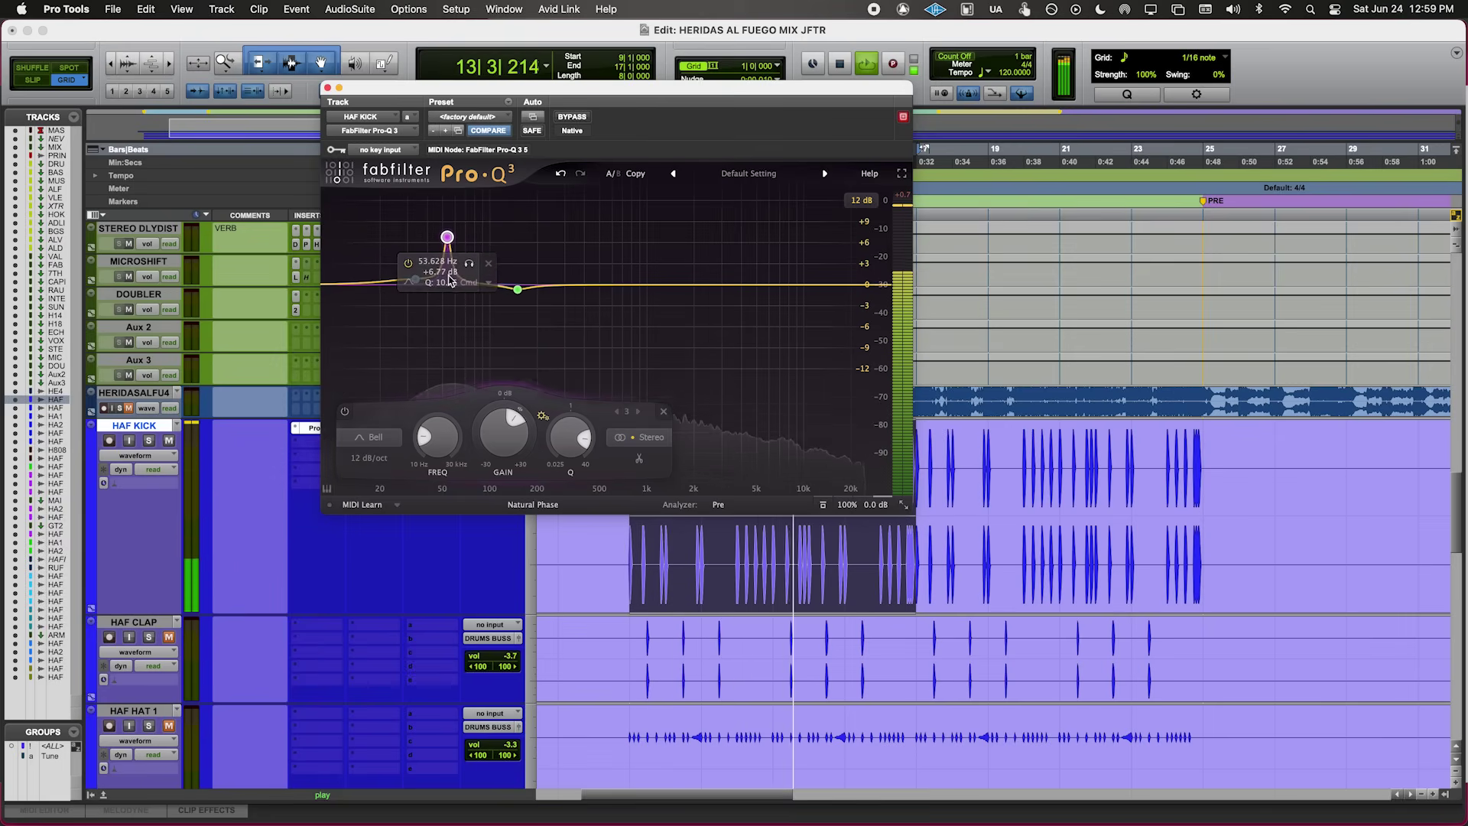
# - Lower the HAF KICK equalizer band near 53 Hz to a very slight boost and close the equalizer
pyautogui.moveTo(453, 267); pyautogui.dragTo(450, 284)
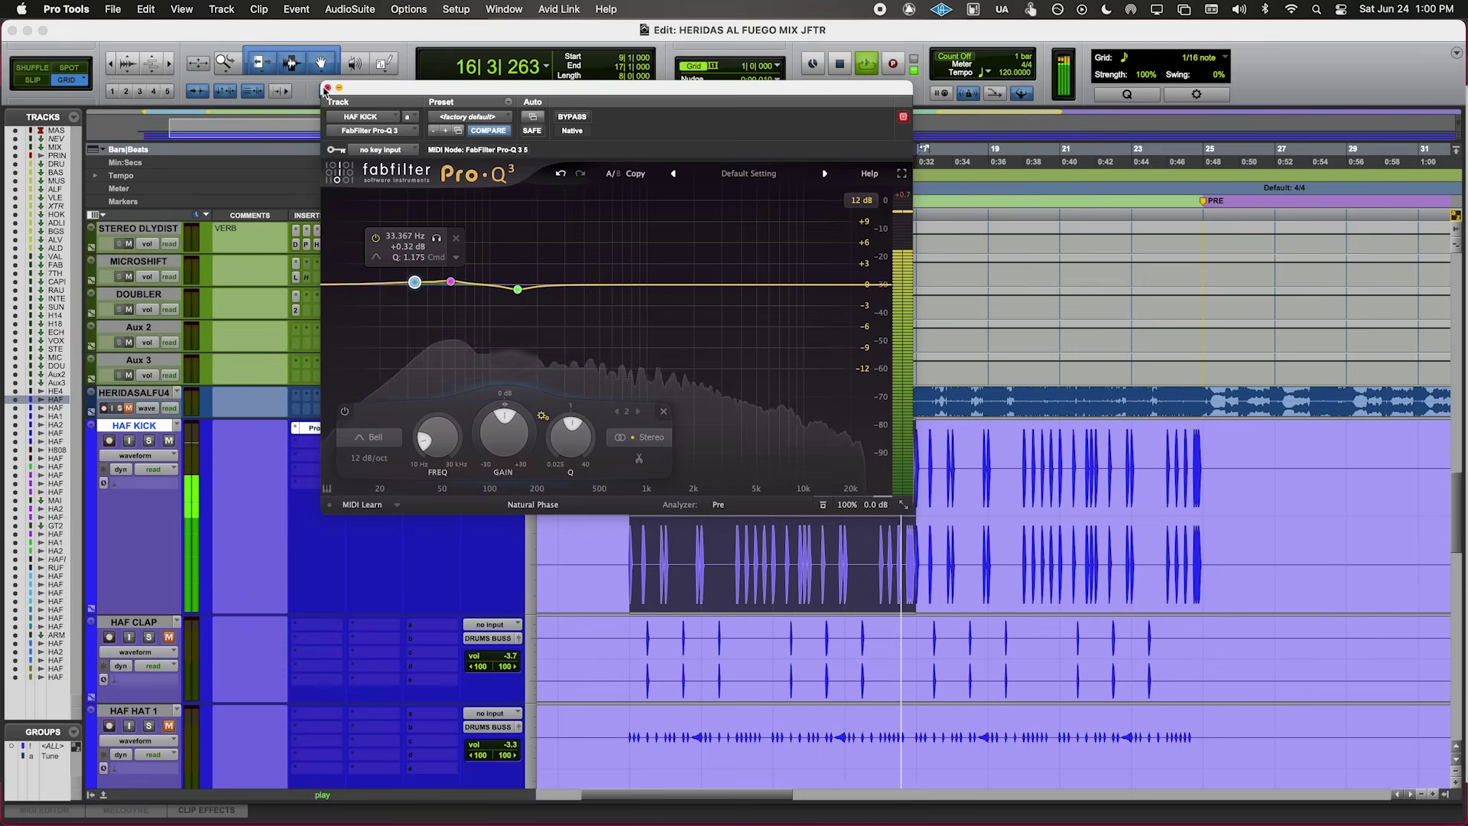
pyautogui.click(326, 88)
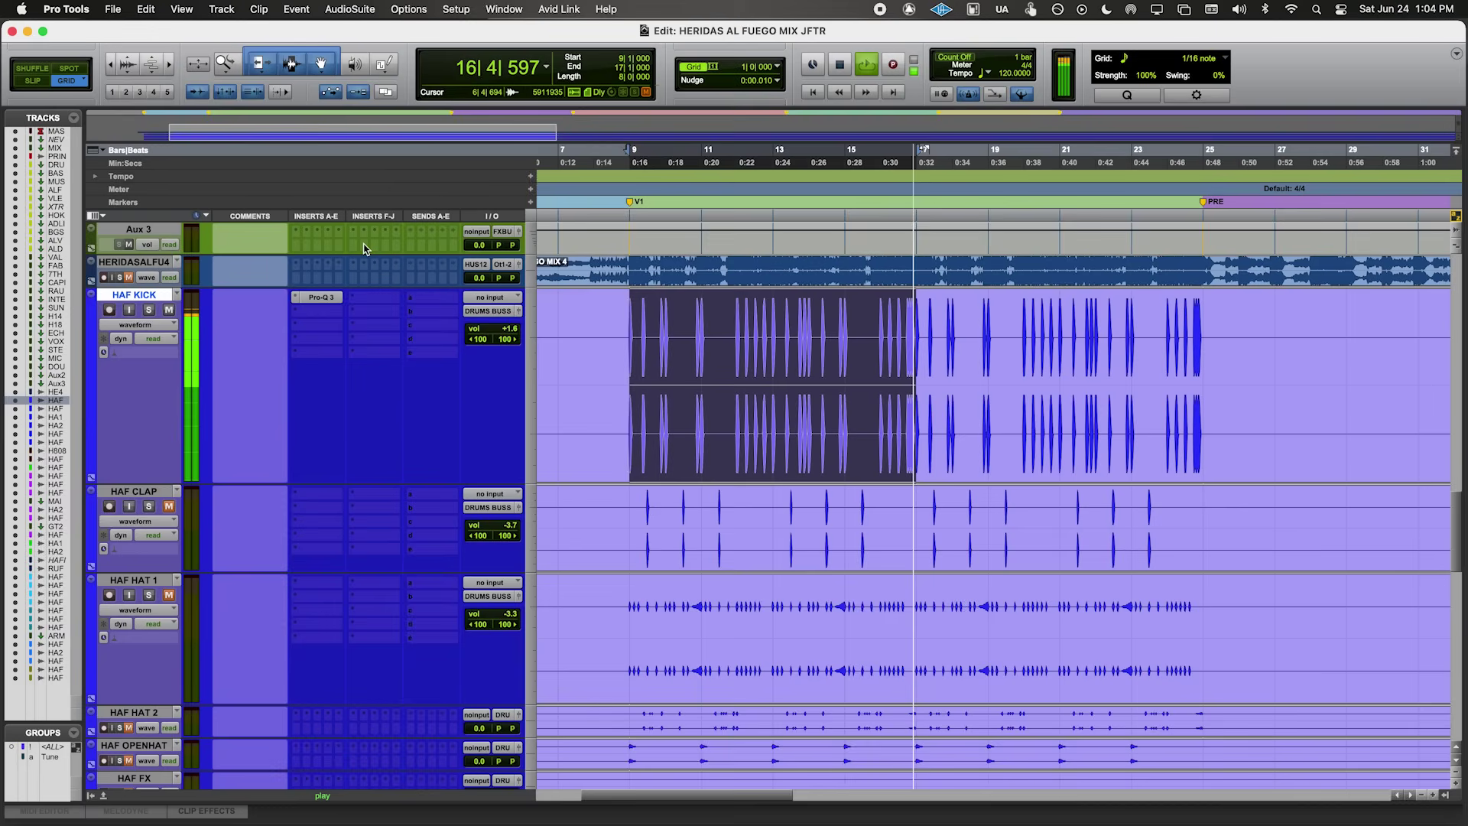
# - Insert the stereo Neutron 3 Compressor after Pro-Q 3 on the HAF KICK track
pyautogui.click(352, 299)
pyautogui.write('3 com')
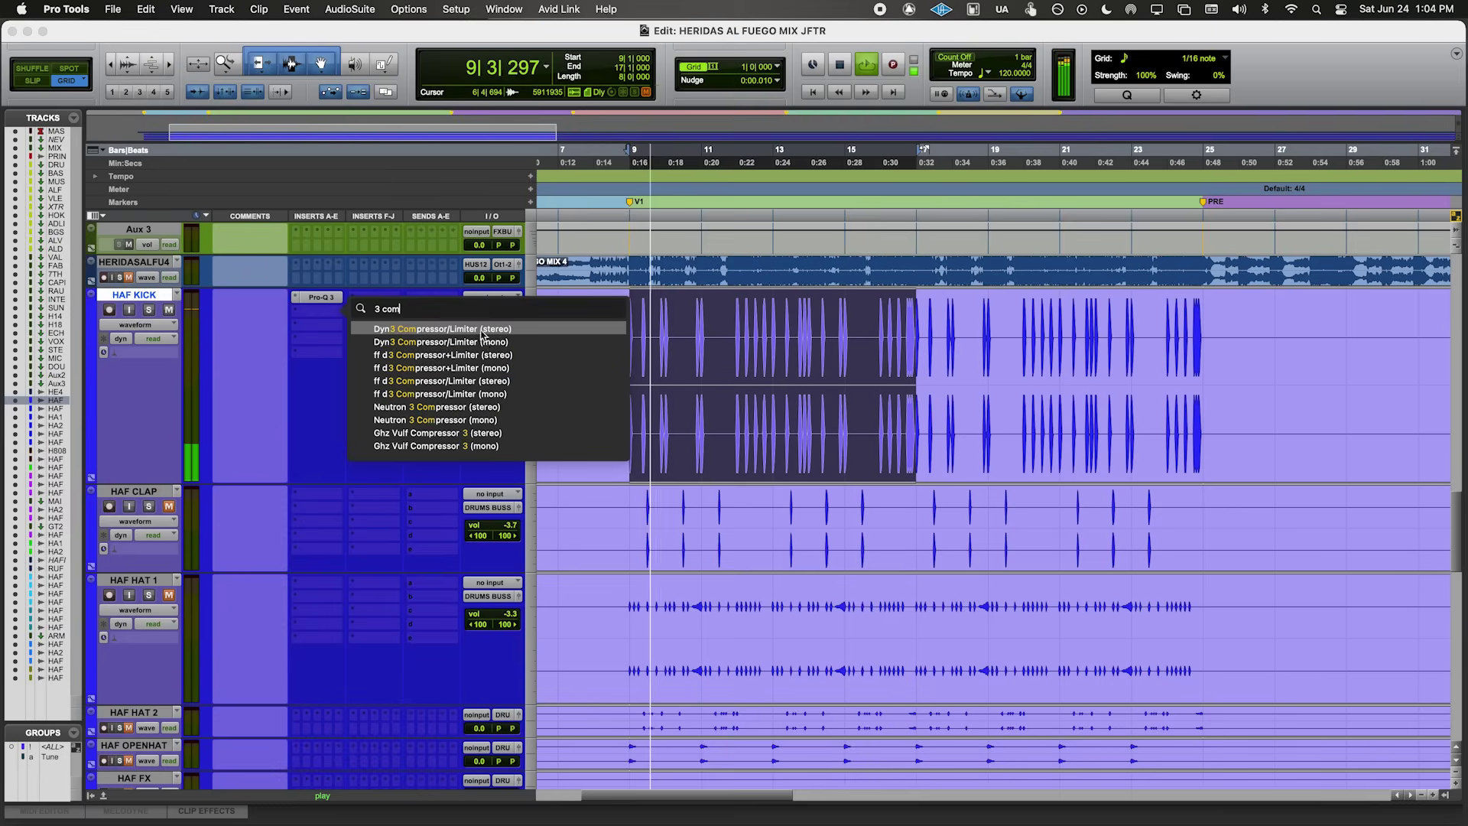
pyautogui.click(490, 407)
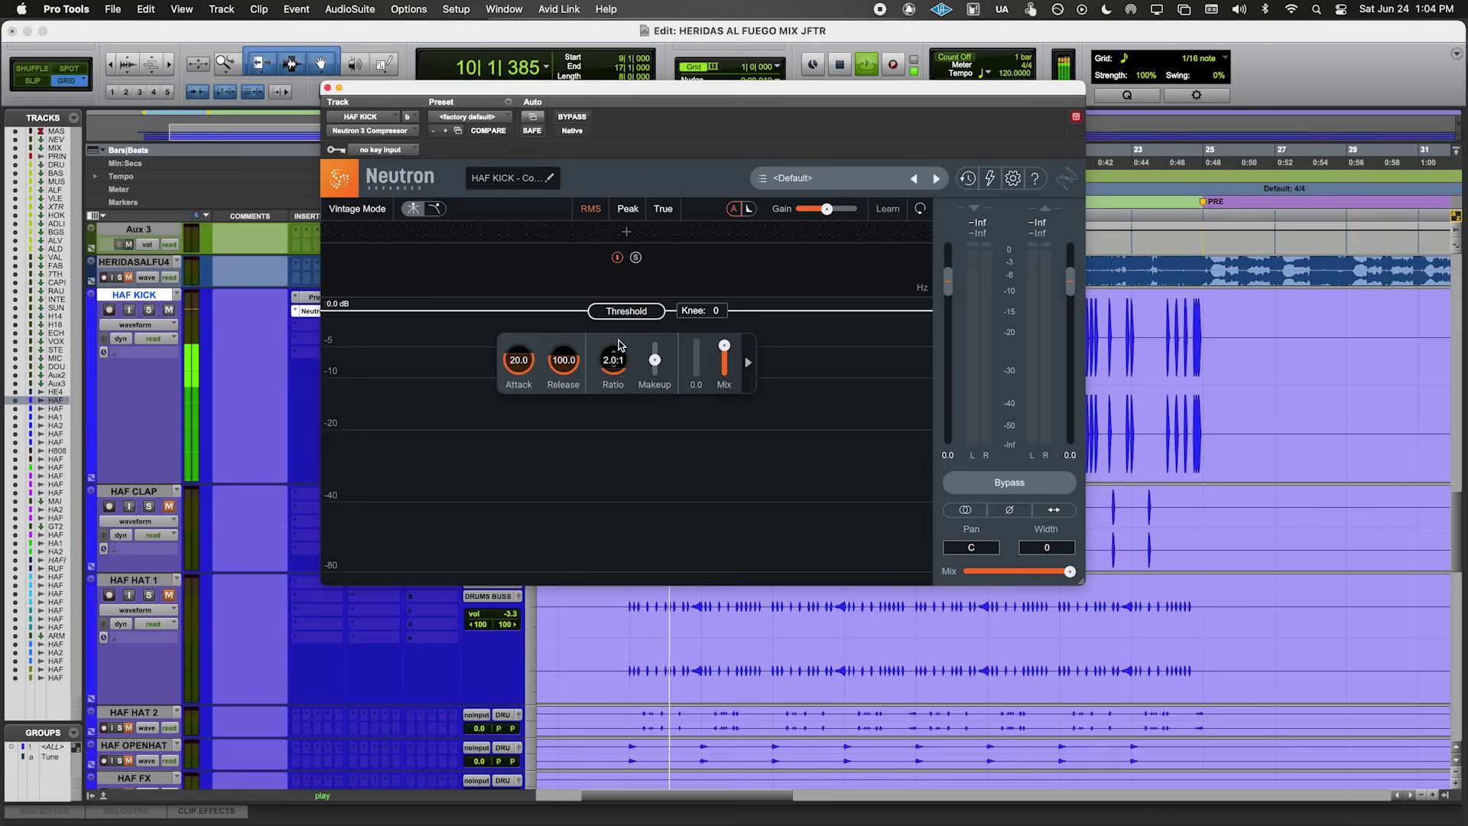
# - Lower the Neutron compressor's threshold to about -8.9 dB while the kick plays, and close the plug-in
pyautogui.moveTo(631, 319); pyautogui.dragTo(612, 359)
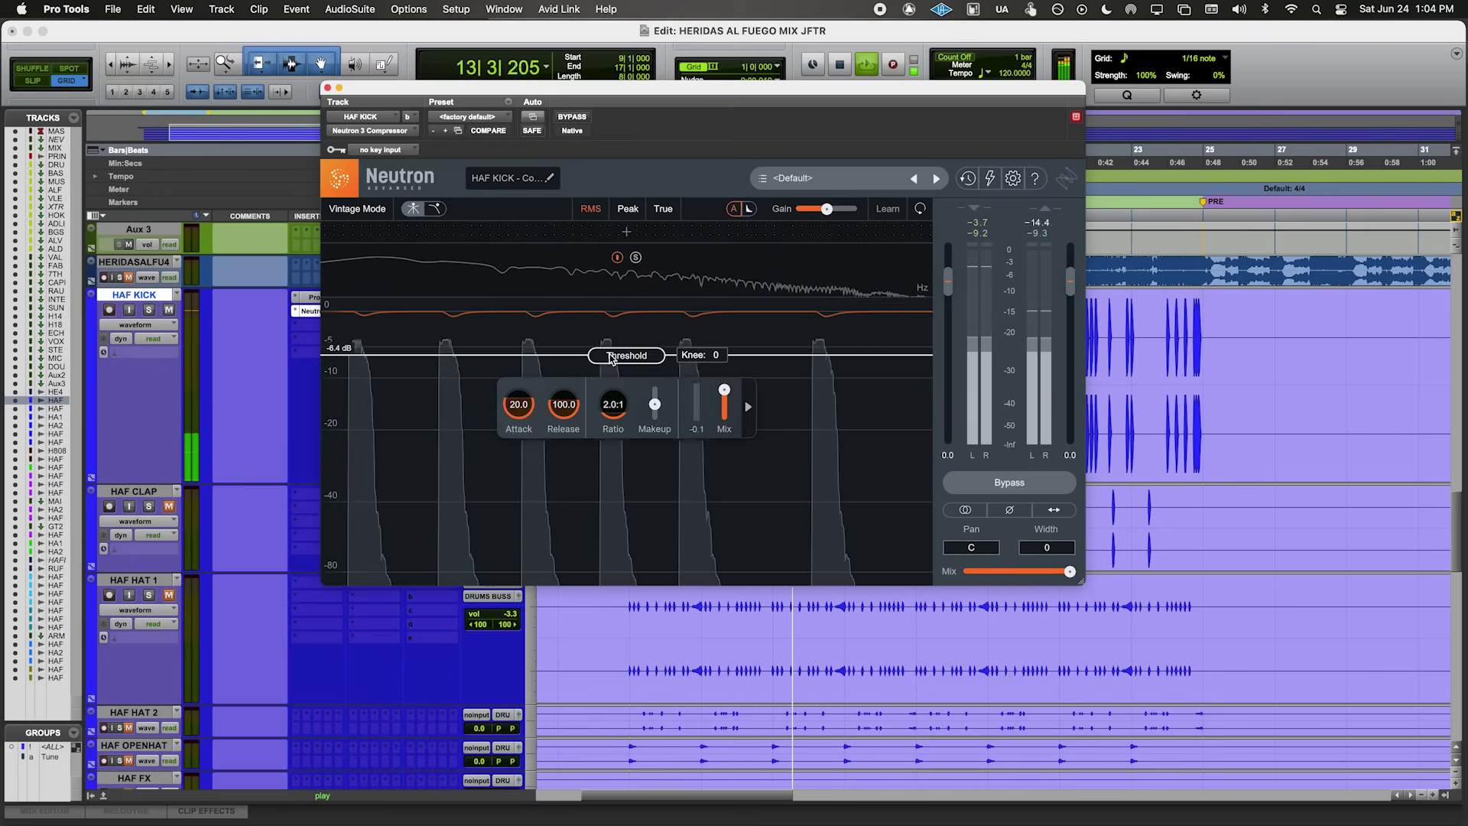
pyautogui.moveTo(612, 356); pyautogui.dragTo(616, 370)
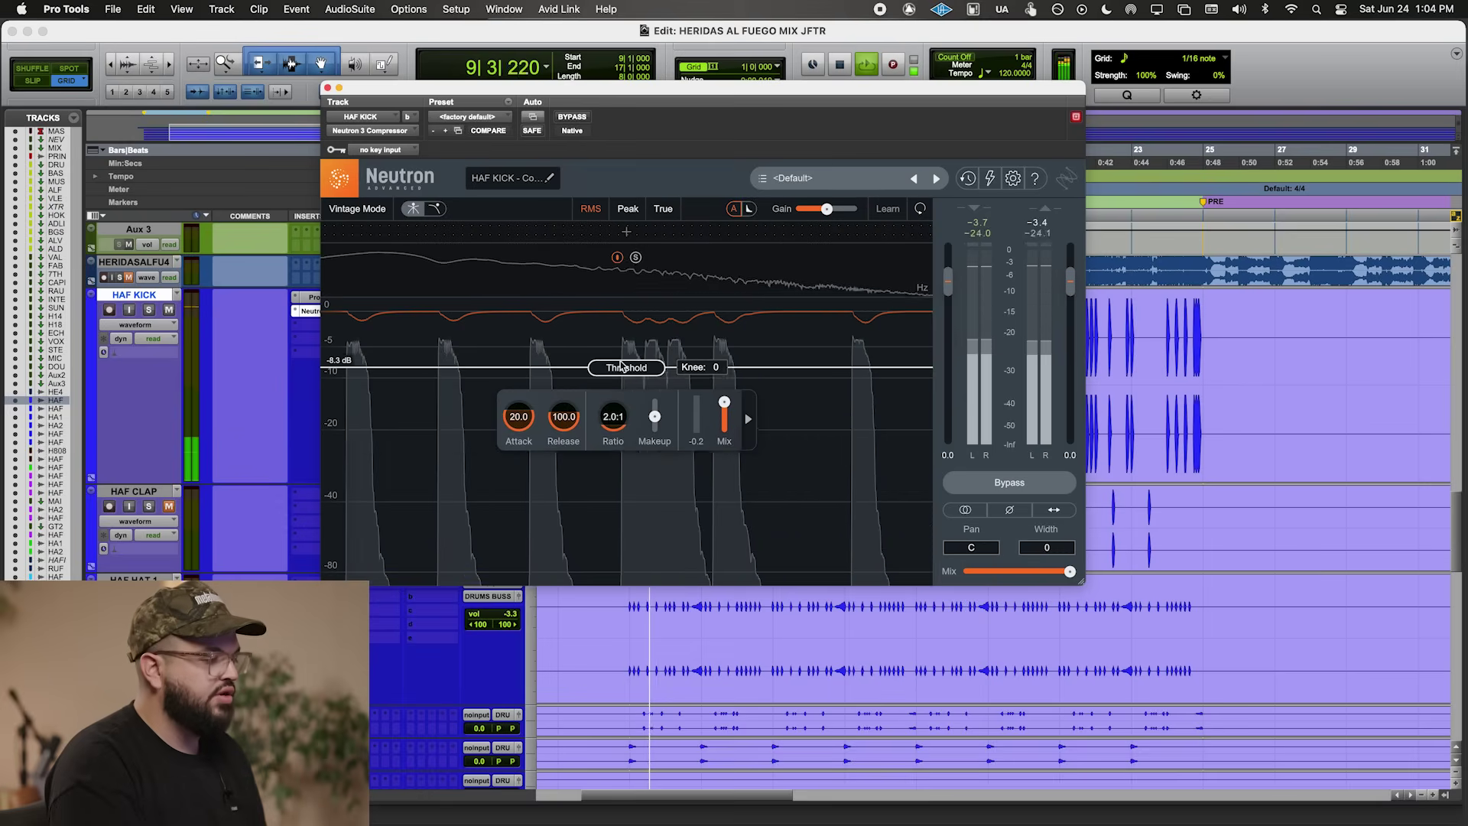
pyautogui.click(328, 88)
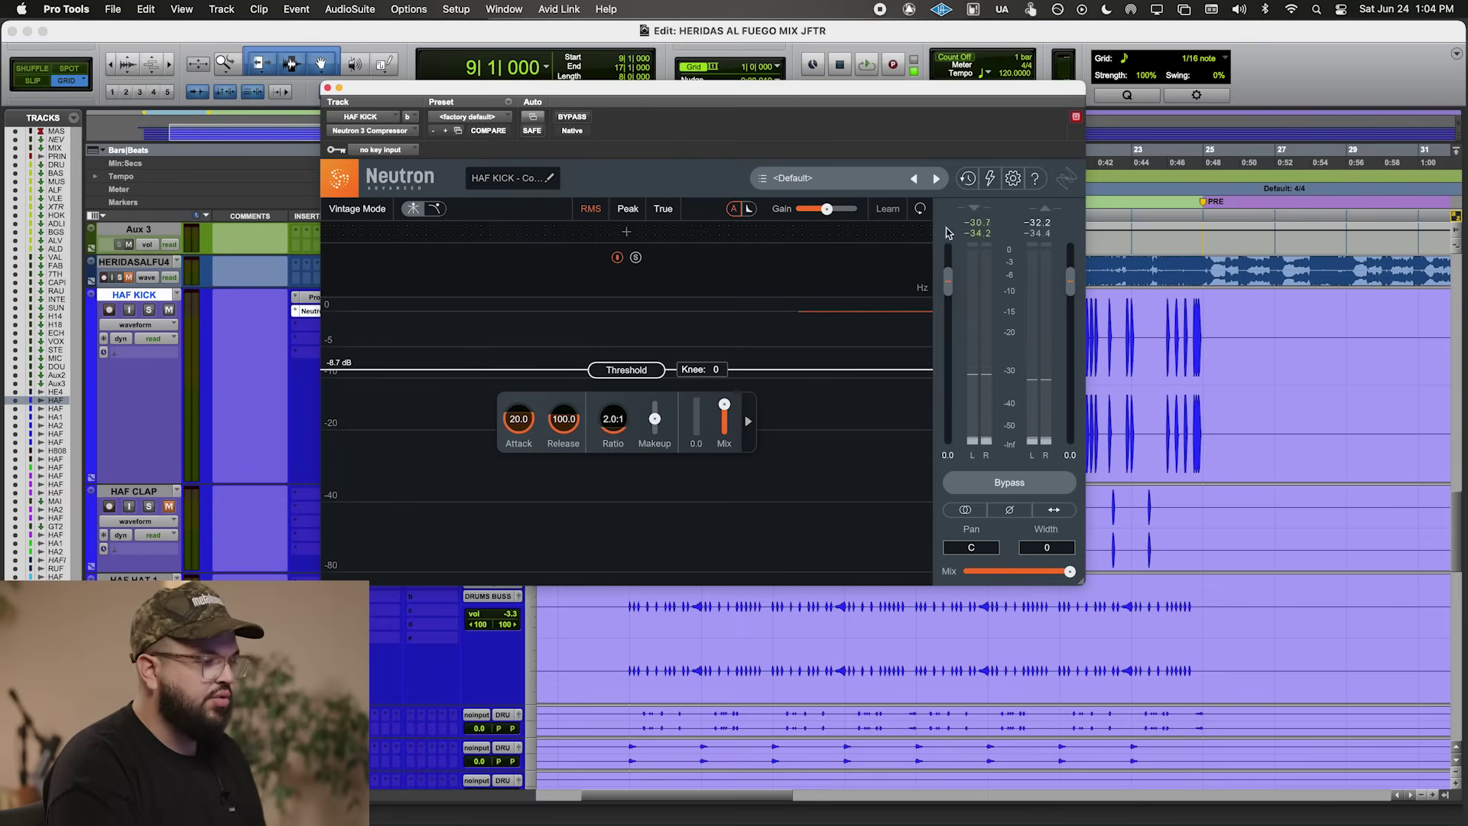
pyautogui.press('space')
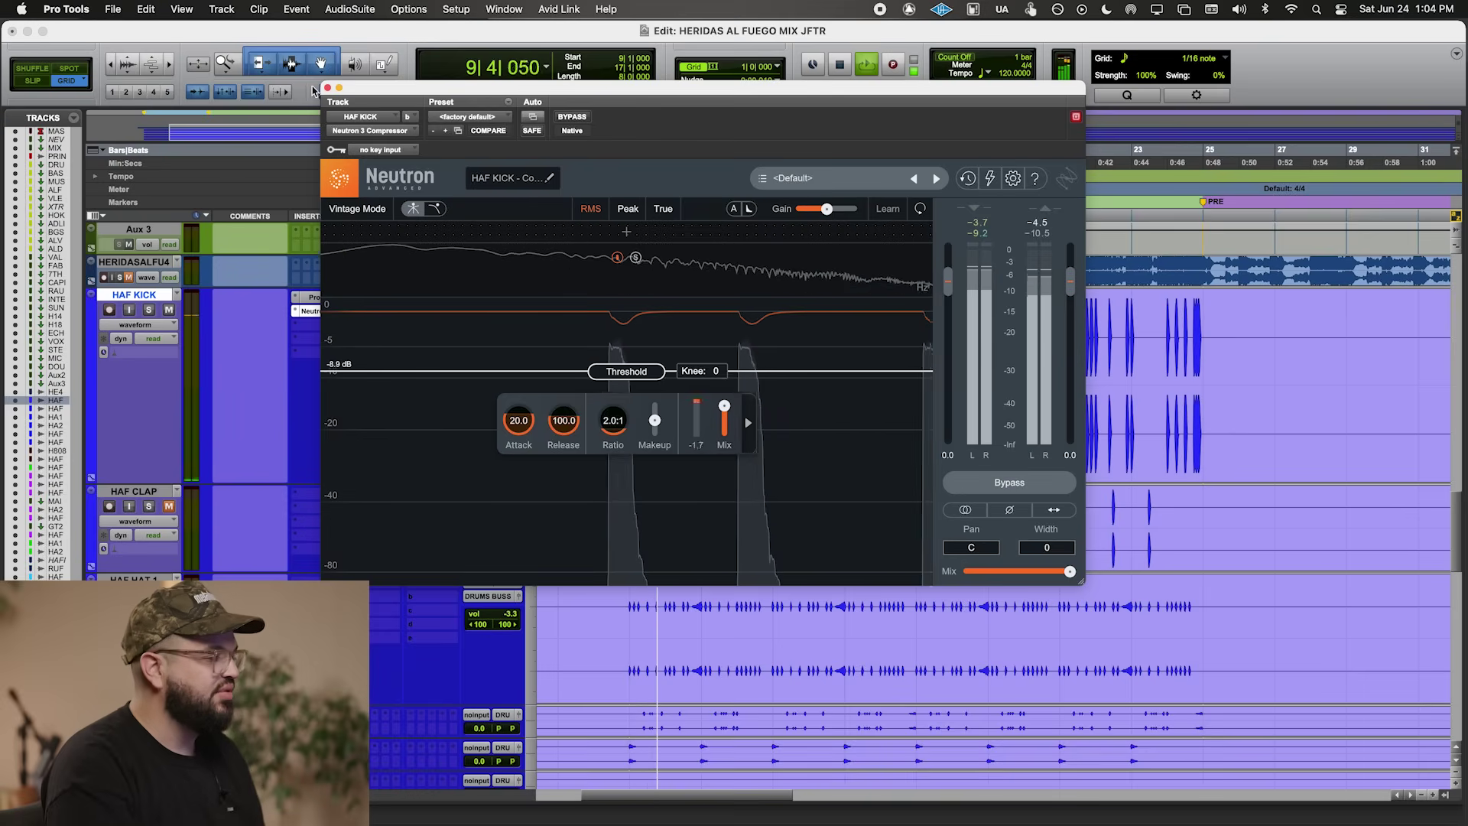
pyautogui.press('space')
pyautogui.click(327, 91)
# - Insert the stereo Gold Clip plug-in after the Neutron compressor on HAF KICK
pyautogui.click(313, 324)
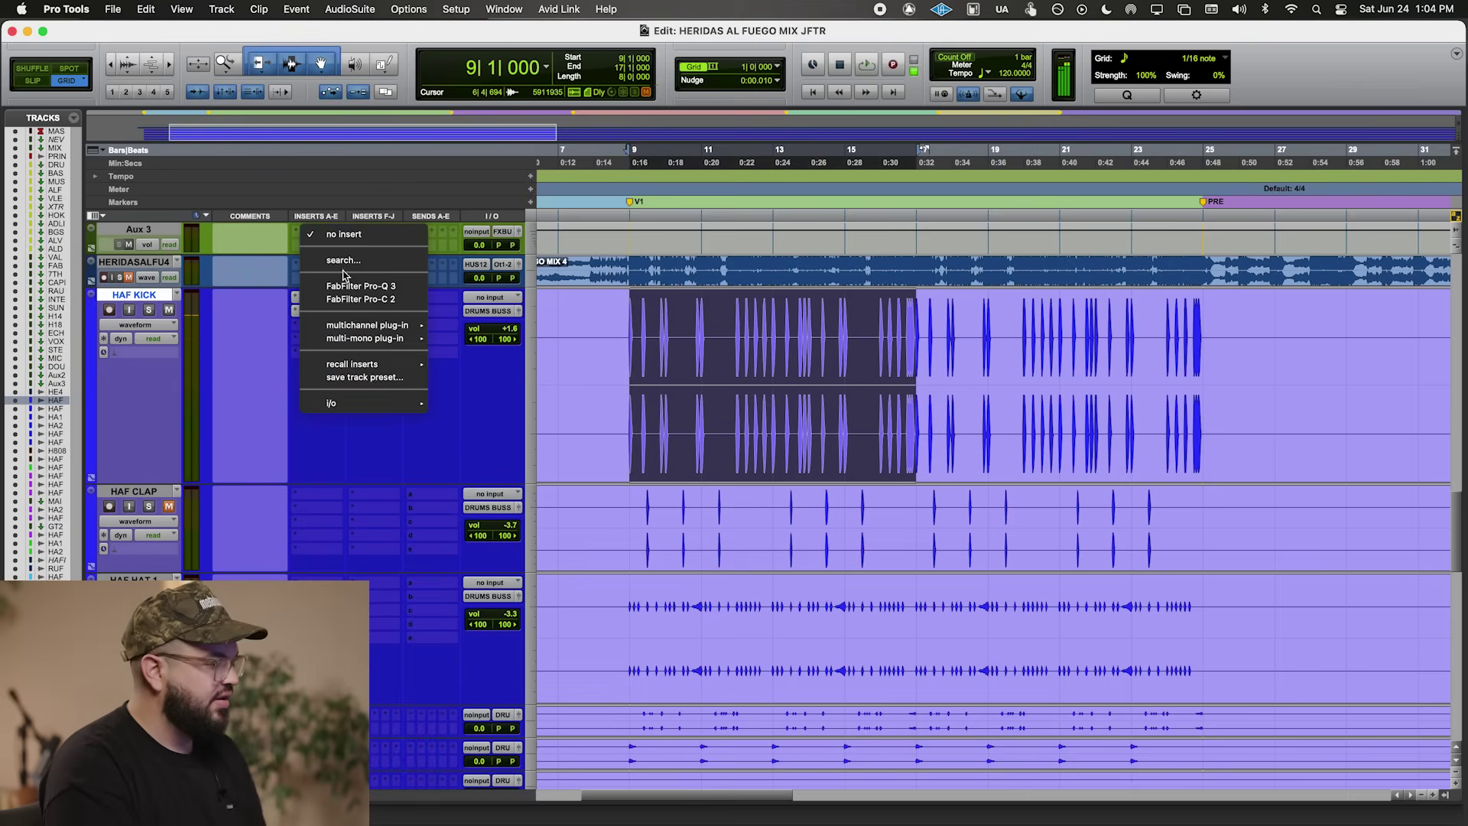
pyautogui.click(343, 261)
pyautogui.write('gold')
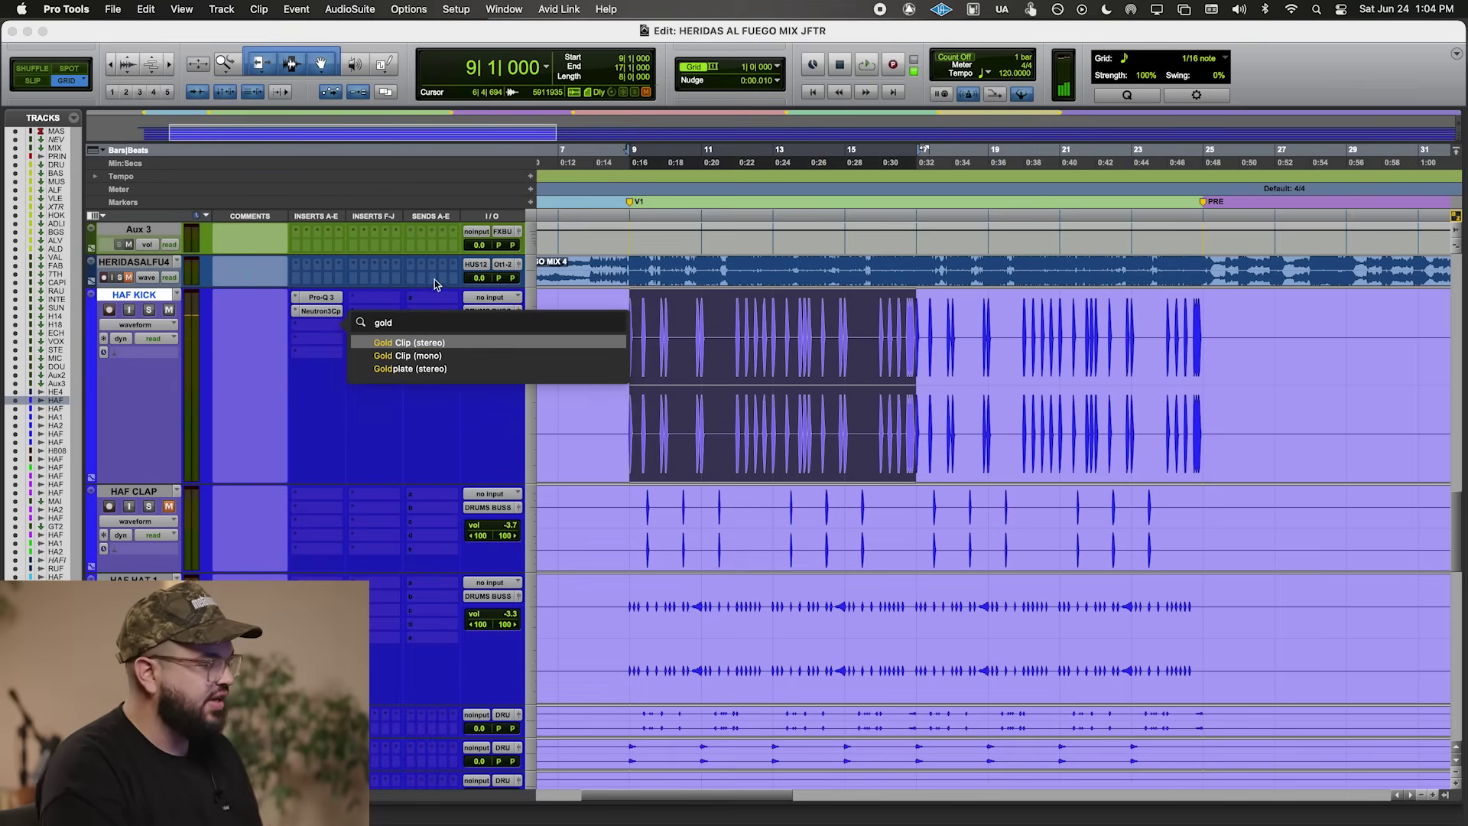
pyautogui.click(453, 342)
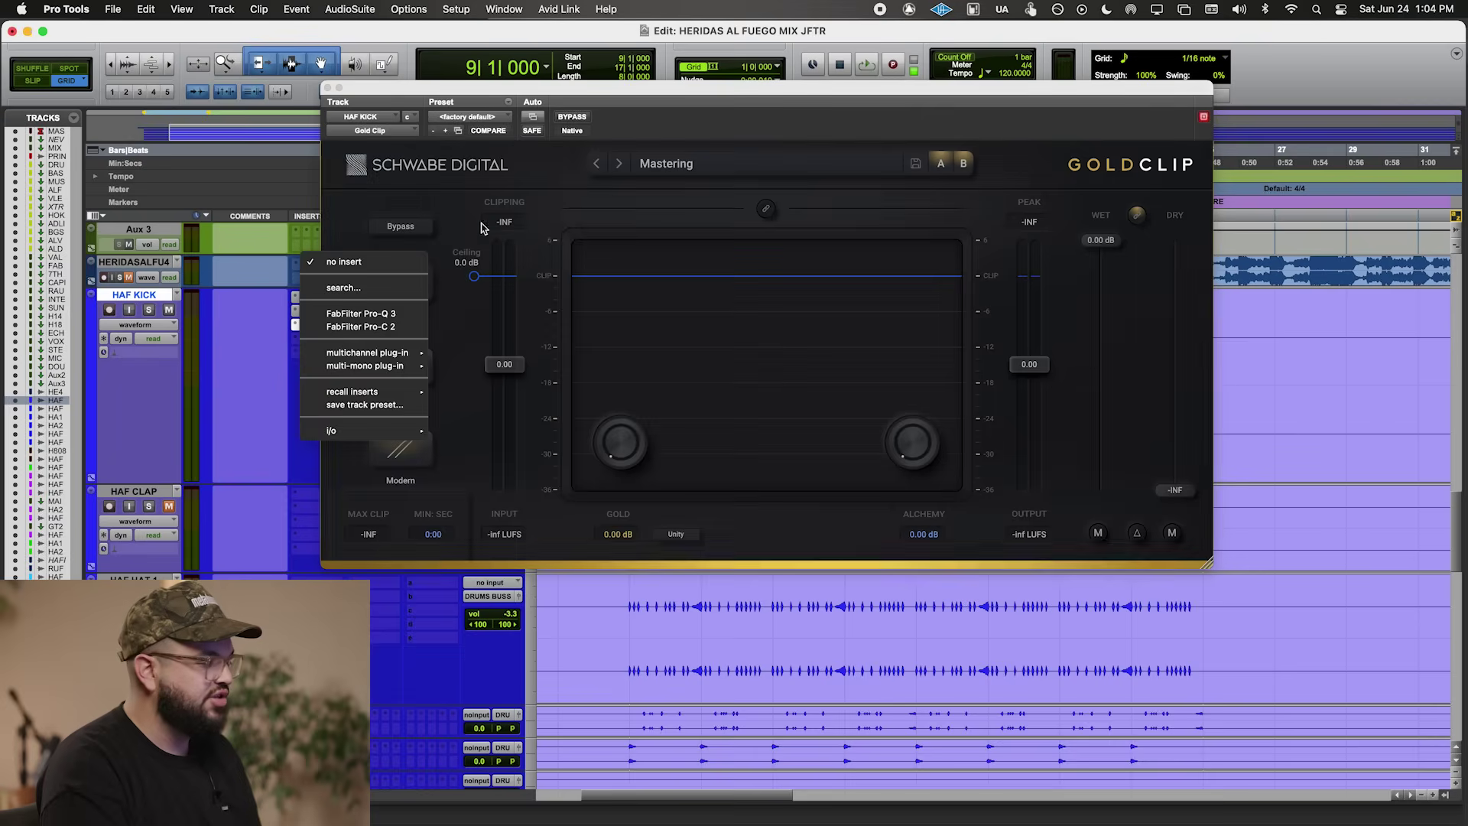
# - Set the Gold Clip ceiling to -6.4 dB during playback, review the clipping and close the plug-in
pyautogui.press('space')
pyautogui.moveTo(474, 276); pyautogui.dragTo(476, 312)
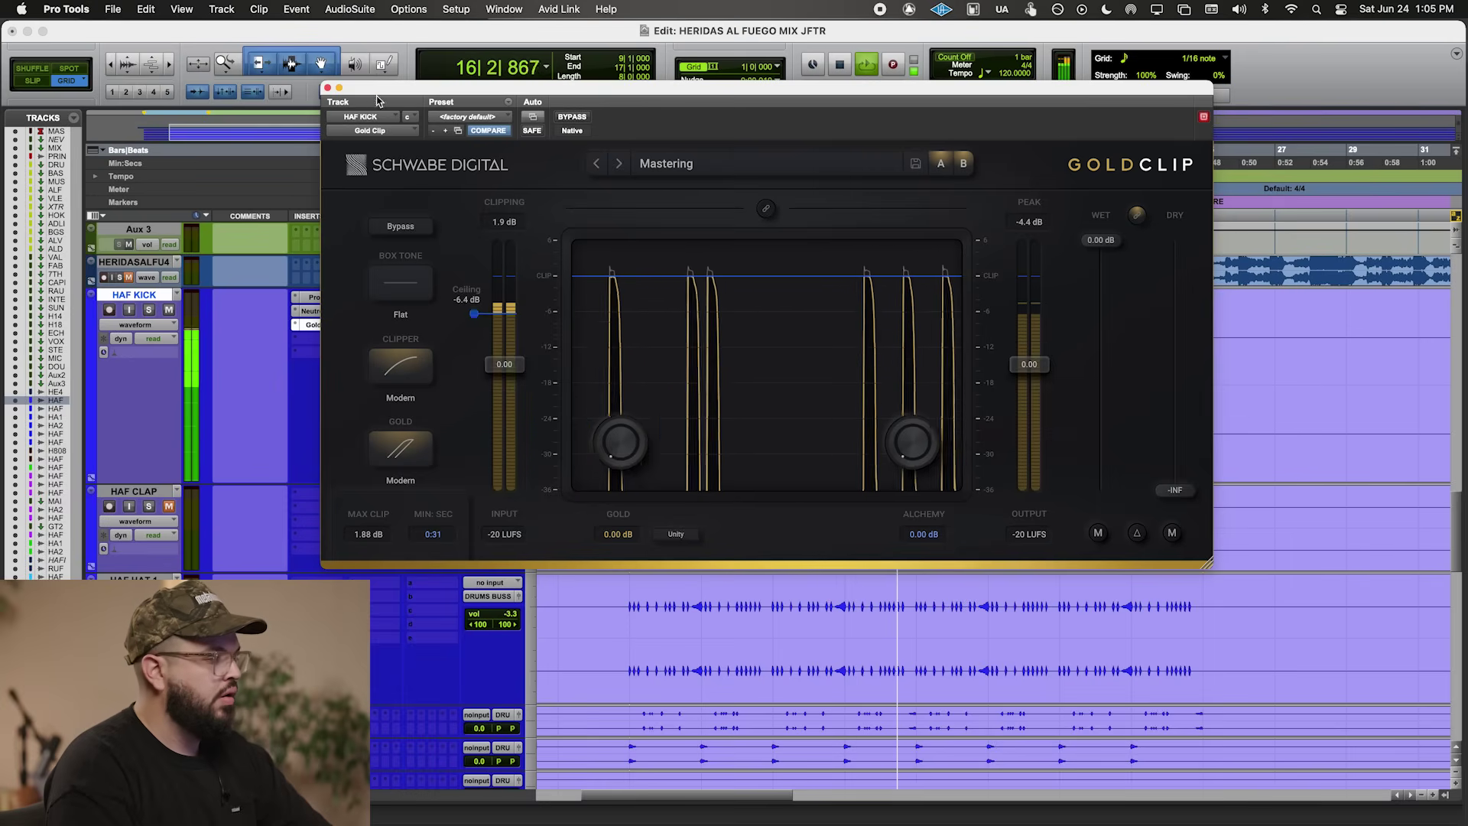
pyautogui.click(328, 88)
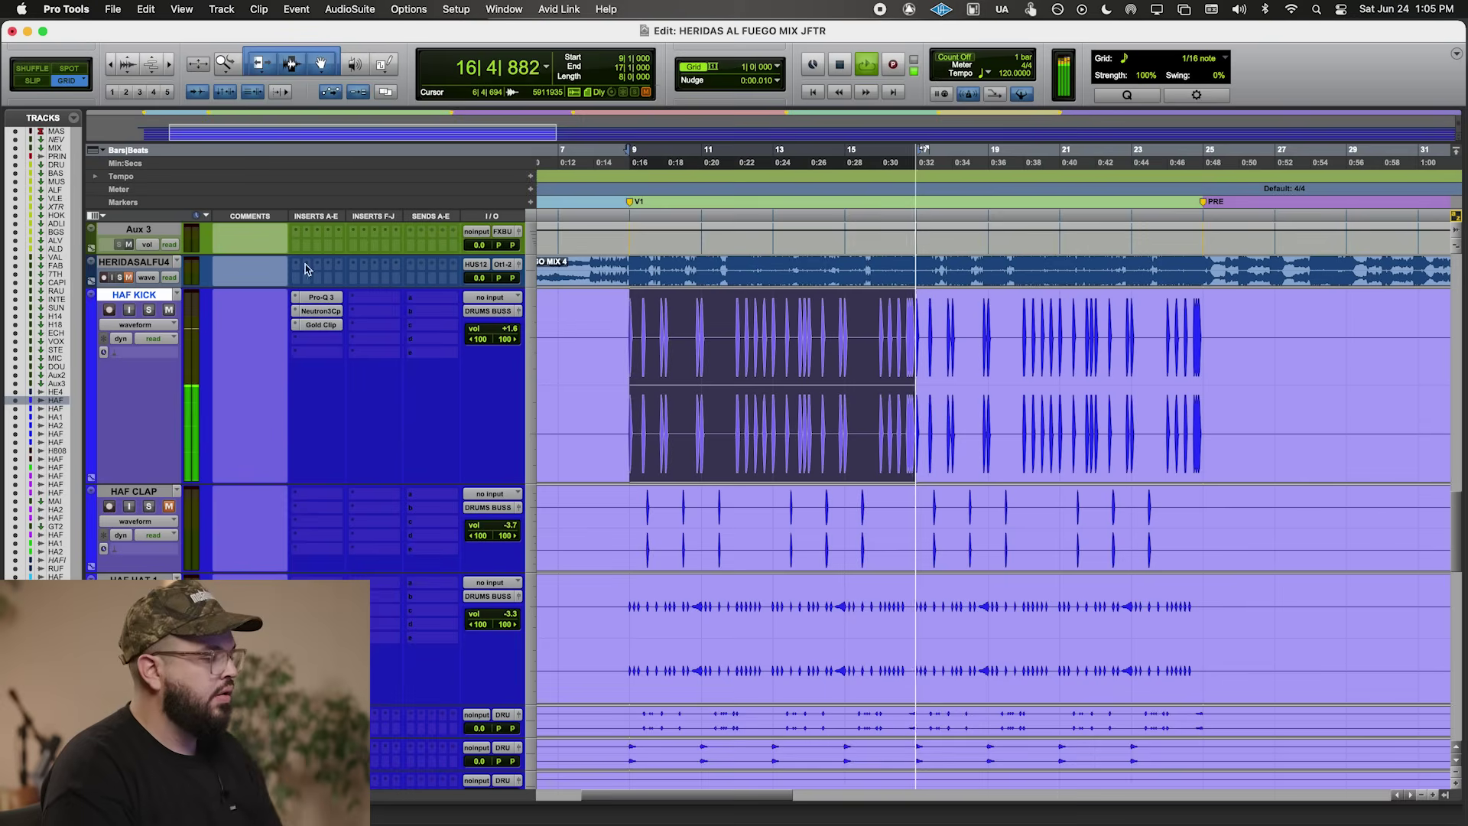
pyautogui.click(319, 325)
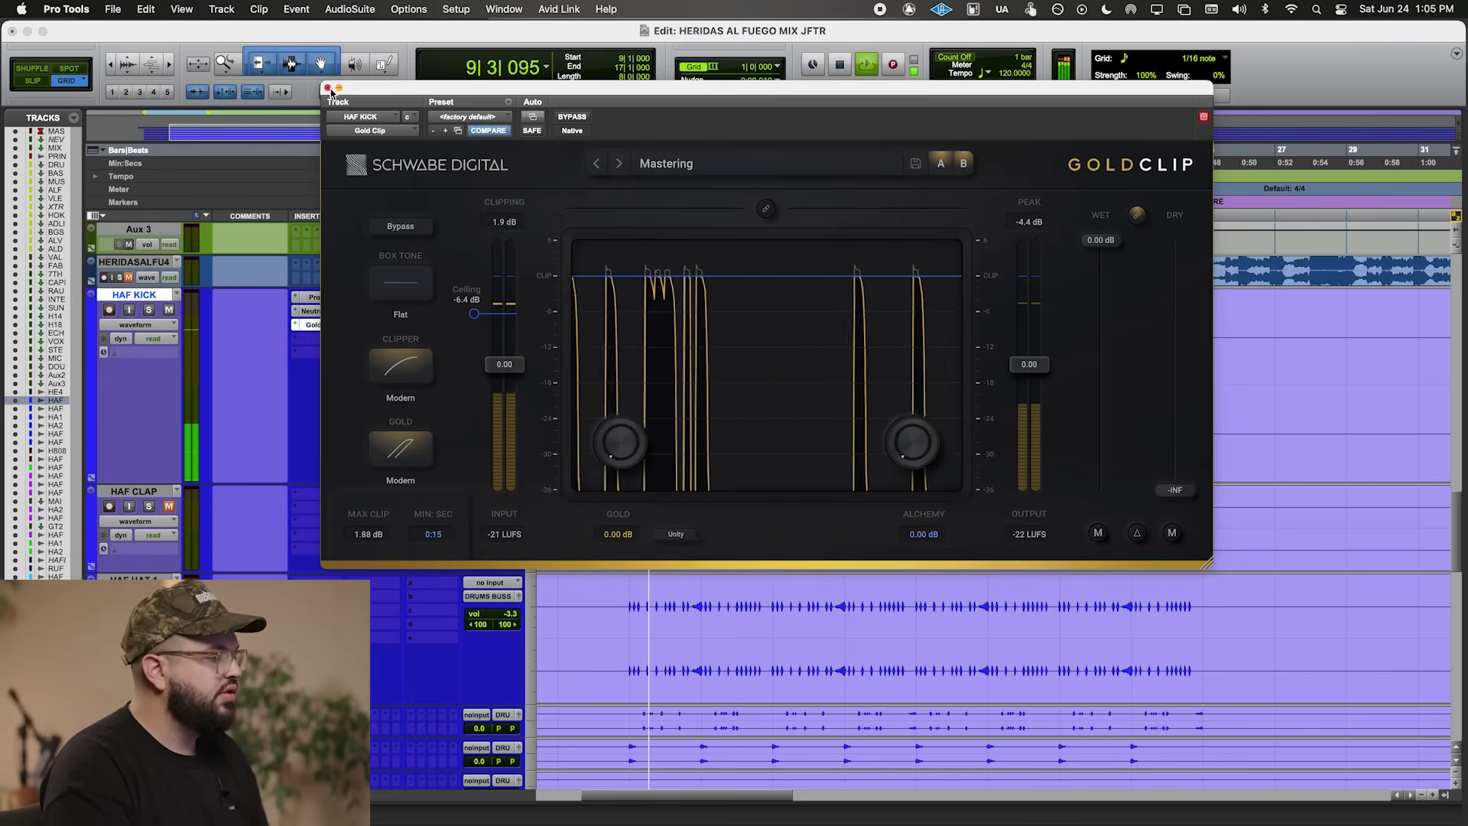
pyautogui.press('super+w')
# - Check the kick's loudness during playback with the ADPTR MetricAB meter on PRINT TRACK, moving its window aside
pyautogui.scroll(15, 410, 393)
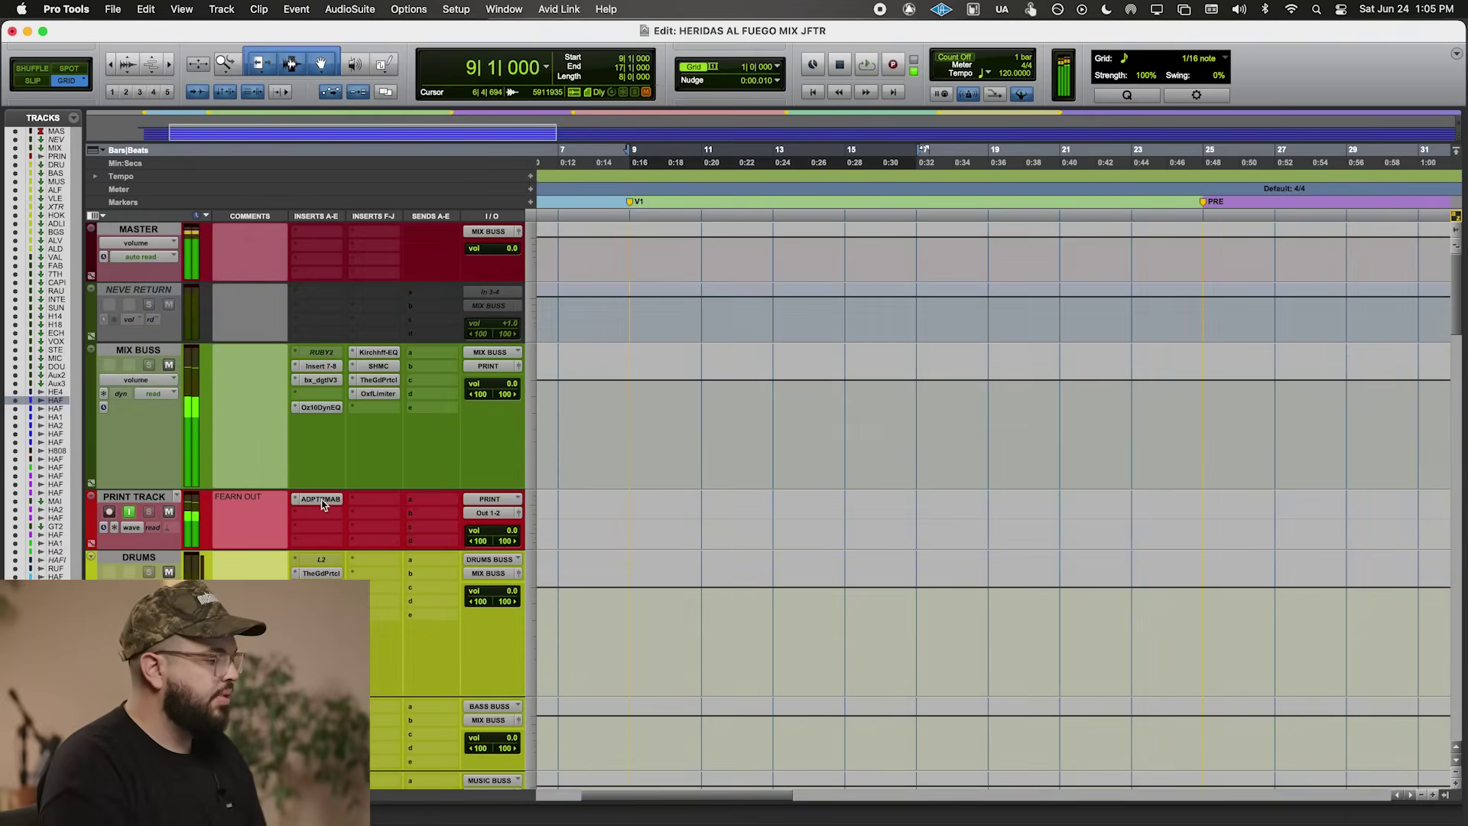
pyautogui.click(320, 501)
pyautogui.press('space')
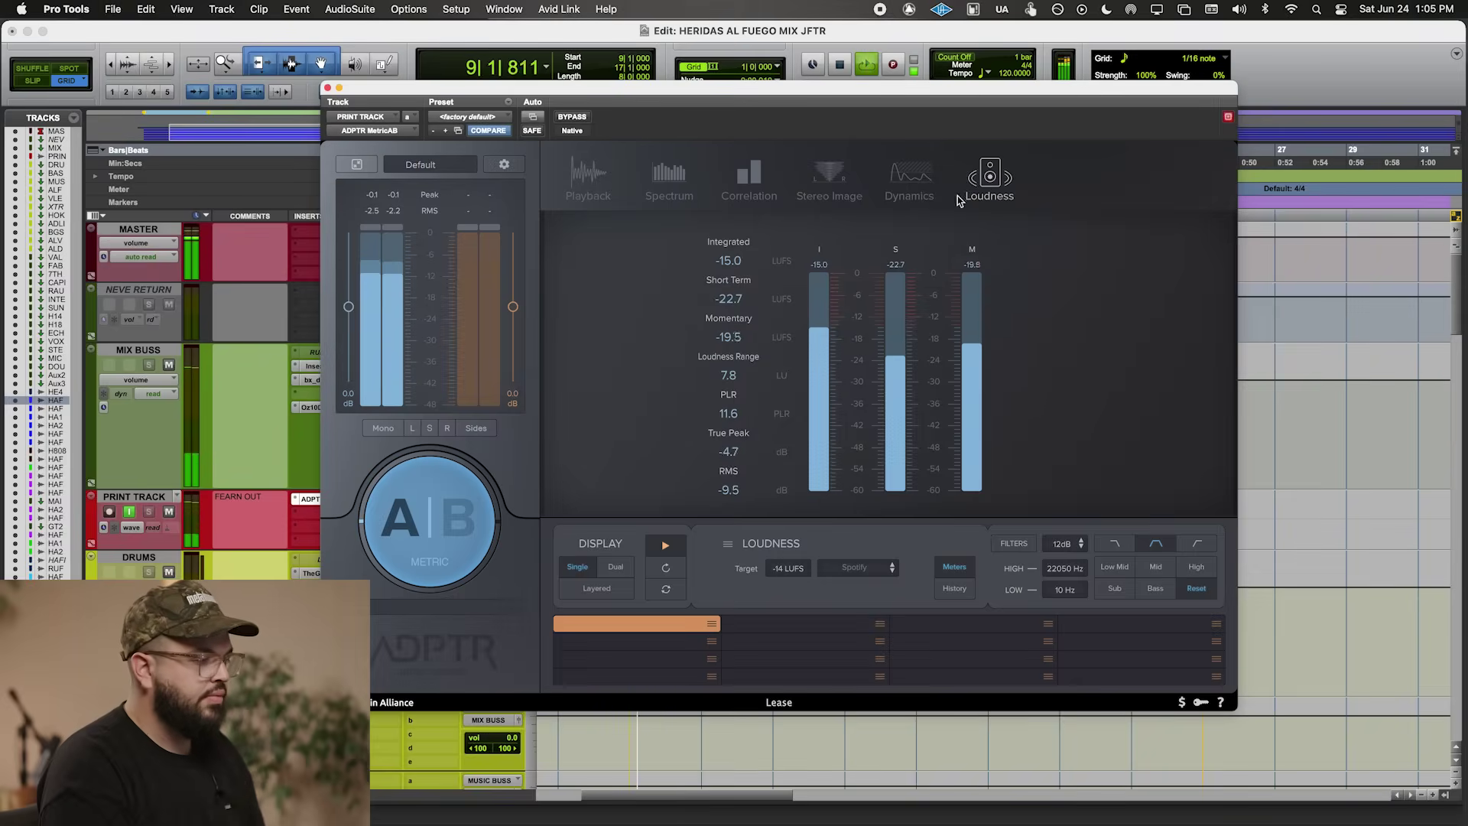
pyautogui.moveTo(533, 112); pyautogui.dragTo(1024, 65)
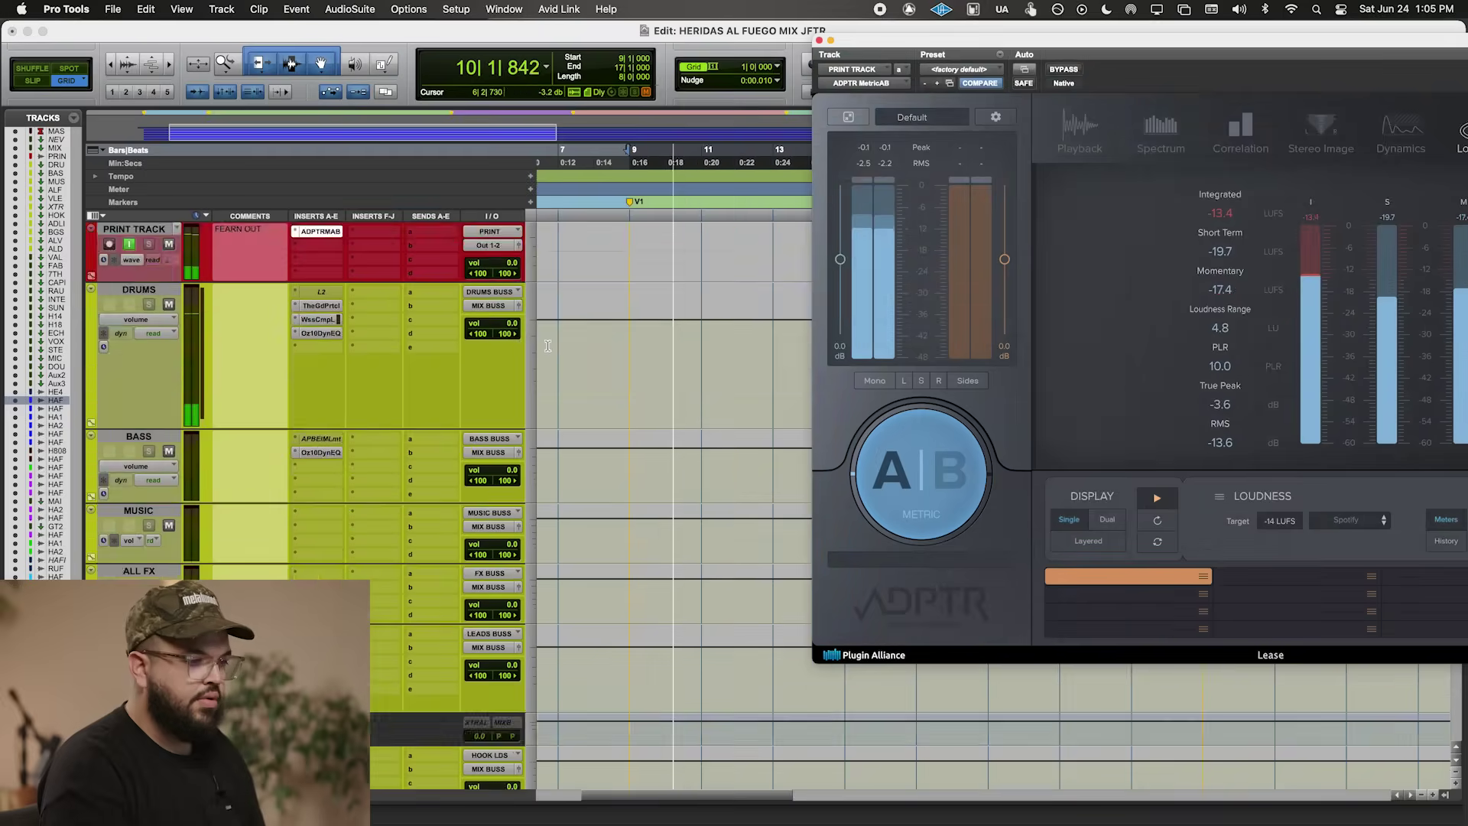
# - Insert the stereo FabFilter Pro-C 2 after Gold Clip on the HAF KICK track
pyautogui.scroll(-10, 333, 548)
pyautogui.scroll(-3, 334, 548)
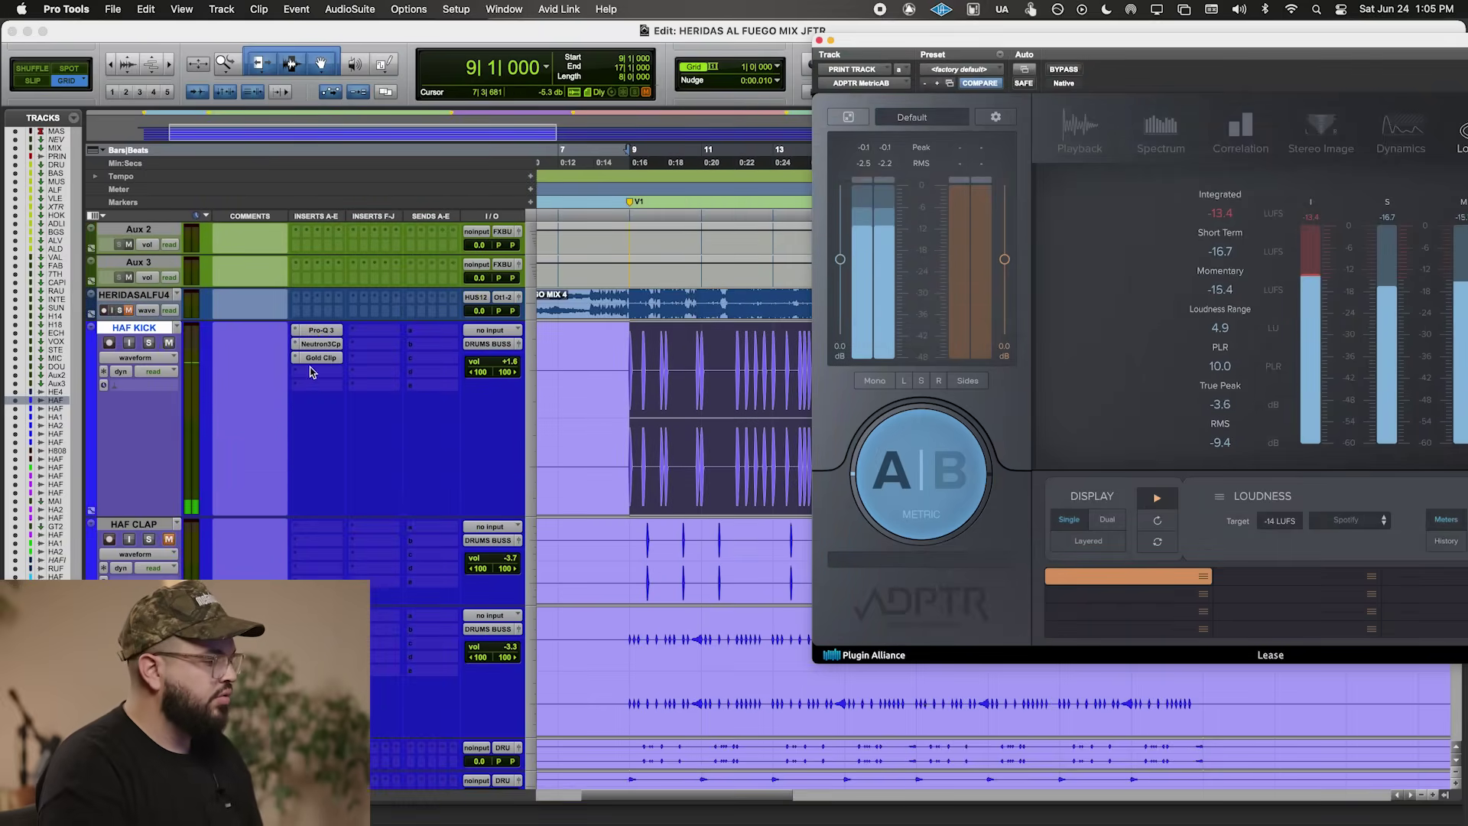
pyautogui.click(312, 371)
pyautogui.click(353, 312)
pyautogui.click(367, 358)
pyautogui.write('c 2')
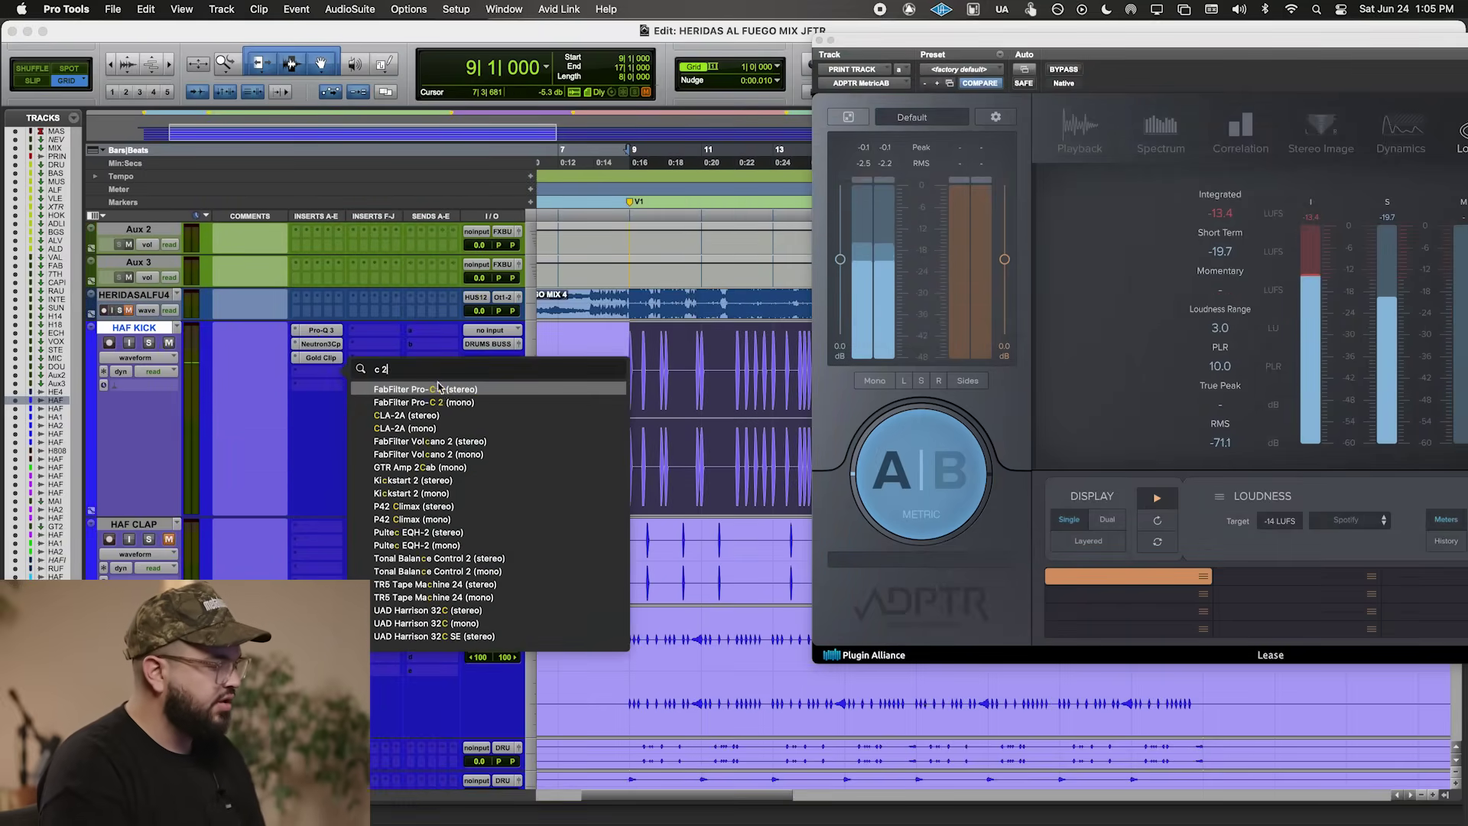
pyautogui.click(448, 390)
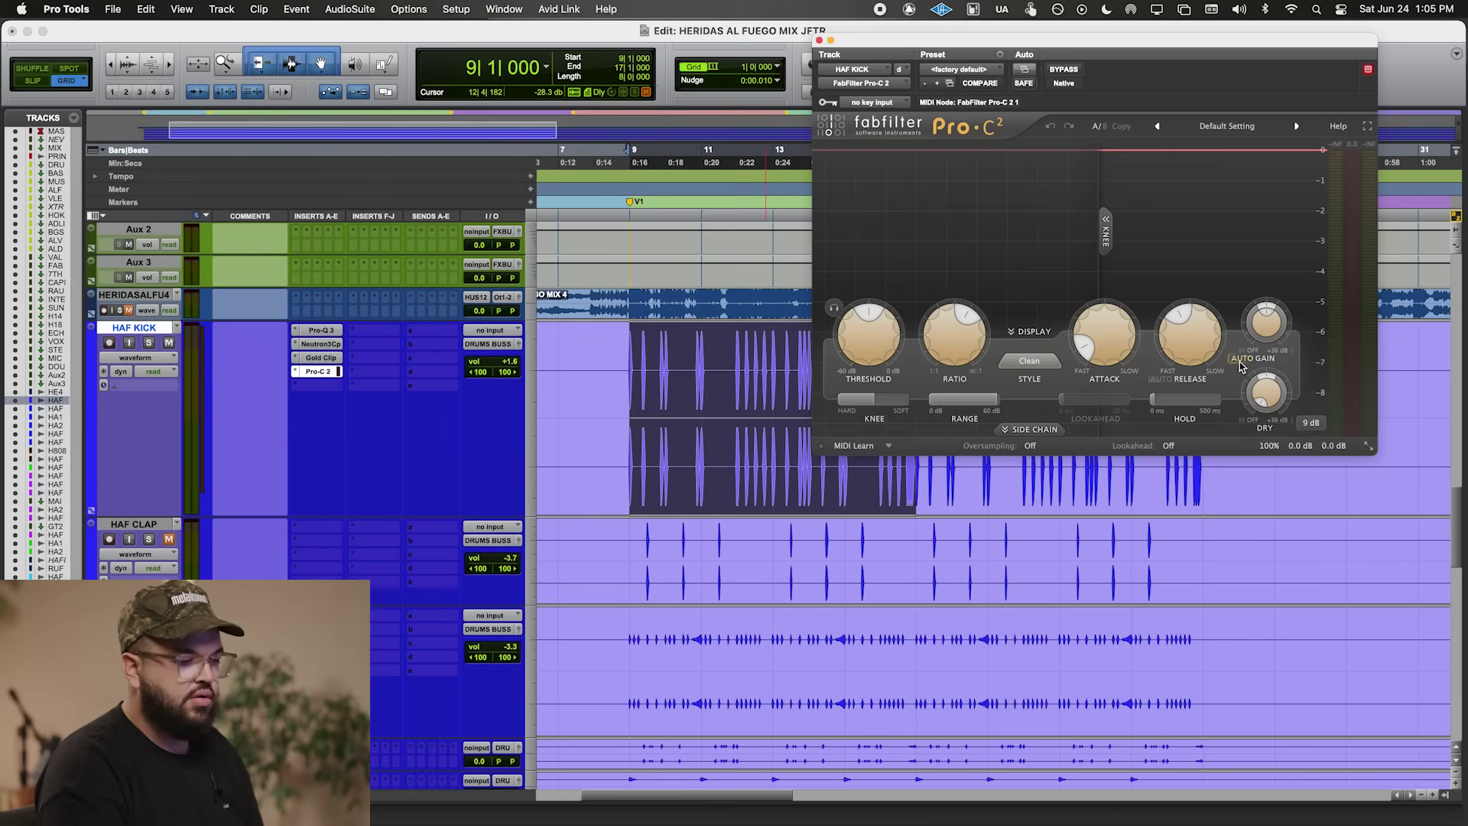
# - Turn off auto gain in Pro-C 2 and lower its threshold and ratio while the kick plays
pyautogui.click(1327, 430)
pyautogui.click(1315, 442)
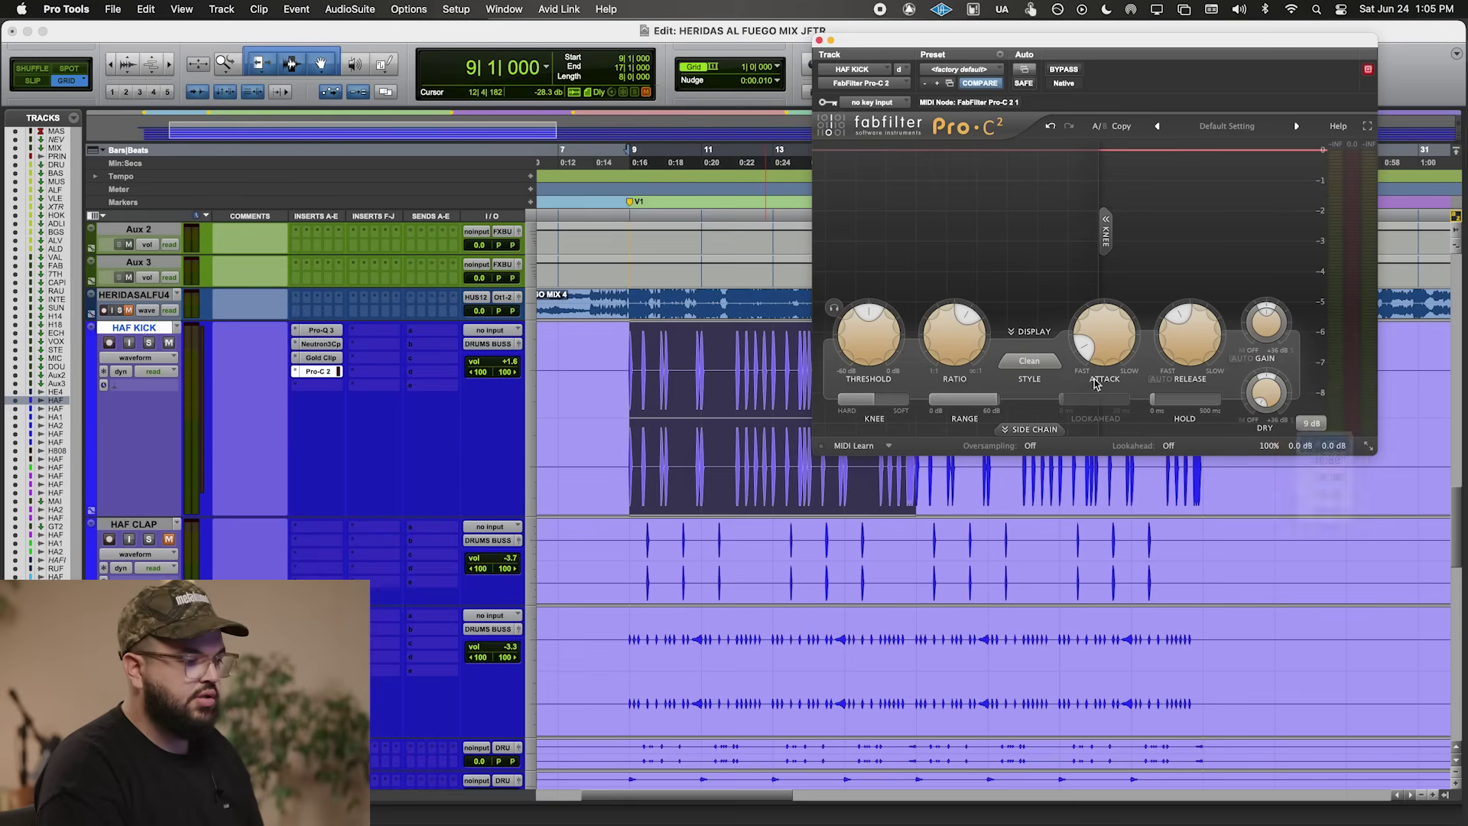
pyautogui.press('space')
pyautogui.moveTo(871, 348); pyautogui.dragTo(952, 379)
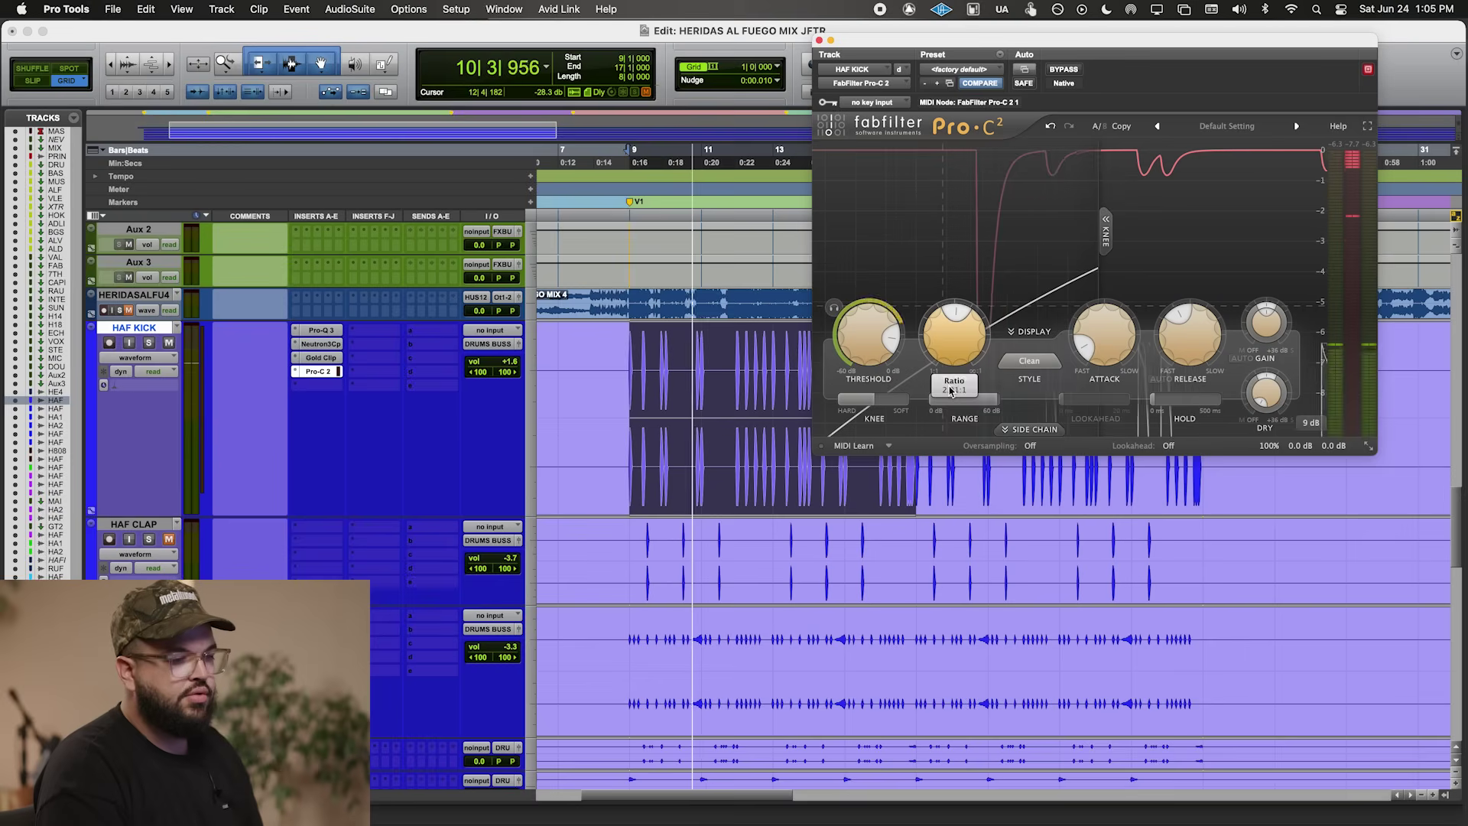
pyautogui.moveTo(874, 338)
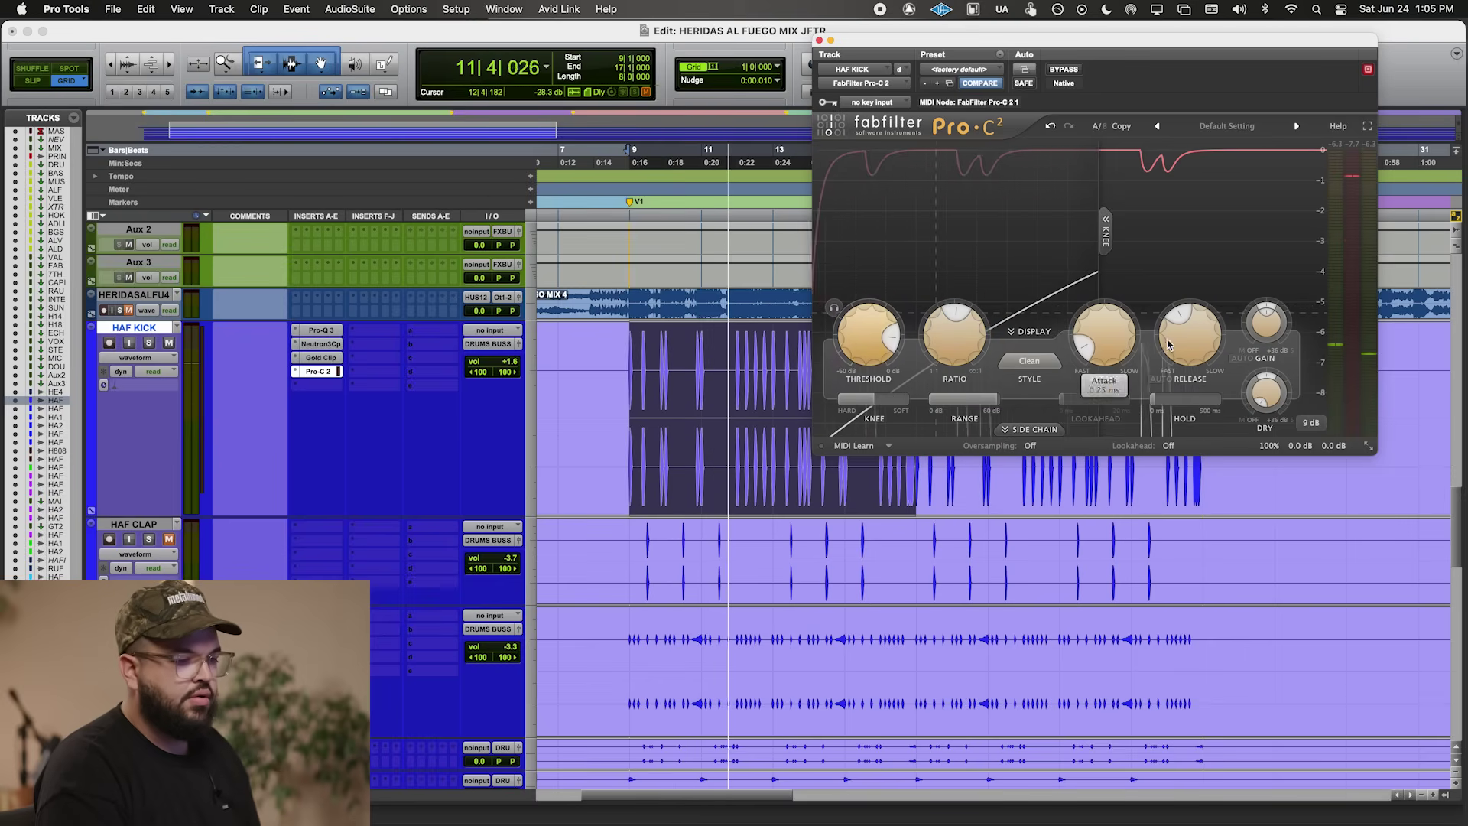
pyautogui.moveTo(1270, 317)
# - Open the MetricAB loudness meter on PRINT TRACK beside Pro-C 2 and lower the compressor threshold to -6.15 dB
pyautogui.scroll(15, 286, 428)
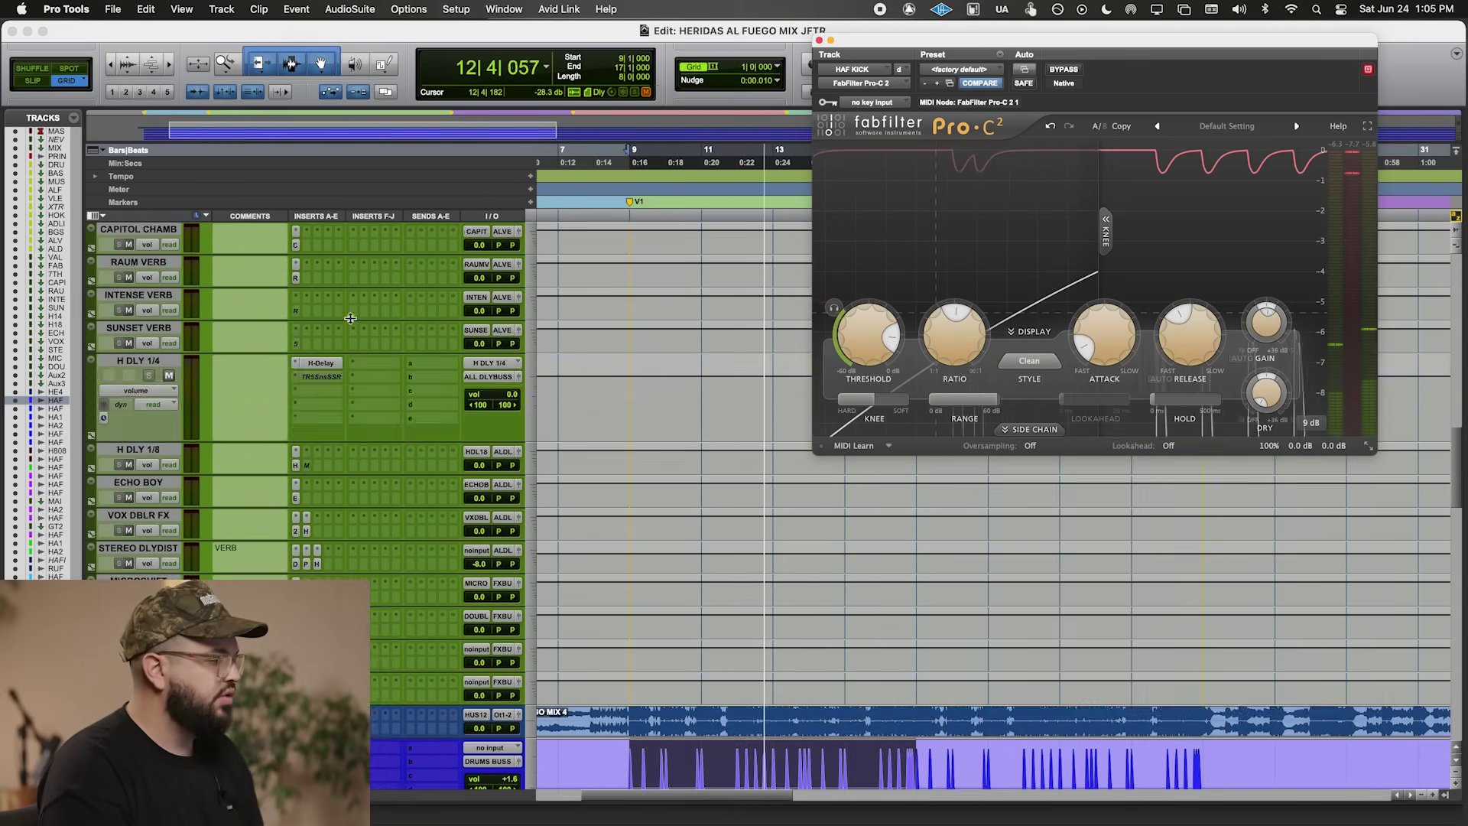
pyautogui.click(320, 499)
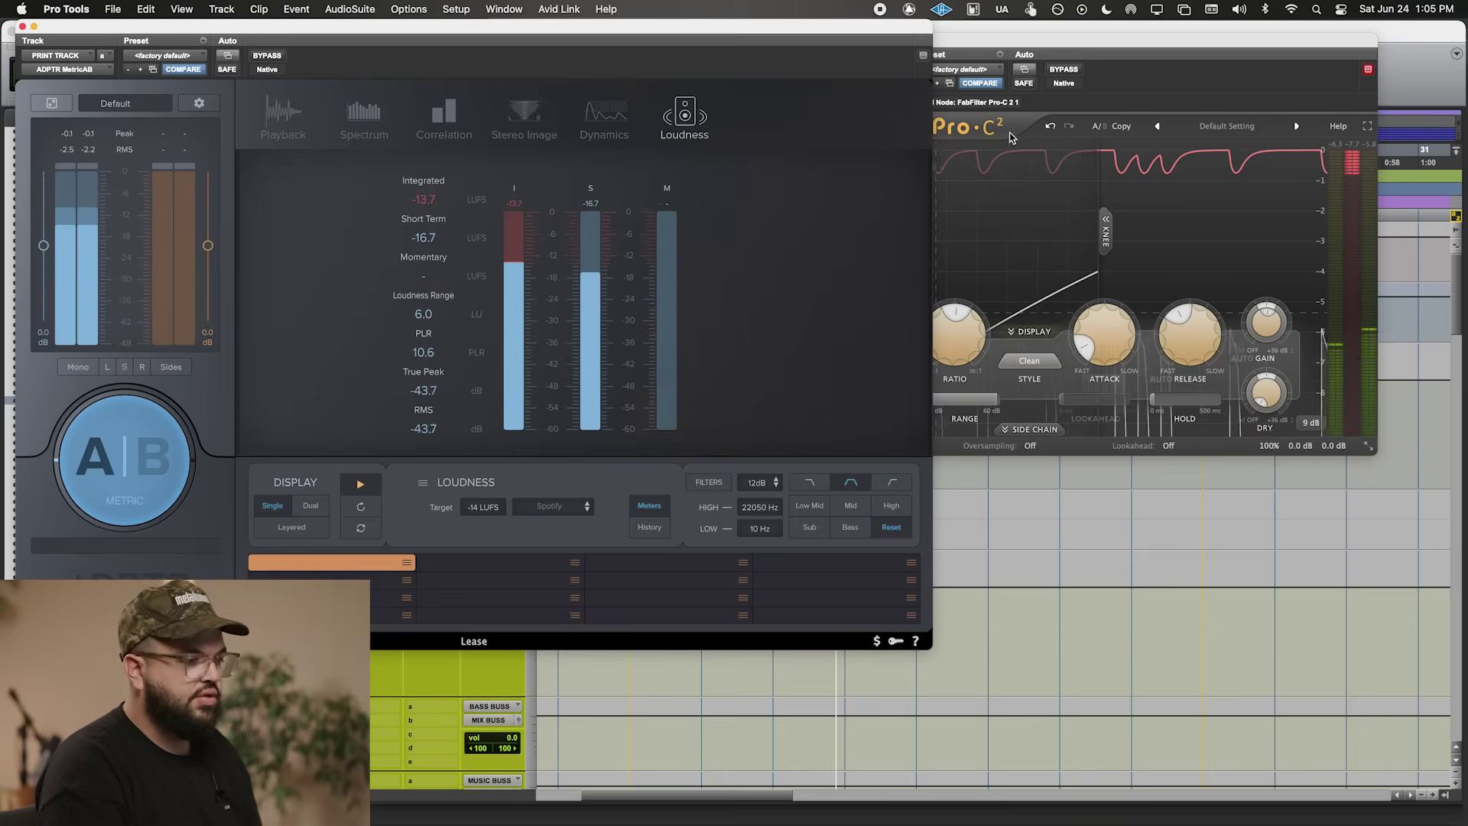
pyautogui.click(1002, 218)
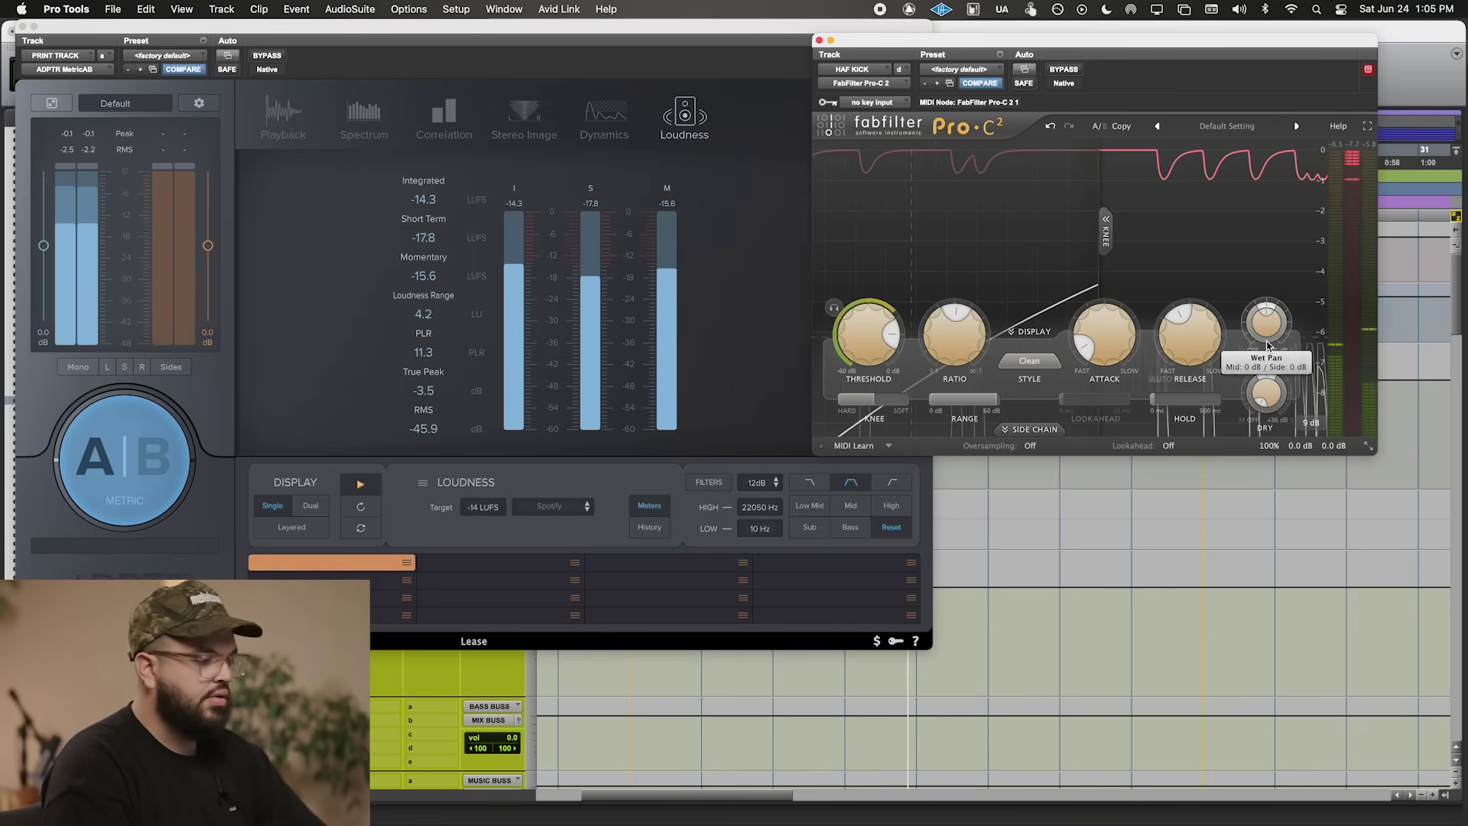
pyautogui.click(549, 261)
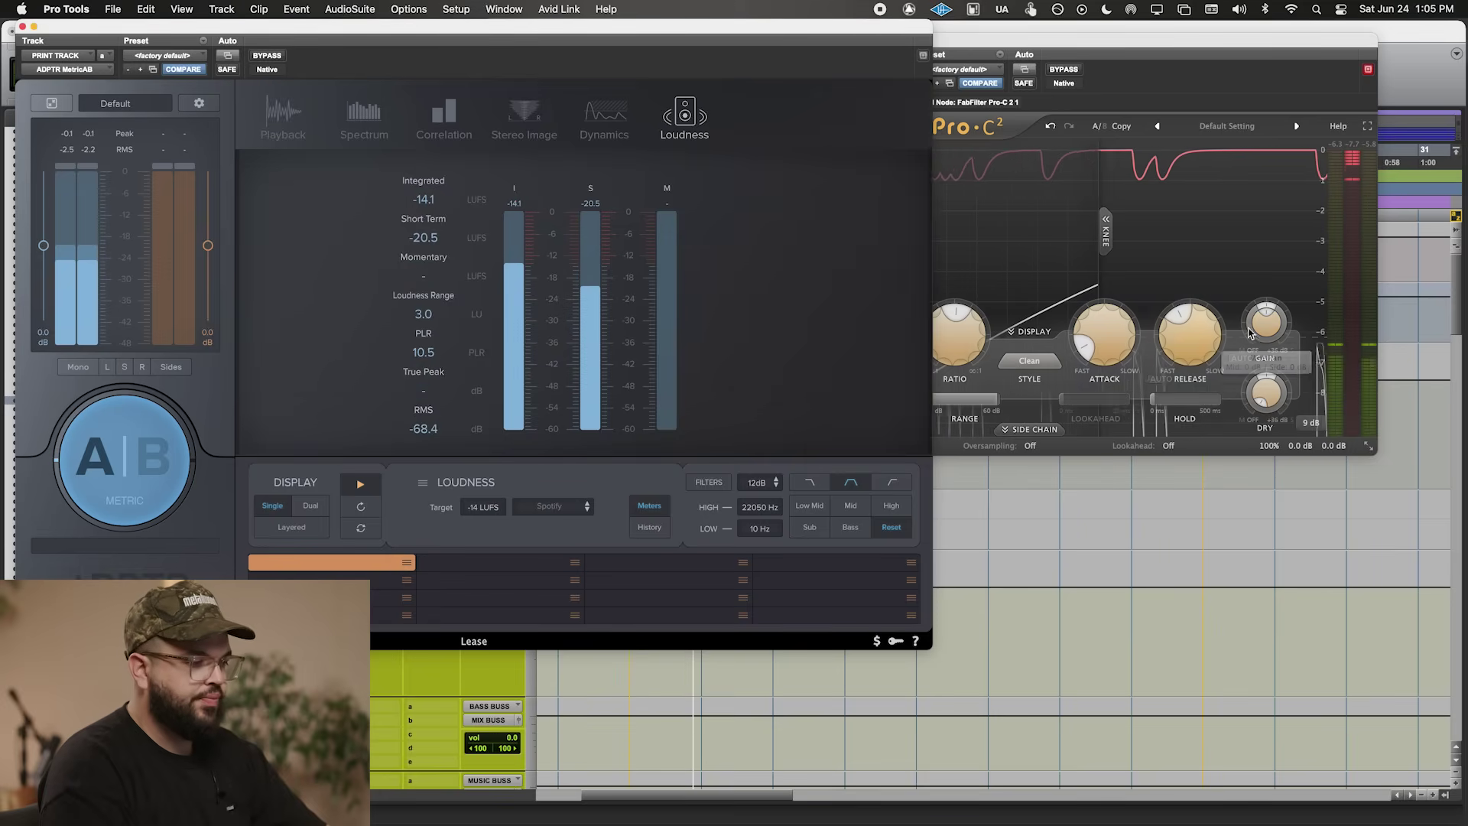
# - Lower the Pro-C 2 threshold slightly further, restart the integrated loudness measurement and close both plug-ins
pyautogui.click(1025, 40)
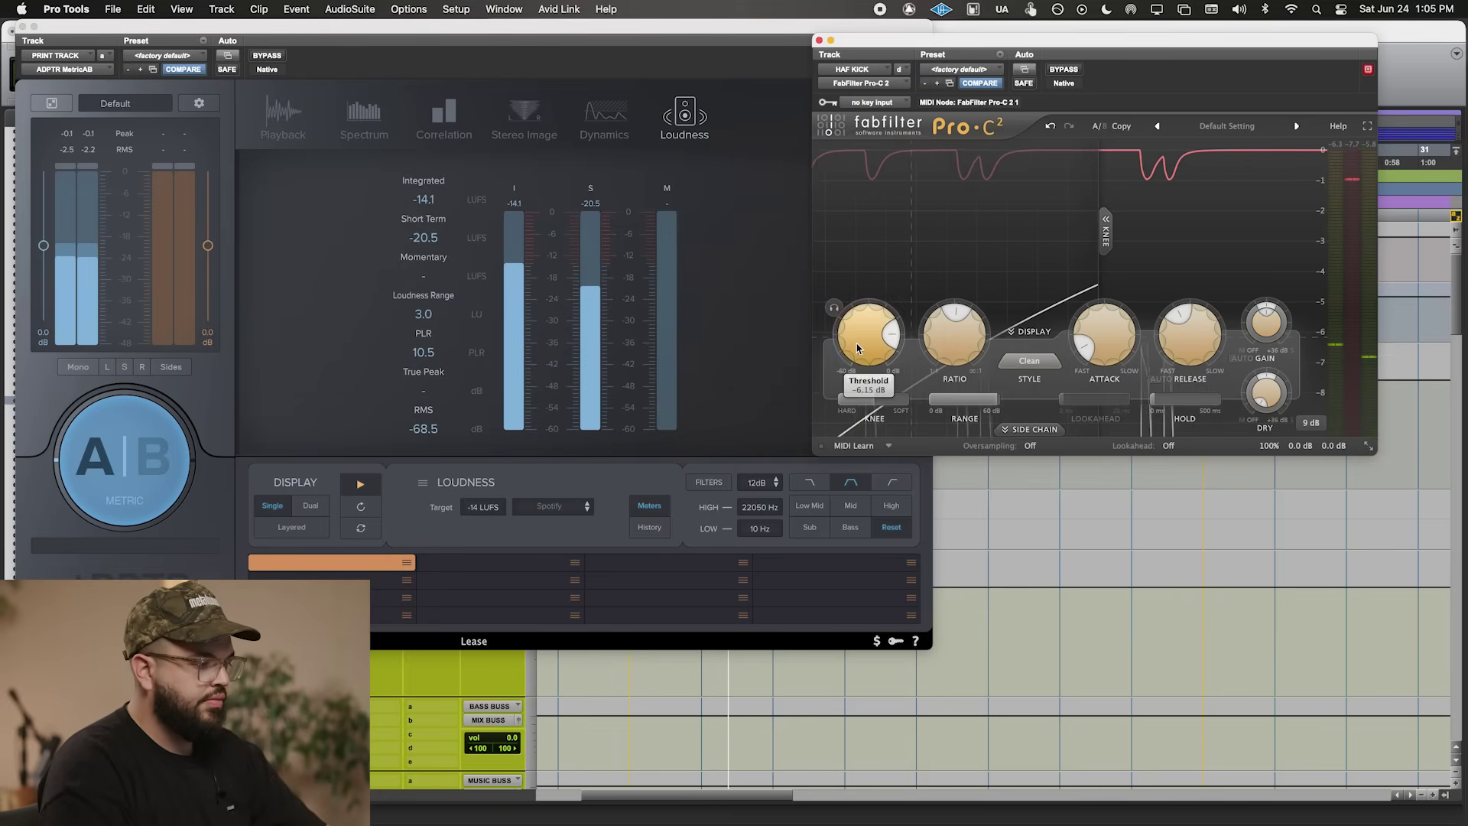
pyautogui.moveTo(857, 349); pyautogui.dragTo(858, 351)
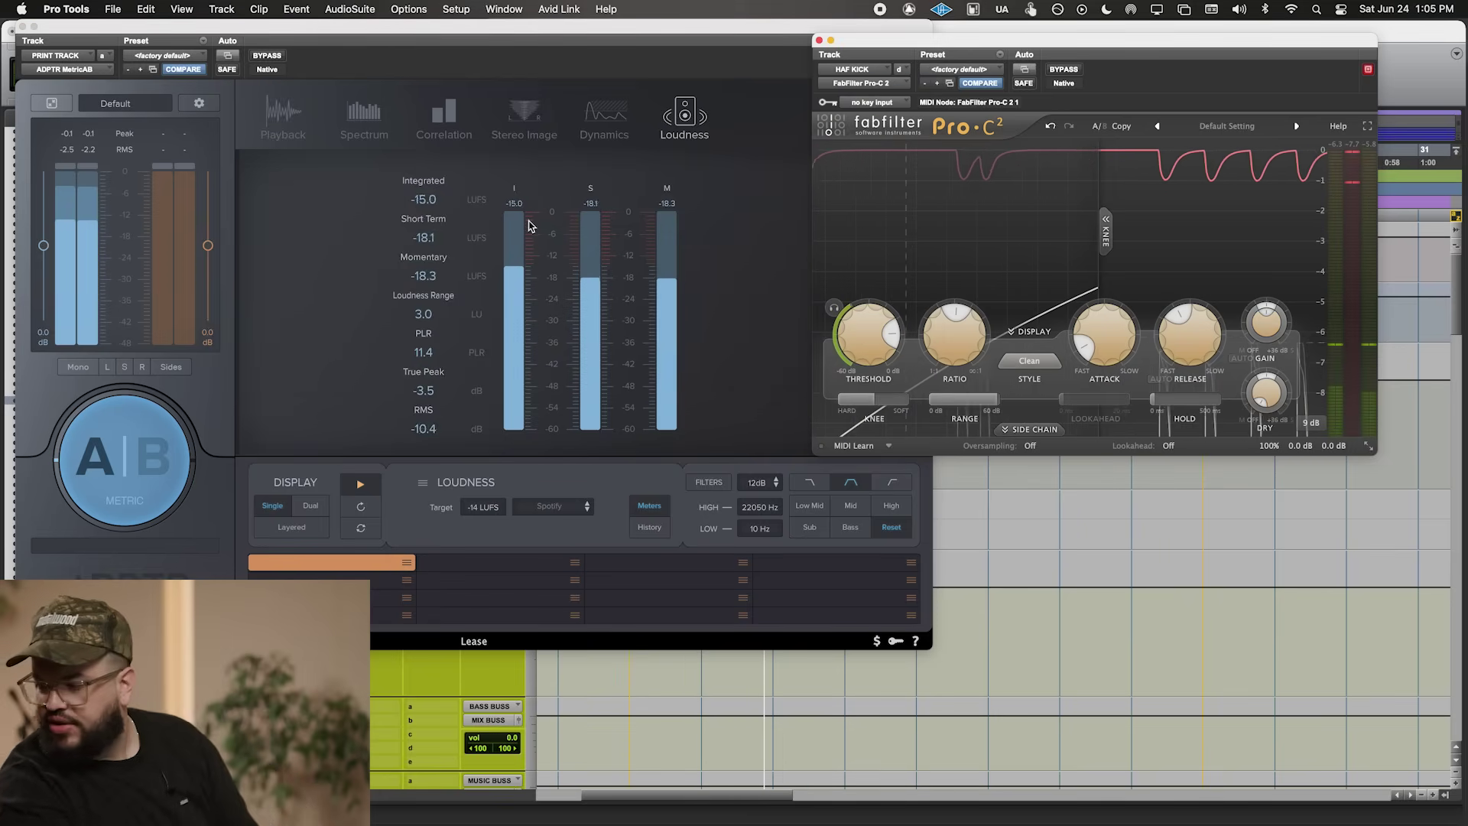
pyautogui.click(434, 204)
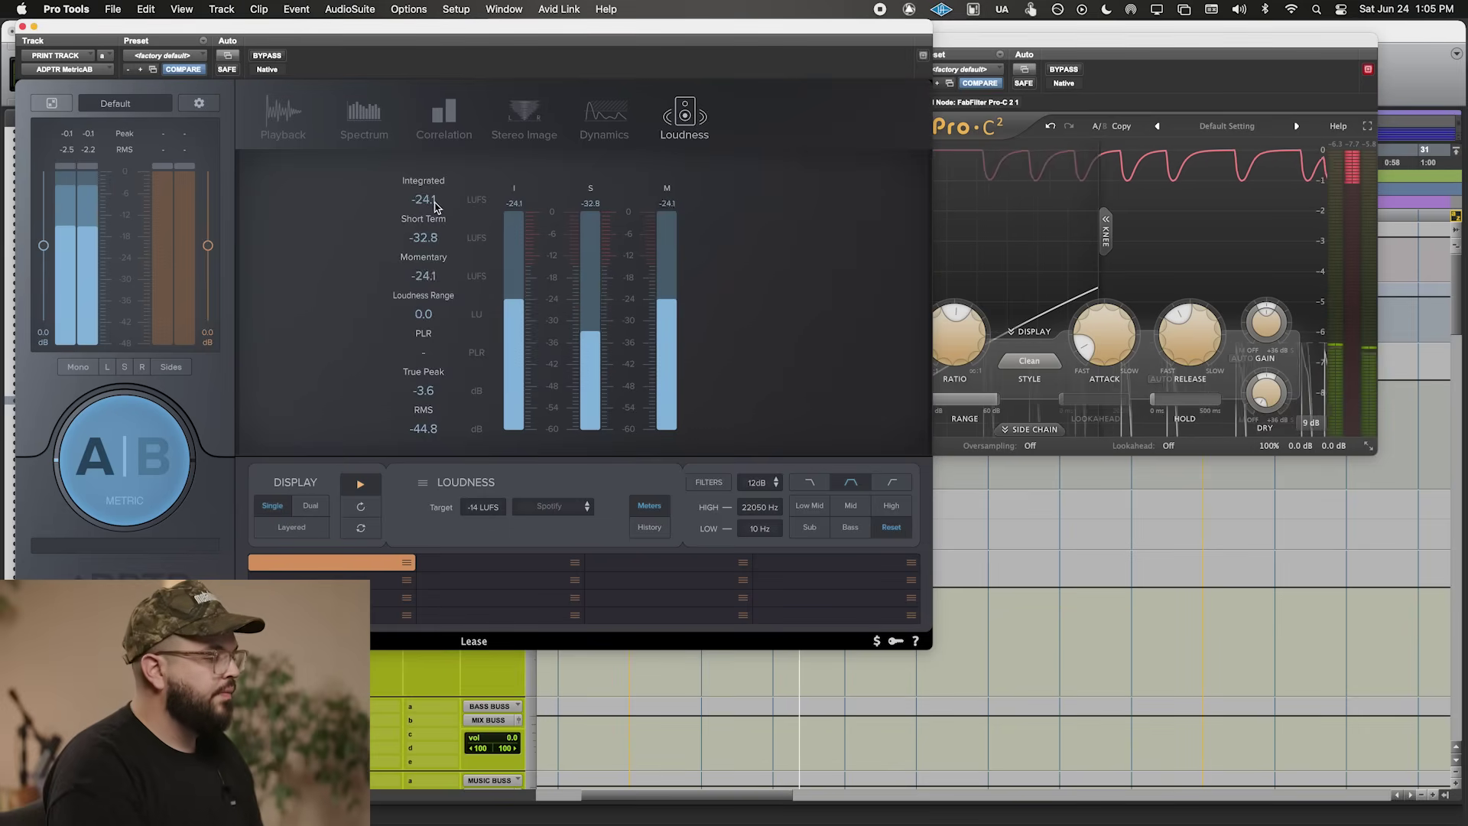
pyautogui.click(22, 27)
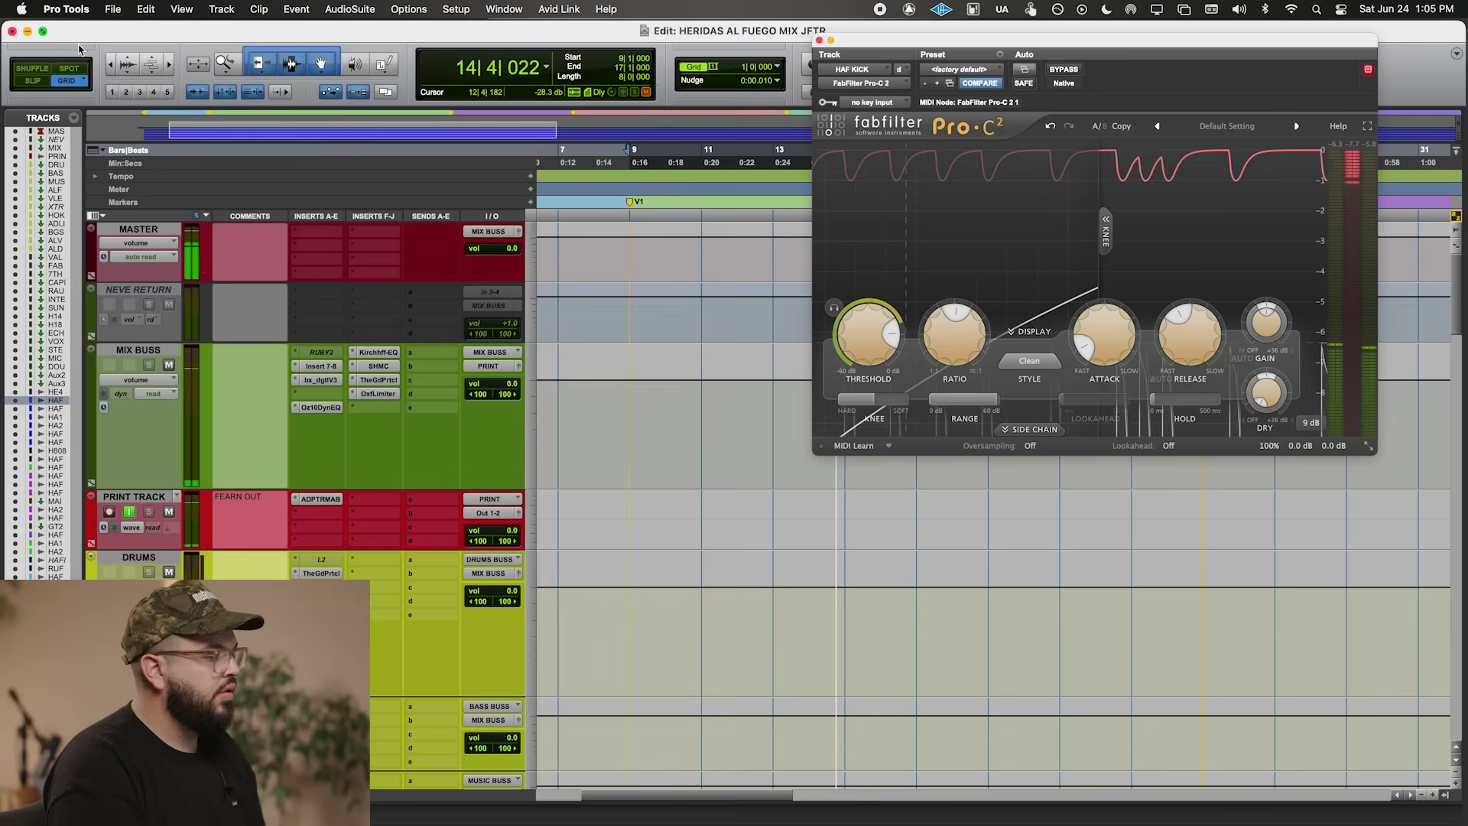
pyautogui.click(820, 40)
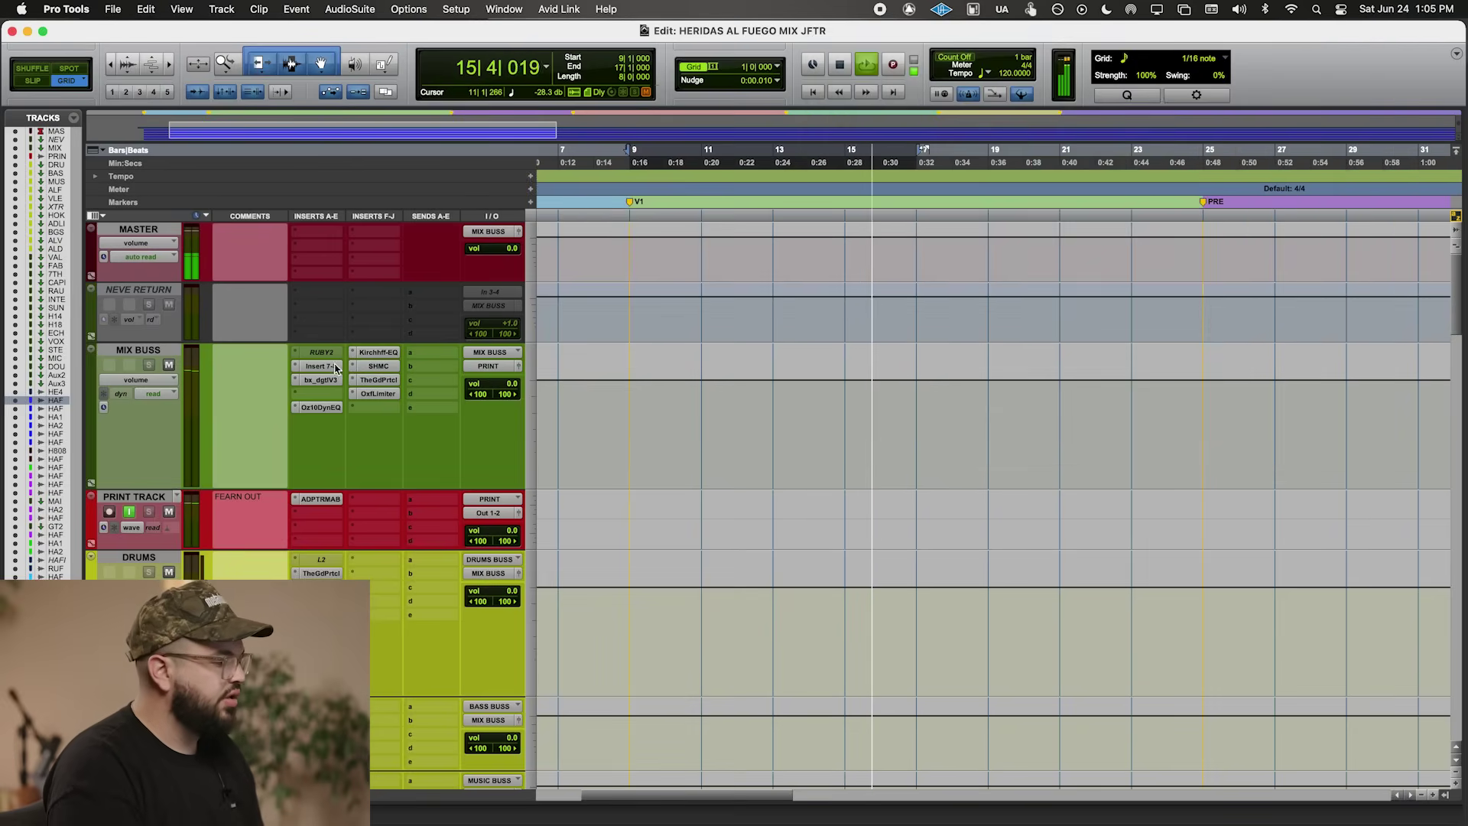
# - Unmute the HAF CLAP track and set its volume to -6.3 dB
pyautogui.scroll(-15, 335, 369)
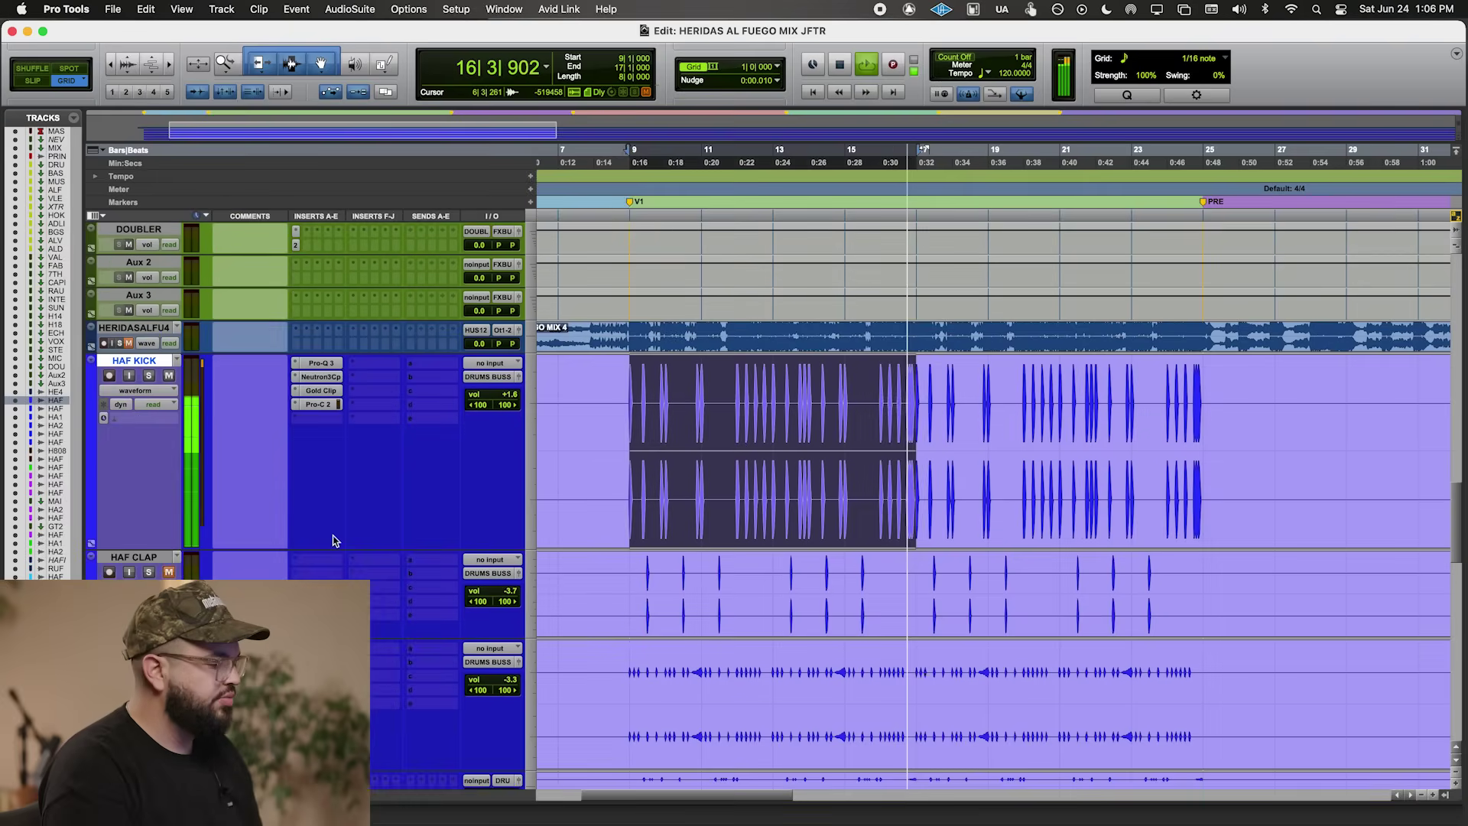
pyautogui.click(168, 572)
pyautogui.moveTo(490, 596); pyautogui.dragTo(490, 621)
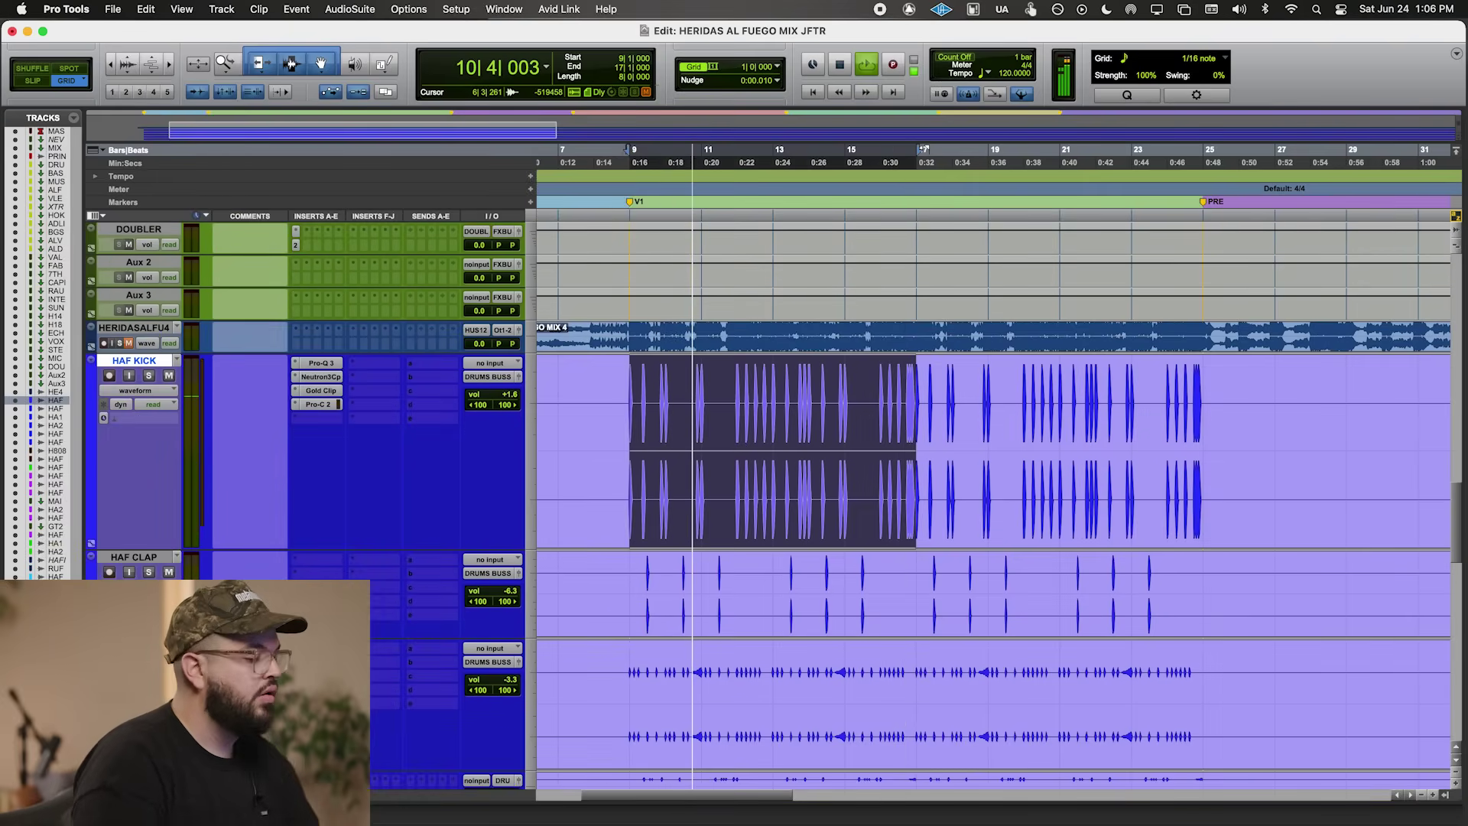
# - Insert FabFilter Pro-Q 3 in the first insert slot of the HAF CLAP track
pyautogui.click(309, 560)
pyautogui.click(359, 525)
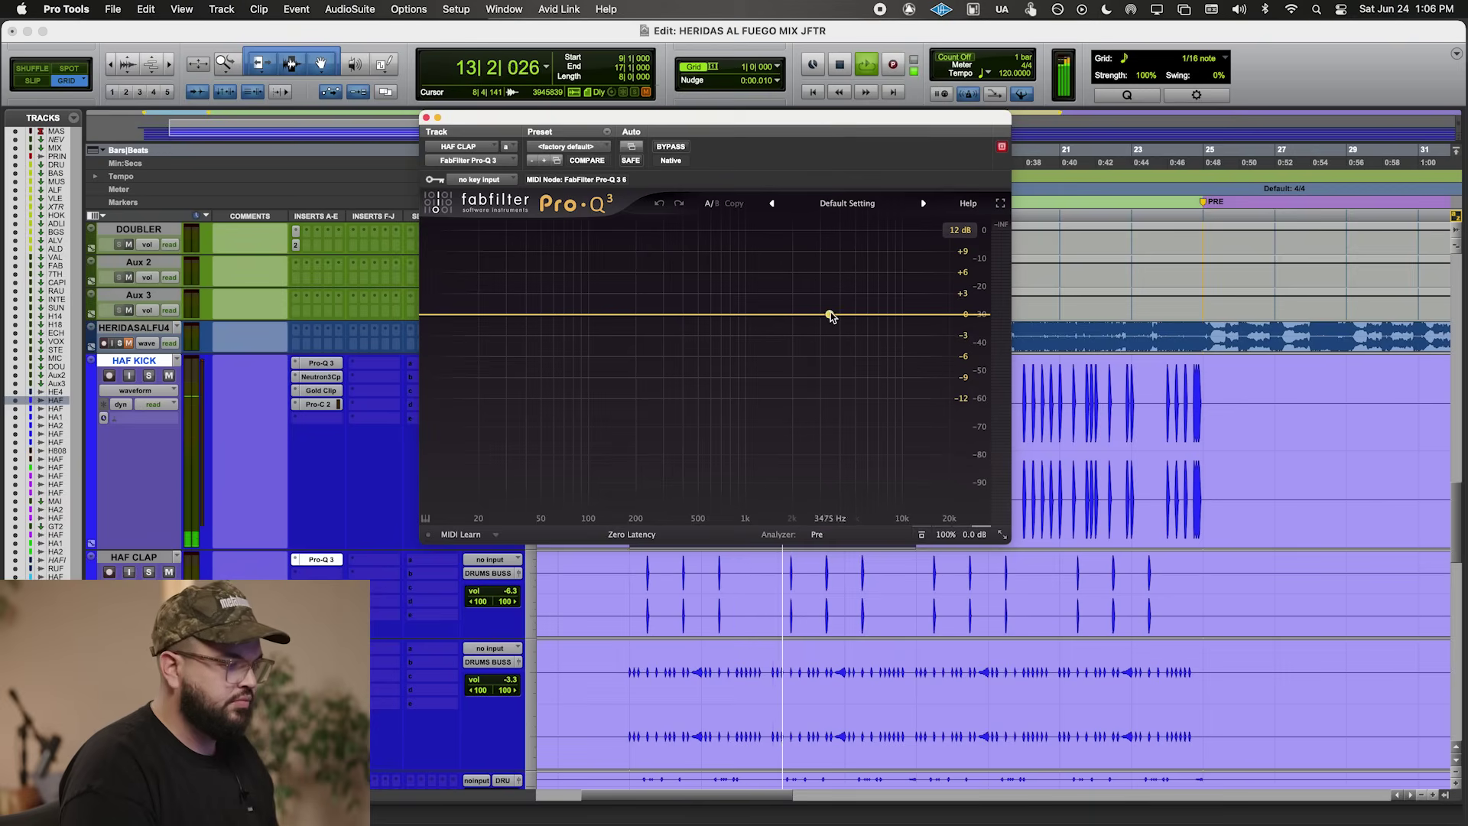
# - On HAF CLAP's Pro-Q 3, cut about 1.1 dB at 3.2 kHz, high-shelf 2.4 dB down at 11 kHz, and dip about 1.2 dB at 1.1 kHz
pyautogui.moveTo(831, 317)
pyautogui.mouseDown()
pyautogui.moveTo(826, 291)
pyautogui.moveTo(831, 328)
pyautogui.mouseUp()
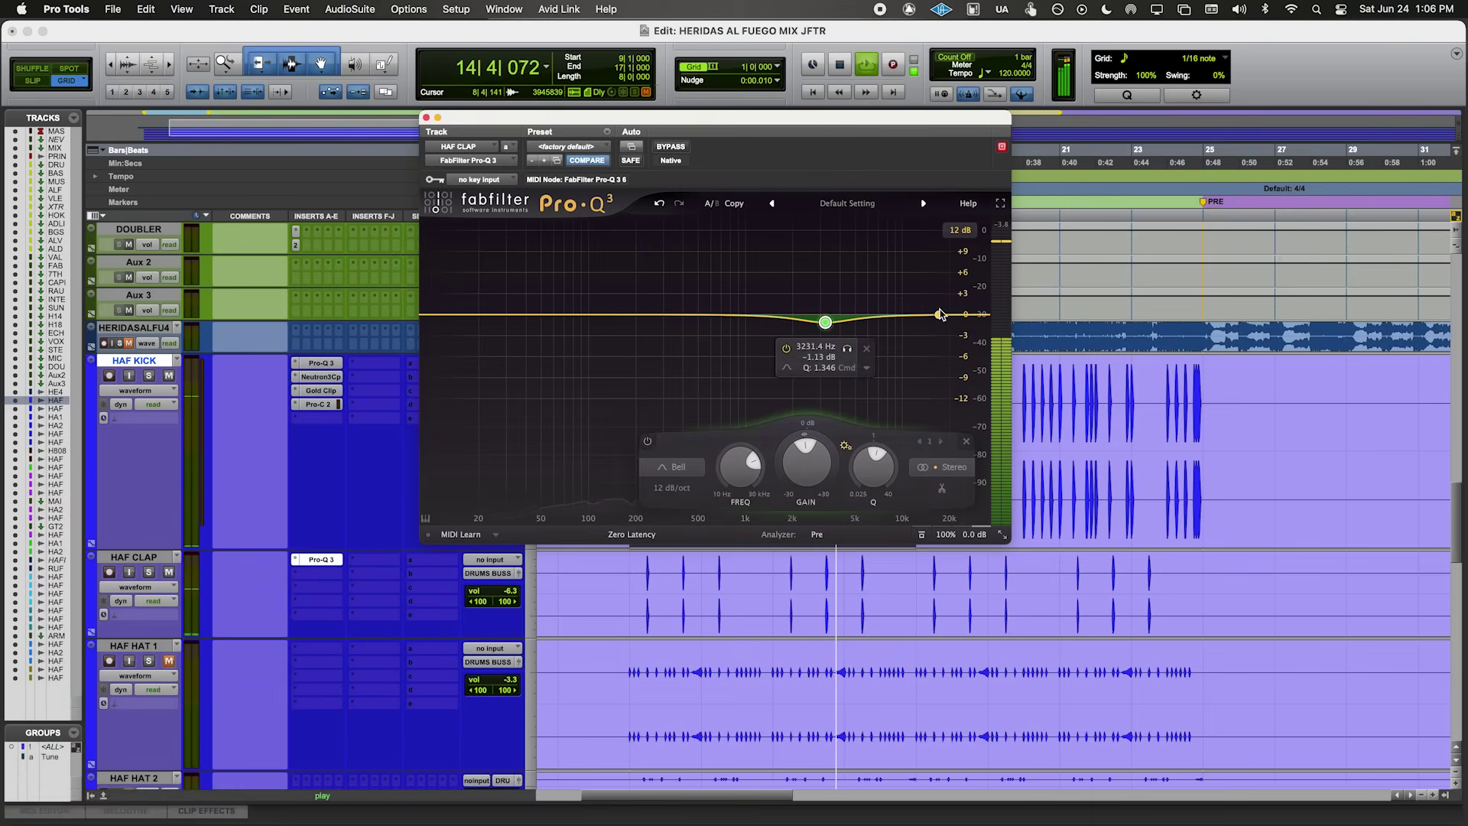
pyautogui.moveTo(930, 315); pyautogui.dragTo(911, 321)
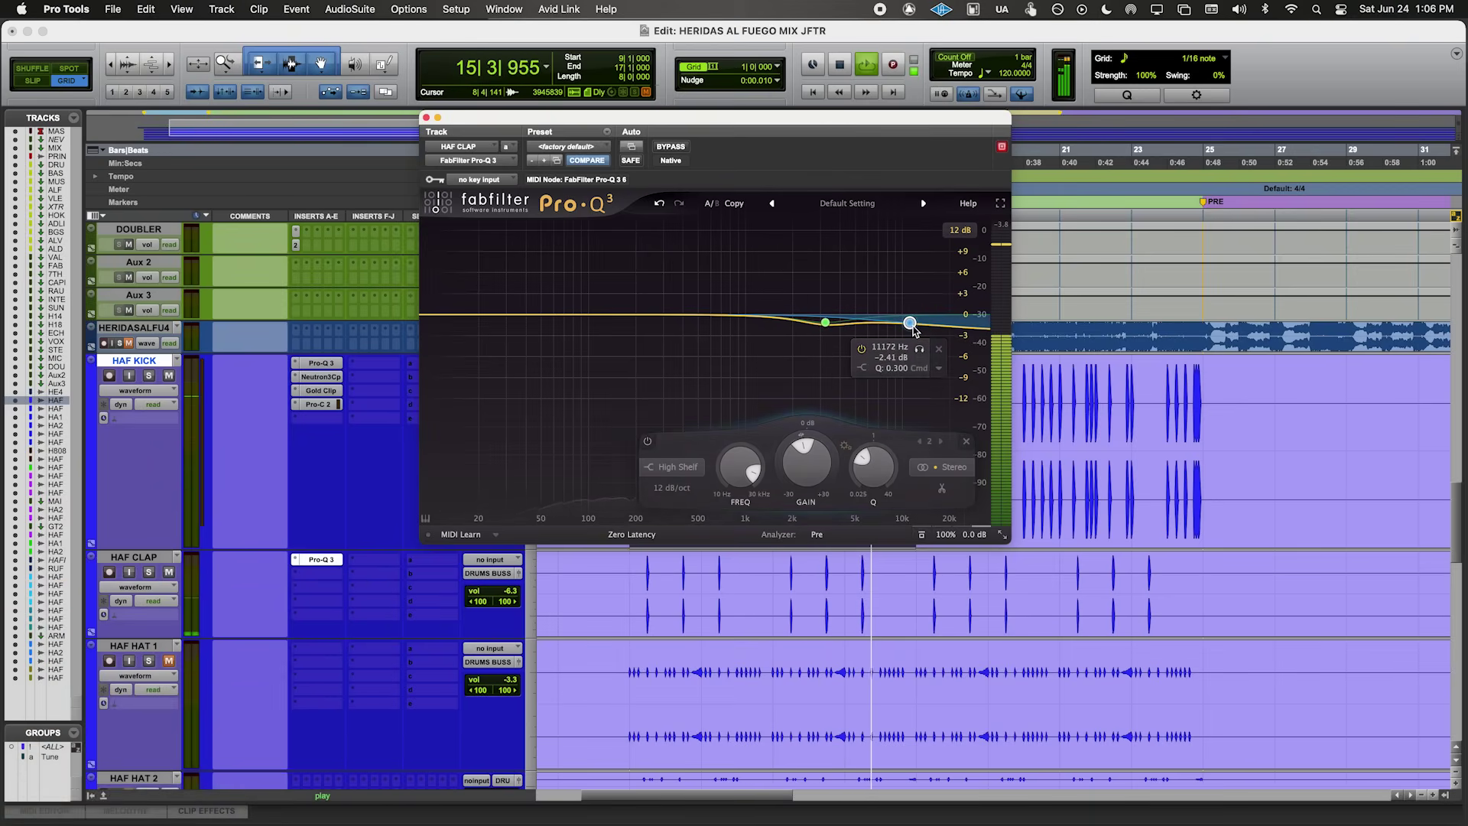
pyautogui.moveTo(773, 324); pyautogui.dragTo(755, 348)
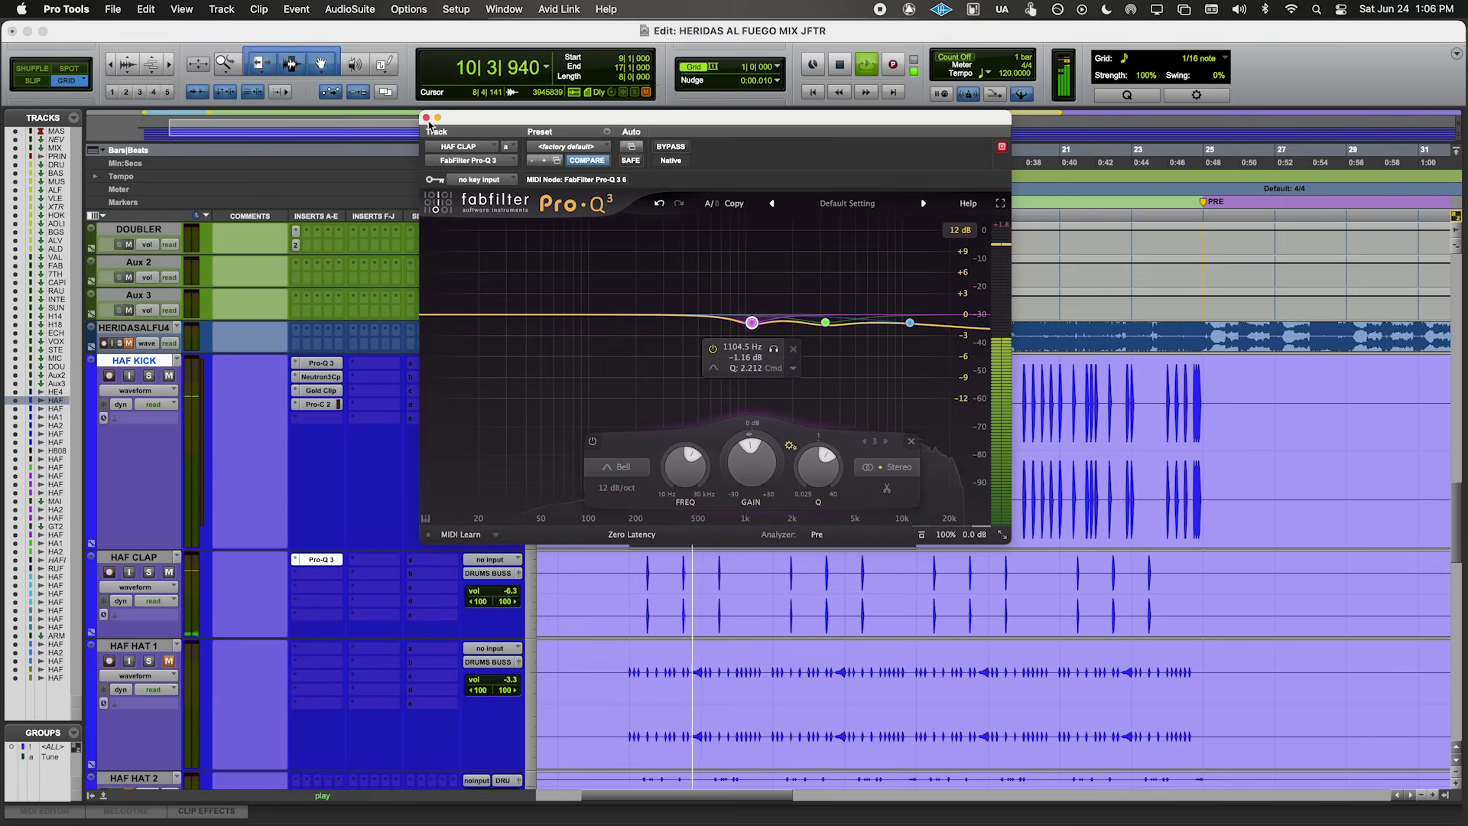
pyautogui.click(426, 117)
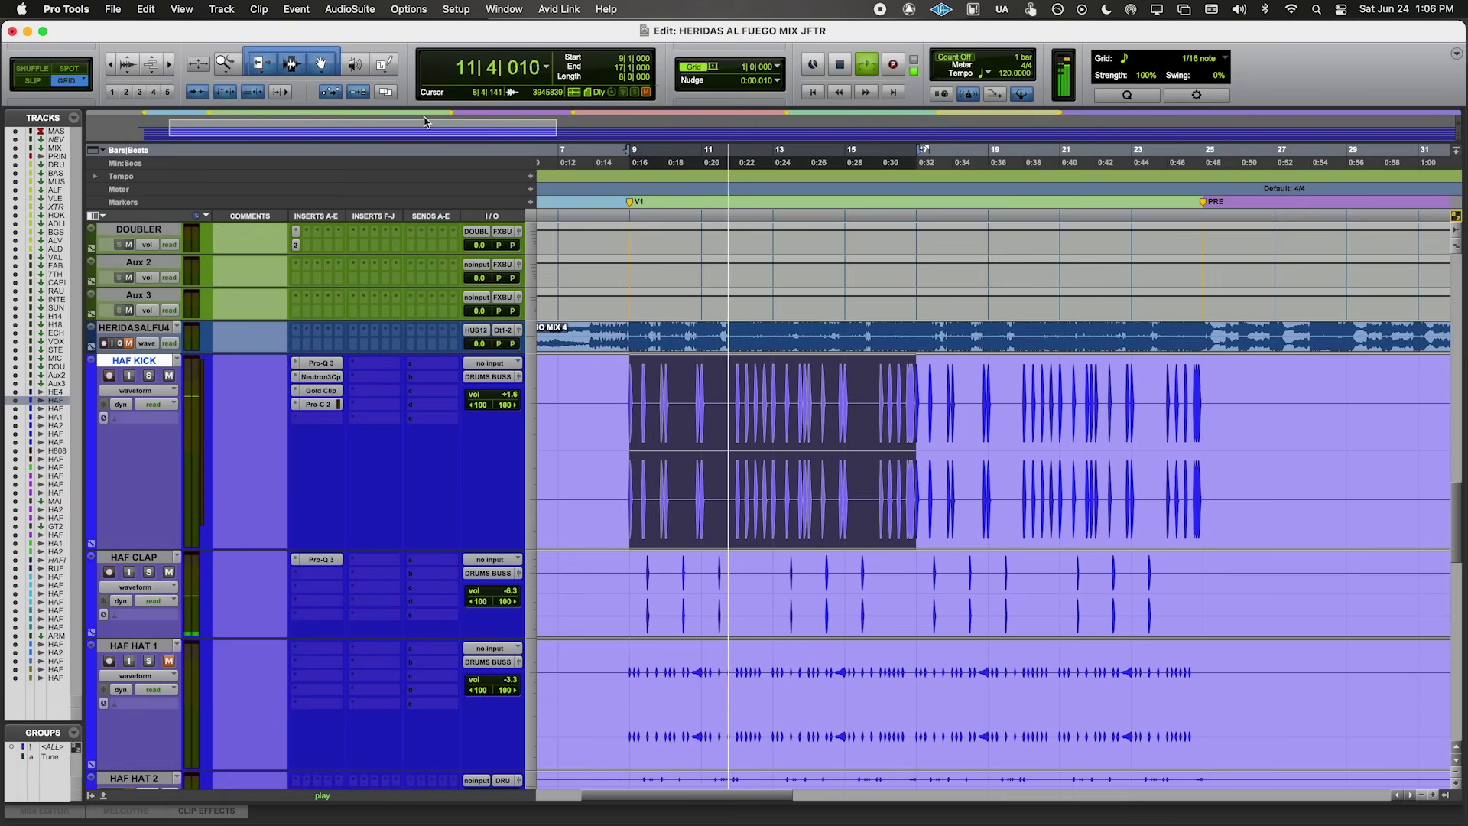
# - Insert soothe2 on HAF CLAP after the EQ with depth 1.9, sharpness 5.4 and mix 71%
pyautogui.hotkey('ctrl', 'space')
pyautogui.write('sat')
pyautogui.press('Return')
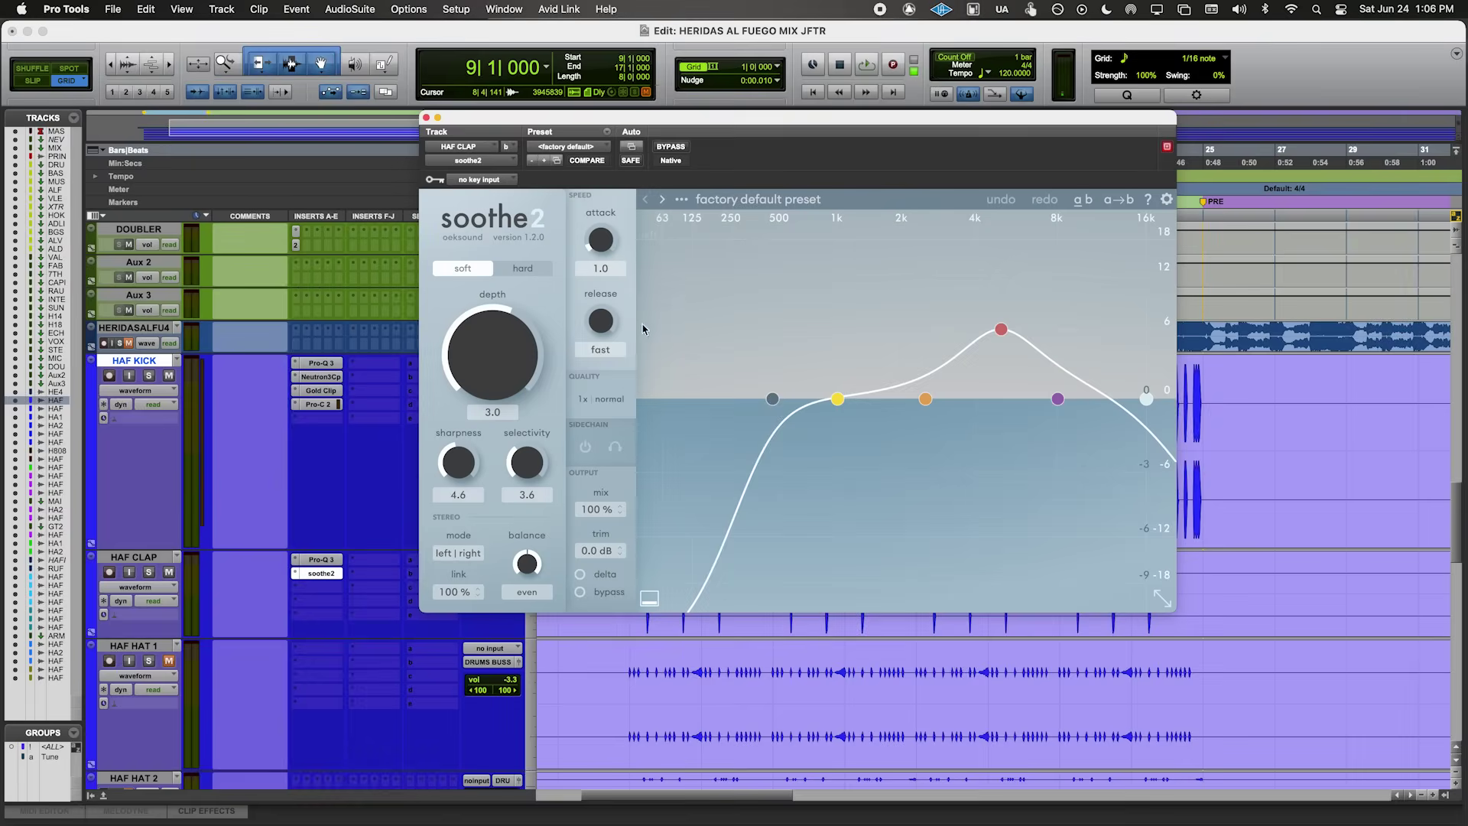
pyautogui.scroll(5, 511, 391)
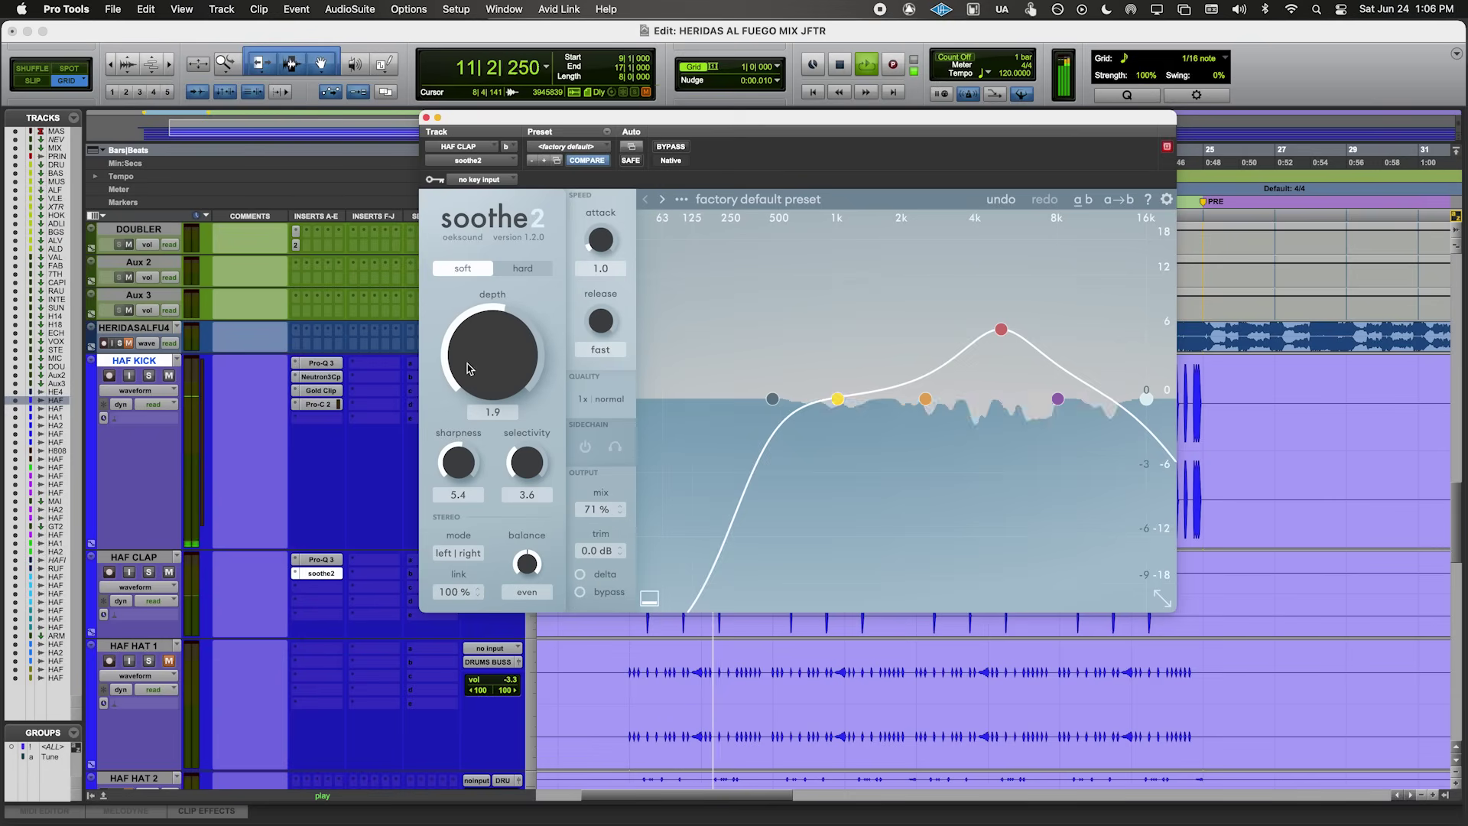
pyautogui.click(426, 117)
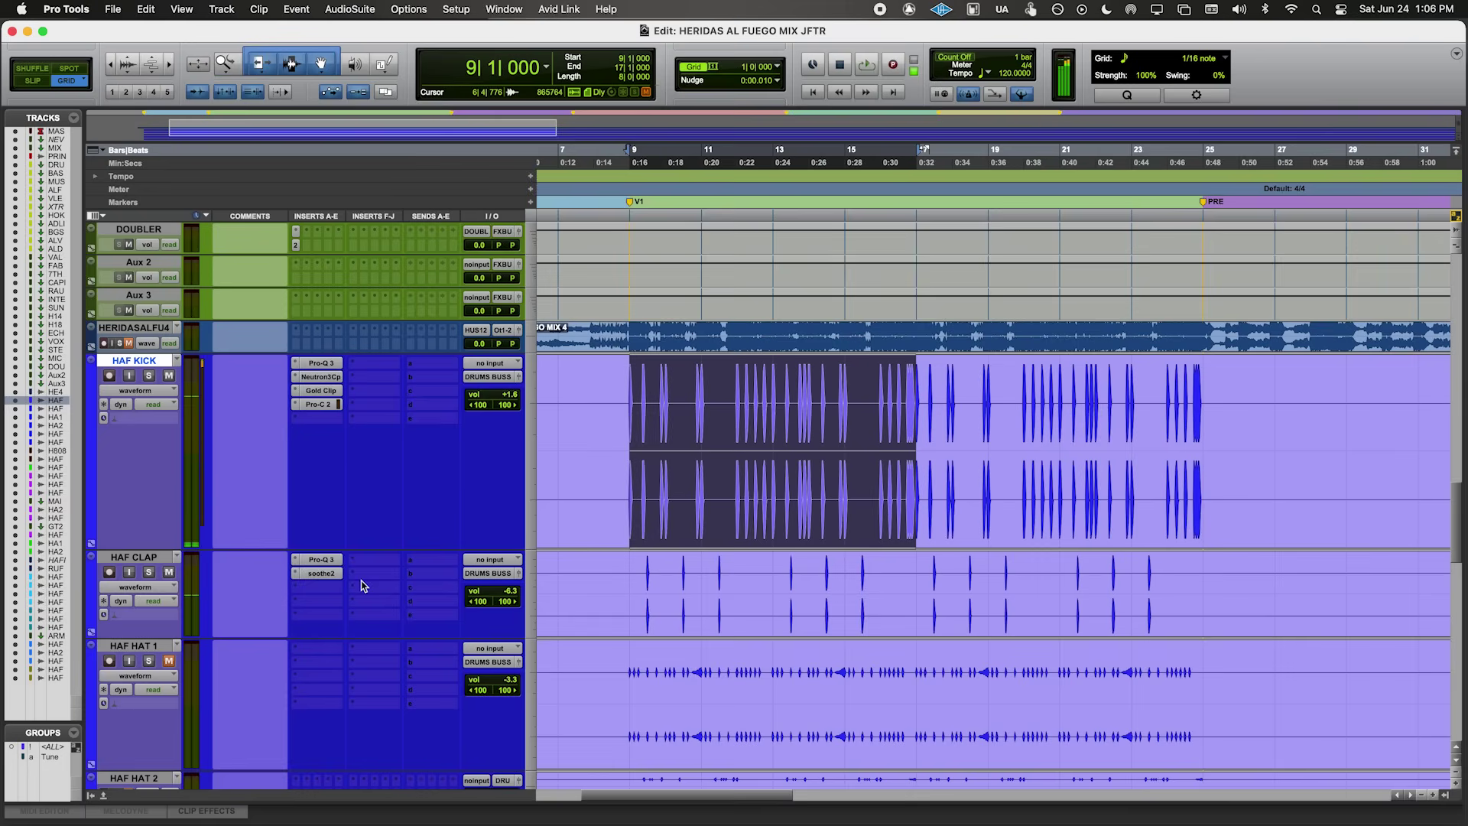
# - Insert FabFilter Pro-C 2 on HAF CLAP, turn auto gain off and set the threshold to -11.84 dB
pyautogui.click(321, 587)
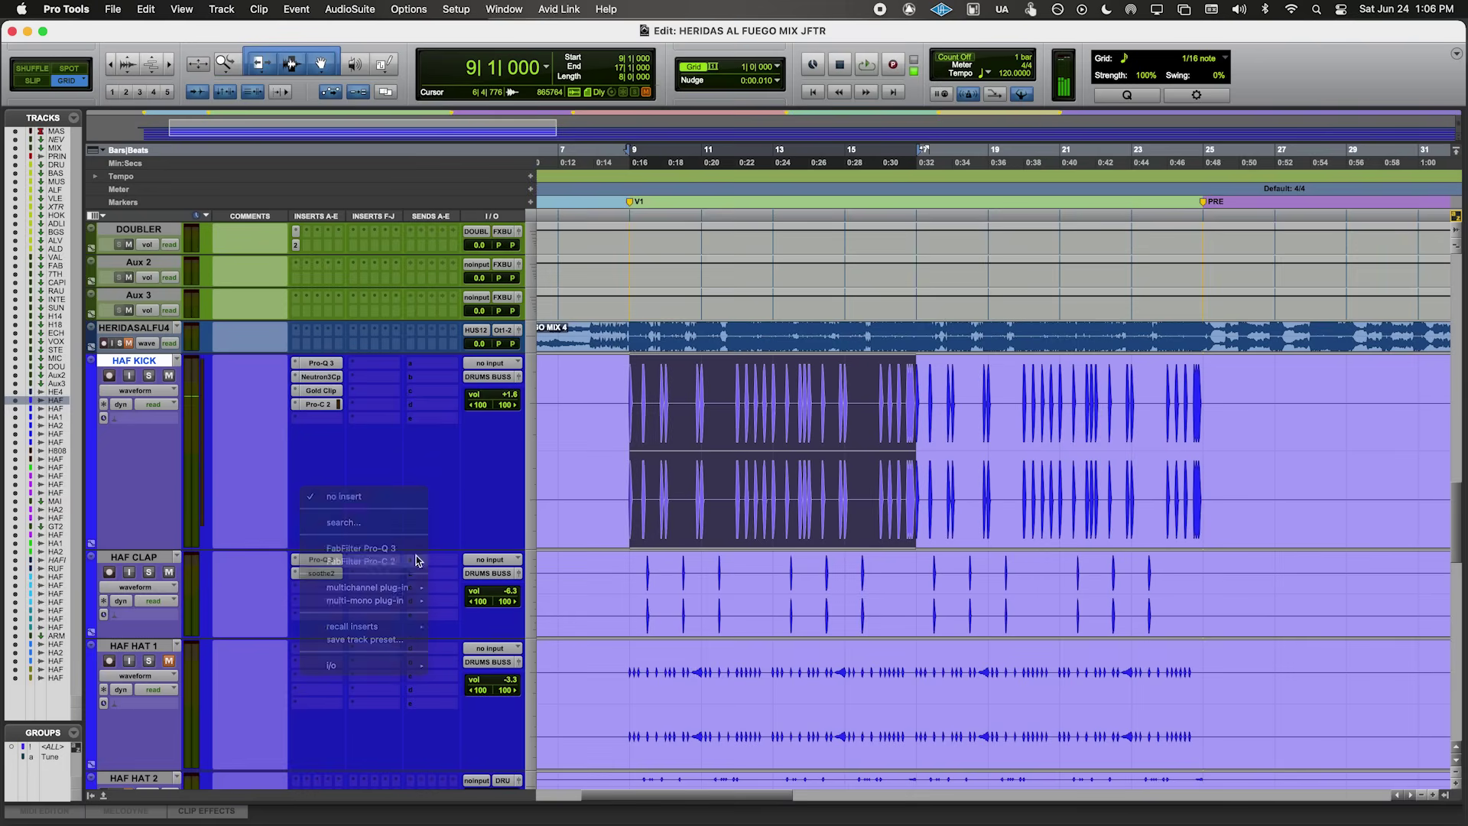
pyautogui.click(367, 563)
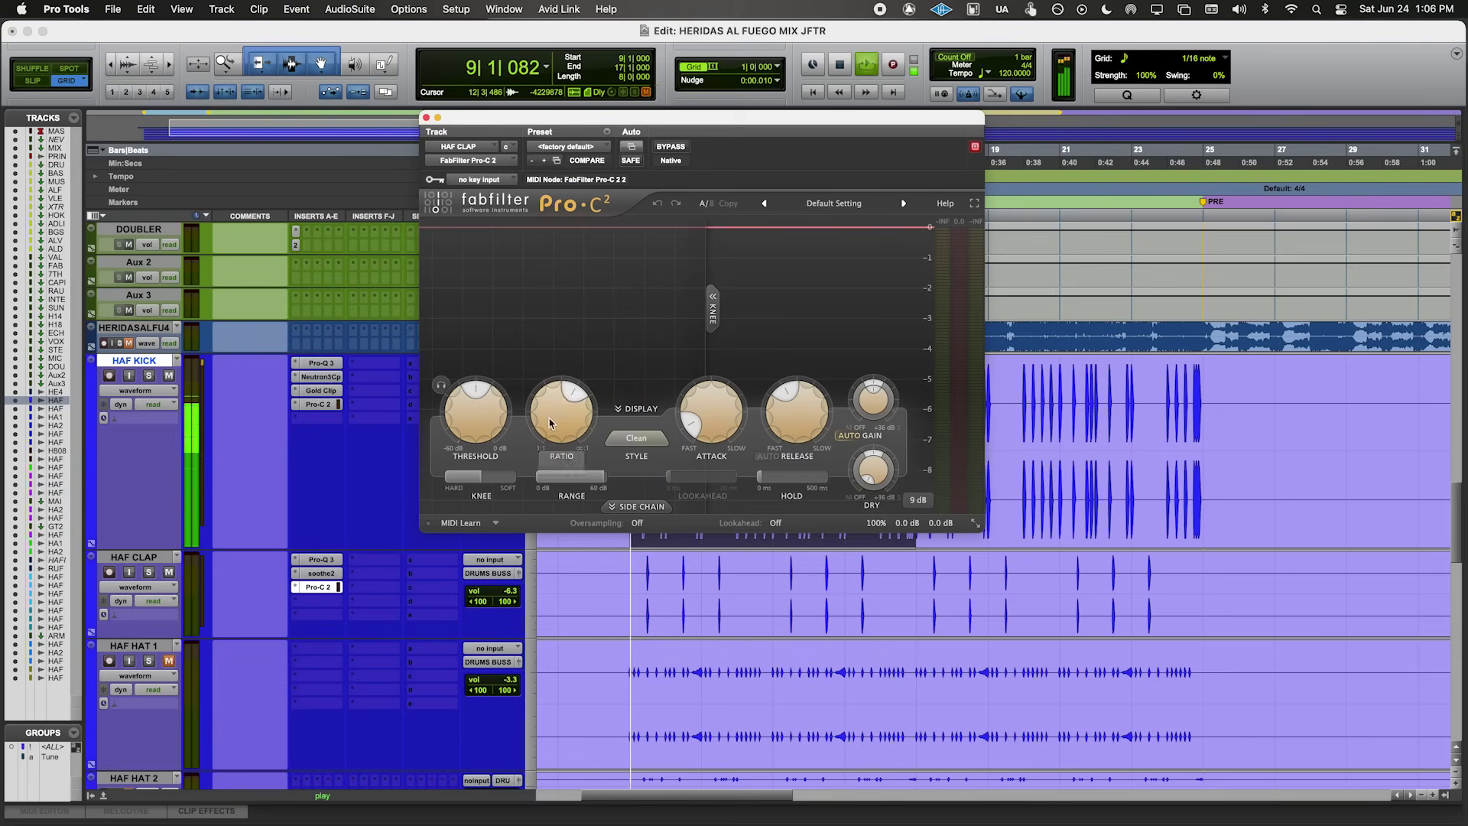
pyautogui.click(850, 436)
pyautogui.moveTo(451, 408)
pyautogui.mouseDown()
pyautogui.moveTo(452, 373)
pyautogui.moveTo(463, 419)
pyautogui.mouseUp()
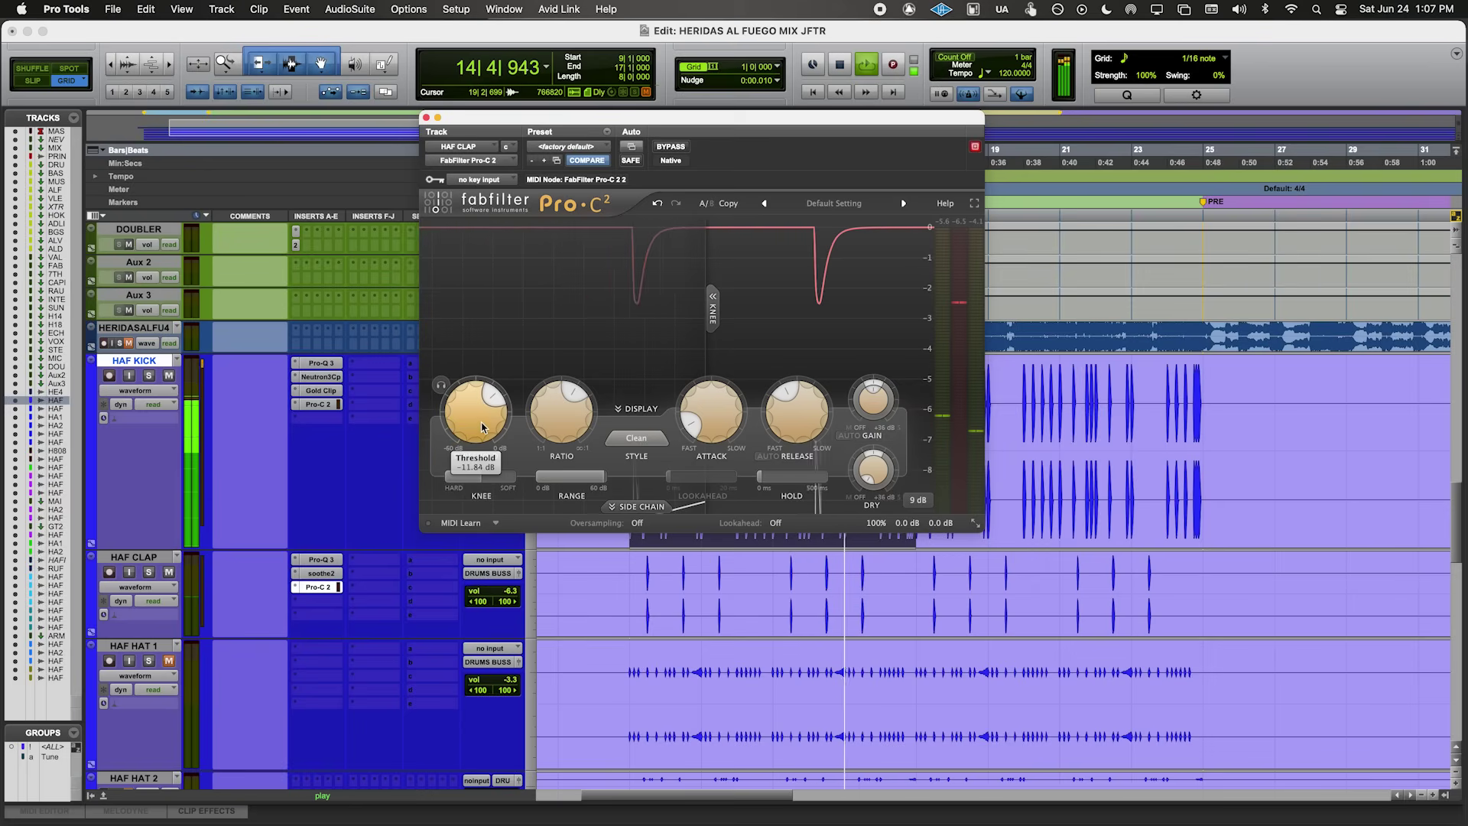
pyautogui.click(426, 117)
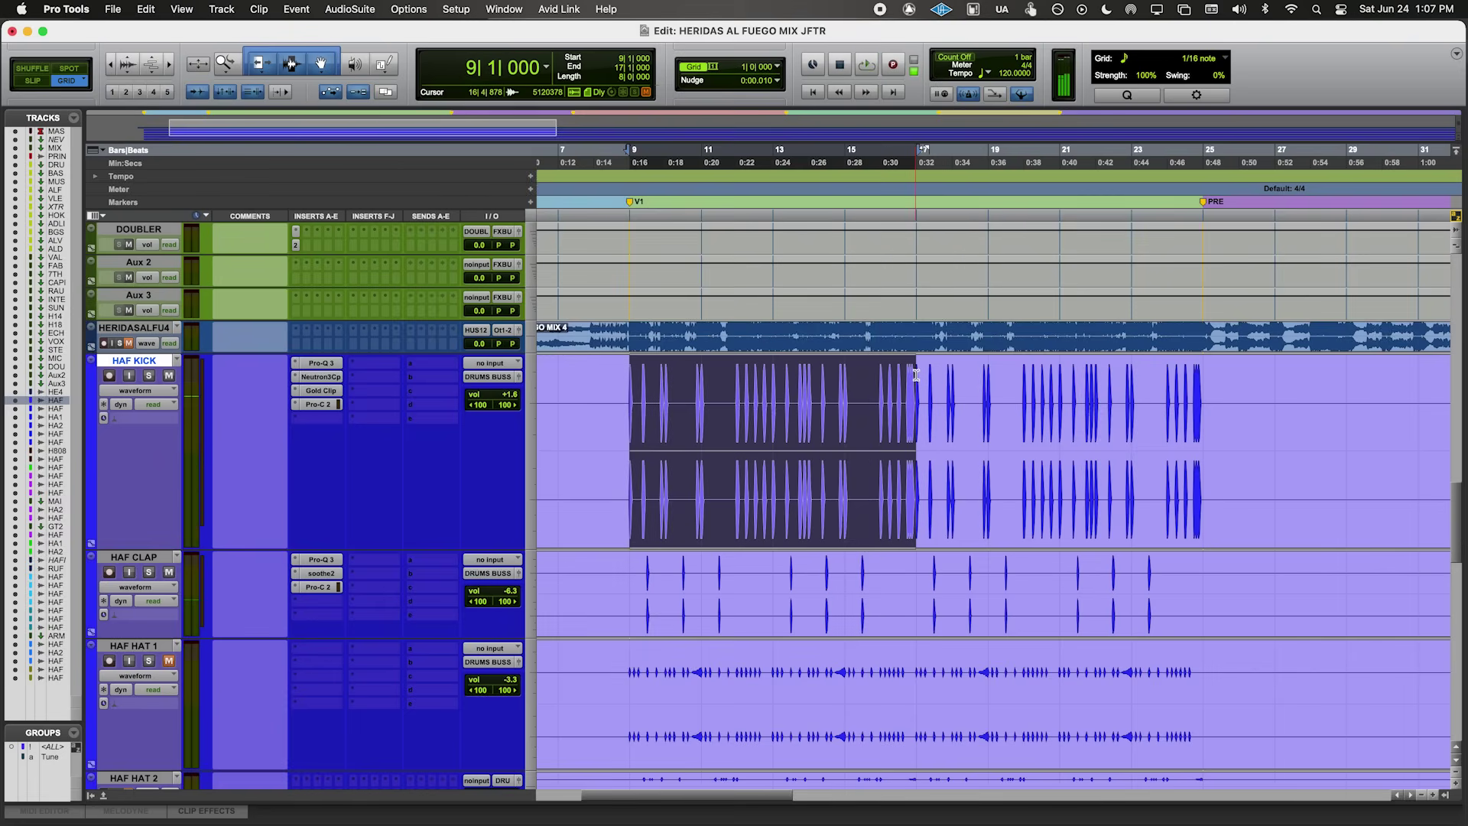
# - Play the drum loop and check the gain reduction in HAF KICK's Pro-C 2 and Neutron 3 Compressor
pyautogui.press('space')
pyautogui.scroll(-2, 411, 486)
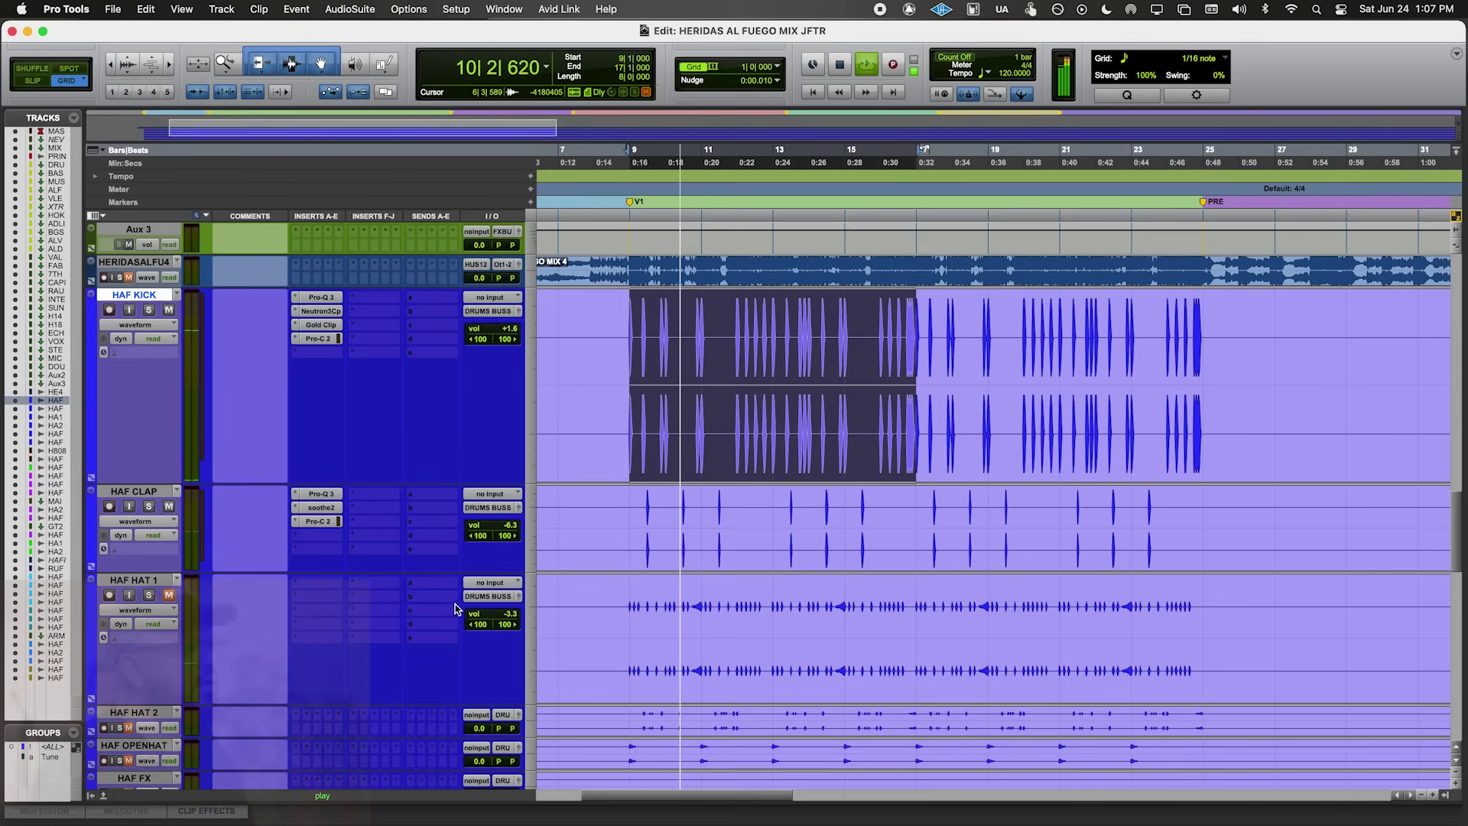
pyautogui.click(318, 338)
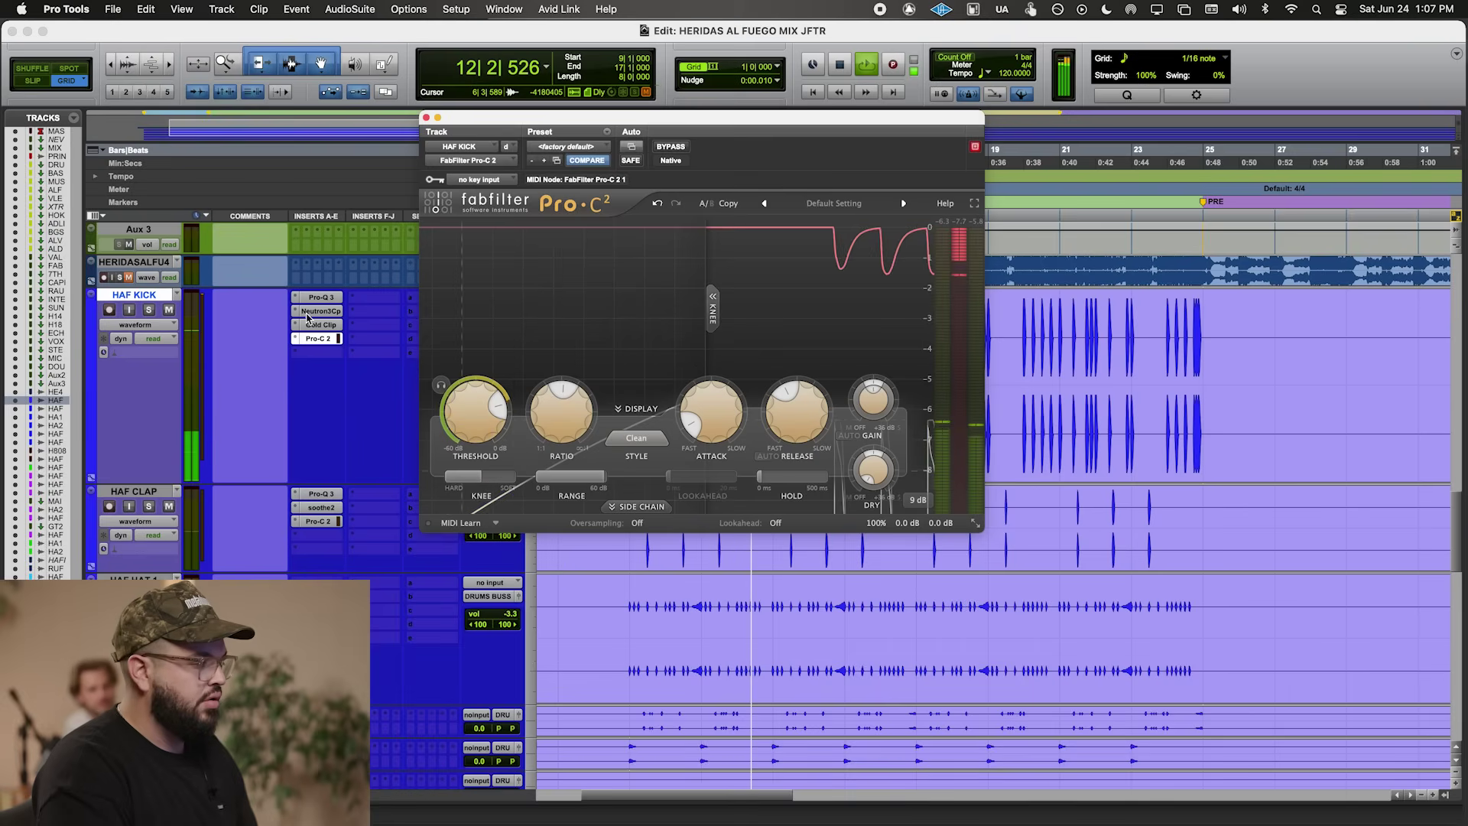
pyautogui.click(320, 310)
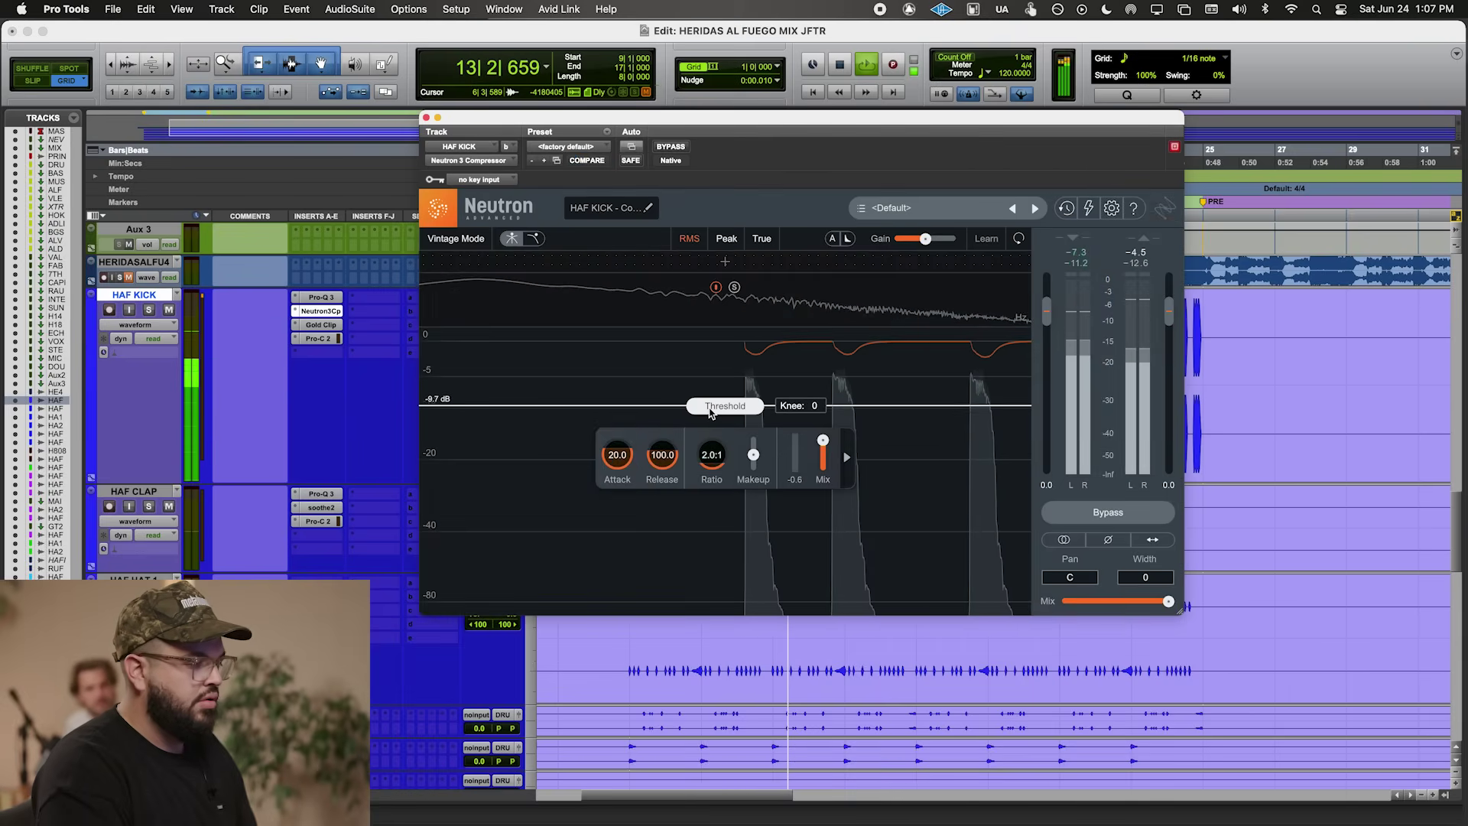
pyautogui.click(320, 311)
# - Open the MetricAB loudness meter on PRINT TRACK and place it beside the track controls
pyautogui.scroll(15, 334, 370)
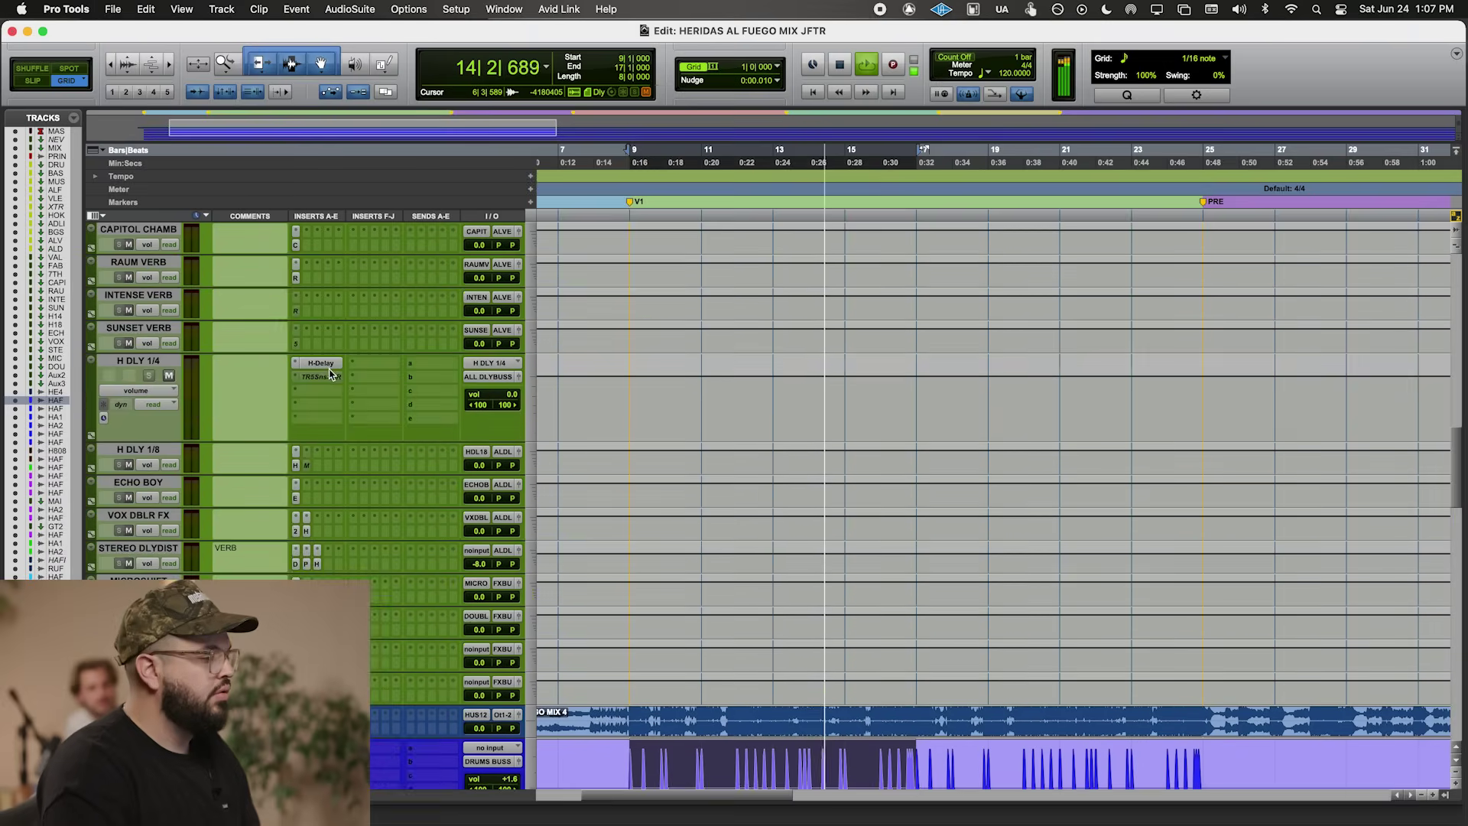
pyautogui.click(320, 499)
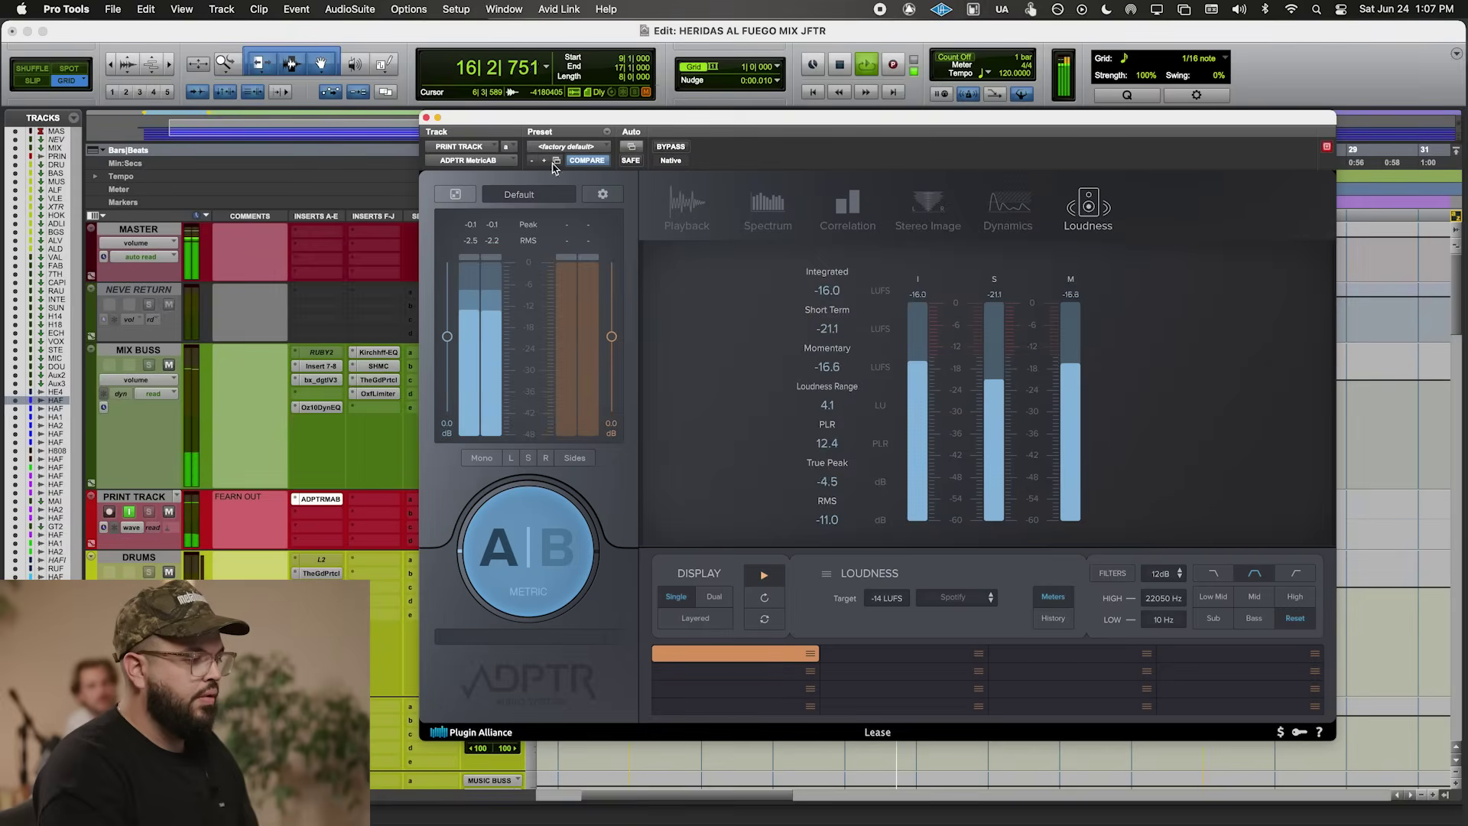
pyautogui.moveTo(553, 114); pyautogui.dragTo(965, 67)
# - Raise the HAF KICK volume to +2.0 dB and HAF CLAP to -5.6 dB, and restart the integrated loudness measurement
pyautogui.scroll(-15, 520, 503)
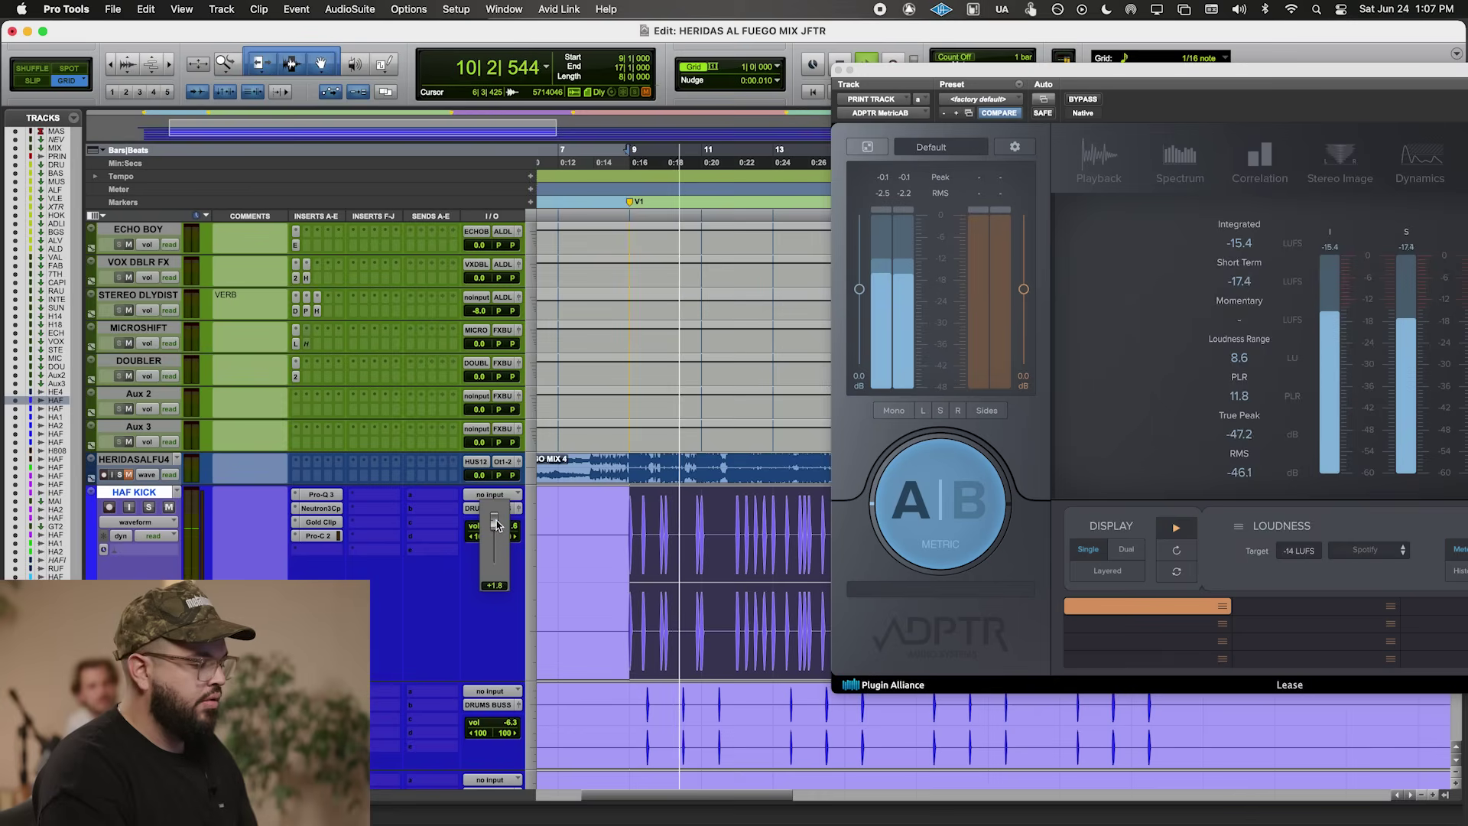
pyautogui.scroll(-3, 691, 475)
pyautogui.scroll(-2, 688, 478)
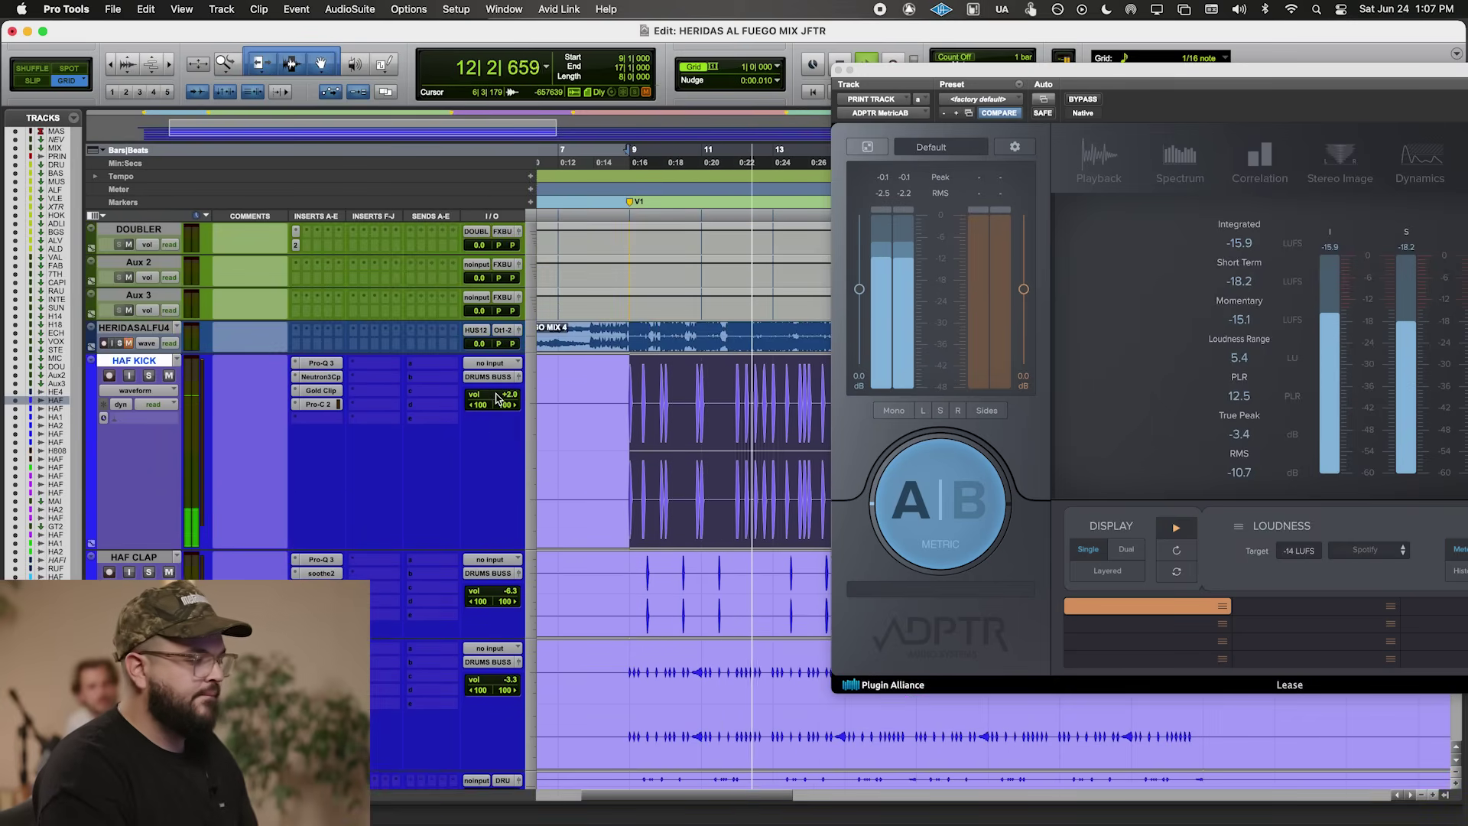
pyautogui.scroll(-2, 497, 474)
pyautogui.click(496, 525)
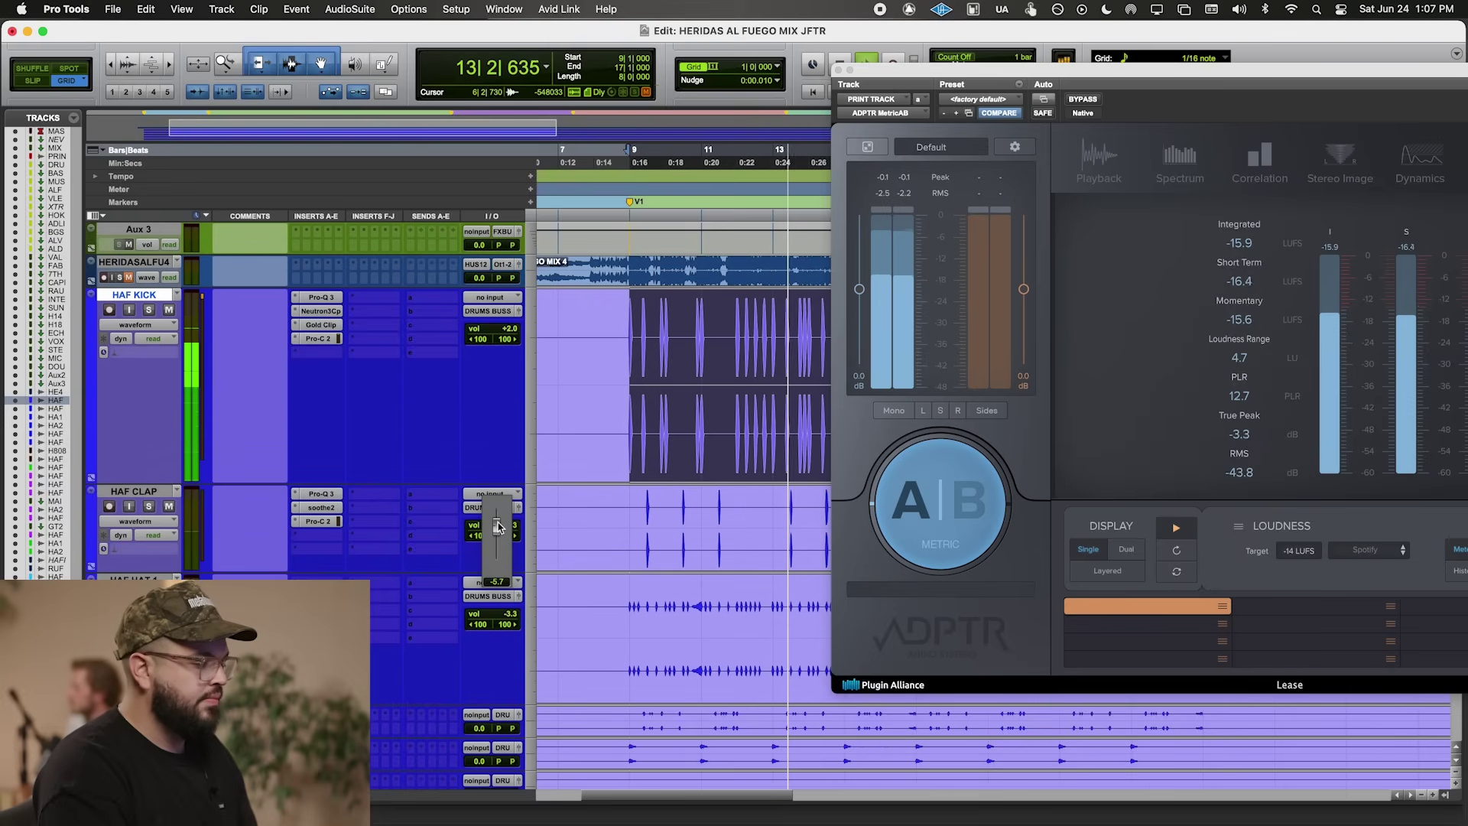
pyautogui.moveTo(497, 527); pyautogui.dragTo(497, 525)
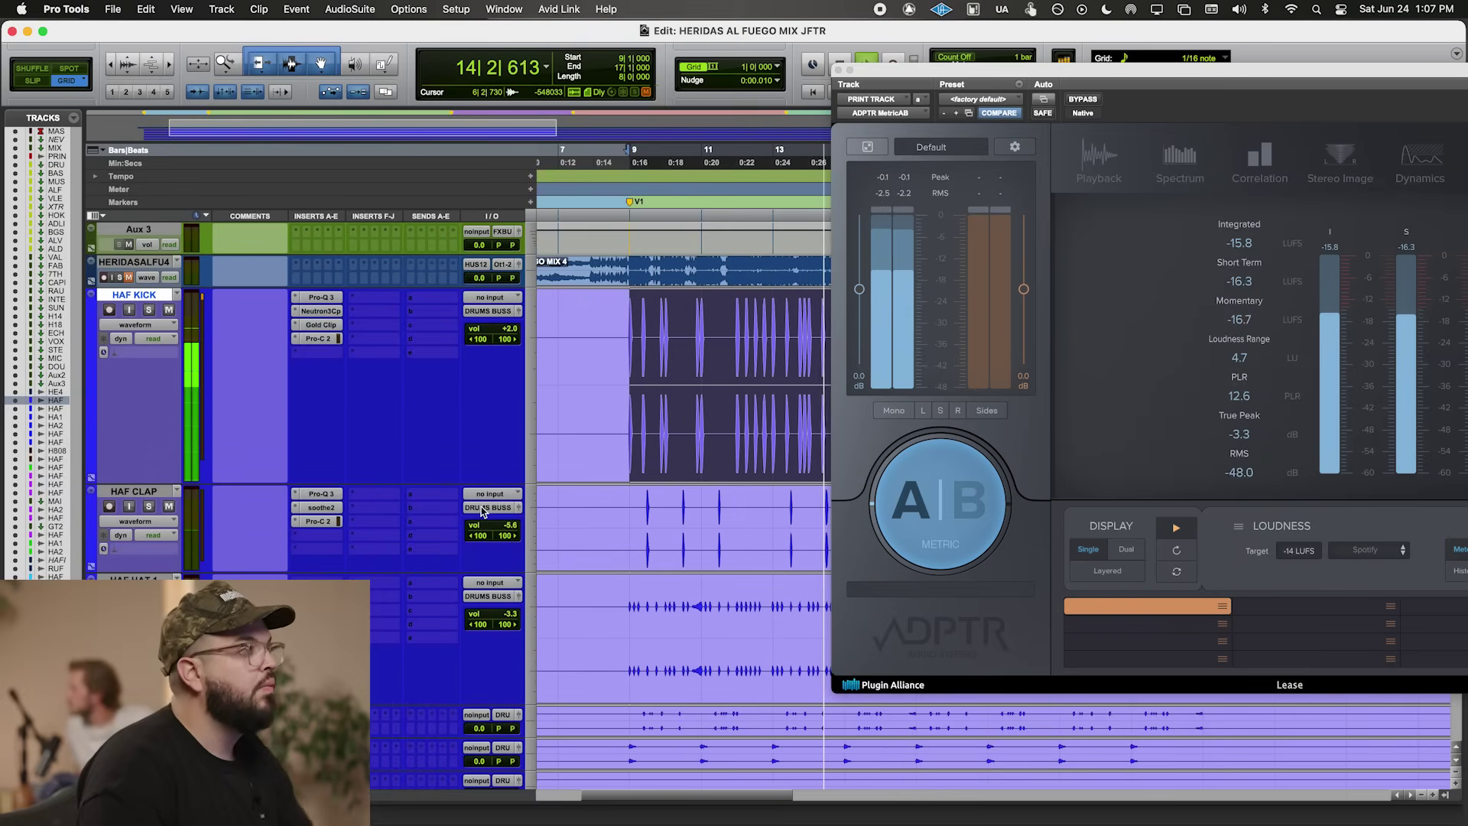
pyautogui.click(1224, 251)
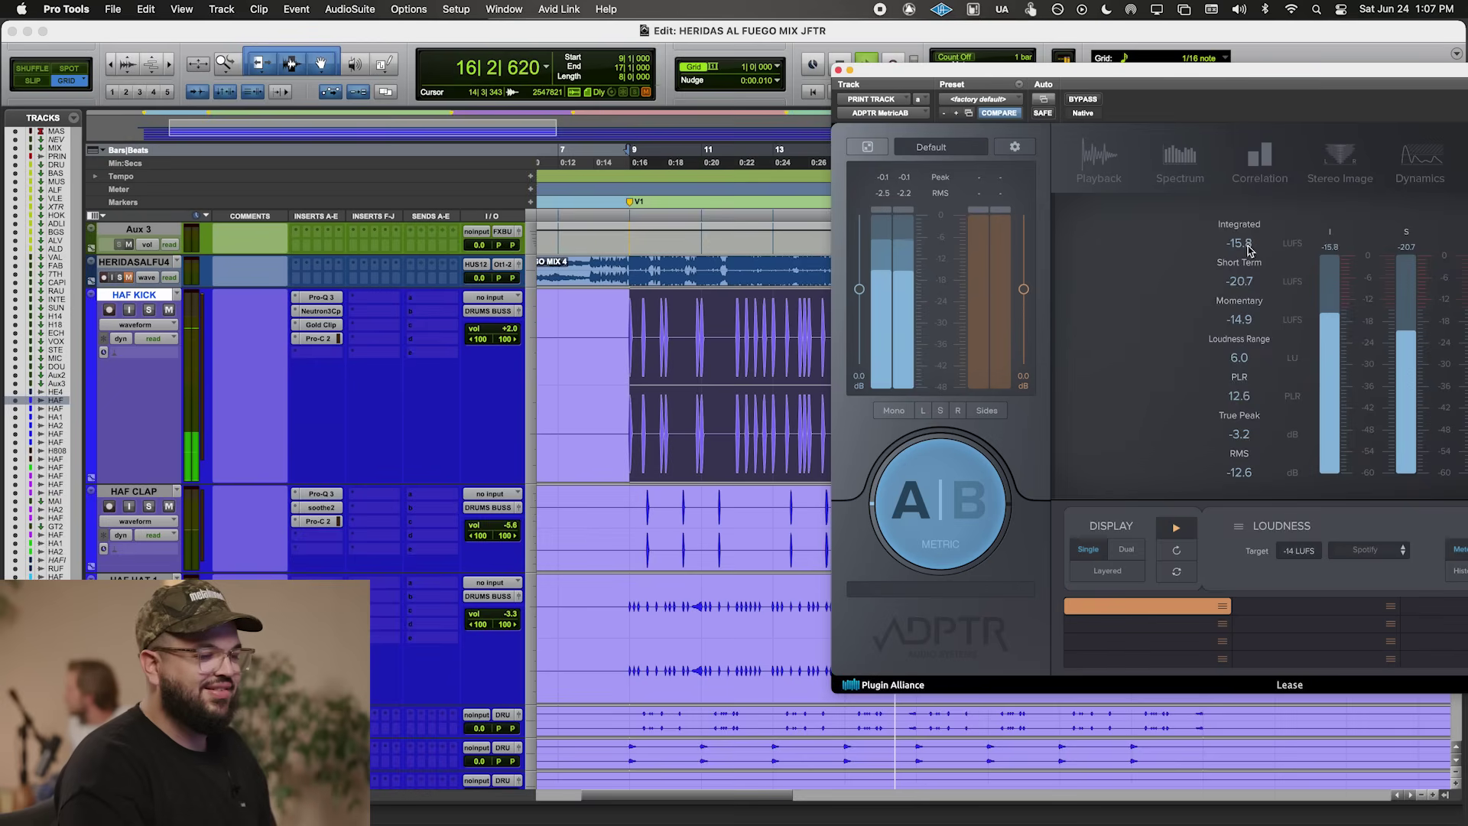
# - Set the HAF HAT 1 volume to -1.3 dB and insert FabFilter Pro-Q 3 on that track
pyautogui.scroll(-10, 452, 379)
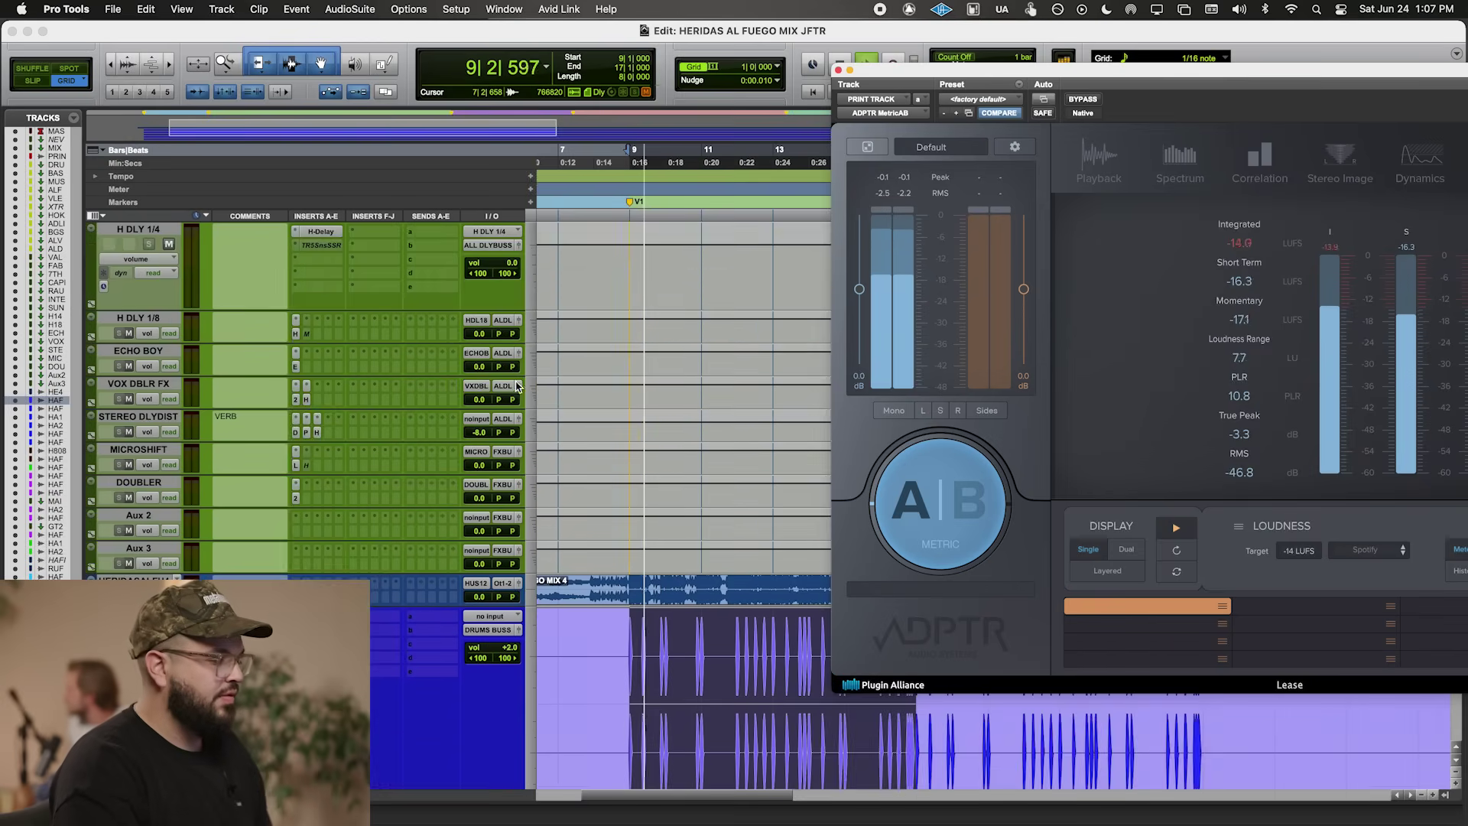
pyautogui.scroll(10, 387, 388)
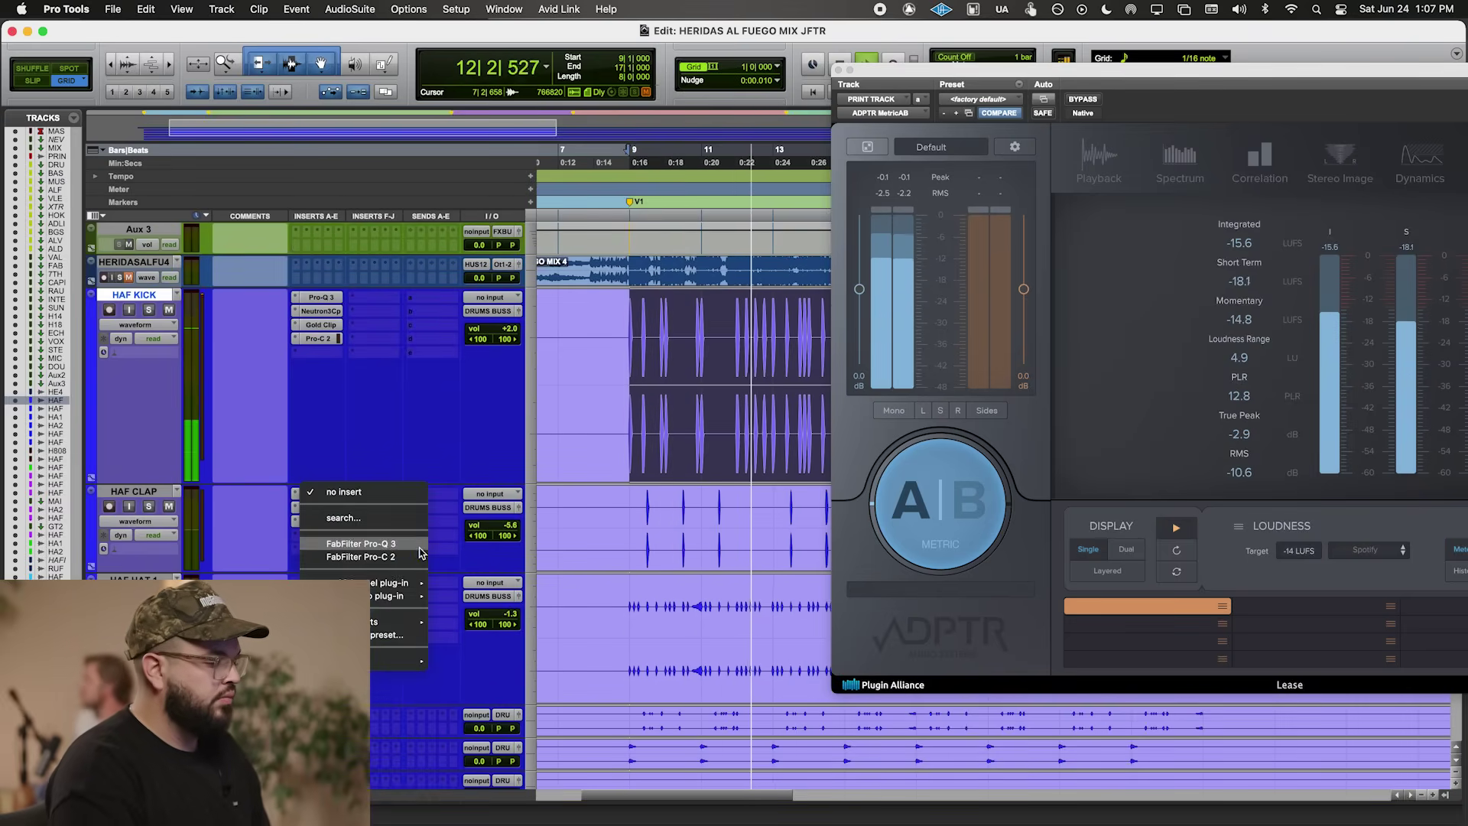
pyautogui.click(318, 581)
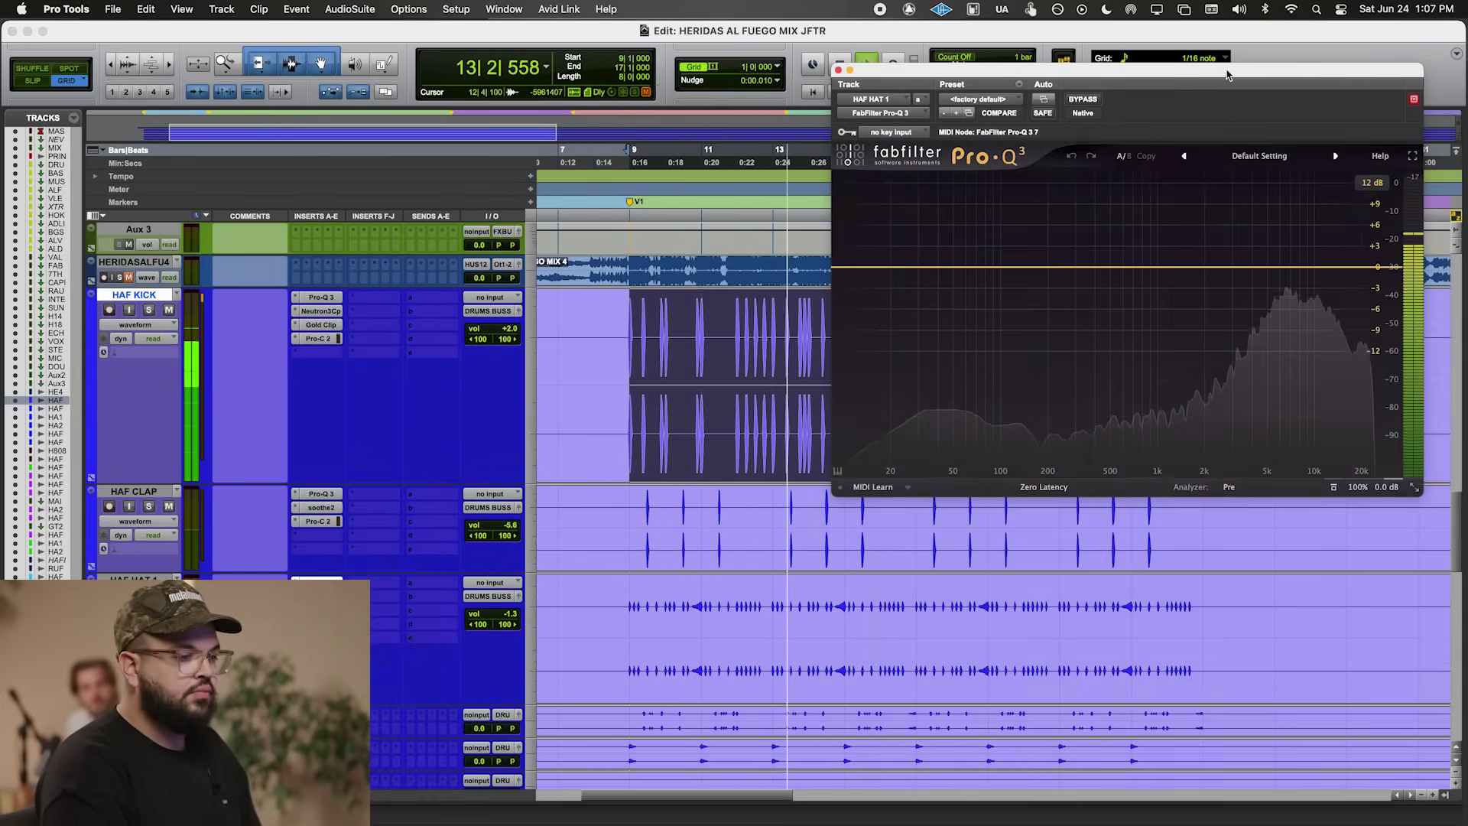
pyautogui.moveTo(1238, 71); pyautogui.dragTo(933, 153)
# - Shape HAF HAT 1 in Natural Phase mode with a 1.8 dB bell cut near 6.4 kHz and a roughly 2 dB high-shelf cut near 12 kHz
pyautogui.moveTo(943, 333); pyautogui.dragTo(980, 403)
pyautogui.click(739, 570)
pyautogui.click(734, 607)
pyautogui.click(1027, 356)
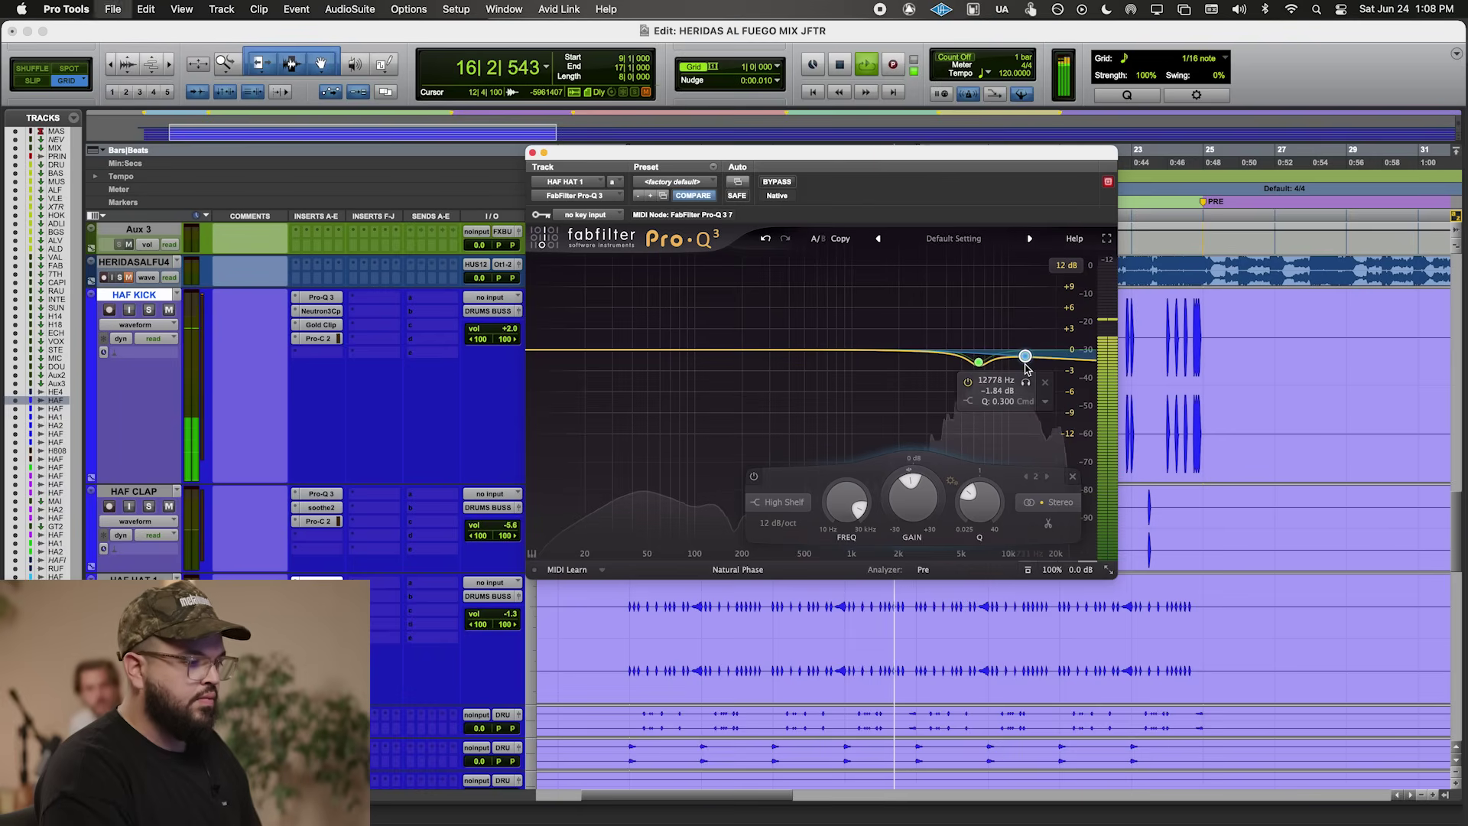
pyautogui.moveTo(1026, 357); pyautogui.dragTo(1022, 359)
pyautogui.click(978, 362)
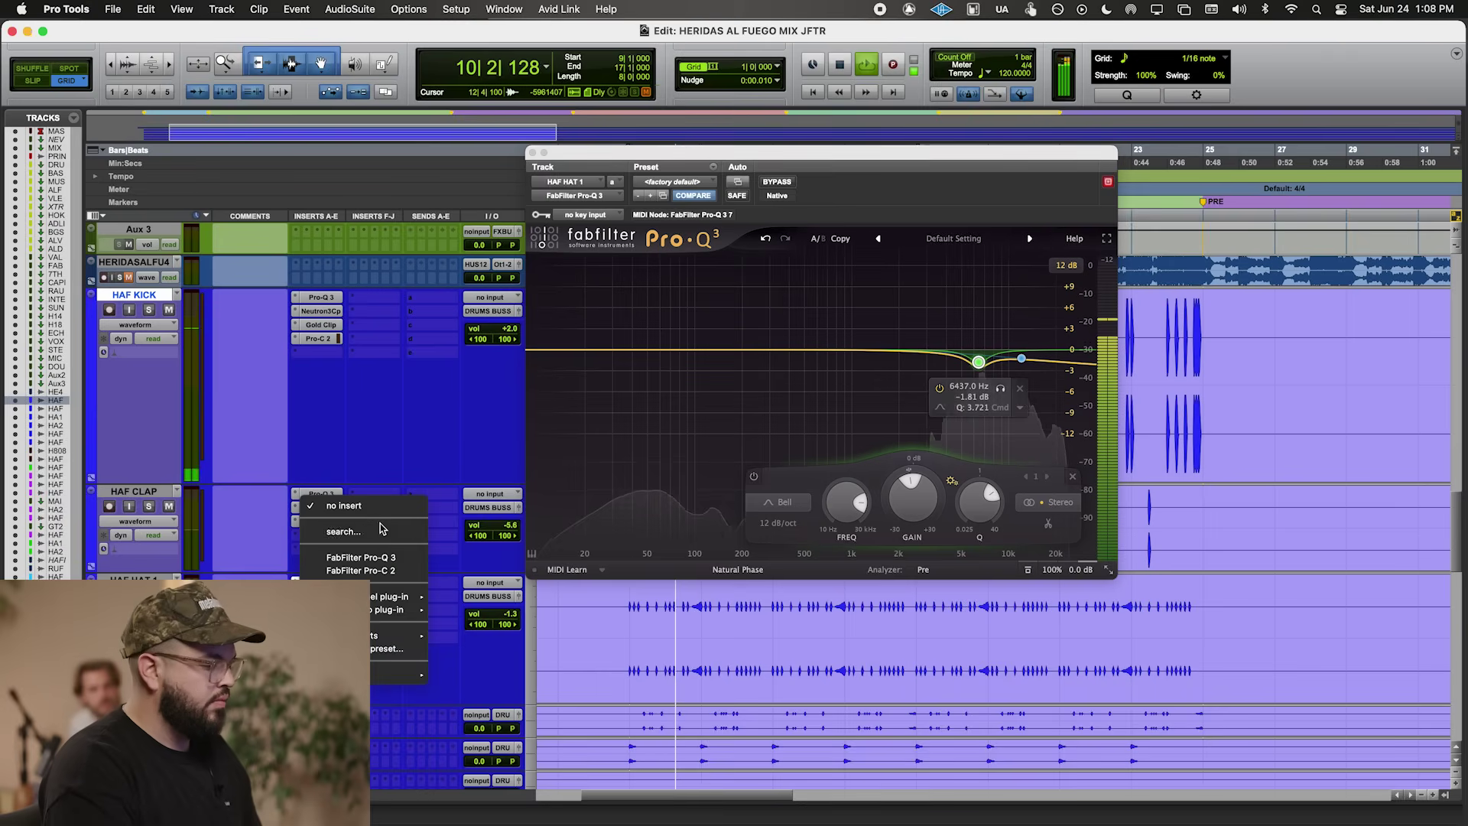
# - Insert the stereo Lo-Fi plug-in on HAF HAT 1 and set its distortion to 0.1
pyautogui.click(397, 598)
pyautogui.write('lo')
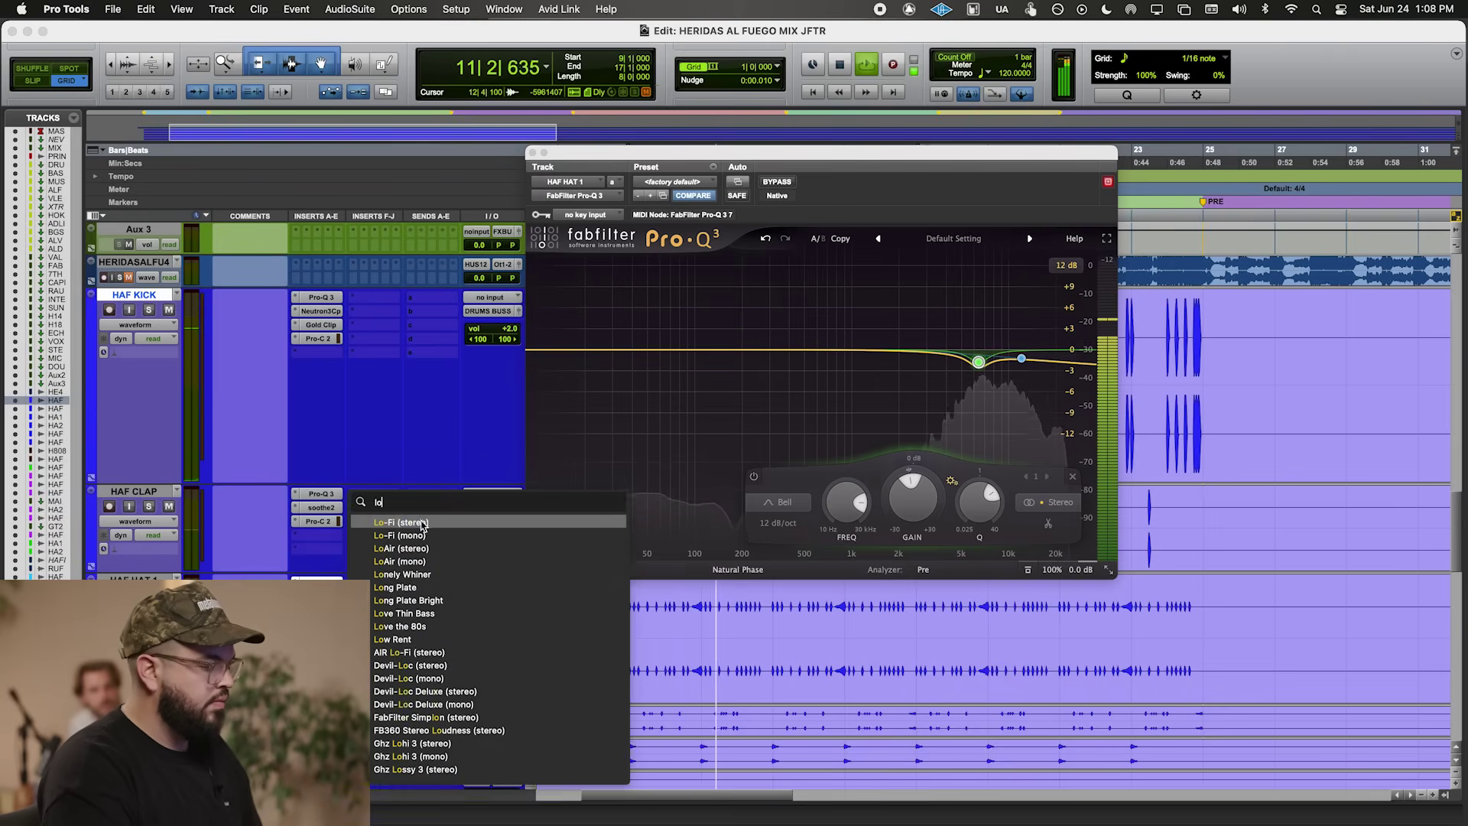
pyautogui.press('Return')
pyautogui.press('space')
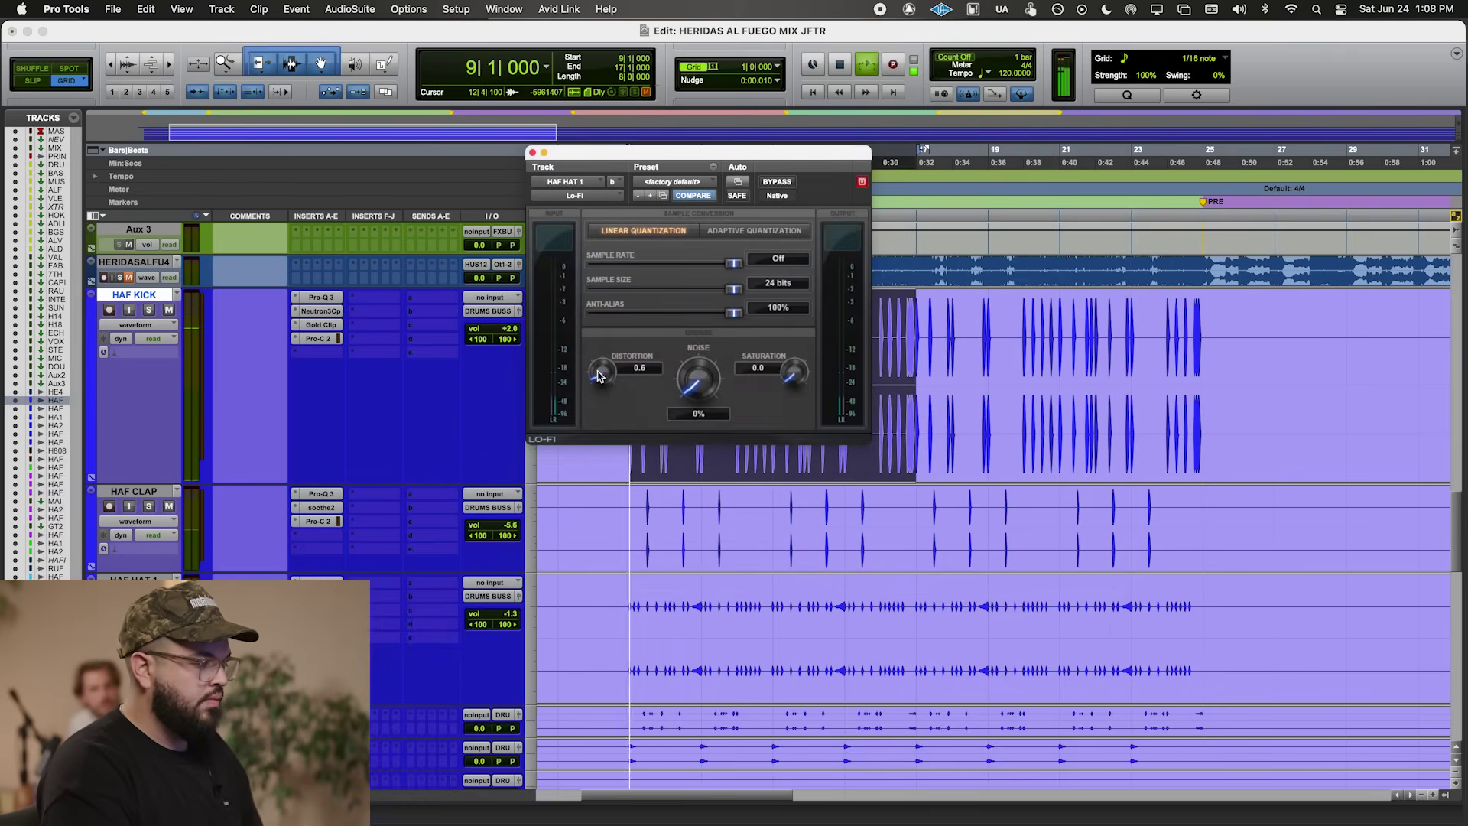
pyautogui.moveTo(598, 397); pyautogui.dragTo(595, 399)
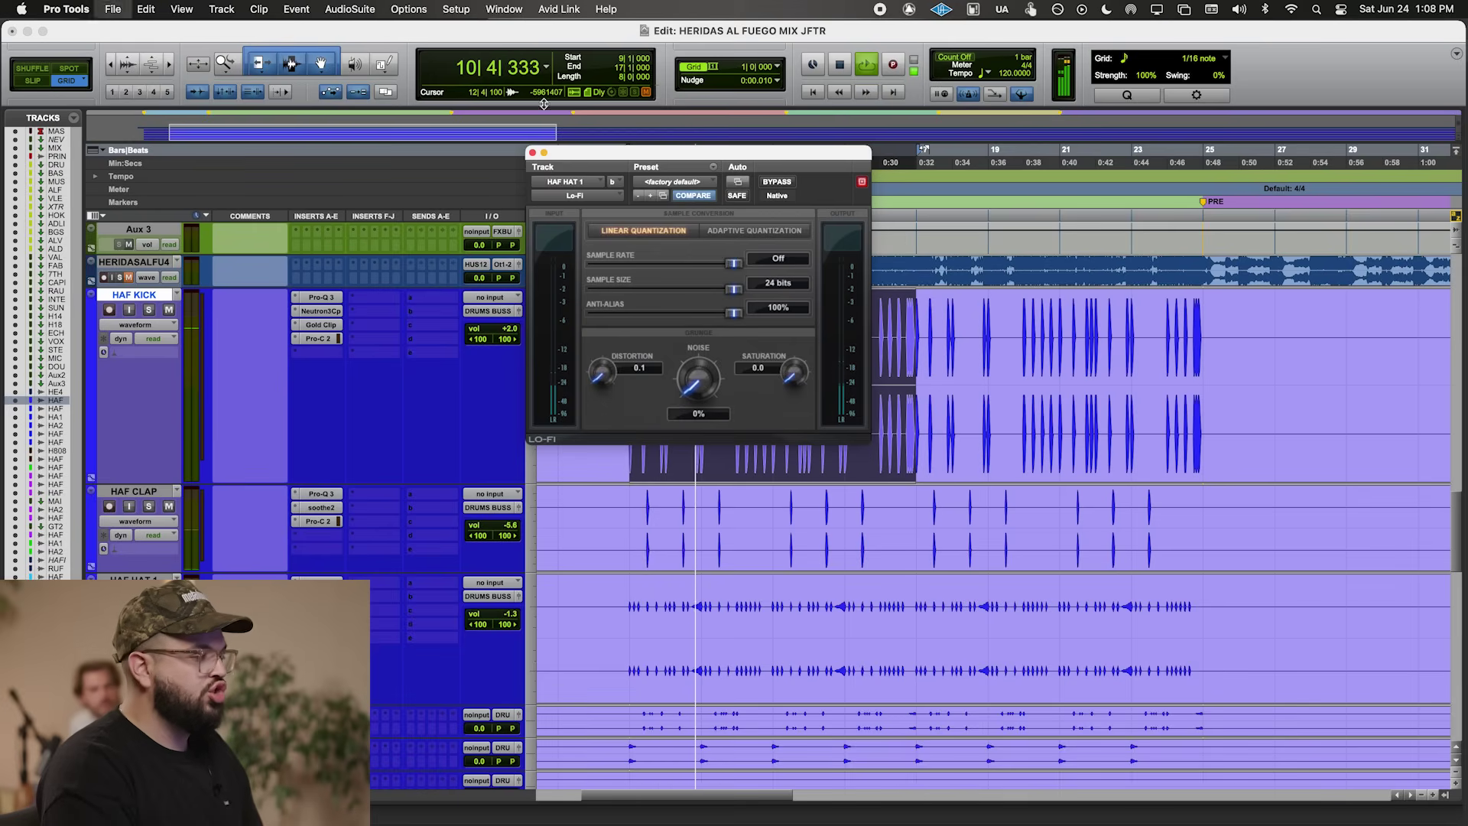
pyautogui.click(533, 152)
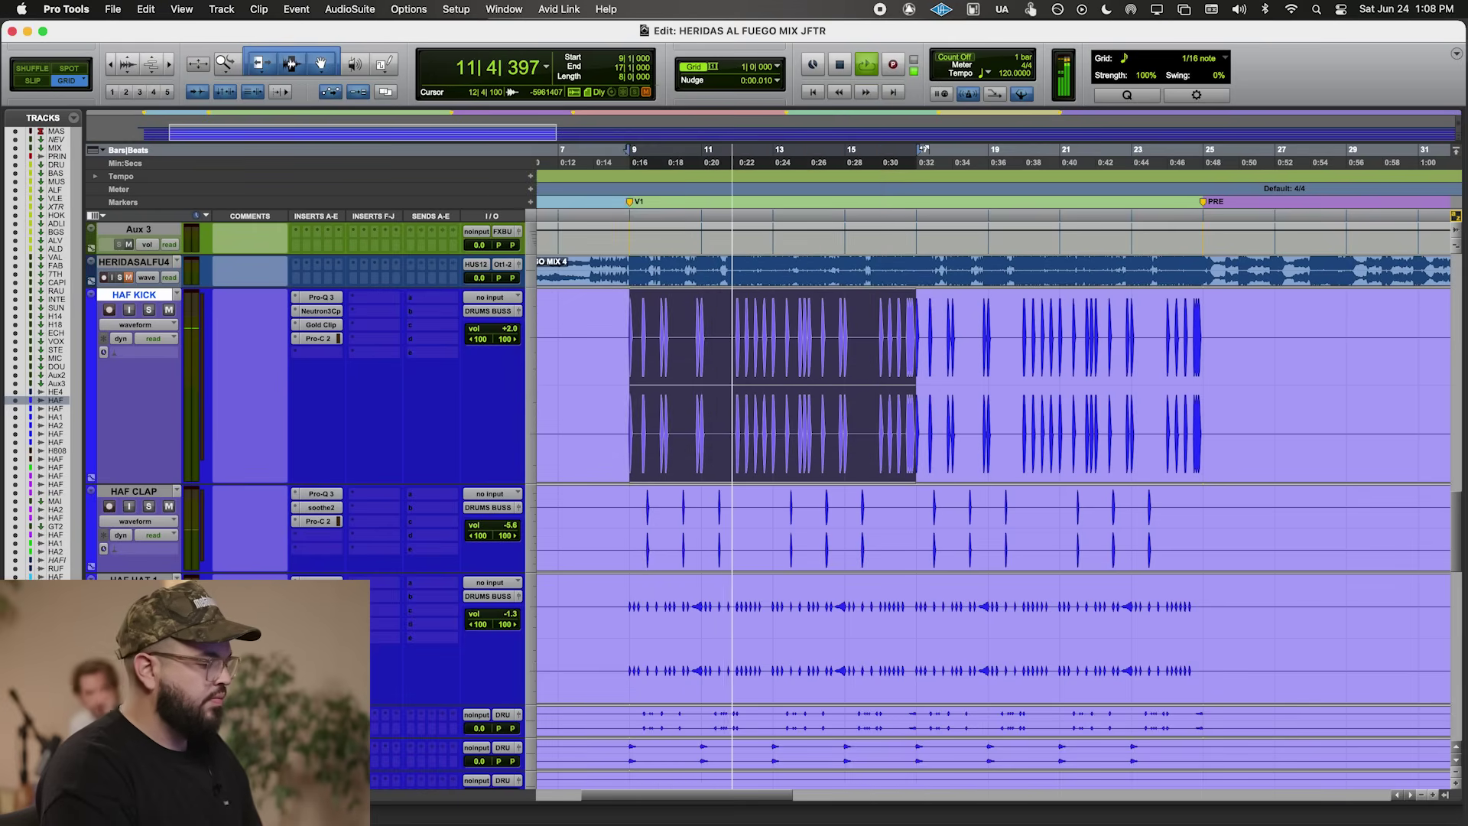
# - Set HAF HAT 1's soothe2 to depth 0.9, sharpness 6.0 and mix 62%, raise its low cut, and move band 3 to 6.8 kHz at 8.7 dB
pyautogui.click(317, 610)
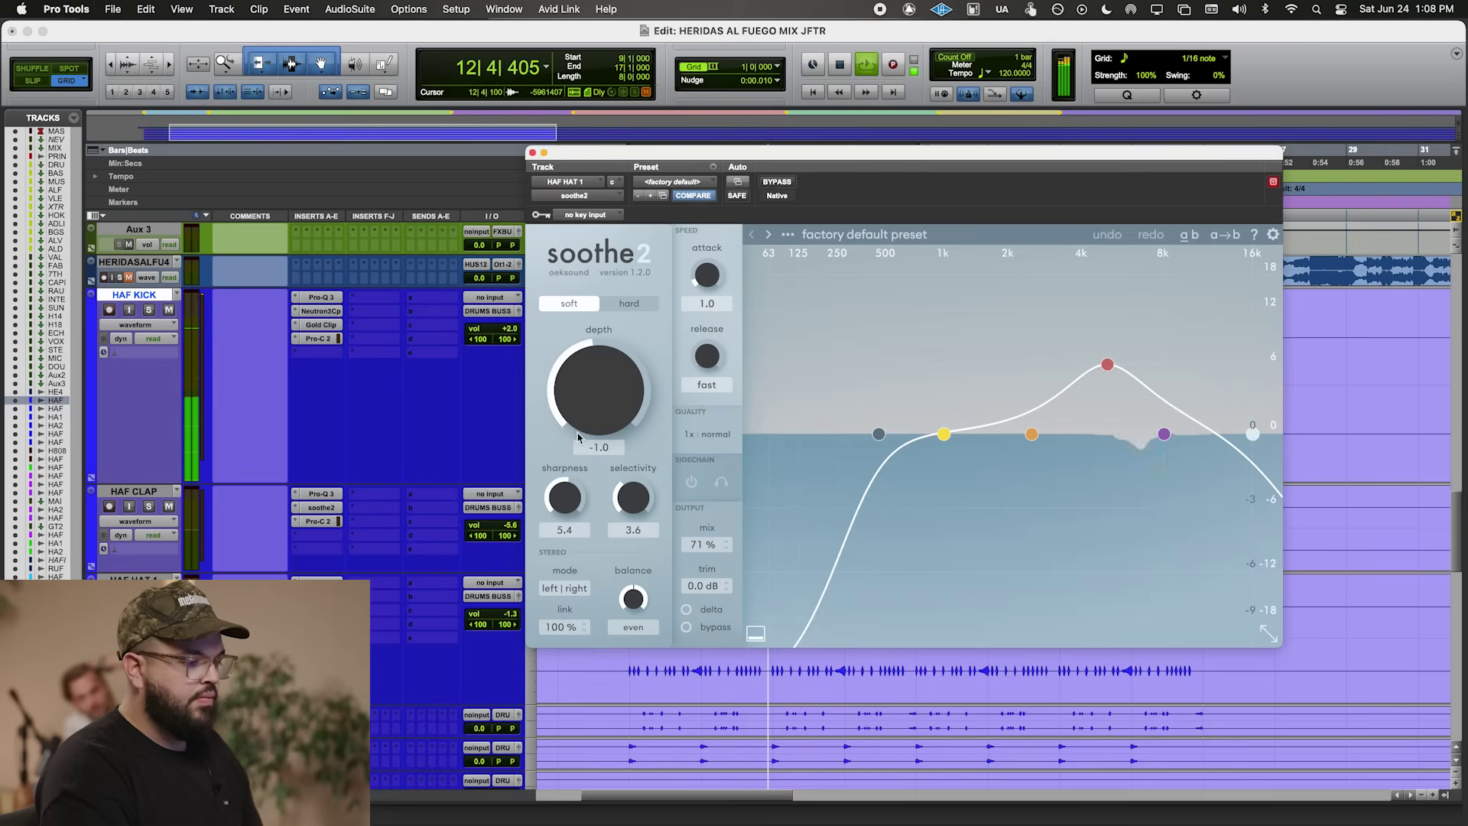
pyautogui.moveTo(878, 433); pyautogui.dragTo(985, 433)
pyautogui.moveTo(1107, 364); pyautogui.dragTo(1144, 338)
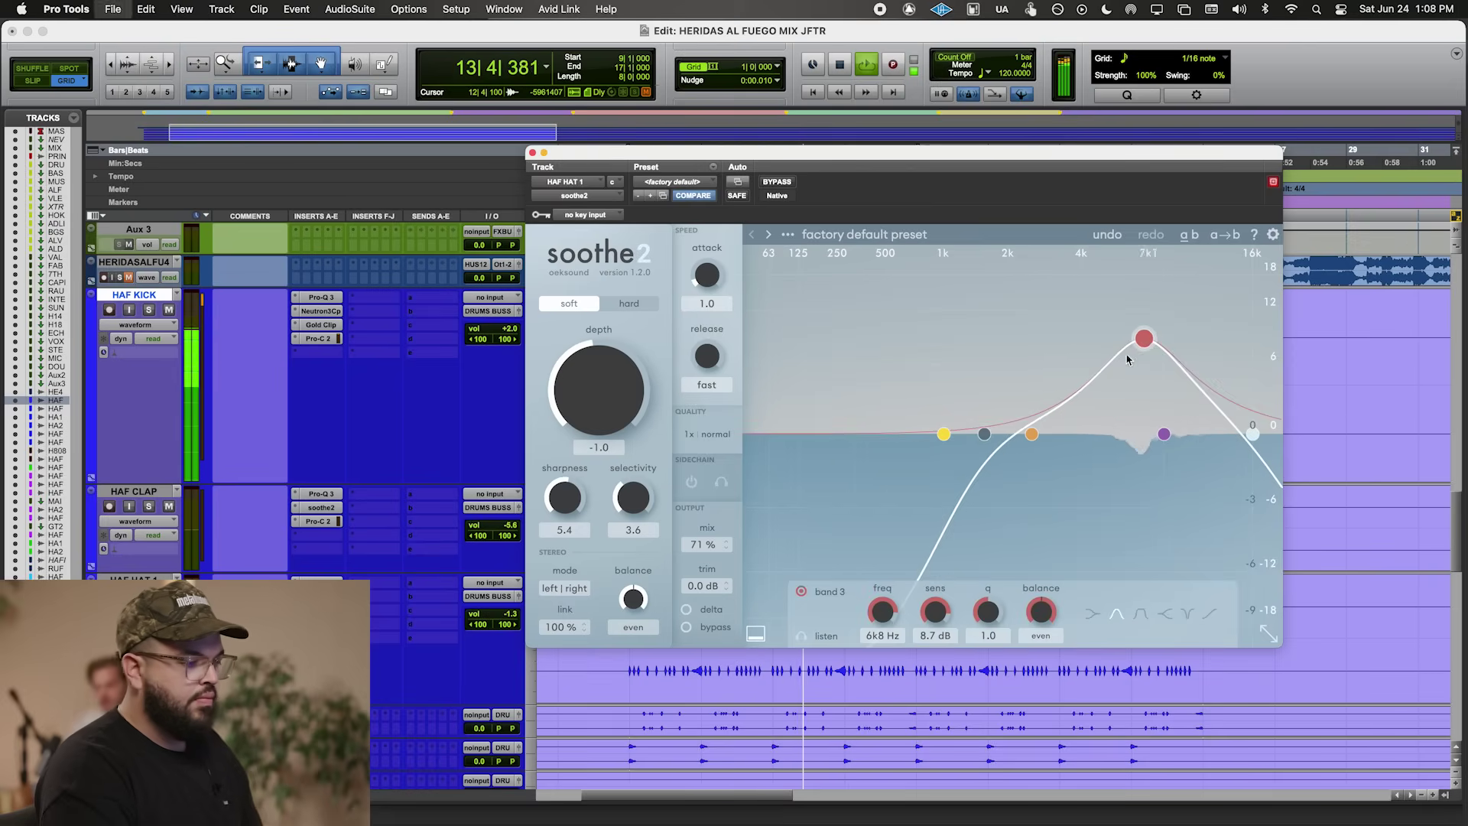
pyautogui.moveTo(561, 415); pyautogui.dragTo(563, 407)
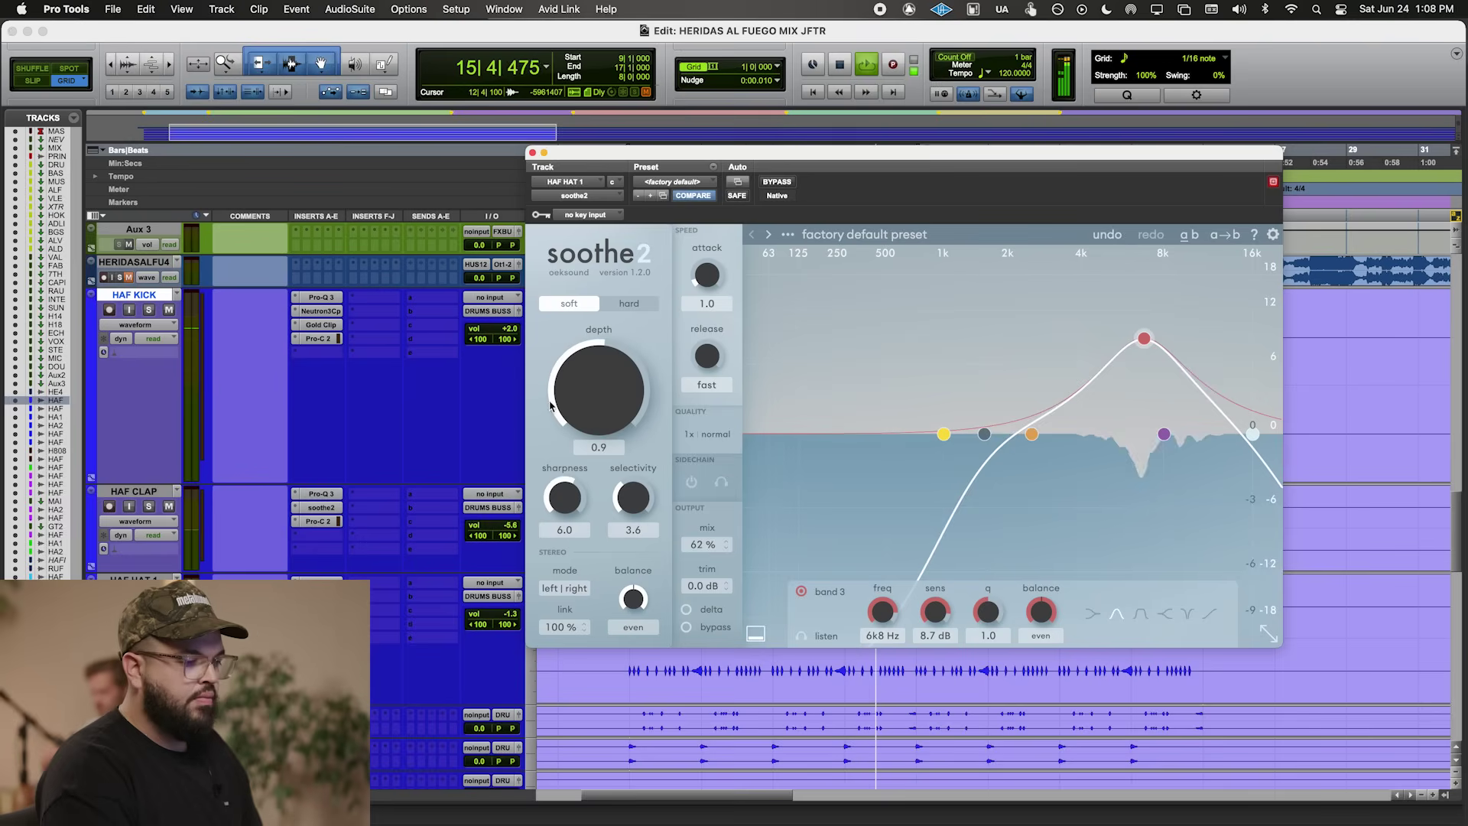
pyautogui.click(532, 153)
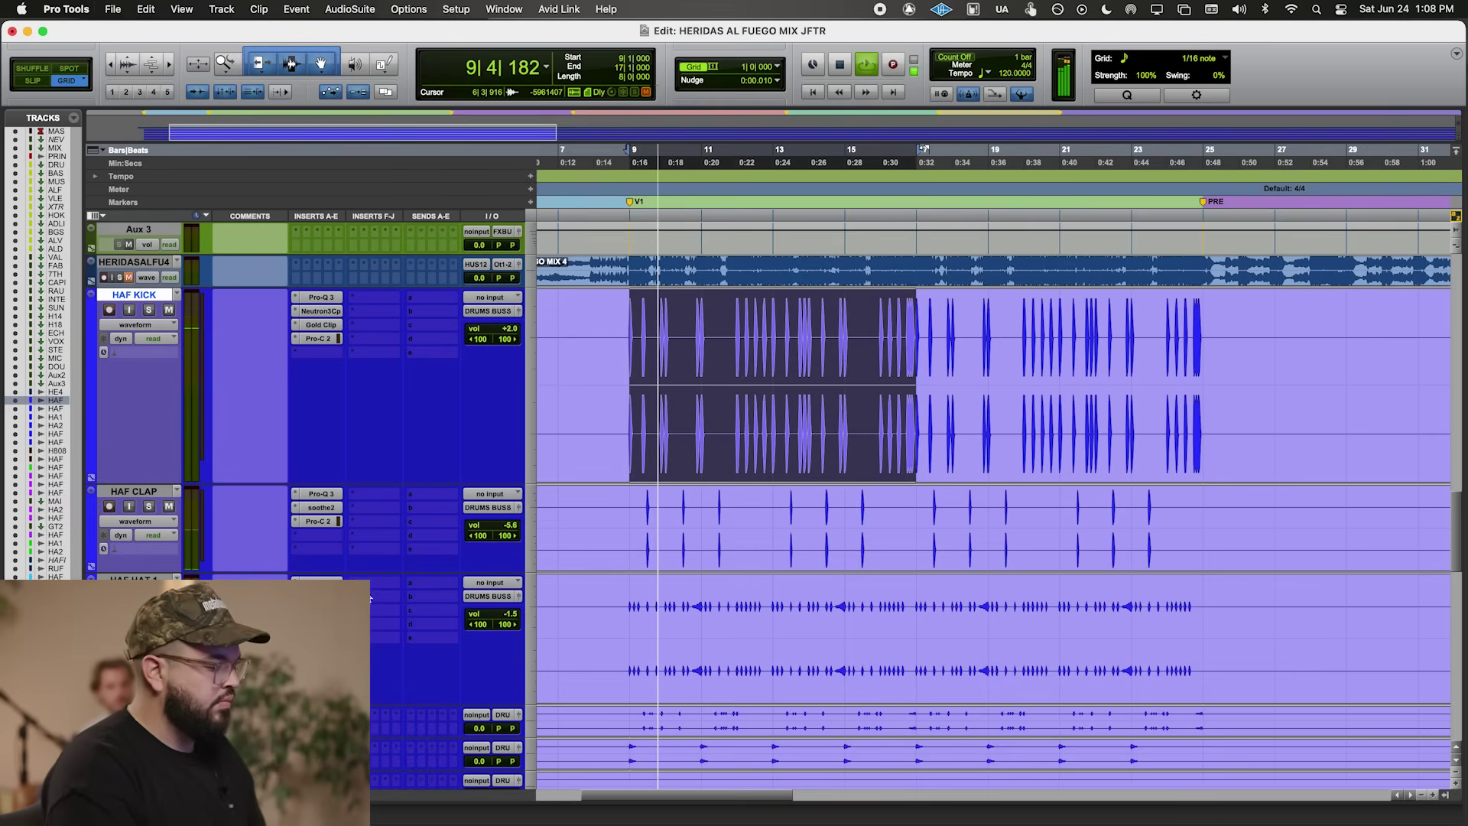
# - Insert the stereo RCompressor on HAF HAT 1 with threshold -18.3, ratio 2.03, attack 2.93 and gain 1.0
pyautogui.click(317, 582)
pyautogui.write('rc')
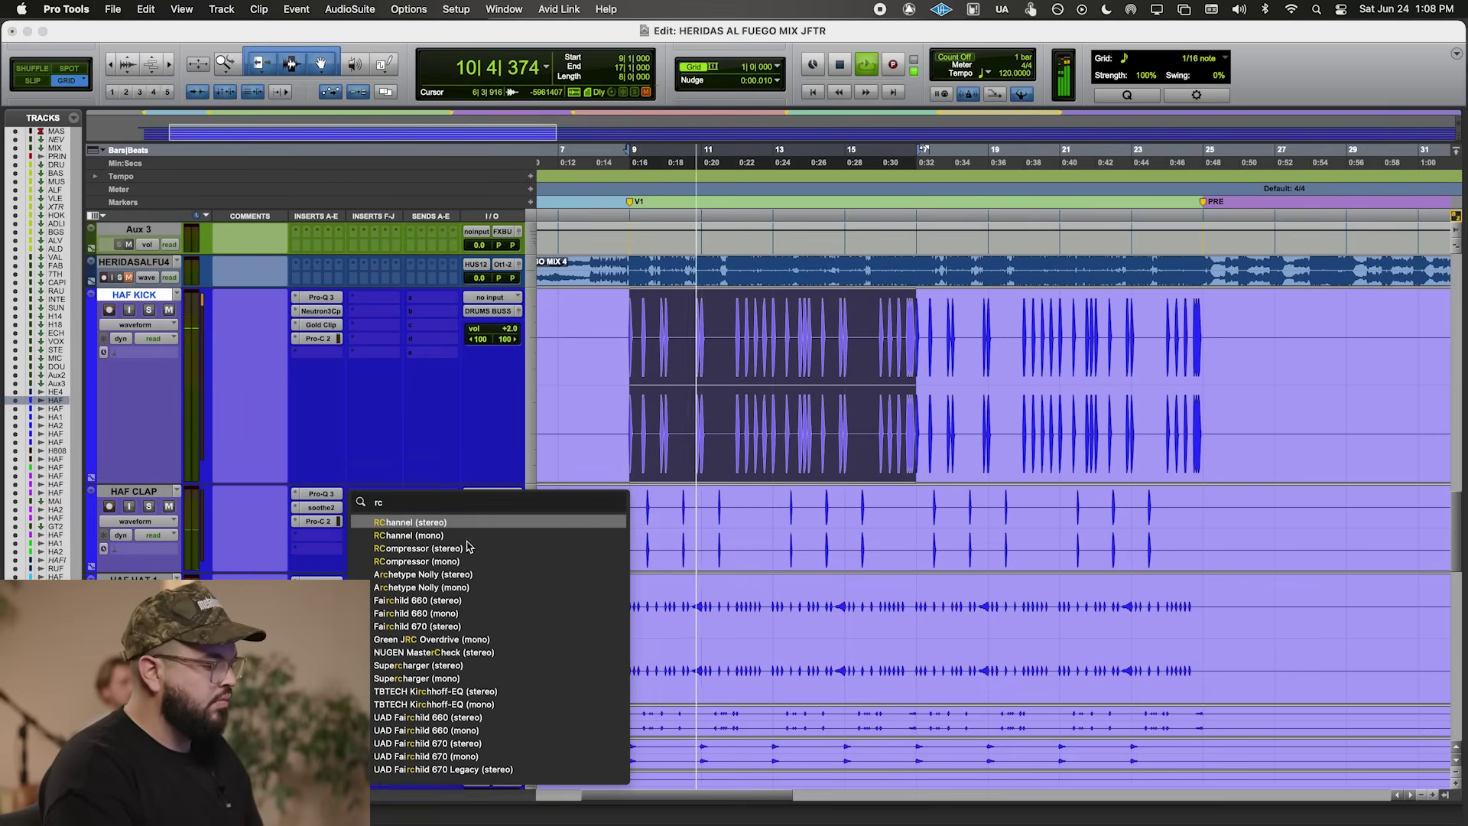
pyautogui.click(428, 548)
pyautogui.press('space')
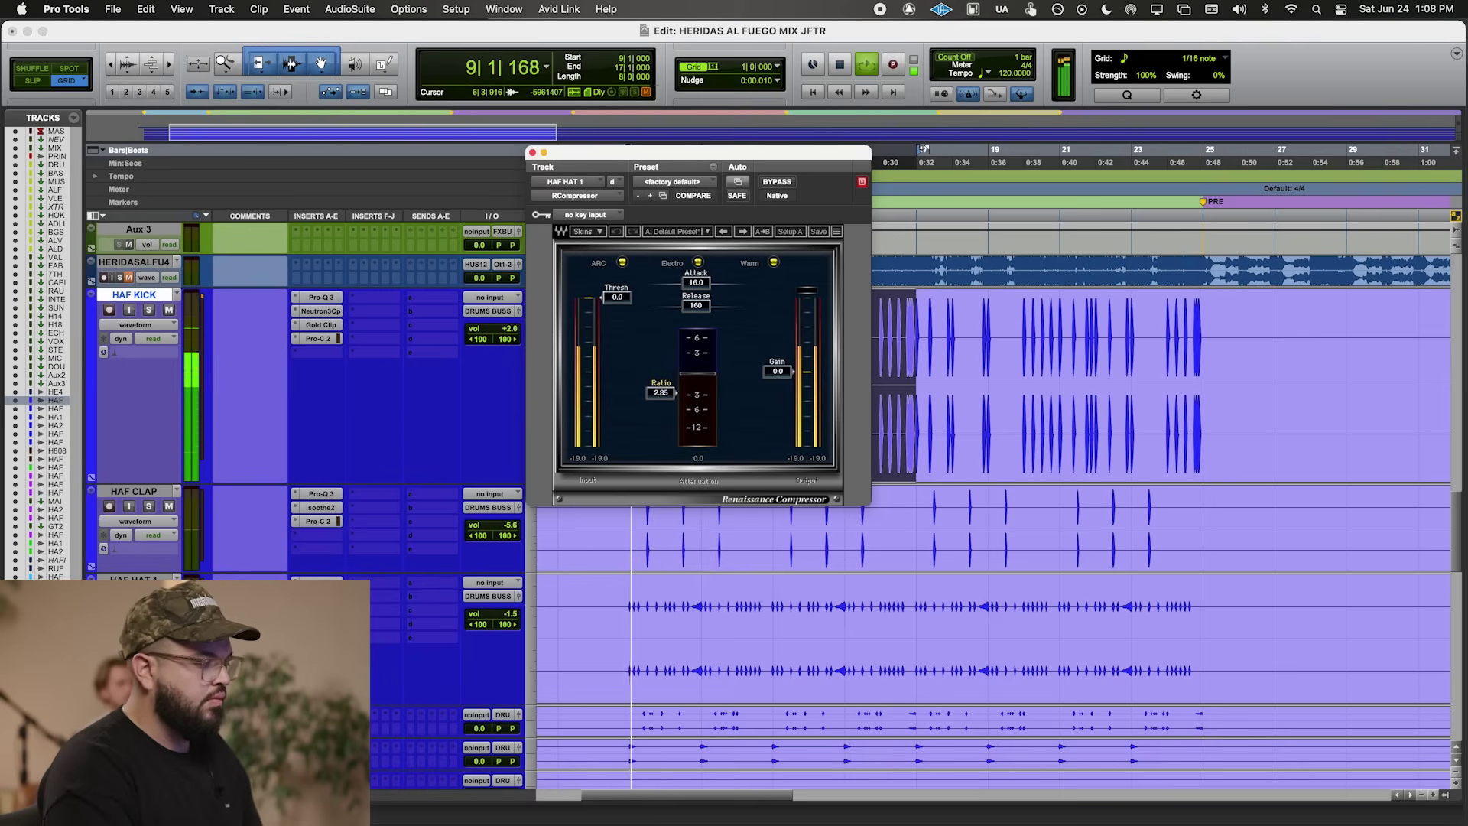
pyautogui.moveTo(589, 304); pyautogui.dragTo(589, 342)
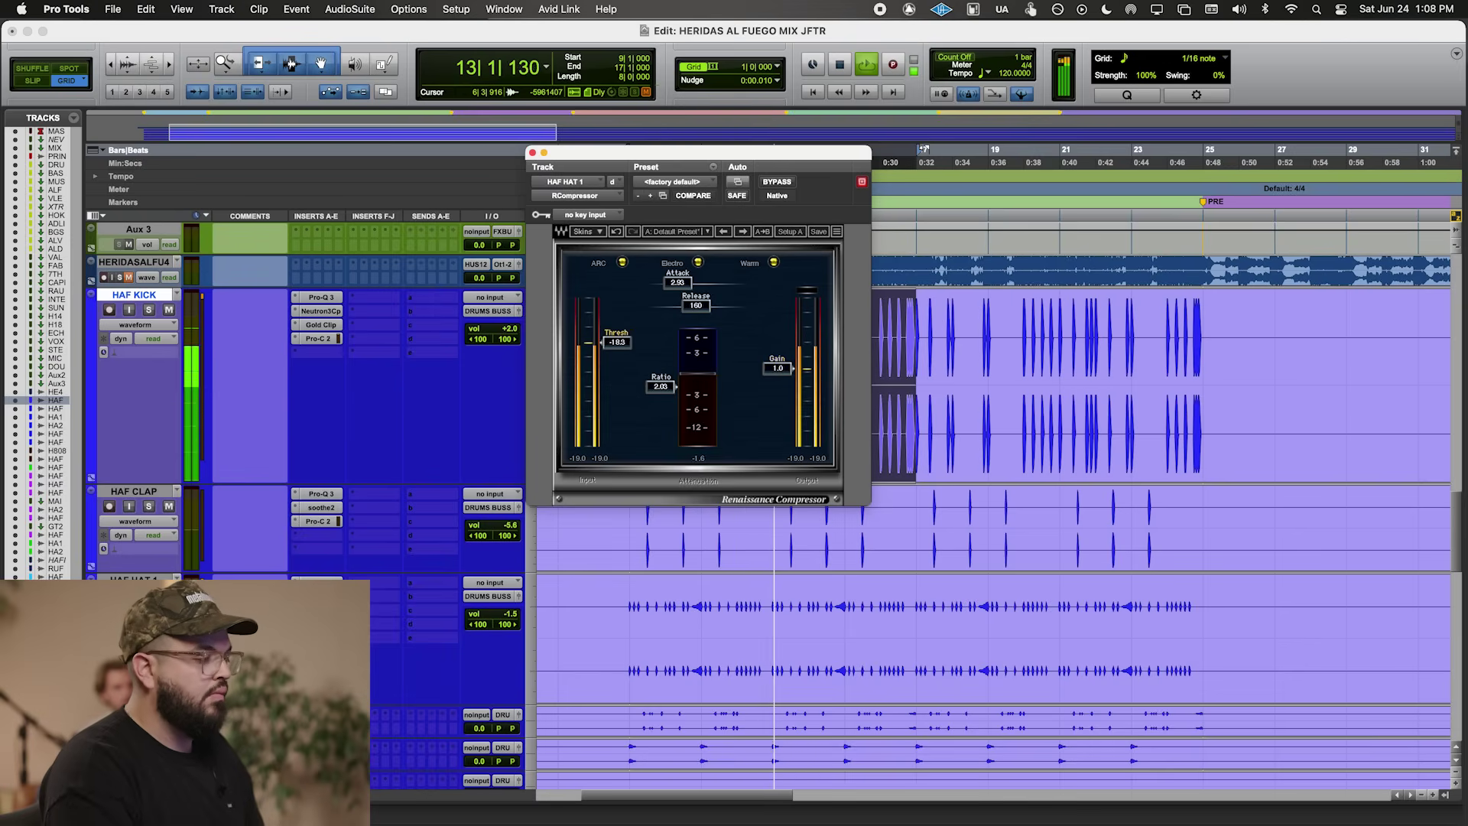
pyautogui.click(533, 152)
# - Enlarge the HAF HAT 2 track and set HAF HAT 1 to -3.7 dB with its right pan at 79
pyautogui.scroll(-5, 502, 544)
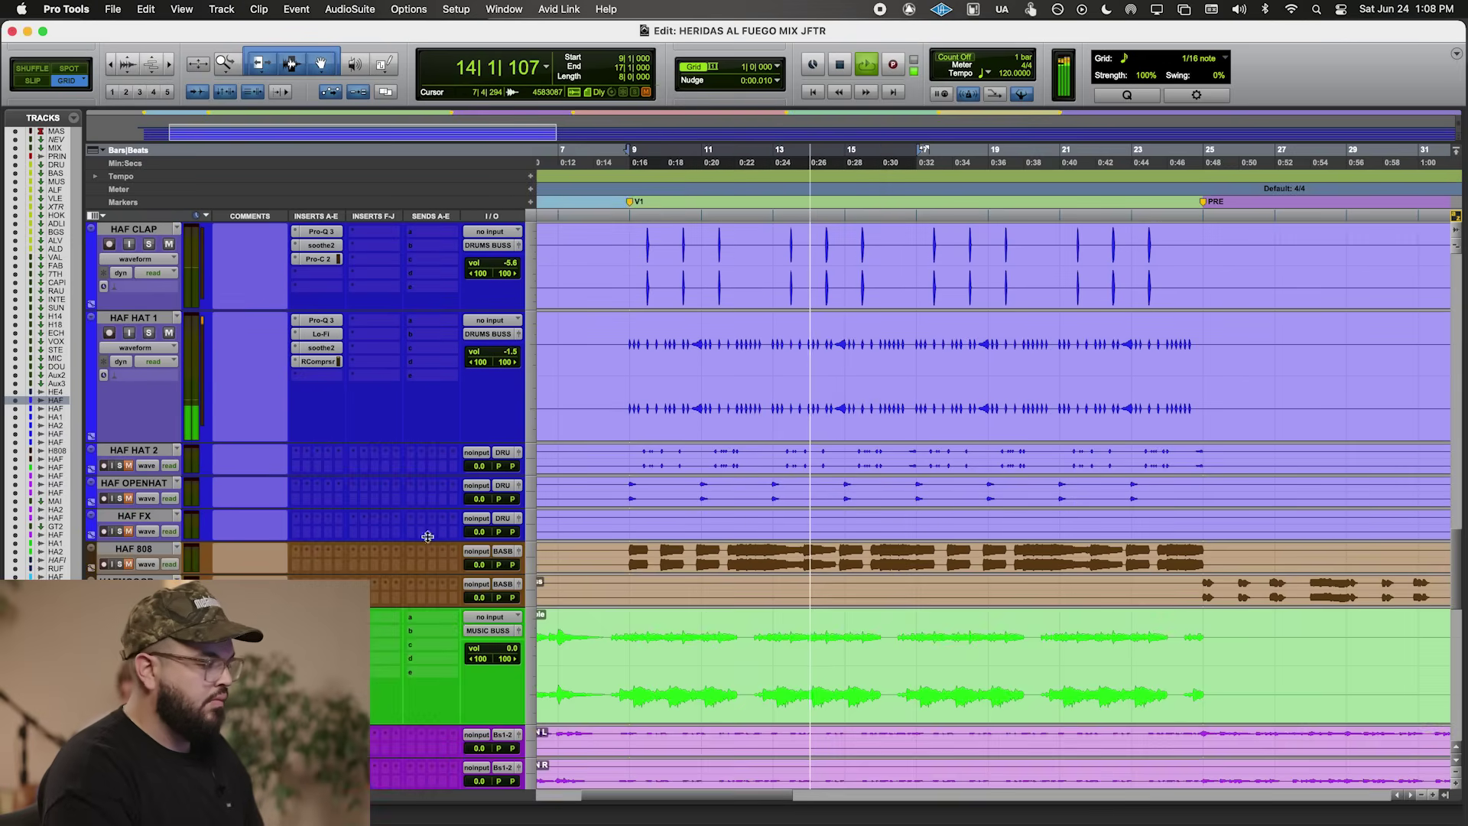
pyautogui.hotkey('ctrl', 'Up')
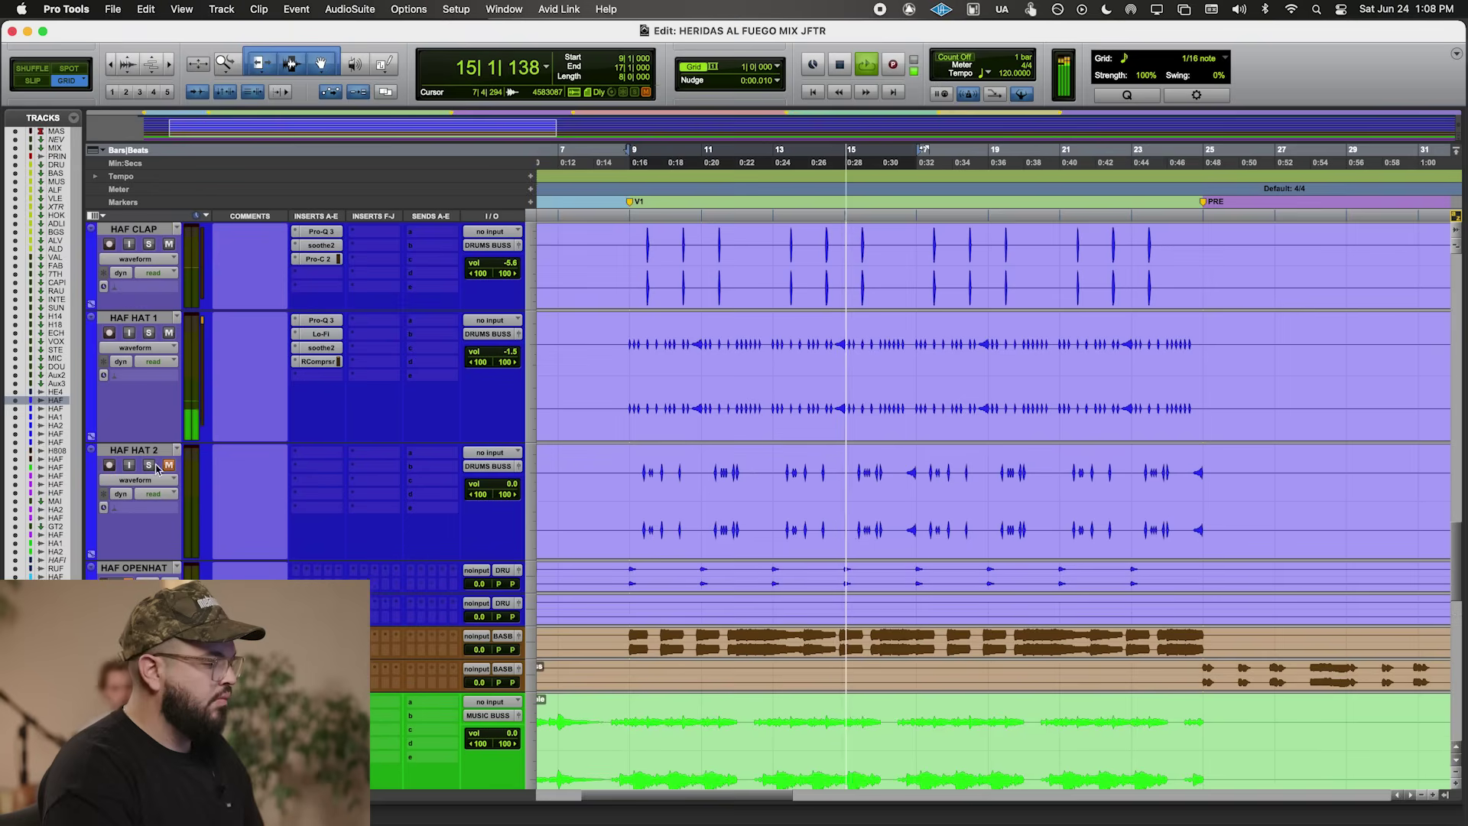
pyautogui.click(170, 466)
pyautogui.moveTo(502, 357)
pyautogui.mouseDown()
pyautogui.moveTo(511, 367)
pyautogui.moveTo(492, 365)
pyautogui.mouseUp()
# - Unmute HAF HAT 2 and set its volume to -4.6 dB and its left pan to 89
pyautogui.click(169, 465)
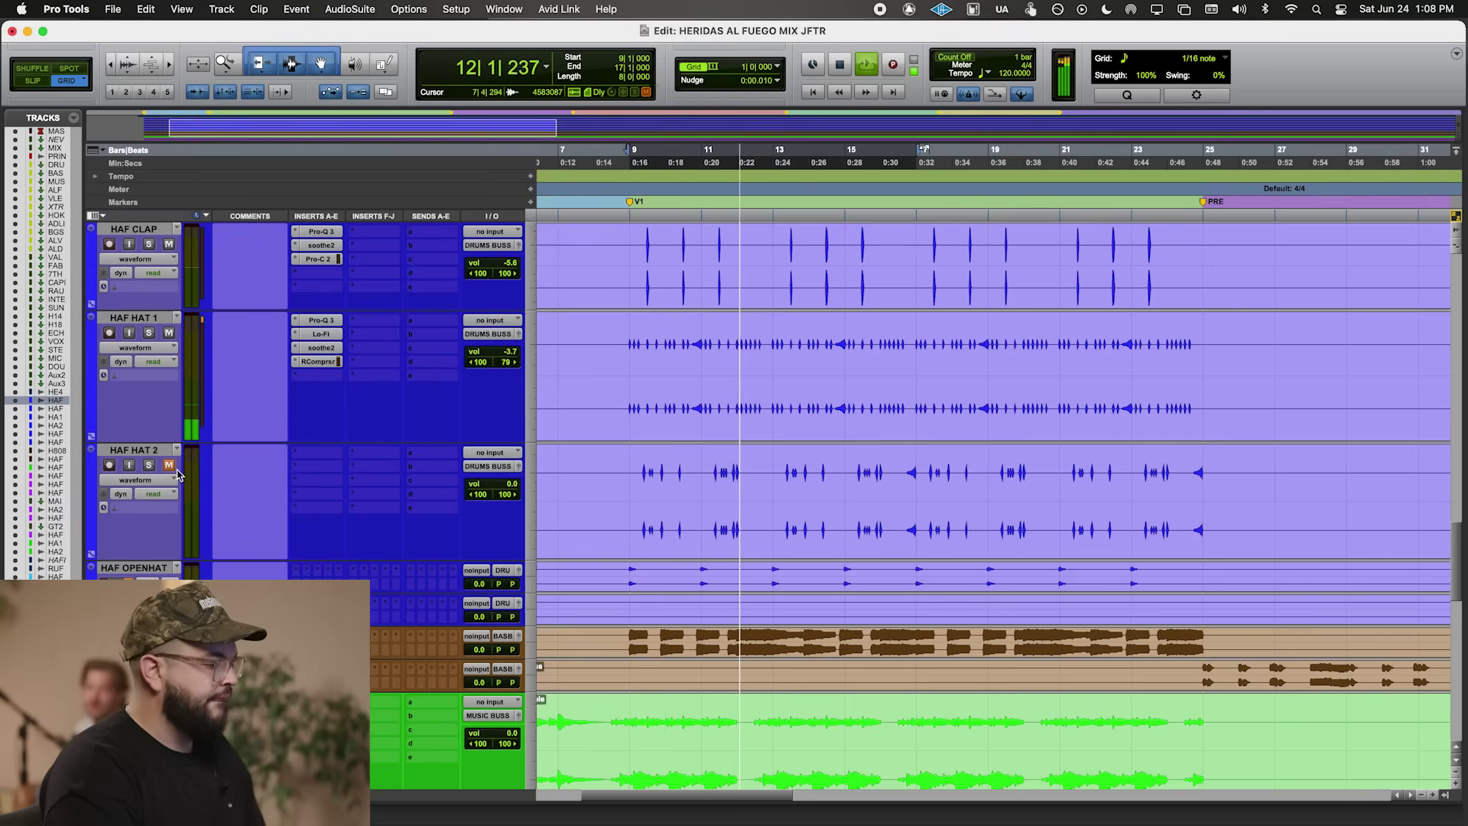
pyautogui.moveTo(493, 497); pyautogui.dragTo(503, 496)
pyautogui.moveTo(505, 484)
pyautogui.mouseDown()
pyautogui.moveTo(513, 530)
pyautogui.moveTo(515, 489)
pyautogui.mouseUp()
# - Insert FabFilter Pro-Q 3 on HAF HAT 2 with a bell cut near 6.6 kHz and a 2.1 dB high-shelf cut near 12.3 kHz
pyautogui.click(319, 464)
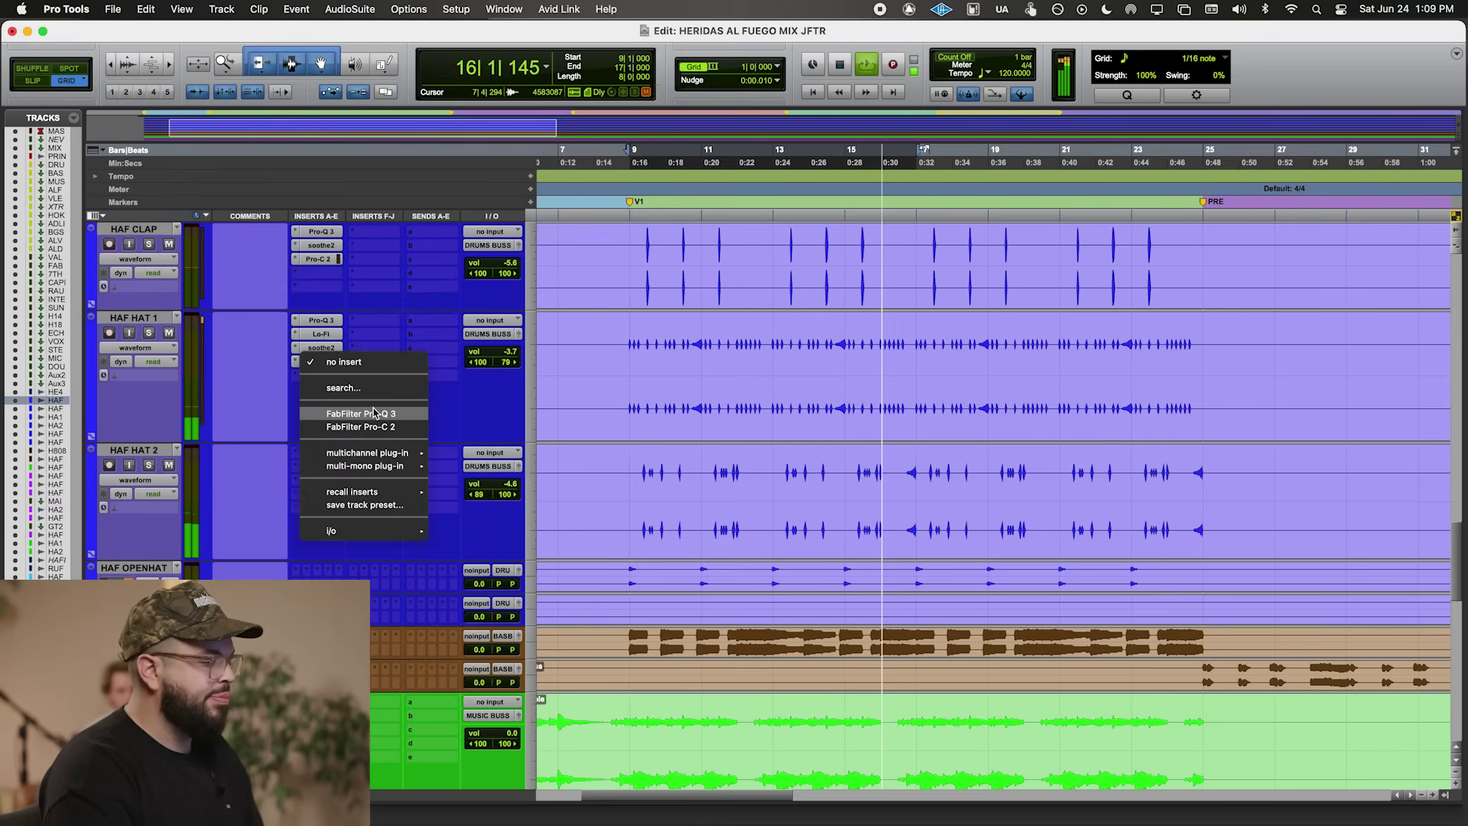
pyautogui.click(374, 413)
pyautogui.click(982, 350)
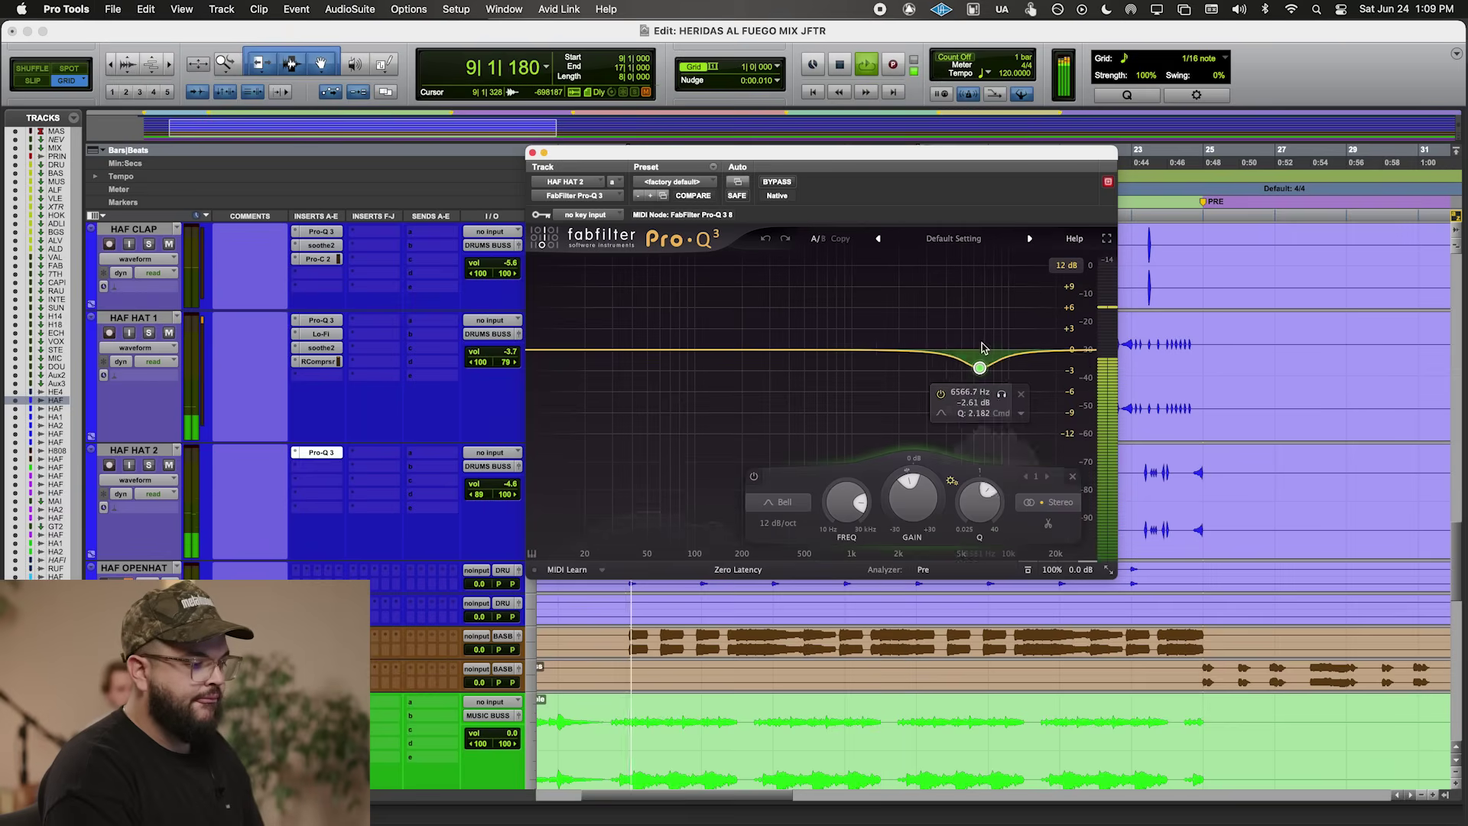
pyautogui.moveTo(1063, 349); pyautogui.dragTo(1027, 372)
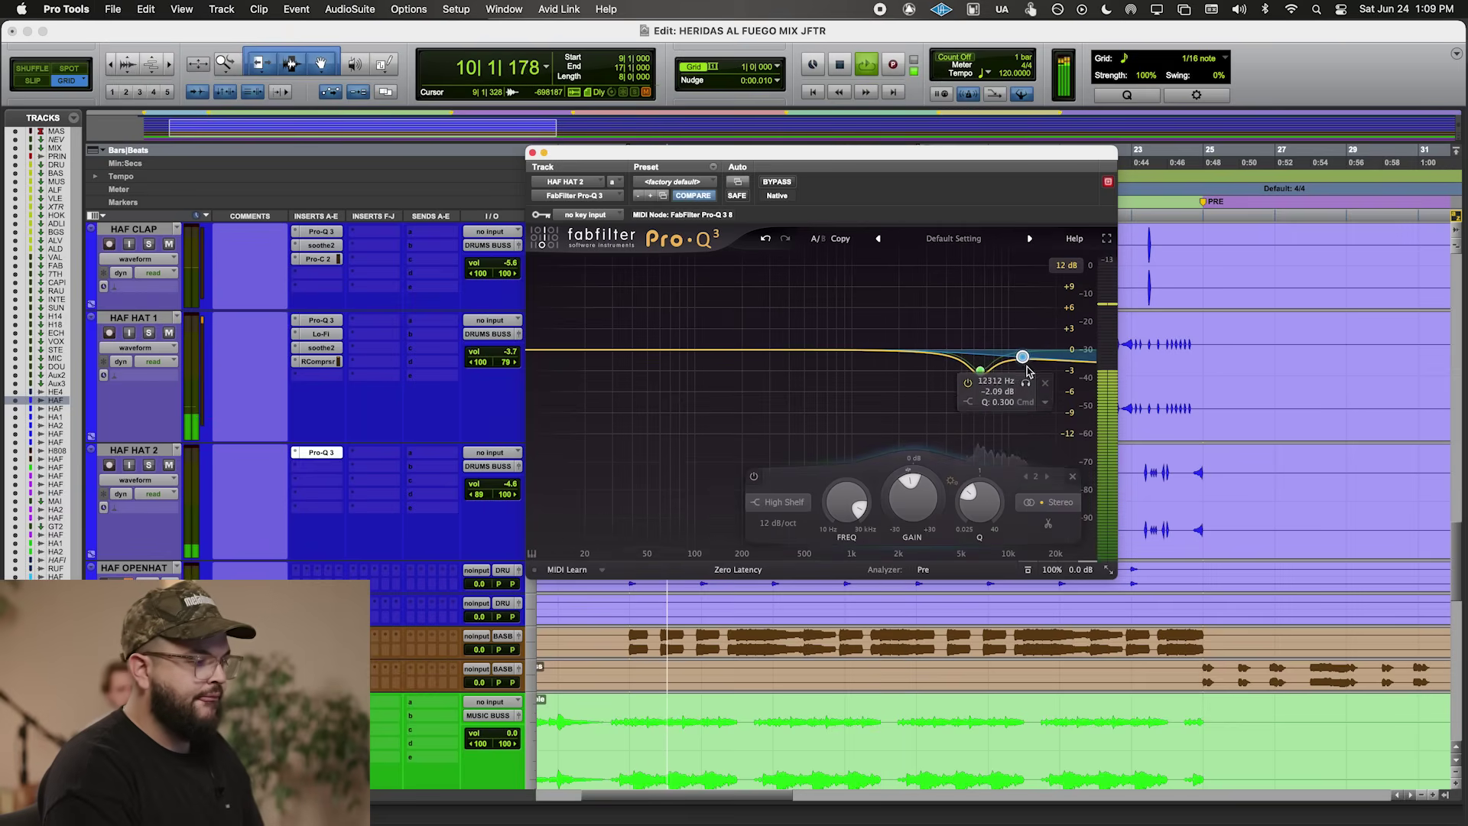
pyautogui.click(320, 452)
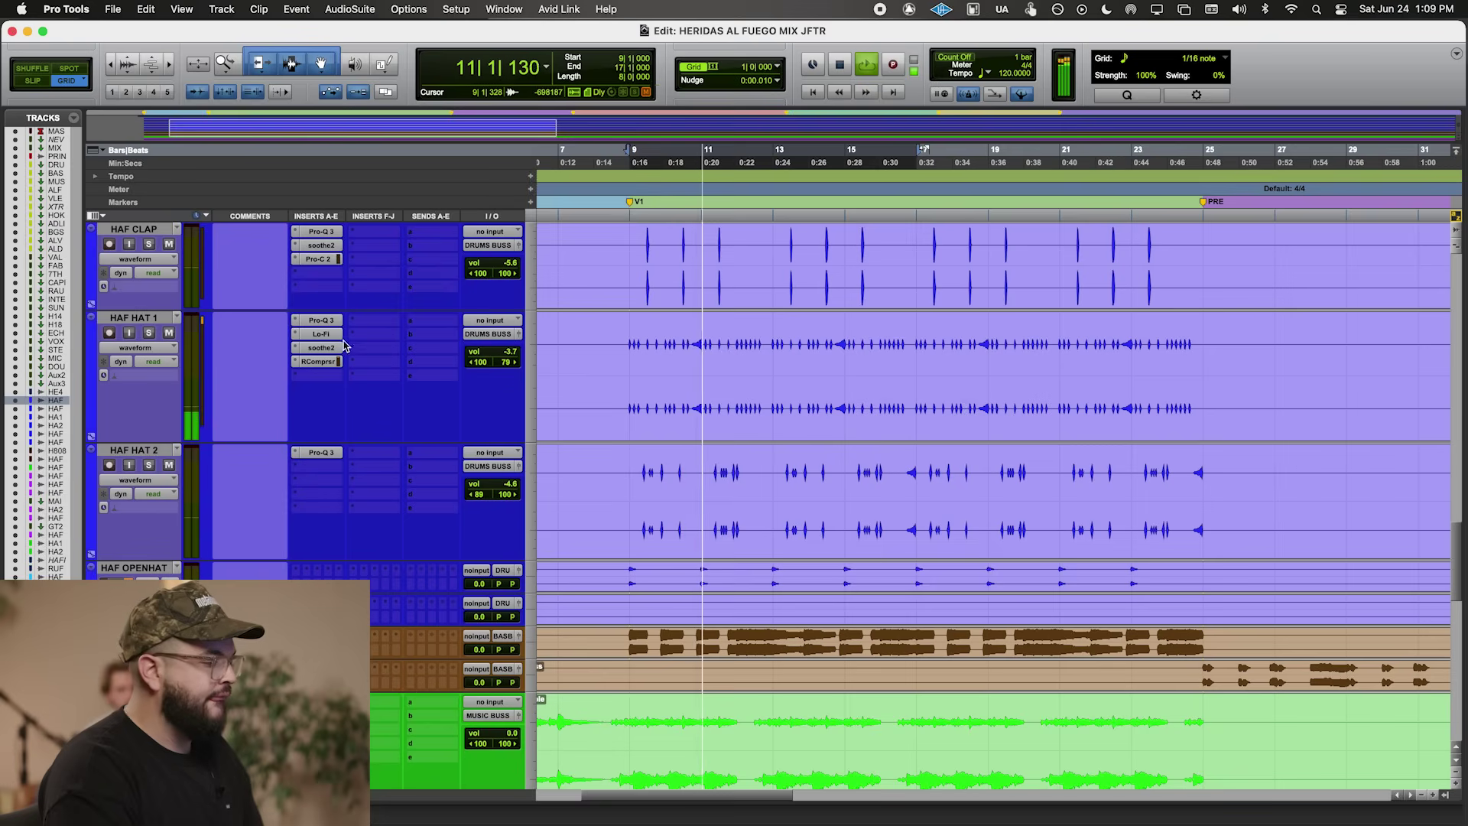
# - Set the soothe2 copy on HAF HAT 2 to depth -0.5, sharpness 6.2 and mix 64%, with band 3 at 6.6 kHz and 8.2 dB
pyautogui.click(333, 468)
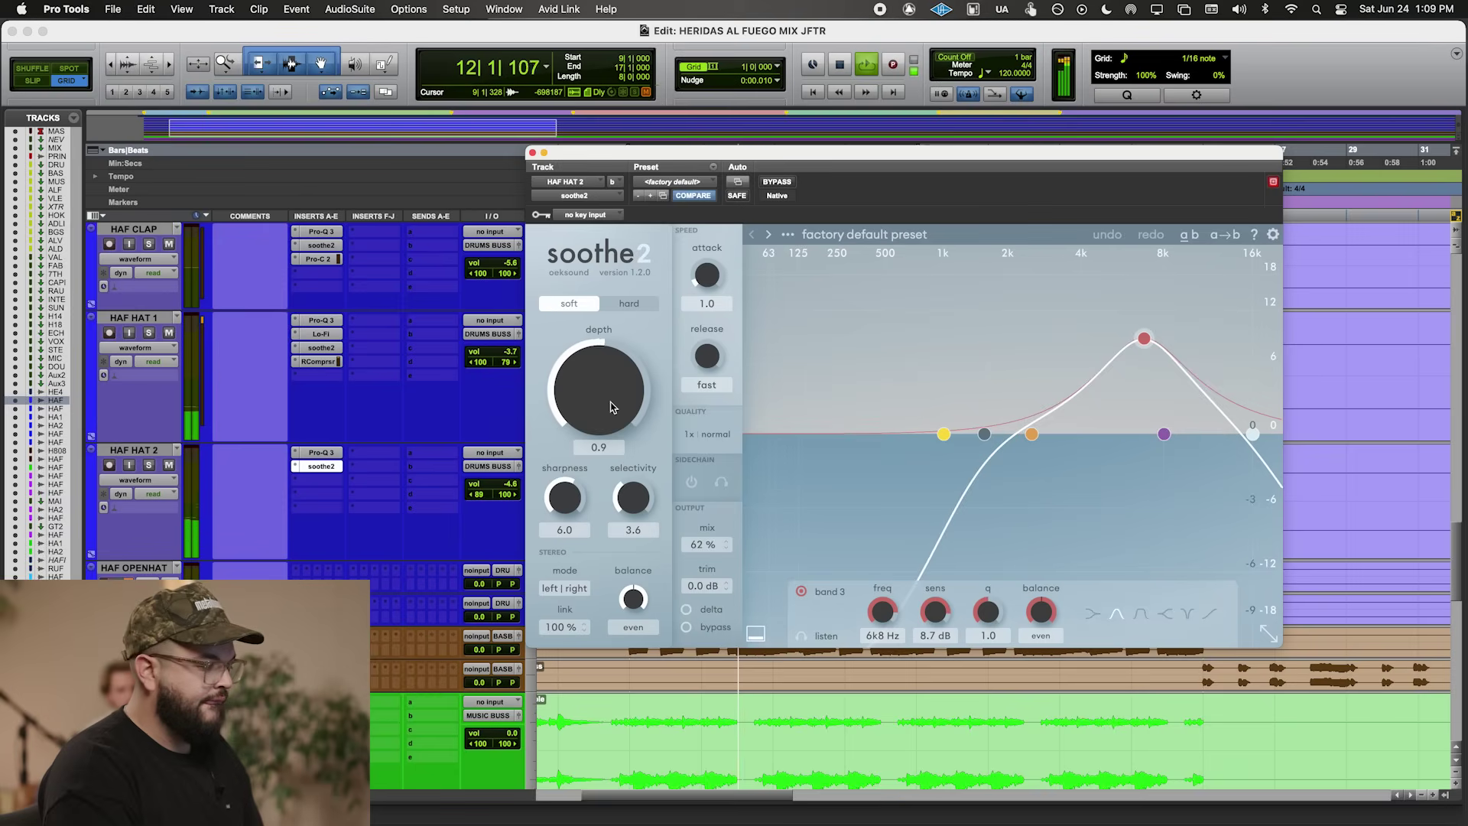
pyautogui.click(962, 435)
pyautogui.moveTo(1153, 339); pyautogui.dragTo(1151, 340)
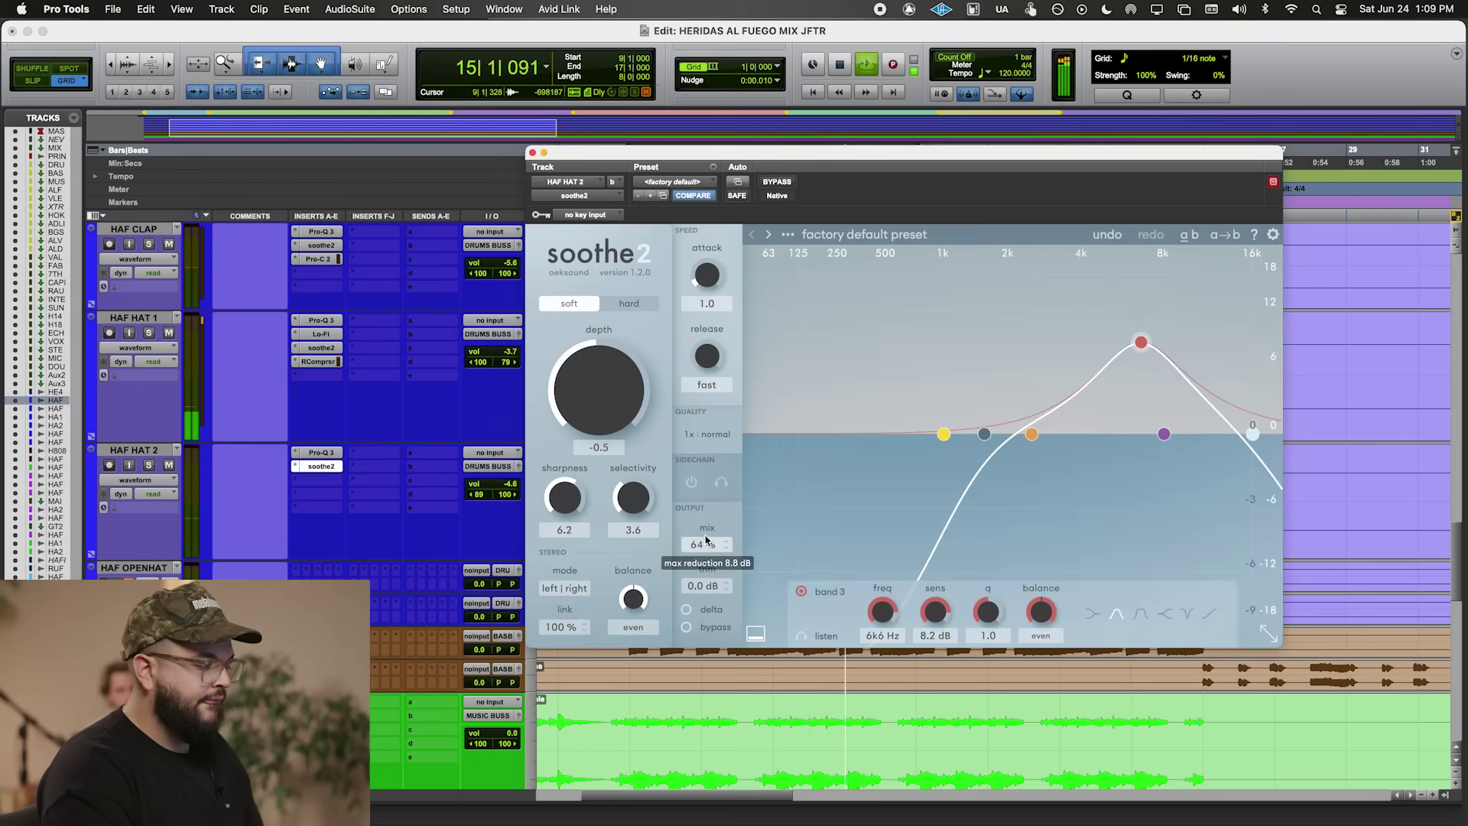
pyautogui.click(533, 153)
# - Lower the volume of the RUFF reference mix track to -1.4 dB
pyautogui.scroll(-5, 624, 447)
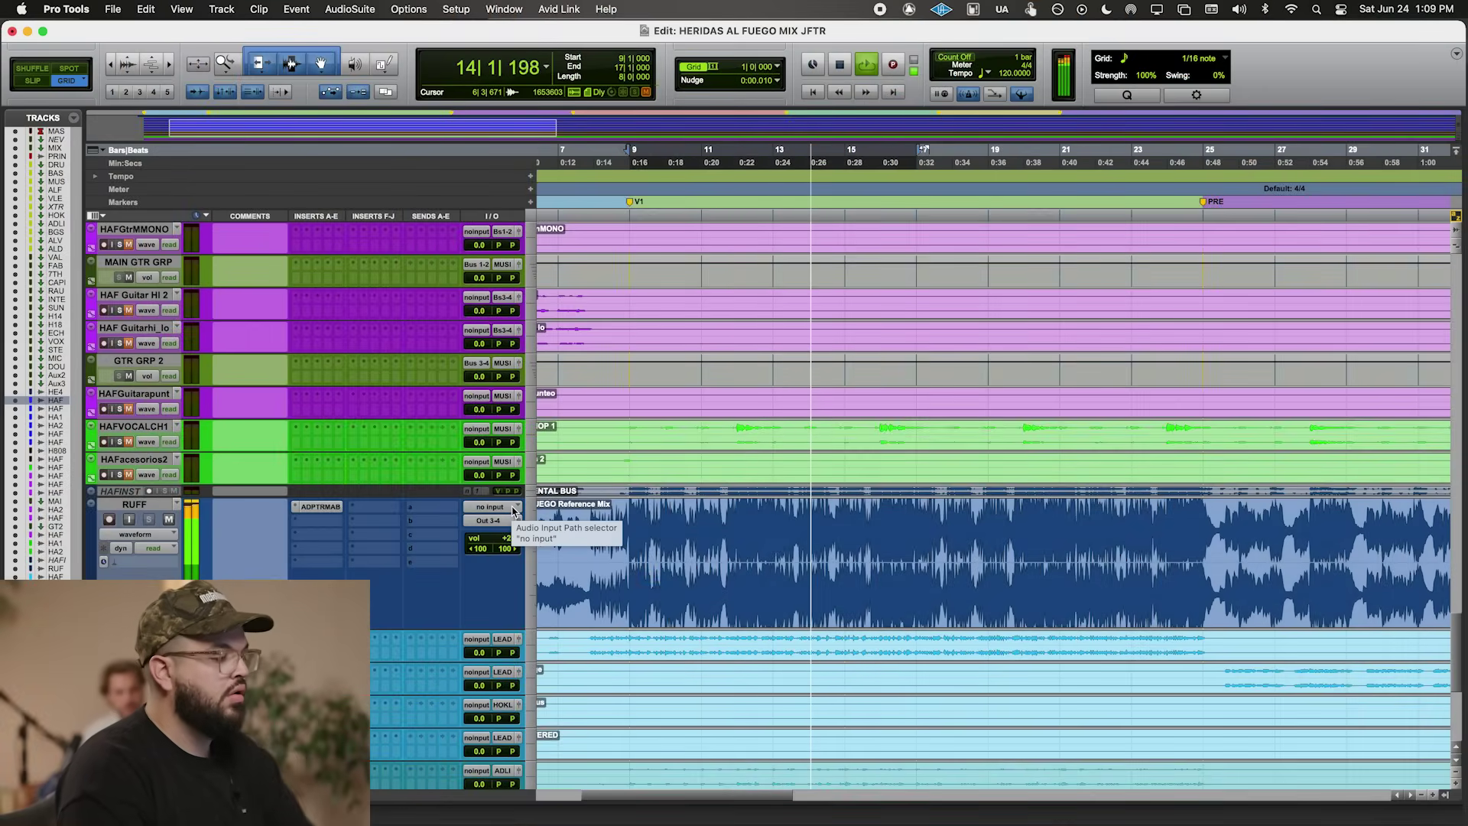
pyautogui.scroll(10, 667, 494)
pyautogui.scroll(-10, 533, 535)
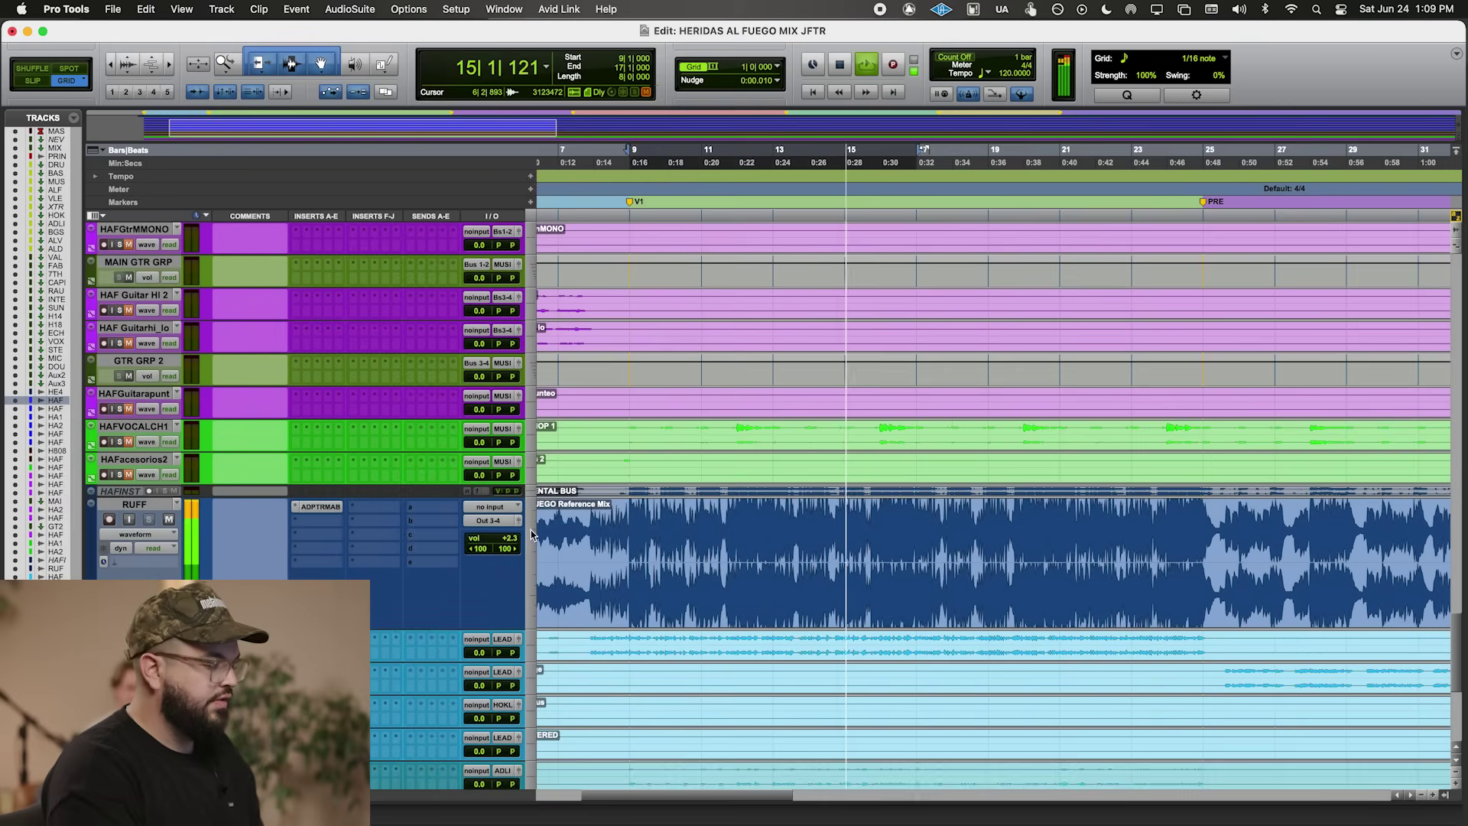
pyautogui.moveTo(509, 538); pyautogui.dragTo(505, 548)
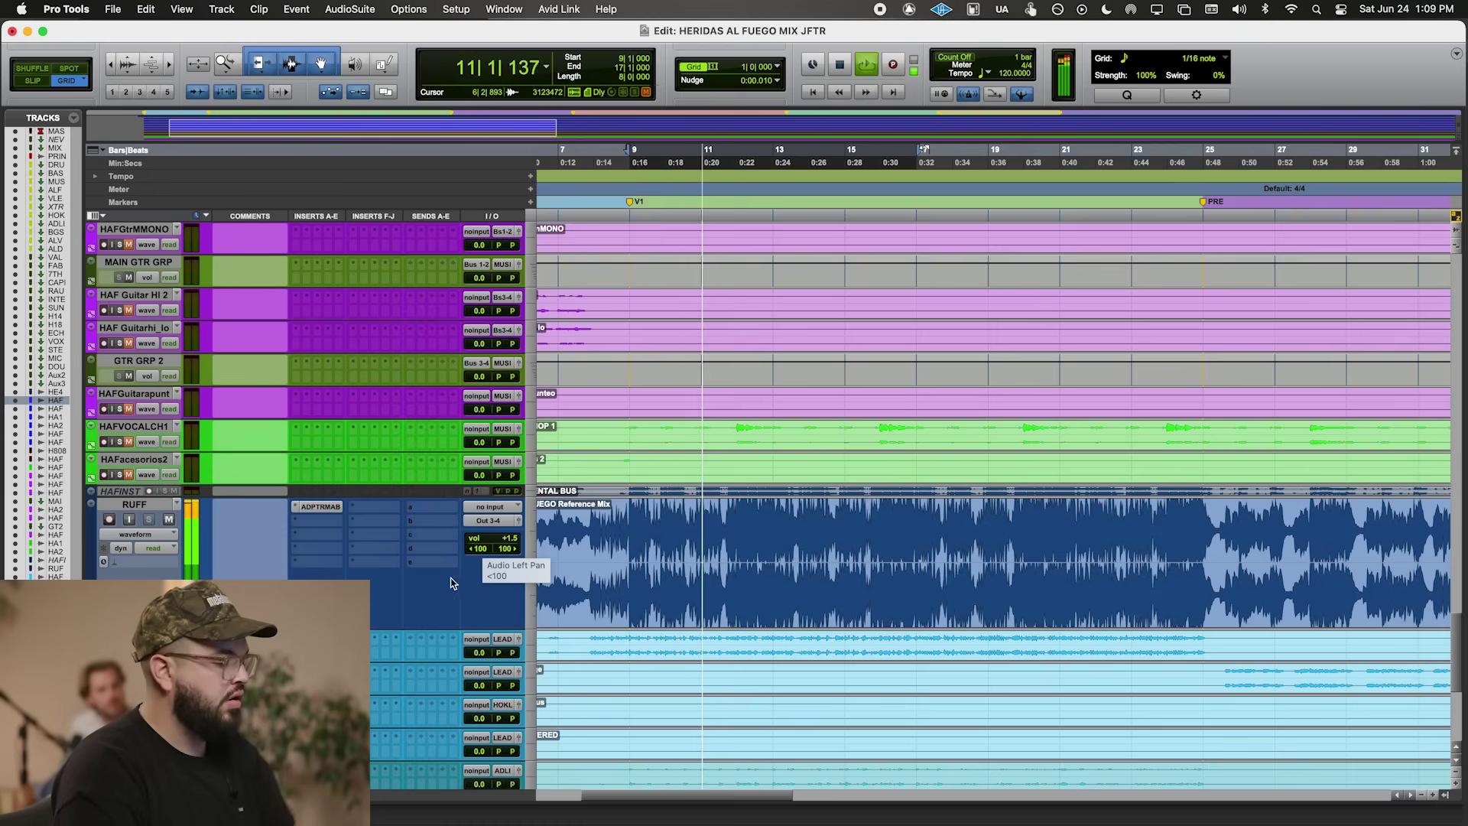
pyautogui.click(503, 539)
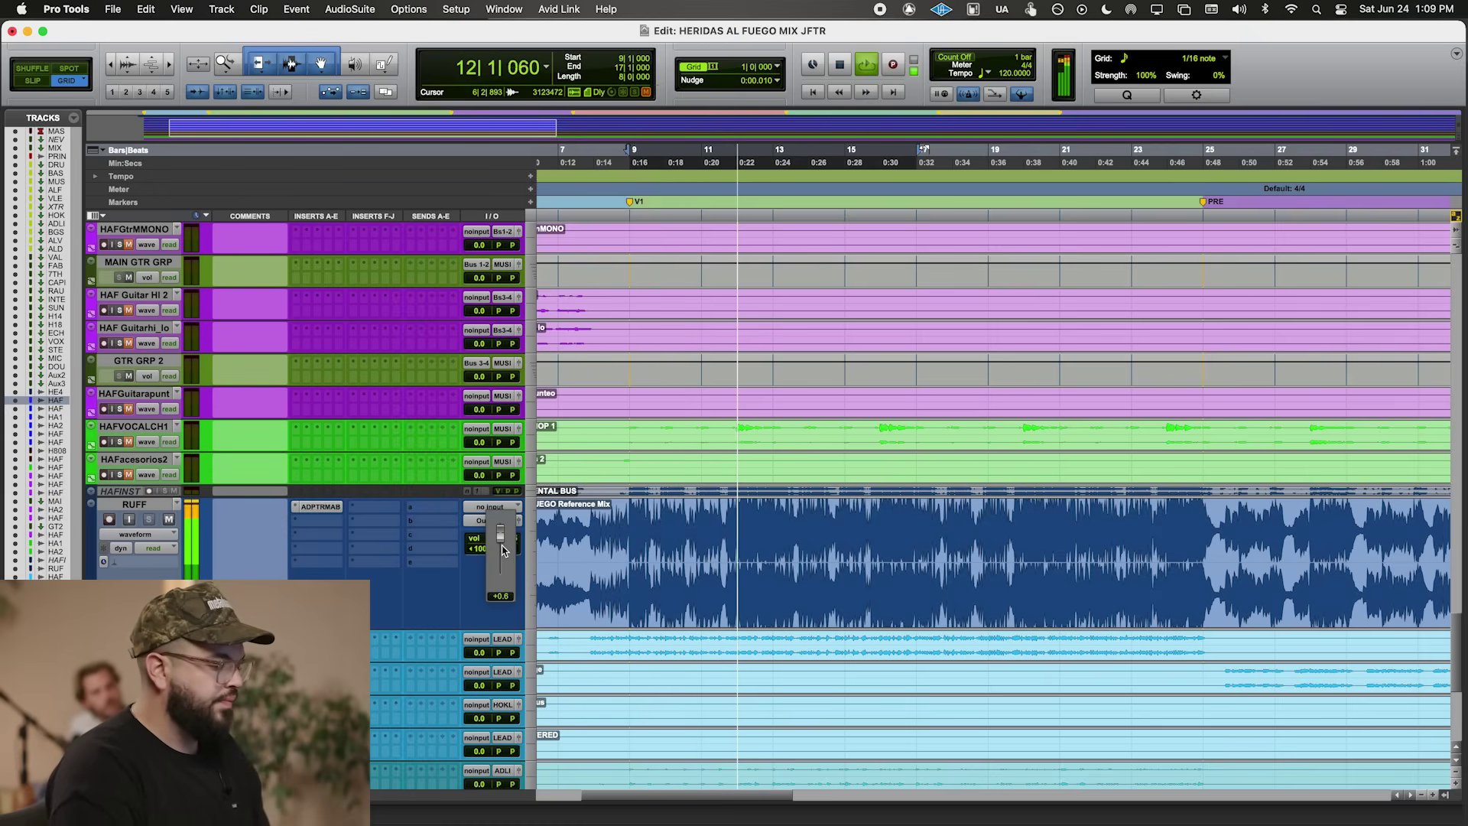
pyautogui.moveTo(502, 556); pyautogui.dragTo(498, 561)
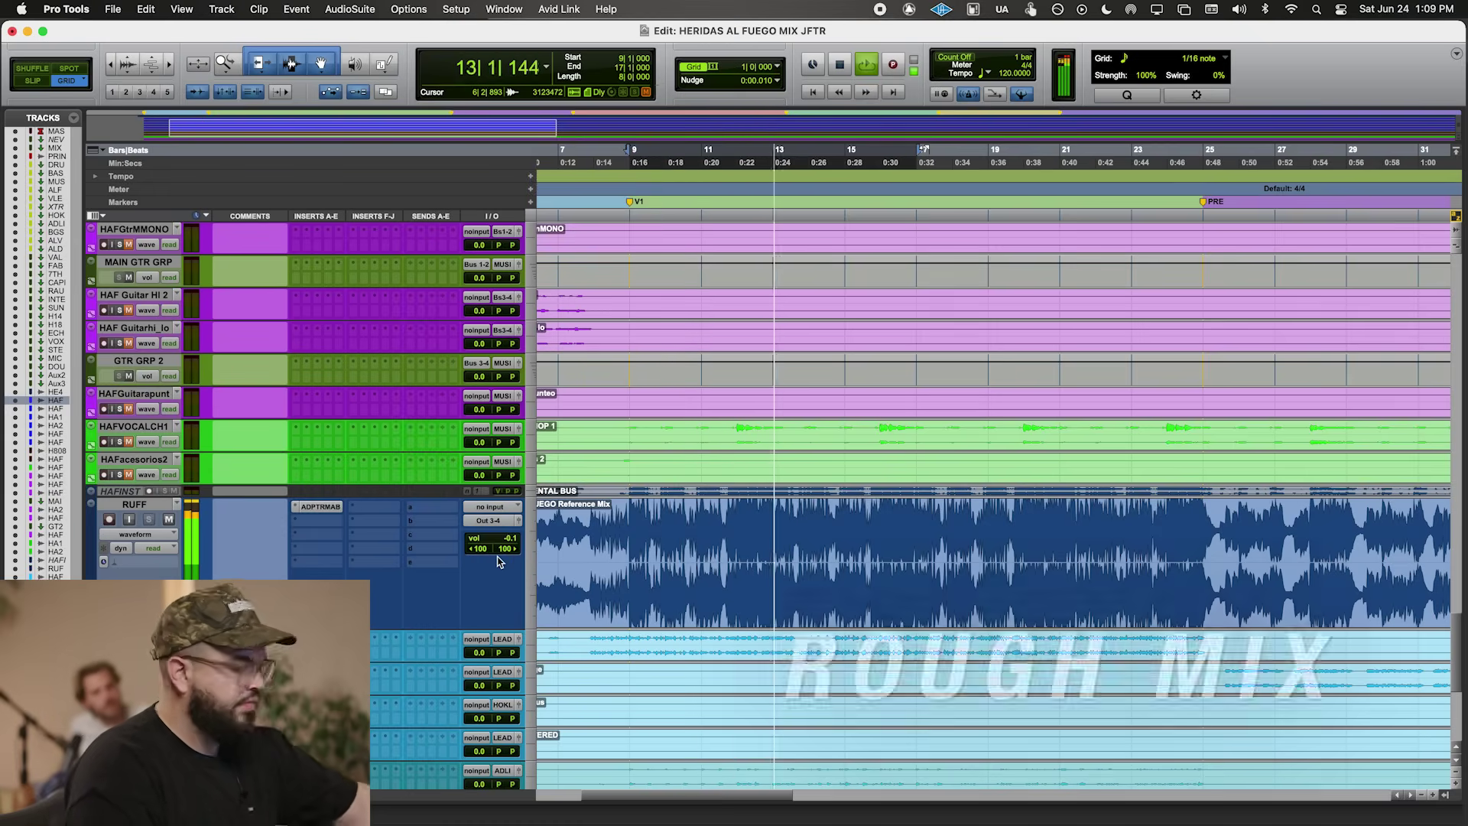
pyautogui.moveTo(498, 544); pyautogui.dragTo(499, 554)
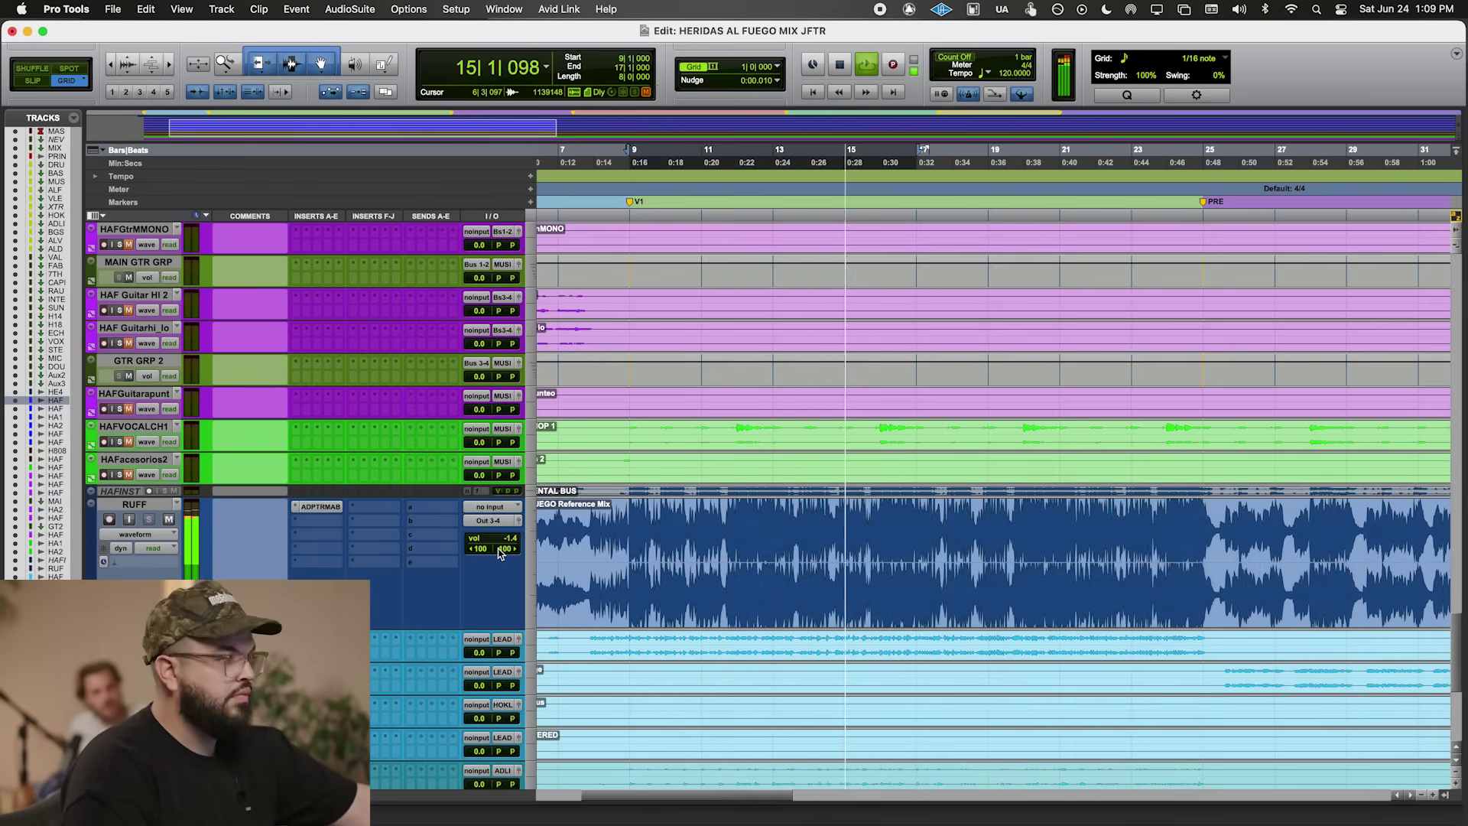
# - Select bars 9 to 17 on HAF HAT 2 for looped playback and solo the enlarged HAF OPENHAT track
pyautogui.scroll(6, 650, 542)
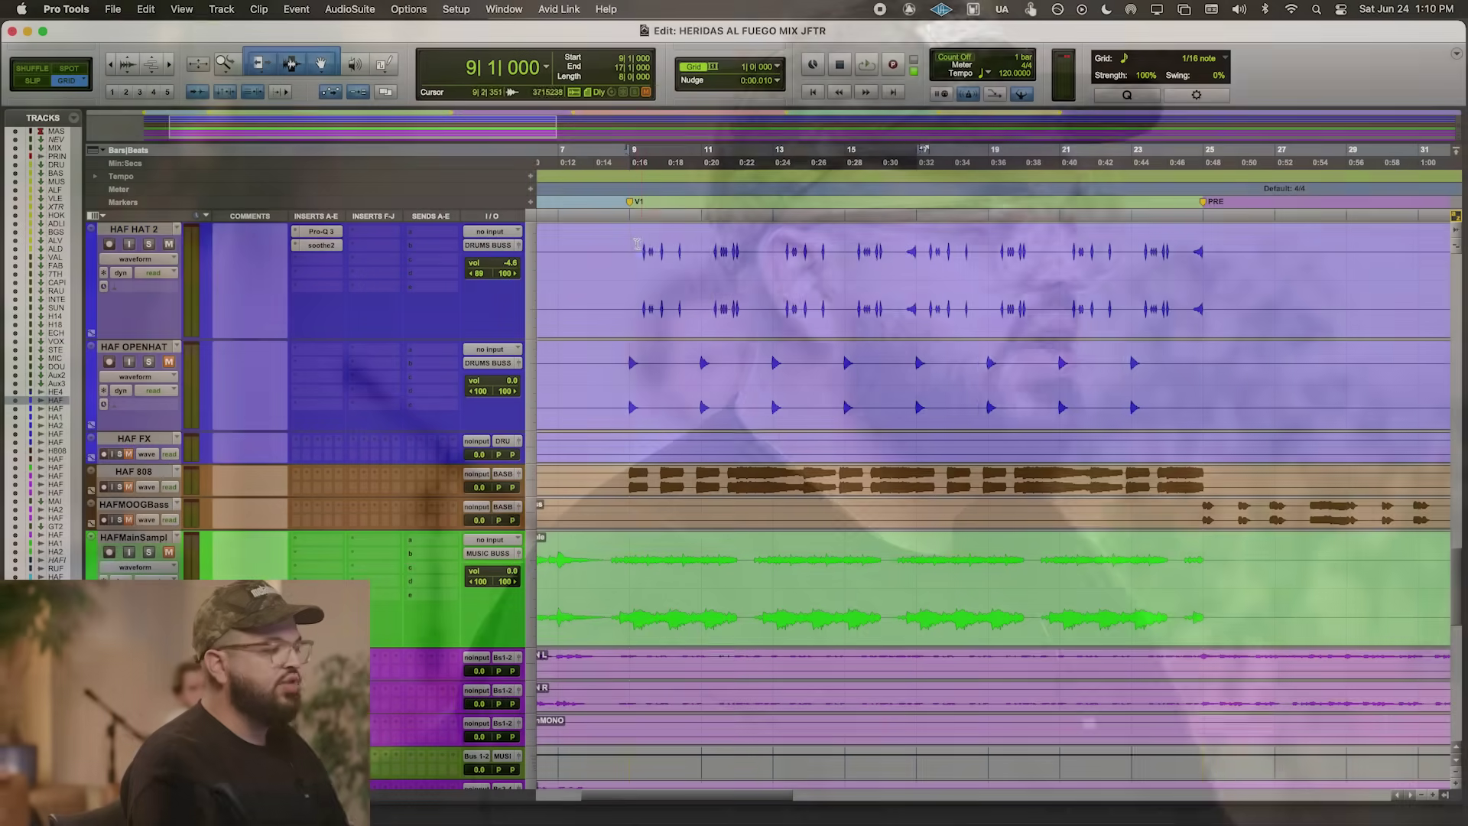
pyautogui.moveTo(630, 252); pyautogui.dragTo(921, 249)
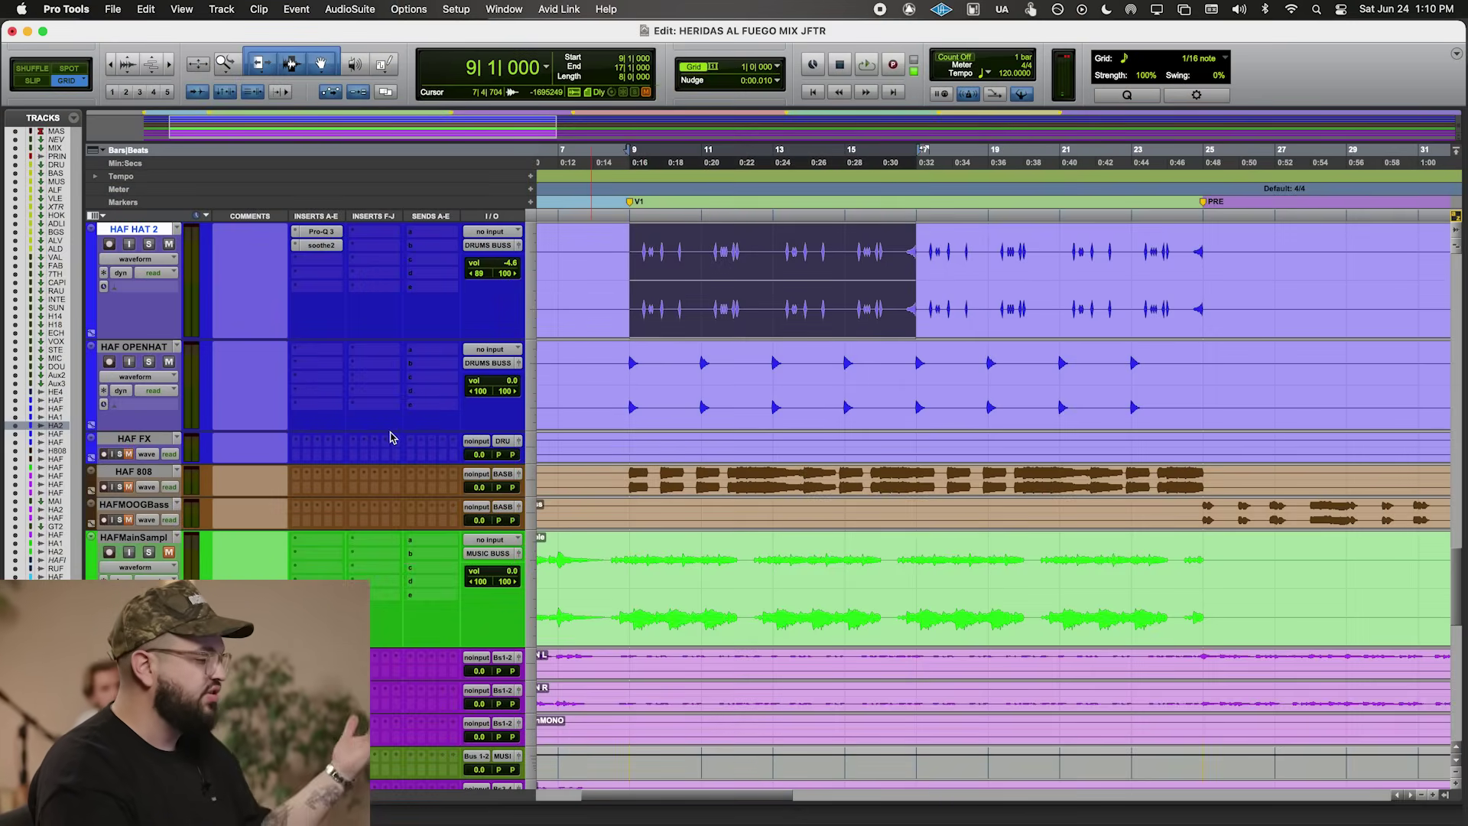
pyautogui.moveTo(390, 429); pyautogui.dragTo(380, 497)
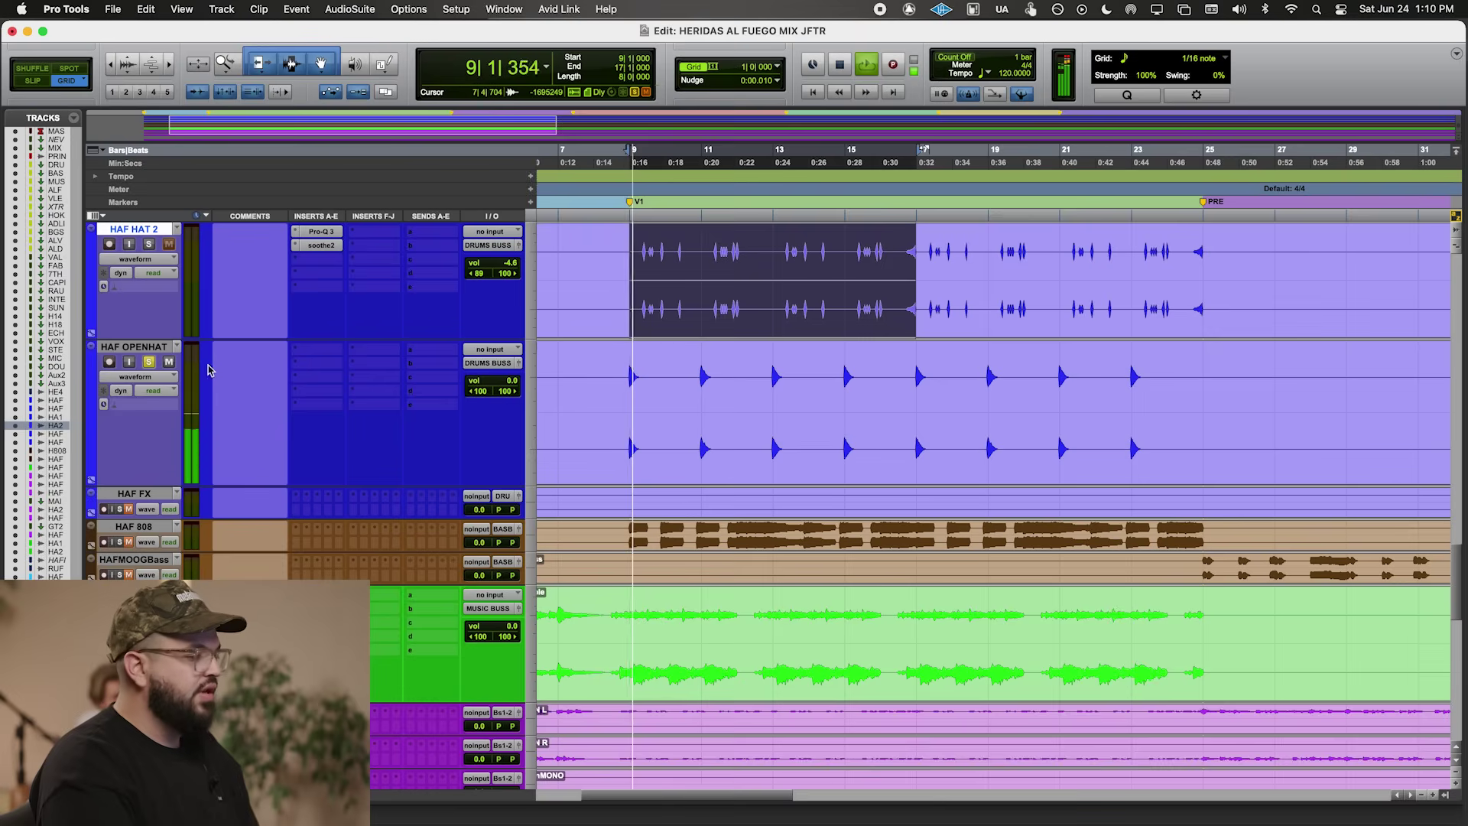
pyautogui.press('space')
# - Insert FabFilter Pro-Q 3 on HAF OPENHAT in Natural Phase mode with bell cuts near 6.2 and 10.8 kHz and a high-shelf cut near 16.8 kHz
pyautogui.click(319, 353)
pyautogui.click(397, 318)
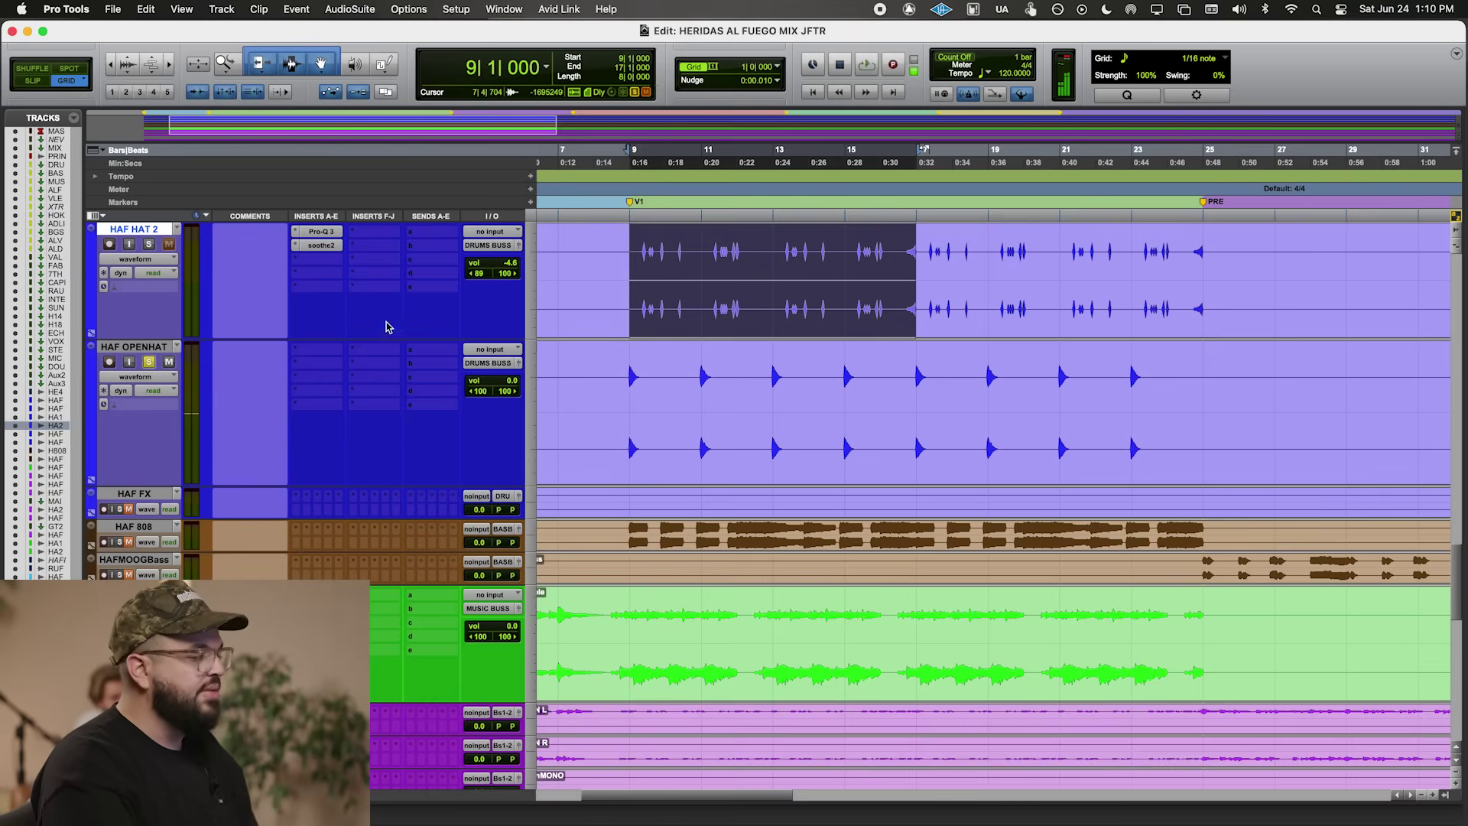
pyautogui.click(706, 579)
pyautogui.click(730, 609)
pyautogui.press('space')
pyautogui.moveTo(948, 350); pyautogui.dragTo(1047, 362)
pyautogui.click(1047, 353)
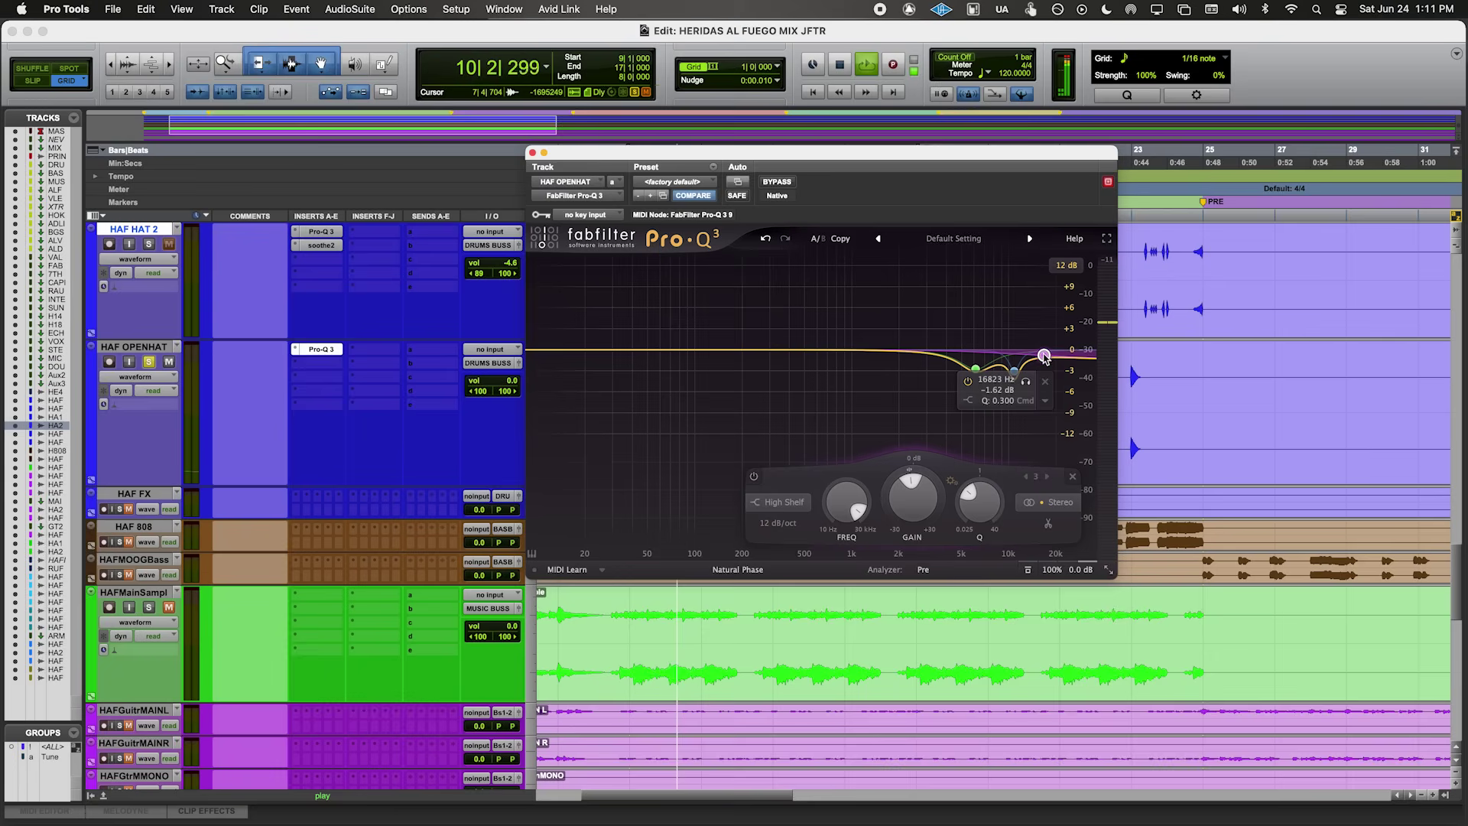
# - Deepen and narrow the HAF OPENHAT EQ's bell cut near 6.2 kHz during playback
pyautogui.press('space')
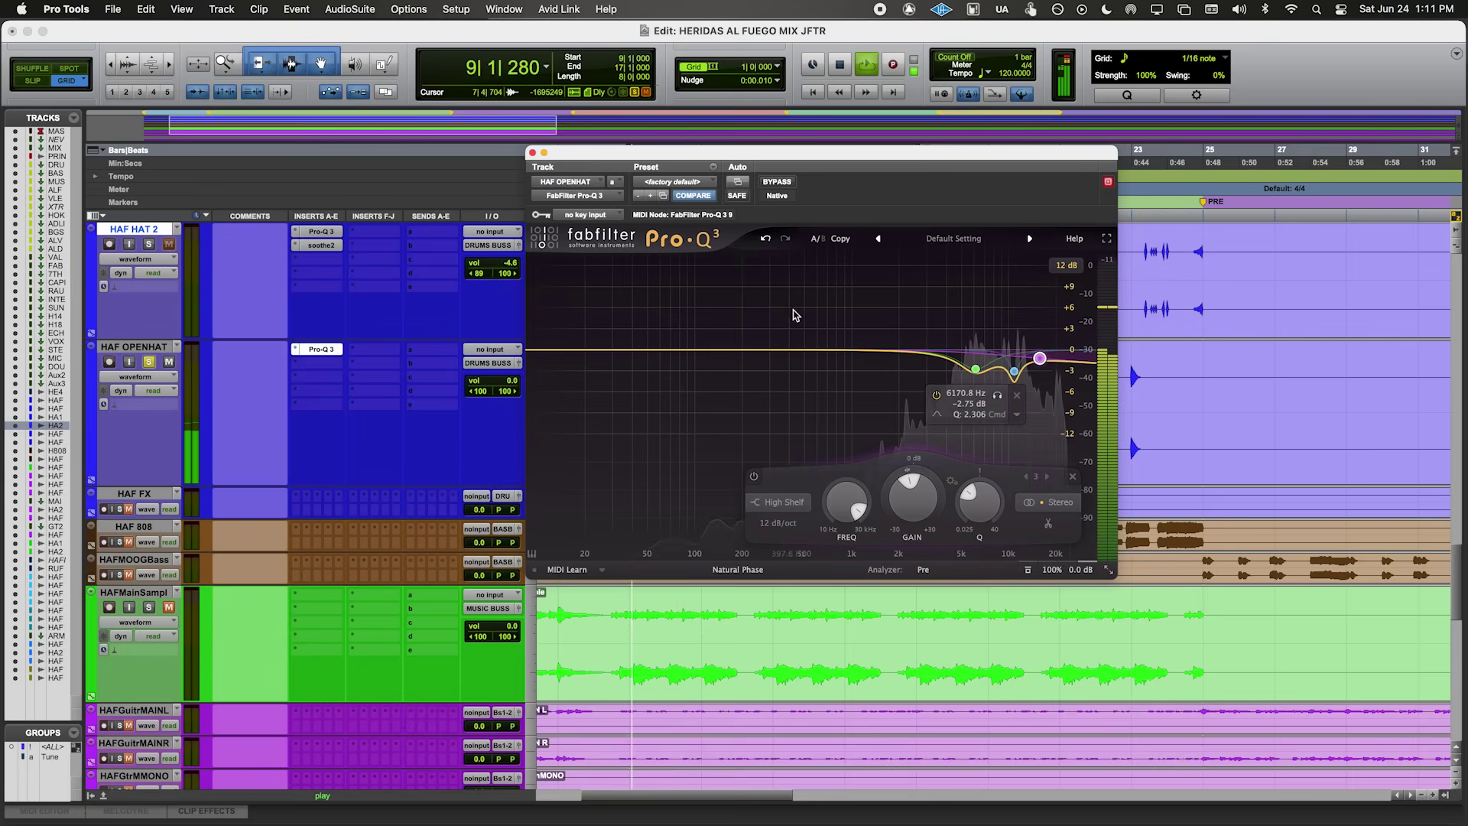
pyautogui.click(976, 368)
pyautogui.moveTo(975, 368); pyautogui.dragTo(977, 374)
pyautogui.scroll(3, 978, 374)
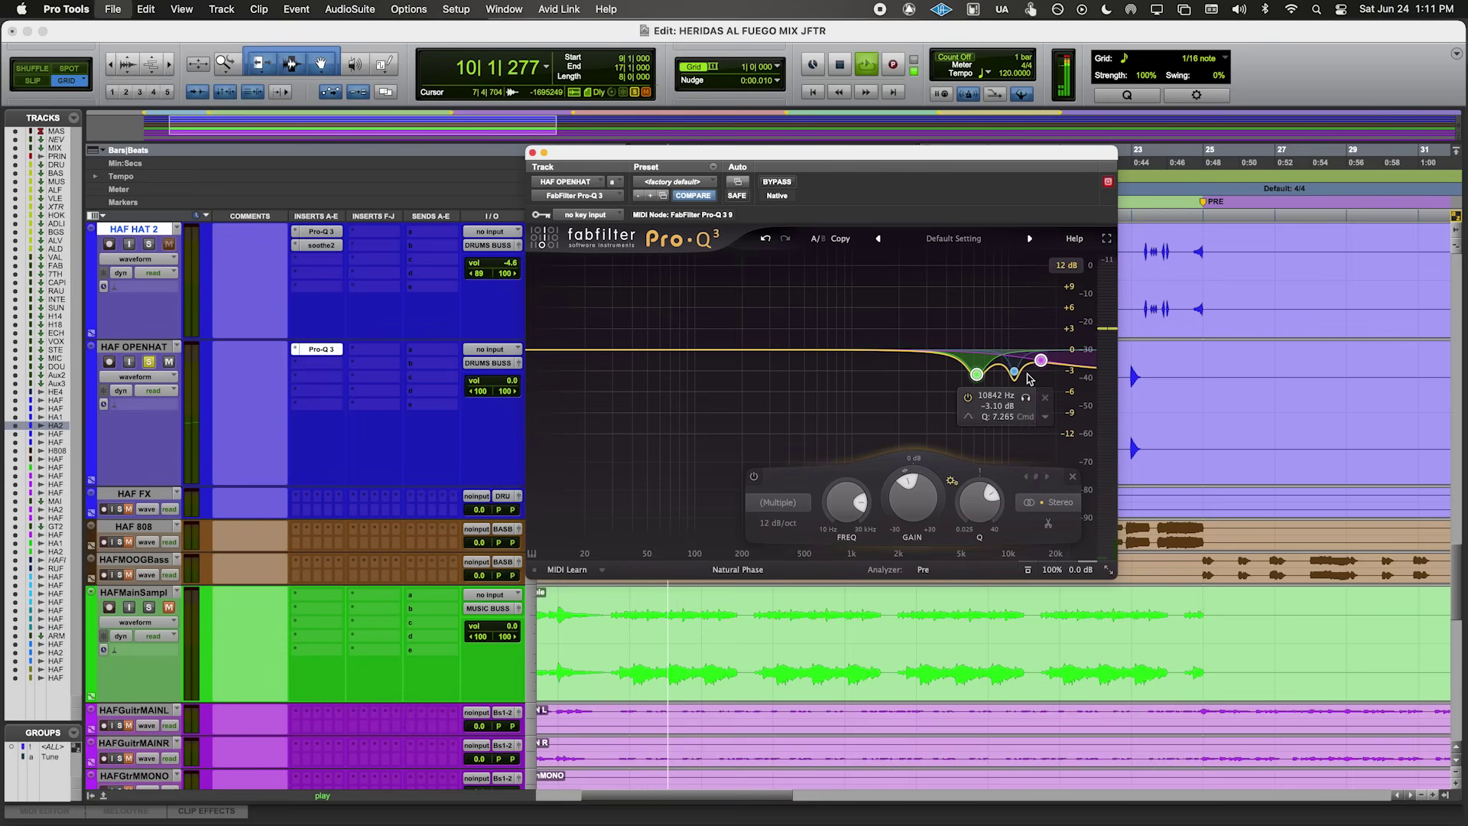
pyautogui.click(533, 153)
# - Insert the stereo RCompressor on HAF HAT 2 with threshold -16.2, ratio 2.22, attack 1.27 and release 76.1
pyautogui.press('space')
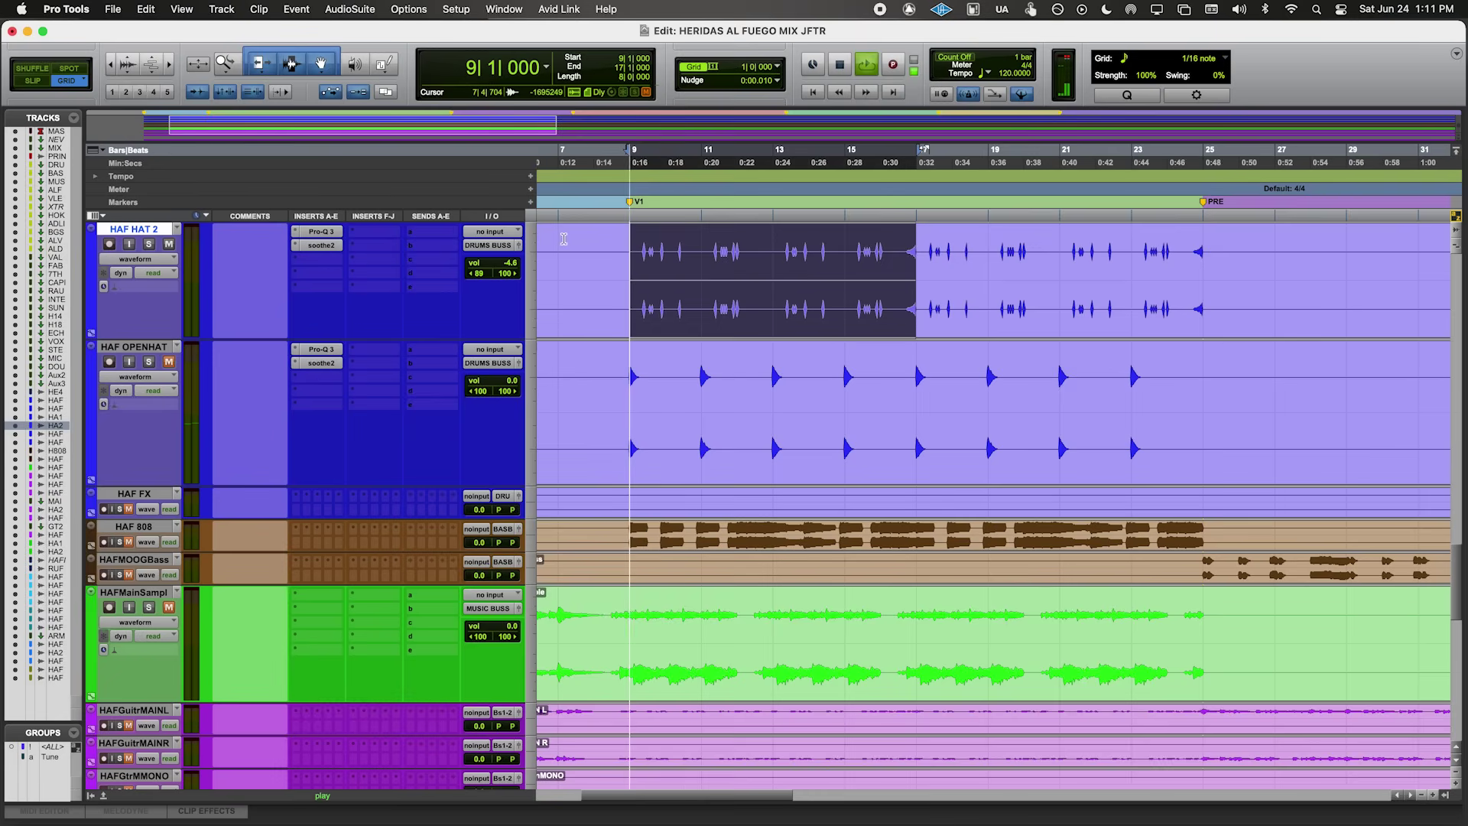
pyautogui.scroll(3, 499, 333)
pyautogui.click(316, 480)
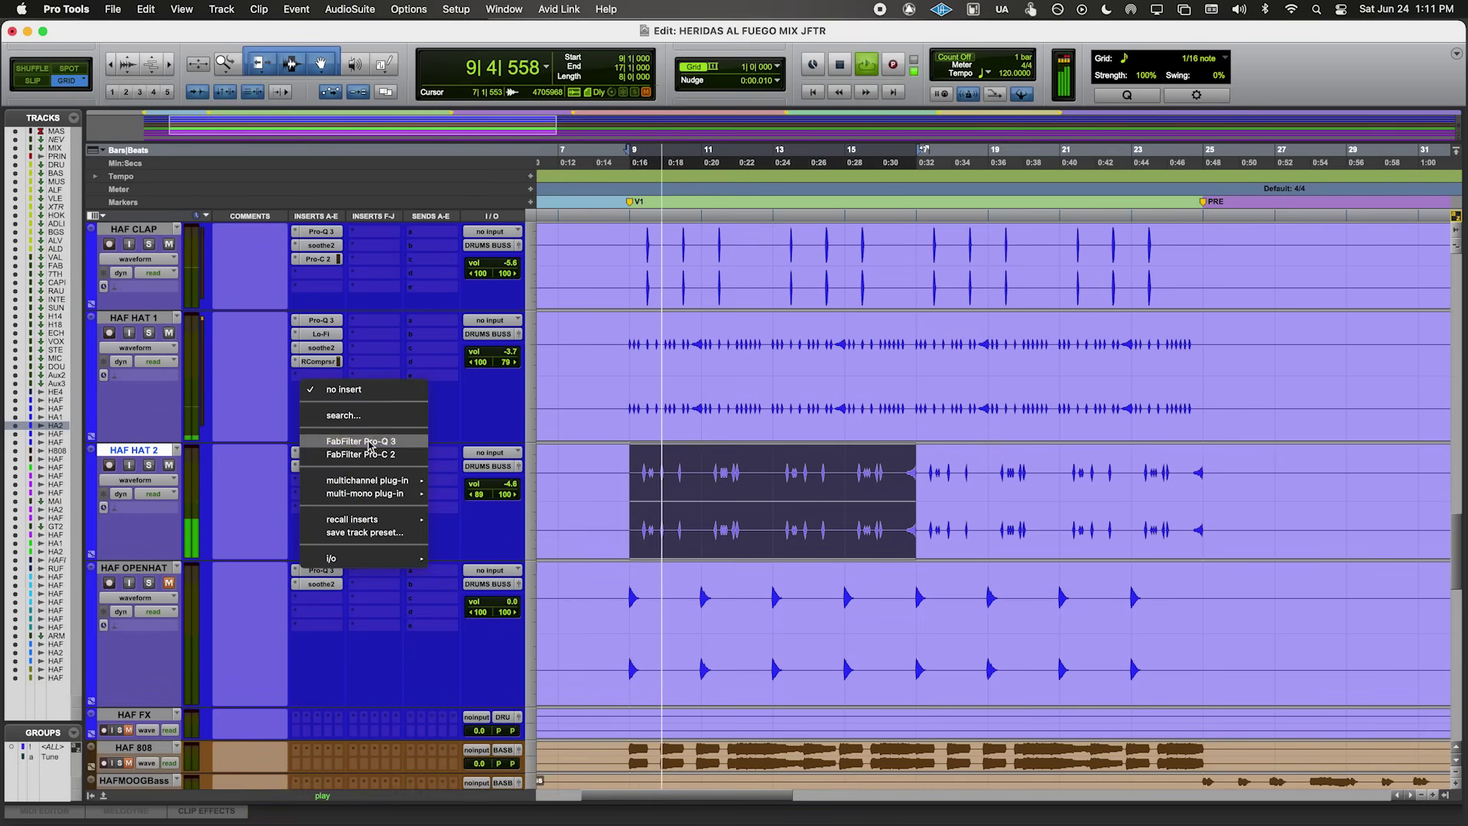
pyautogui.click(356, 416)
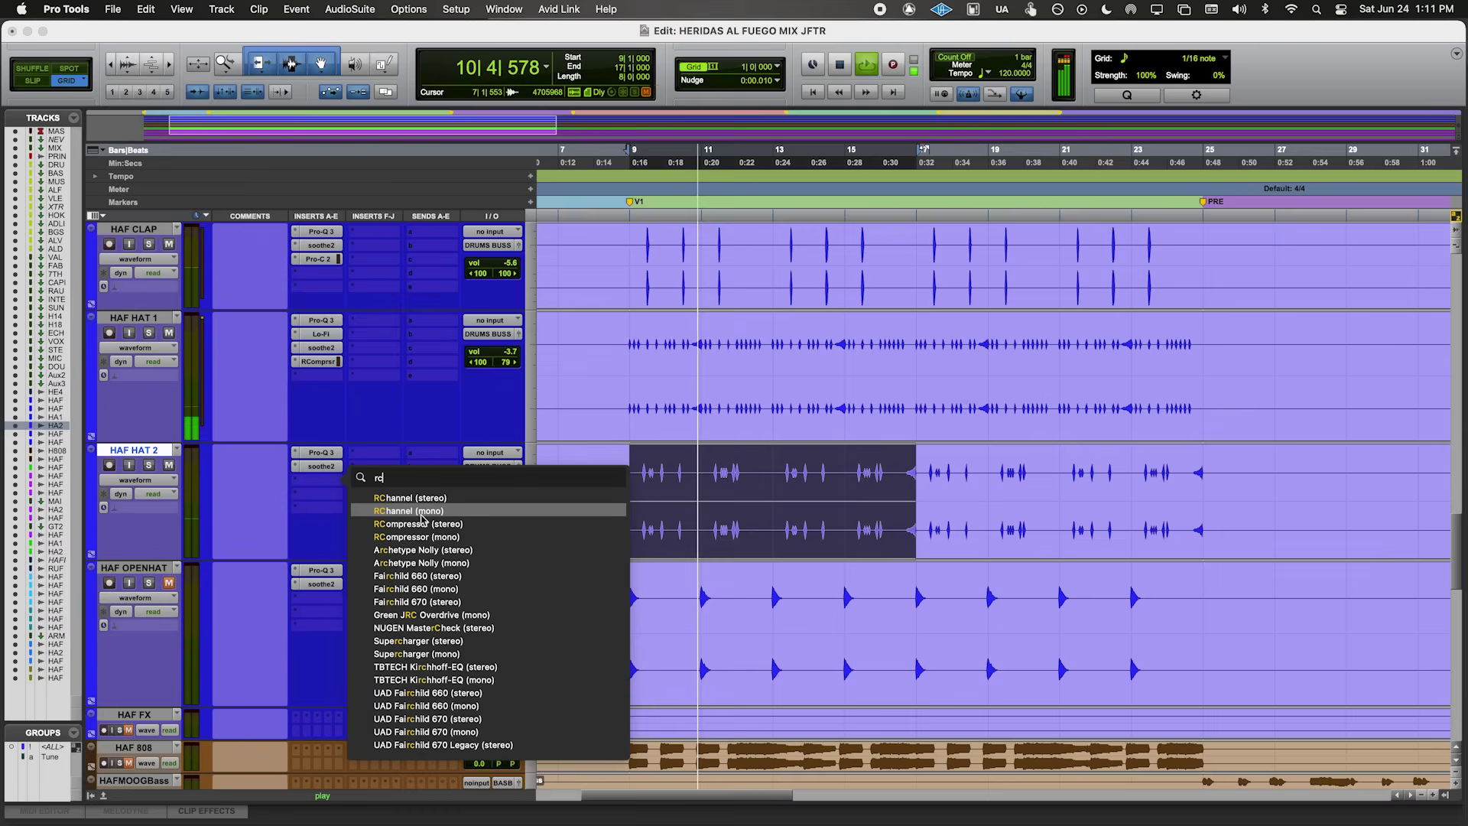
pyautogui.press('Escape')
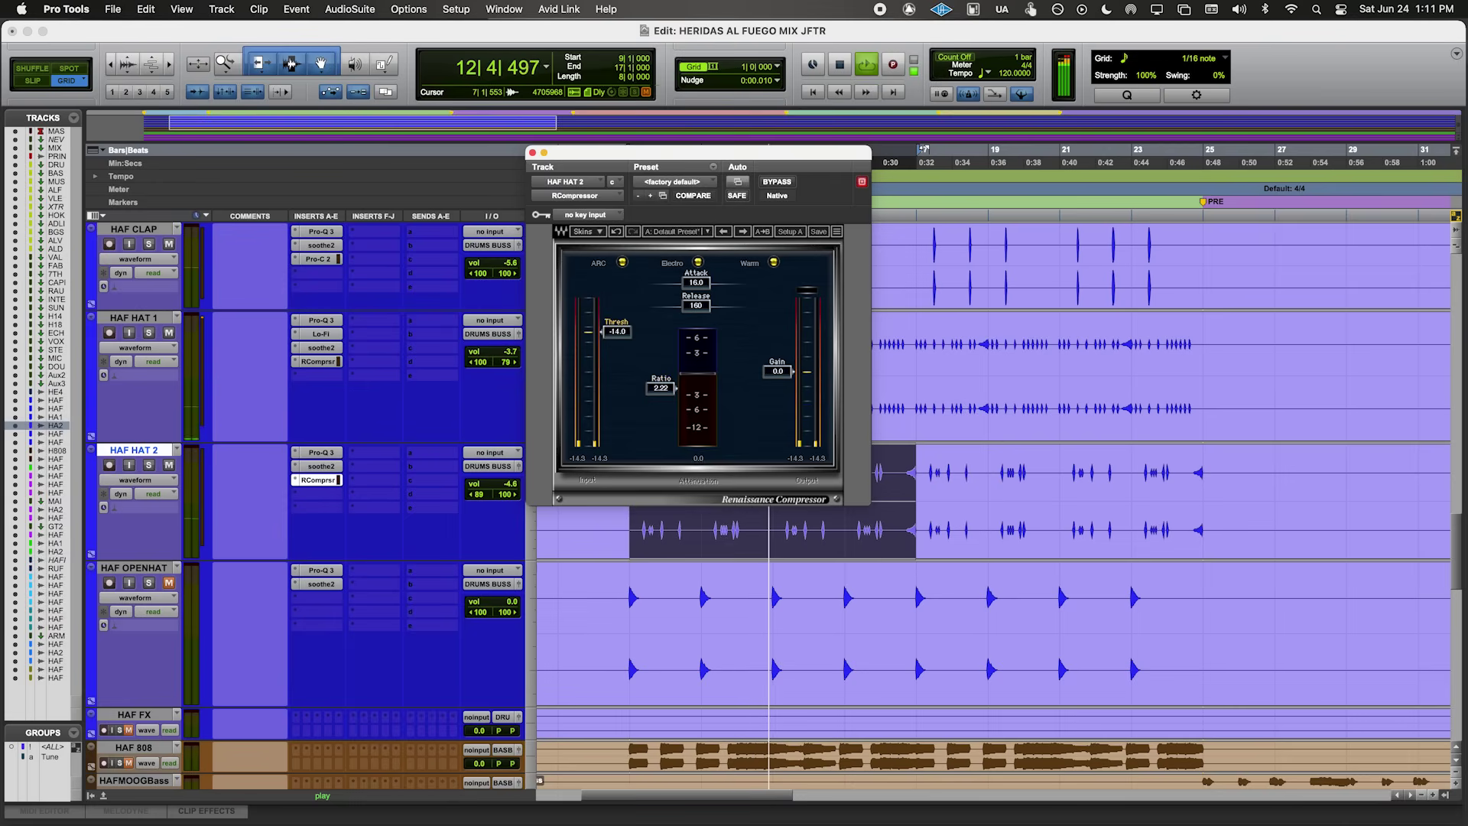
pyautogui.moveTo(683, 295); pyautogui.dragTo(667, 282)
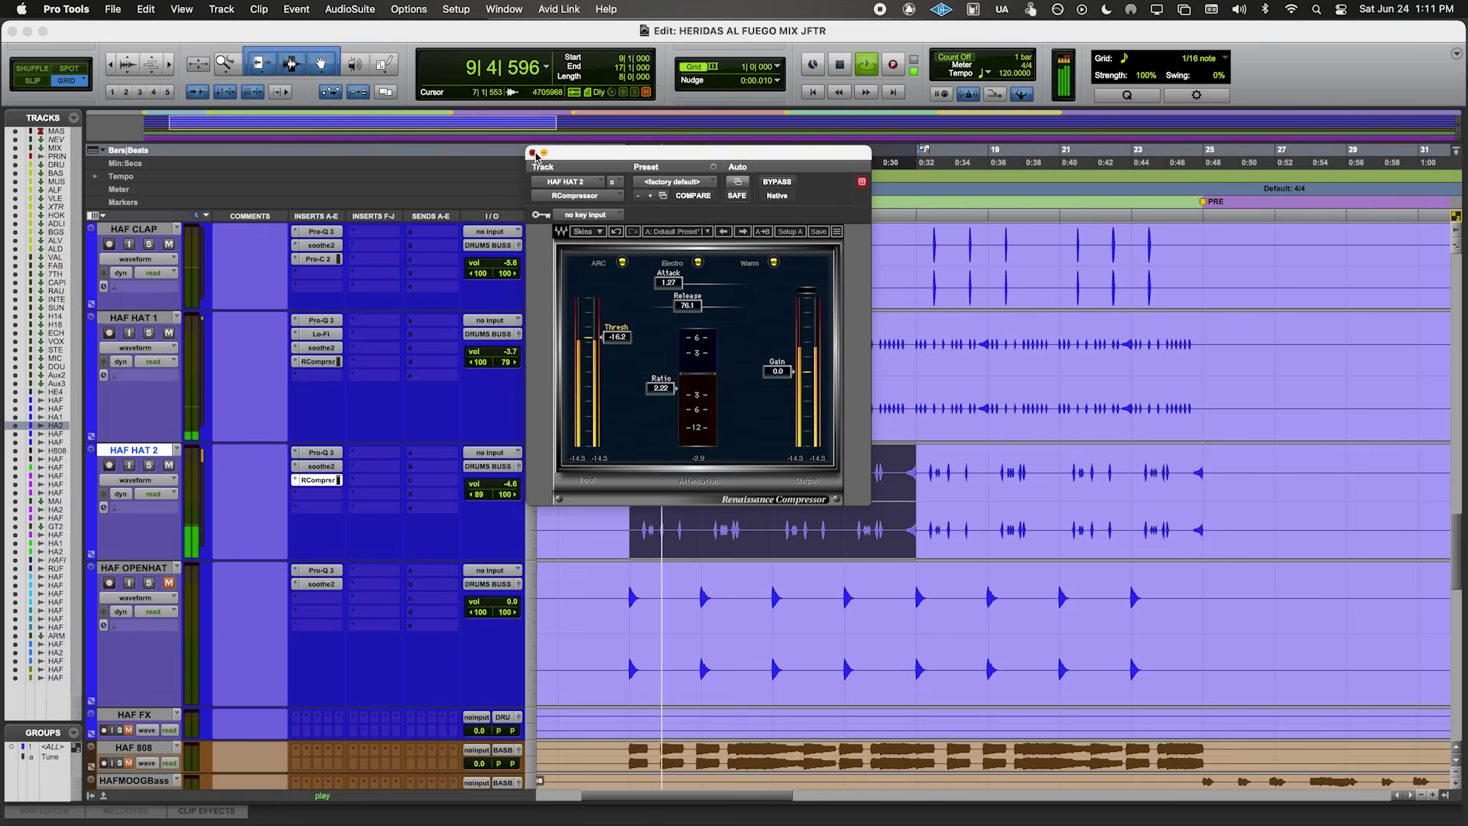
pyautogui.click(533, 152)
# - Set the HAF OPENHAT volume to -0.5 dB and check its soothe2 settings
pyautogui.scroll(-3, 493, 506)
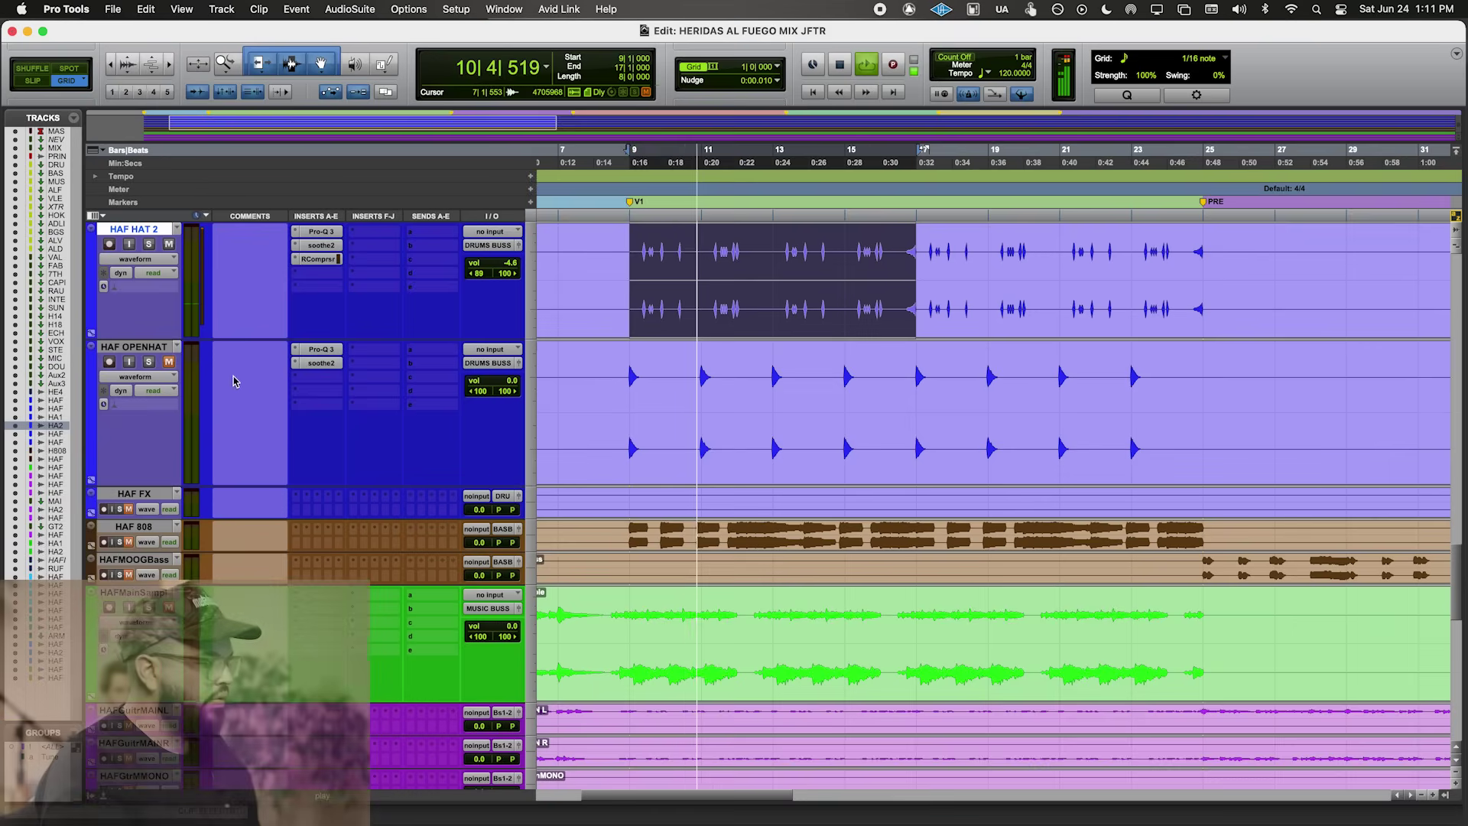
pyautogui.moveTo(492, 384); pyautogui.dragTo(492, 387)
pyautogui.click(316, 364)
# - Add another bell cut near 6 kHz to HAF OPENHAT's Pro-Q 3 and set its high-shelf cut to 3.6 dB near 13.9 kHz with Q 0.481
pyautogui.click(321, 349)
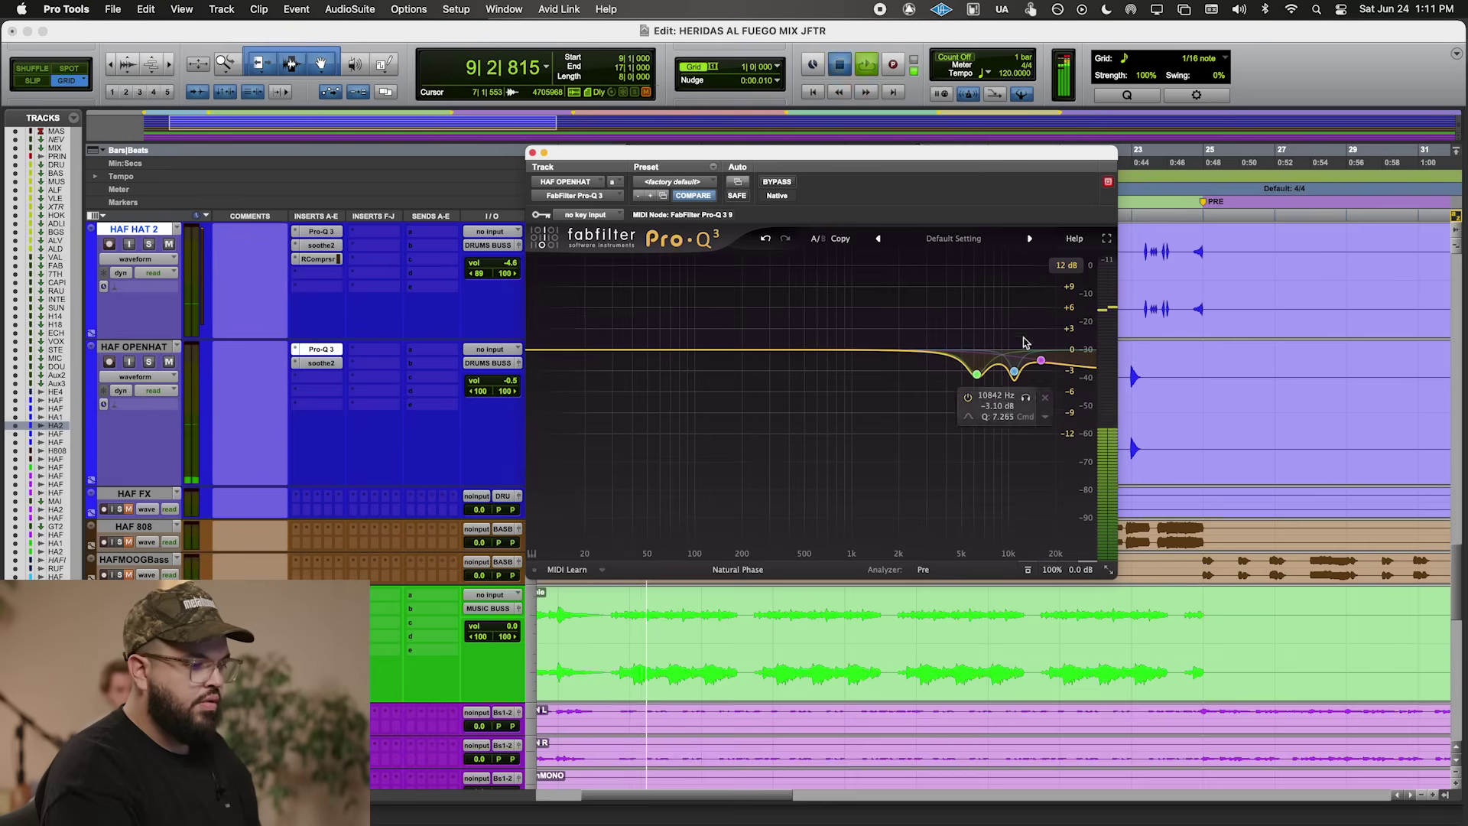
pyautogui.moveTo(974, 375); pyautogui.dragTo(1030, 362)
pyautogui.scroll(2, 982, 361)
pyautogui.scroll(2, 979, 366)
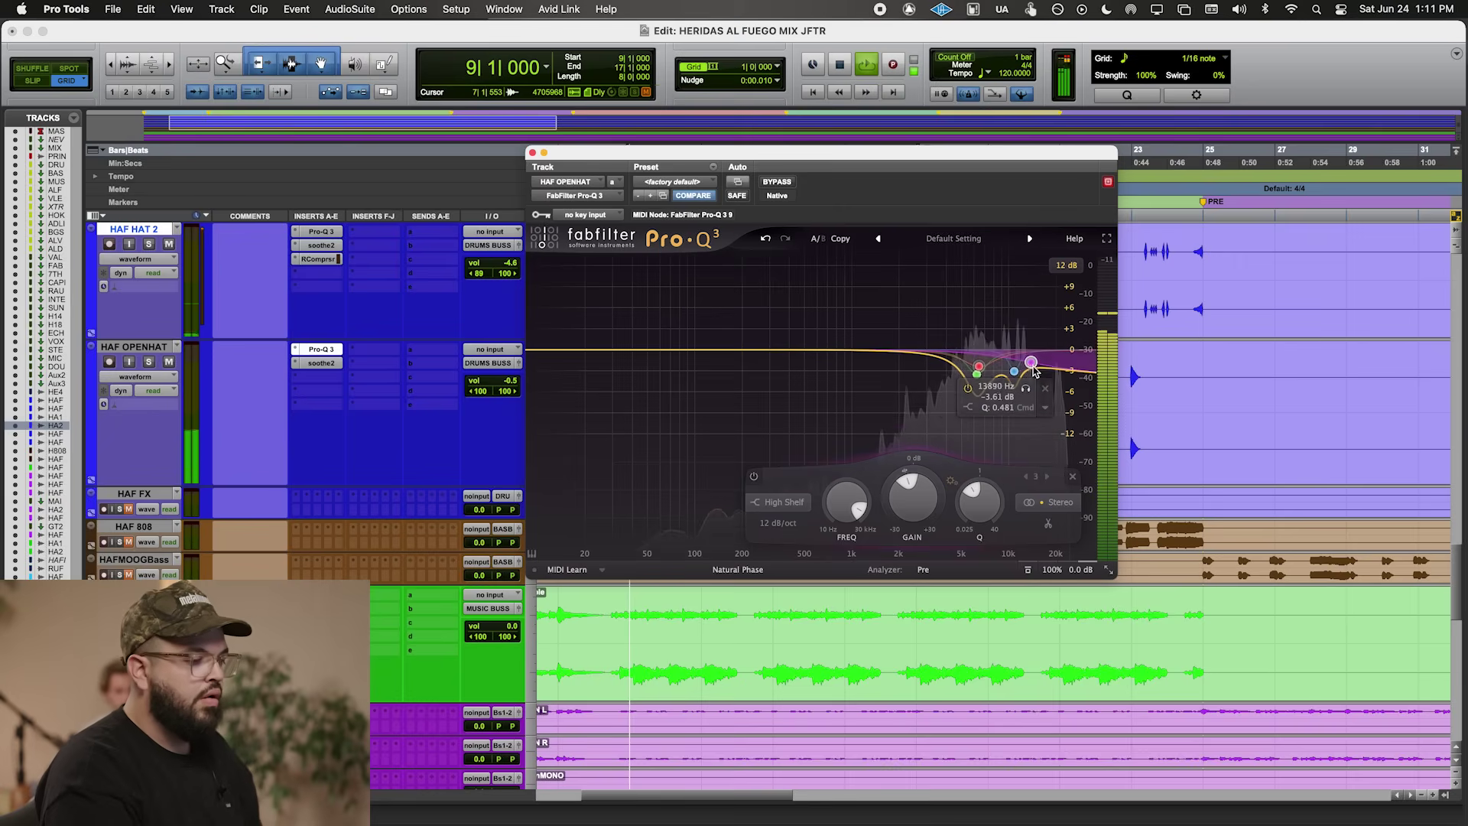
pyautogui.press('space')
pyautogui.click(533, 153)
# - Set HAF OPENHAT's soothe2 depth to 0.7 and its mix to 73%
pyautogui.click(316, 364)
pyautogui.press('space')
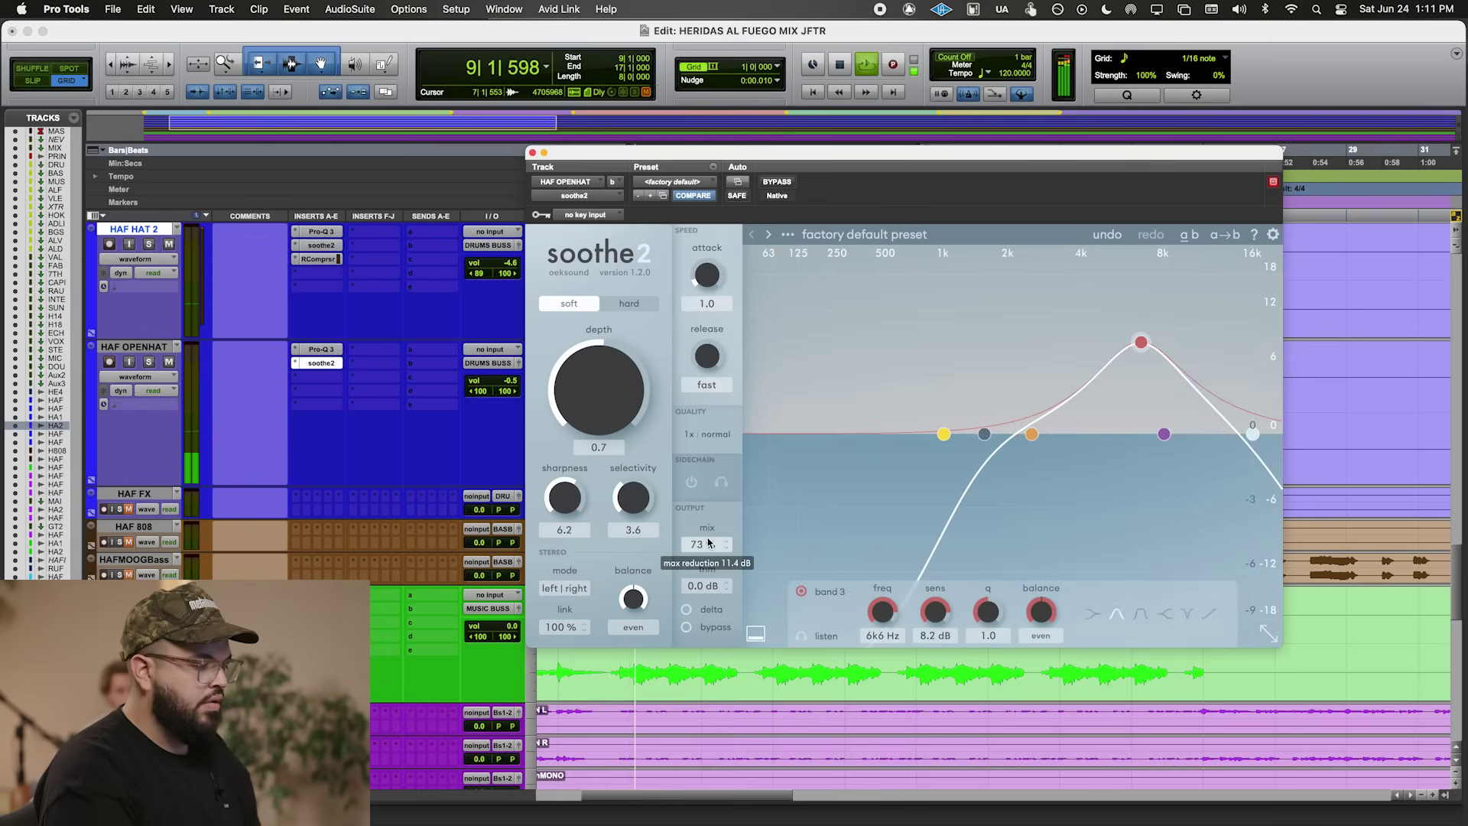
pyautogui.click(533, 153)
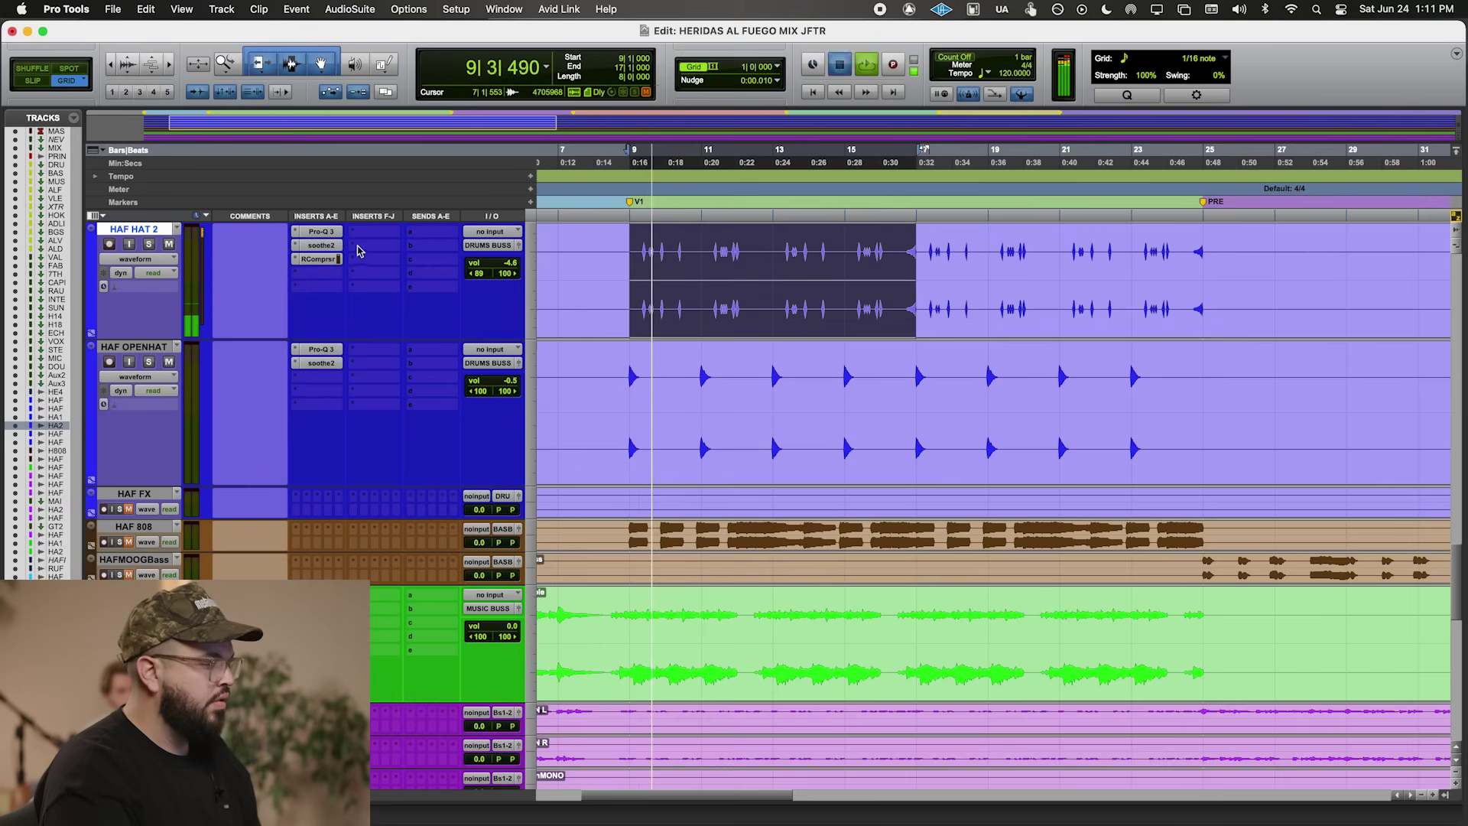
# - Insert the RCompressor on HAF OPENHAT with threshold -18.2, ratio 2.30, attack 1.27 and release 76.1
pyautogui.moveTo(319, 381); pyautogui.dragTo(318, 381)
pyautogui.click(318, 377)
pyautogui.press('space')
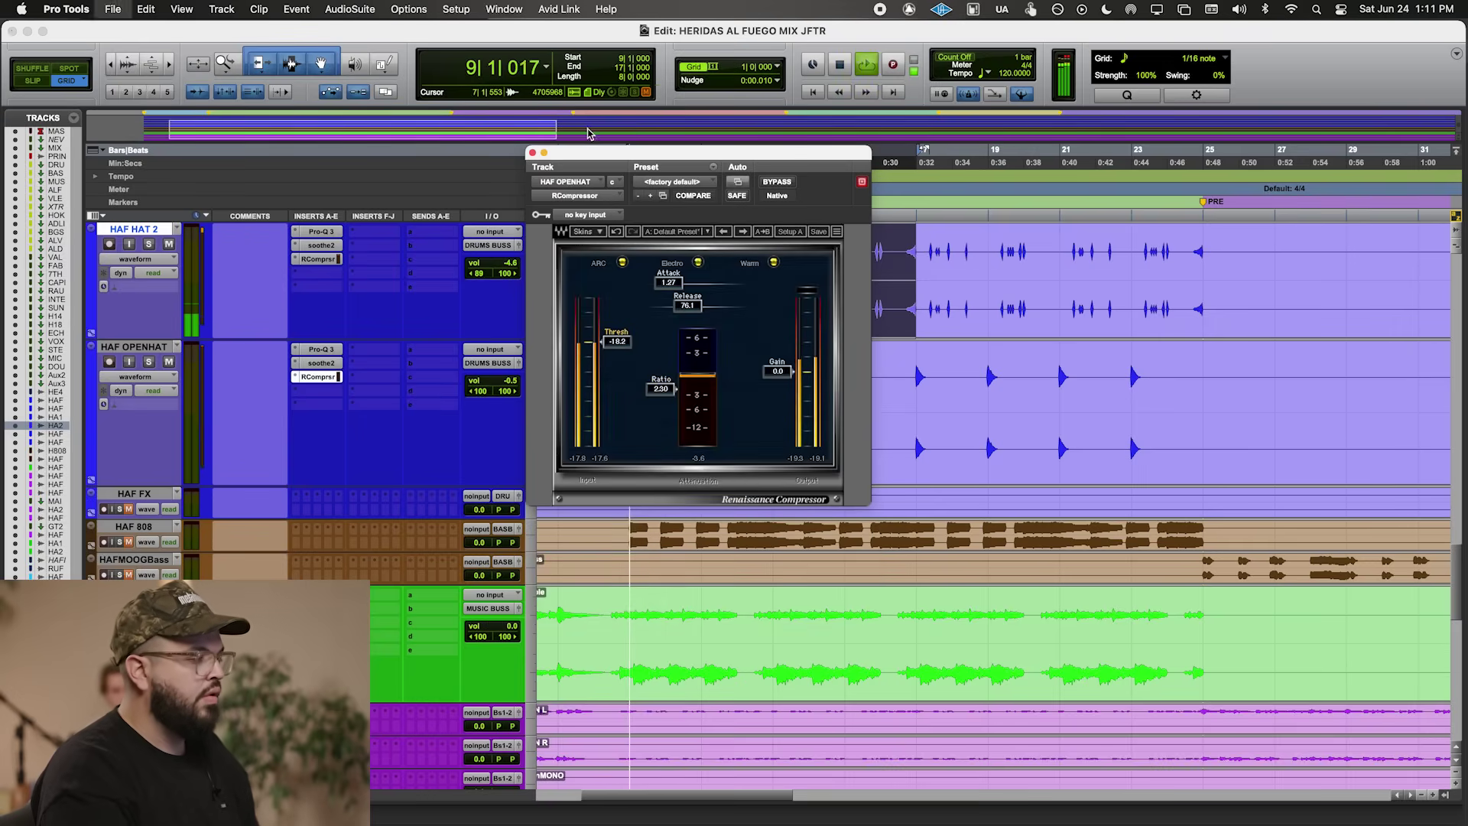
pyautogui.click(533, 153)
pyautogui.press('space')
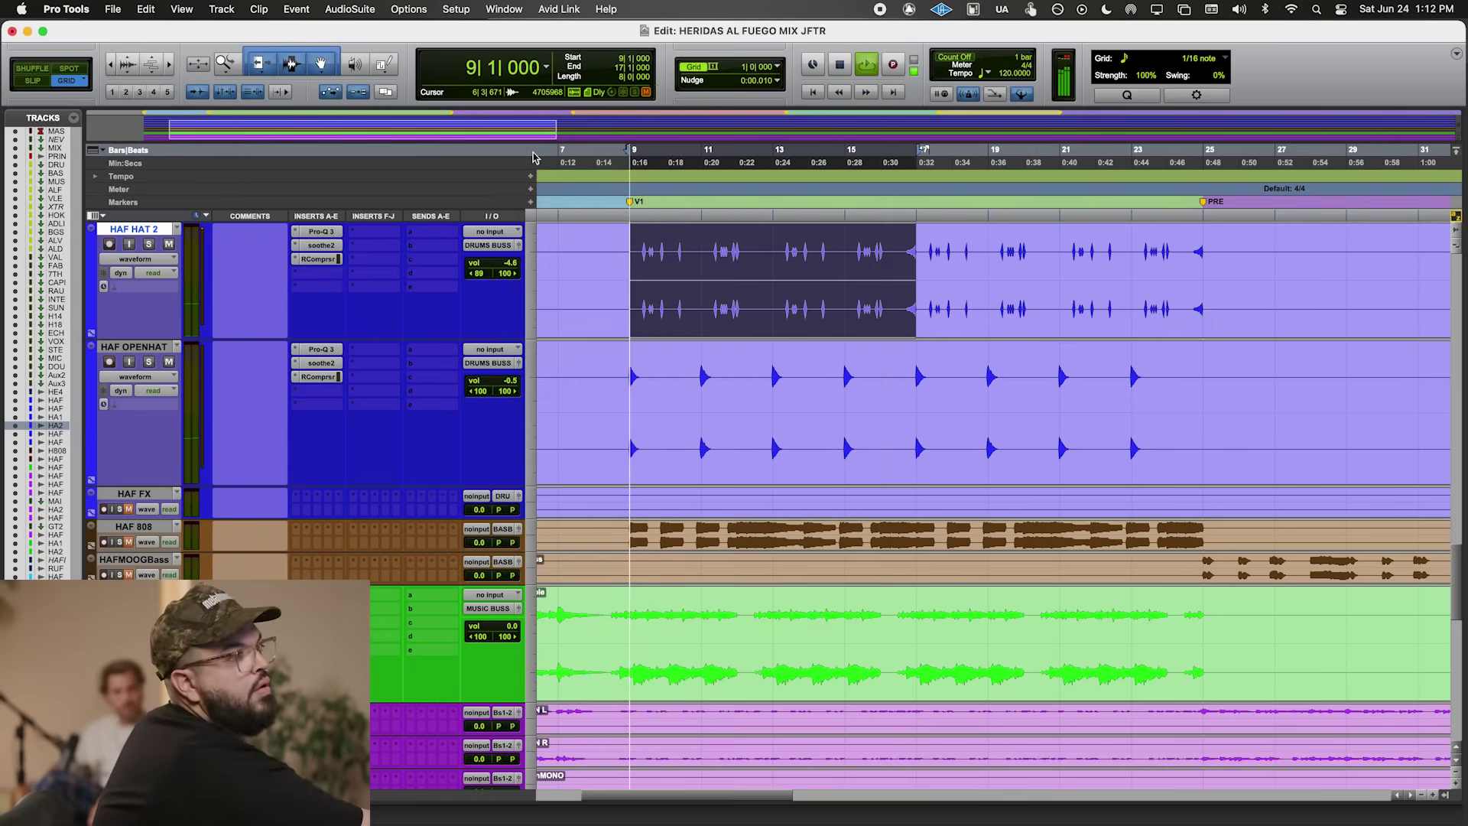
# - Compare the drums with the rough mix and set the HAF OPENHAT volume to -0.8 dB
pyautogui.press('space')
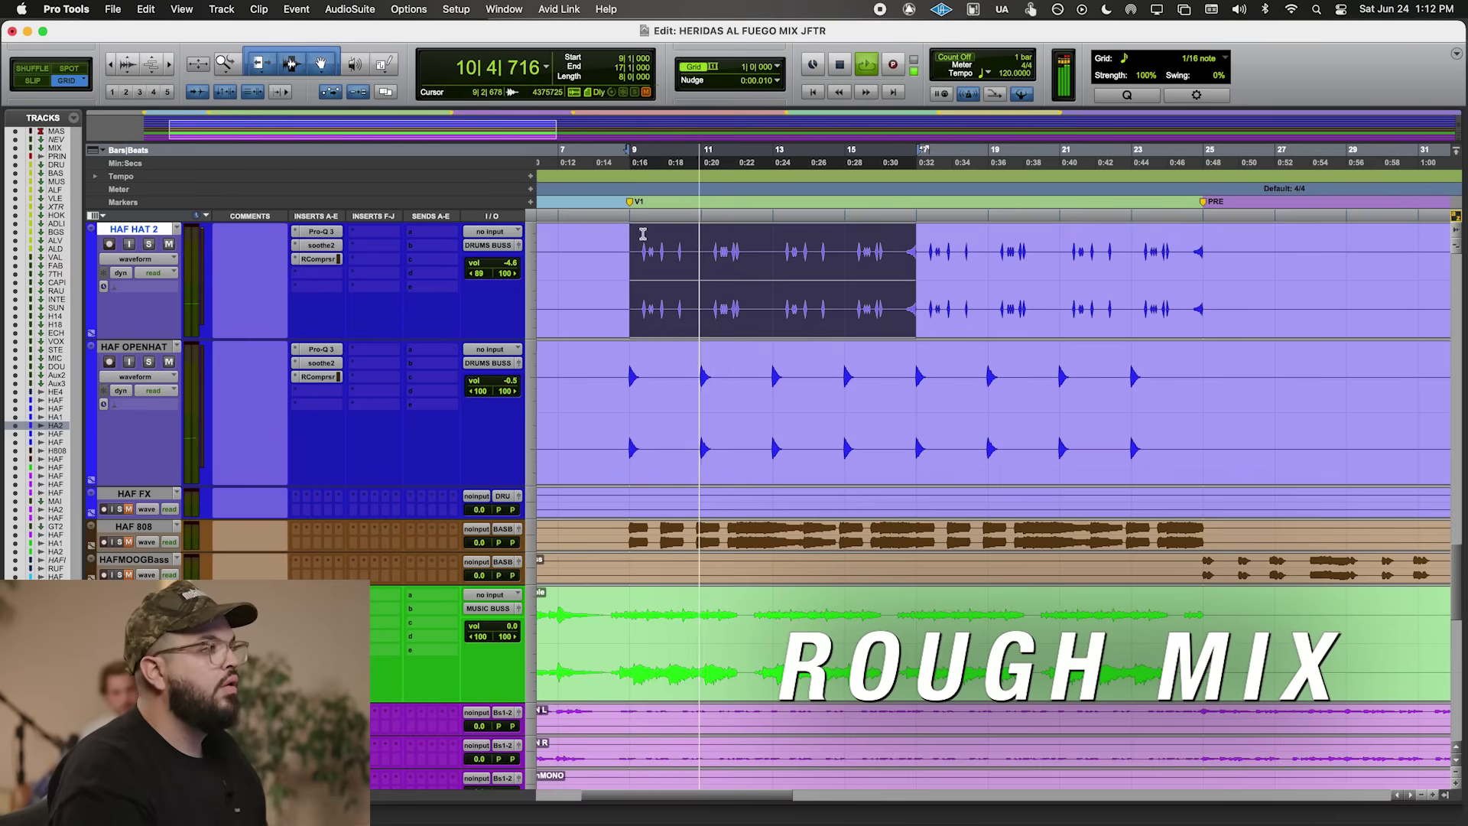
pyautogui.press('space')
pyautogui.press('space')
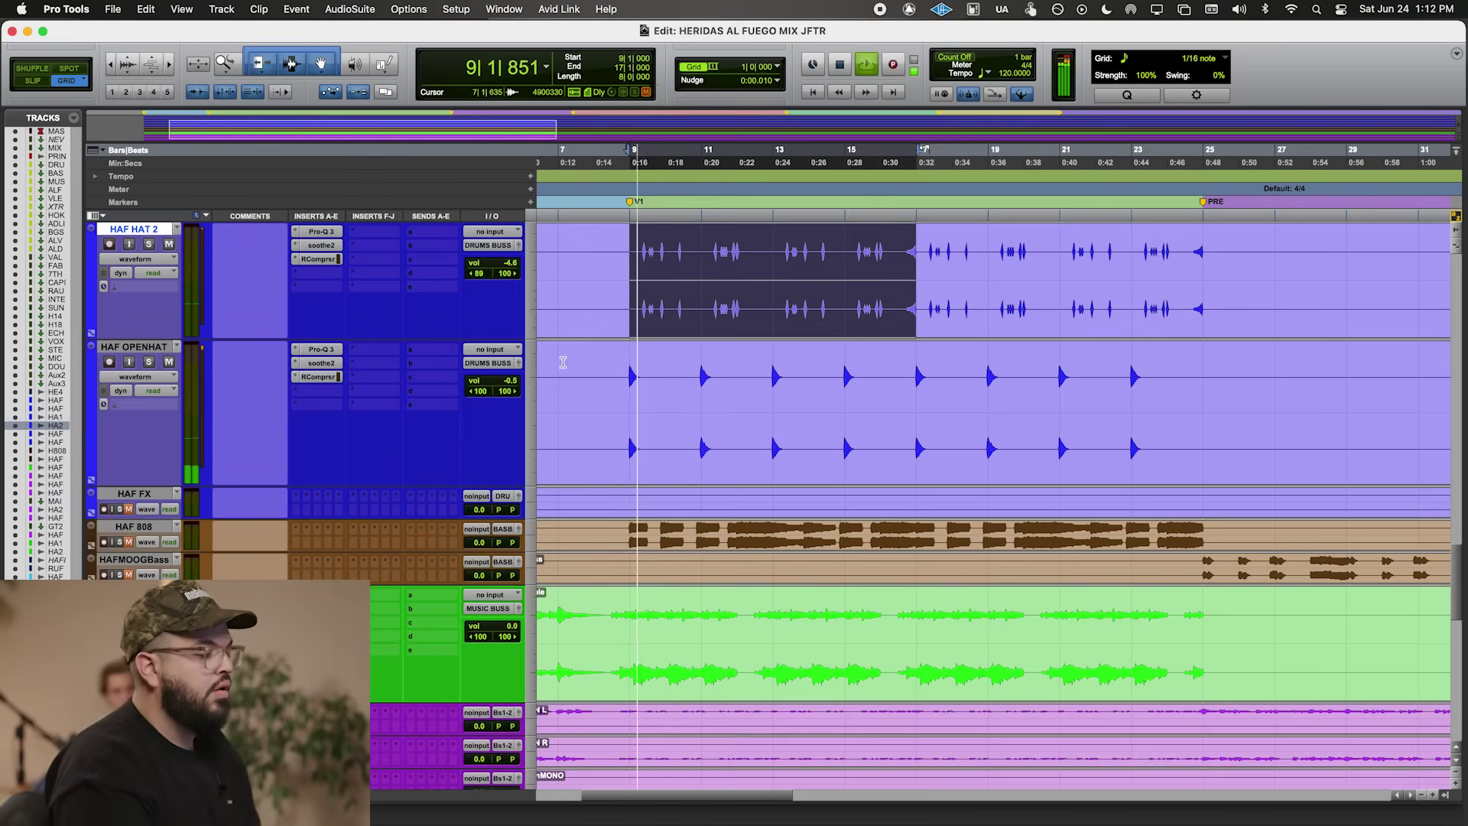
pyautogui.moveTo(494, 386); pyautogui.dragTo(495, 388)
# - Select bars 9 to 17 on the BGS track as the playback range
pyautogui.scroll(-5, 586, 380)
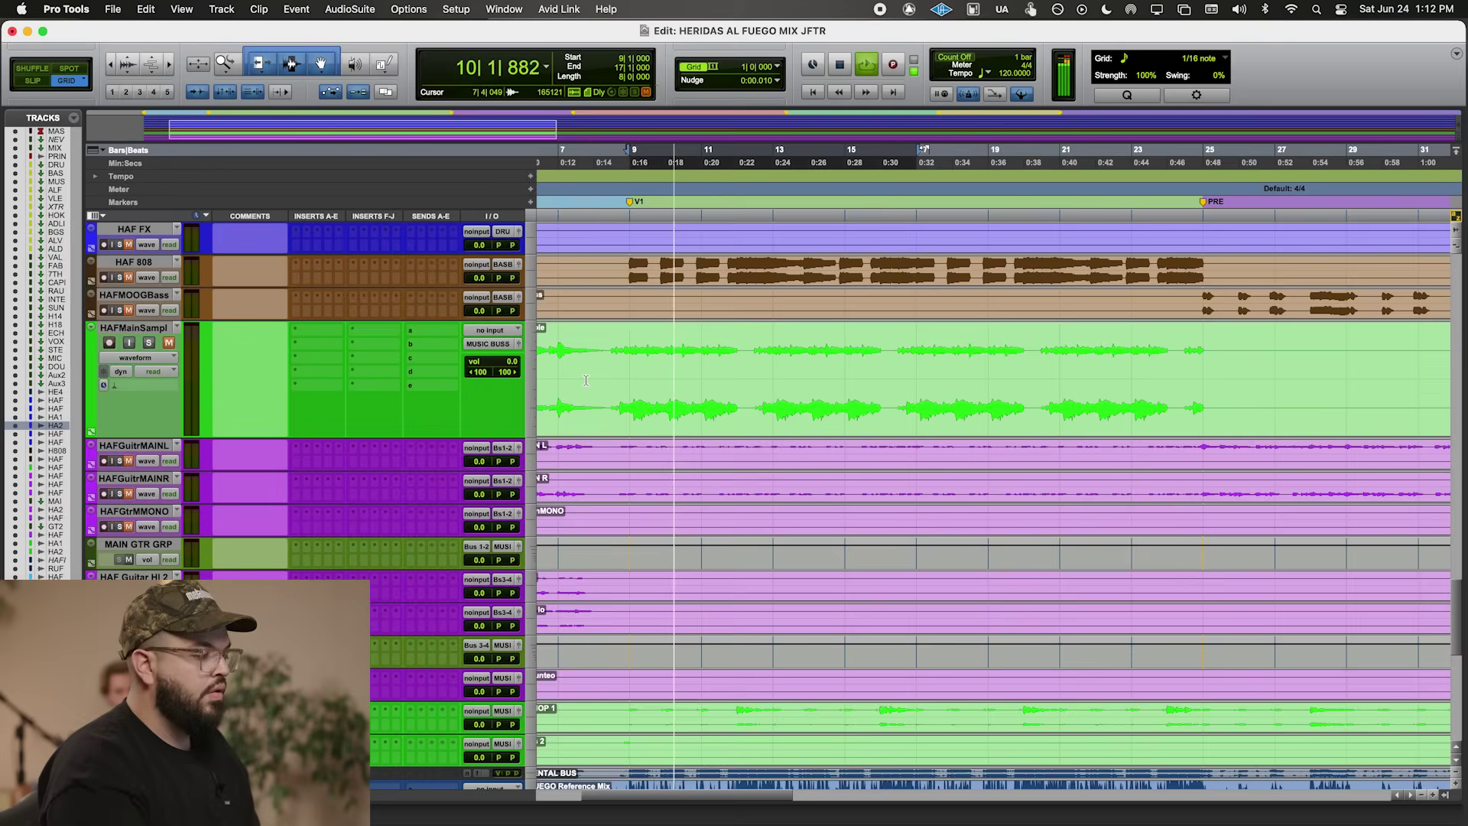
pyautogui.scroll(10, 899, 353)
pyautogui.press('super+bracketleft')
pyautogui.press('super+bracketleft')
pyautogui.press('space')
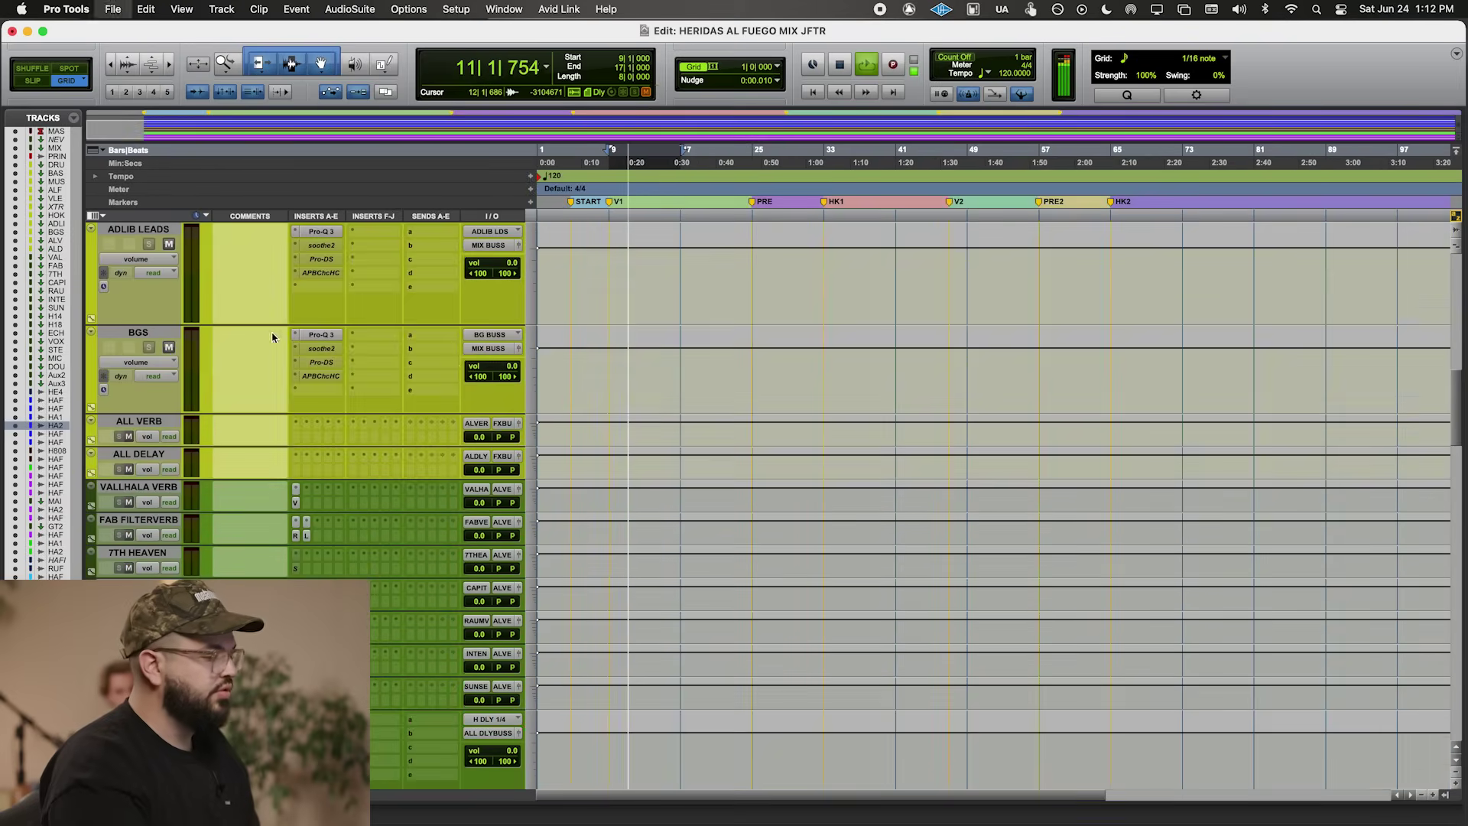
pyautogui.moveTo(612, 368); pyautogui.dragTo(686, 373)
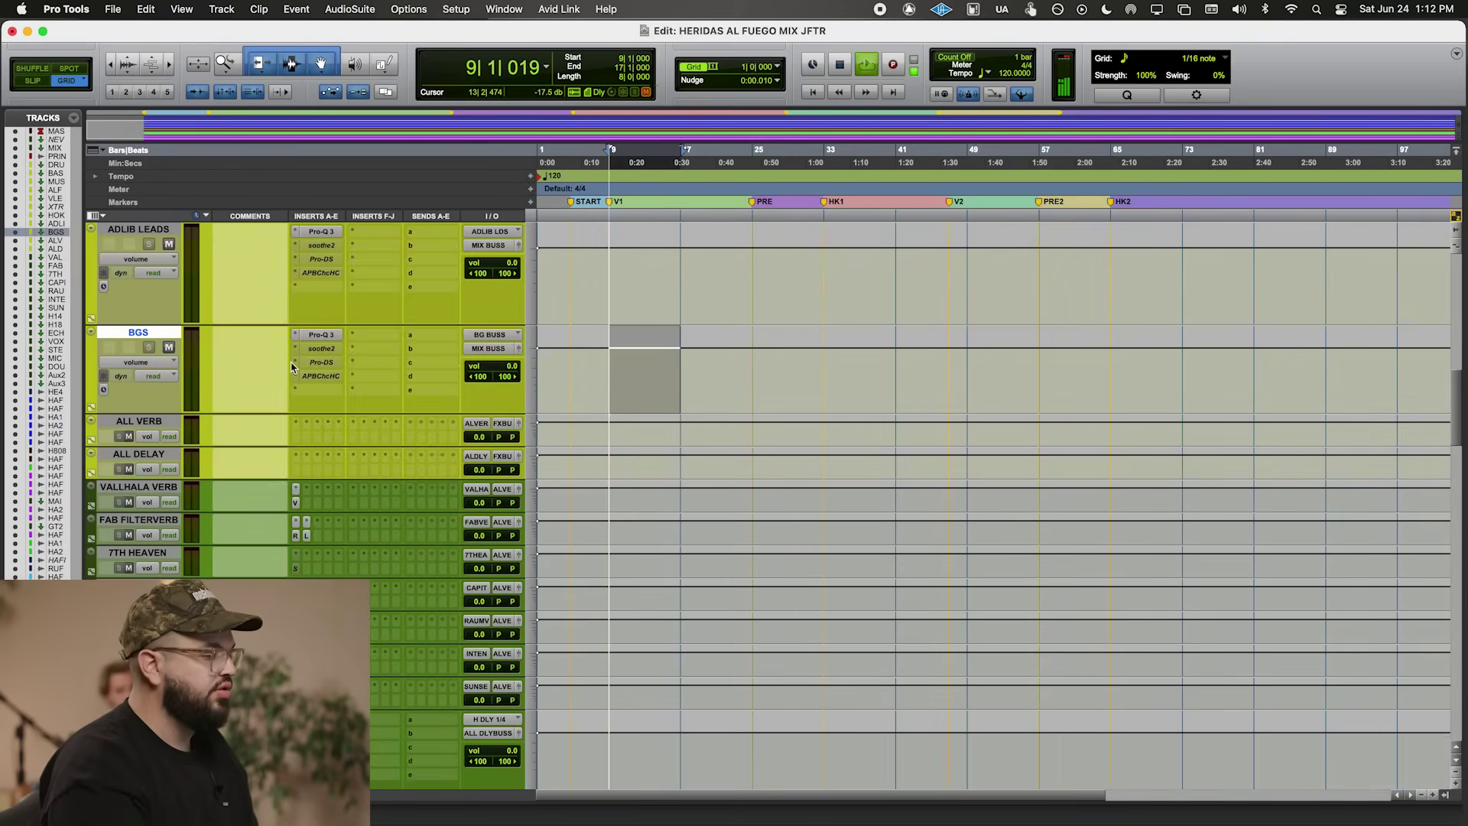
pyautogui.scroll(10, 344, 443)
pyautogui.press('space')
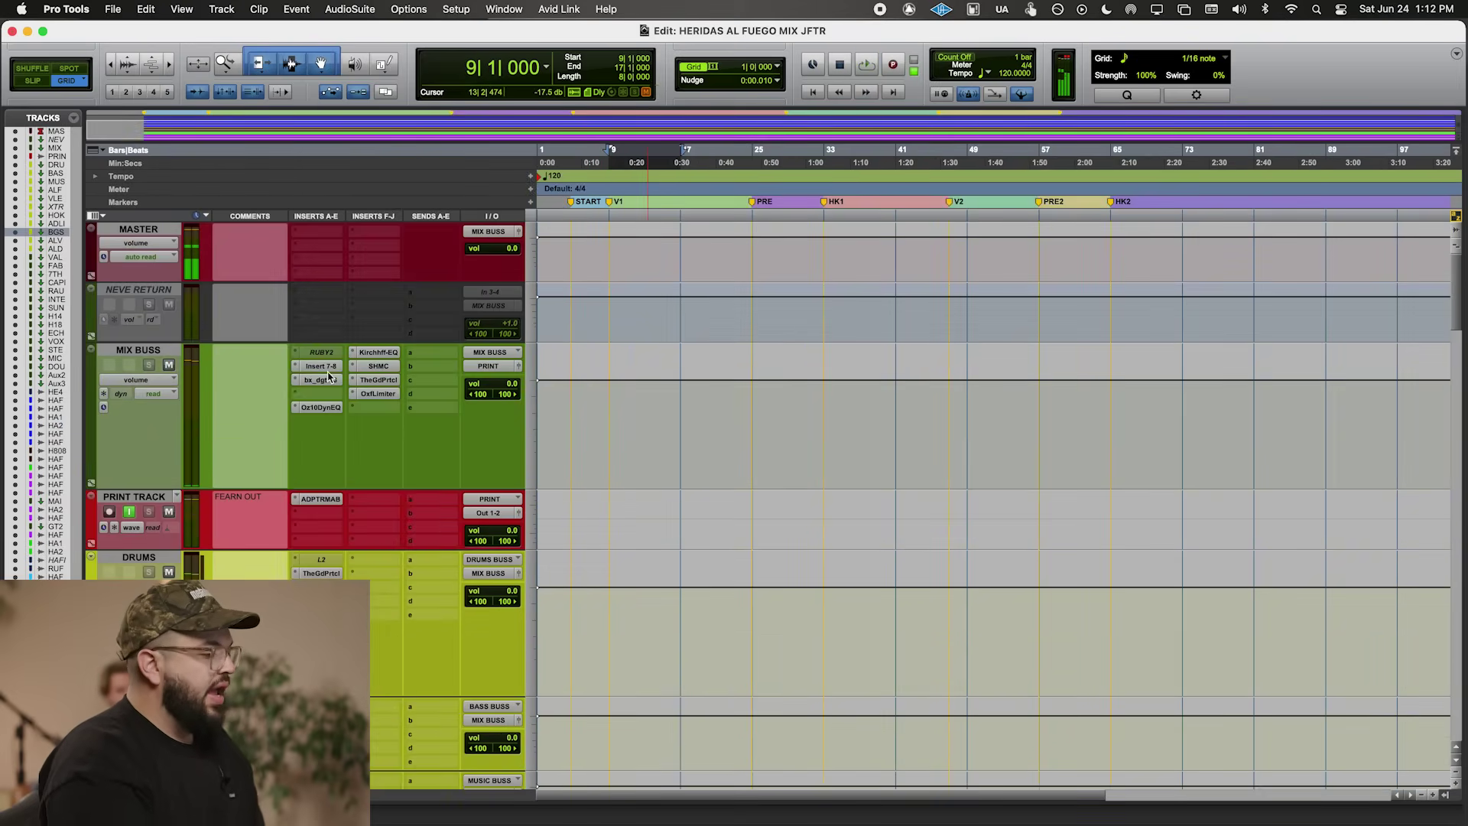
# - Set The God Particle's amount on the DRUMS bus to 38% during playback
pyautogui.scroll(-1, 335, 548)
pyautogui.click(322, 514)
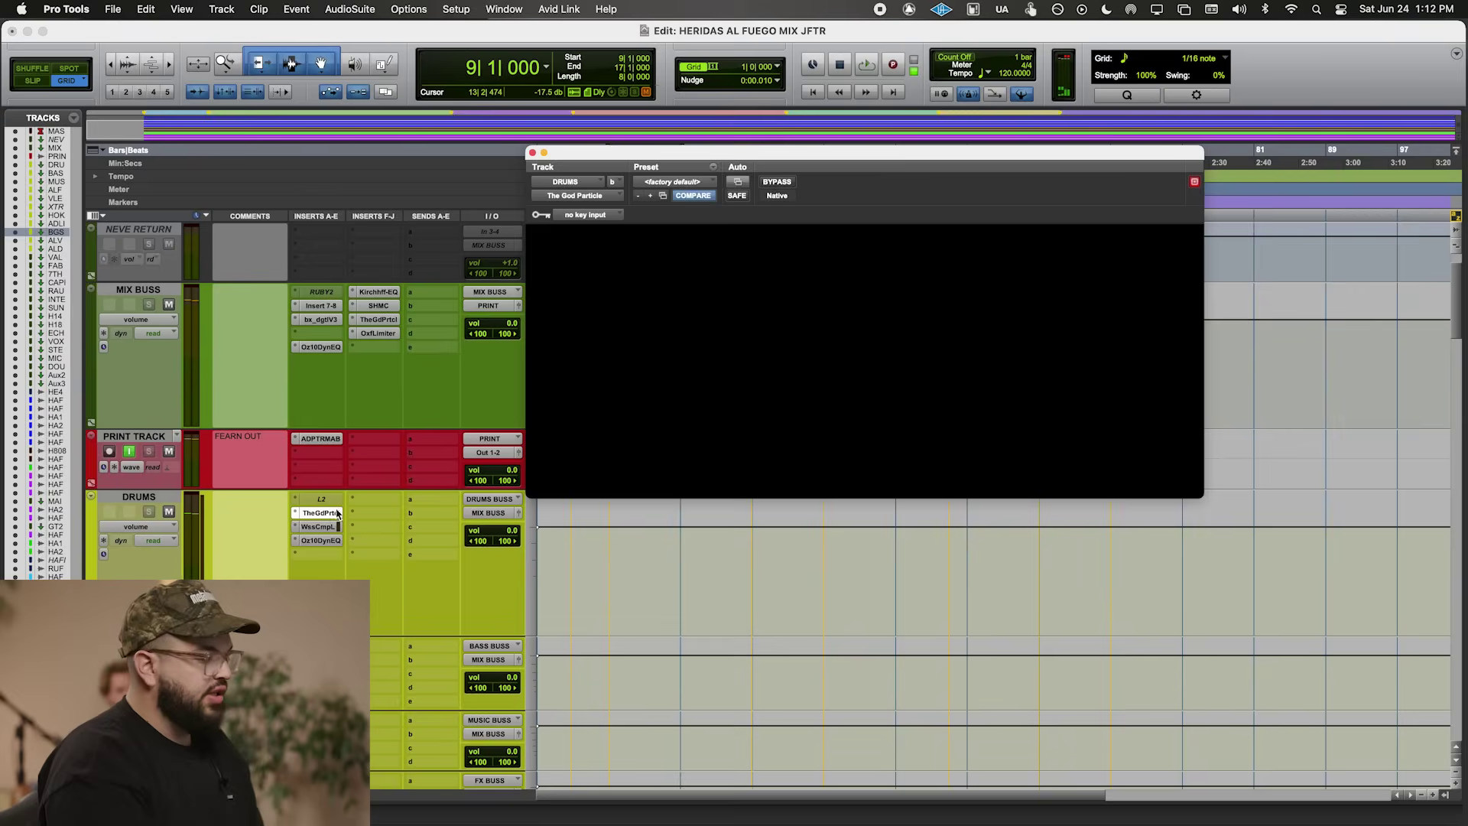
pyautogui.press('space')
pyautogui.moveTo(758, 337)
pyautogui.mouseDown()
pyautogui.moveTo(761, 317)
pyautogui.moveTo(759, 345)
pyautogui.mouseUp()
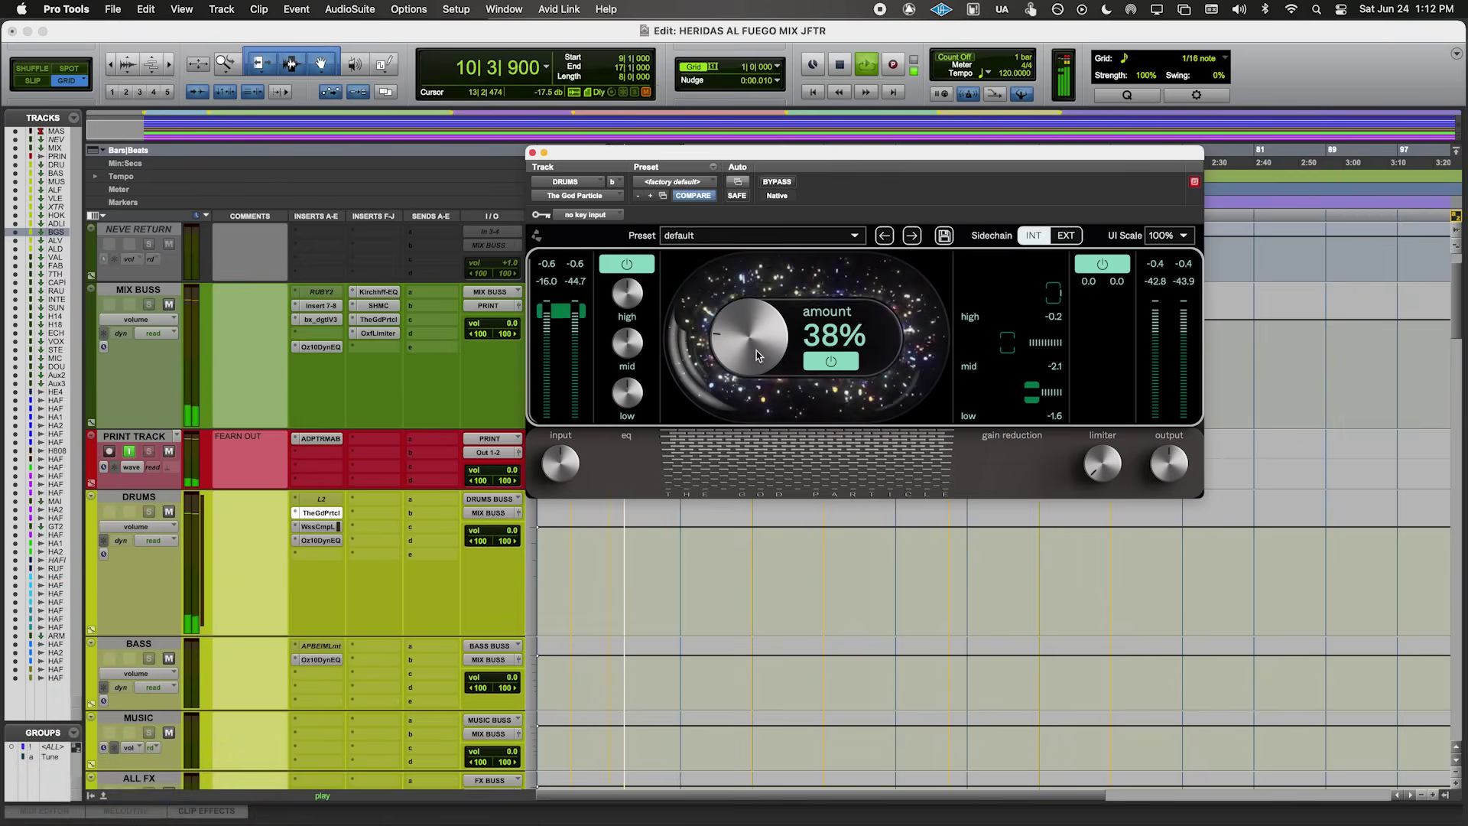
# - Set the DRUMS bus Weiss Compressor/Limiter's threshold to -5.0 dB and its limiter gain to 2.4 dB
pyautogui.click(321, 526)
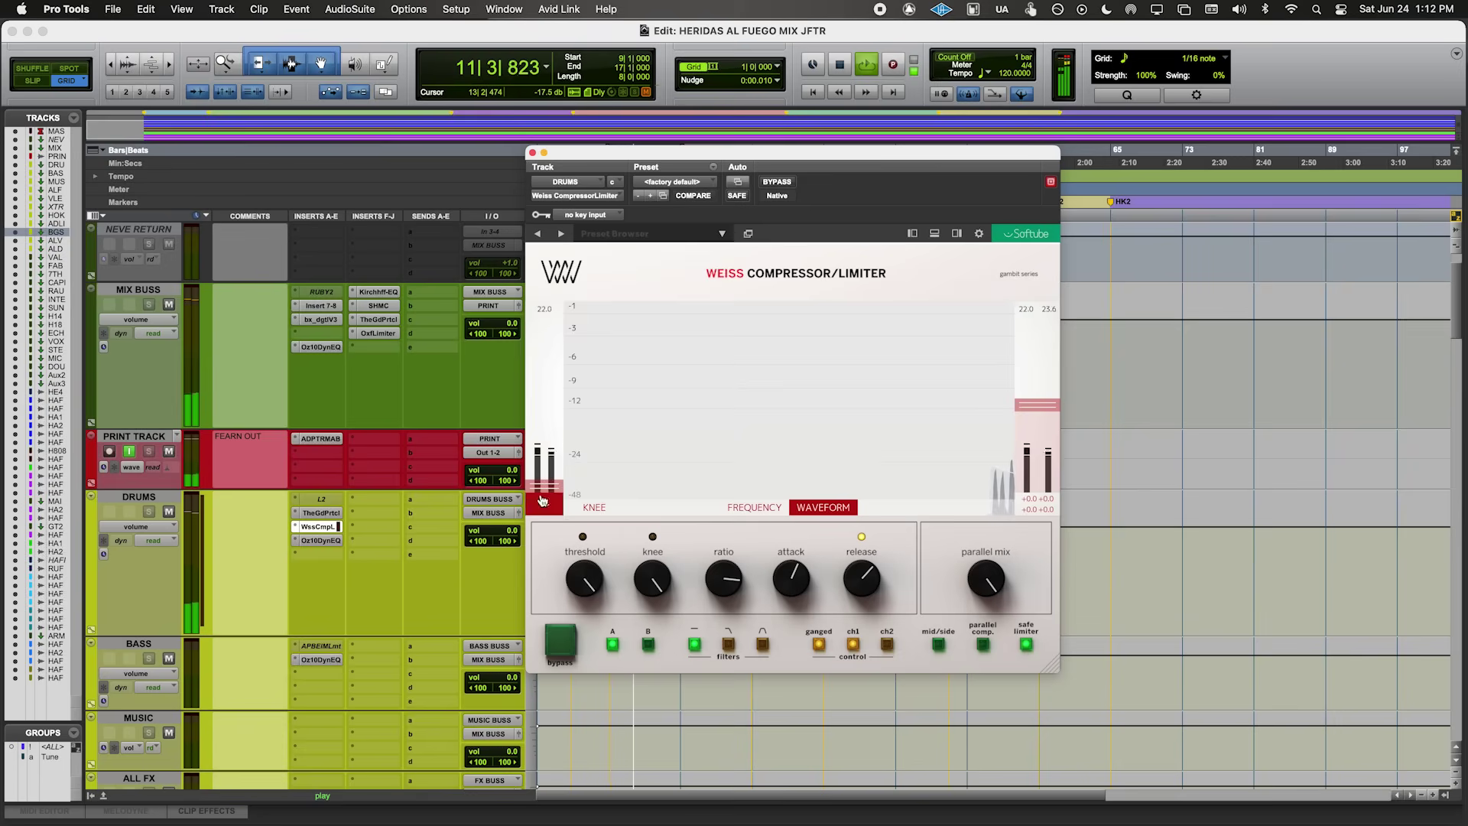
pyautogui.moveTo(570, 591); pyautogui.dragTo(579, 587)
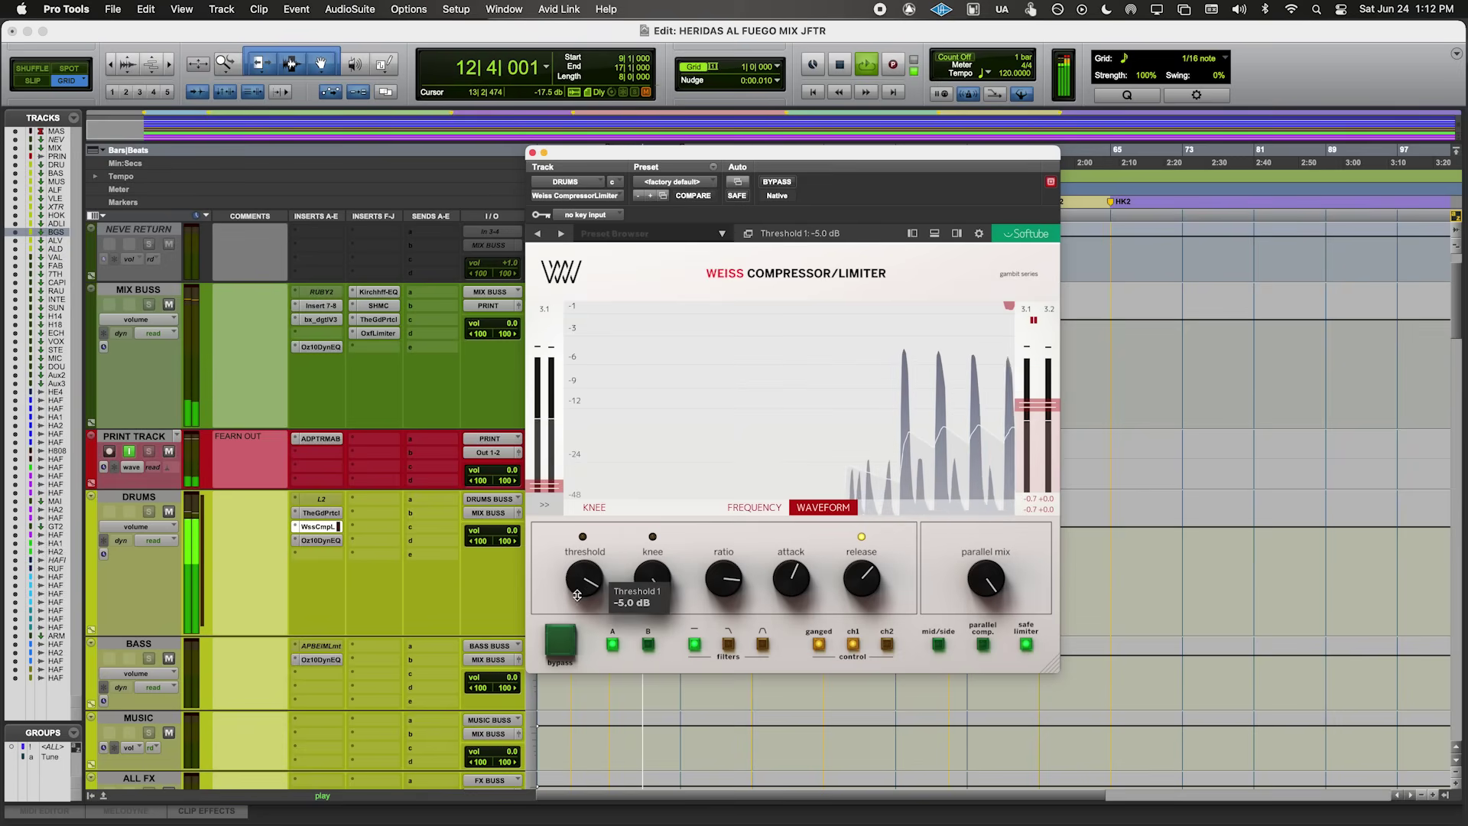
pyautogui.moveTo(548, 486); pyautogui.dragTo(549, 477)
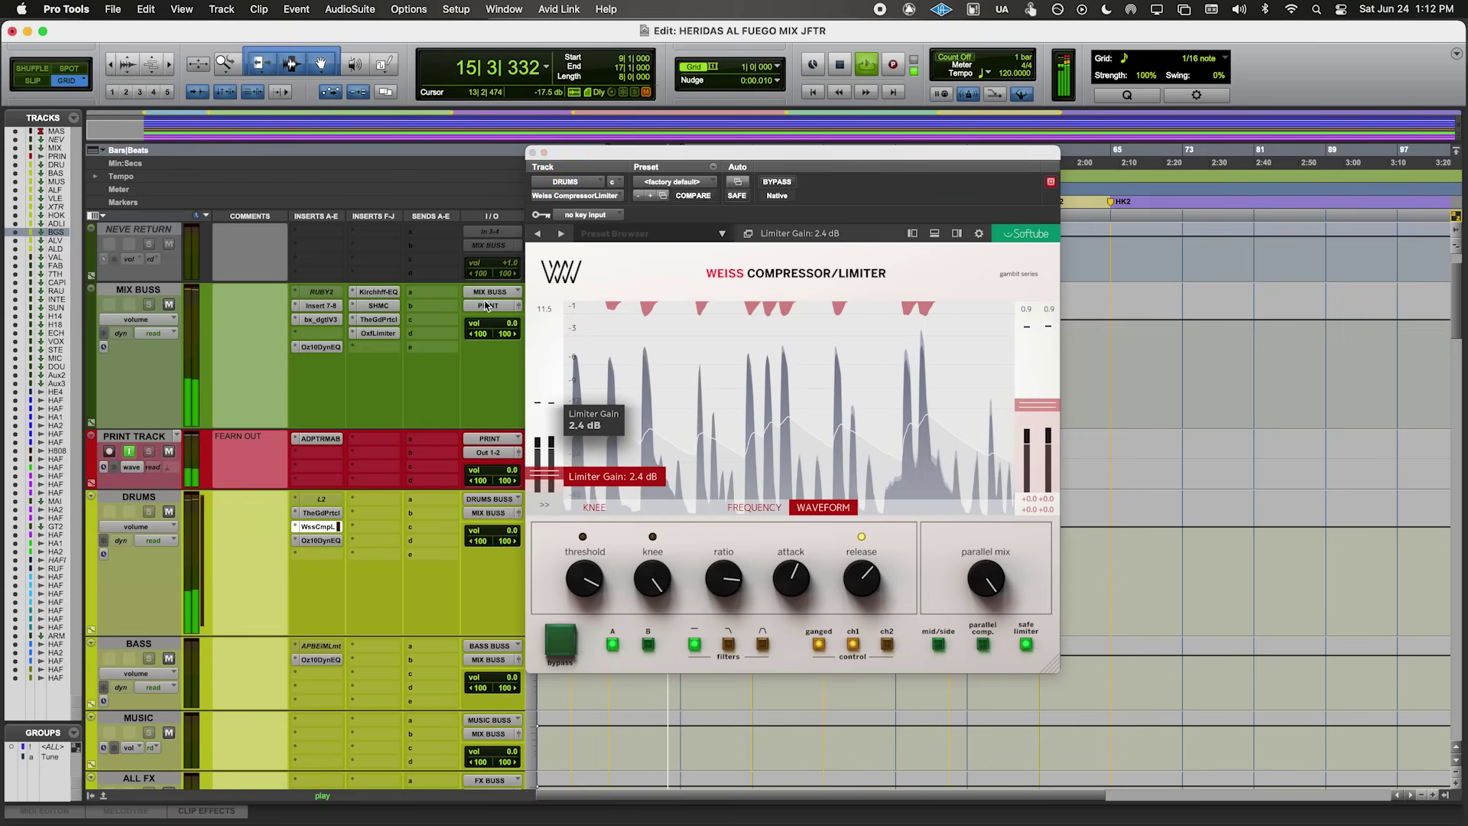
# - Check the PRINT TRACK's loudness in MetricAB beside the DRUMS Weiss Compressor/Limiter while trying a threshold of -7.0 dB
pyautogui.click(320, 438)
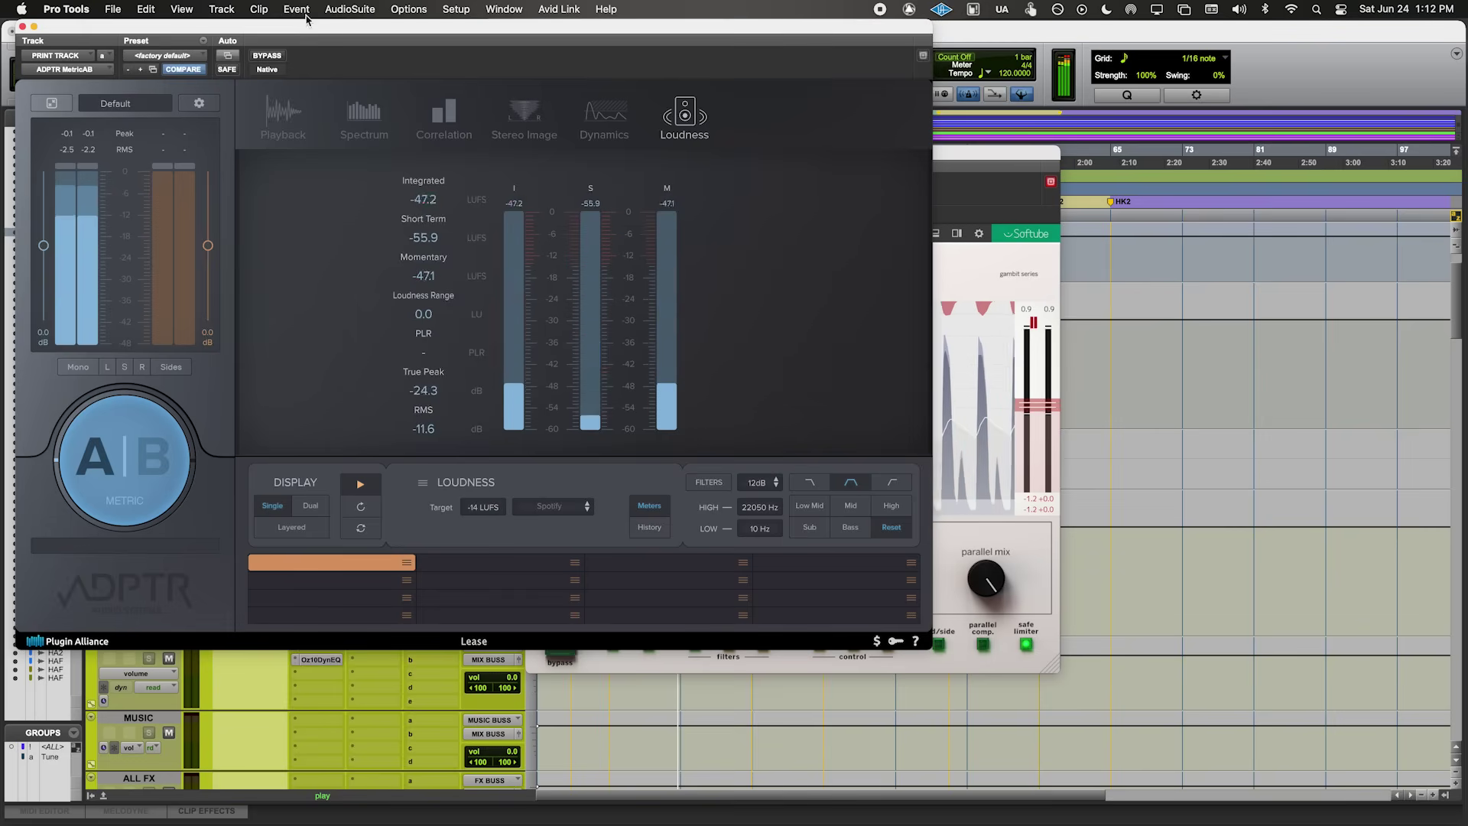
pyautogui.moveTo(306, 28); pyautogui.dragTo(1122, 127)
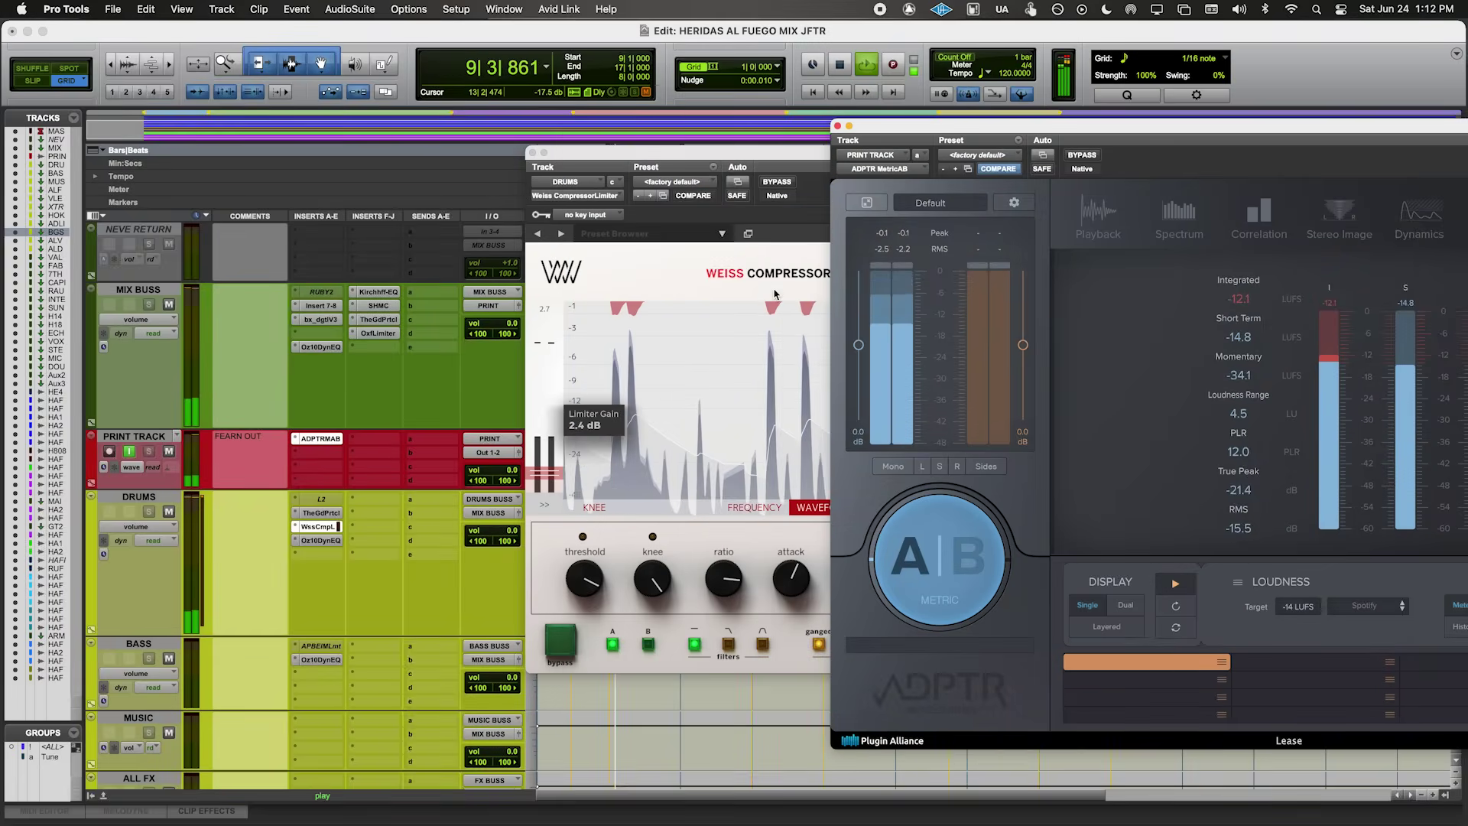
pyautogui.click(775, 293)
pyautogui.moveTo(903, 152); pyautogui.dragTo(745, 131)
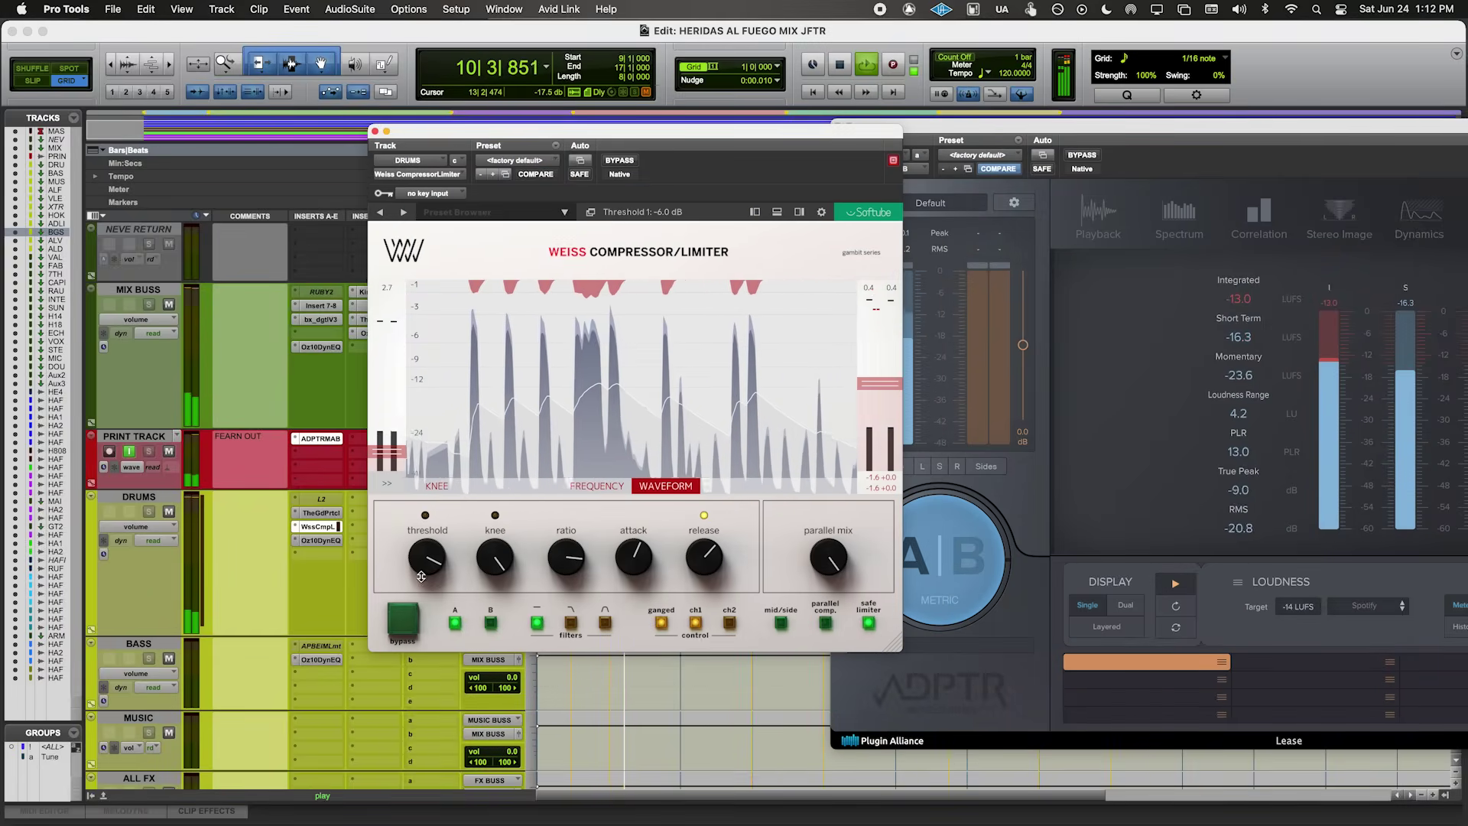
pyautogui.moveTo(425, 569)
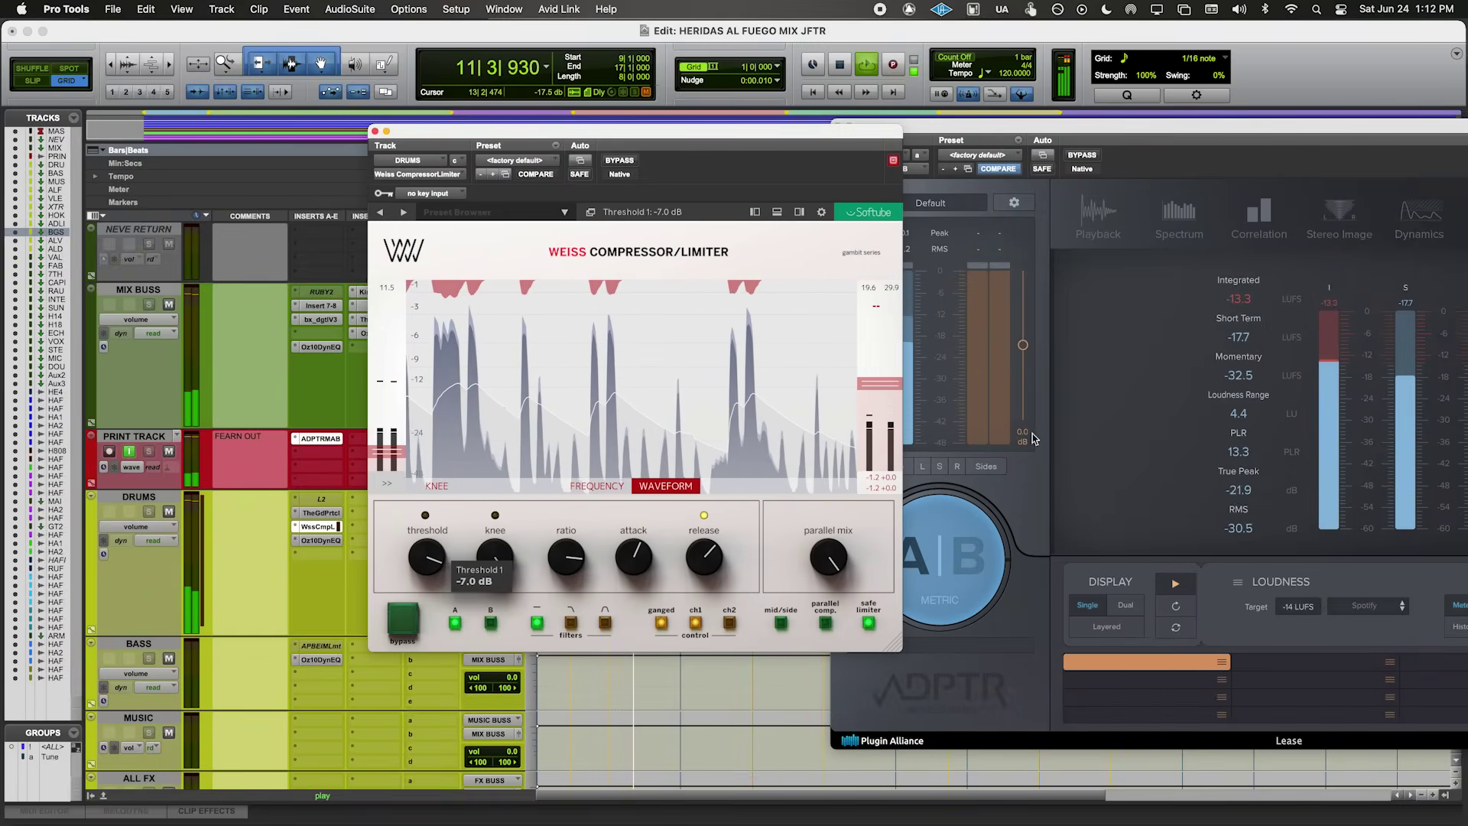
pyautogui.click(1211, 329)
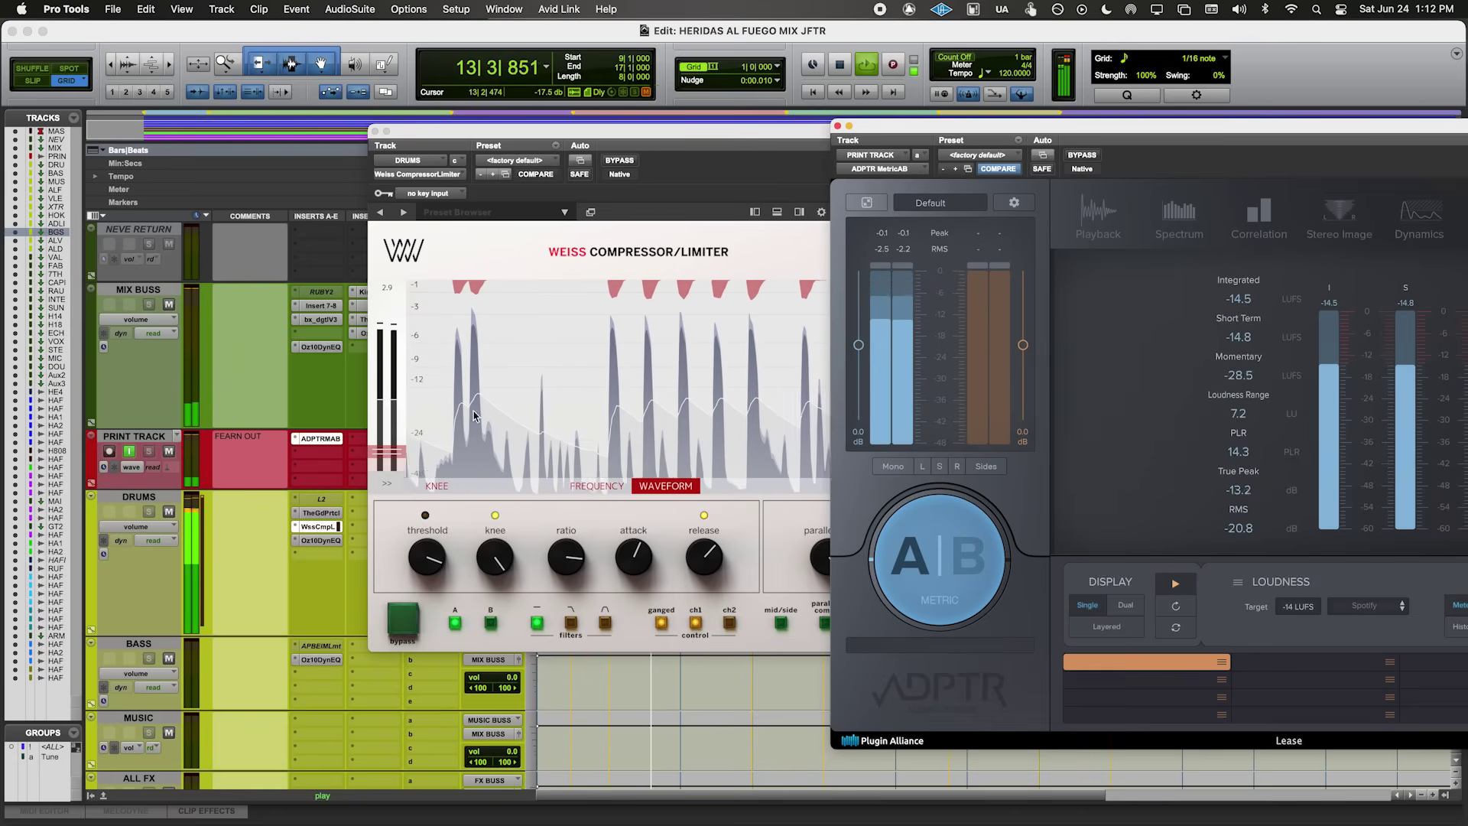
# - Set the DRUMS Weiss threshold to -6.0 dB and limiter gain to 4.0 dB, check the loudness meter, and close both plug-ins
pyautogui.click(420, 544)
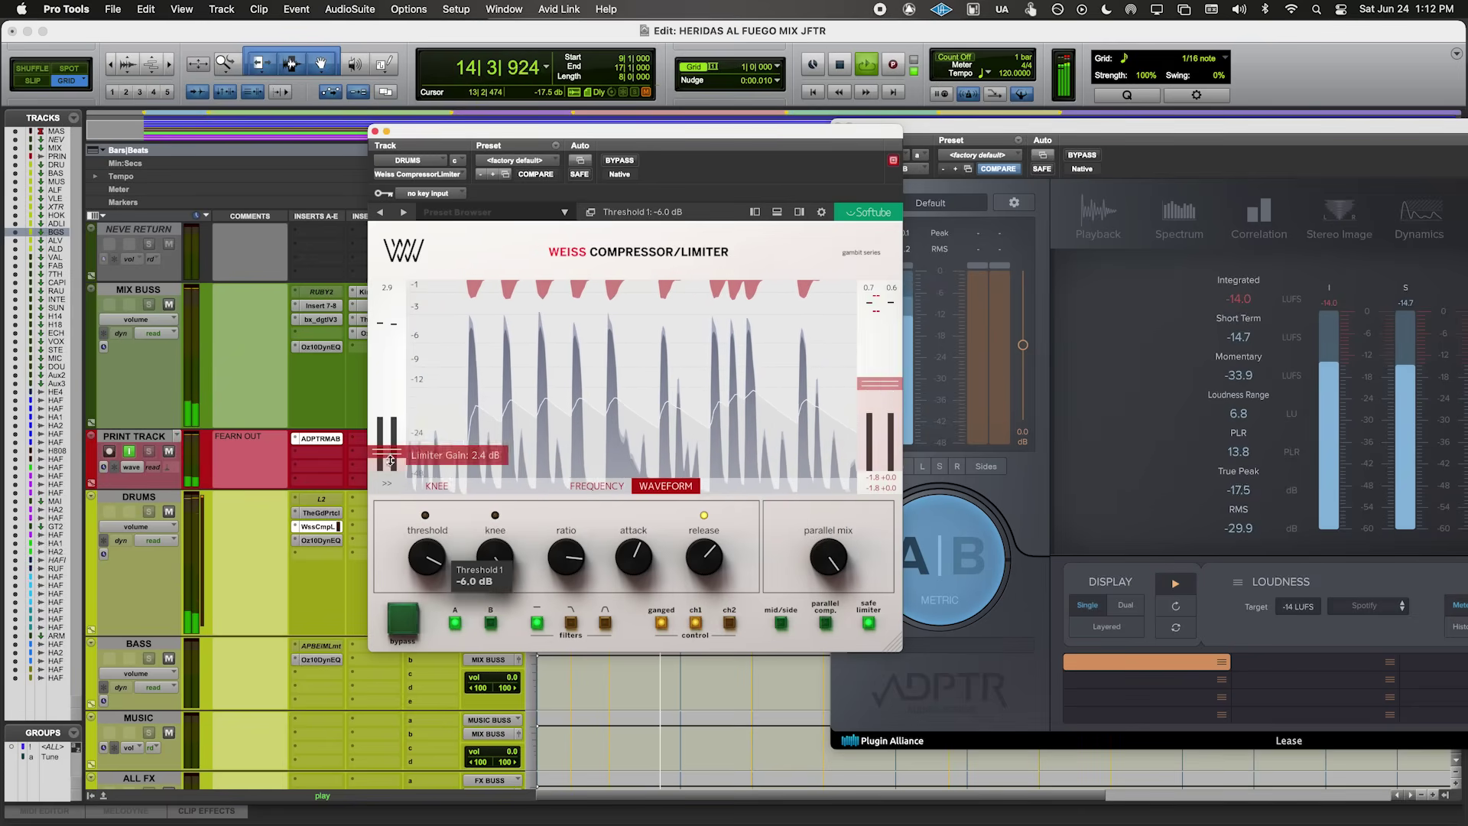
pyautogui.moveTo(391, 460); pyautogui.dragTo(393, 444)
pyautogui.click(1083, 361)
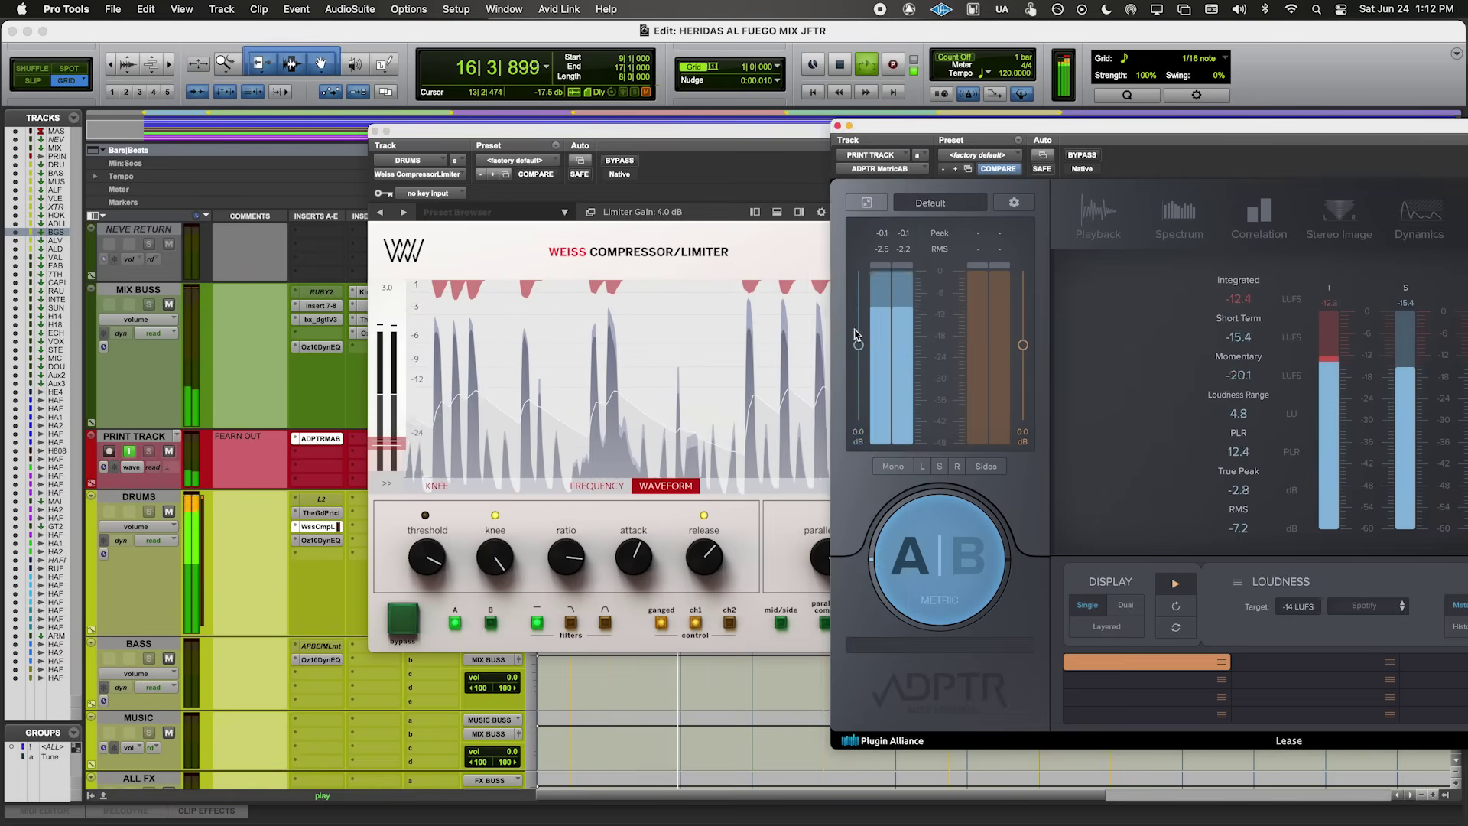
pyautogui.click(838, 125)
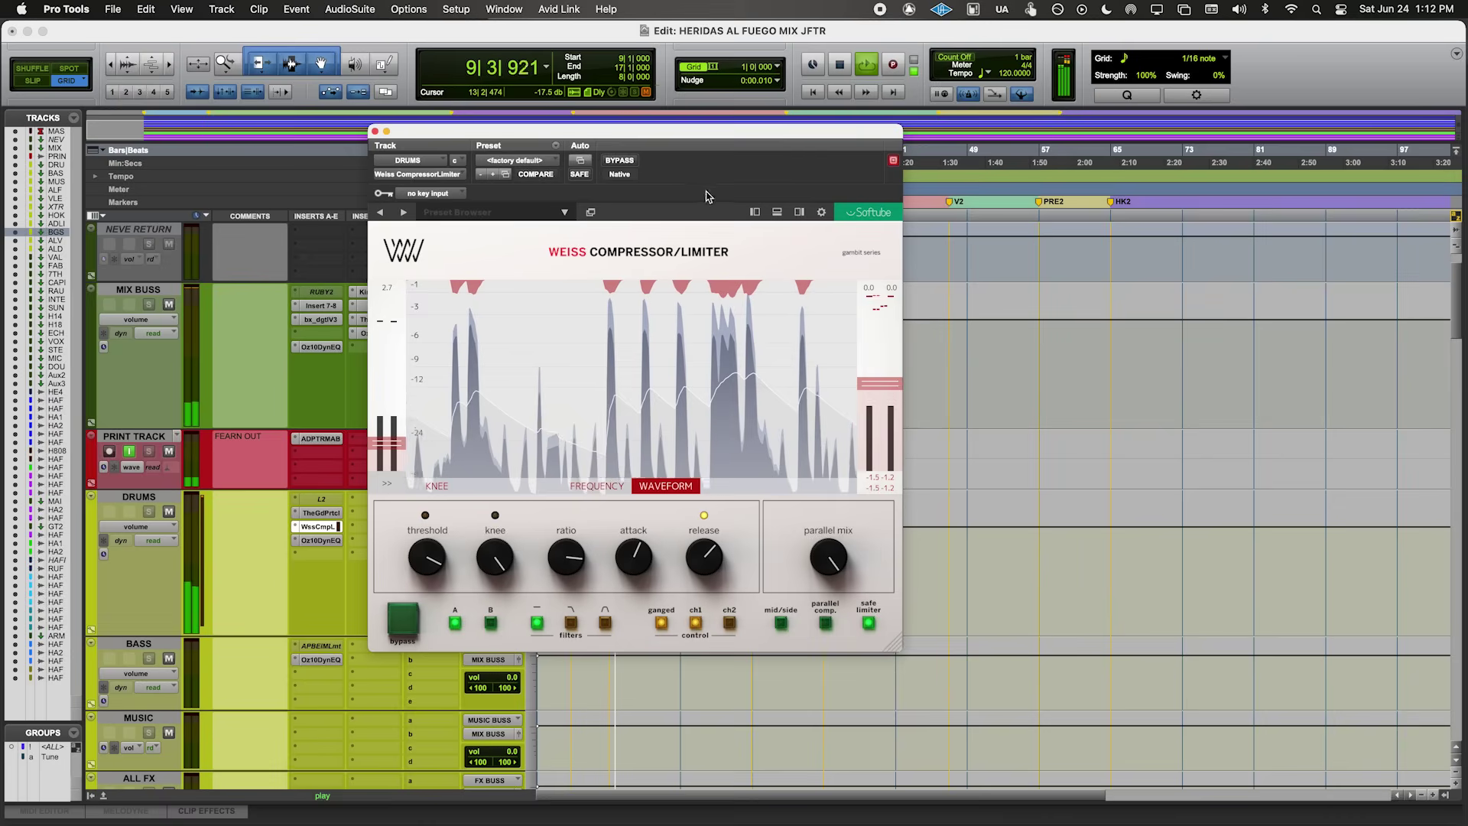
pyautogui.click(375, 131)
# - Set the RUFF reference track's volume to +0.4 dB and play it against the mix
pyautogui.scroll(-15, 719, 497)
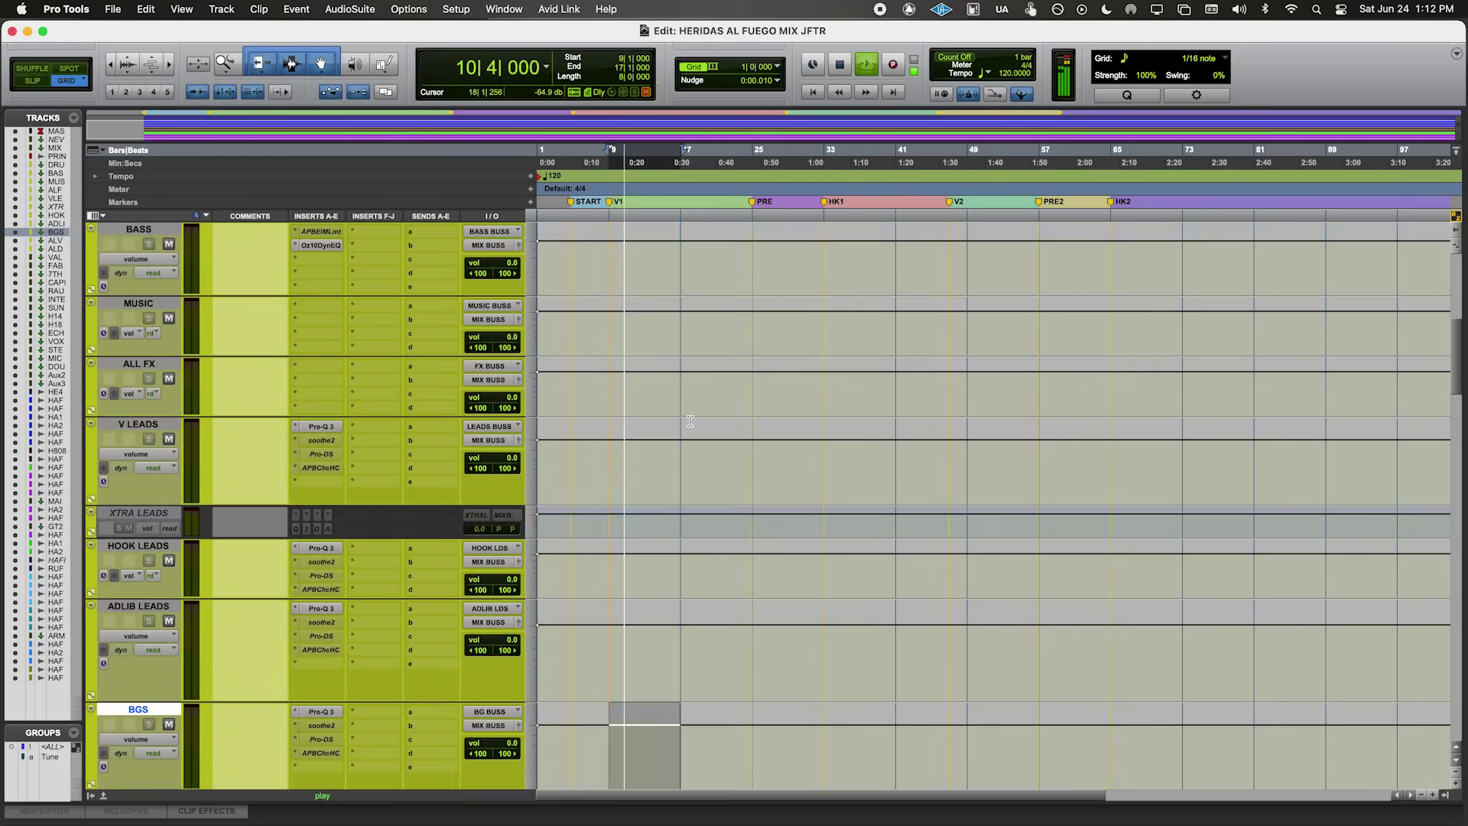
pyautogui.scroll(-10, 719, 497)
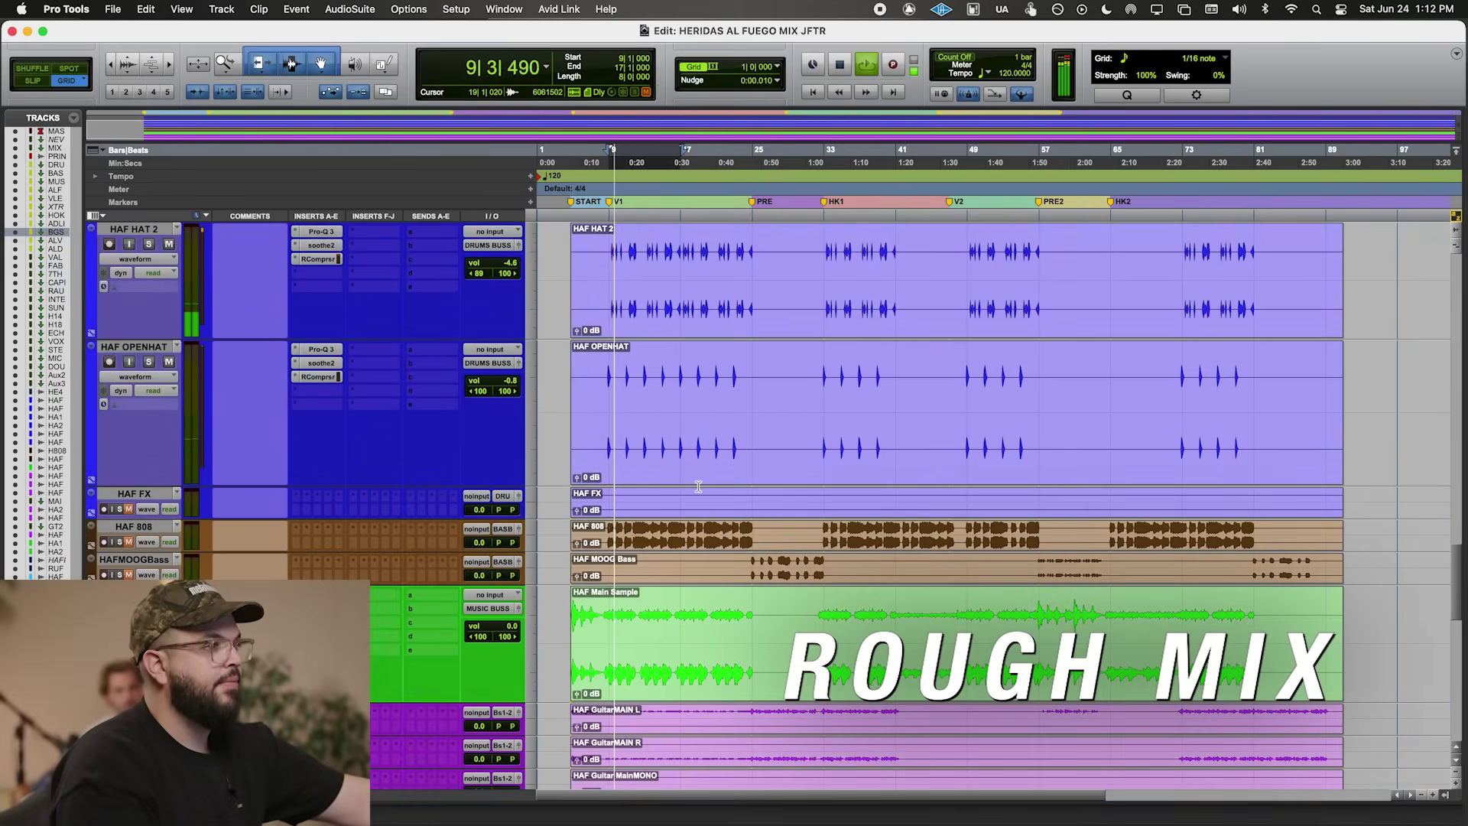
pyautogui.scroll(-10, 698, 486)
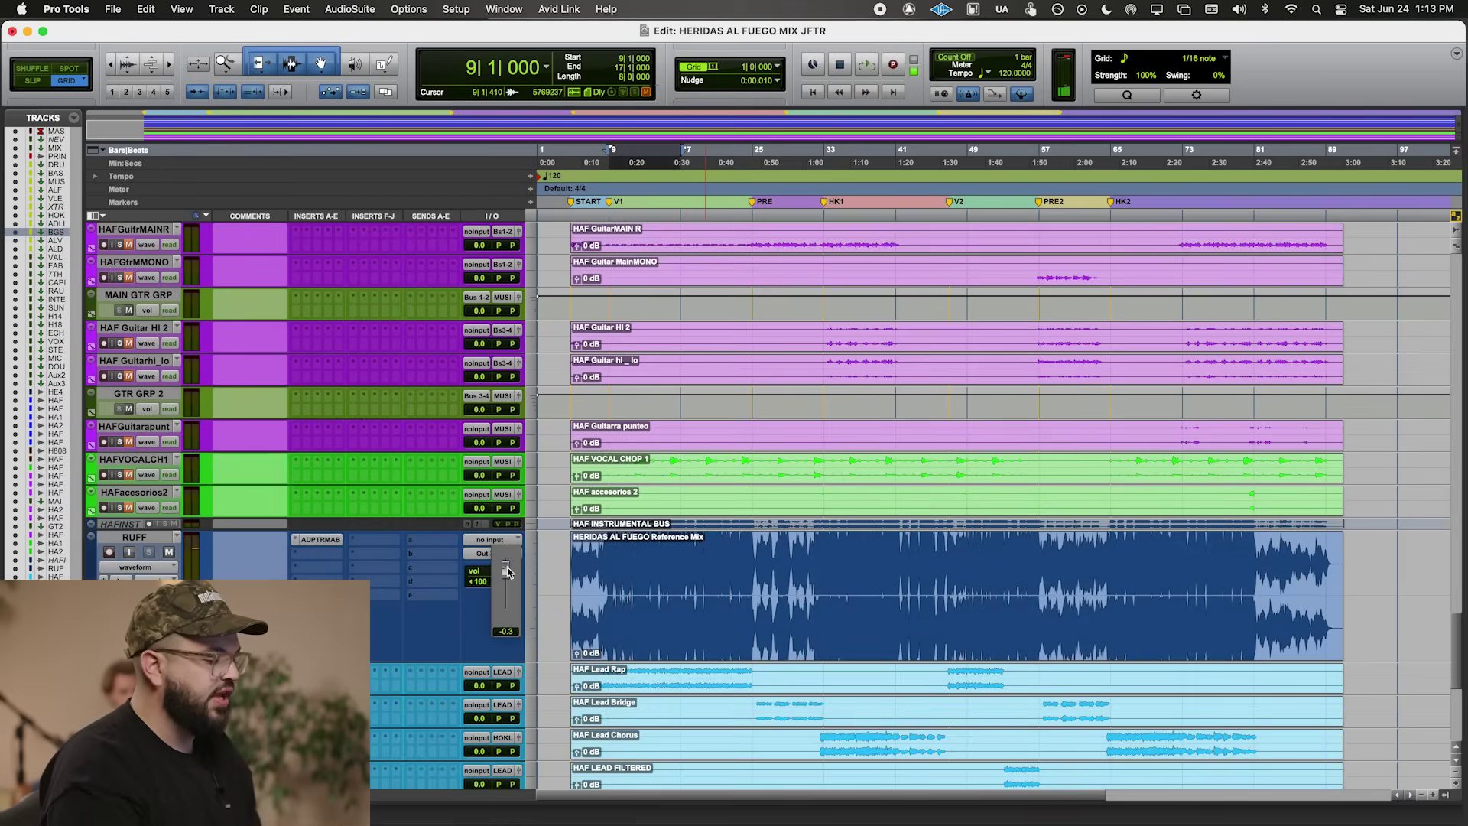
pyautogui.press('space')
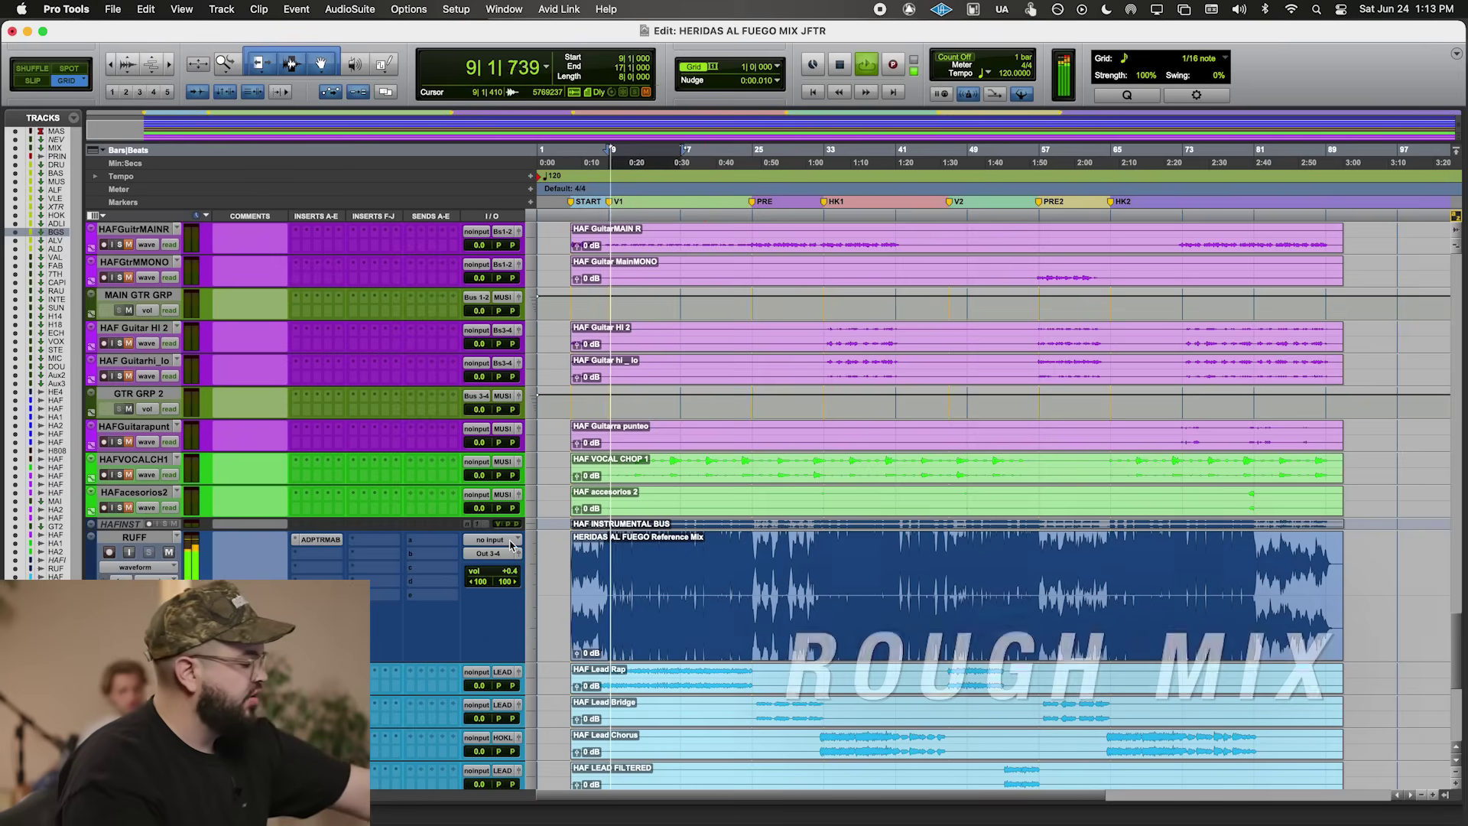
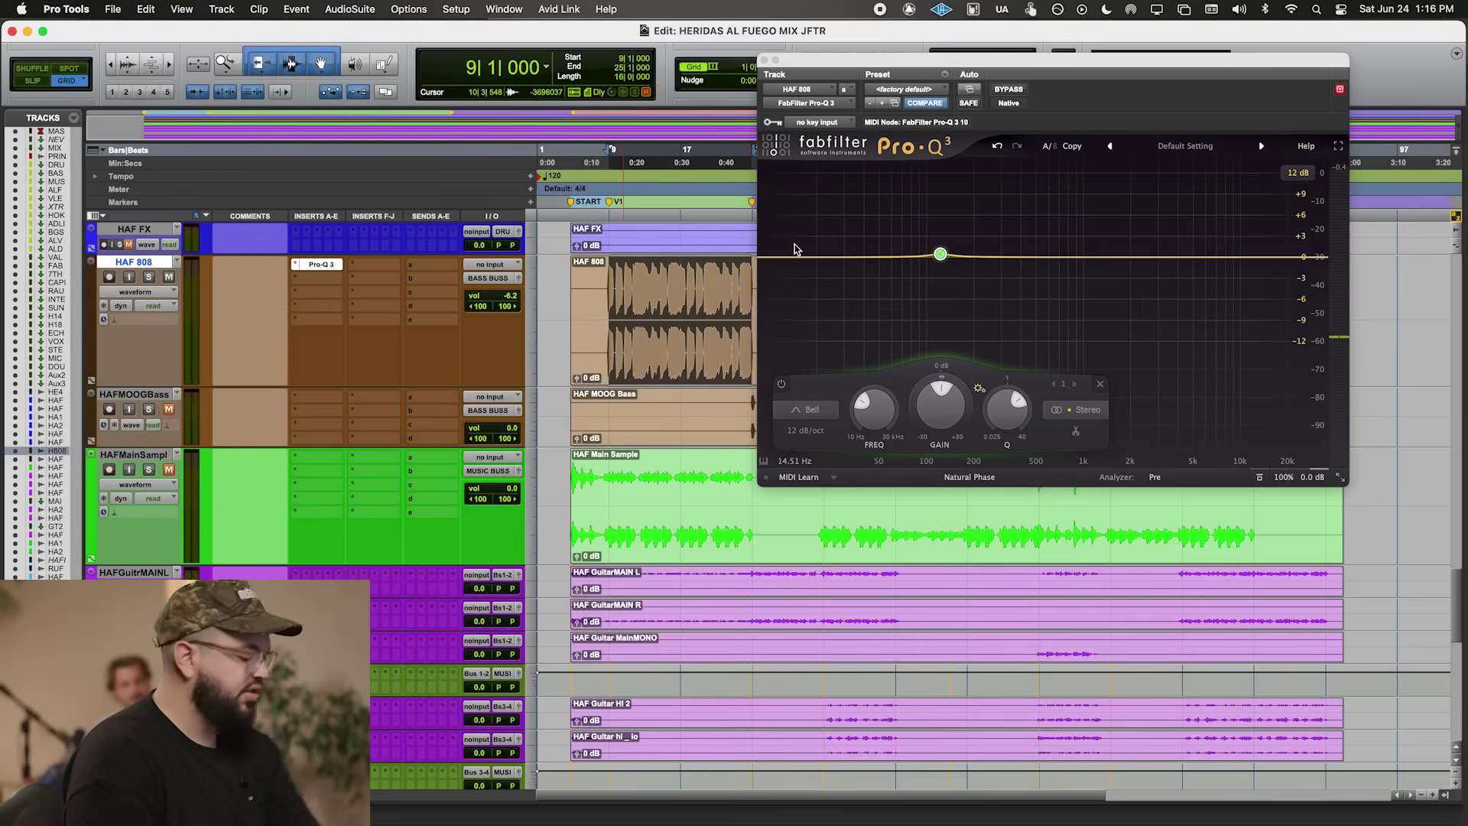
# - Add a low-shelf cut of 0.70 dB near 26.5 Hz with Q 0.300 to HAF 808's Pro-Q 3
pyautogui.press('space')
pyautogui.press('space')
pyautogui.click(835, 260)
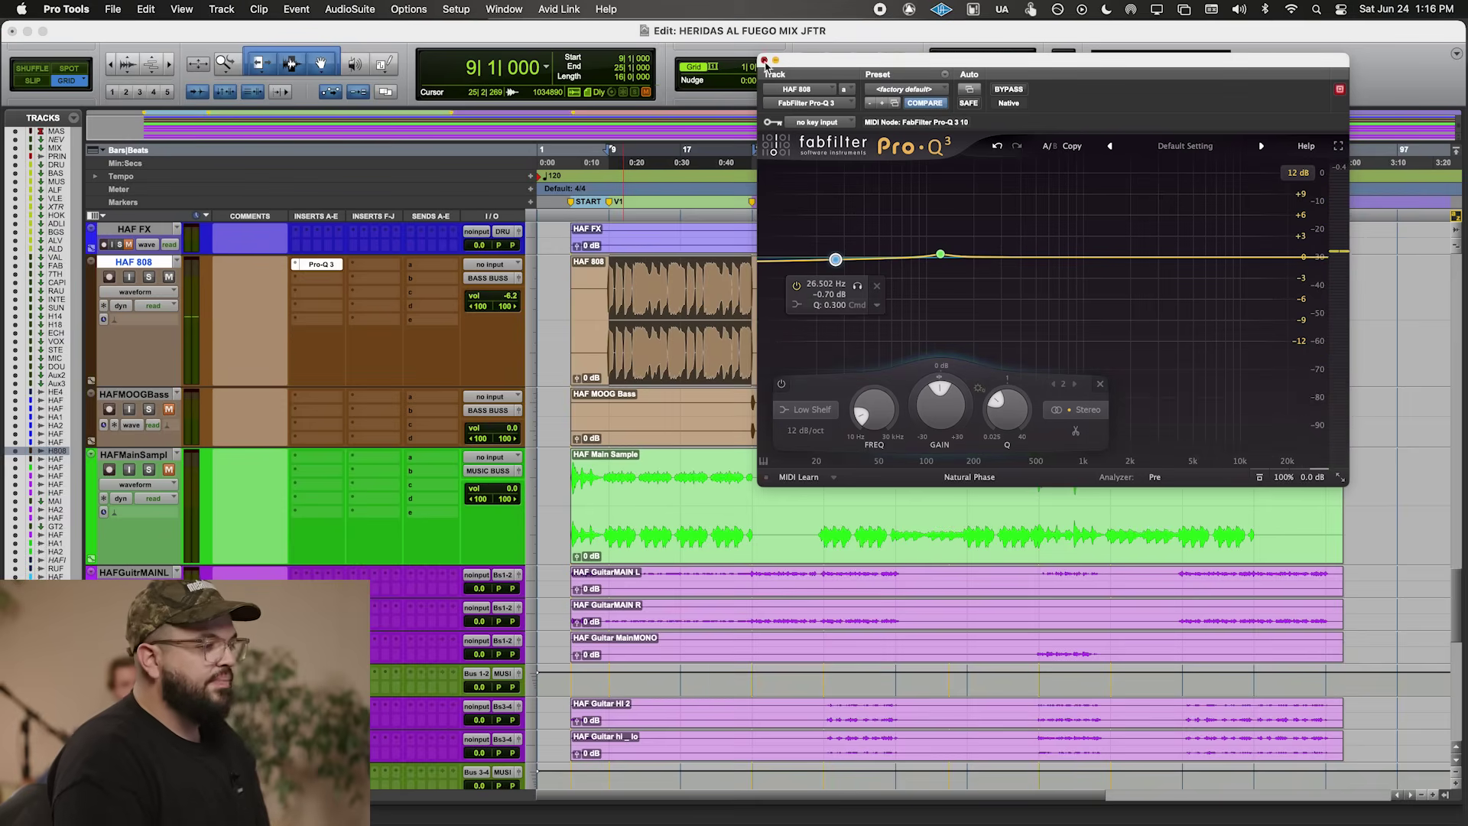
pyautogui.click(764, 59)
# - Add a bell cut of 1.19 dB near 33.4 Hz with Q 2.247 to HAF 808's Pro-Q 3 and audition it
pyautogui.click(621, 317)
pyautogui.press('super+bracketright')
pyautogui.press('super+bracketright')
pyautogui.press('super+bracketright')
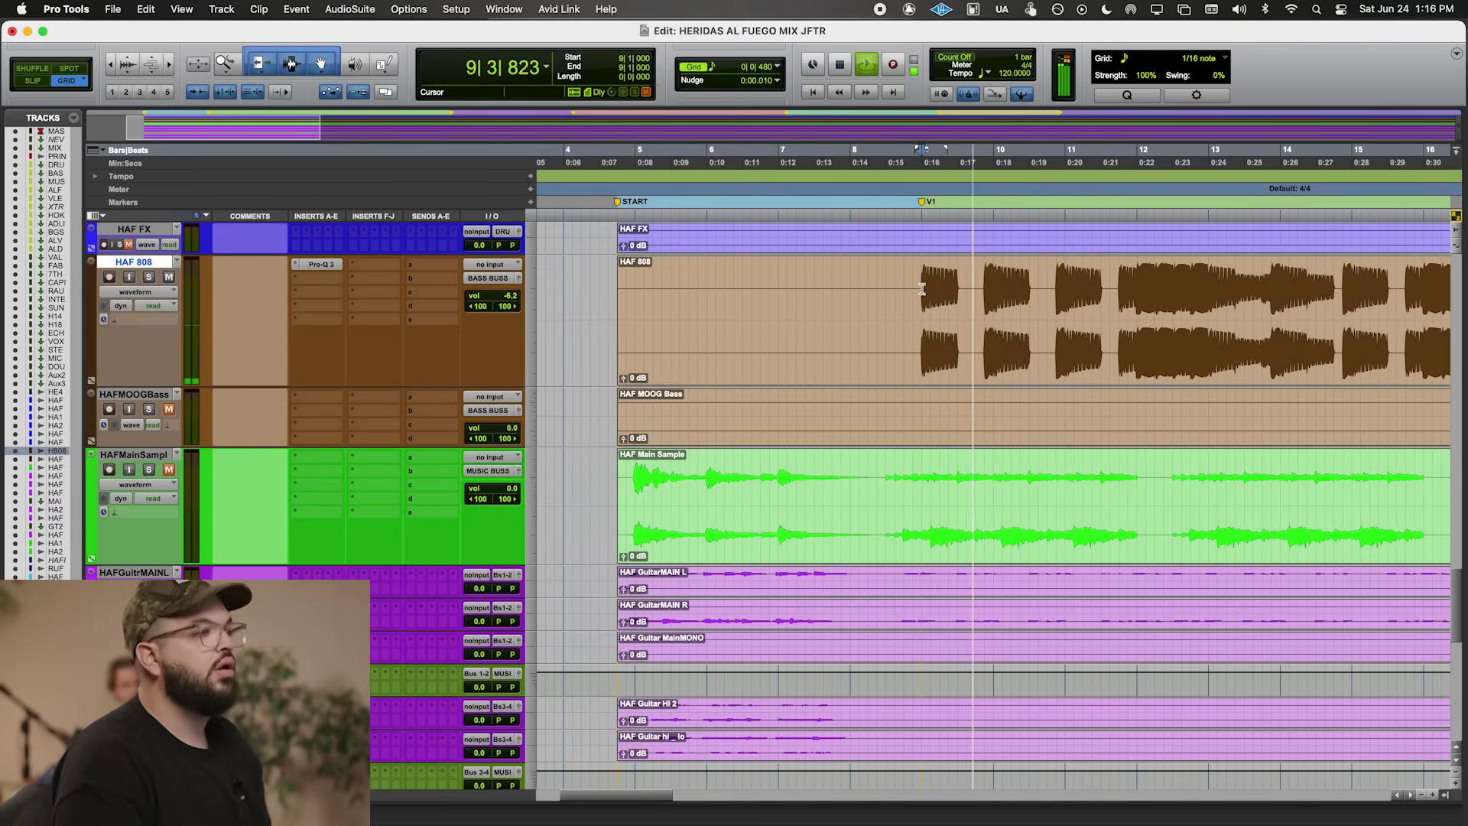
pyautogui.hscroll(3, 1025, 279)
pyautogui.hscroll(5, 1127, 272)
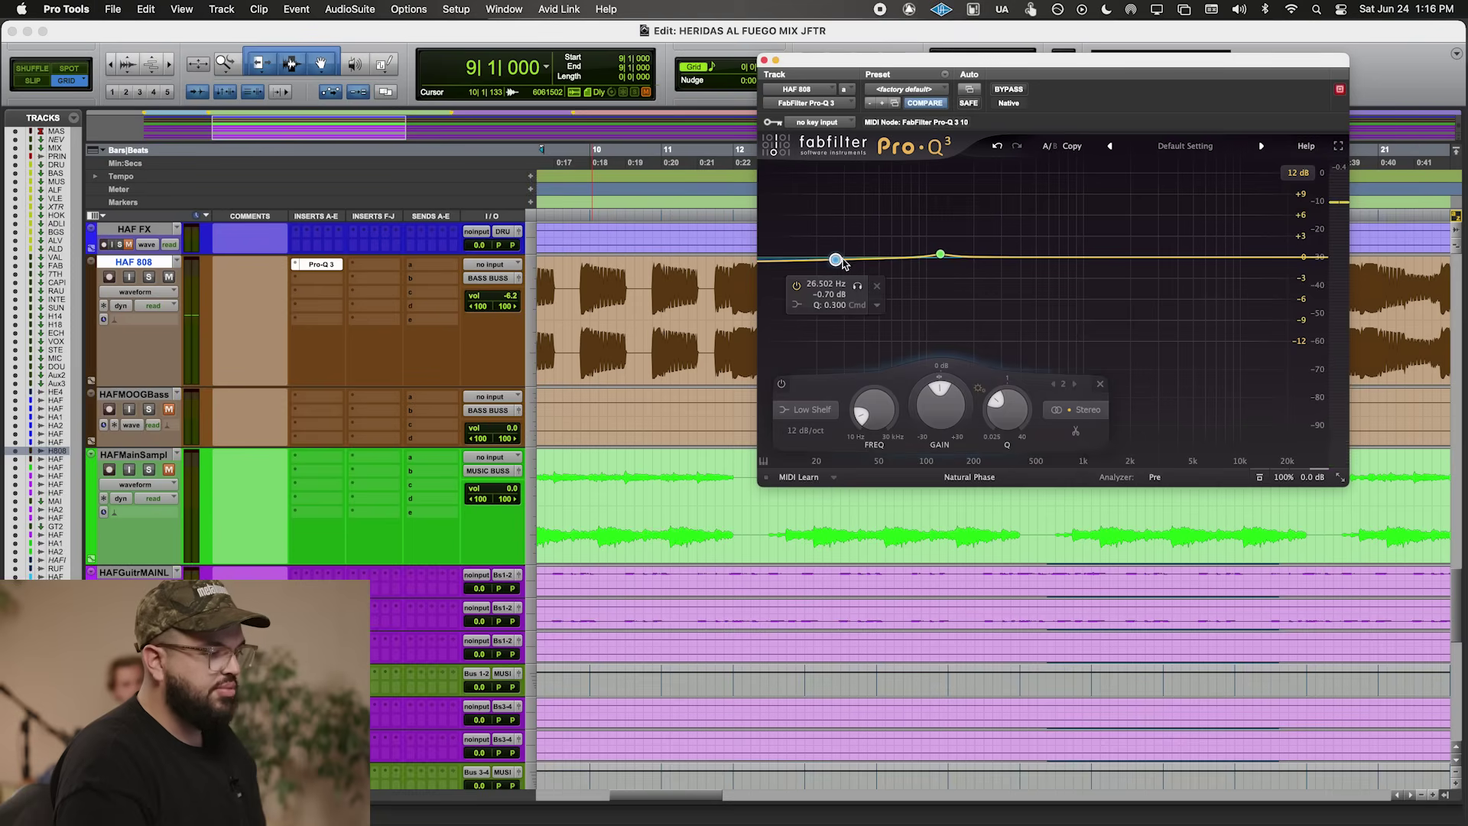
pyautogui.click(854, 266)
pyautogui.press('space')
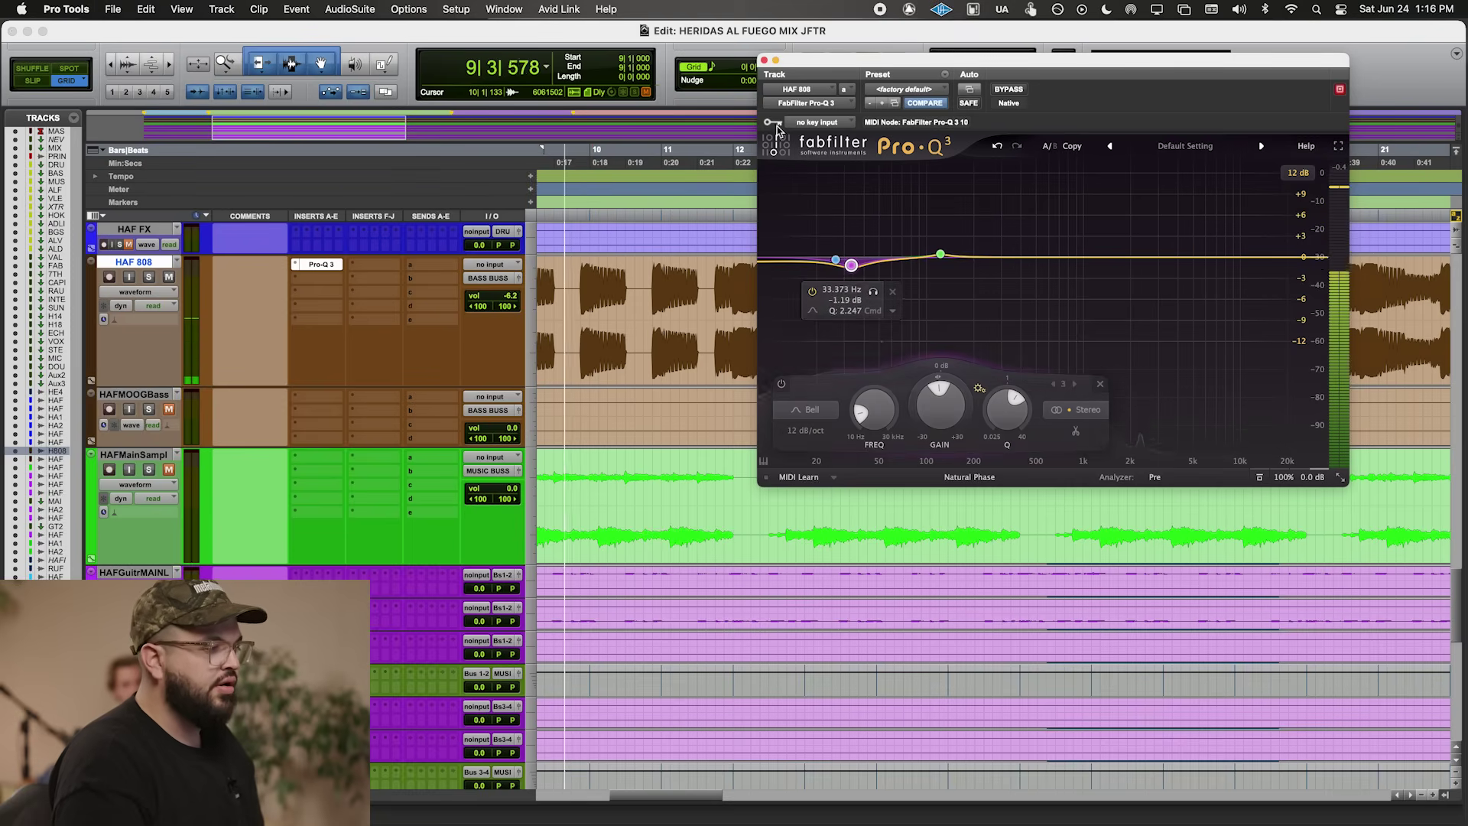
pyautogui.press('super+w')
# - Insert the stereo Lo-Fi plug-in on HAF 808 with distortion 0.1
pyautogui.click(313, 279)
pyautogui.click(232, 312)
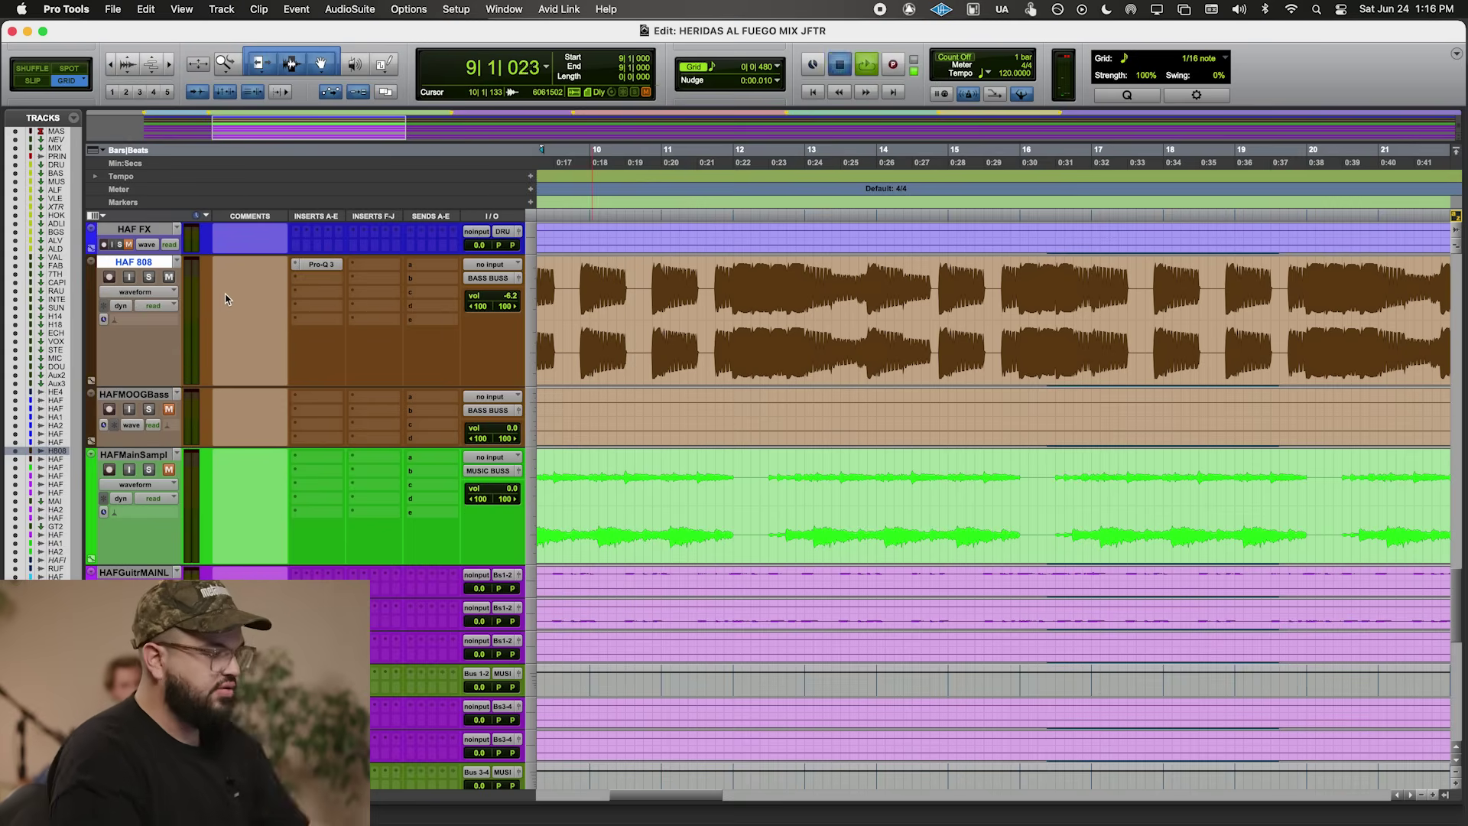
pyautogui.press('super+bracketleft')
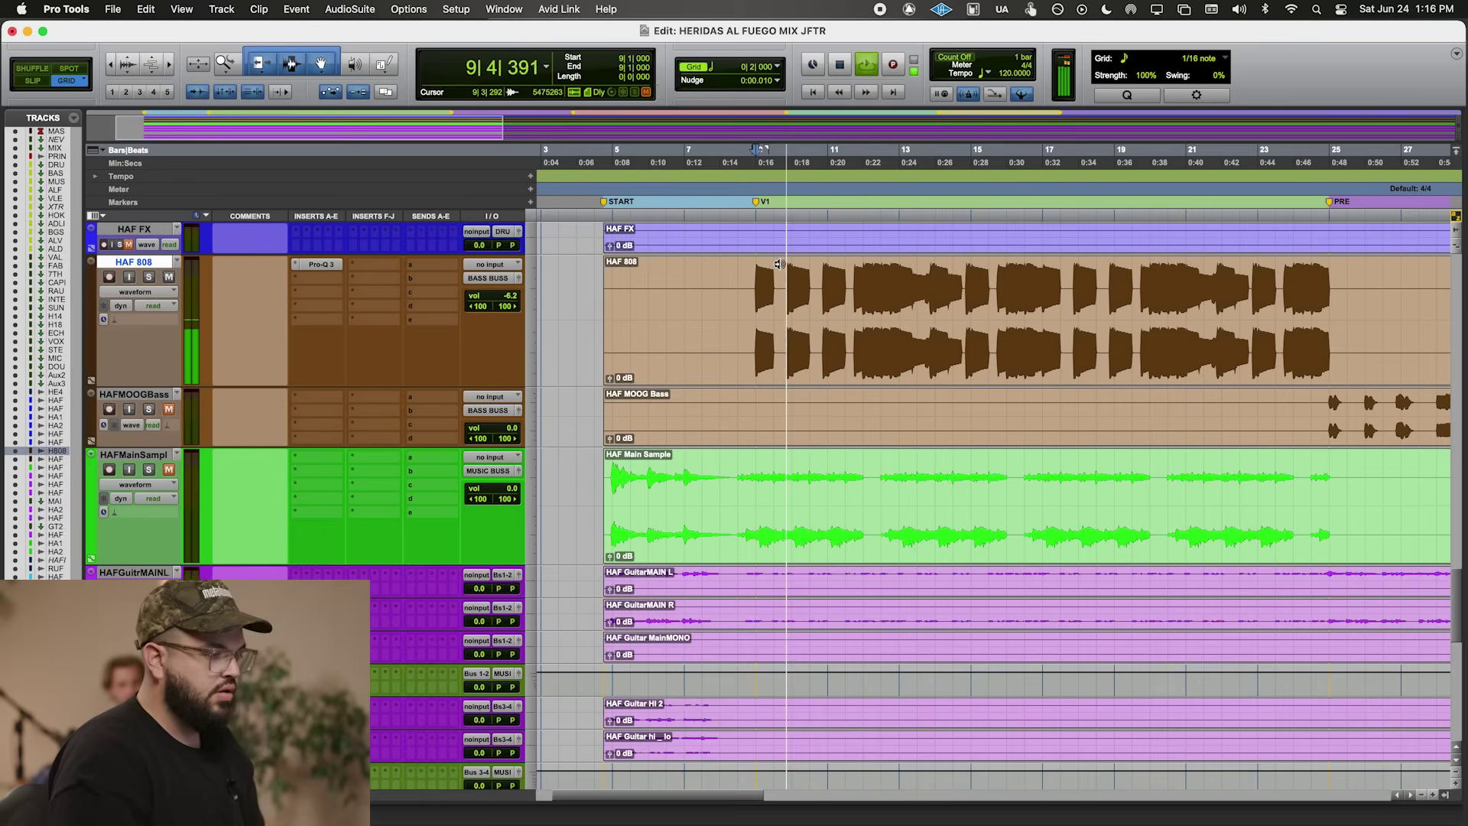
pyautogui.click(356, 243)
pyautogui.click(355, 218)
pyautogui.click(321, 278)
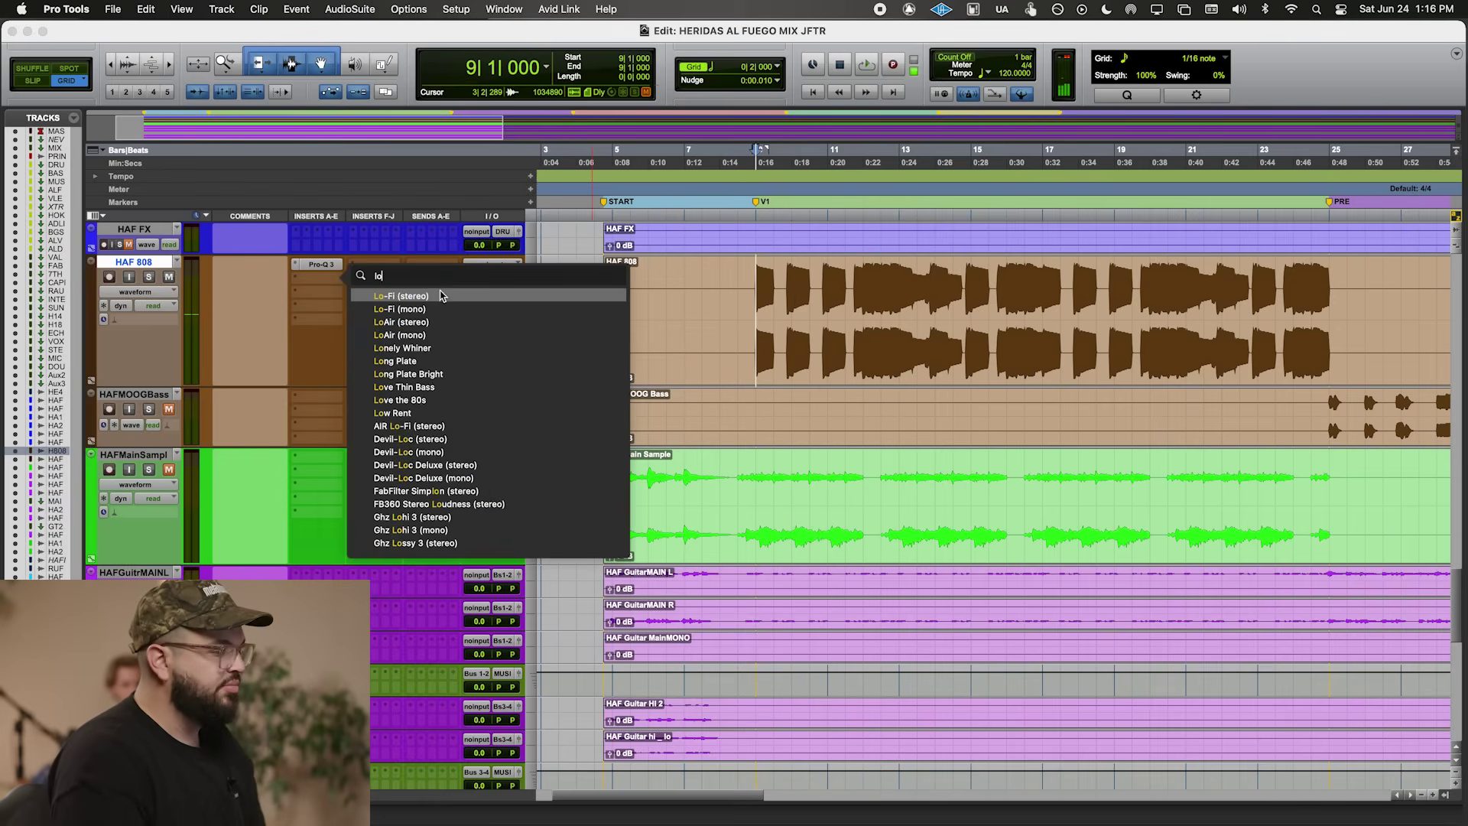
pyautogui.click(442, 298)
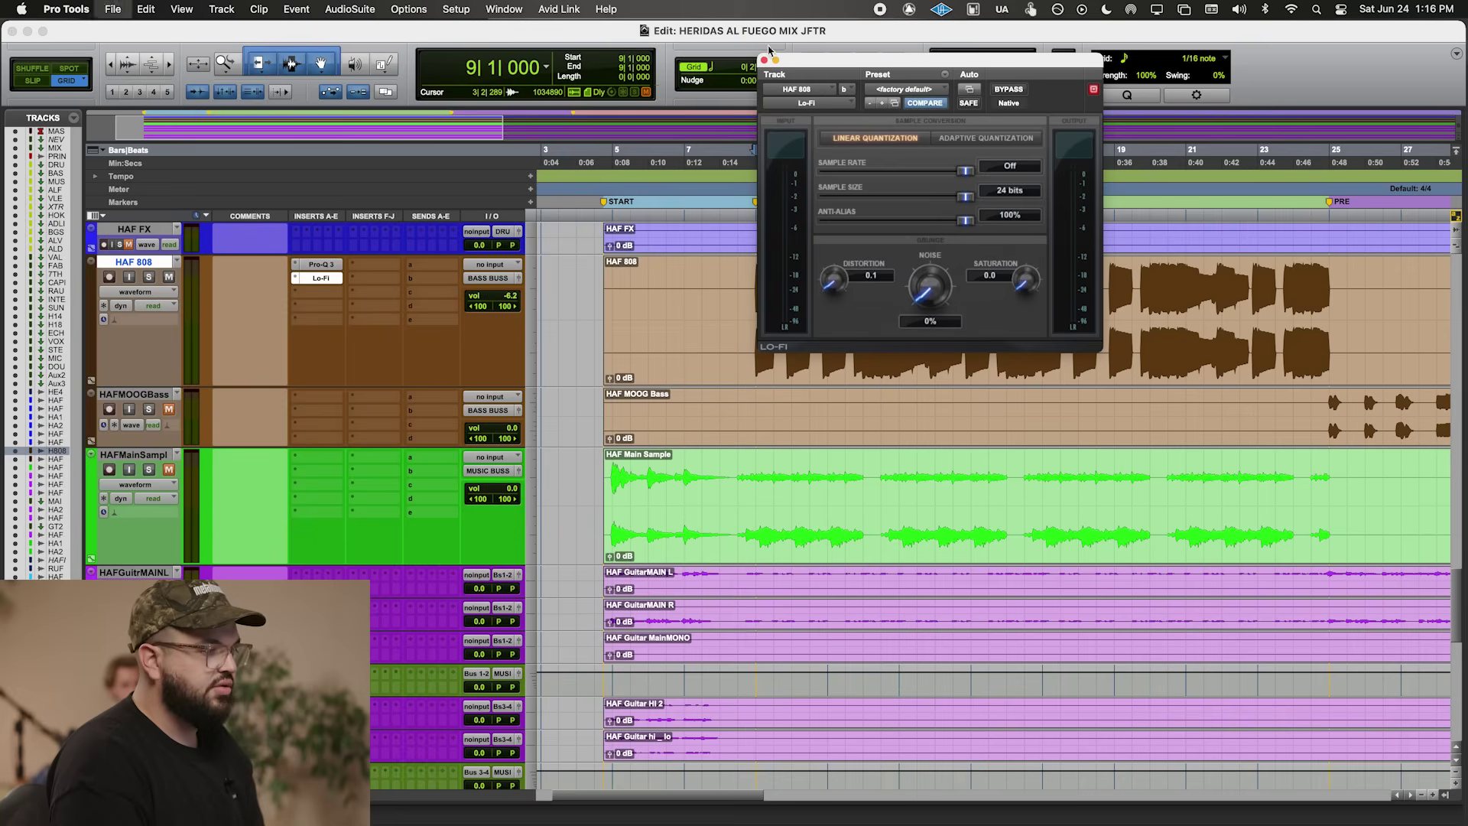
pyautogui.click(765, 60)
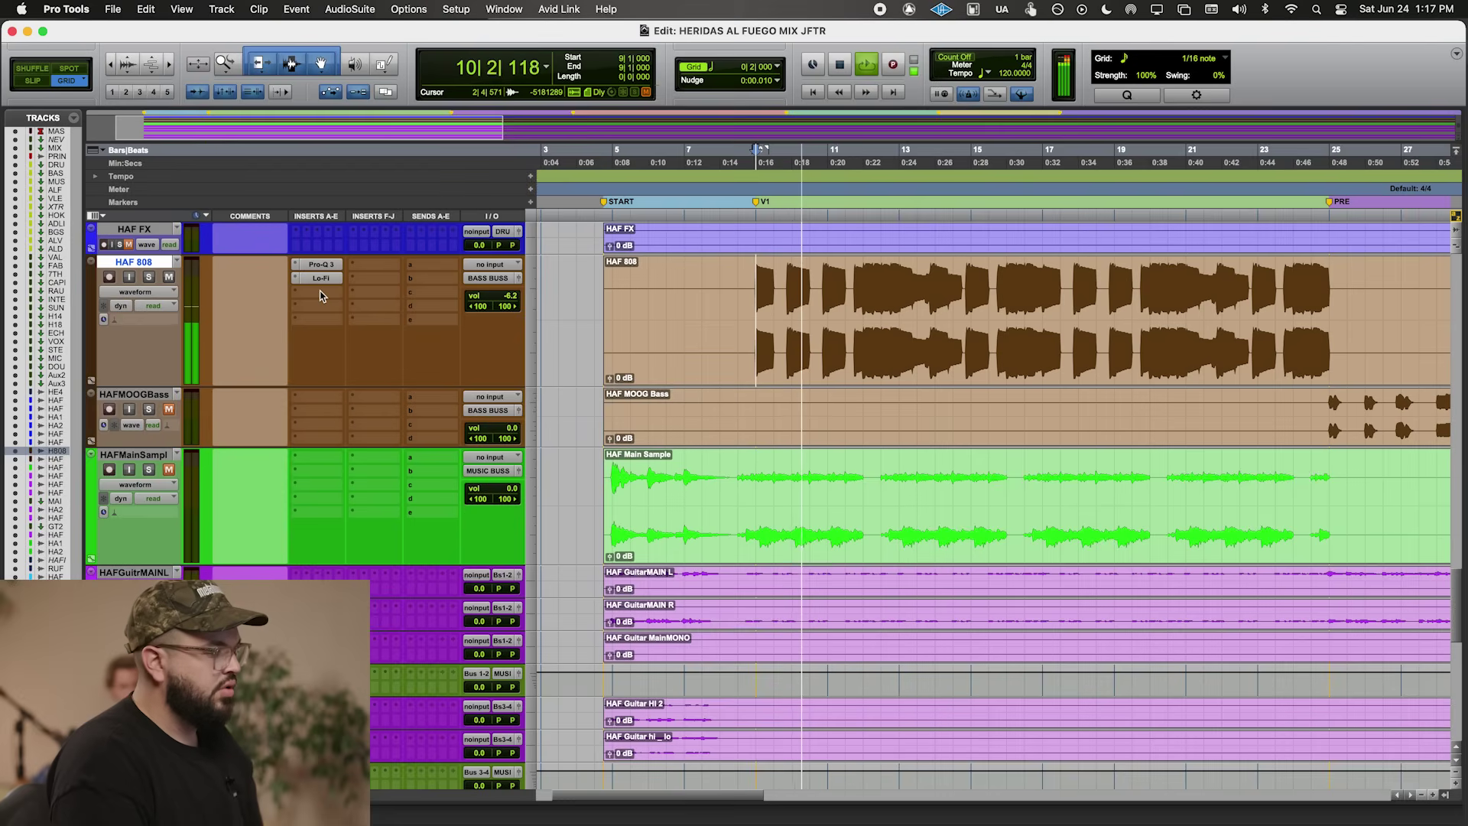
# - Insert the stereo Neutron 3 Compressor on HAF 808 and split it into two frequency bands
pyautogui.click(390, 260)
pyautogui.write('3 com')
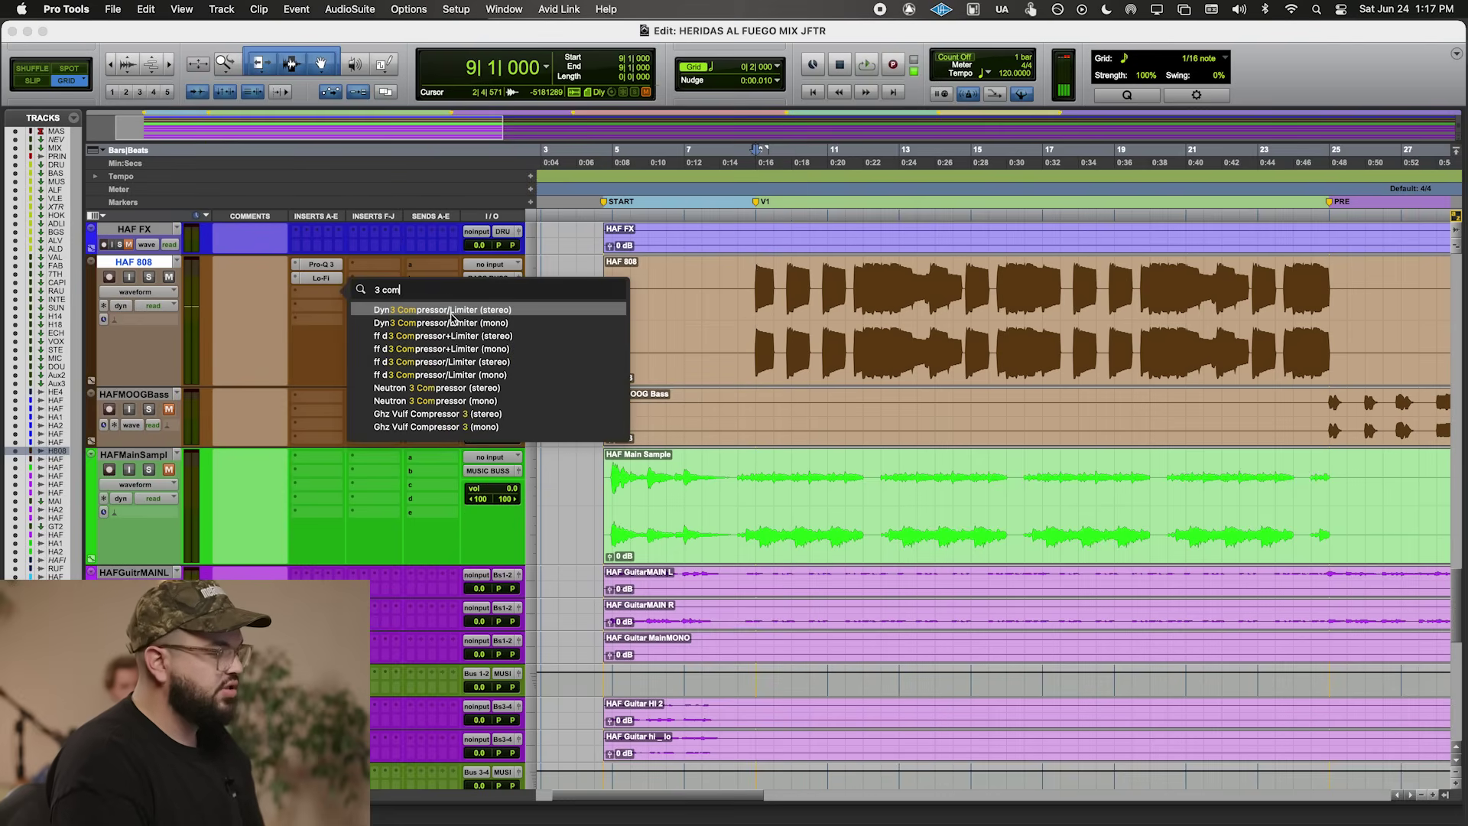
pyautogui.click(467, 388)
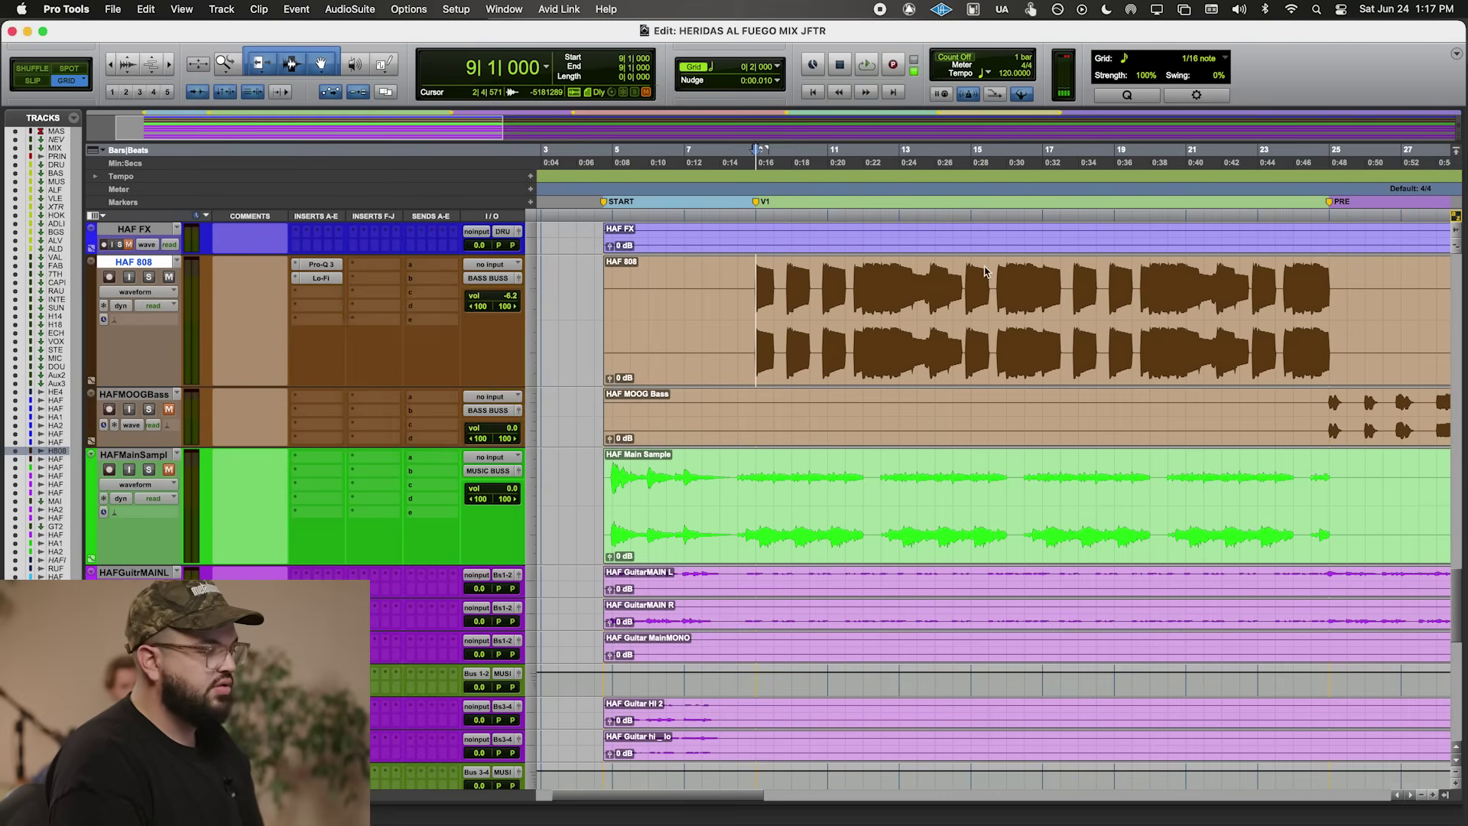
pyautogui.click(924, 207)
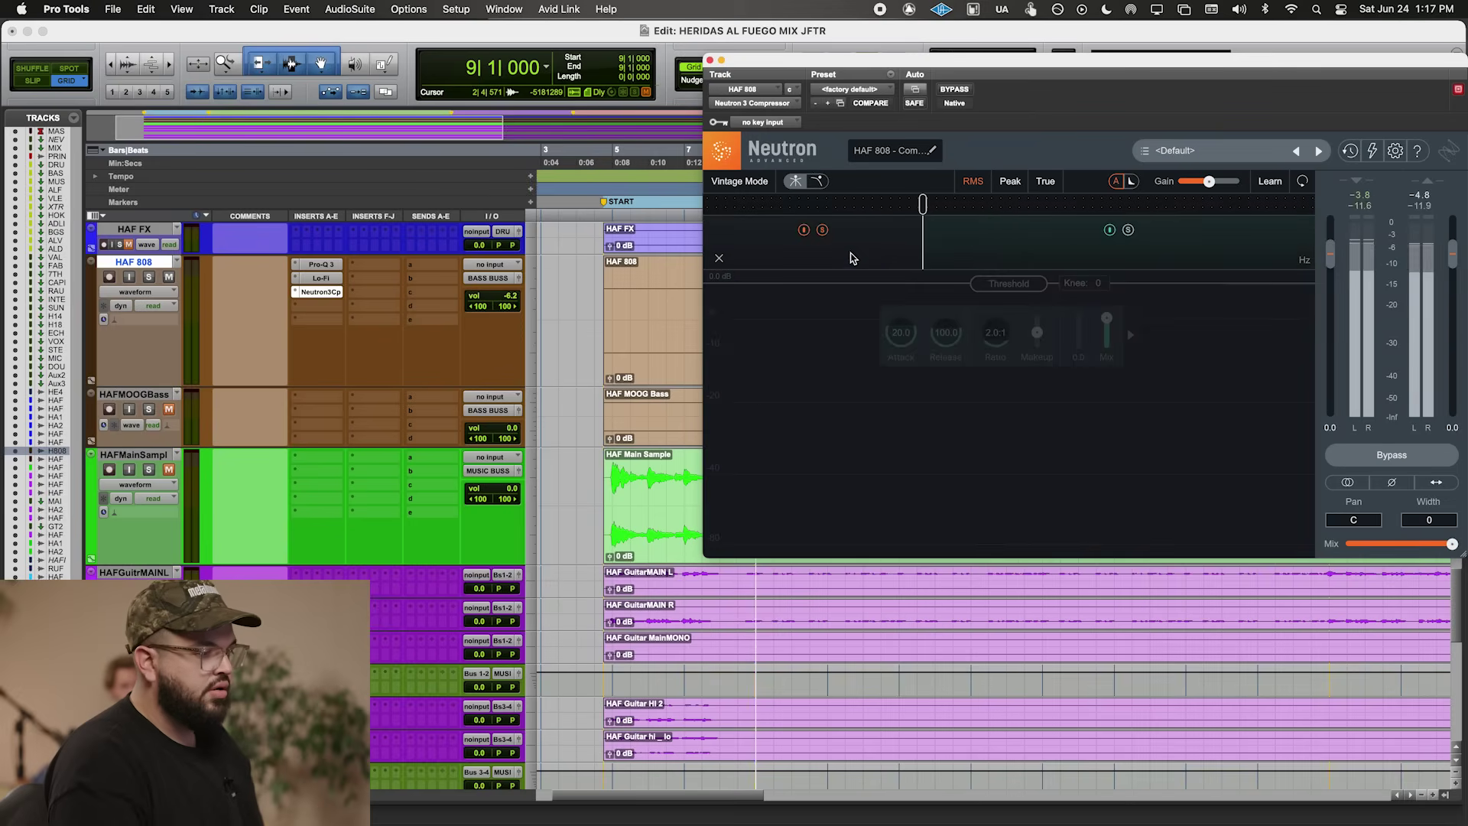
pyautogui.click(823, 231)
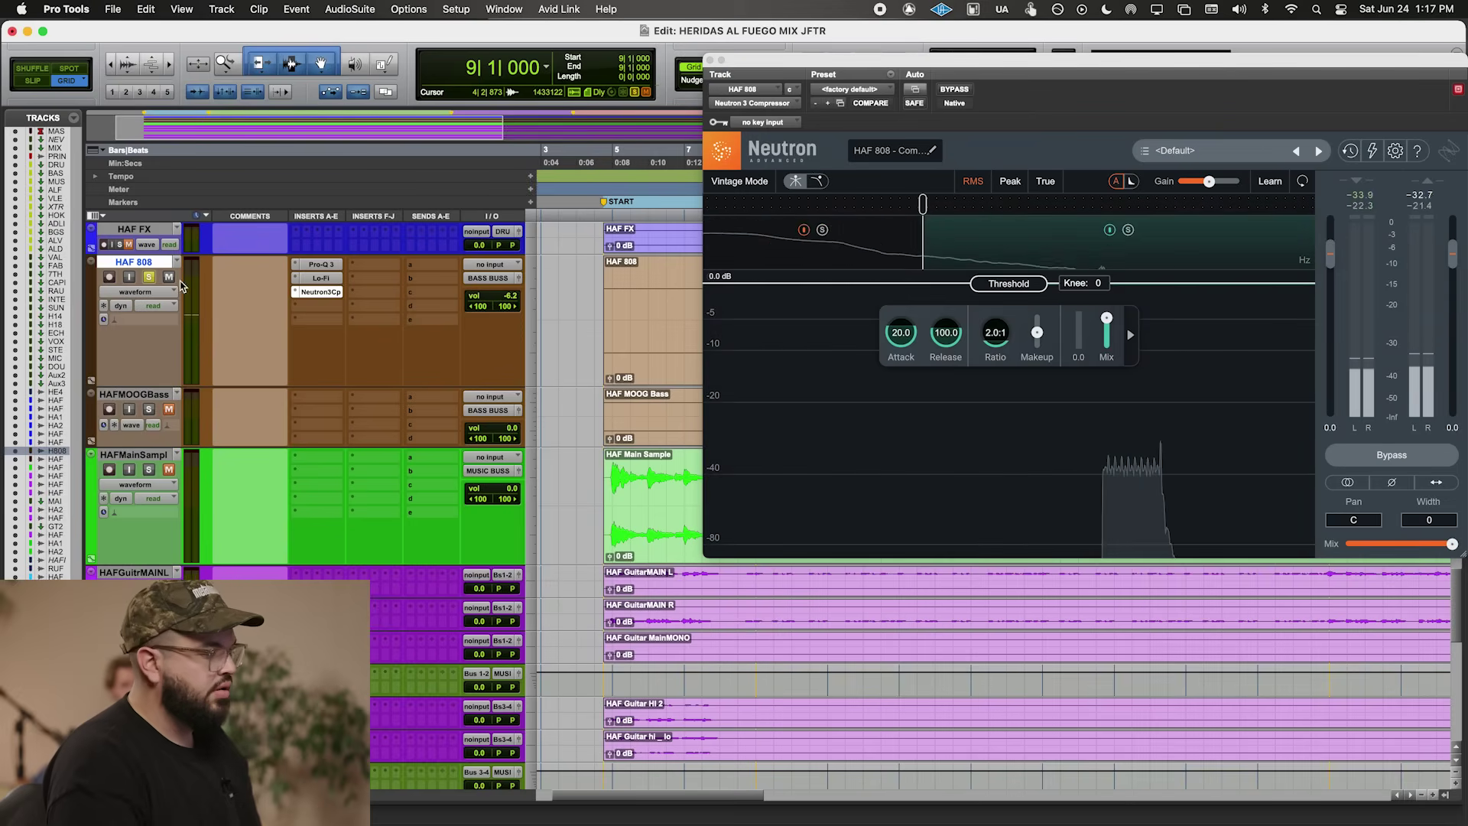
# - Set the low band's threshold to -8.1 dB in HAF 808's Neutron compressor and audition it
pyautogui.moveTo(1004, 287); pyautogui.dragTo(1006, 345)
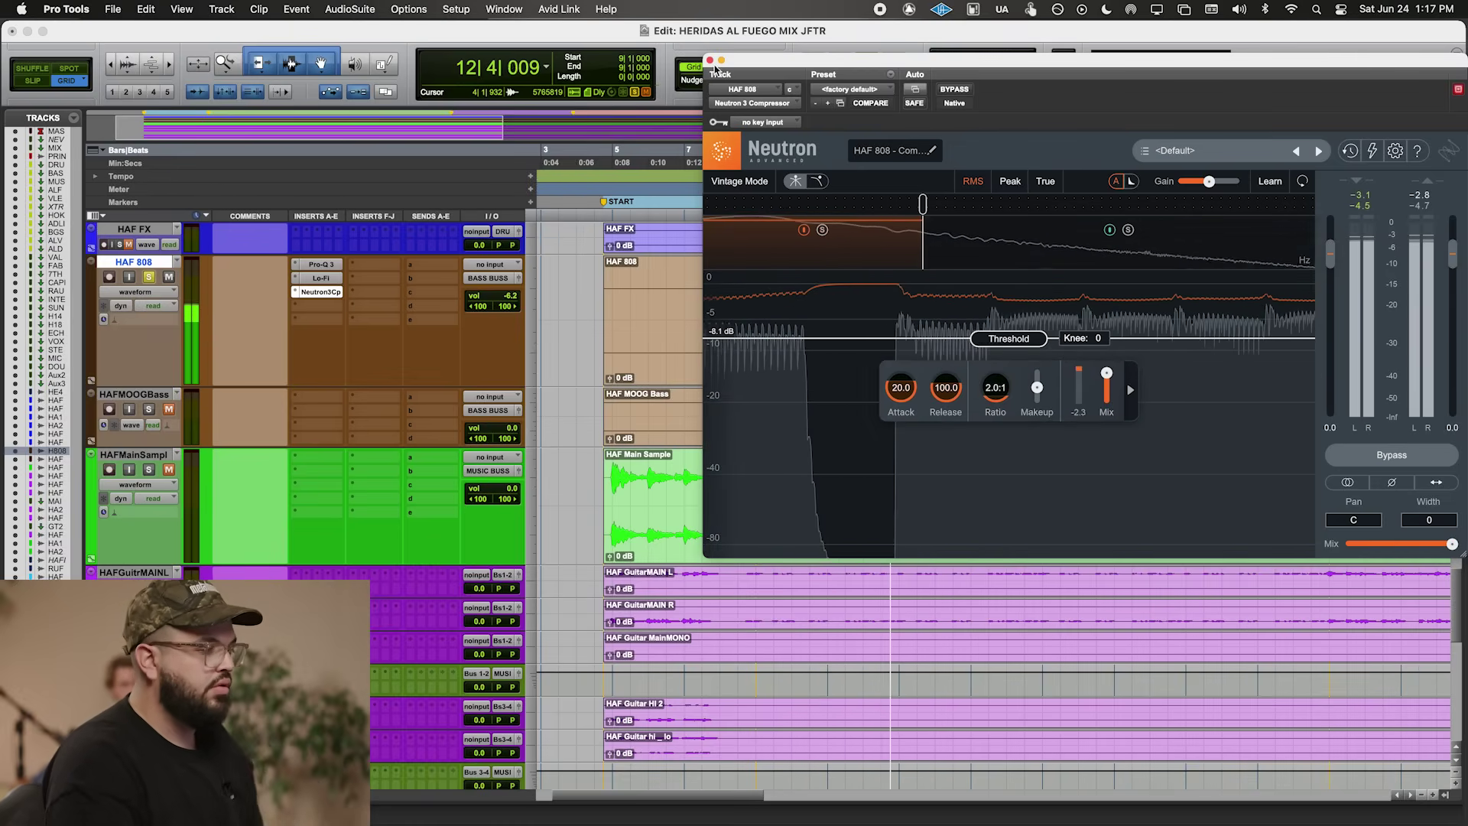
pyautogui.press('space')
pyautogui.press('space')
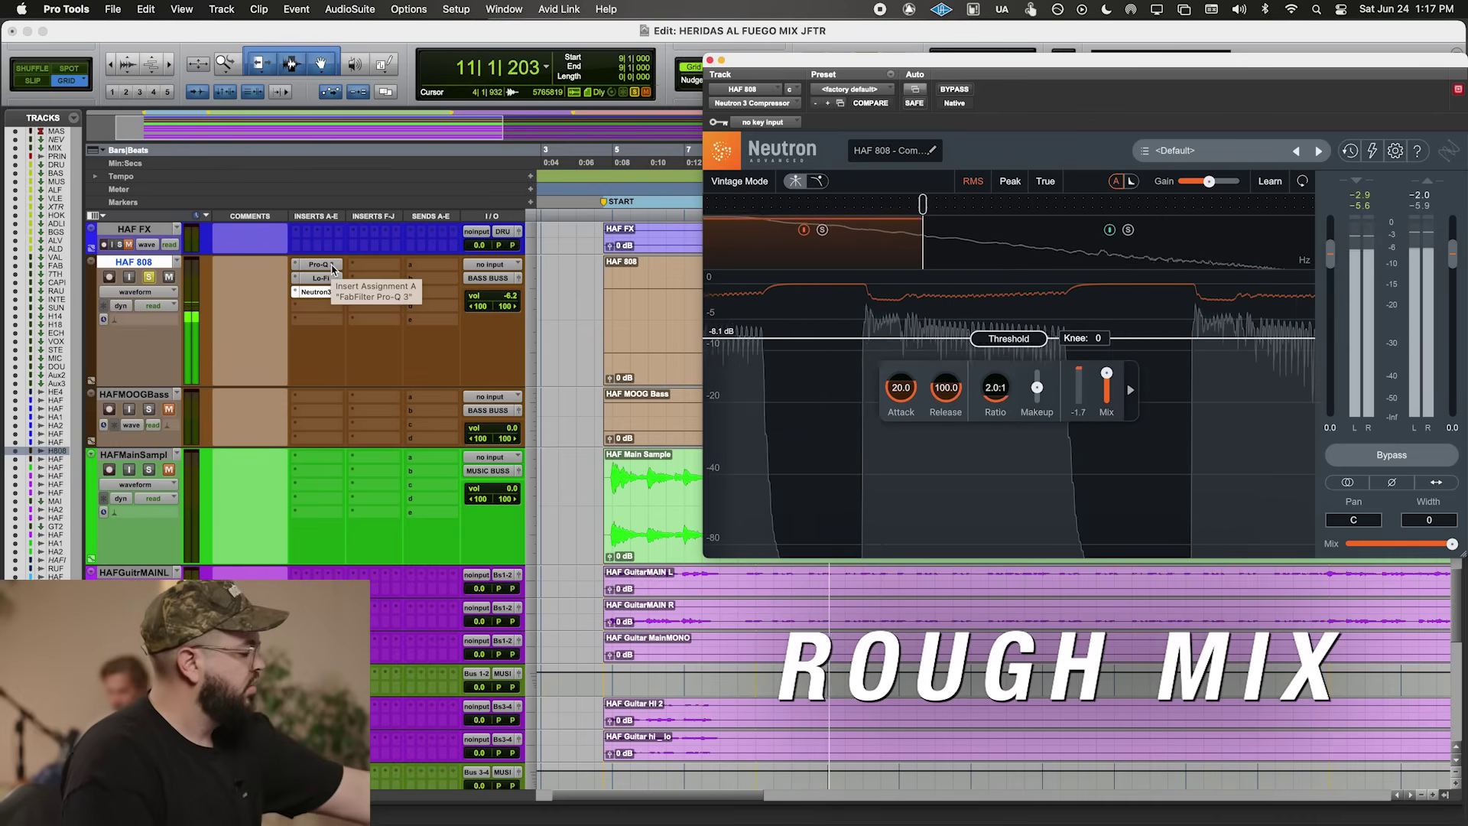
pyautogui.press('space')
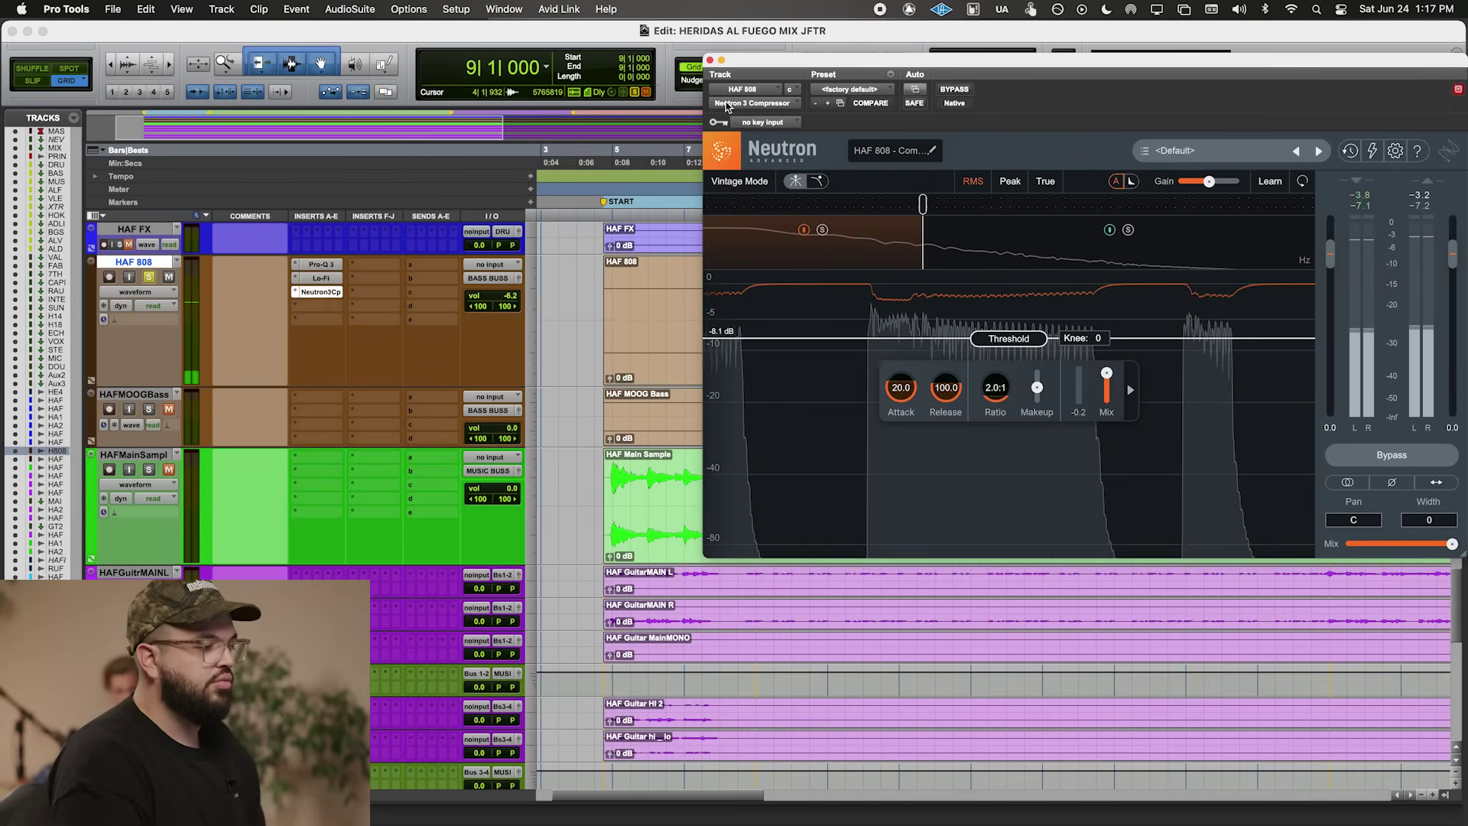
# - Set the high band's threshold to -25.5 dB in HAF 808's Neutron compressor and close the plug-in window
pyautogui.moveTo(1009, 338); pyautogui.dragTo(1022, 423)
pyautogui.press('space')
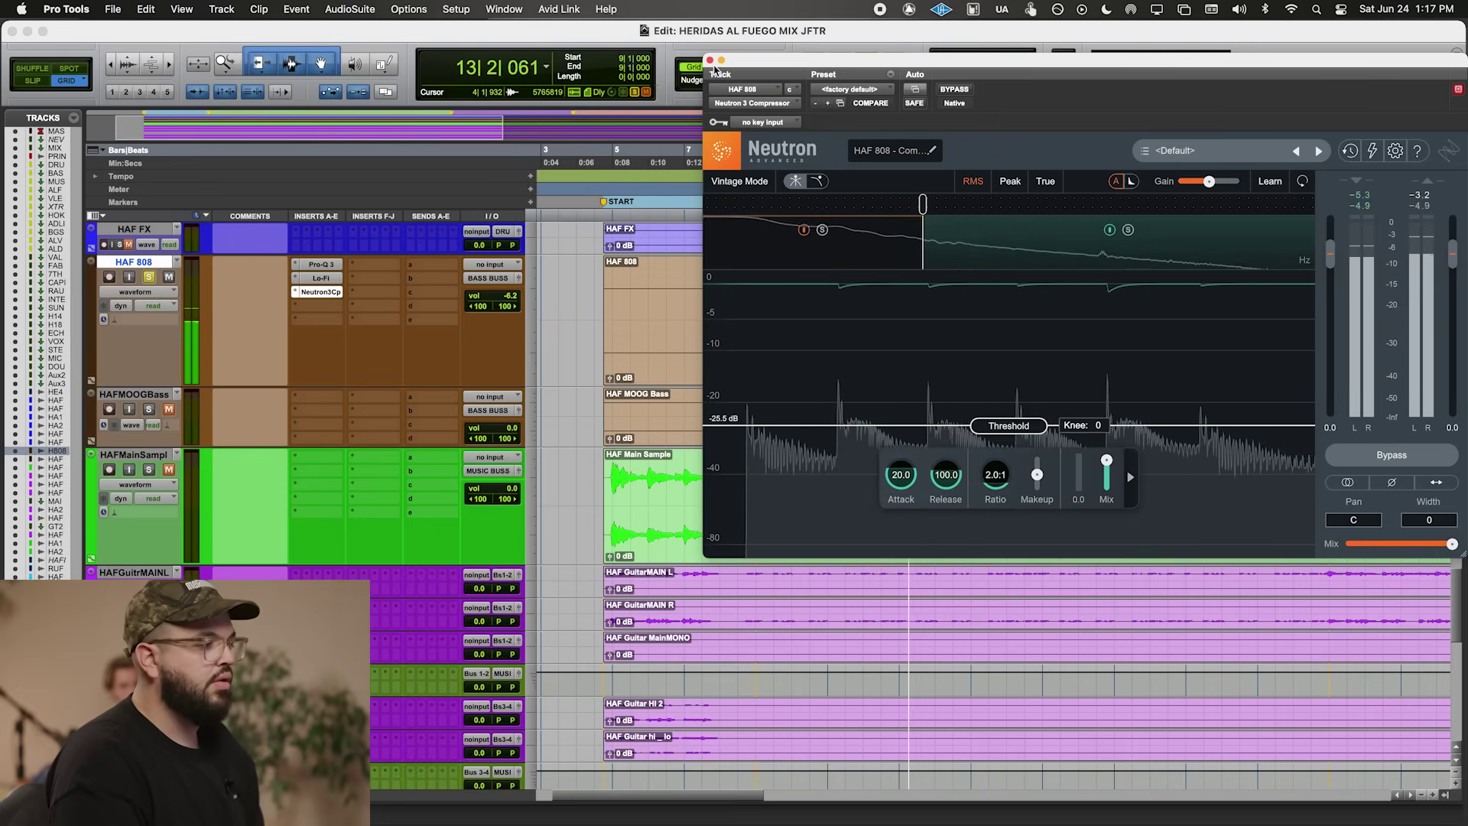
pyautogui.press('super+w')
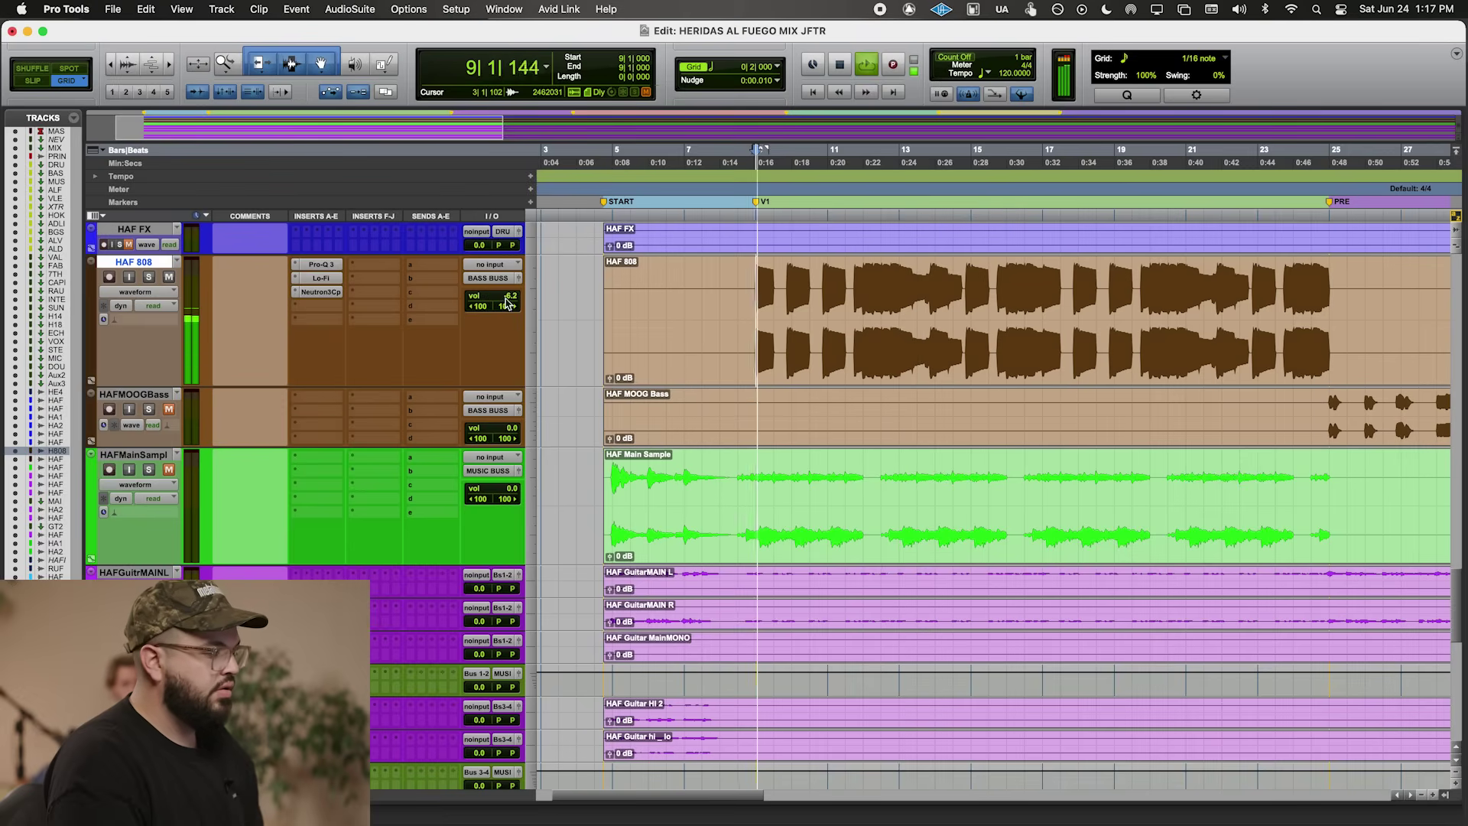
# - Lower HAF 808's volume to -8.1 dB during playback
pyautogui.moveTo(505, 303); pyautogui.dragTo(505, 301)
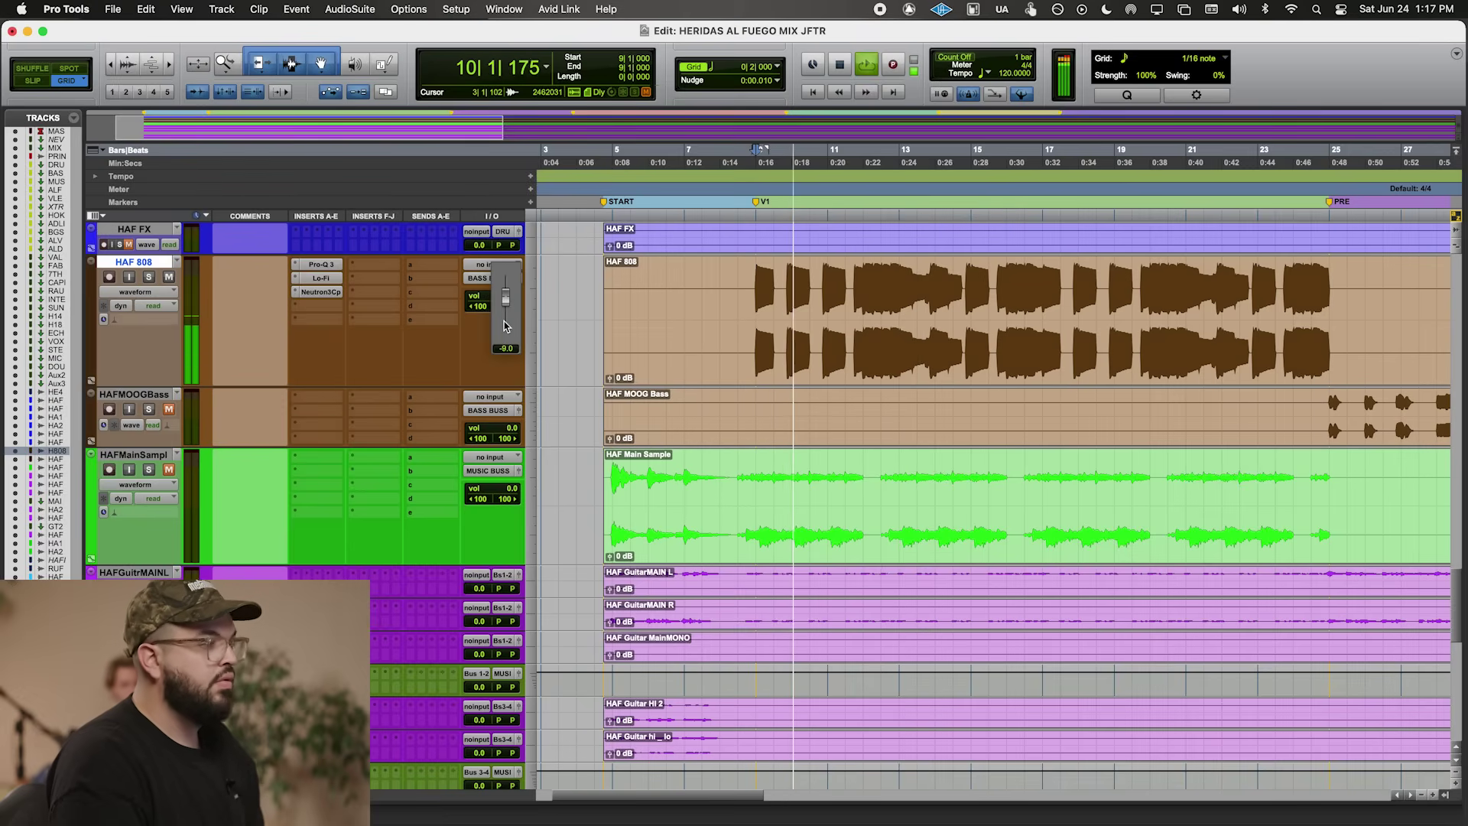
pyautogui.moveTo(503, 325); pyautogui.dragTo(501, 322)
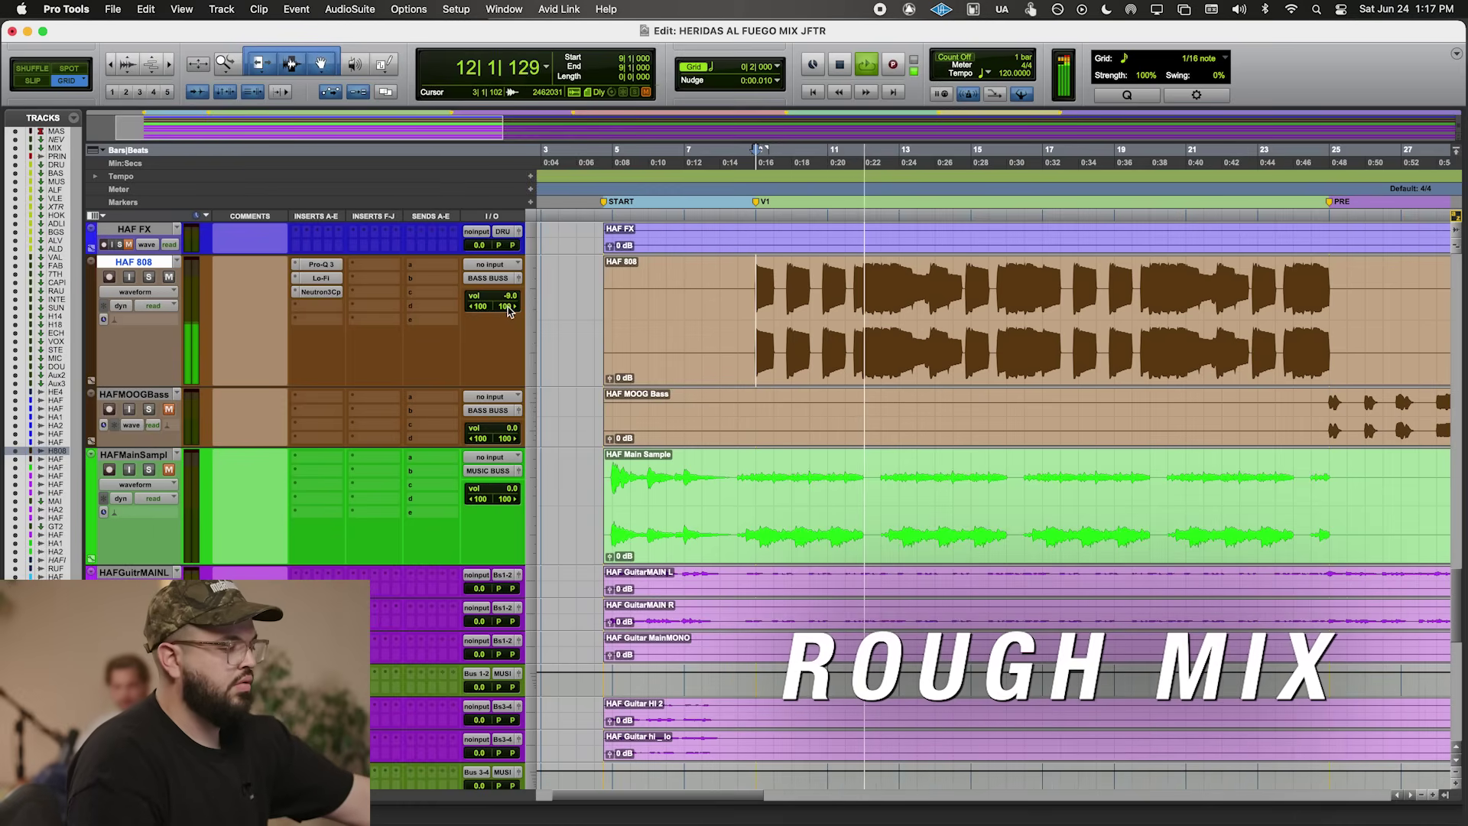
pyautogui.moveTo(506, 297); pyautogui.dragTo(507, 293)
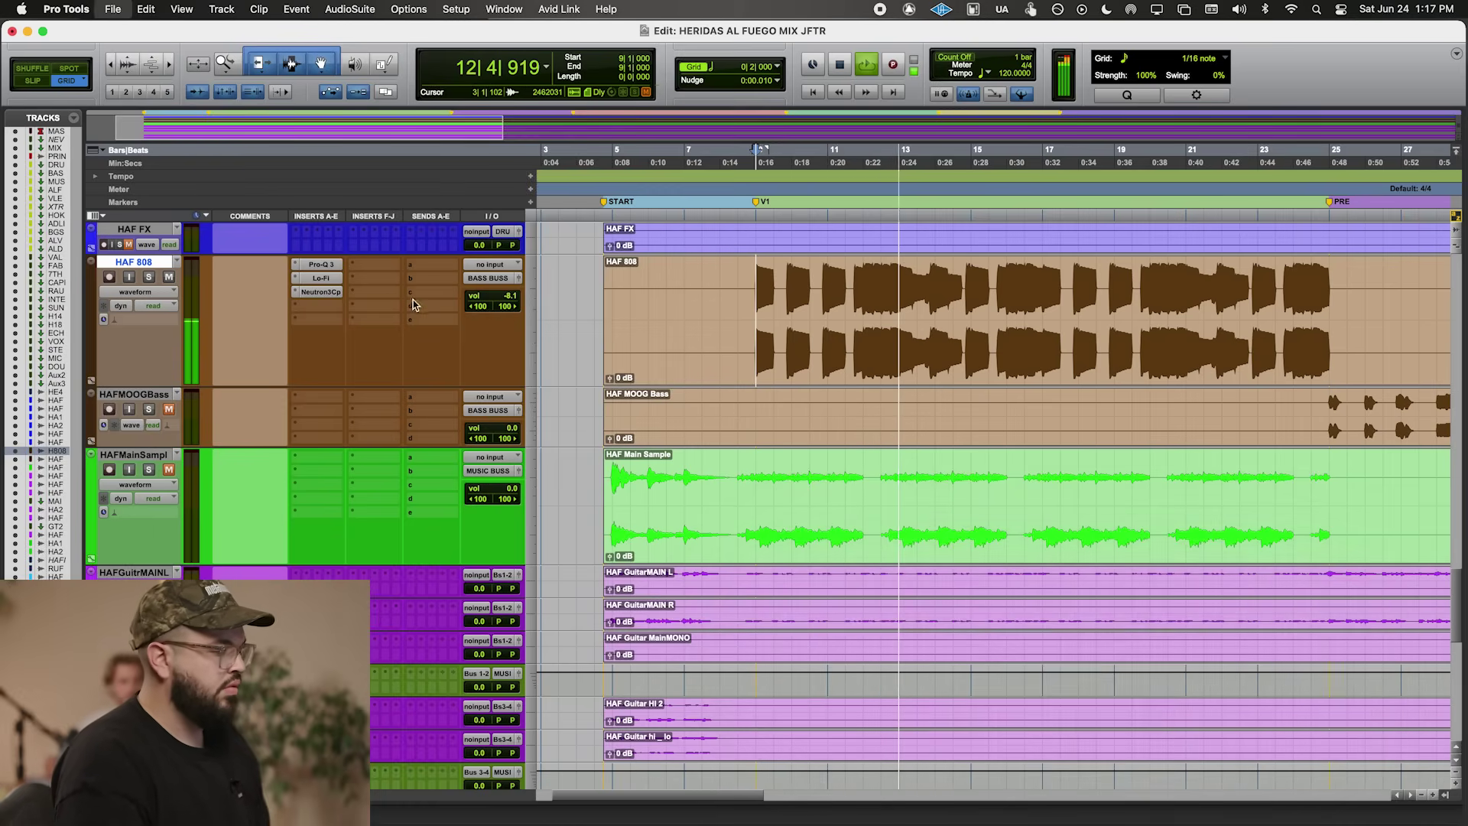
# - Insert the MV2 plug-in on HAF 808 with its low level at 0.4 and close its window
pyautogui.click(333, 305)
pyautogui.click(352, 247)
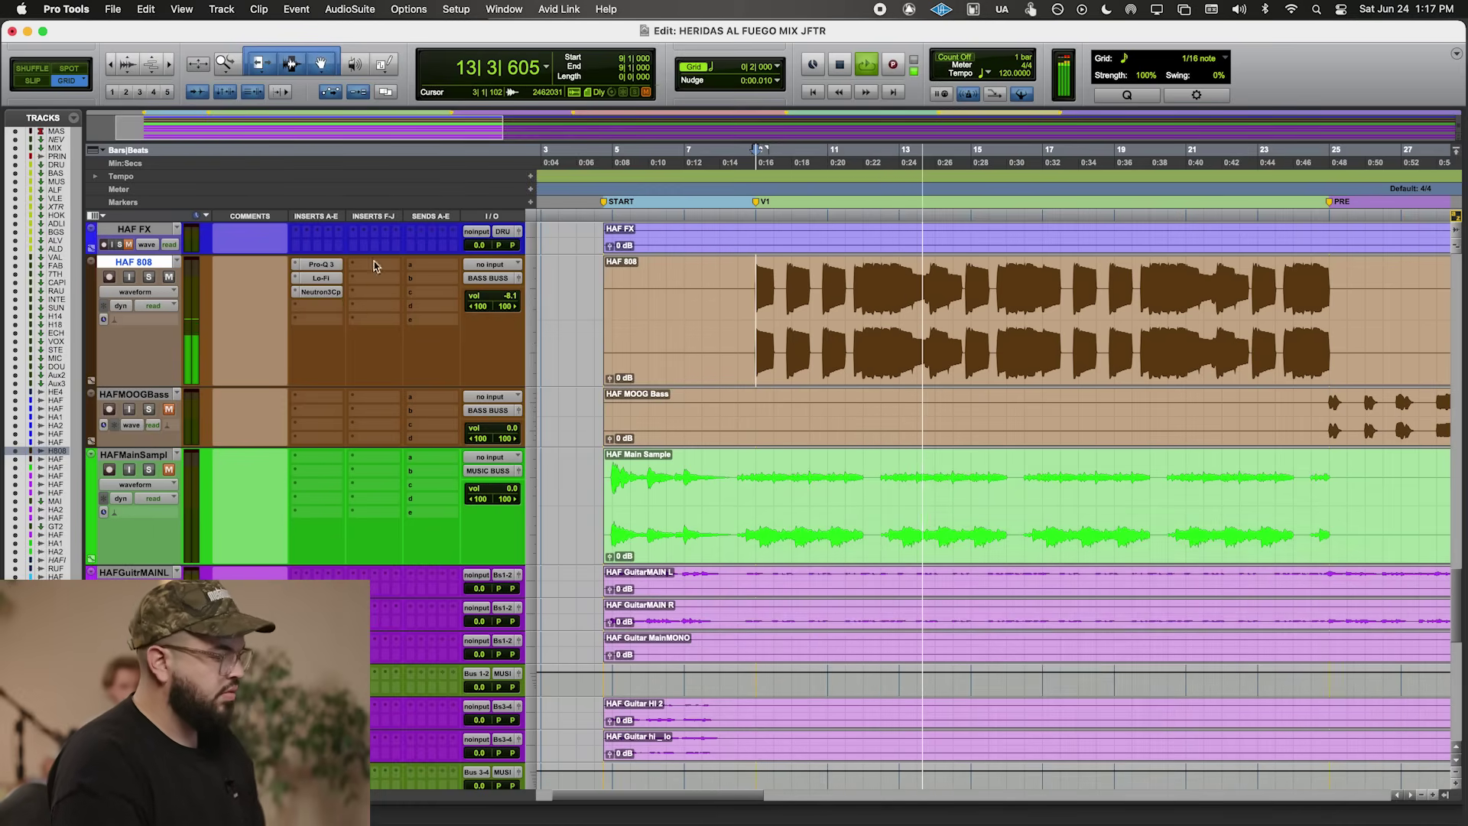
pyautogui.click(319, 306)
pyautogui.write('mv2')
pyautogui.click(426, 327)
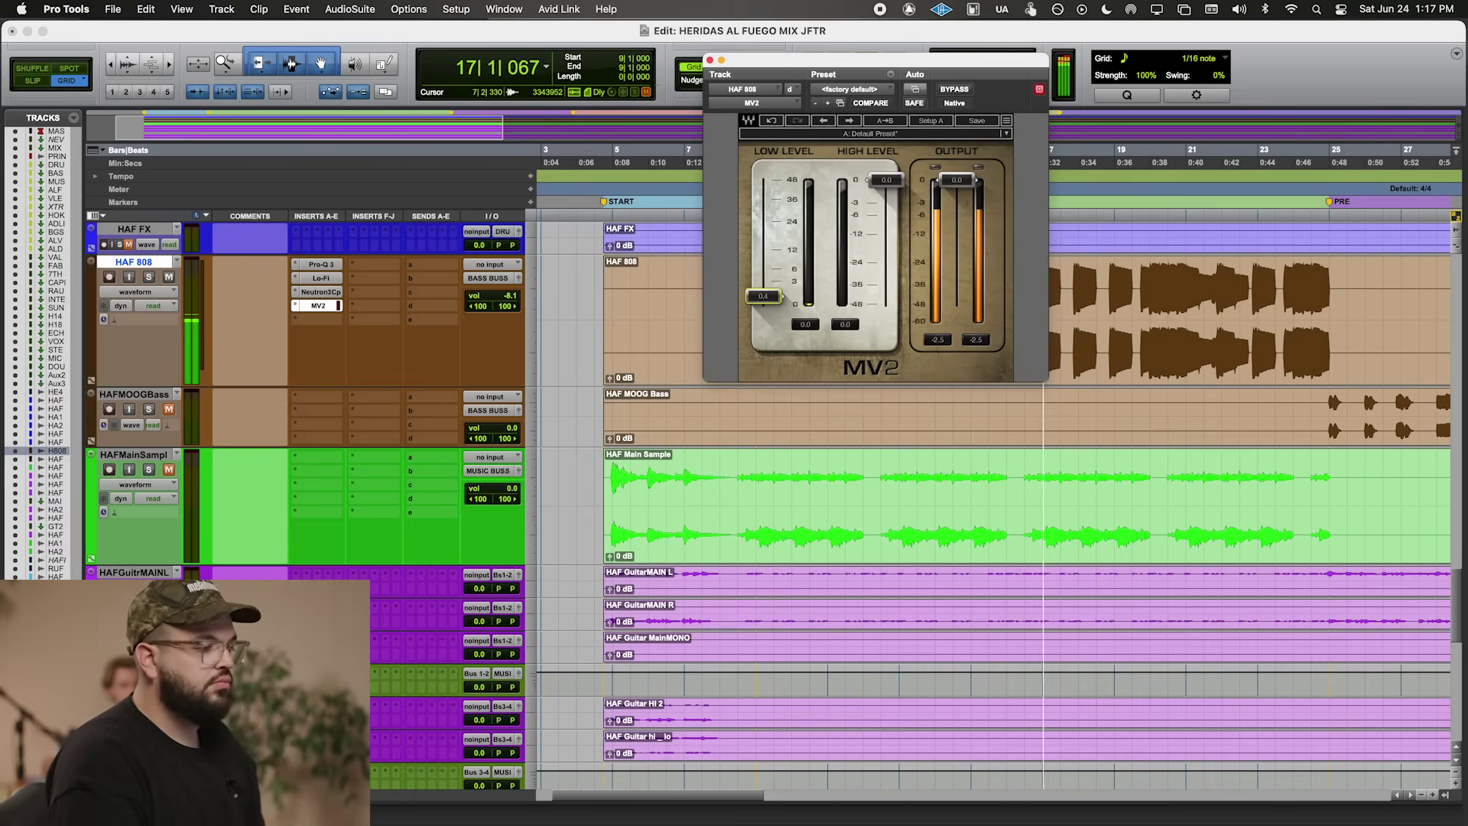
pyautogui.click(710, 60)
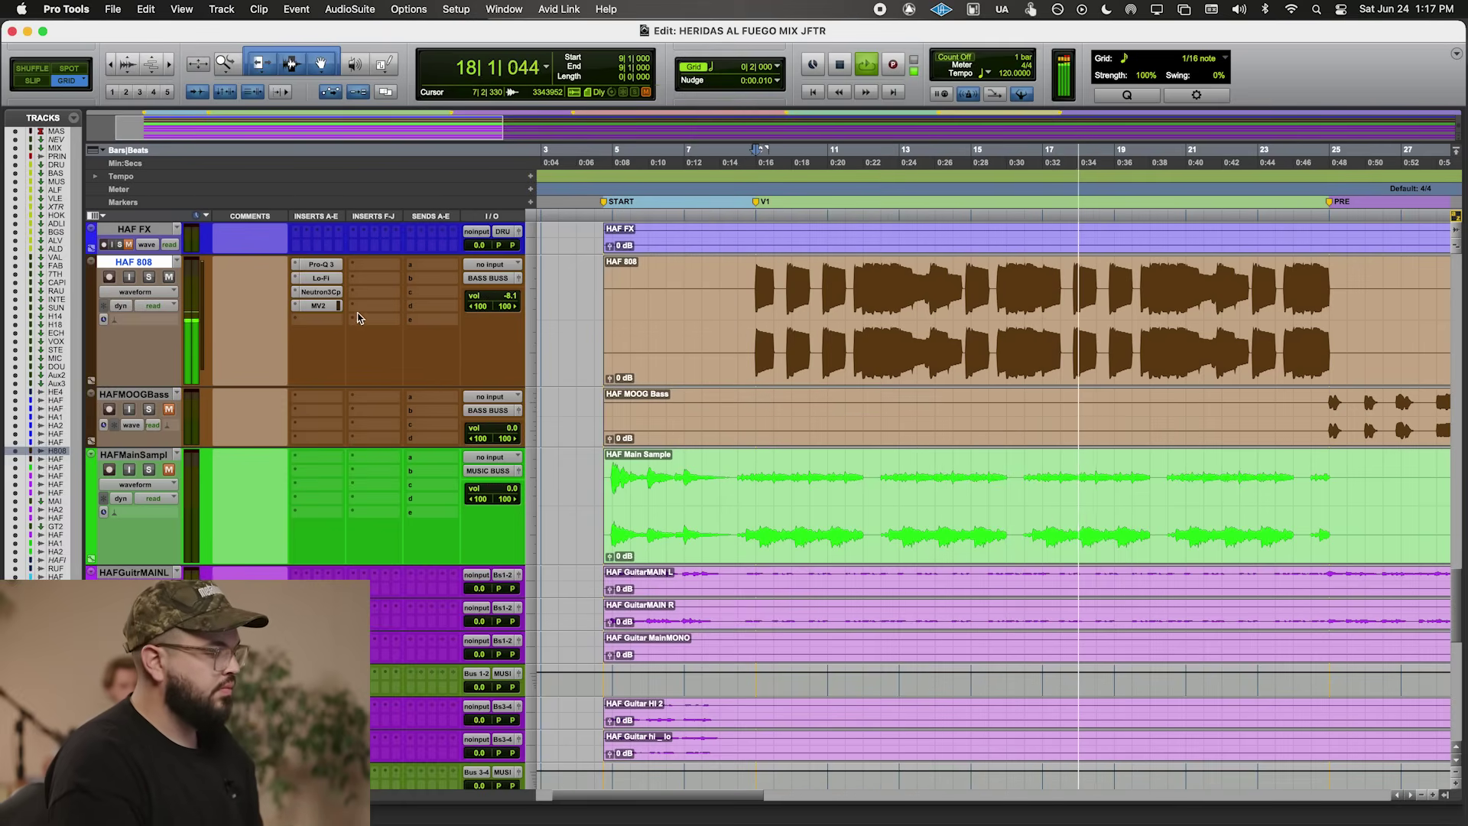
# - Insert FabFilter Pro-C 2 on HAF 808, lower its ratio, and set its threshold to -4.88 dB
pyautogui.click(310, 318)
pyautogui.click(255, 272)
pyautogui.click(311, 318)
pyautogui.click(360, 293)
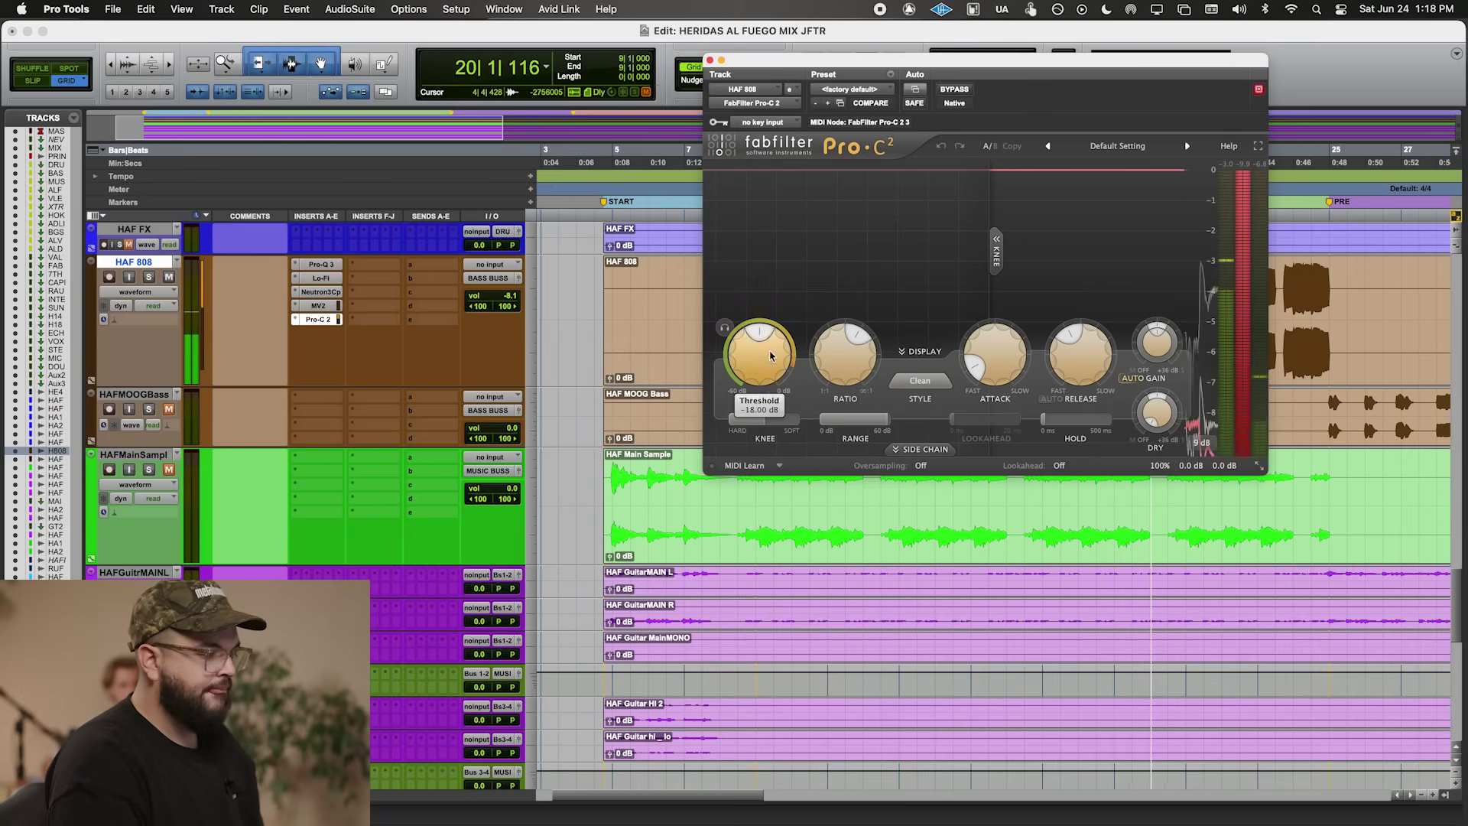
pyautogui.moveTo(759, 360); pyautogui.dragTo(760, 321)
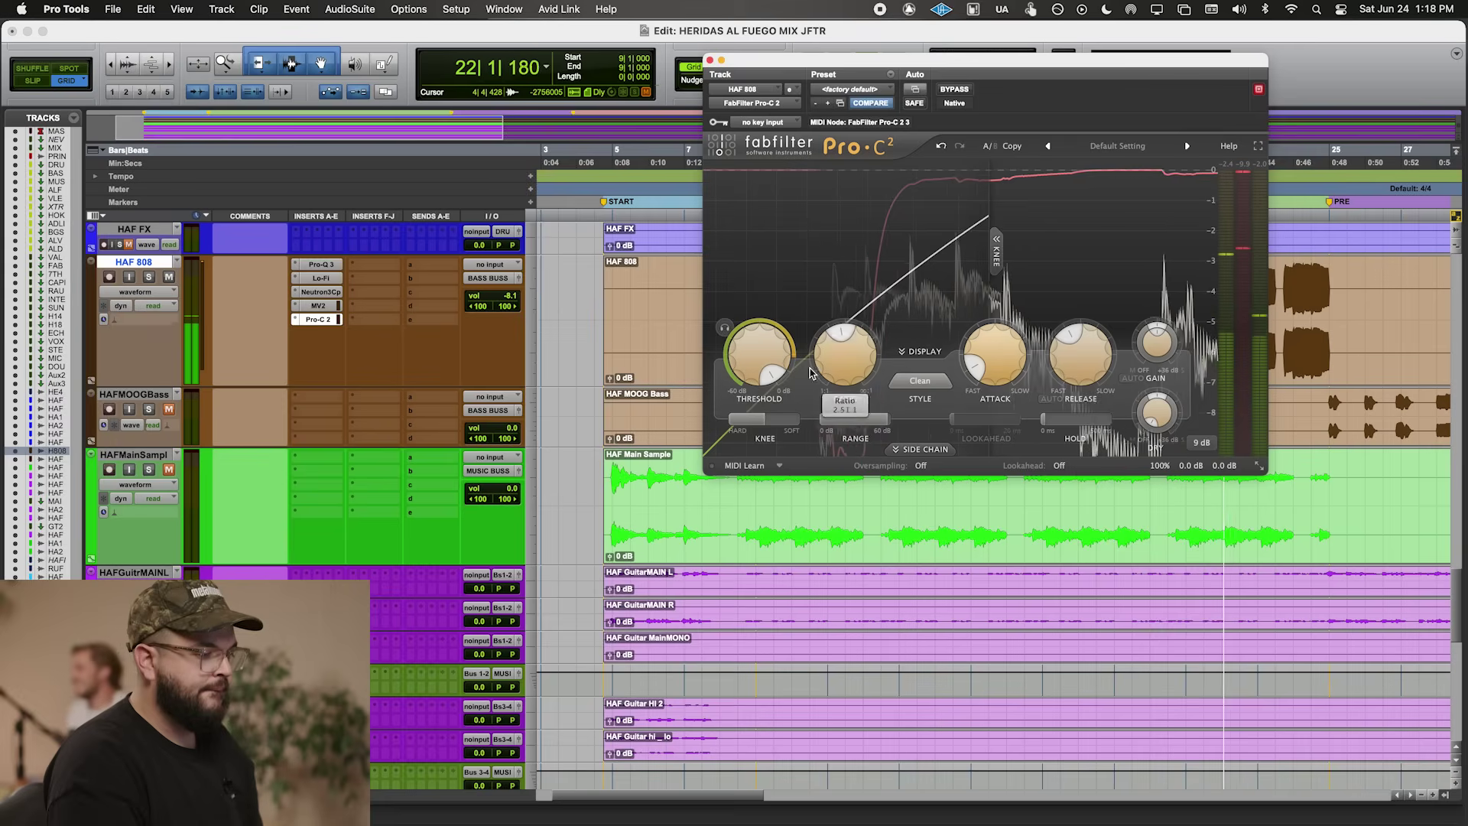
pyautogui.moveTo(747, 364); pyautogui.dragTo(747, 372)
pyautogui.scroll(-3, 750, 367)
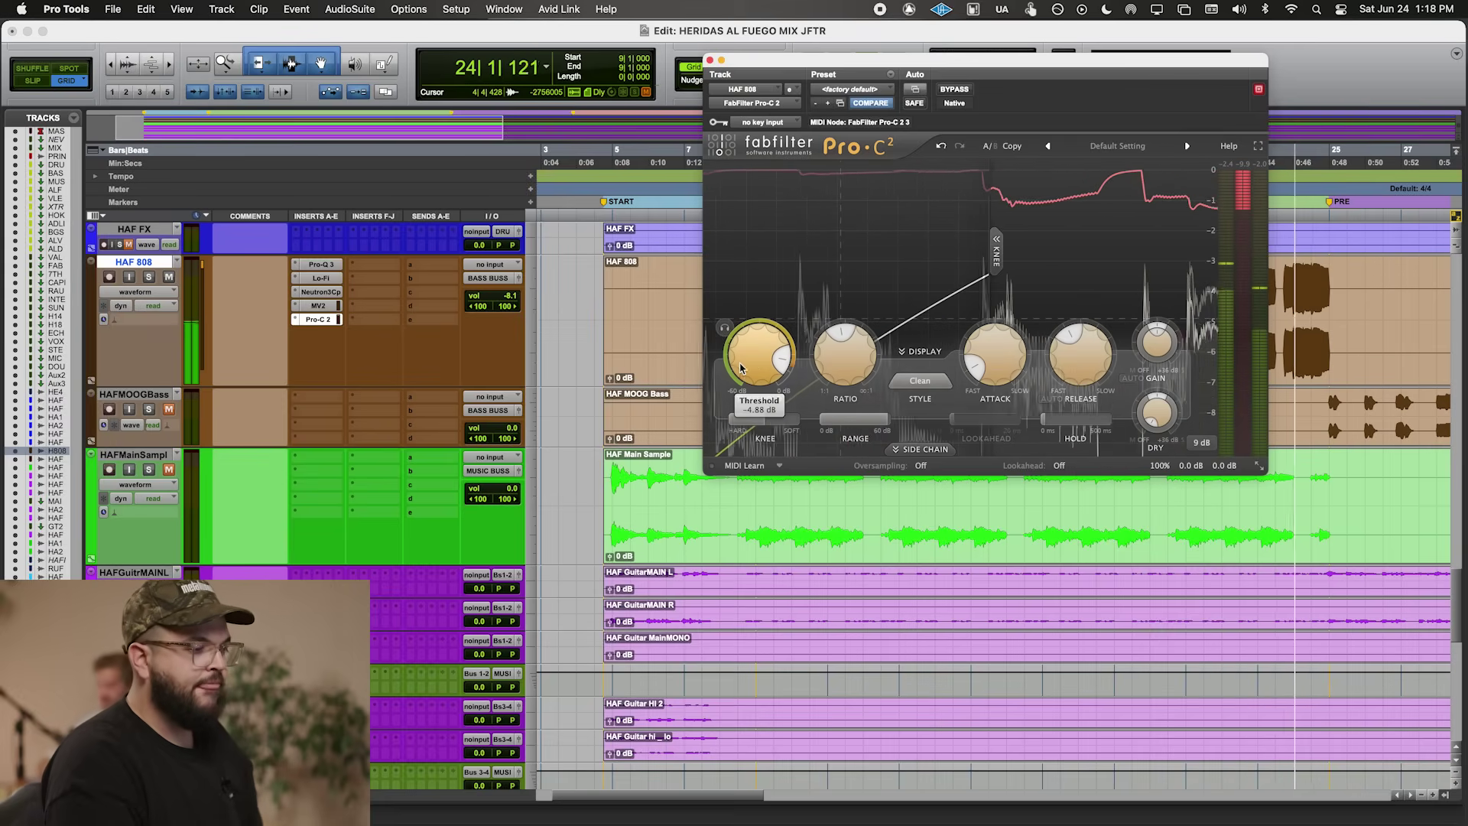
# - Audition HAF 808's Pro-C 2 compression in the mix from bar 9, and close the plug-in window
pyautogui.press('space')
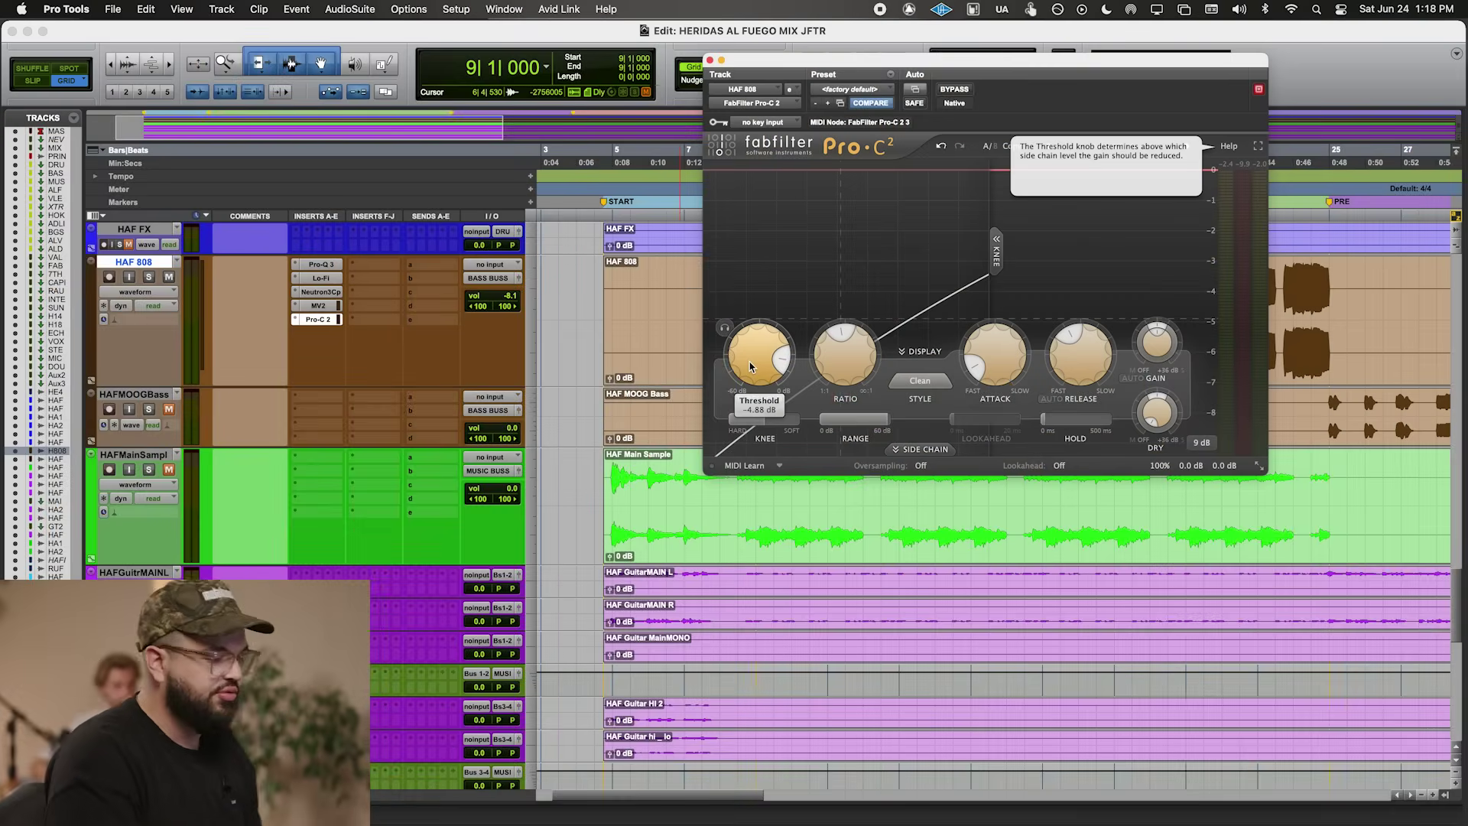
pyautogui.press('space')
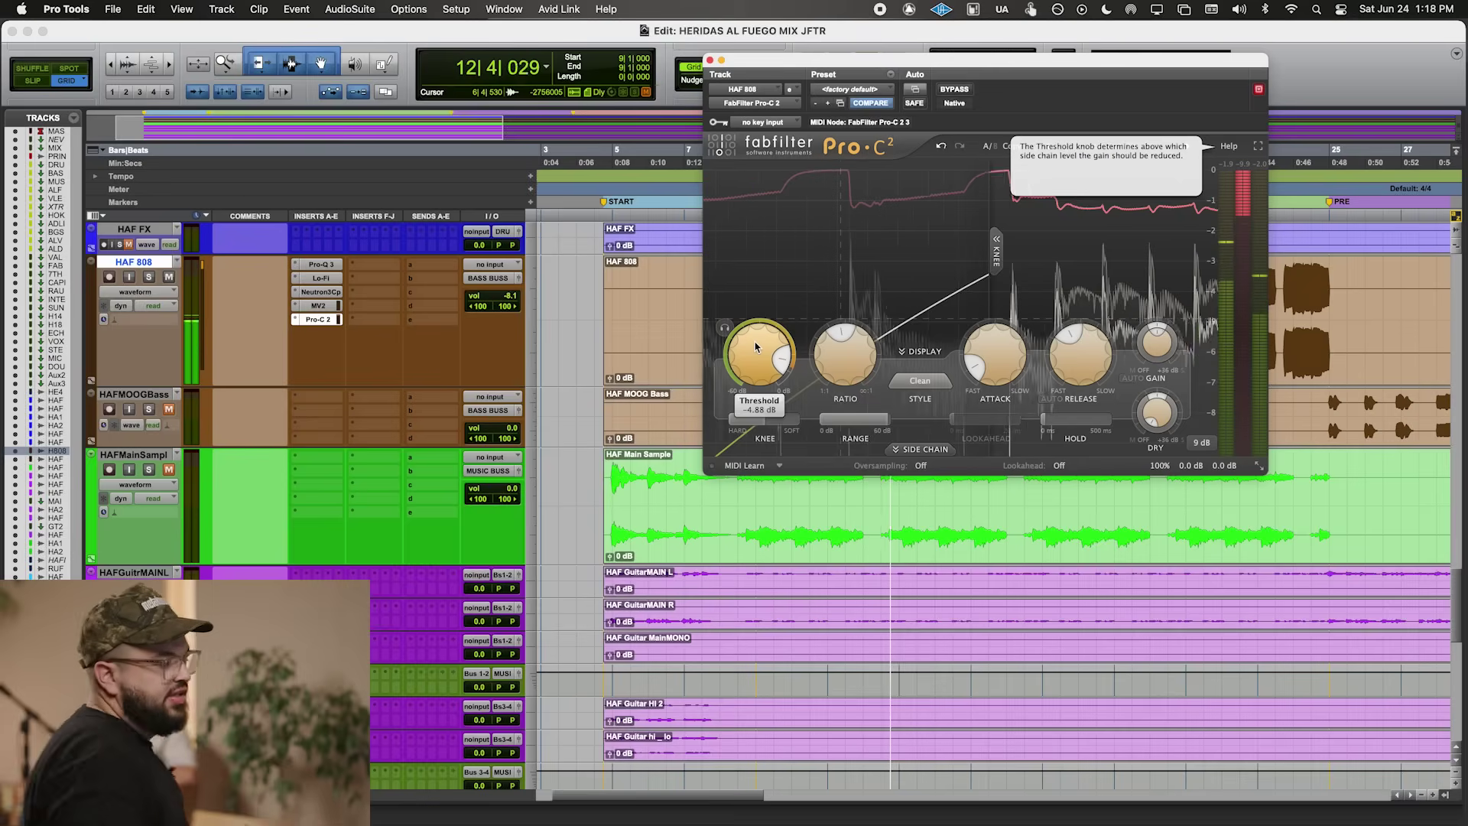
pyautogui.press('space')
pyautogui.press('space')
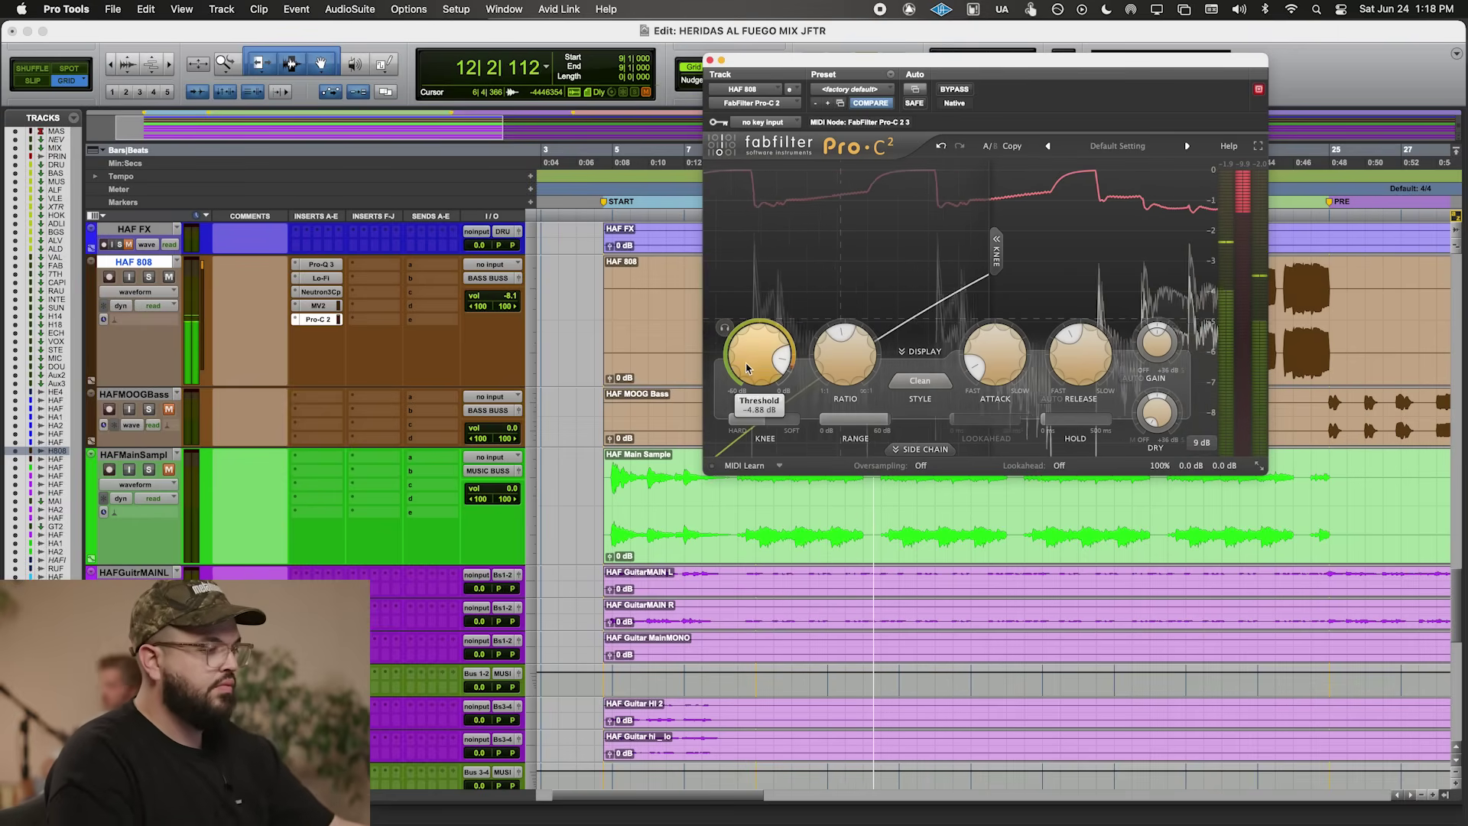
pyautogui.click(710, 60)
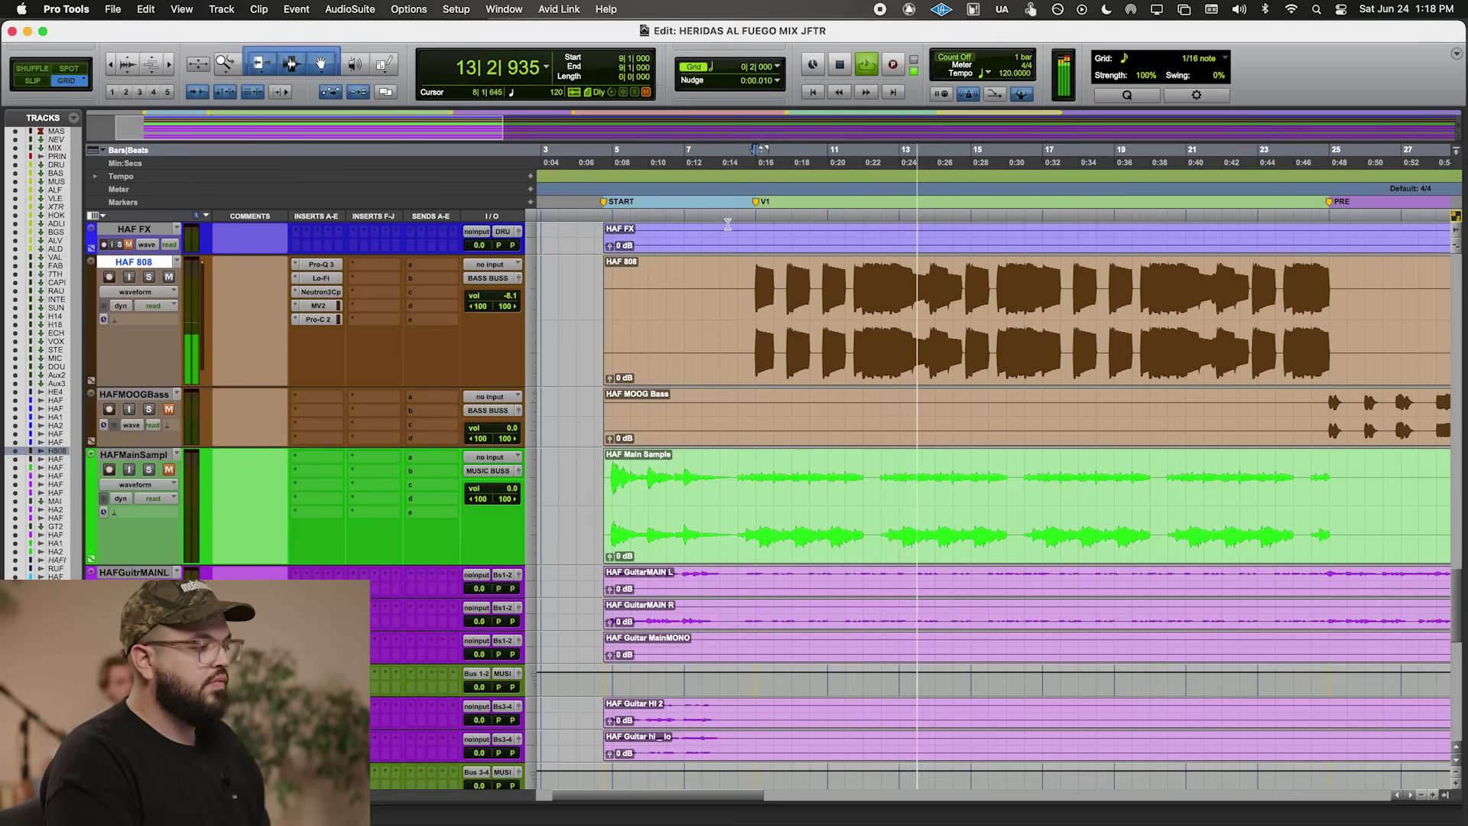
# - Set HAF 808's volume to -7.9 dB and its Pro-C 2 threshold to -5.01 dB
pyautogui.click(490, 297)
pyautogui.moveTo(490, 297); pyautogui.dragTo(490, 298)
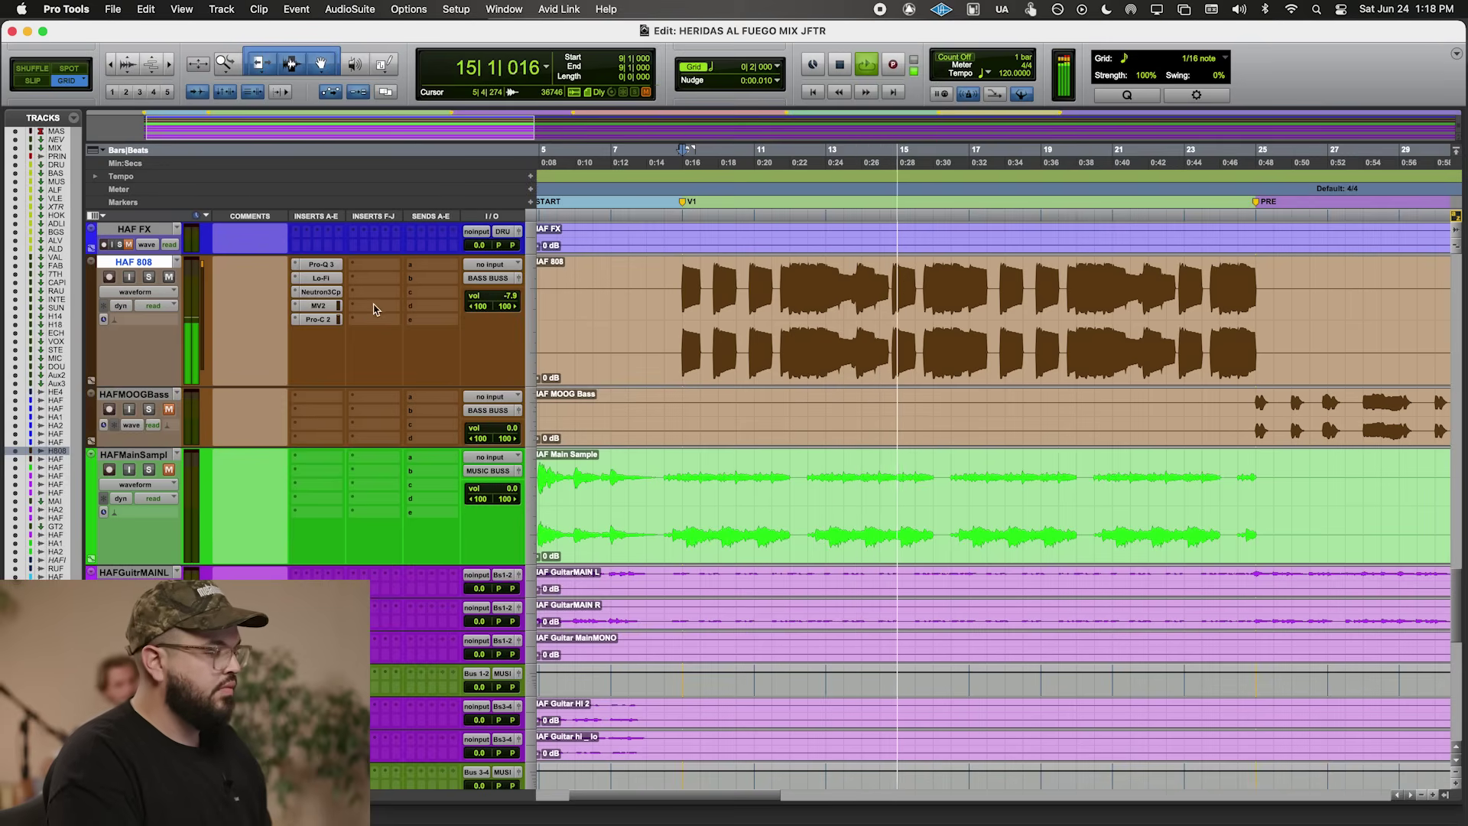
pyautogui.click(334, 320)
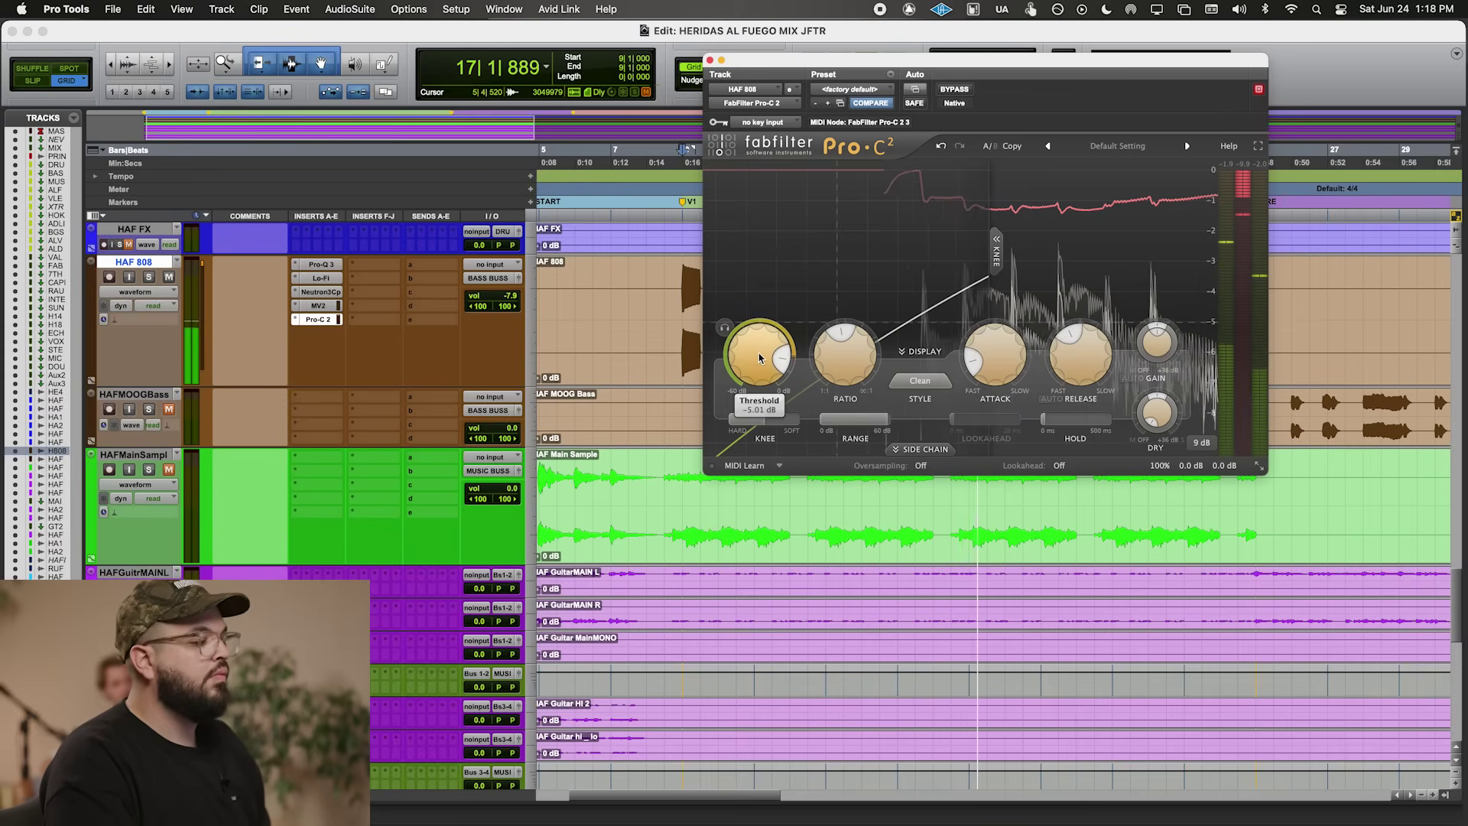
pyautogui.click(710, 60)
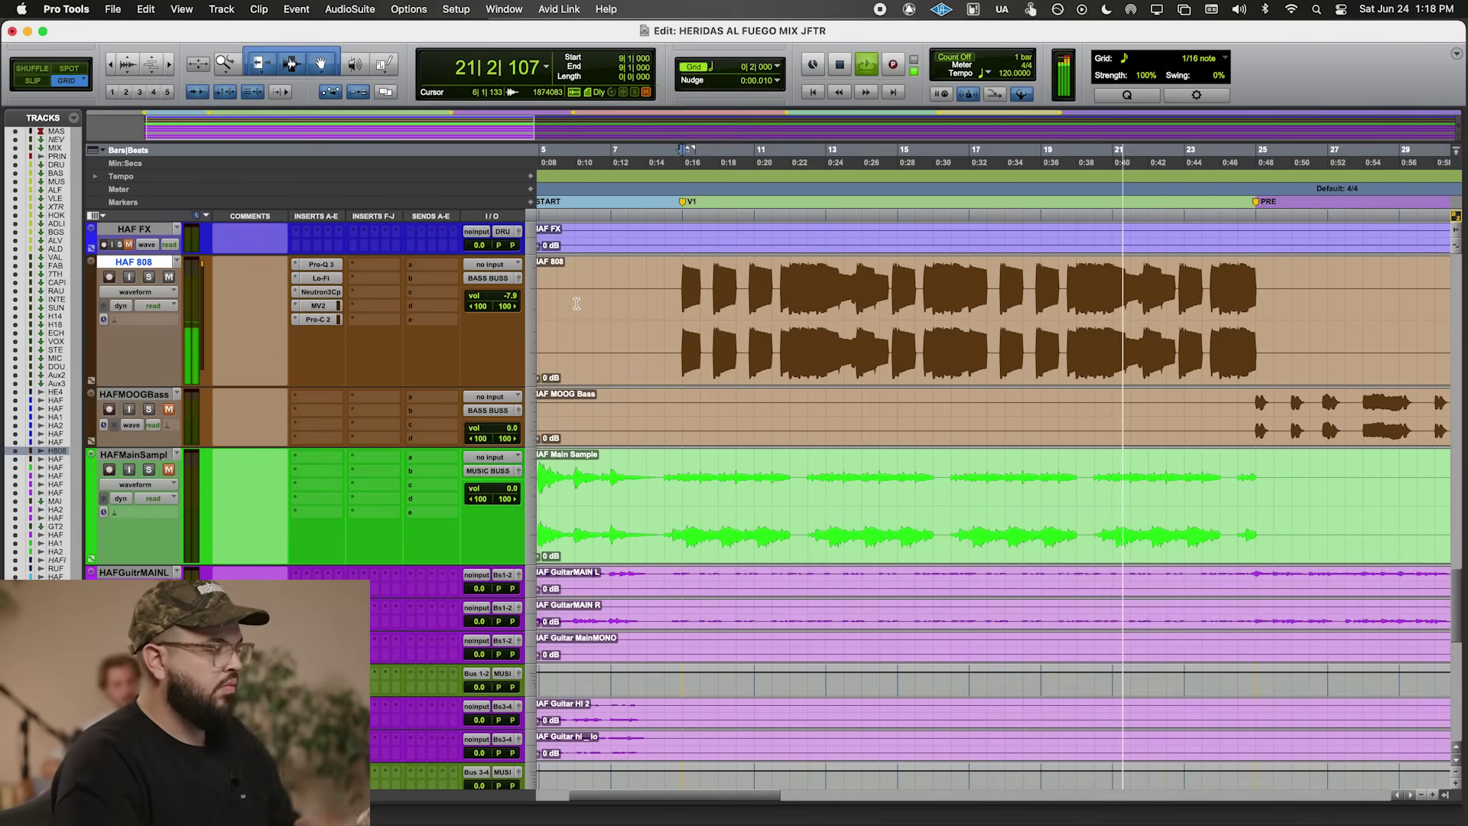
# - Stop playback and raise HAF 808's volume to -7.6 dB
pyautogui.scroll(10, 576, 303)
pyautogui.scroll(-10, 659, 415)
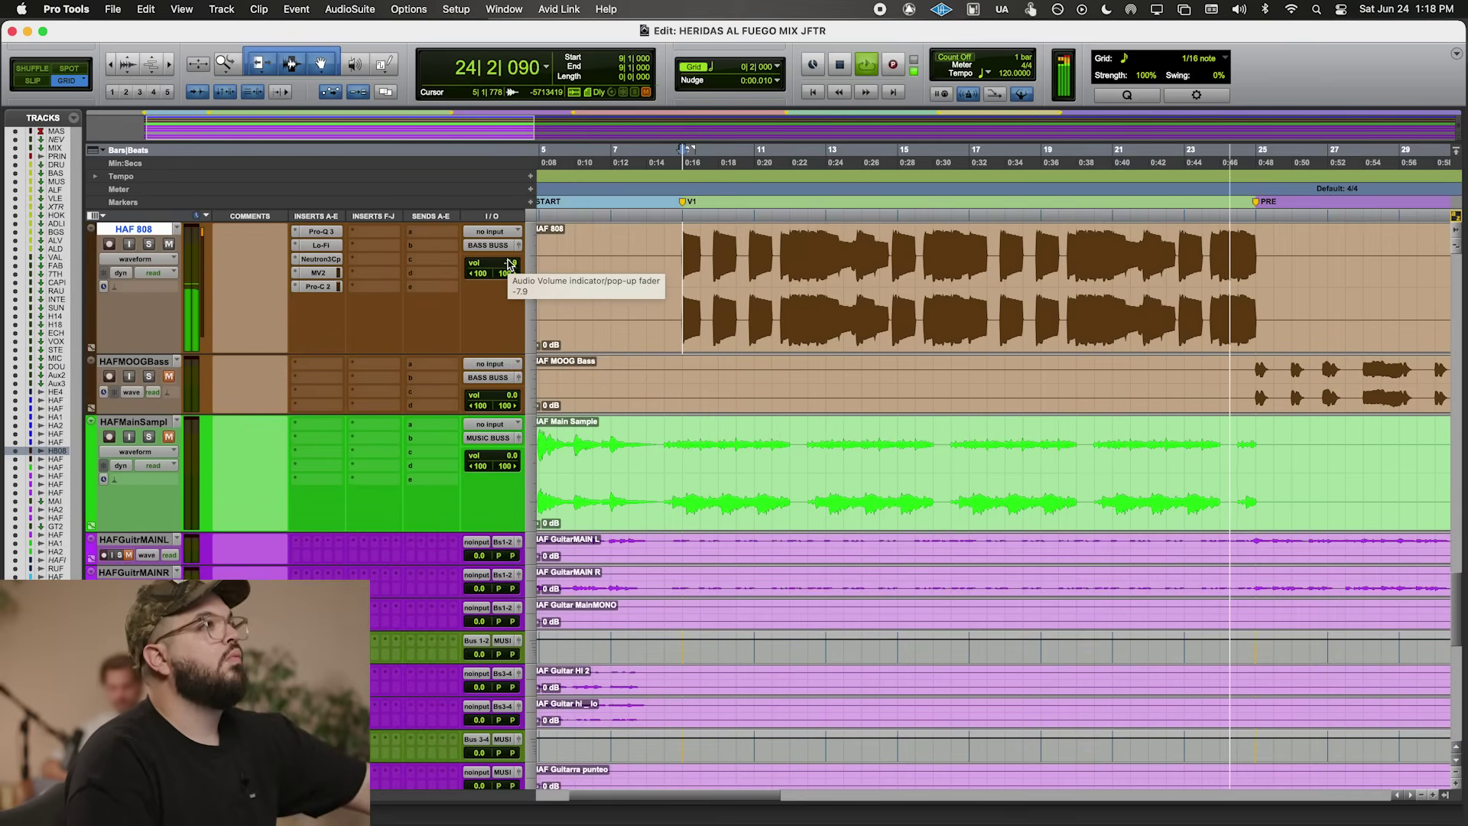
pyautogui.scroll(3, 505, 270)
pyautogui.press('space')
pyautogui.click(505, 447)
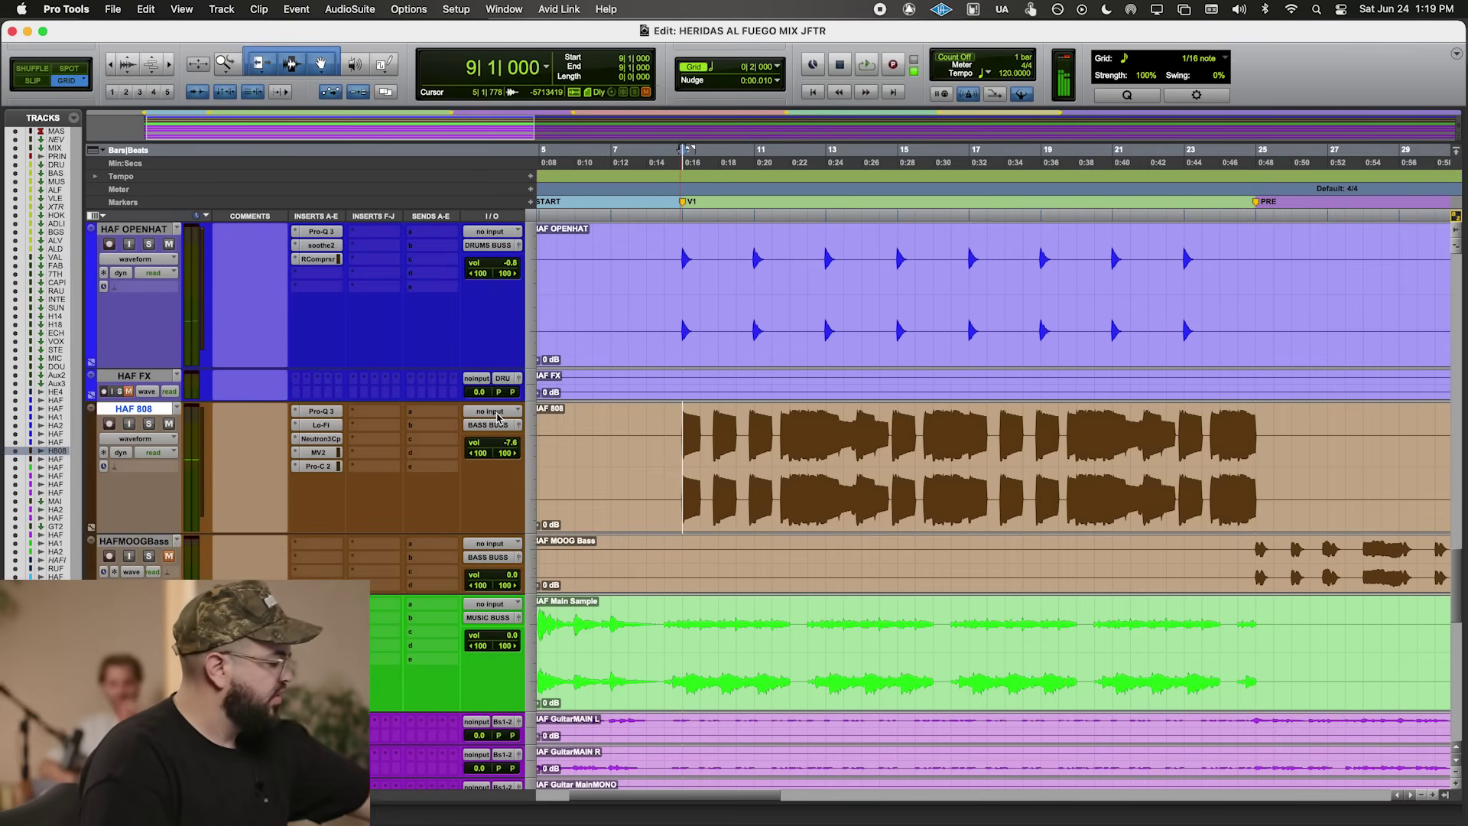
# - Select the verse 1 passage on HAF 808 from bar 9 to bar 25 and play it
pyautogui.click(692, 428)
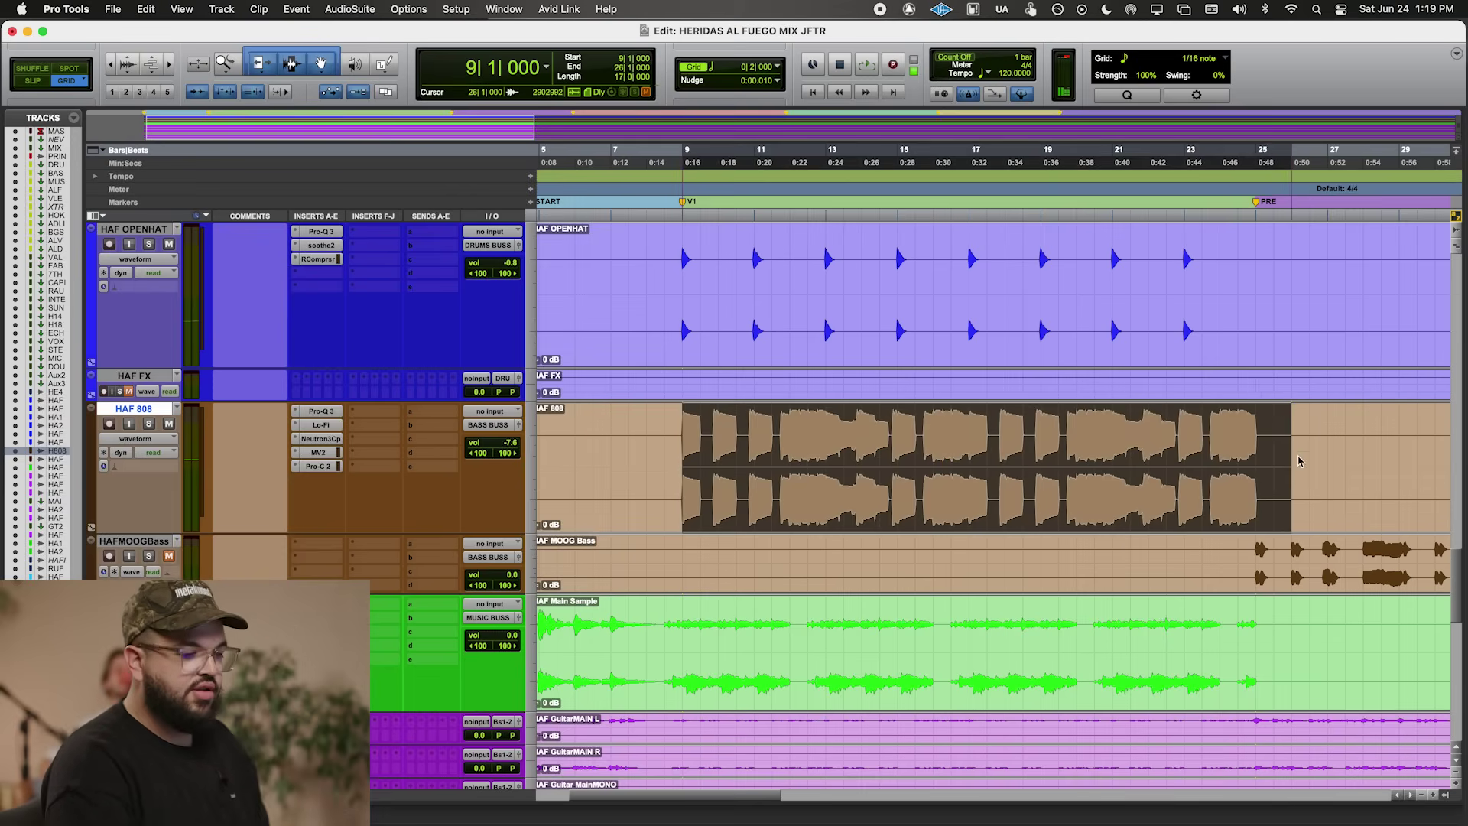
pyautogui.press('super+bracketleft')
pyautogui.press('space')
pyautogui.scroll(5, 891, 476)
pyautogui.scroll(10, 891, 476)
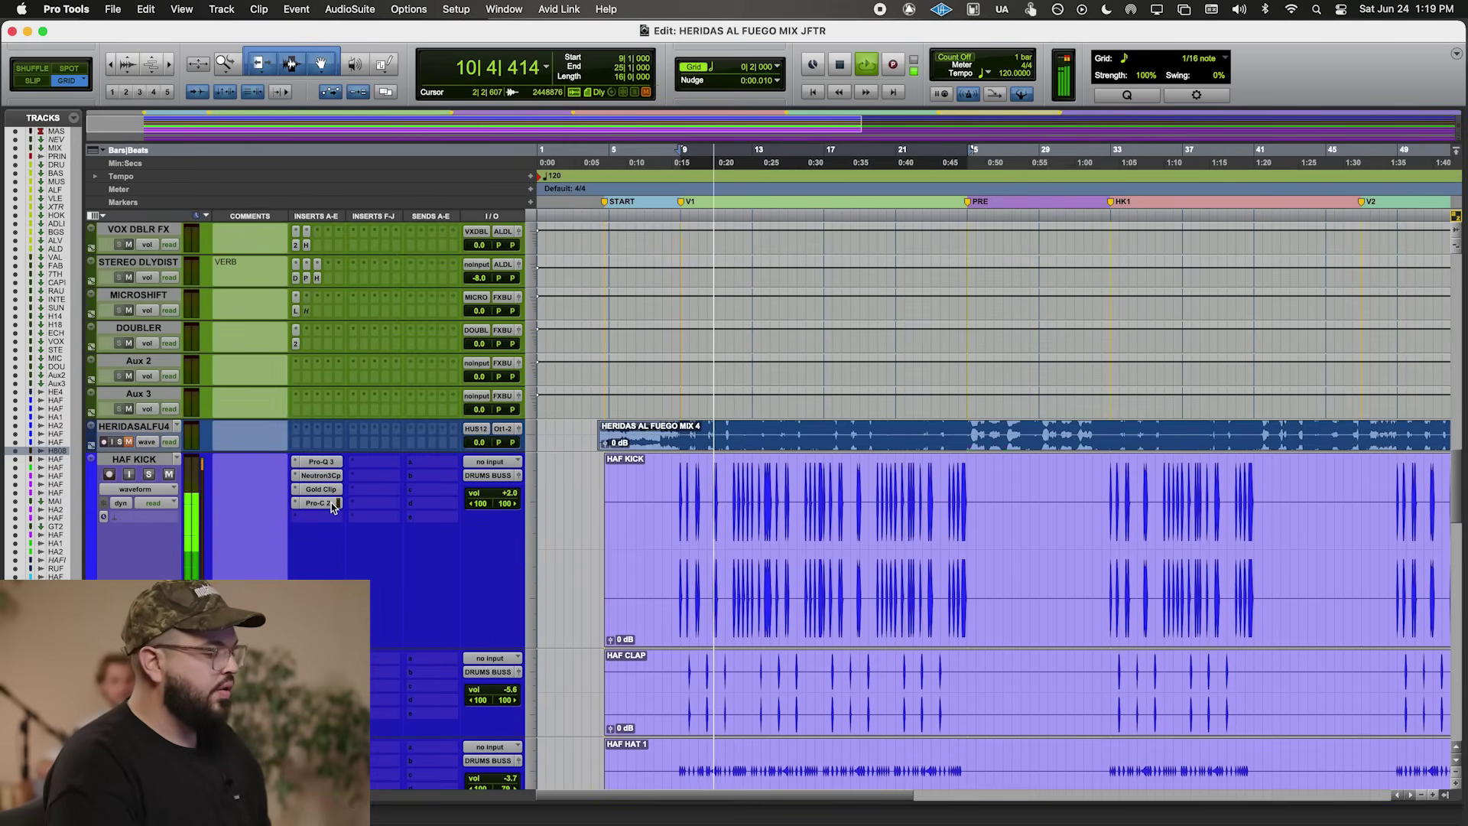
# - Check HAF KICK's Pro-C 2 compression during playback and lower the kick's volume to +1.8 dB
pyautogui.click(331, 504)
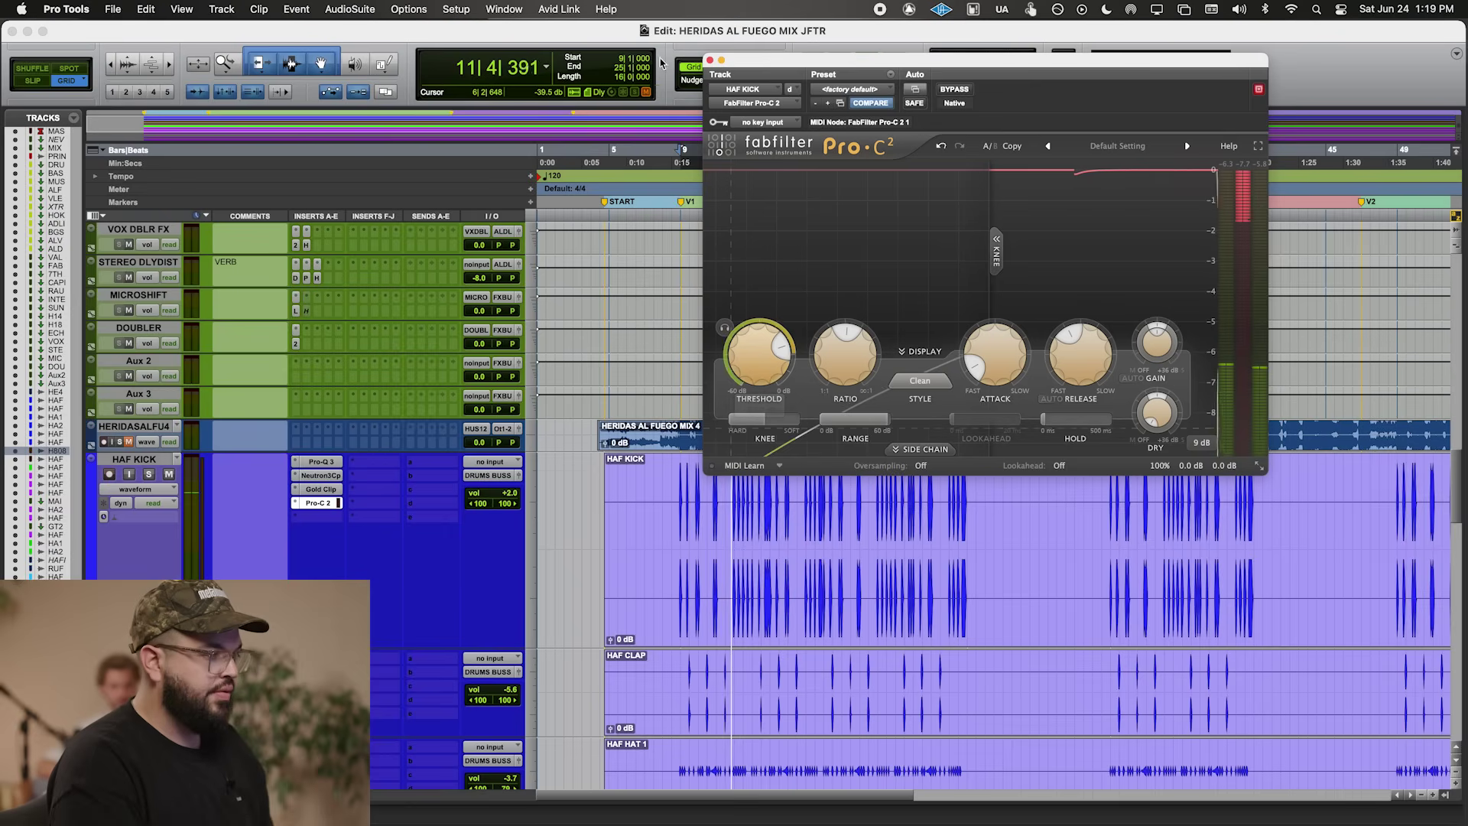
pyautogui.moveTo(510, 495); pyautogui.dragTo(510, 488)
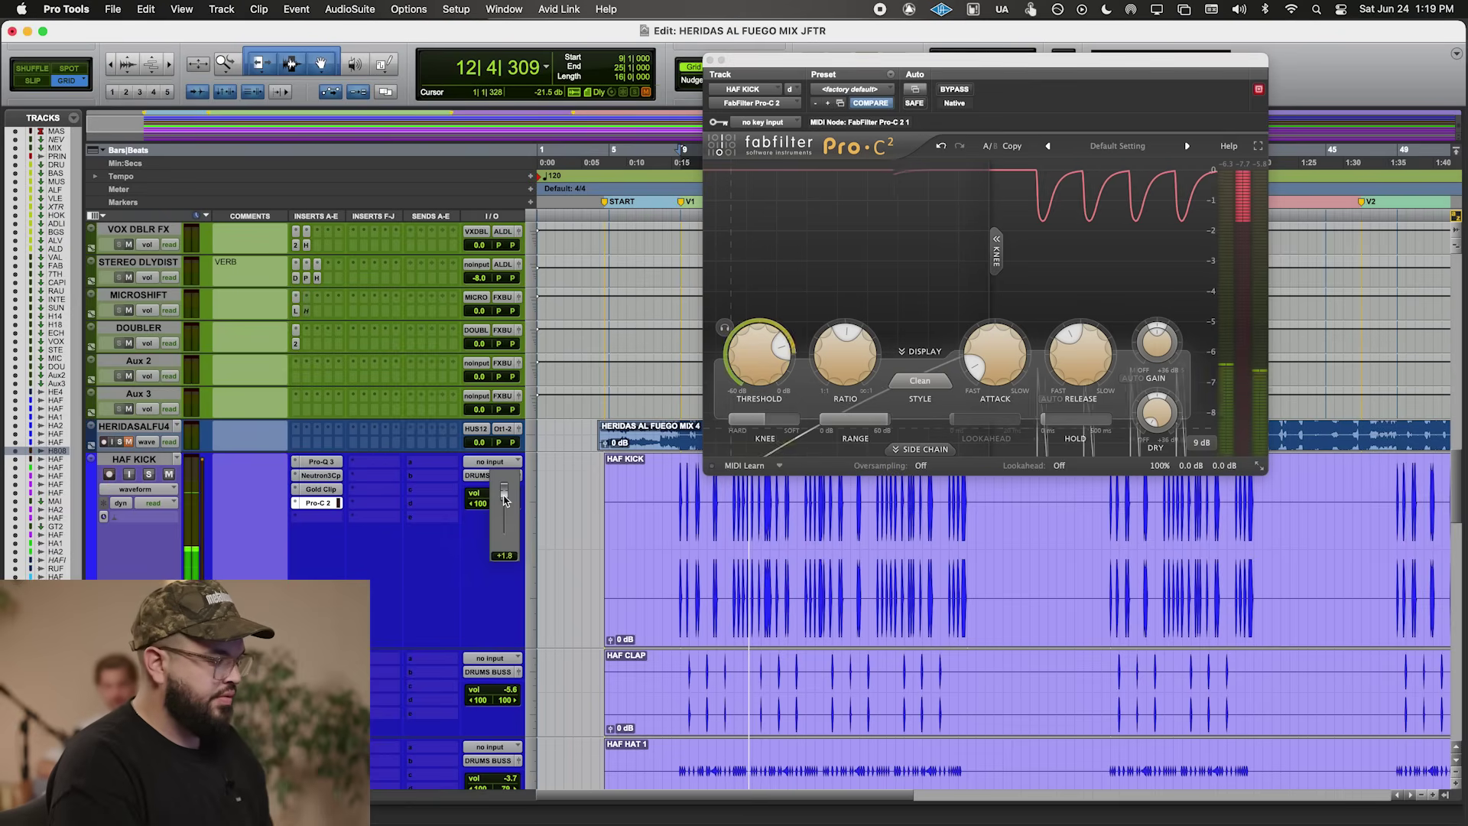
pyautogui.click(710, 61)
pyautogui.press('space')
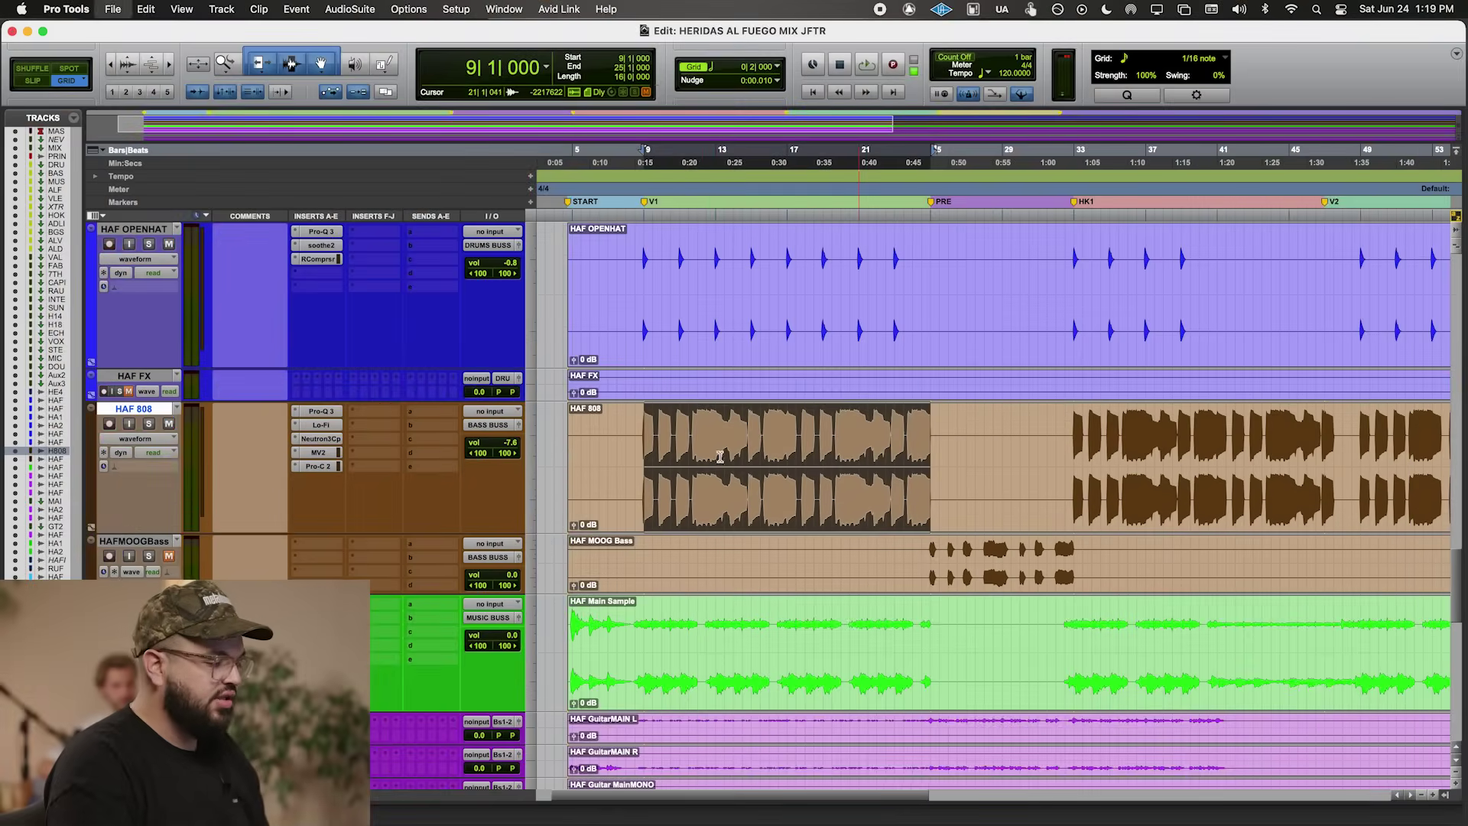
# - Set HAF 808's volume to -7.4 dB while listening to verse 1, and stop playback
pyautogui.scroll(-5, 721, 457)
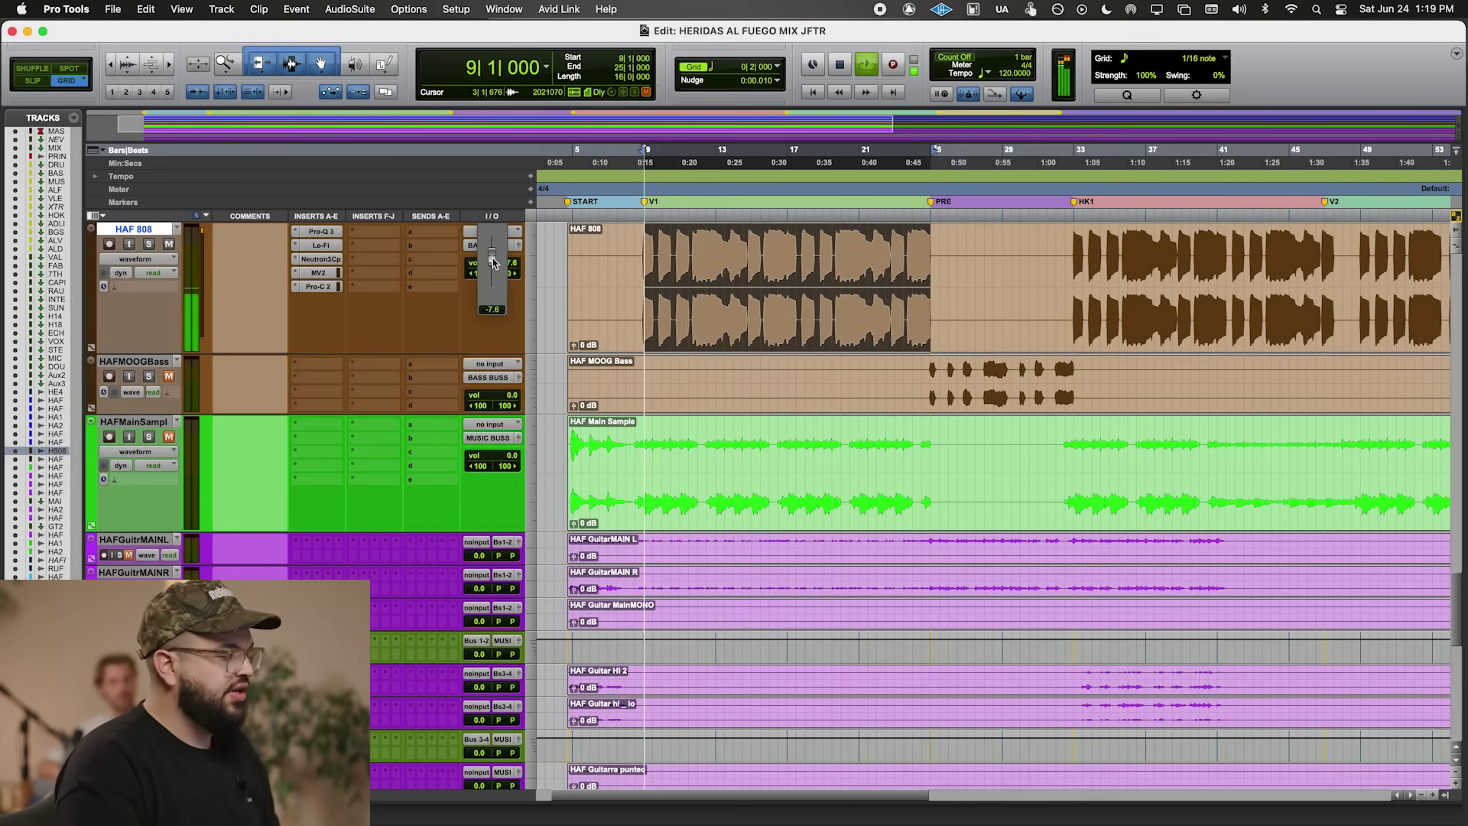
pyautogui.moveTo(494, 260); pyautogui.dragTo(495, 261)
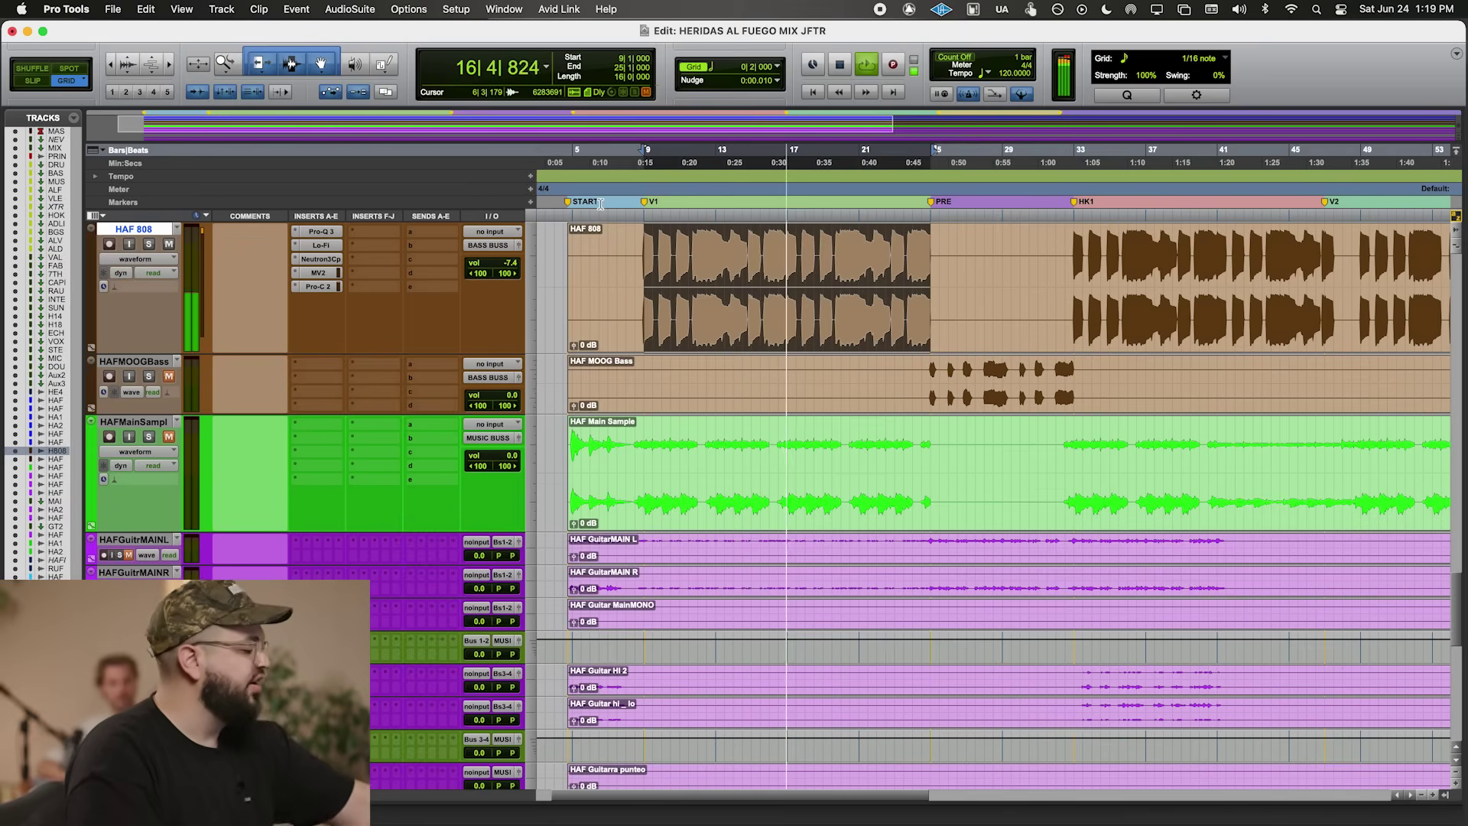
pyautogui.press('space')
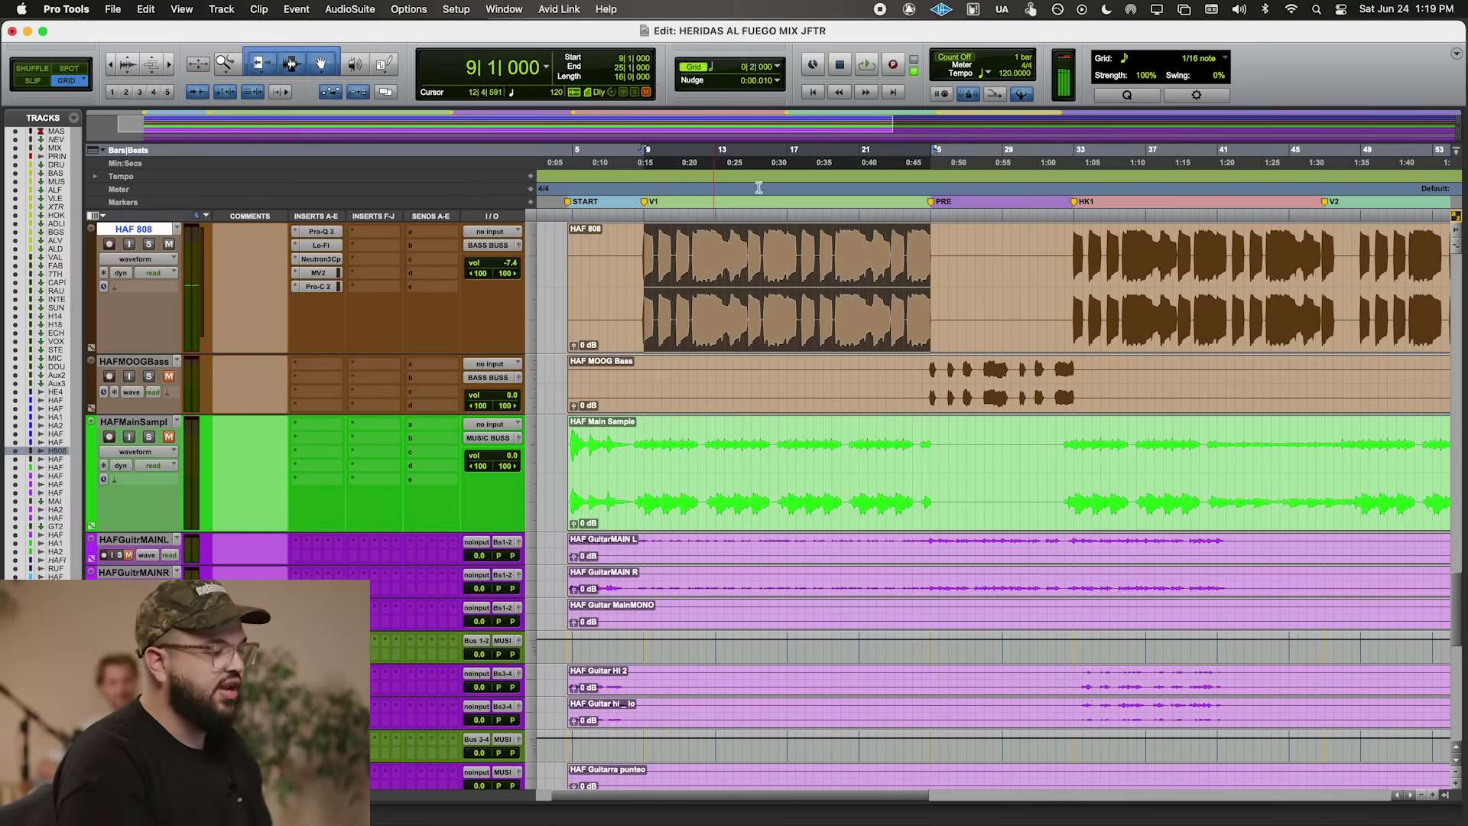
# - Enlarge the HAF Main Sample track, unmute it, and select its verse 1 passage from bar 8 beat 3 to bar 25
pyautogui.scroll(-3, 820, 417)
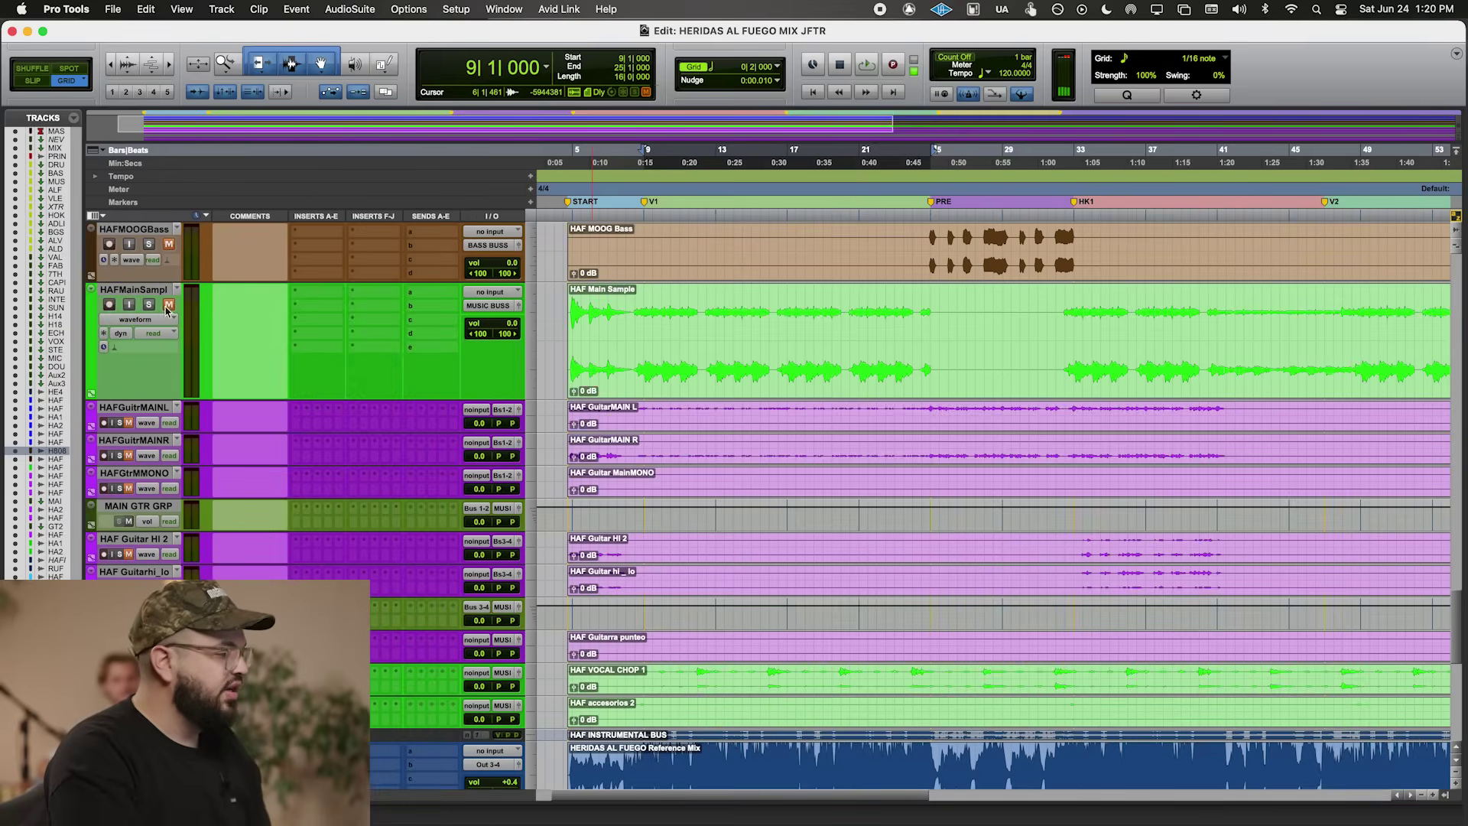
pyautogui.moveTo(440, 398); pyautogui.dragTo(433, 483)
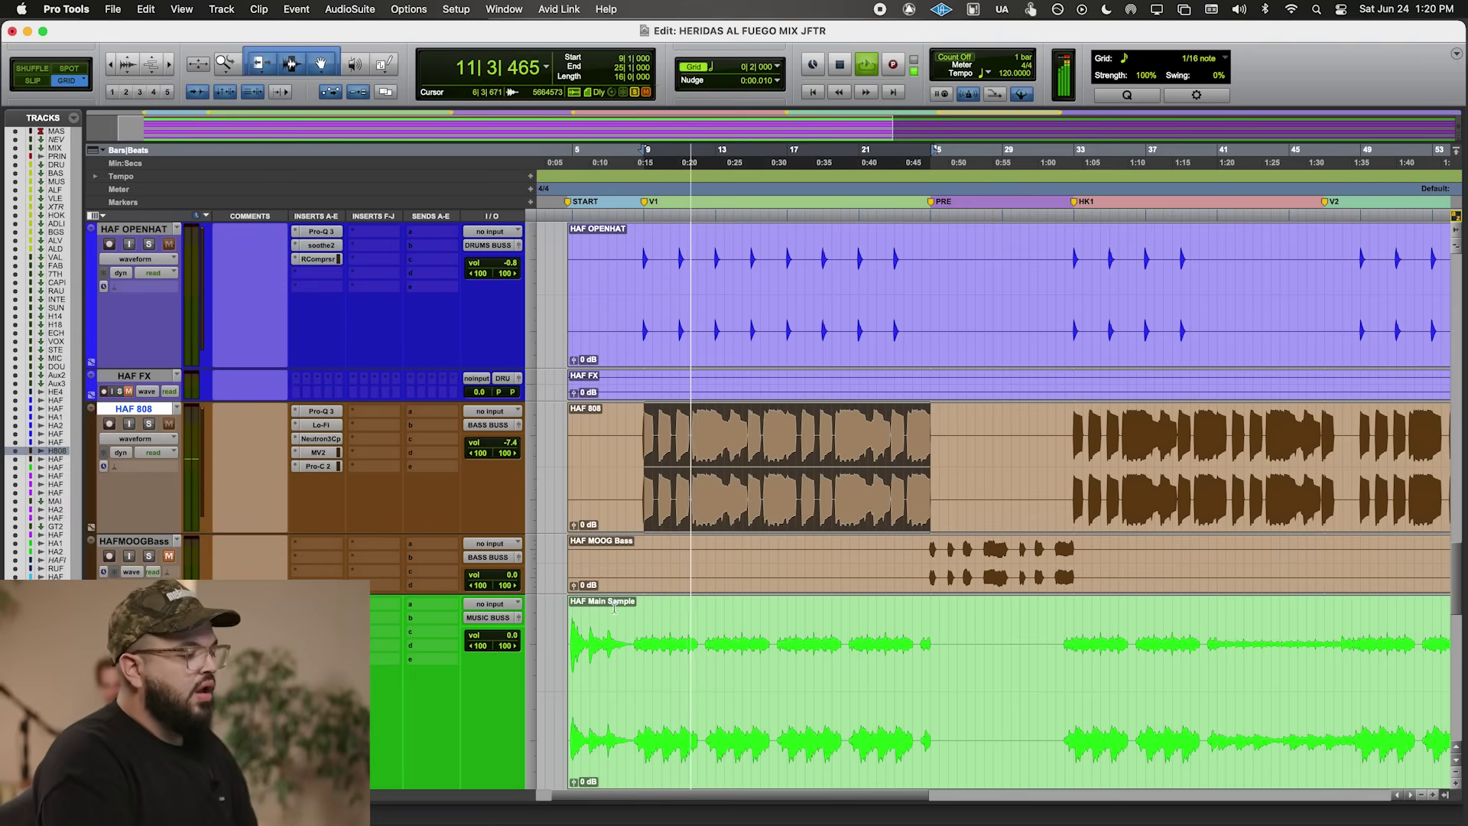
pyautogui.moveTo(642, 641); pyautogui.dragTo(939, 625)
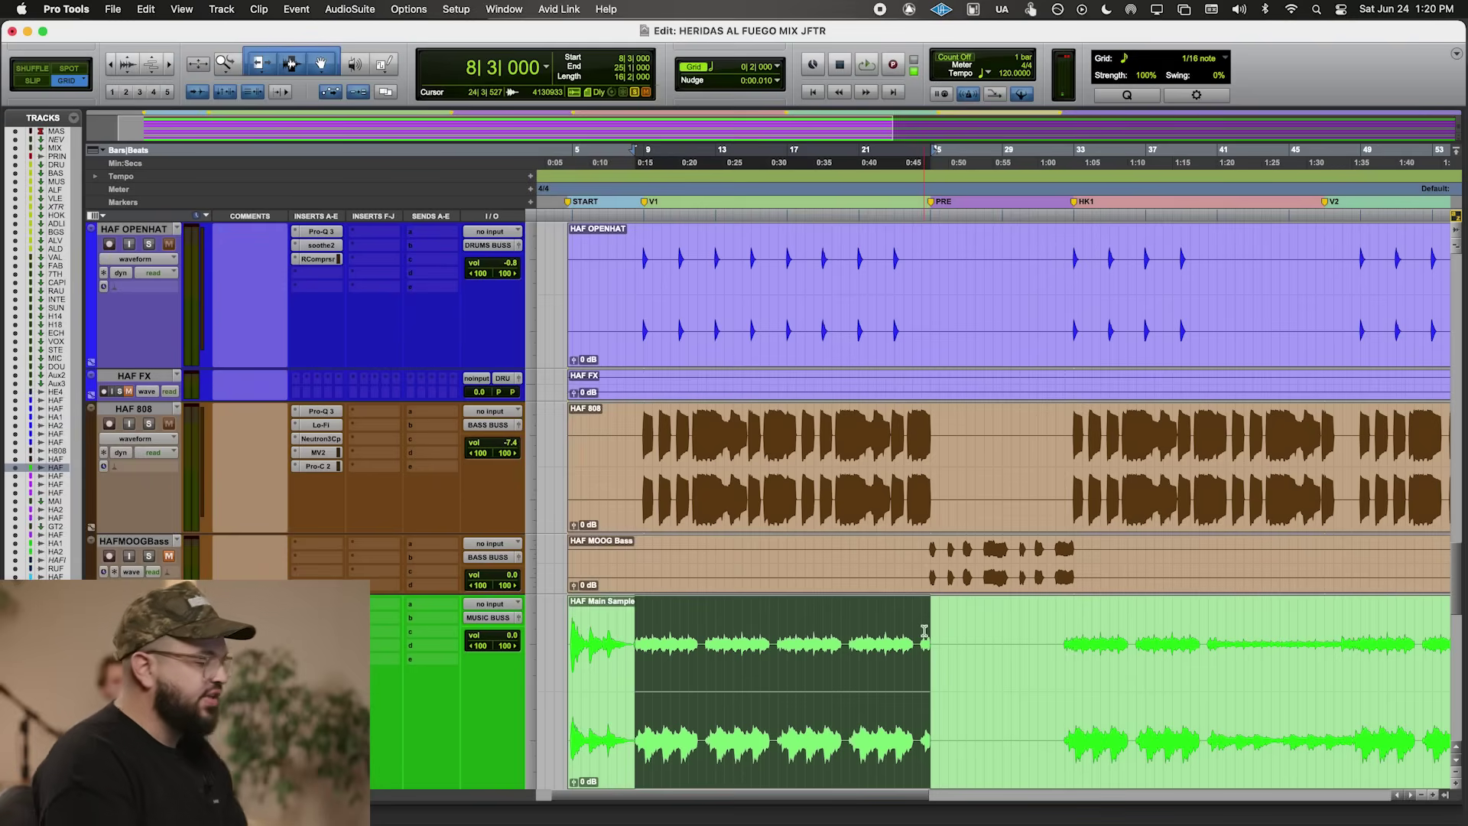
# - Insert FabFilter Pro-Q 3 on HAF Main Sample and set its processing mode to Natural Phase
pyautogui.click(383, 601)
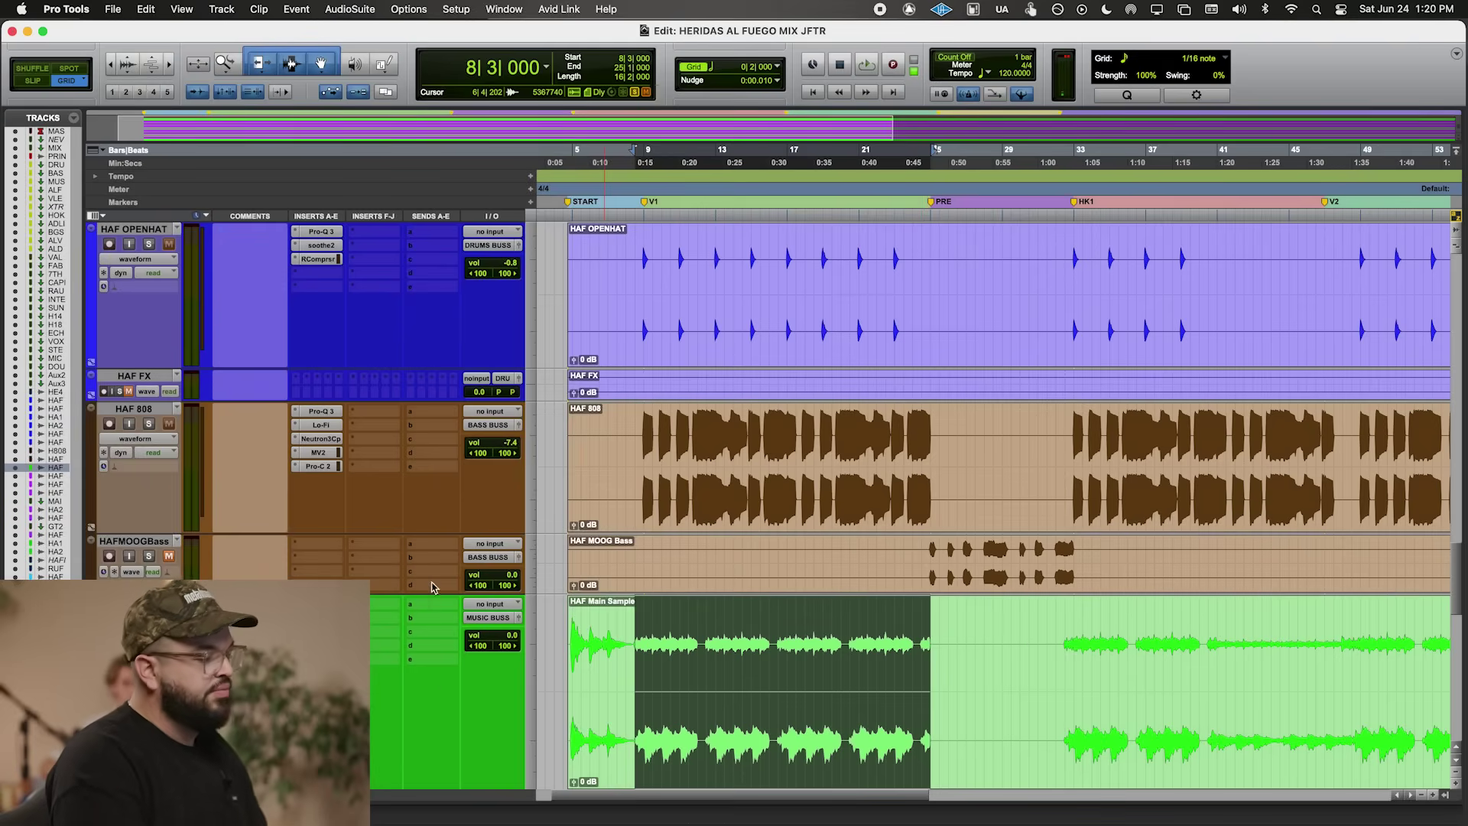
pyautogui.click(357, 565)
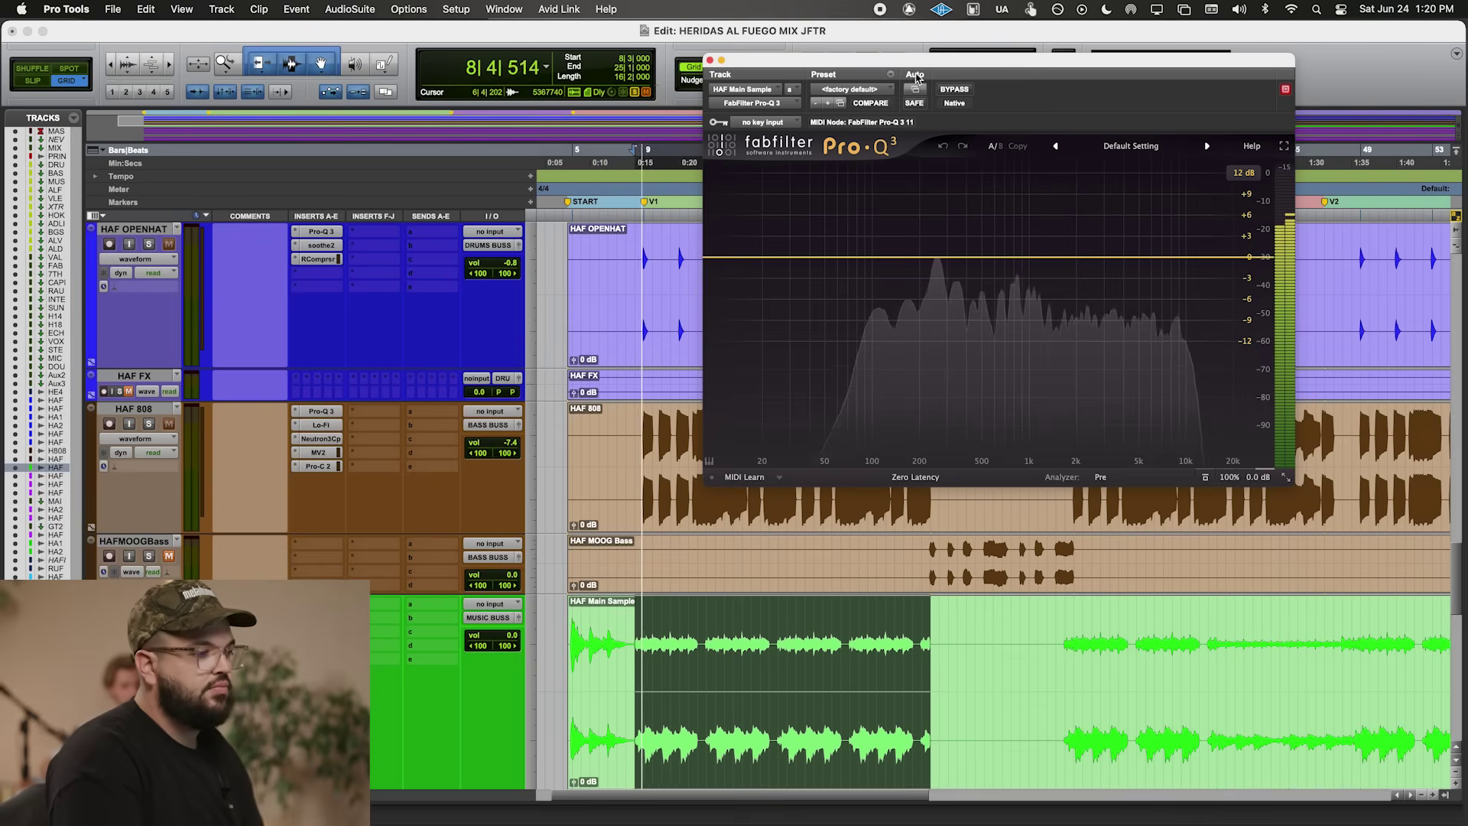
pyautogui.moveTo(956, 60); pyautogui.dragTo(885, 75)
pyautogui.click(864, 494)
pyautogui.click(842, 527)
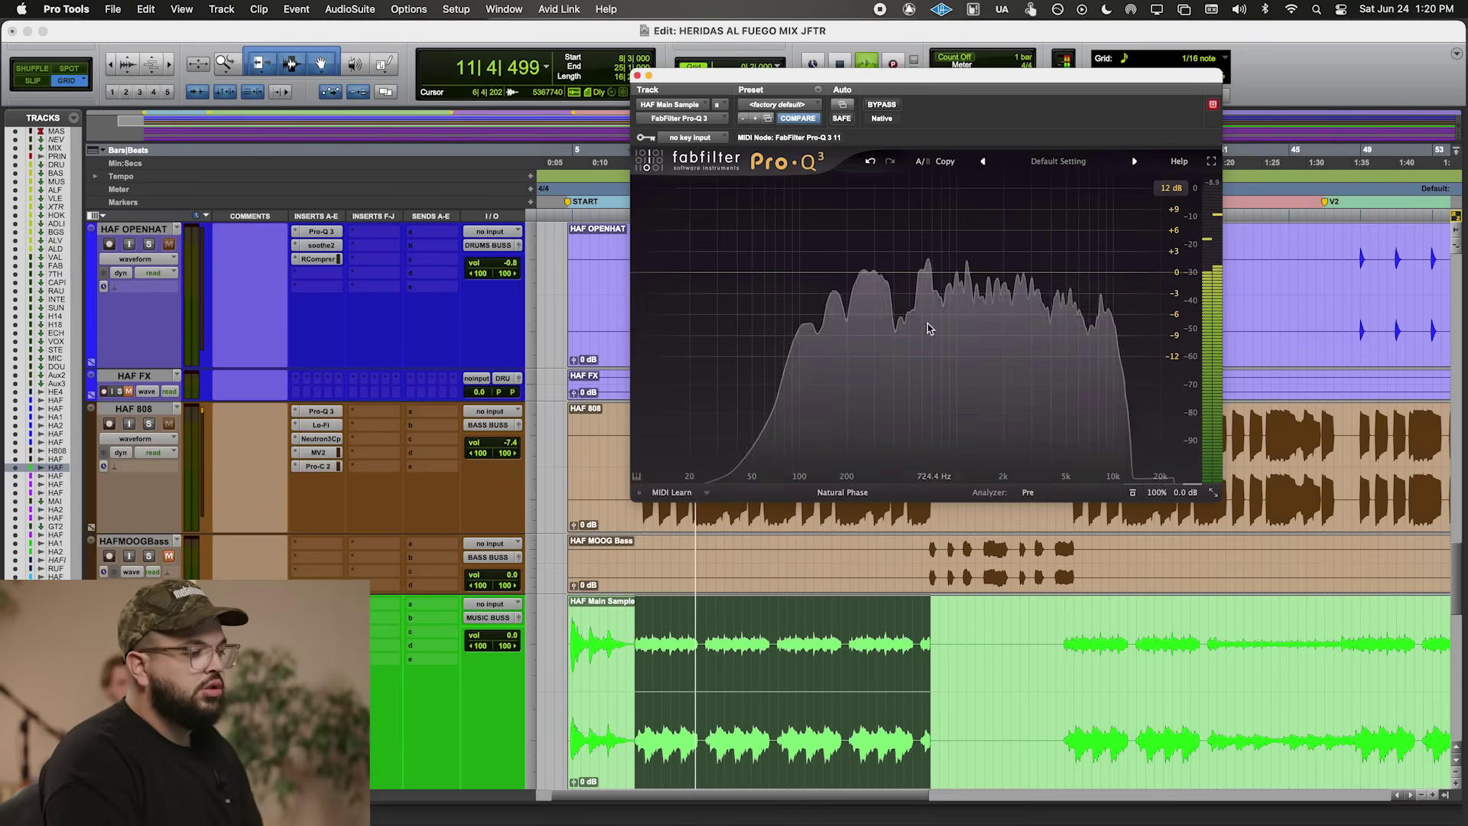
# - Cut low-mid and upper resonances with Pro-Q 3 while looping HAF Main Sample from bar 8 beat 3 to bar 12
pyautogui.moveTo(928, 262); pyautogui.dragTo(868, 311)
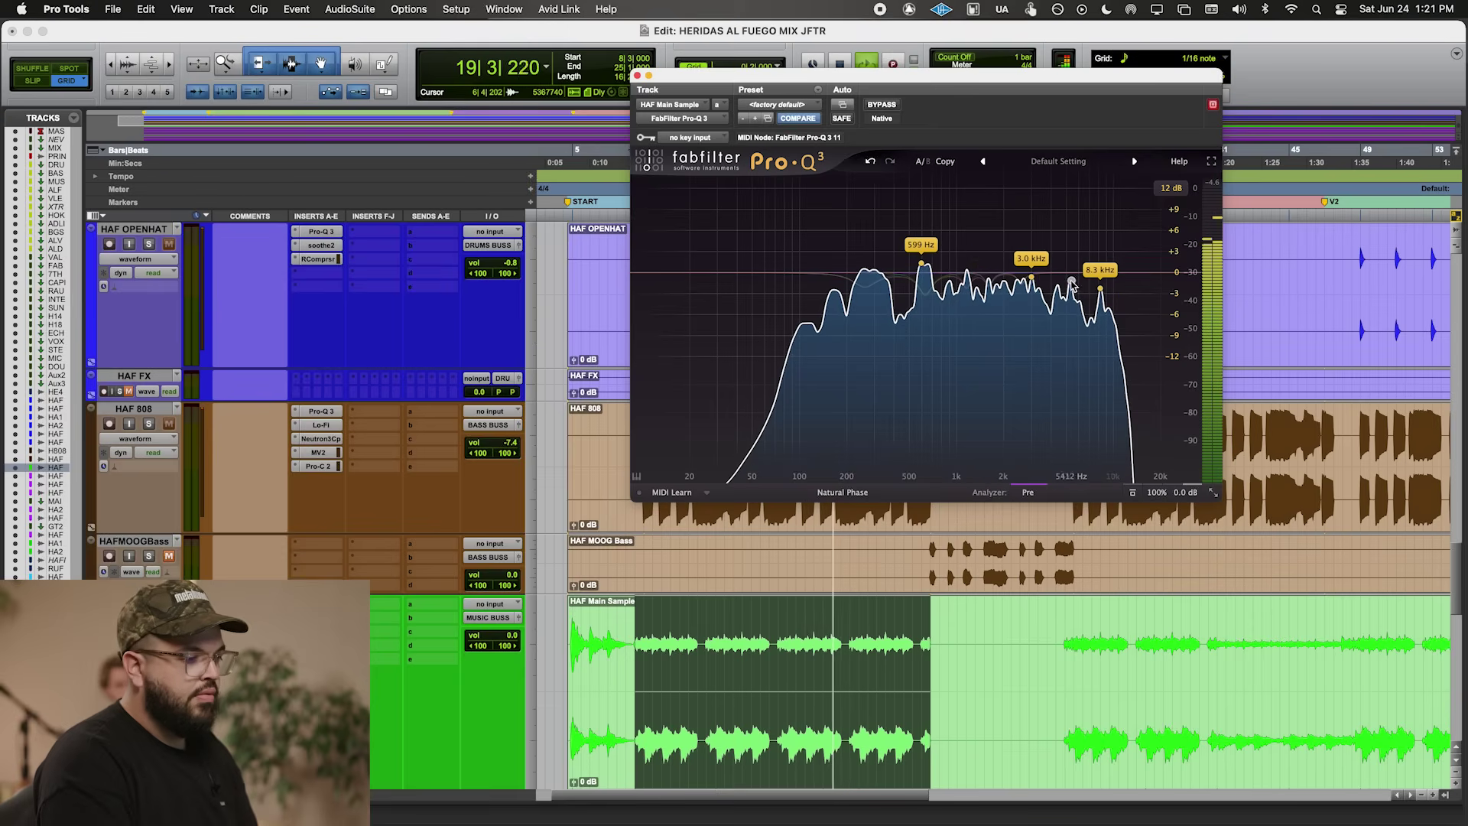
pyautogui.press('space')
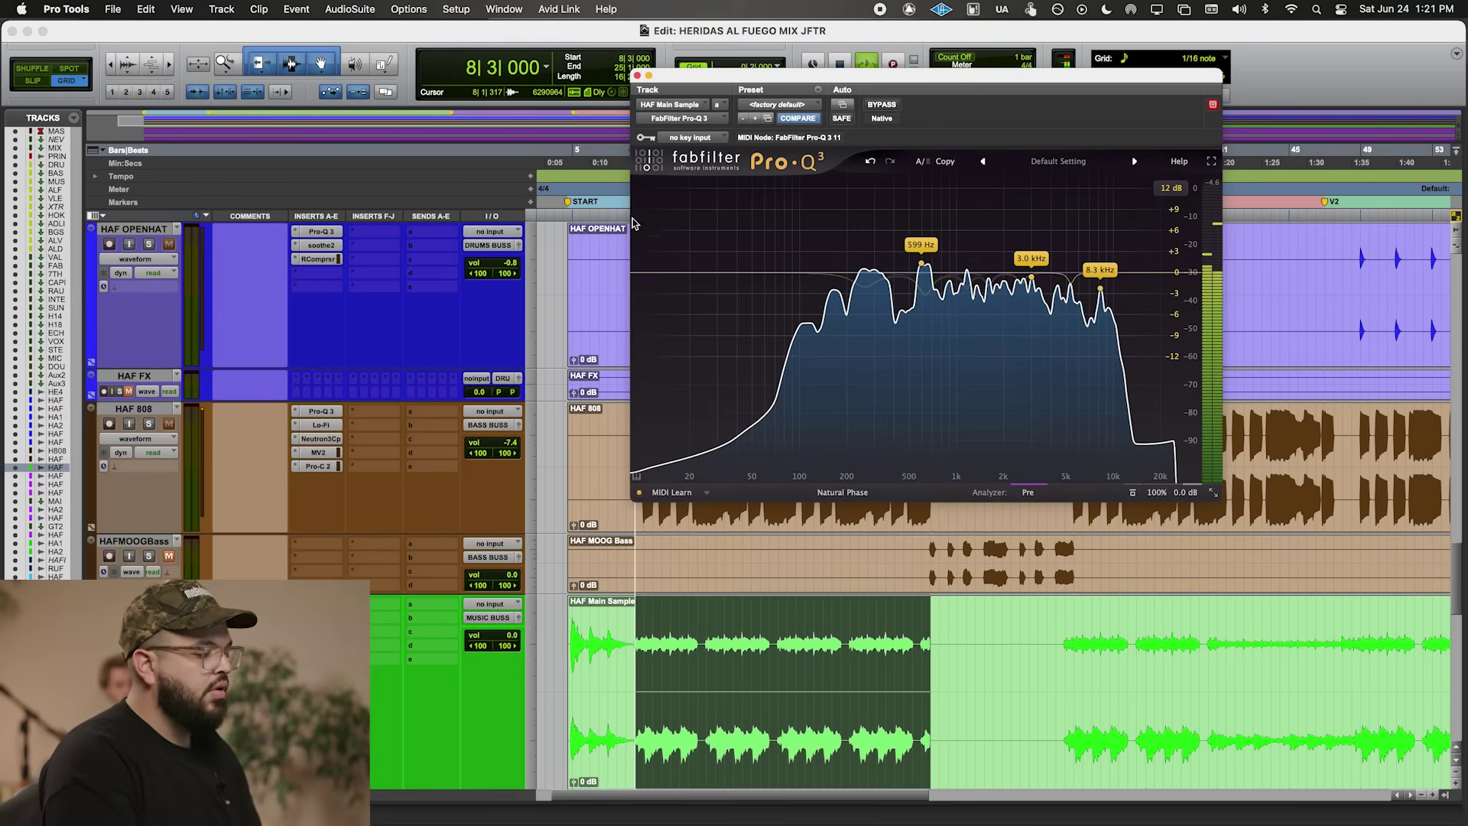
pyautogui.moveTo(637, 643); pyautogui.dragTo(704, 633)
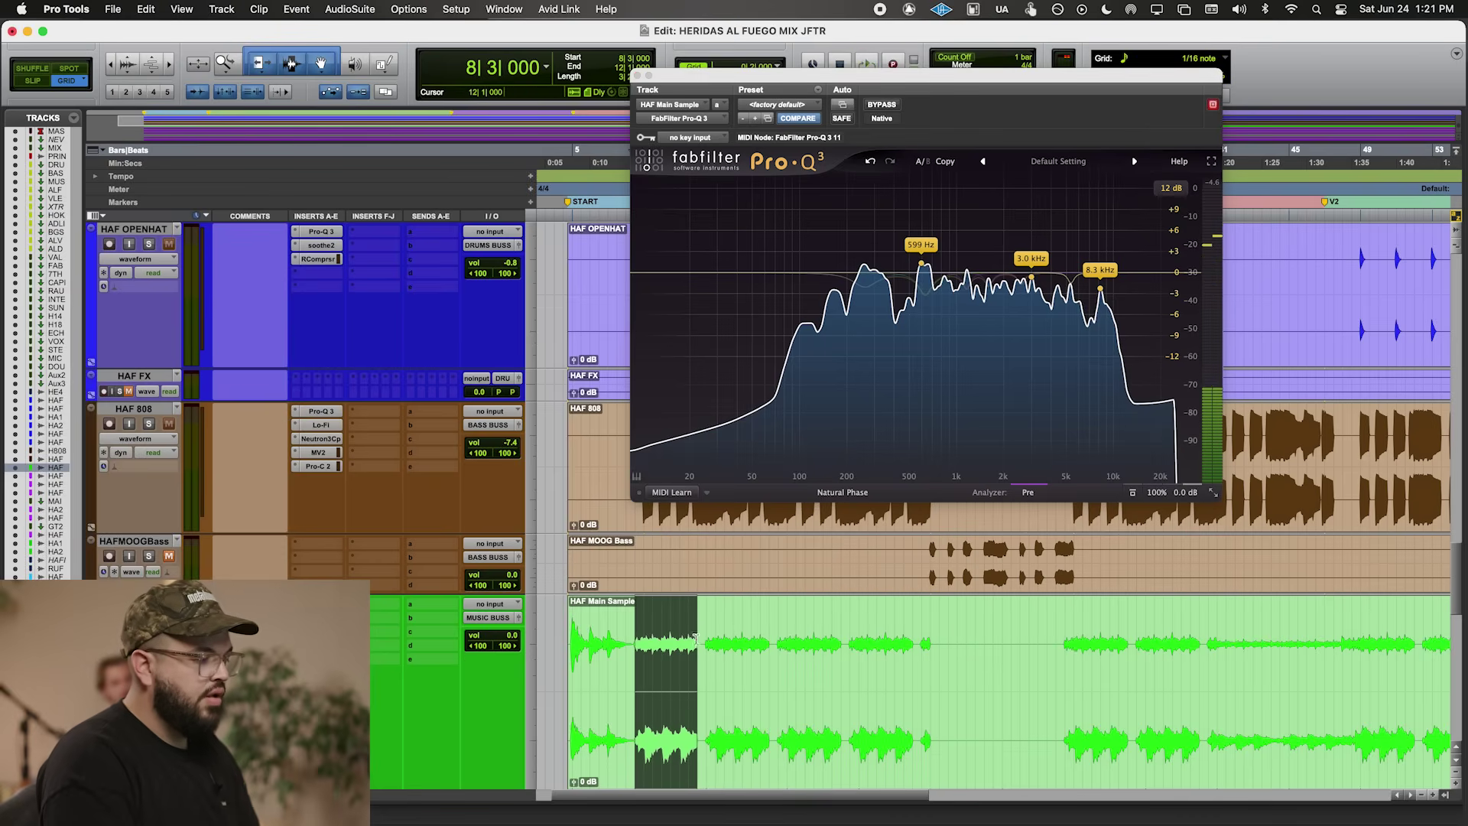
pyautogui.press('space')
pyautogui.click(838, 297)
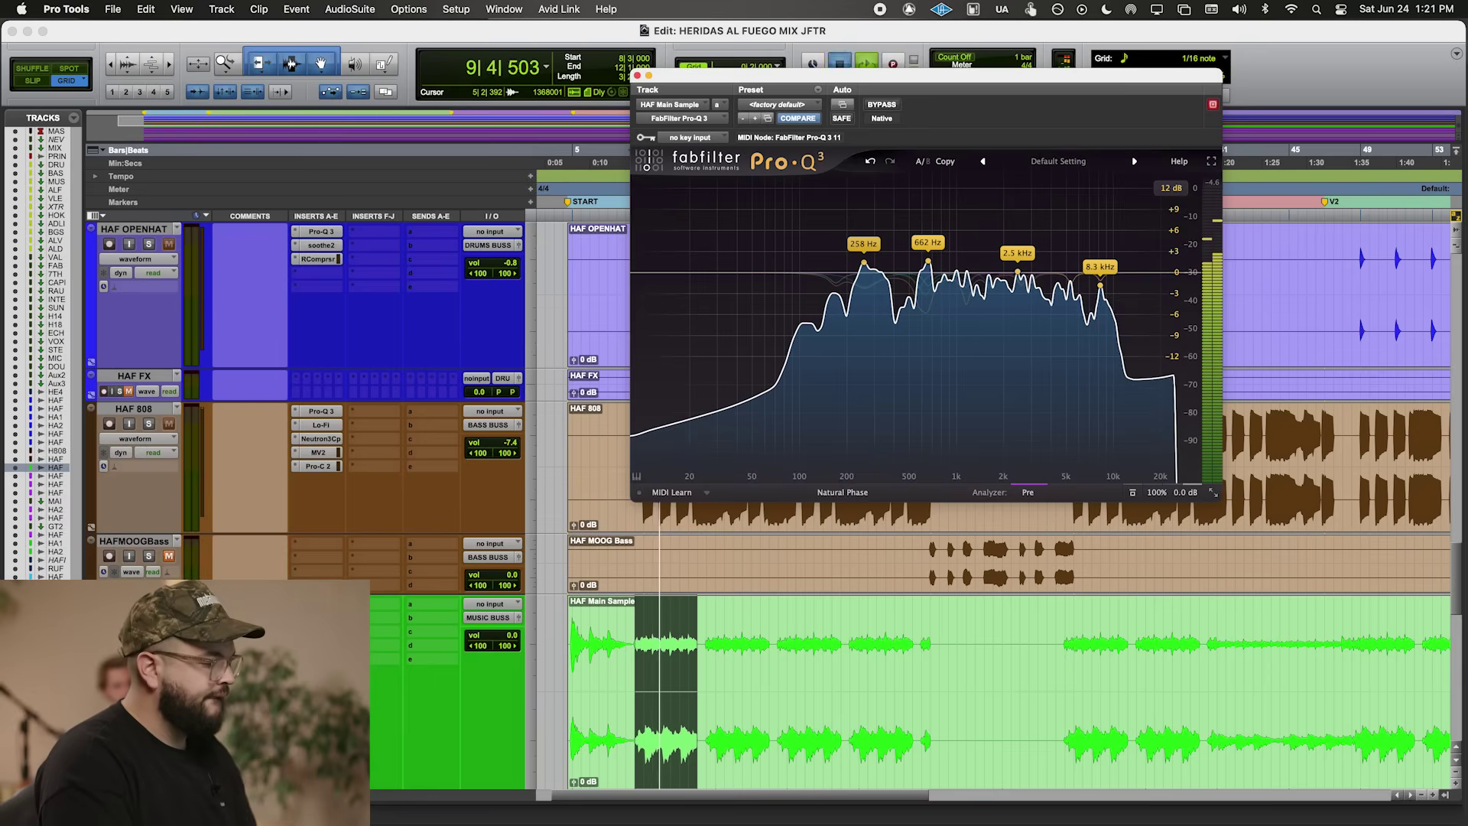
pyautogui.press('space')
# - Insert the C4 (stereo) multiband processor after Pro-Q 3 on HAF Main Sample
pyautogui.click(341, 574)
pyautogui.click(333, 554)
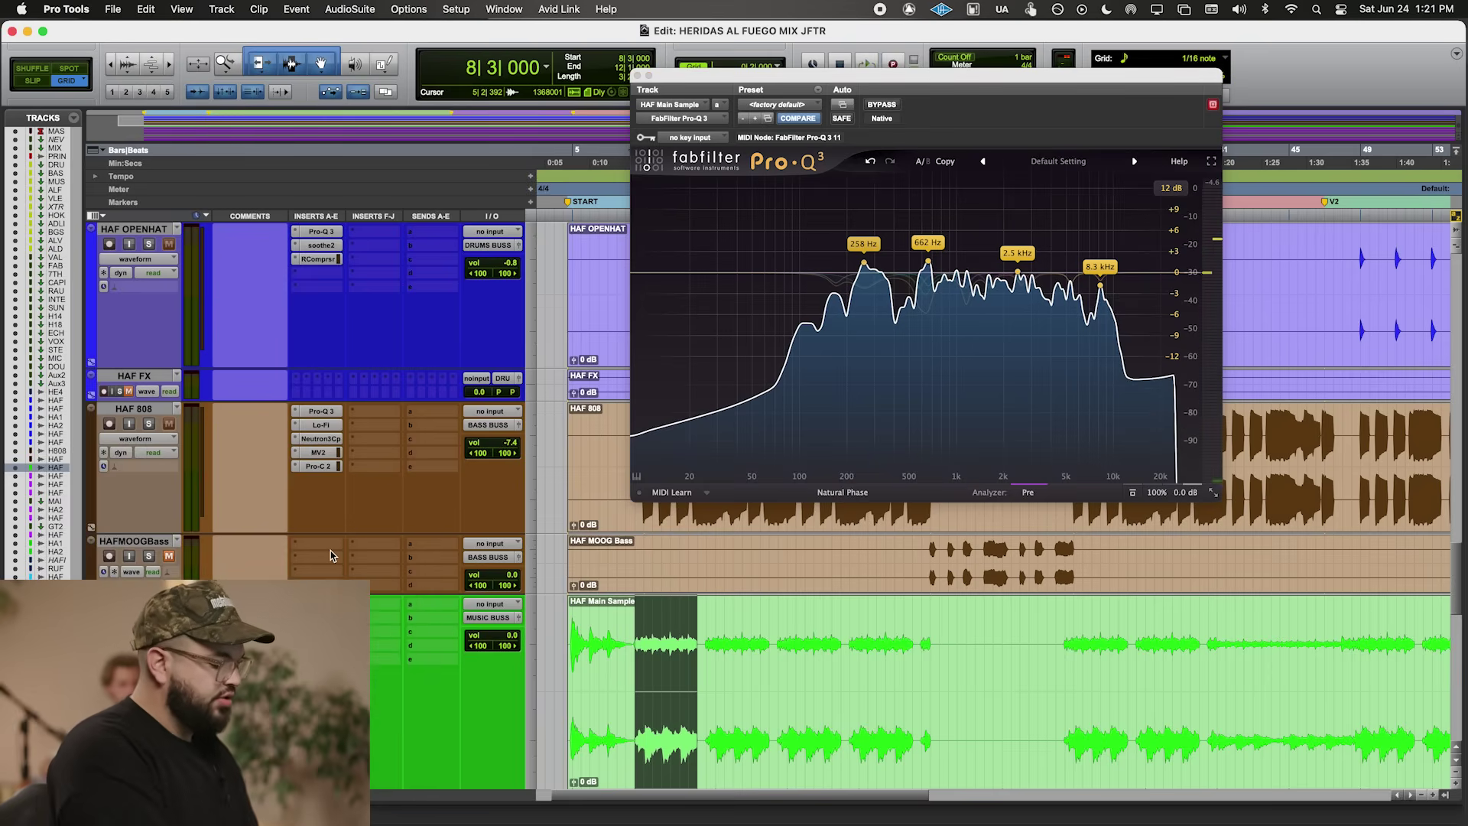
pyautogui.write('c6')
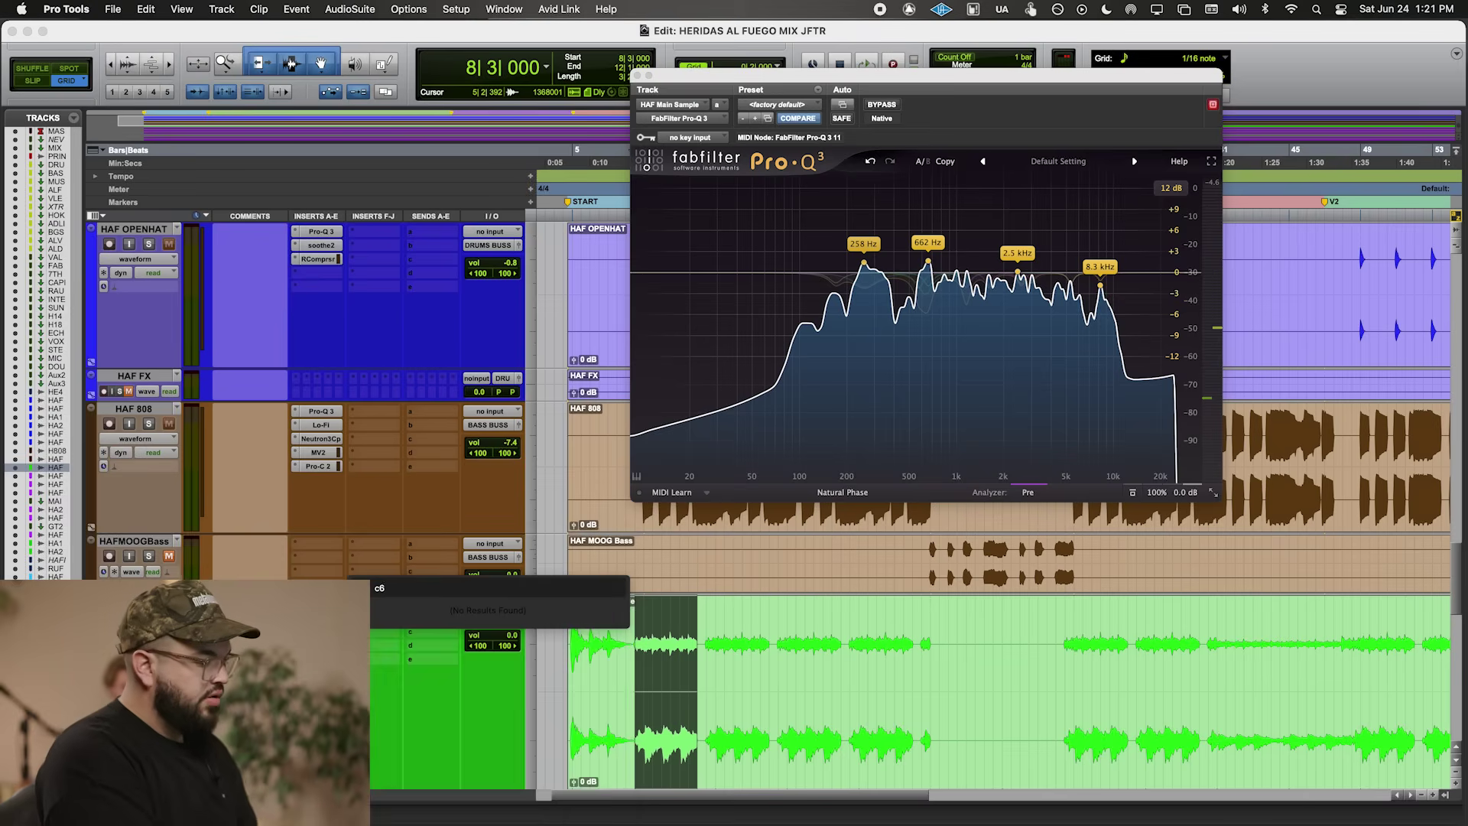
pyautogui.press('BackSpace')
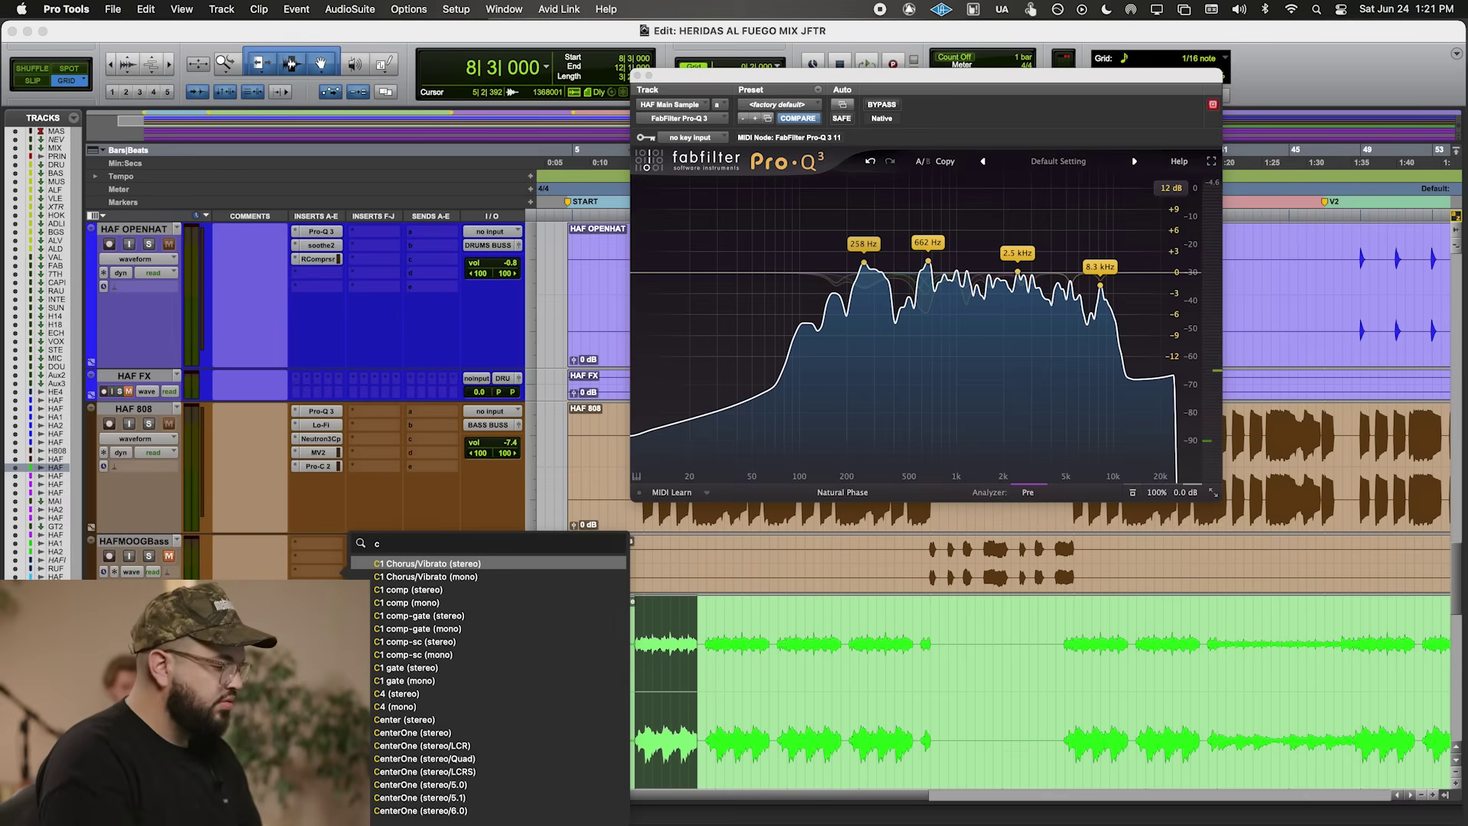
pyautogui.click(396, 694)
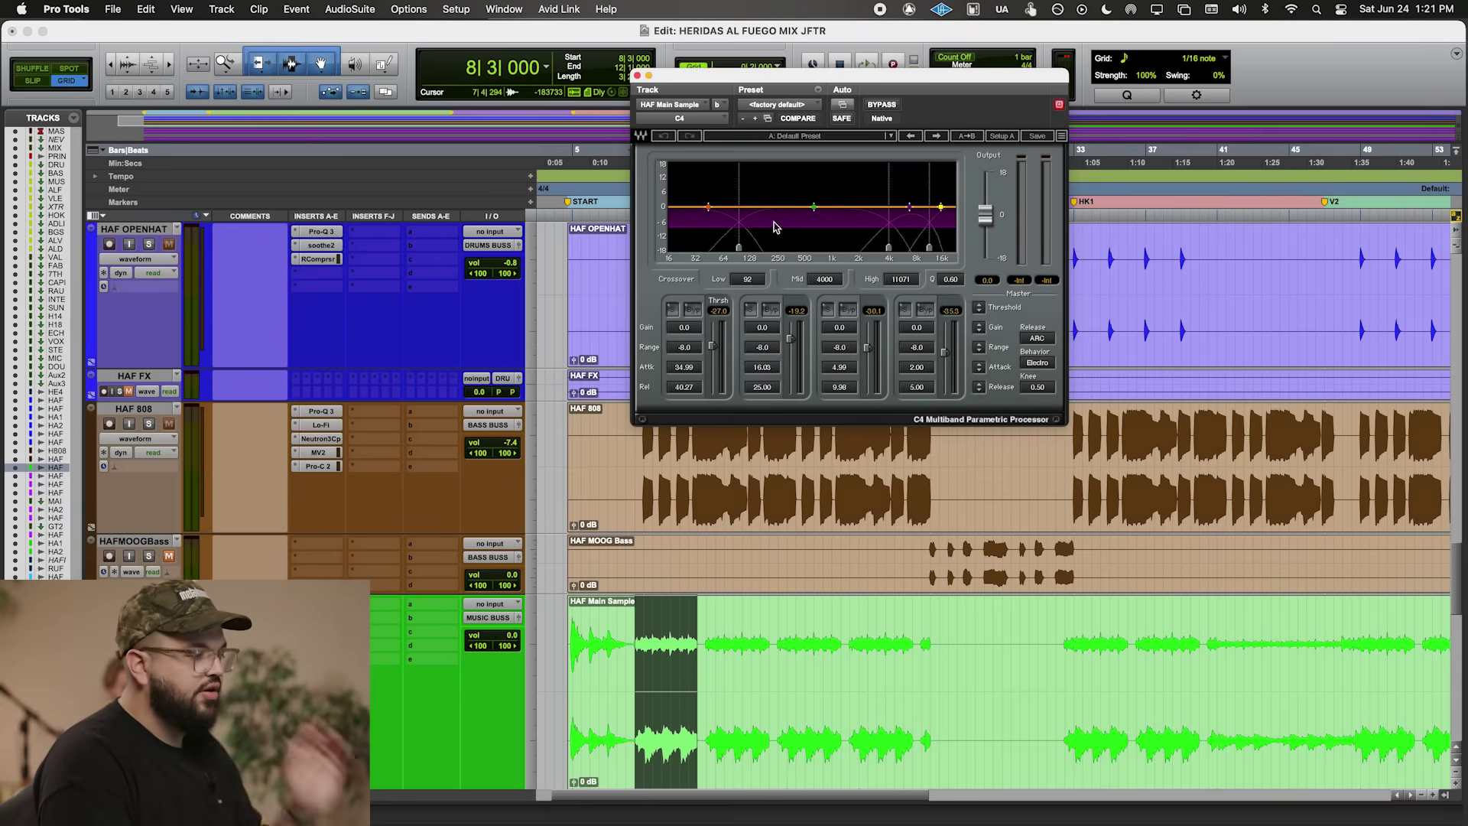
# - Set the C4's low crossover to 99 and lower its low band threshold while HAF Main Sample plays
pyautogui.press('space')
pyautogui.moveTo(739, 247); pyautogui.dragTo(742, 345)
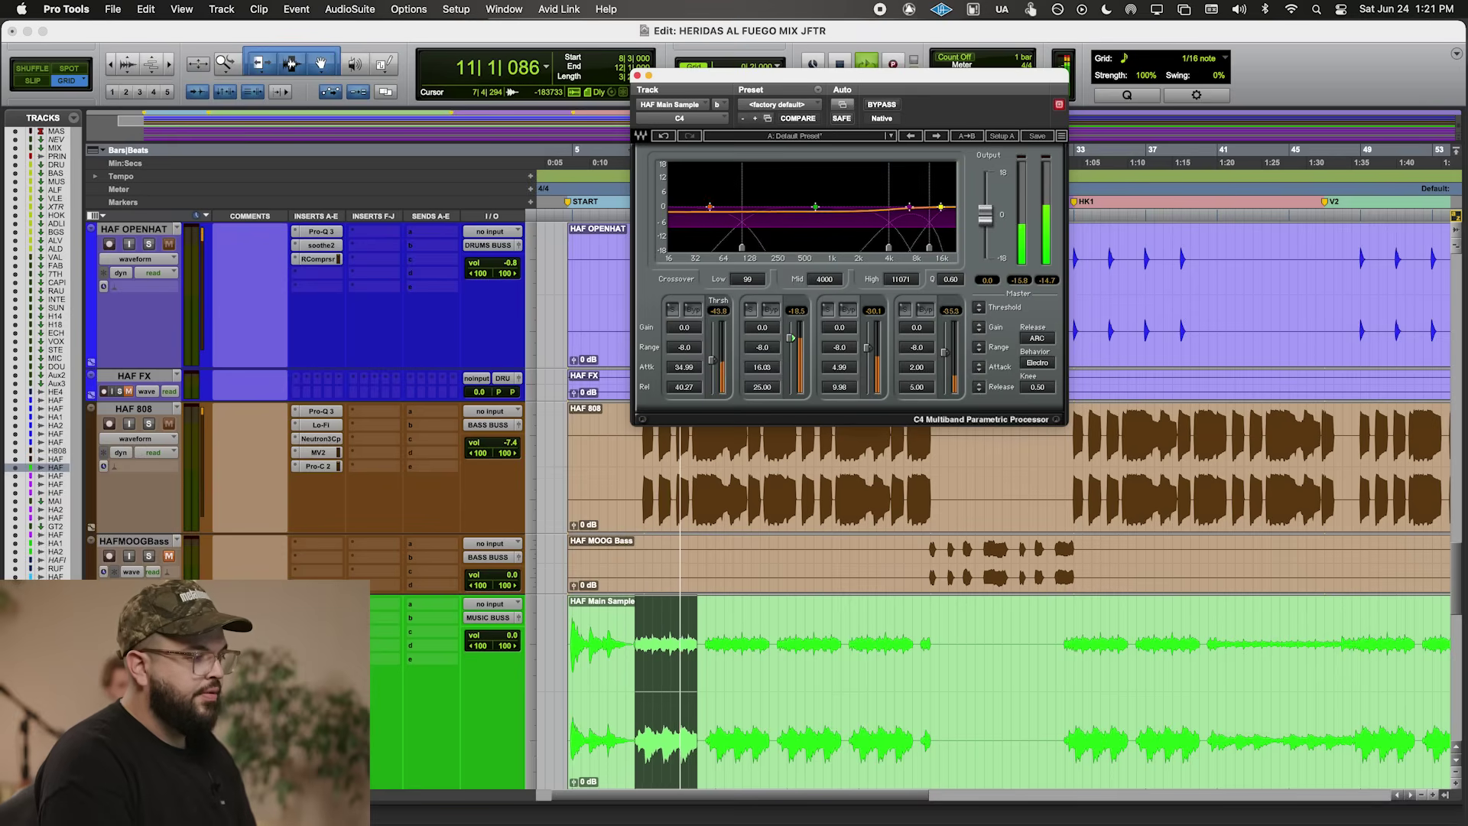
pyautogui.click(640, 77)
# - Insert UAD Teletronix LA-2A Legacy (stereo) after the C4 on HAF Main Sample
pyautogui.scroll(-3, 320, 579)
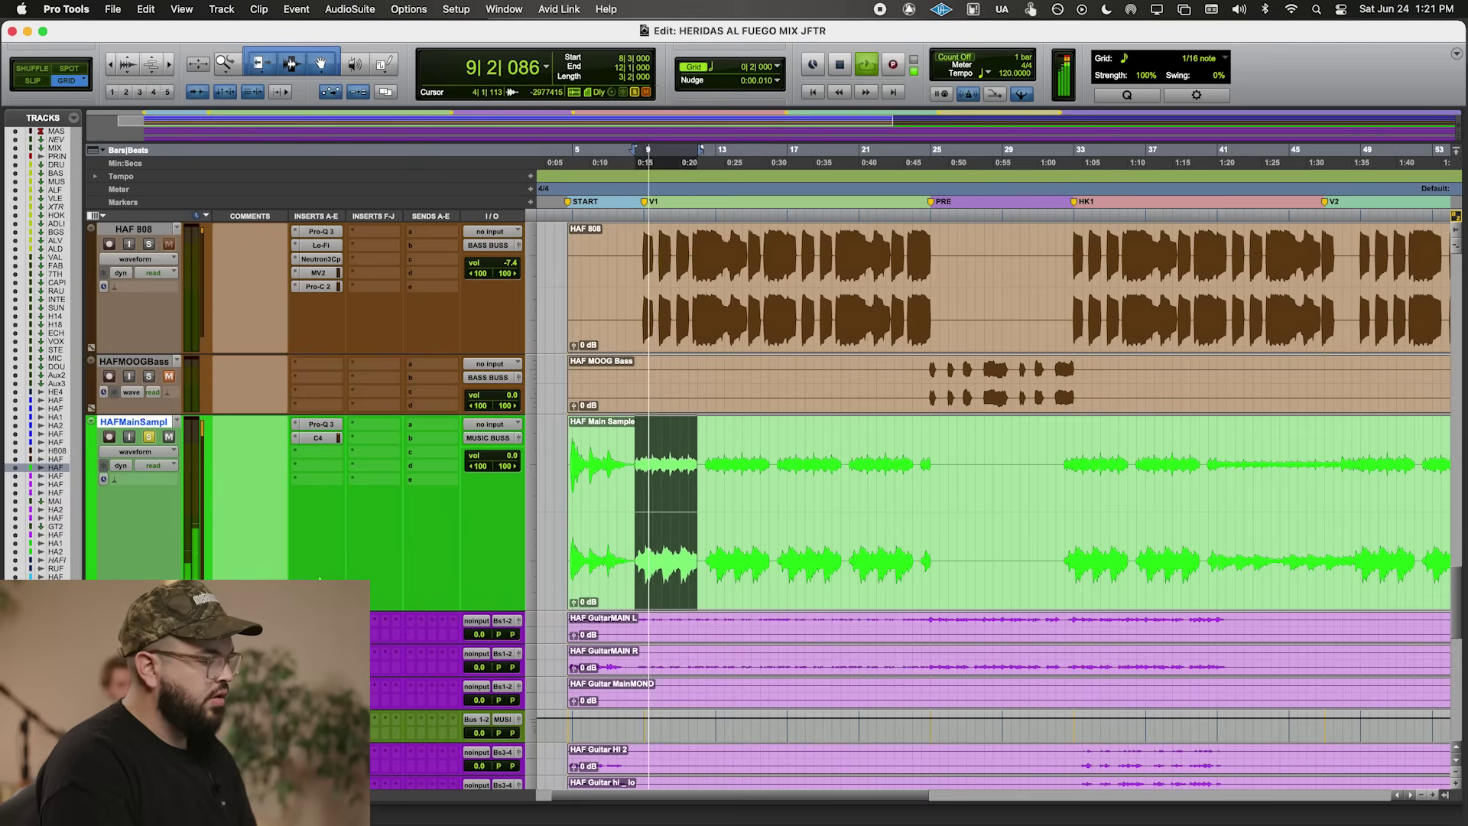
pyautogui.click(318, 449)
pyautogui.moveTo(367, 452)
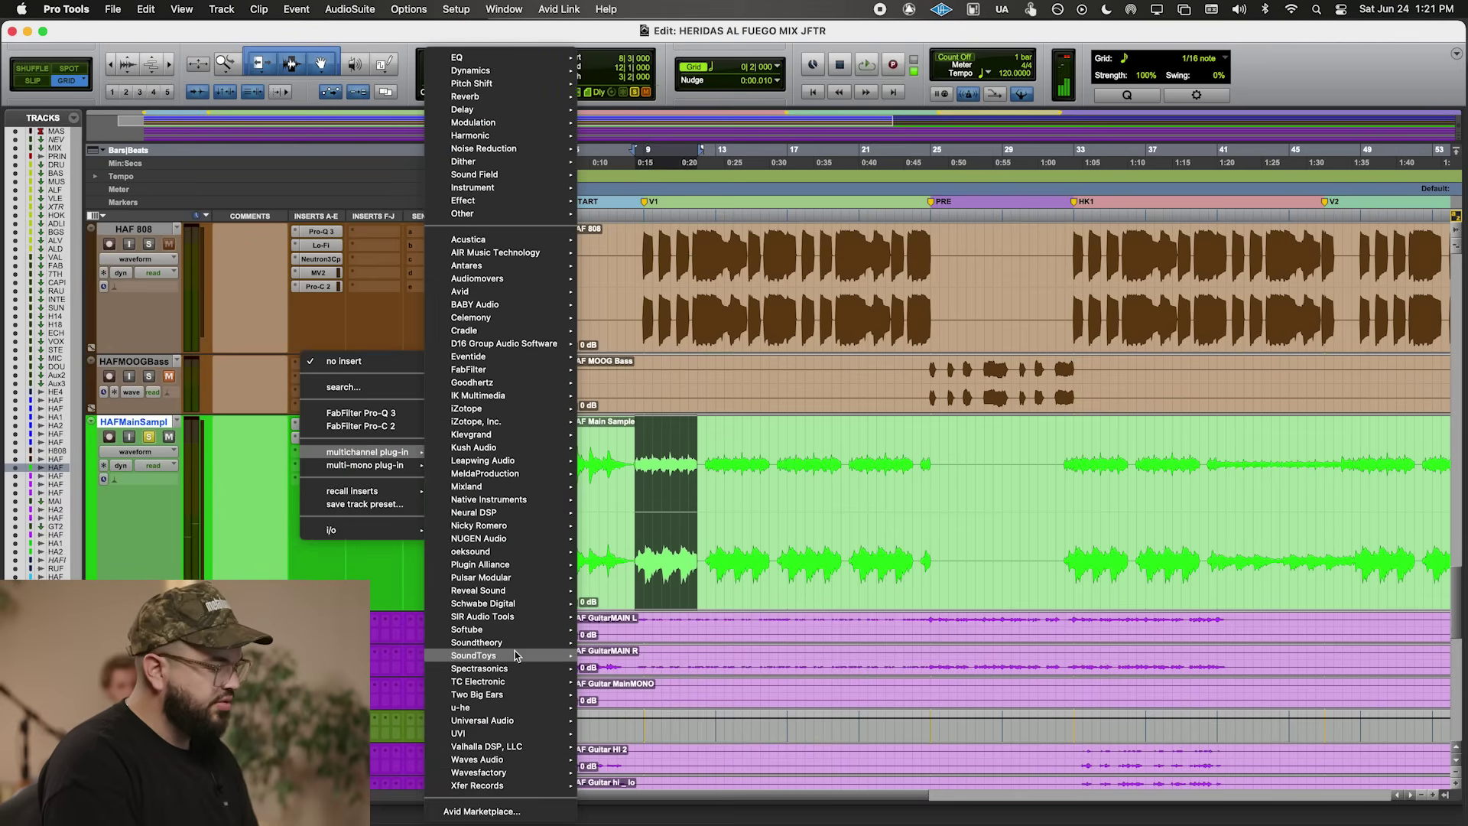
pyautogui.moveTo(517, 640)
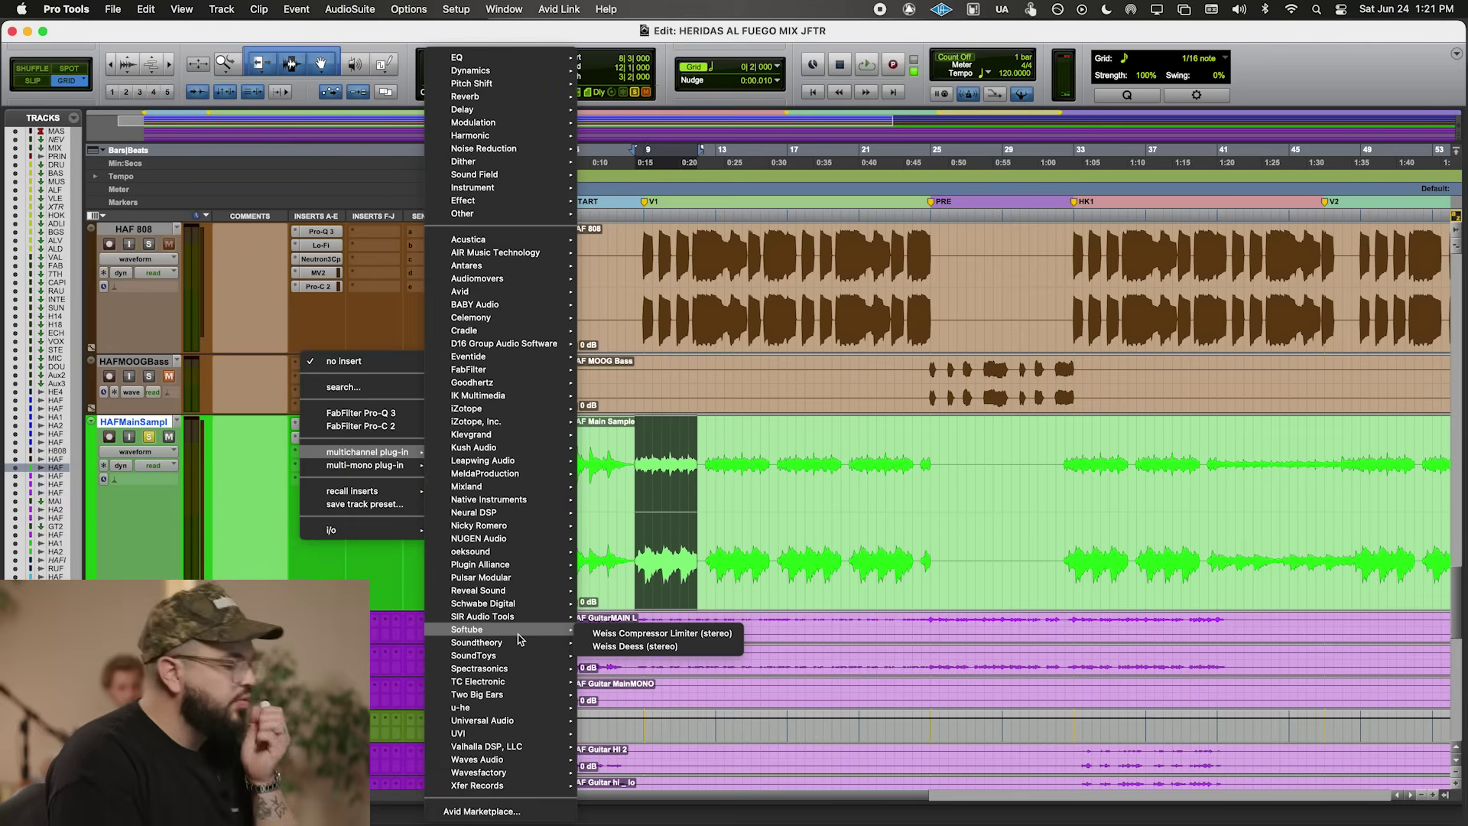
pyautogui.moveTo(487, 335)
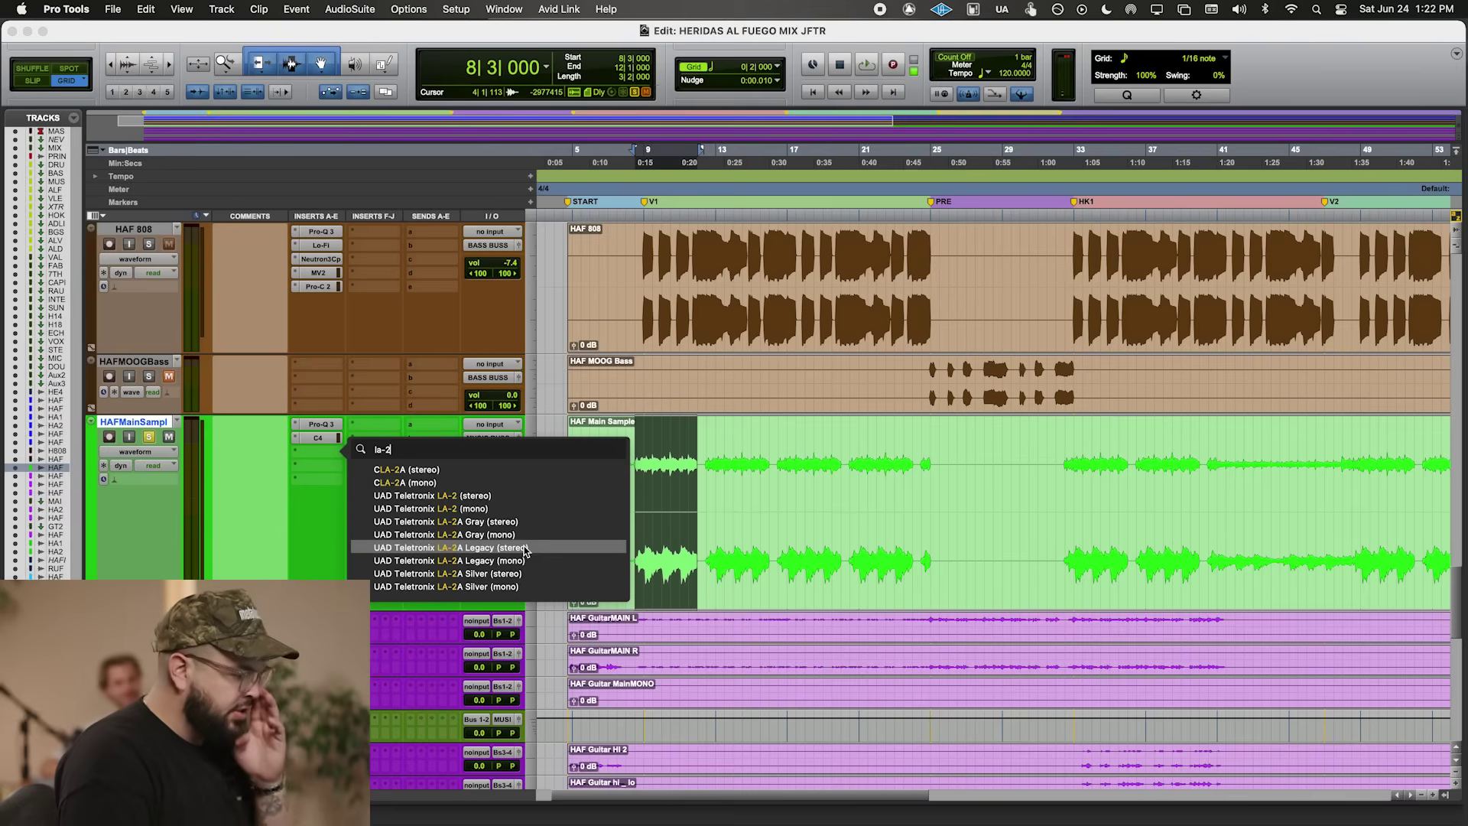
pyautogui.click(525, 547)
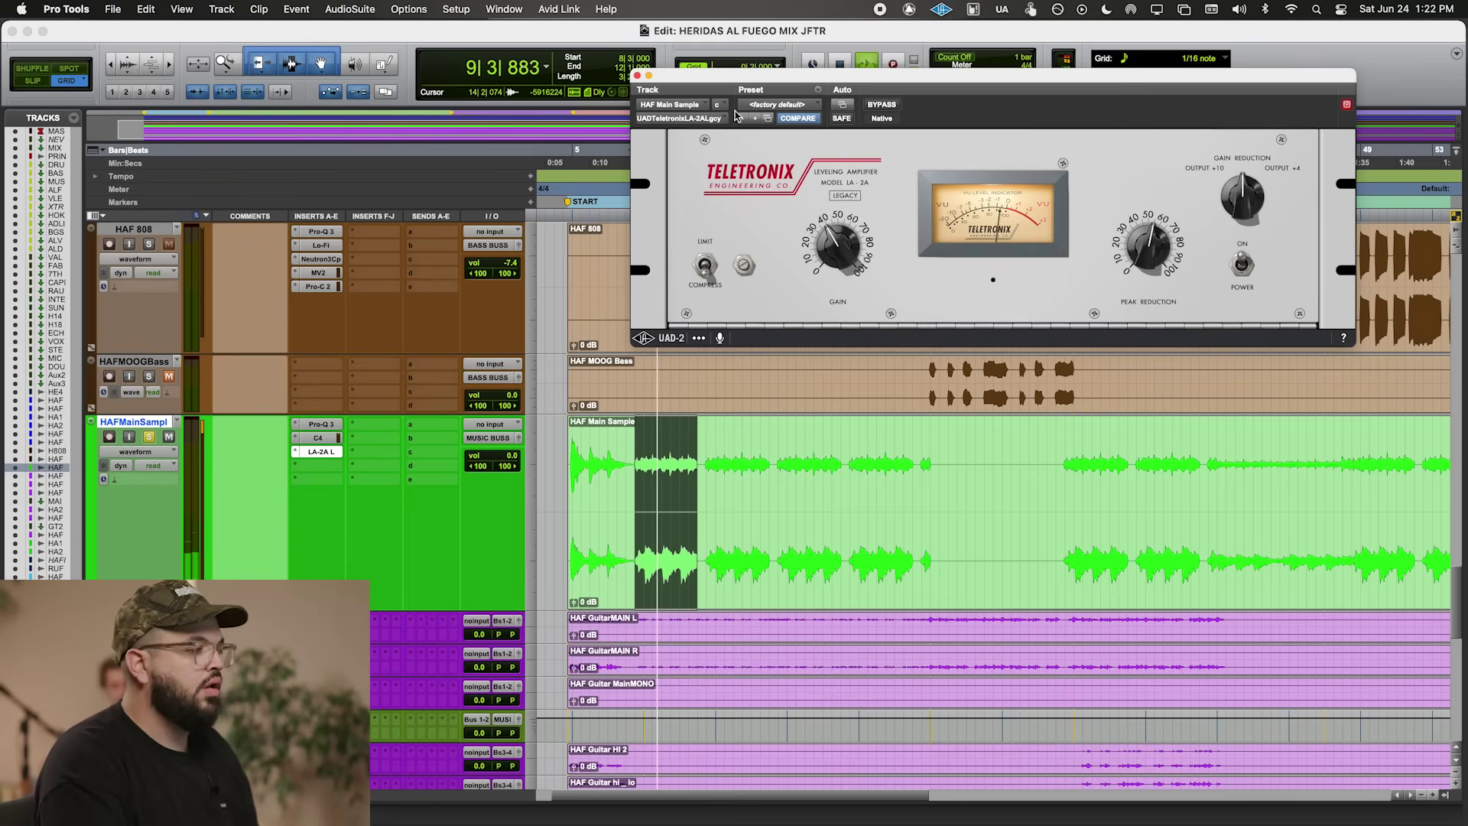
# - Unsolo HAF Main Sample, select its verse 1 passage from bar 9 to bar 25, and play it with the mix
pyautogui.click(637, 77)
pyautogui.click(638, 459)
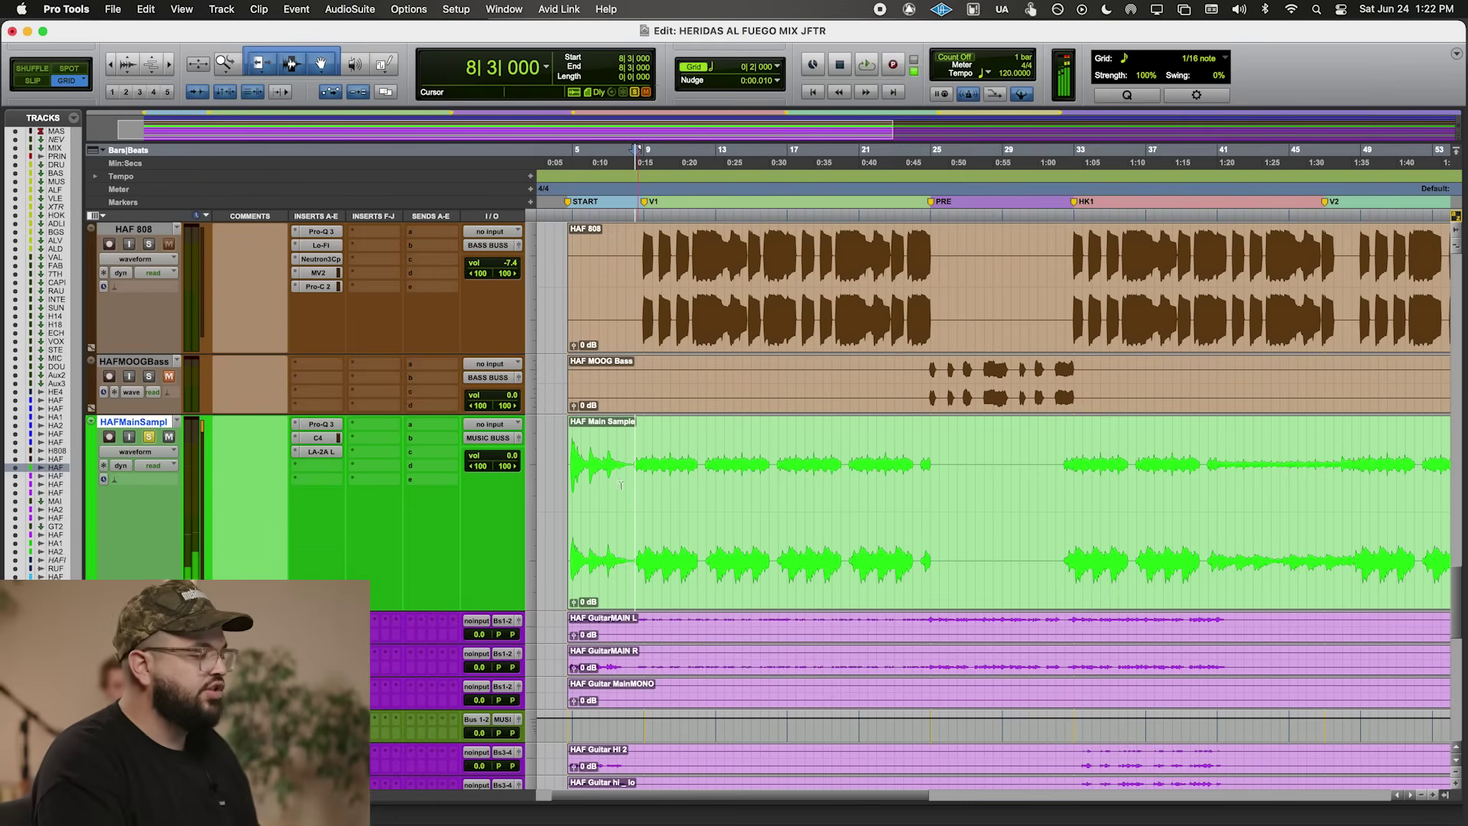
pyautogui.press('space')
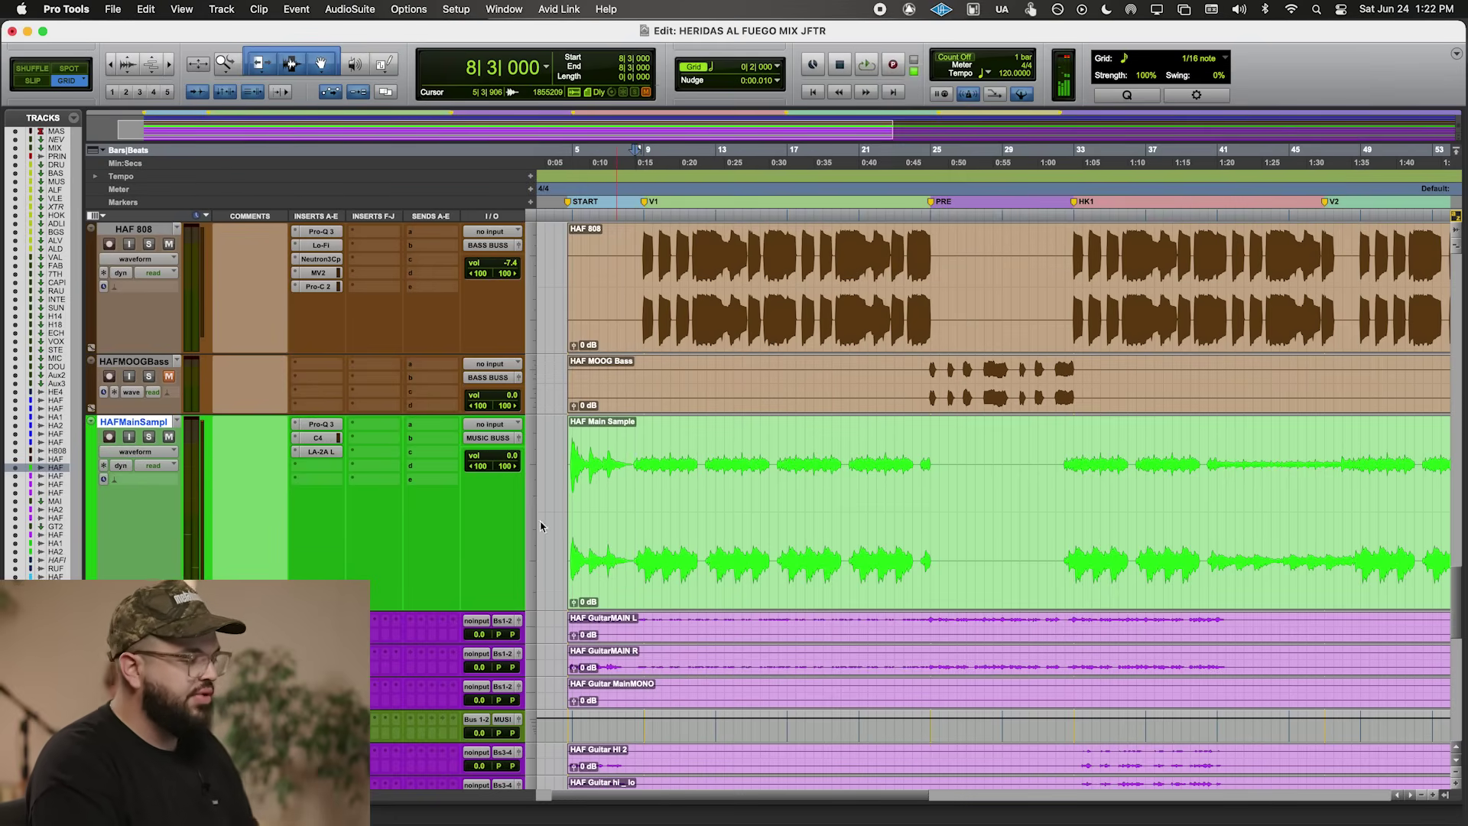
pyautogui.moveTo(635, 474); pyautogui.dragTo(774, 452)
pyautogui.moveTo(647, 437); pyautogui.dragTo(926, 438)
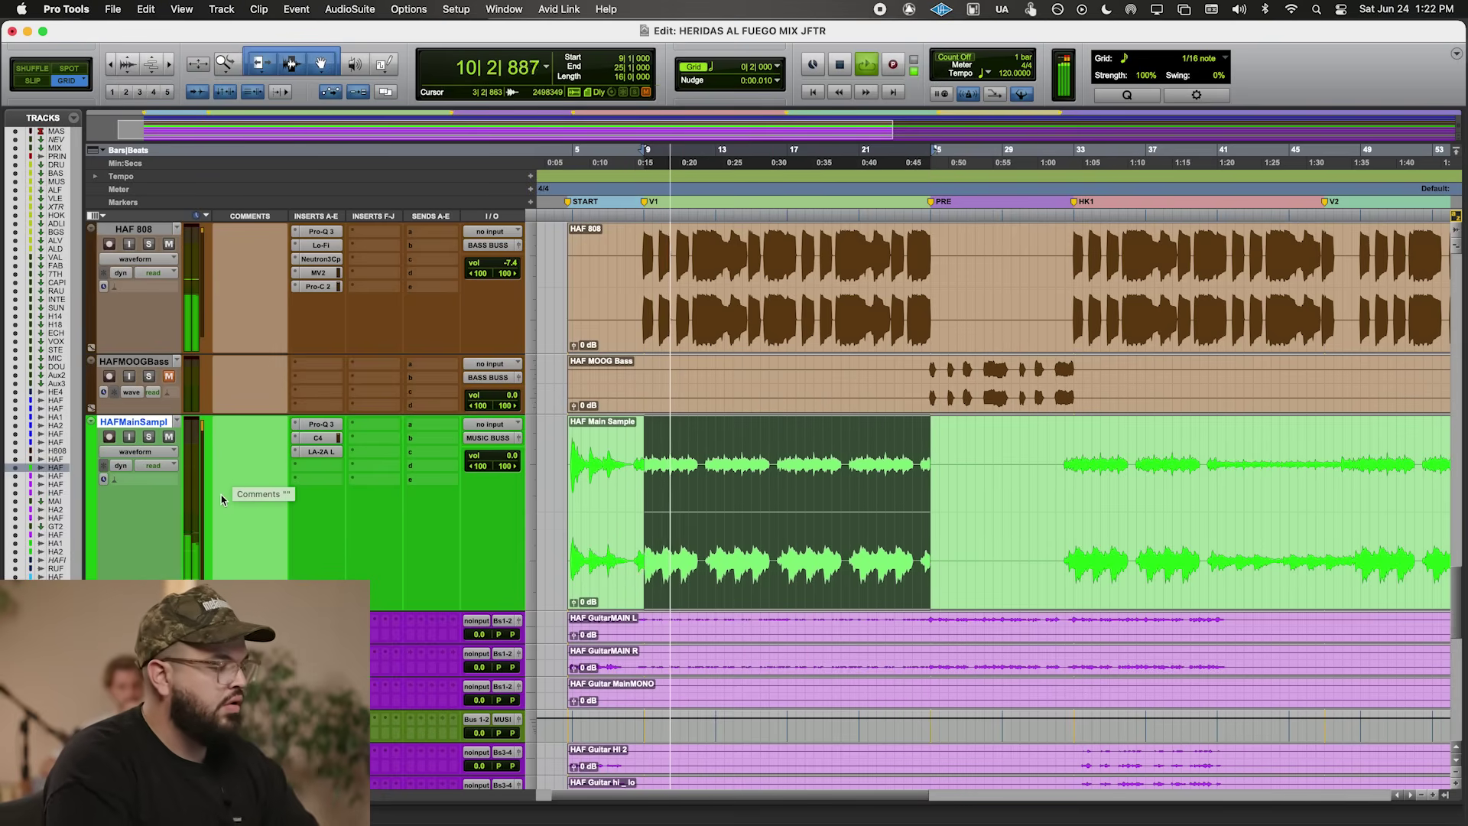
# - Check the LA-2A's gain and compression on HAF Main Sample while verse 1 plays
pyautogui.click(316, 452)
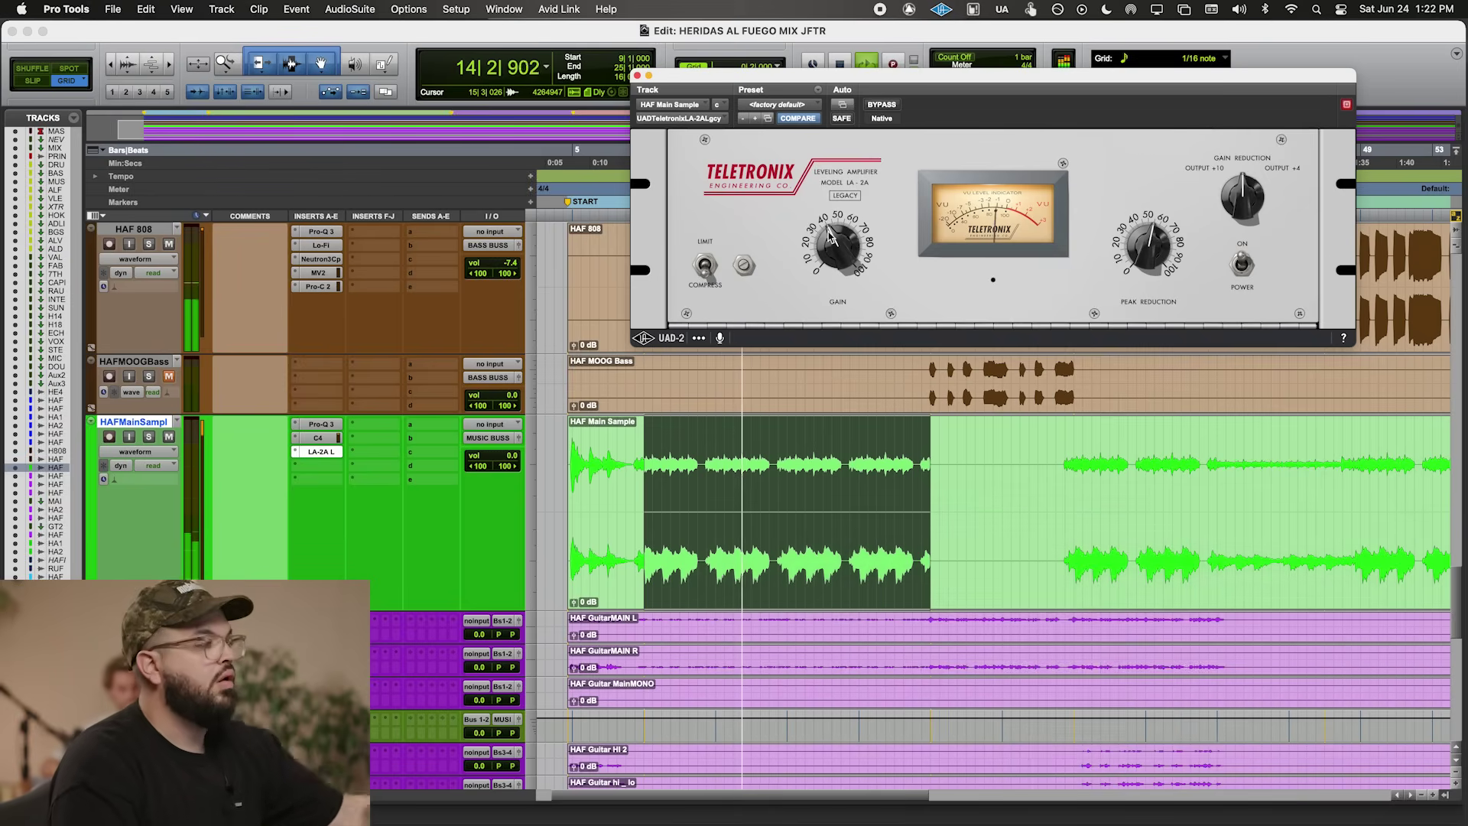
pyautogui.press('space')
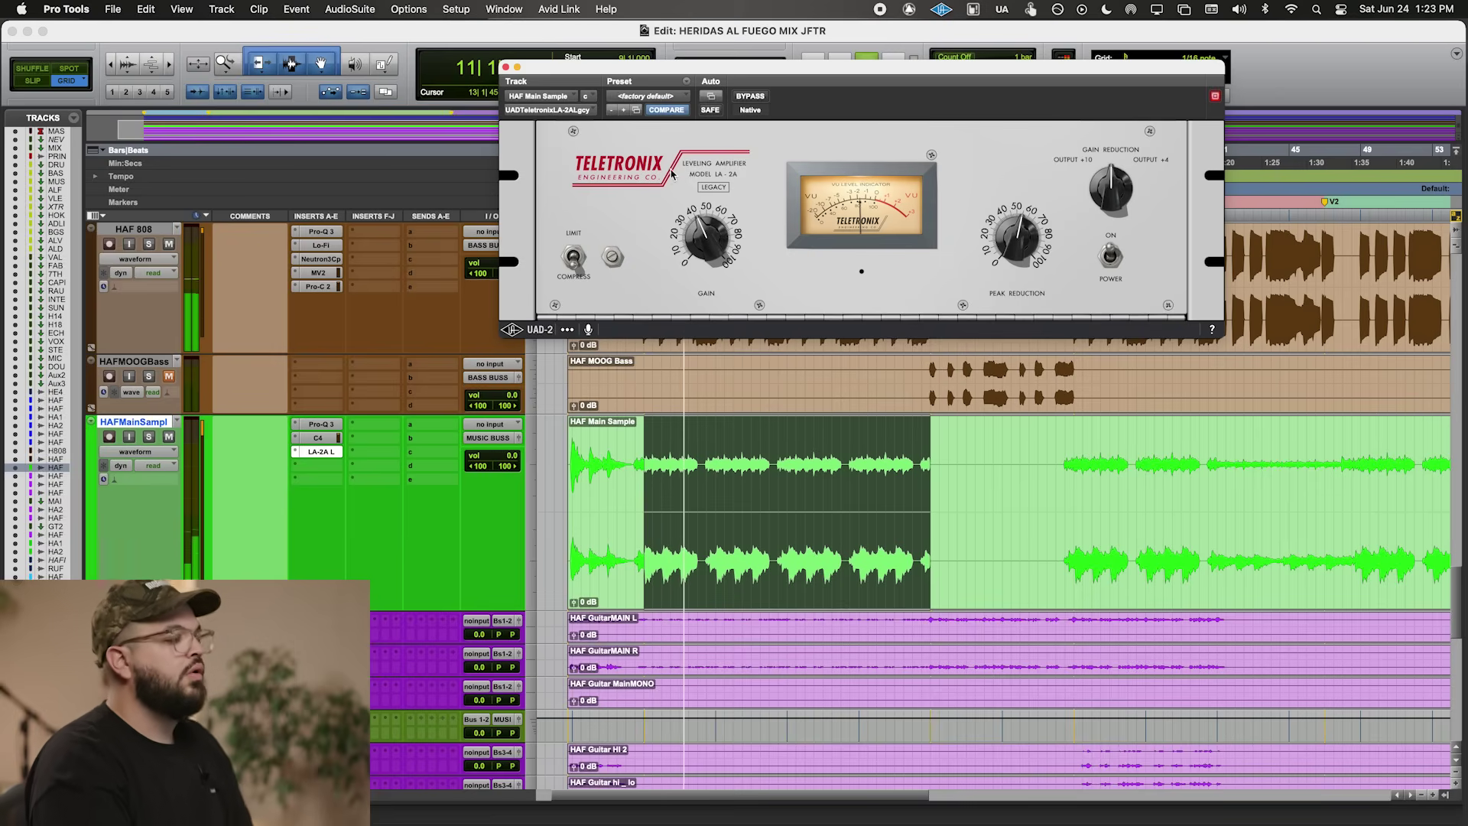
pyautogui.click(505, 68)
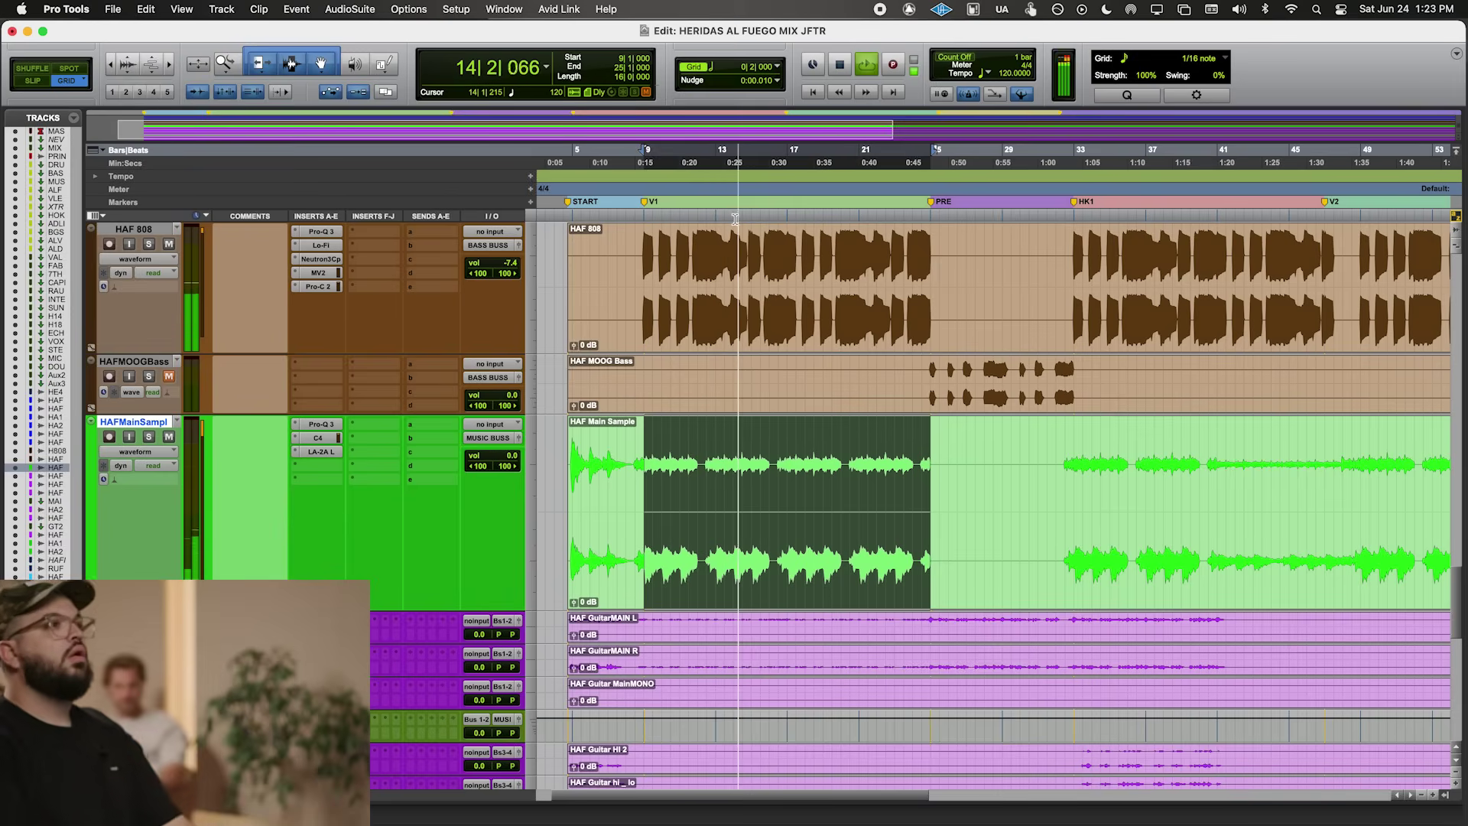
# - Insert FabFilter Pro-C 2 after the LA-2A on HAF Main Sample, set the threshold to -18.60 dB, and lower the ratio
pyautogui.click(317, 465)
pyautogui.click(511, 439)
pyautogui.moveTo(555, 359); pyautogui.dragTo(555, 348)
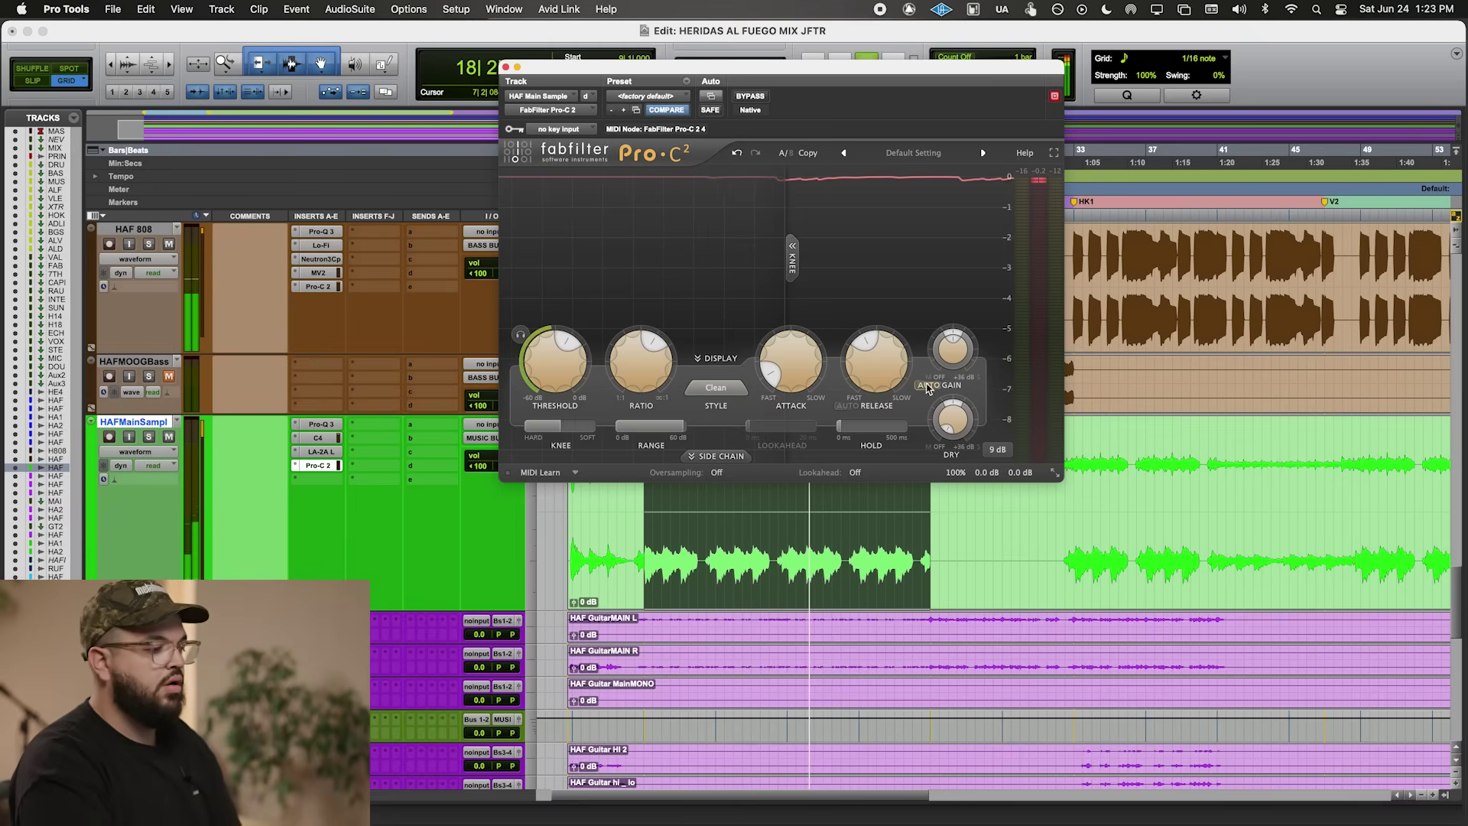
pyautogui.moveTo(535, 382)
pyautogui.moveTo(537, 378); pyautogui.dragTo(565, 367)
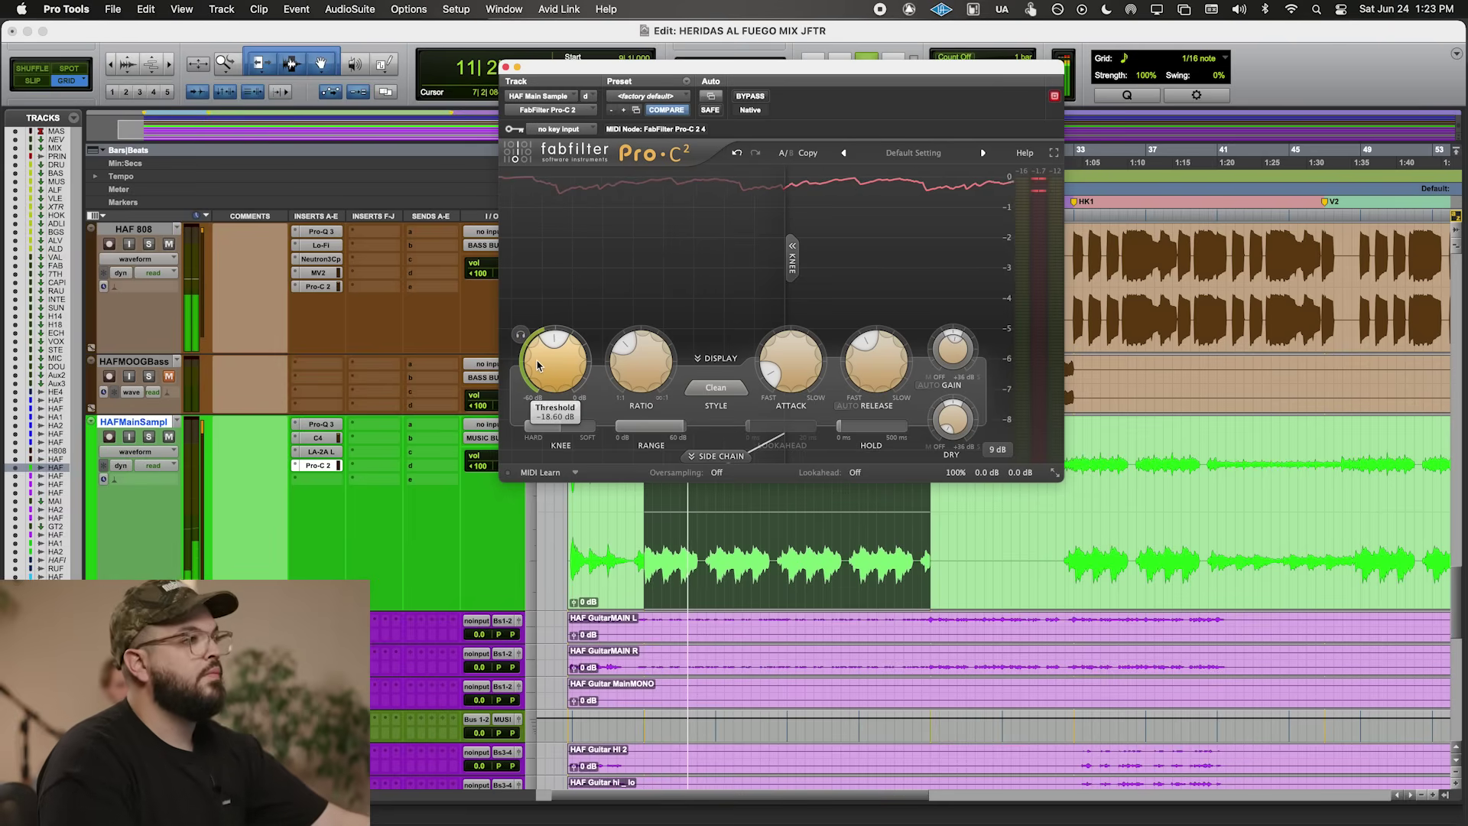
pyautogui.click(505, 68)
# - Review the drum and 808 tracks during playback and reopen Pro-C 2 on HAF Main Sample
pyautogui.scroll(-3, 722, 489)
pyautogui.scroll(10, 721, 489)
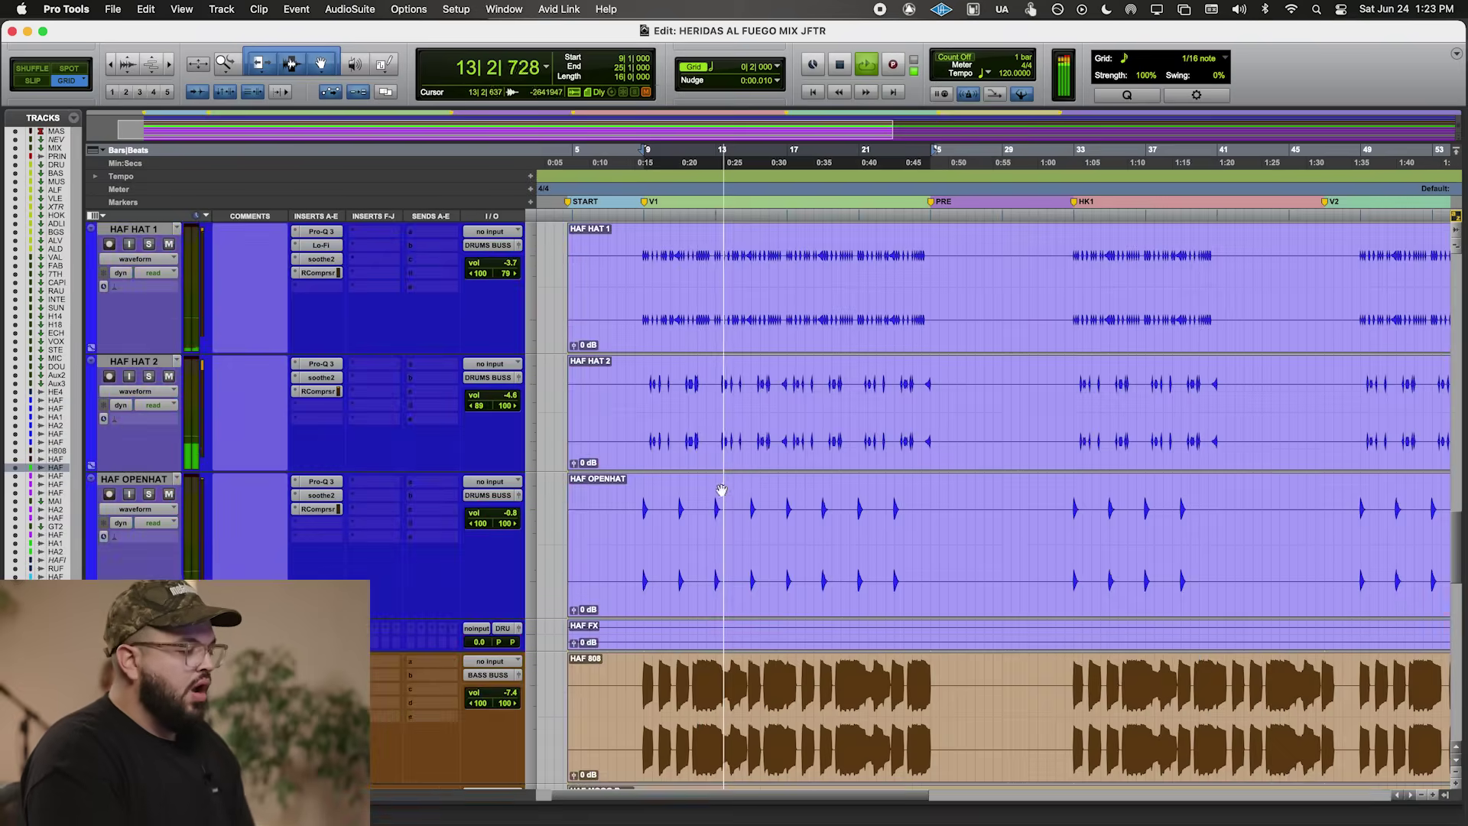
pyautogui.scroll(-5, 722, 489)
pyautogui.click(318, 465)
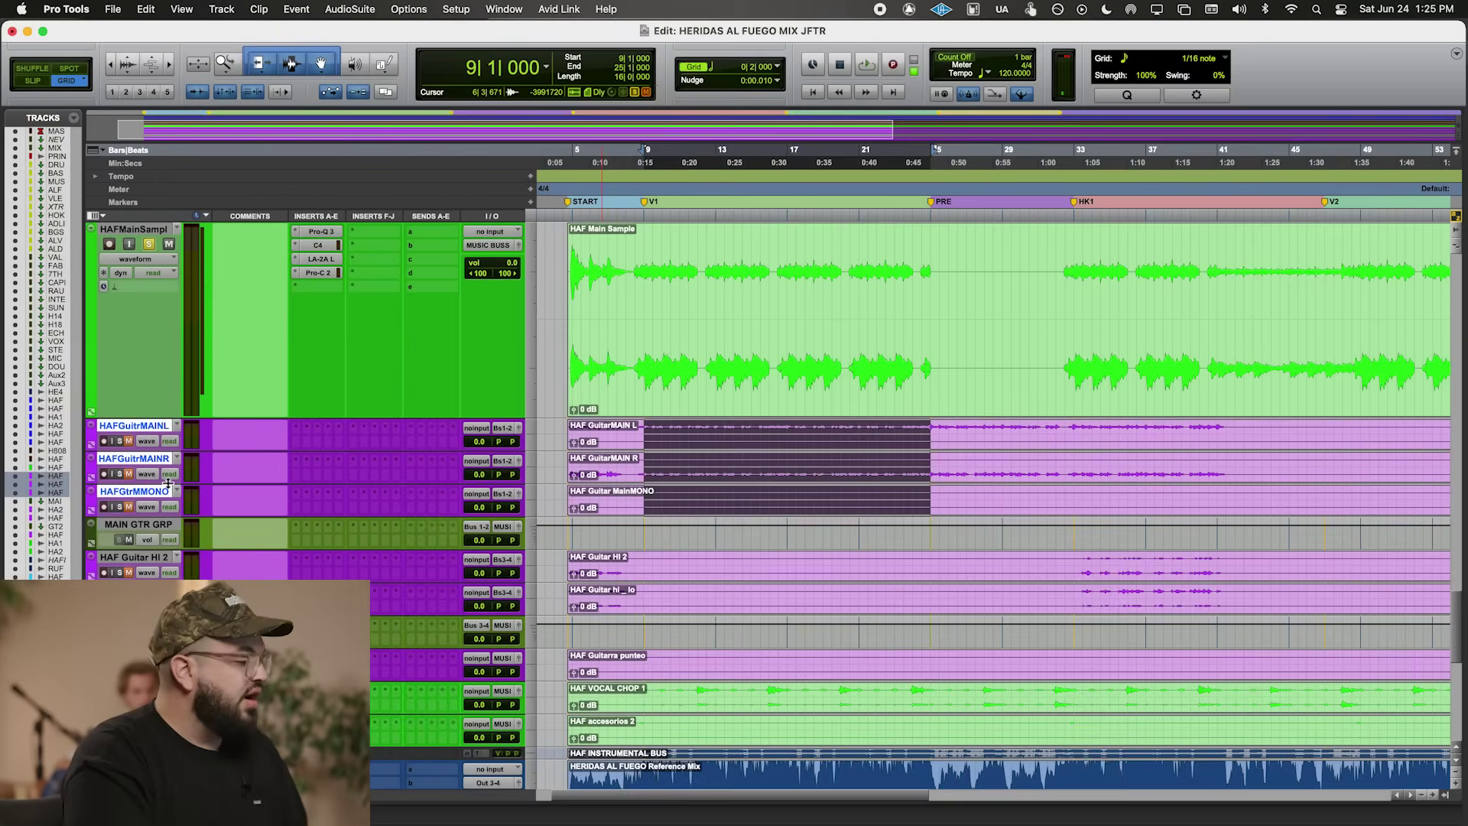
# - Enlarge the three selected main guitar tracks and unsolo HAF Main Sample
pyautogui.hotkey('ctrl', 'Down')
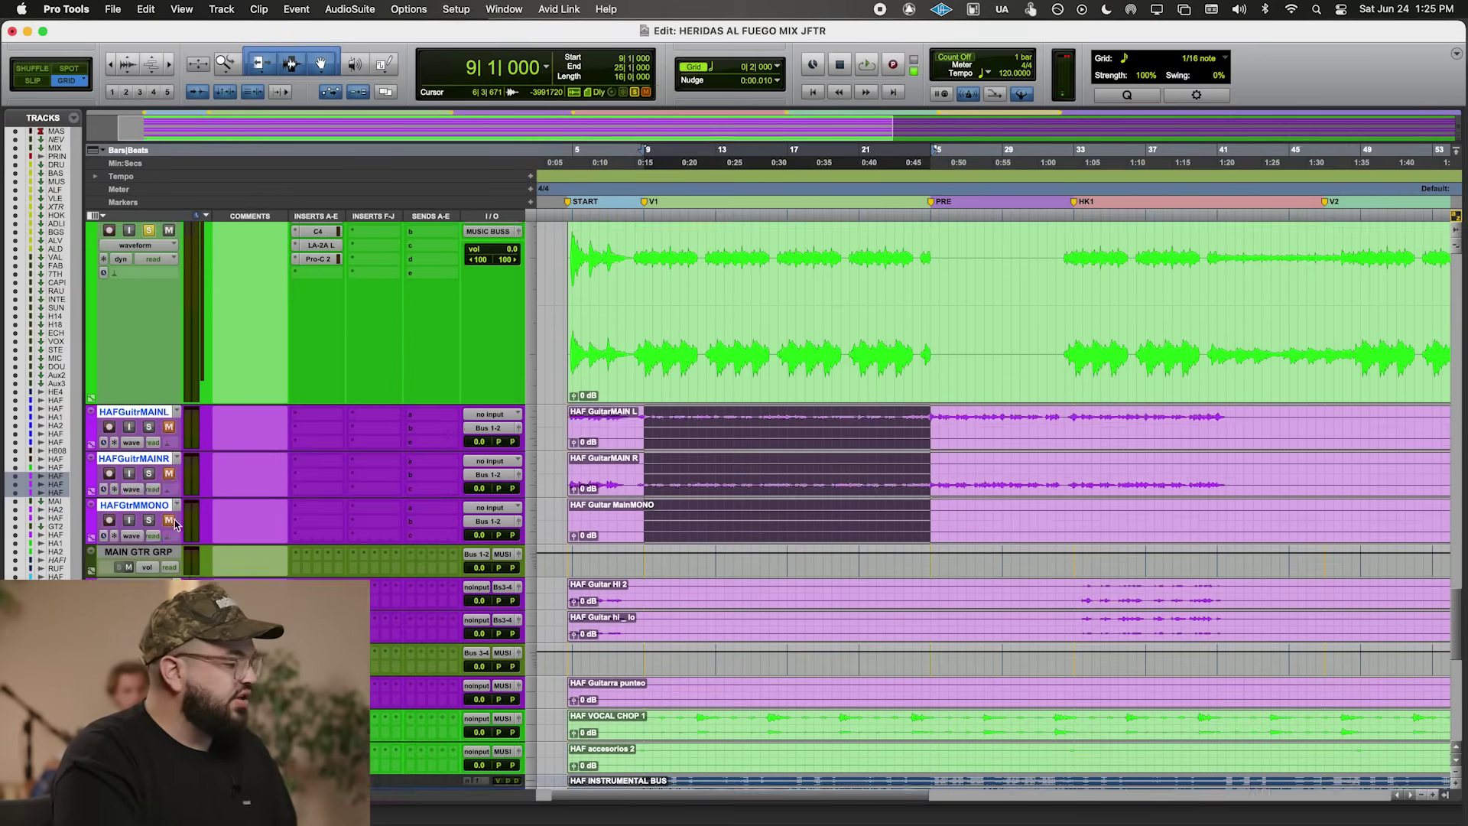
pyautogui.scroll(3, 695, 459)
pyautogui.click(154, 438)
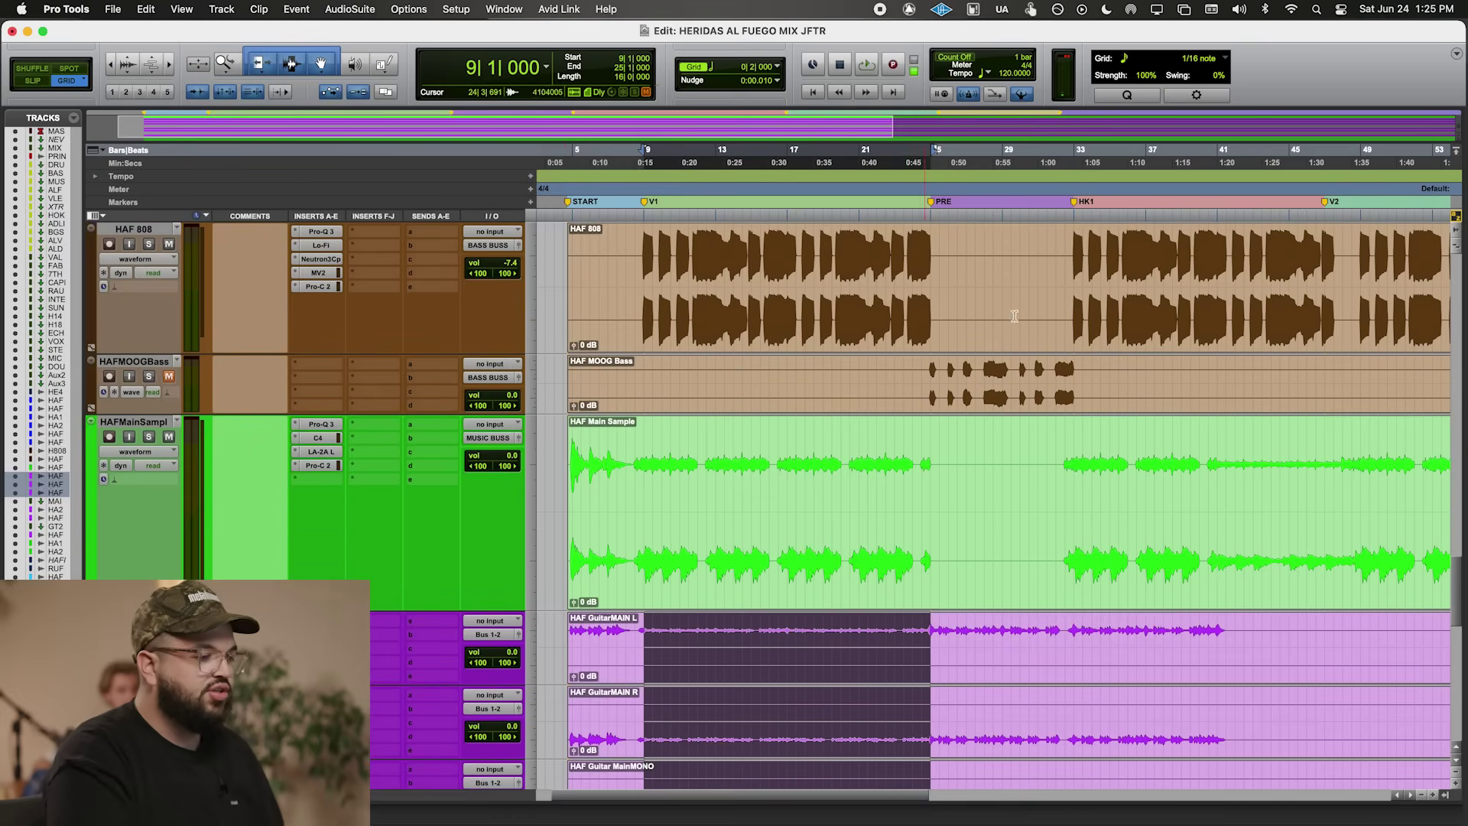
pyautogui.scroll(10, 952, 378)
pyautogui.scroll(-10, 956, 384)
pyautogui.scroll(-5, 958, 388)
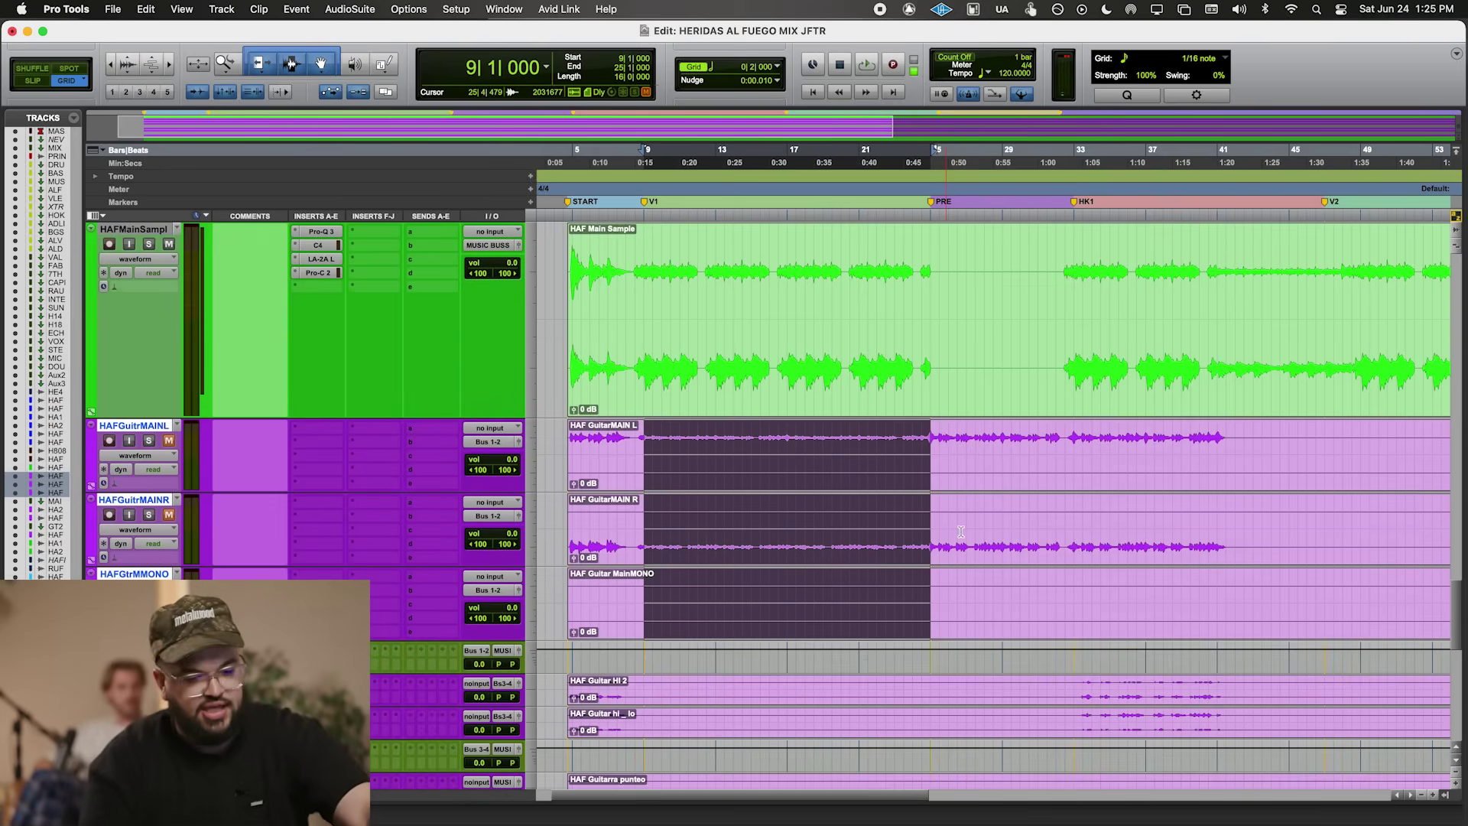
pyautogui.scroll(-6, 1046, 466)
pyautogui.scroll(8, 1045, 469)
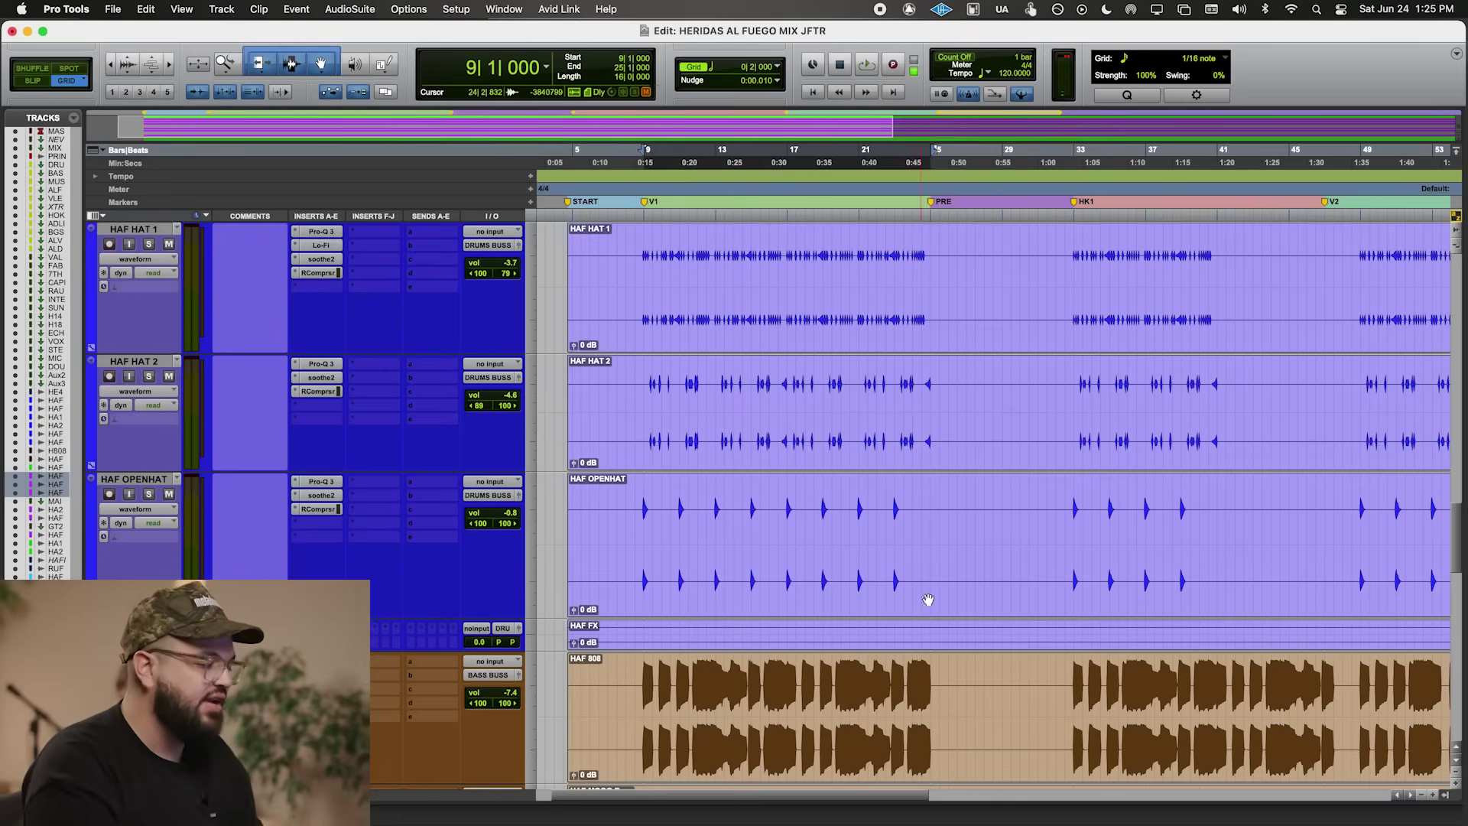
pyautogui.scroll(-10, 790, 446)
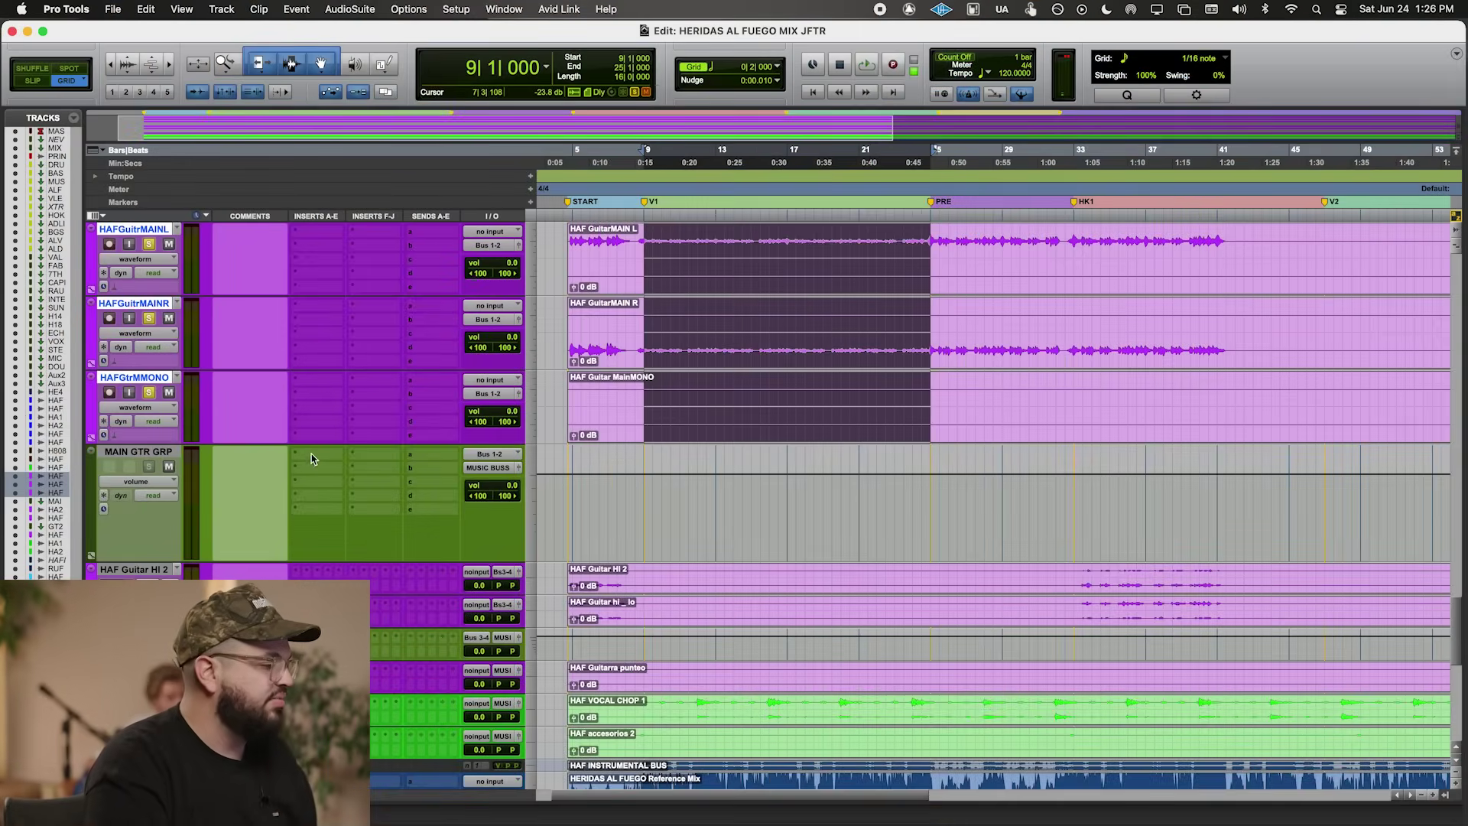
# - Insert SILIKA on MAIN GTR GRP with the input at 1.8 dB and compare the sound bypassed and active
pyautogui.click(311, 458)
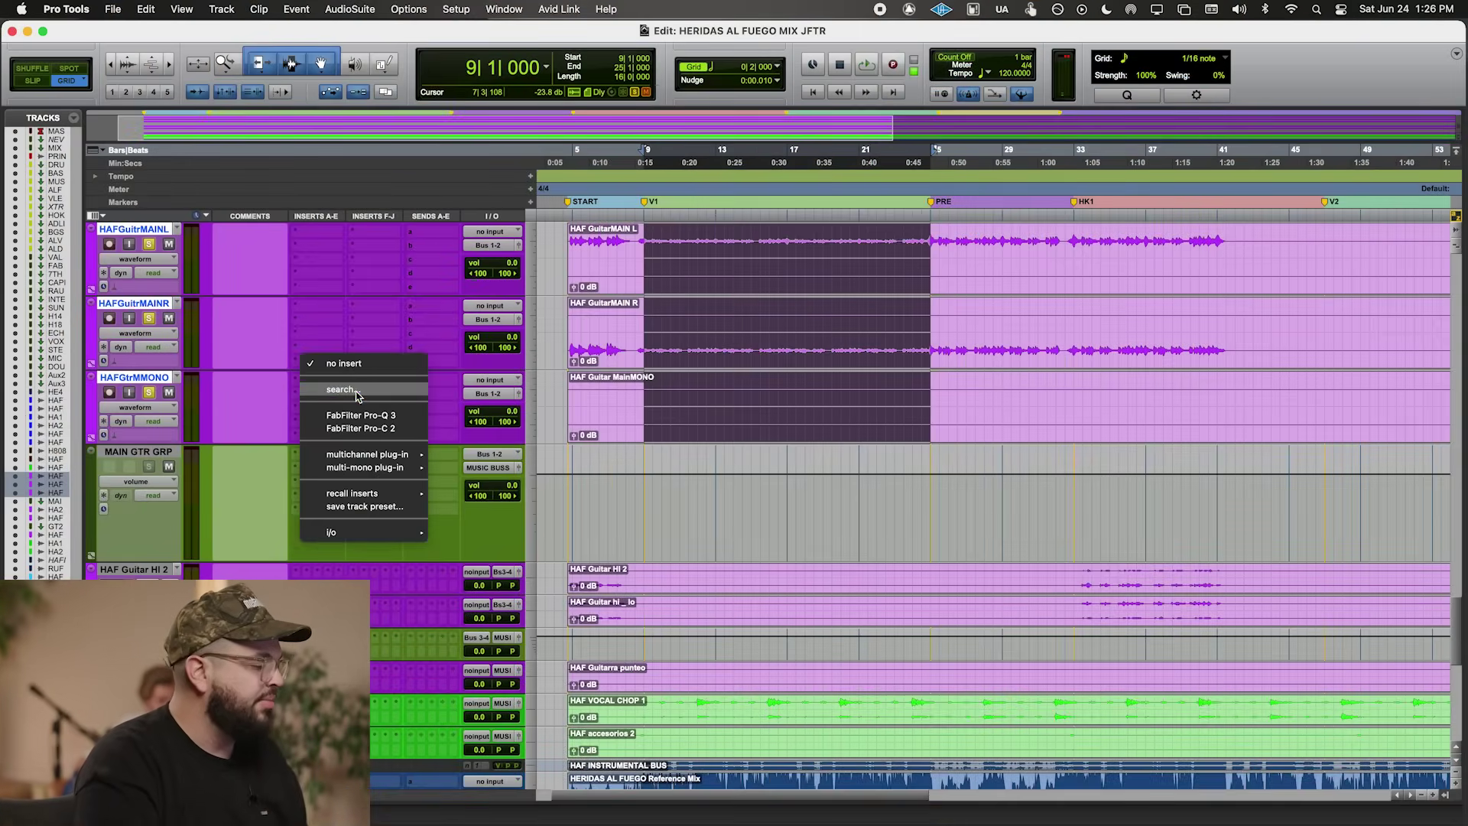
pyautogui.write('sili')
pyautogui.press('Return')
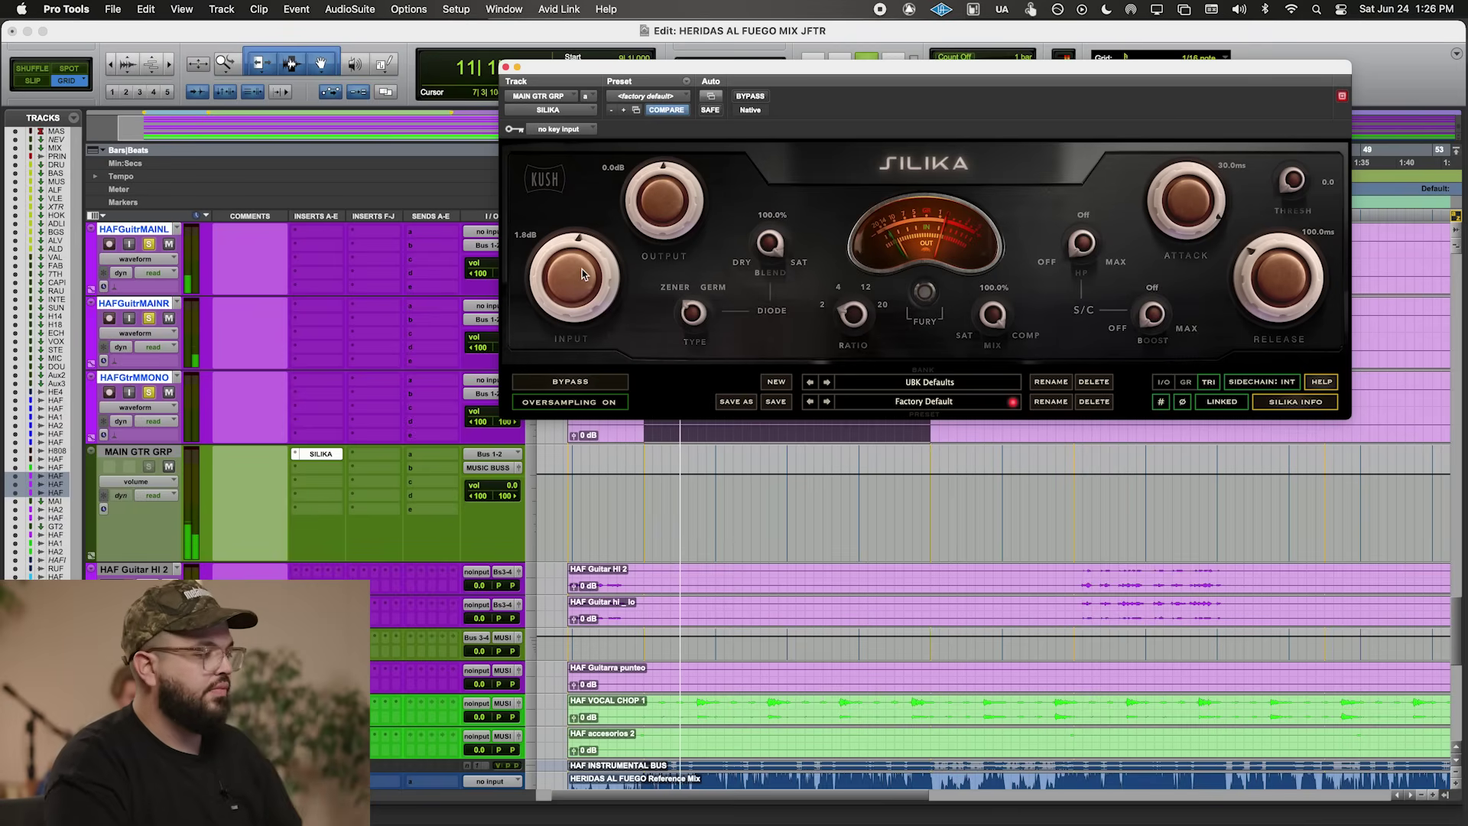
pyautogui.click(760, 97)
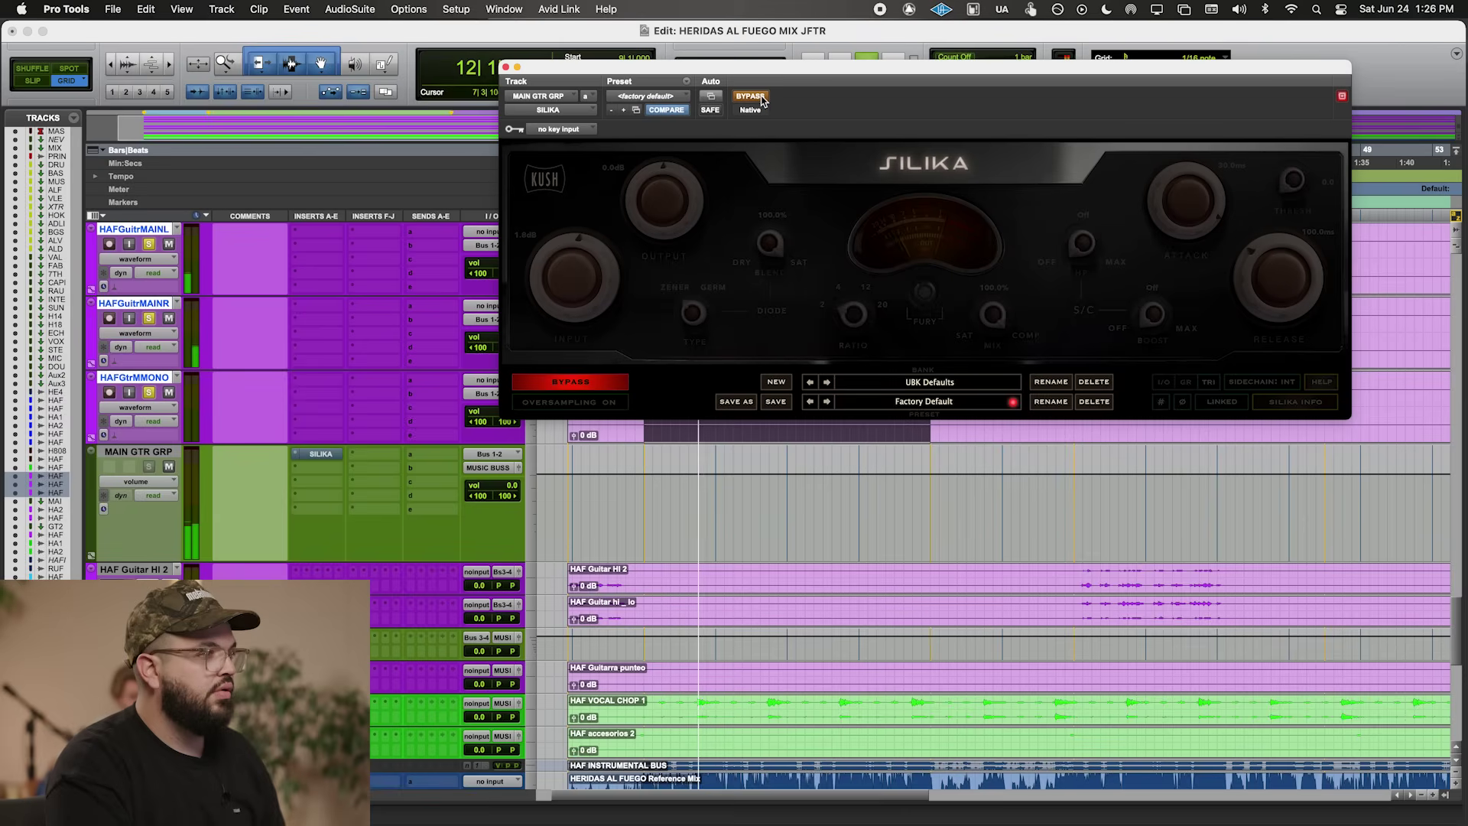
pyautogui.click(760, 98)
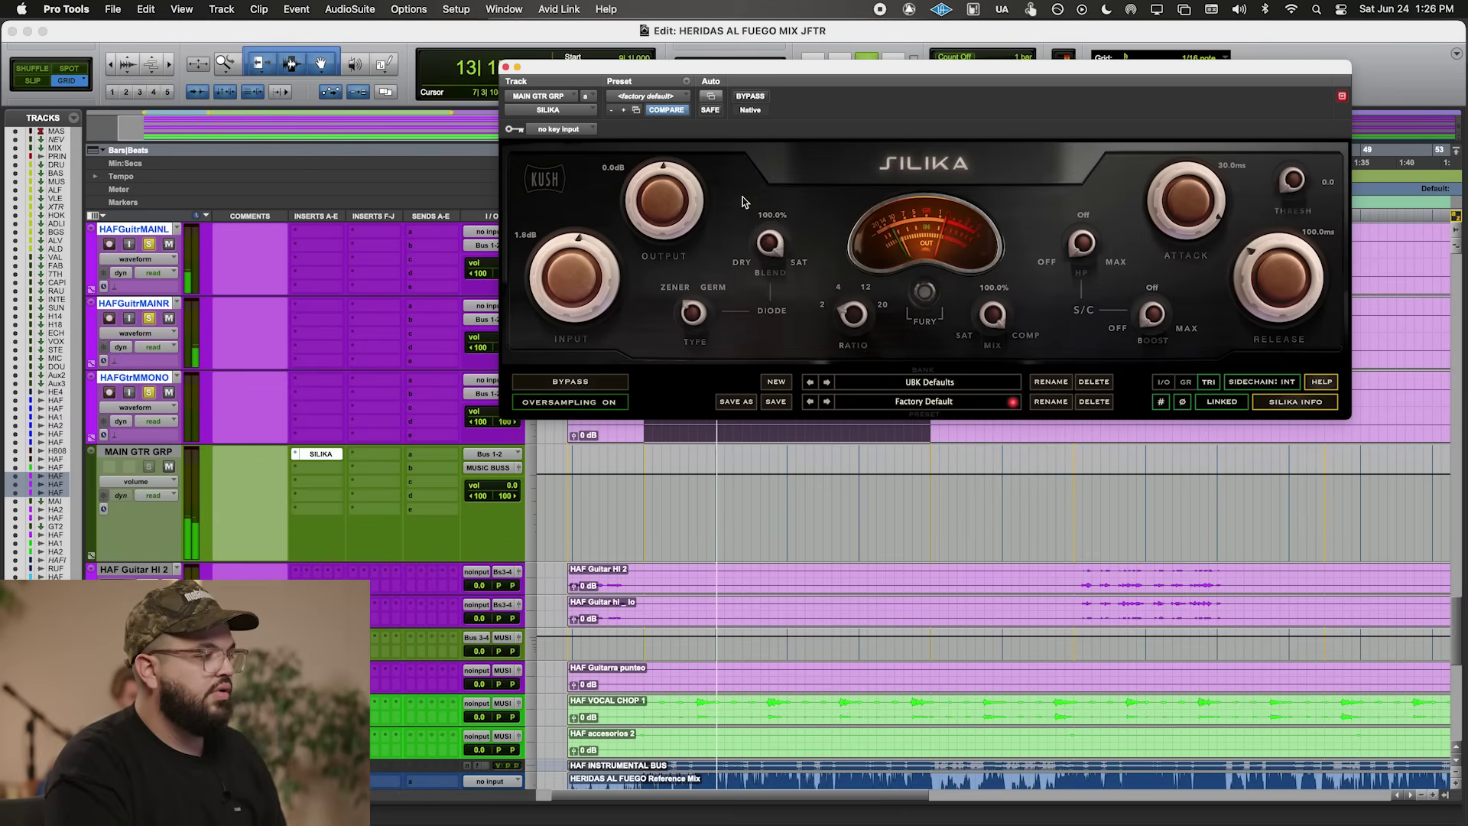
pyautogui.click(506, 67)
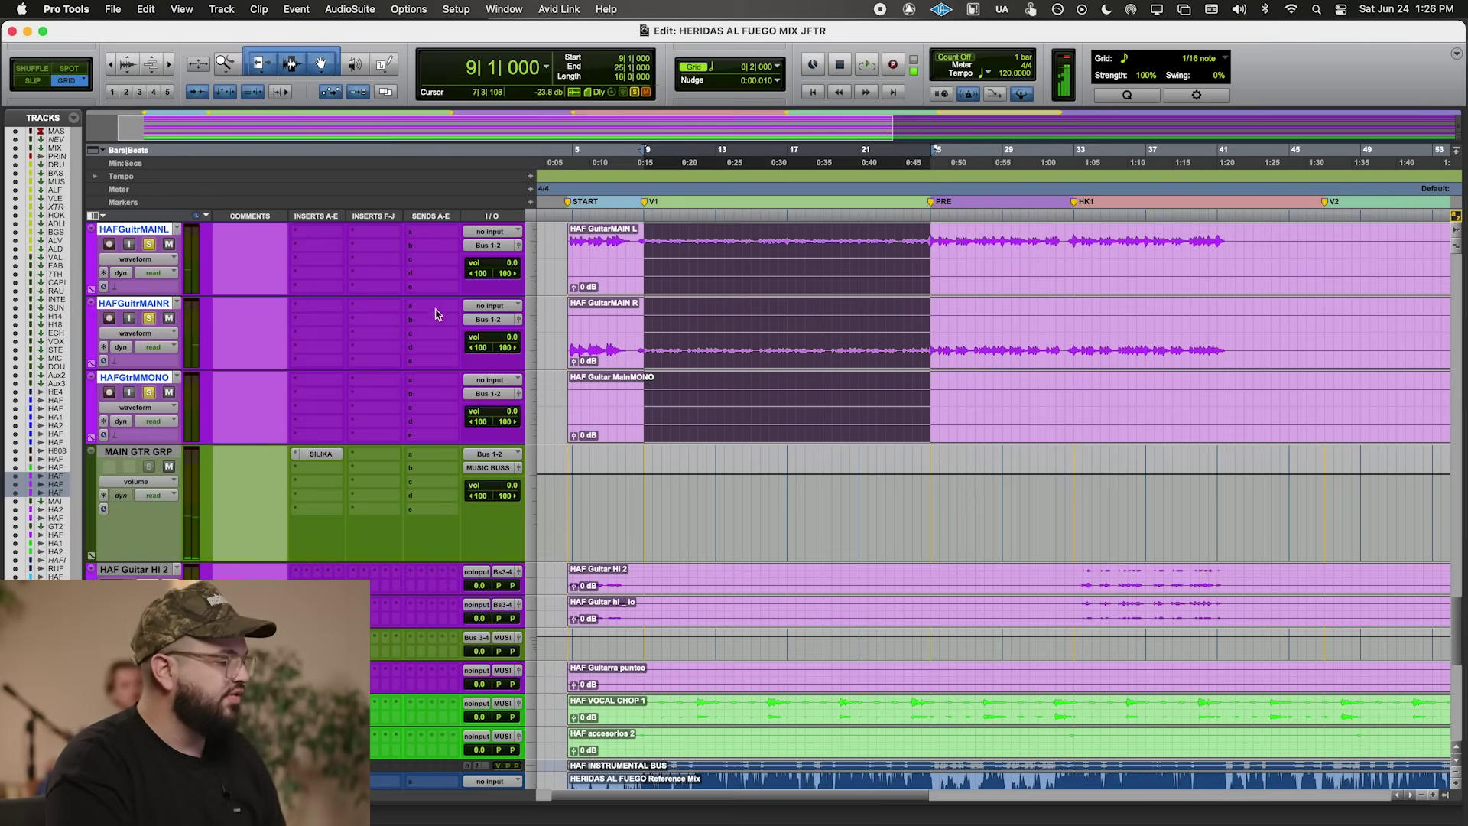
# - Insert FabFilter Pro-Q 3 after SILIKA on MAIN GTR GRP and set its processing mode to Natural Phase
pyautogui.click(318, 472)
pyautogui.click(350, 445)
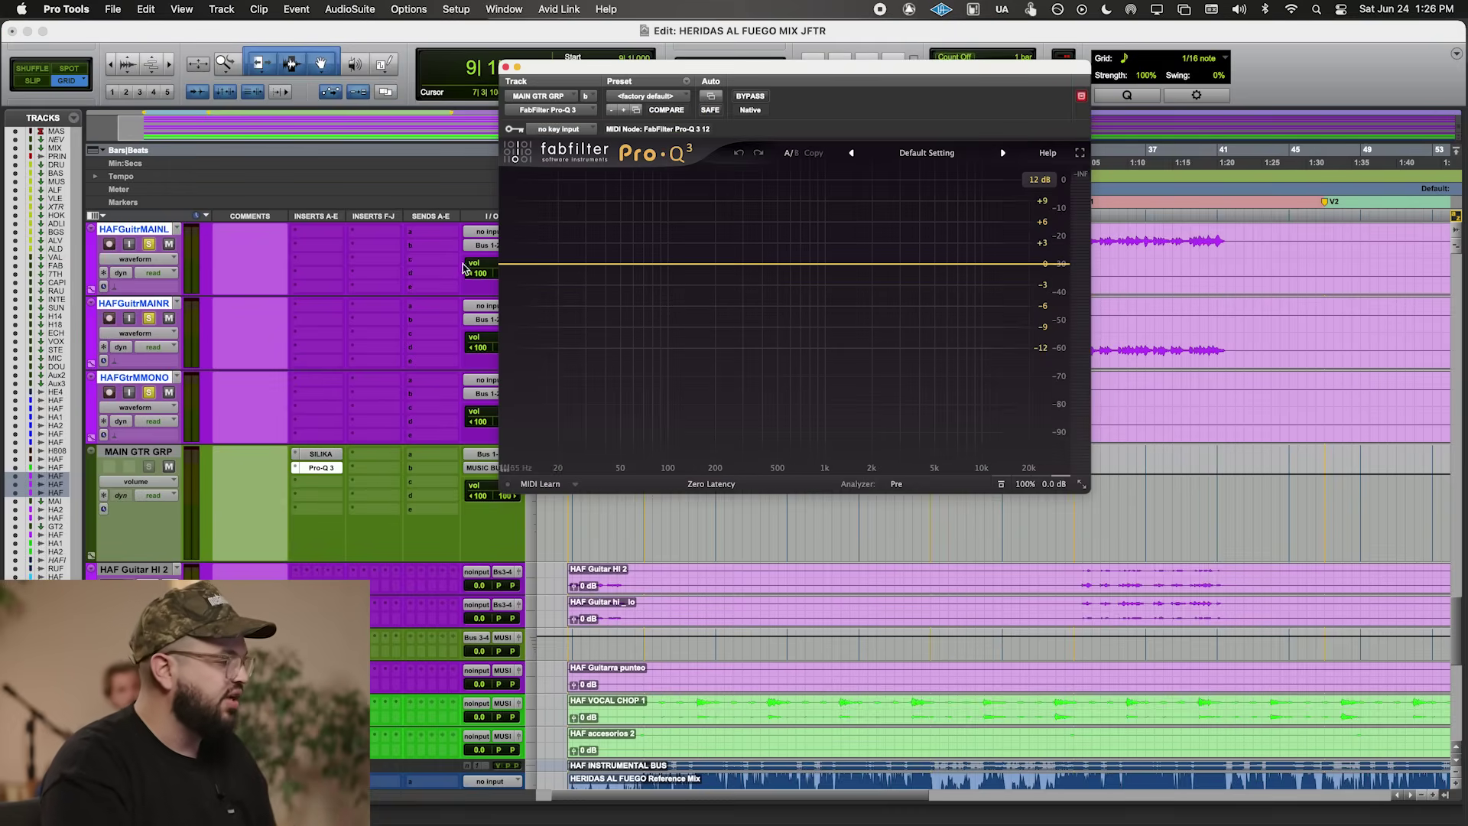
pyautogui.moveTo(727, 66); pyautogui.dragTo(723, 57)
pyautogui.click(707, 474)
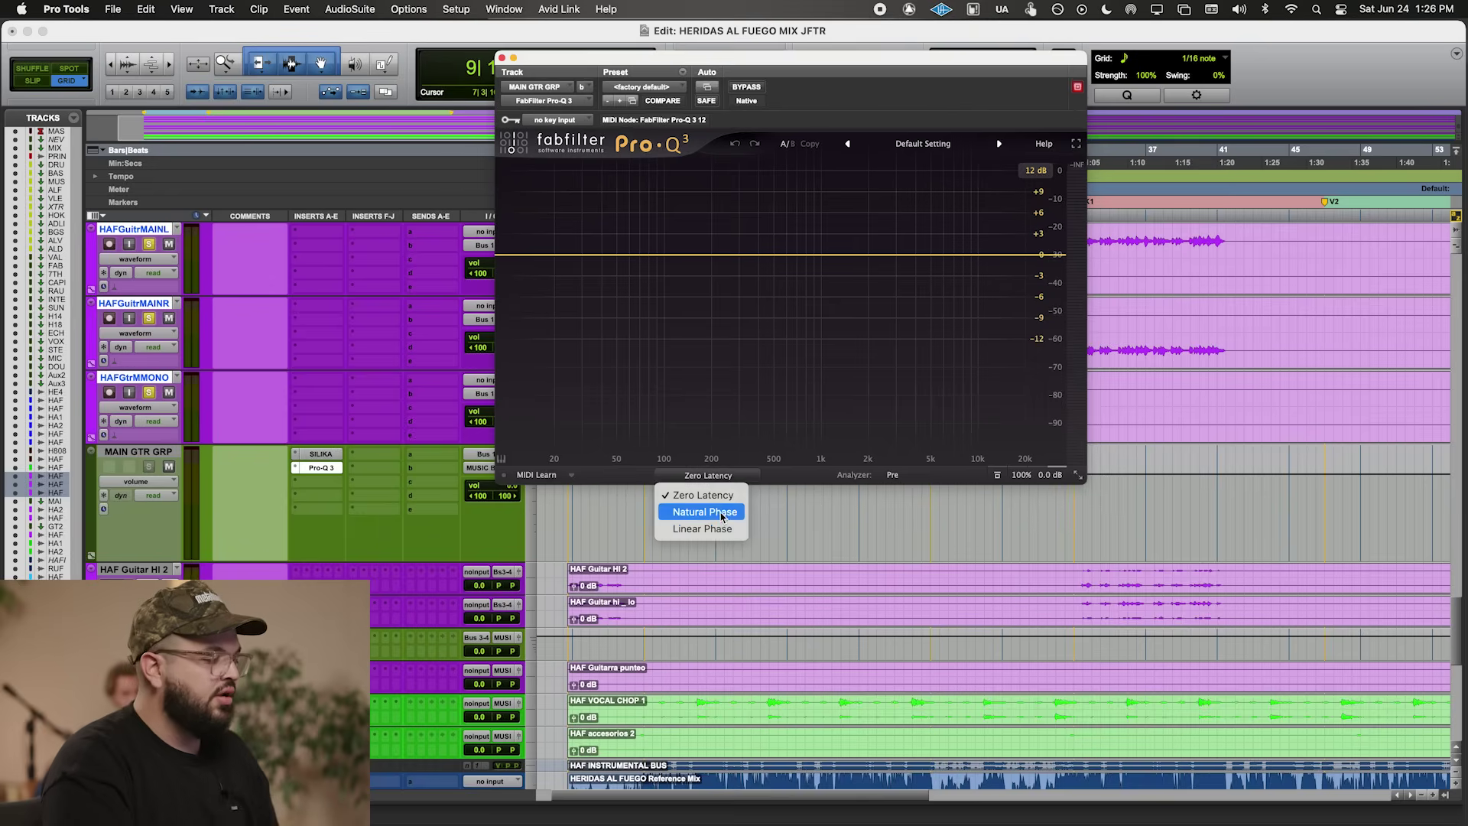
pyautogui.click(704, 509)
# - During playback, add three narrow Pro-Q 3 bell cuts of about 1.7 dB around 200 Hz, 400 Hz and 1.3 kHz
pyautogui.press('space')
pyautogui.moveTo(815, 254); pyautogui.dragTo(718, 313)
pyautogui.moveTo(858, 255); pyautogui.dragTo(841, 304)
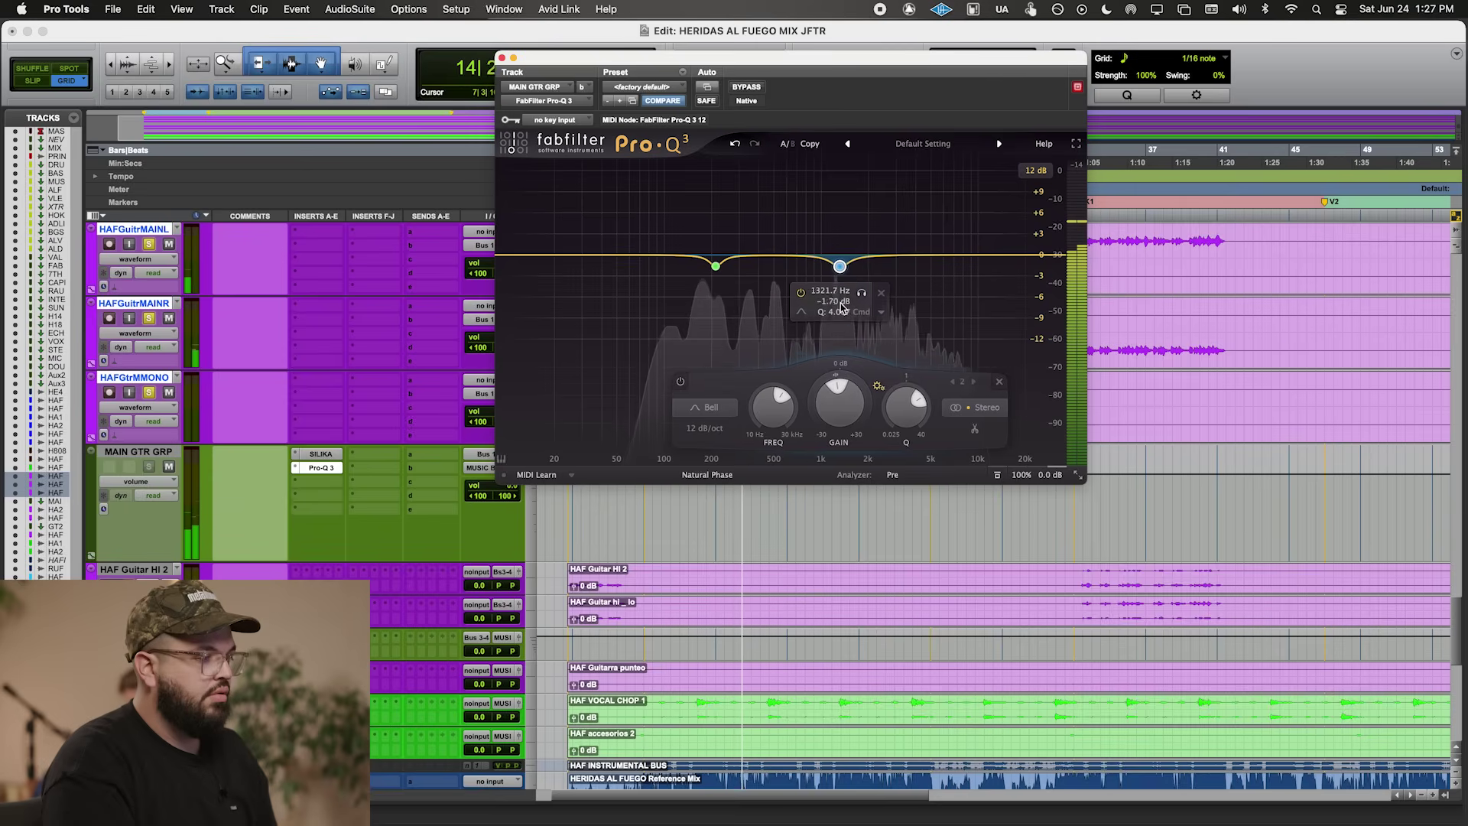
pyautogui.moveTo(788, 256); pyautogui.dragTo(769, 291)
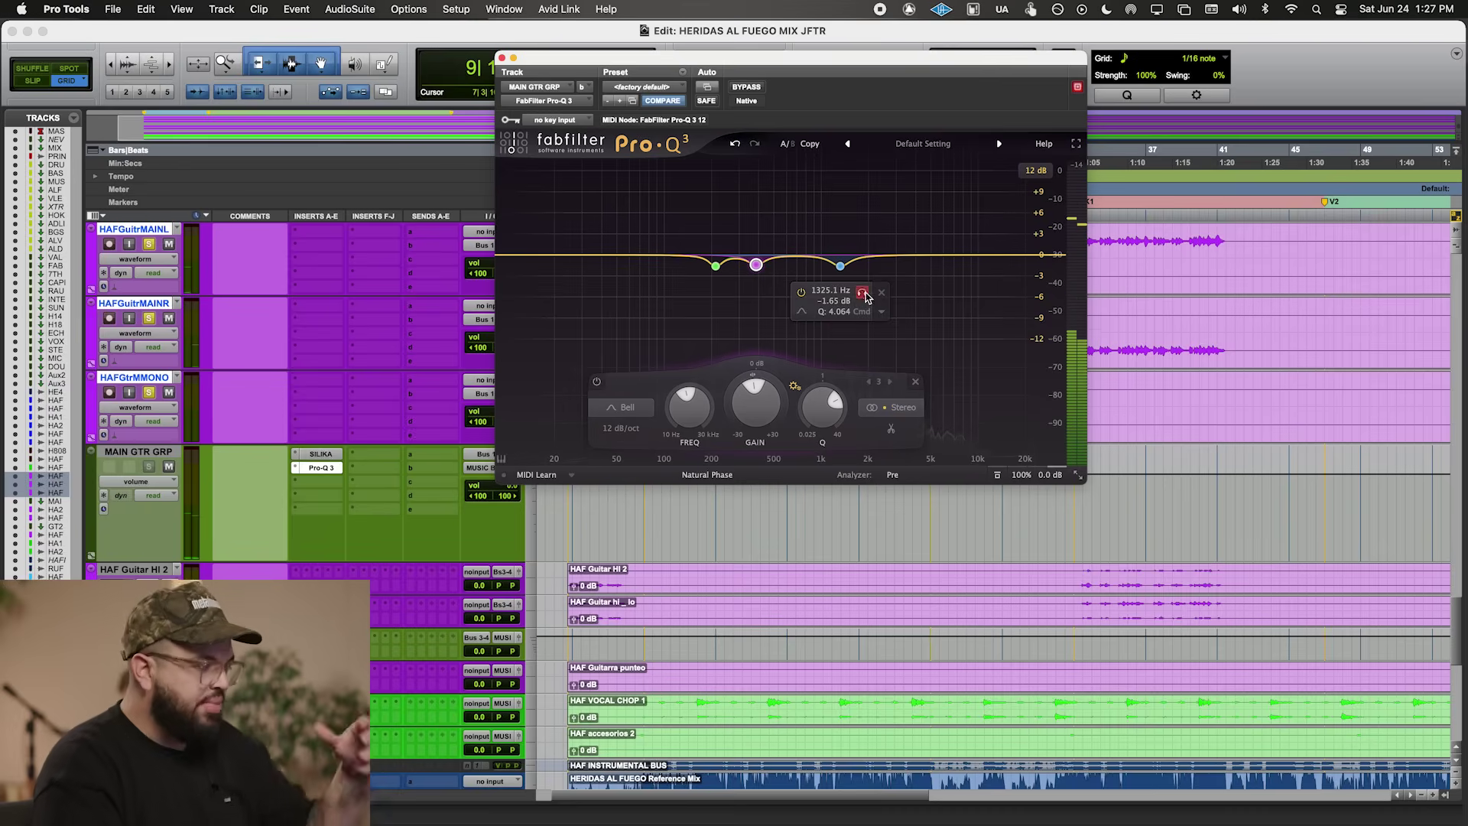
# - Add a bell cut of about 1.6 dB near 2.2 kHz and a high shelf boost of about 1.5 dB near 8.9 kHz
pyautogui.moveTo(898, 243); pyautogui.dragTo(897, 233)
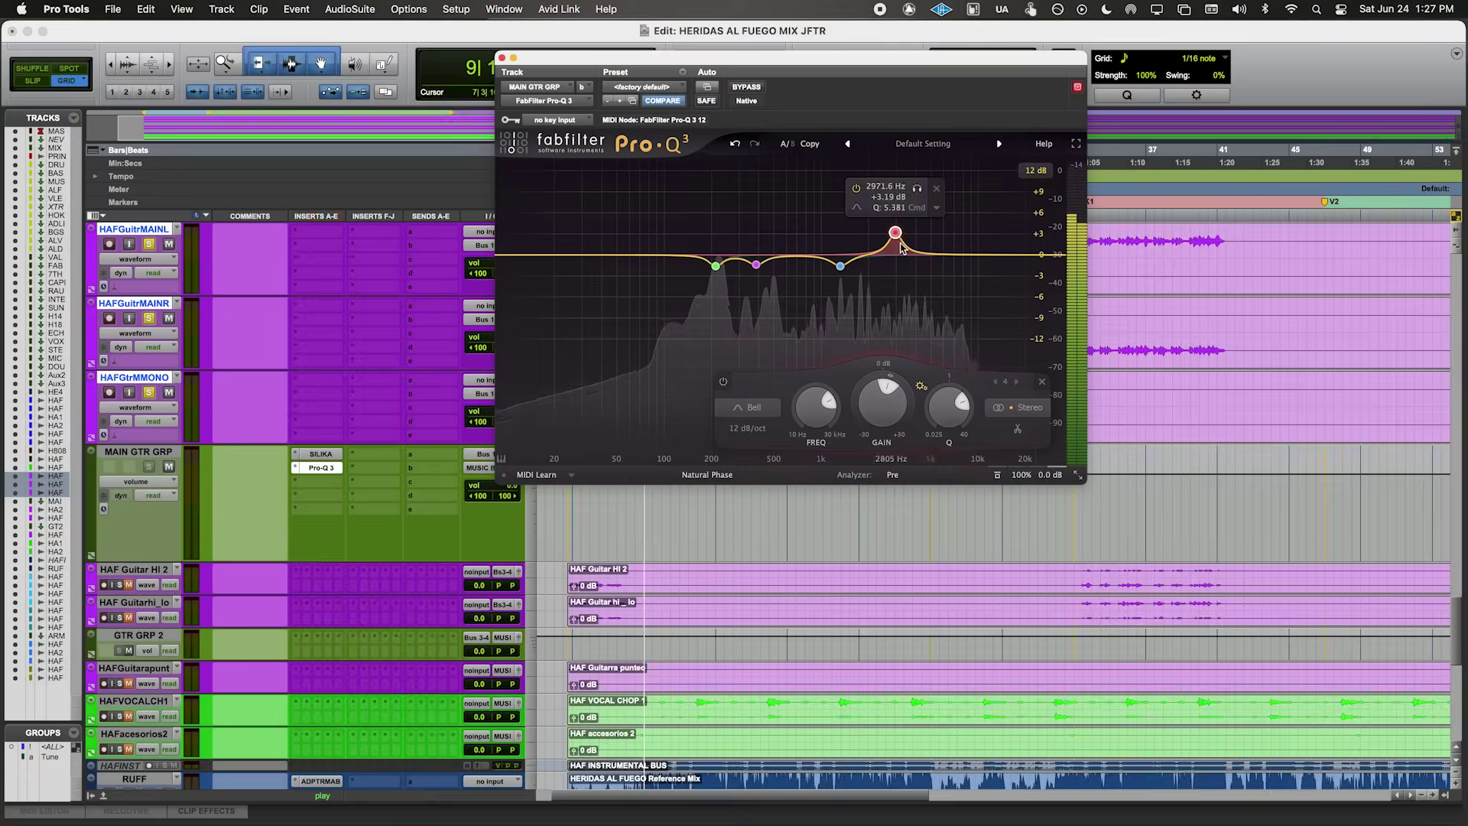
pyautogui.scroll(-5, 897, 233)
pyautogui.moveTo(896, 233)
pyautogui.mouseDown()
pyautogui.moveTo(898, 191)
pyautogui.moveTo(880, 175)
pyautogui.moveTo(881, 252)
pyautogui.mouseUp()
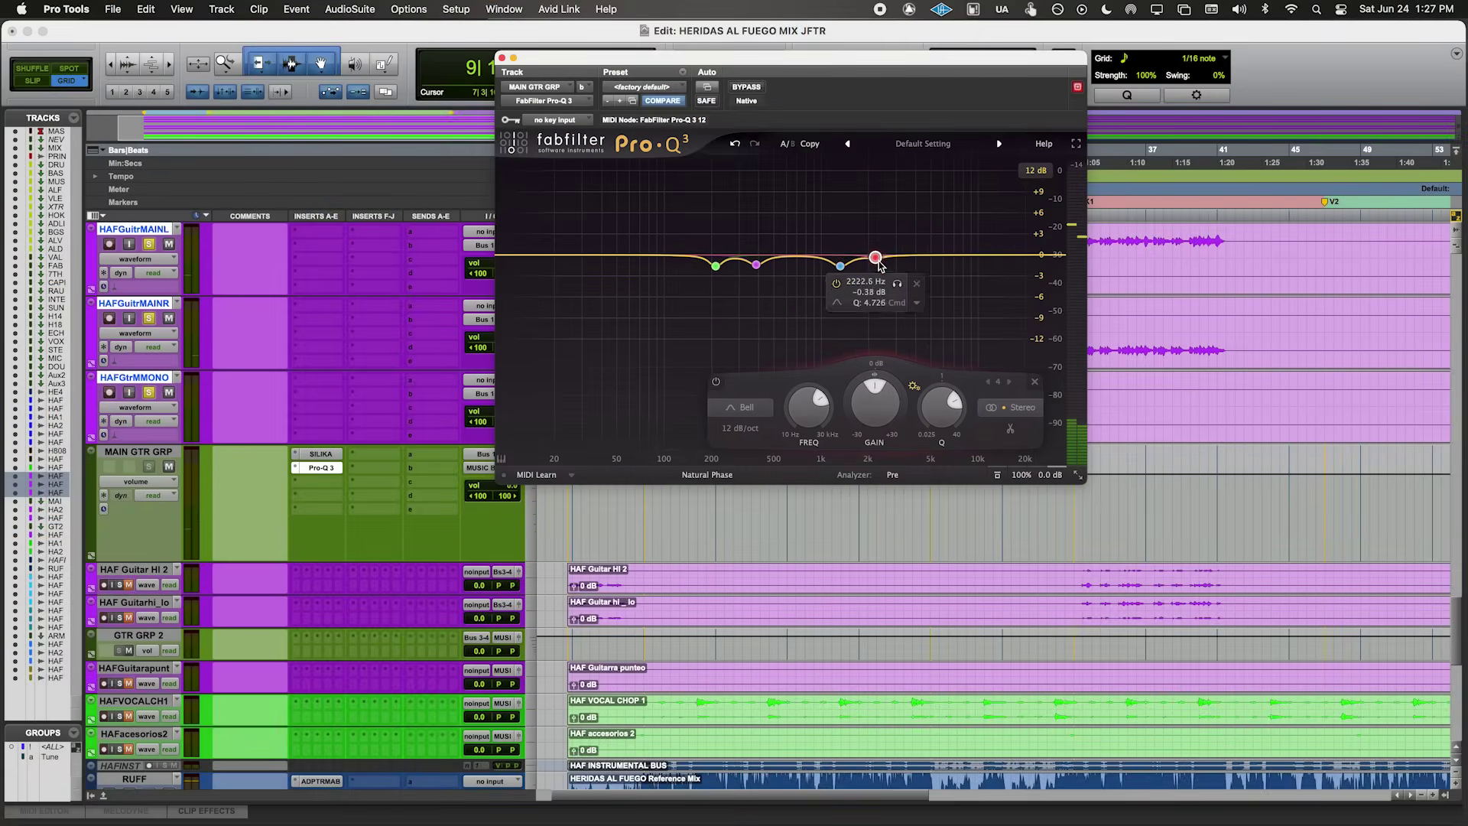
pyautogui.press('space')
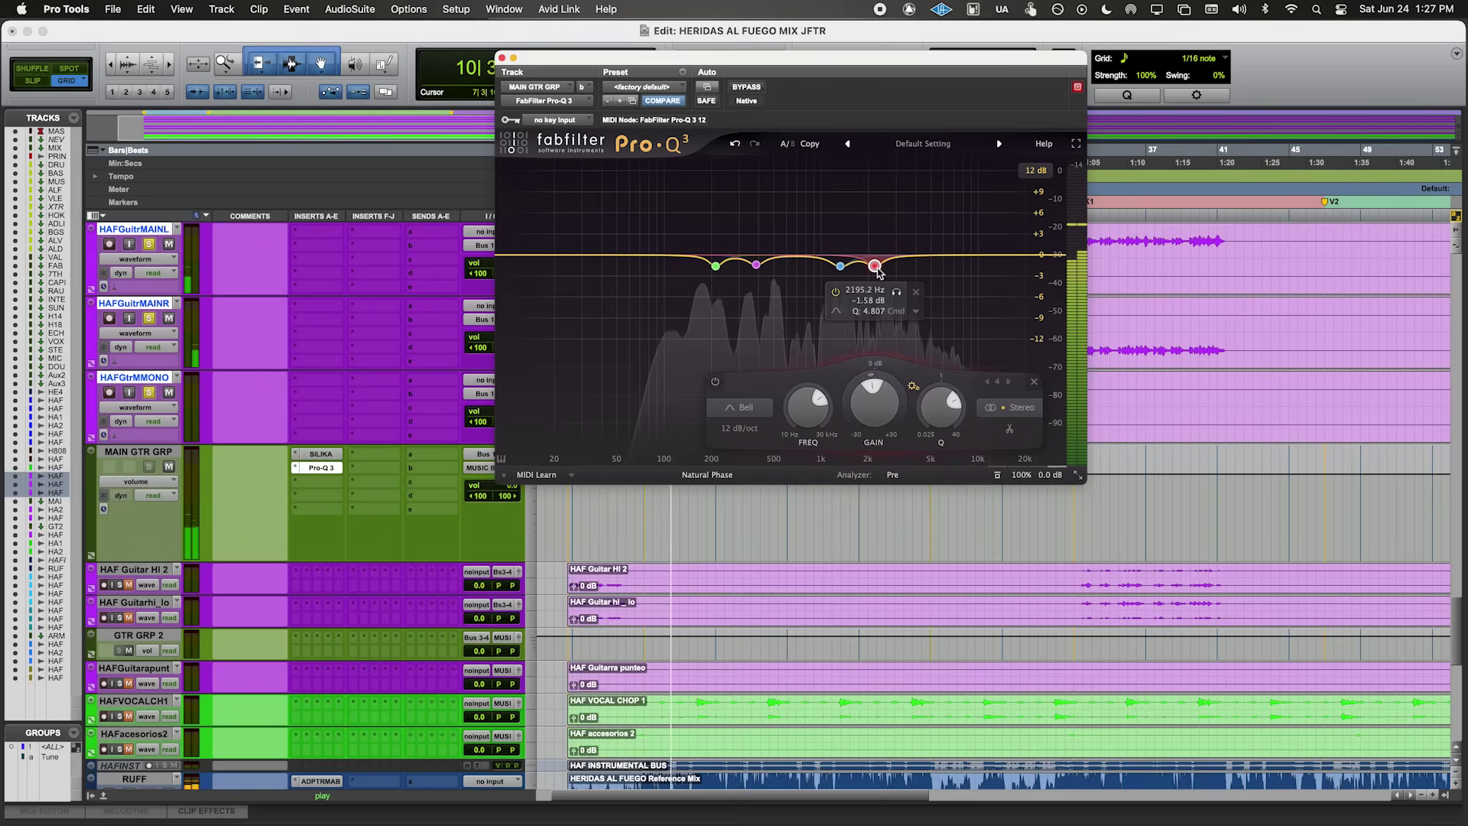
pyautogui.moveTo(1035, 254); pyautogui.dragTo(973, 217)
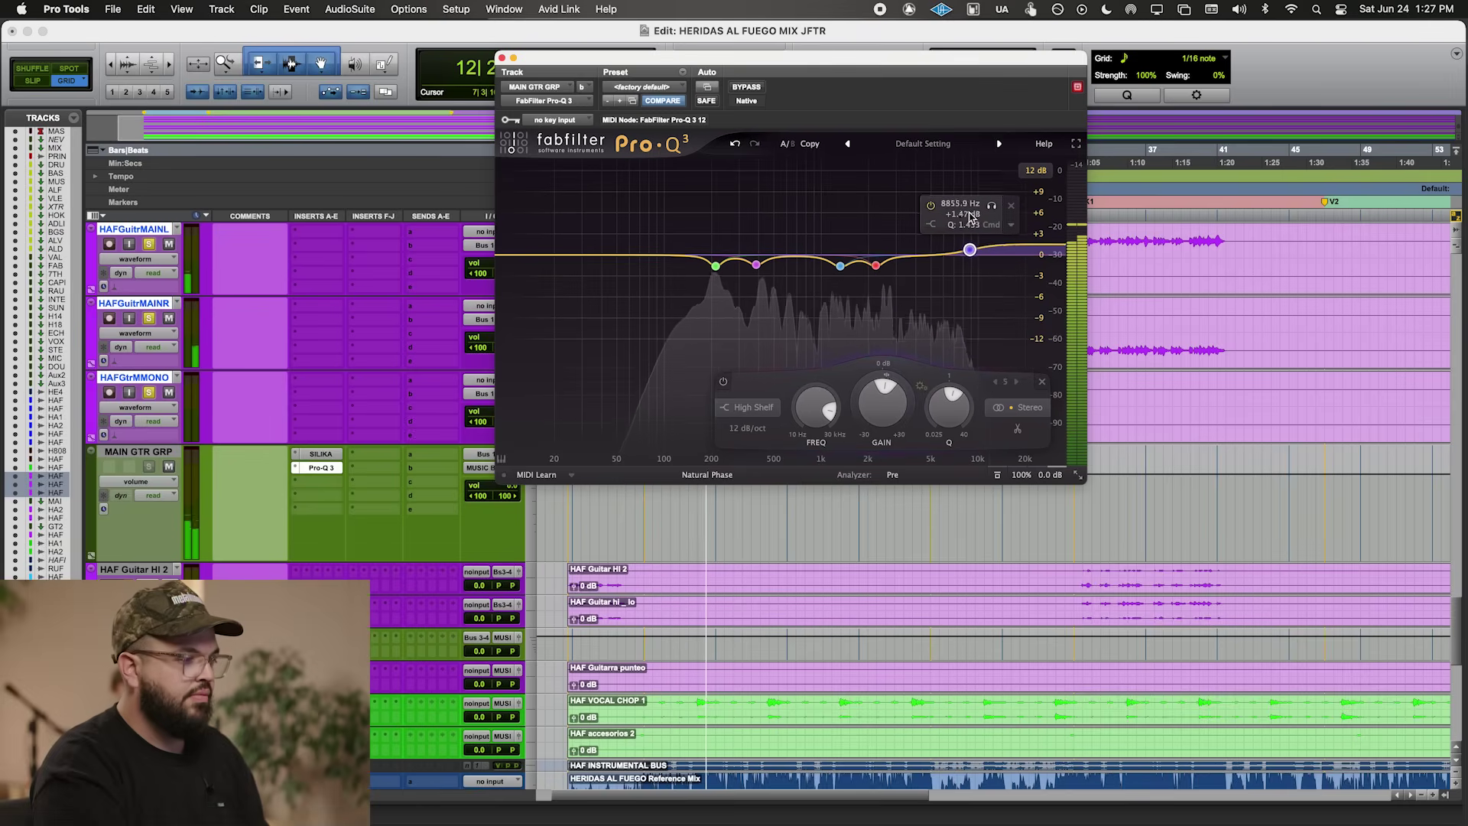
# - Insert the stereo UAD UA 1176SE Legacy after Pro-Q 3 on MAIN GTR GRP
pyautogui.click(325, 494)
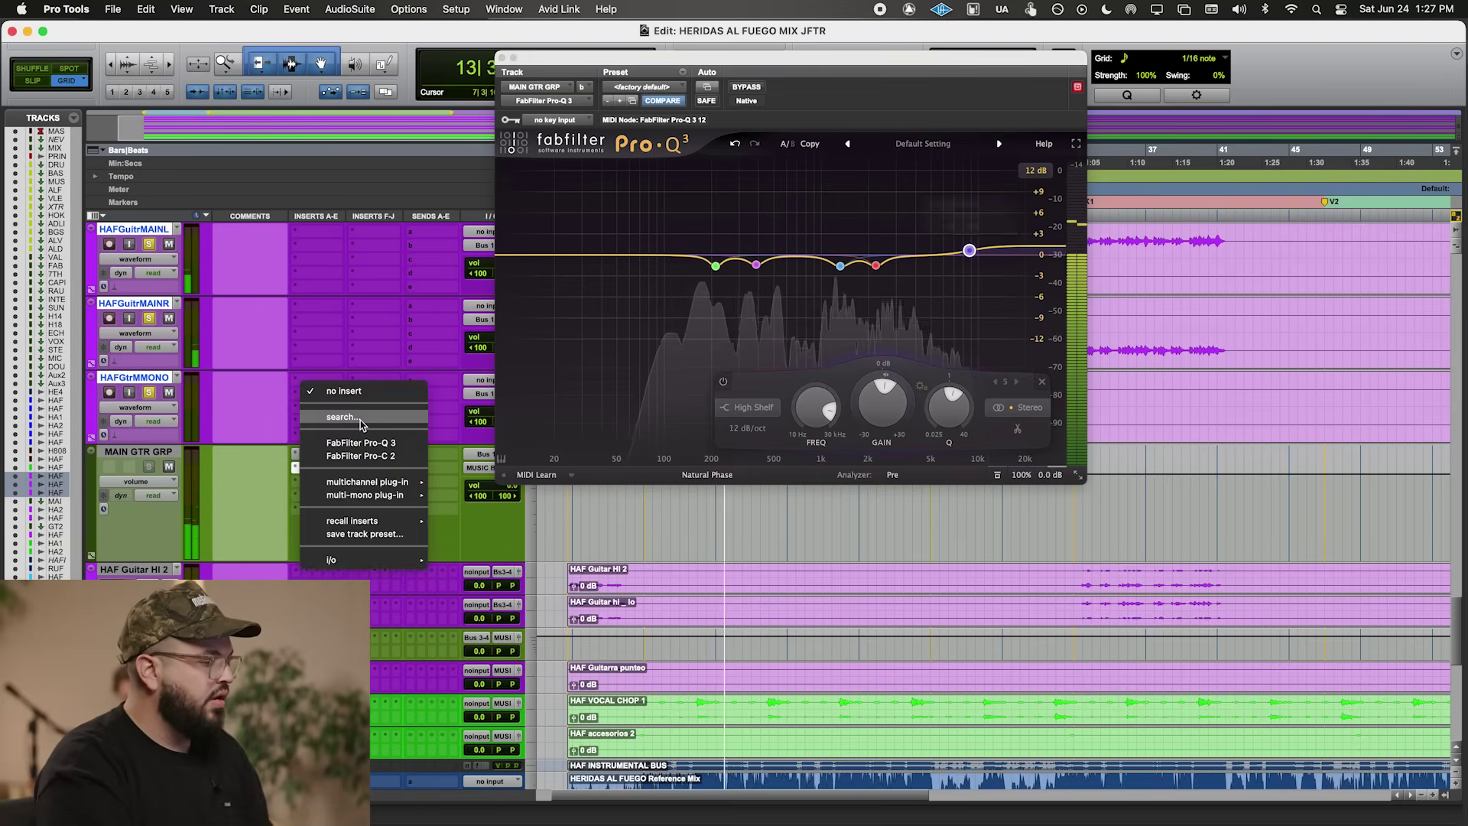
pyautogui.click(360, 443)
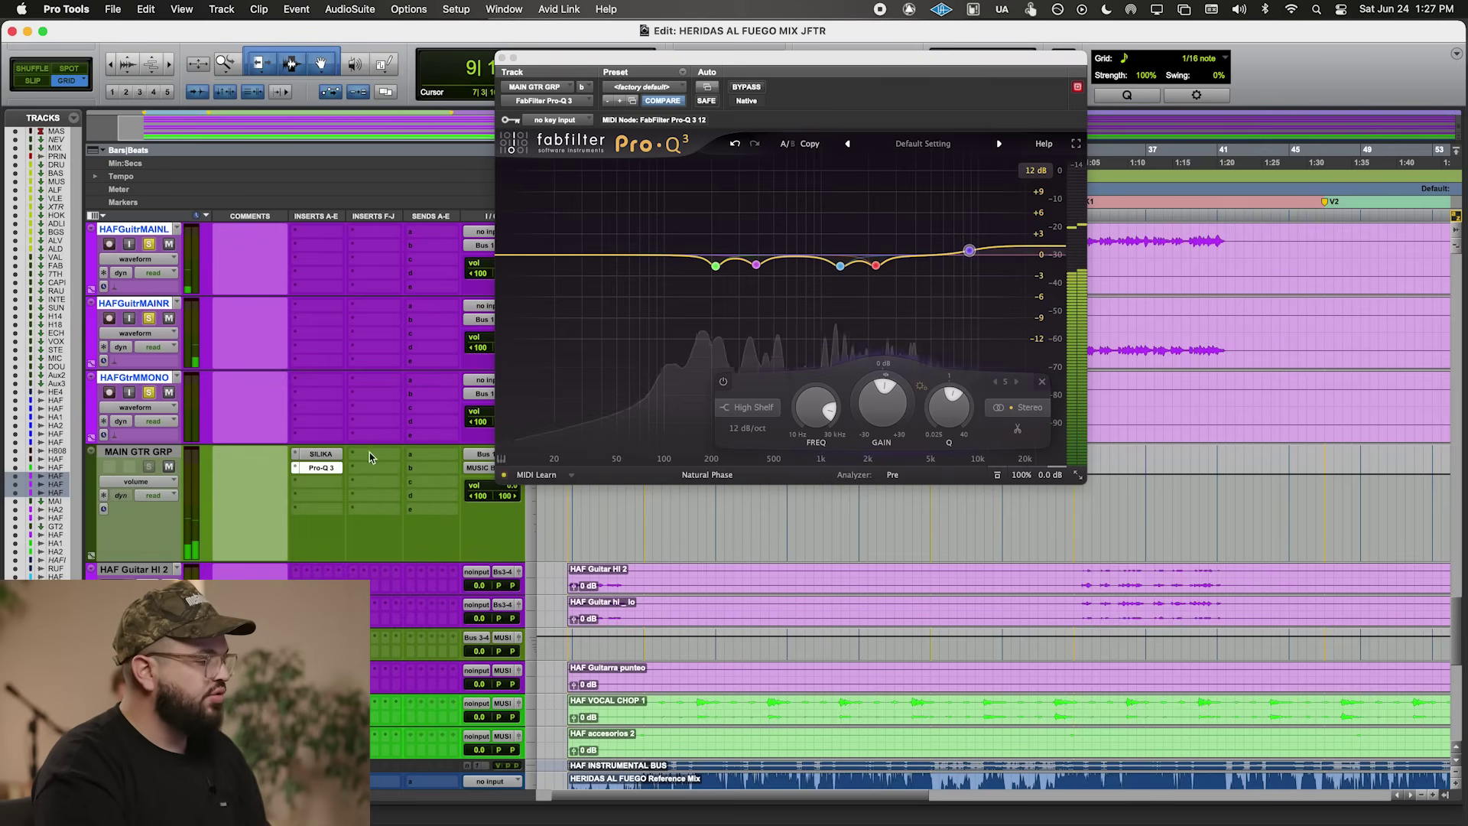
pyautogui.click(350, 479)
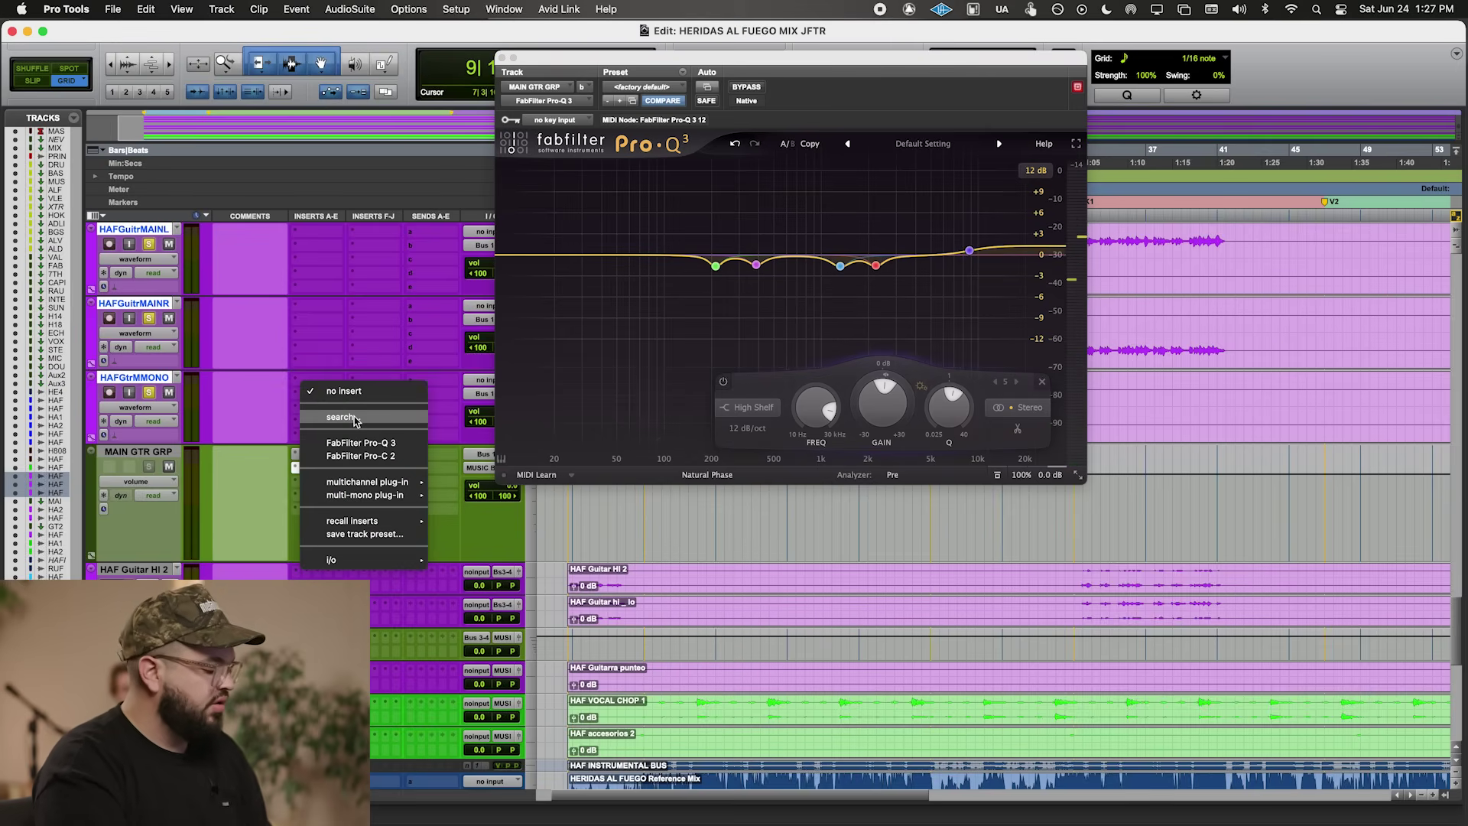
pyautogui.press('Escape')
pyautogui.click(360, 480)
pyautogui.write('1176')
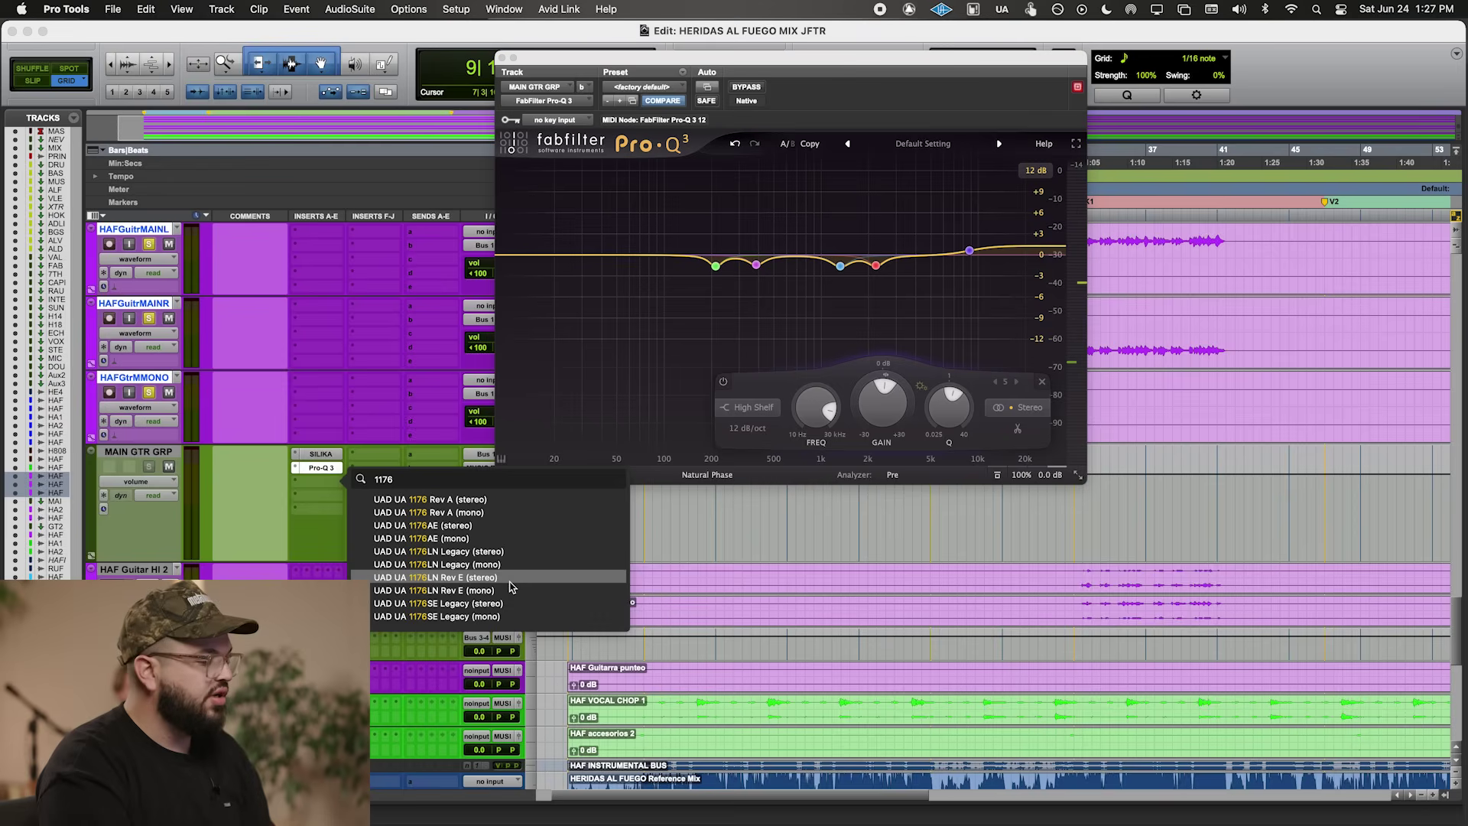
pyautogui.click(525, 605)
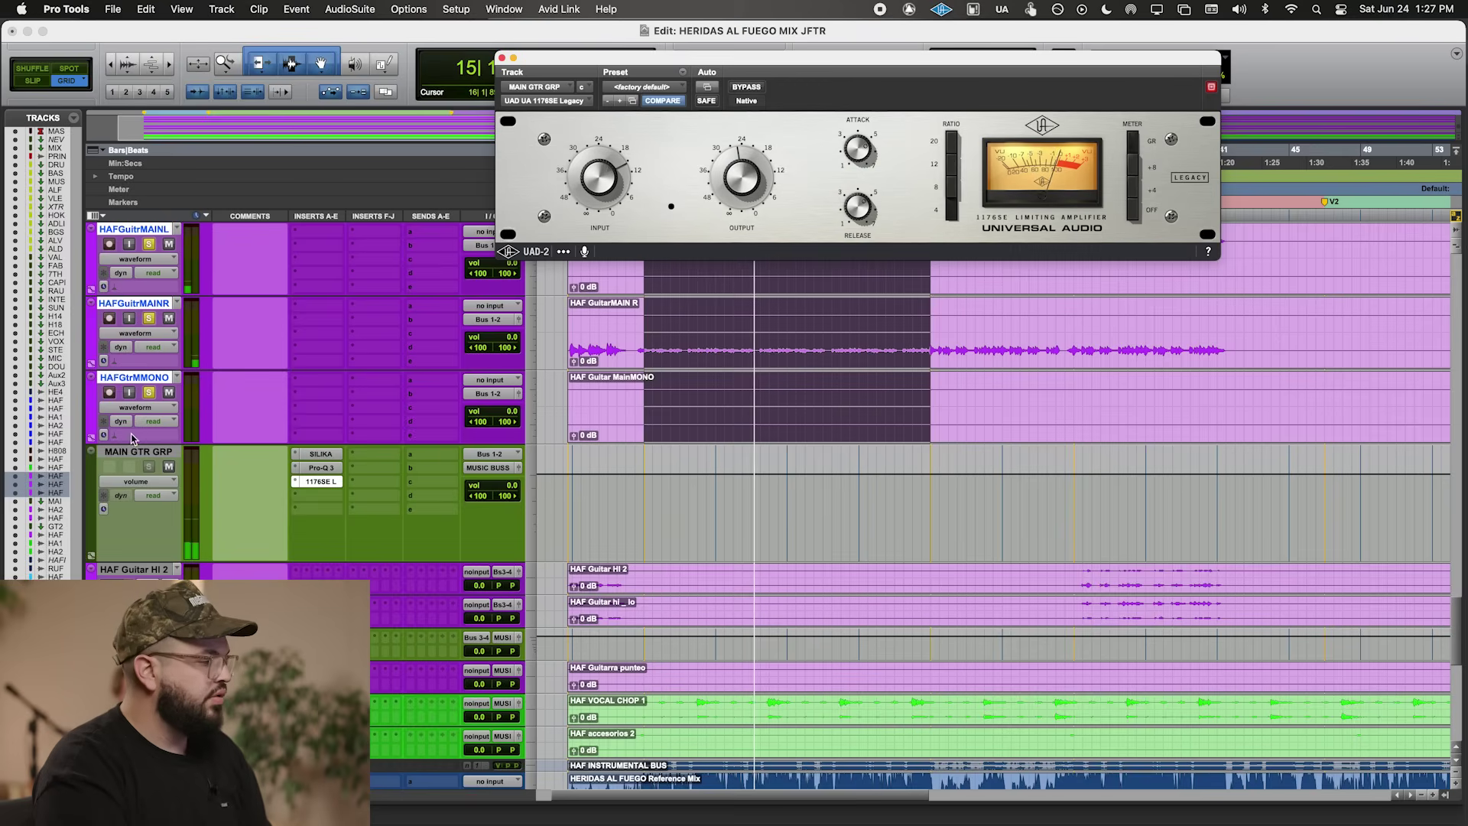
# - Unsolo the three main guitar tracks and close the 1176SE plug-in
pyautogui.click(148, 393)
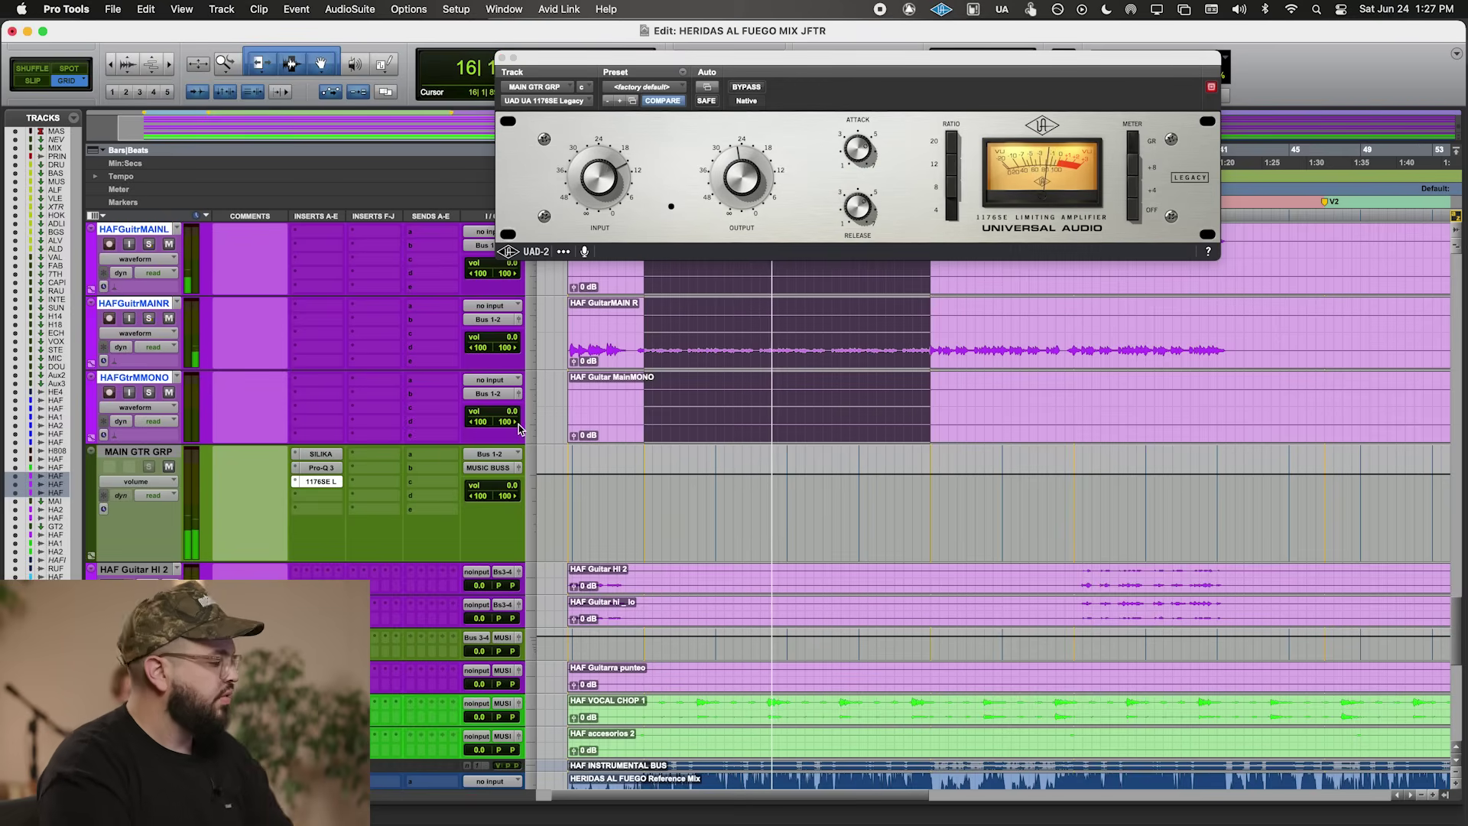
pyautogui.scroll(5, 514, 433)
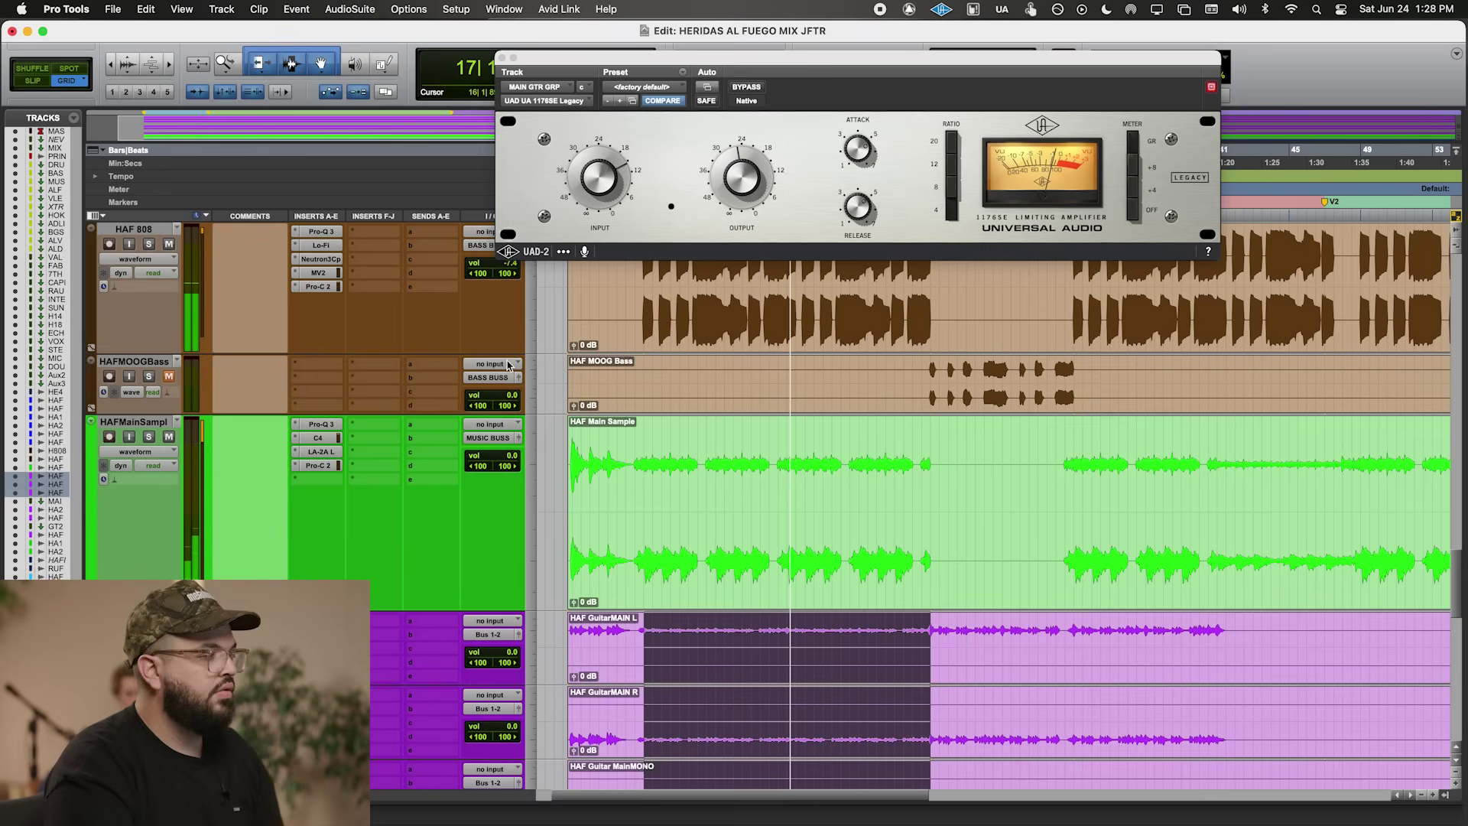
pyautogui.click(507, 60)
pyautogui.click(507, 59)
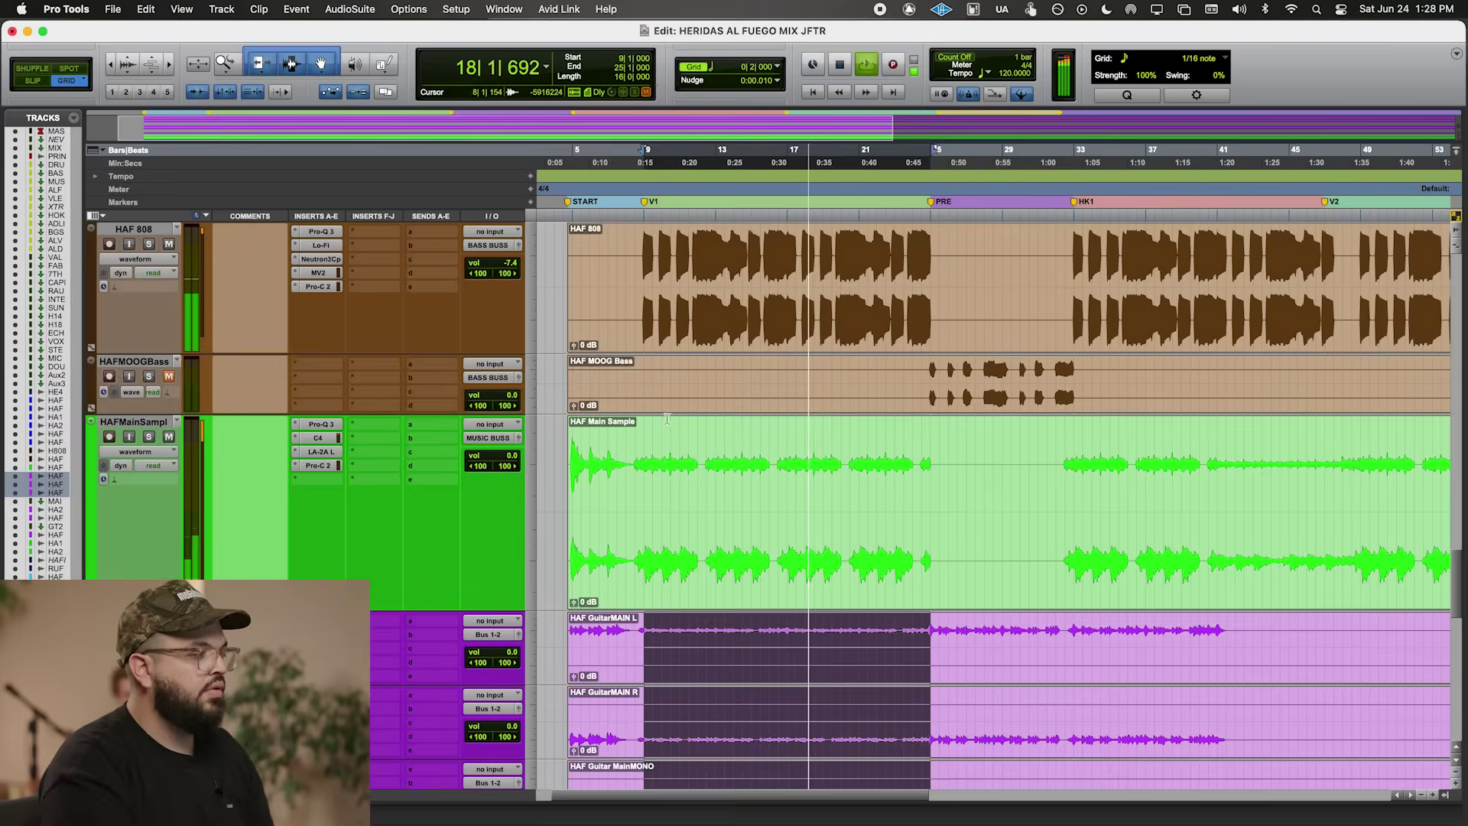
# - Set the HAF KICK volume to +0.4 dB and the HERIDAS AL FUEGO MIX 4 track volume to -2.7 dB
pyautogui.scroll(6, 505, 382)
pyautogui.click(502, 398)
pyautogui.moveTo(503, 398); pyautogui.dragTo(502, 416)
pyautogui.press('space')
pyautogui.click(479, 344)
pyautogui.press('space')
pyautogui.moveTo(480, 343); pyautogui.dragTo(478, 346)
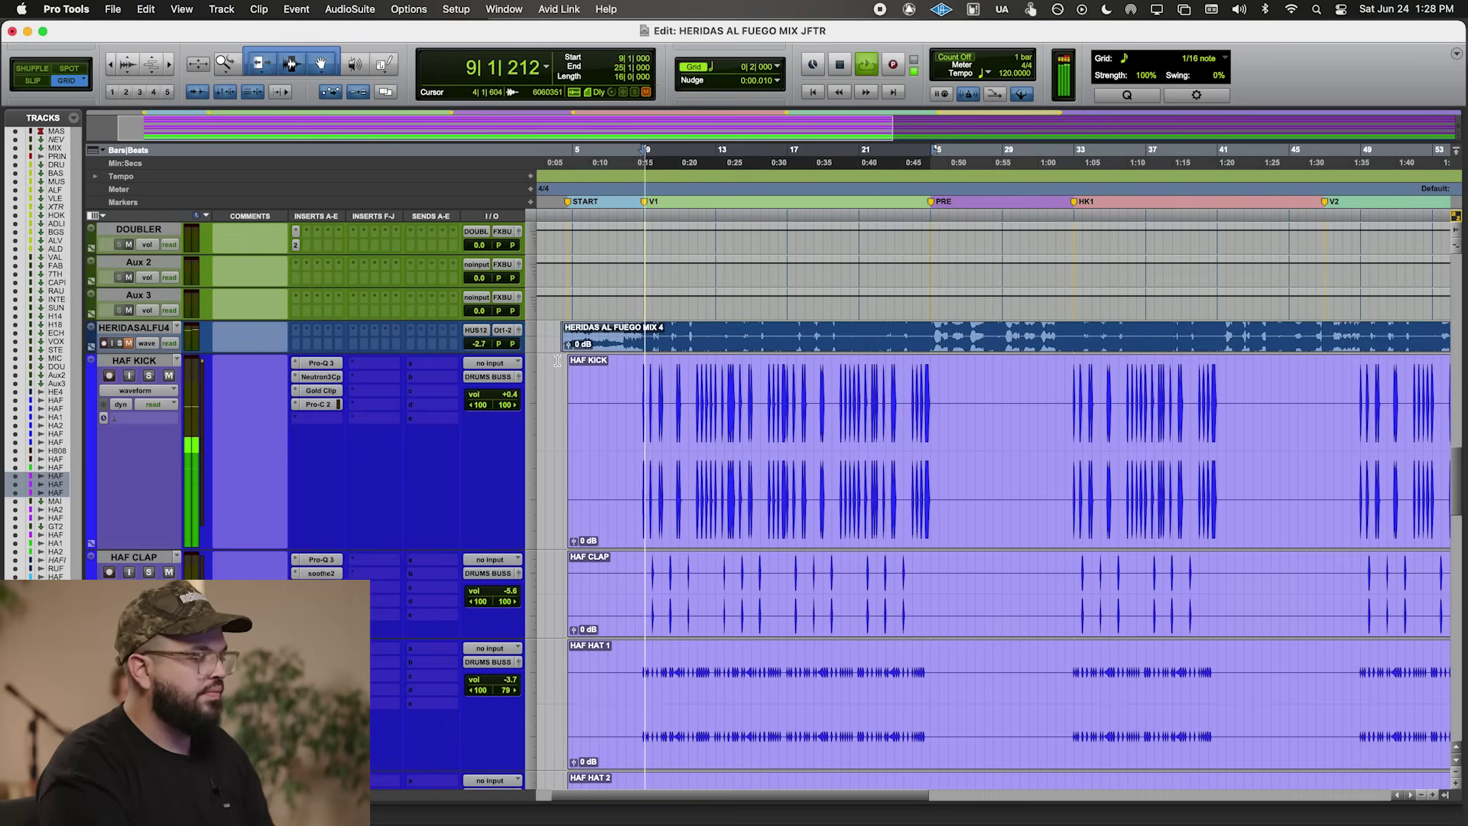
# - Audition the main guitars soloed and within the full mix, and set the MAIN GTR GRP volume to +0.2 dB
pyautogui.scroll(-5, 557, 361)
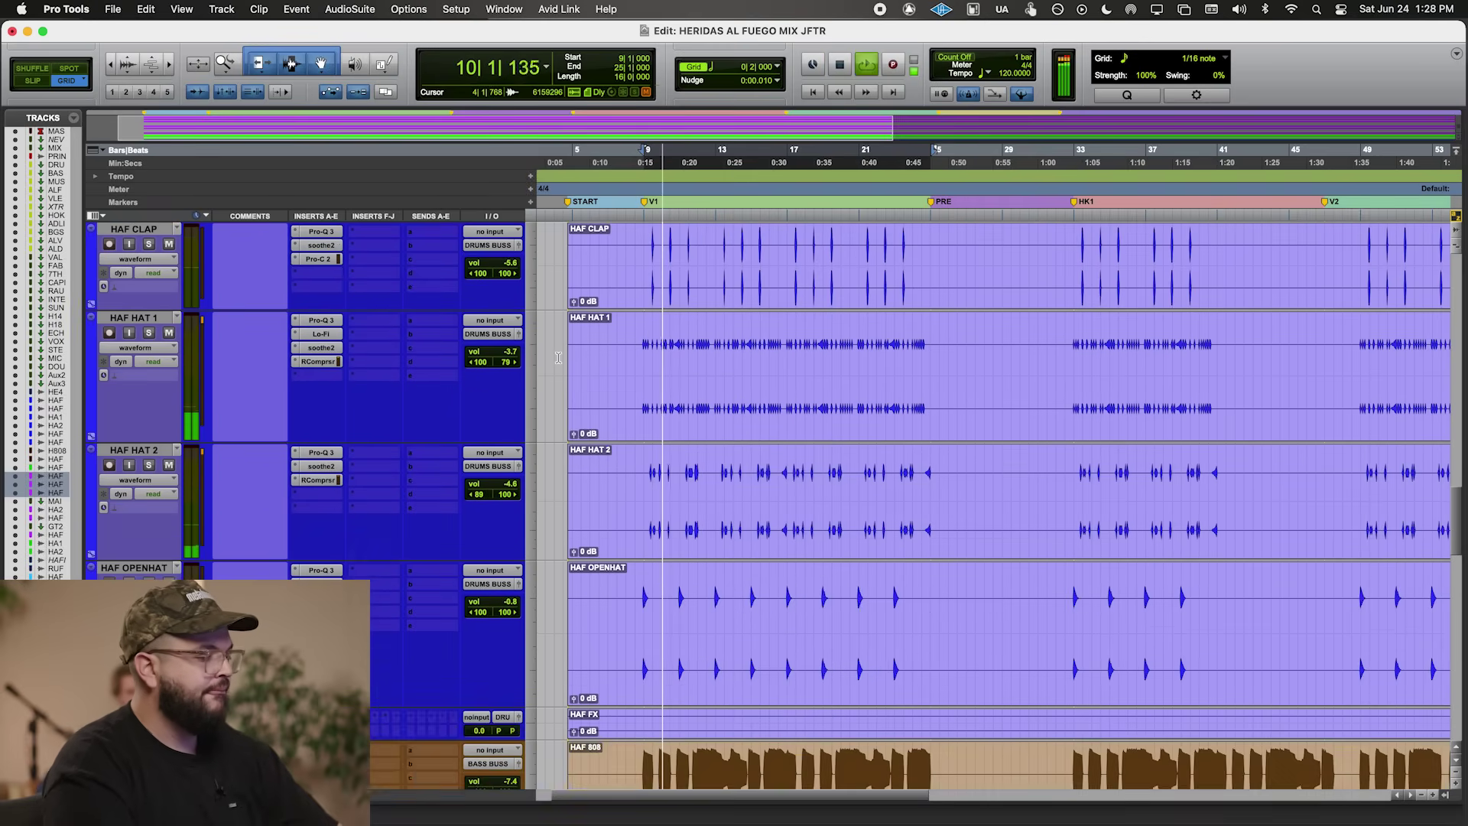
pyautogui.scroll(-10, 558, 358)
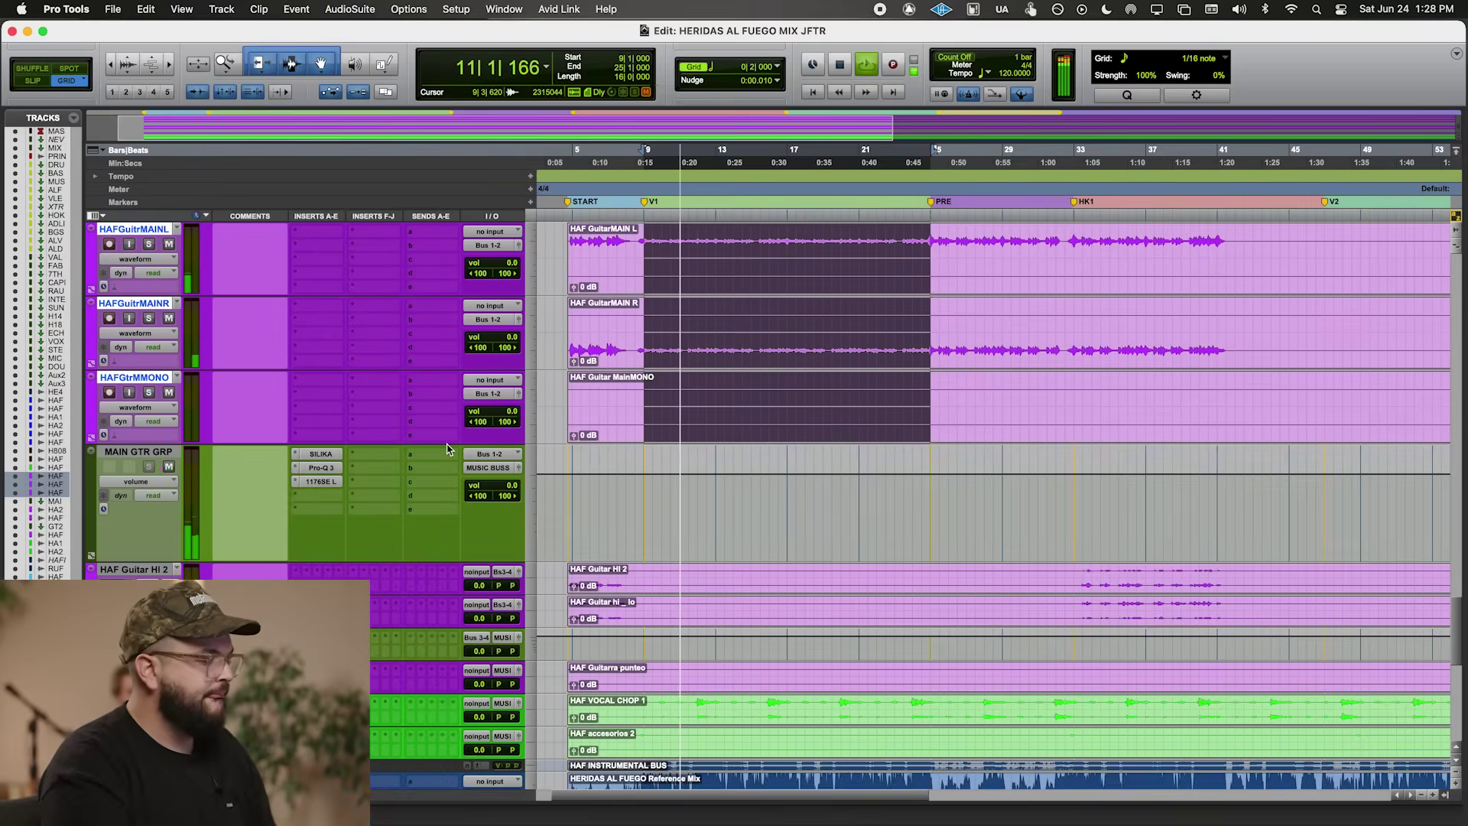
pyautogui.click(149, 392)
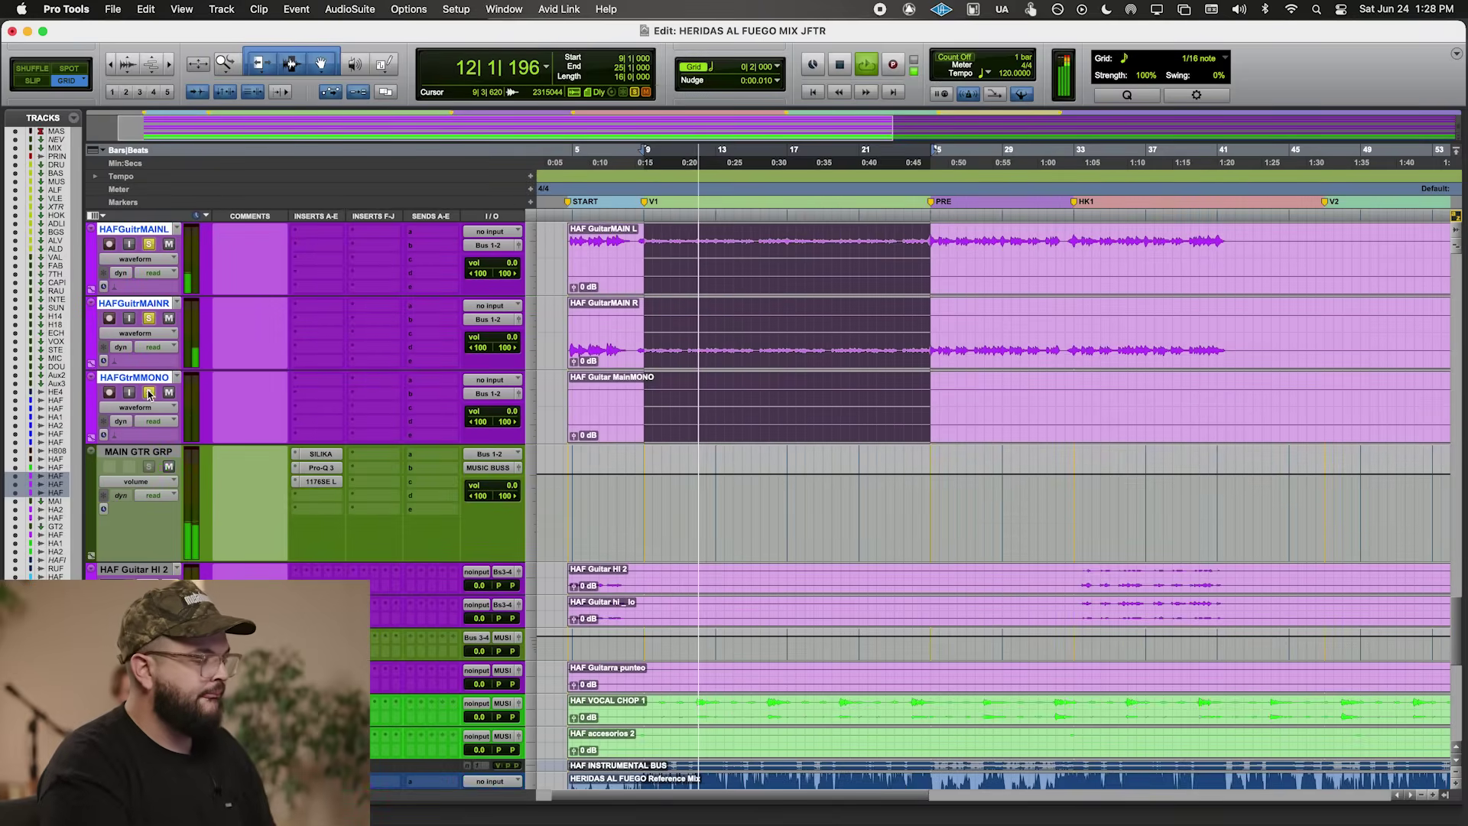
pyautogui.click(150, 392)
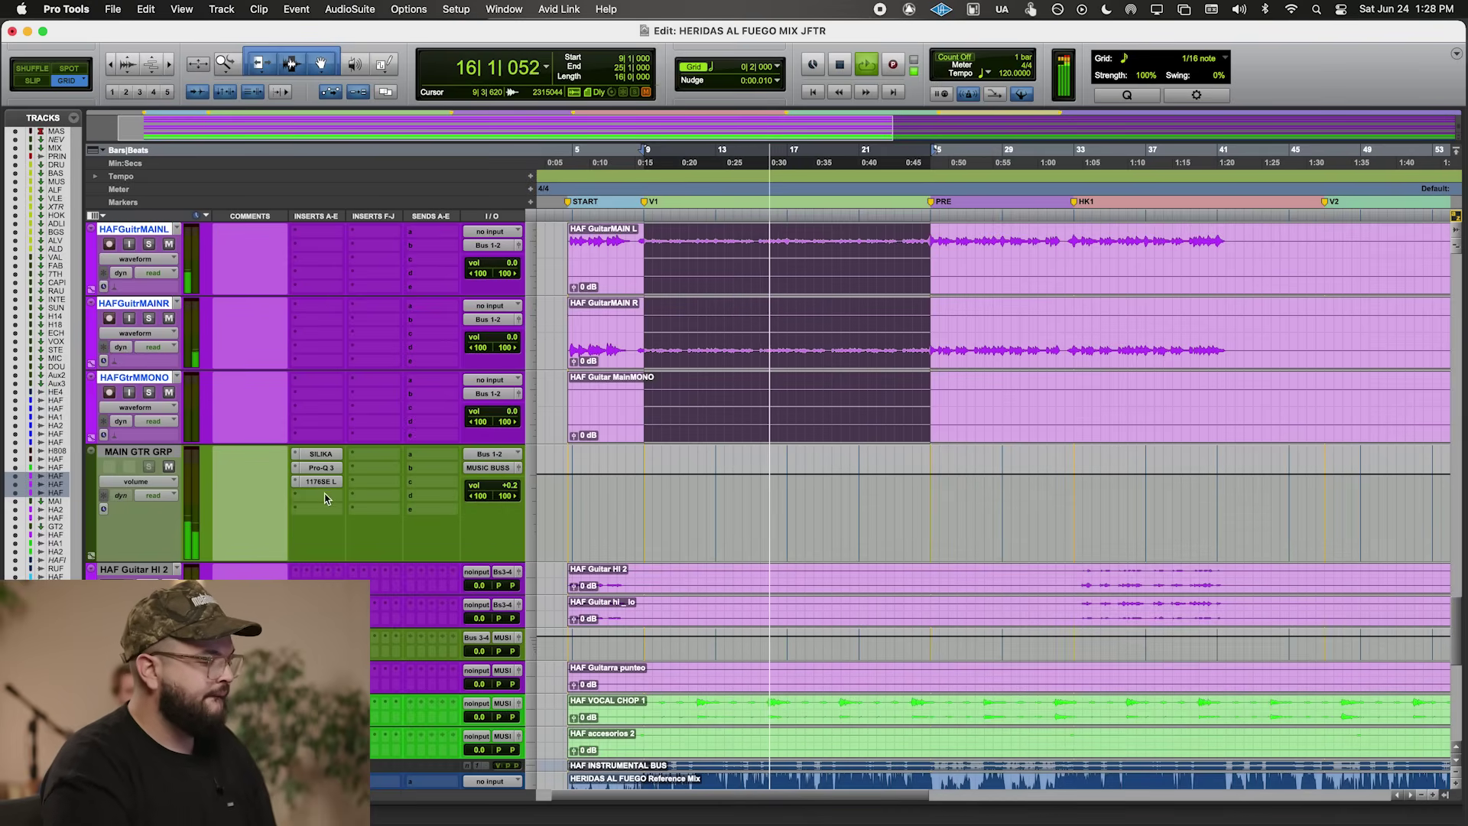
# - Insert soothe2 after the 1176SE on MAIN GTR GRP, extend its low cut fully downward, and set band 3 to 2.6 kHz with 5.2 dB sensitivity
pyautogui.click(321, 496)
pyautogui.click(360, 403)
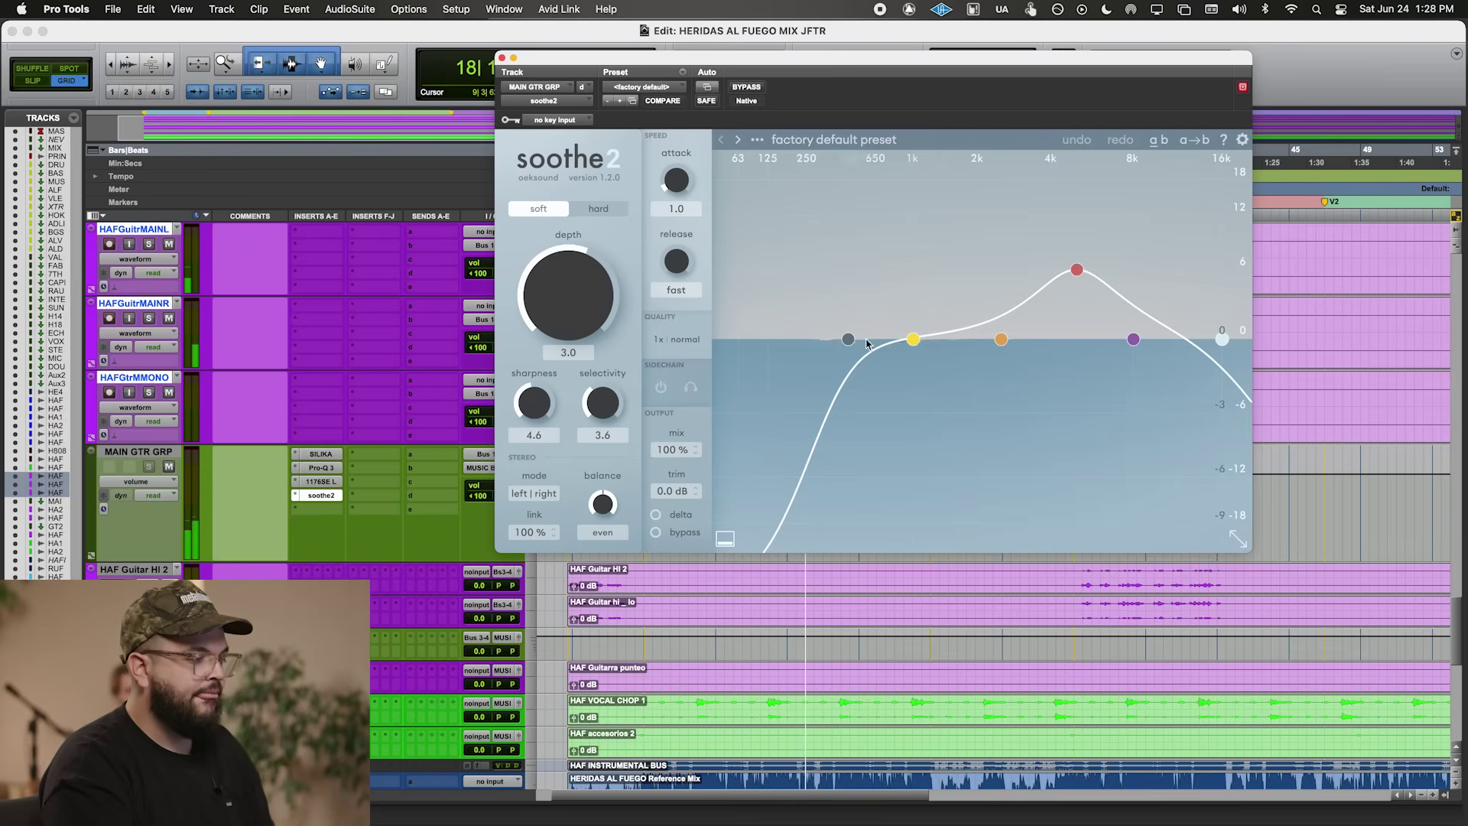
pyautogui.moveTo(849, 339); pyautogui.dragTo(714, 339)
pyautogui.moveTo(1076, 271); pyautogui.dragTo(1009, 283)
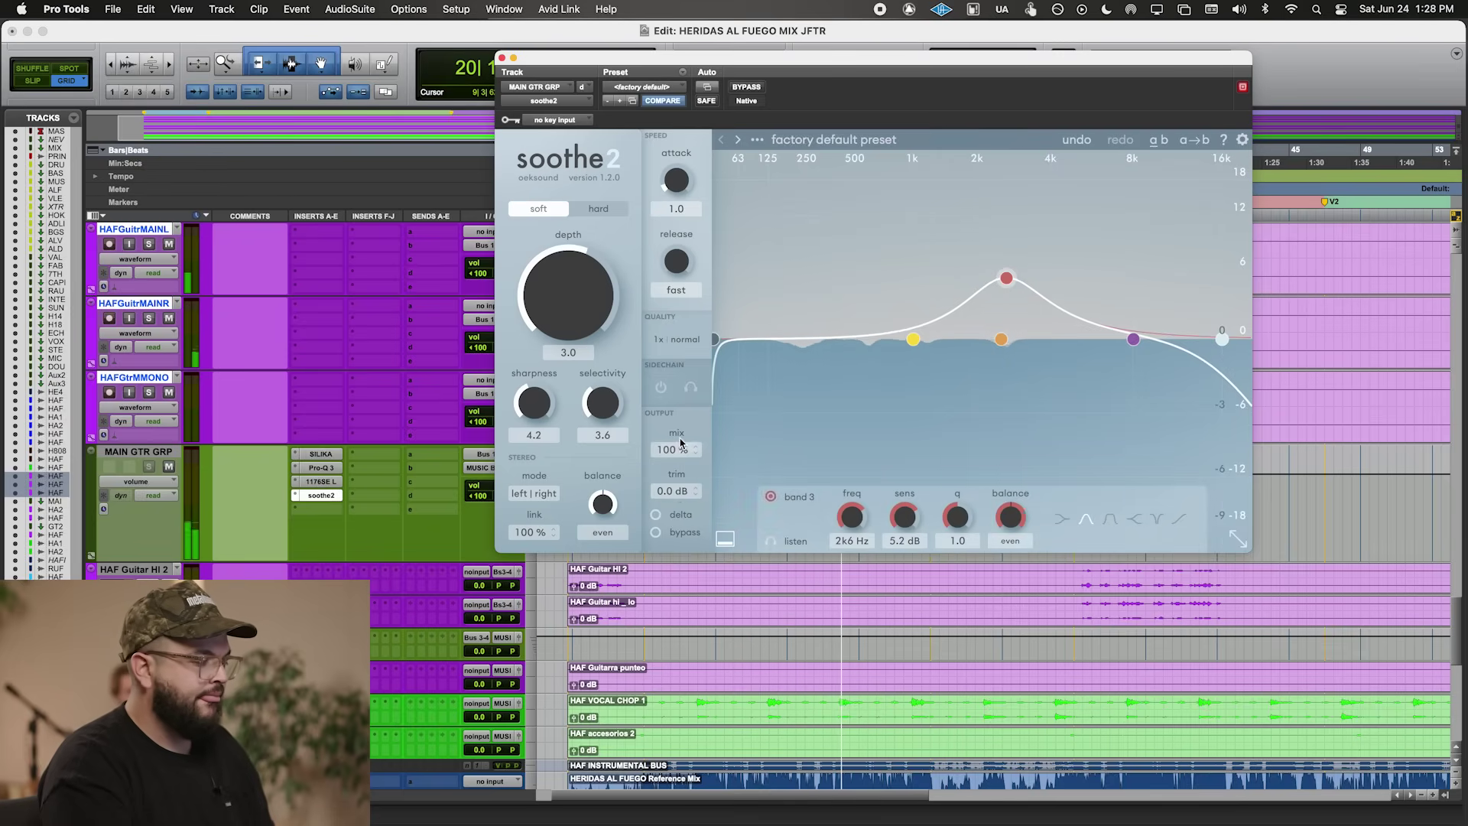
# - Set soothe2's mix to 70%, depth to 4.2 and sharpness to 4.9, and close the plug-in
pyautogui.moveTo(680, 442); pyautogui.dragTo(685, 469)
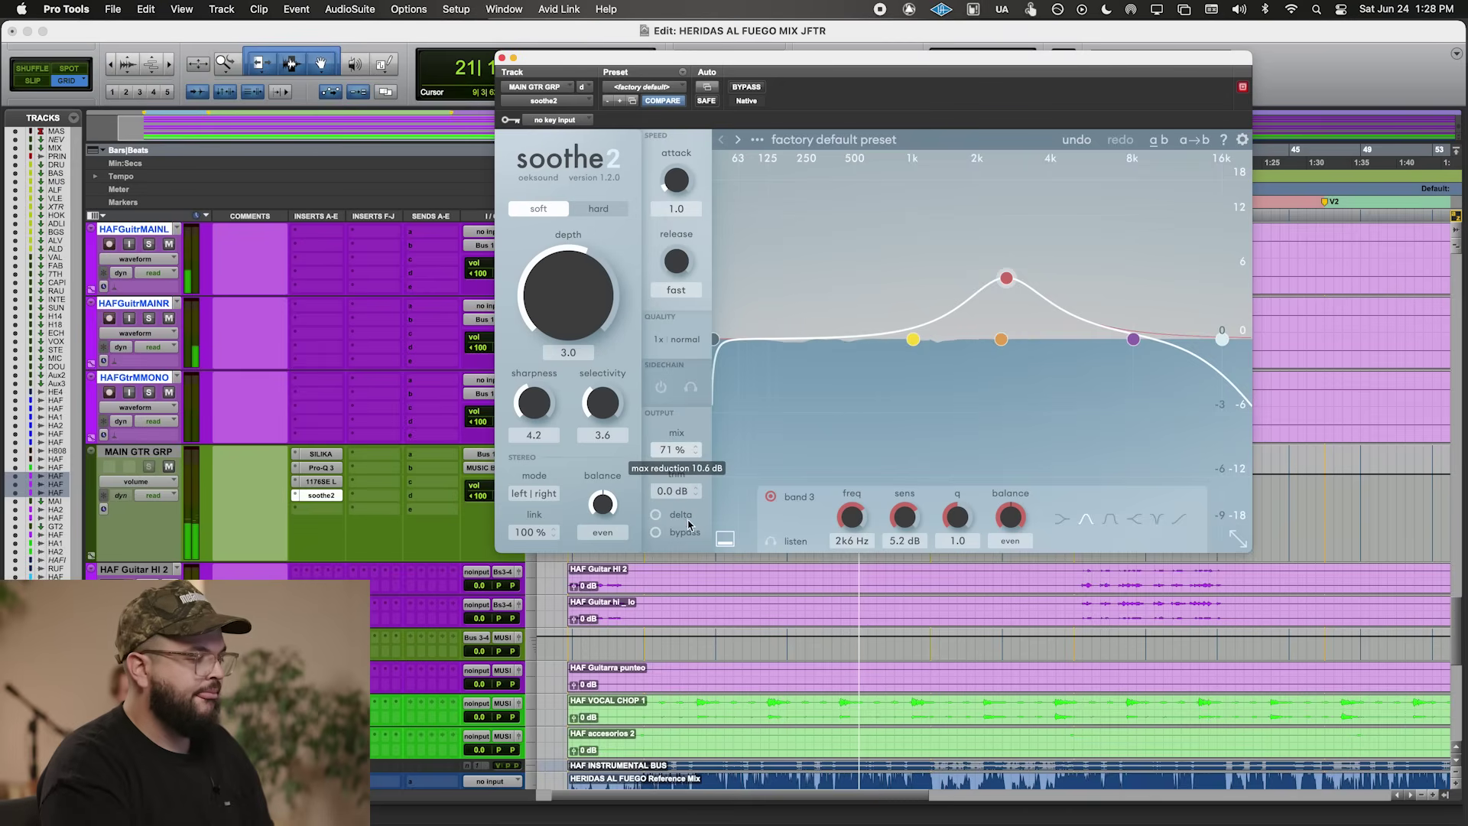
pyautogui.moveTo(688, 524); pyautogui.dragTo(688, 528)
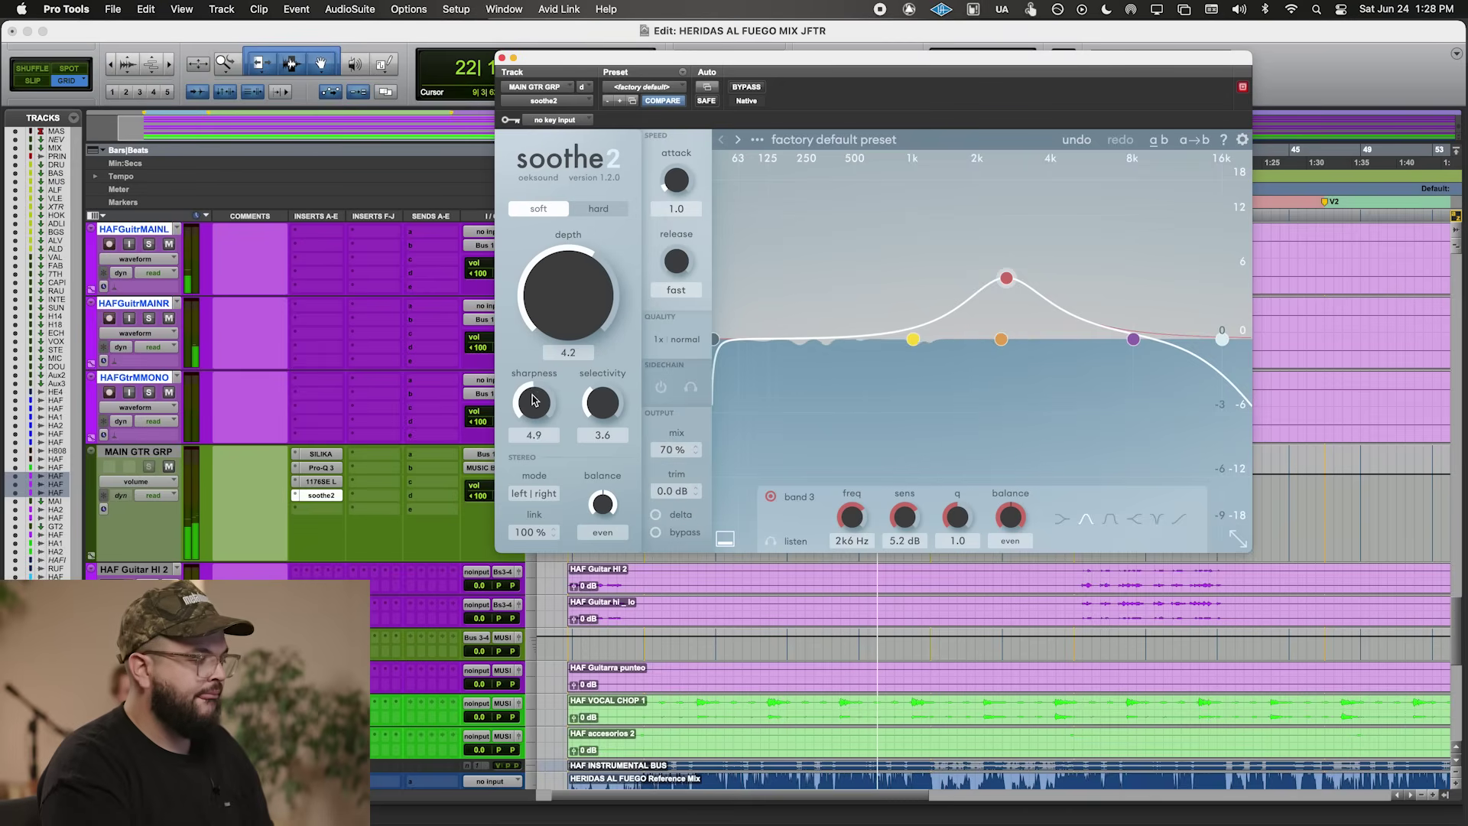
pyautogui.click(503, 58)
# - Insert FabFilter Pro-C 2 after soothe2 on MAIN GTR GRP for light compression, and set its wet gain to +1.23 dB
pyautogui.click(314, 417)
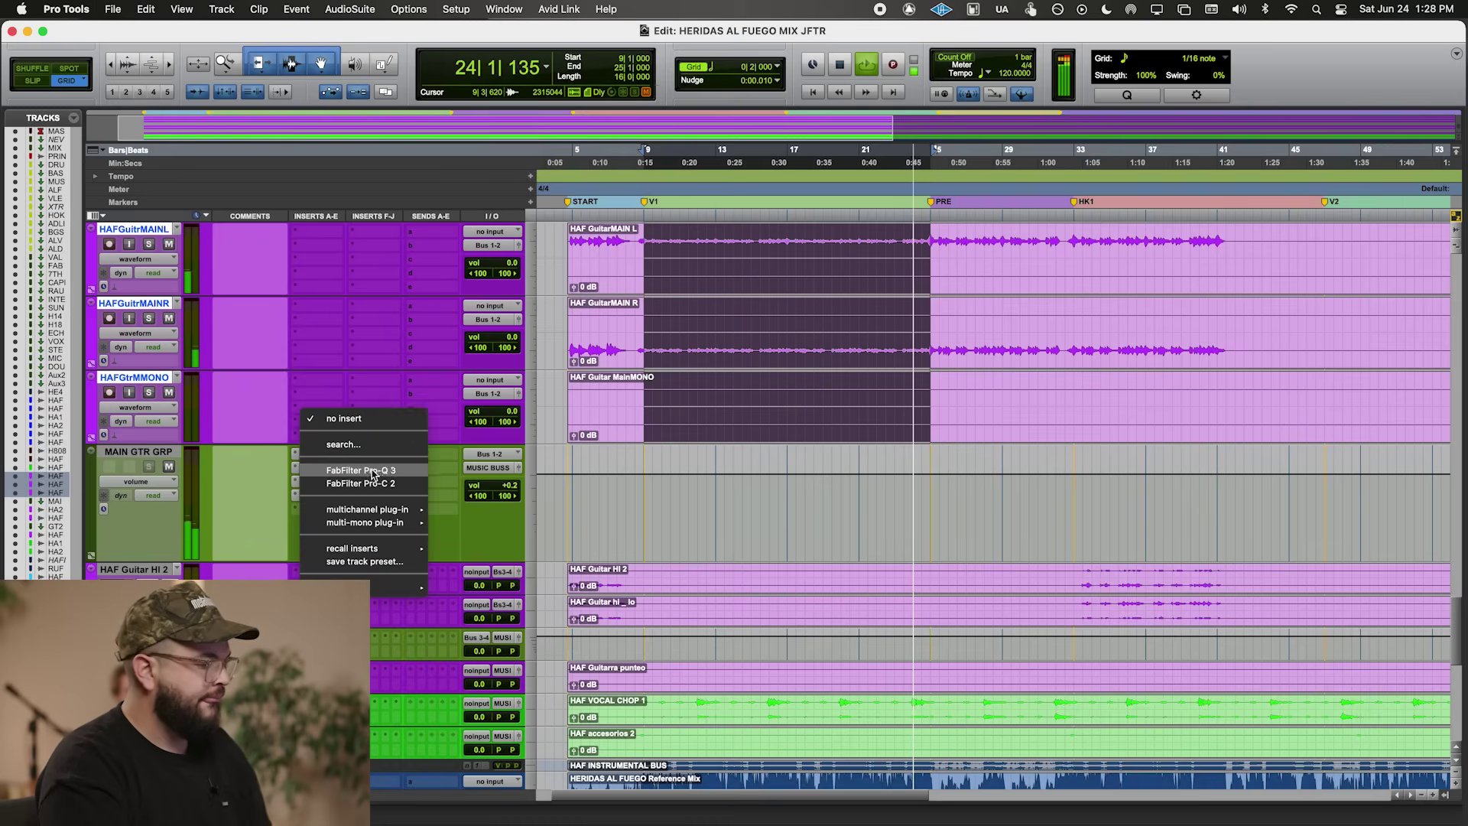
pyautogui.press('Escape')
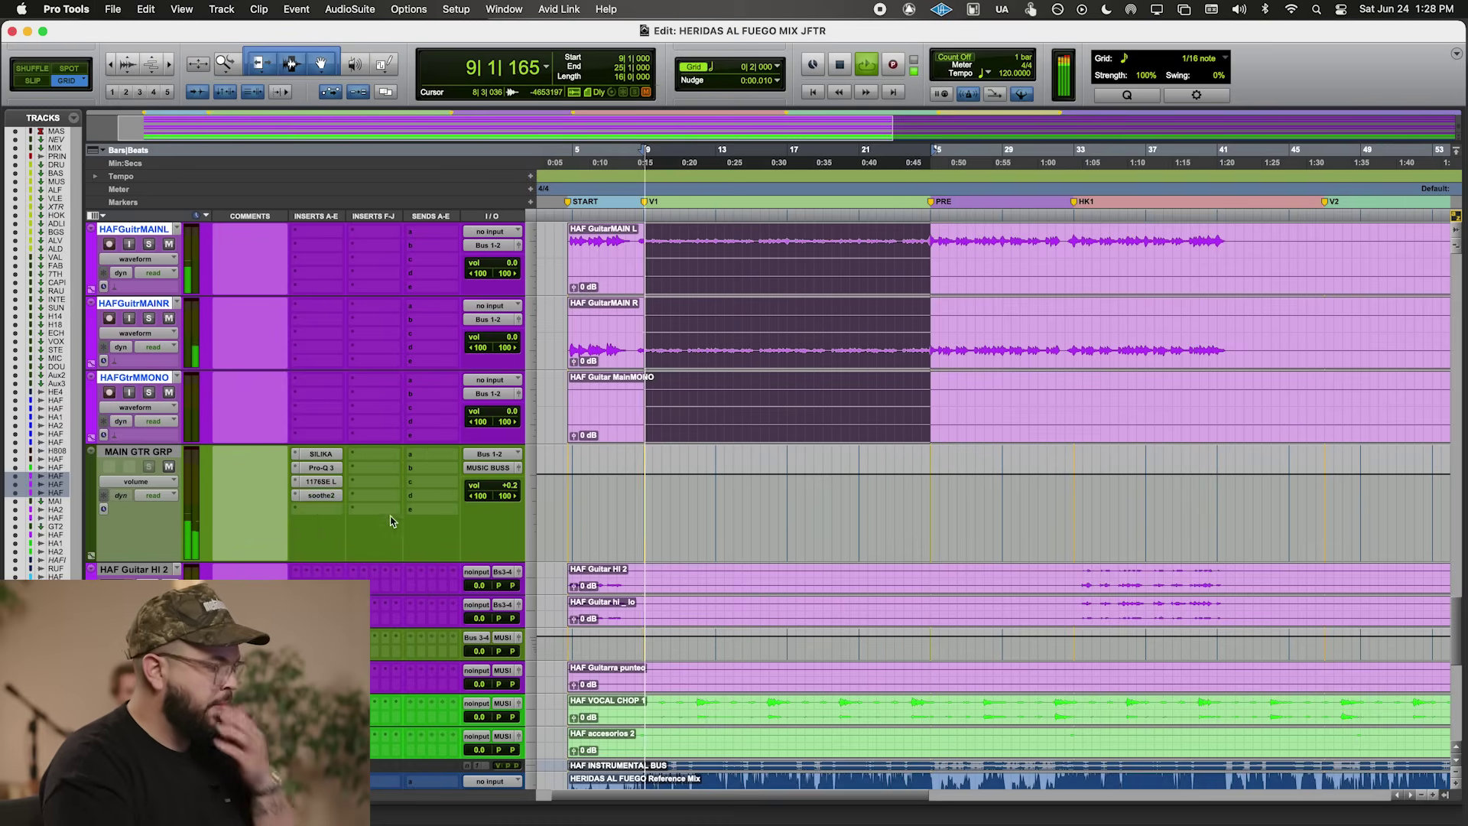
pyautogui.click(316, 508)
pyautogui.press('Escape')
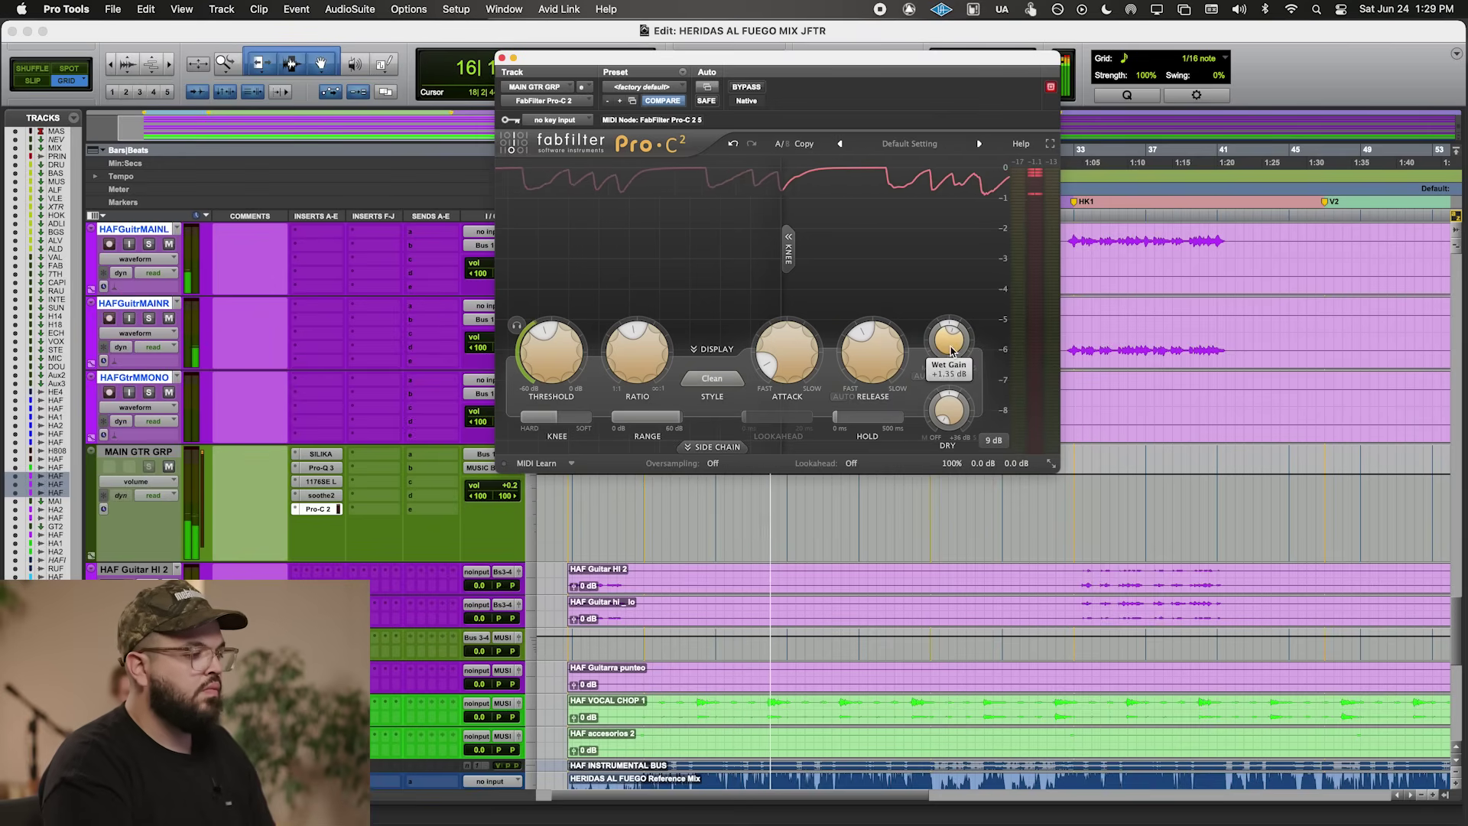
pyautogui.moveTo(949, 357); pyautogui.dragTo(954, 347)
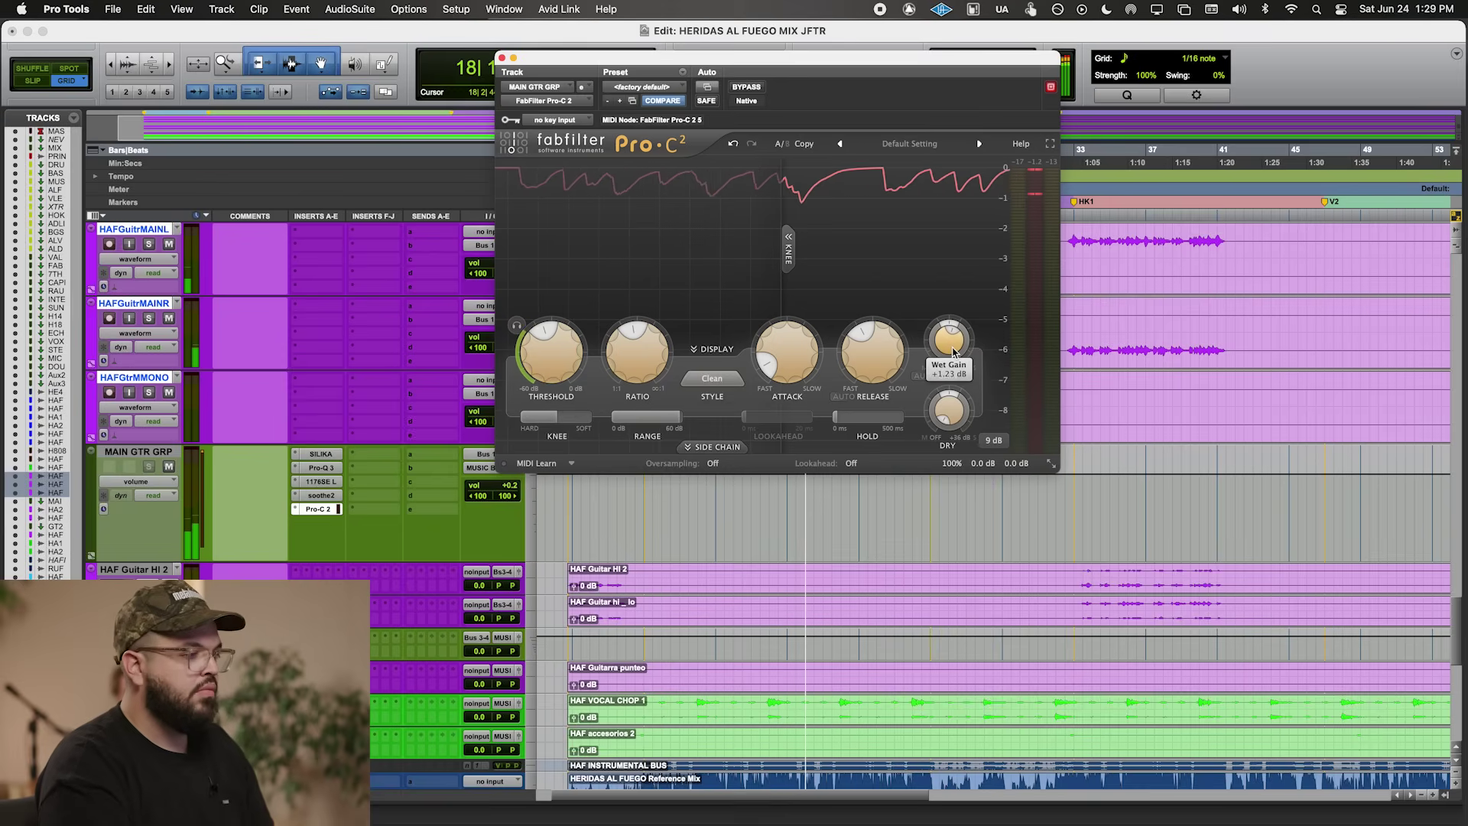
pyautogui.click(501, 58)
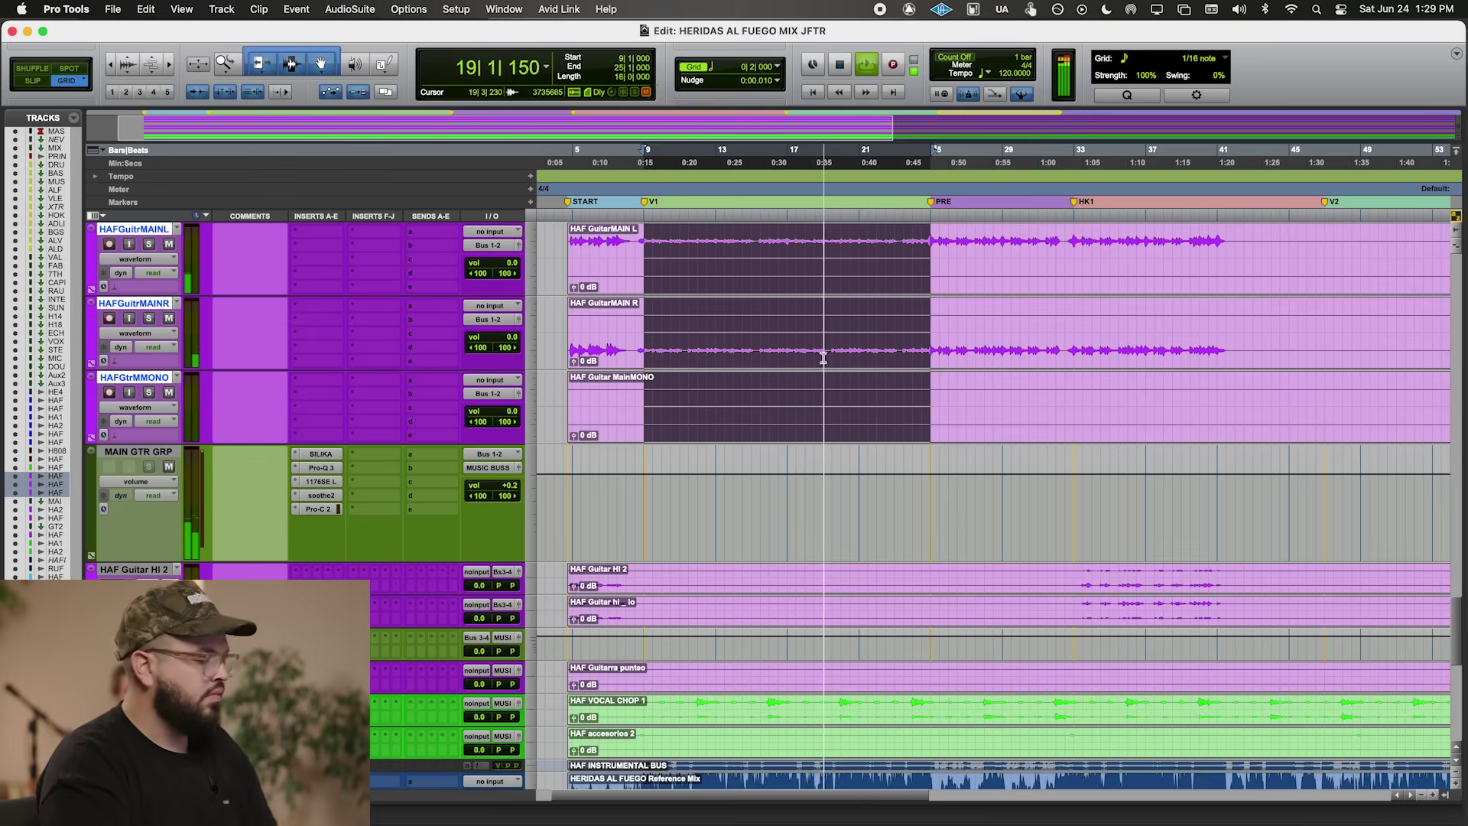
# - Set the MAIN GTR GRP volume to -1.2 dB while comparing V1 against the rough mix
pyautogui.scroll(5, 745, 377)
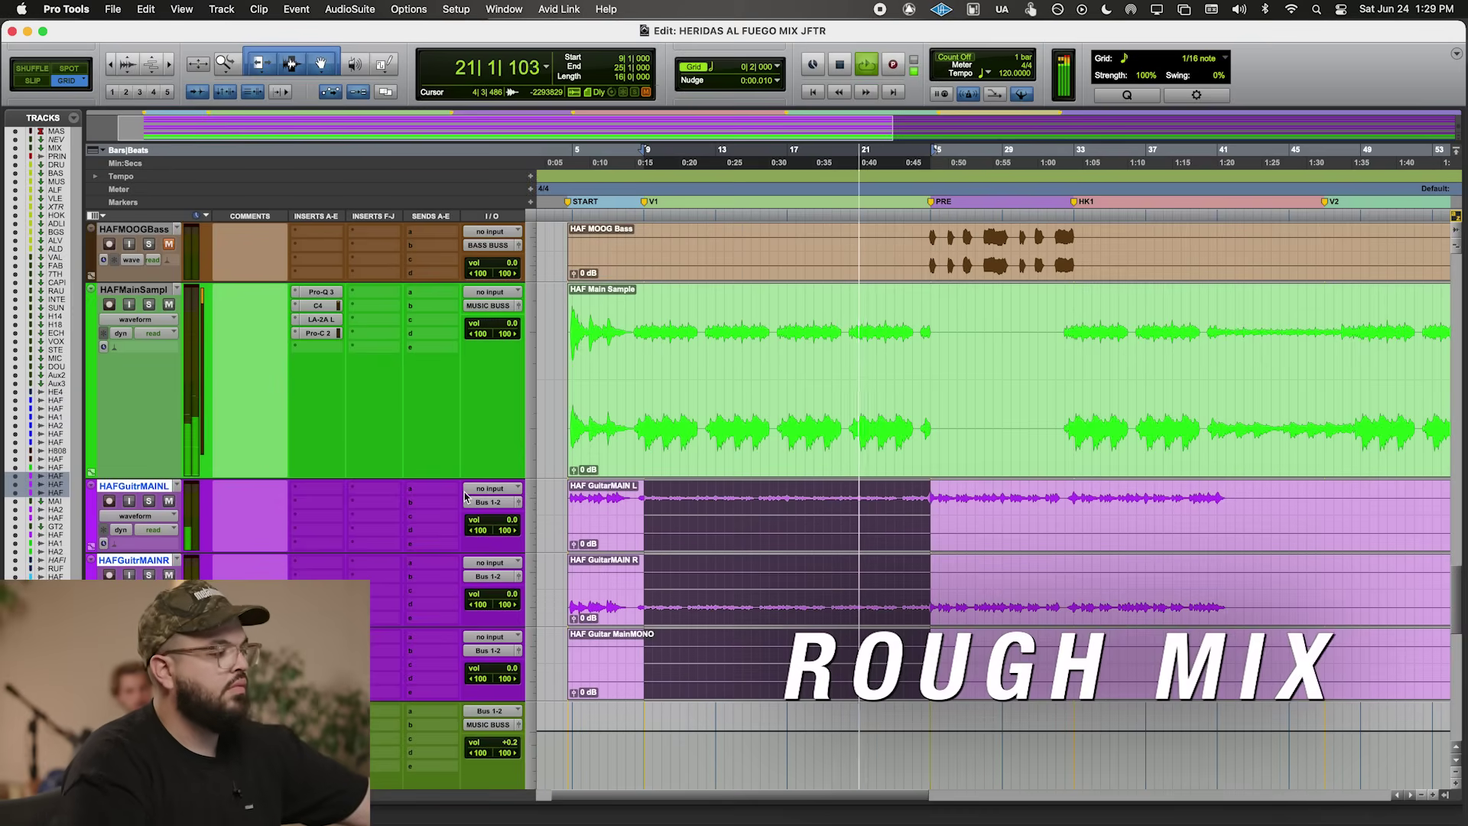
pyautogui.scroll(-6, 535, 459)
pyautogui.press('space')
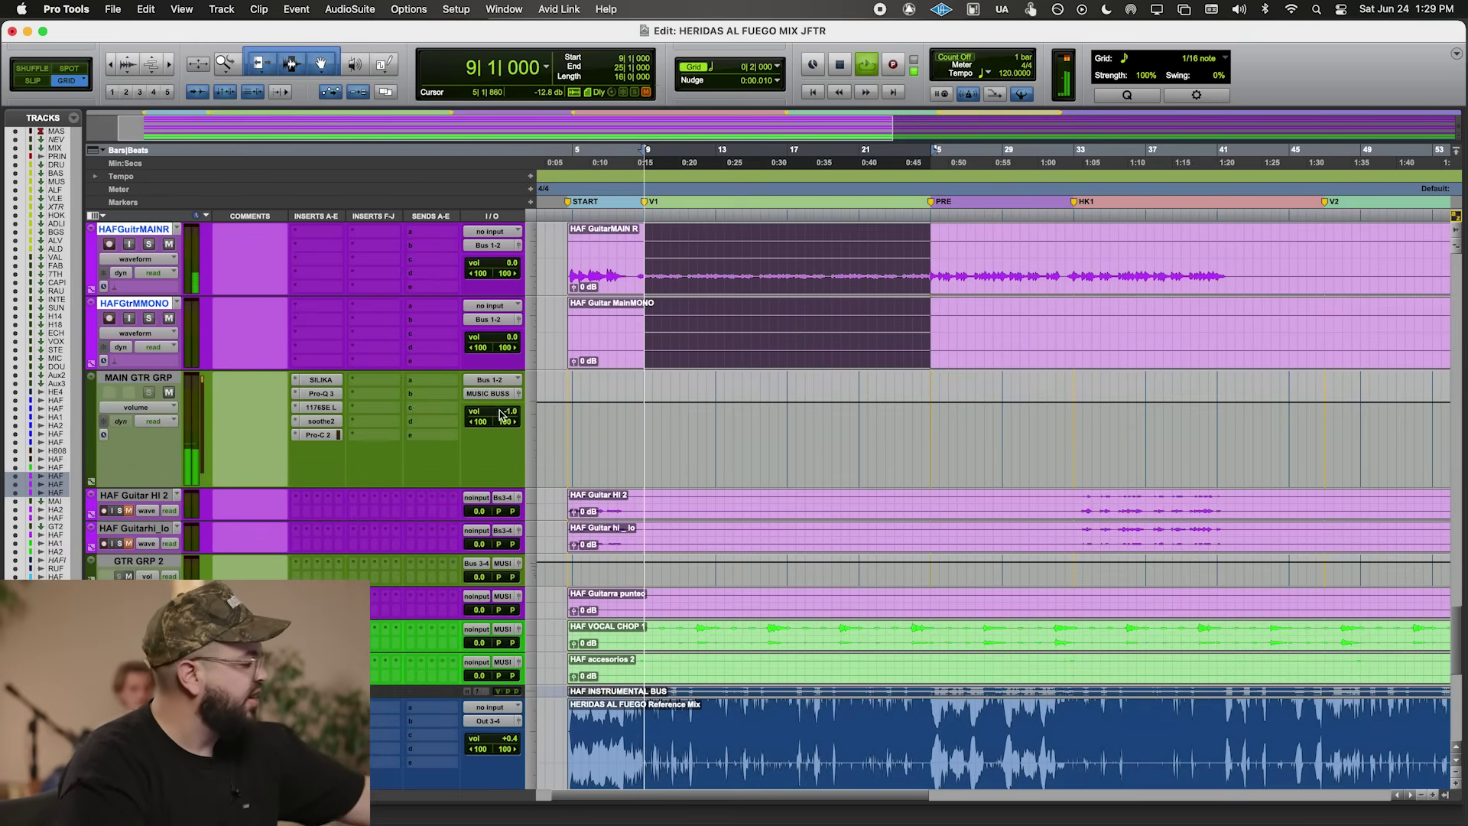
pyautogui.press('space')
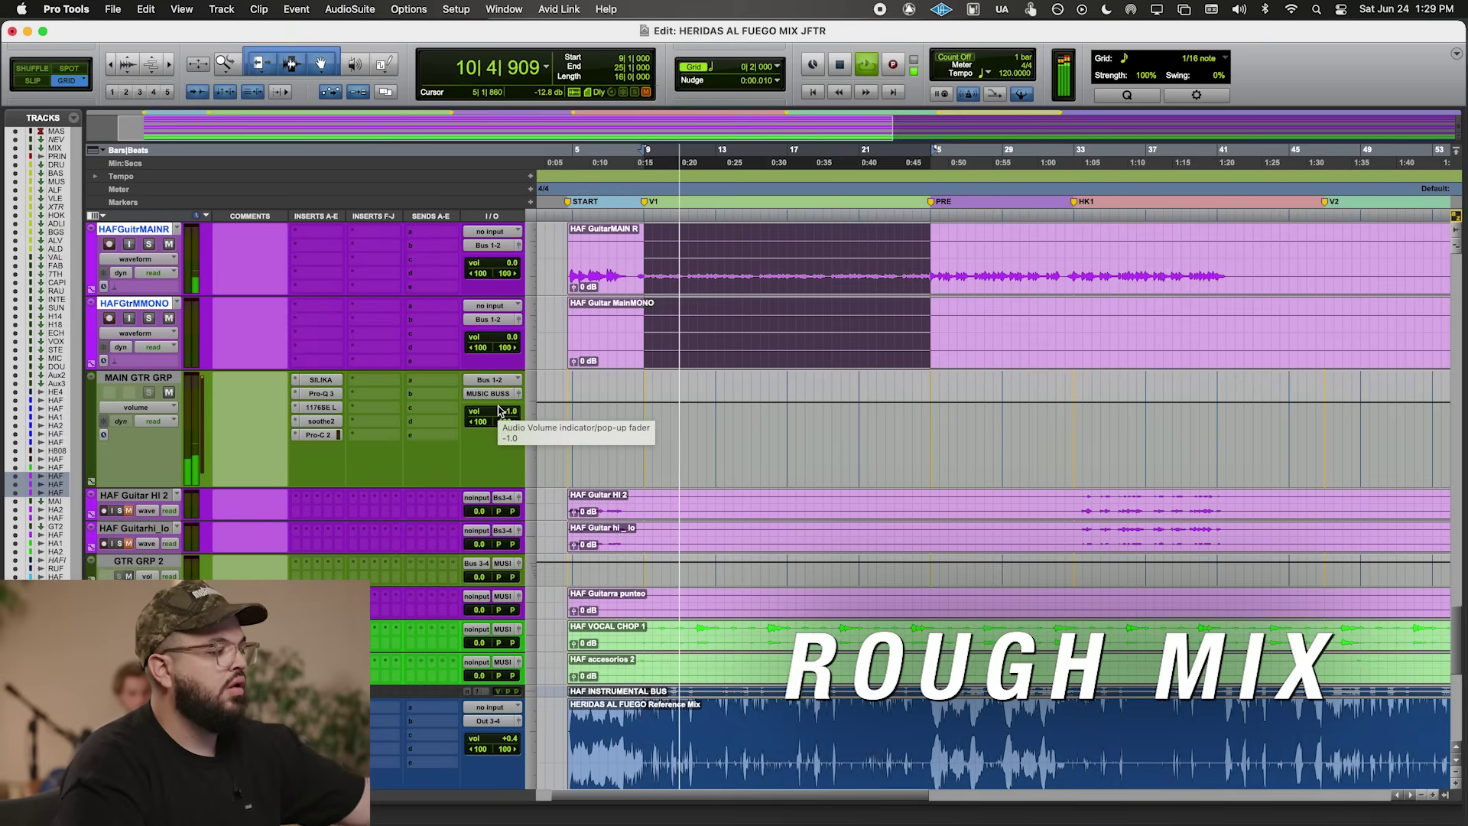
pyautogui.click(501, 413)
pyautogui.moveTo(501, 413); pyautogui.dragTo(501, 416)
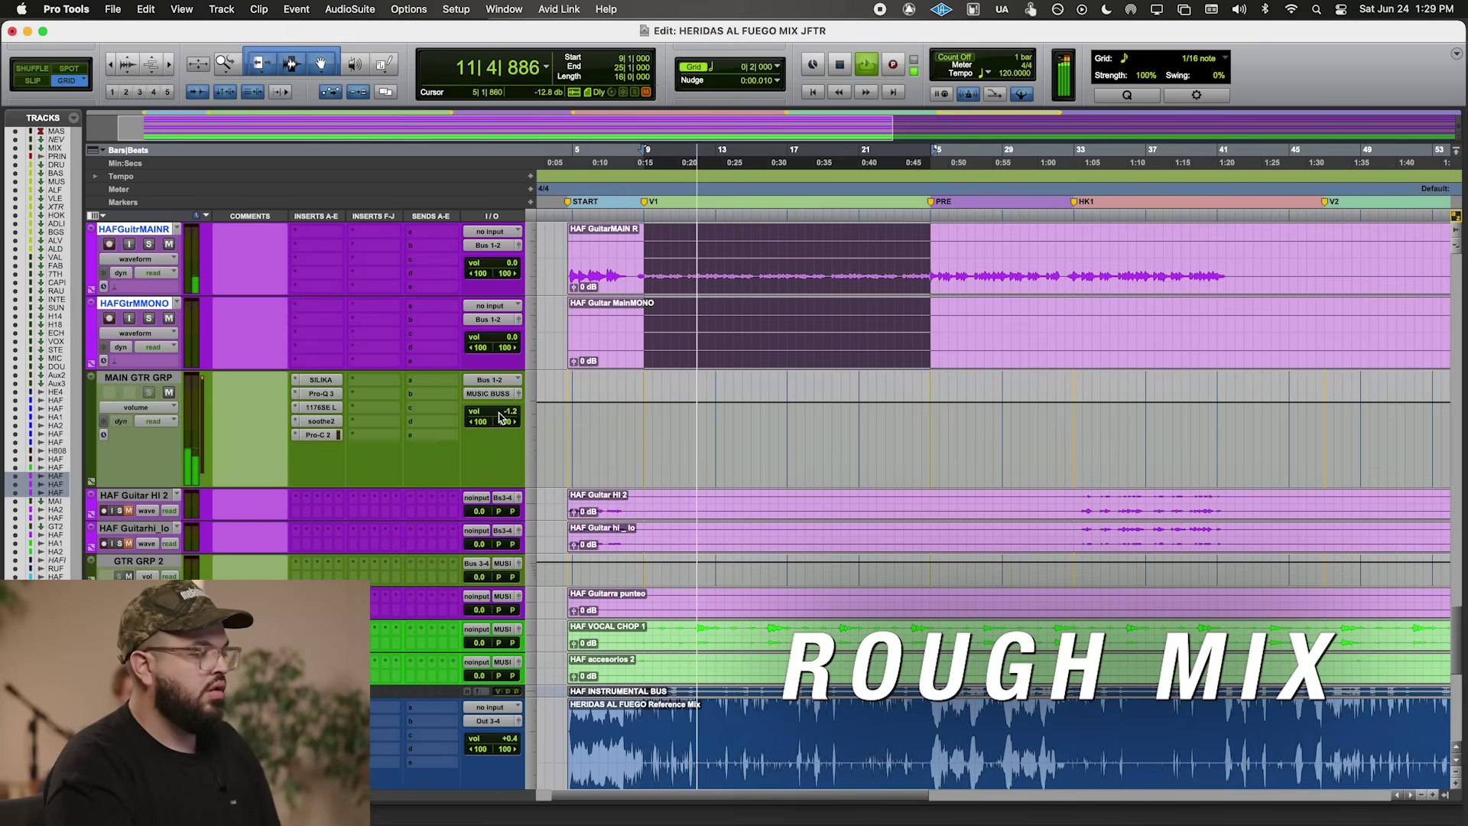
# - Replay V1 from bar 9, select the HAFVOCALCH1 and HAFacesorios2 tracks, and enlarge their track height
pyautogui.scroll(-5, 897, 359)
pyautogui.press('space')
pyautogui.press('space')
pyautogui.scroll(5, 897, 359)
pyautogui.scroll(-1, 897, 359)
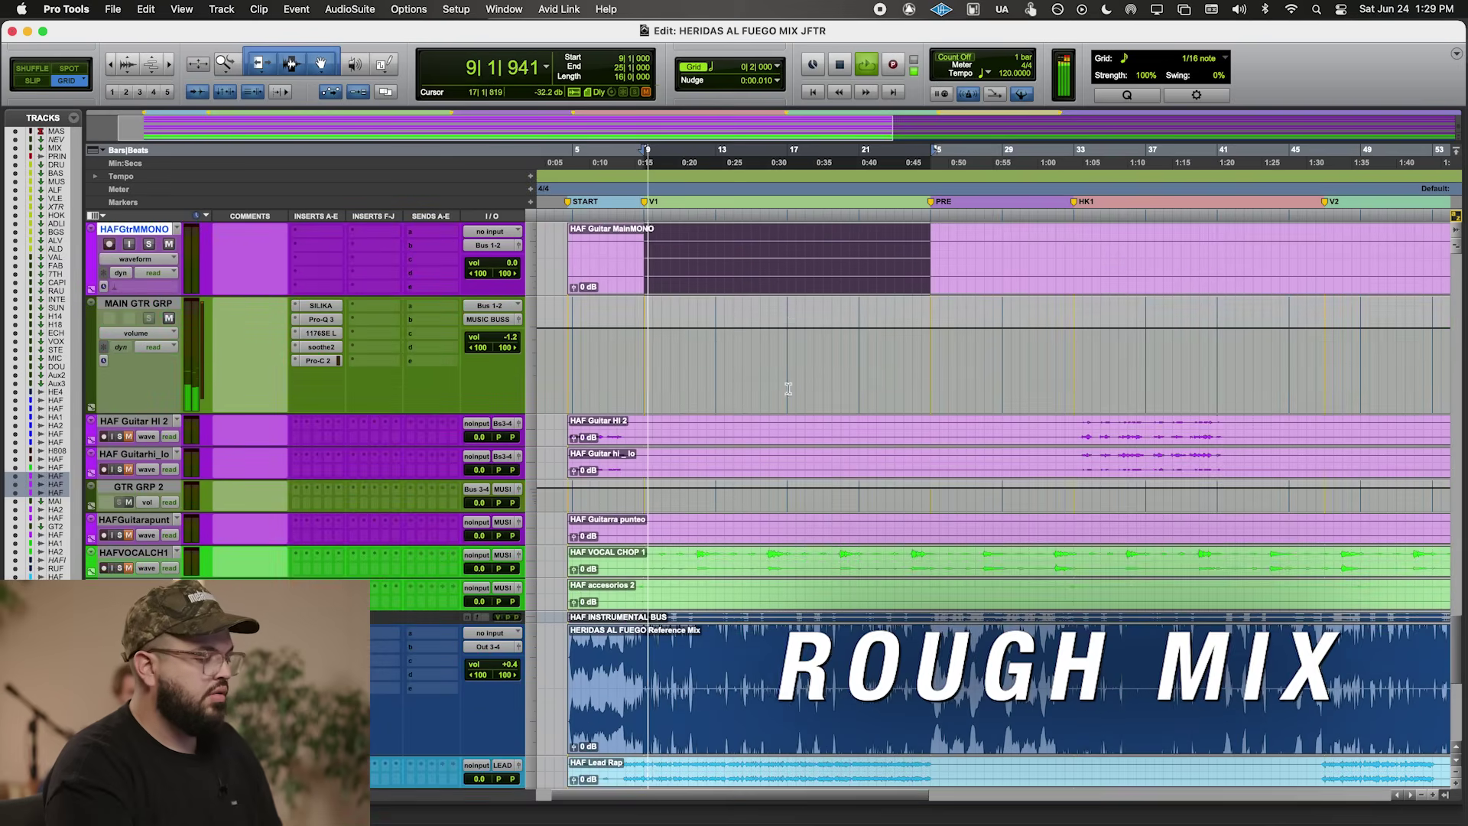
pyautogui.click(134, 552)
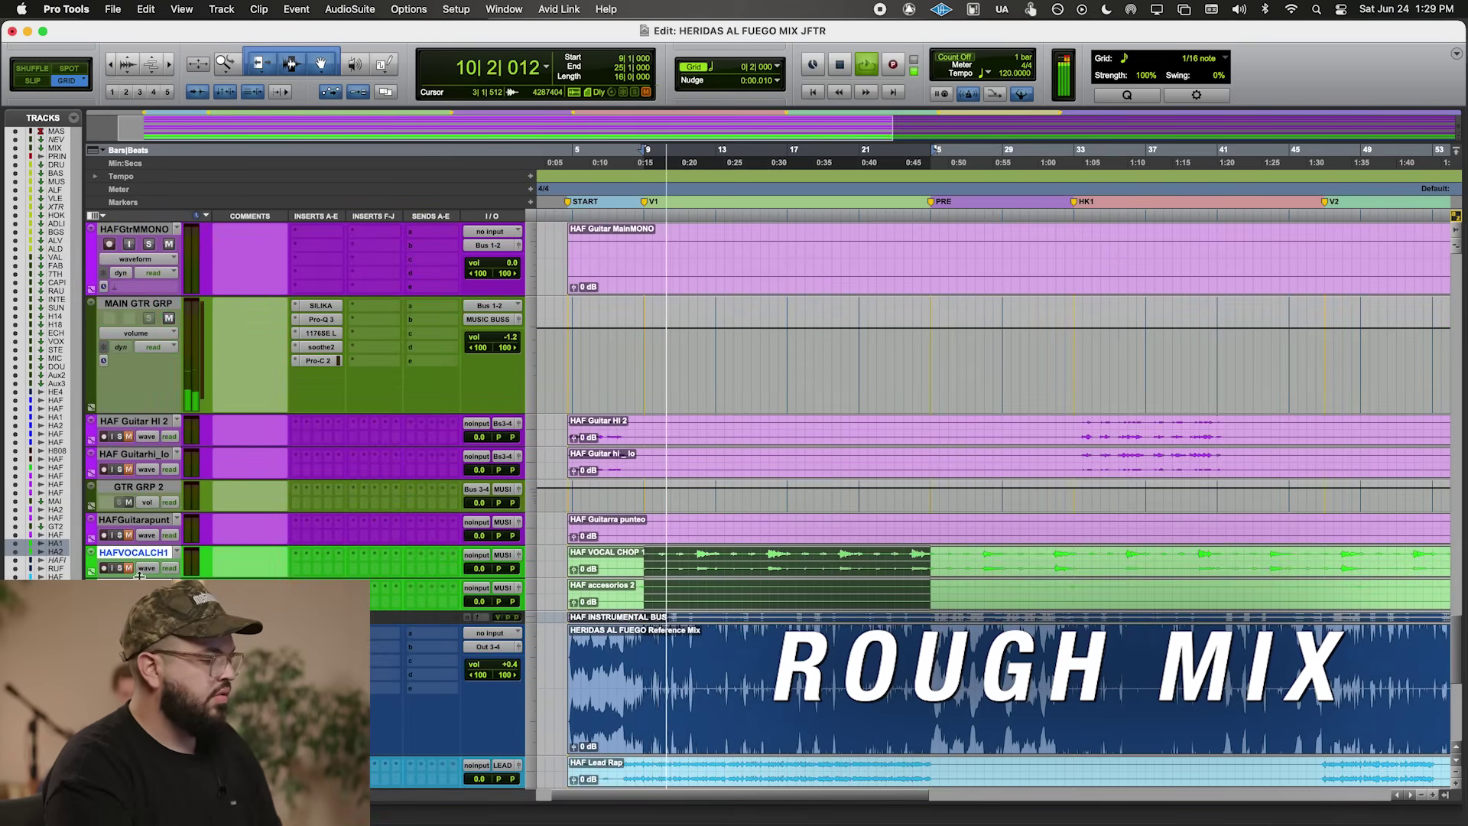
# - Try a threshold of -6.50 dB in Pro-C 2 on HAF KICK, undo the change, and close the plug-in
pyautogui.scroll(-6, 724, 542)
pyautogui.scroll(8, 724, 543)
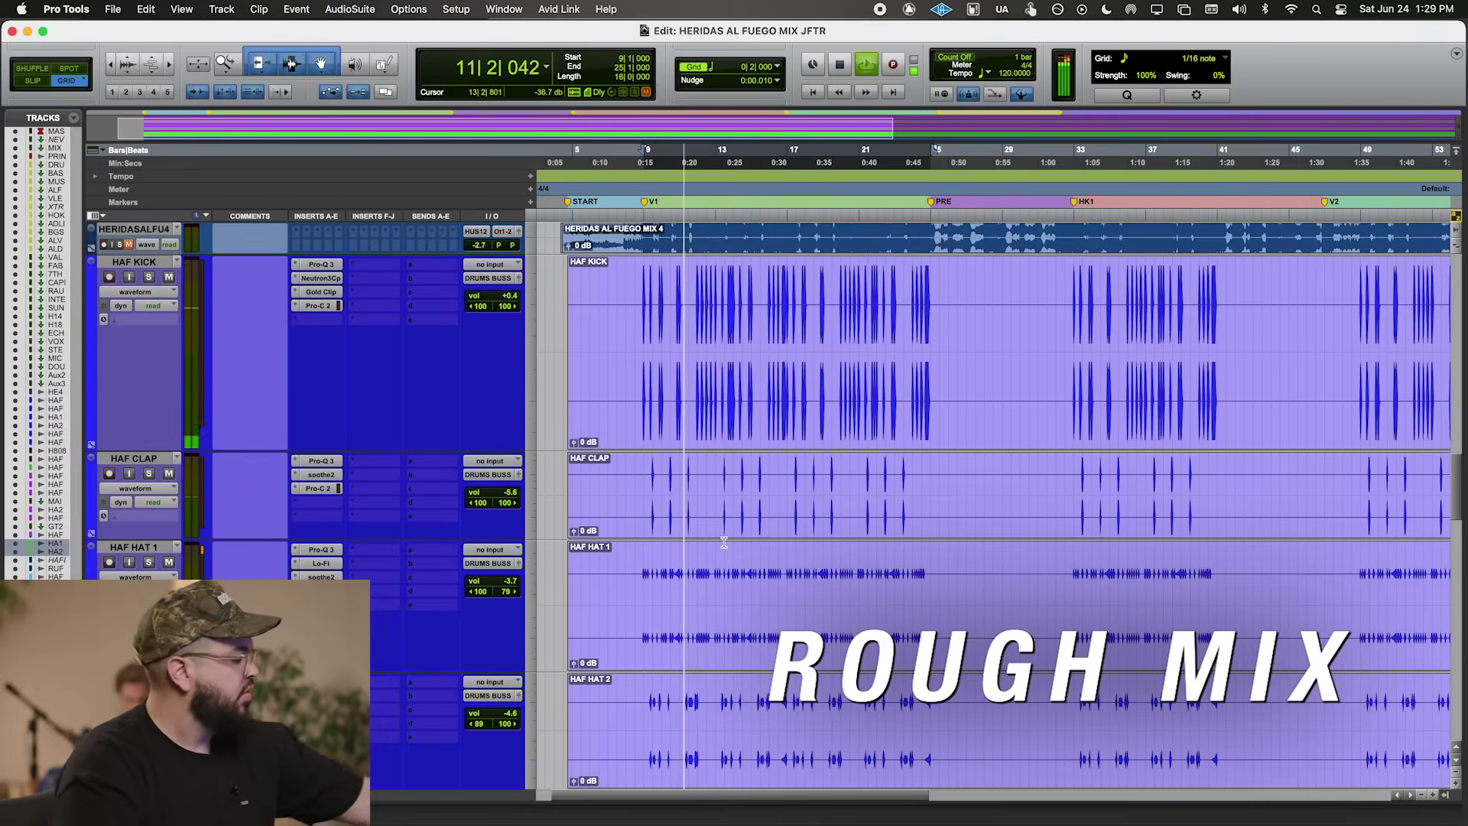
pyautogui.scroll(1, 689, 510)
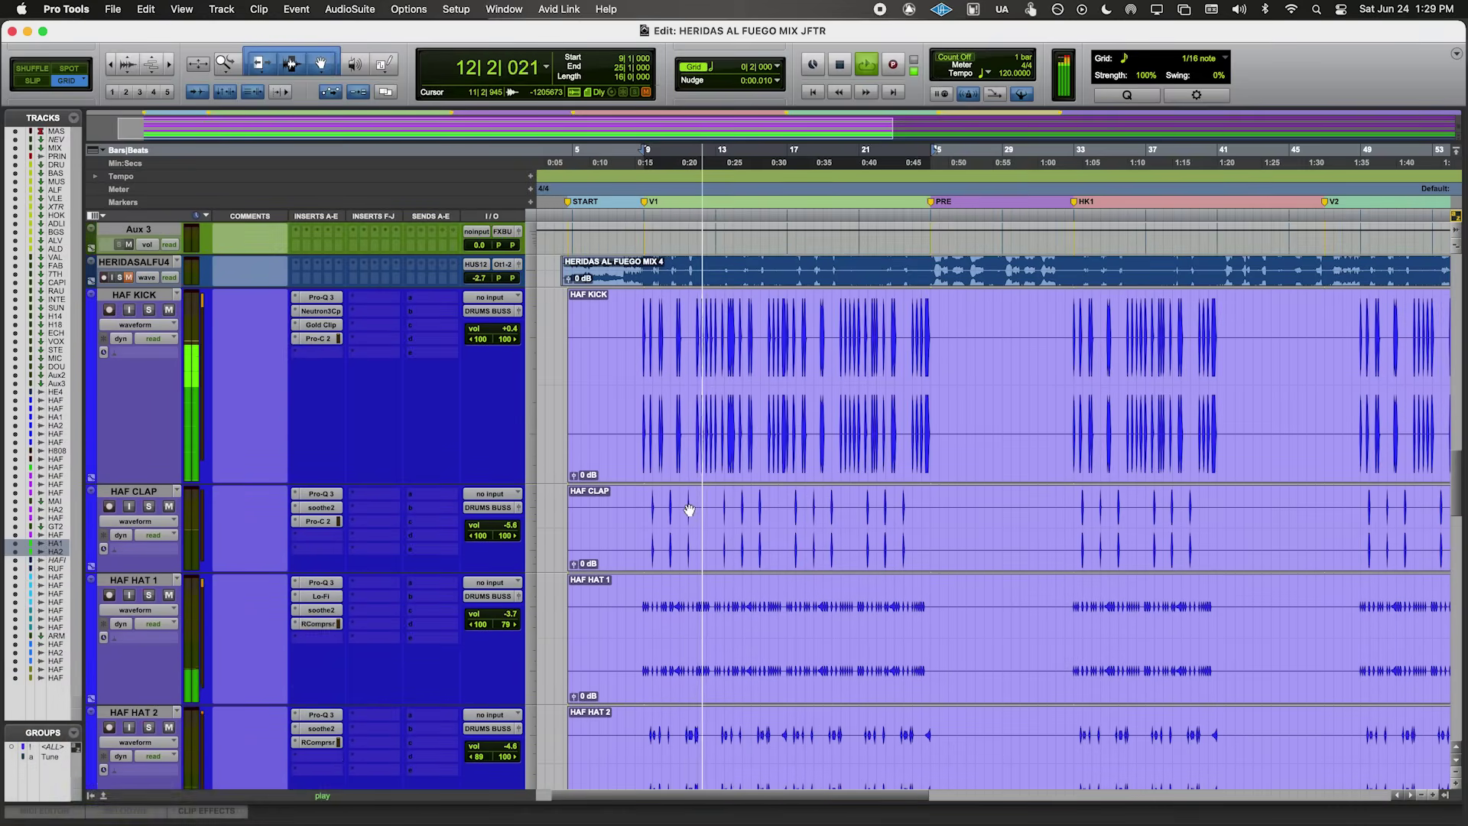
pyautogui.scroll(3, 689, 510)
pyautogui.click(318, 437)
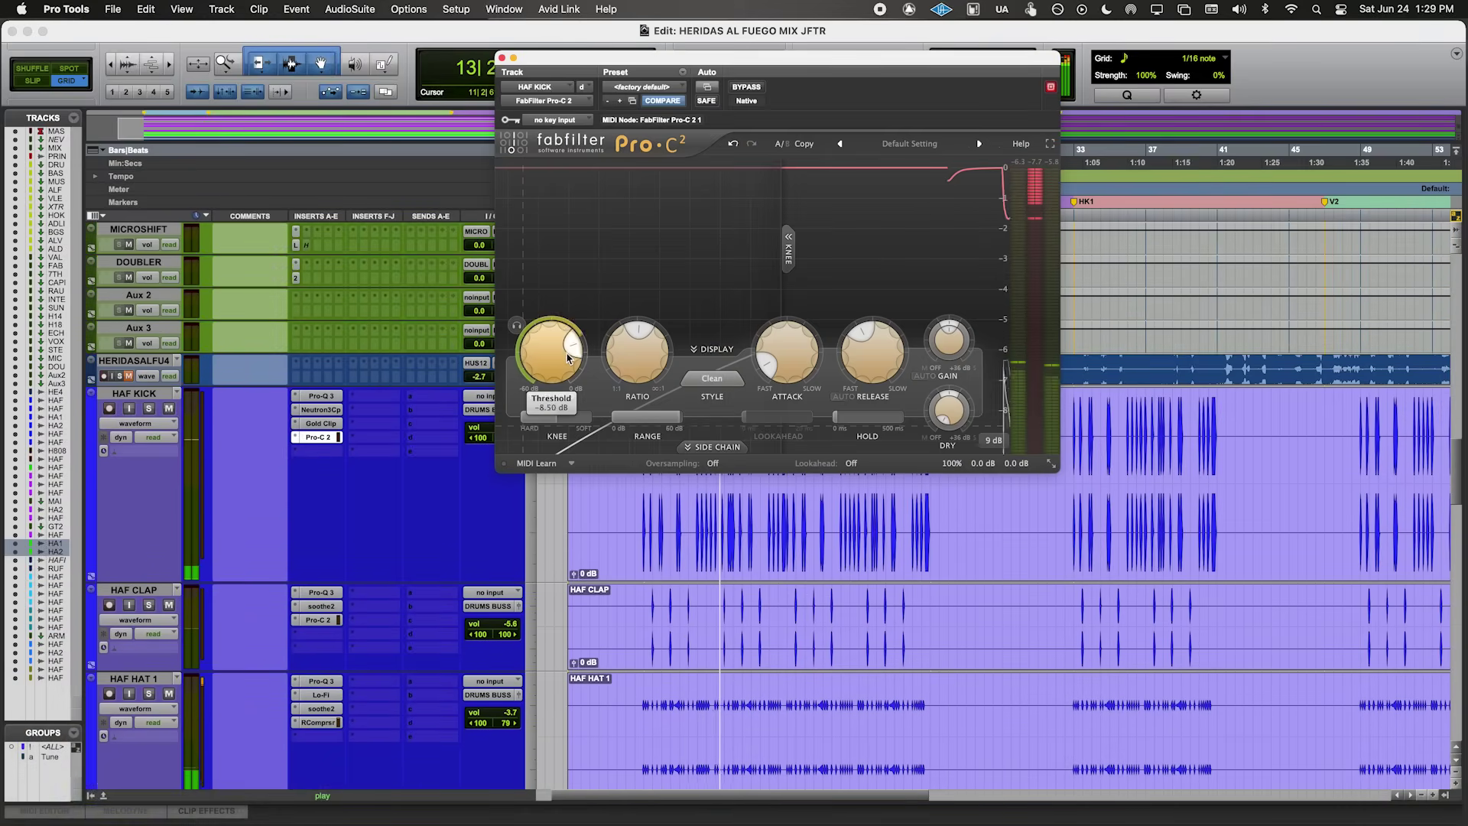
pyautogui.click(733, 143)
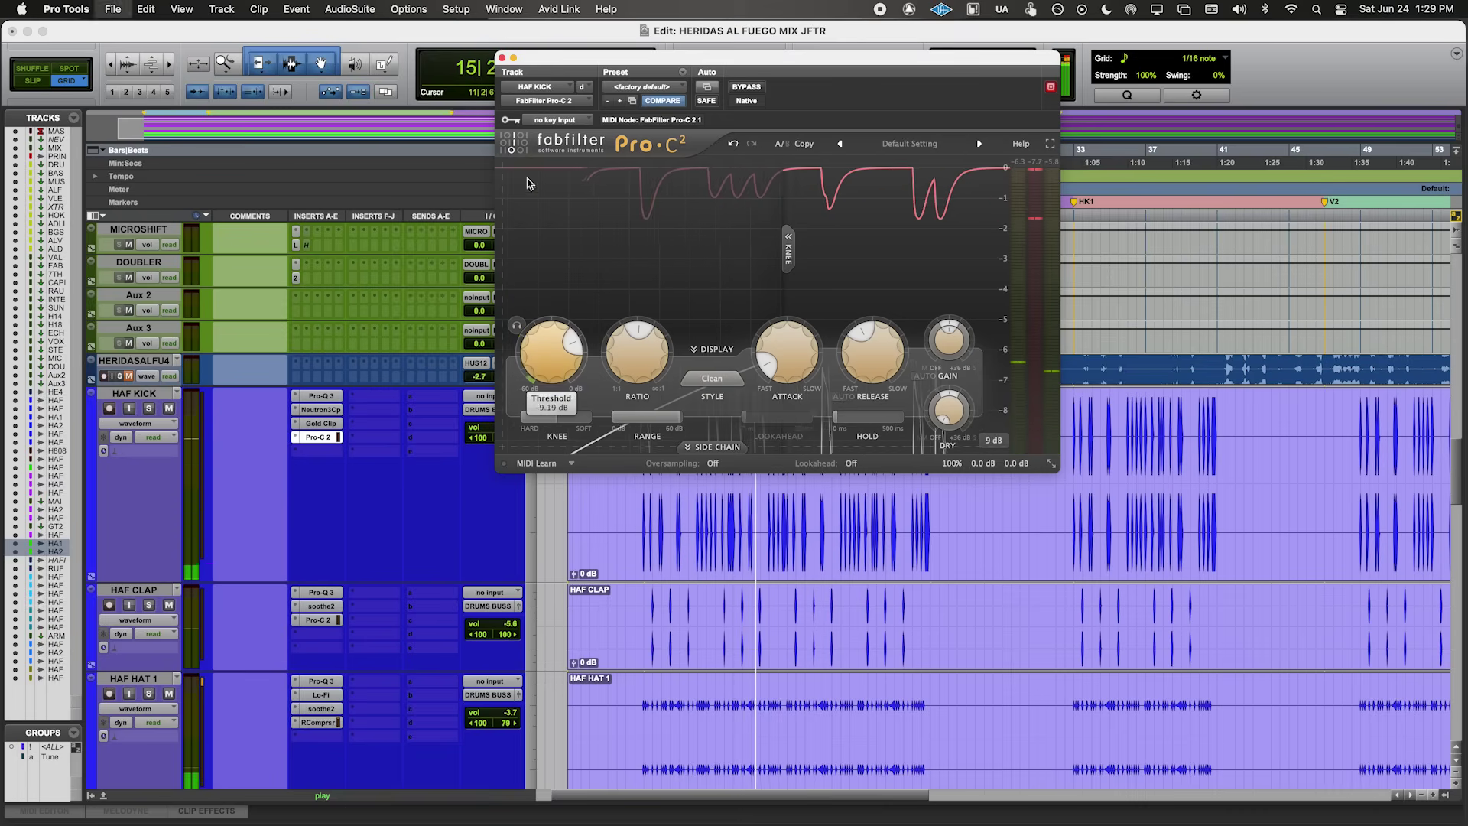
pyautogui.click(501, 57)
# - Audition the main sample and guitars within the mix from the start of HK1 at bar 33
pyautogui.press('super+bracketleft')
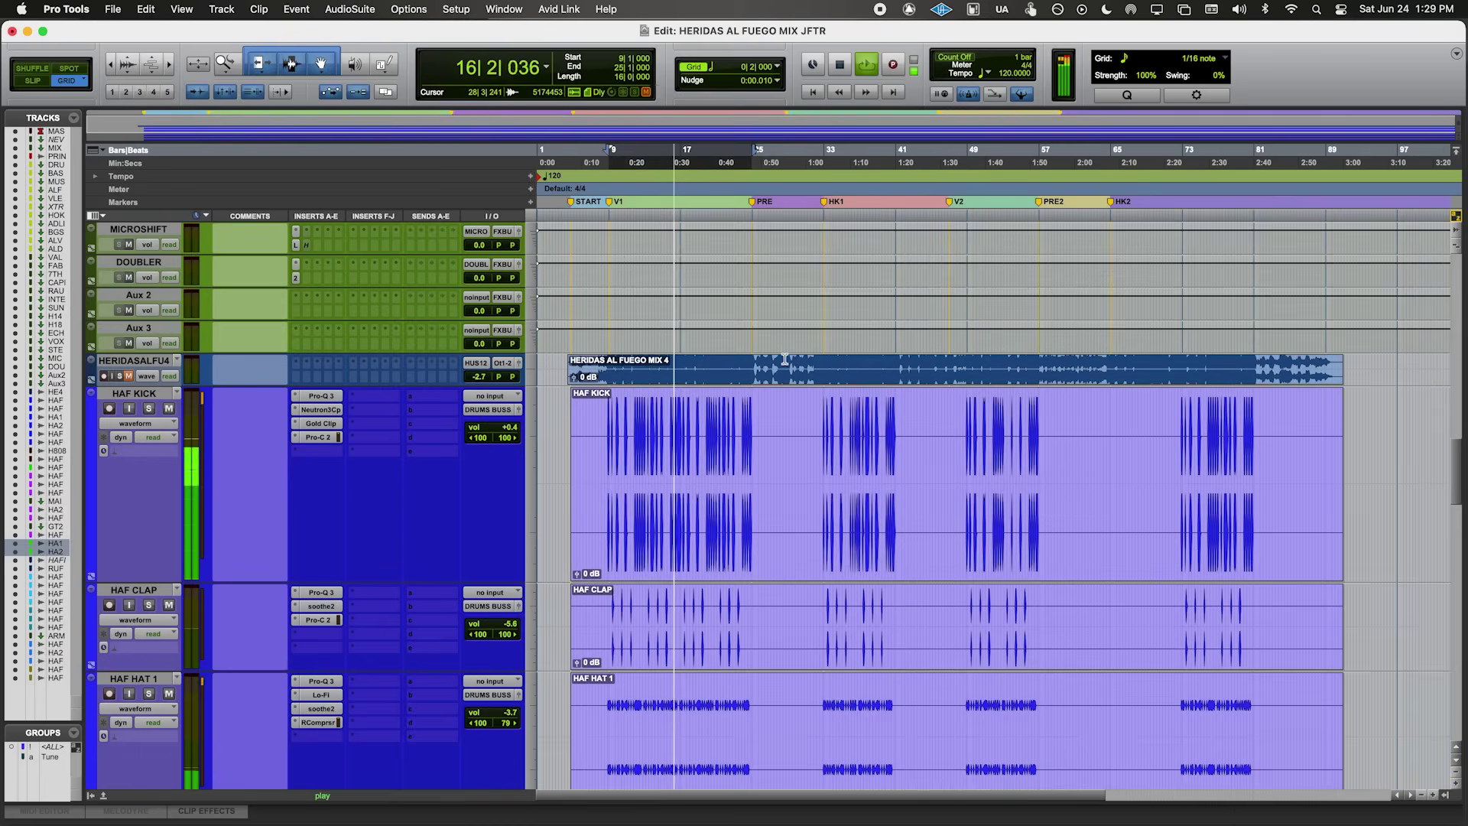
pyautogui.scroll(-10, 781, 344)
pyautogui.scroll(-15, 623, 451)
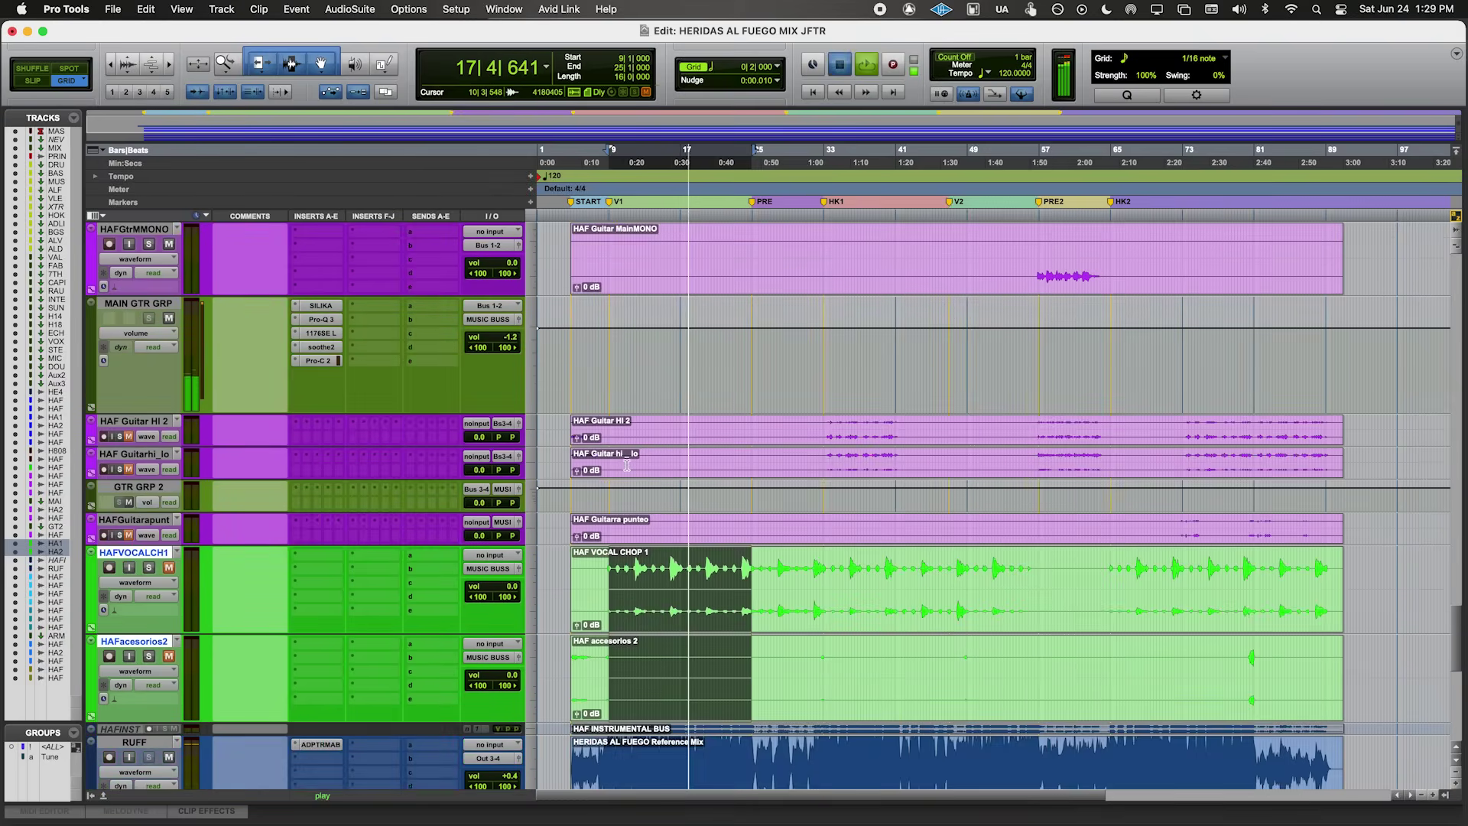
pyautogui.press('space')
pyautogui.click(846, 574)
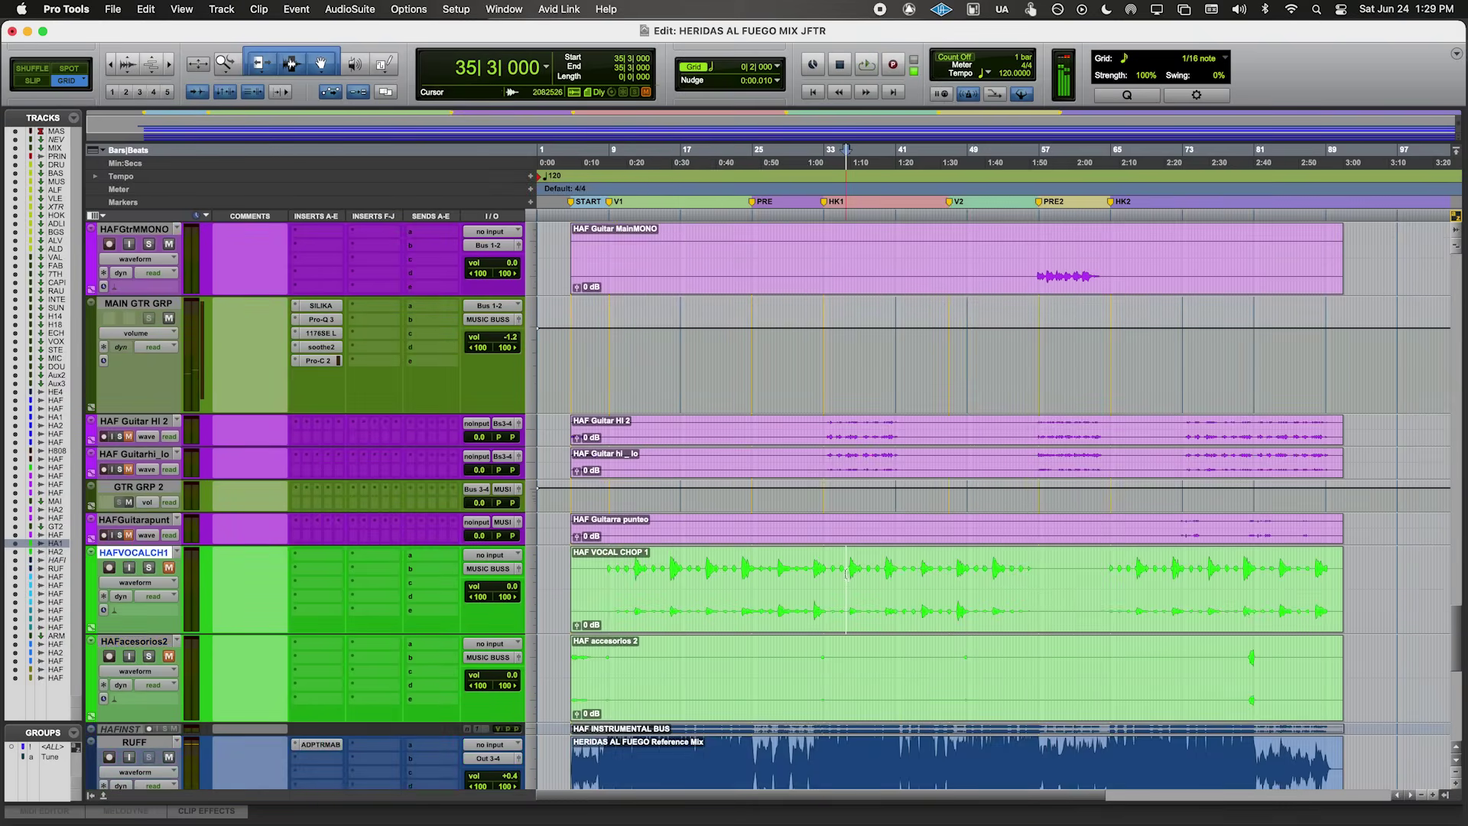
pyautogui.scroll(10, 842, 570)
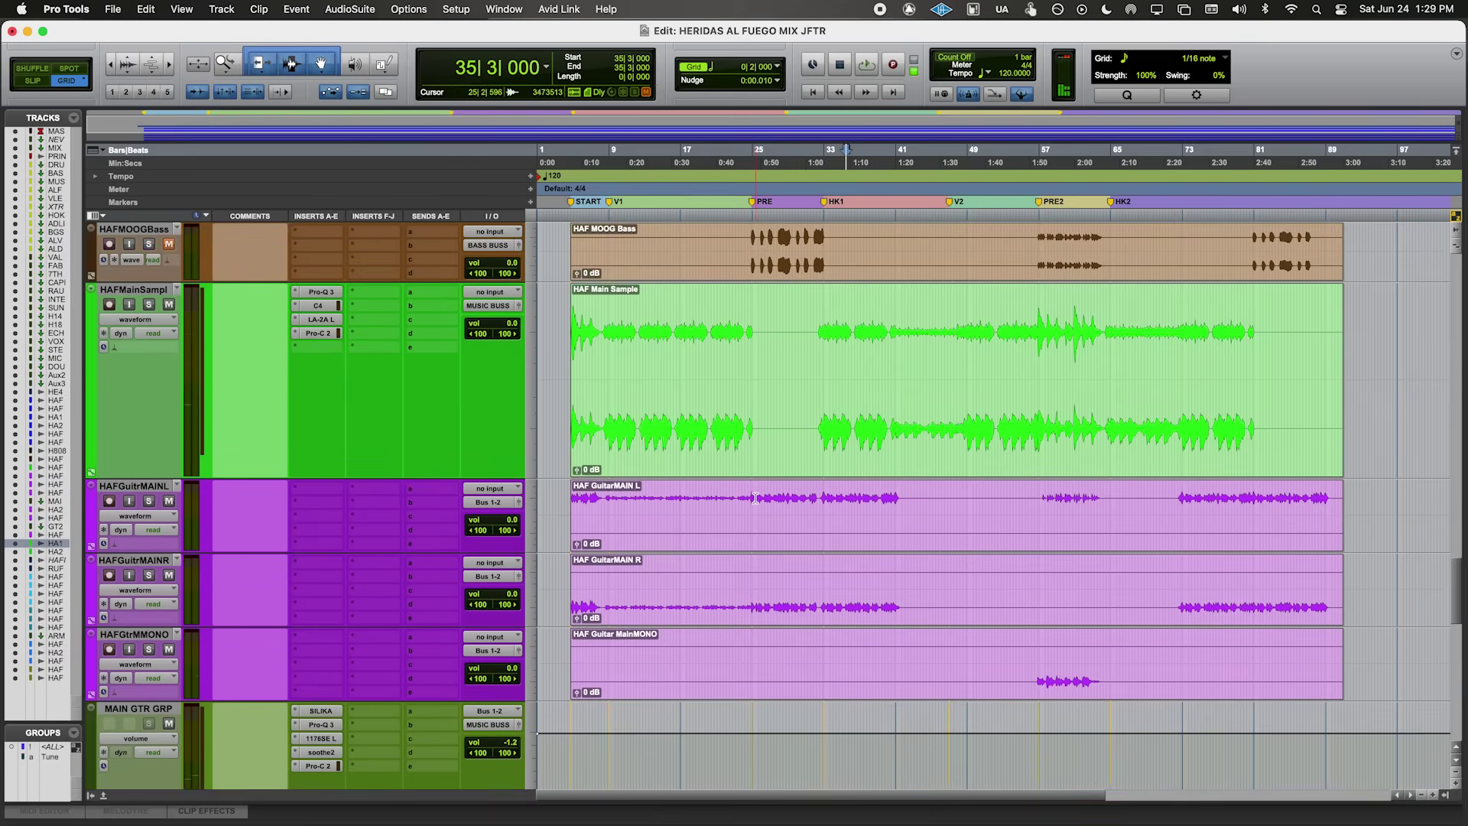
pyautogui.click(950, 524)
pyautogui.press('super+bracketright')
pyautogui.hscroll(2, 787, 535)
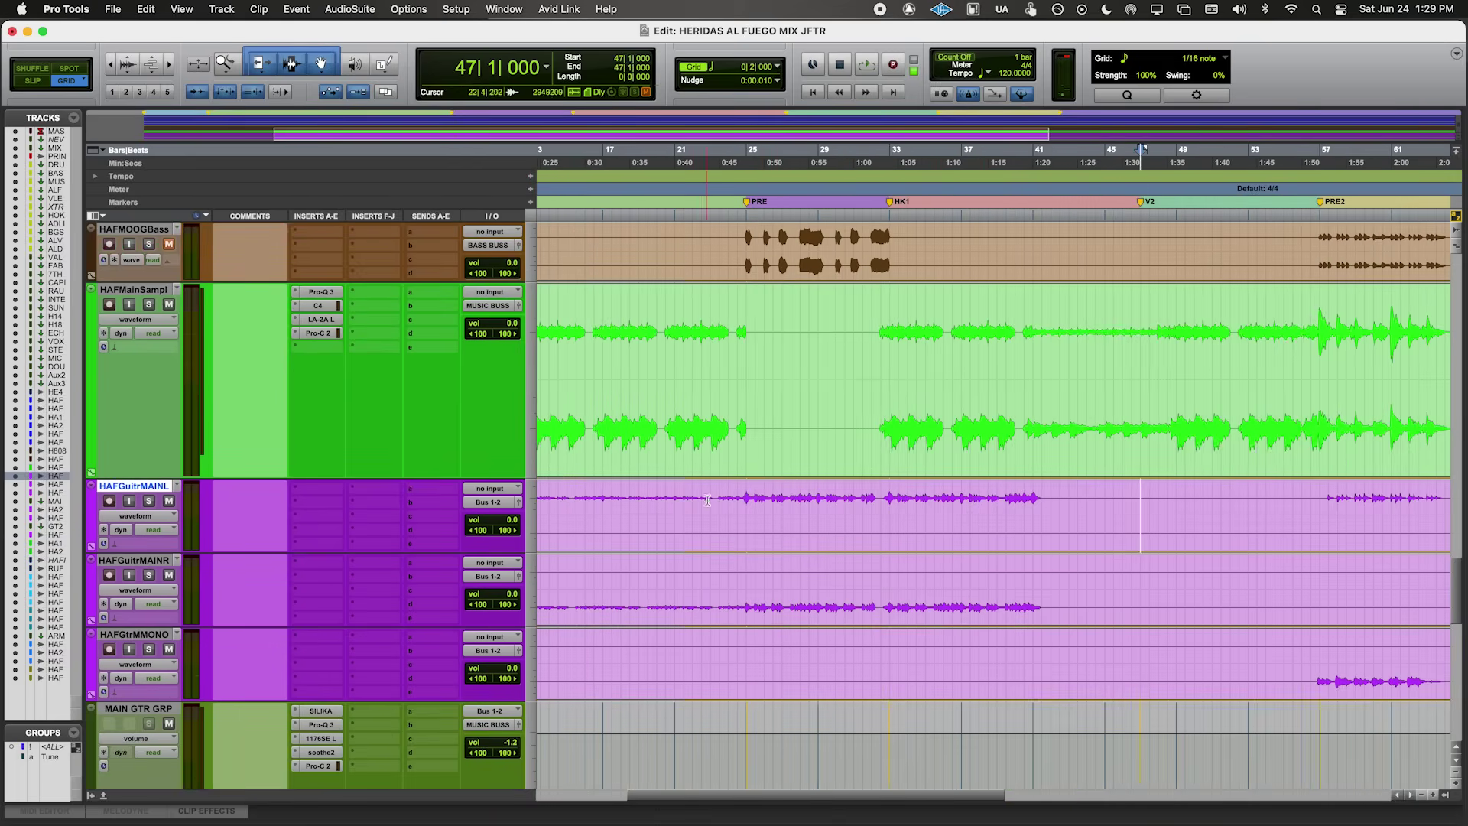
pyautogui.press('space')
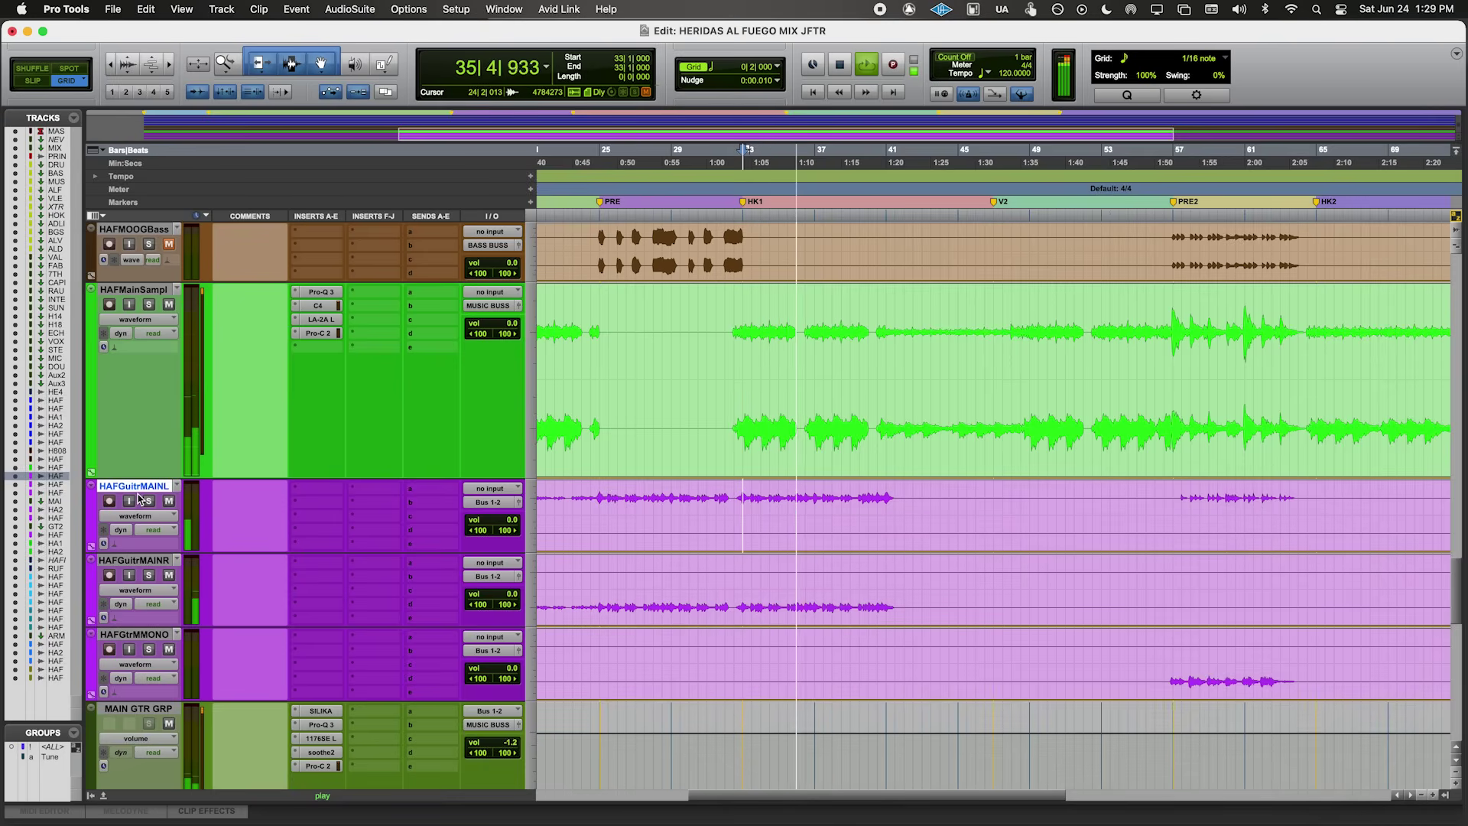
pyautogui.press('space')
# - Select bars 33 to 41 on the left and right main guitars, loop HK1, and solo the unmuted HAFVOCALCH1 track
pyautogui.hotkey('alt', 'a')
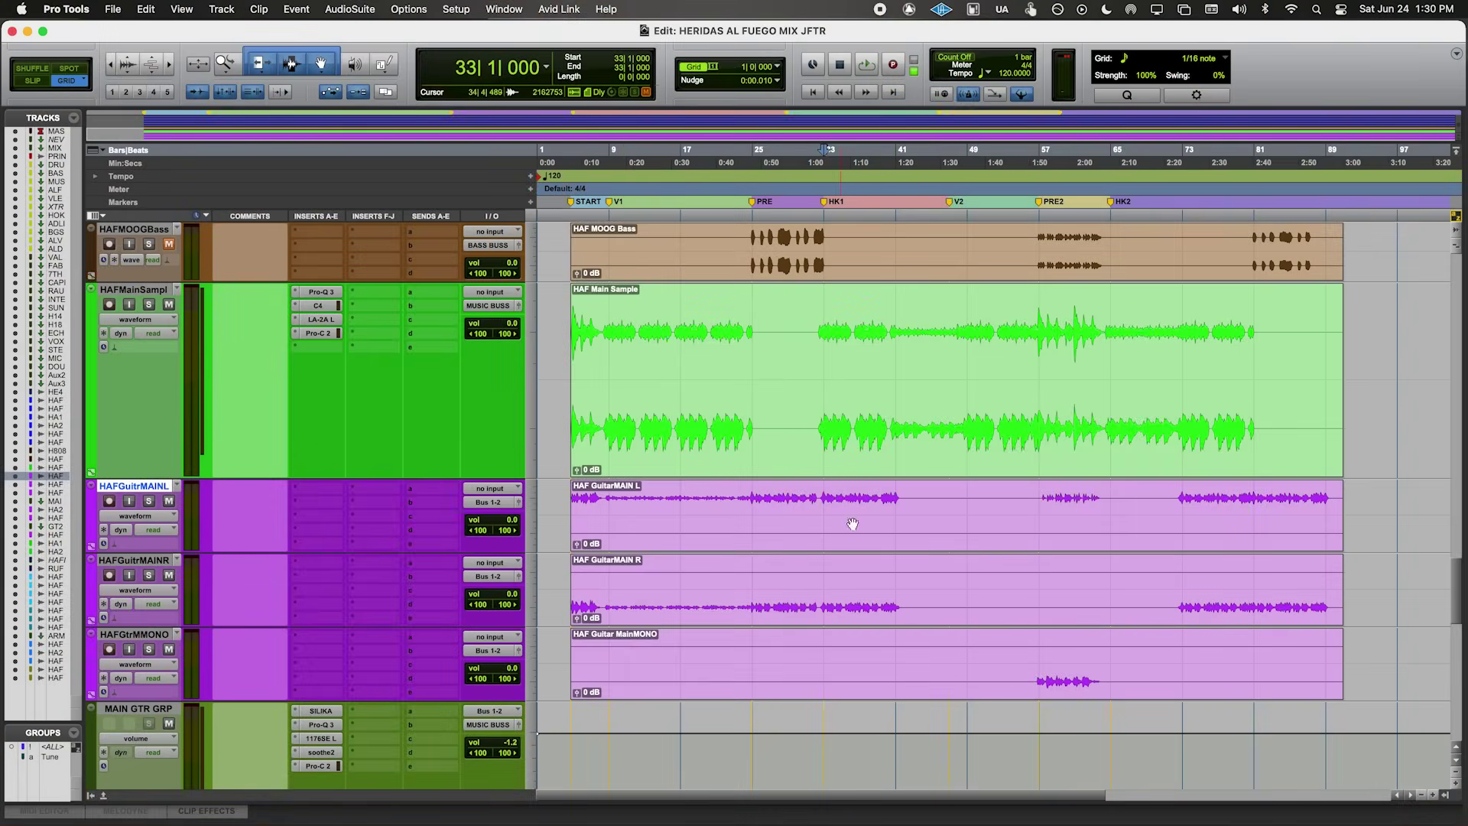
pyautogui.moveTo(830, 498); pyautogui.dragTo(905, 583)
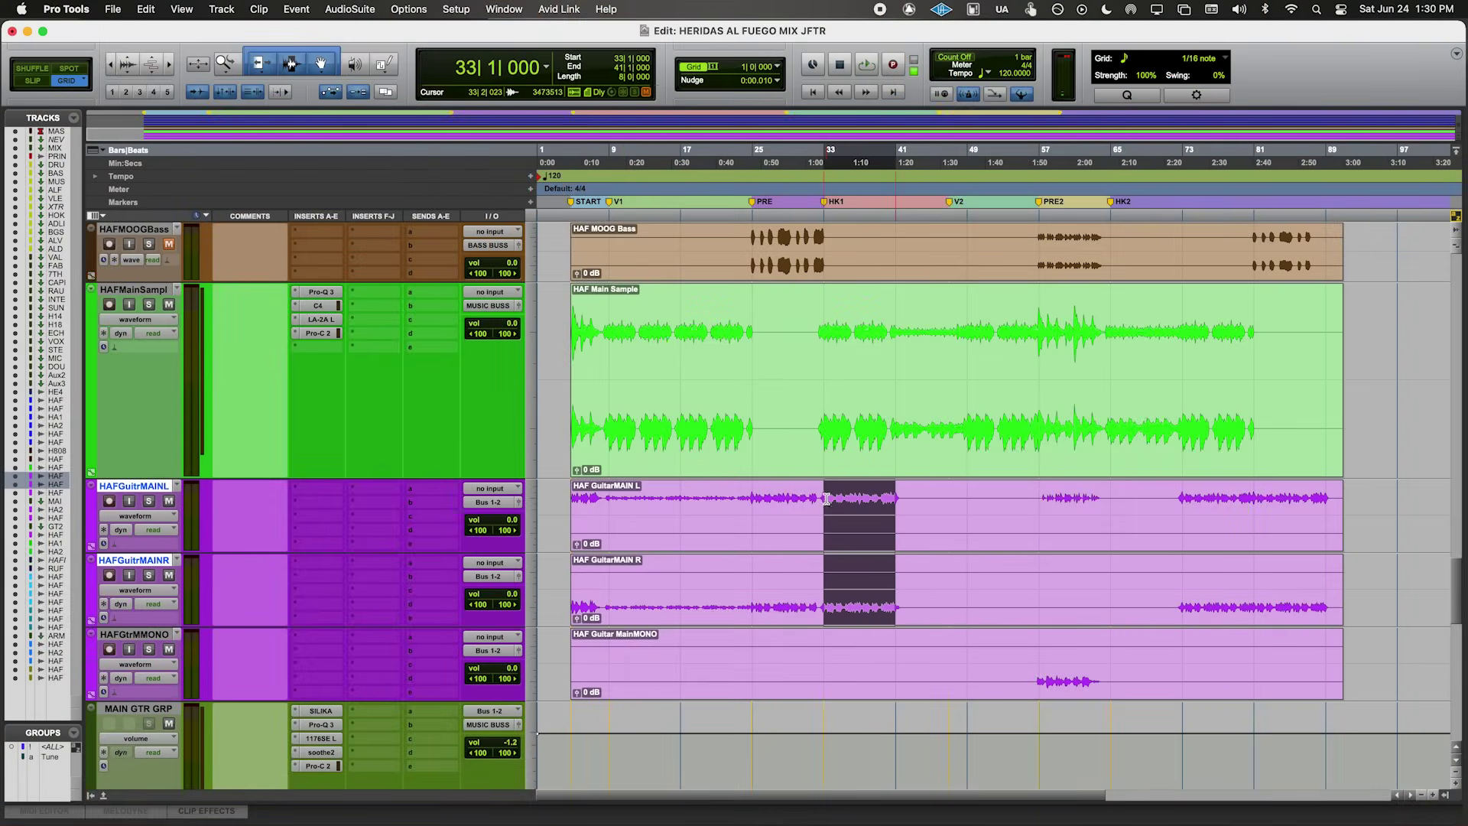
pyautogui.scroll(5, 787, 461)
pyautogui.press('space')
pyautogui.scroll(-15, 573, 543)
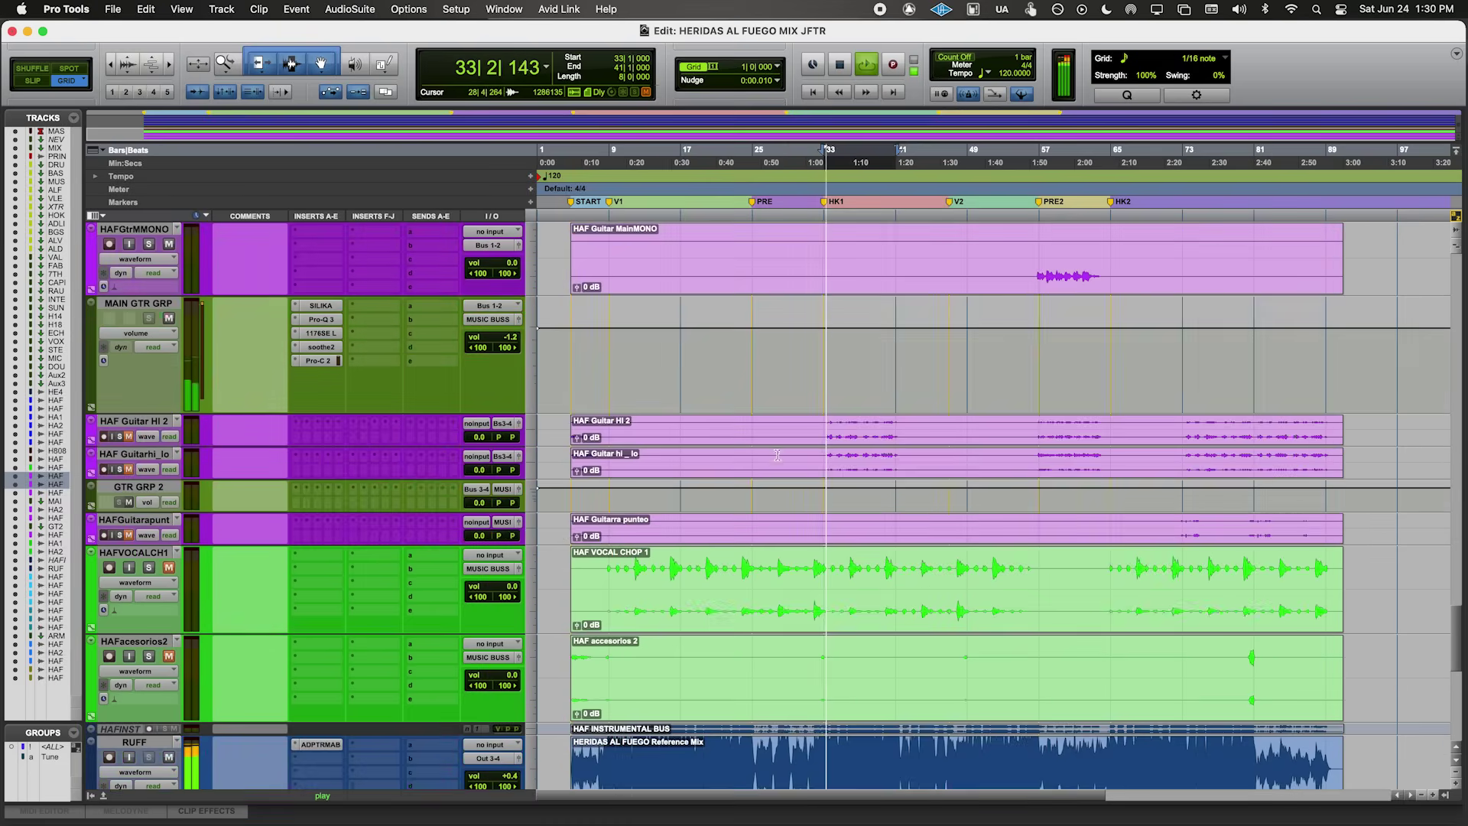
pyautogui.scroll(-3, 573, 543)
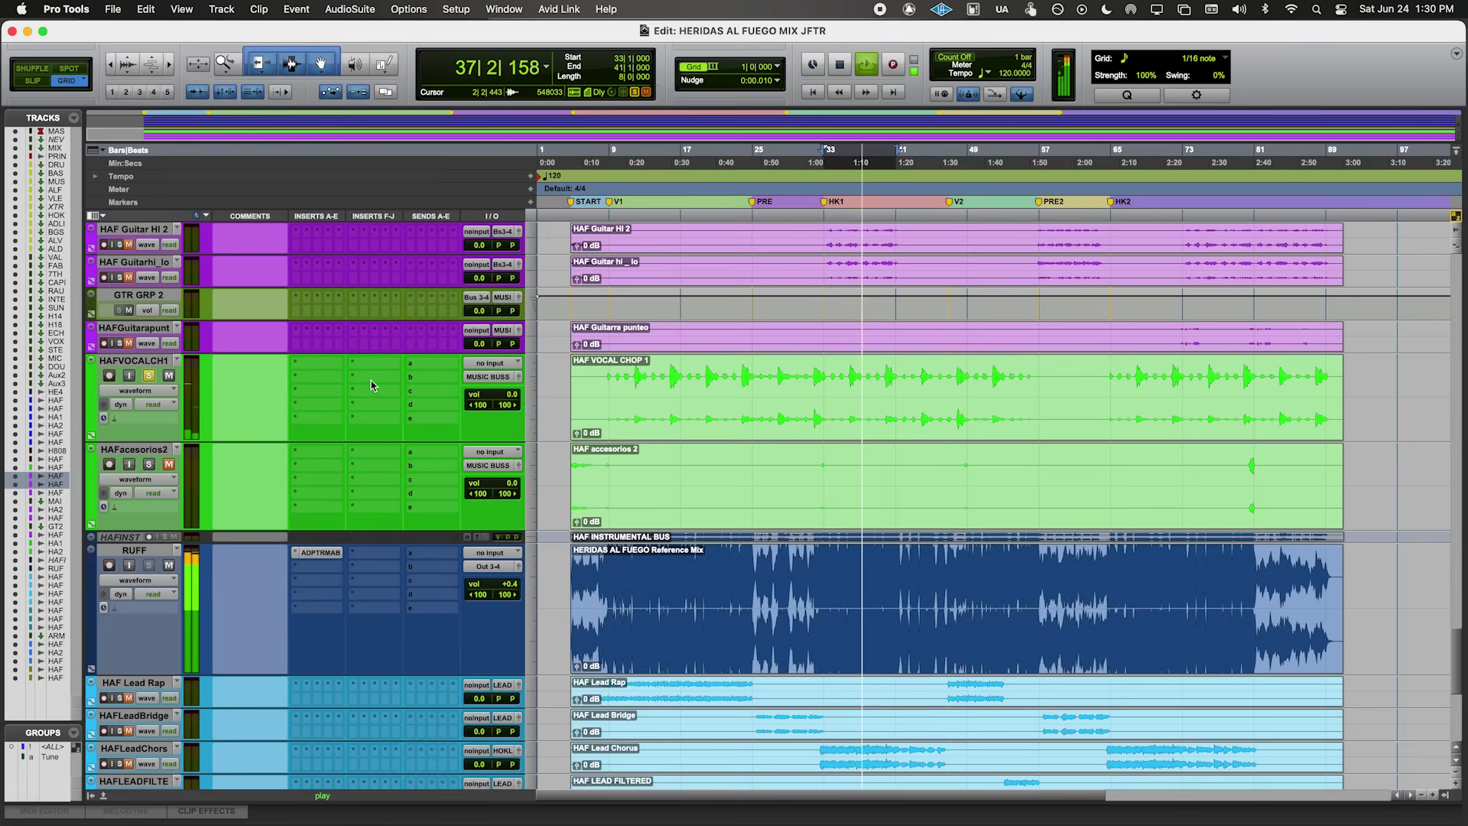
# - Select the vocal chop phrase in HK1 from 35|4|480 to bar 37 and play it in a loop
pyautogui.press('space')
pyautogui.click(884, 397)
pyautogui.press('super+bracketright')
pyautogui.press('super+bracketright')
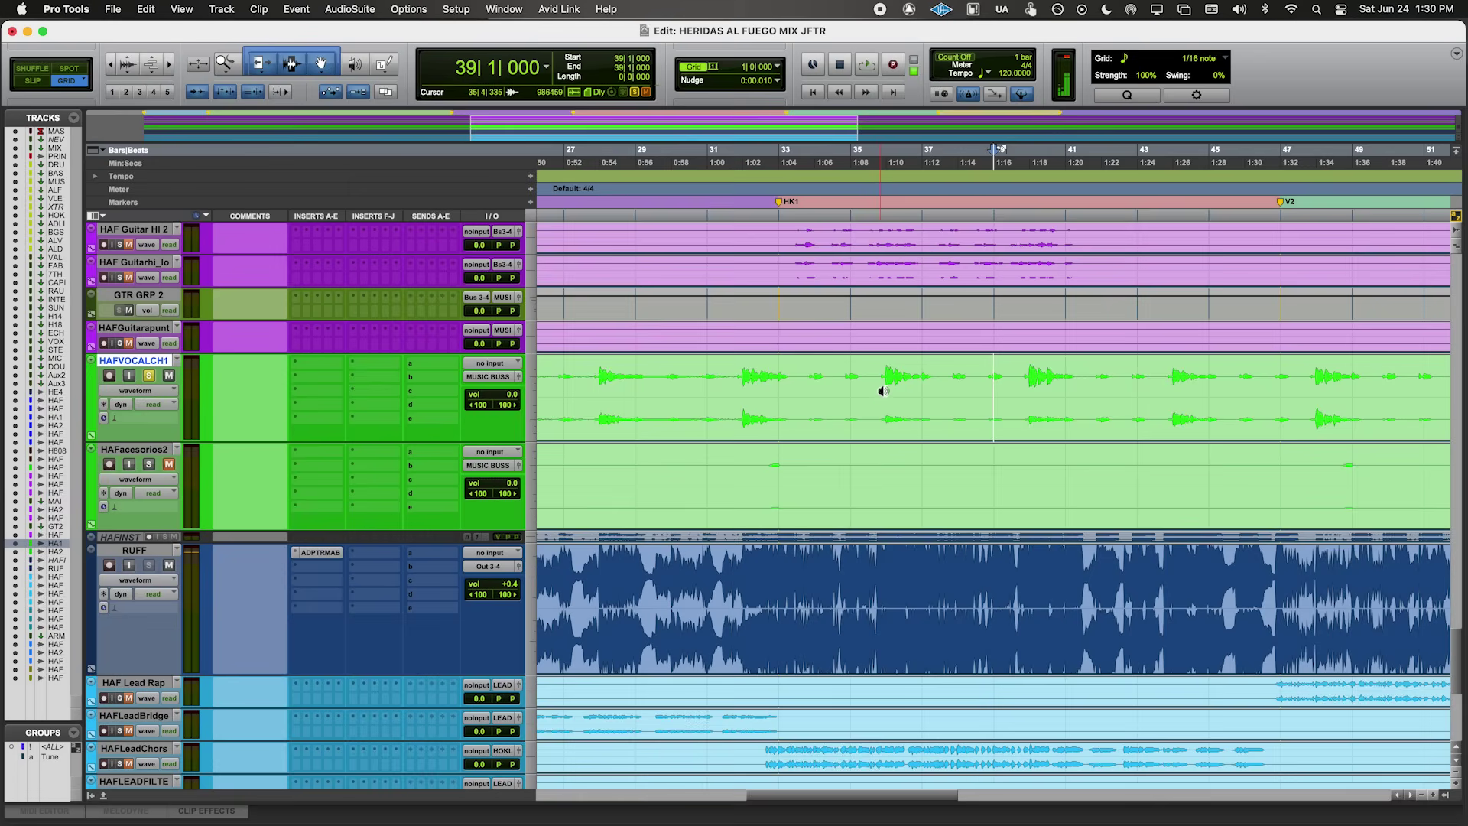
pyautogui.moveTo(896, 398); pyautogui.dragTo(932, 400)
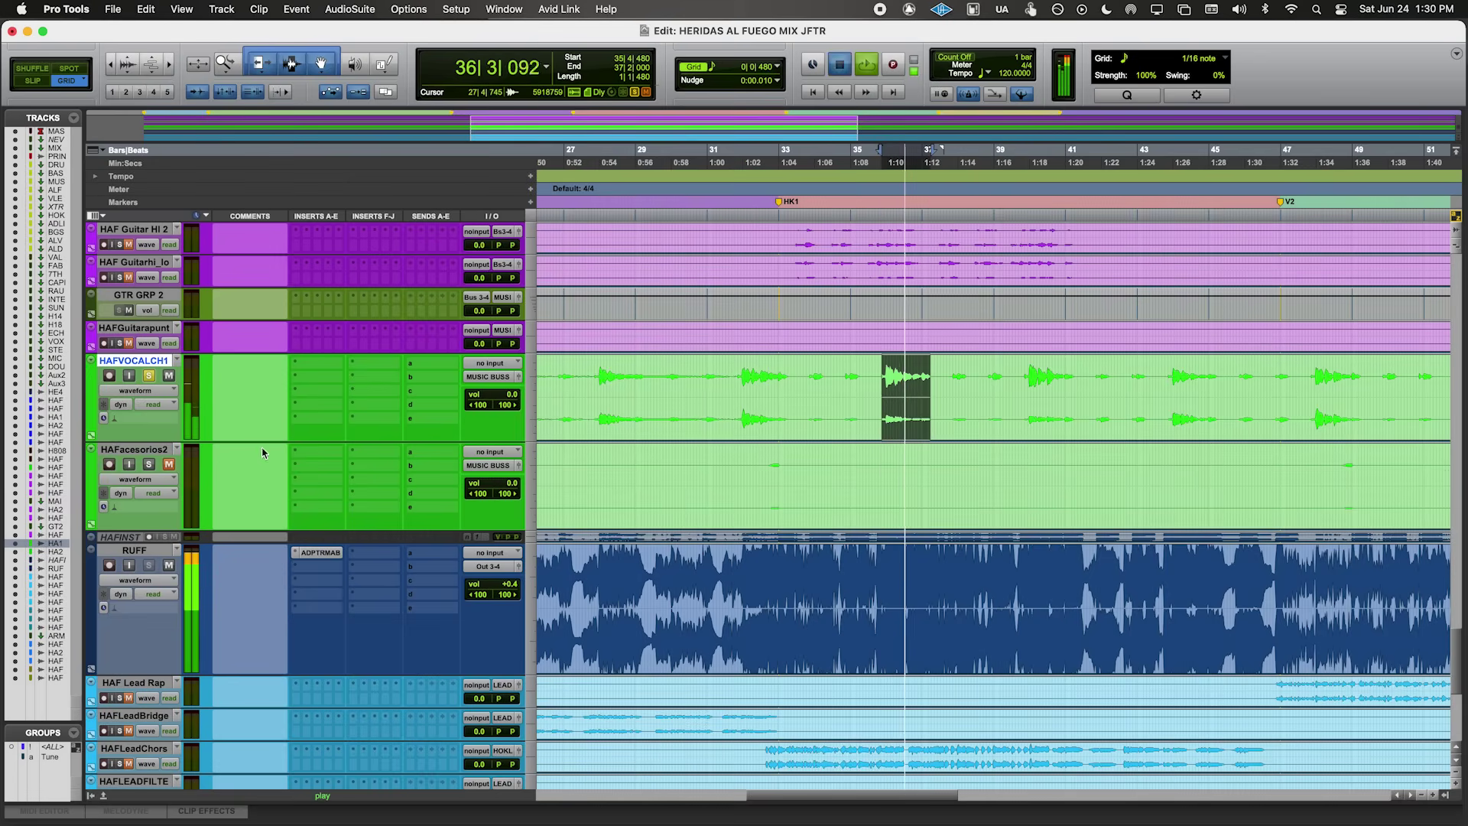
pyautogui.press('space')
# - Insert FabFilter Pro-Q 3 on HAFVOCALCH1, add a bell cut of -3.99 dB at about 1063 Hz, and switch to Natural Phase
pyautogui.click(297, 375)
pyautogui.click(339, 324)
pyautogui.press('space')
pyautogui.moveTo(830, 269); pyautogui.dragTo(831, 309)
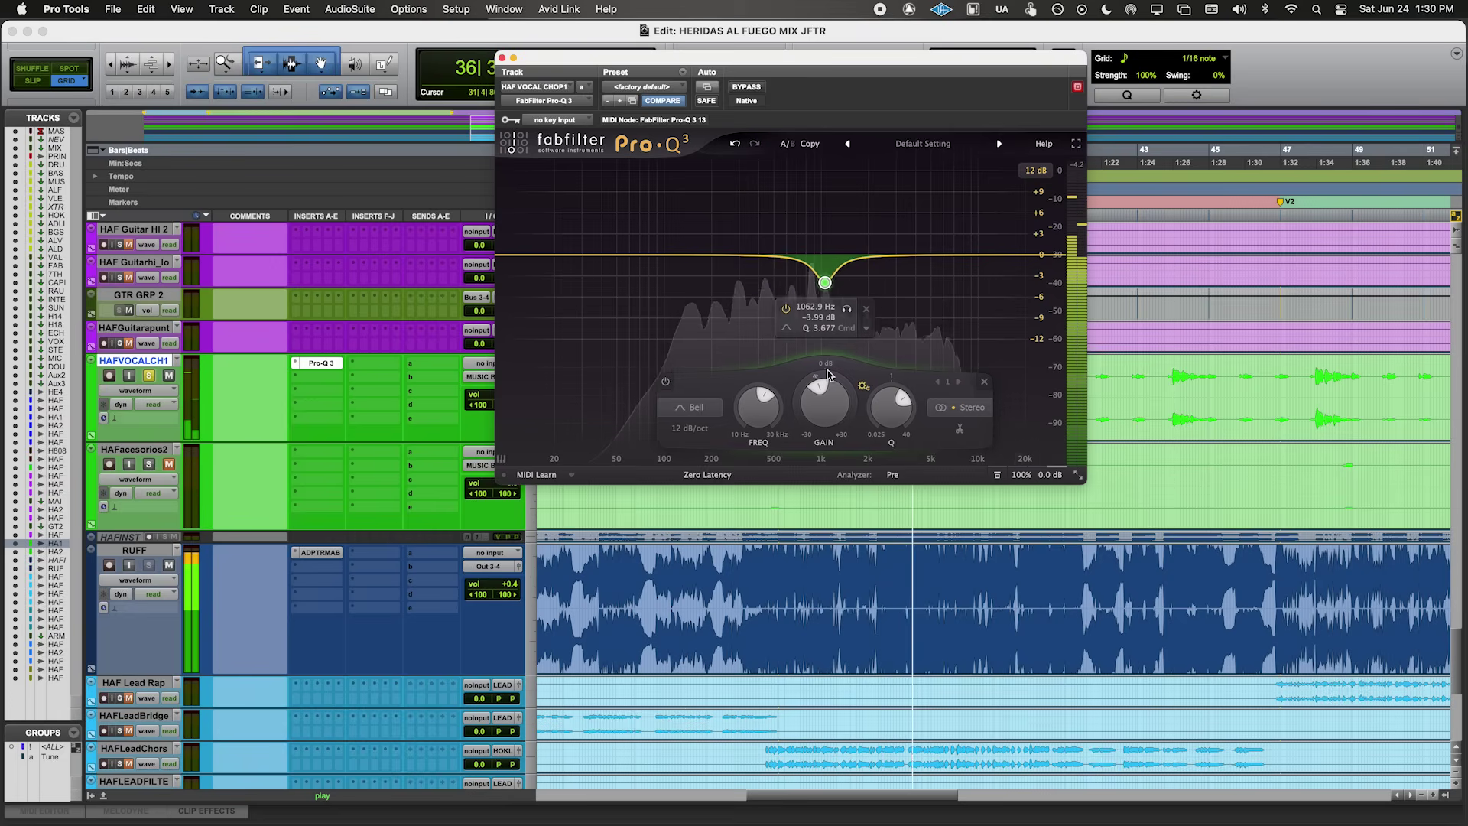
pyautogui.click(708, 476)
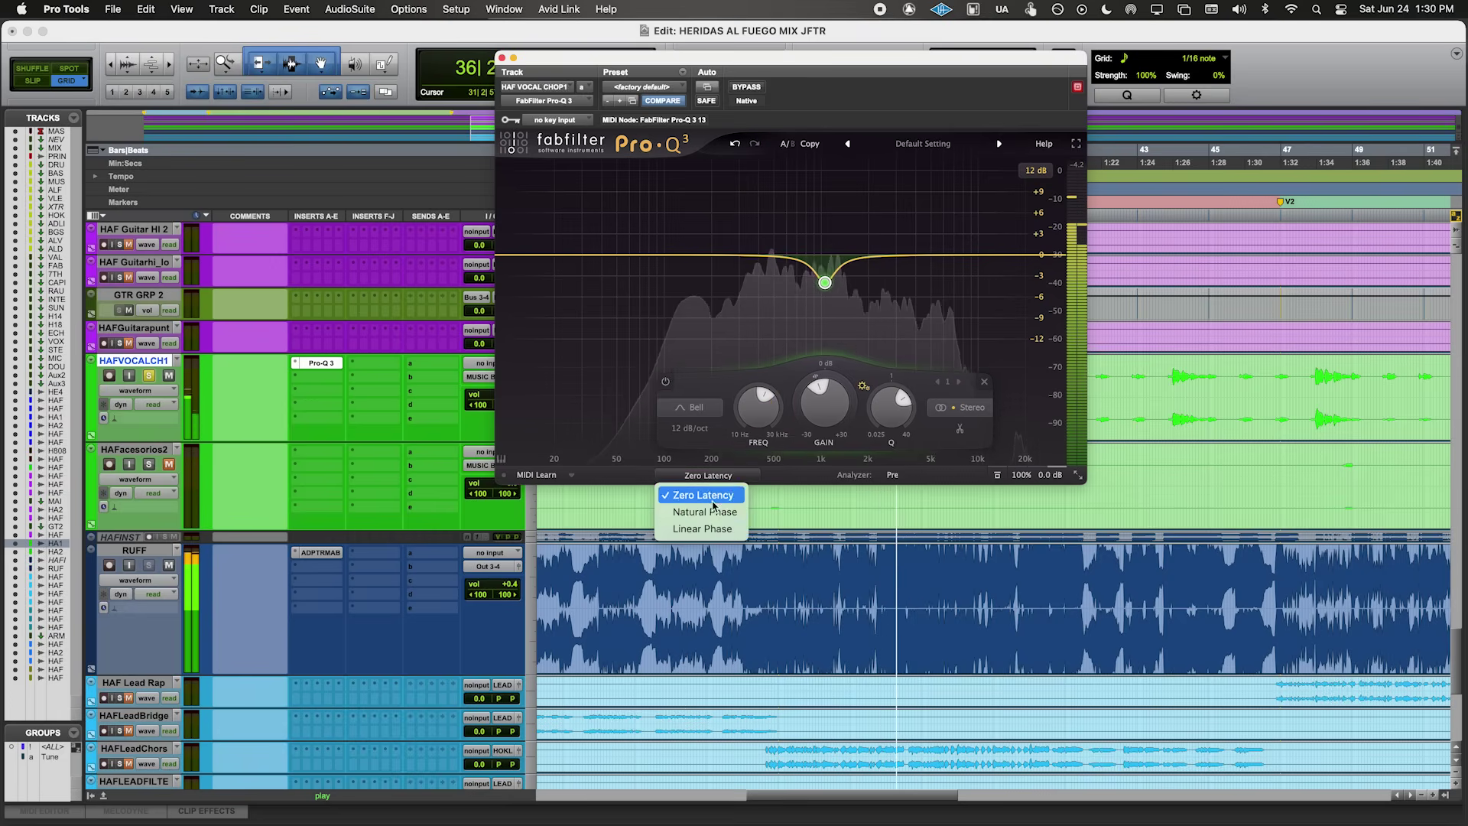
pyautogui.press('Return')
# - Add a -2.04 dB bell cut at about 530 Hz and a narrow dynamic -1.23 dB cut at about 2576 Hz, and close Pro-Q 3
pyautogui.moveTo(785, 260); pyautogui.dragTo(785, 202)
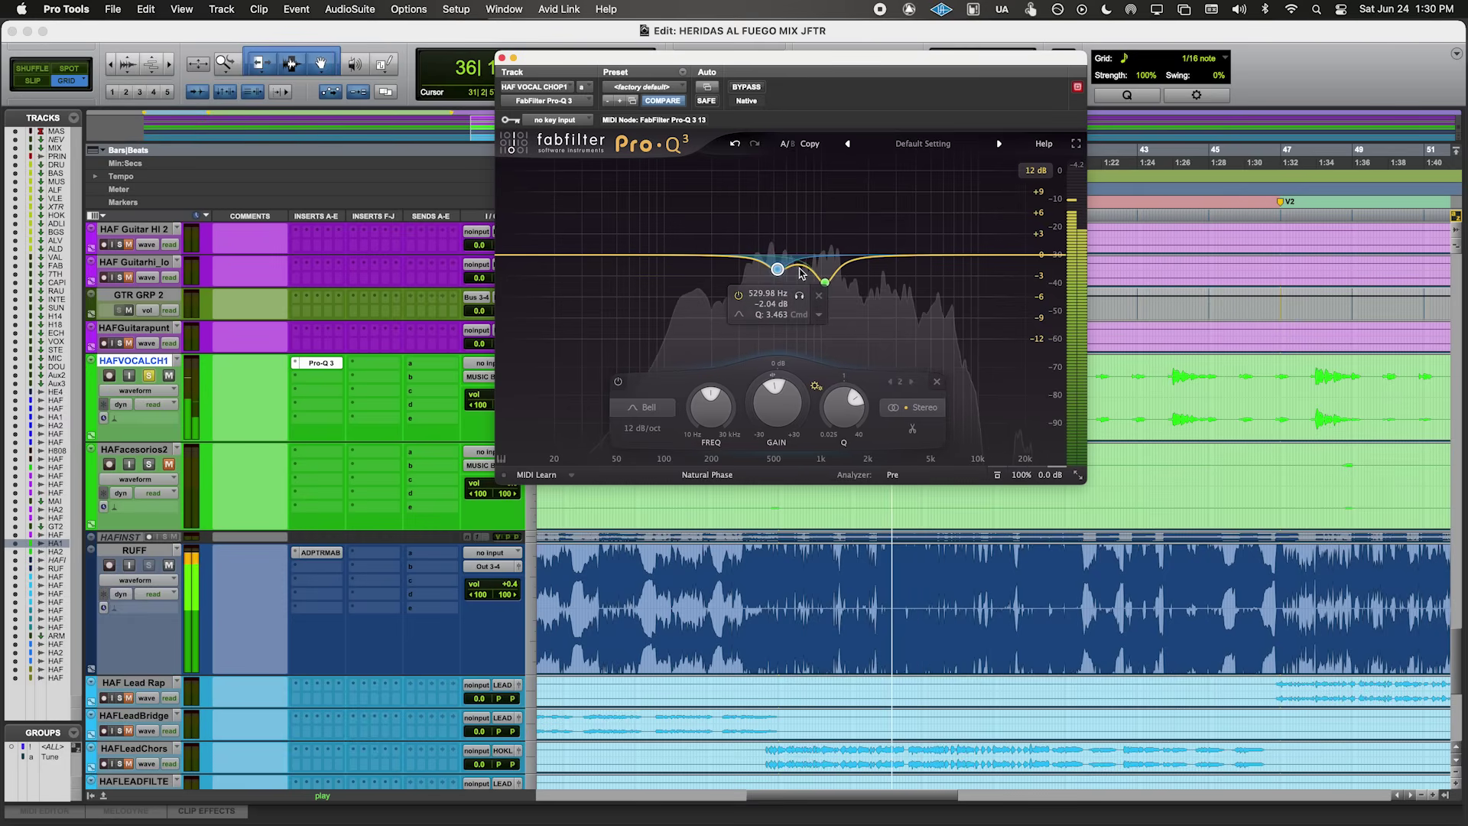
pyautogui.moveTo(883, 257)
pyautogui.mouseDown()
pyautogui.moveTo(892, 153)
pyautogui.moveTo(889, 237)
pyautogui.mouseUp()
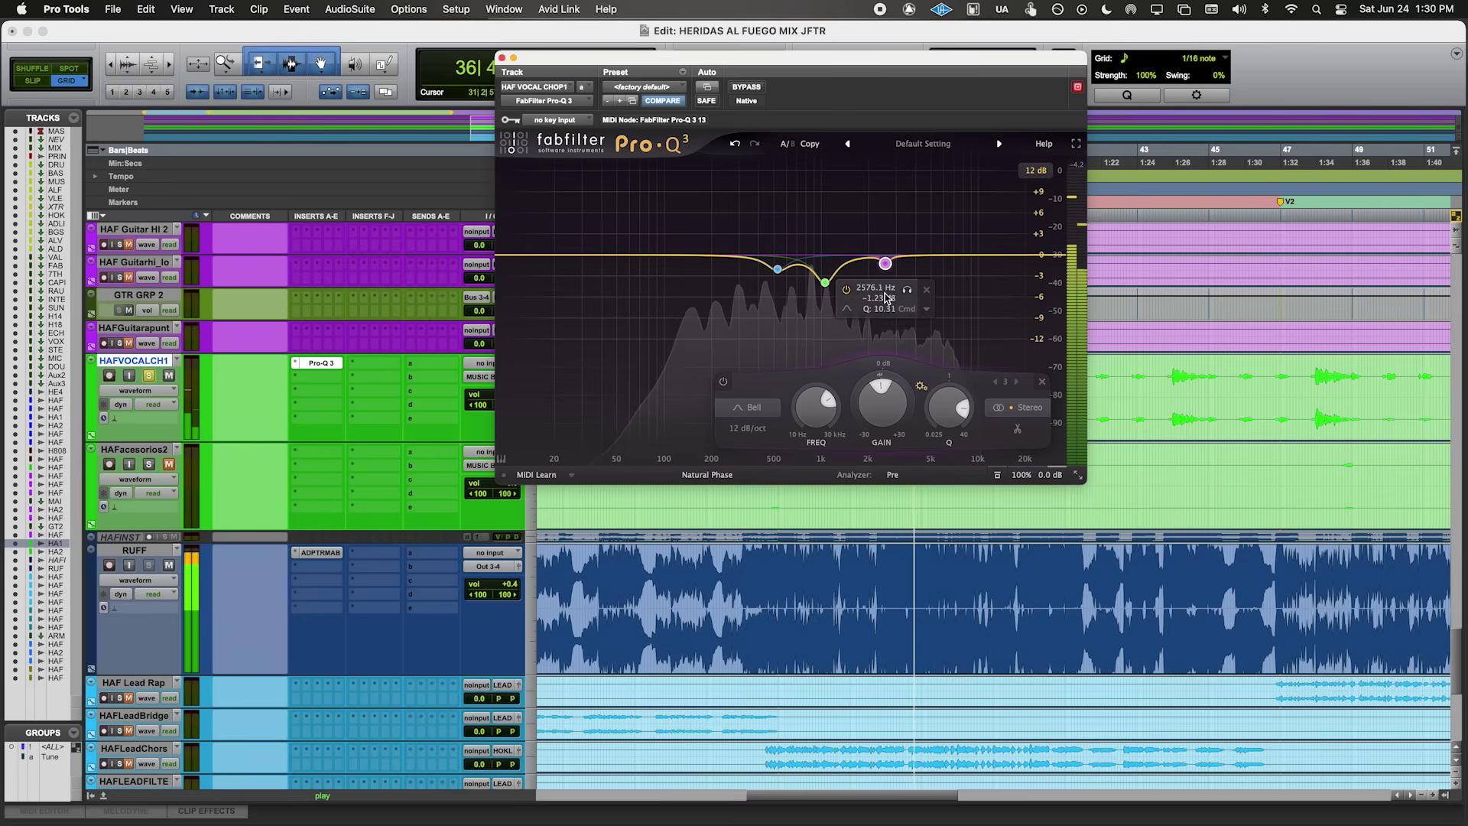
pyautogui.click(901, 307)
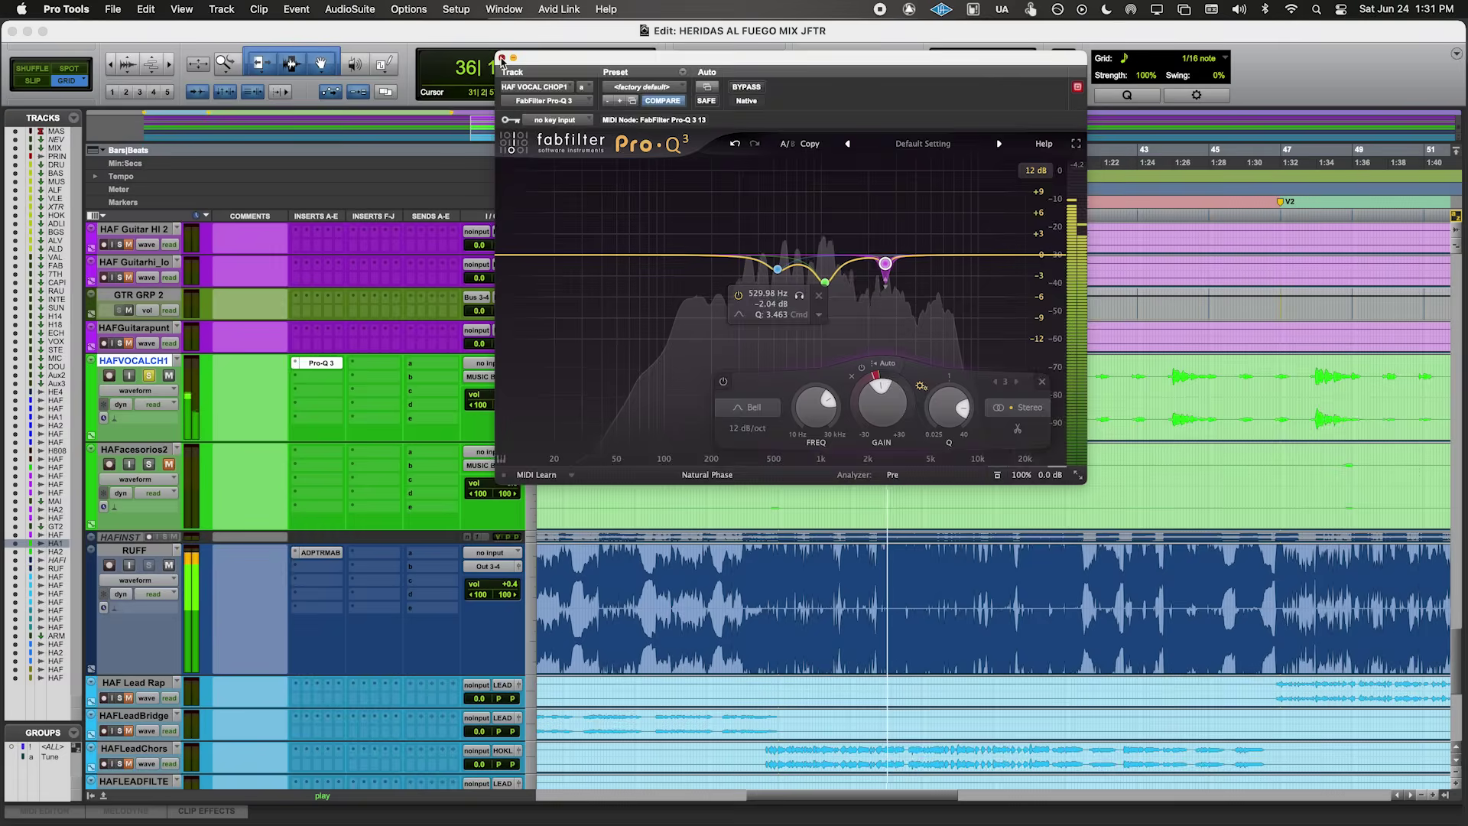
pyautogui.click(502, 57)
# - Insert the stereo C4 after Pro-Q 3 on HAFVOCALCH1, set the second band's threshold to -19.4 dB, close it, and stop playback
pyautogui.click(313, 386)
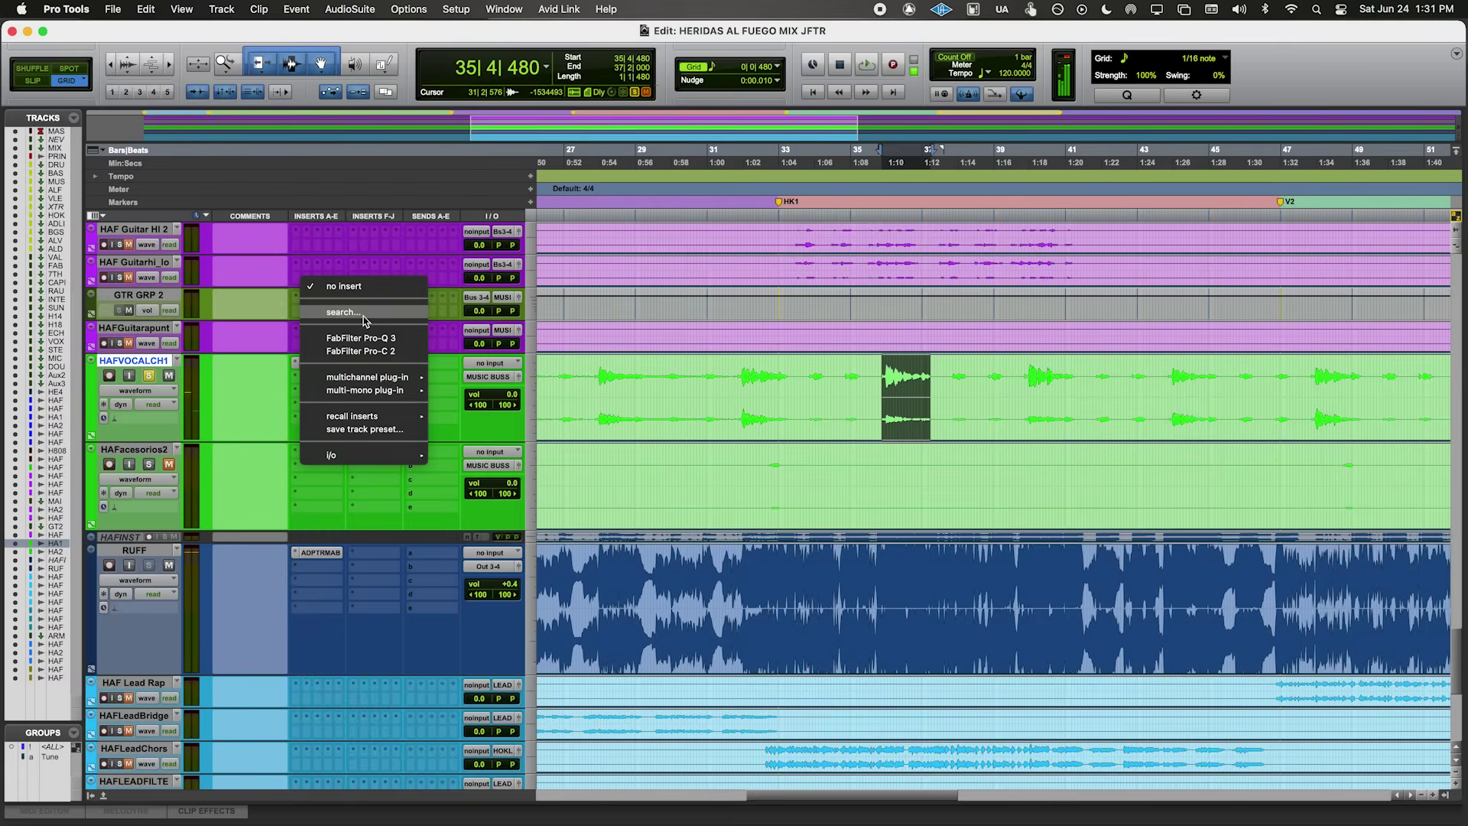
pyautogui.click(364, 313)
pyautogui.write('c4')
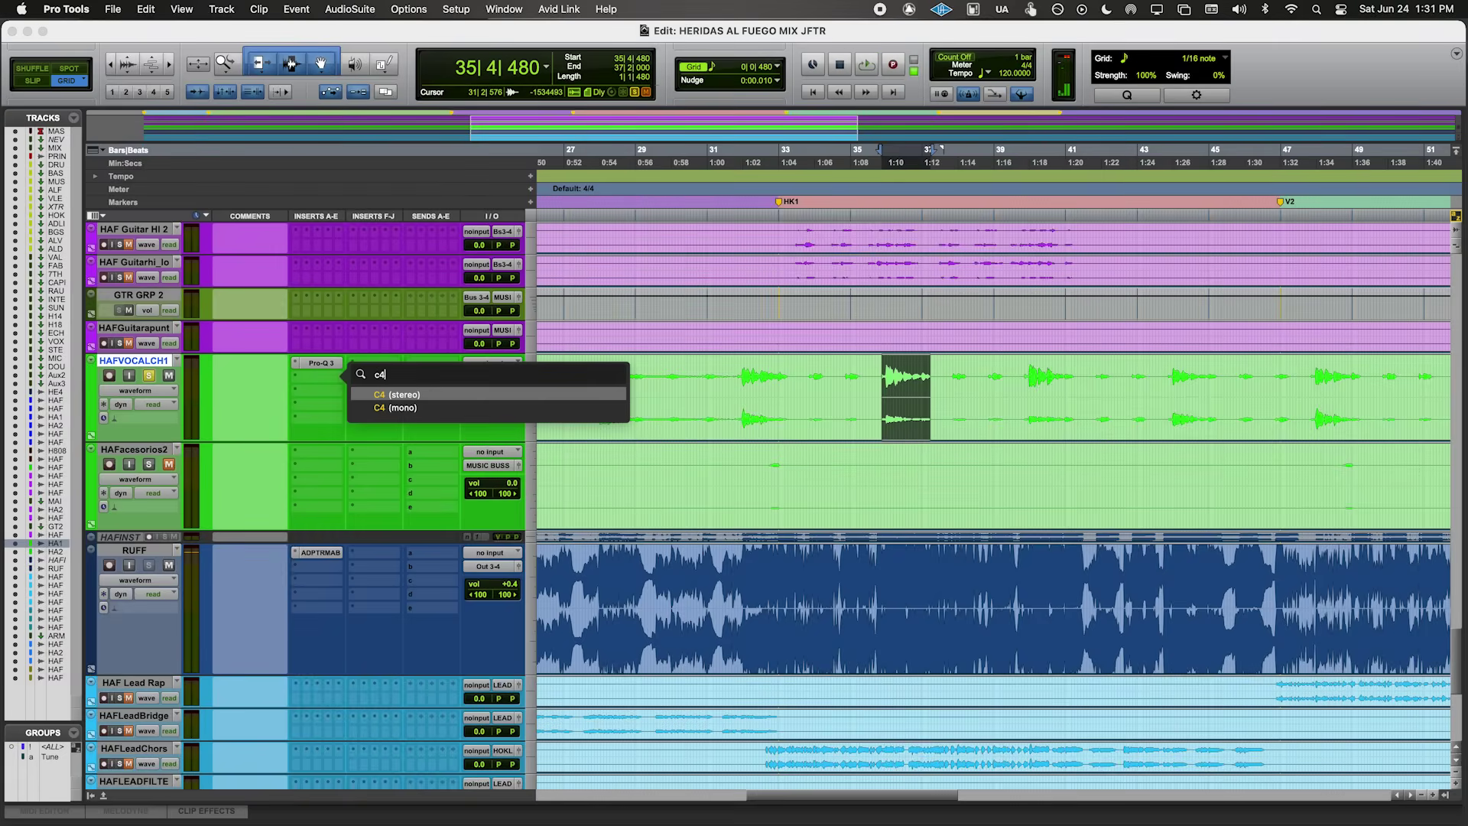
pyautogui.press('Return')
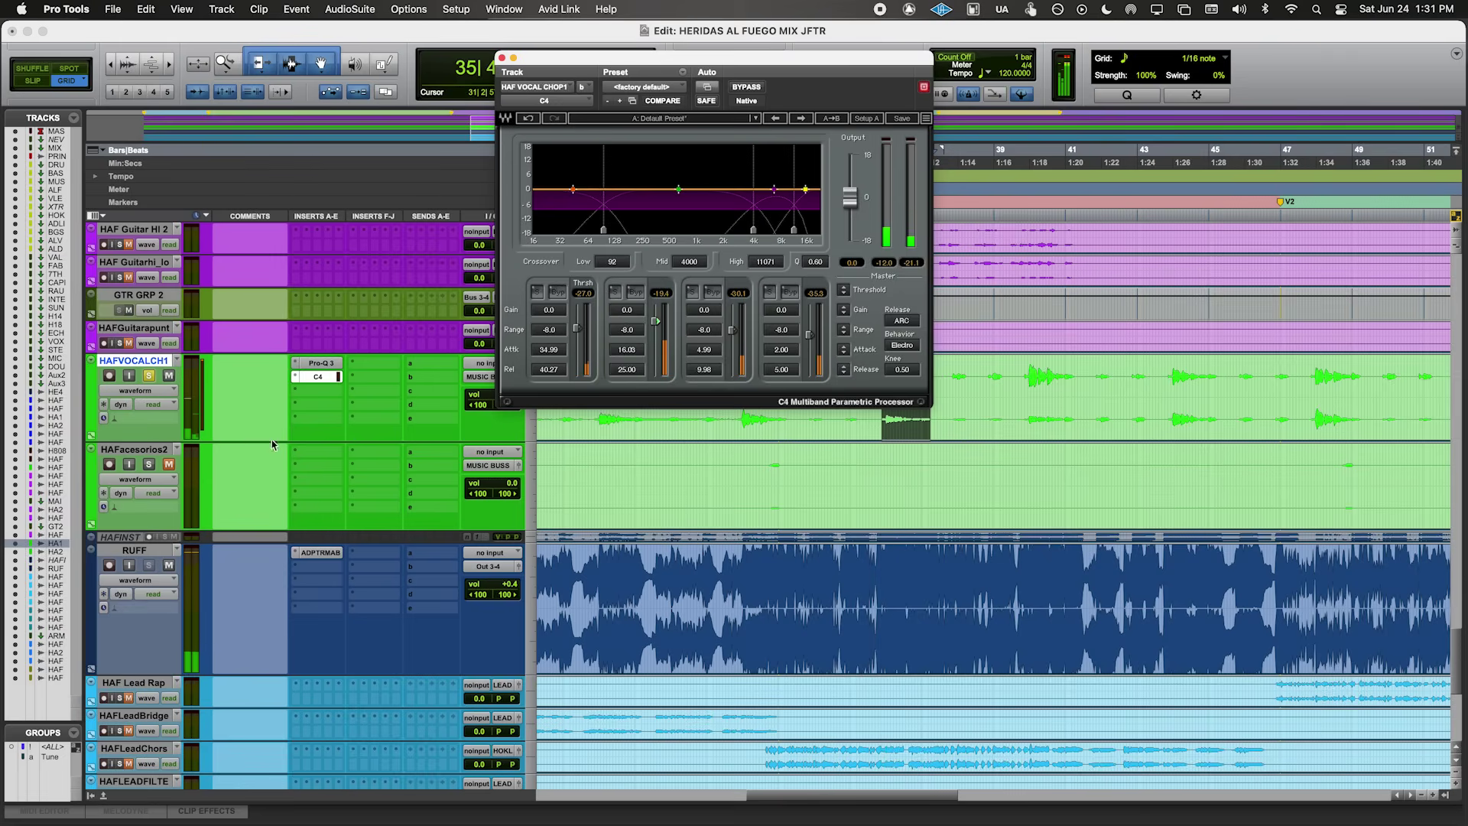
pyautogui.click(114, 364)
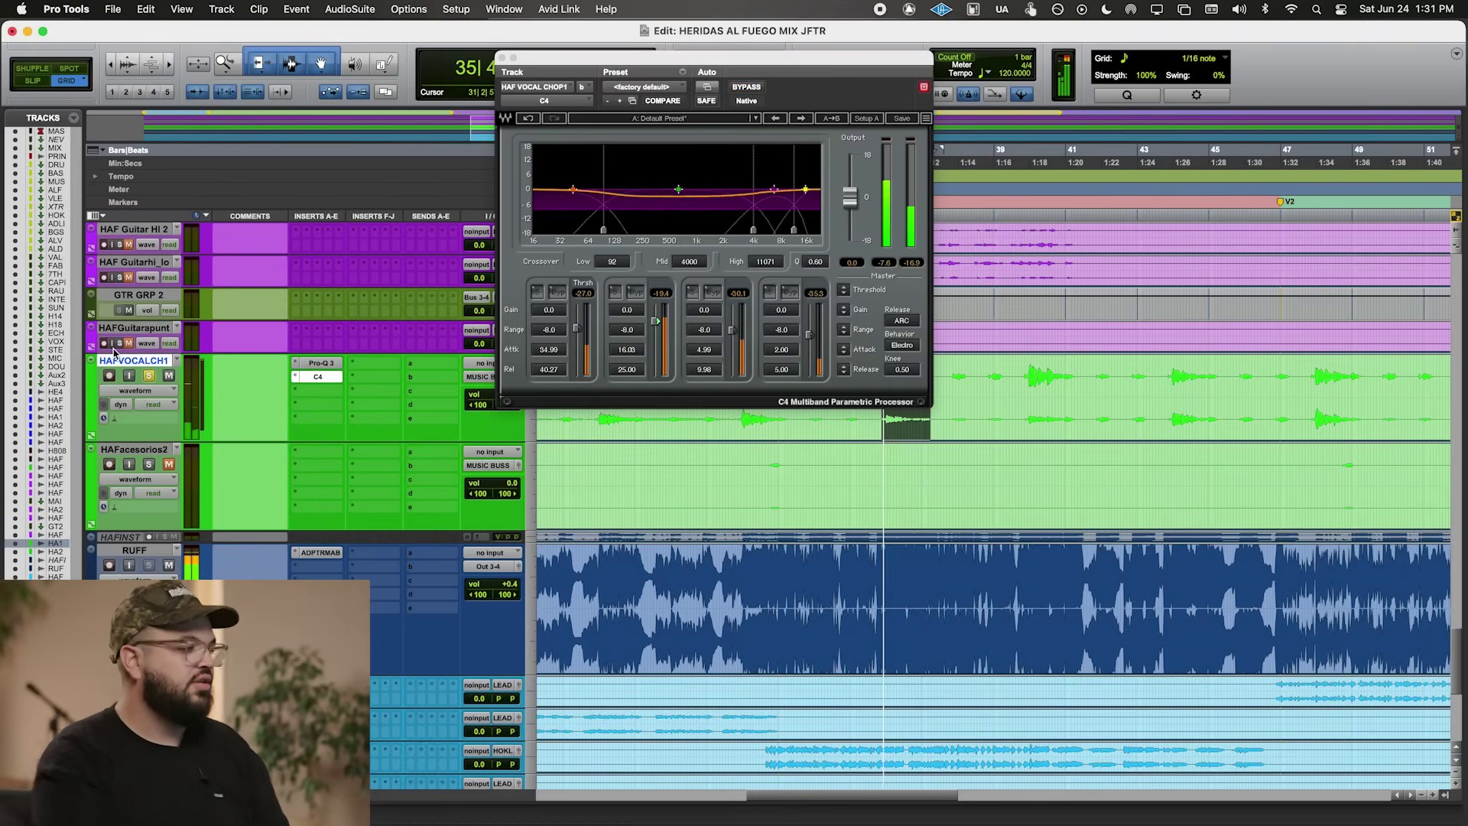
pyautogui.click(318, 376)
pyautogui.press('space')
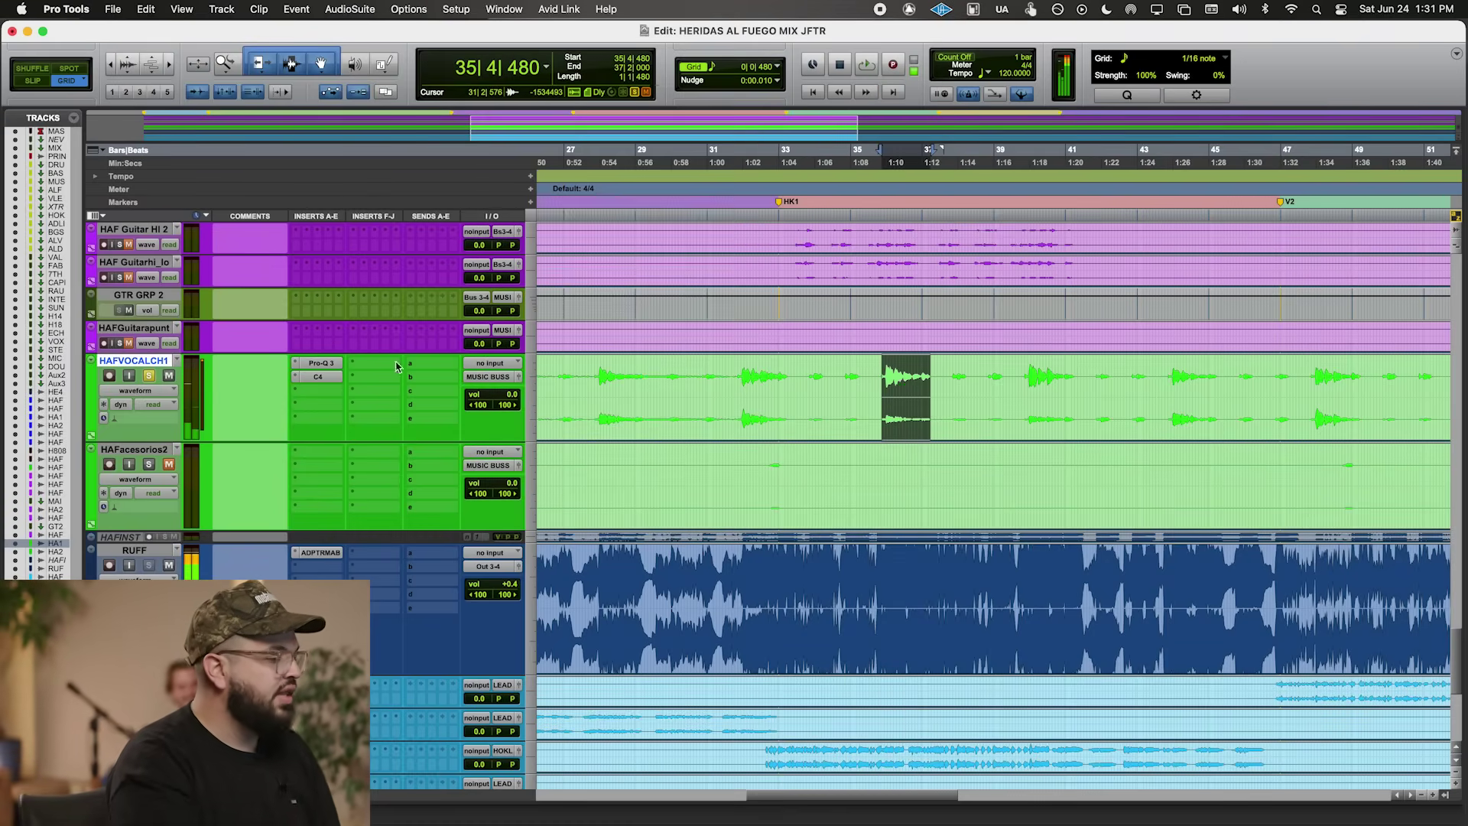
# - Open the plug-in search for the free insert slot after C4 on HAFVOCALCH1
pyautogui.click(313, 397)
pyautogui.click(391, 321)
pyautogui.click(317, 390)
pyautogui.write('fresh')
pyautogui.press('BackSpace')
pyautogui.press('BackSpace')
pyautogui.press('BackSpace')
pyautogui.press('BackSpace')
pyautogui.press('BackSpace')
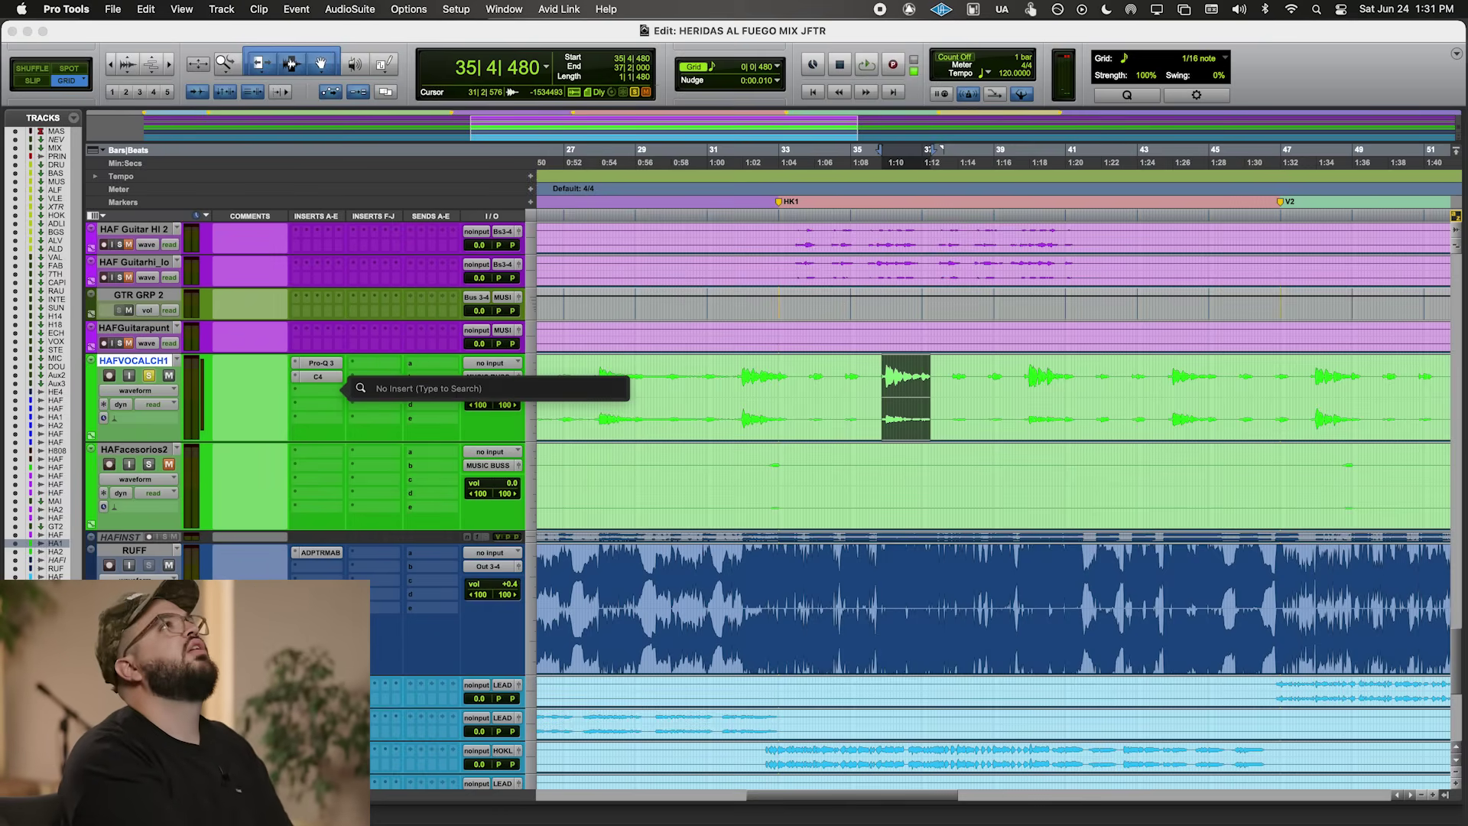
# - Insert the stereo UAD Maag EQ4 after C4 on HAFVOCALCH1
pyautogui.write('maag')
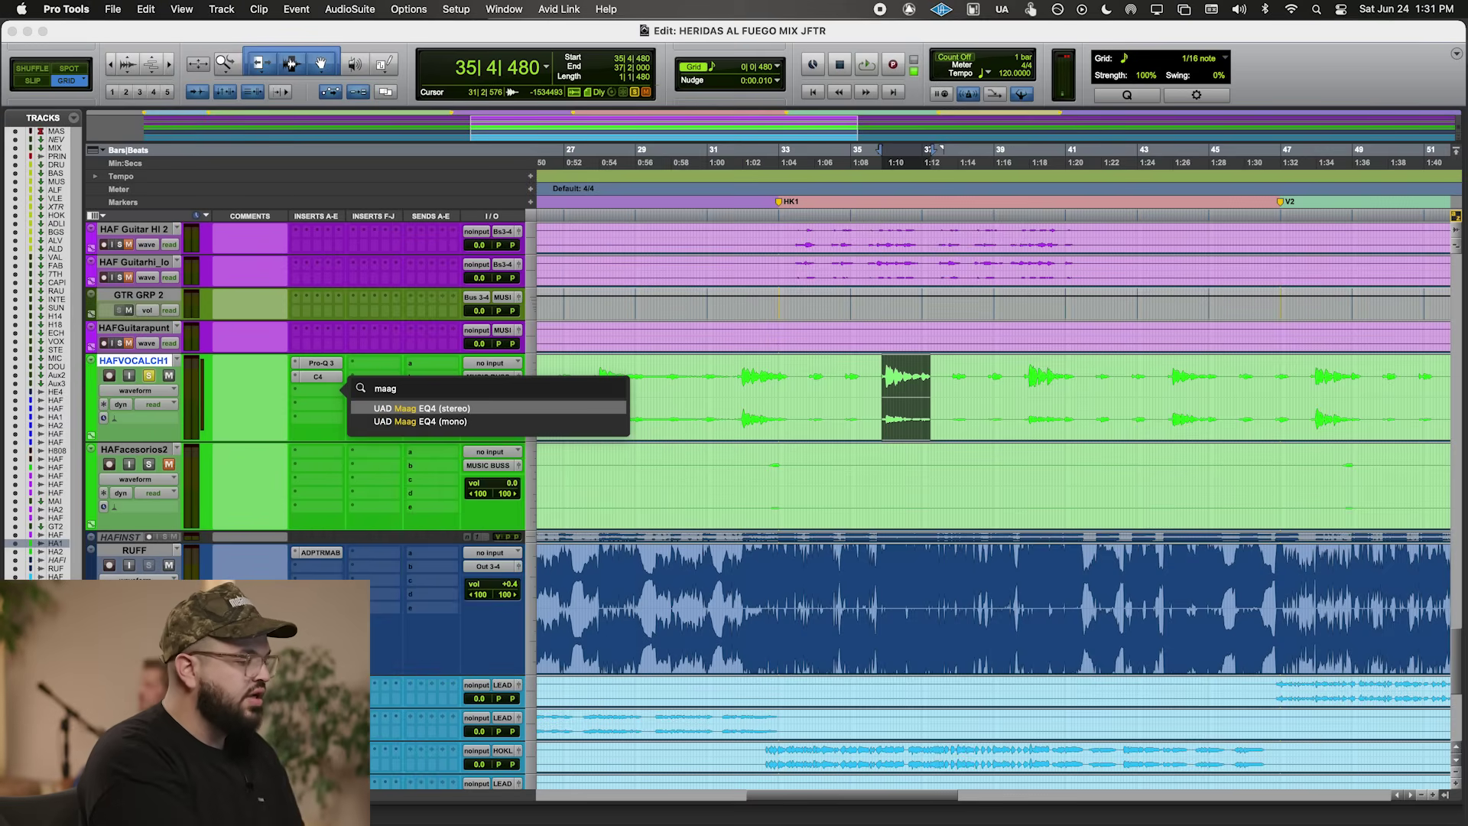
pyautogui.press('Return')
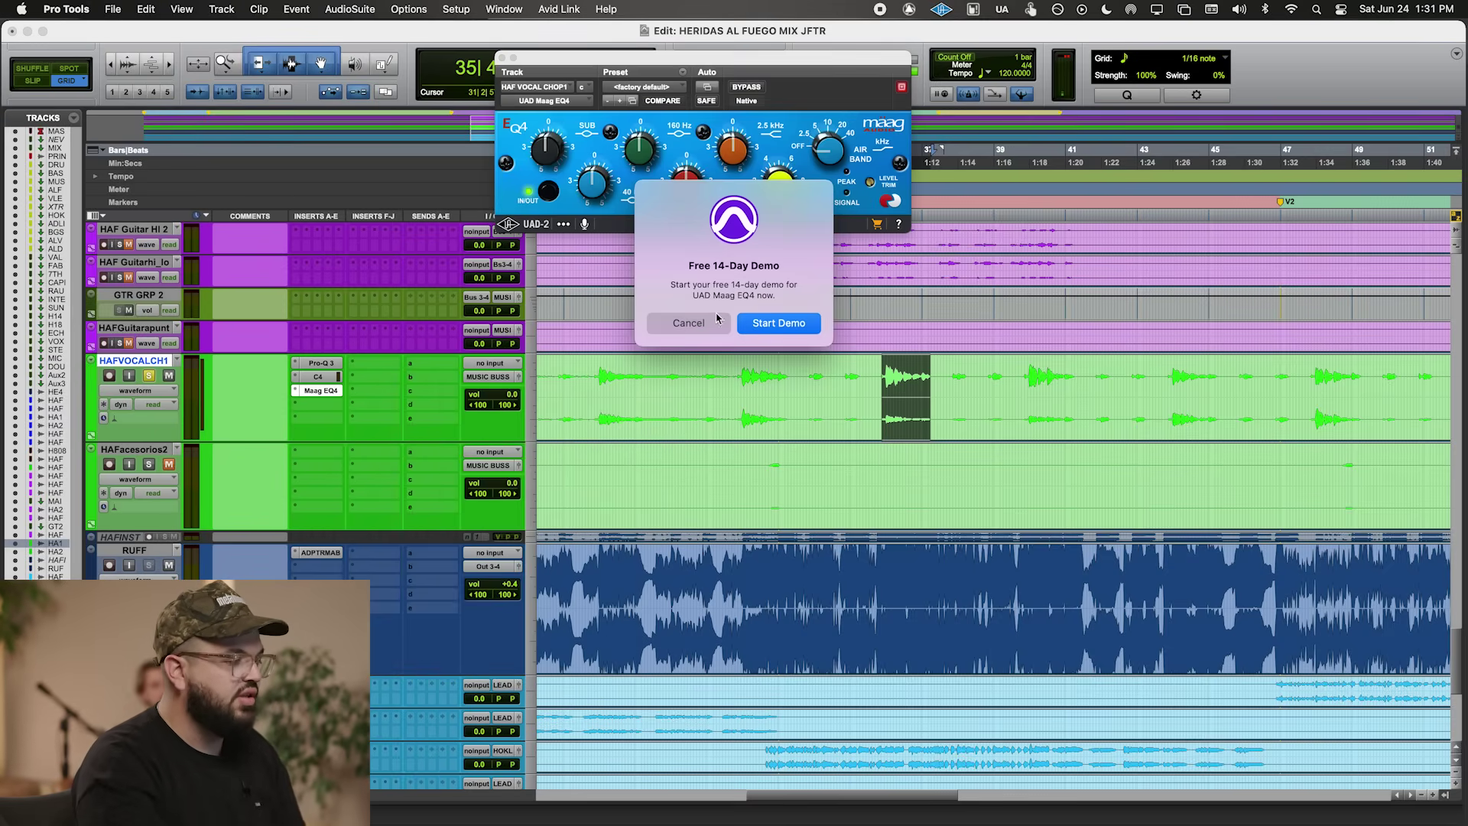
# - Start the 14-day demo of the Maag EQ4 and raise its air gain on HAFVOCALCH1 during playback
pyautogui.click(779, 323)
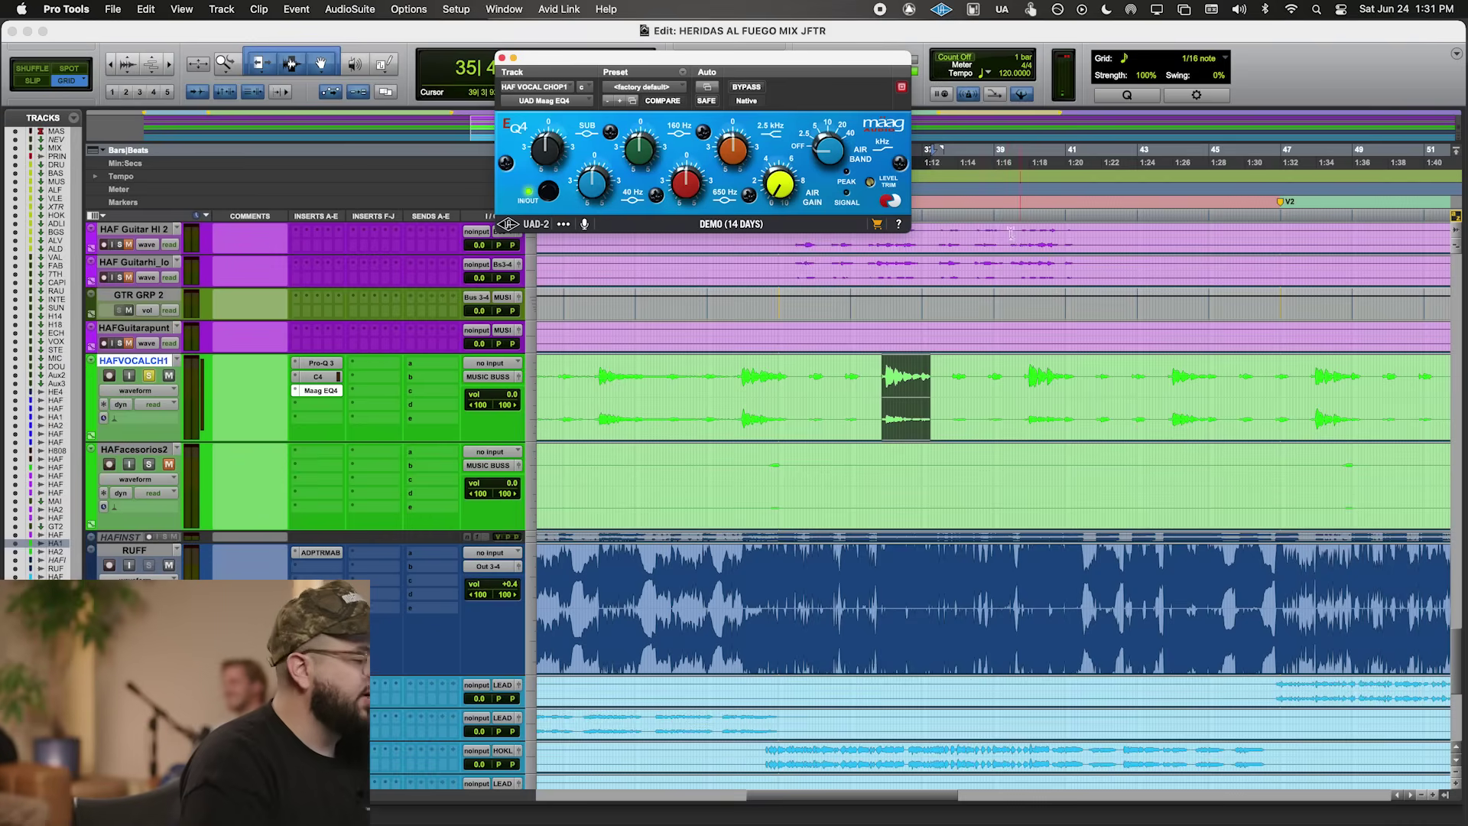
pyautogui.press('space')
pyautogui.moveTo(780, 163)
pyautogui.moveTo(781, 163); pyautogui.dragTo(789, 176)
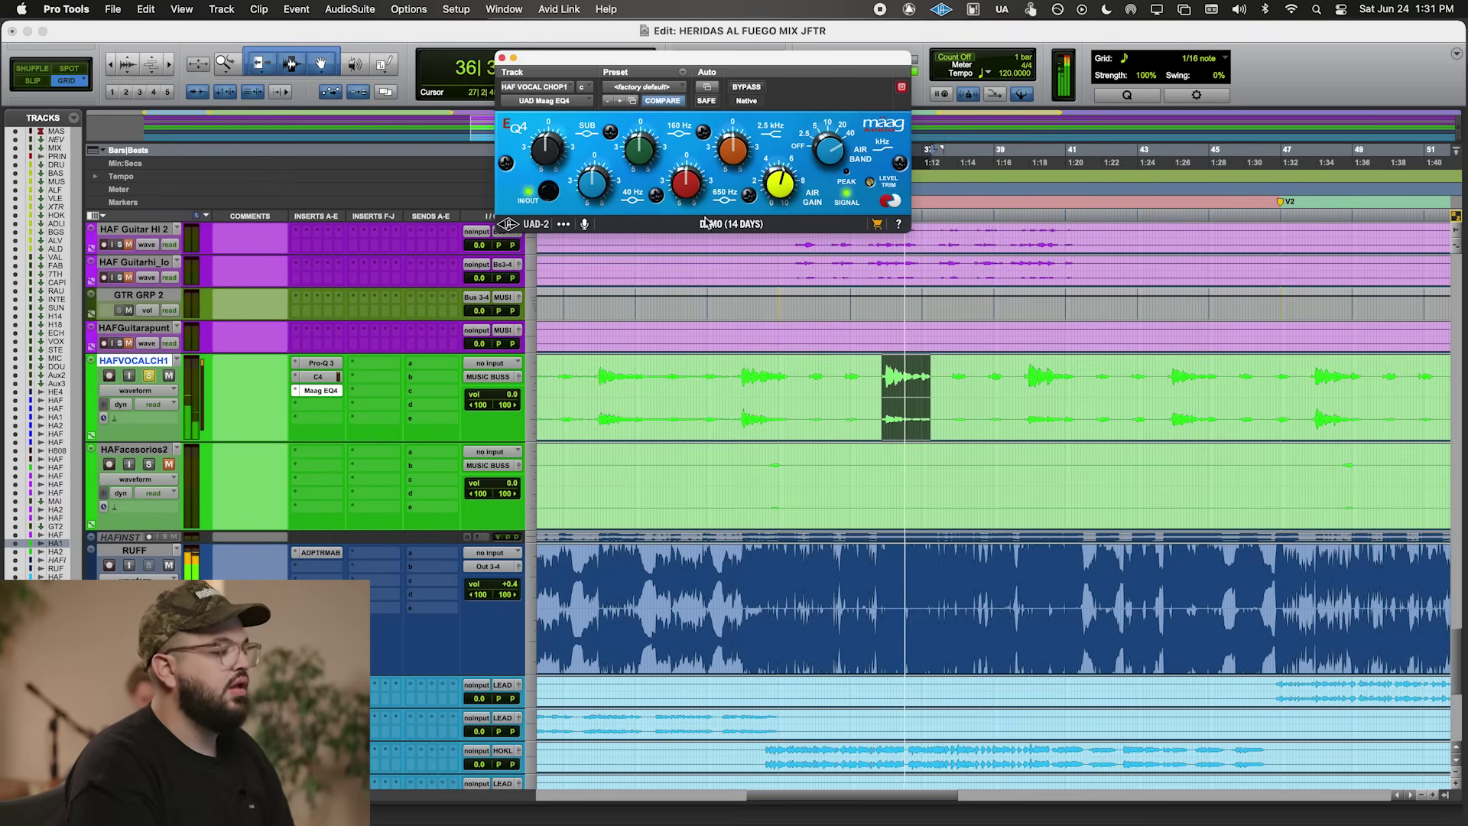
# - Insert soothe2 after the Maag EQ4 on HAFVOCALCH1
pyautogui.click(320, 415)
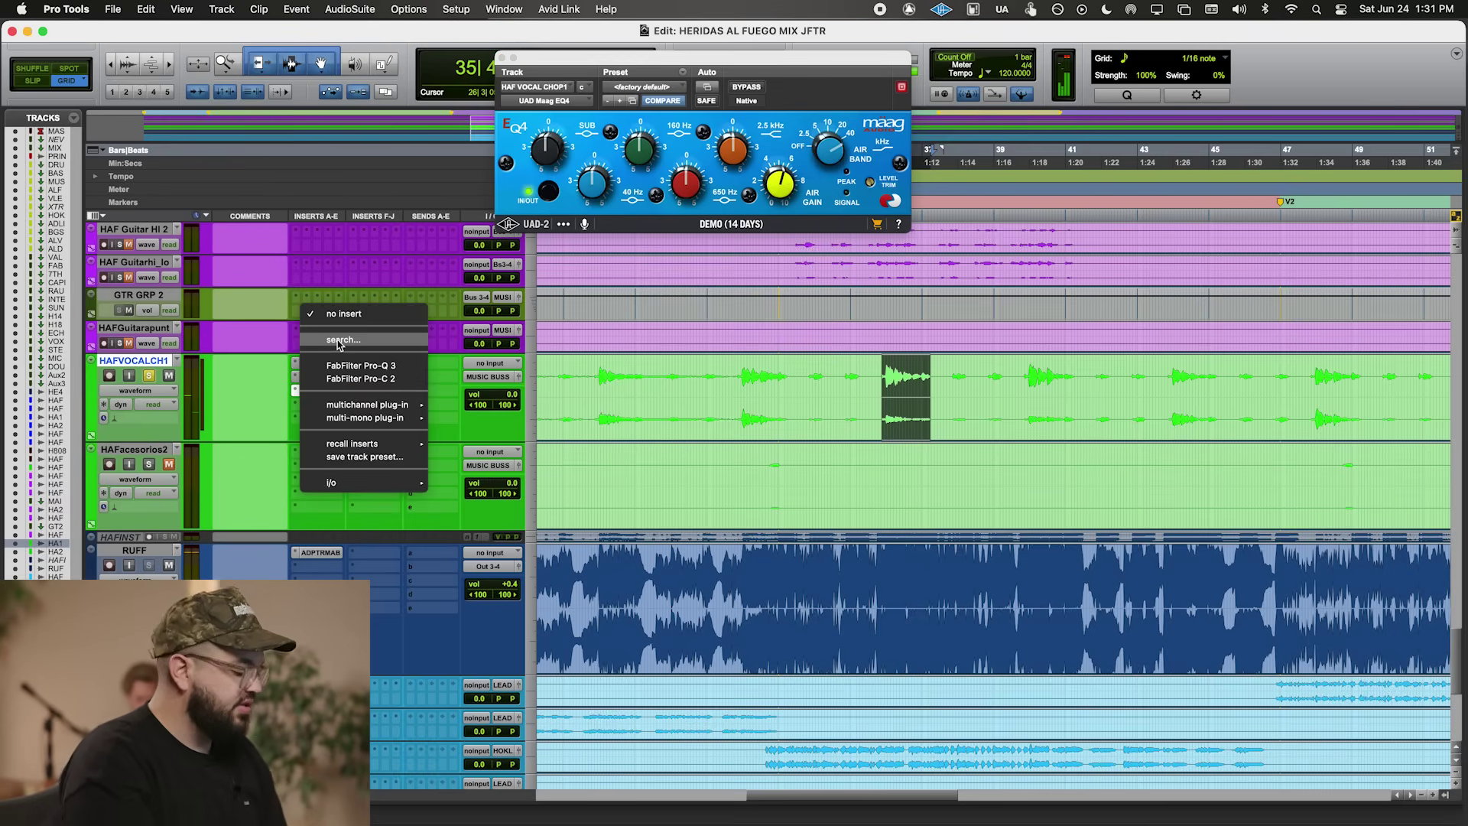
pyautogui.click(338, 339)
pyautogui.write('soo')
pyautogui.press('Return')
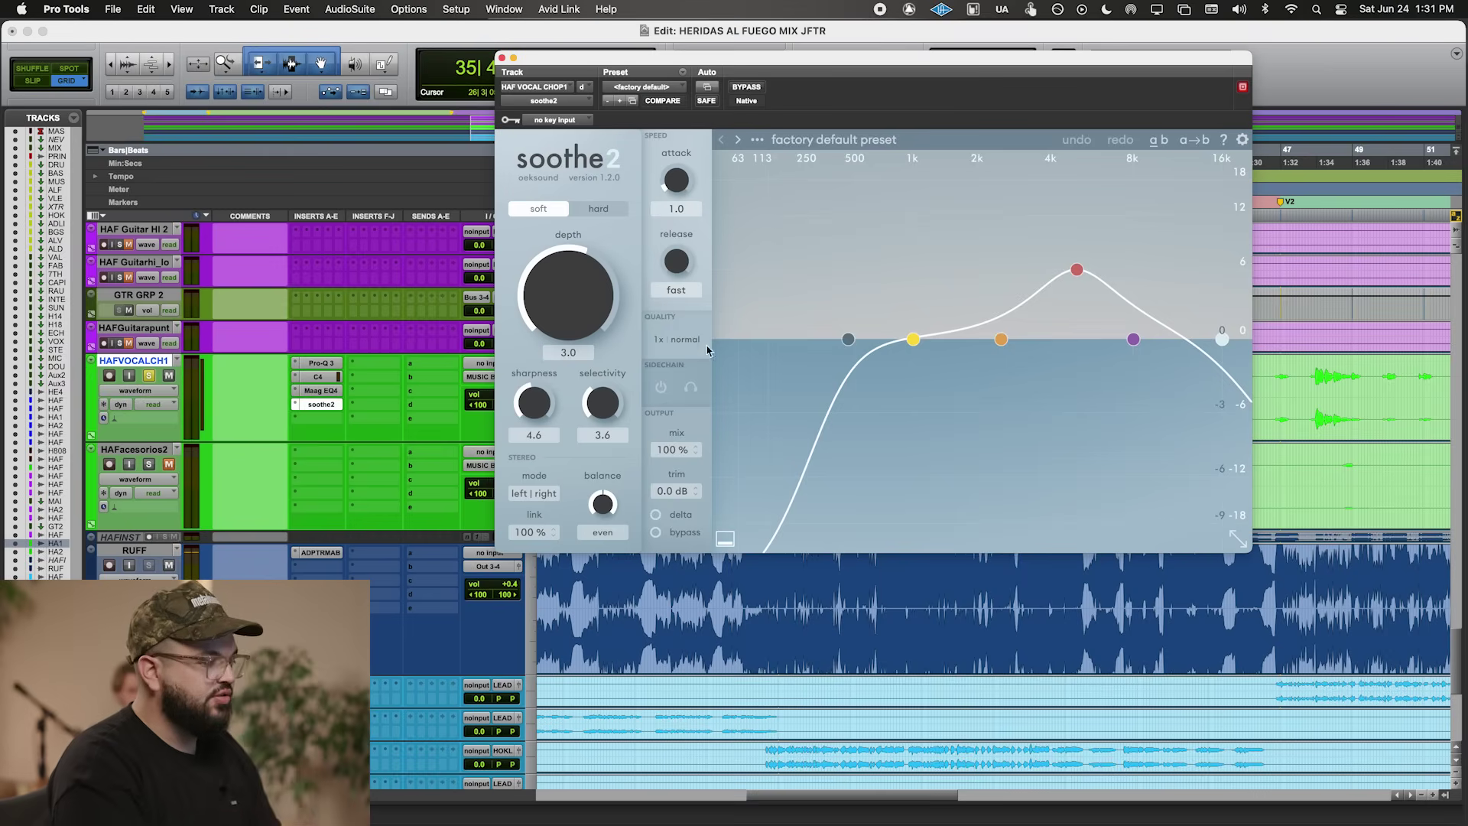
# - Set soothe2's band 3 to 2k4 Hz with 7.3 dB sensitivity and lower the high-cut node's frequency
pyautogui.moveTo(1077, 269); pyautogui.dragTo(996, 264)
pyautogui.moveTo(1222, 339); pyautogui.dragTo(1103, 339)
pyautogui.moveTo(996, 264); pyautogui.dragTo(999, 257)
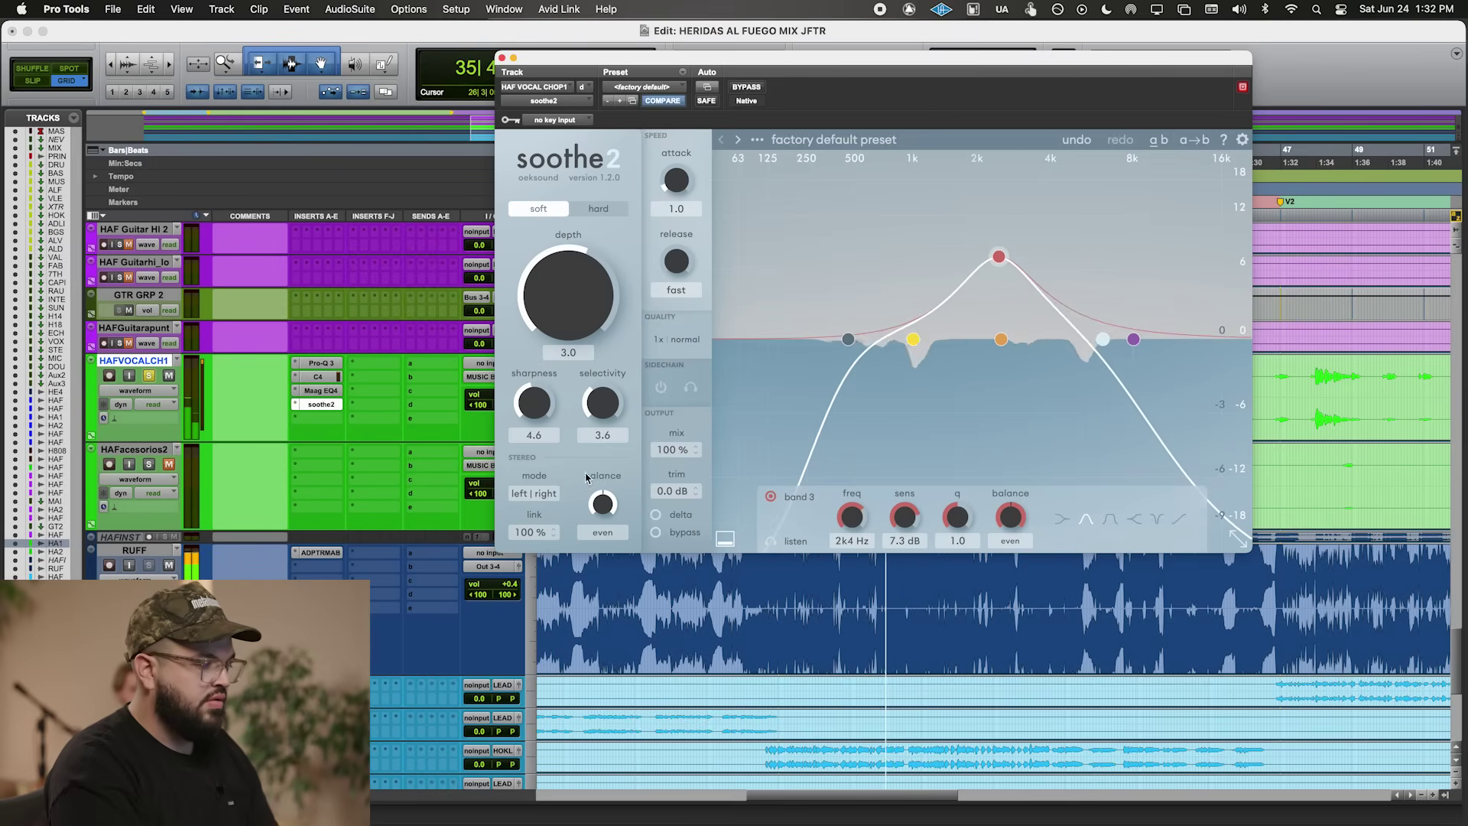
# - Using delta listening, set soothe2's band 3 to 1k1 Hz with 12 dB sensitivity, tighten both cut nodes around it, and turn delta off
pyautogui.click(662, 517)
pyautogui.moveTo(999, 257); pyautogui.dragTo(947, 218)
pyautogui.moveTo(1106, 341); pyautogui.dragTo(1066, 340)
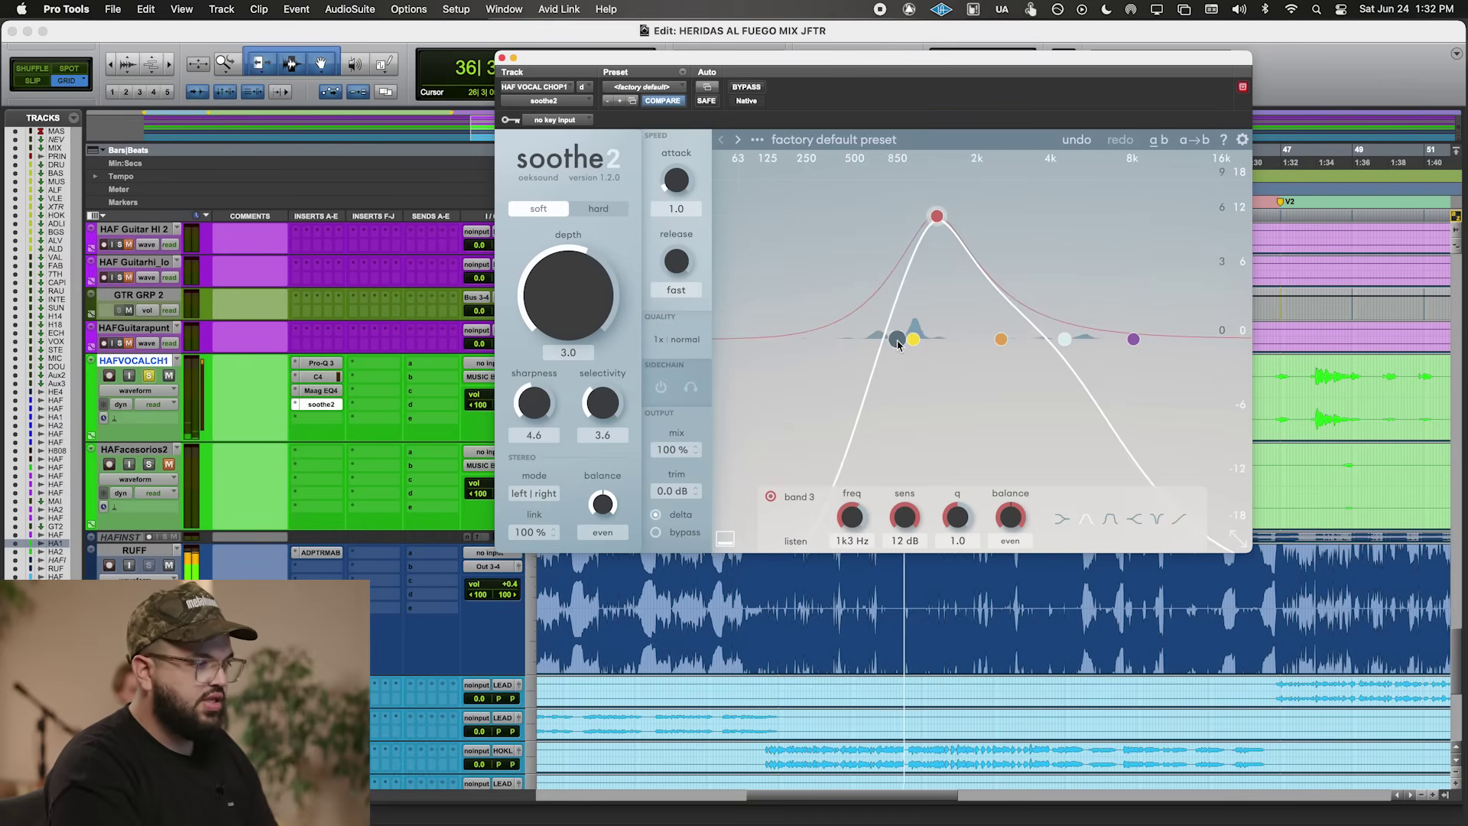
pyautogui.moveTo(900, 345); pyautogui.dragTo(883, 346)
pyautogui.click(936, 215)
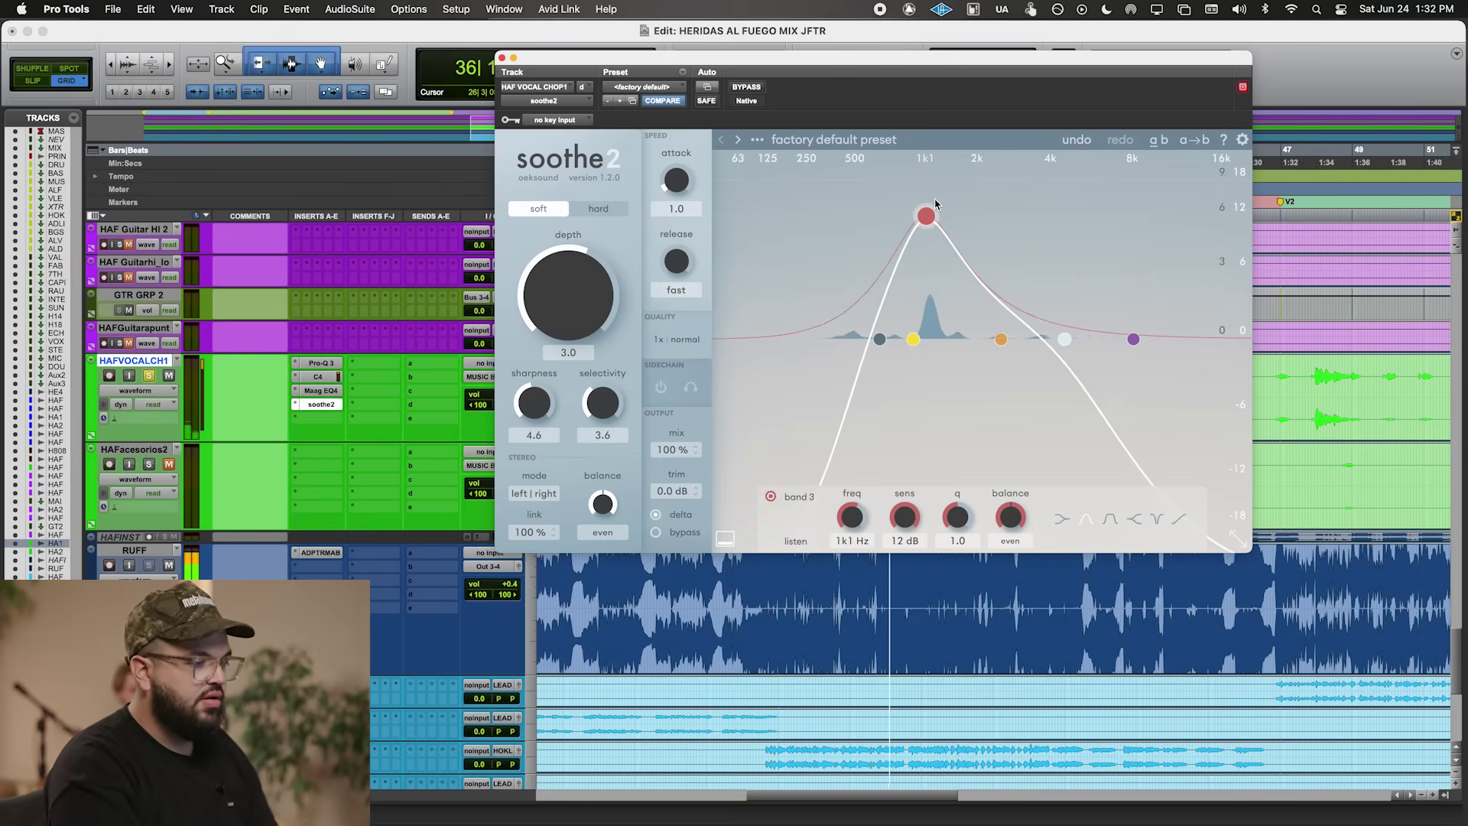
pyautogui.click(673, 523)
pyautogui.press('space')
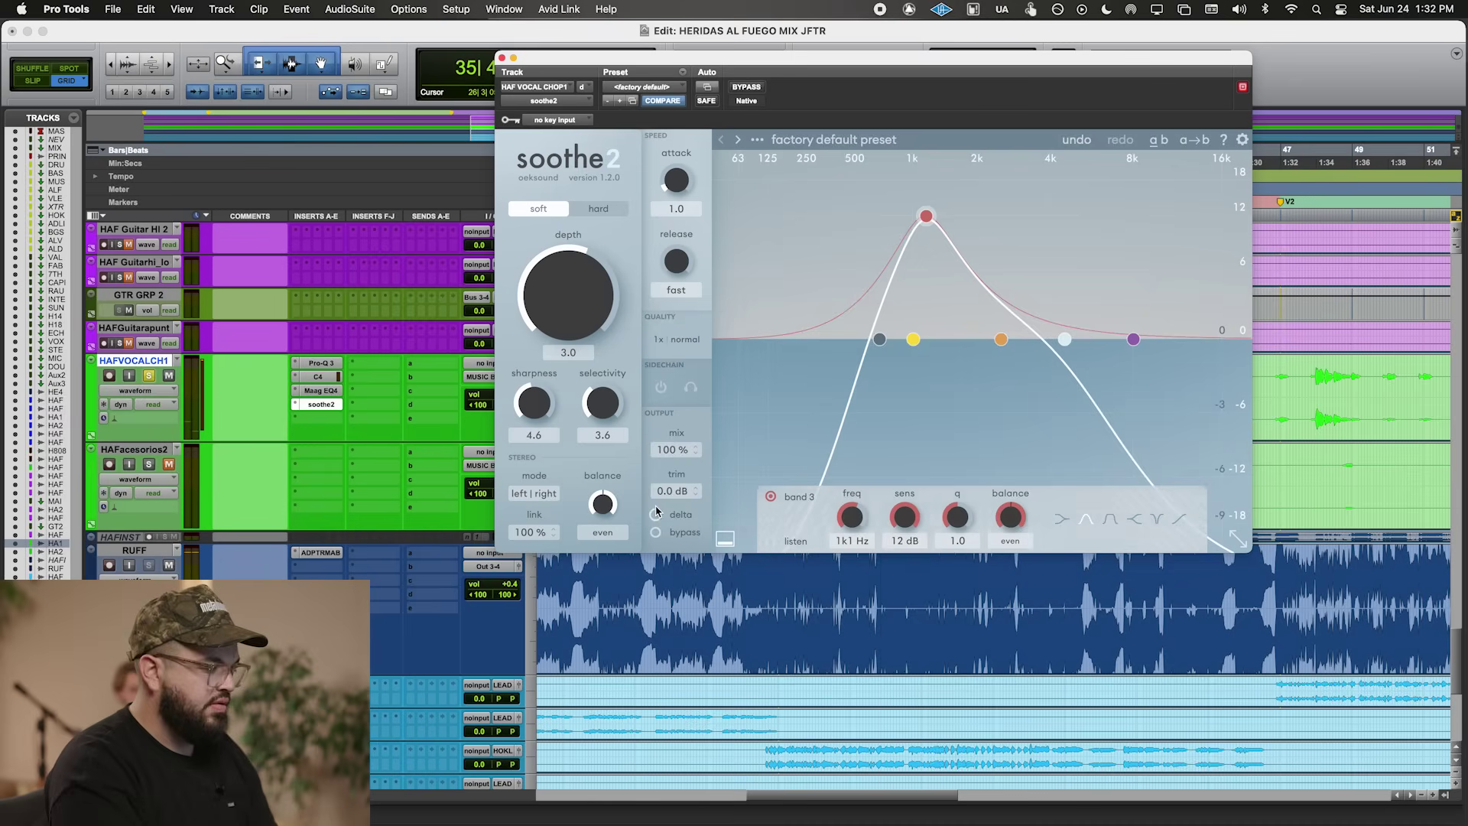
# - Take HAFVOCALCH1 out of solo, set soothe2's depth to 2.3 while the mix plays, and close the plug-in
pyautogui.click(152, 380)
pyautogui.press('space')
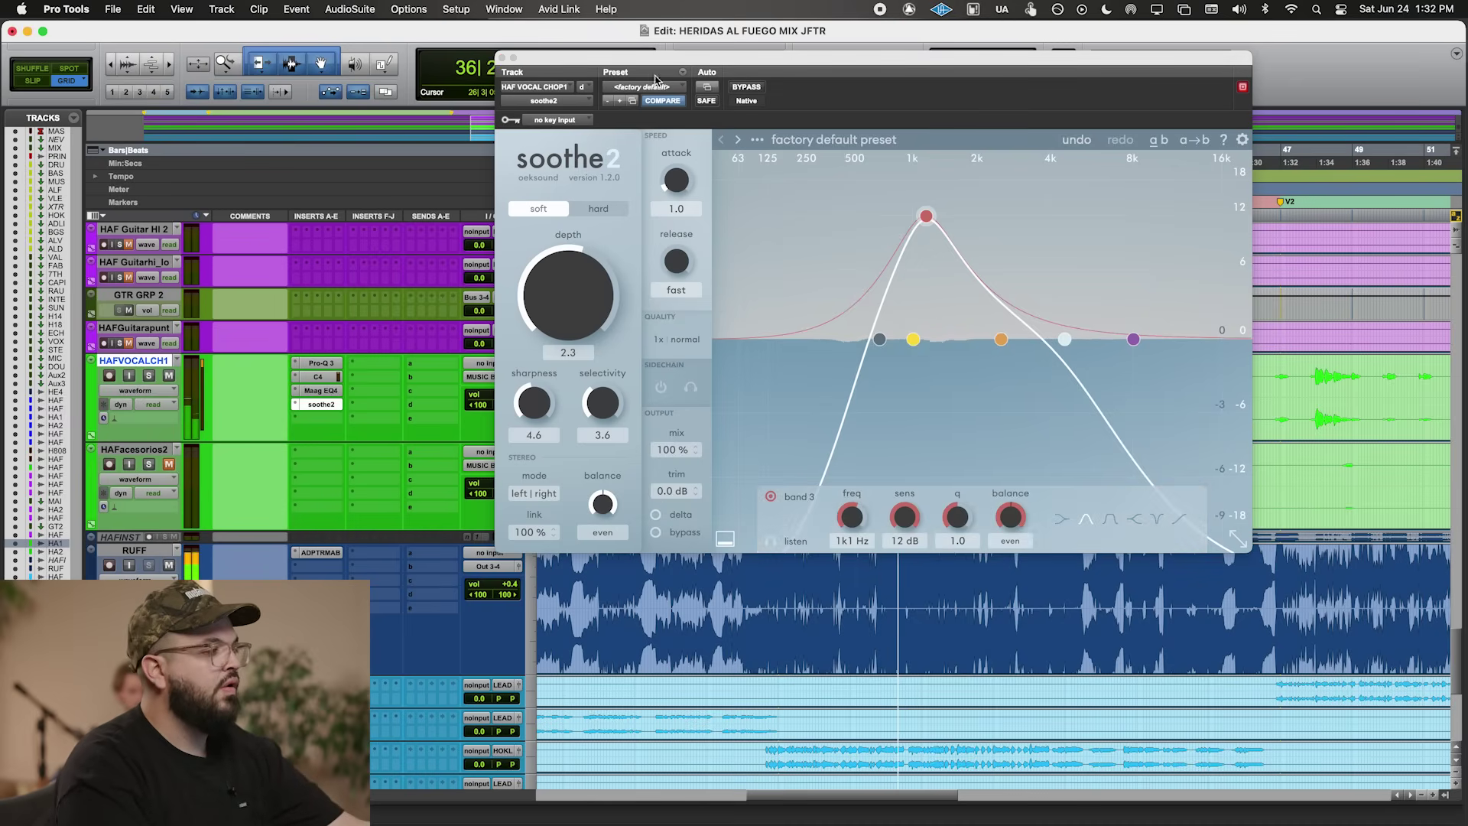
pyautogui.click(502, 58)
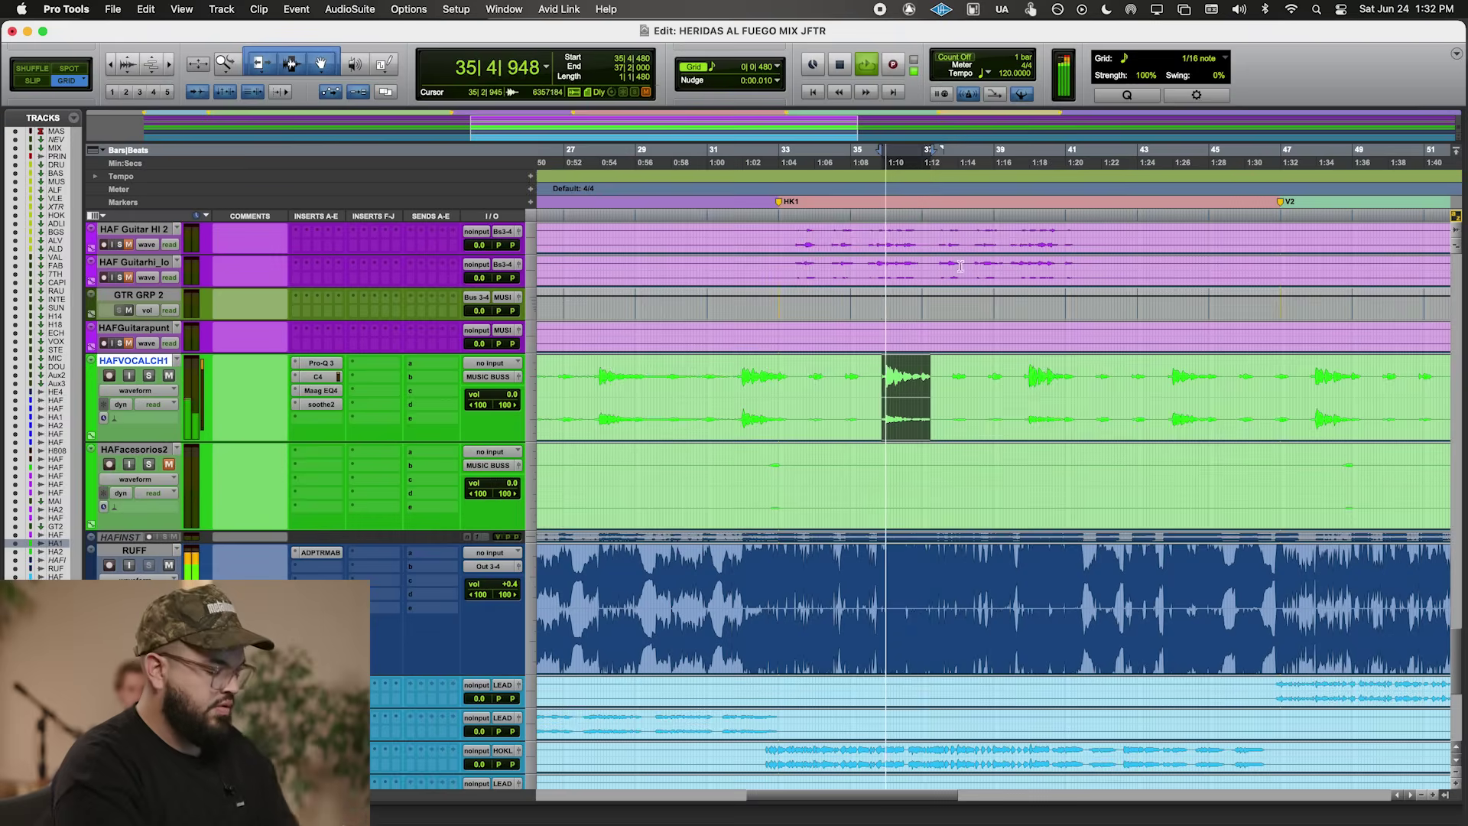
# - Check the processed vocal chop in the mix across the full song view, and place the edit cursor at 14|3|000
pyautogui.hotkey('alt', 'a')
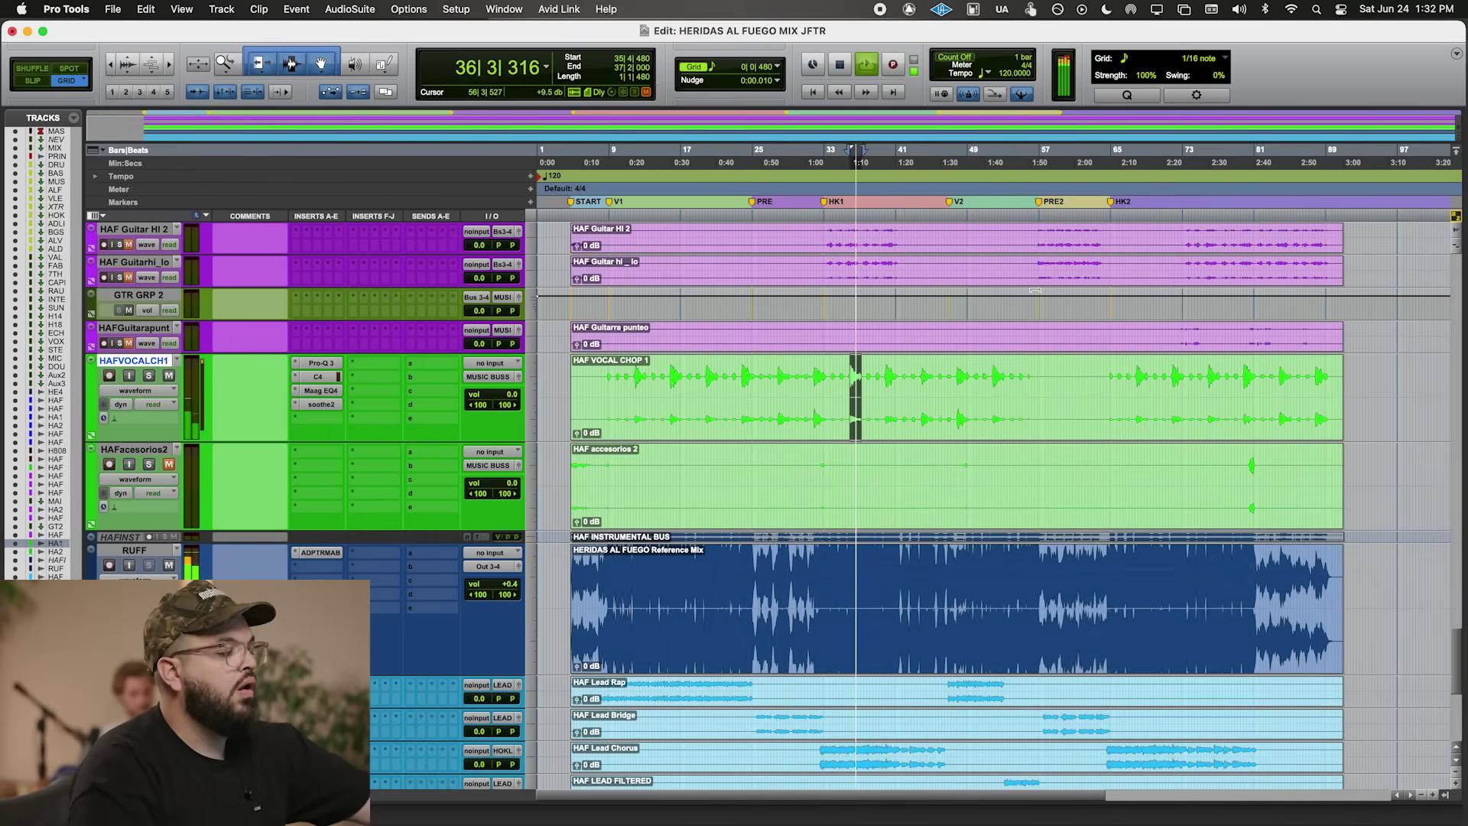
pyautogui.press('space')
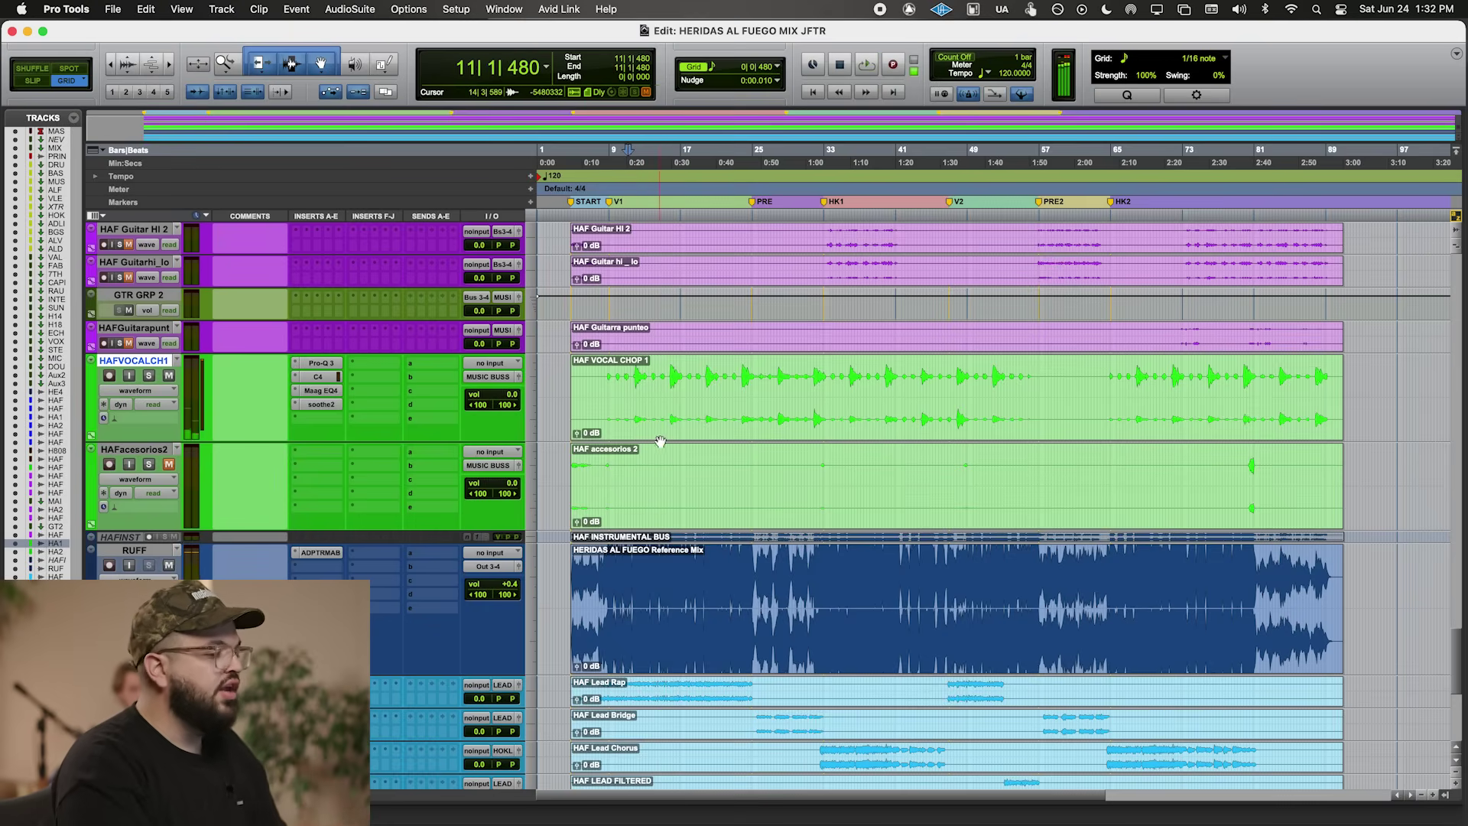
pyautogui.click(658, 385)
pyautogui.press('super+bracketright')
pyautogui.press('super+bracketright')
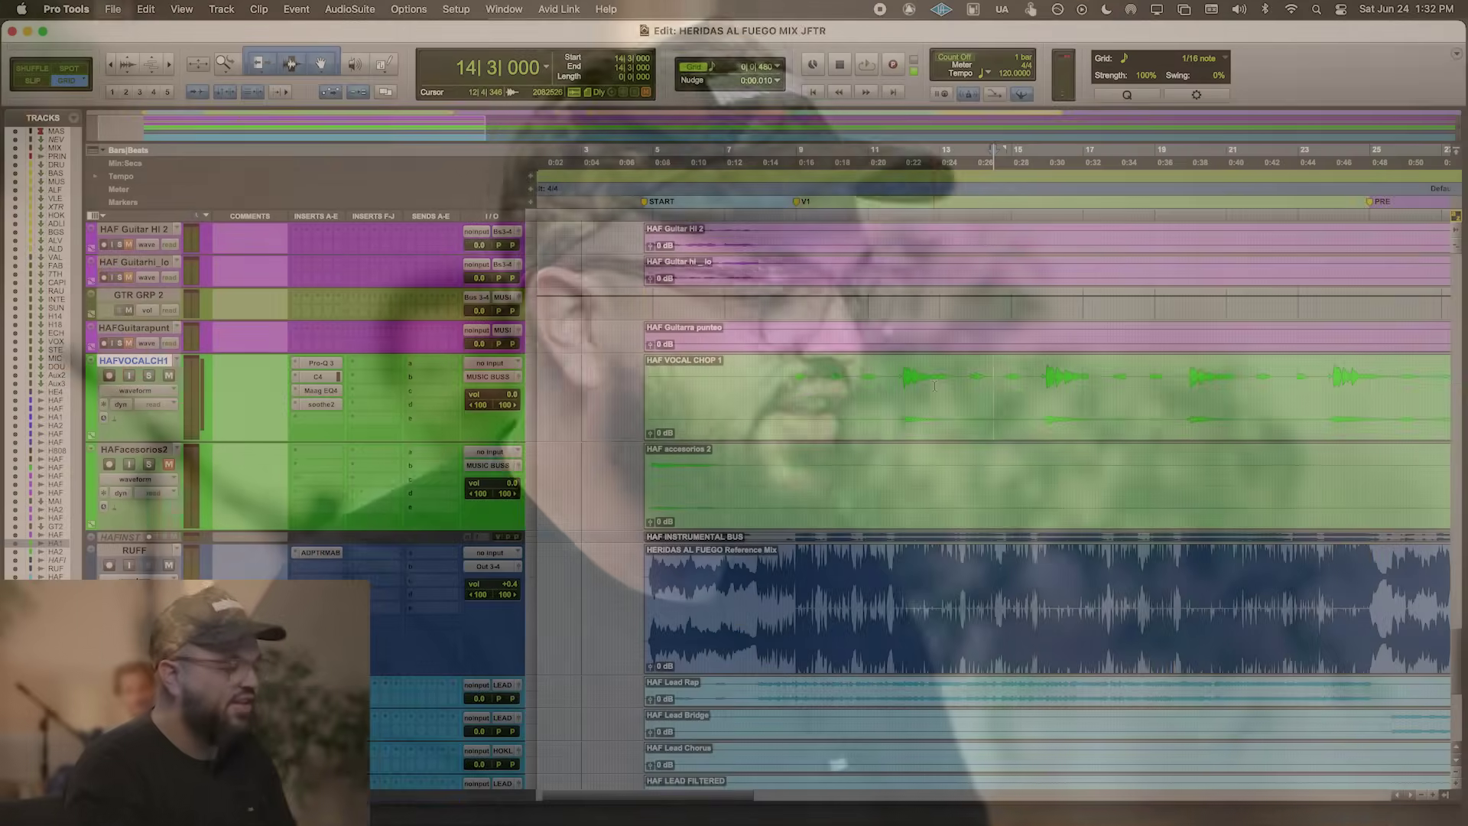
# - Play verse 1 and look over the main guitar tracks alongside the vocal chop clip
pyautogui.press('r')
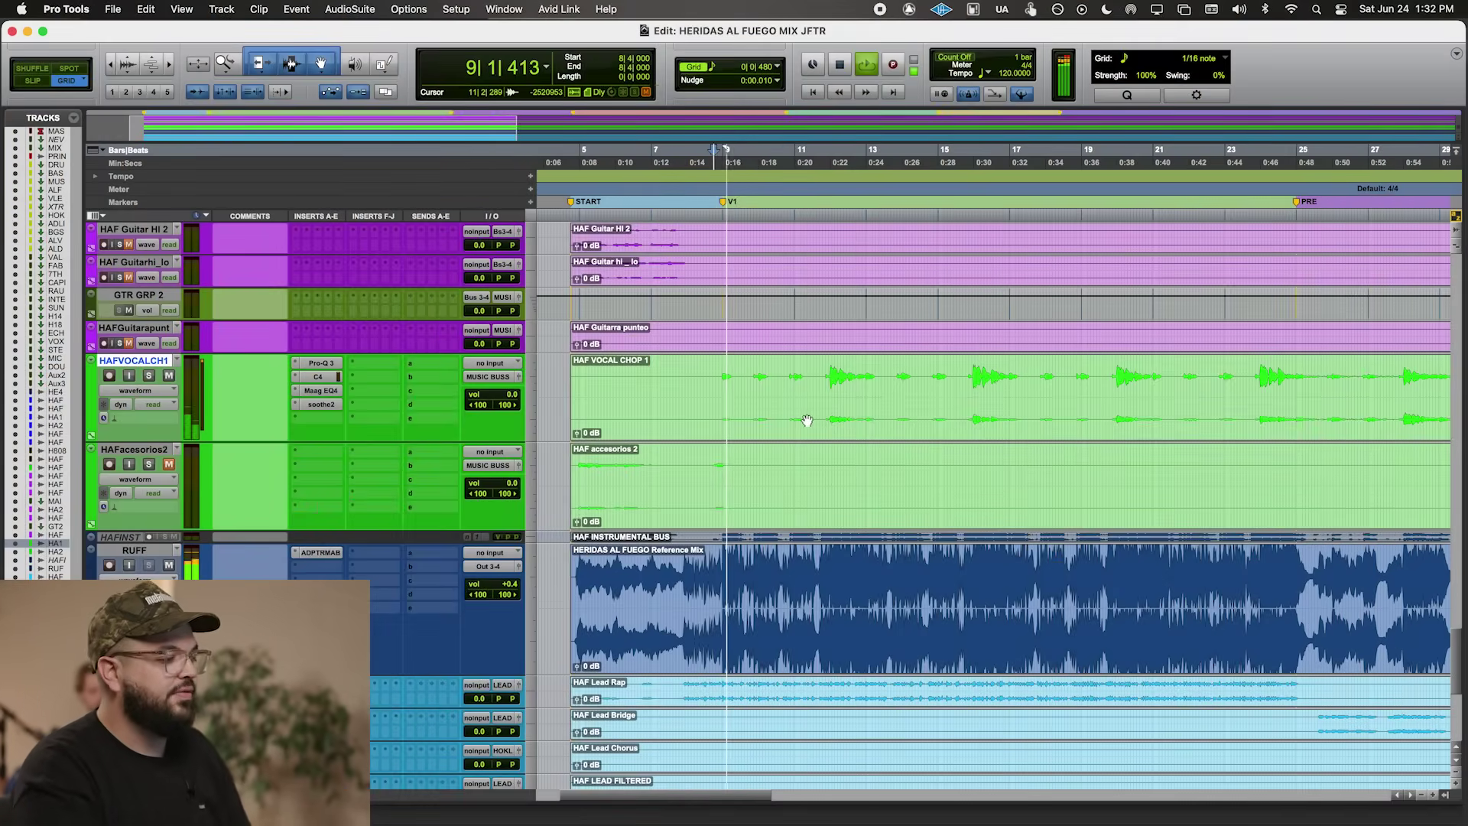
pyautogui.press('r')
pyautogui.hscroll(2, 881, 386)
pyautogui.scroll(10, 622, 403)
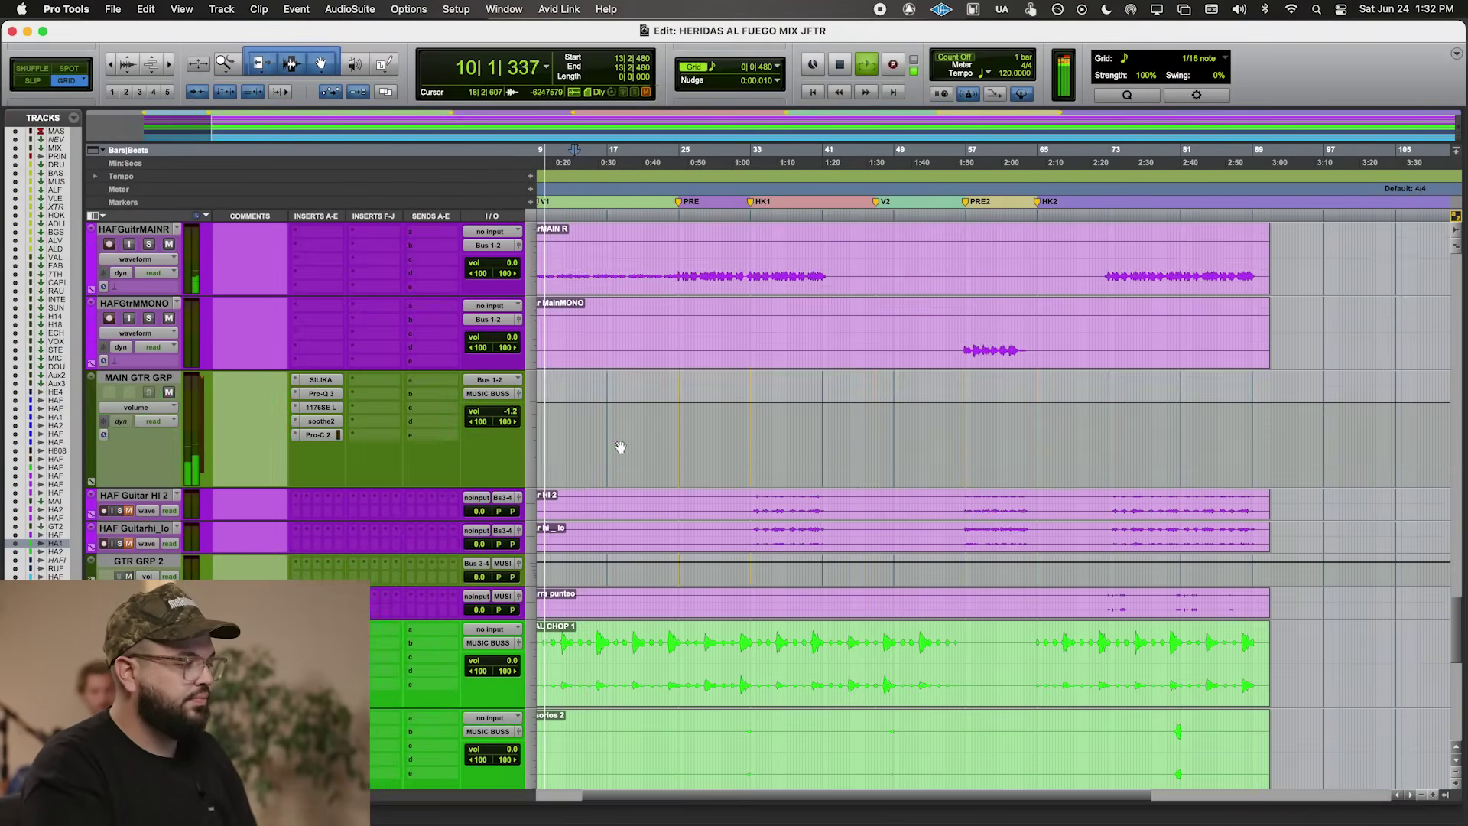
pyautogui.hscroll(-2, 622, 403)
pyautogui.scroll(10, 619, 429)
pyautogui.scroll(-10, 620, 442)
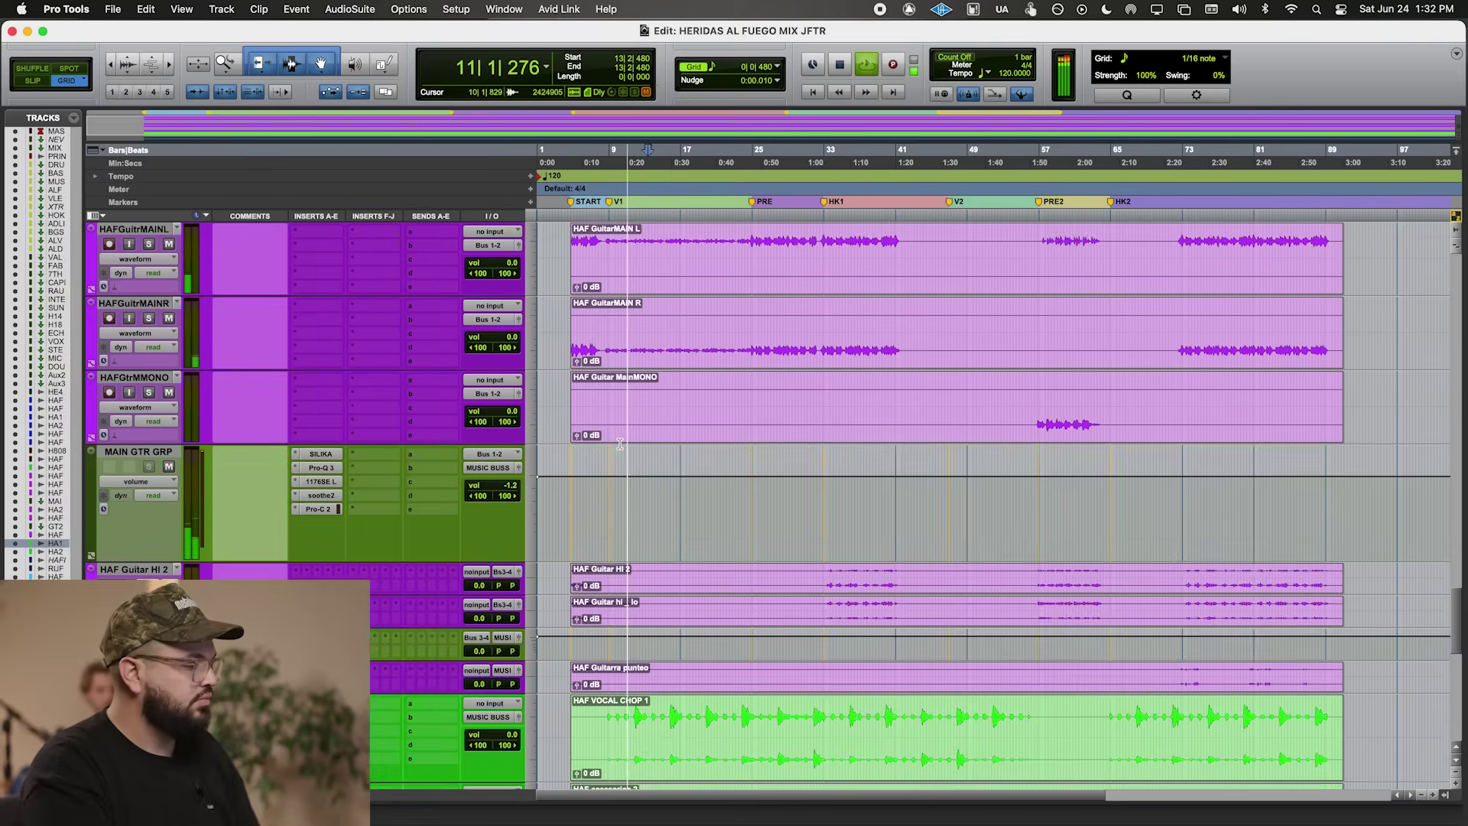
pyautogui.press('t')
pyautogui.press('t')
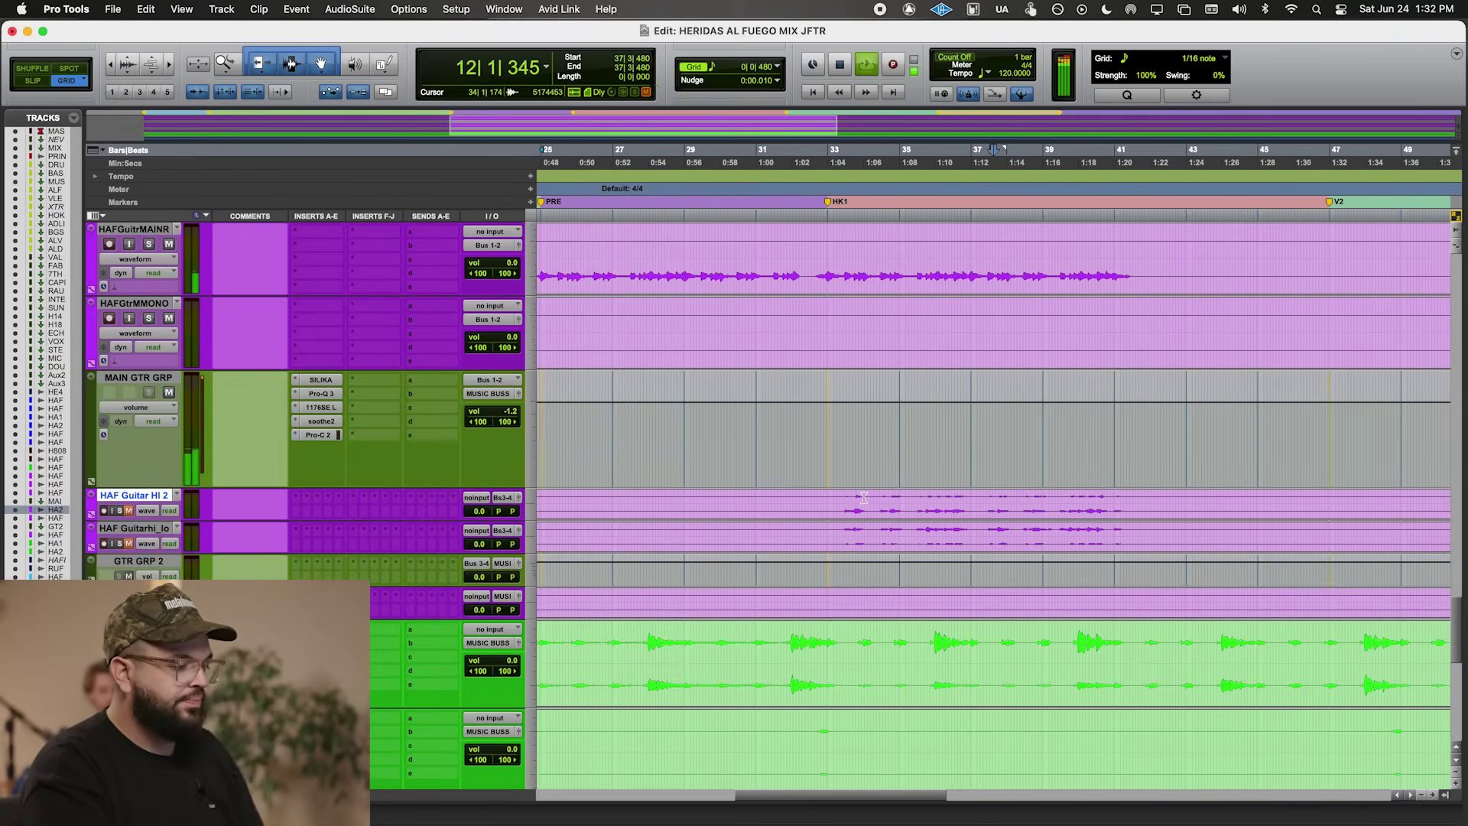
pyautogui.hscroll(-3, 787, 490)
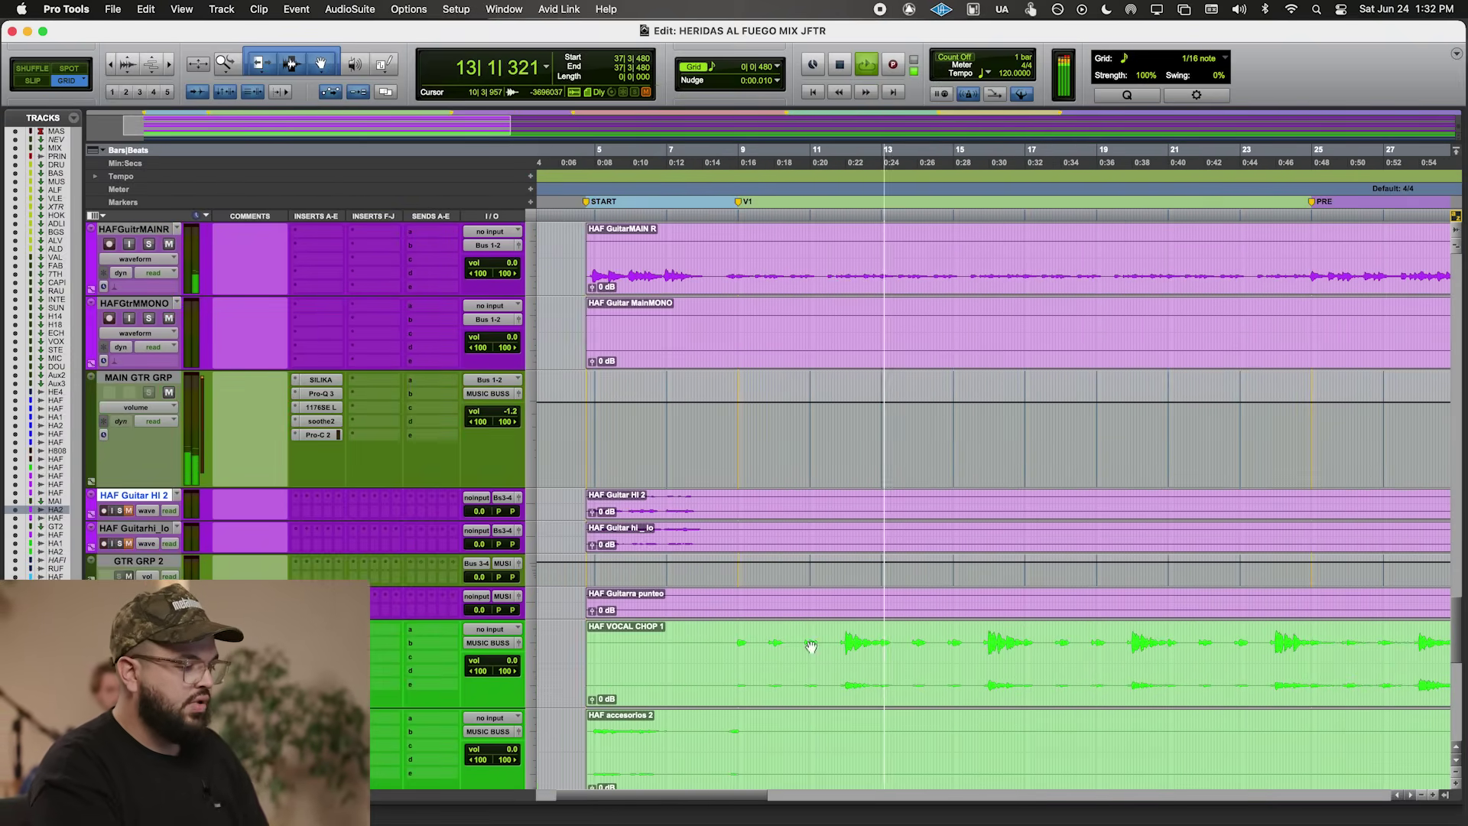
# - Split the HAF VOCAL CHOP 1 clip at 11|3|480 and play the mix from the split
pyautogui.press('space')
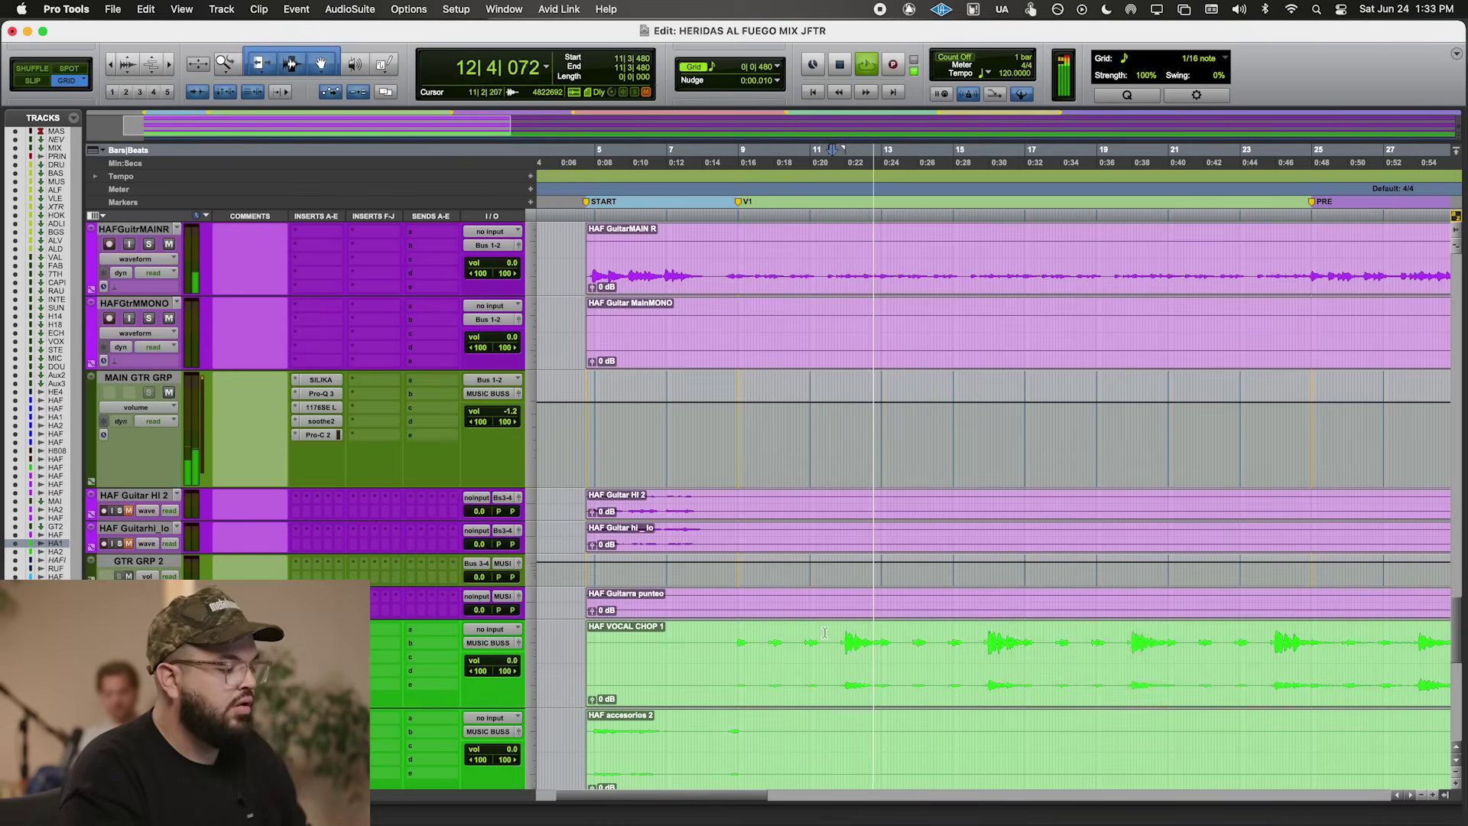
pyautogui.press('b')
pyautogui.press('space')
pyautogui.press('space')
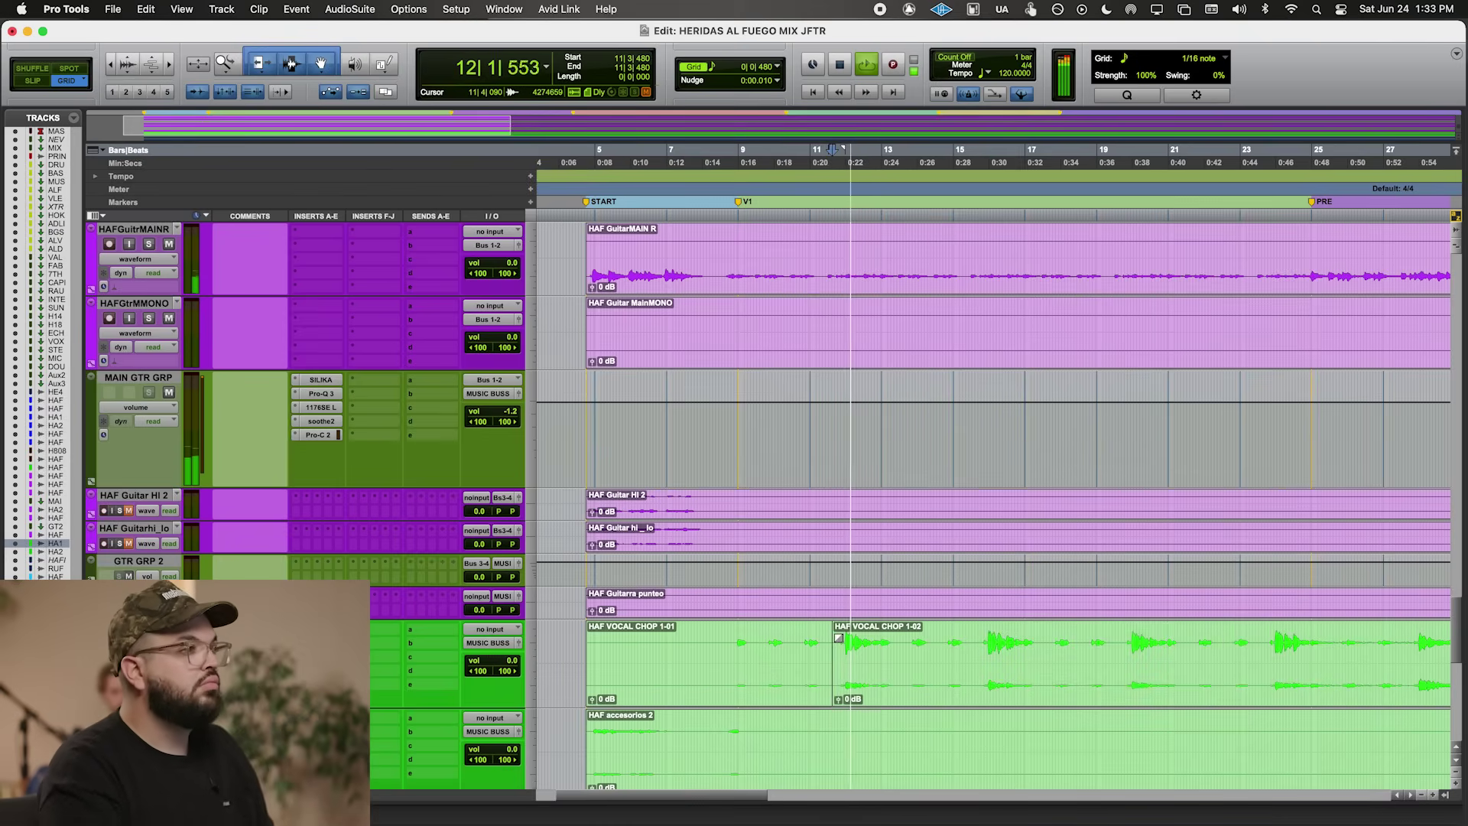
# - Stop playback and lower the HAFVOCALCH1 track's volume
pyautogui.press('space')
pyautogui.click(499, 660)
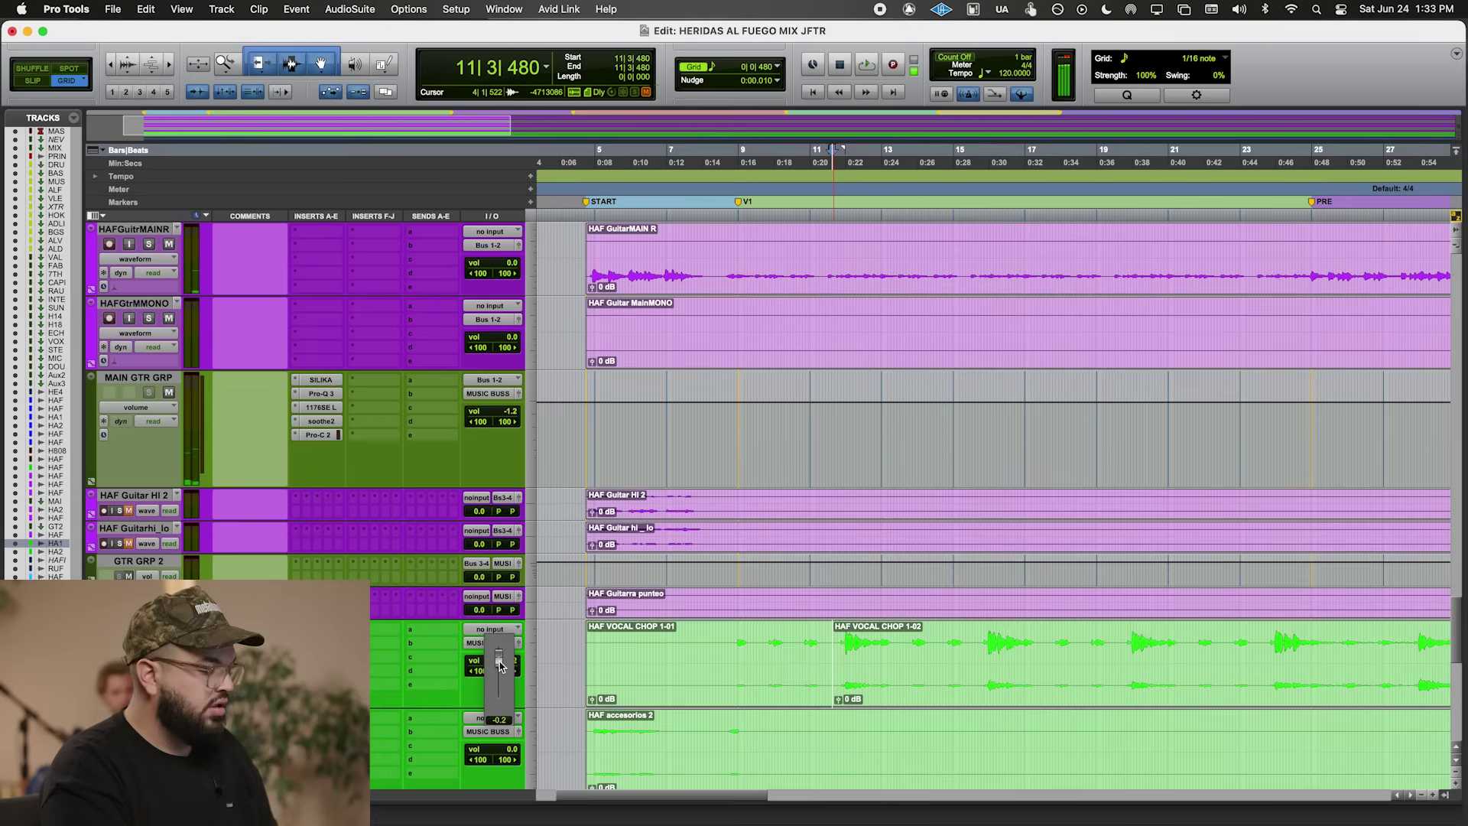
# - Add a send from the HAFVOCALCH1 track to the RAUM VERB reverb
pyautogui.click(452, 597)
pyautogui.click(453, 602)
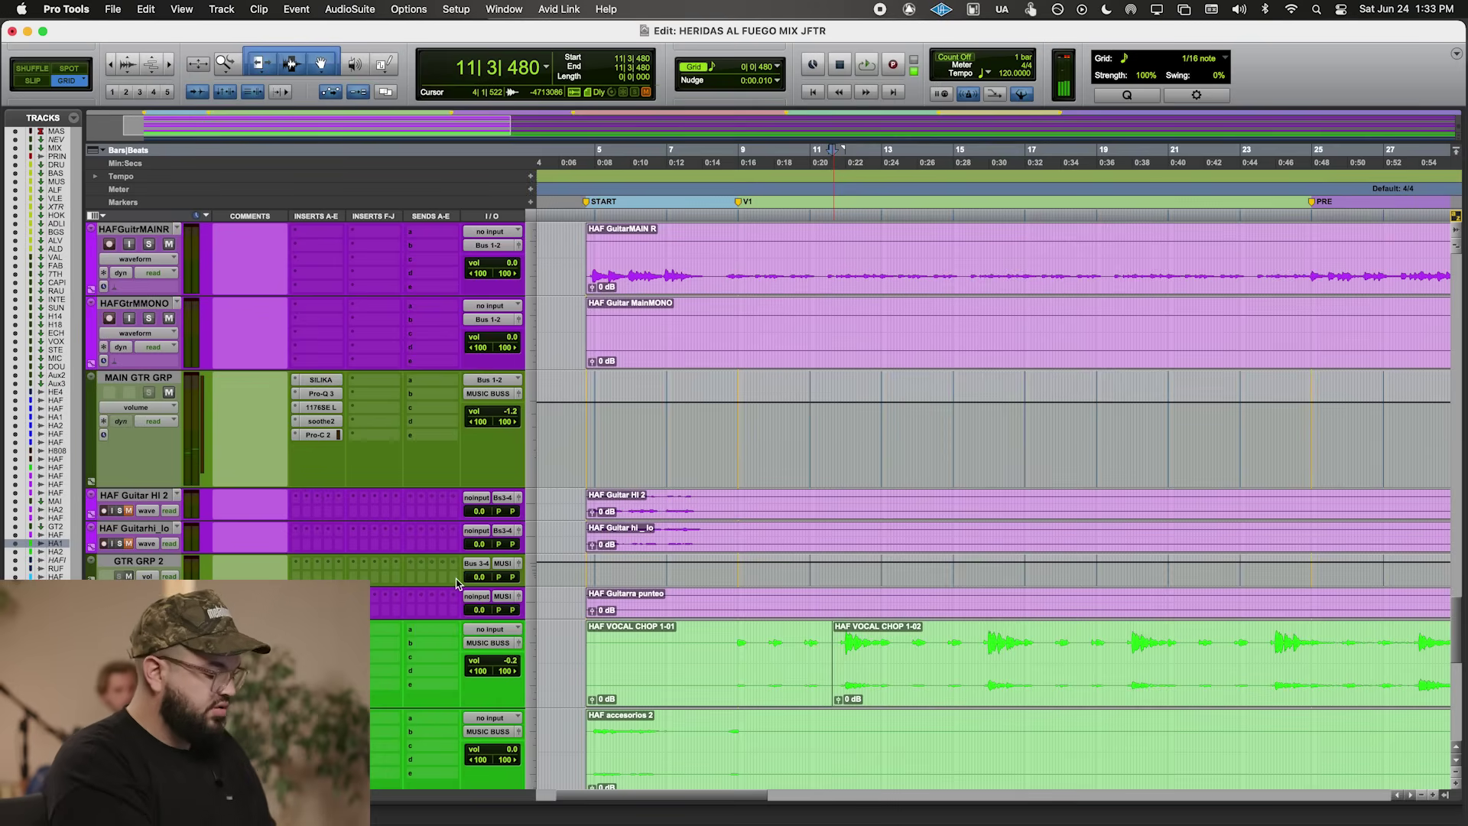
pyautogui.write('raum')
pyautogui.press('Return')
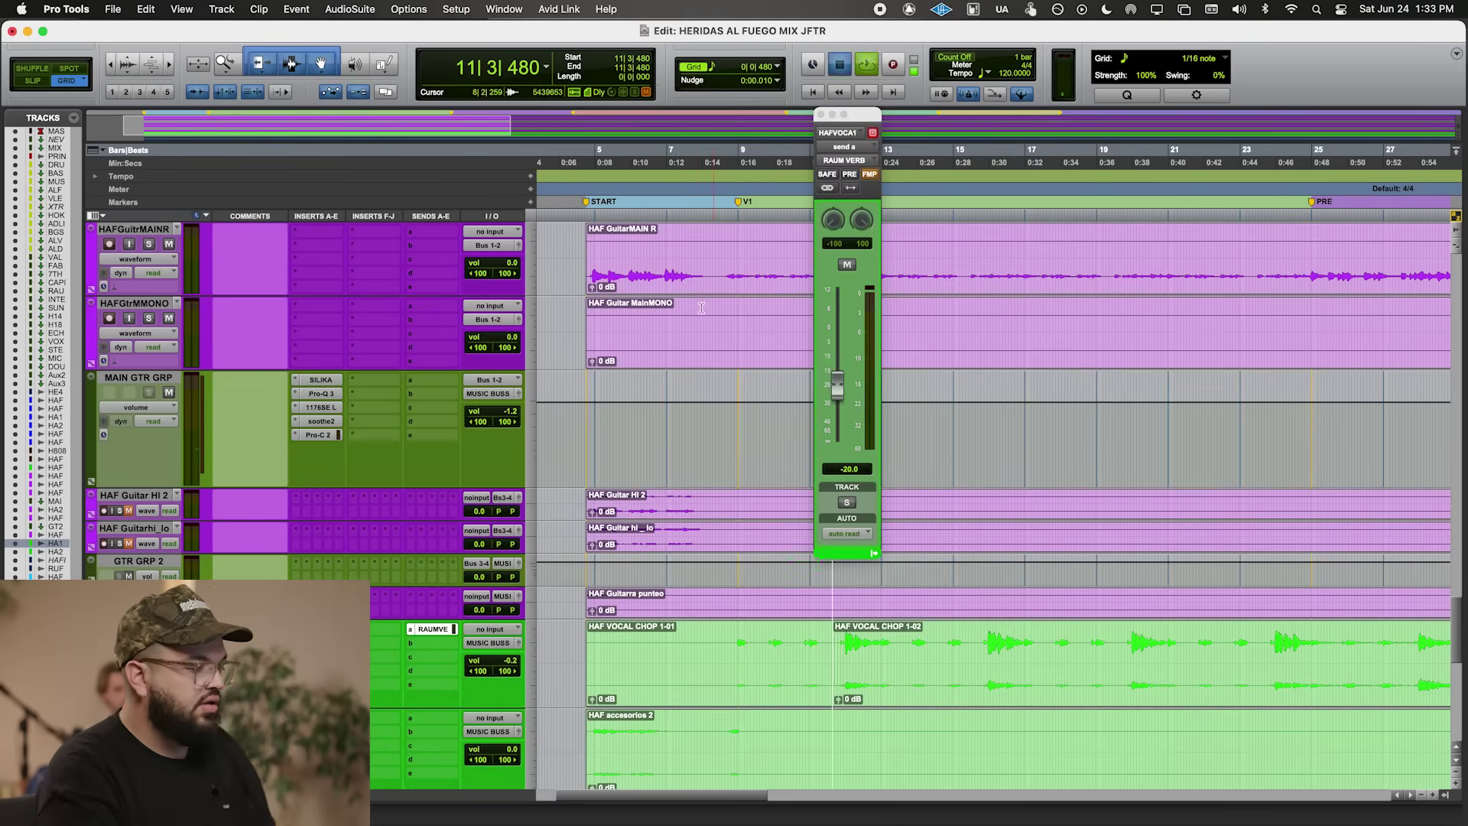
# - Set the vocal chop's RAUM VERB send to about -19.5 dB while auditioning the track soloed and in the mix
pyautogui.scroll(5, 525, 495)
pyautogui.press('space')
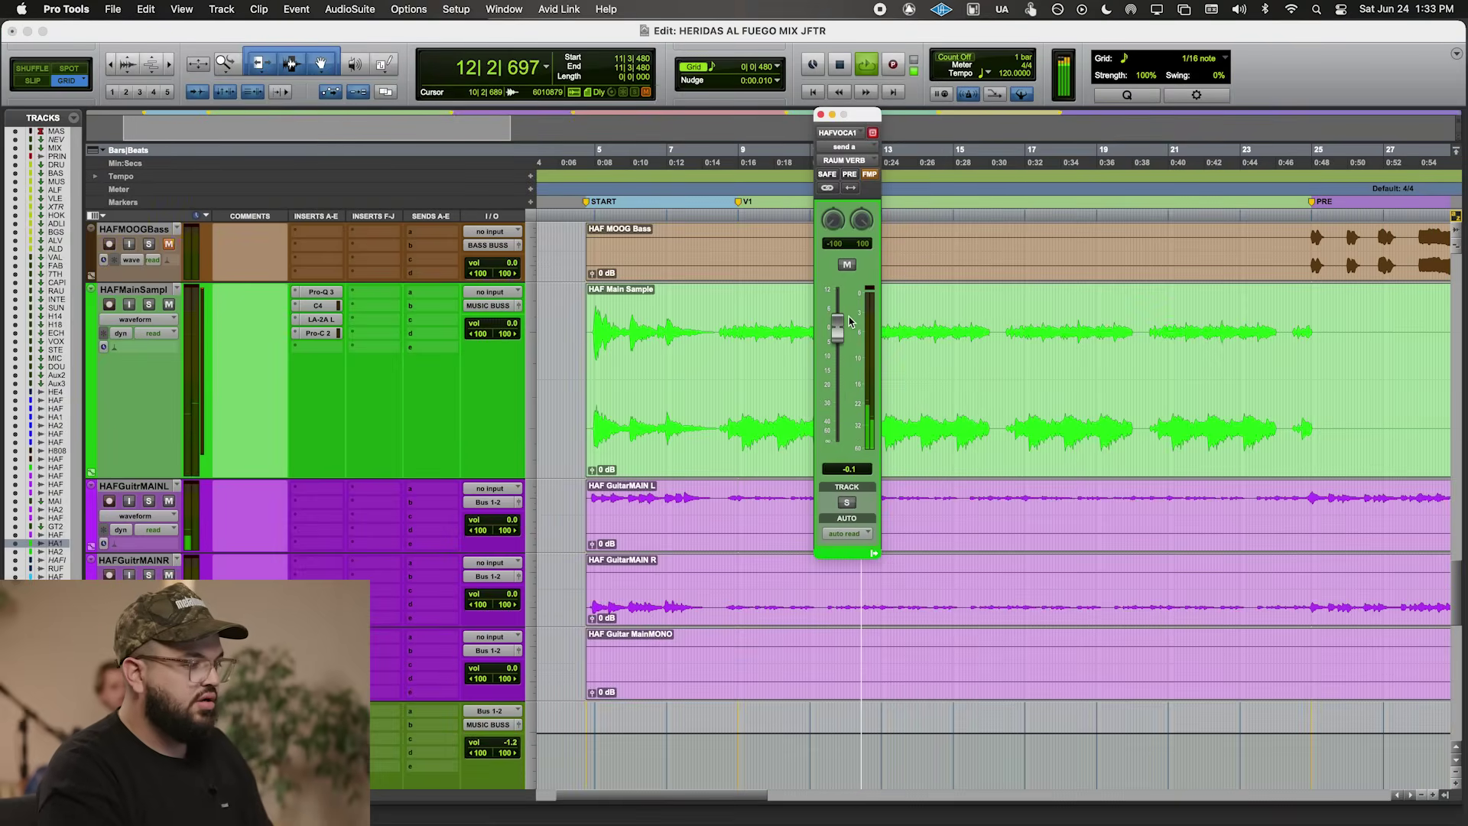
pyautogui.scroll(-10, 160, 329)
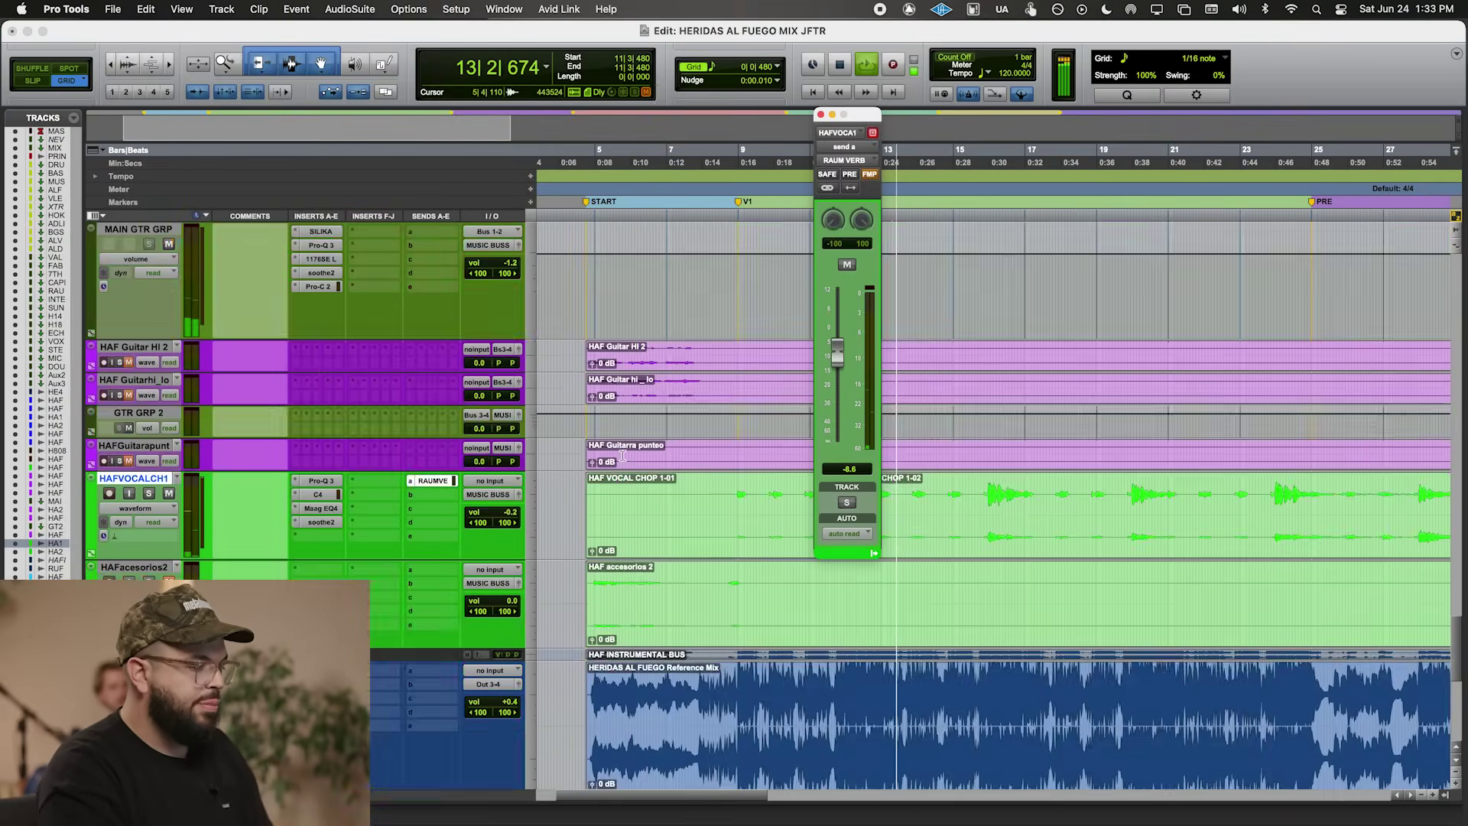
pyautogui.click(149, 310)
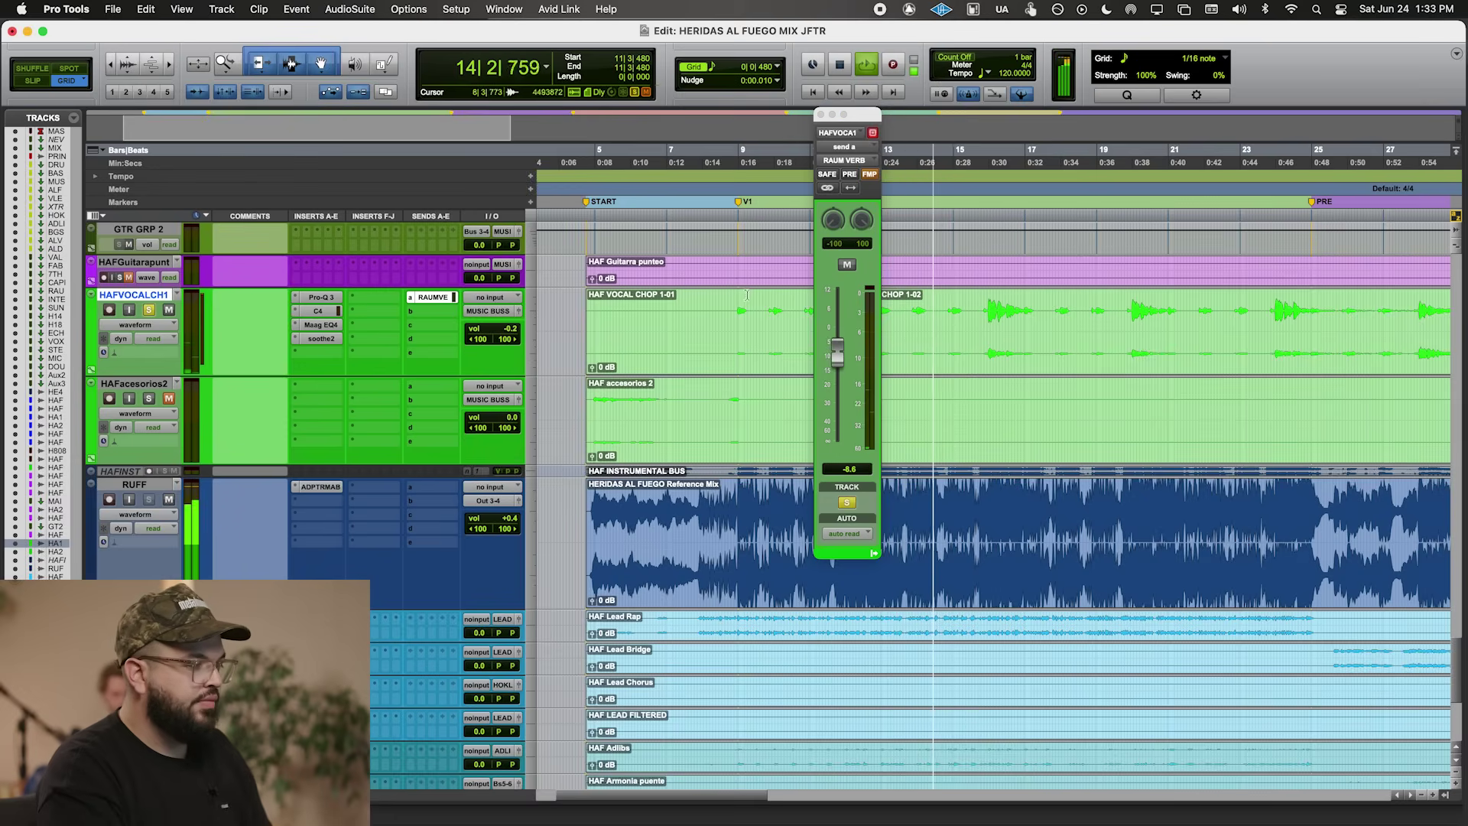
pyautogui.moveTo(838, 355); pyautogui.dragTo(838, 380)
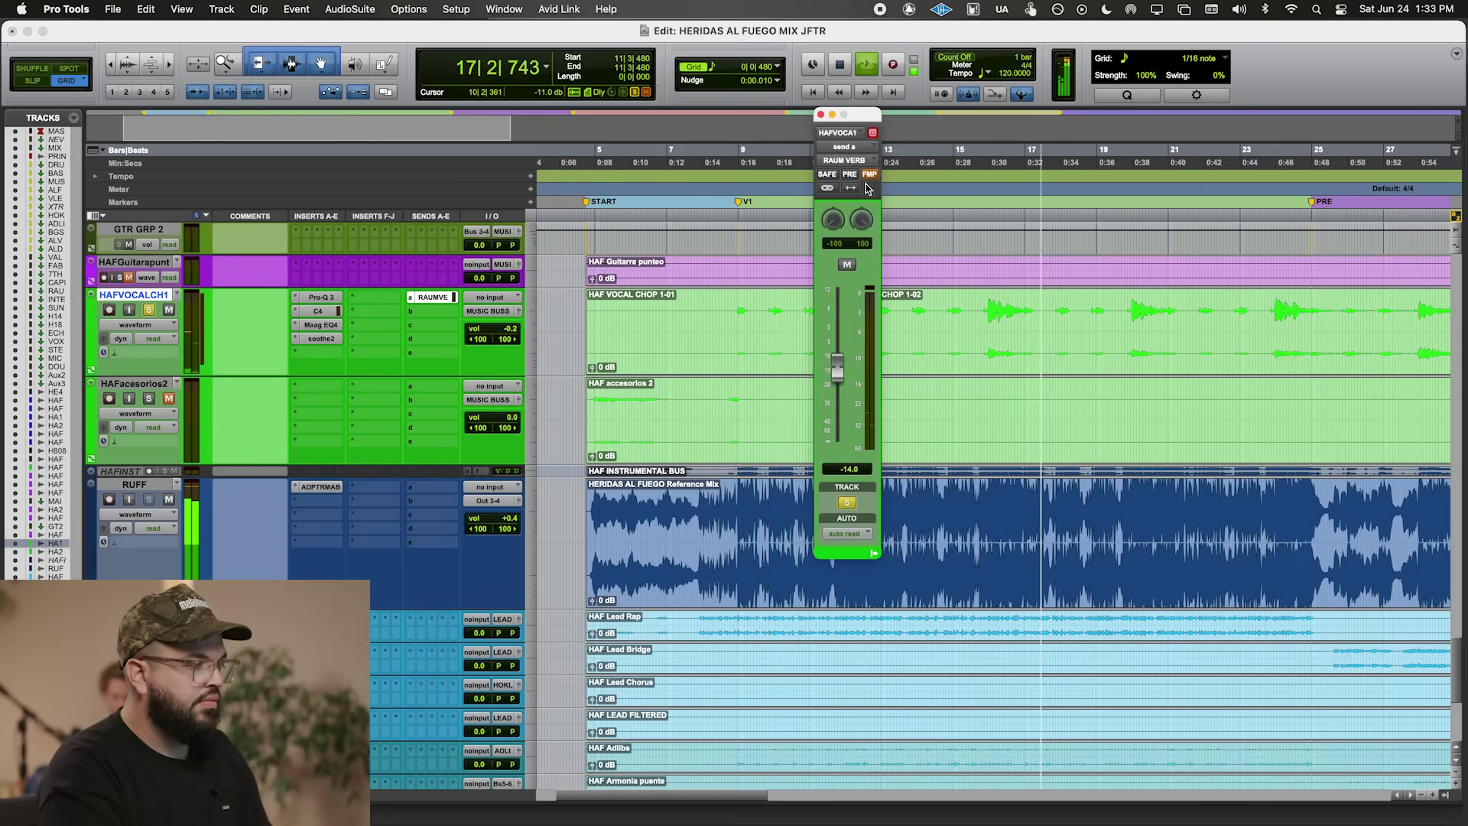
pyautogui.press('space')
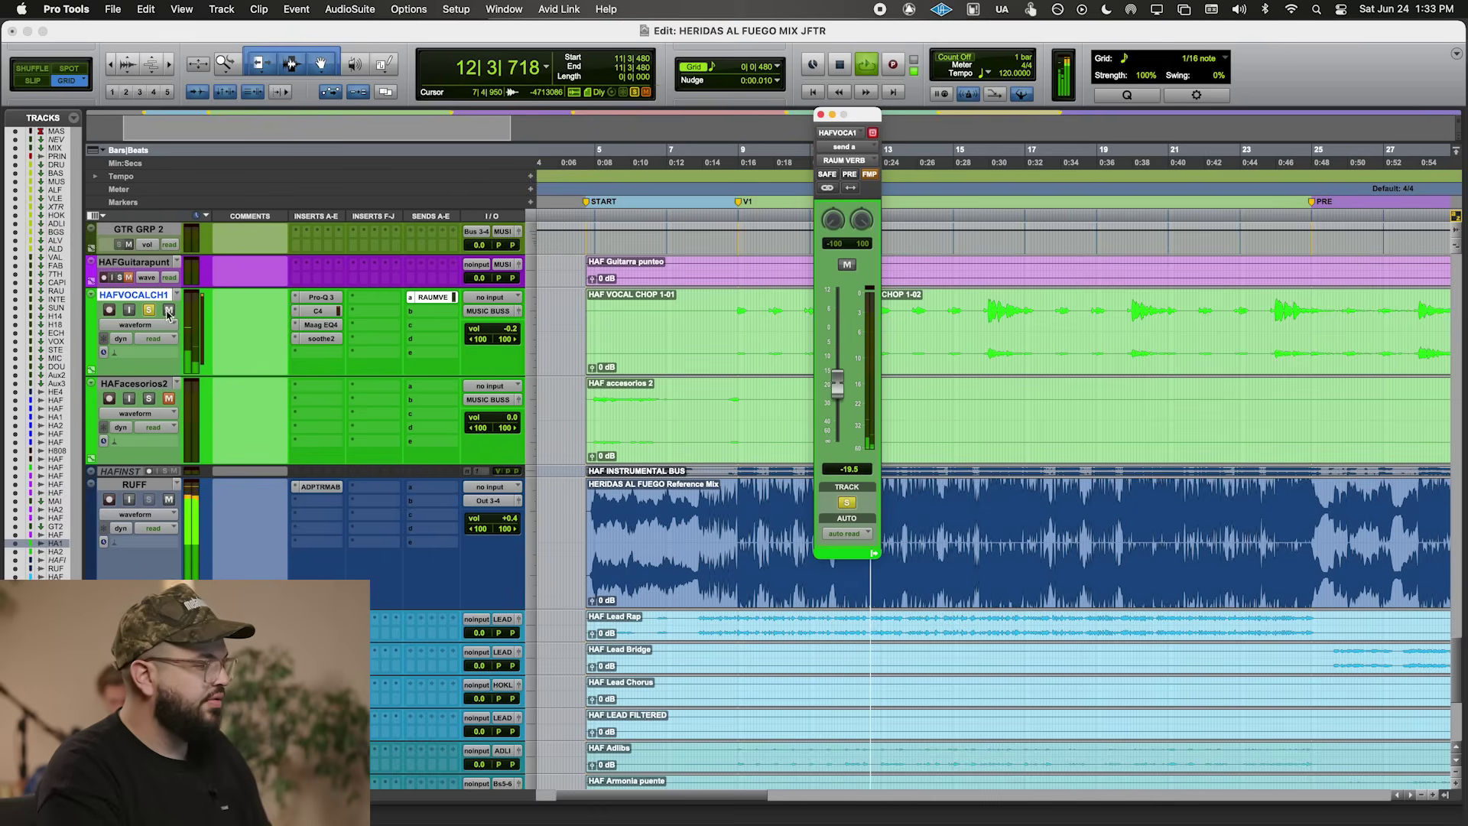
pyautogui.click(821, 115)
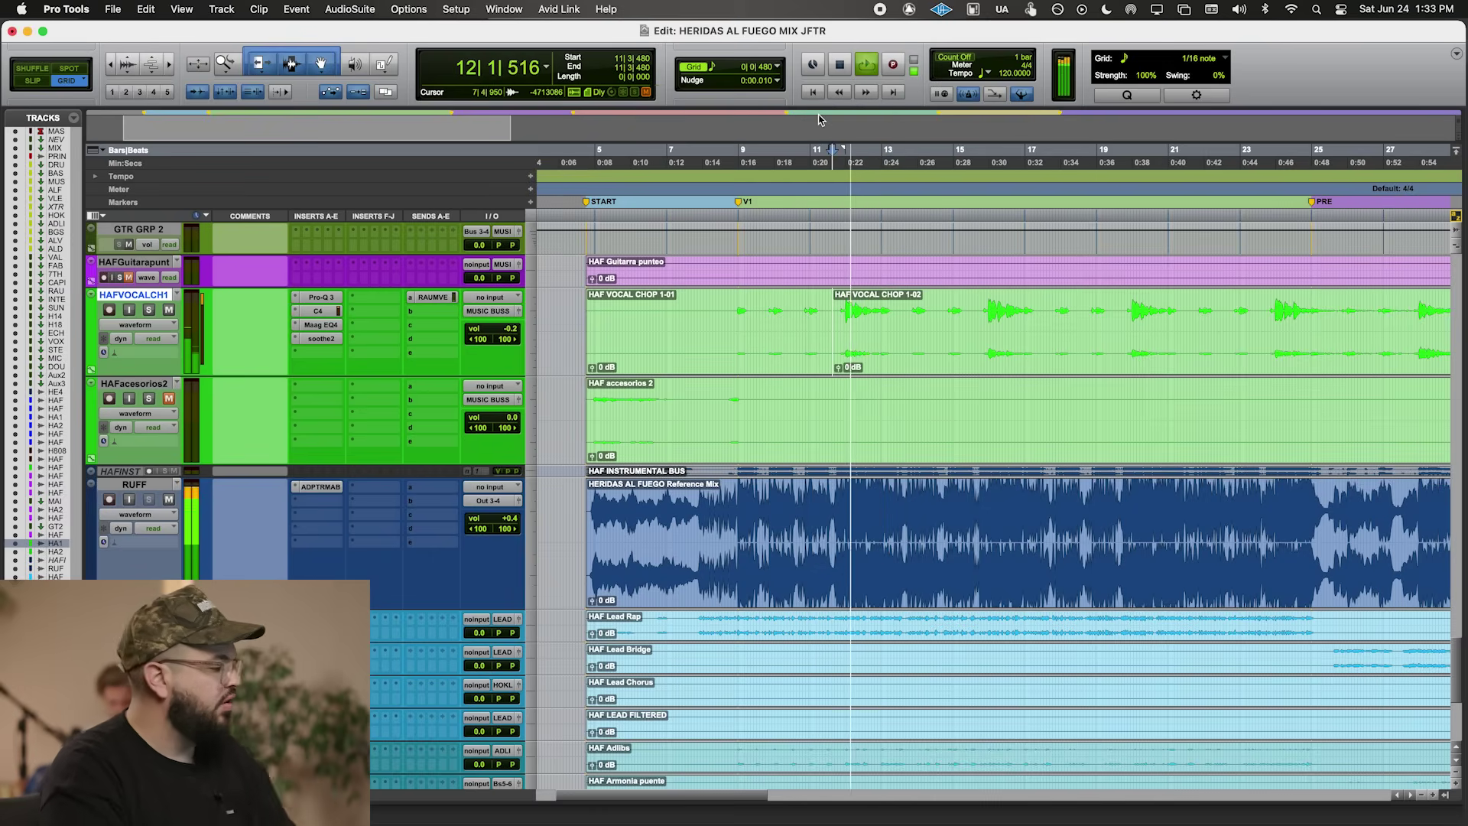
# - Increase the height of the HAF FX track below HAF OPENHAT
pyautogui.scroll(-2, 1043, 512)
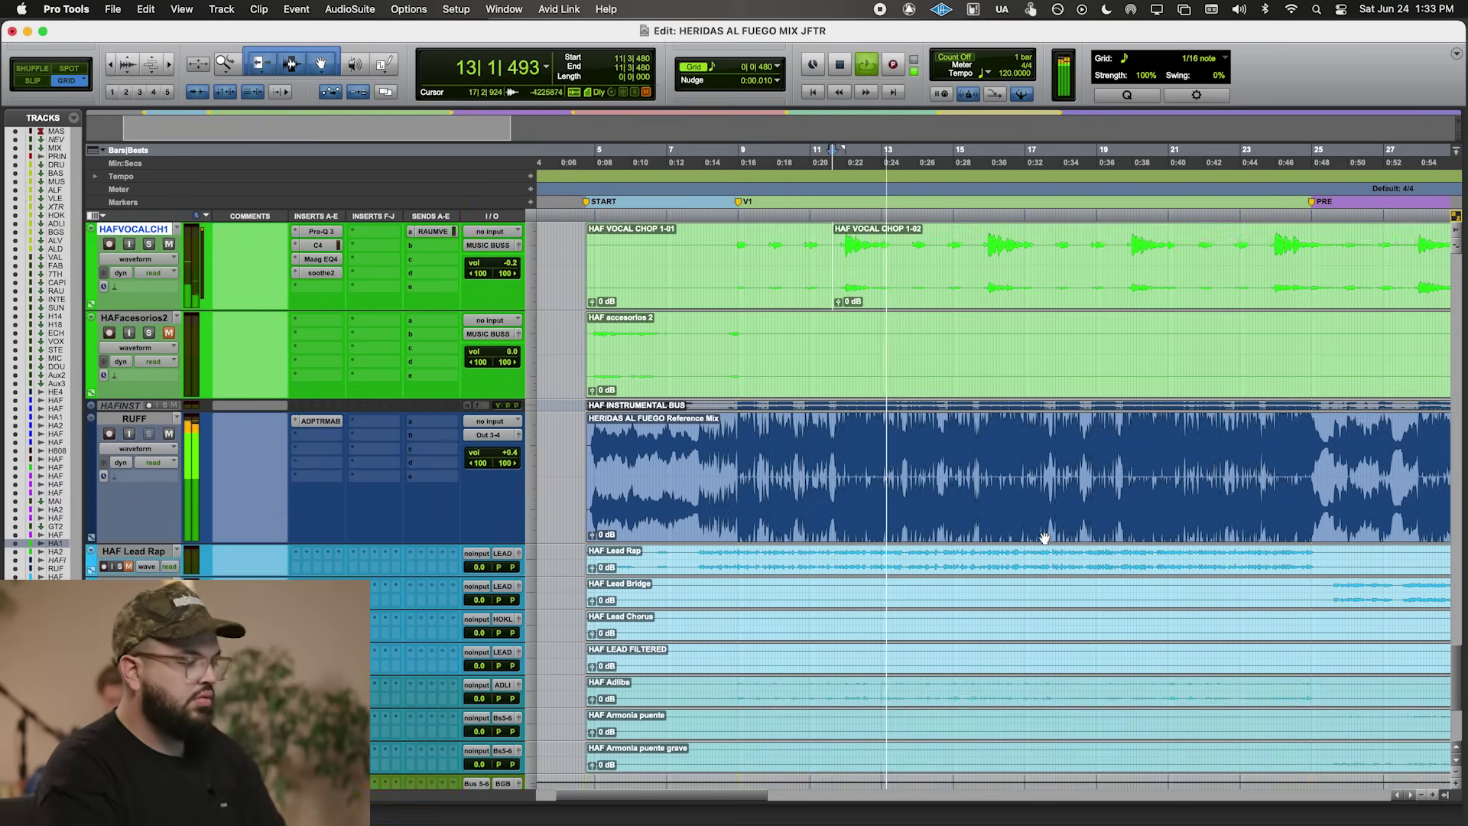
pyautogui.press('r')
pyautogui.press('r')
pyautogui.scroll(-5, 995, 520)
pyautogui.scroll(6, 719, 328)
pyautogui.scroll(10, 456, 439)
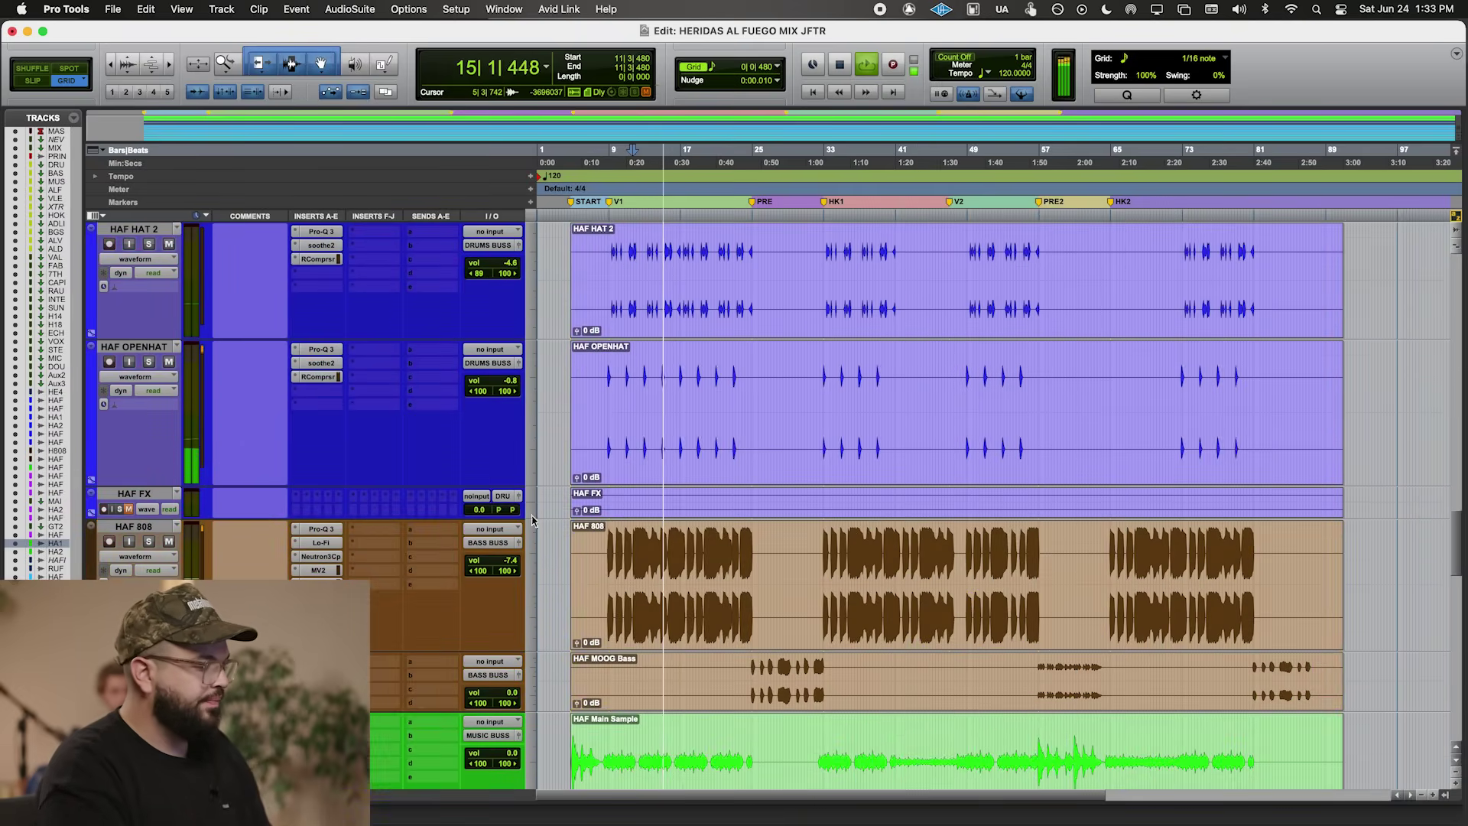
pyautogui.moveTo(493, 519); pyautogui.dragTo(495, 615)
# - Unmute and solo HAF FX and play it from bar 24, just ahead of the PRE marker
pyautogui.click(767, 539)
pyautogui.press('t')
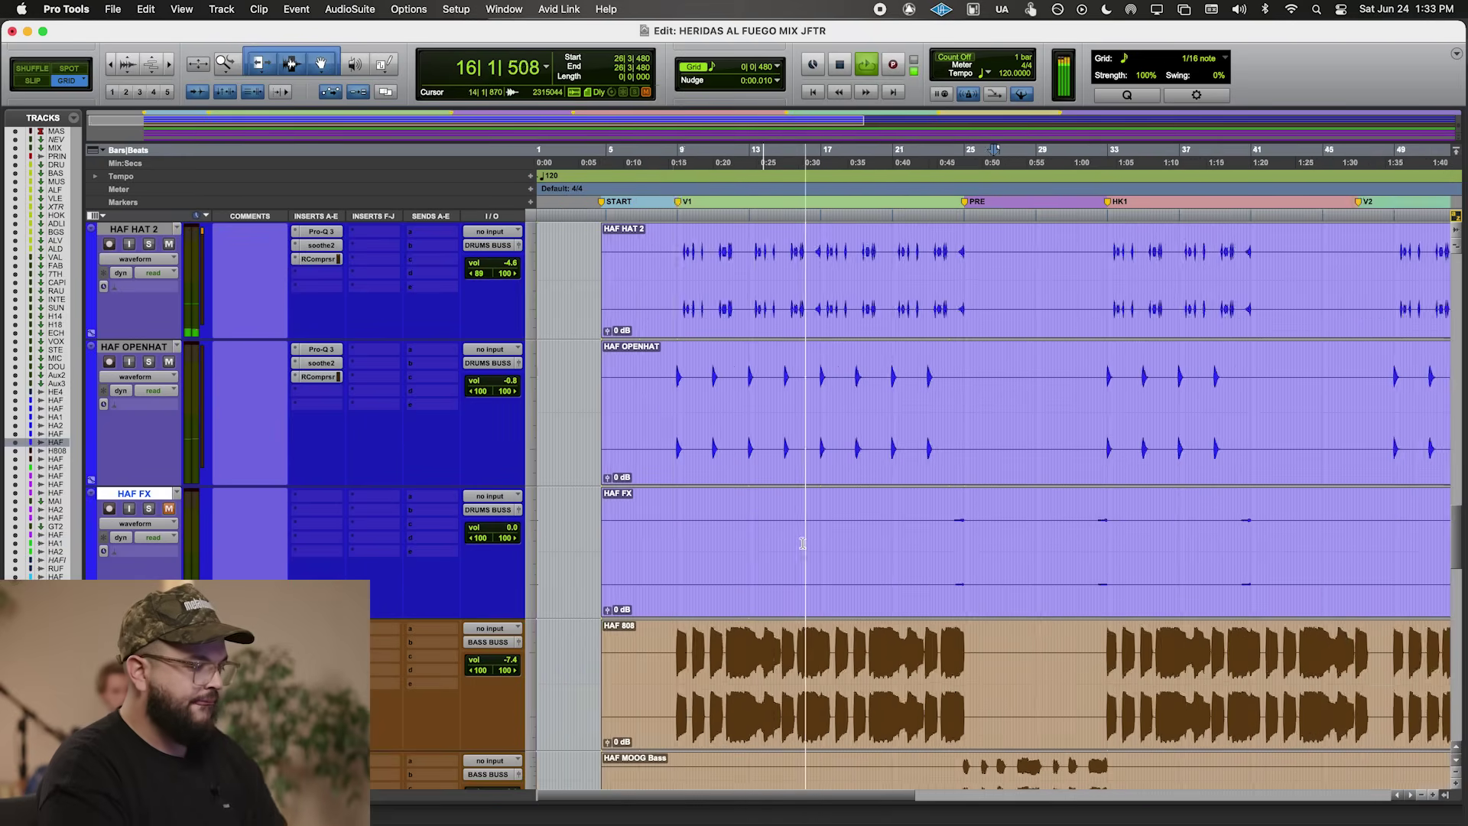
pyautogui.press('t')
pyautogui.press('t')
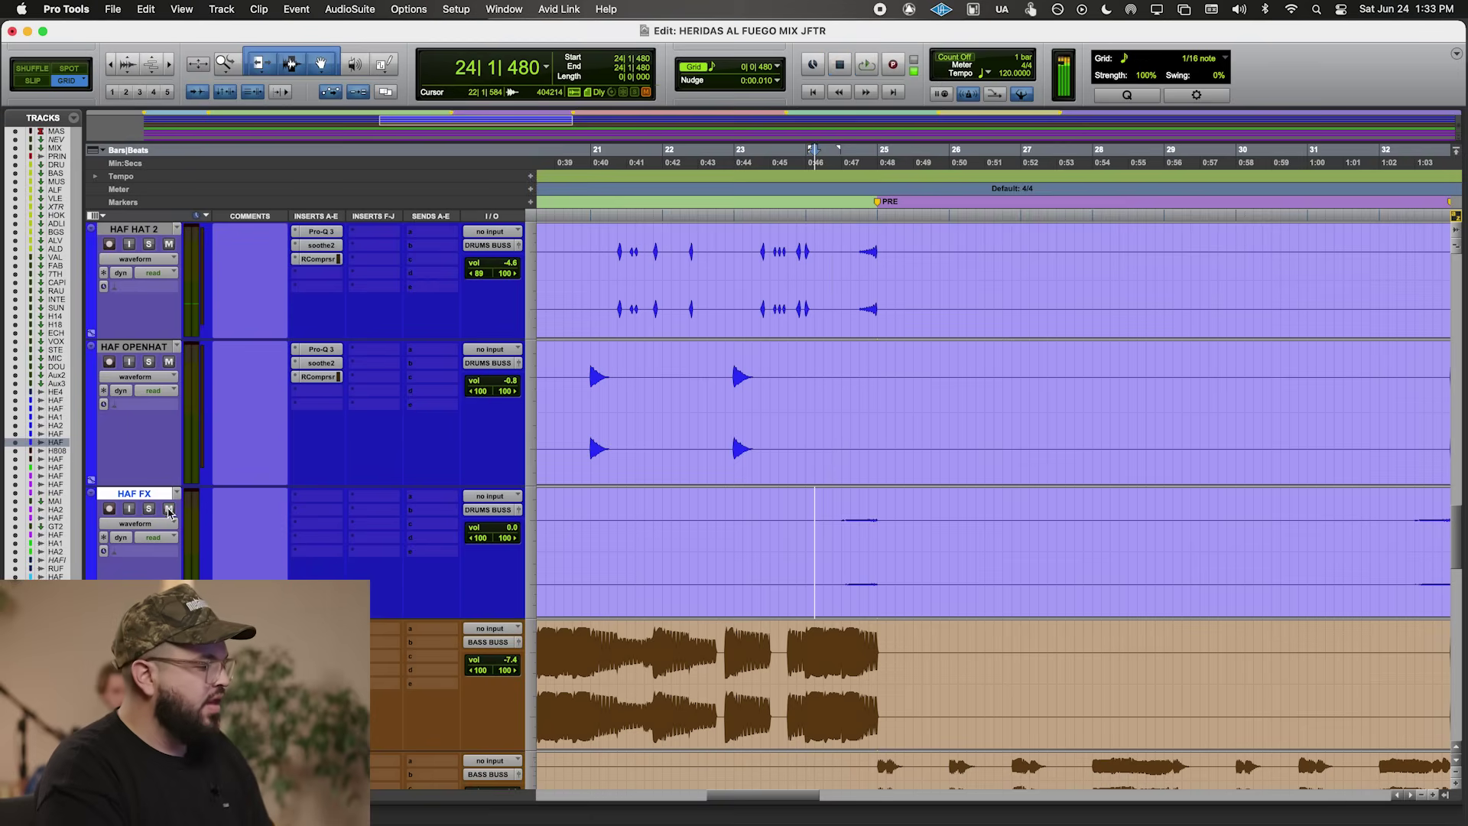
pyautogui.press('space')
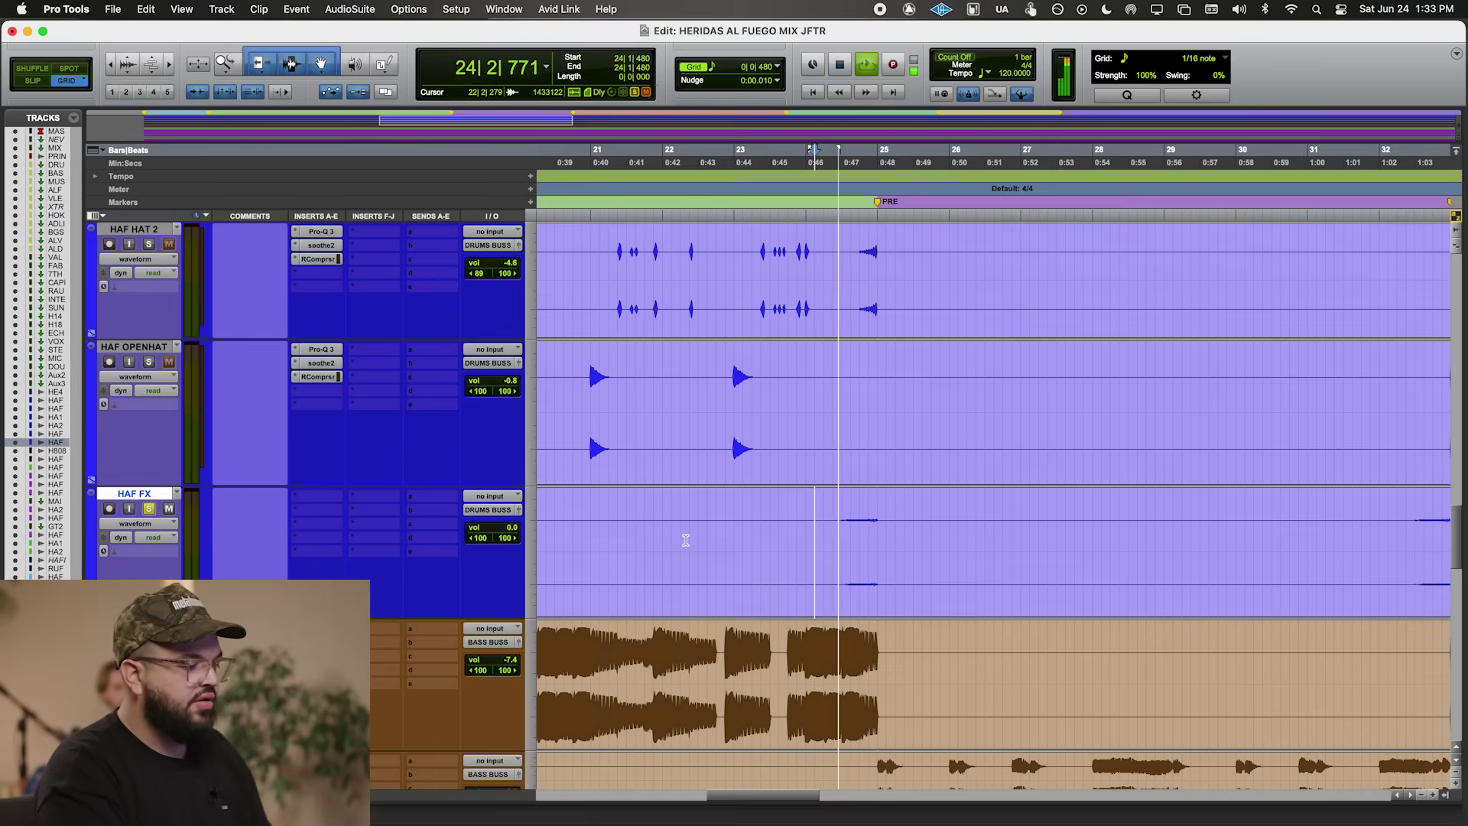
pyautogui.press('space')
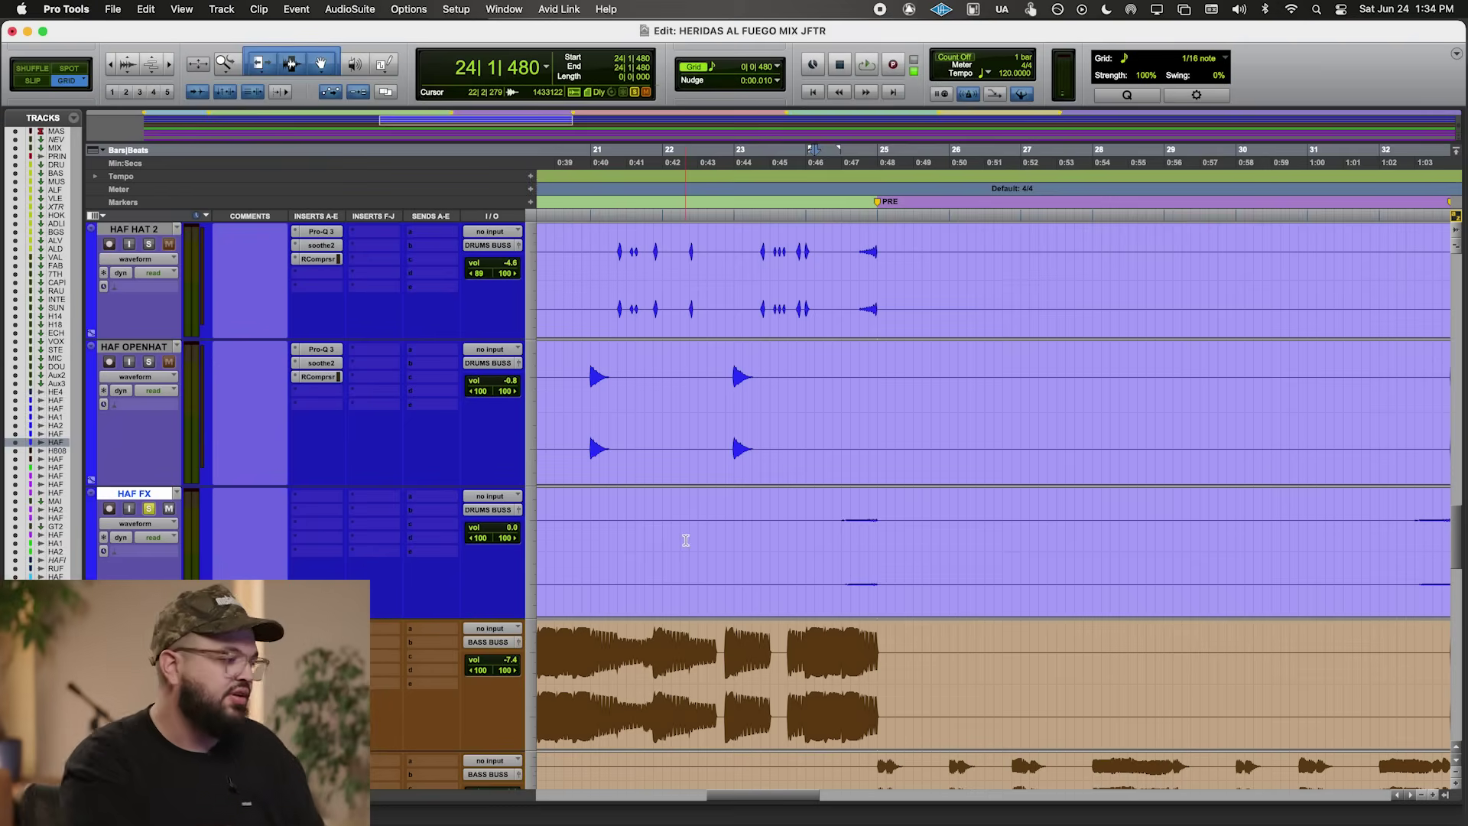
# - Enlarge the HAF FX track further and insert FabFilter Pro-Q 3 in its first insert slot
pyautogui.hotkey('ctrl', 'Up')
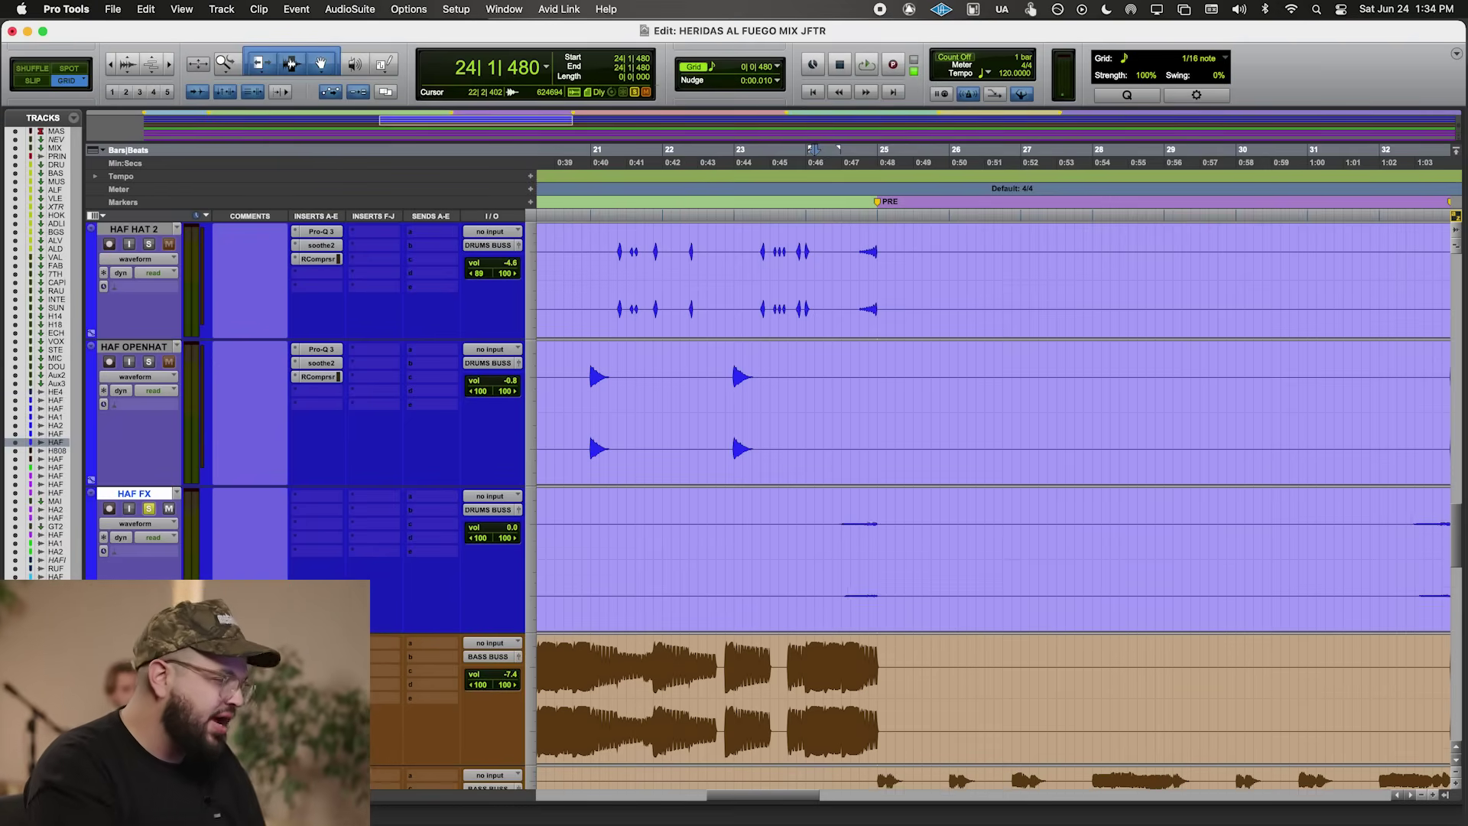
pyautogui.hotkey('ctrl', 'Up')
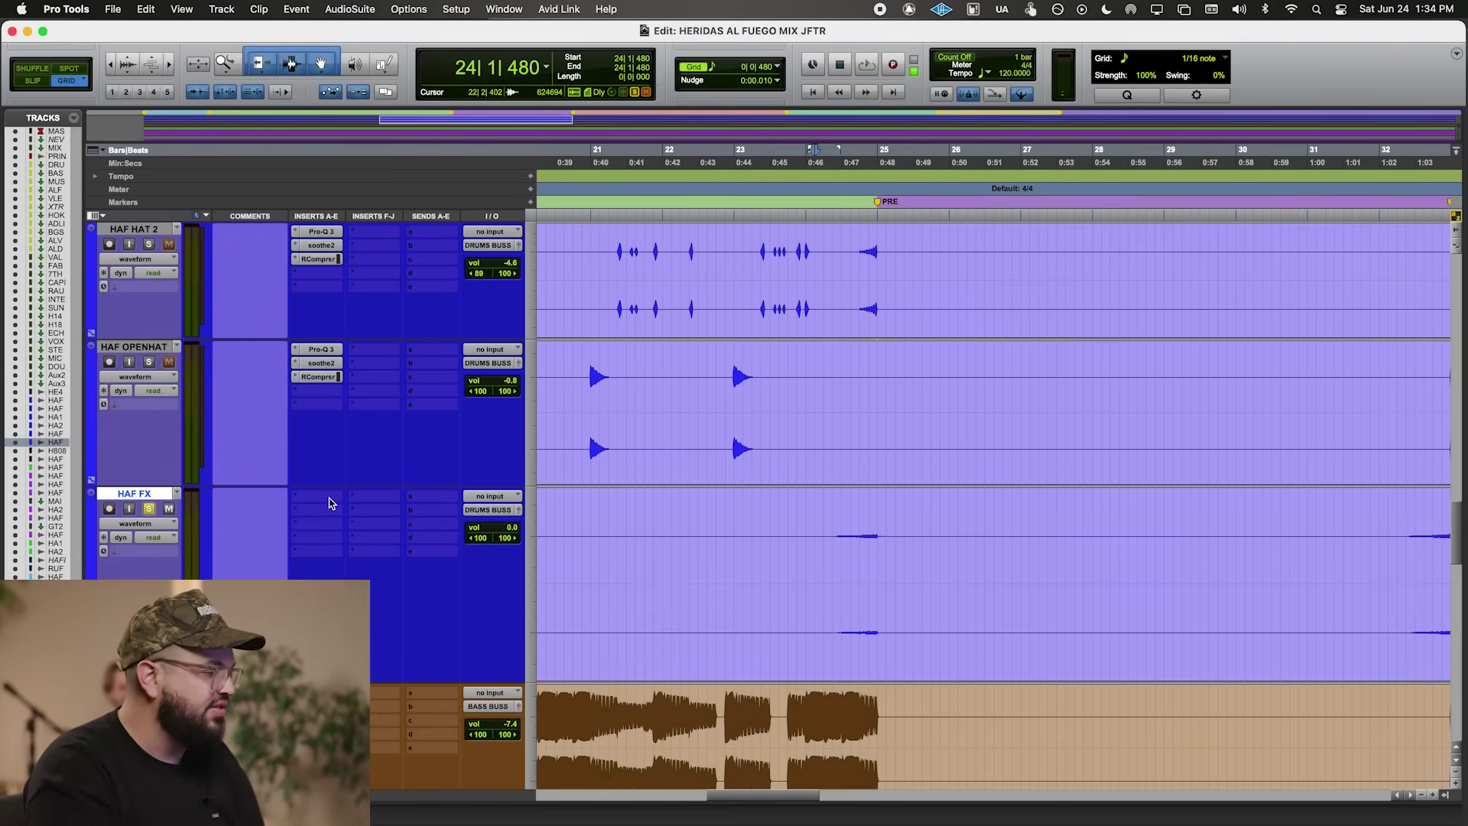
pyautogui.click(317, 496)
pyautogui.click(379, 459)
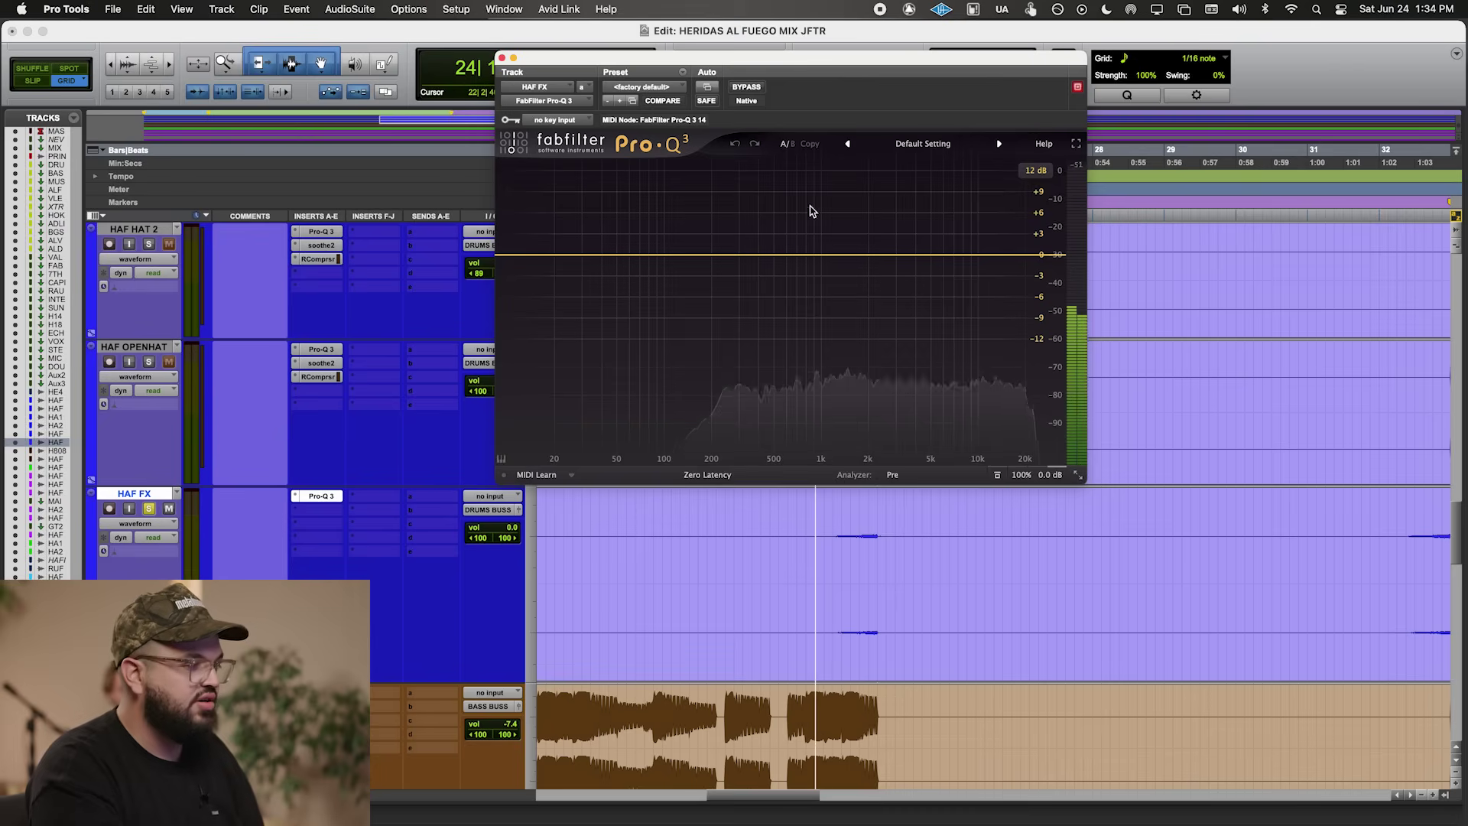
# - Cut about 1.6 dB near 2550 Hz with a bell band on HAF FX and adjust the top end during playback
pyautogui.moveTo(888, 255); pyautogui.dragTo(889, 299)
pyautogui.press('space')
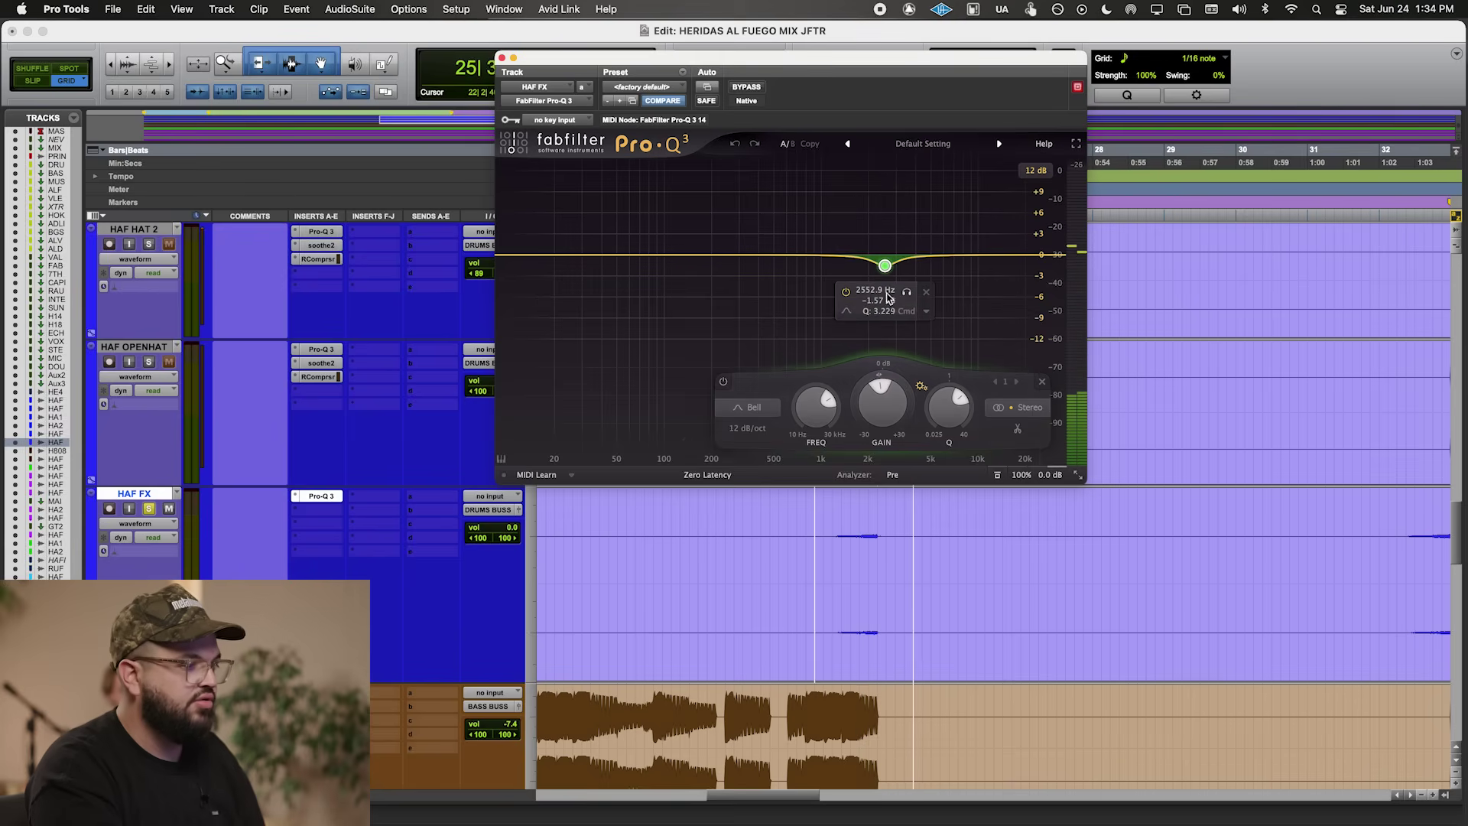
pyautogui.moveTo(1025, 230); pyautogui.dragTo(984, 249)
pyautogui.click(322, 495)
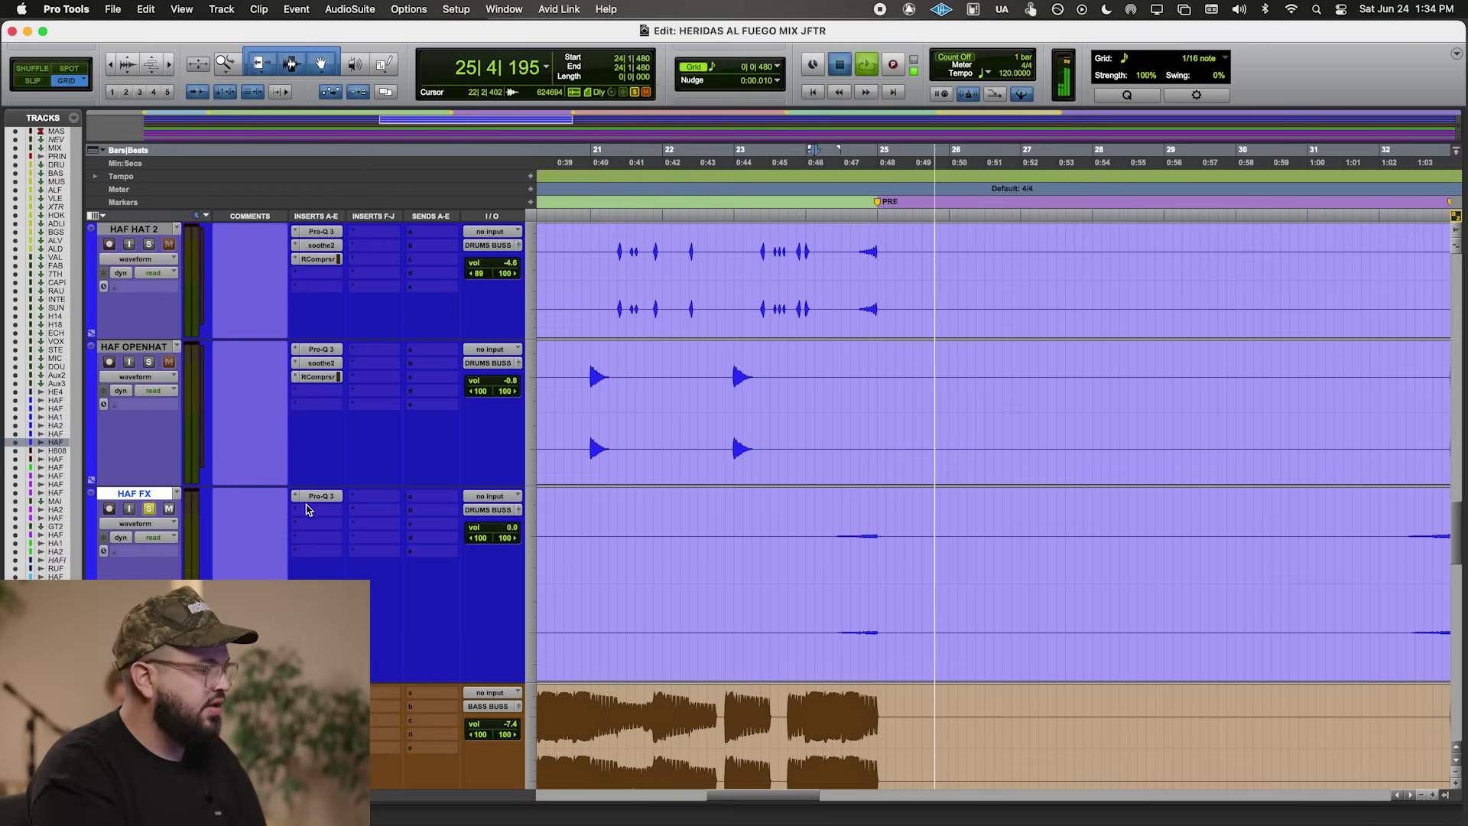
# - Insert RCompressor (stereo) after the EQ on the HAF FX track
pyautogui.click(320, 509)
pyautogui.click(356, 450)
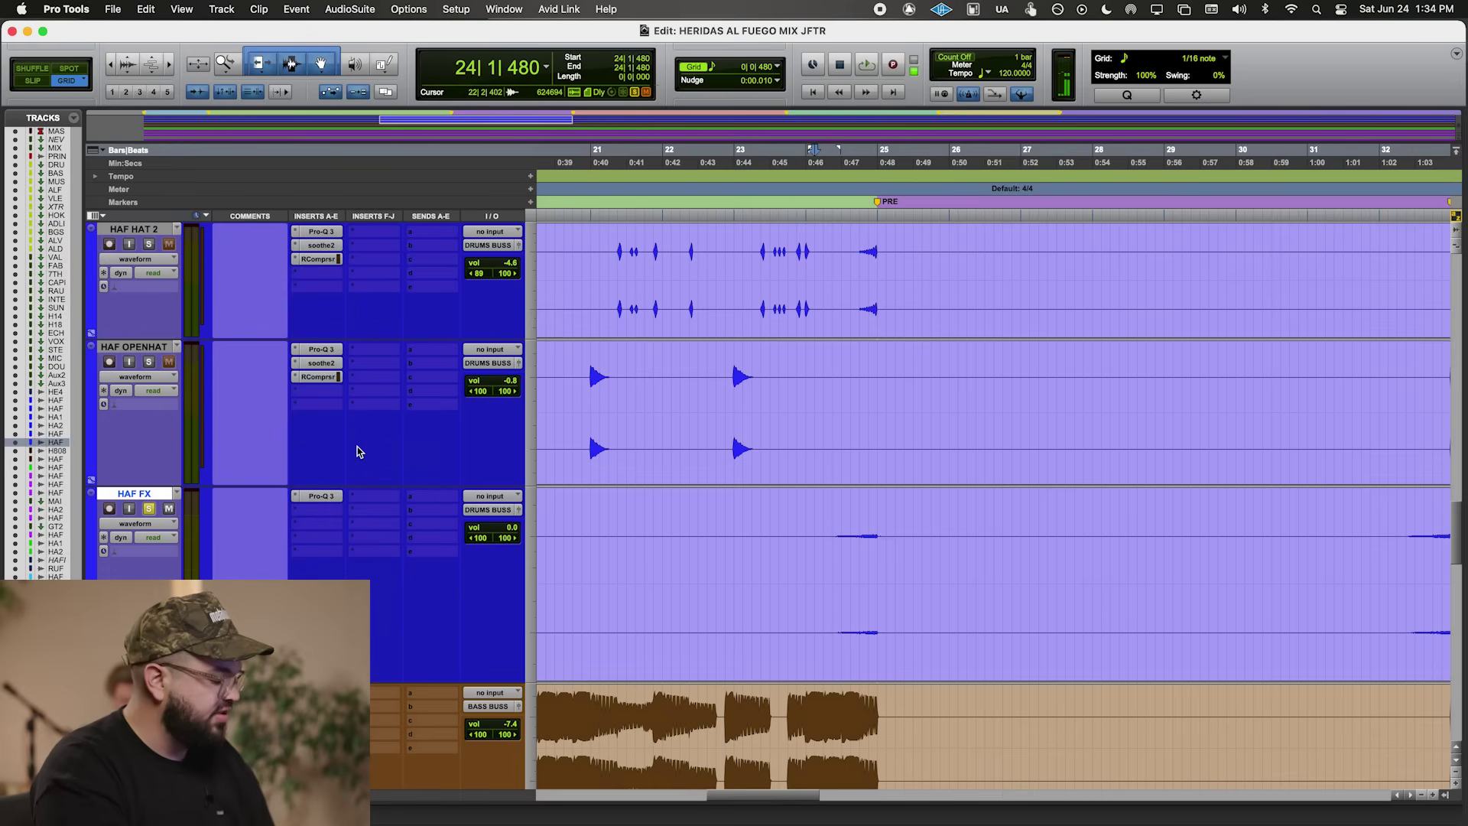
pyautogui.write('rc')
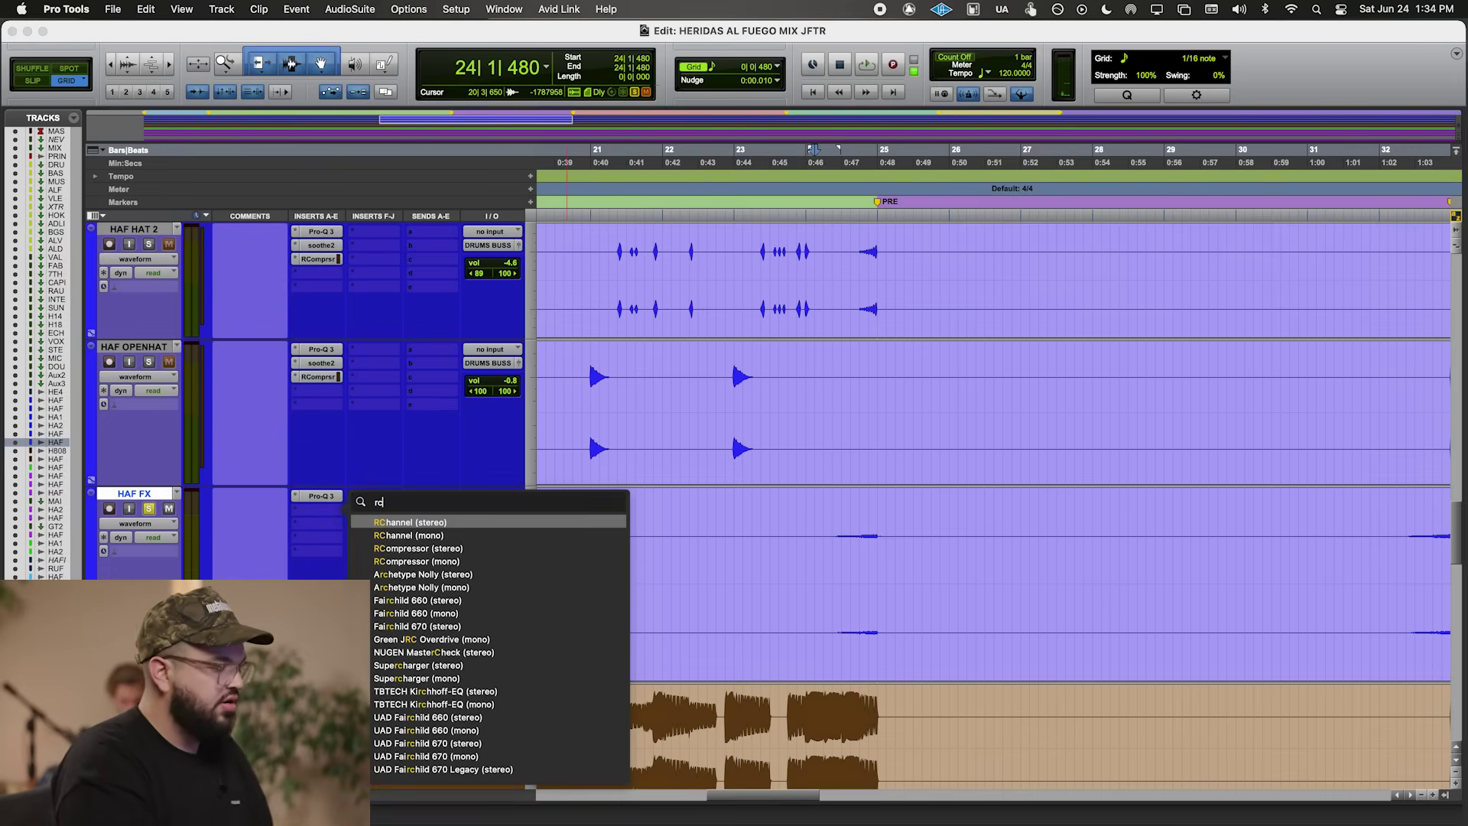
pyautogui.click(518, 549)
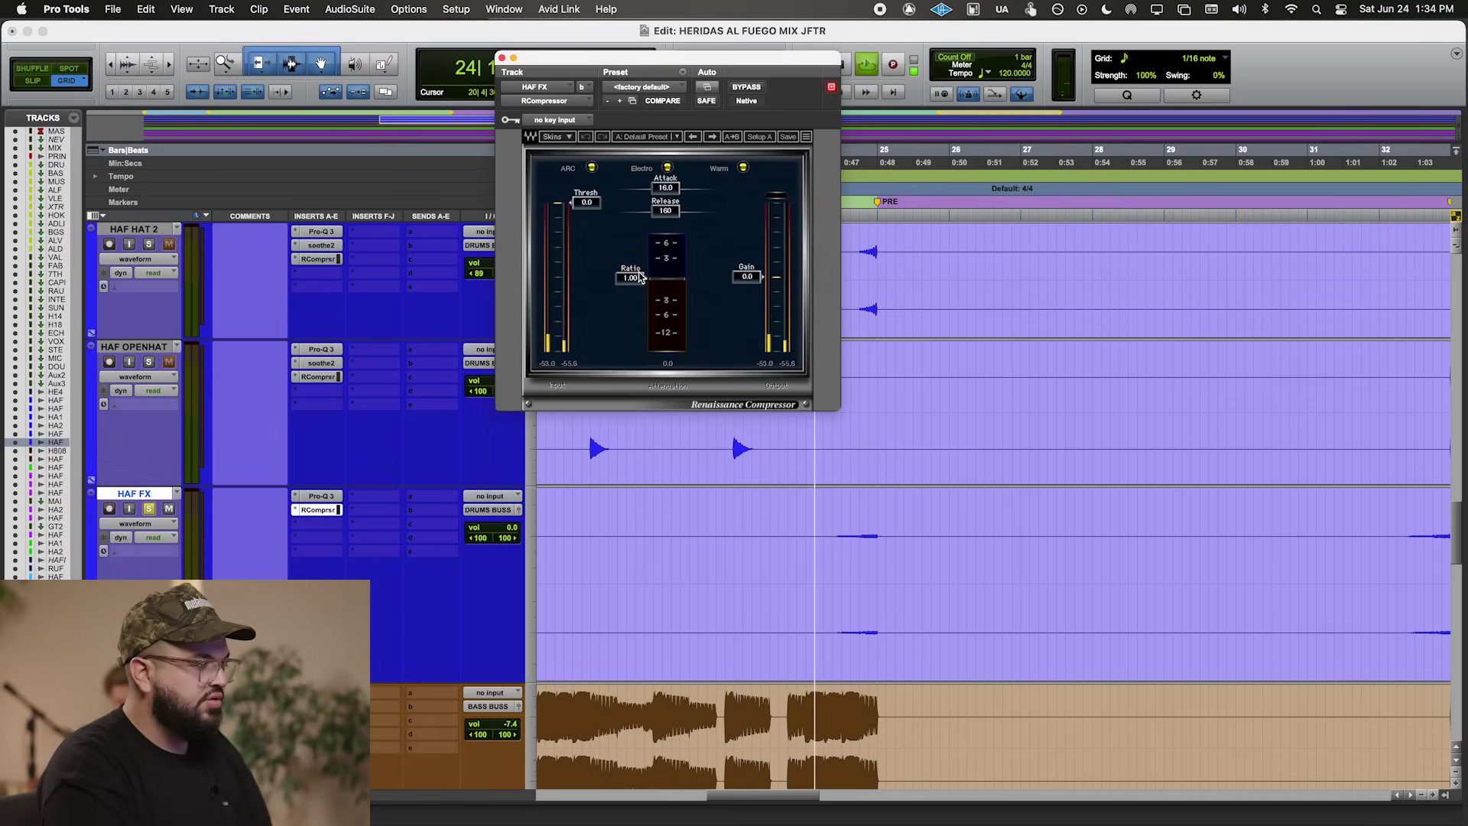
# - Compress HAF FX with threshold about -31.6, ratio 2.37, attack 1.47 and output gain 1.6
pyautogui.moveTo(586, 221); pyautogui.dragTo(586, 273)
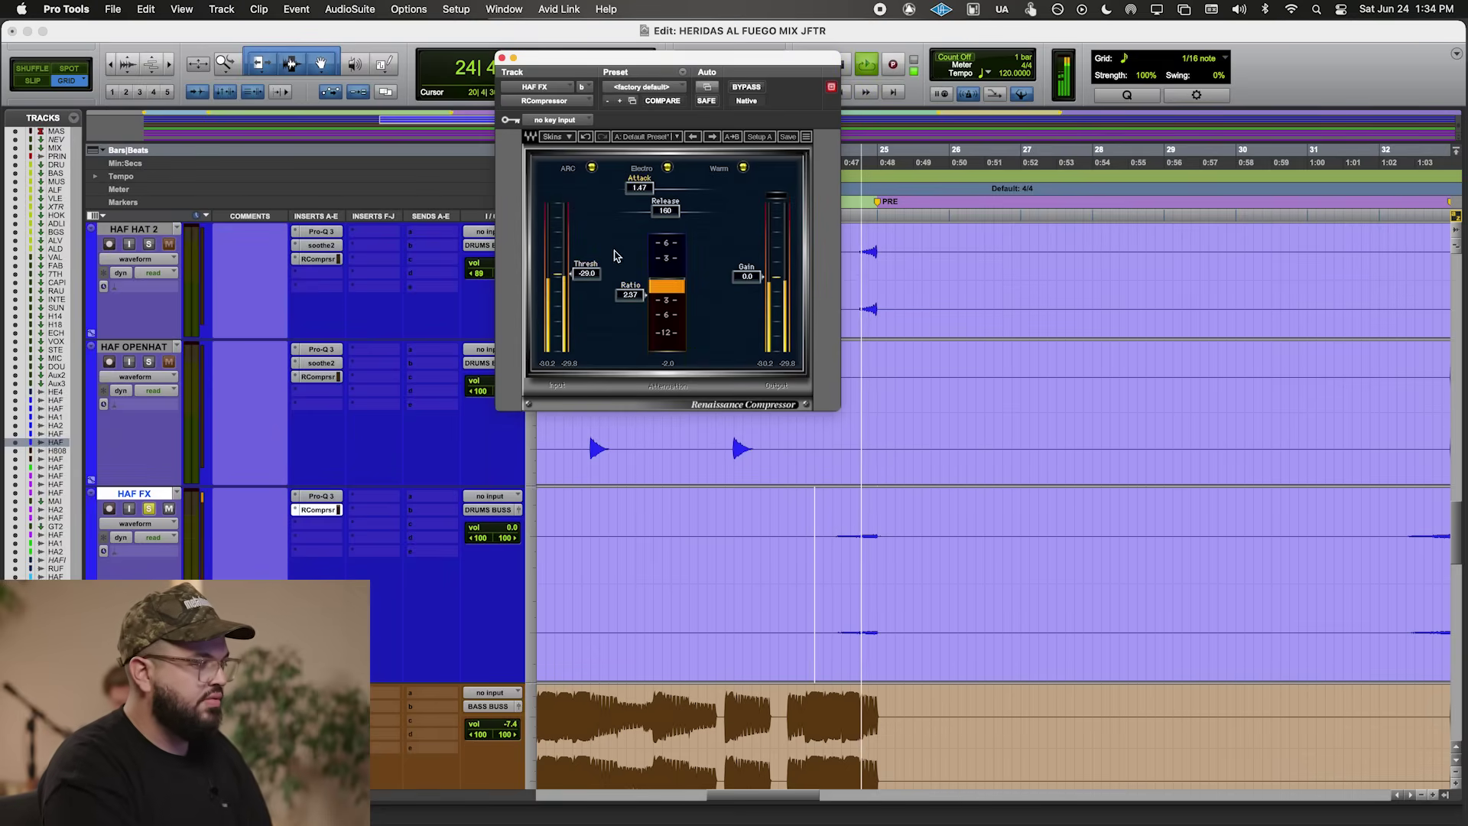
pyautogui.moveTo(586, 273); pyautogui.dragTo(586, 274)
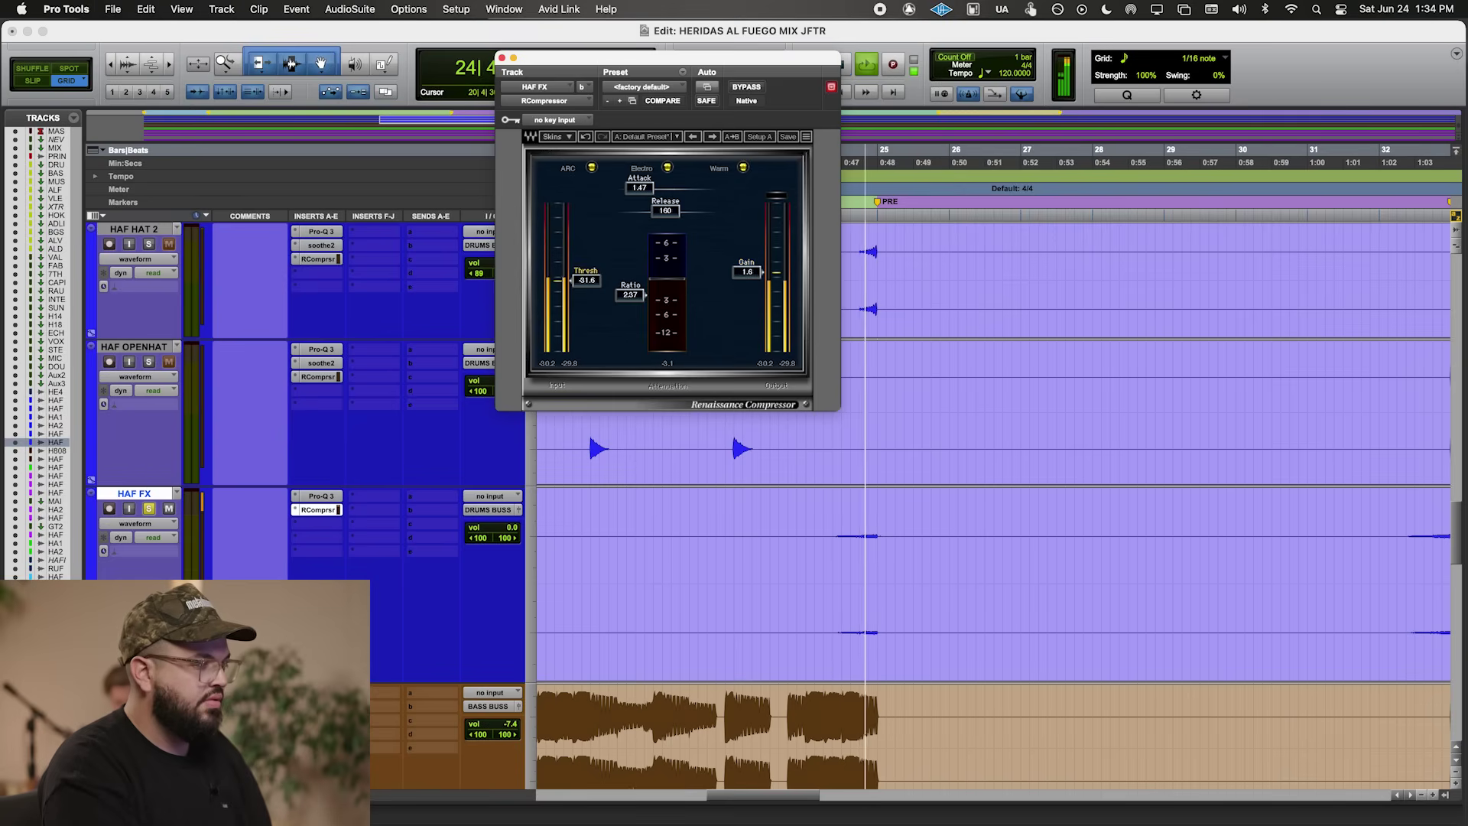
pyautogui.click(502, 58)
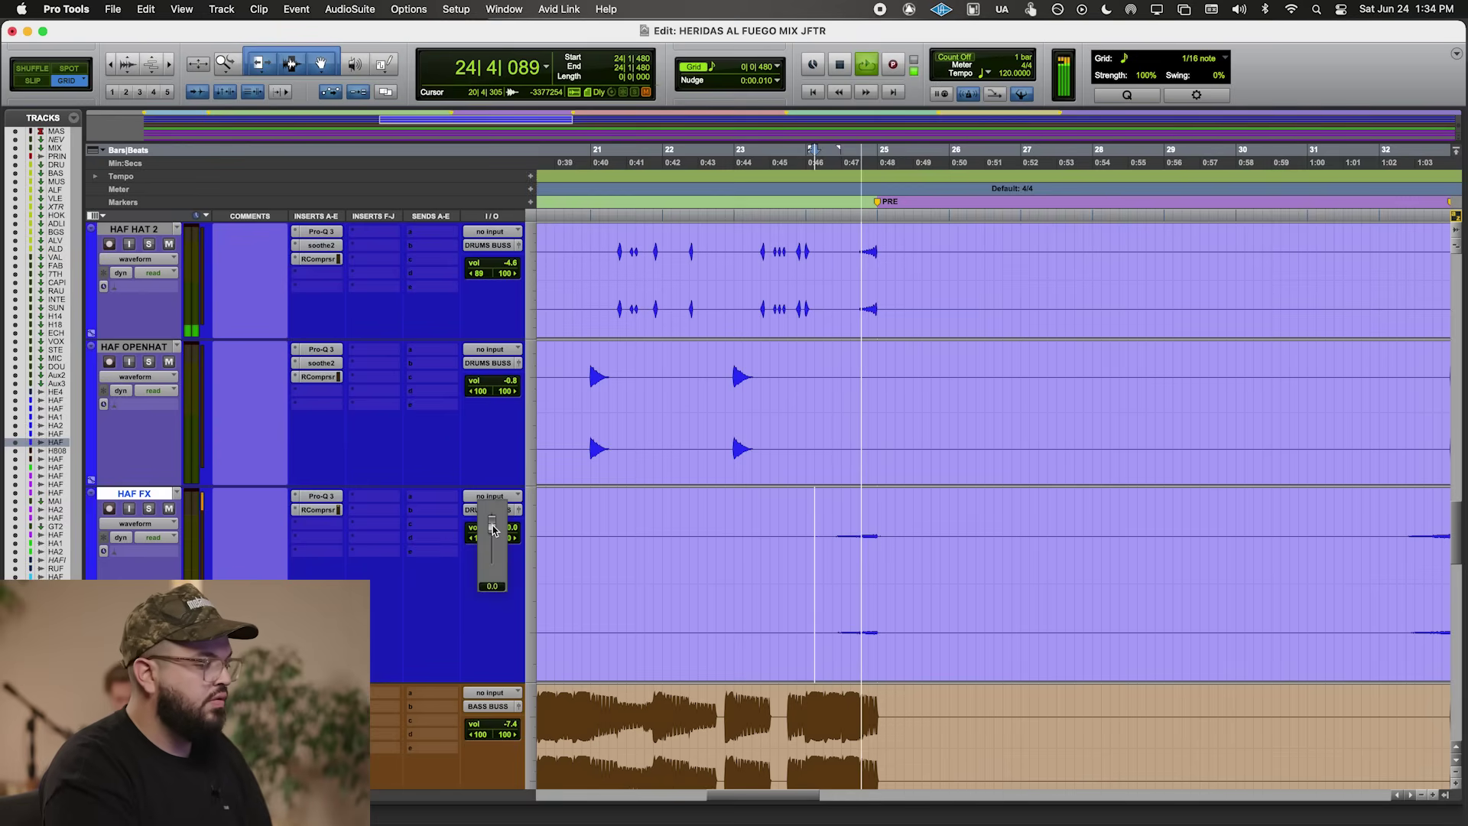
# - Add a send from the HAF FX track to DOUBLER REG (Stereo)
pyautogui.press('space')
pyautogui.click(423, 497)
pyautogui.click(459, 471)
pyautogui.write('ou')
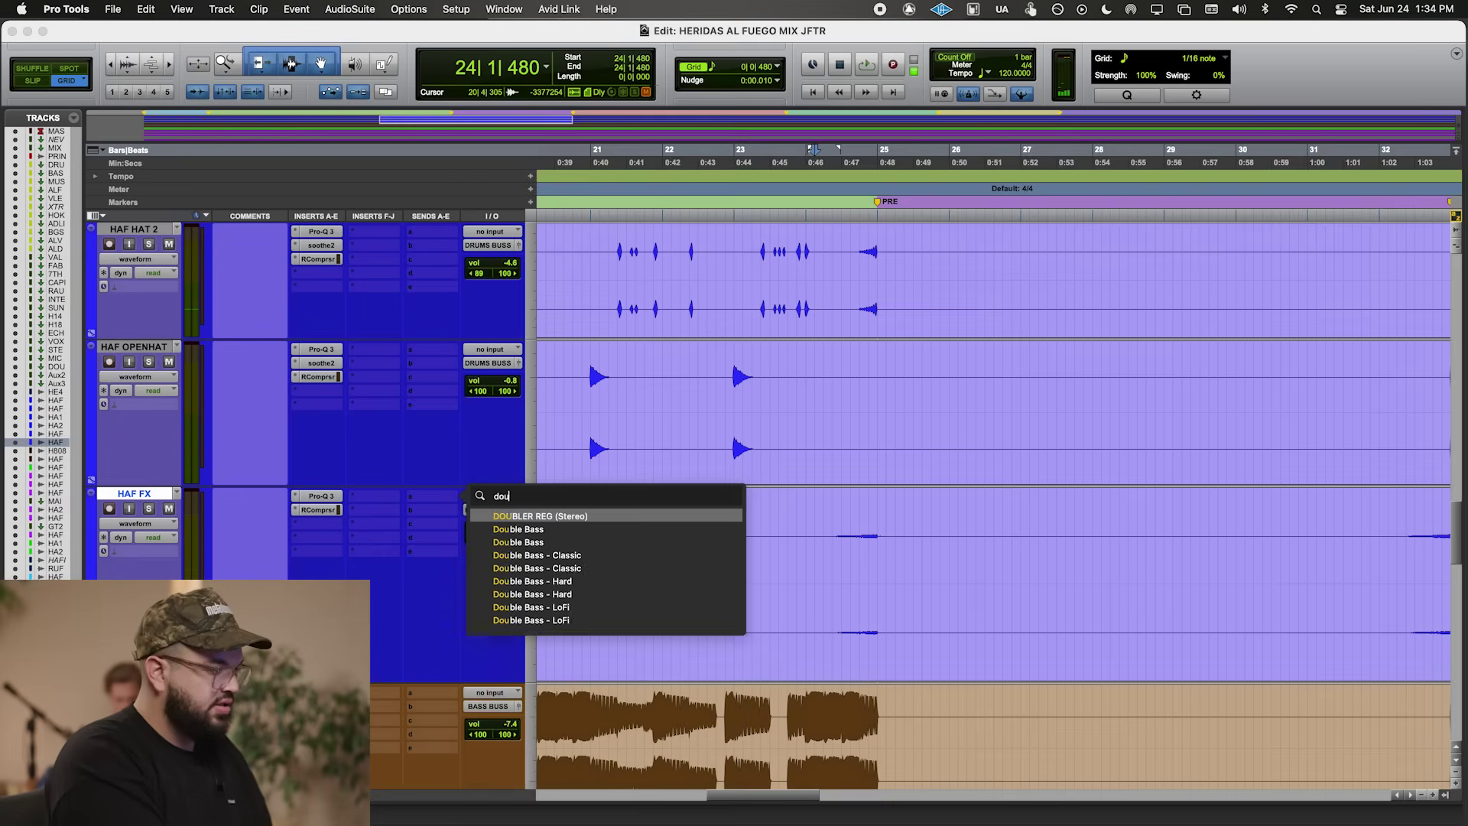
pyautogui.press('Return')
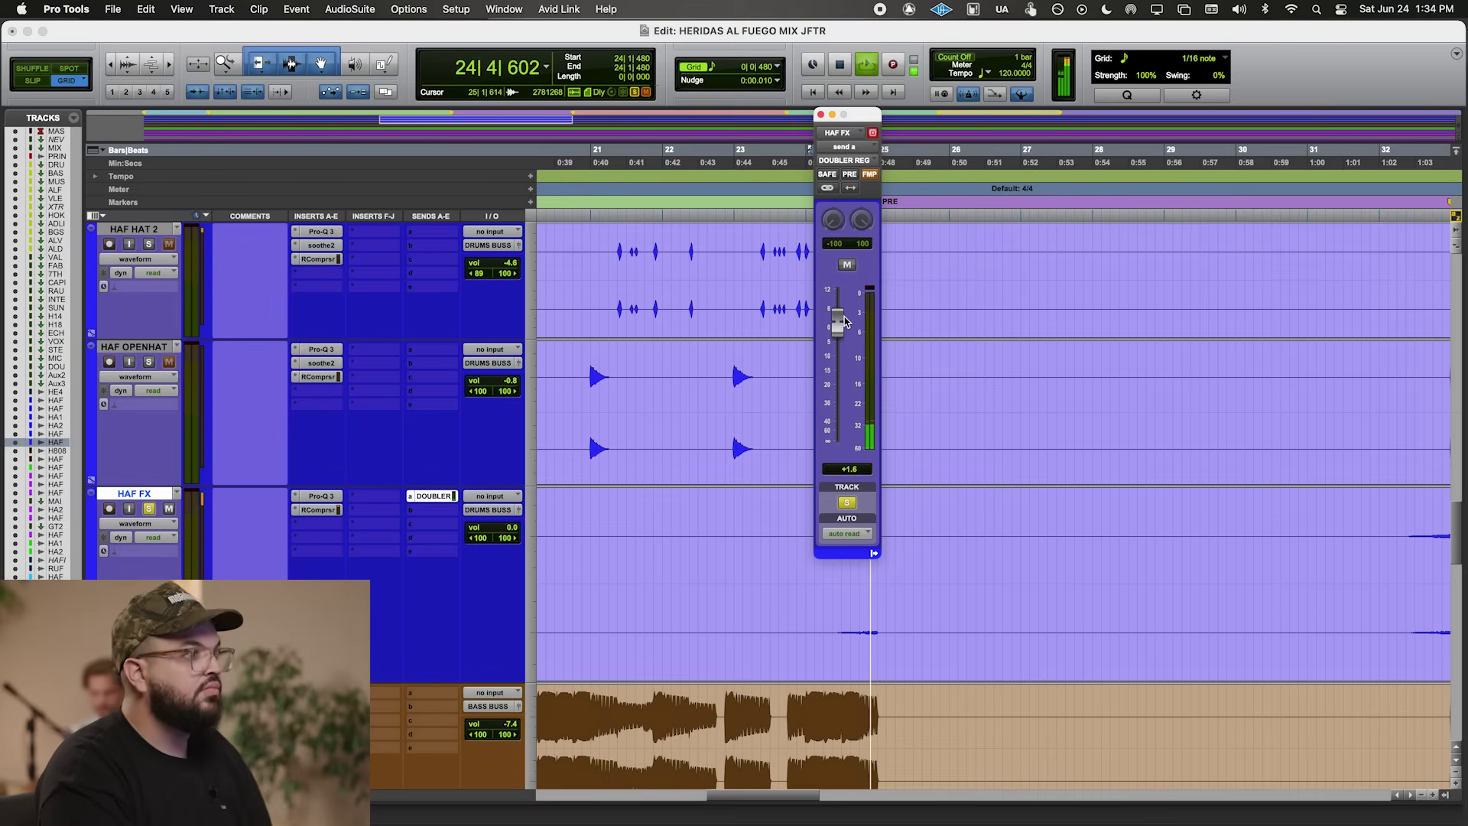
# - Set the HAF FX doubler send to -4.6 dB, unsolo the track and audition it in the mix
pyautogui.moveTo(844, 321); pyautogui.dragTo(841, 340)
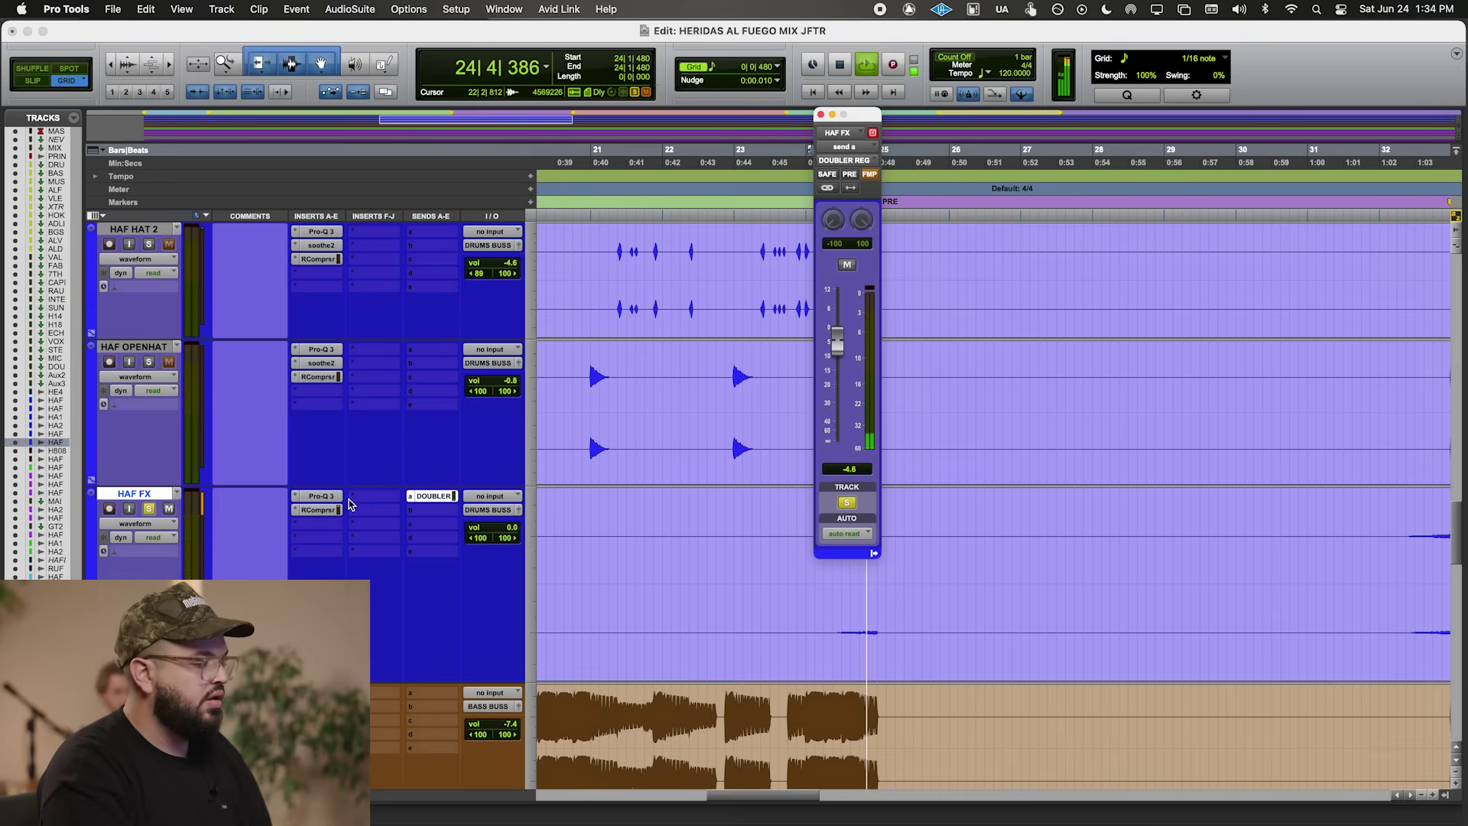
pyautogui.click(148, 509)
pyautogui.press('space')
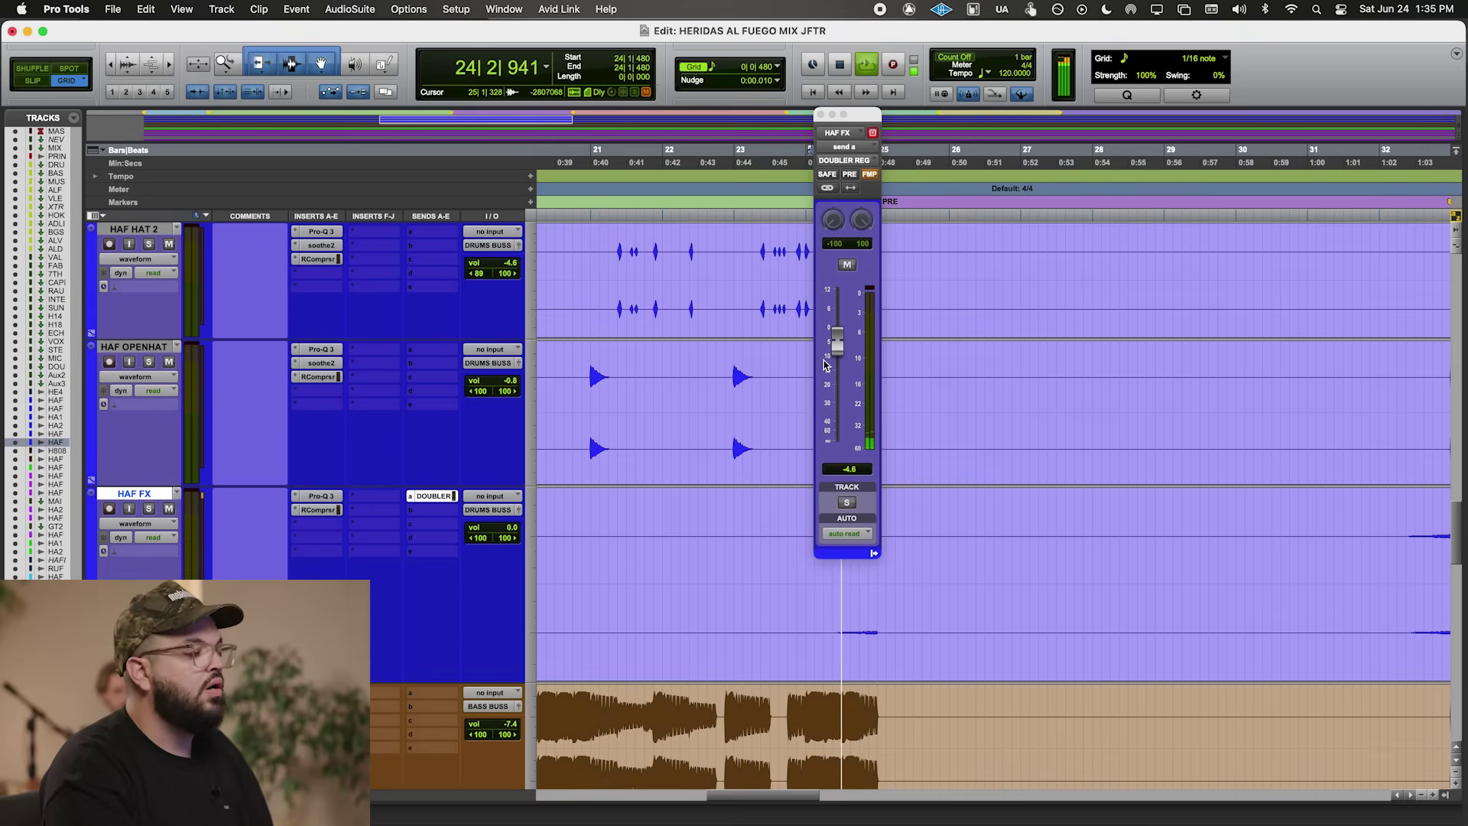
pyautogui.press('space')
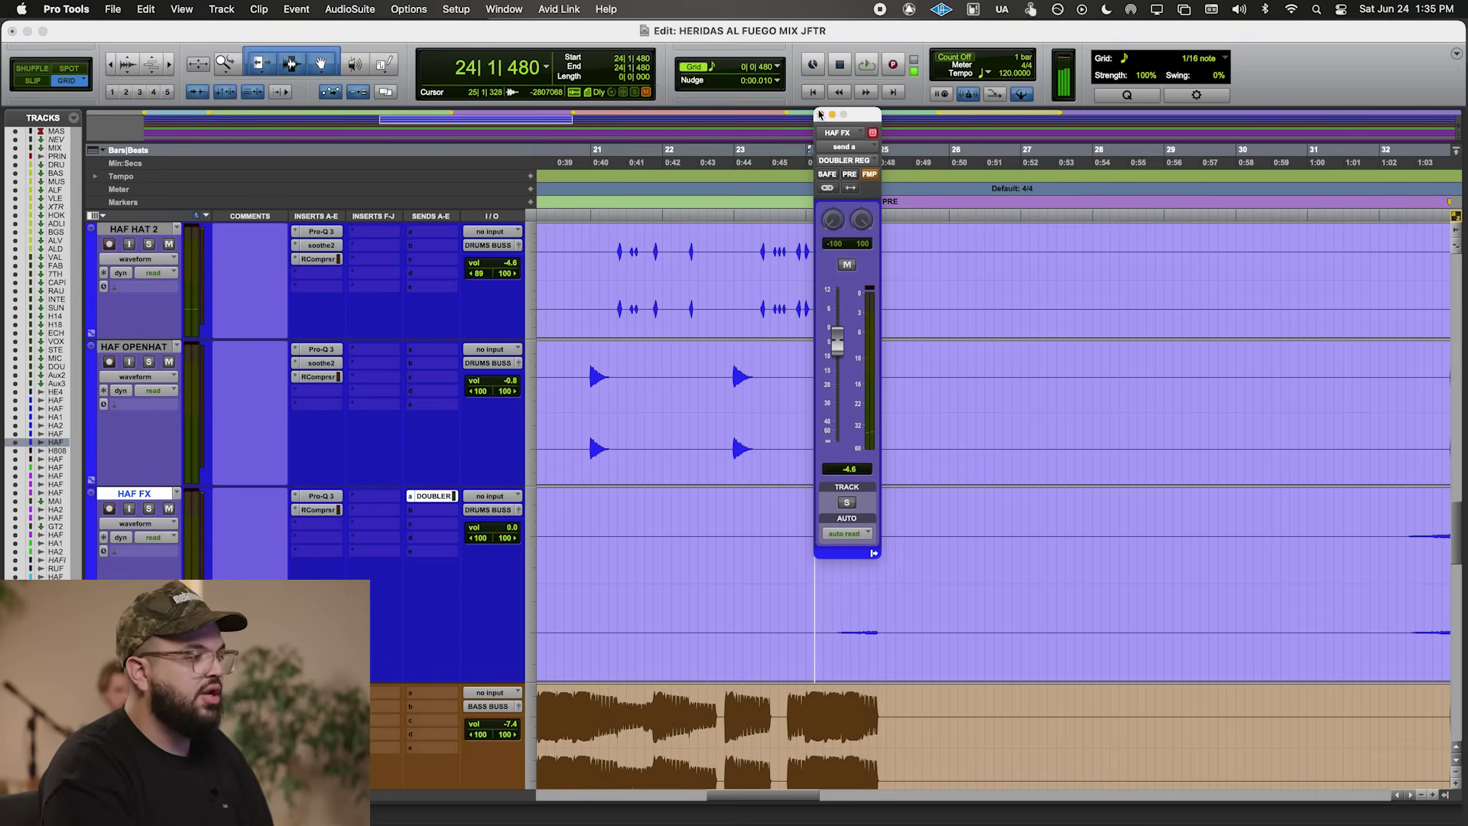
# - Set the HAF FX track volume to +1.0 dB and play the transition into the PRE section with the full mix
pyautogui.click(821, 114)
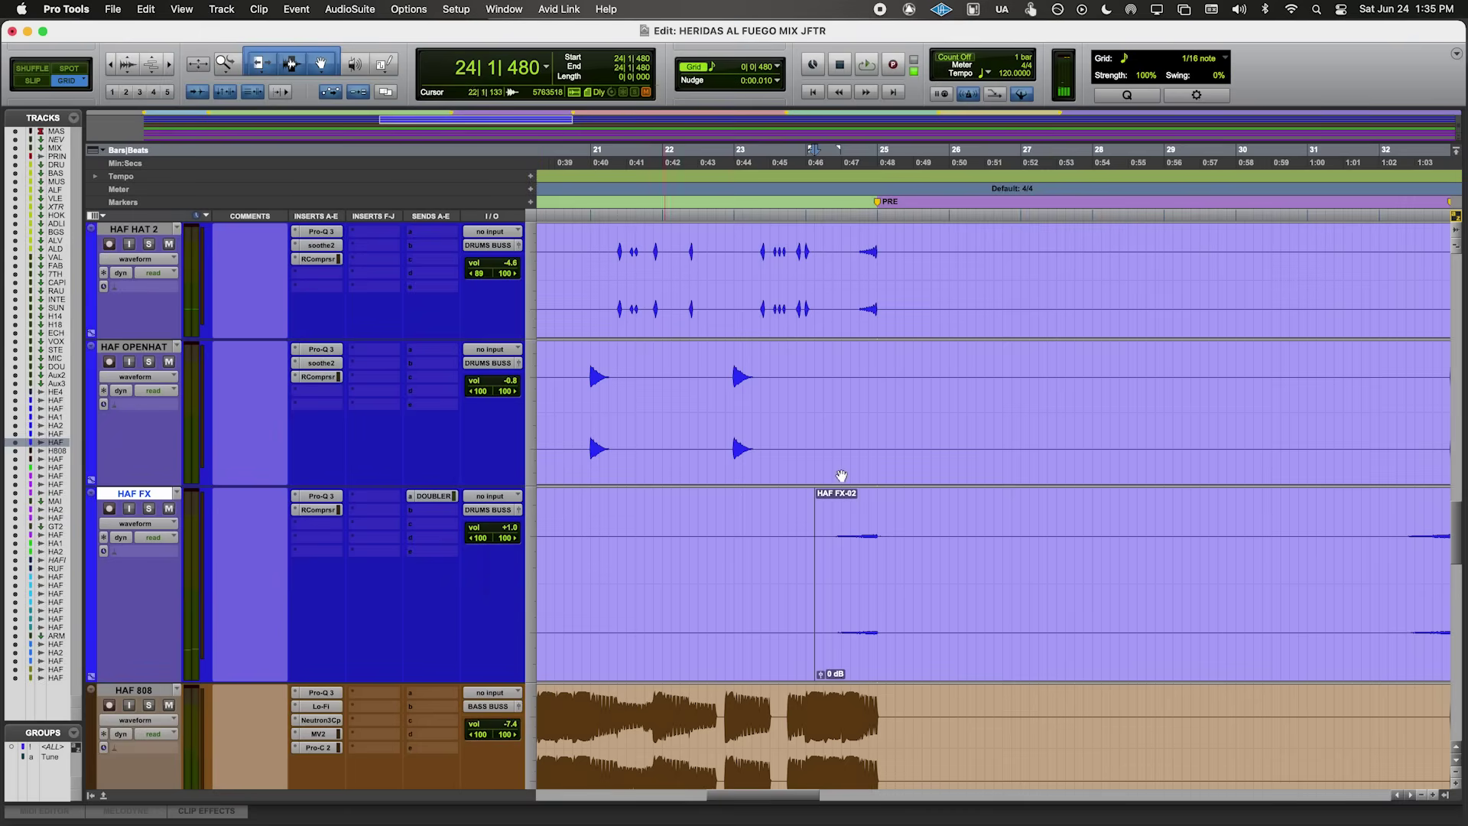
pyautogui.press('space')
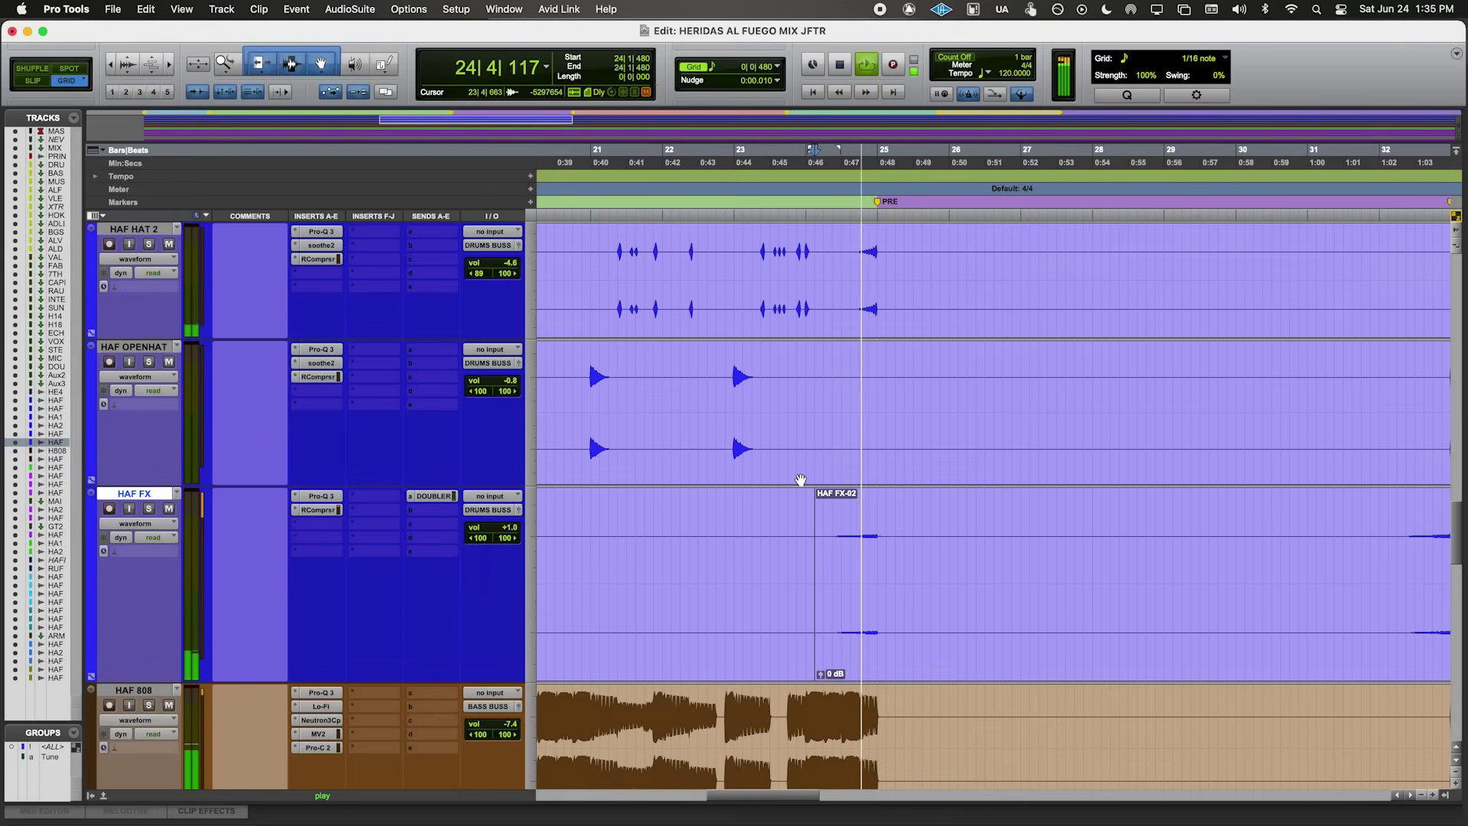
pyautogui.hotkey('alt', 'a')
pyautogui.press('space')
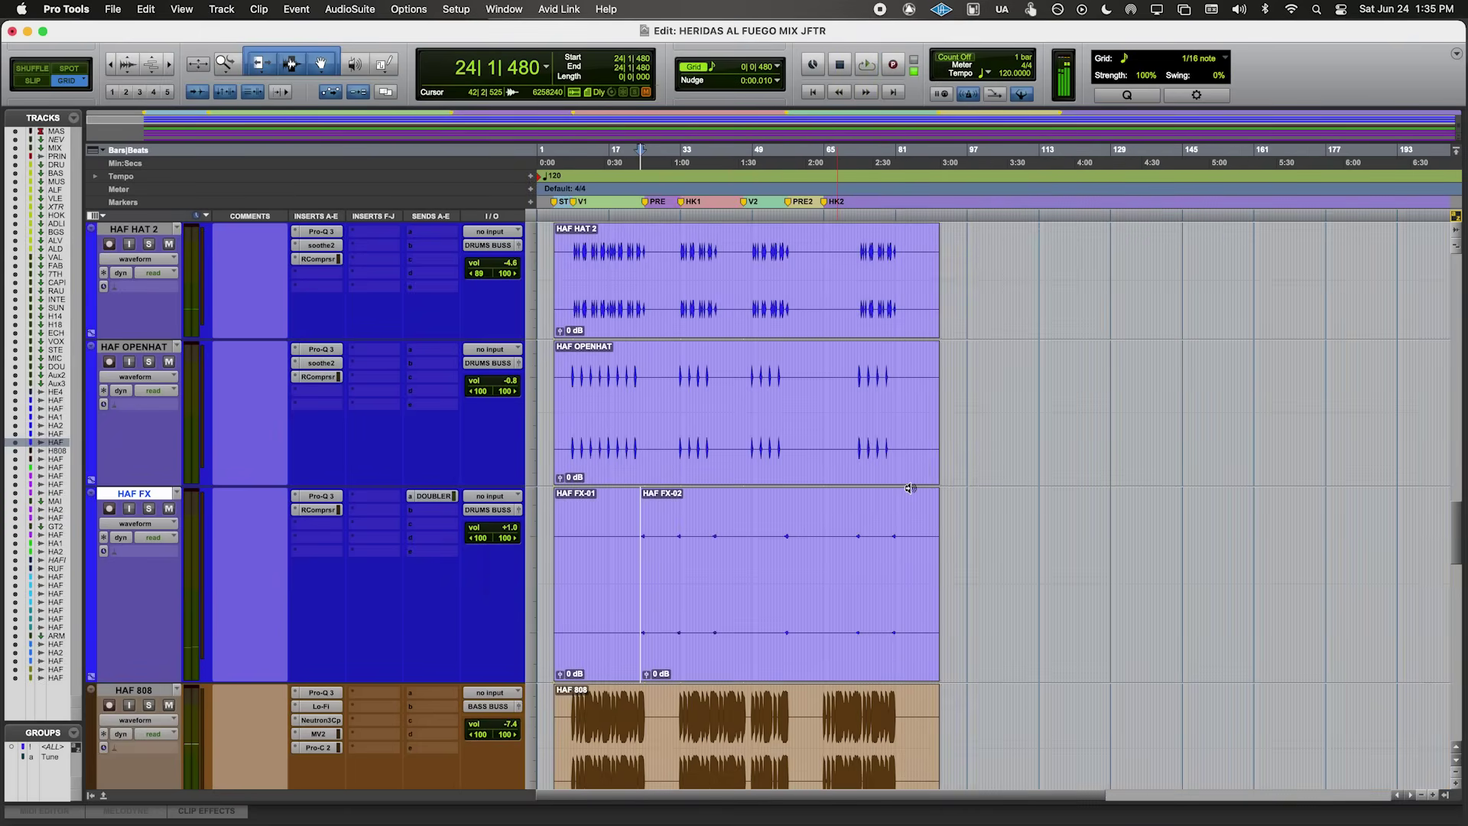
# - Collapse the HAF FX track to its minimum height
pyautogui.press('super+bracketright')
pyautogui.scroll(-5, 798, 507)
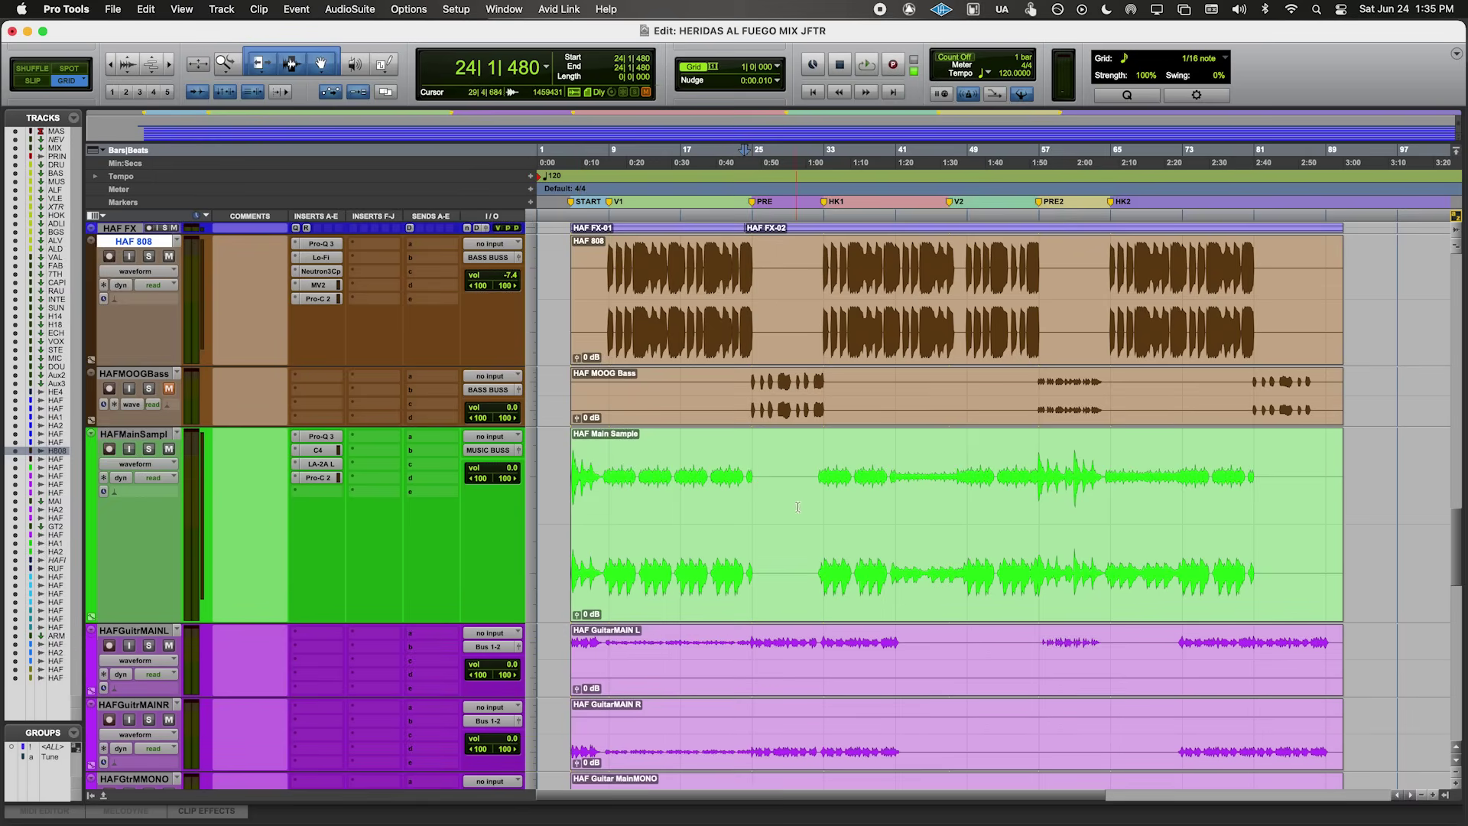
pyautogui.scroll(-8, 798, 507)
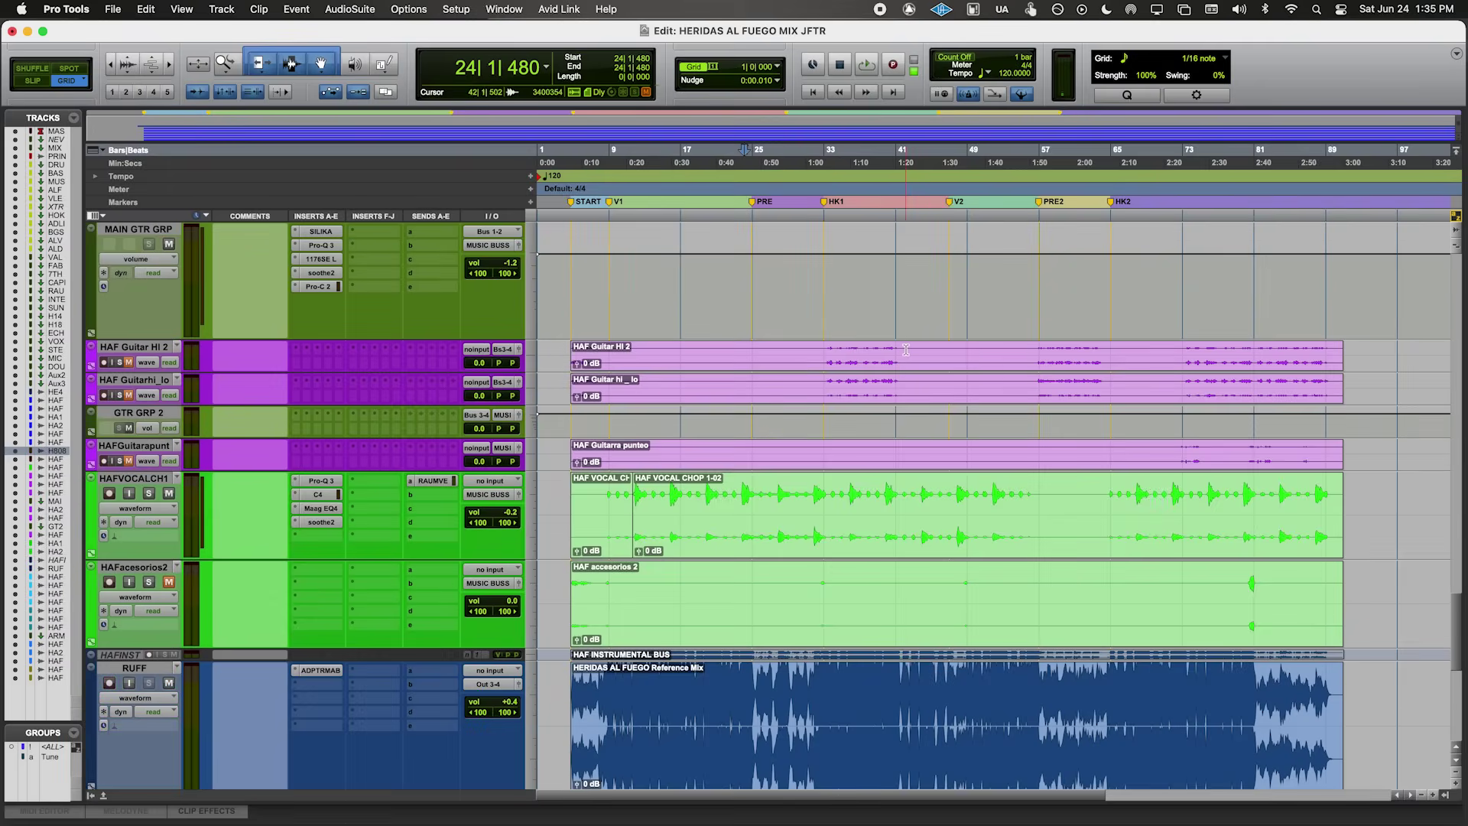
# - Select the HK1 section from bar 33 to bar 41 on the HAF Guitar HI 2 and HAF Guitarhi_lo tracks
pyautogui.click(906, 350)
pyautogui.press('super+bracketright')
pyautogui.press('super+bracketright')
pyautogui.moveTo(666, 342); pyautogui.dragTo(955, 396)
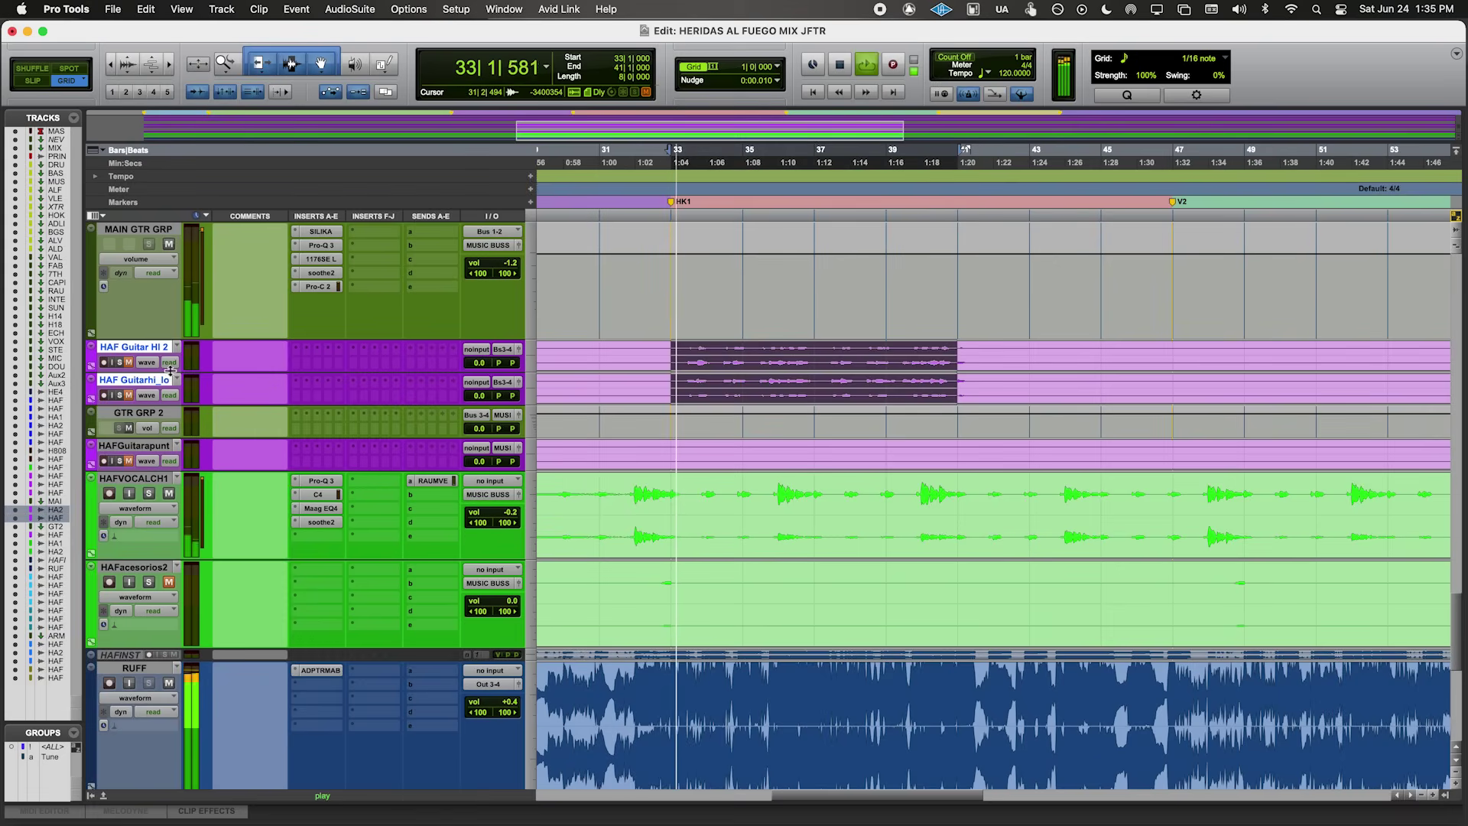
# - Unmute and solo the HAF Guitar HI 2 and HAF Guitarhi_lo tracks, and enlarge them together with GTR GRP 2
pyautogui.hotkey('ctrl', 'Up')
pyautogui.keyDown('alt'); pyautogui.keyDown('shift'); pyautogui.click(169, 363); pyautogui.keyUp('shift'); pyautogui.keyUp('alt')
pyautogui.keyDown('alt'); pyautogui.keyDown('shift'); pyautogui.click(147, 363); pyautogui.keyUp('shift'); pyautogui.keyUp('alt')
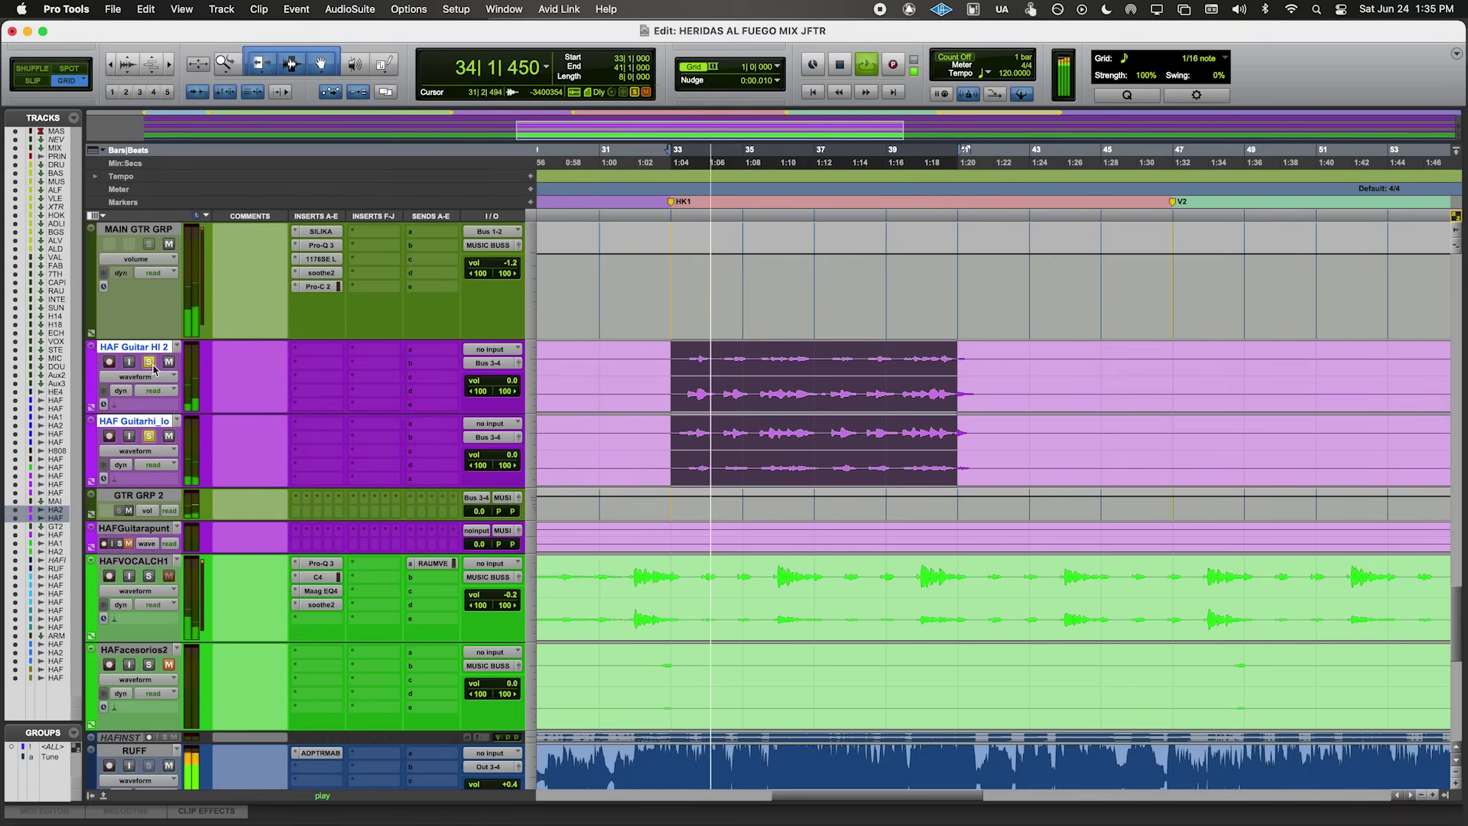
pyautogui.hotkey('ctrl', 'Up')
pyautogui.hotkey('ctrl', 'Up')
pyautogui.hotkey('ctrl', 'Up')
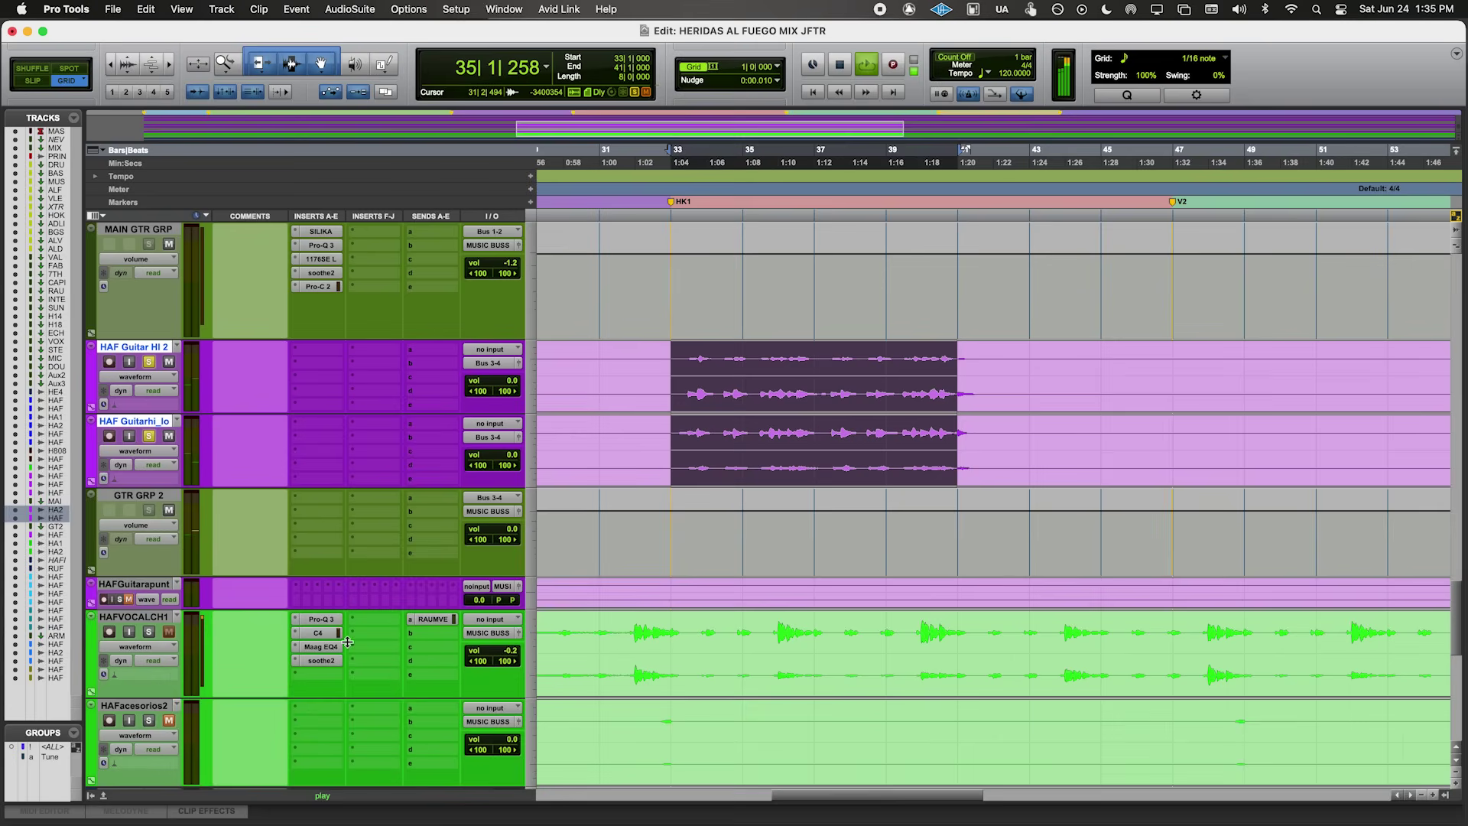
# - Insert FabFilter Pro-Q 3 on GTR GRP 2 and set its processing mode to Natural Phase
pyautogui.press('space')
pyautogui.click(315, 504)
pyautogui.click(377, 462)
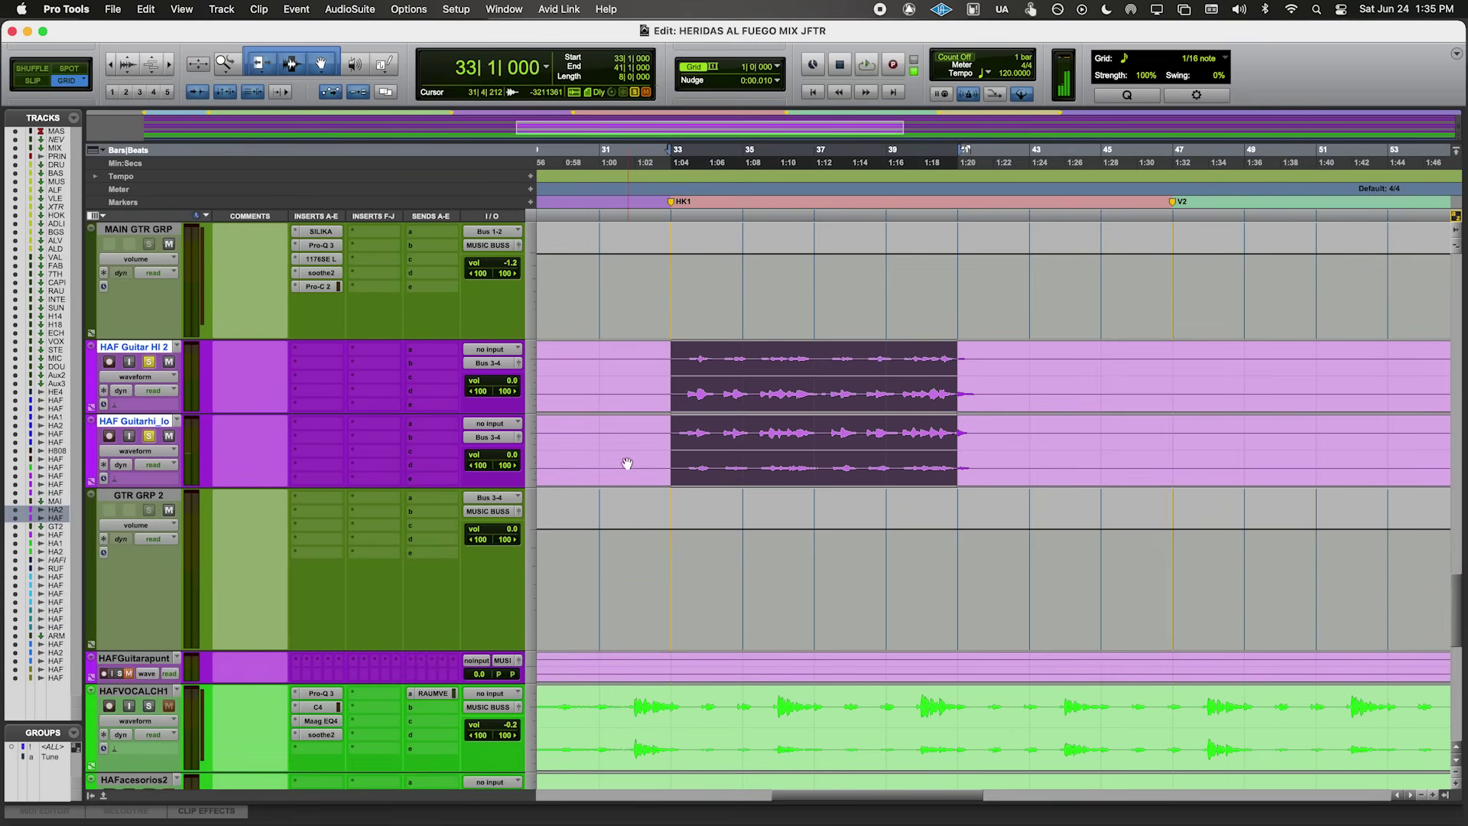
pyautogui.click(681, 475)
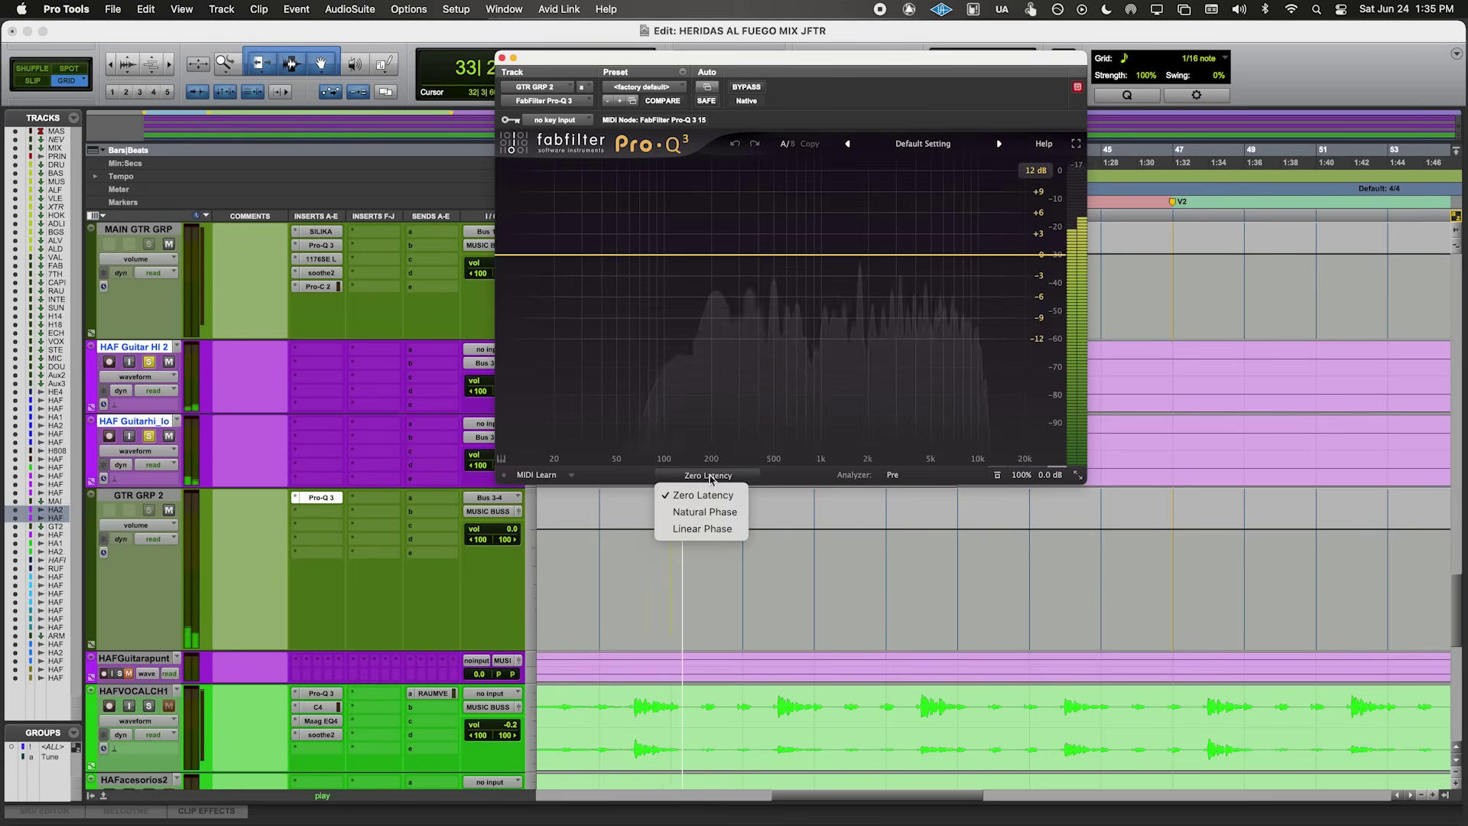
pyautogui.click(700, 511)
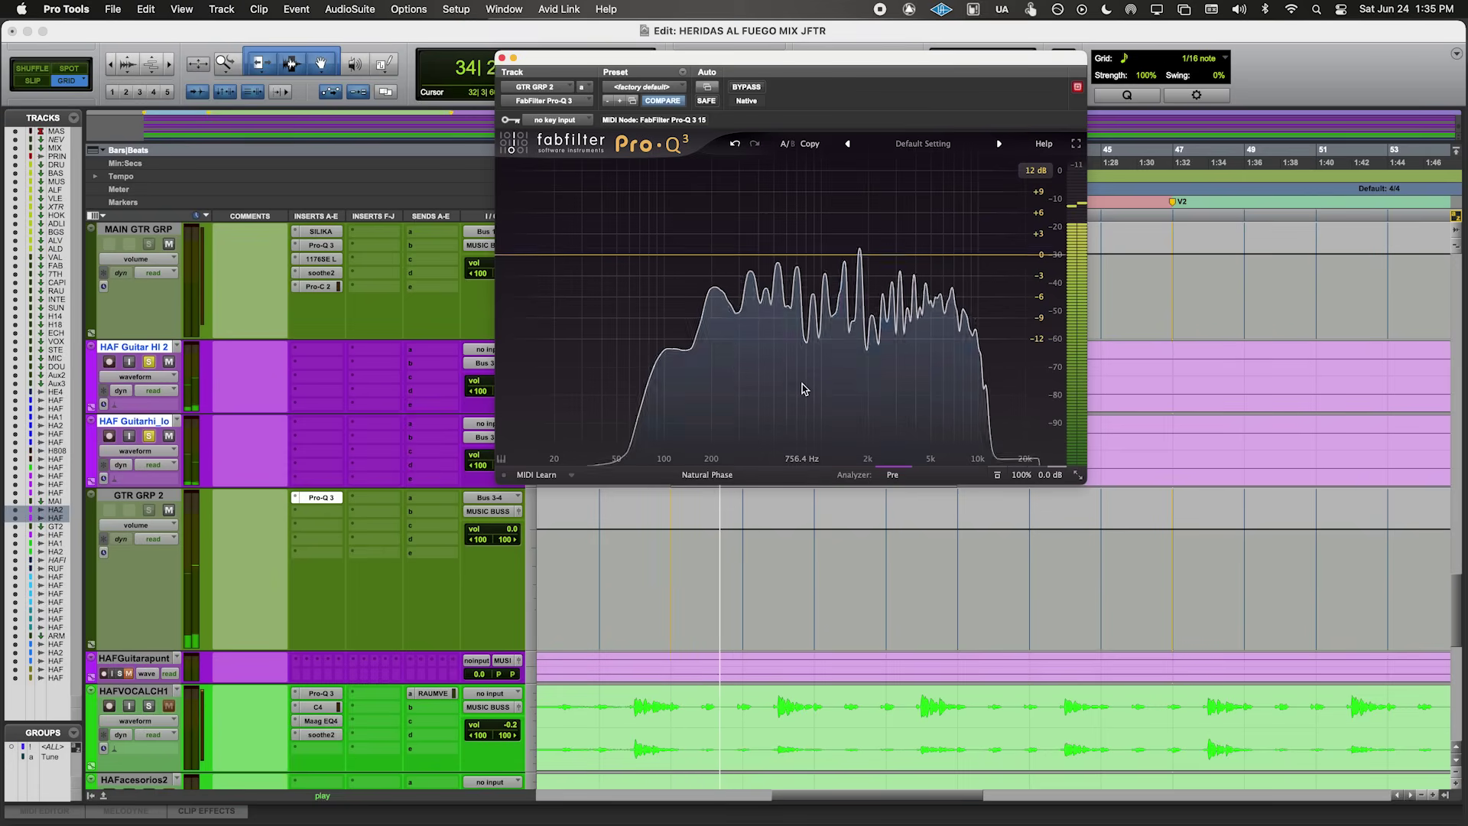
# - Cut narrow midrange resonances of GTR GRP 2 in Pro-Q 3, including -3.67 dB at 2533.6 Hz with a Q of 12.16
pyautogui.moveTo(790, 225)
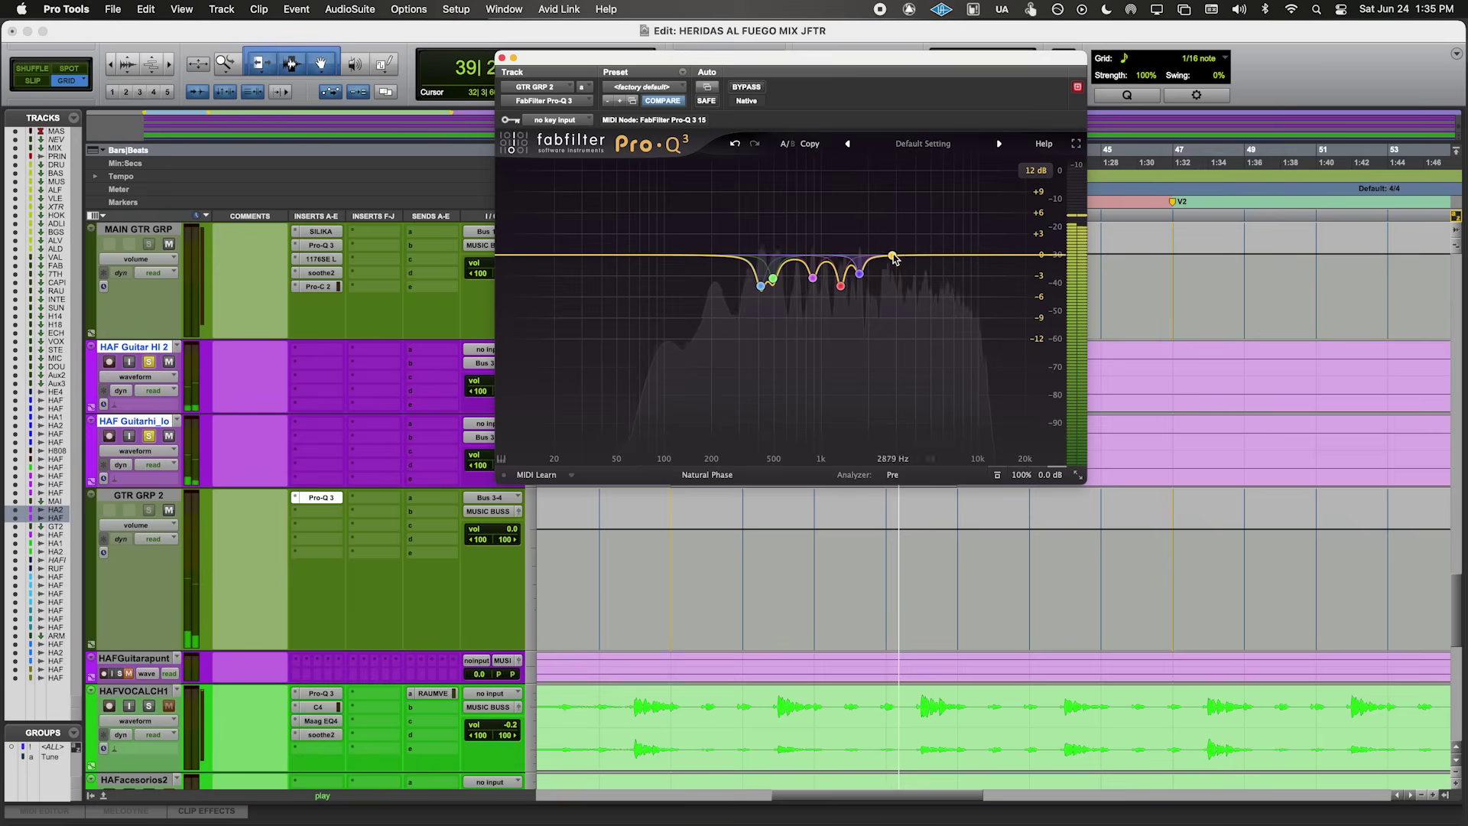
pyautogui.moveTo(895, 259); pyautogui.dragTo(885, 280)
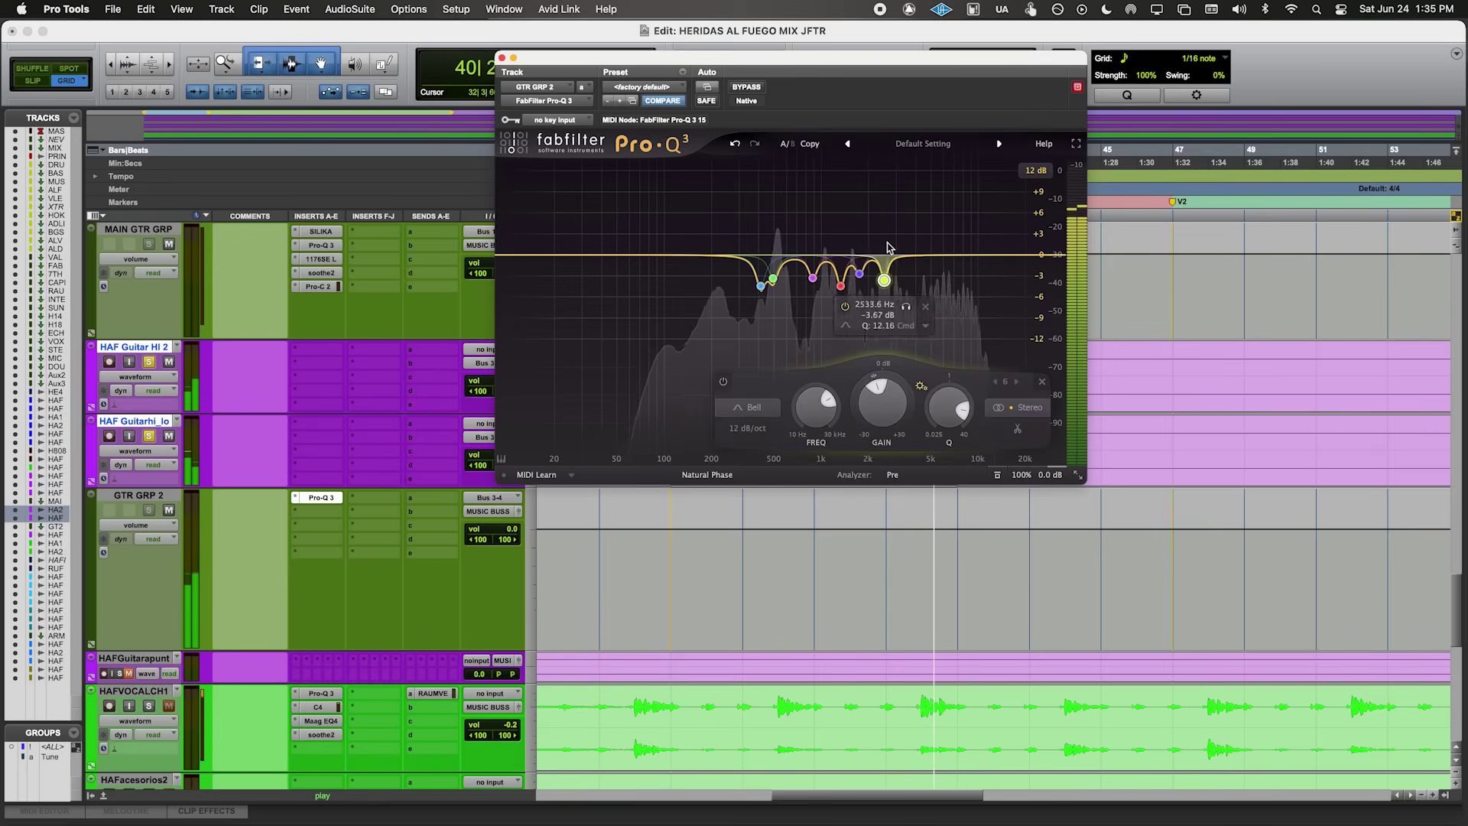
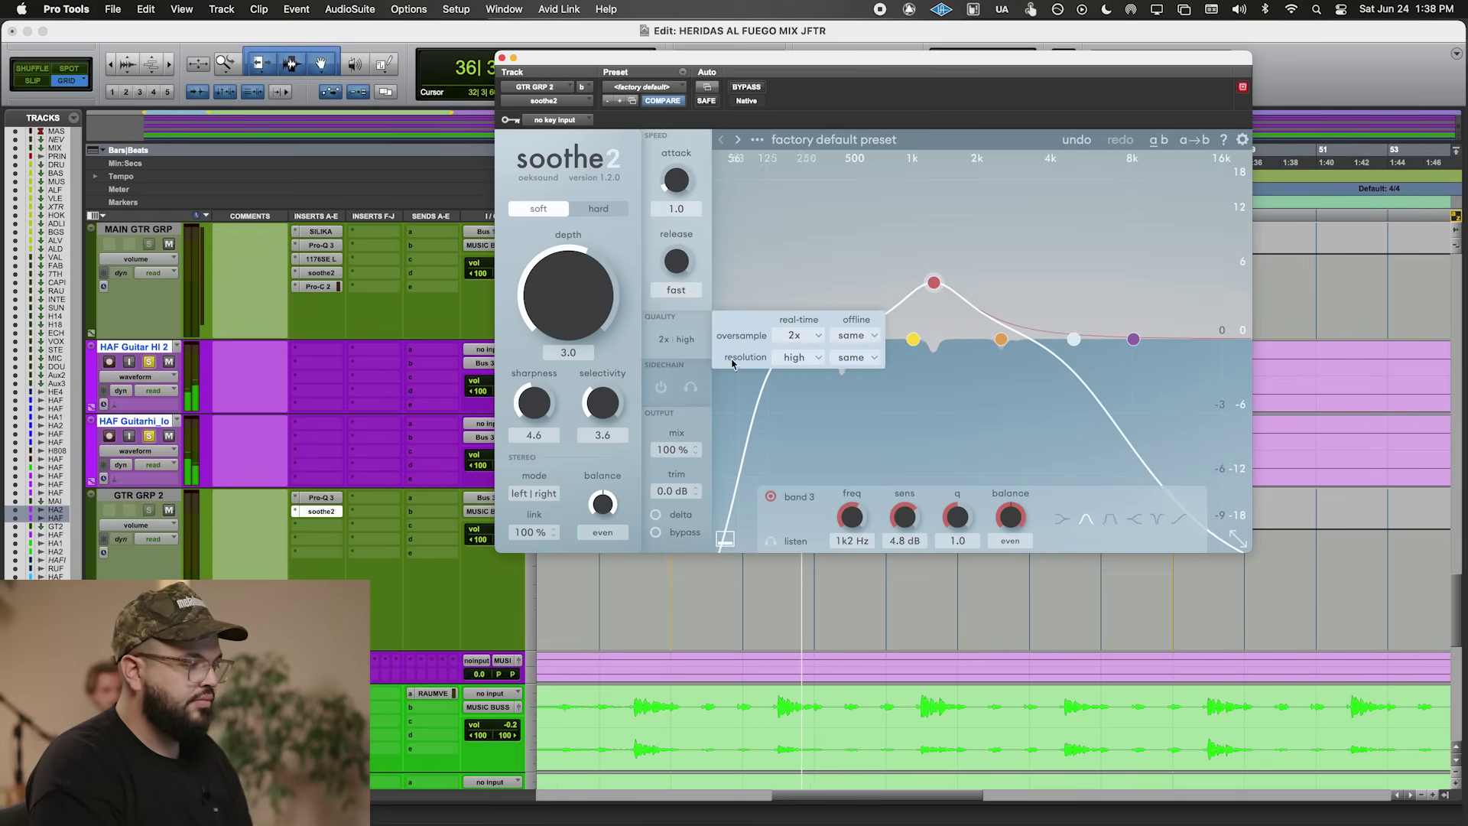
# - Set soothe2 on GTR GRP 2 to depth 3.2, sharpness 5.8 and mix 81%
pyautogui.moveTo(586, 339); pyautogui.dragTo(582, 326)
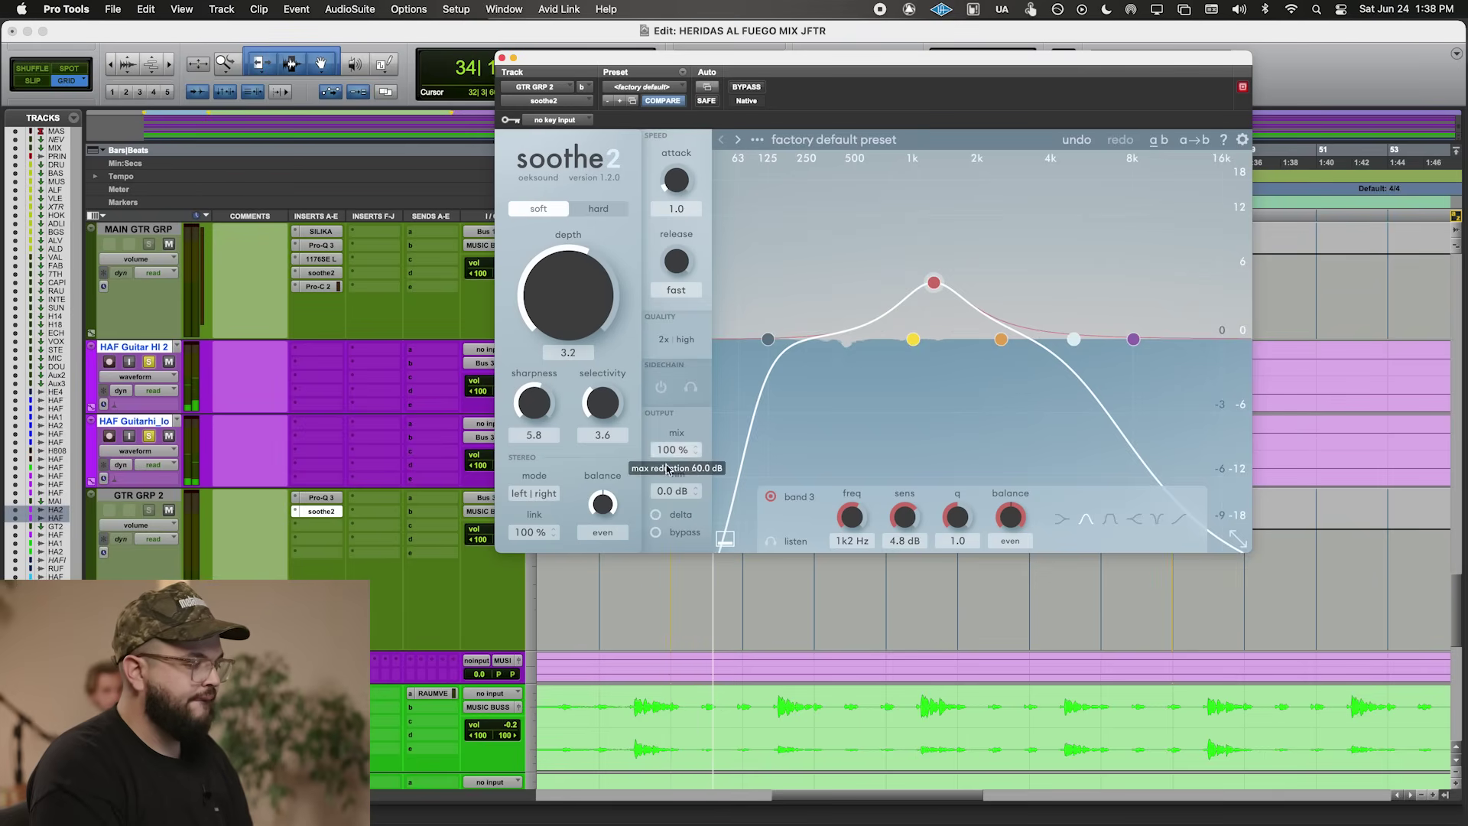
pyautogui.moveTo(668, 478); pyautogui.dragTo(670, 475)
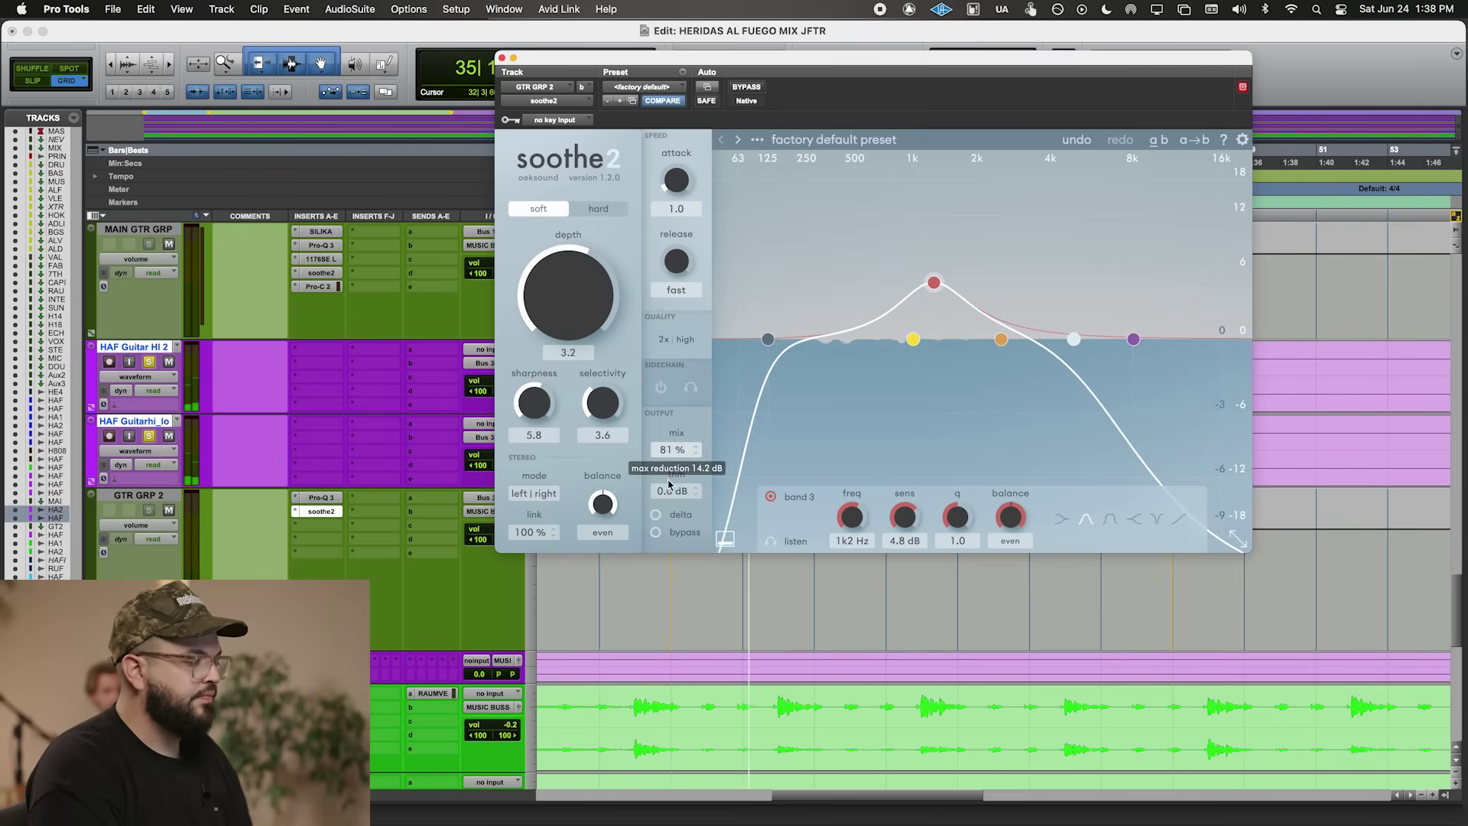
# - Insert Neutron 3 Equalizer after soothe2 on GTR GRP 2 and make gentle low-mid cuts plus a -1.7 dB cut at 1734 Hz
pyautogui.click(308, 527)
pyautogui.press('Escape')
pyautogui.click(360, 497)
pyautogui.press('Escape')
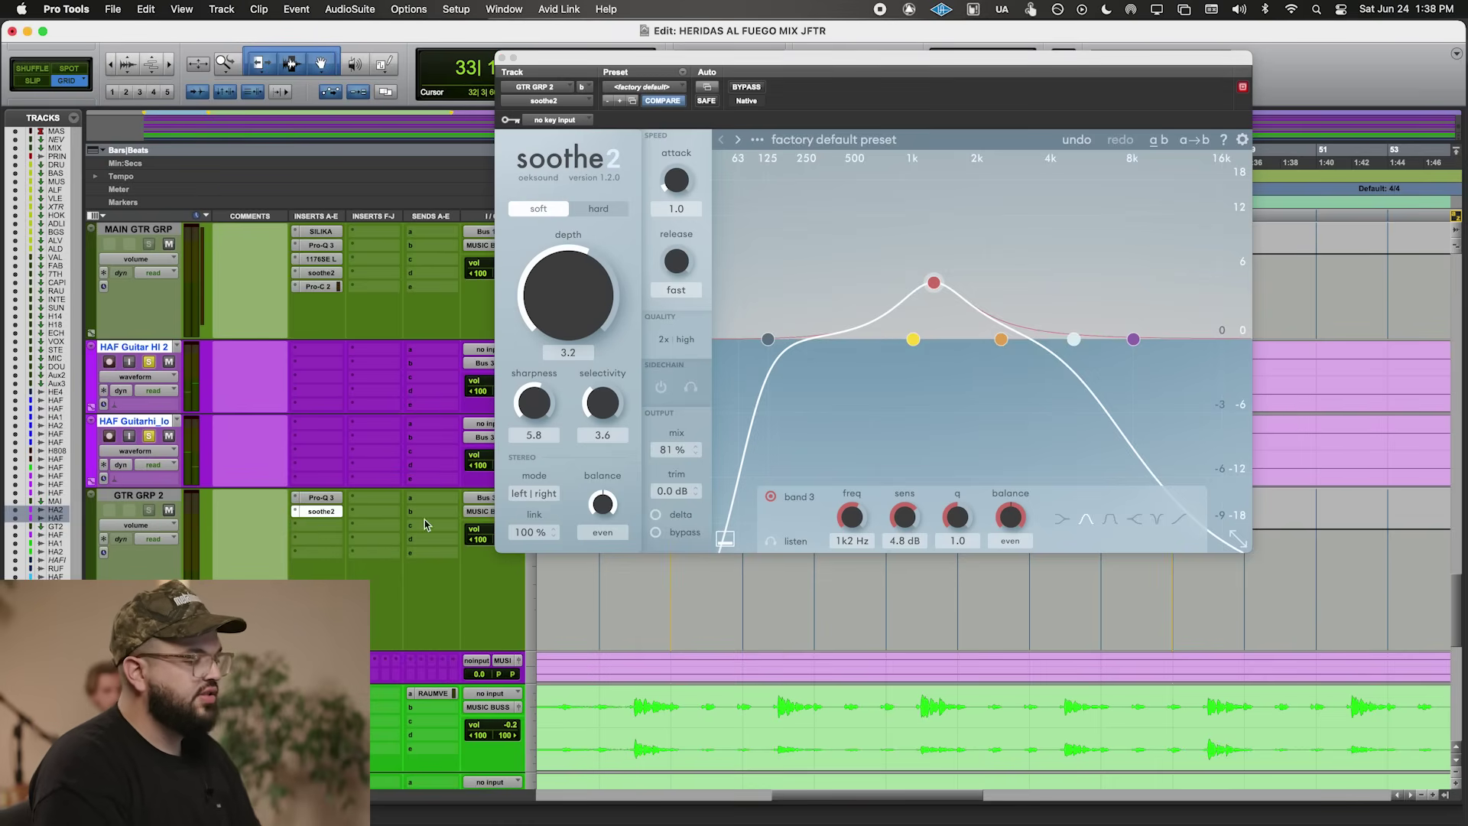
pyautogui.moveTo(747, 312)
pyautogui.mouseDown()
pyautogui.moveTo(732, 225)
pyautogui.moveTo(715, 328)
pyautogui.moveTo(757, 261)
pyautogui.moveTo(747, 328)
pyautogui.mouseUp()
pyautogui.moveTo(602, 312); pyautogui.dragTo(742, 327)
pyautogui.moveTo(920, 312); pyautogui.dragTo(886, 326)
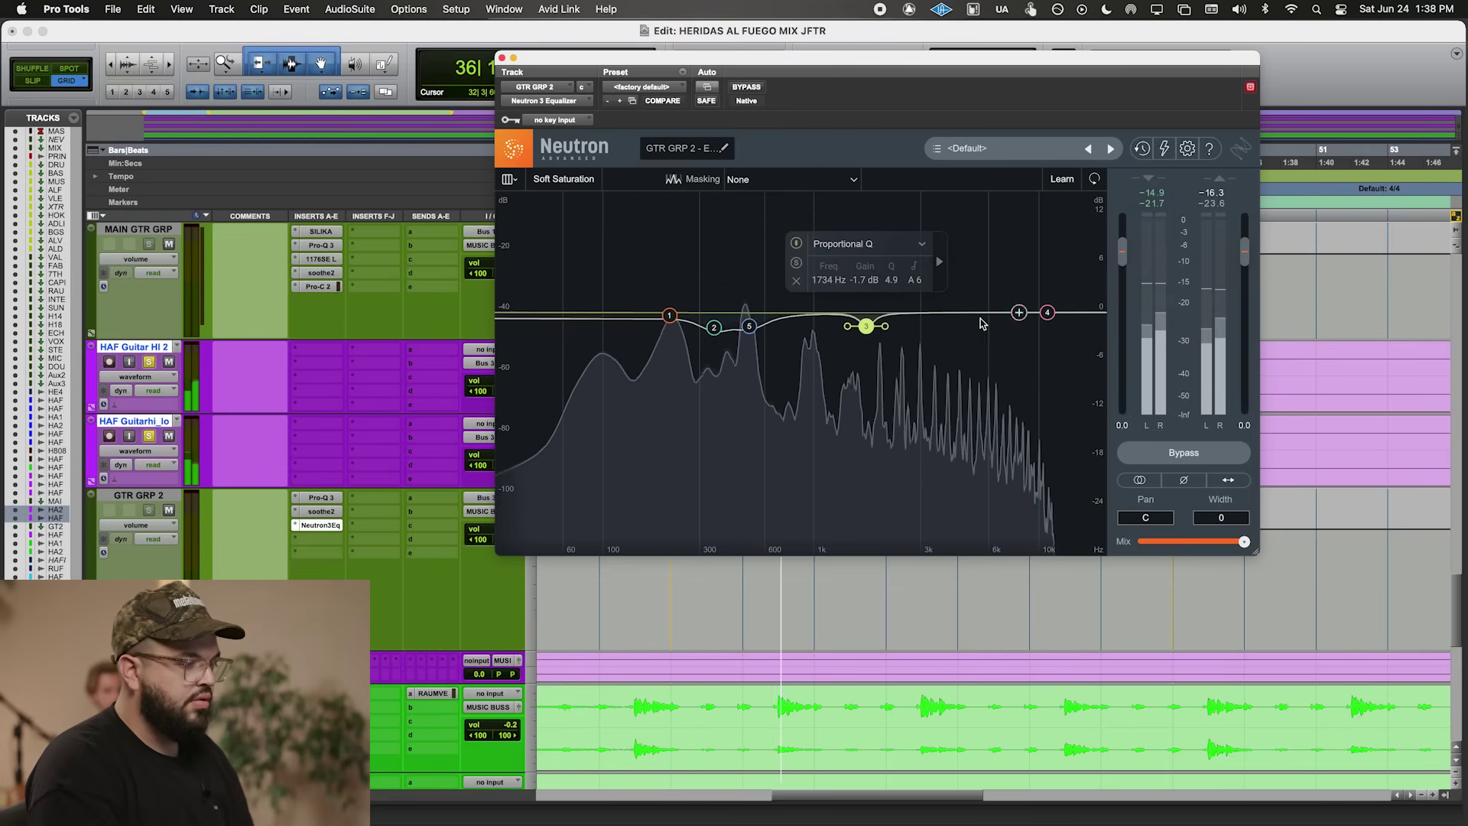
pyautogui.click(501, 58)
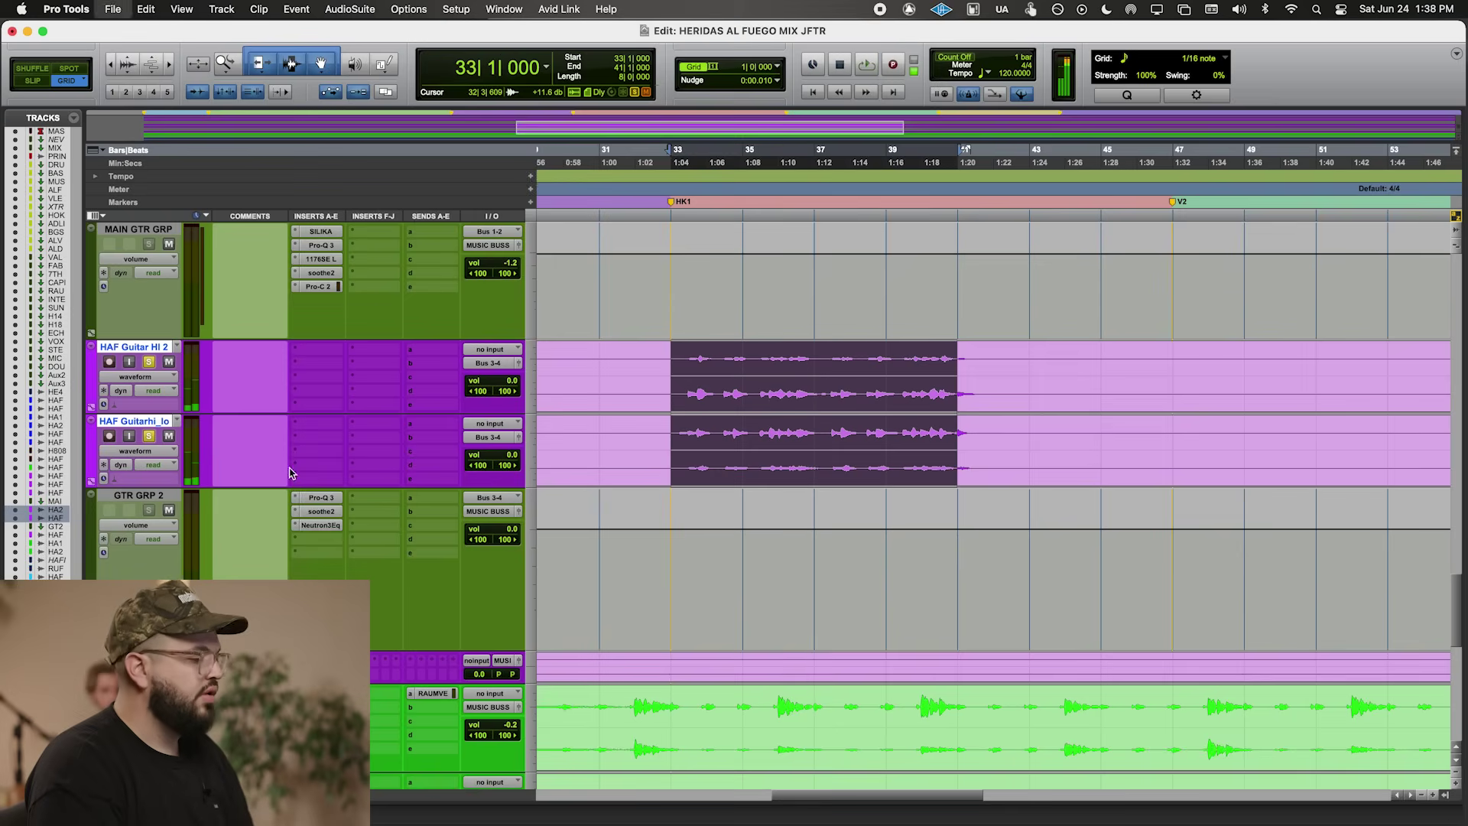
pyautogui.click(320, 542)
pyautogui.click(374, 475)
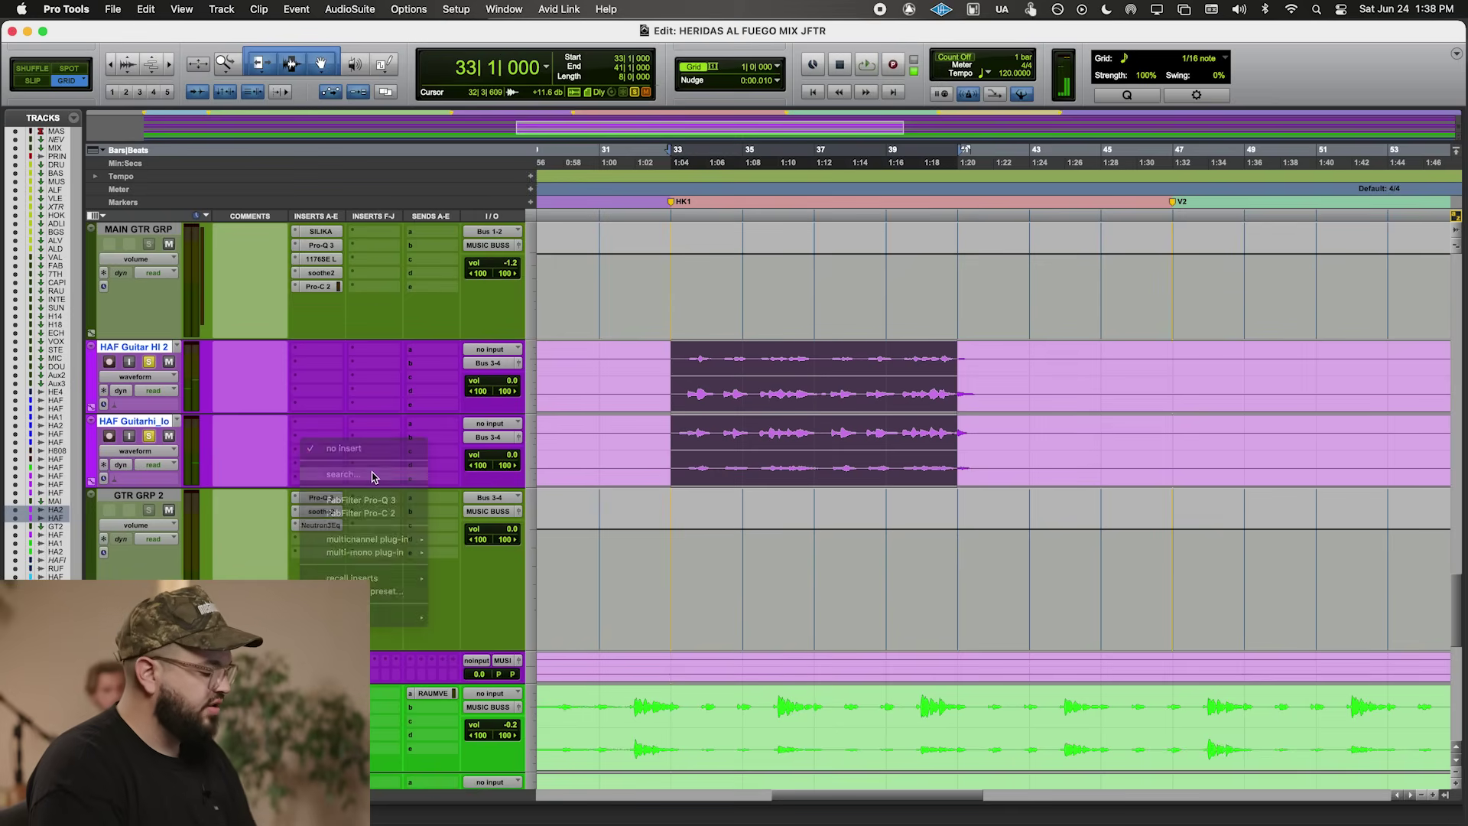
pyautogui.write('c 2')
pyautogui.press('Escape')
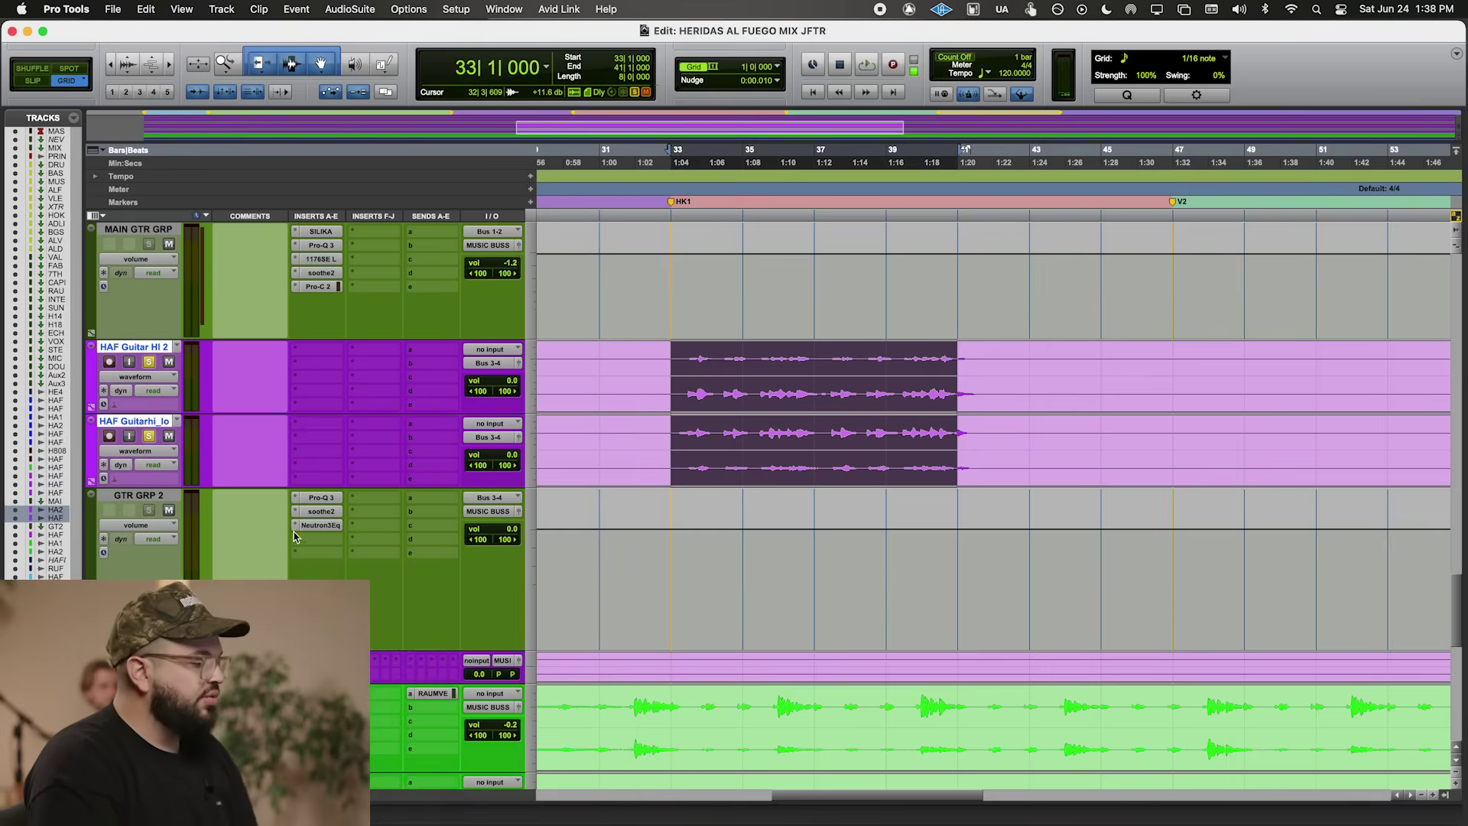
# - Insert the stereo CLA-3A compressor on GTR GRP 2 and set its peak reduction to 5.77
pyautogui.click(326, 540)
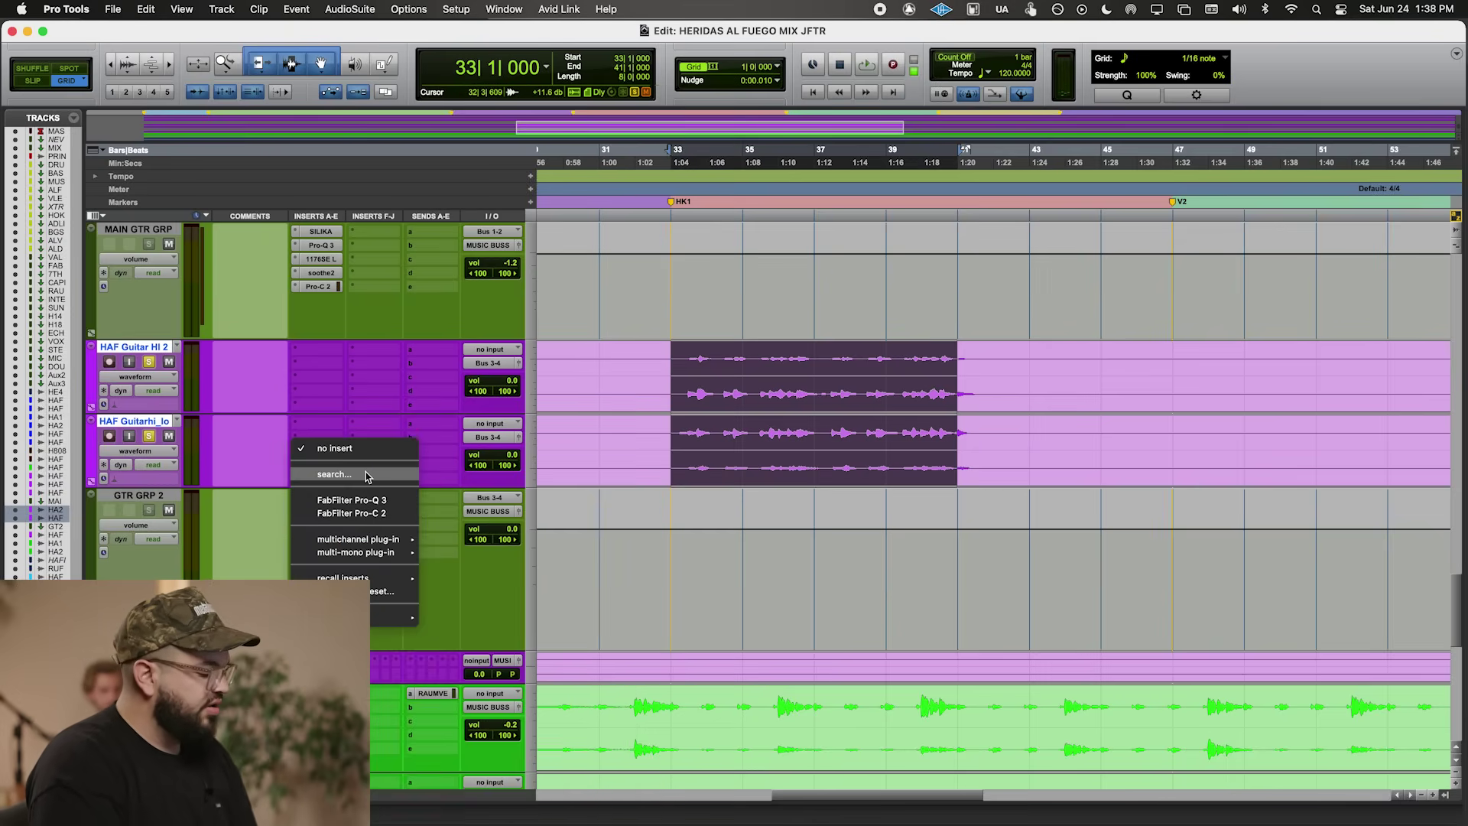
pyautogui.press('Escape')
pyautogui.write('cla')
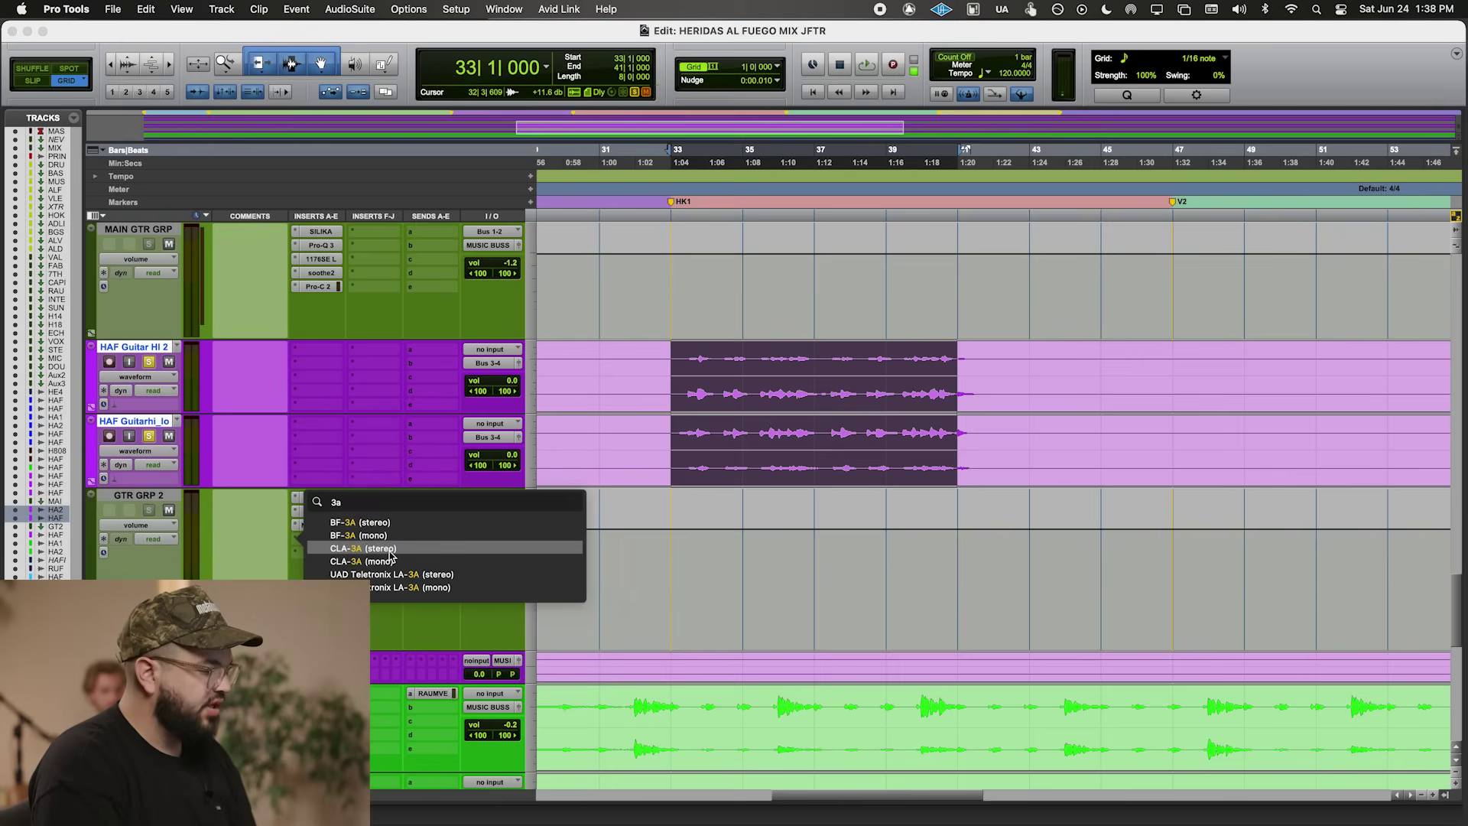
pyautogui.click(393, 558)
pyautogui.moveTo(845, 200); pyautogui.dragTo(833, 223)
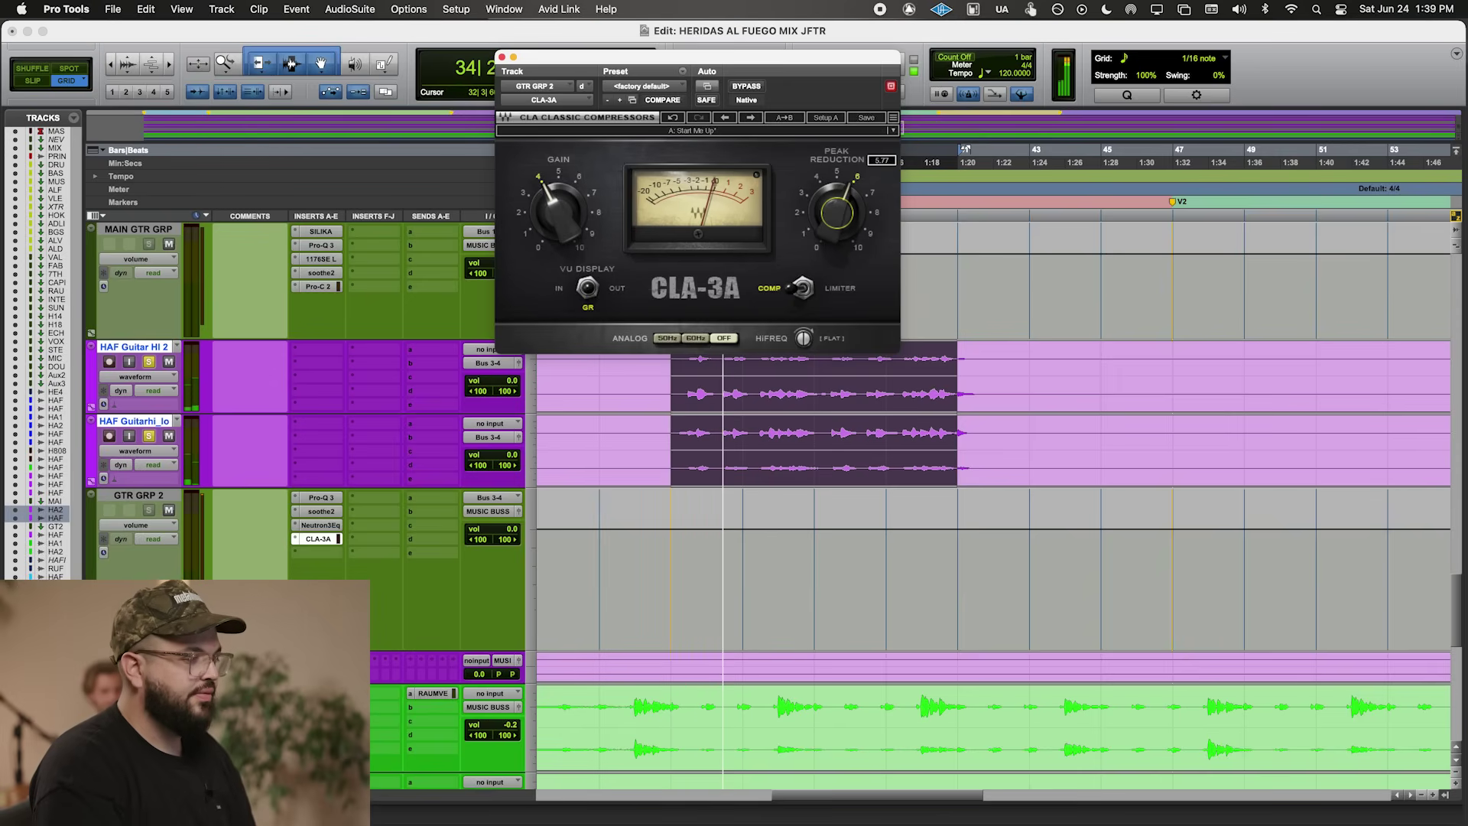
# - Insert FabFilter Pro-C 2 after the CLA-3A on GTR GRP 2, with ratio 2.19:1 and threshold -26.31 dB
pyautogui.click(318, 553)
pyautogui.click(359, 523)
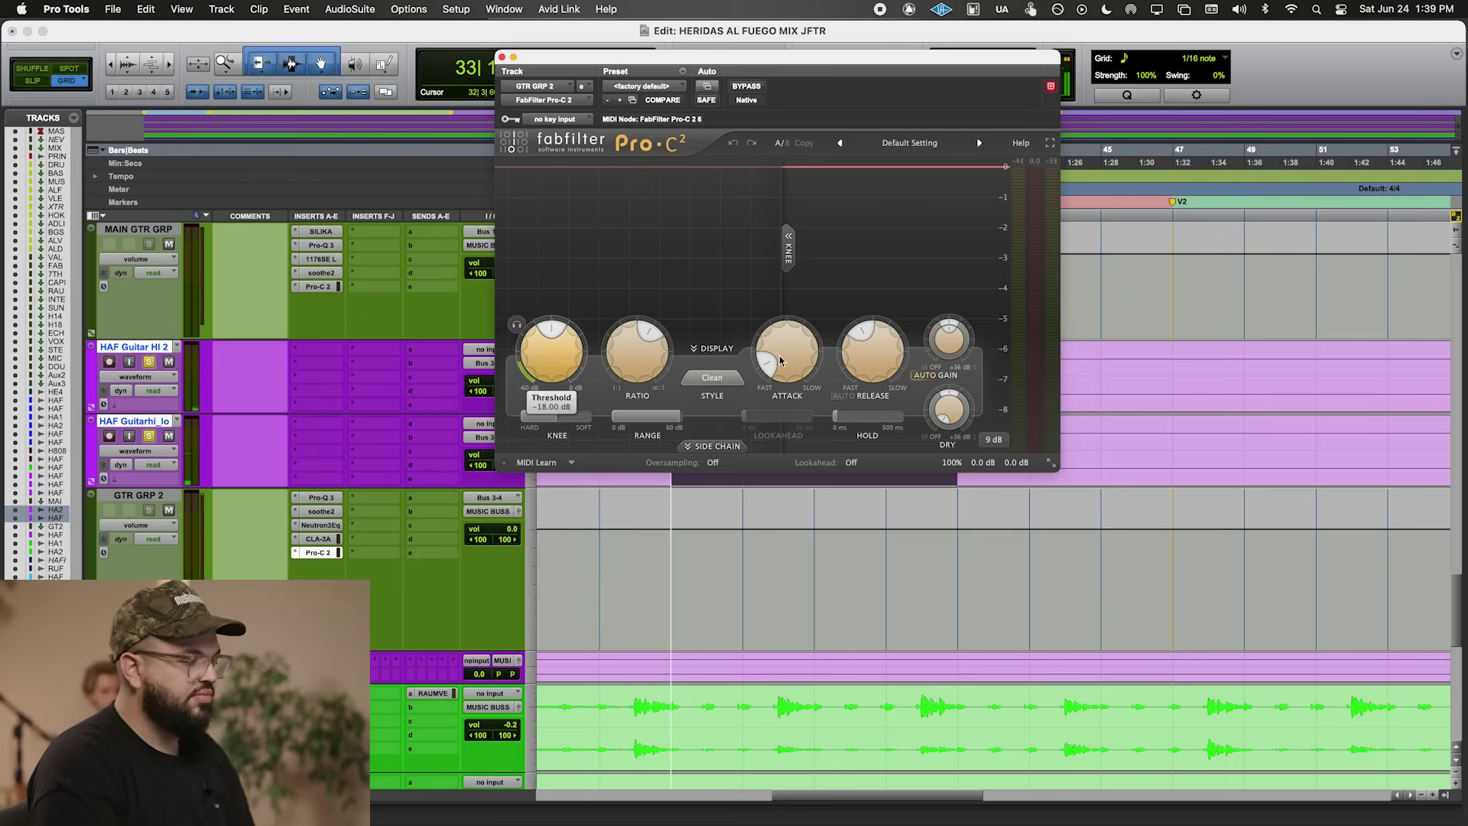
pyautogui.moveTo(637, 353); pyautogui.dragTo(638, 390)
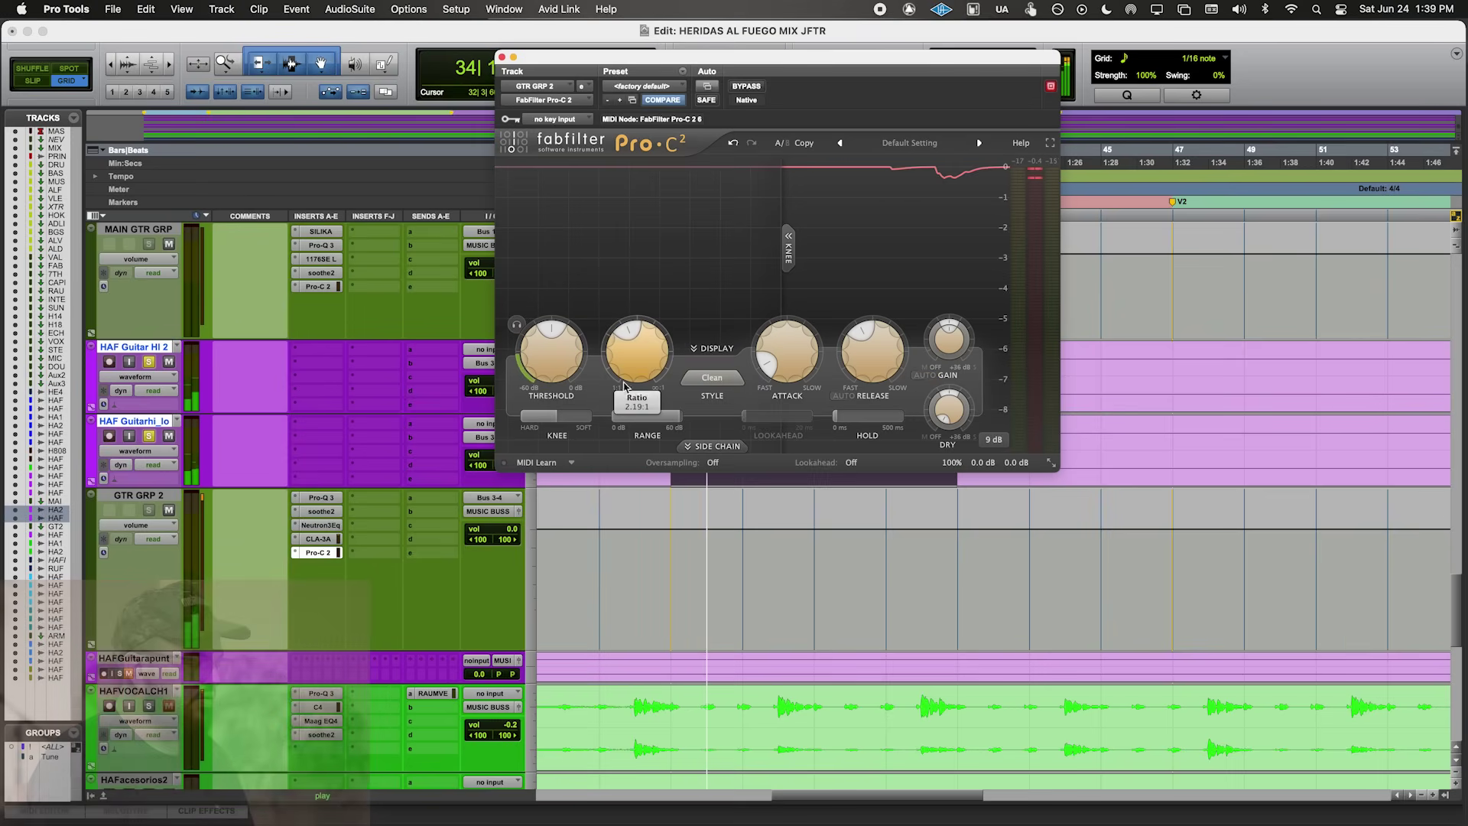
pyautogui.moveTo(551, 355); pyautogui.dragTo(566, 401)
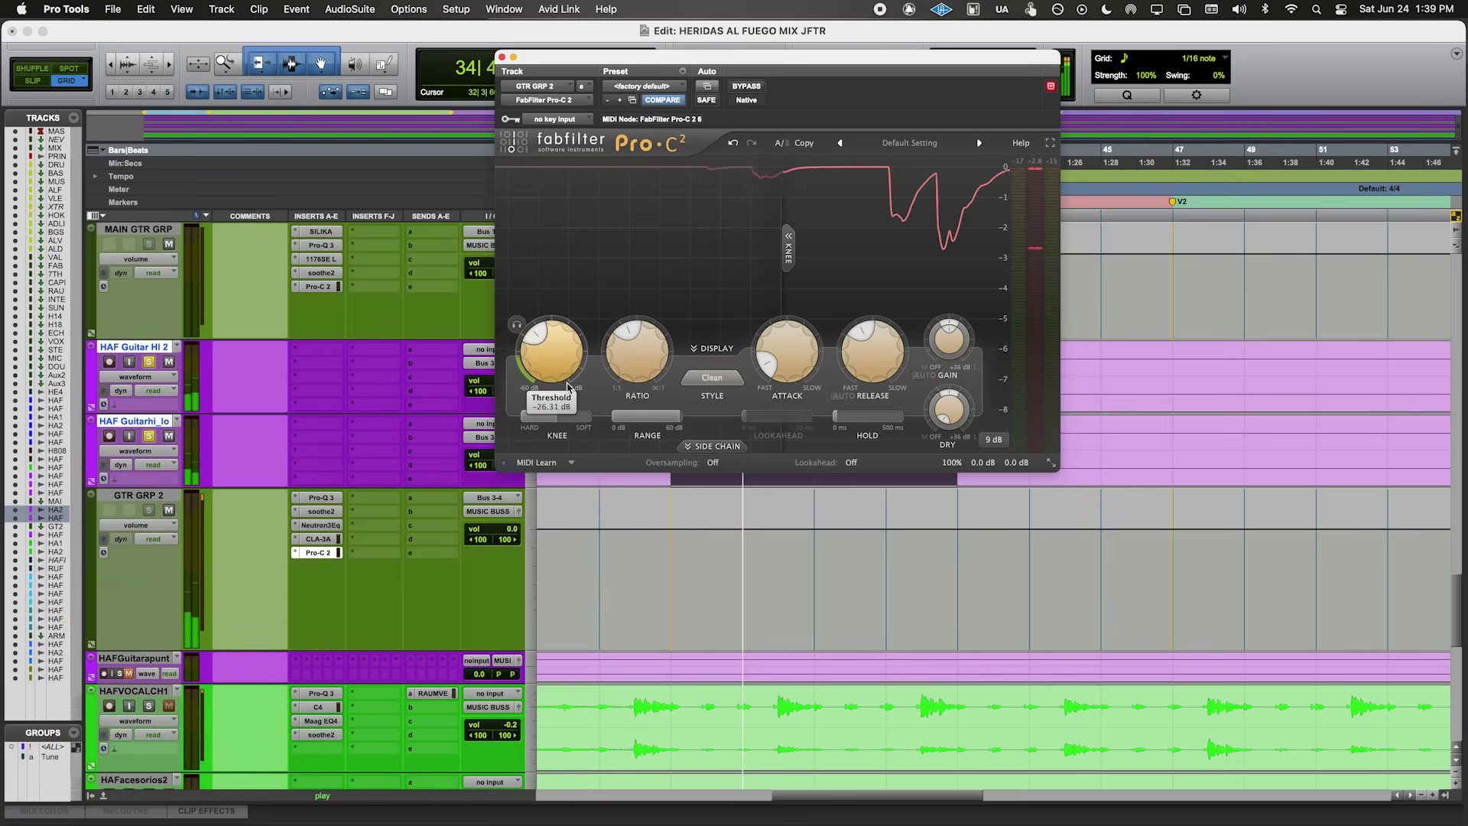
# - Unsolo the two guitar tracks, set the Pro-C 2 wet gain to +2.05 dB in the full mix and close the plug-in
pyautogui.click(146, 443)
pyautogui.press('space')
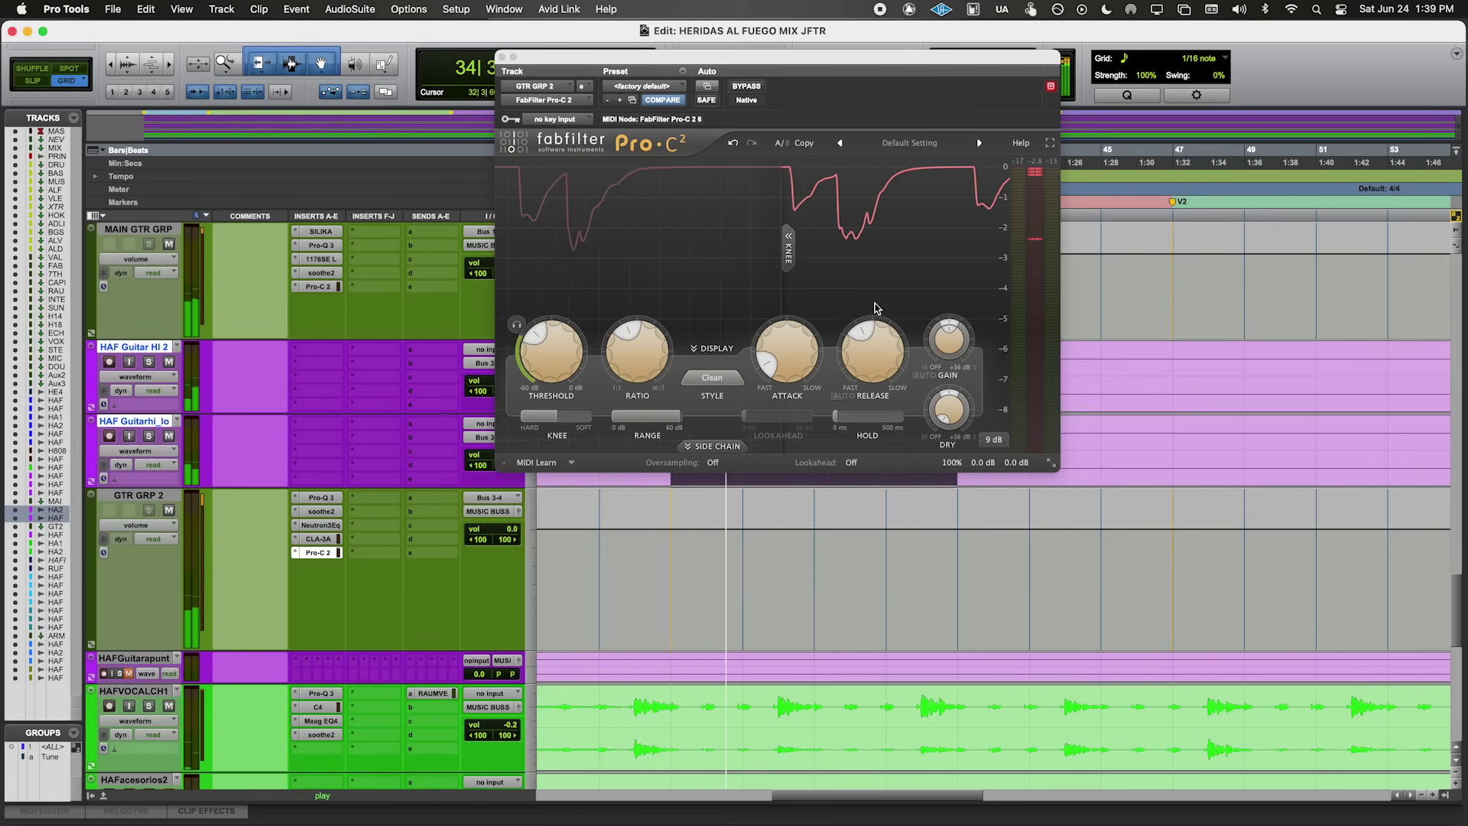
pyautogui.click(953, 330)
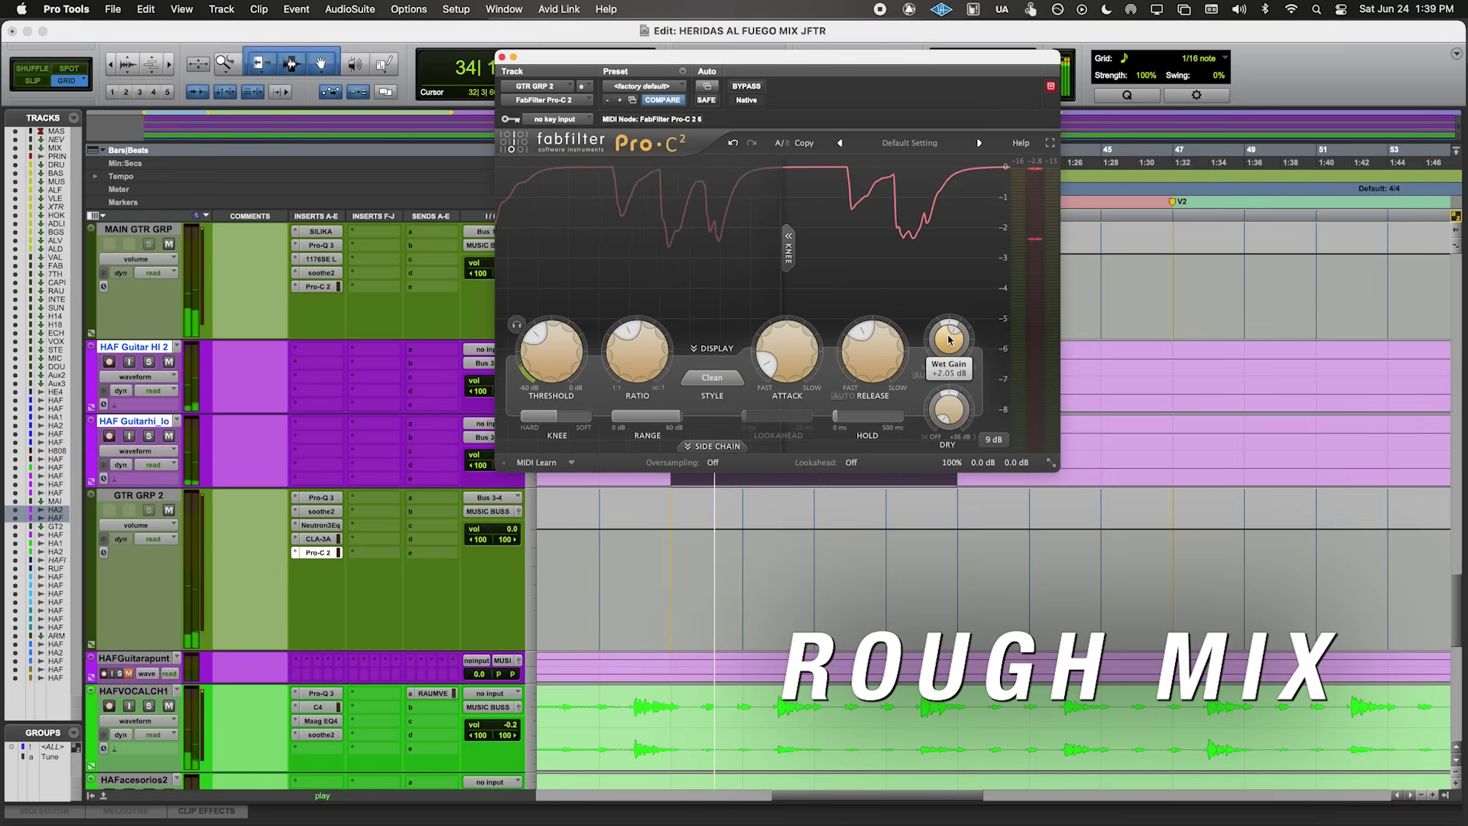
pyautogui.moveTo(948, 344)
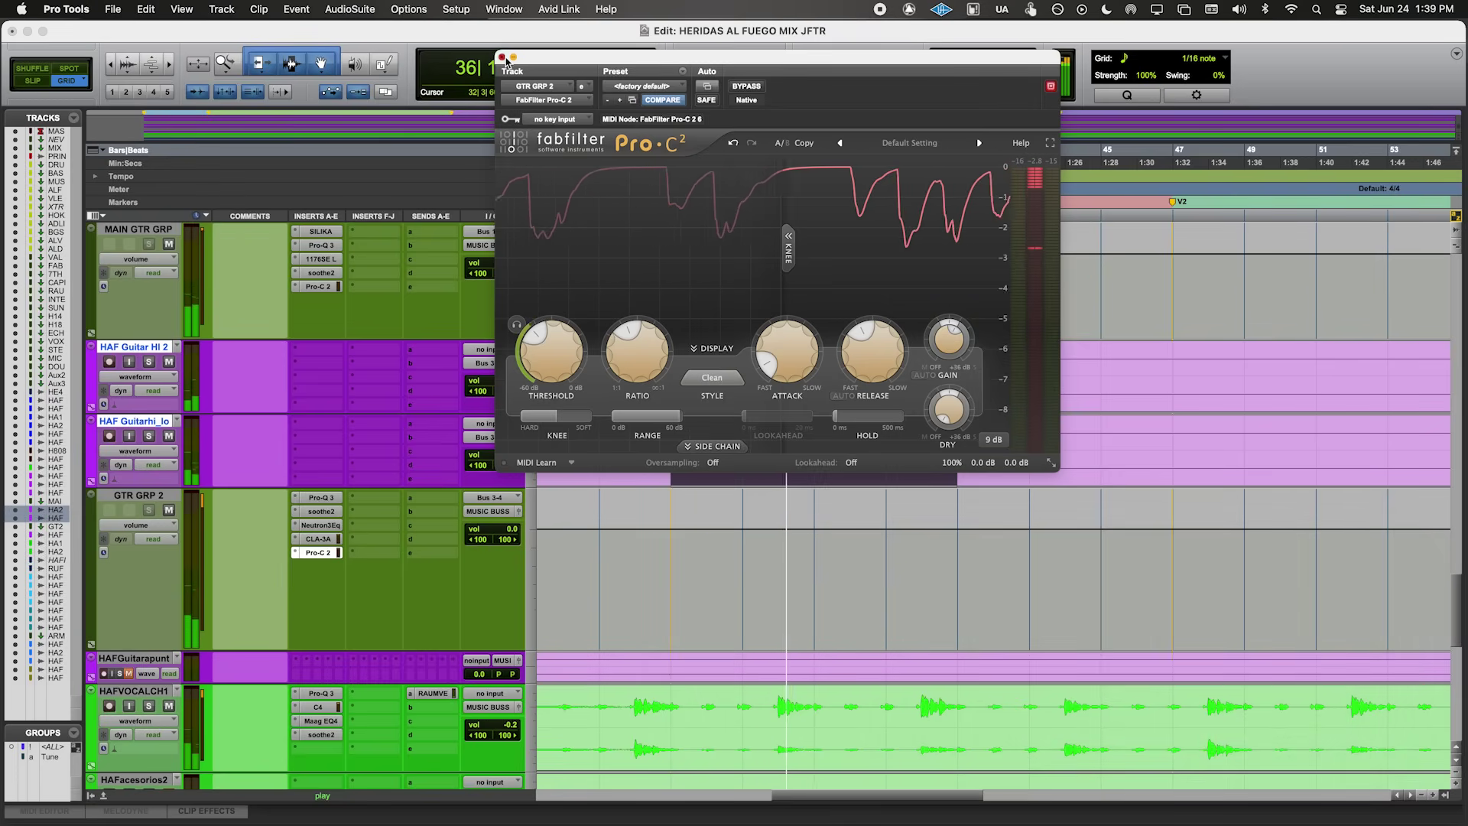
pyautogui.click(502, 57)
# - Audition bars 33 to 42 of GTR GRP 2 in the mix, then the HAF accesorios 2 effect around the start of HK1
pyautogui.press('super+bracketleft')
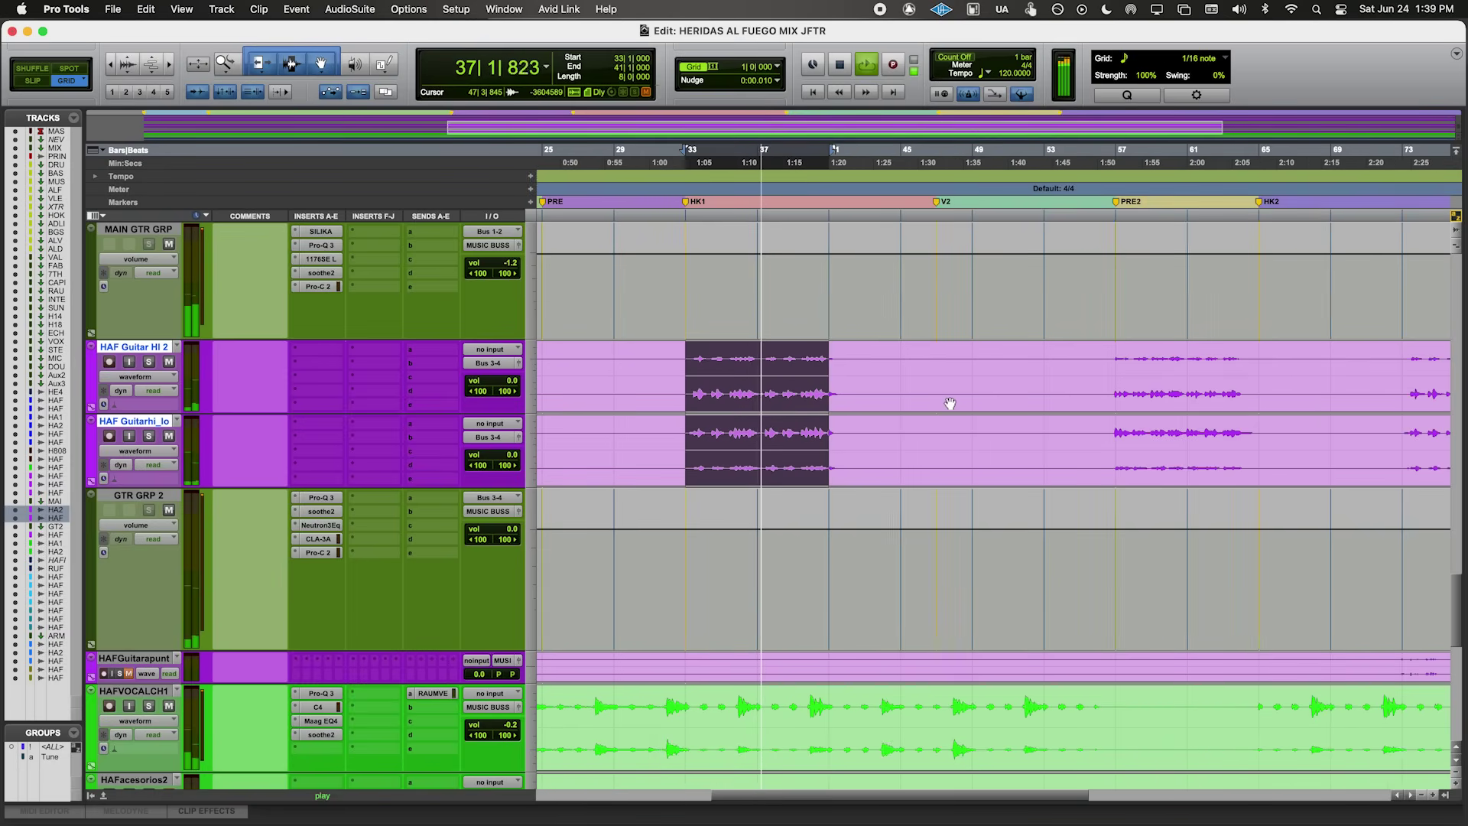
pyautogui.moveTo(690, 545); pyautogui.dragTo(840, 544)
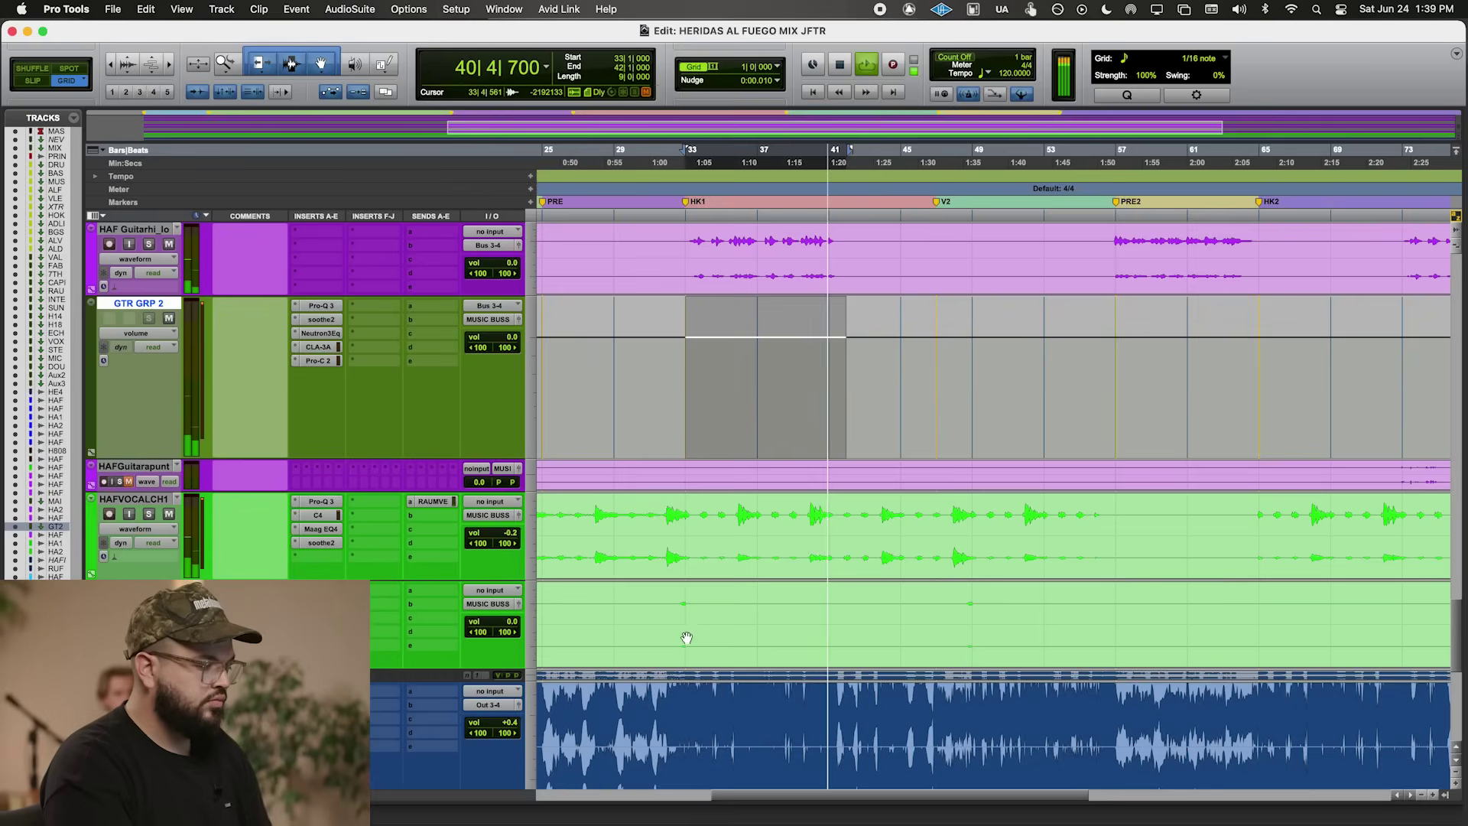
pyautogui.click(674, 638)
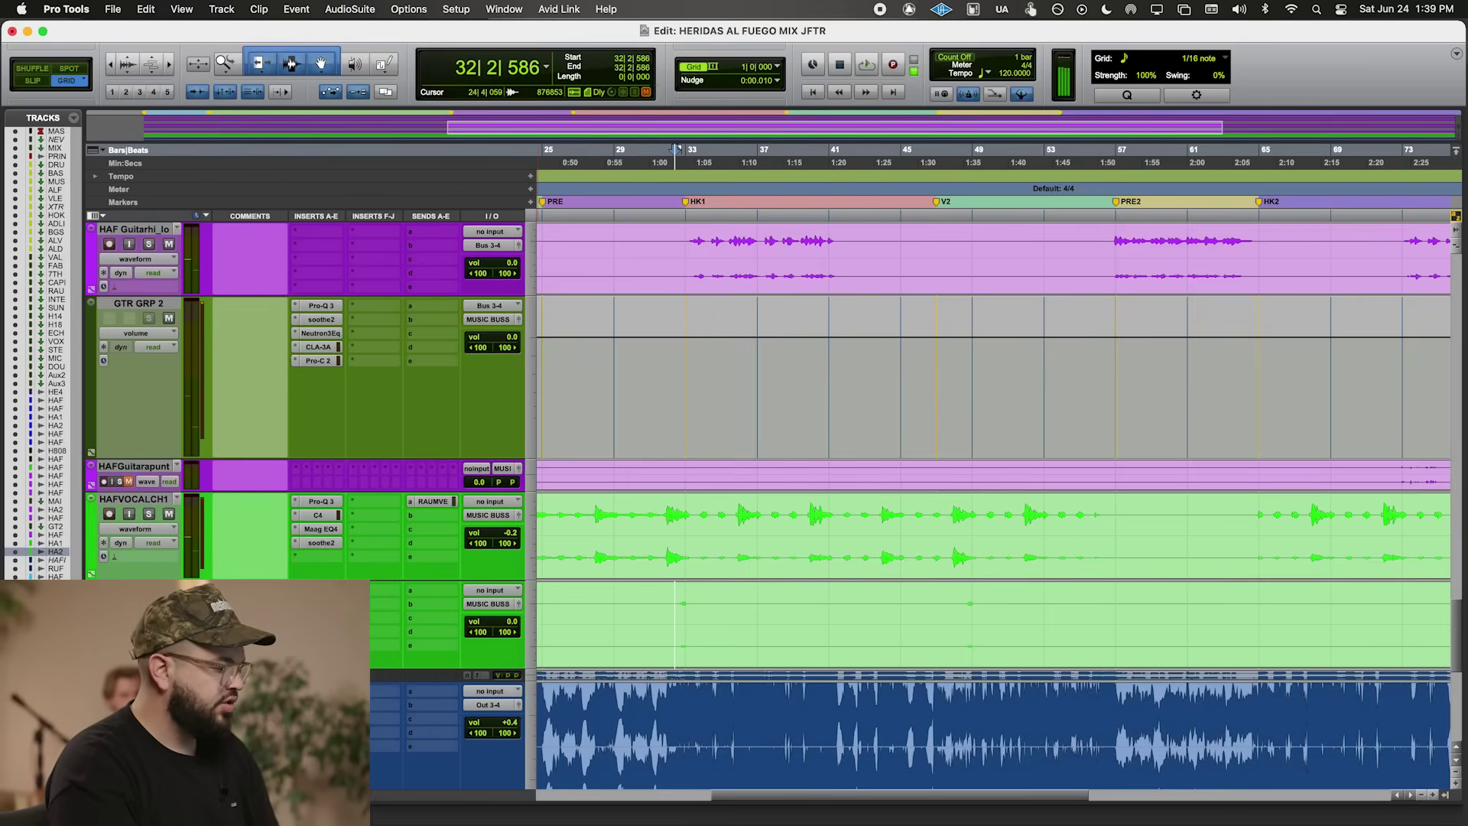
pyautogui.press('space')
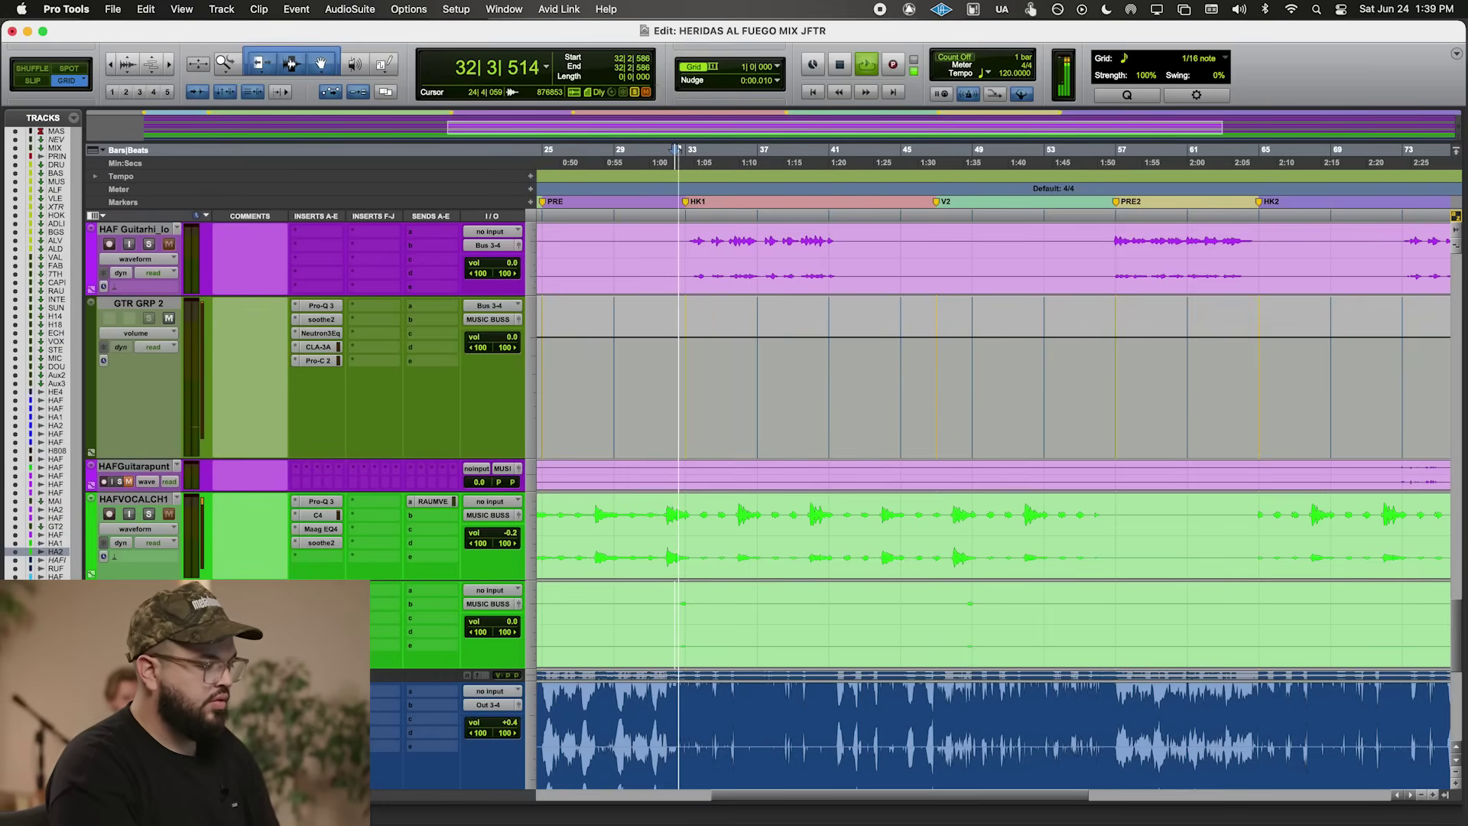
pyautogui.press('space')
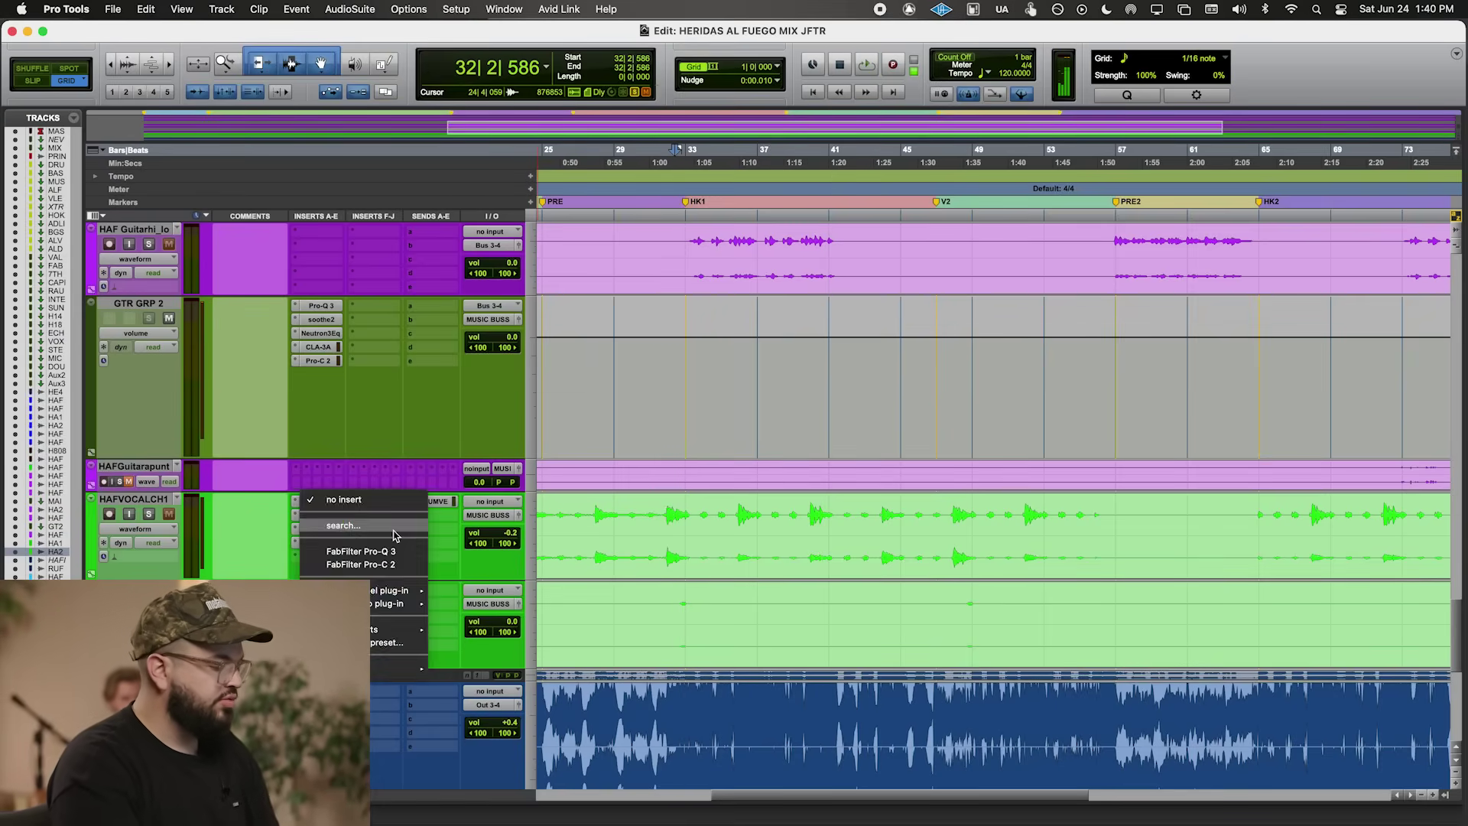
# - Insert the Doubler2 plug-in in the first insert slot of the HAF accesorios 2 track
pyautogui.click(395, 537)
pyautogui.write('doubler')
pyautogui.press('Return')
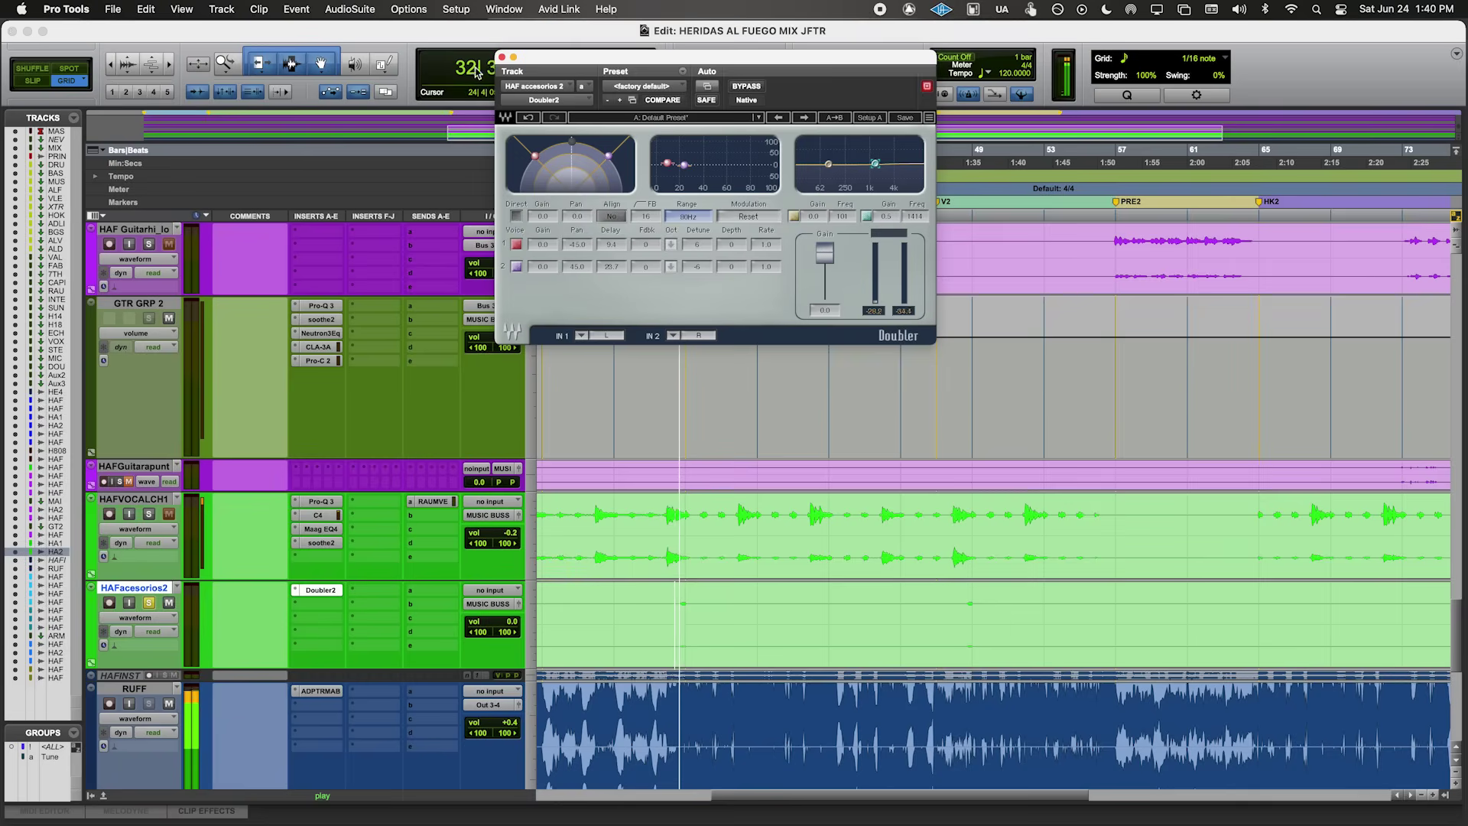
# - Audition the soloed HAF accesorios 2 track through Doubler2, lower the gain of its first voice and close the plug-in
pyautogui.click(501, 57)
pyautogui.press('space')
pyautogui.click(325, 591)
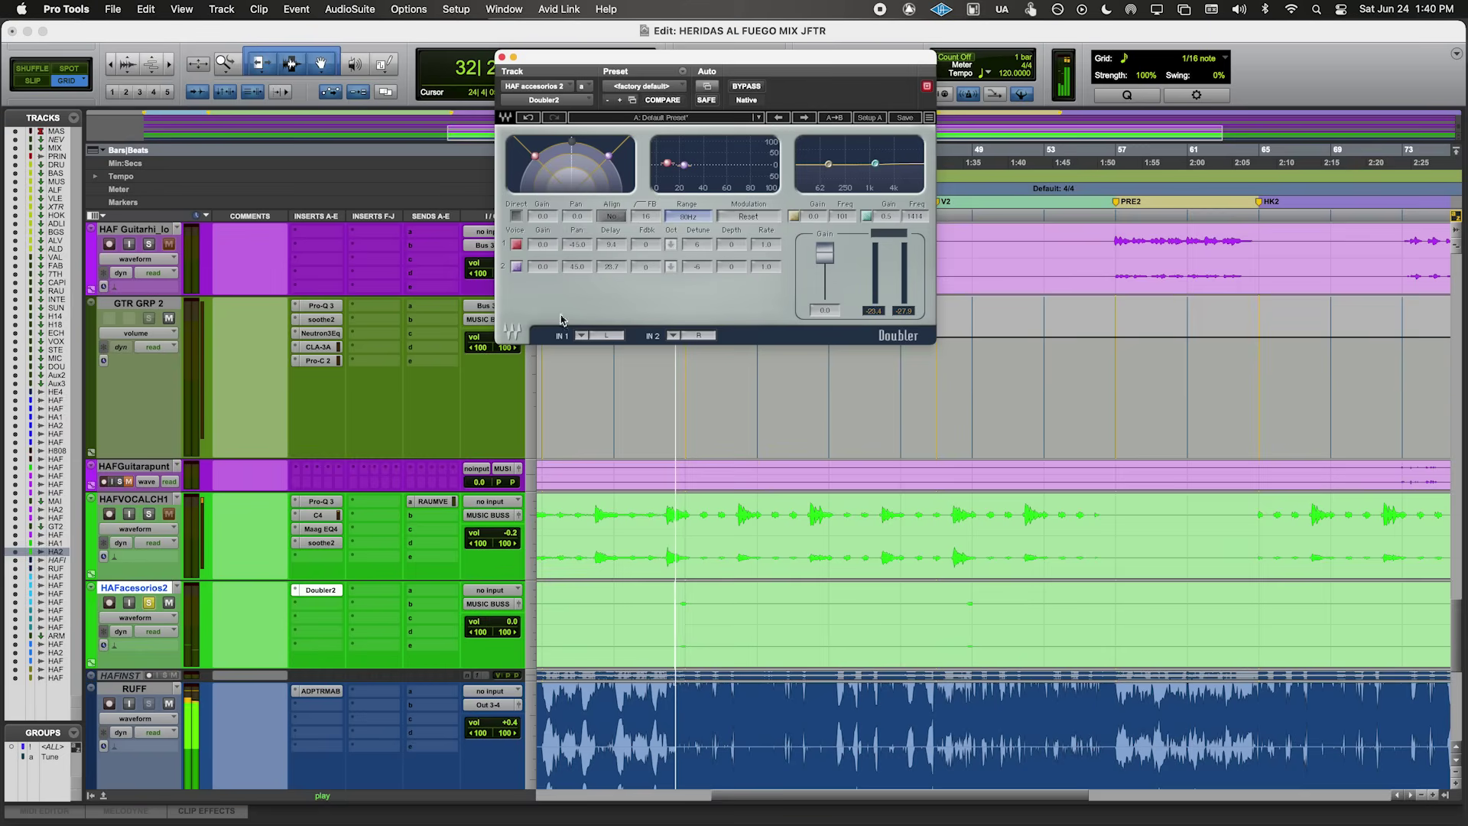
pyautogui.press('space')
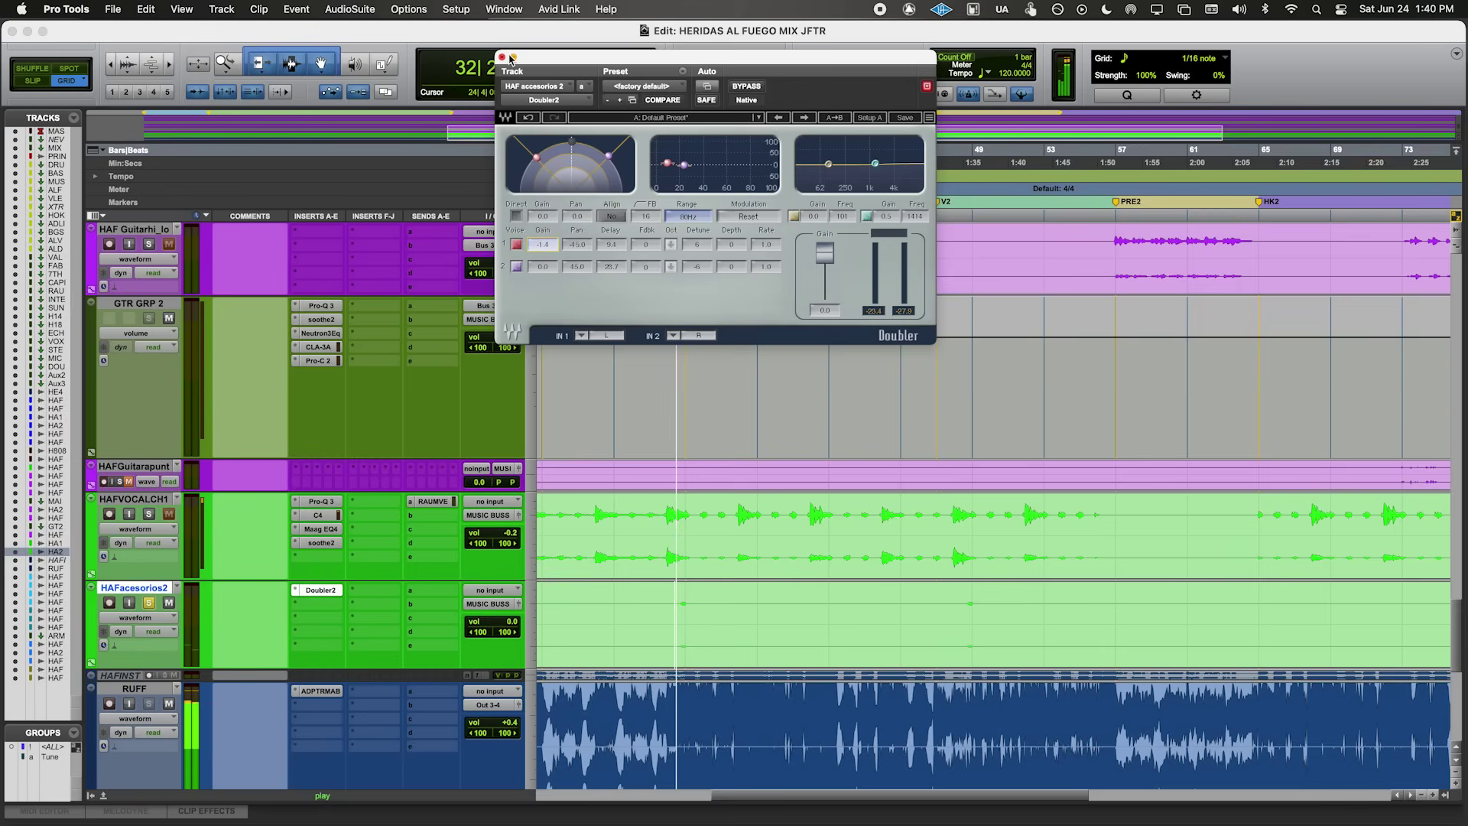
pyautogui.click(502, 56)
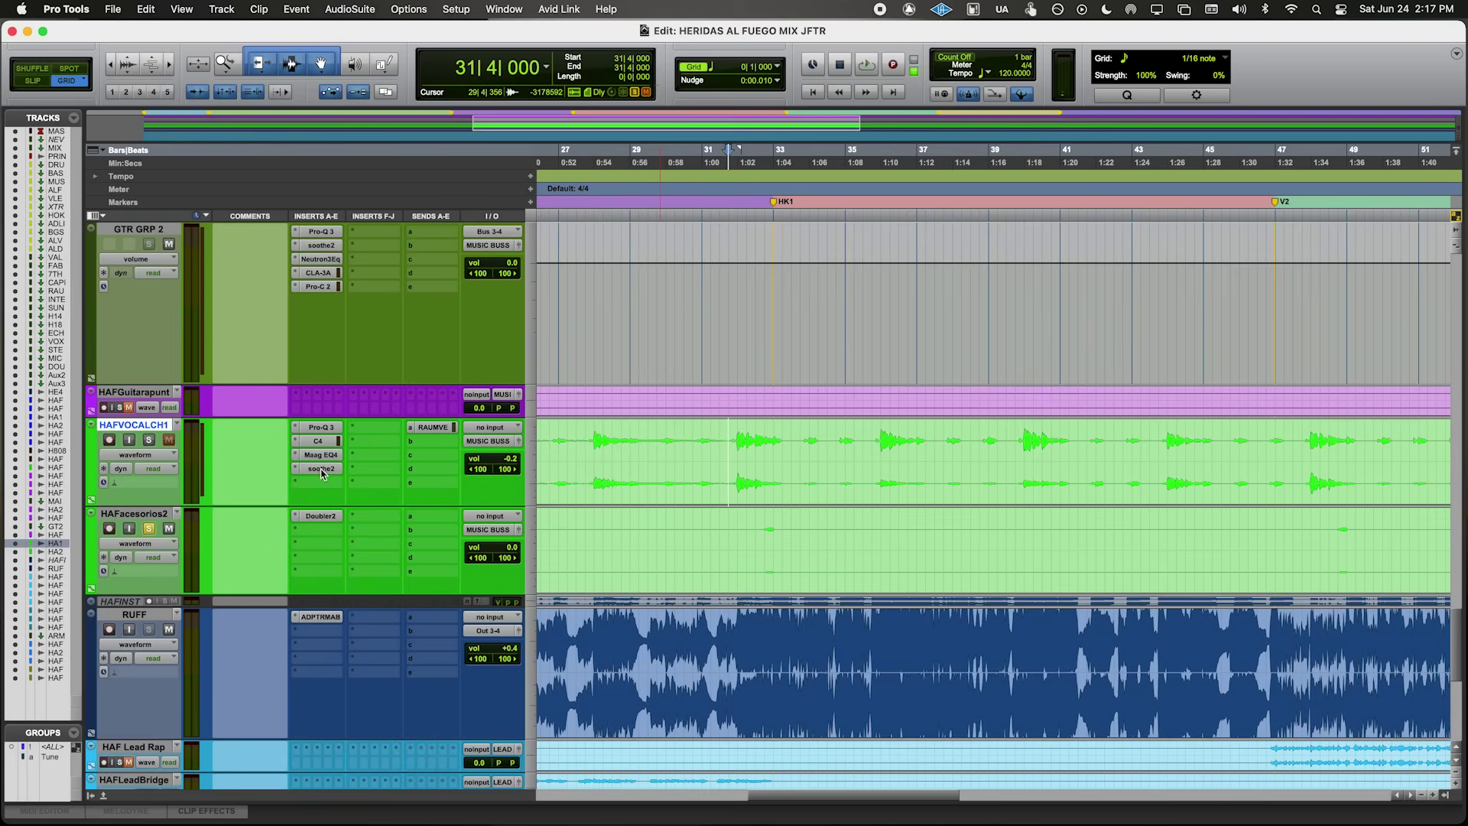
# - Insert the Spectre plug-in after Doubler2 on the HAF accesorios 2 track
pyautogui.click(329, 536)
pyautogui.click(380, 467)
pyautogui.write('spec')
pyautogui.click(410, 548)
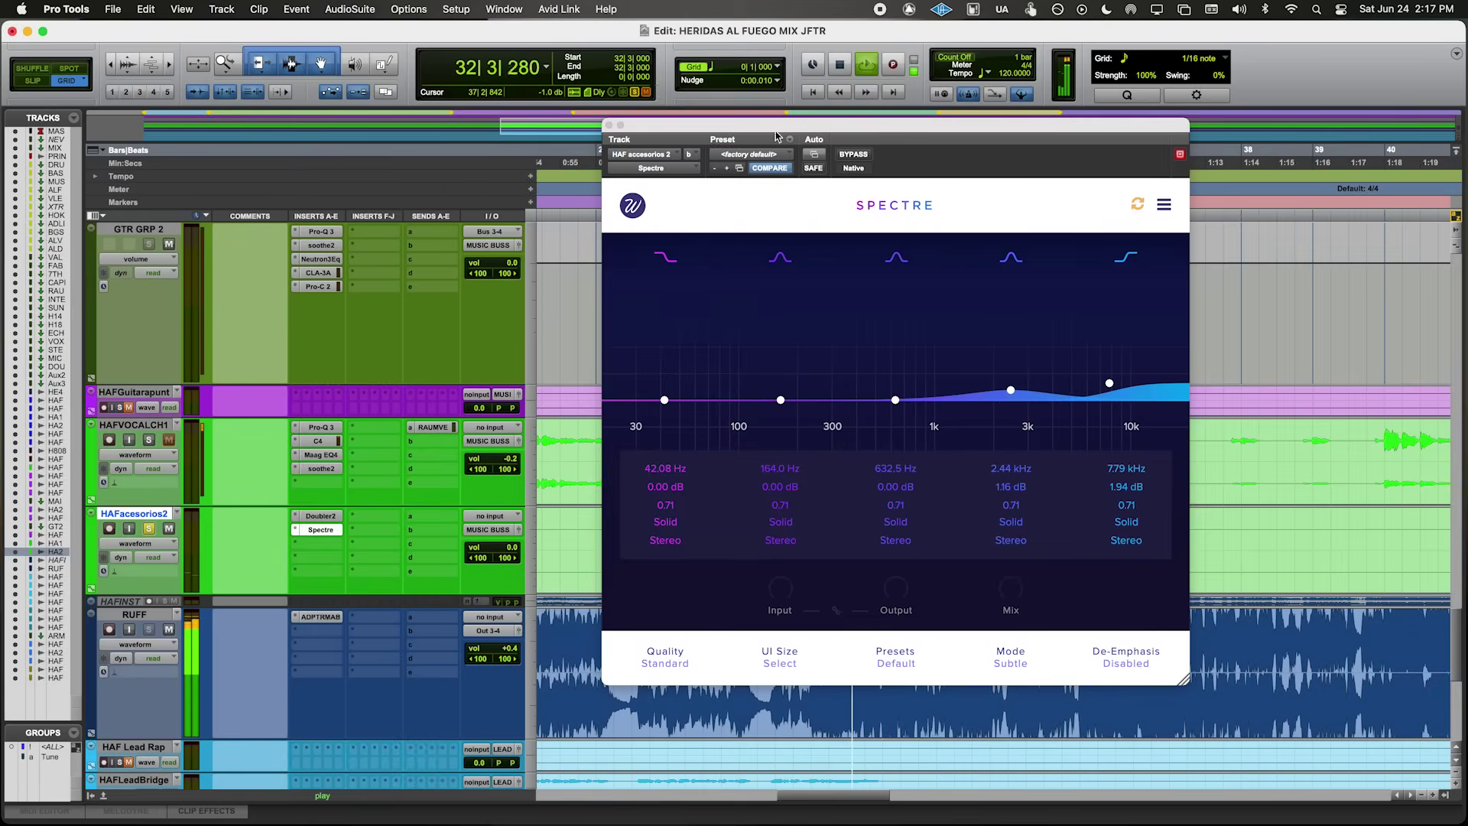
# - Set Spectre's fourth band to Rectify and raise it to about 2.9 kHz and 2 dB
pyautogui.press('space')
pyautogui.click(1011, 521)
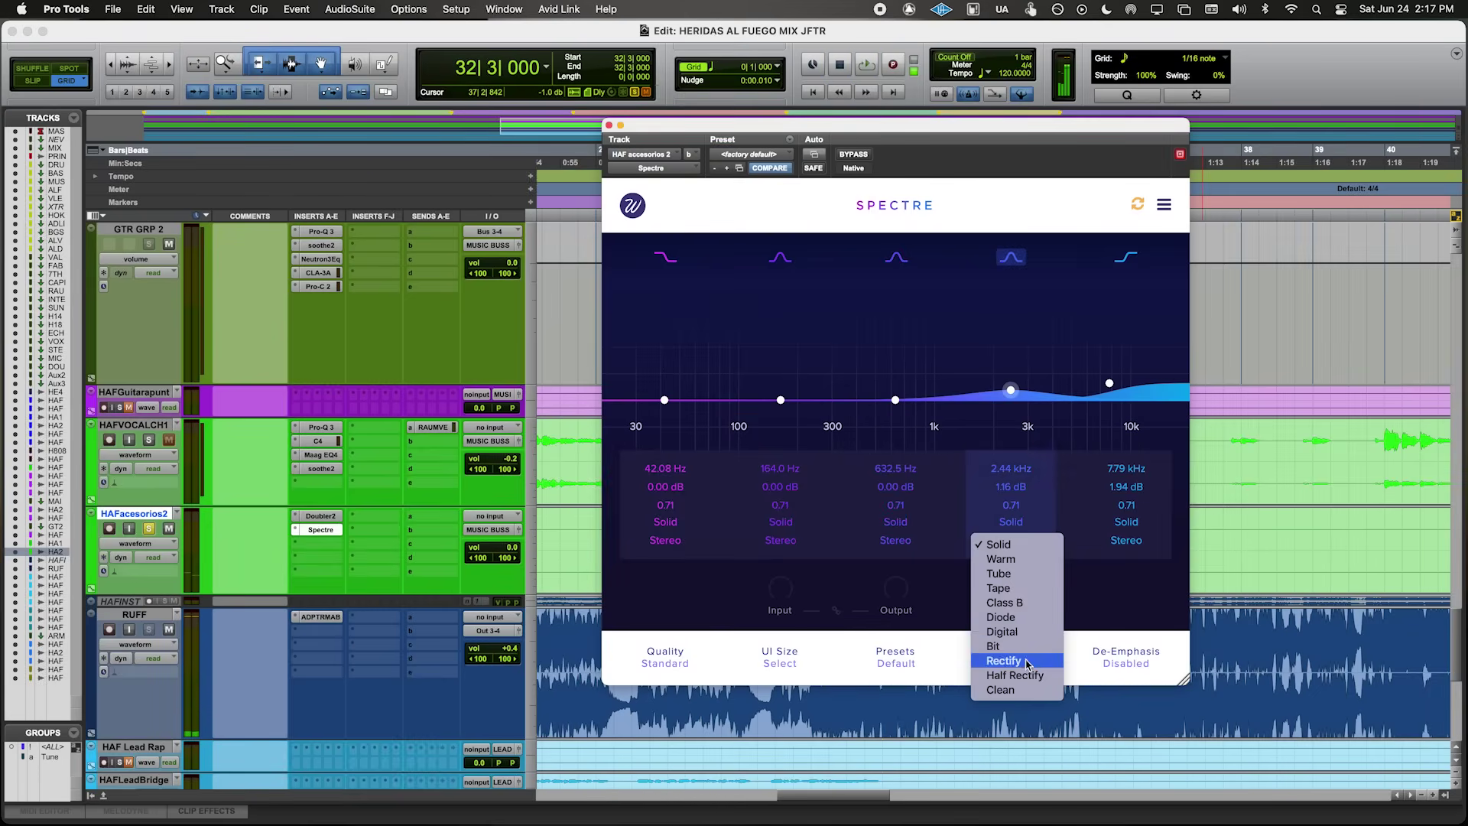
pyautogui.click(1028, 662)
pyautogui.press('space')
# - Set Spectre's high shelf band to Rectify at about 5.7 kHz and 3.6 dB, and close the plug-in
pyautogui.moveTo(1109, 382); pyautogui.dragTo(1104, 372)
pyautogui.click(1126, 522)
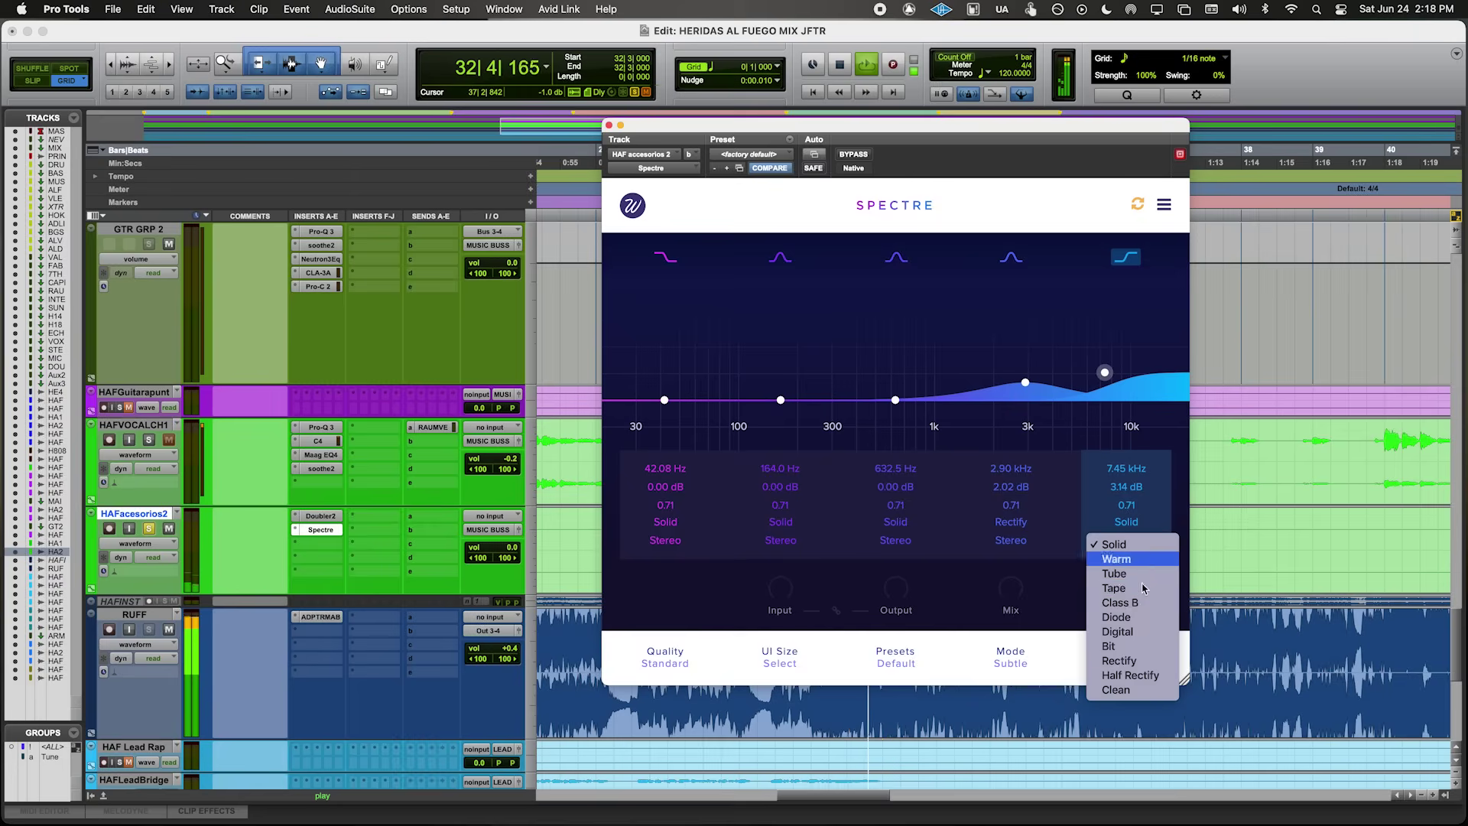
pyautogui.click(1135, 662)
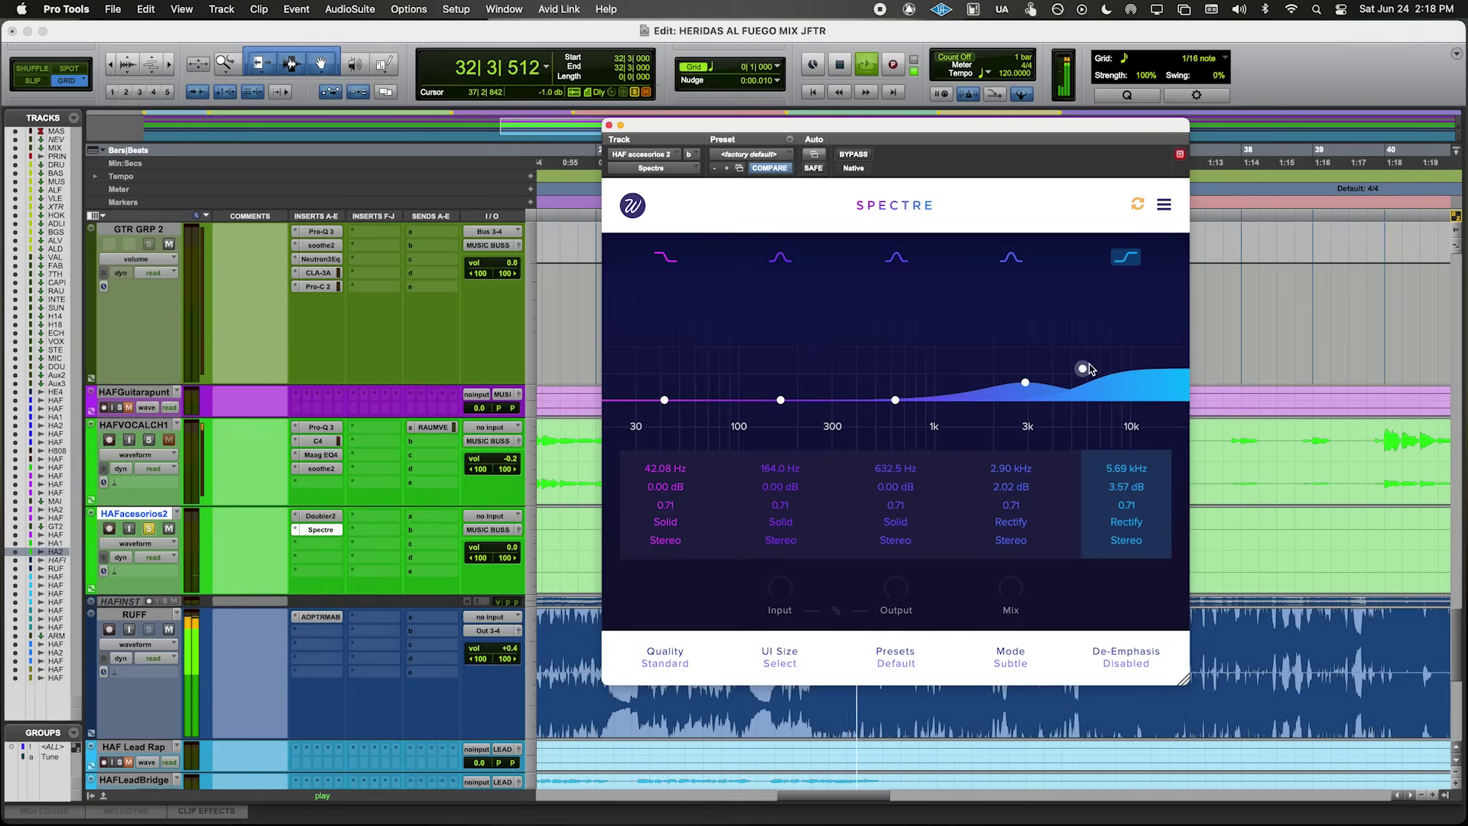
pyautogui.moveTo(1090, 370); pyautogui.dragTo(1090, 368)
pyautogui.click(608, 125)
pyautogui.press('space')
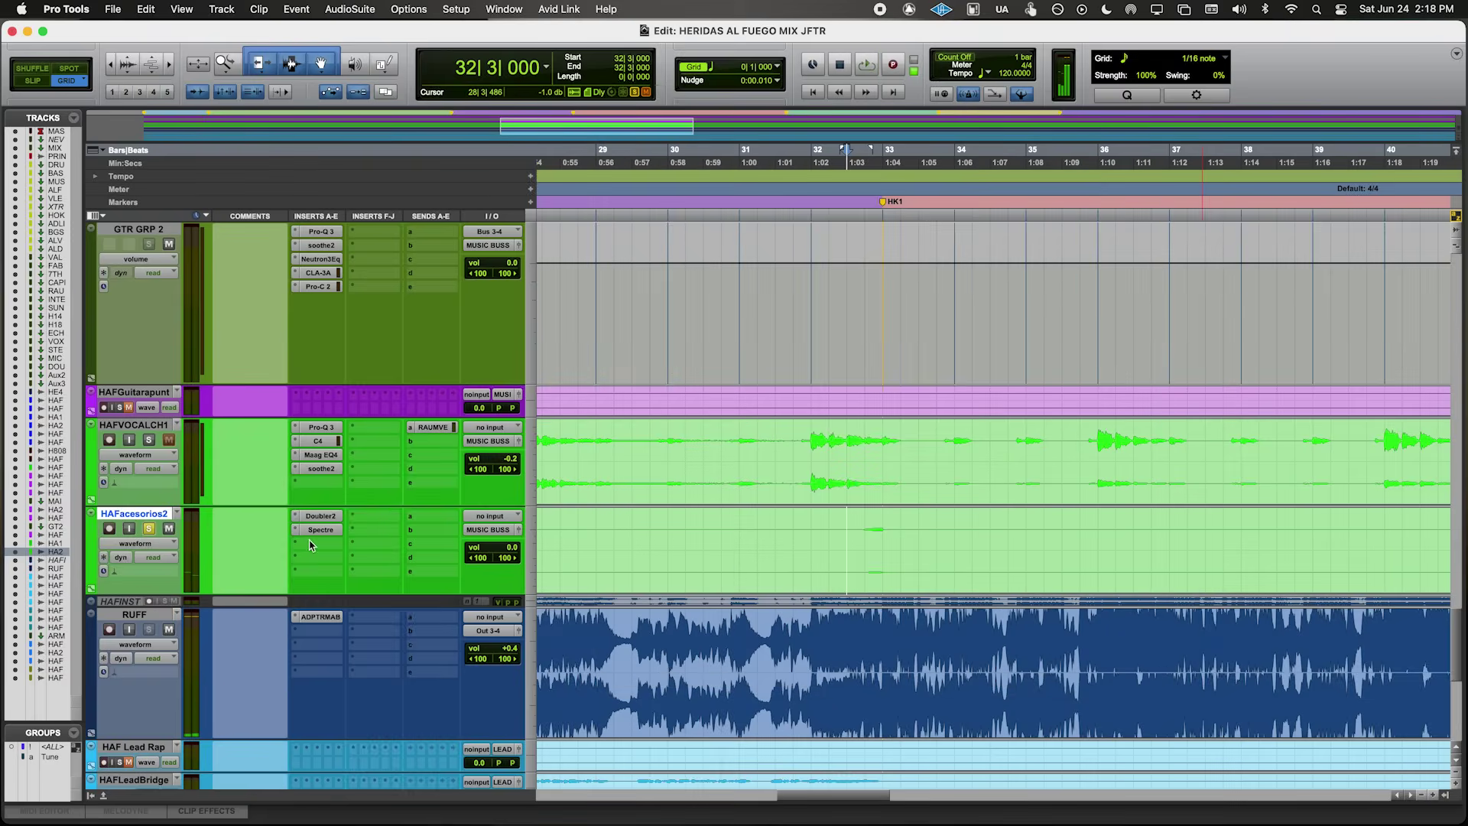
# - Insert RCompressor after Spectre on the HAF accesorios 2 track, audition the unsoloed track from bar 29 and close the plug-in
pyautogui.click(310, 547)
pyautogui.write('rc')
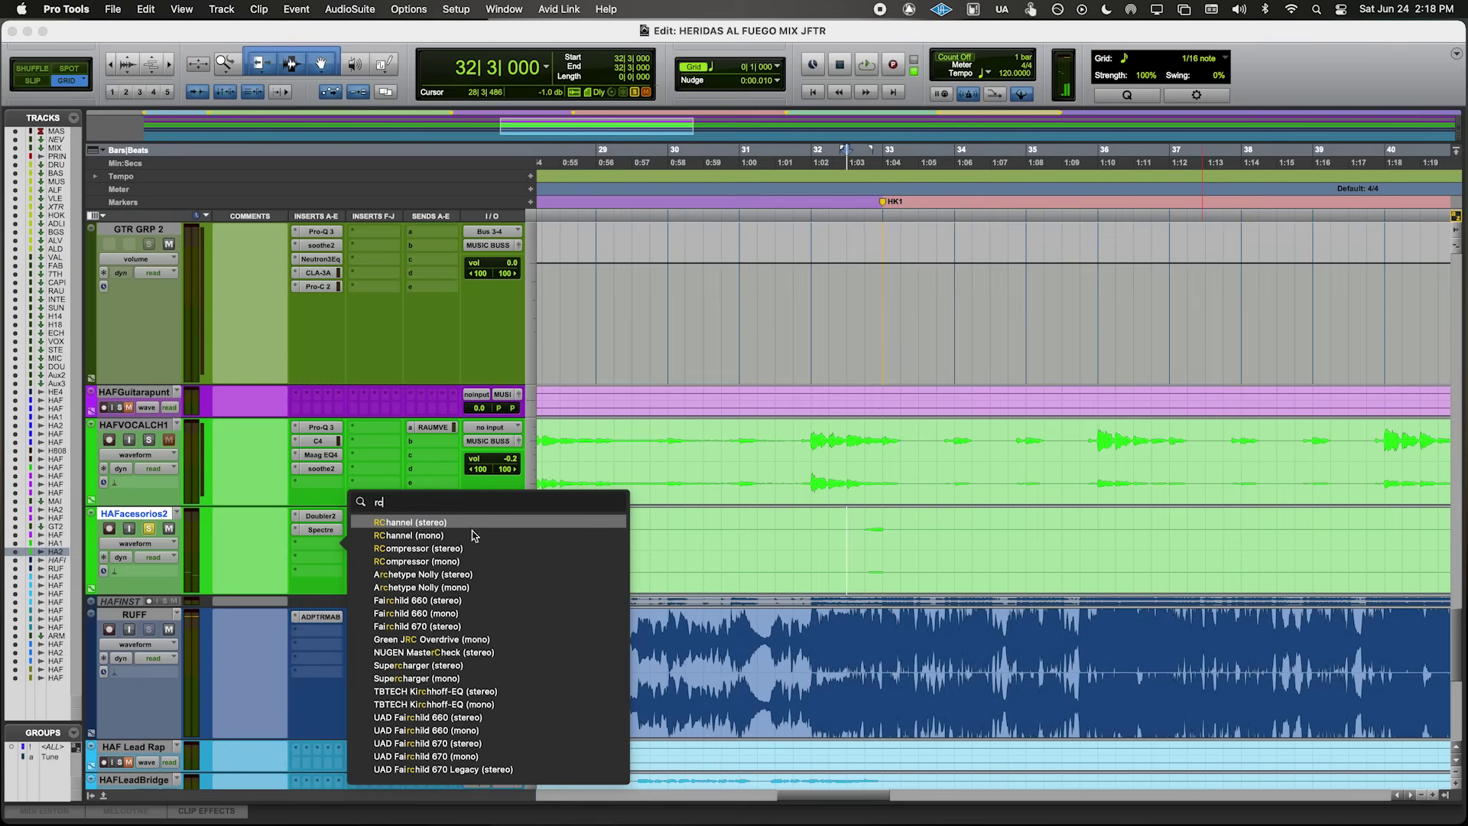
pyautogui.click(468, 560)
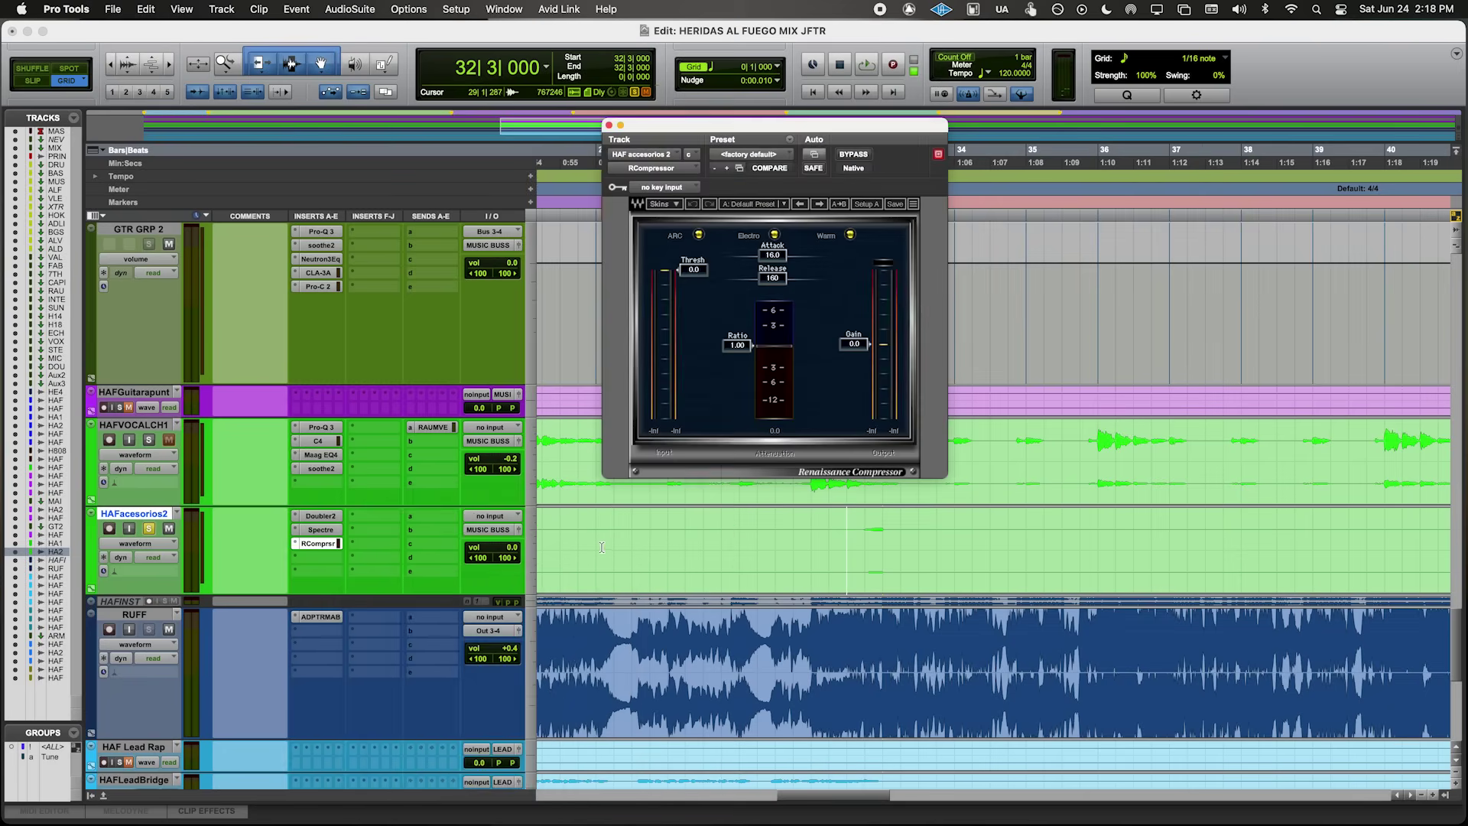
pyautogui.click(602, 548)
pyautogui.press('space')
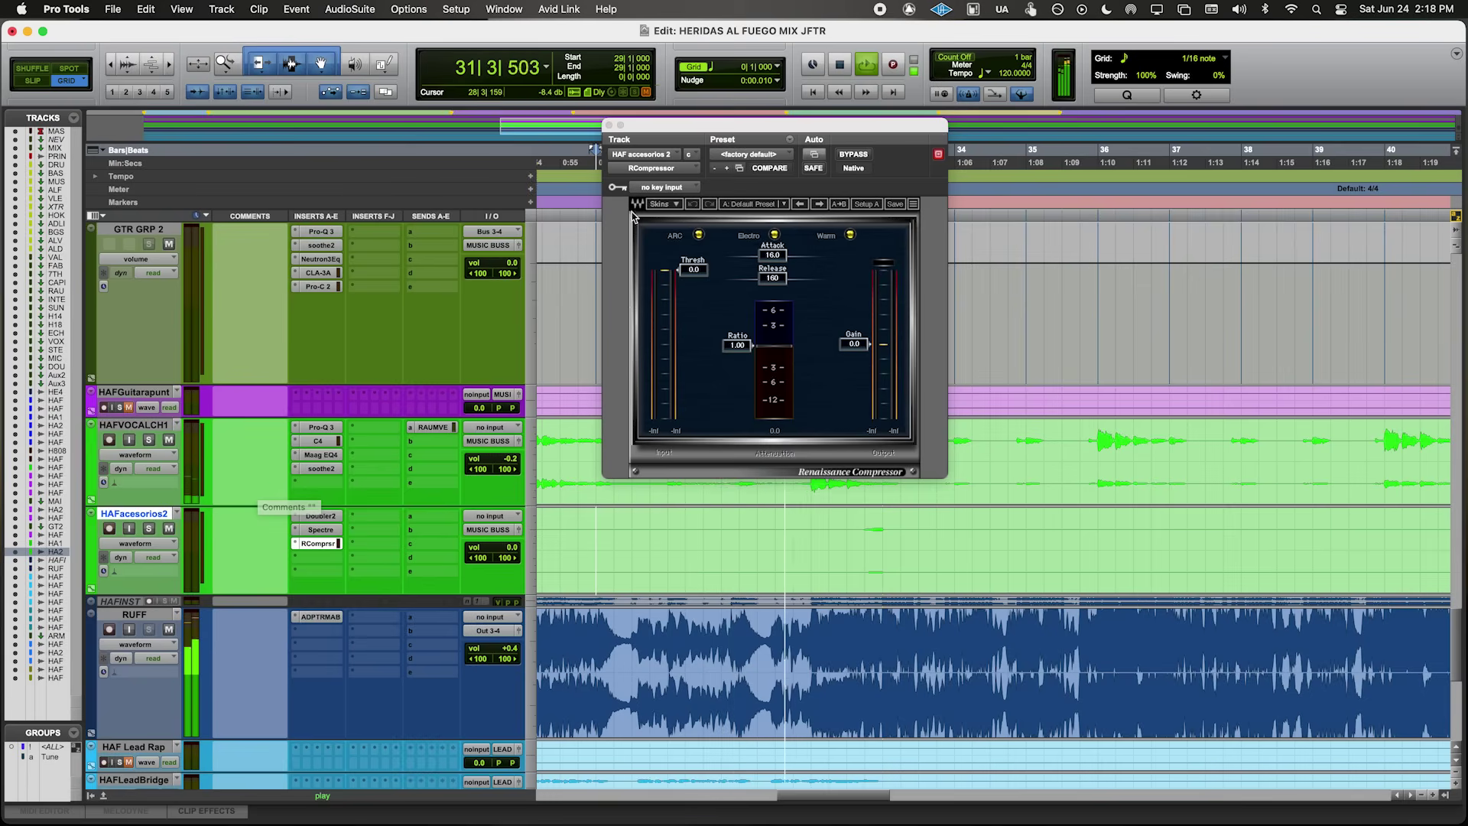
pyautogui.click(611, 123)
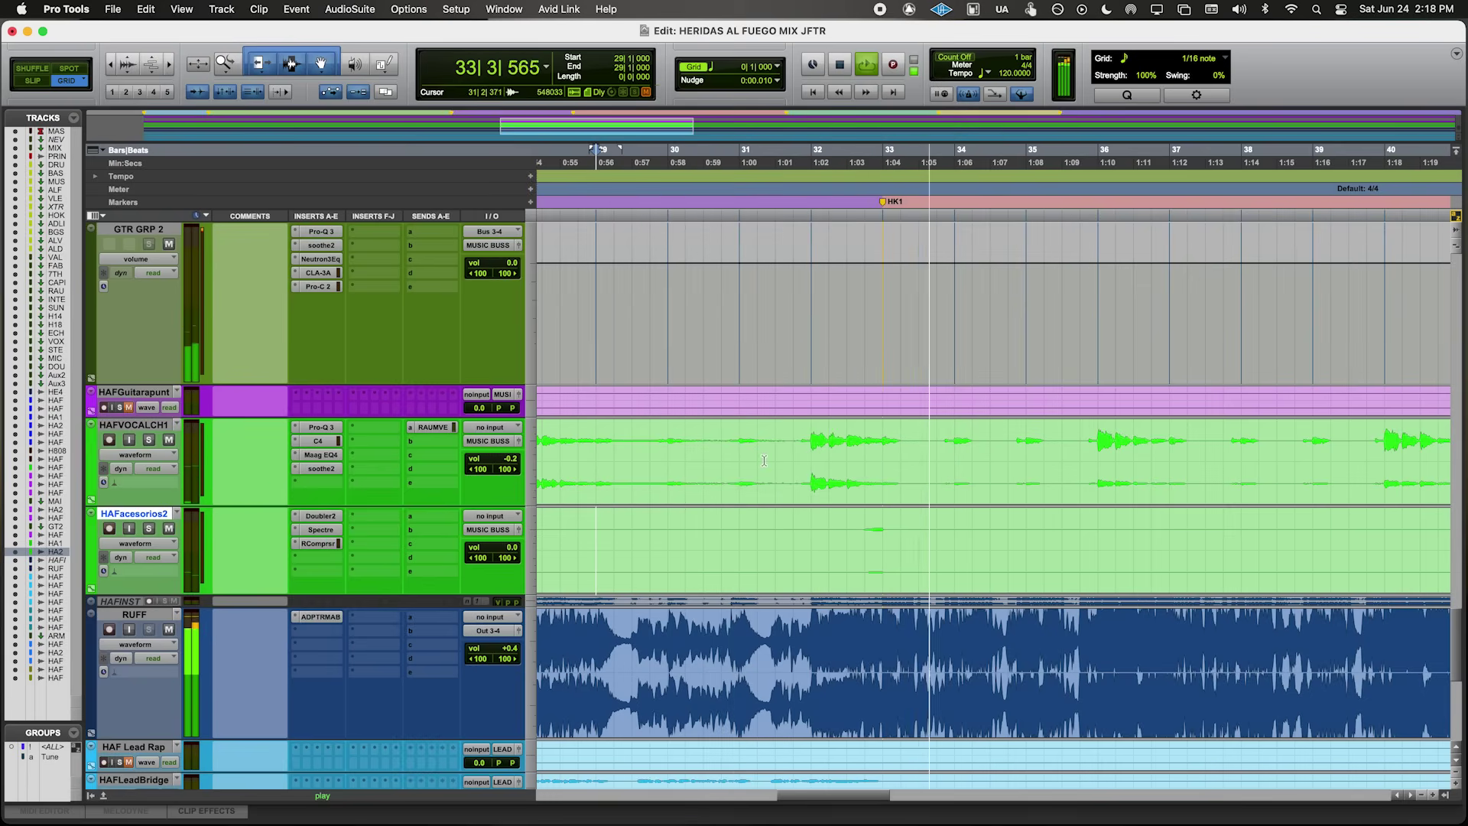
# - Look over the session from the drum tracks down to the vocal tracks during playback, enlarging the HAF KICK track
pyautogui.press('r')
pyautogui.press('r')
pyautogui.scroll(5, 793, 455)
pyautogui.scroll(10, 793, 455)
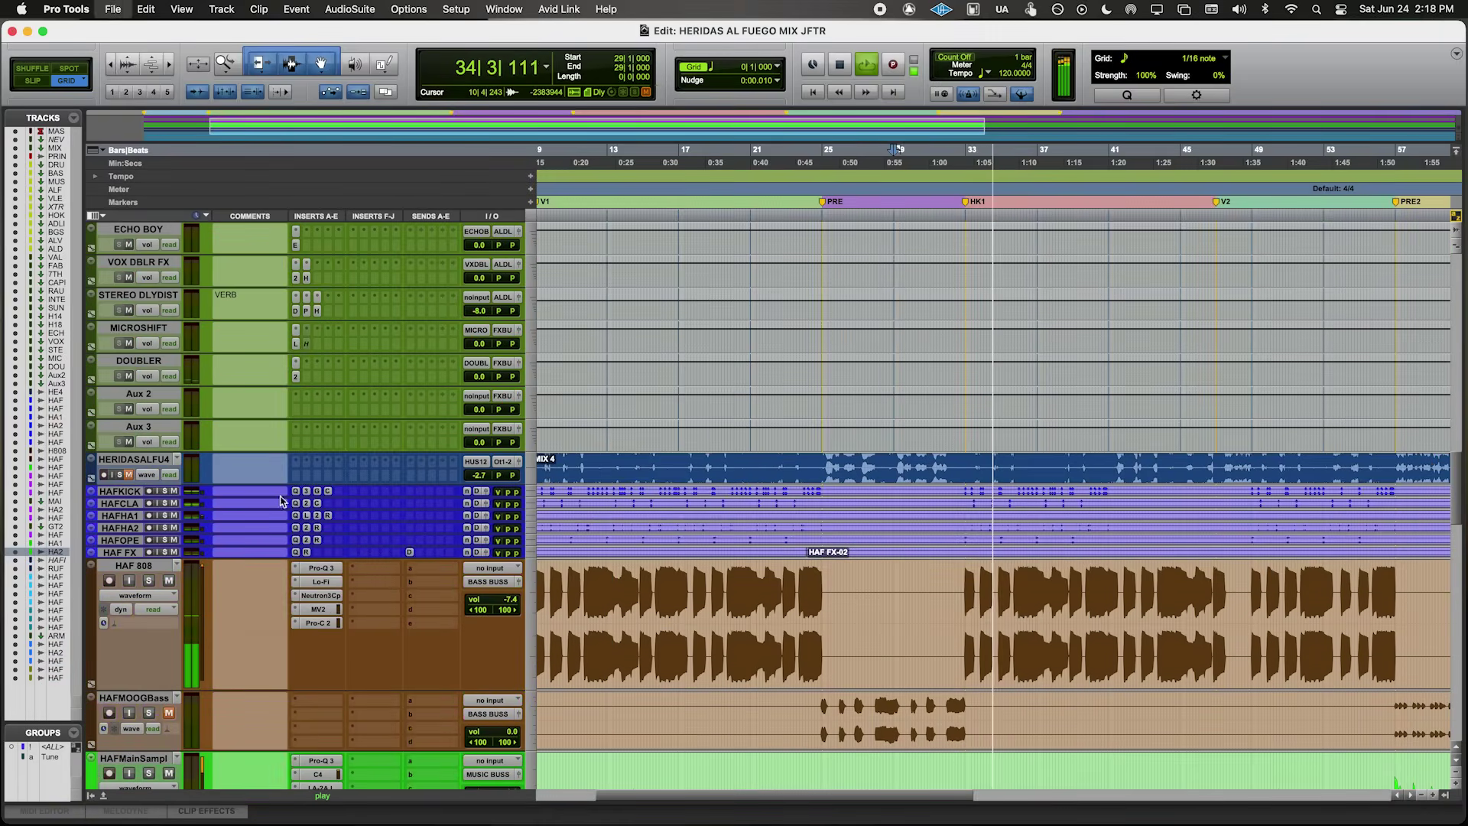
pyautogui.moveTo(282, 537); pyautogui.dragTo(281, 574)
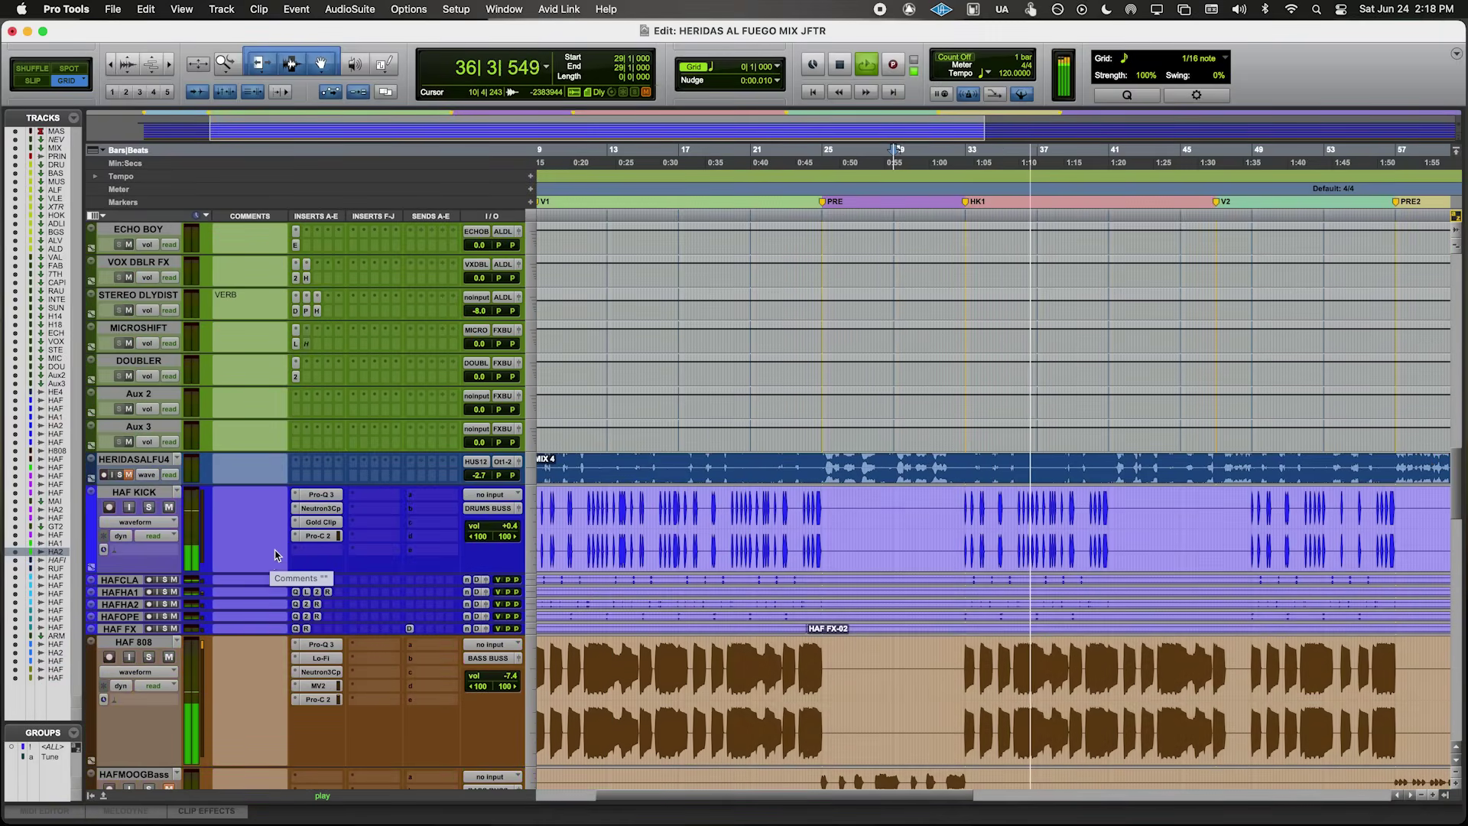
pyautogui.scroll(-5, 917, 510)
pyautogui.scroll(-15, 917, 510)
pyautogui.press('super+bracketleft')
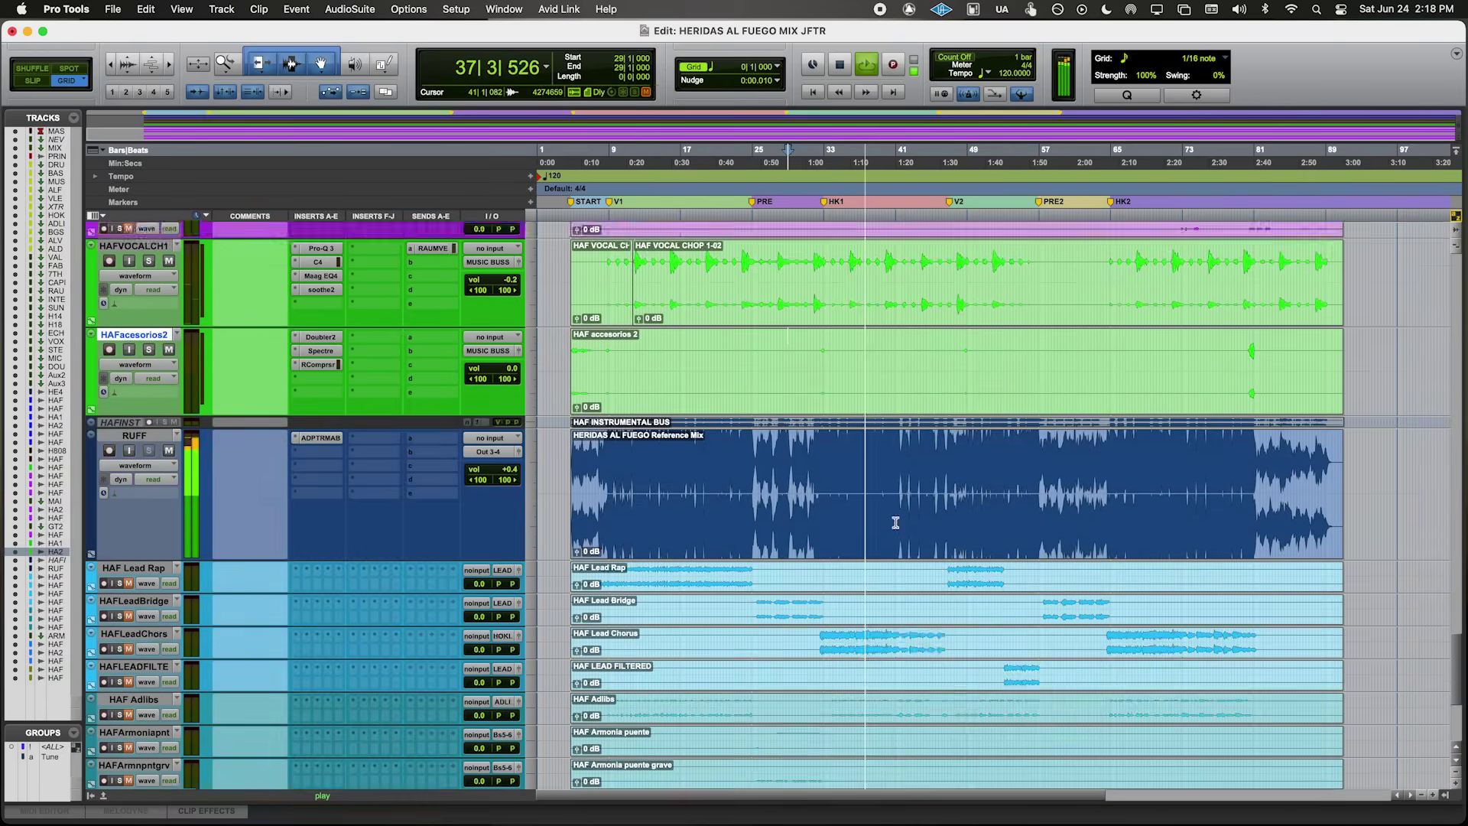
pyautogui.scroll(5, 895, 523)
pyautogui.scroll(-5, 894, 520)
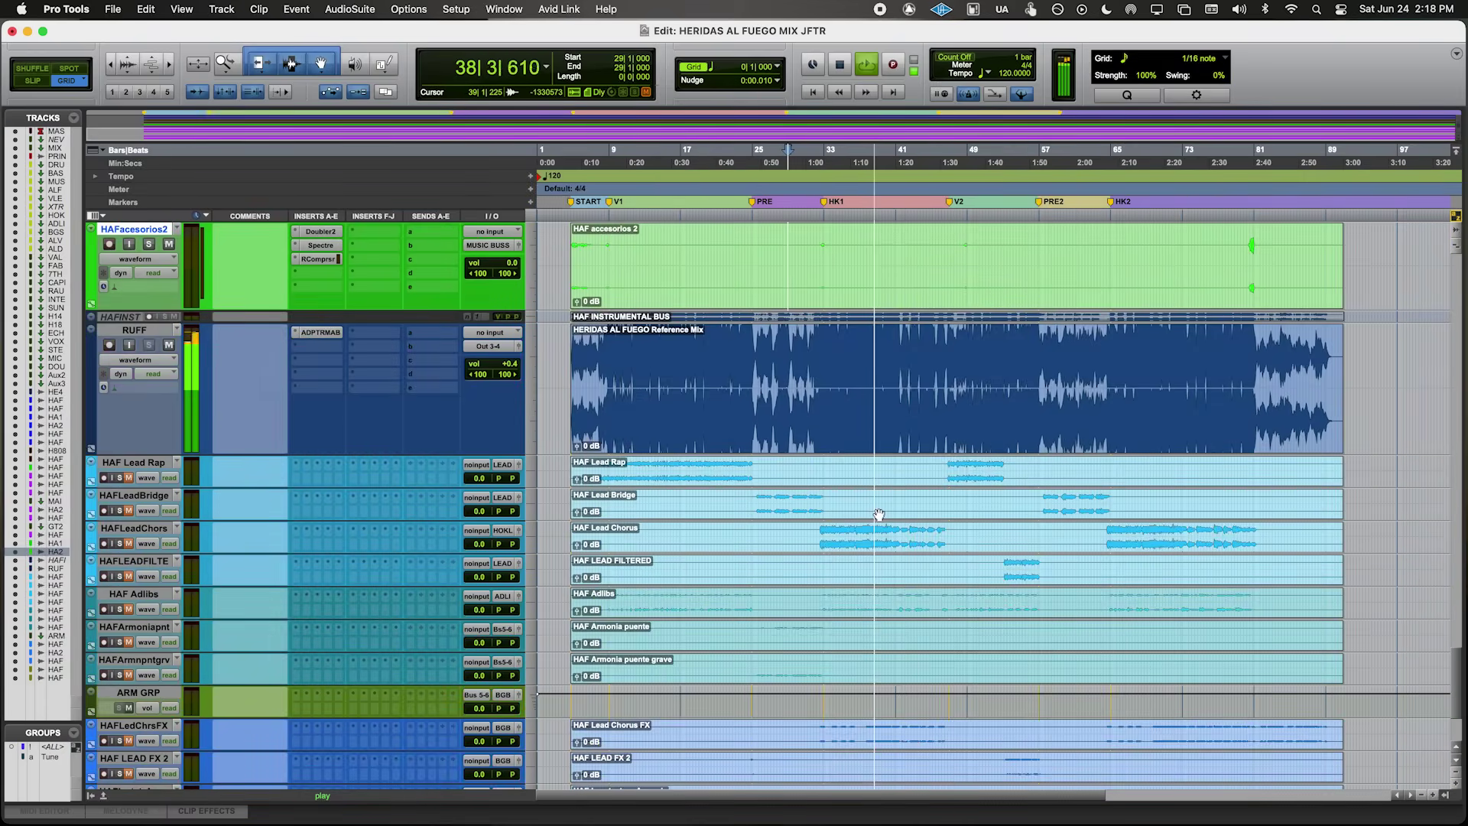
# - Duplicate the HAF Lead Chorus track once without its active playlist, as an empty track directly below it
pyautogui.click(879, 506)
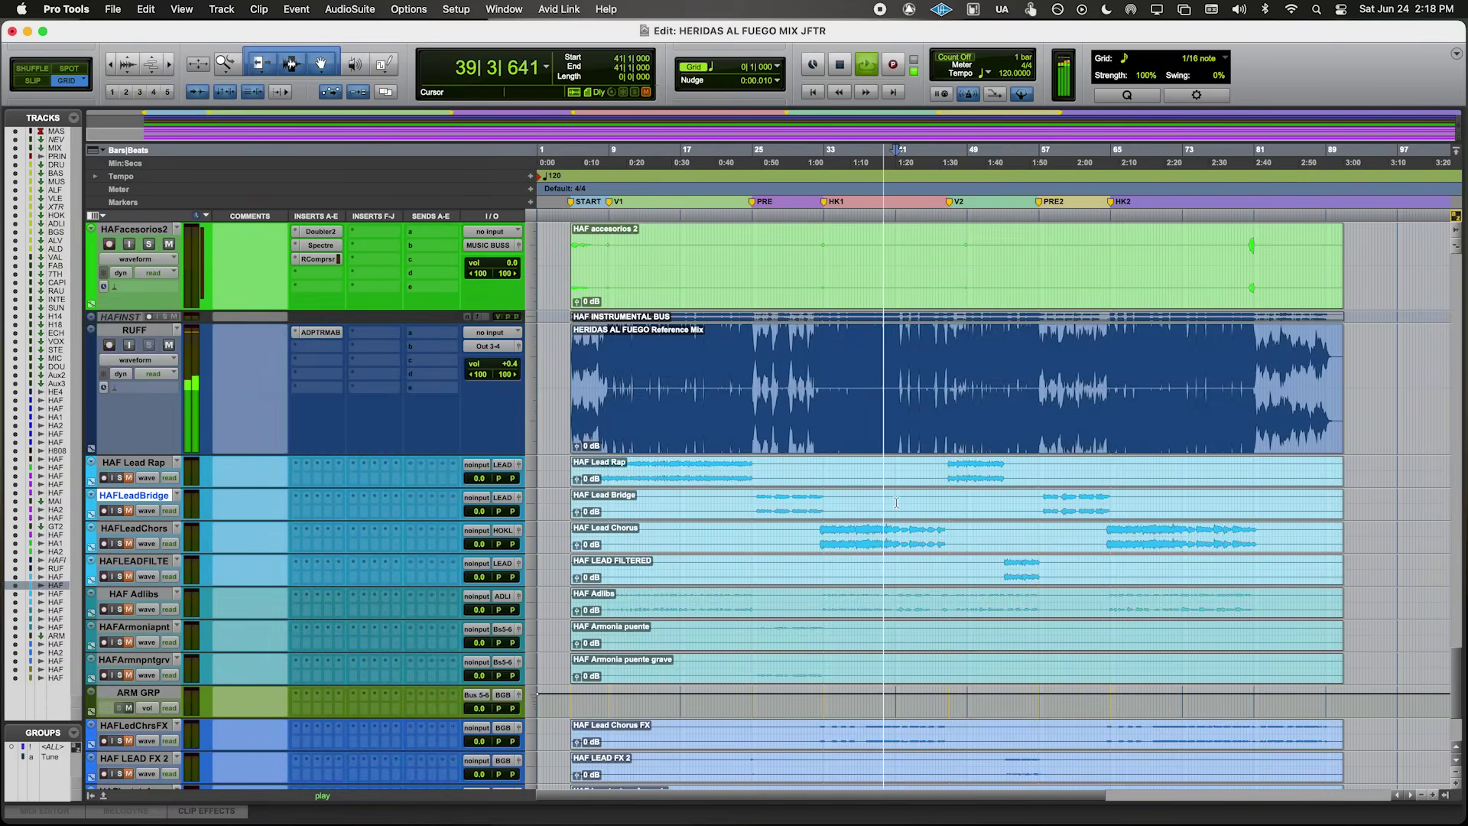
pyautogui.press('super+bracketright')
pyautogui.press('super+bracketright')
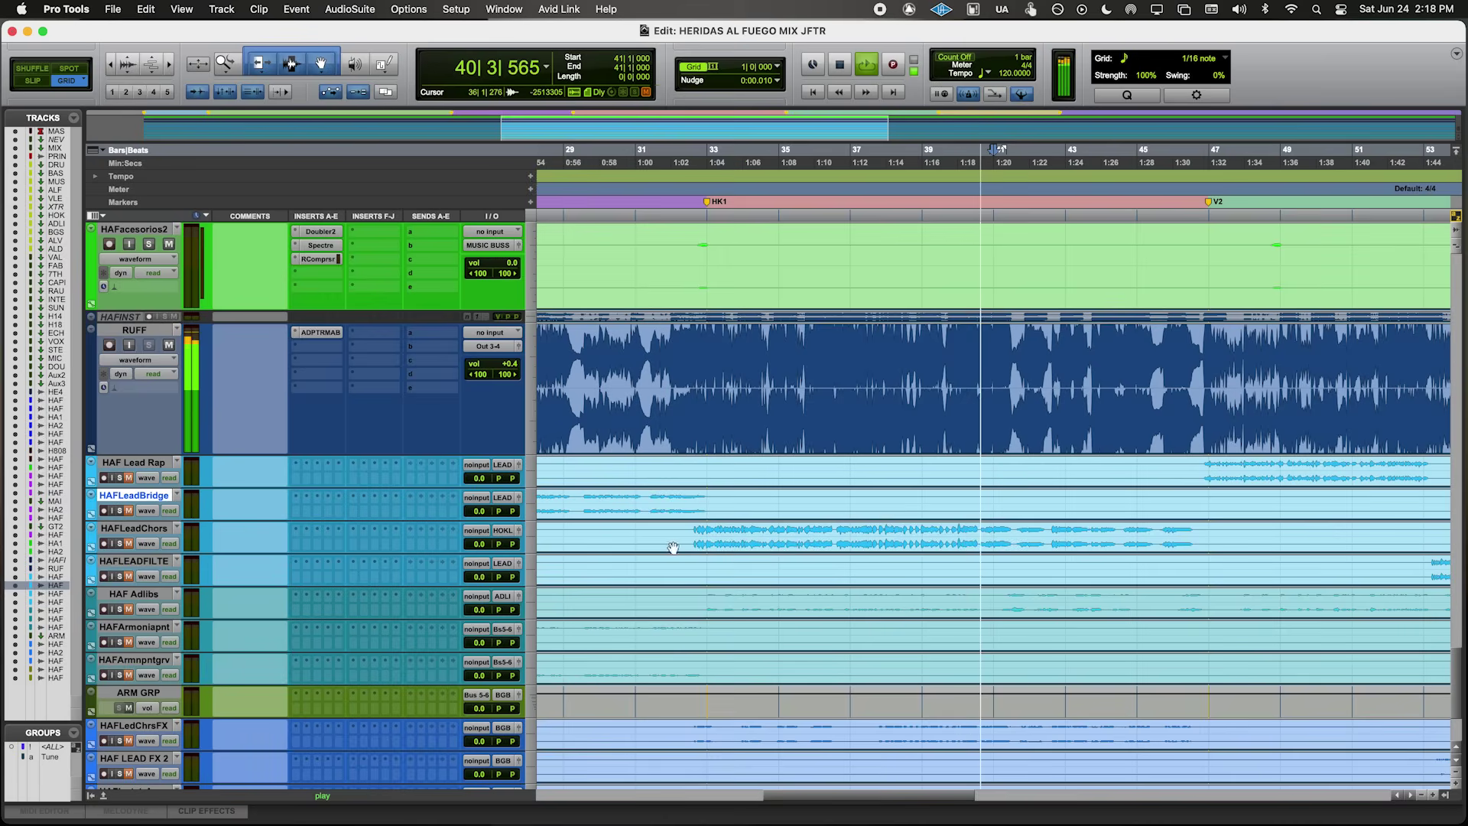
pyautogui.rightClick(134, 527)
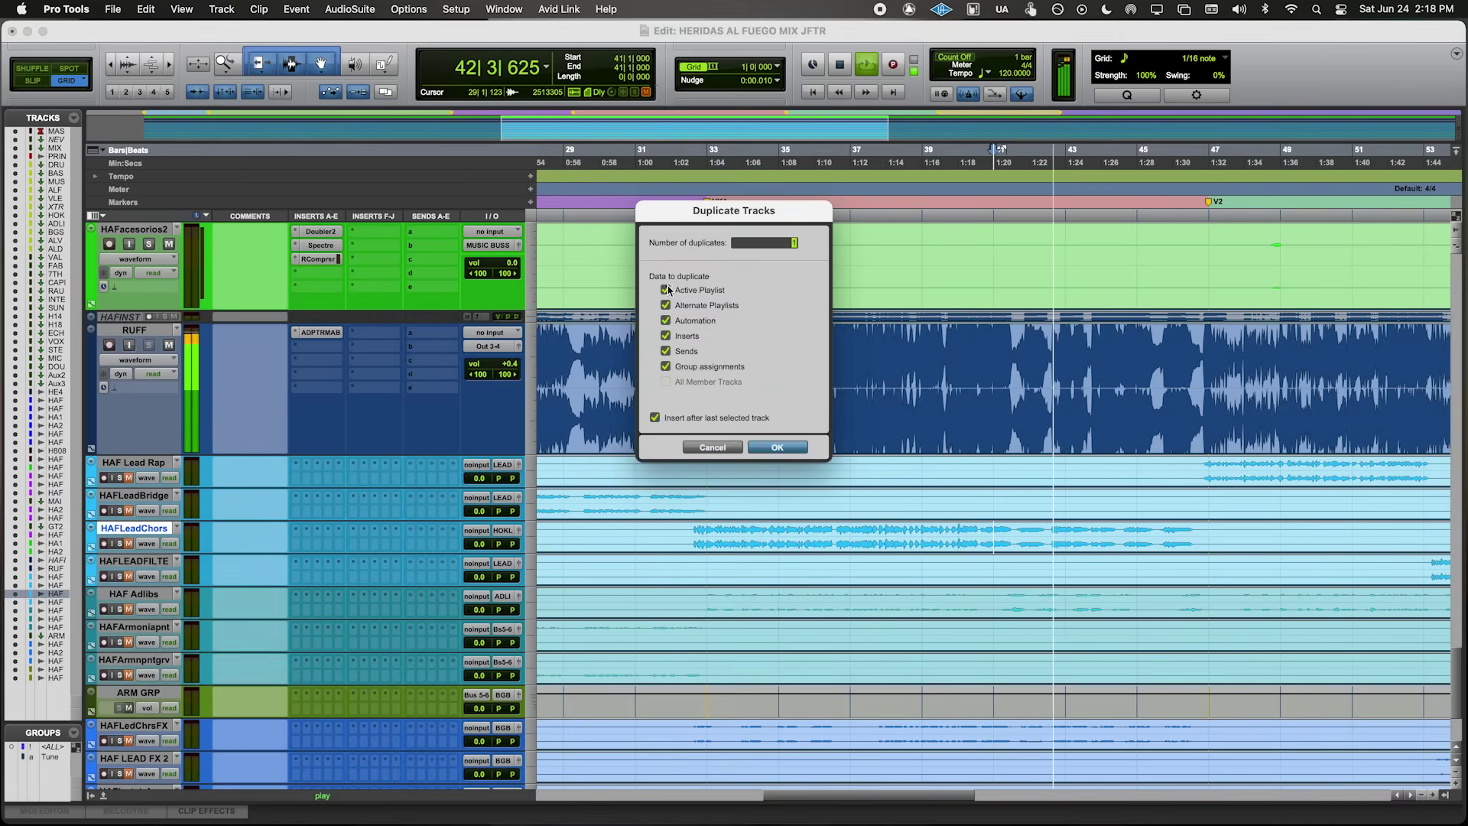
pyautogui.press('Return')
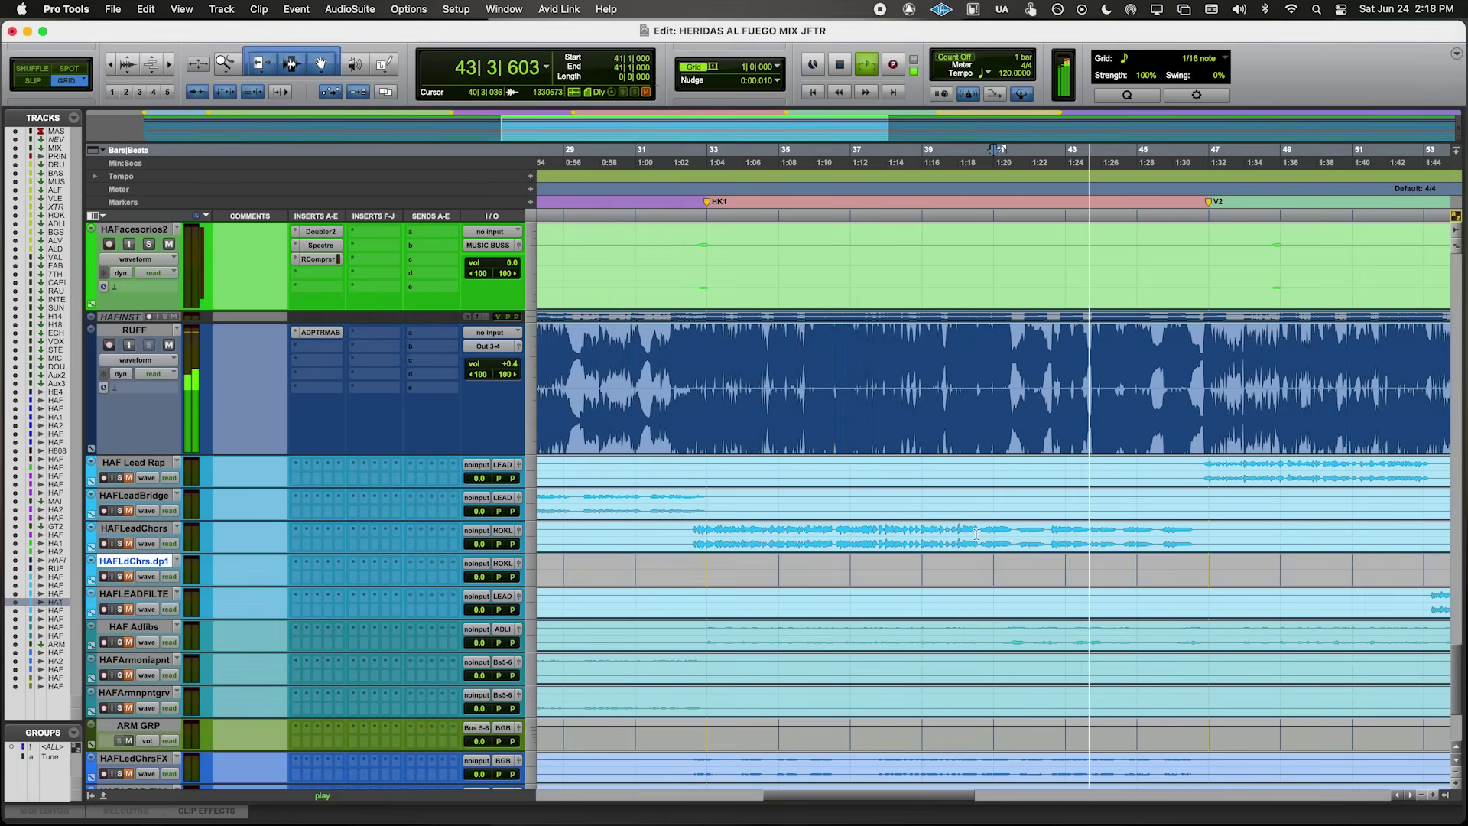
# - Move the second halves of the HK1 and HK2 chorus vocals from HAF Lead Chorus down to the duplicated track
pyautogui.click(1190, 536)
pyautogui.moveTo(1190, 583); pyautogui.dragTo(1178, 570)
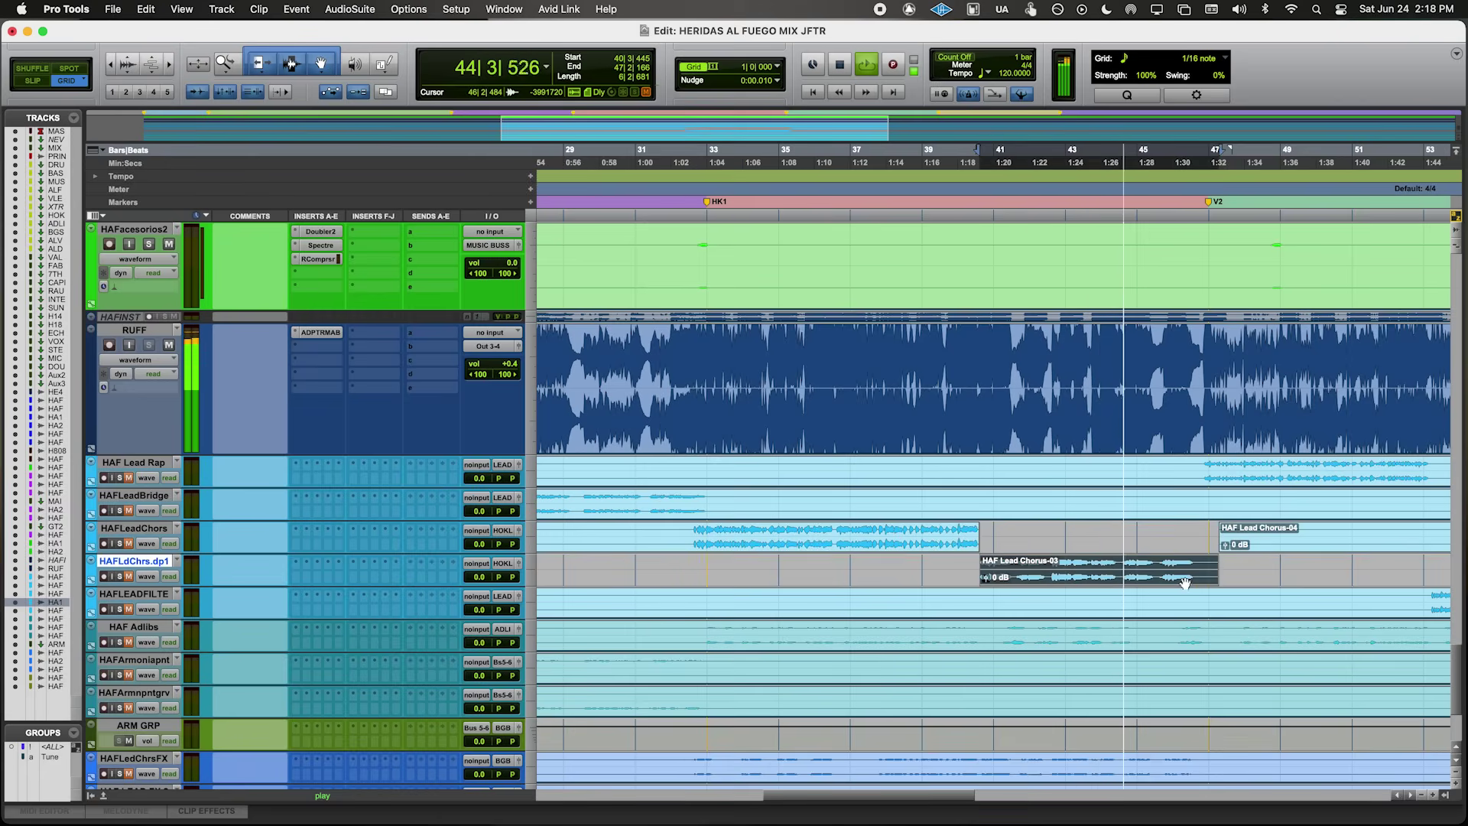
pyautogui.press('super+bracketleft')
pyautogui.press('super+bracketleft')
pyautogui.click(1141, 530)
pyautogui.press('super+bracketright')
pyautogui.press('super+bracketright')
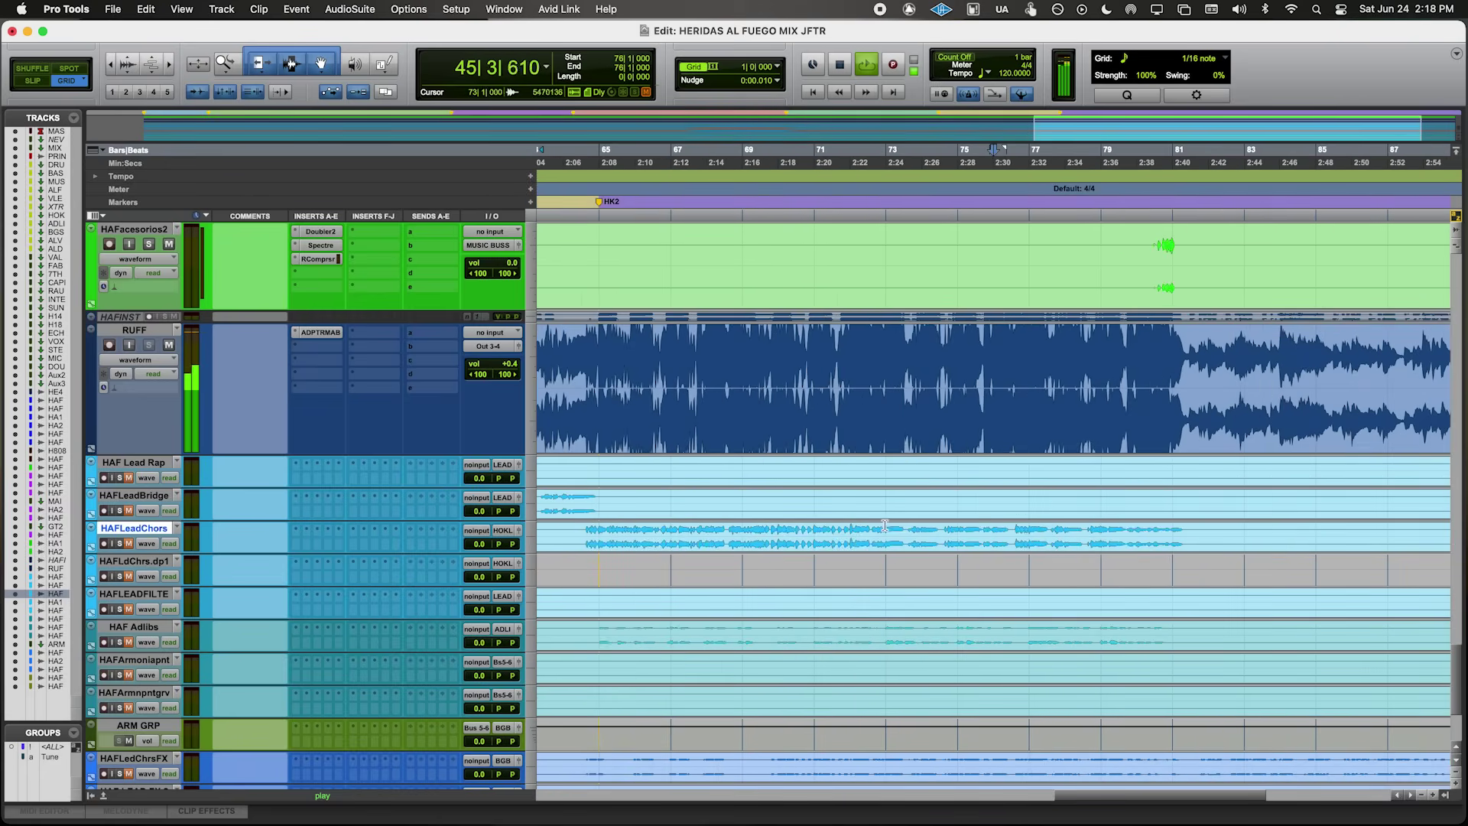
pyautogui.press('super+e')
pyautogui.moveTo(887, 540); pyautogui.dragTo(1101, 570)
pyautogui.press('super+bracketleft')
pyautogui.click(1100, 564)
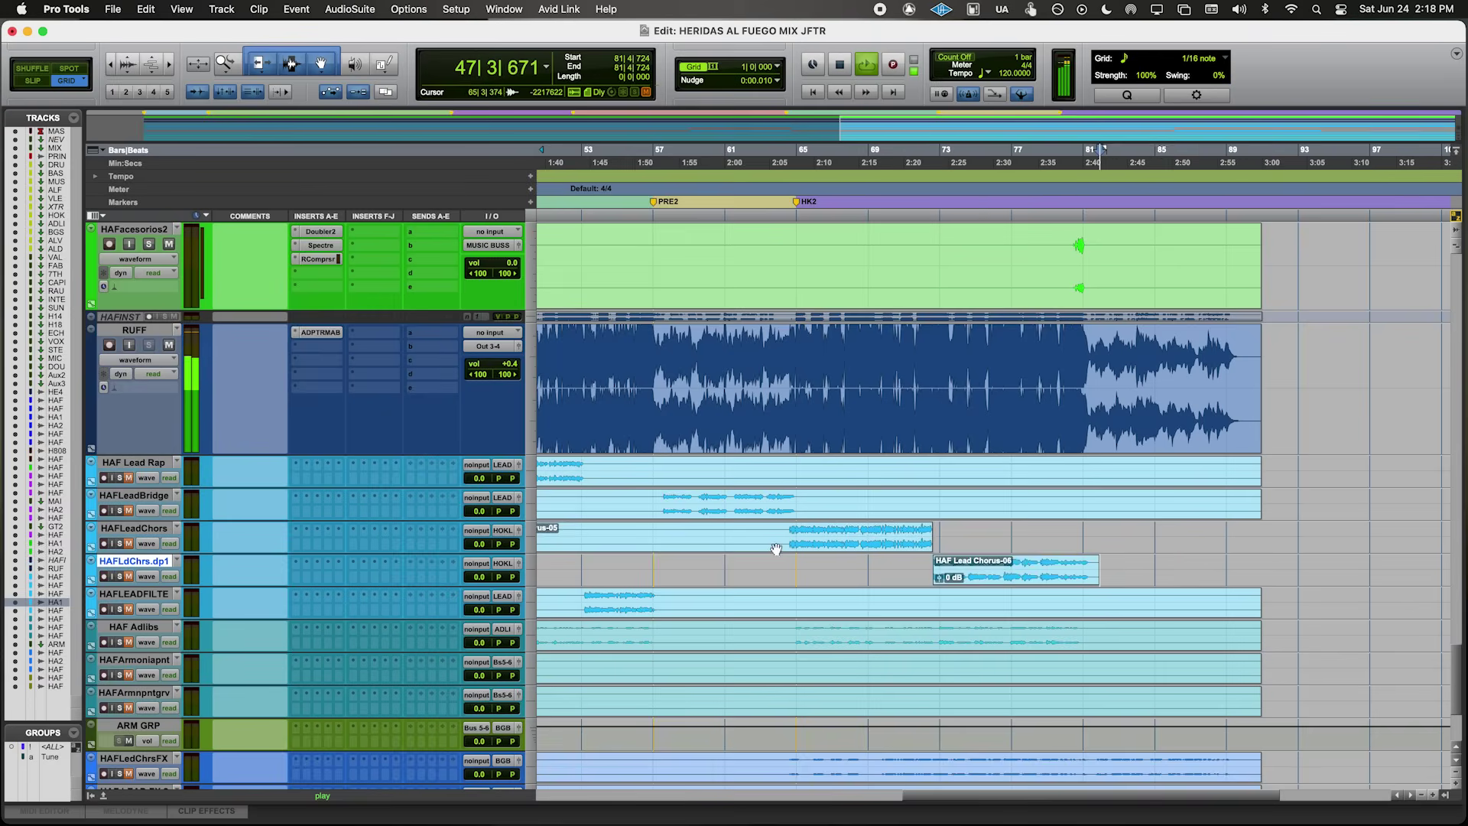
# - Select bars 33 to 41 of HAF Lead Chorus, enlarge and unmute the track, and set its volume to -2.0 dB
pyautogui.moveTo(1037, 535); pyautogui.dragTo(1184, 531)
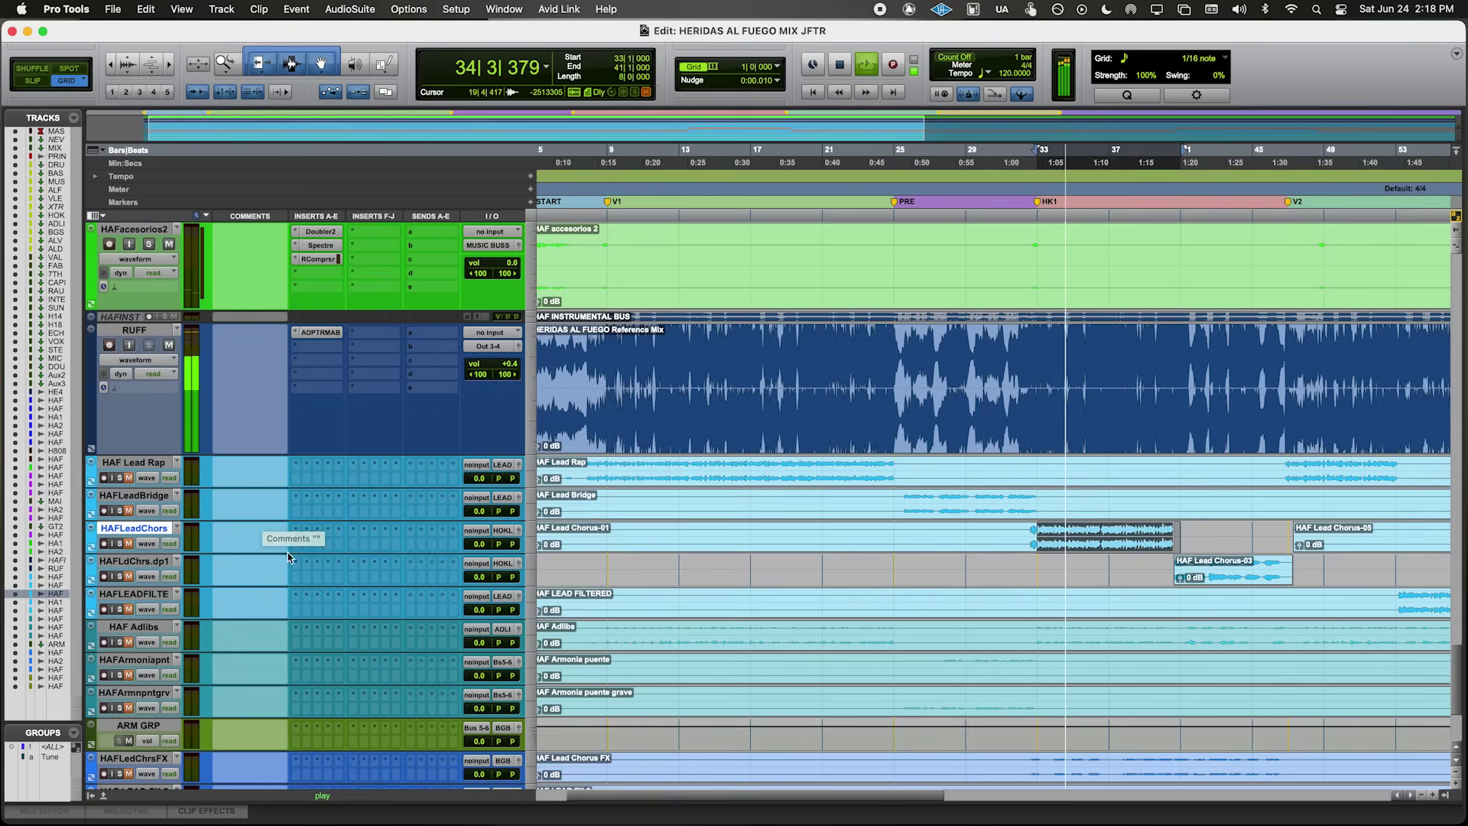
pyautogui.hotkey('ctrl', 'Up')
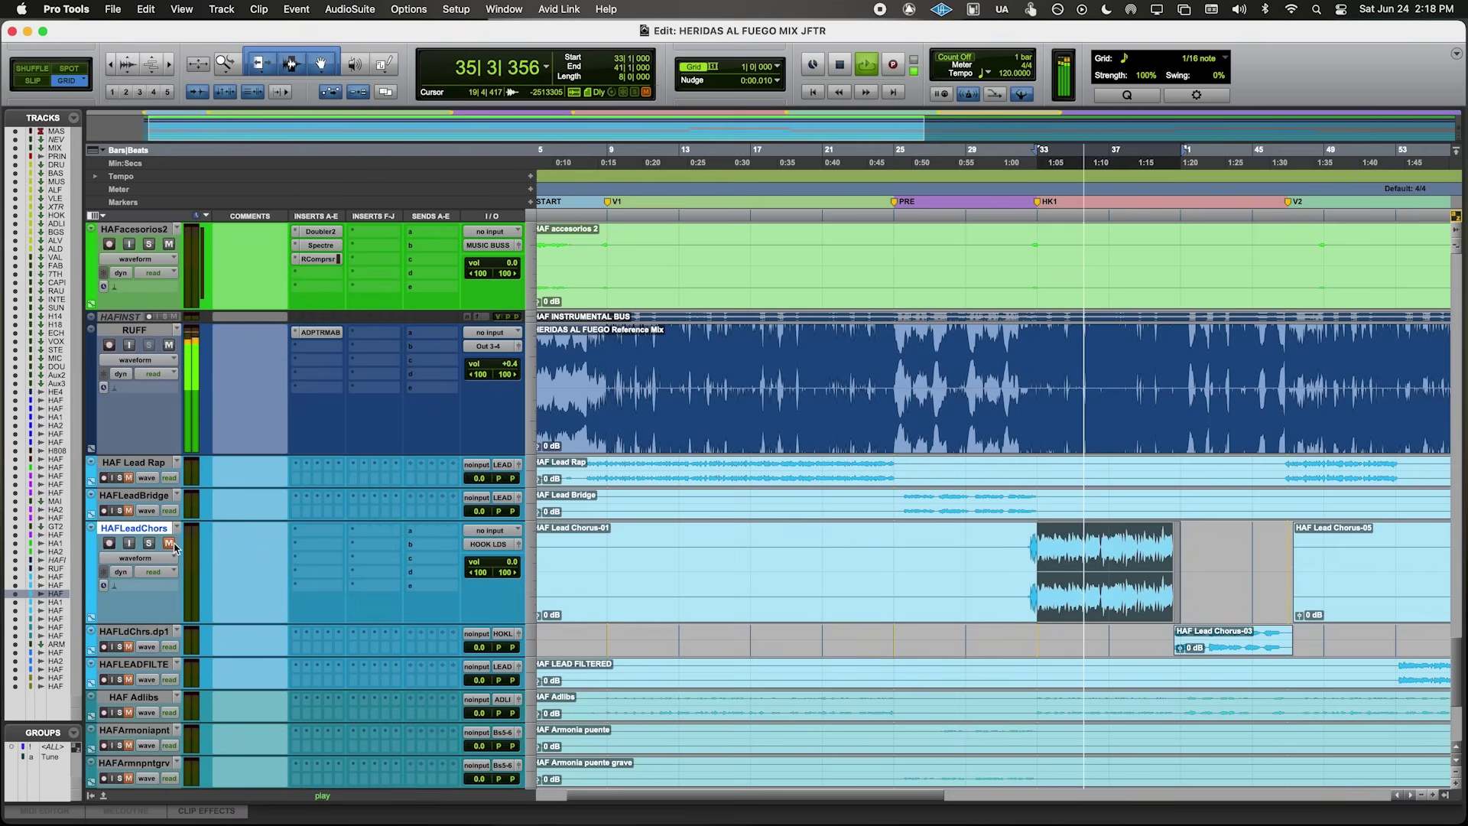
pyautogui.moveTo(481, 561); pyautogui.dragTo(482, 570)
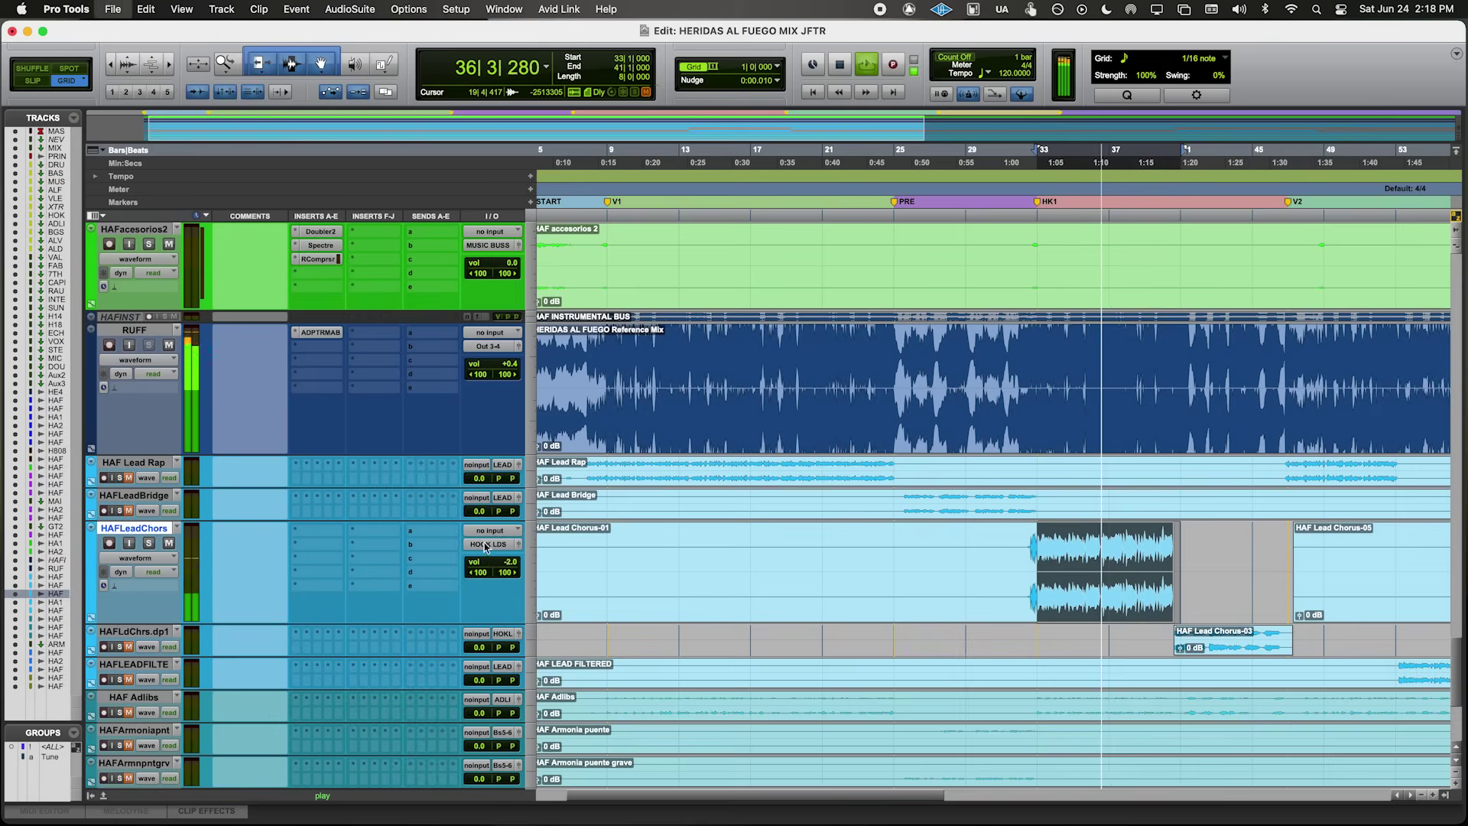
# - Insert FabFilter Pro-Q 3 on HAF Lead Chorus and make narrow cuts of about 2 dB at its resonances, including around 894 Hz
pyautogui.click(316, 530)
pyautogui.click(359, 566)
pyautogui.click(901, 292)
pyautogui.moveTo(902, 292); pyautogui.dragTo(882, 265)
pyautogui.scroll(5, 885, 312)
pyautogui.moveTo(880, 260); pyautogui.dragTo(923, 385)
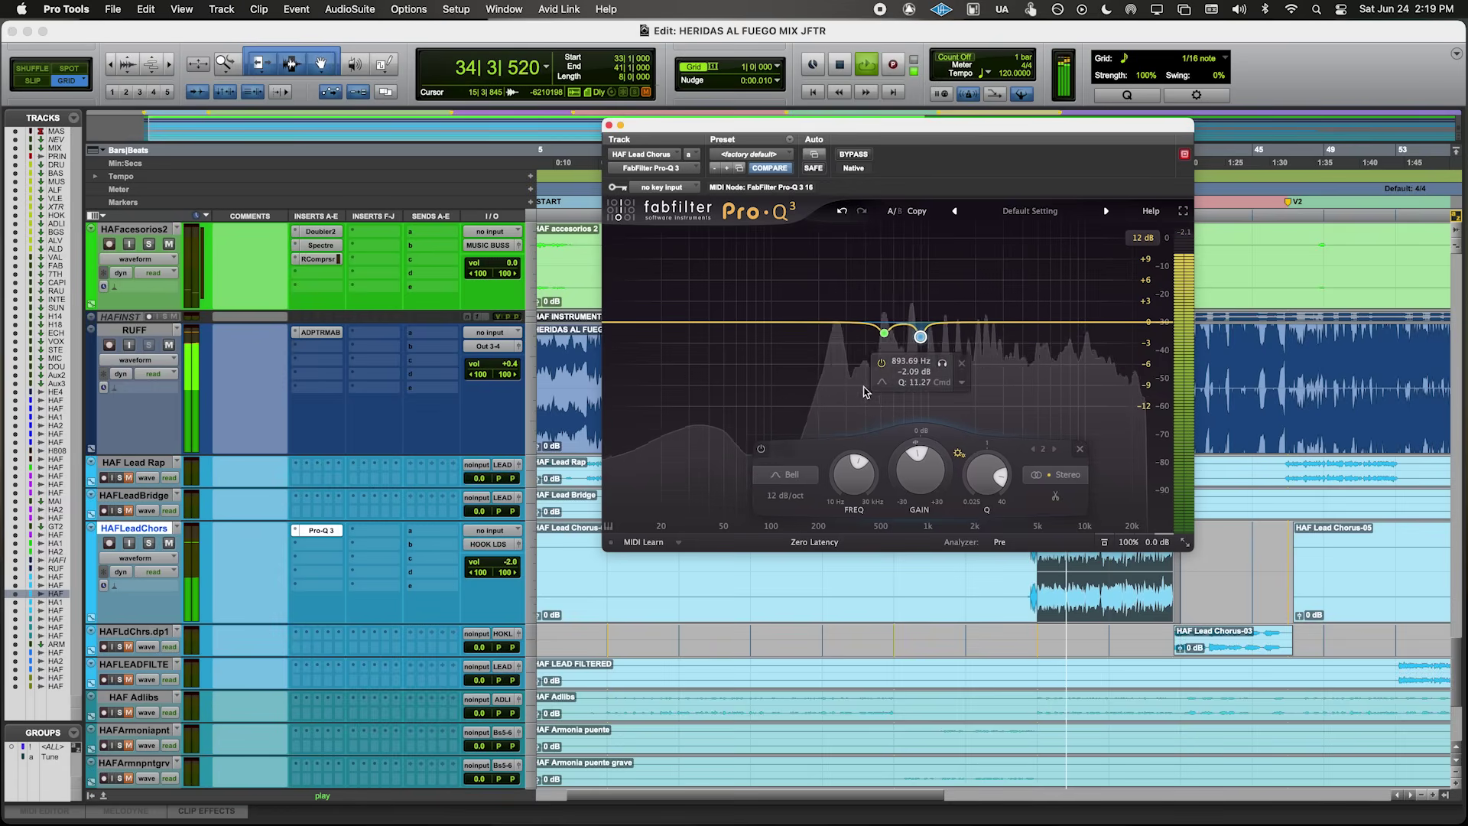
pyautogui.moveTo(873, 418); pyautogui.dragTo(946, 335)
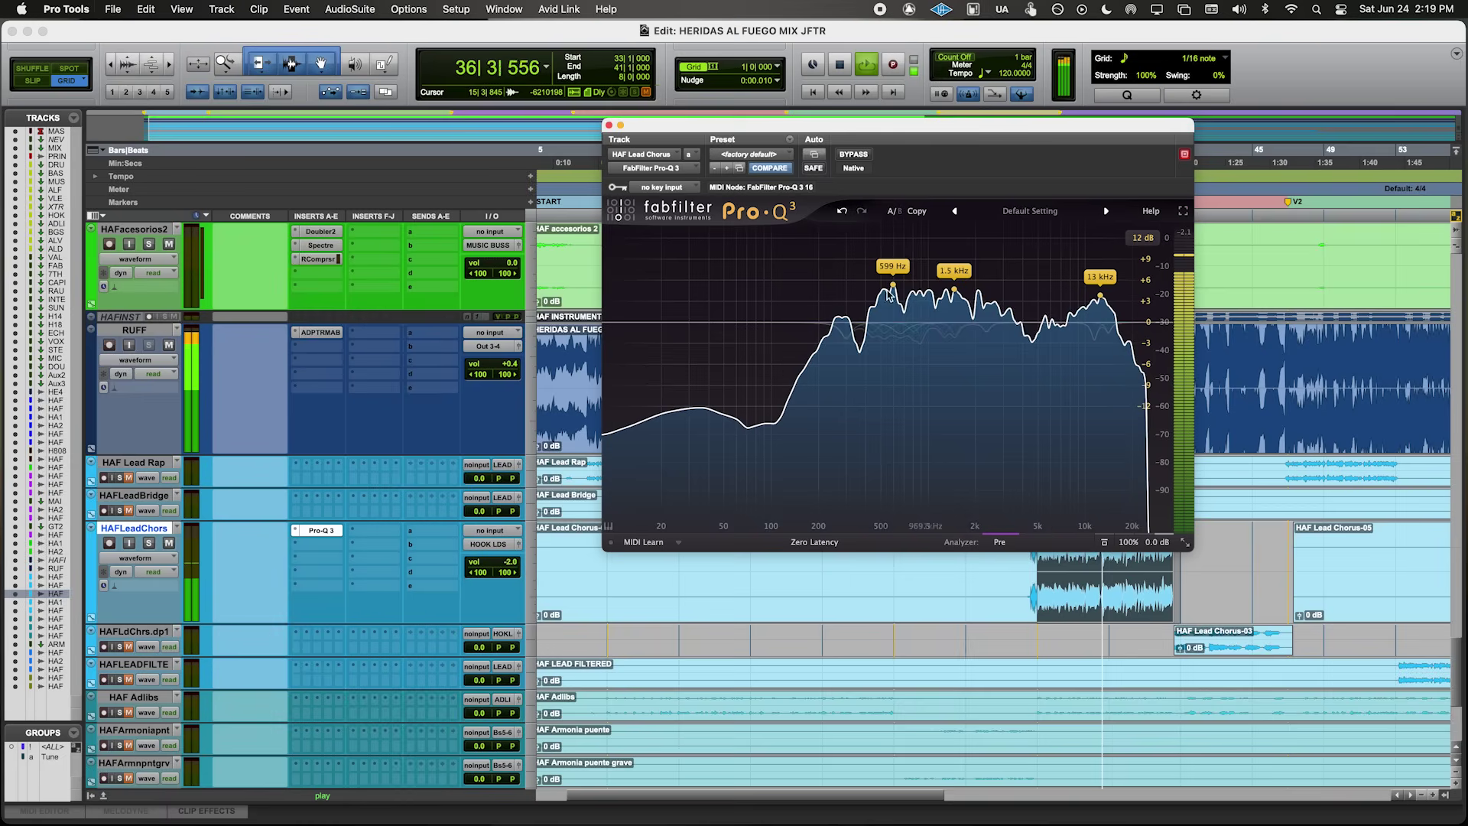
pyautogui.click(609, 125)
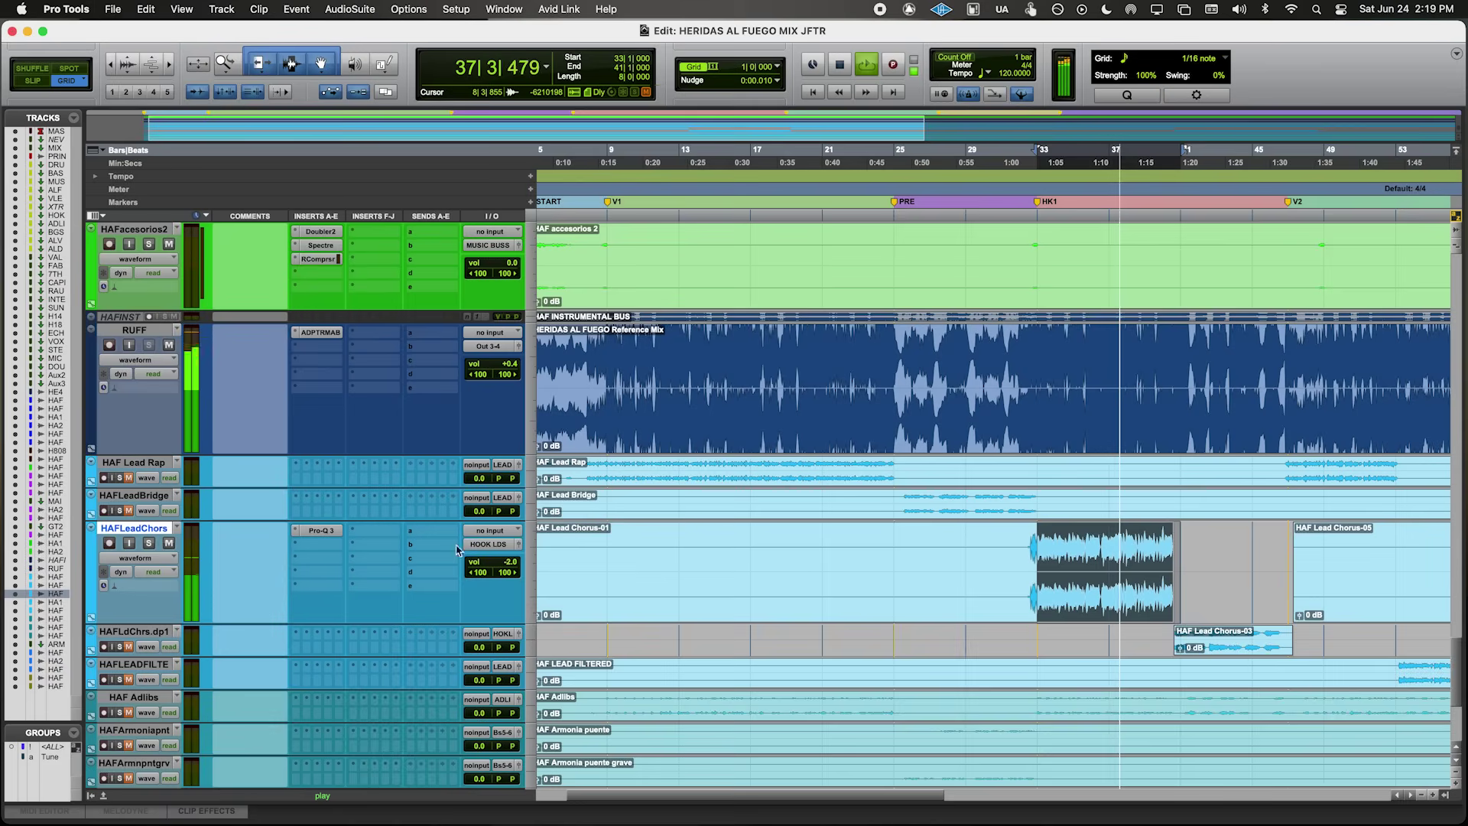
# - Insert UAD Pultec EQP-1A Legacy (stereo) after Pro-Q 3 on HAF Lead Chorus and adjust its high-frequency boost while looping from bar 32
pyautogui.press('space')
pyautogui.click(317, 543)
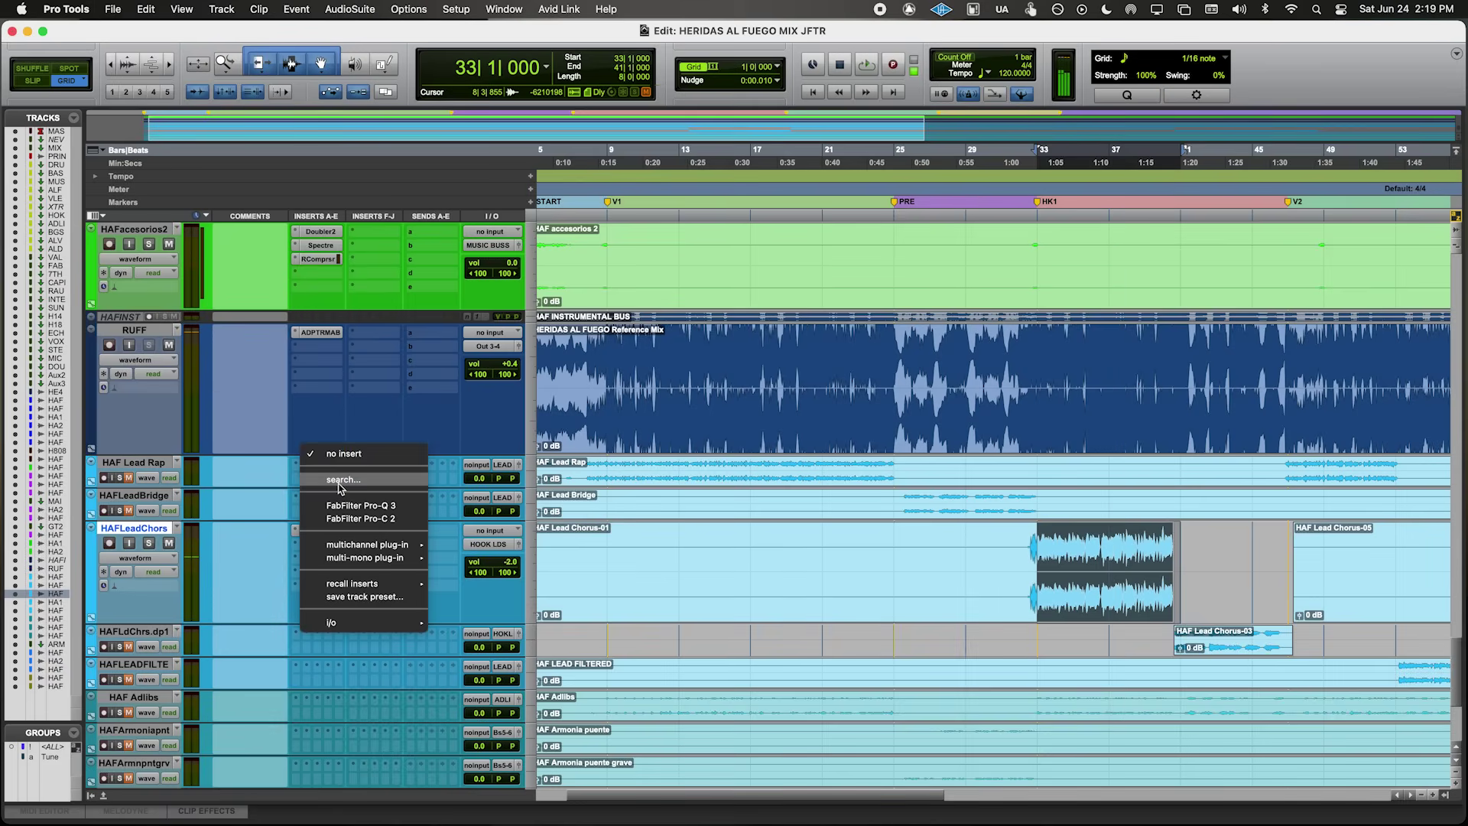
pyautogui.click(339, 482)
pyautogui.write('eqp')
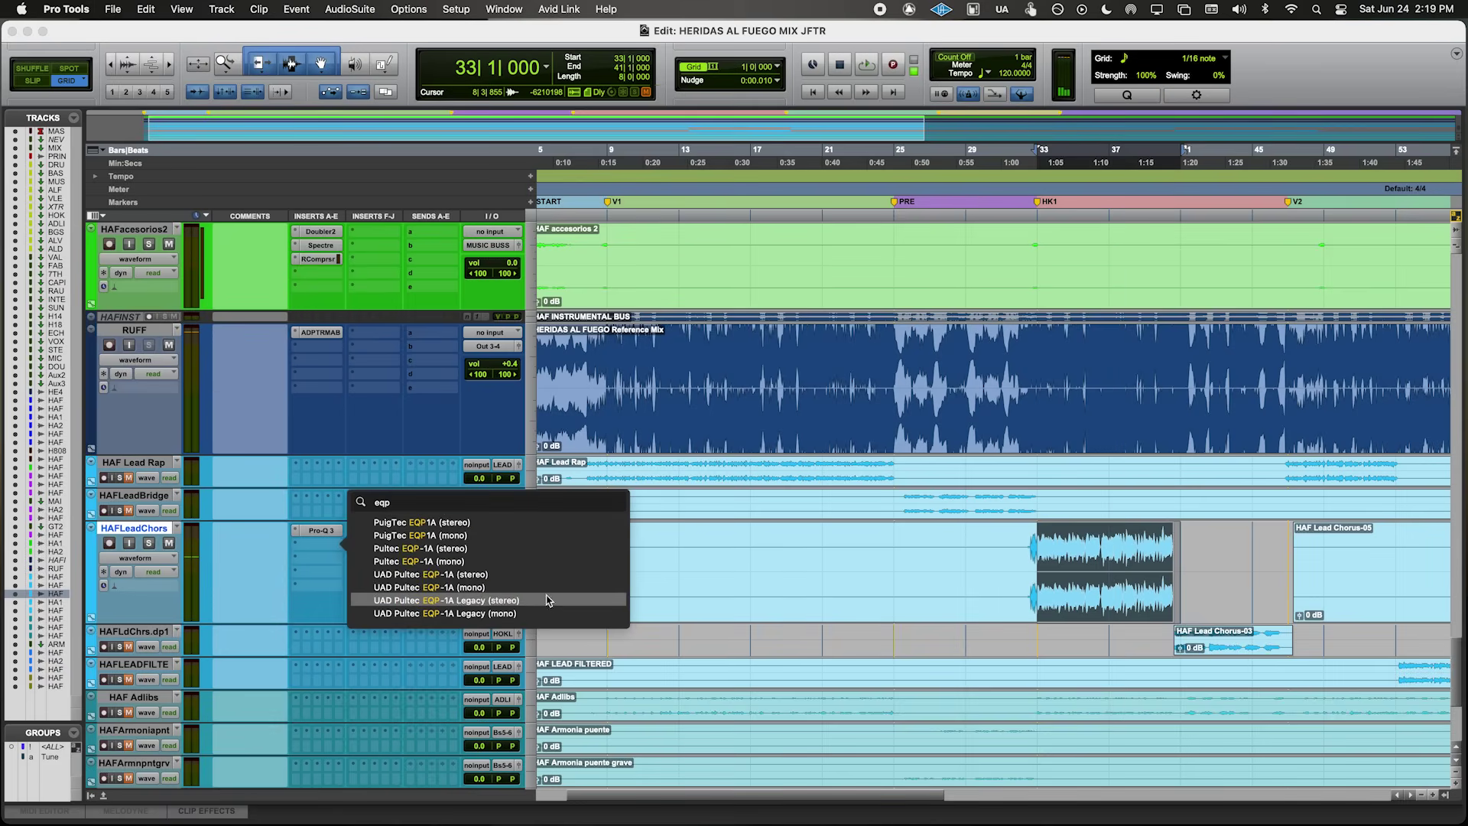
pyautogui.click(547, 600)
pyautogui.moveTo(954, 550); pyautogui.dragTo(664, 580)
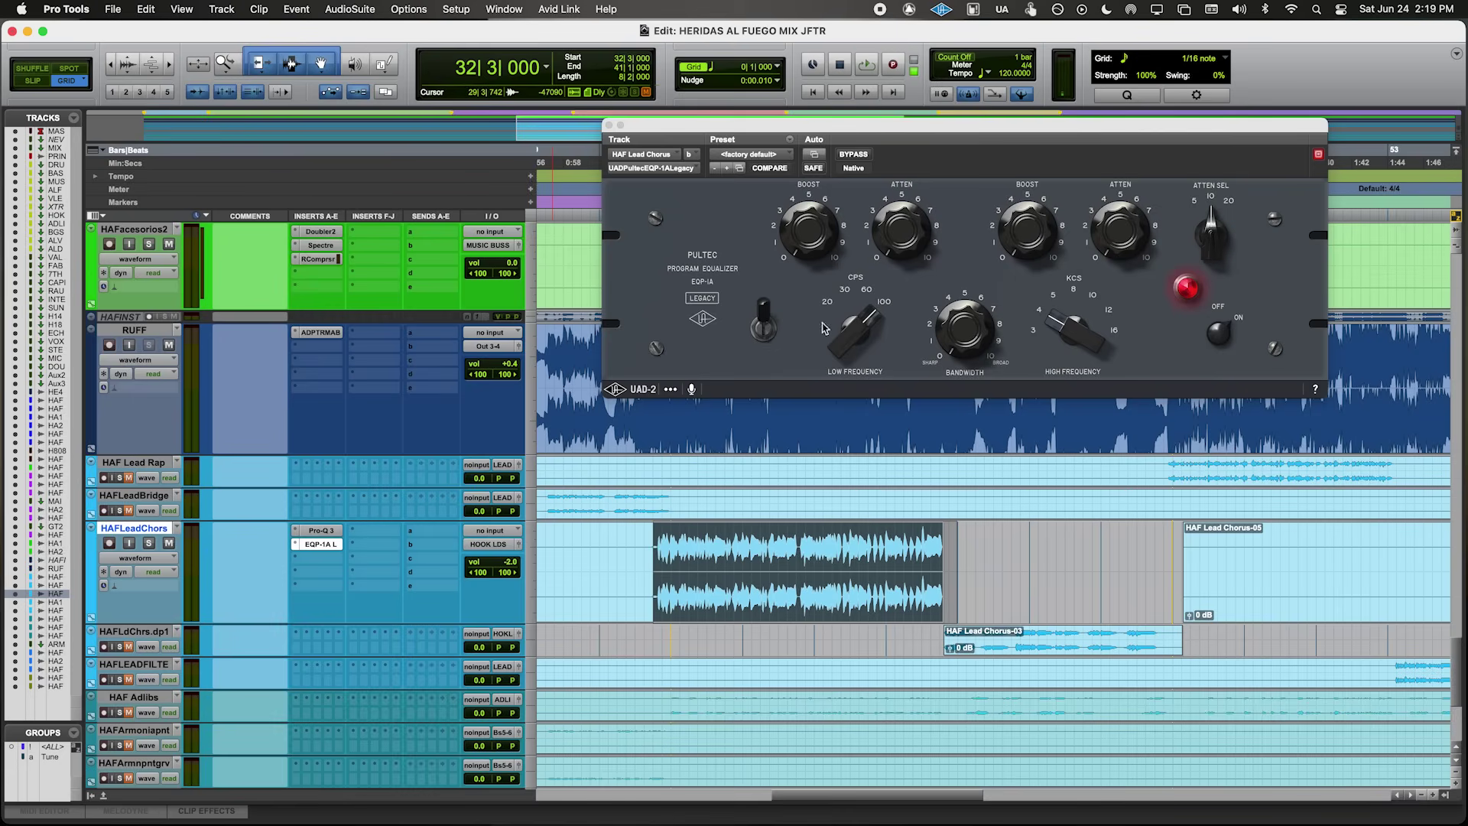
pyautogui.moveTo(1100, 334); pyautogui.dragTo(1030, 247)
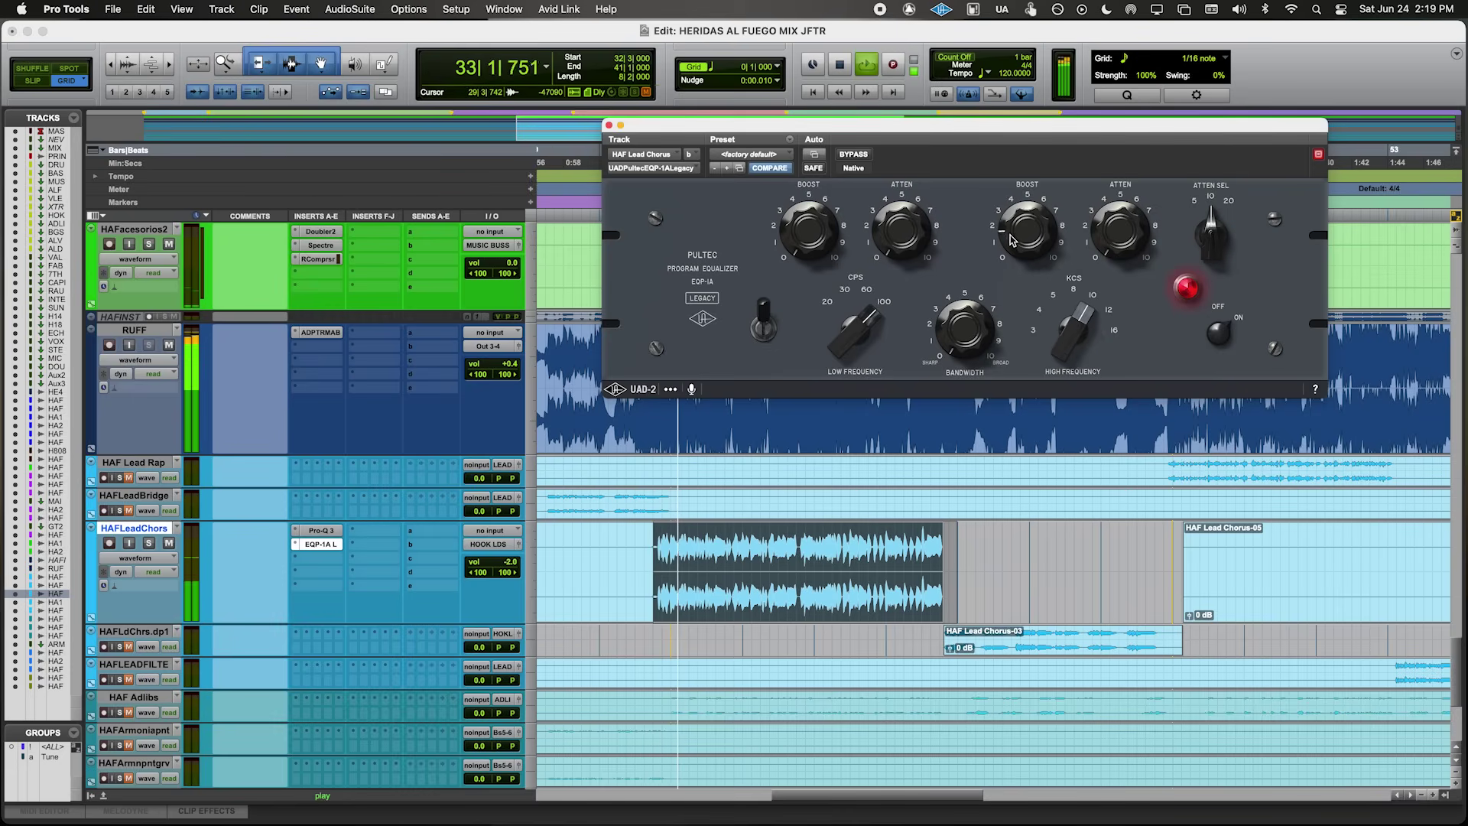
# - Add a 48 dB/oct low cut at about 80 Hz to HAF Lead Chorus's Pro-Q 3 and set its processing to Natural Phase
pyautogui.click(320, 530)
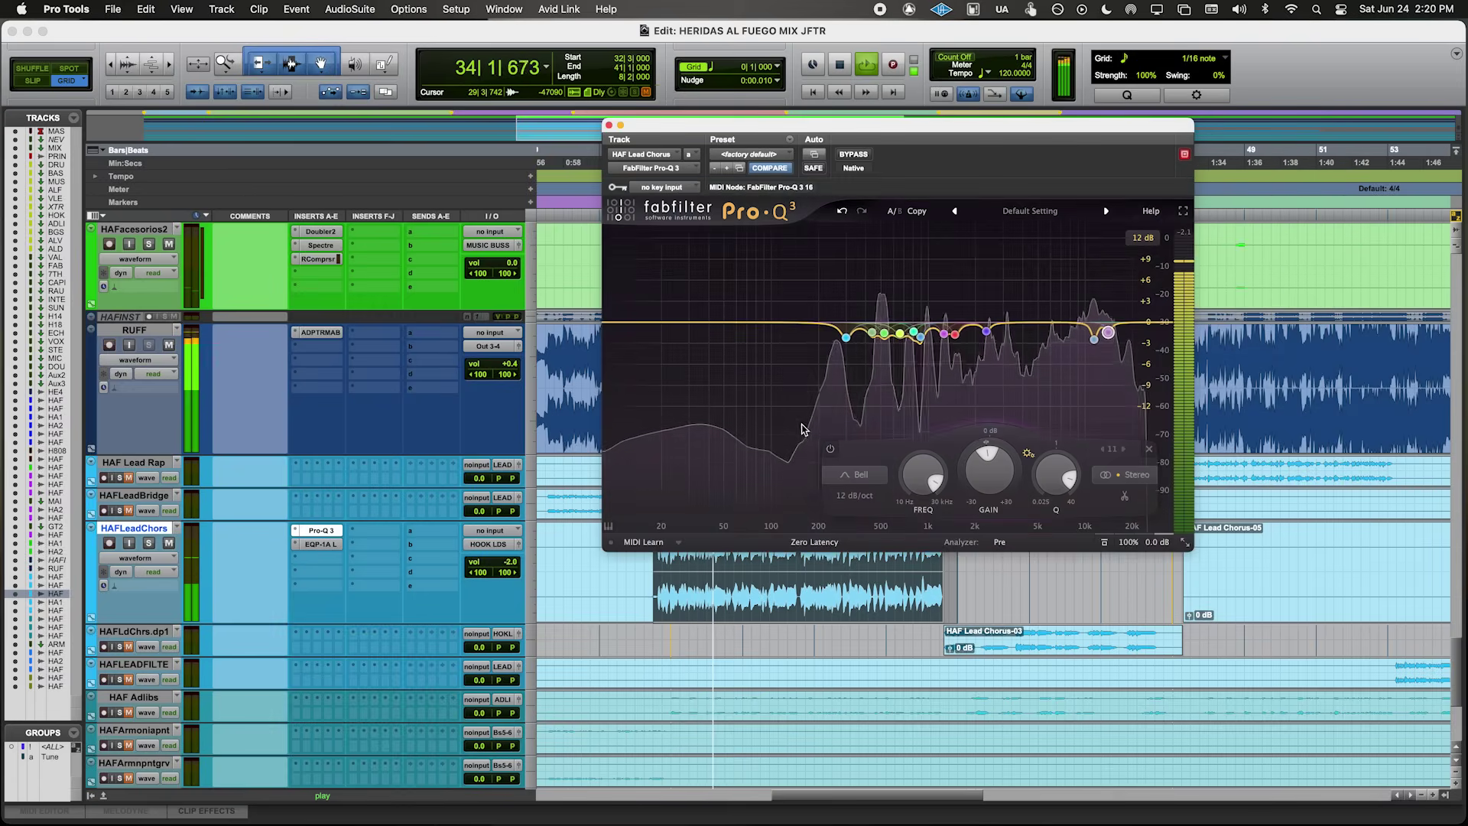
pyautogui.click(650, 474)
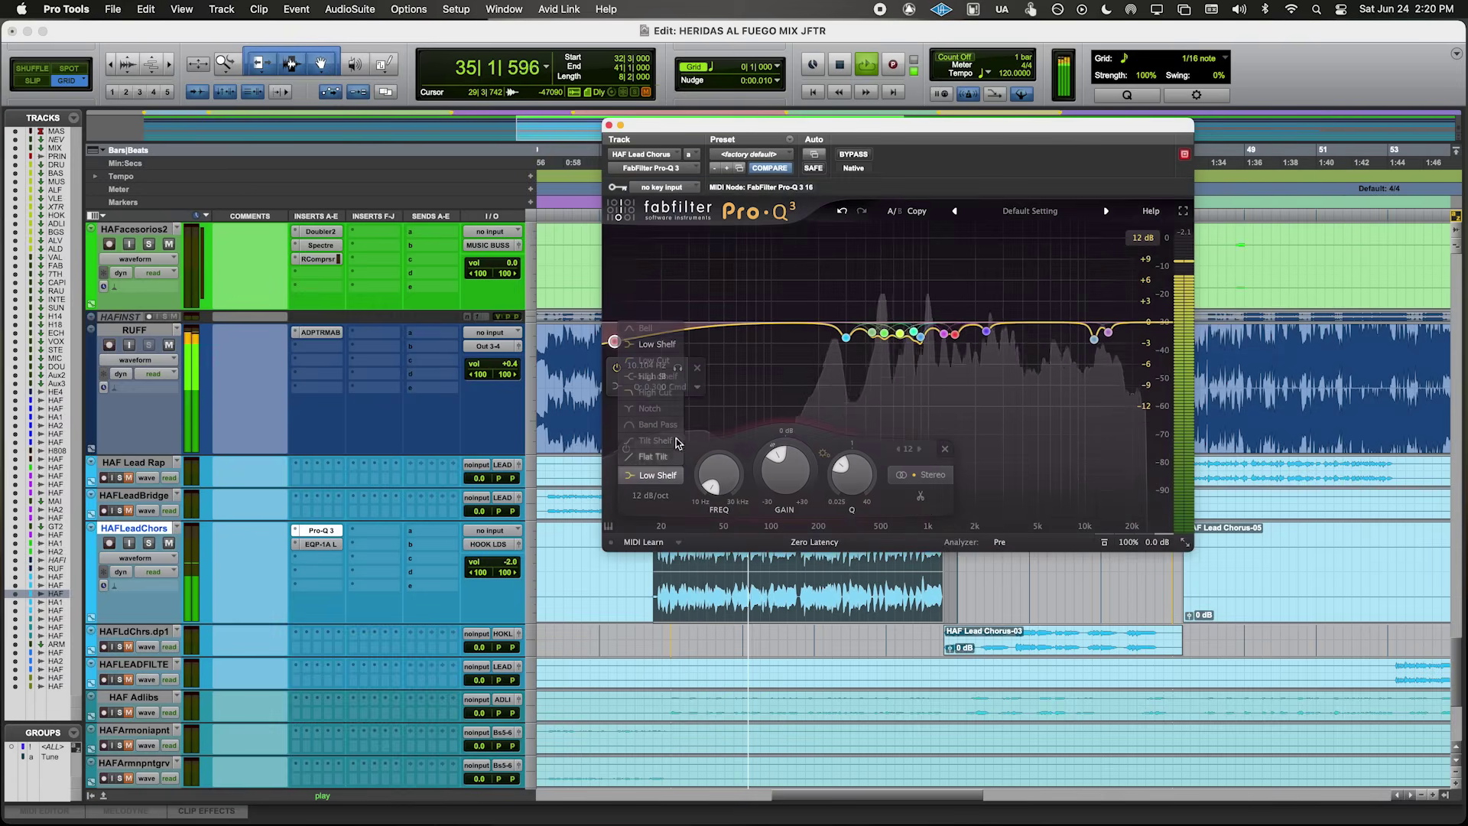
pyautogui.click(649, 495)
pyautogui.click(650, 496)
pyautogui.click(658, 612)
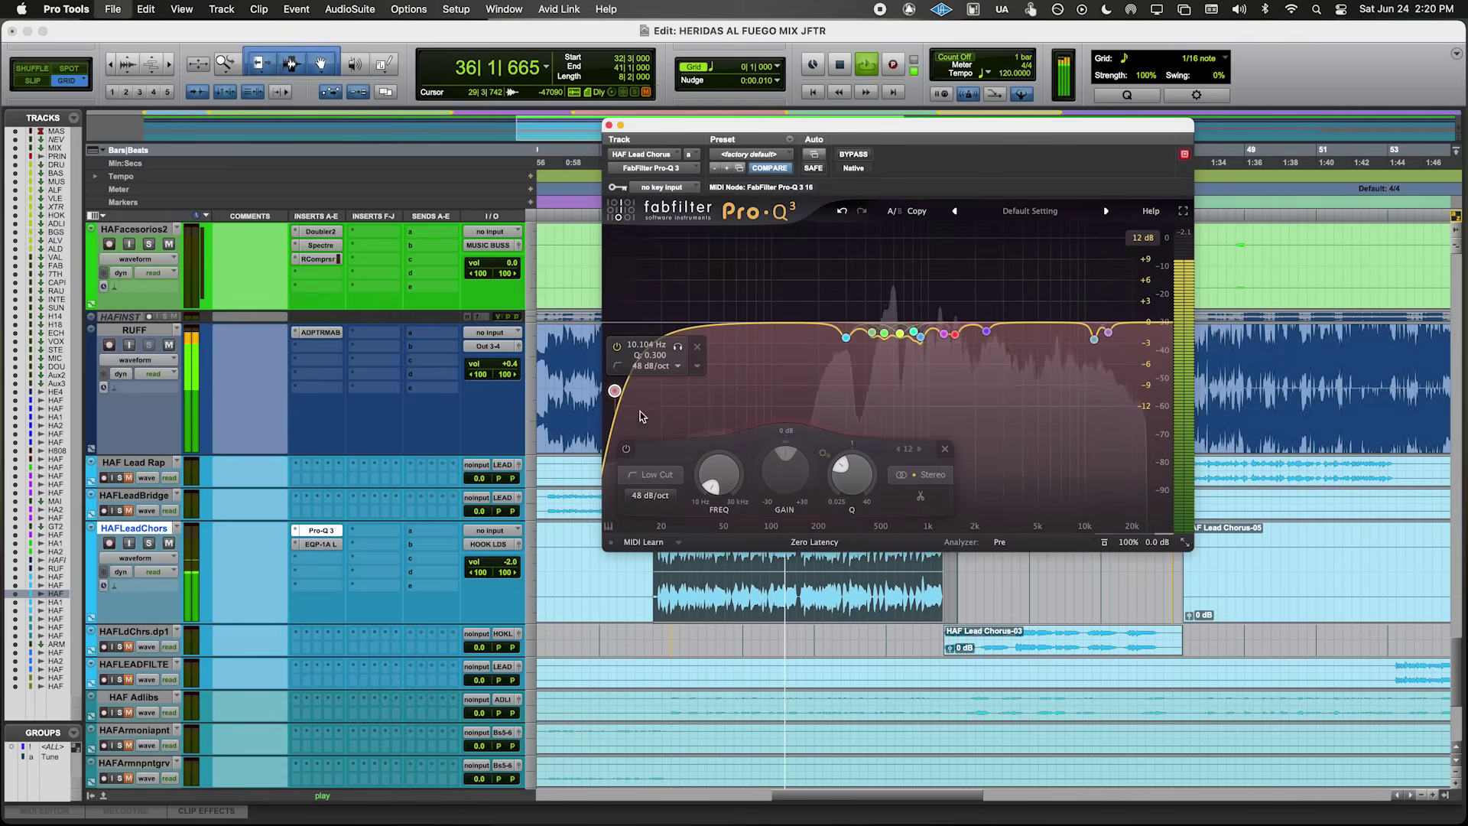
pyautogui.click(815, 541)
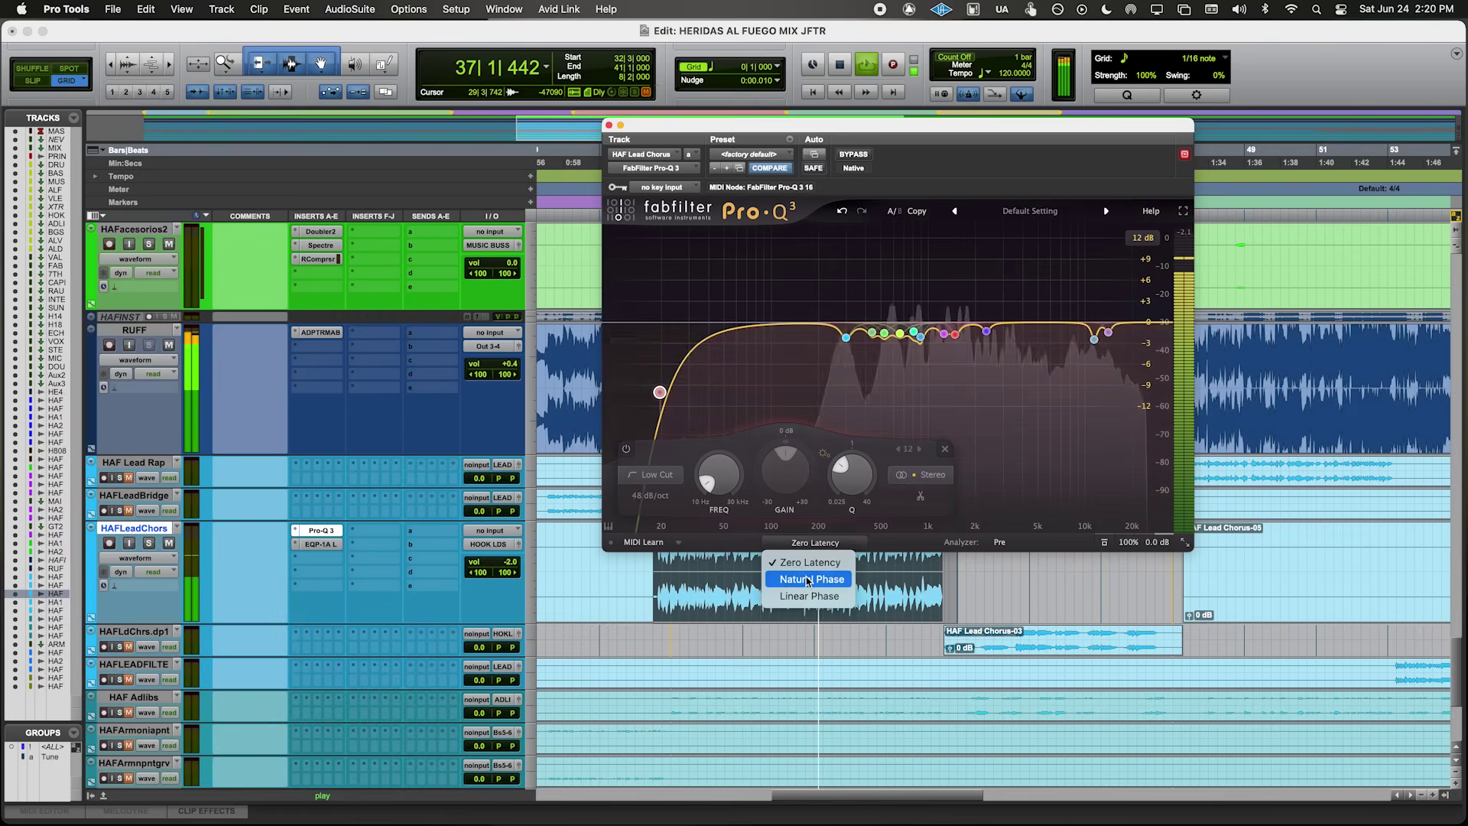
pyautogui.click(842, 579)
pyautogui.moveTo(668, 392); pyautogui.dragTo(755, 381)
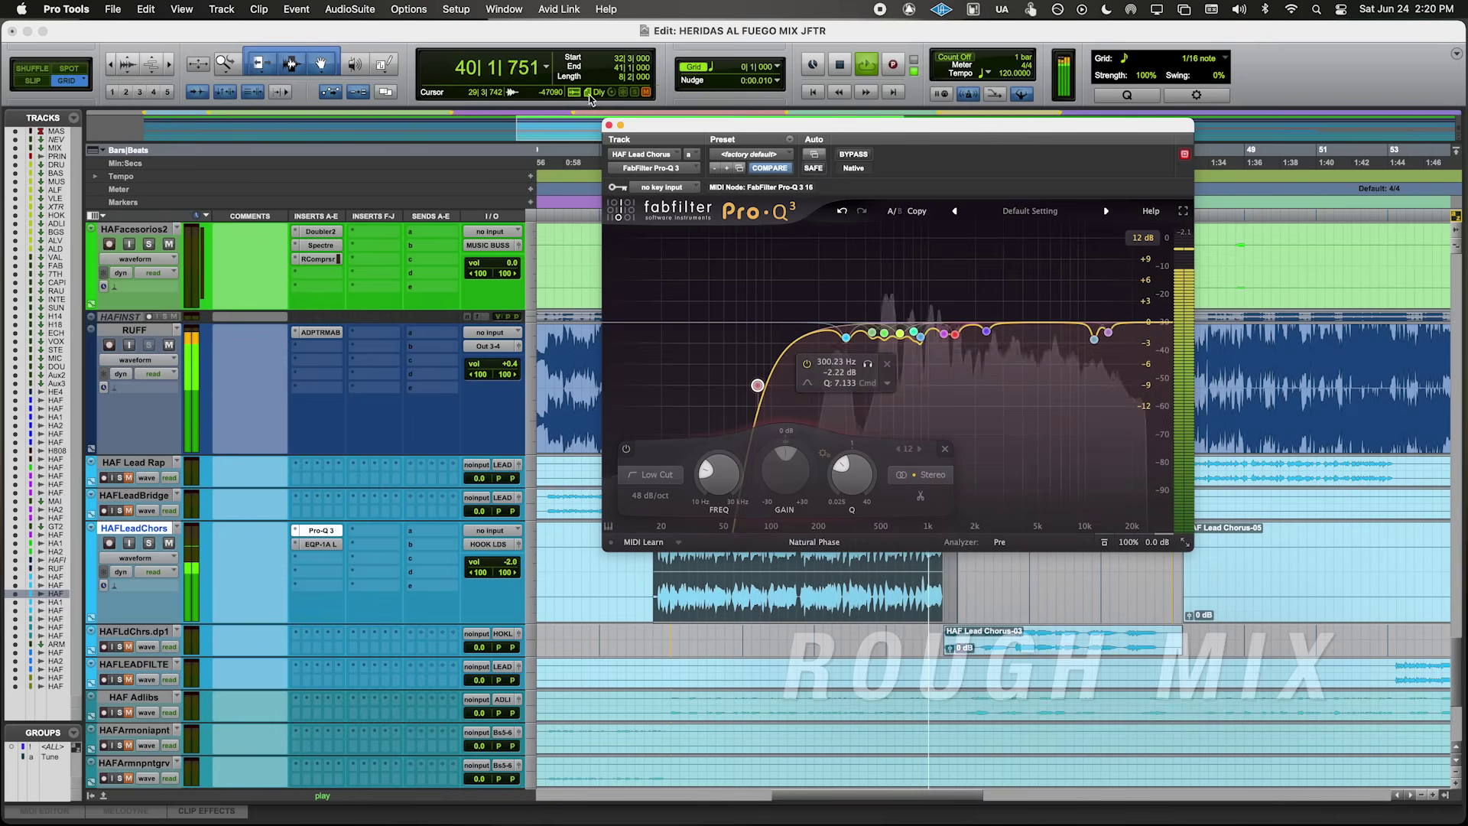
# - Insert UAD UA 1176SE Legacy (stereo) after the Pultec on HAF Lead Chorus and adjust its output level
pyautogui.click(321, 530)
pyautogui.click(317, 464)
pyautogui.click(317, 464)
pyautogui.click(342, 500)
pyautogui.click(338, 558)
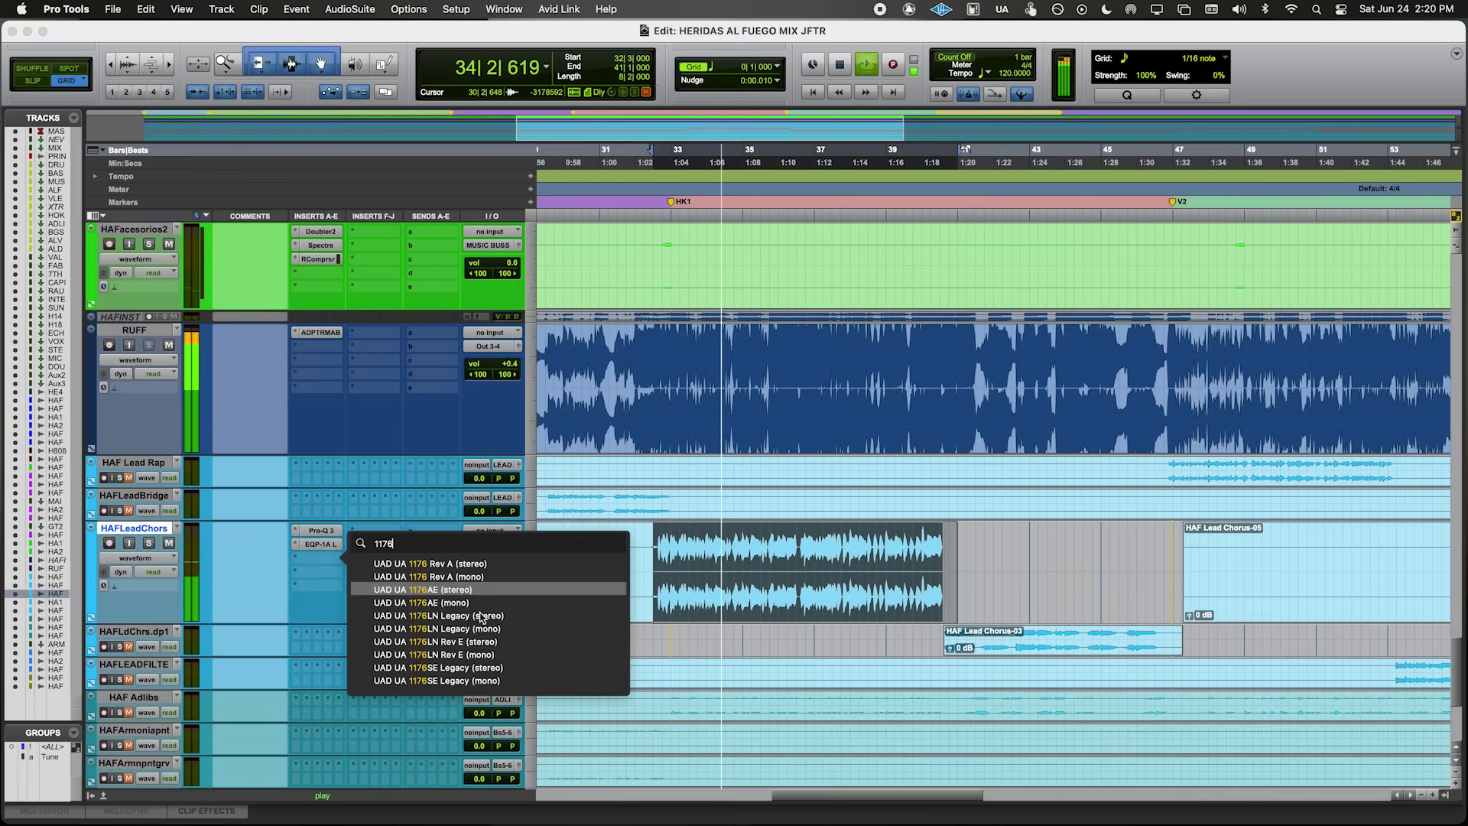
pyautogui.click(504, 667)
pyautogui.moveTo(849, 243); pyautogui.dragTo(849, 250)
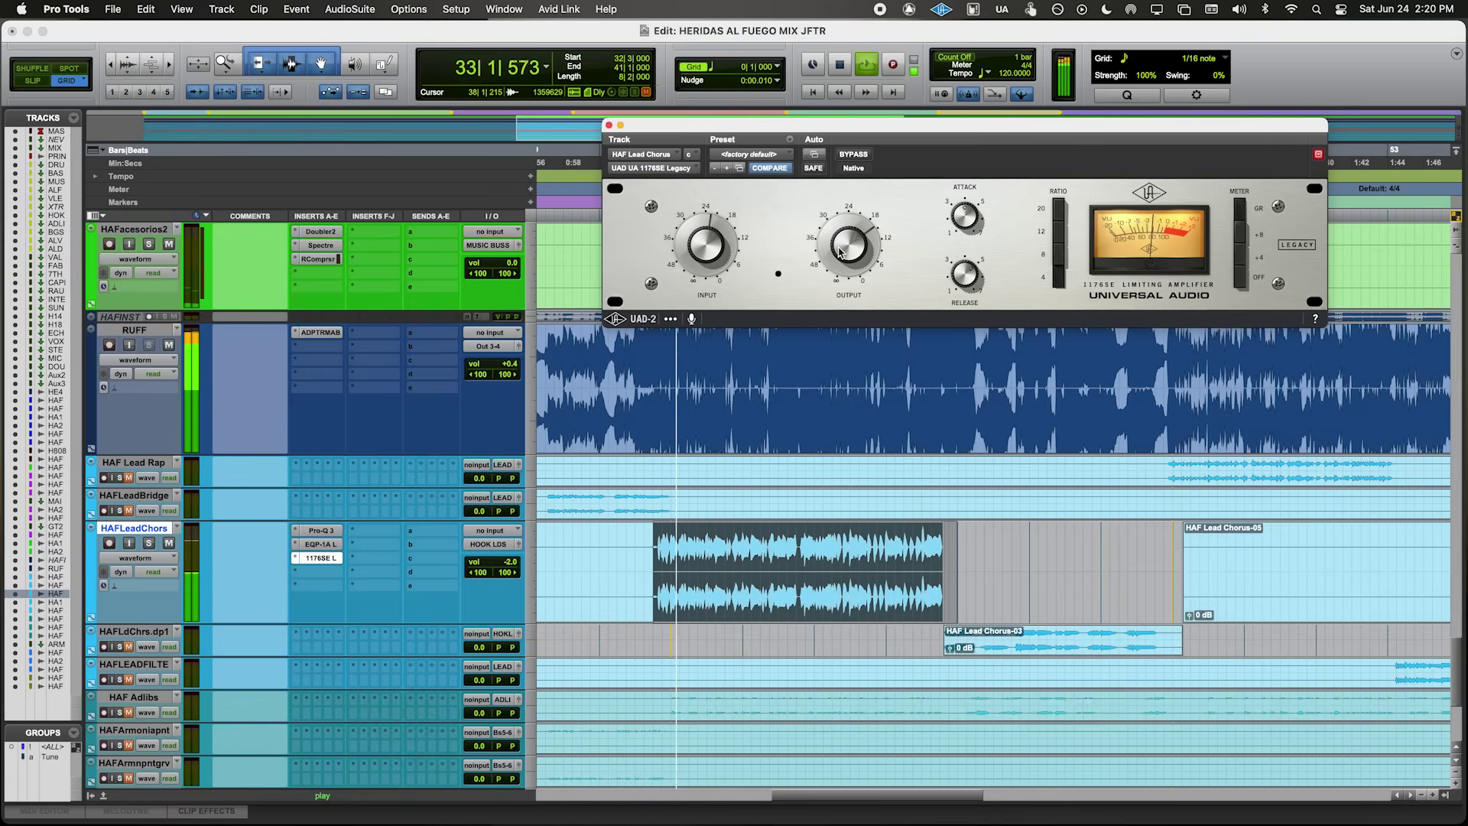
# - Insert Neutron 3 Equalizer (stereo) after the 1176SE on HAF Lead Chorus
pyautogui.click(317, 575)
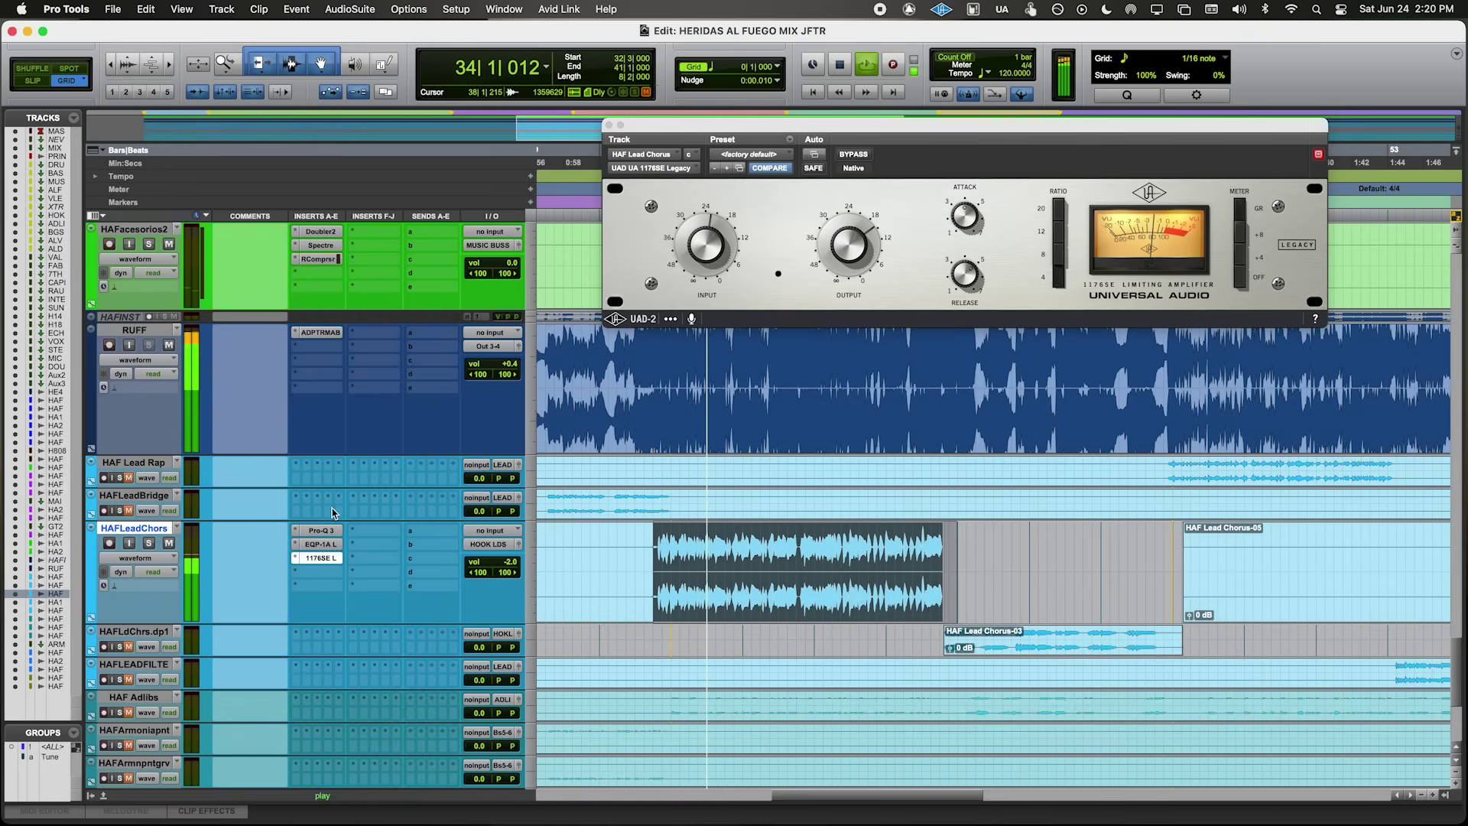
pyautogui.write('23 eq')
pyautogui.press('BackSpace')
pyautogui.press('BackSpace')
pyautogui.press('BackSpace')
pyautogui.press('BackSpace')
pyautogui.press('BackSpace')
pyautogui.write('3 eq')
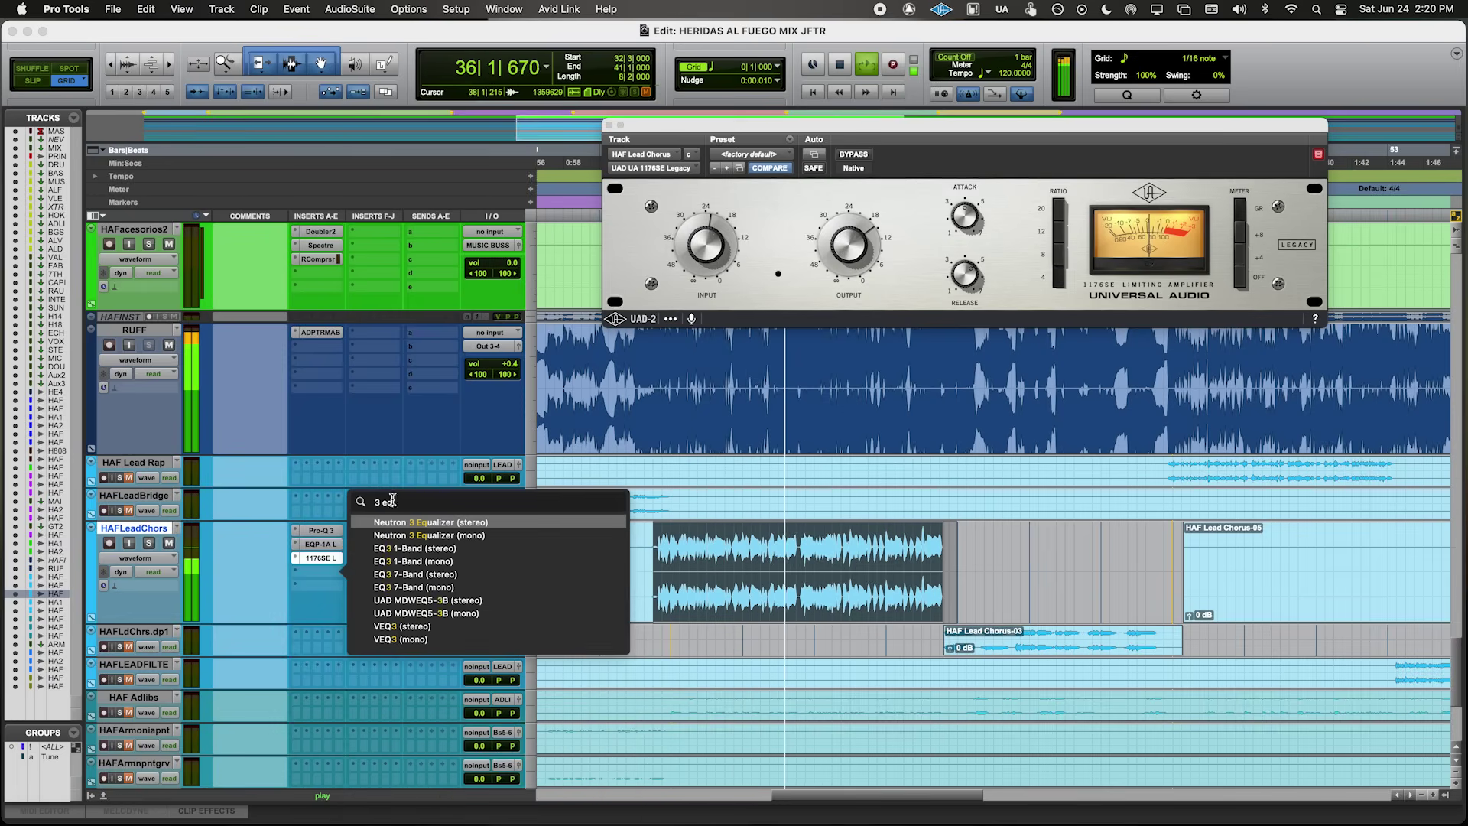
pyautogui.click(430, 526)
# - Make a 0.7 dB proportional Q cut around 815 Hz and a 0.4 dB low-shelf boost around 218 Hz in Neutron 3 Equalizer
pyautogui.moveTo(1026, 380); pyautogui.dragTo(902, 385)
pyautogui.press('space')
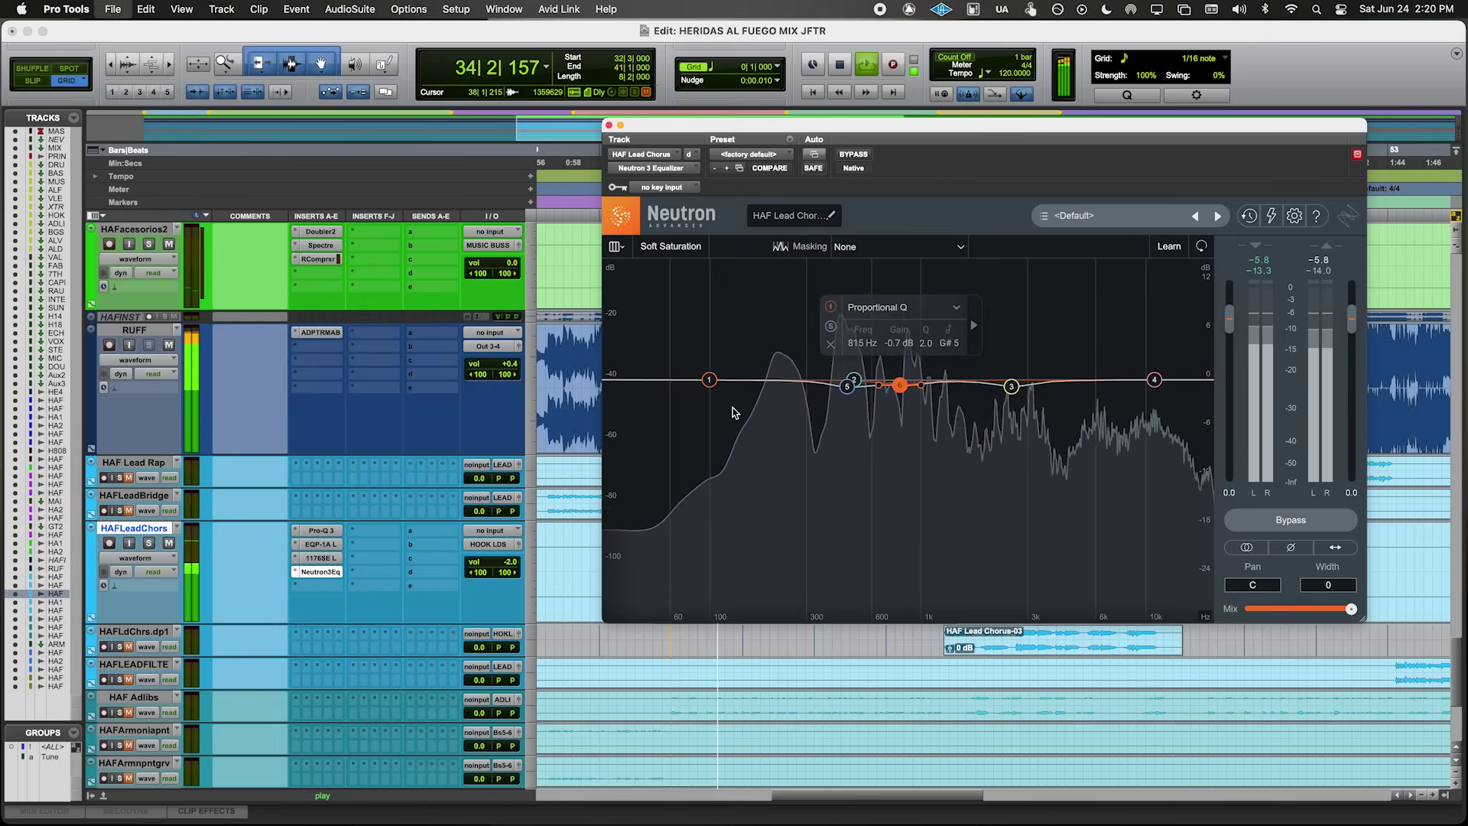
pyautogui.moveTo(709, 385); pyautogui.dragTo(770, 381)
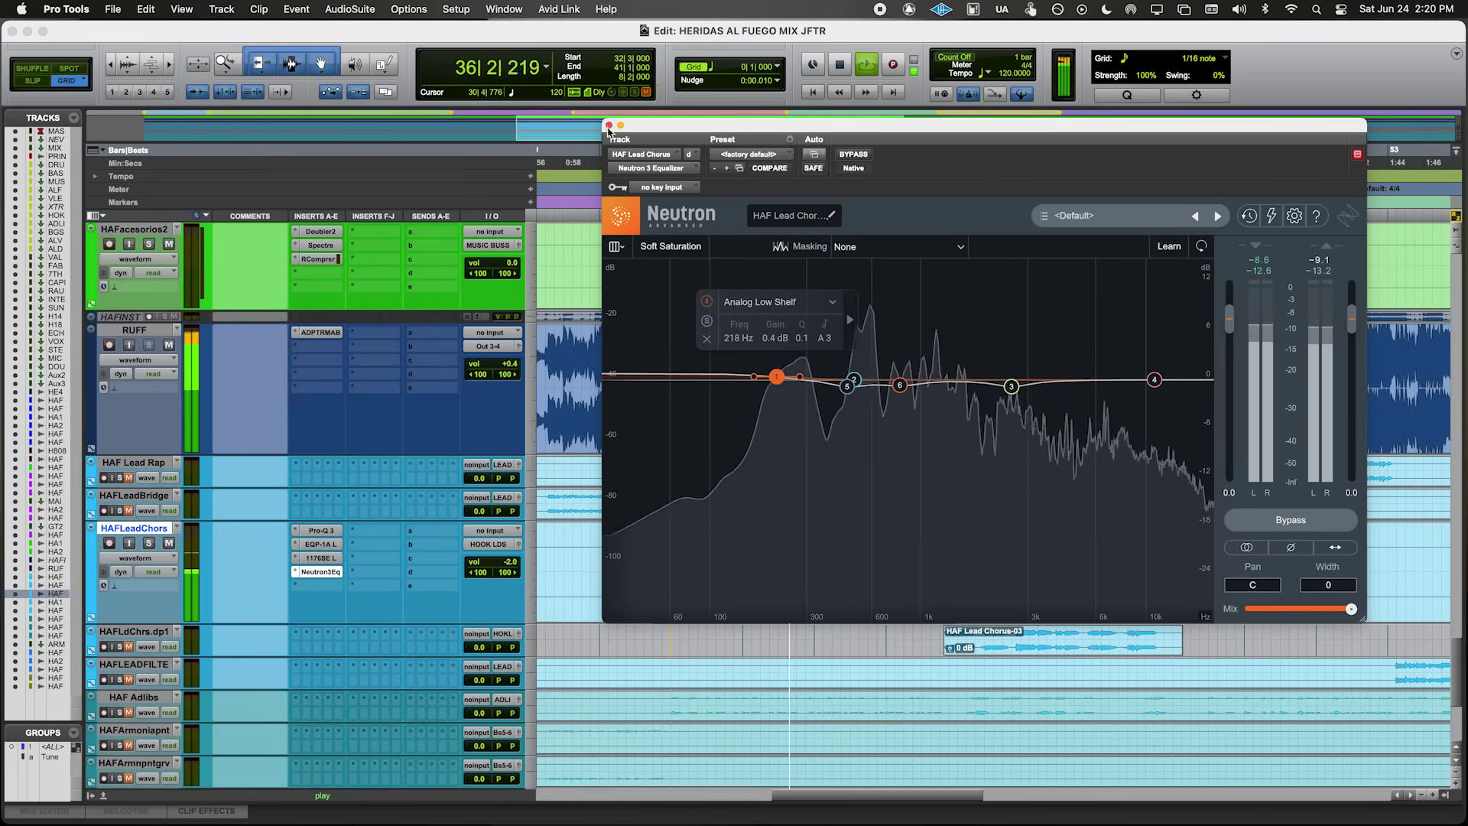
pyautogui.press('super+w')
# - Insert RVox (stereo) after Neutron 3 Equalizer on HAF Lead Chorus with compression at -0.5, and review the Pultec EQP-1A settings
pyautogui.click(315, 585)
pyautogui.write('rv')
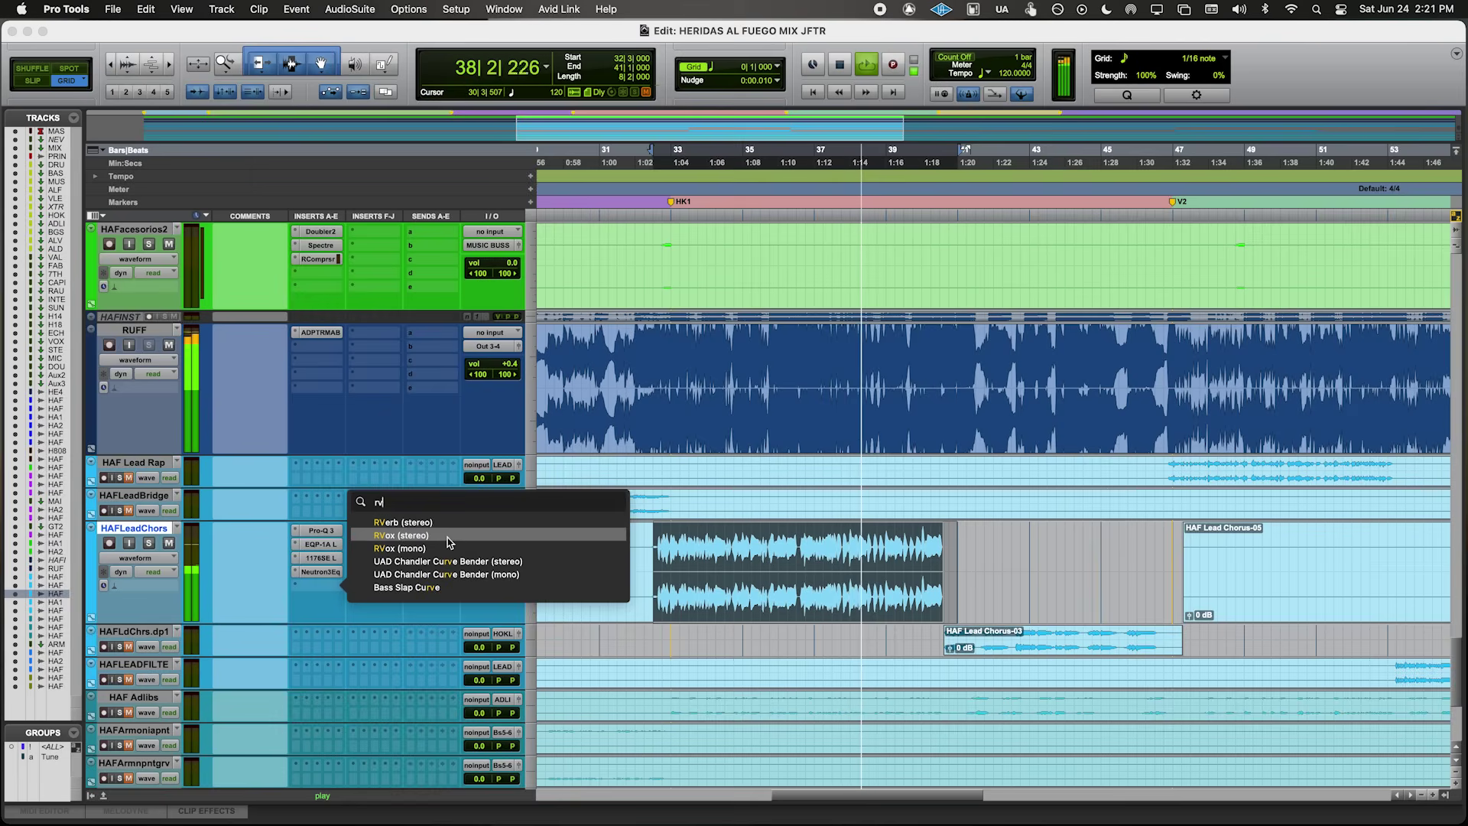
pyautogui.click(448, 535)
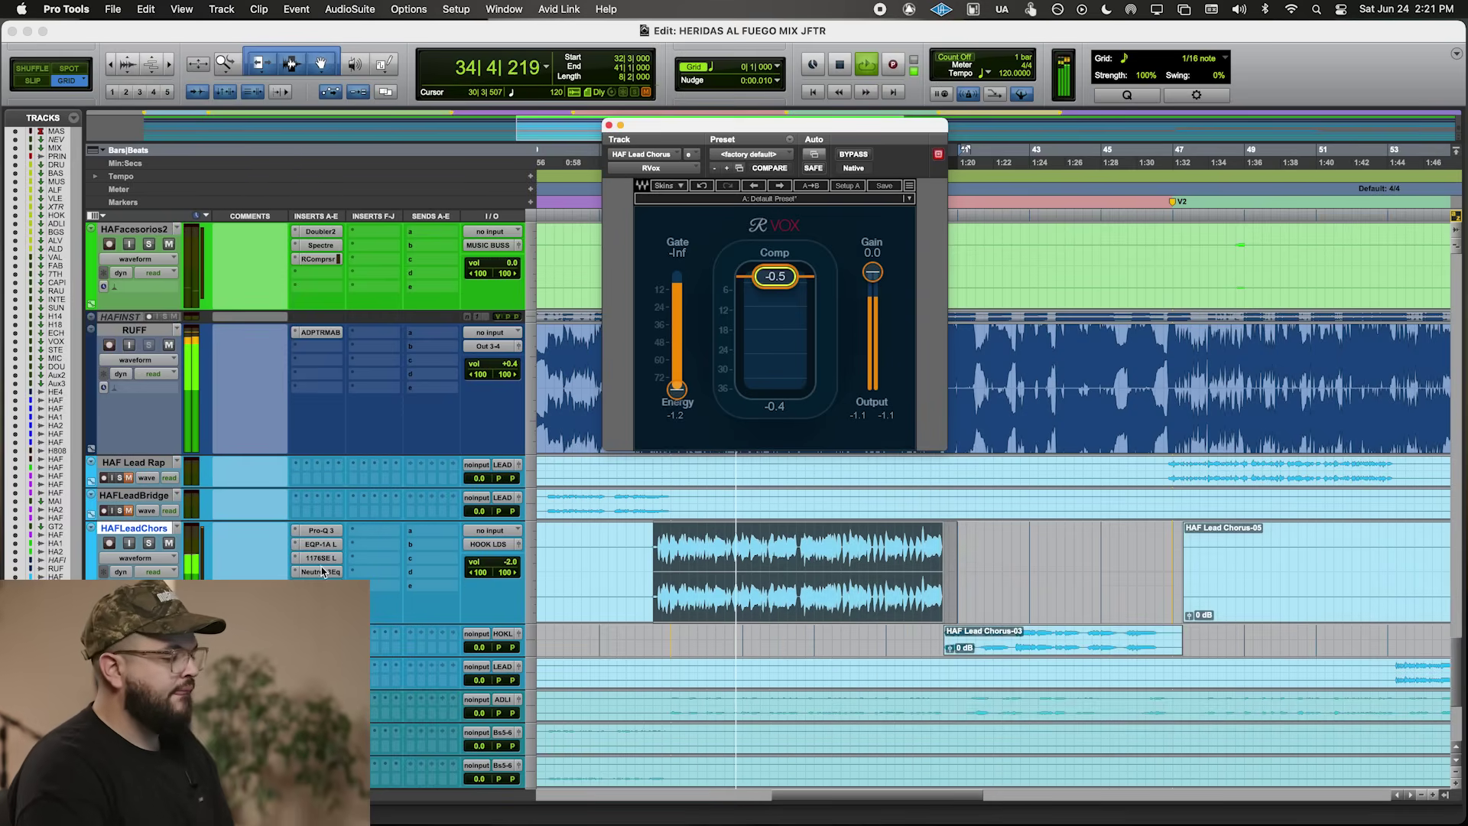
pyautogui.click(341, 543)
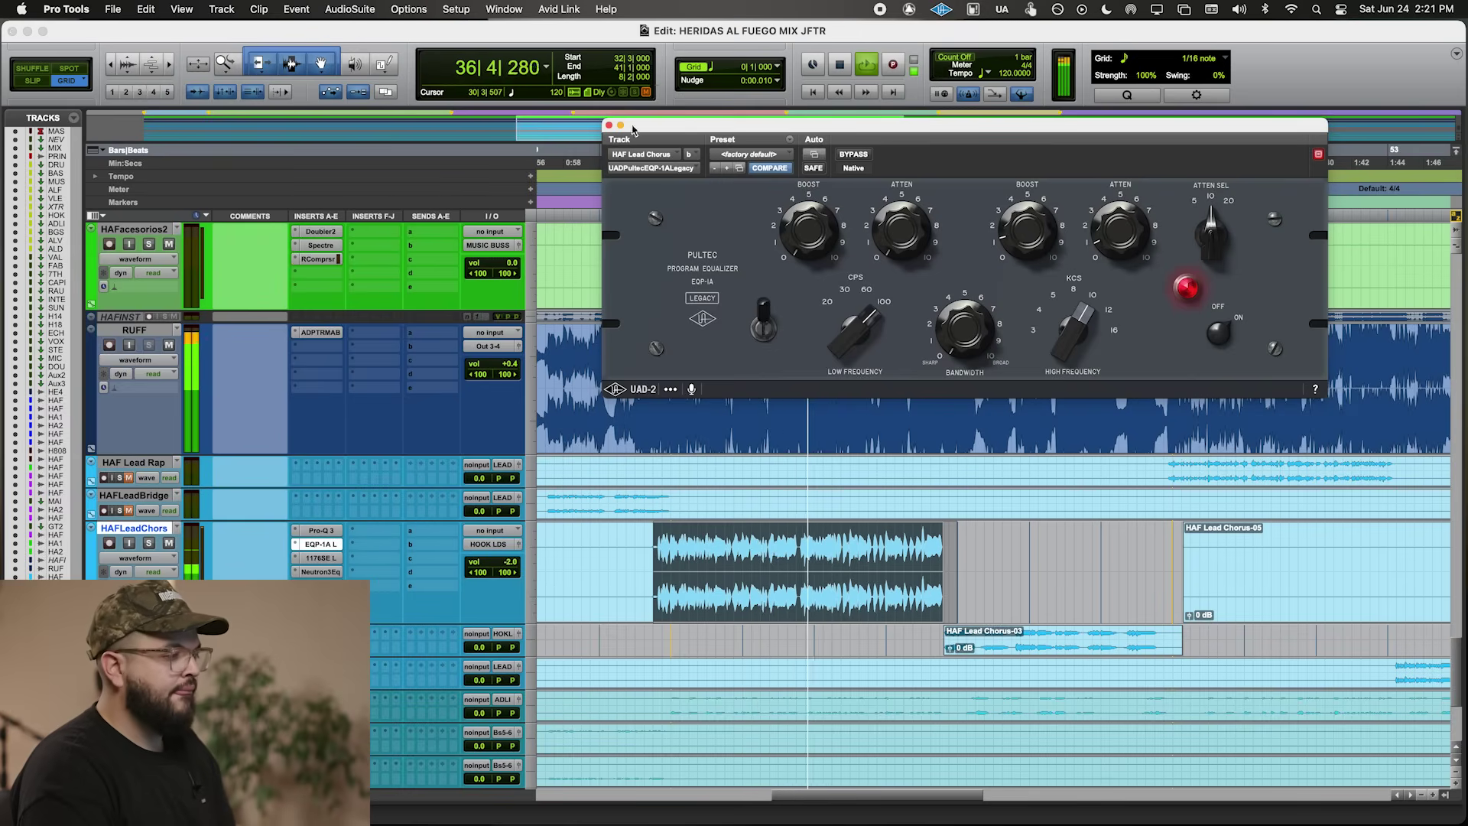
pyautogui.click(609, 126)
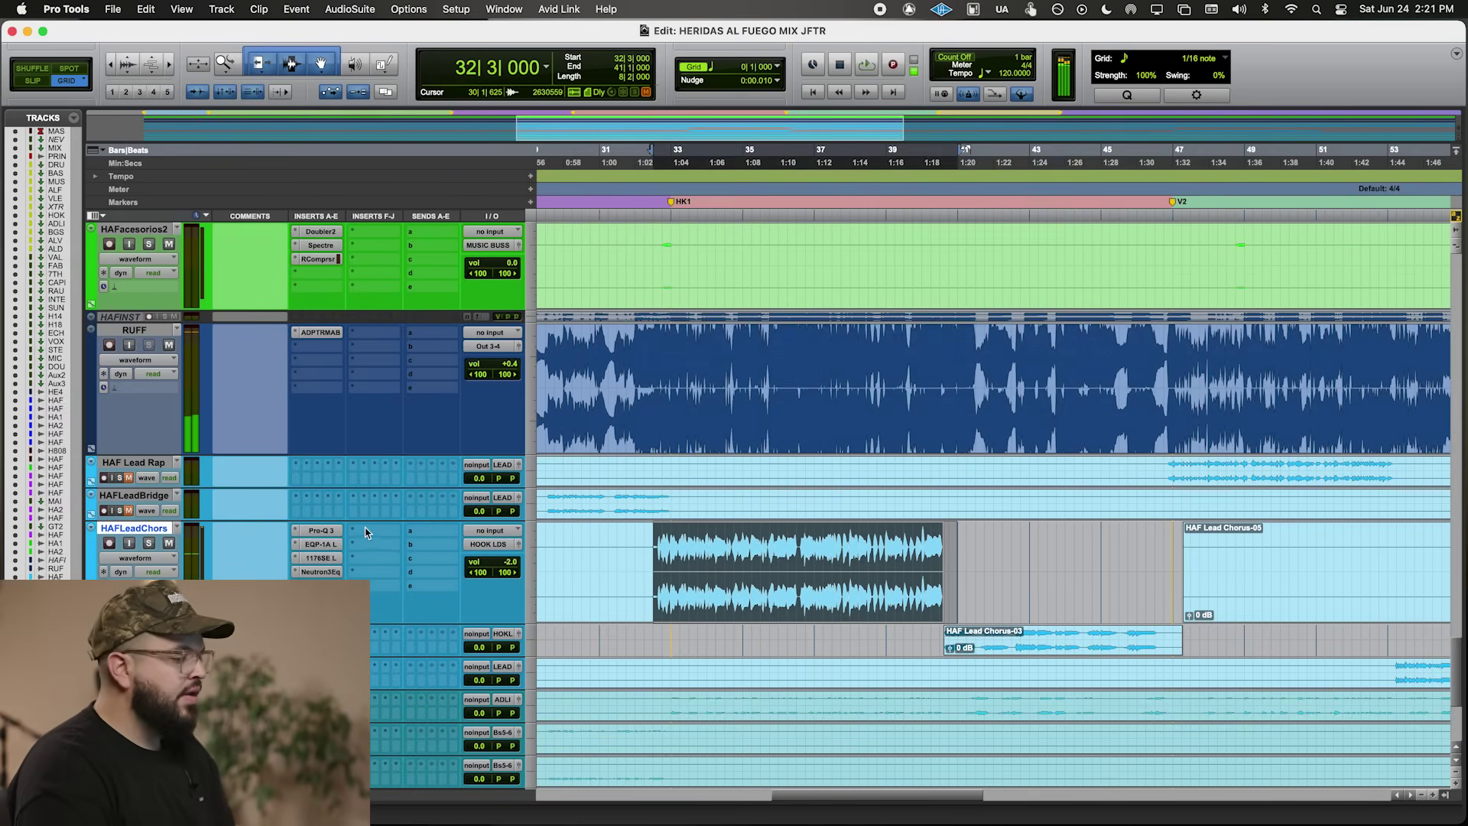
# - Insert FabFilter Pro-DS in the first F-J insert slot of HAF Lead Chorus and loop the chorus through it
pyautogui.click(366, 533)
pyautogui.click(395, 468)
pyautogui.click(375, 531)
pyautogui.write('ds')
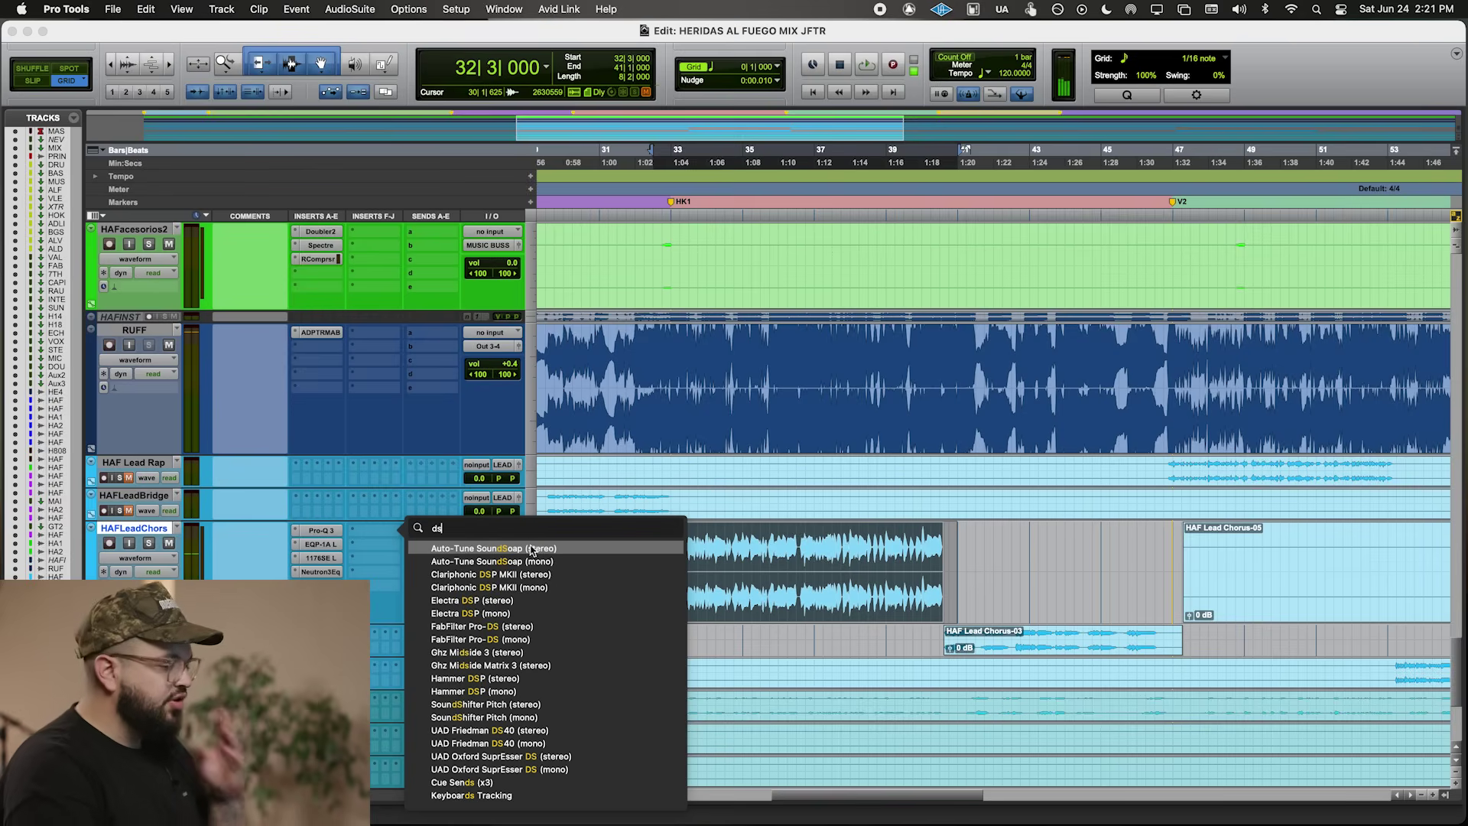
pyautogui.click(566, 639)
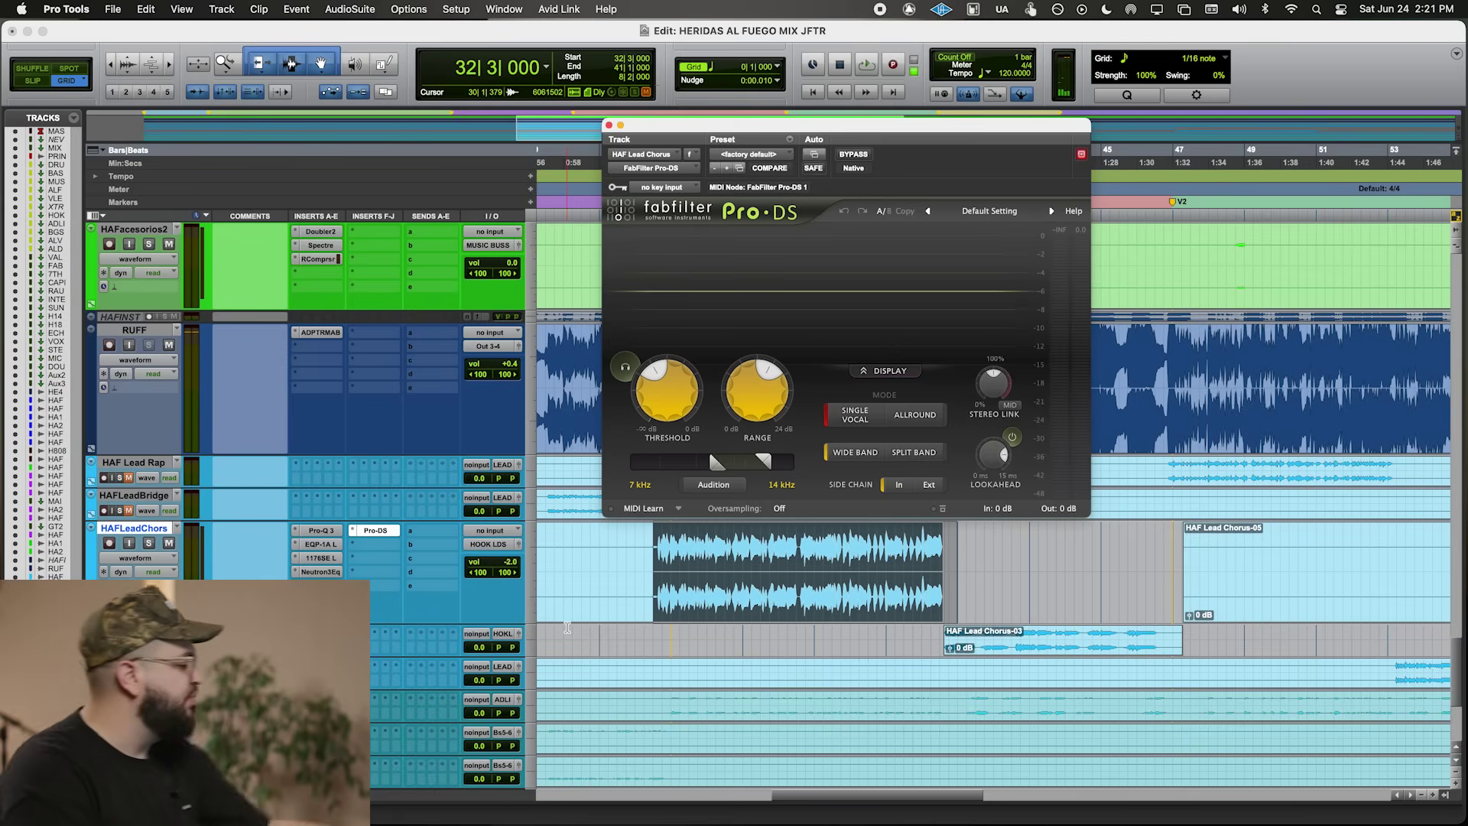
pyautogui.press('space')
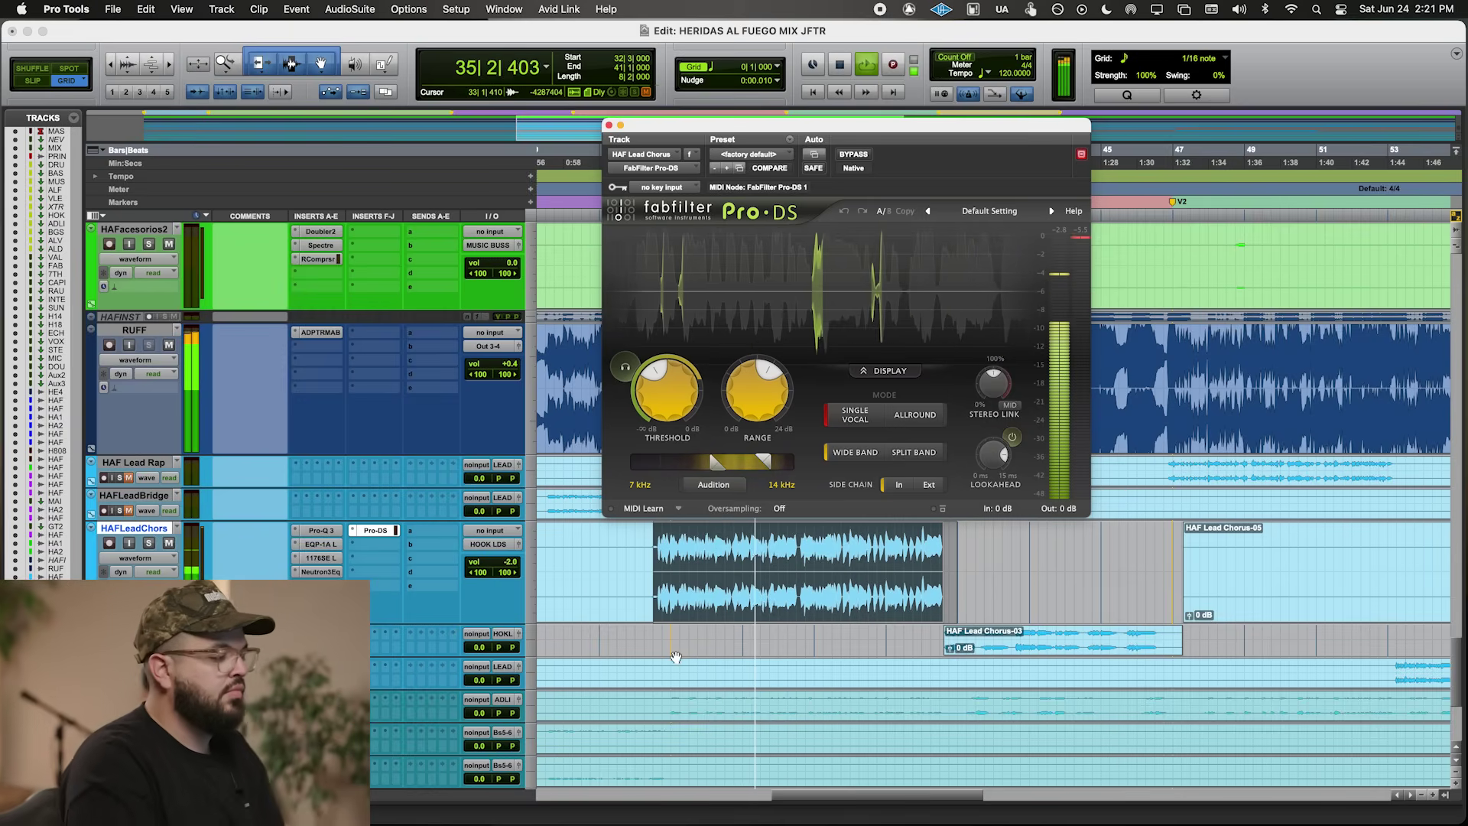
# - Set Pro-DS's detection range to 6.107–15.19 kHz and raise its threshold while the chorus loops, saving the session
pyautogui.press('space')
pyautogui.press('space')
pyautogui.moveTo(726, 470); pyautogui.dragTo(707, 477)
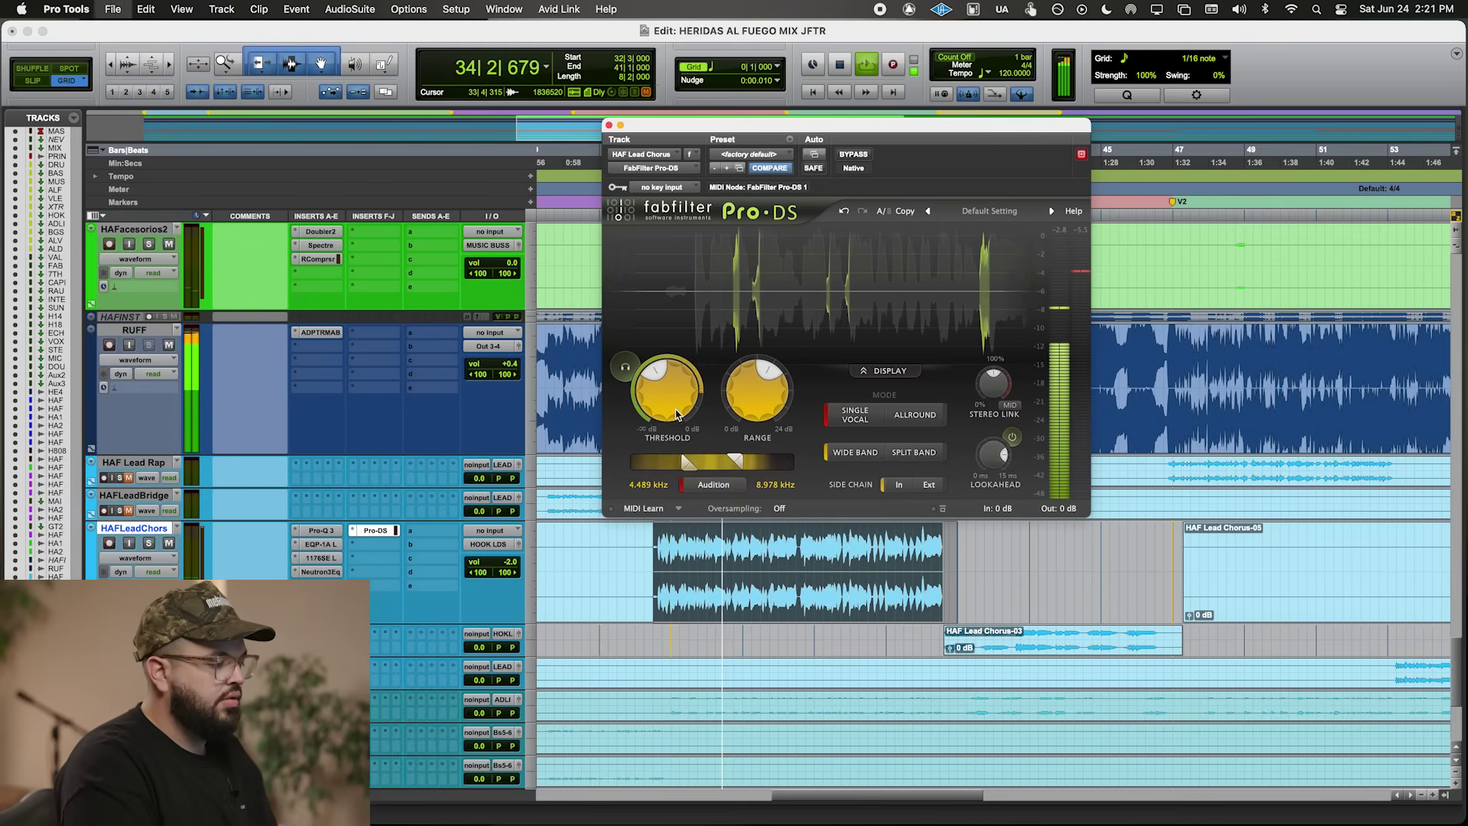
pyautogui.moveTo(690, 462); pyautogui.dragTo(752, 461)
pyautogui.press('super+s')
pyautogui.press('super+s')
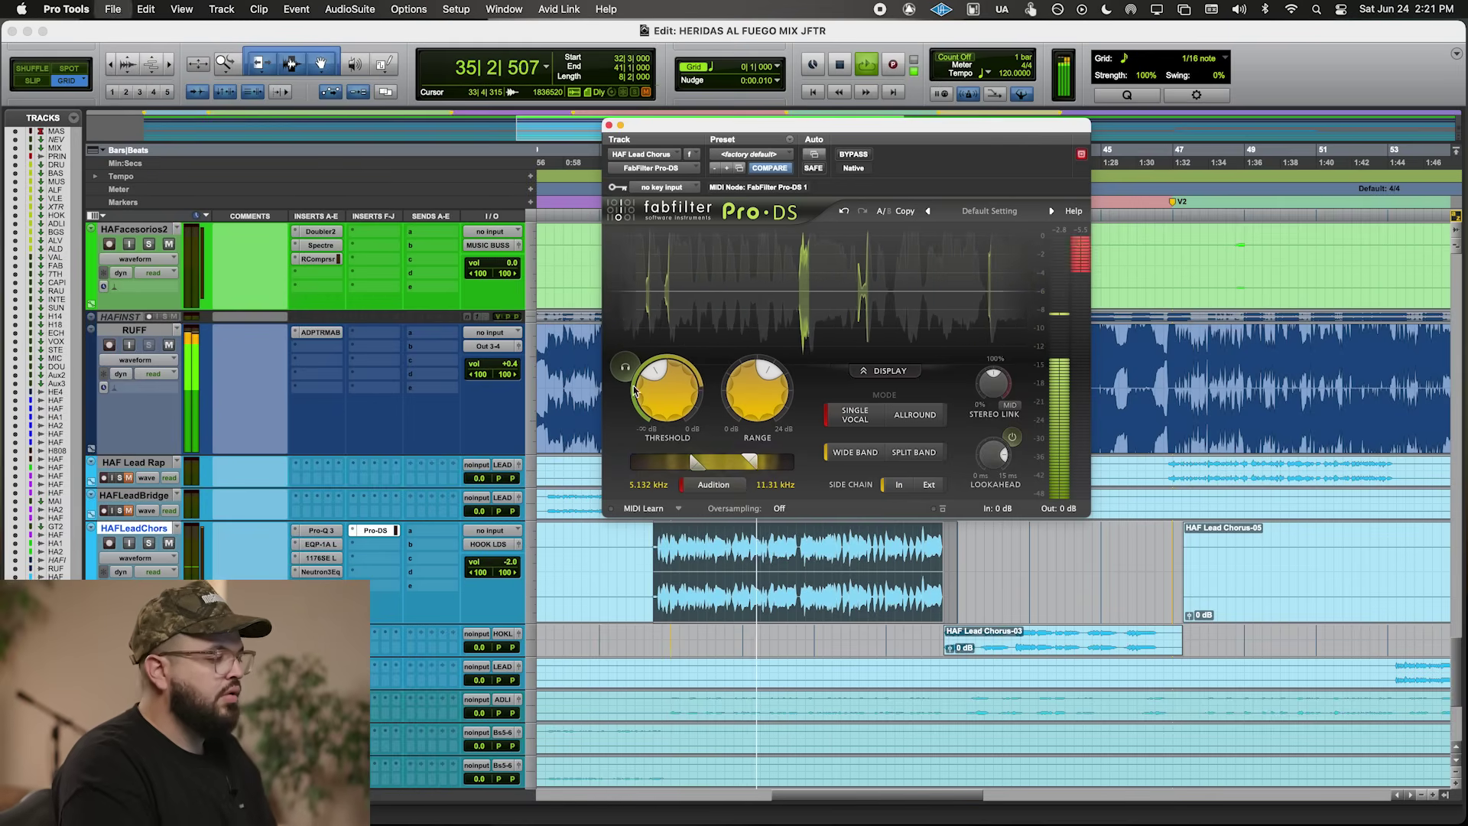
pyautogui.moveTo(654, 392); pyautogui.dragTo(668, 352)
pyautogui.click(718, 488)
pyautogui.press('space')
pyautogui.press('space')
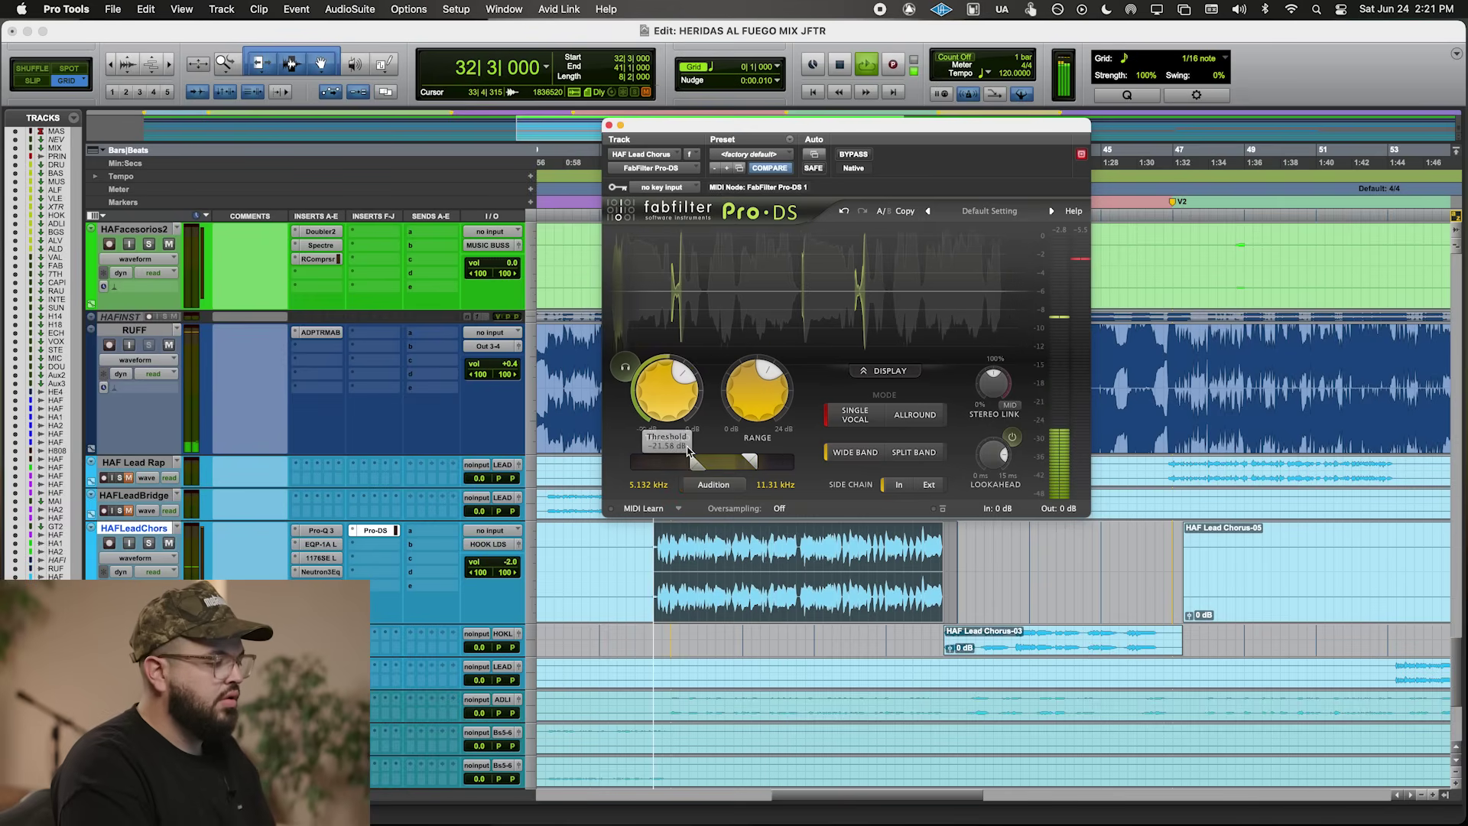
pyautogui.moveTo(666, 397); pyautogui.dragTo(665, 393)
pyautogui.moveTo(748, 459); pyautogui.dragTo(744, 469)
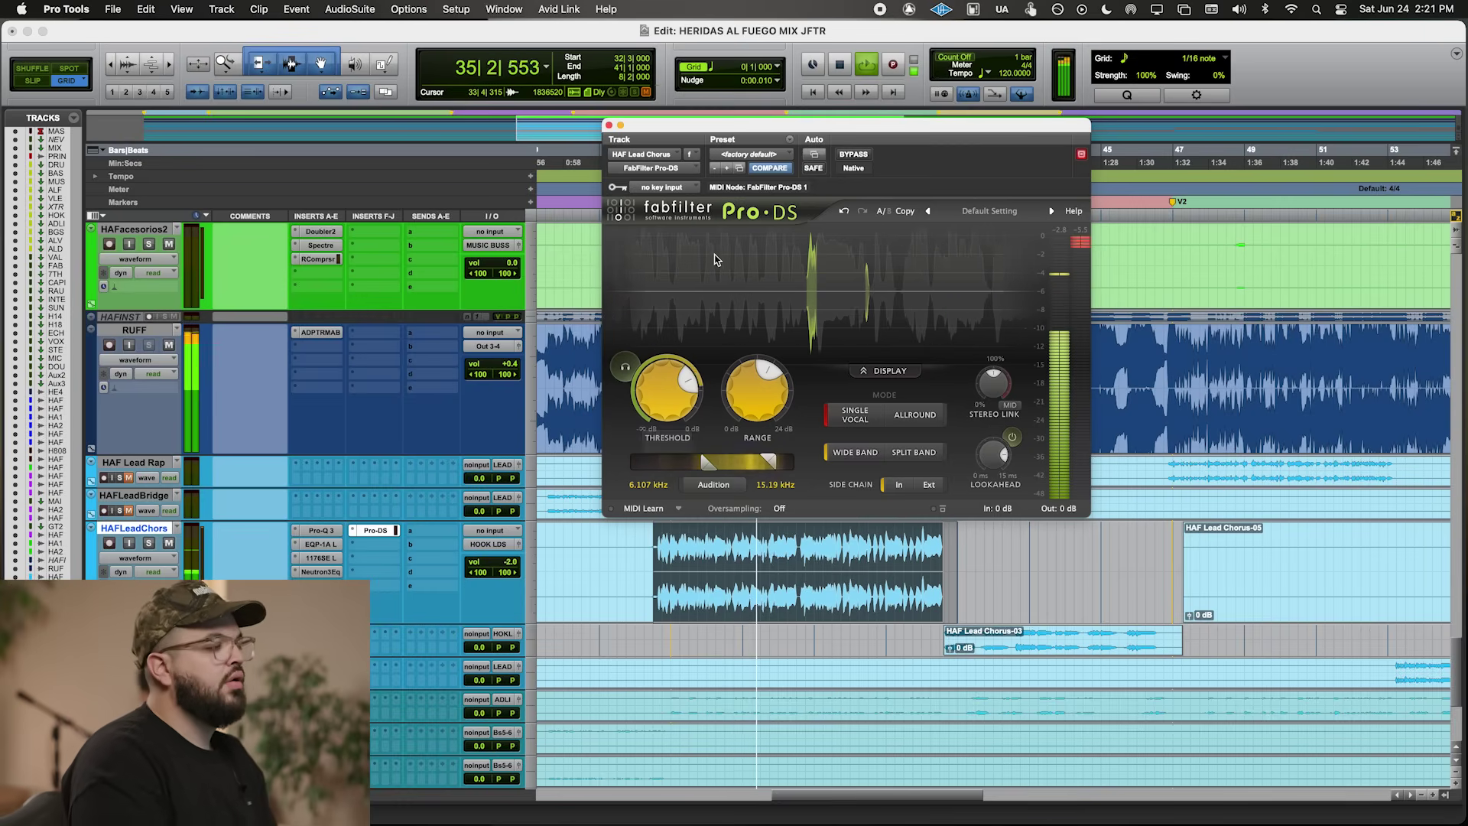
pyautogui.click(609, 126)
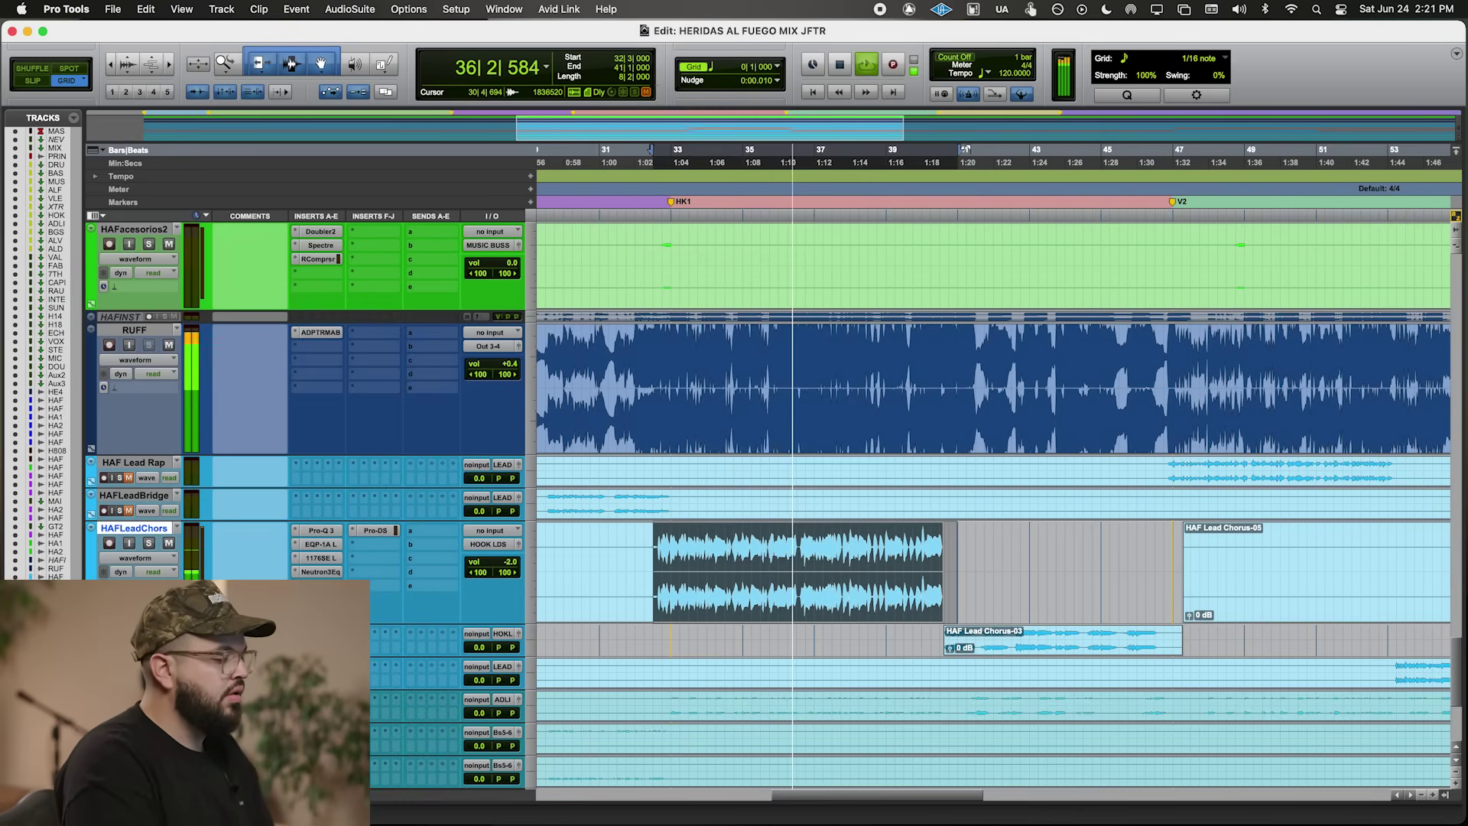
# - Move Pro-DS down one insert slot on HAF Lead Chorus and insert soothe2 in front of it
pyautogui.click(375, 558)
pyautogui.press('Escape')
pyautogui.click(375, 544)
pyautogui.click(417, 468)
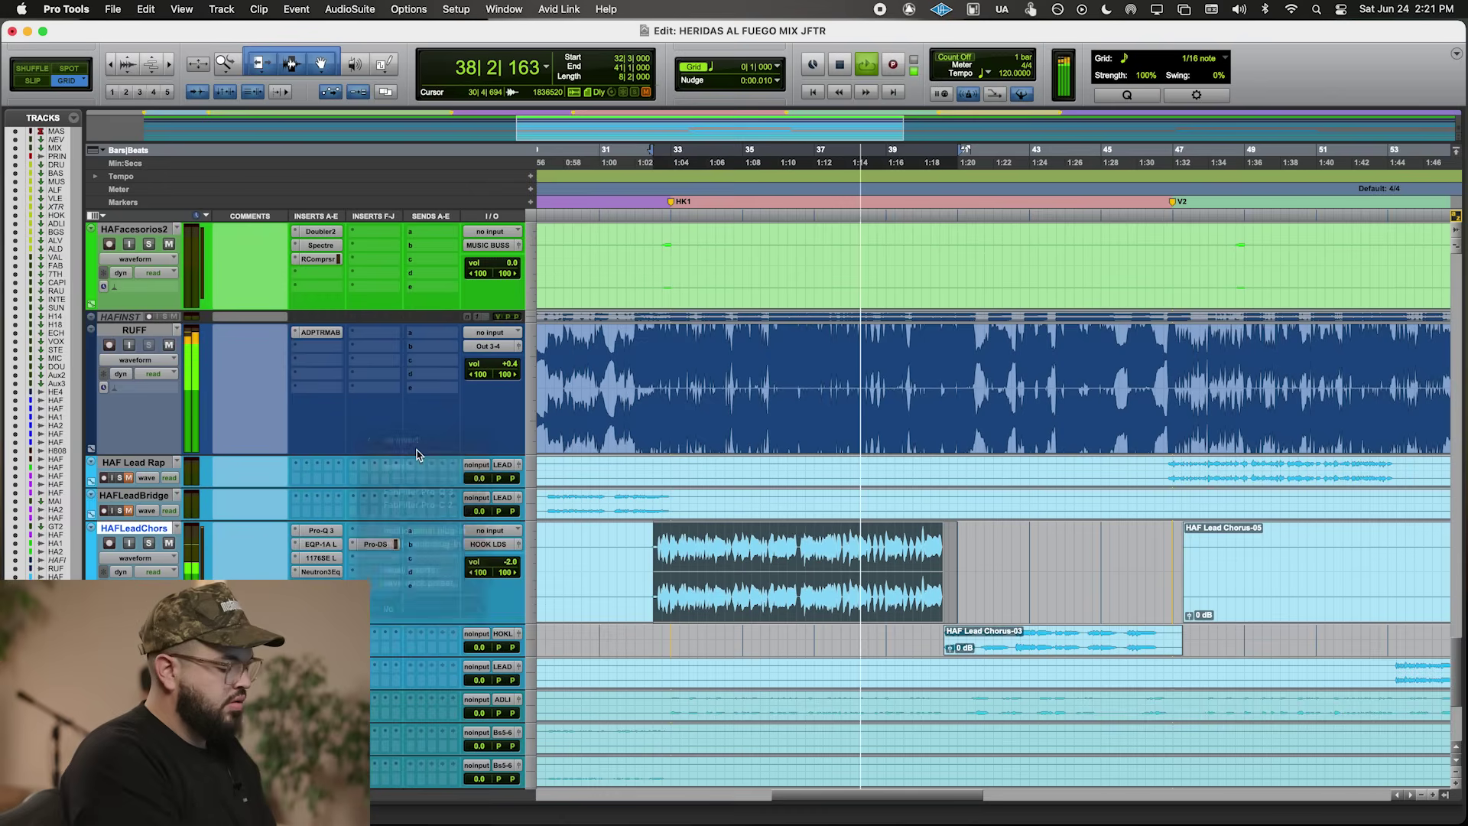
pyautogui.write('soothe')
pyautogui.press('Return')
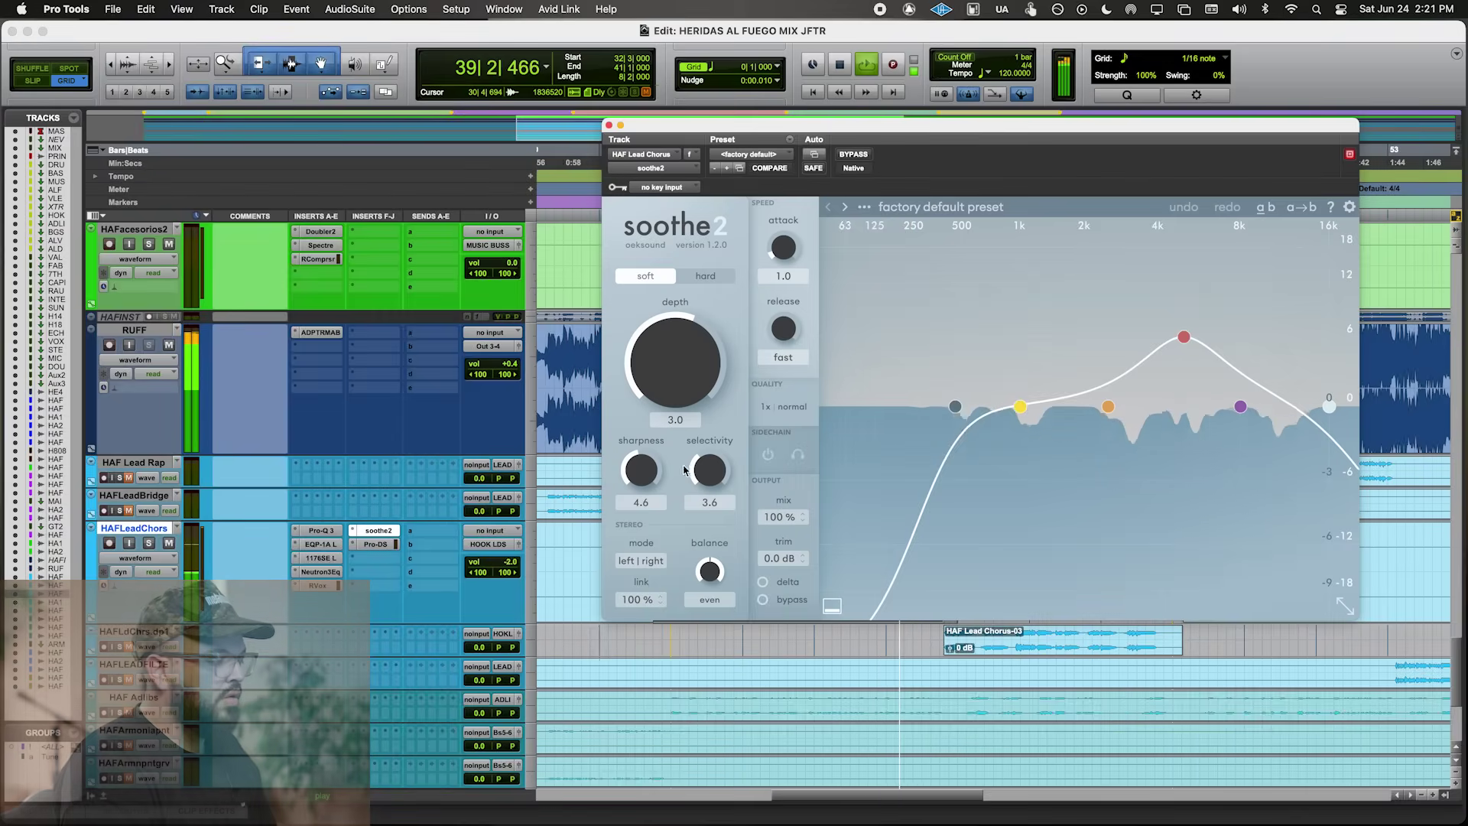
# - Solo HAF Lead Chorus and, using delta listening, raise soothe2's low cut and move band 3 to 2.2 kHz at 12 dB sensitivity
pyautogui.moveTo(641, 470); pyautogui.dragTo(640, 488)
pyautogui.click(762, 581)
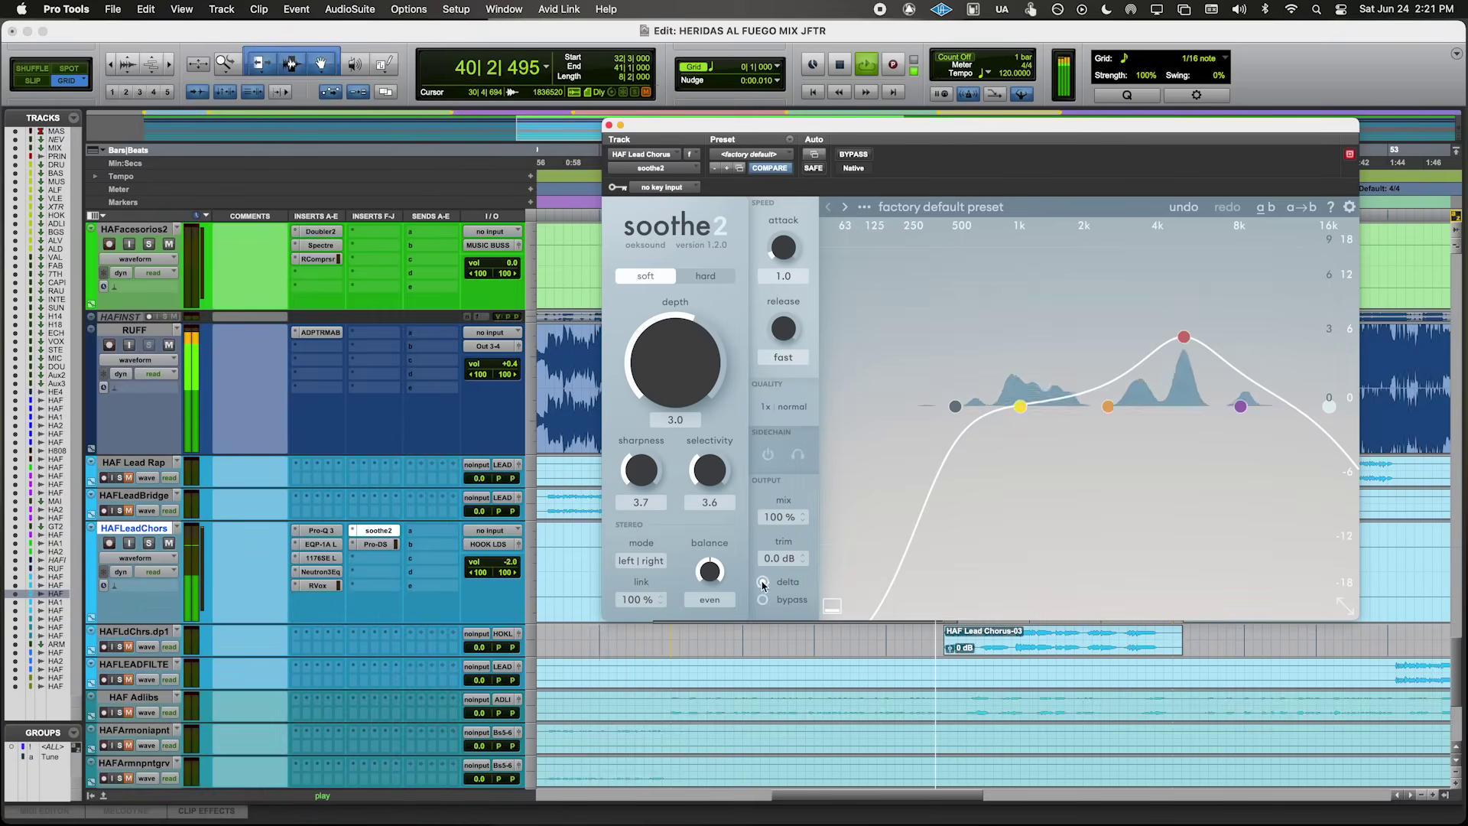
pyautogui.click(149, 543)
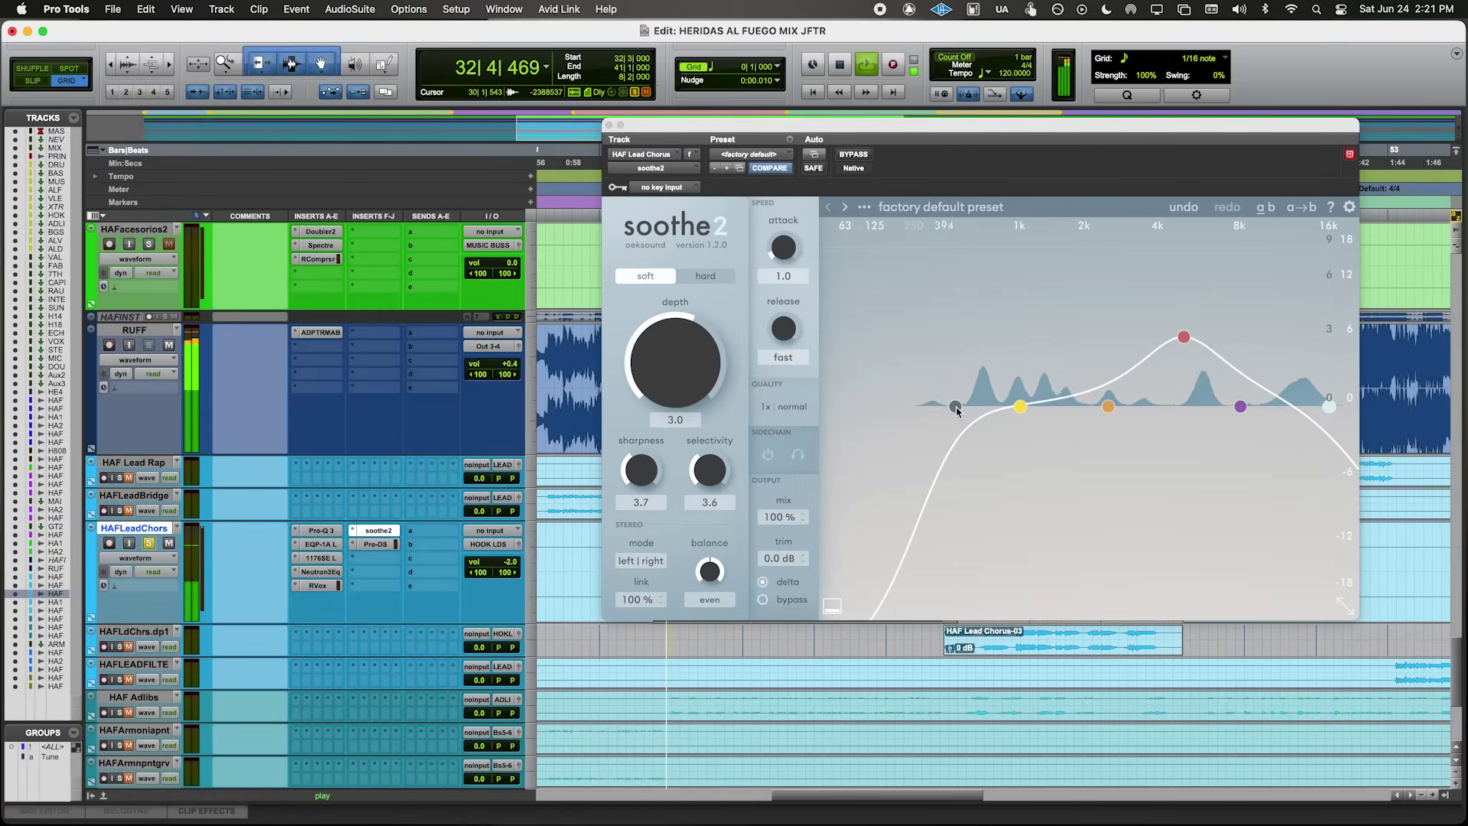
pyautogui.moveTo(957, 409); pyautogui.dragTo(999, 406)
pyautogui.moveTo(1184, 337); pyautogui.dragTo(1092, 279)
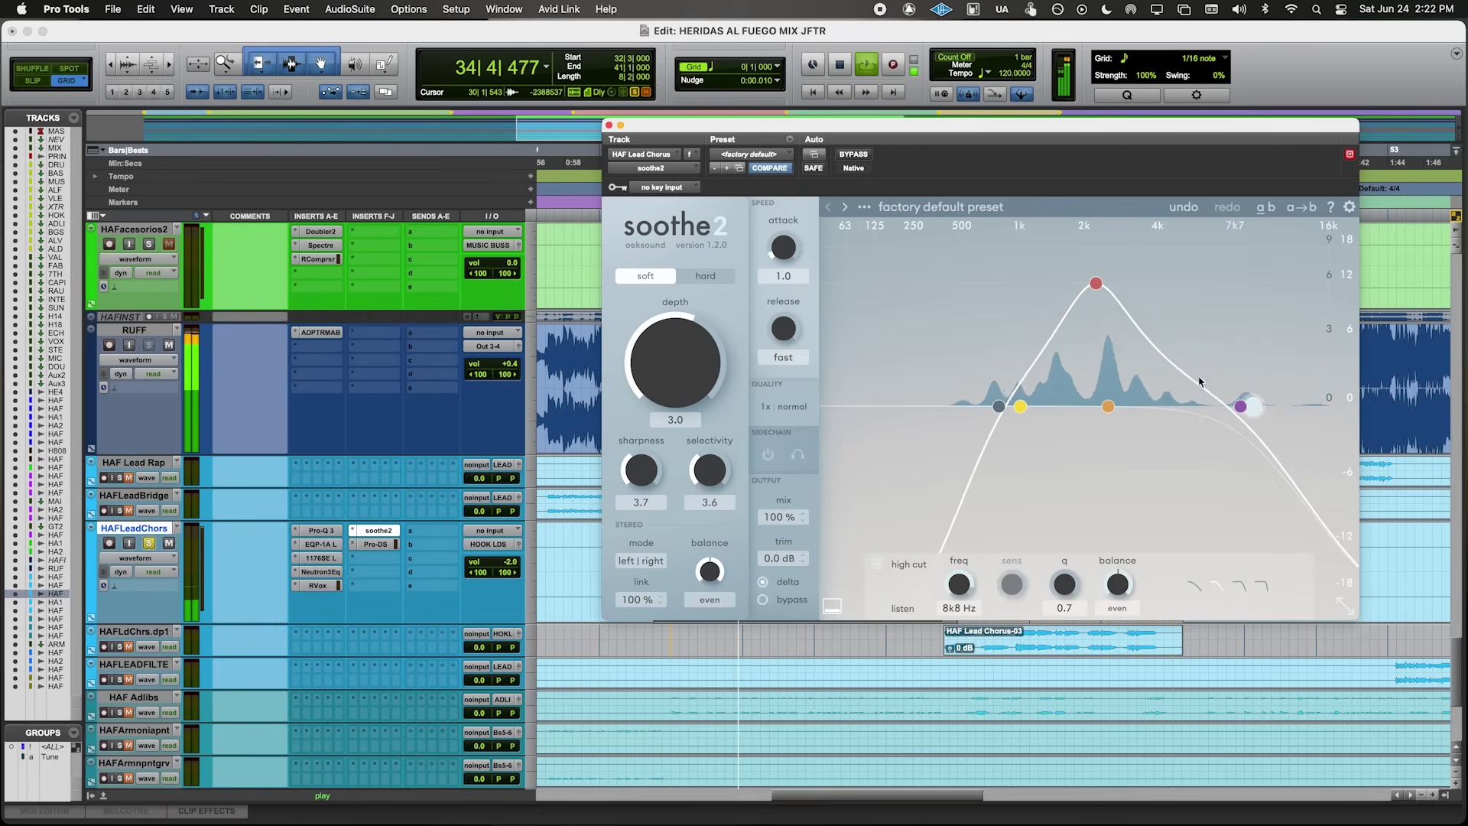
pyautogui.click(763, 583)
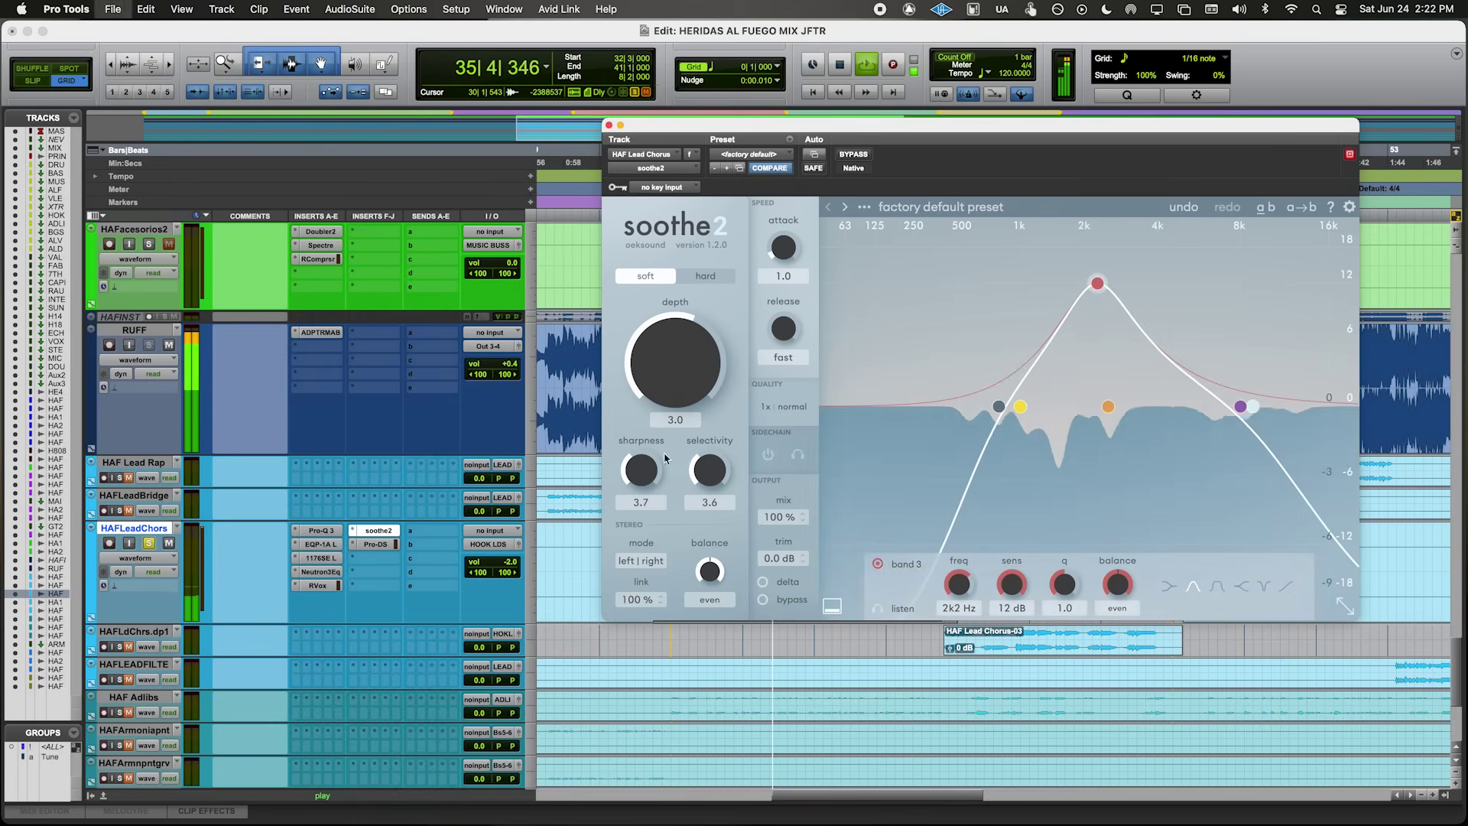
# - Set soothe2 to 2x oversampling, high resolution, depth 0.7, sharpness 5.8 and mix 47%, taking HAF Lead Chorus out of solo
pyautogui.moveTo(780, 517); pyautogui.dragTo(780, 535)
pyautogui.click(783, 403)
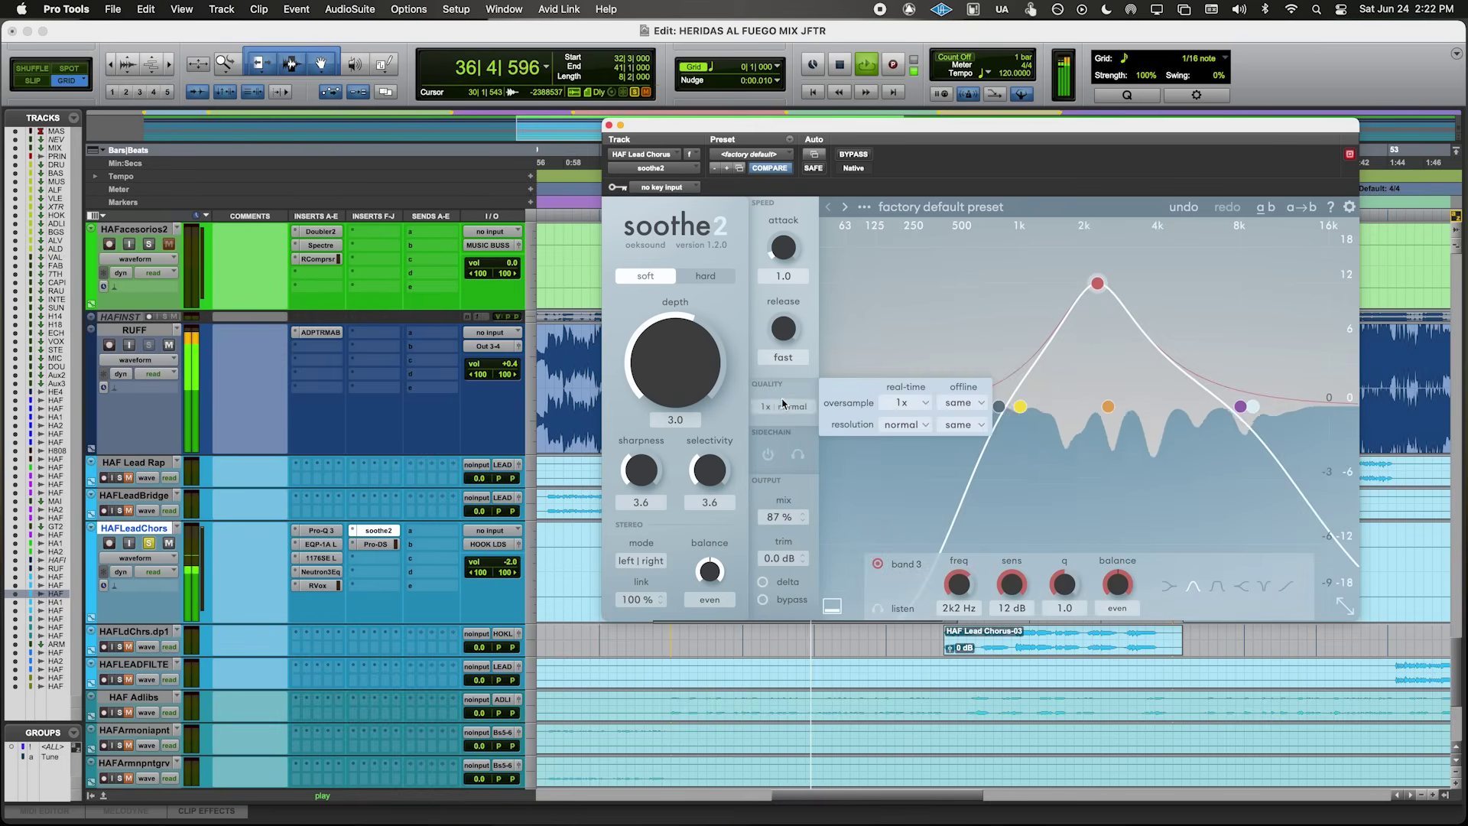
pyautogui.click(904, 431)
pyautogui.click(899, 458)
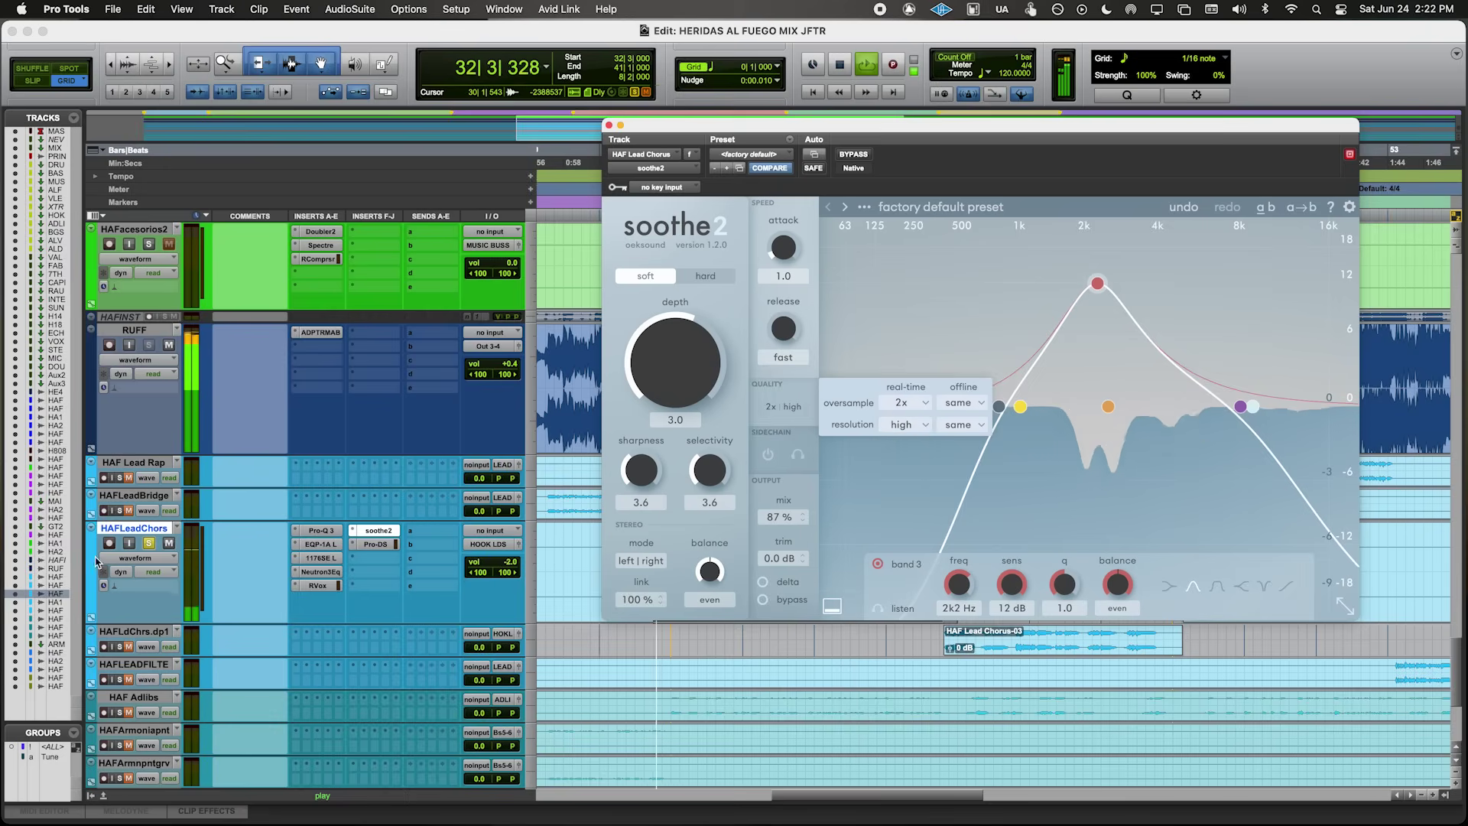
pyautogui.click(151, 544)
pyautogui.moveTo(695, 400); pyautogui.dragTo(684, 397)
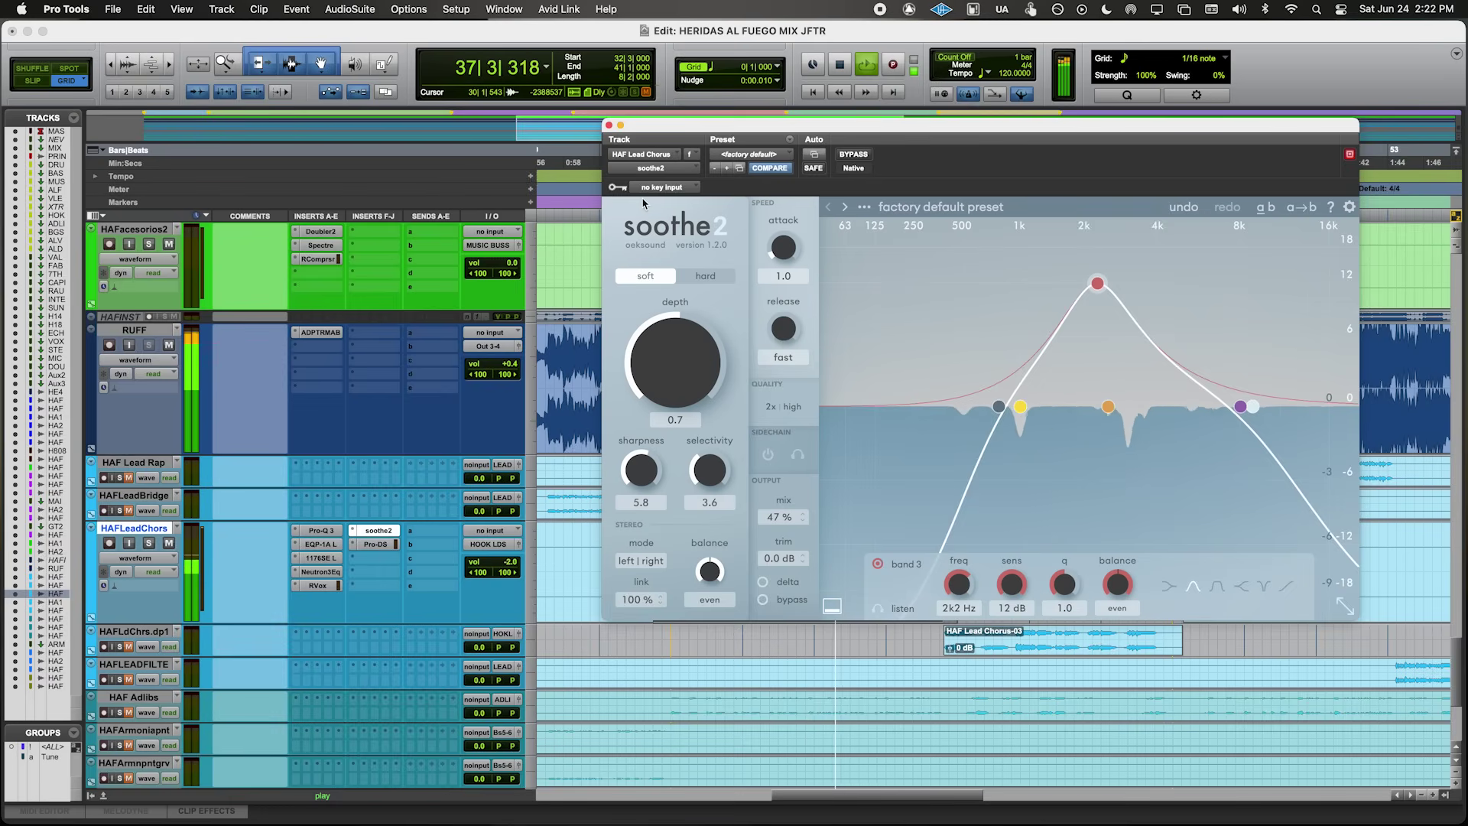
pyautogui.click(609, 125)
# - Insert TBTECH Kirchhoff-EQ after Pro-C 2 on HAF Lead Chorus
pyautogui.scroll(-3, 364, 461)
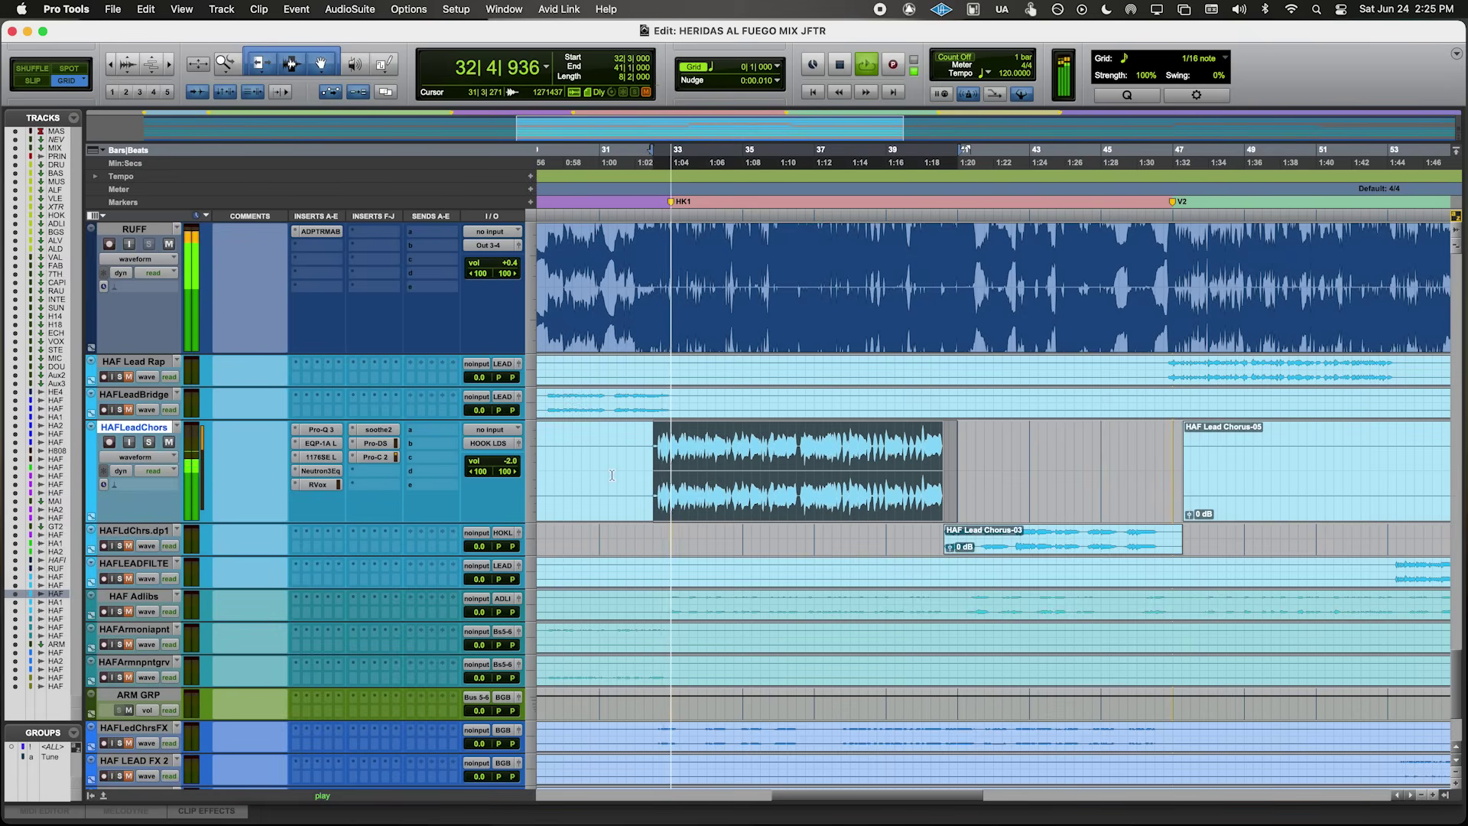
pyautogui.click(375, 473)
pyautogui.press('Escape')
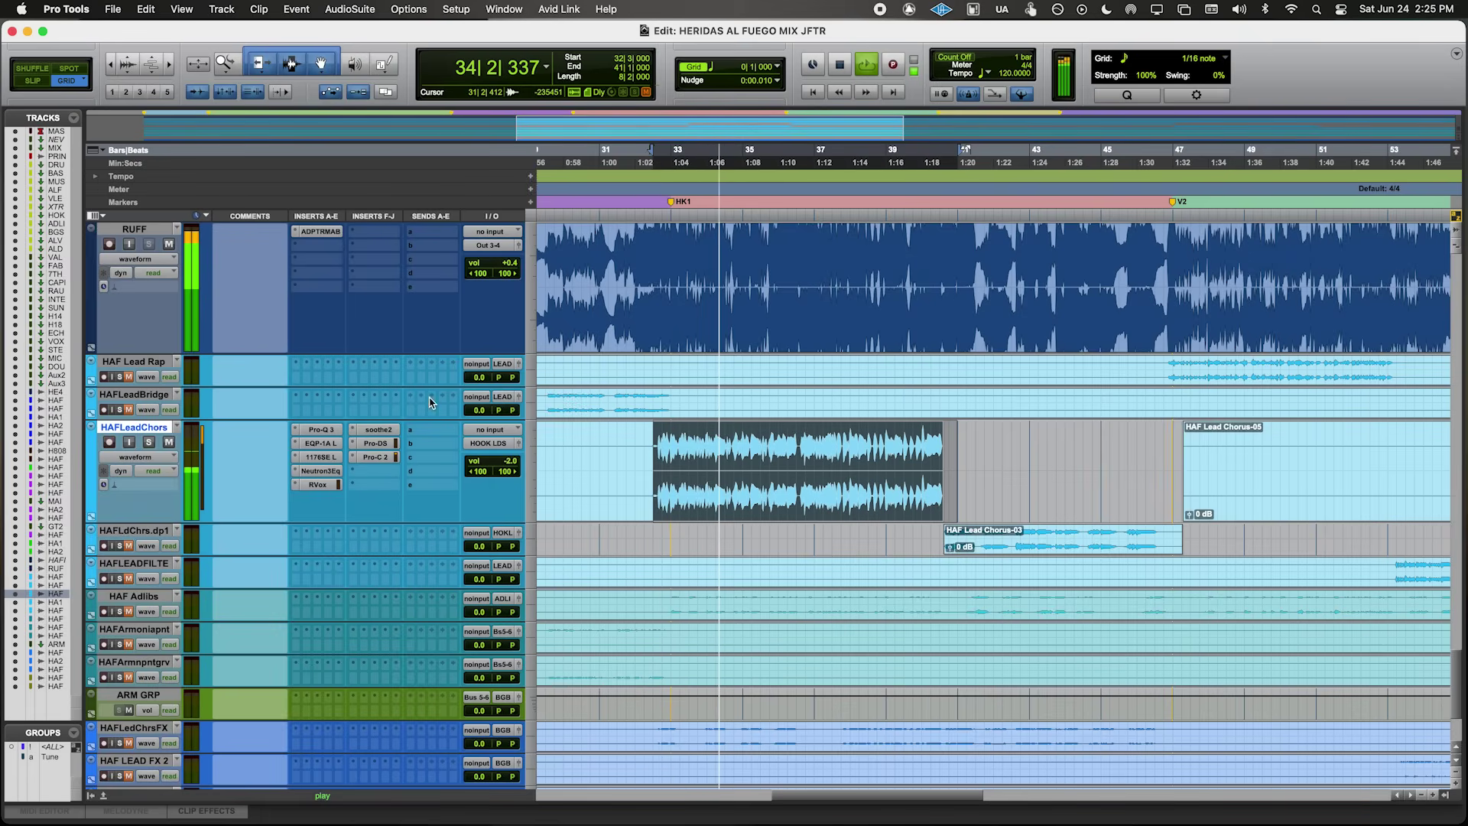
pyautogui.click(387, 471)
pyautogui.press('Escape')
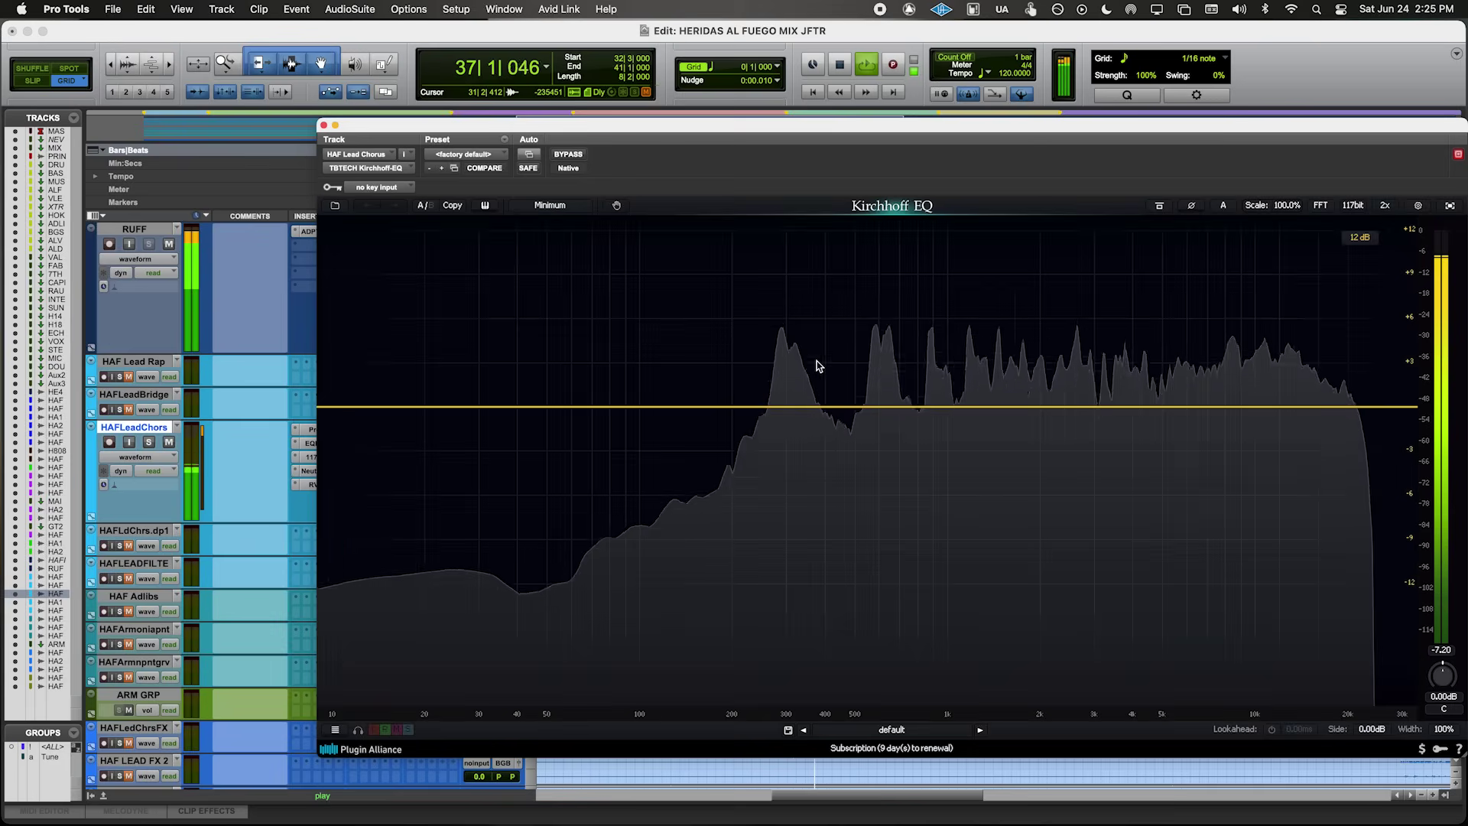
# - Add a bell band in Kirchhoff-EQ cutting 1.59 dB at 14087 Hz with a Q of 2.927, and play back the chorus
pyautogui.doubleClick(1190, 380)
pyautogui.moveTo(1189, 380); pyautogui.dragTo(1187, 379)
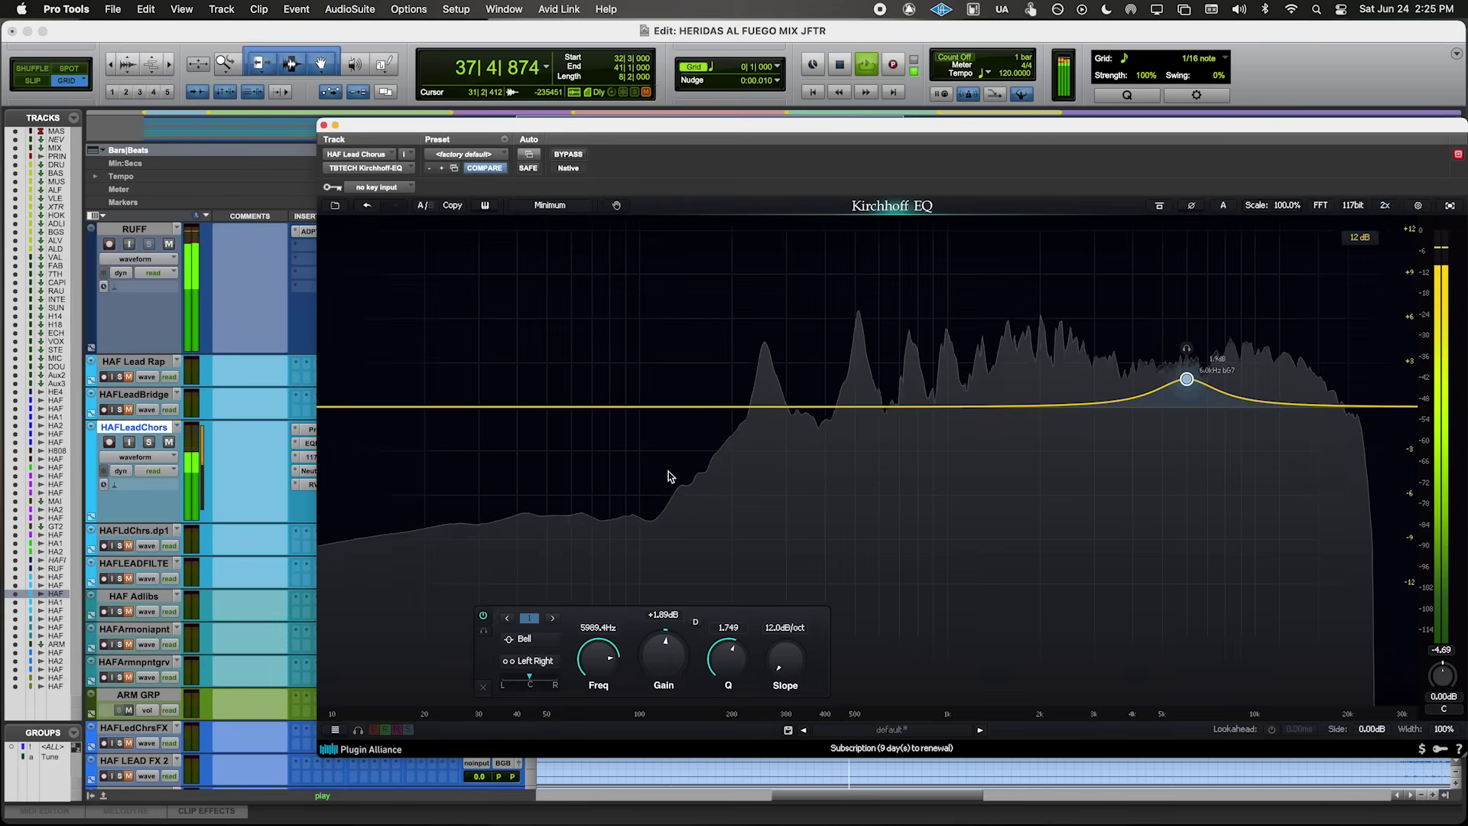
pyautogui.scroll(3, 1187, 379)
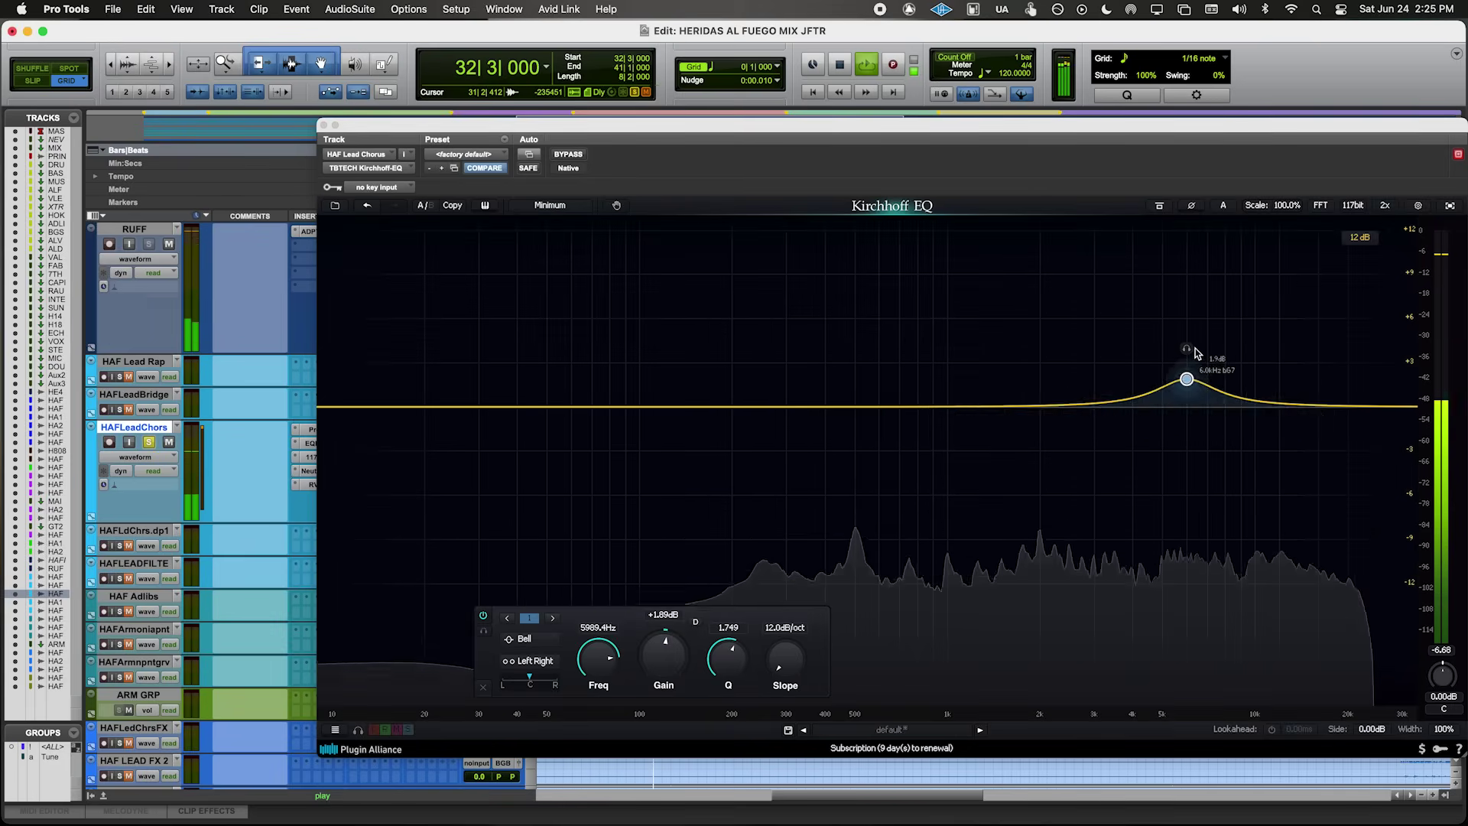
pyautogui.moveTo(1190, 352); pyautogui.dragTo(1304, 436)
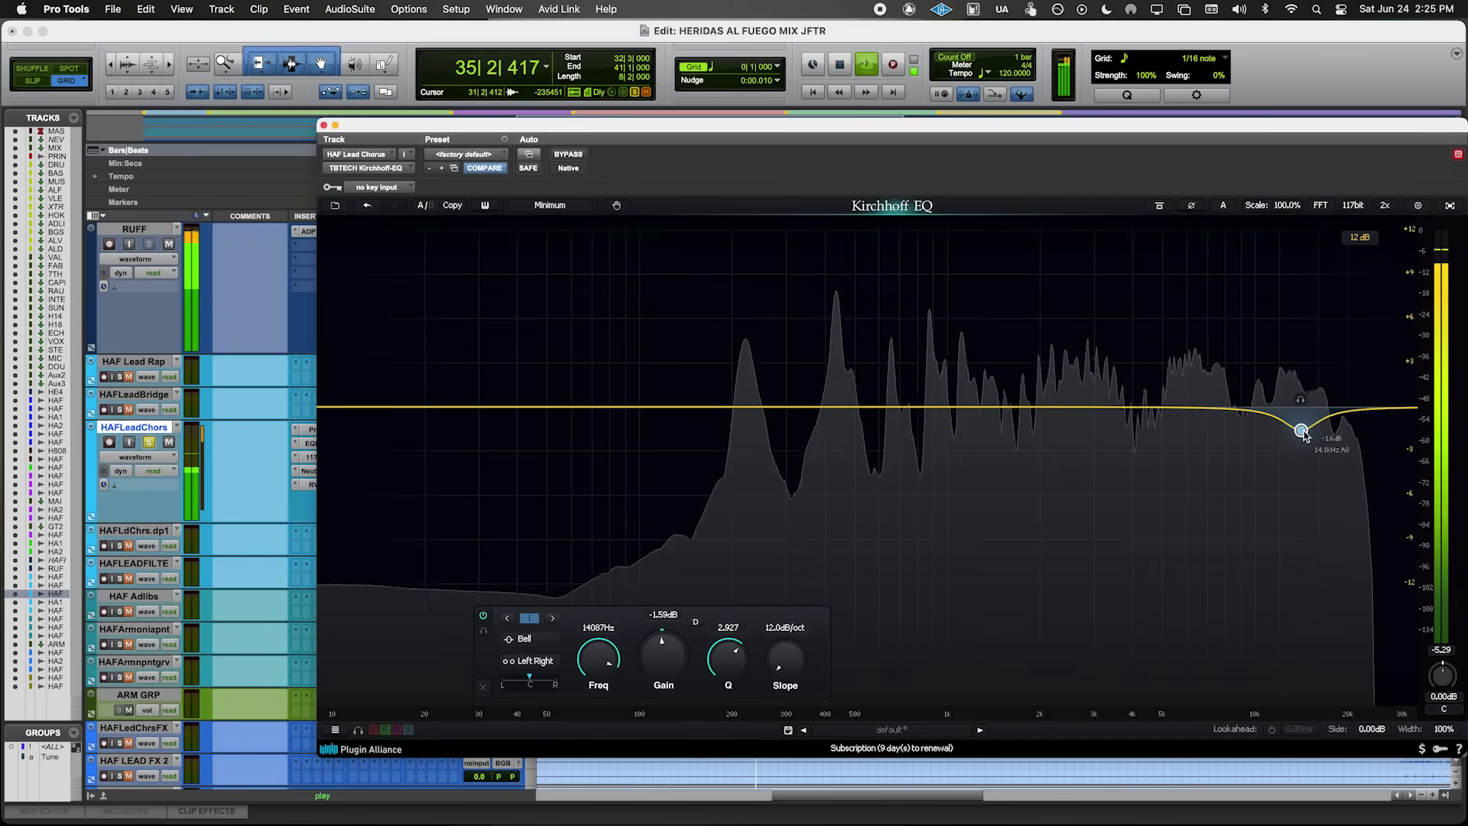
pyautogui.click(323, 125)
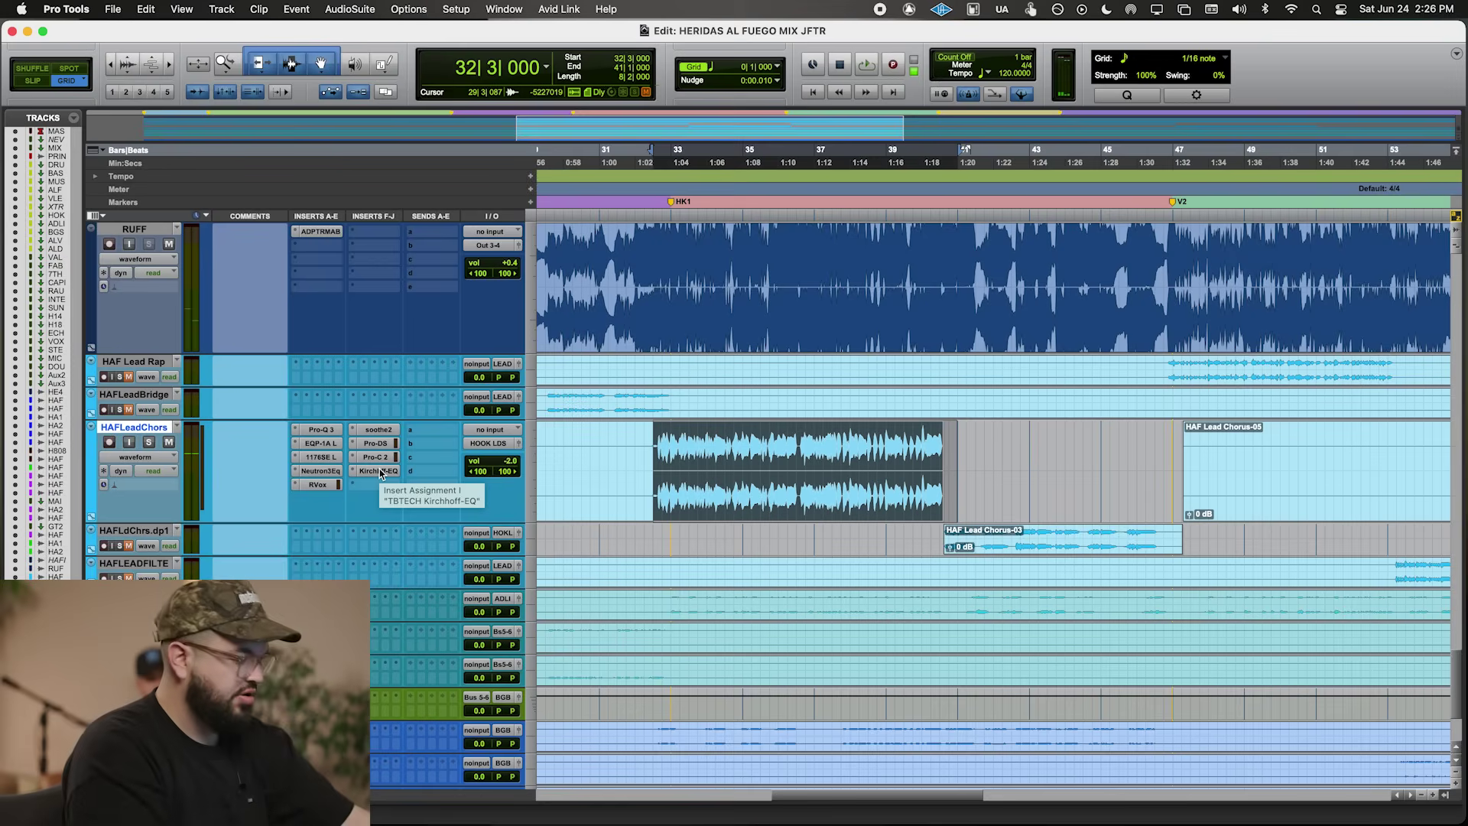
pyautogui.press('space')
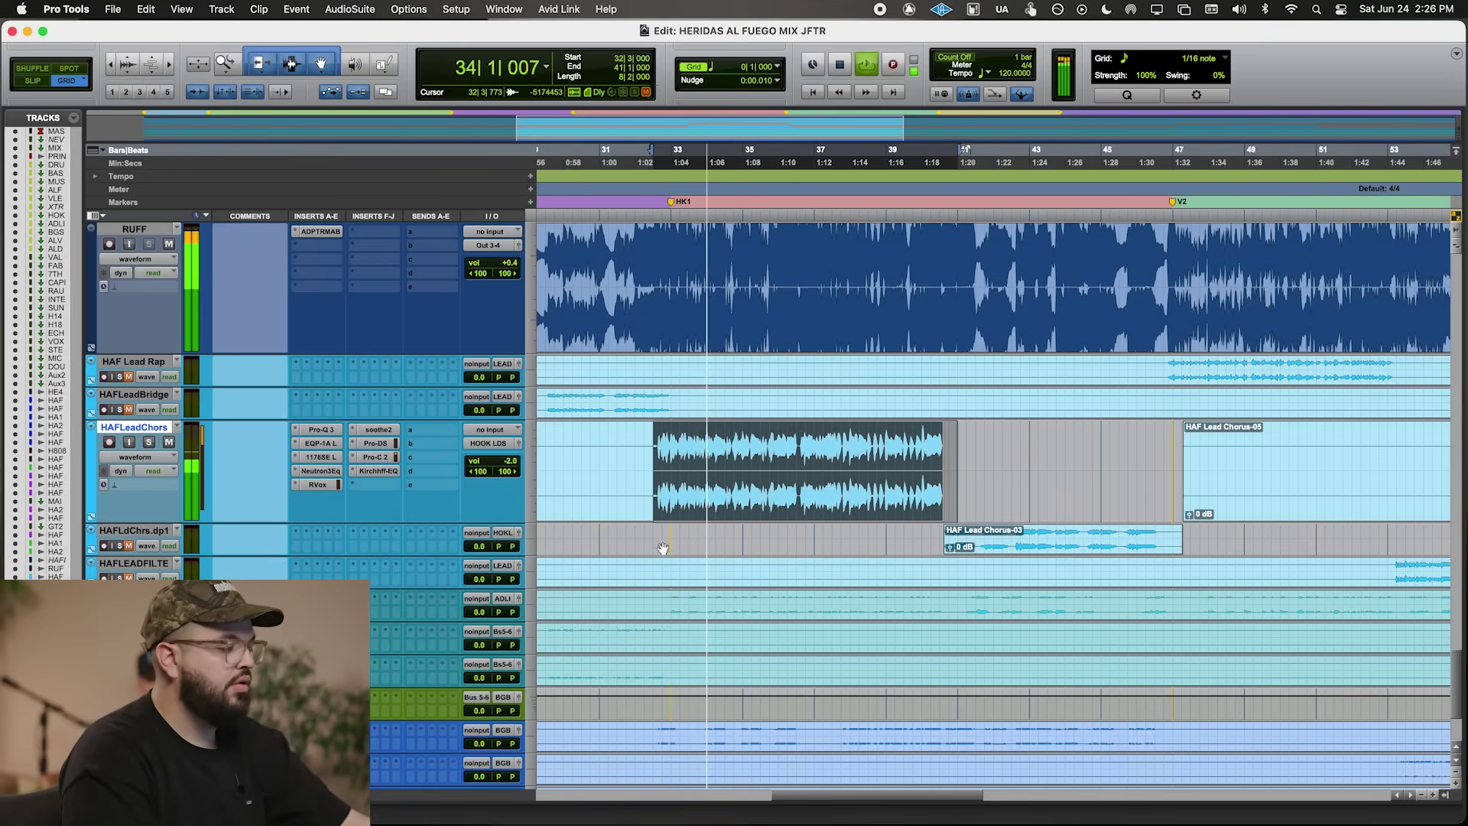
# - Readjust the threshold of Pro-C 2 on HAF Lead Chorus to about -10 dB while listening to the chorus
pyautogui.click(376, 456)
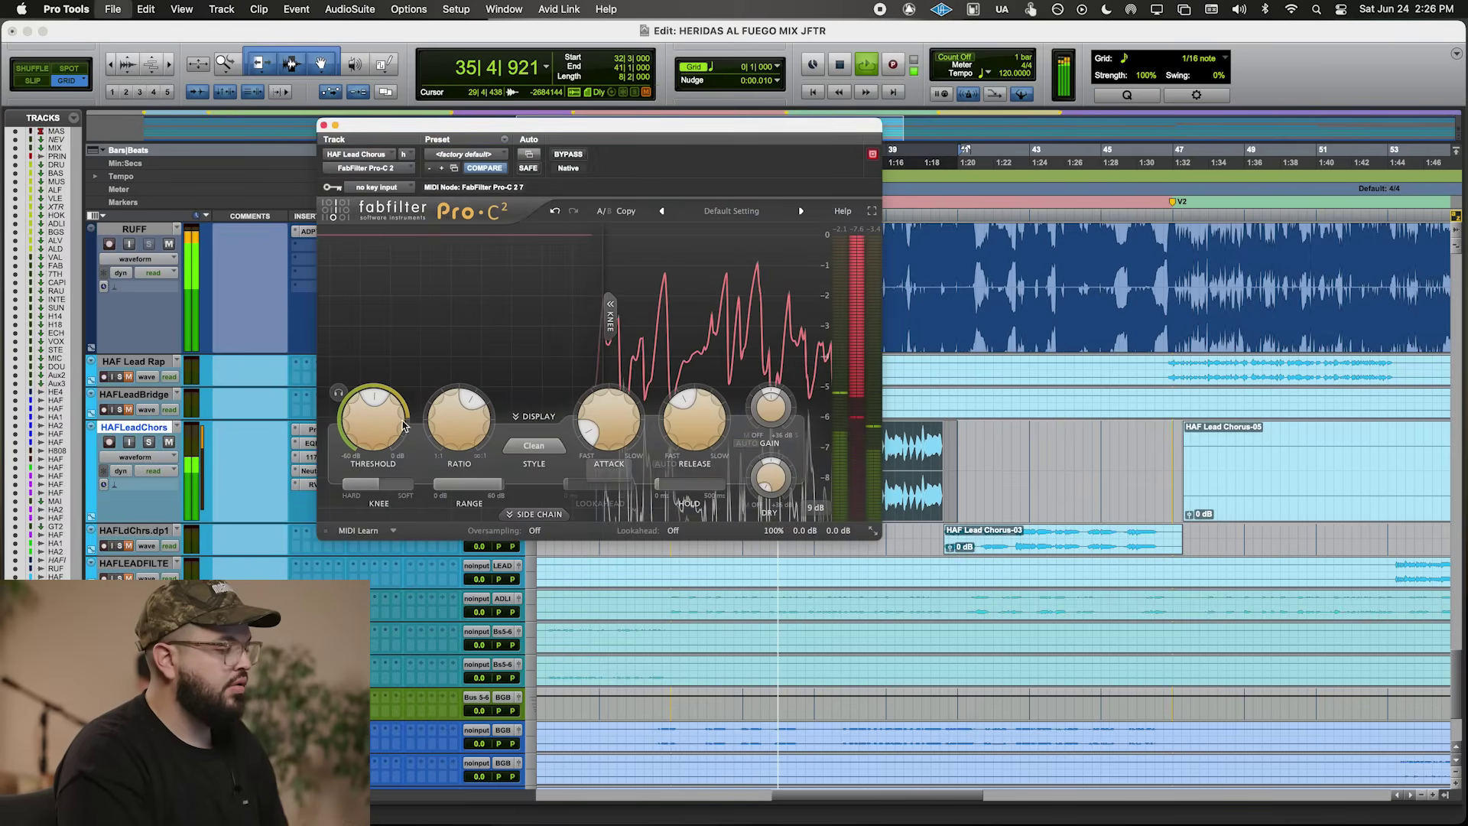
pyautogui.moveTo(776, 399)
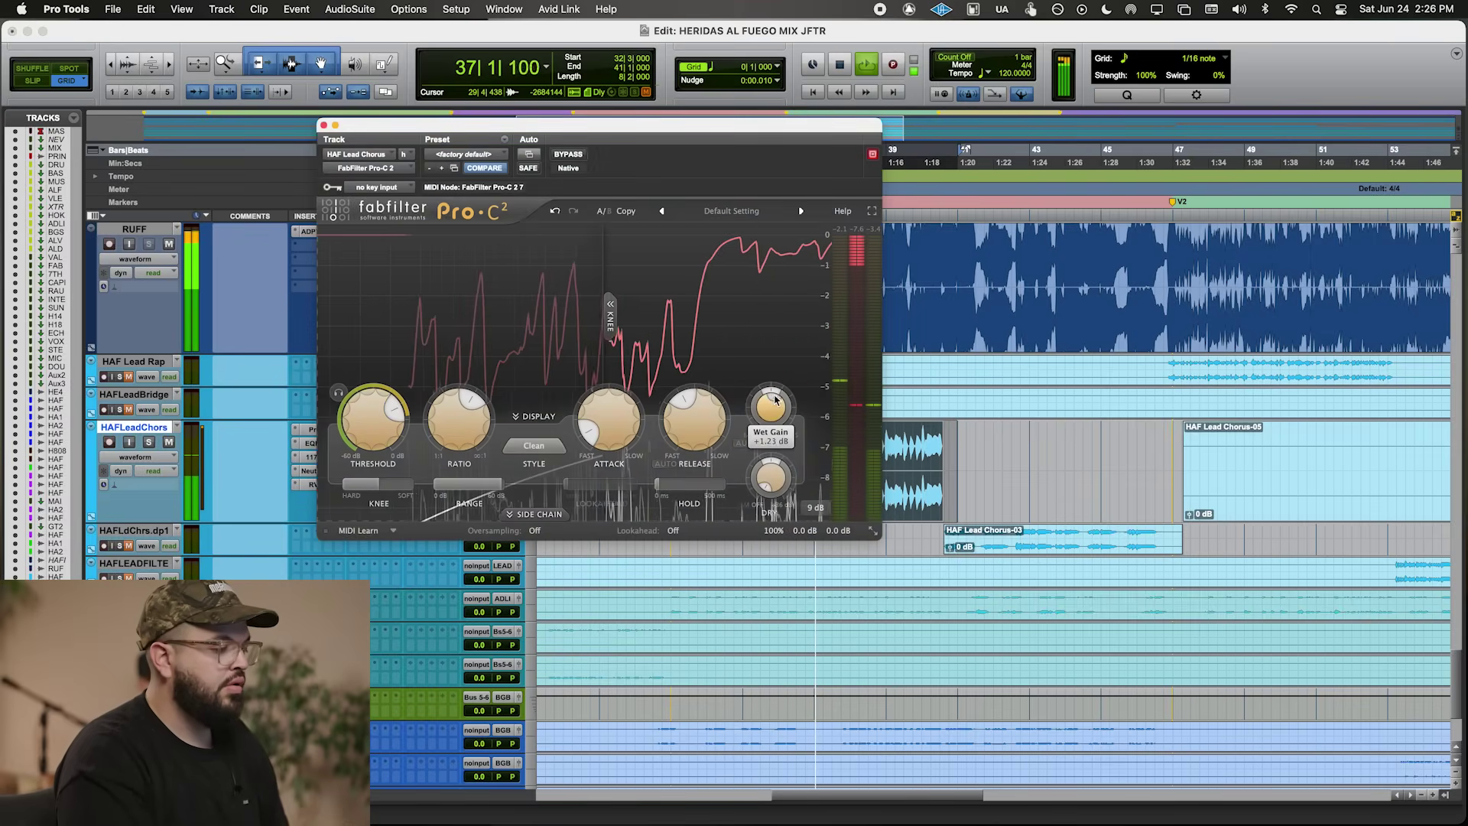
pyautogui.moveTo(383, 442)
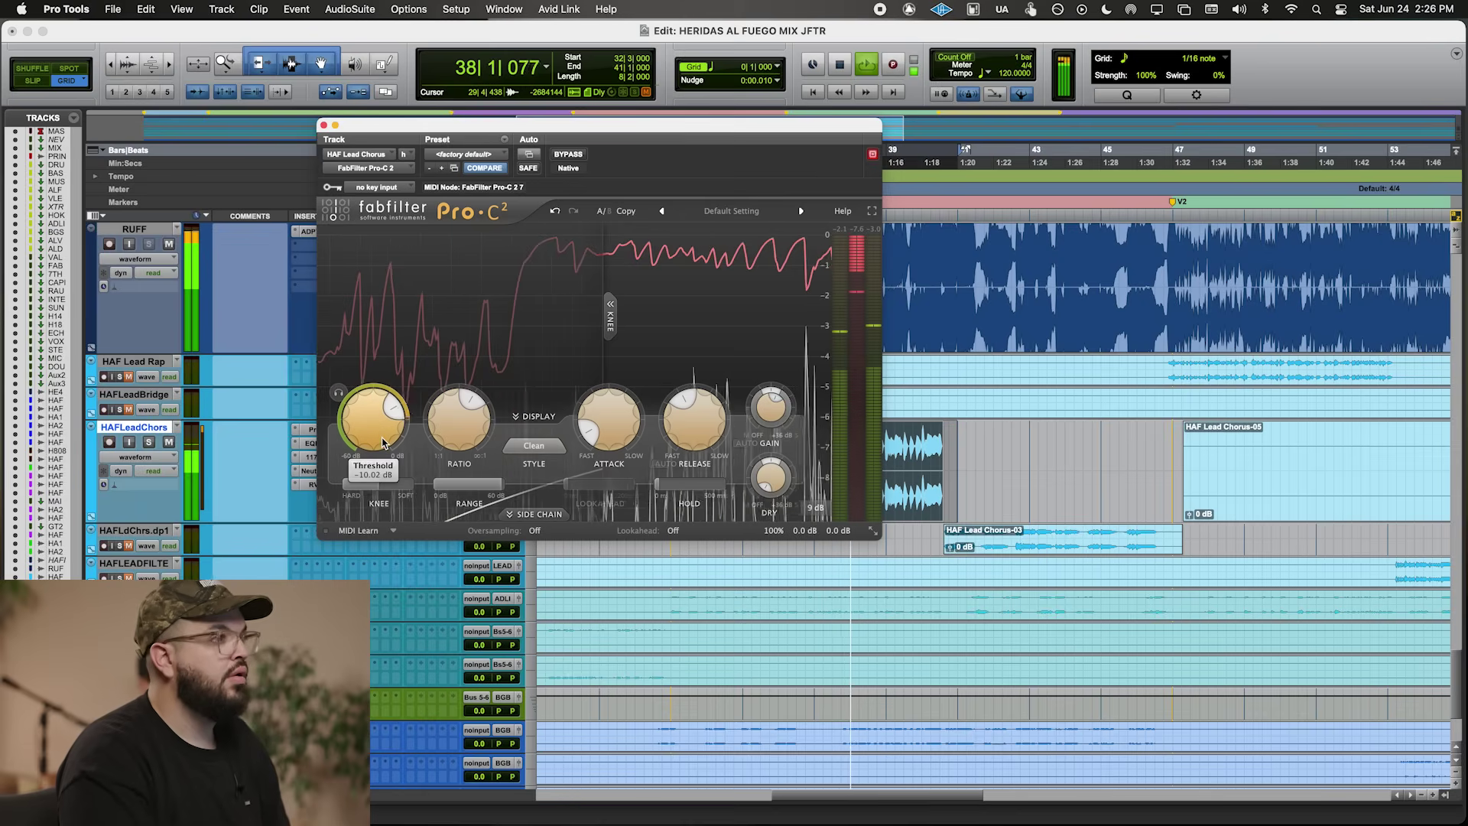
pyautogui.moveTo(690, 397)
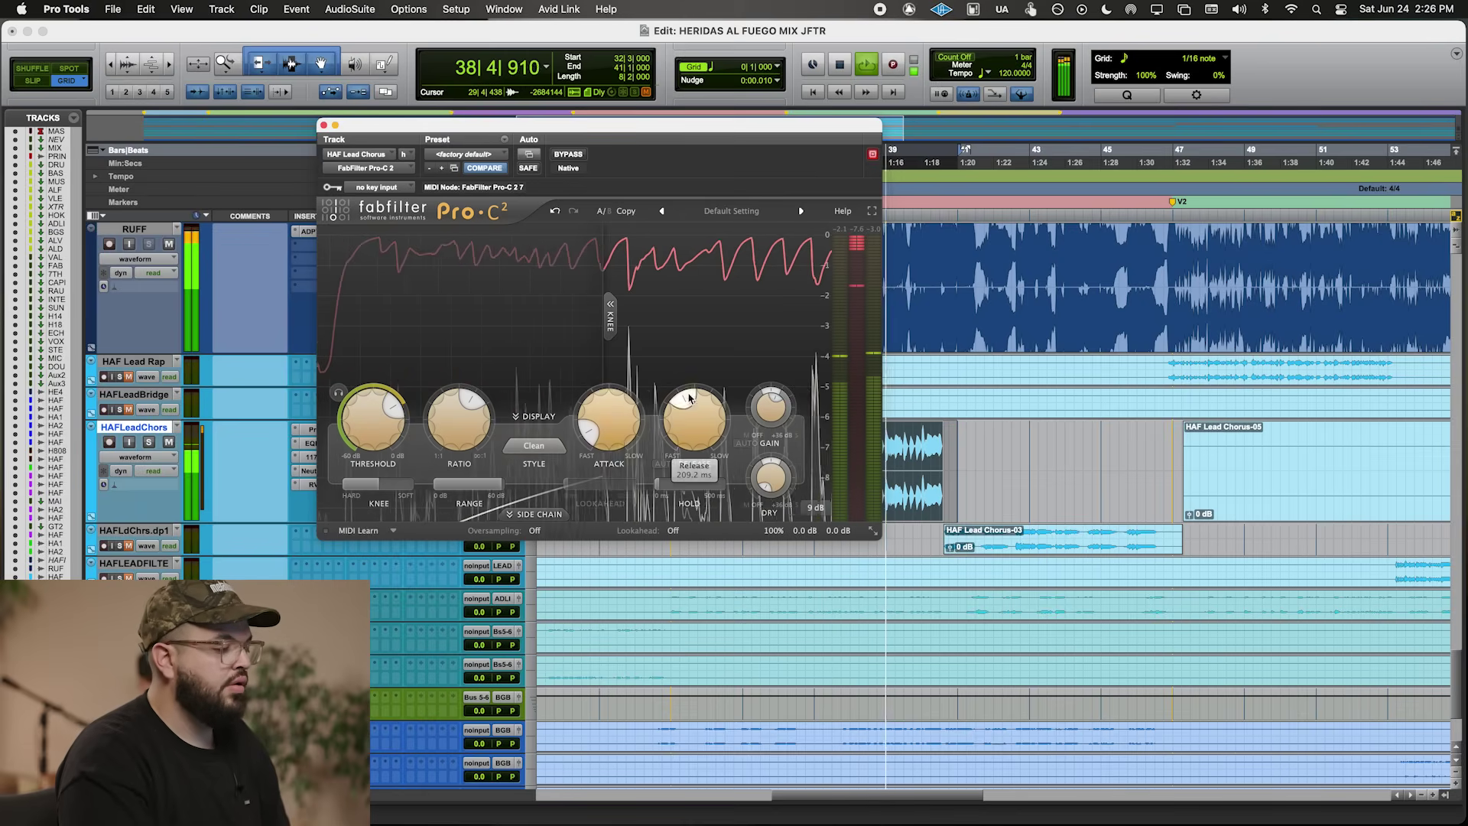
pyautogui.moveTo(609, 425)
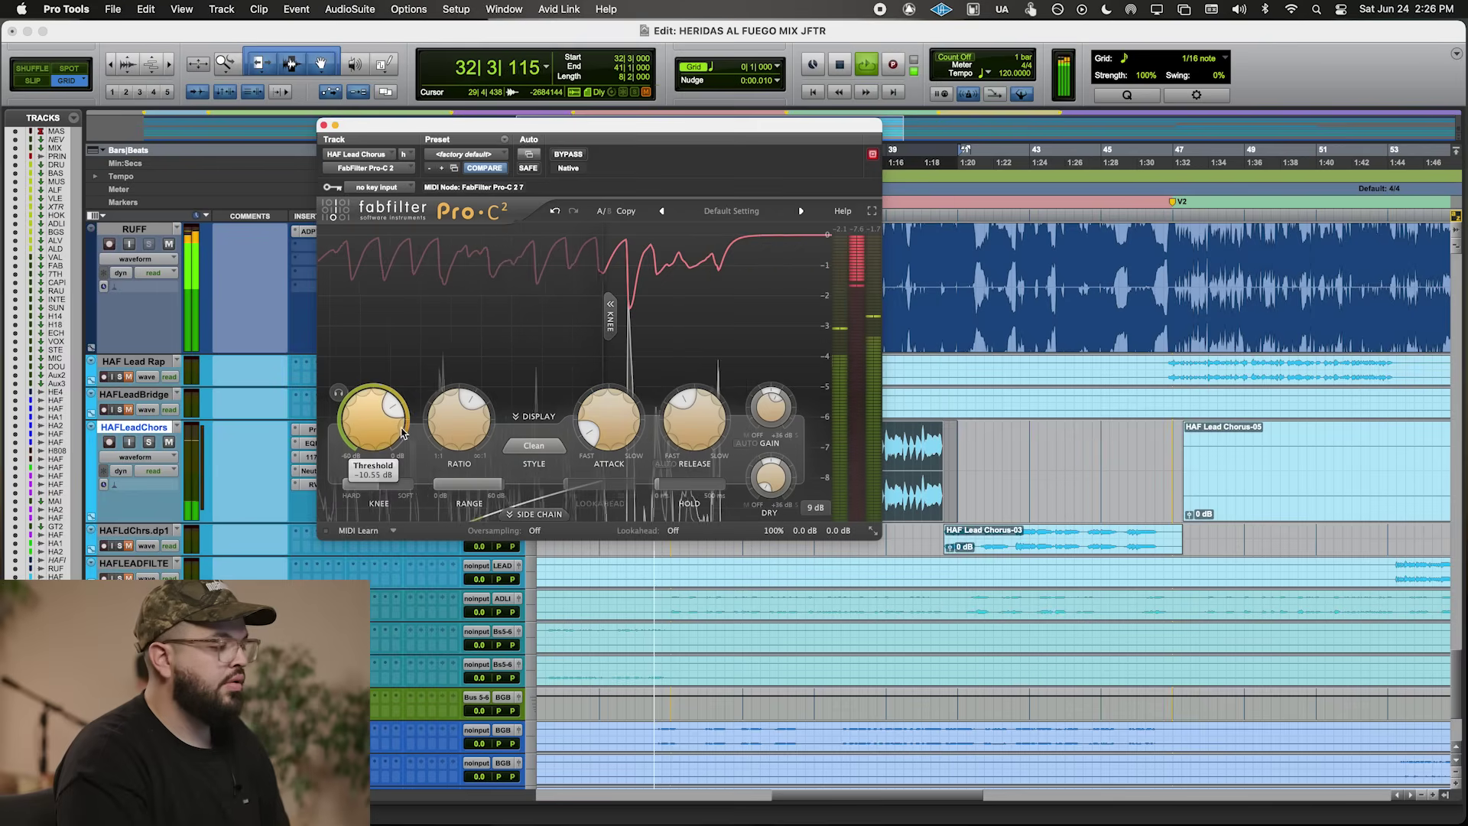
pyautogui.moveTo(403, 433); pyautogui.dragTo(371, 442)
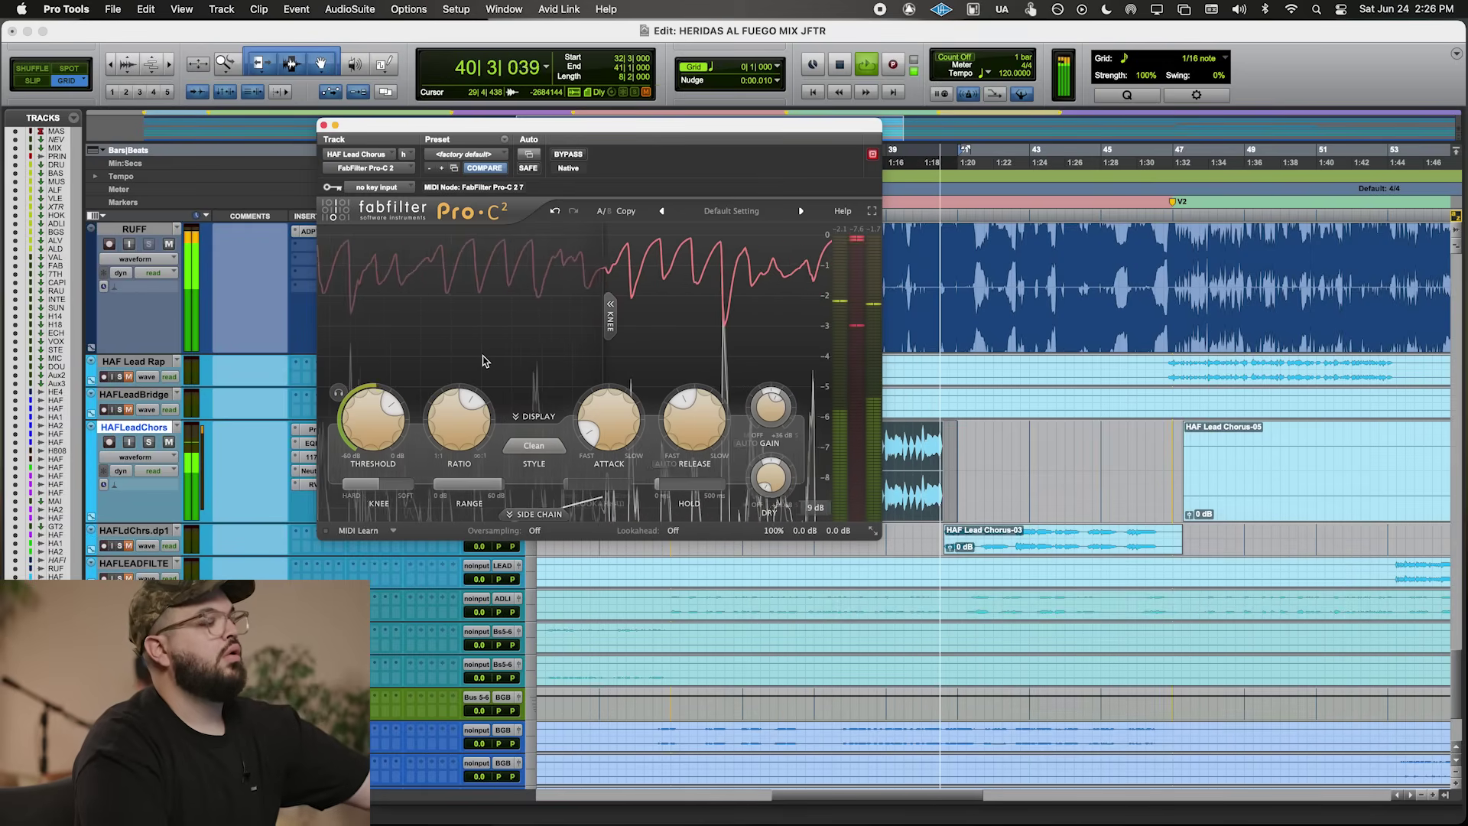
pyautogui.click(323, 124)
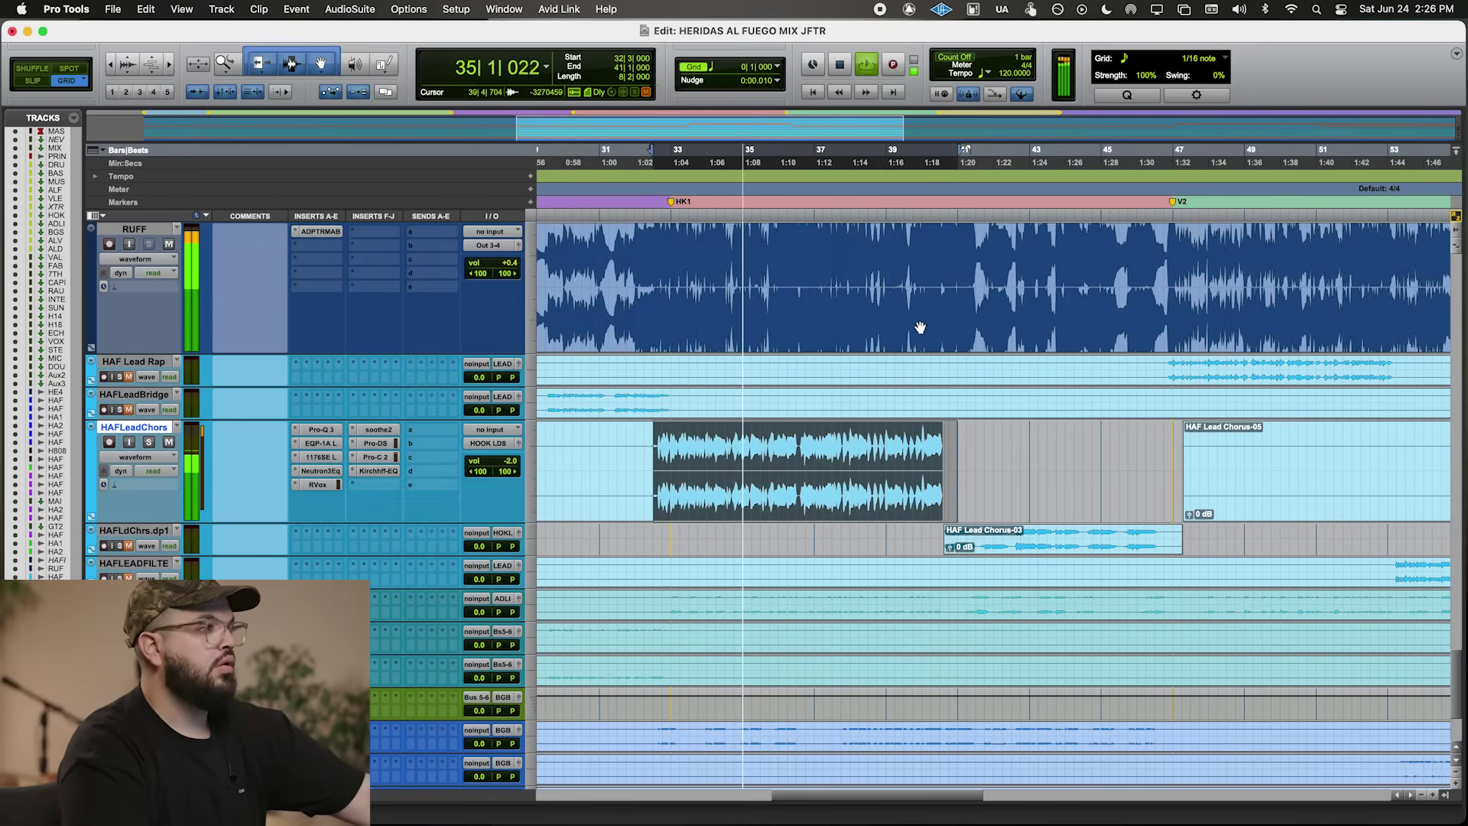
# - Enlarge and solo the HAF Adlibs track and select its whole clip
pyautogui.scroll(-5, 806, 411)
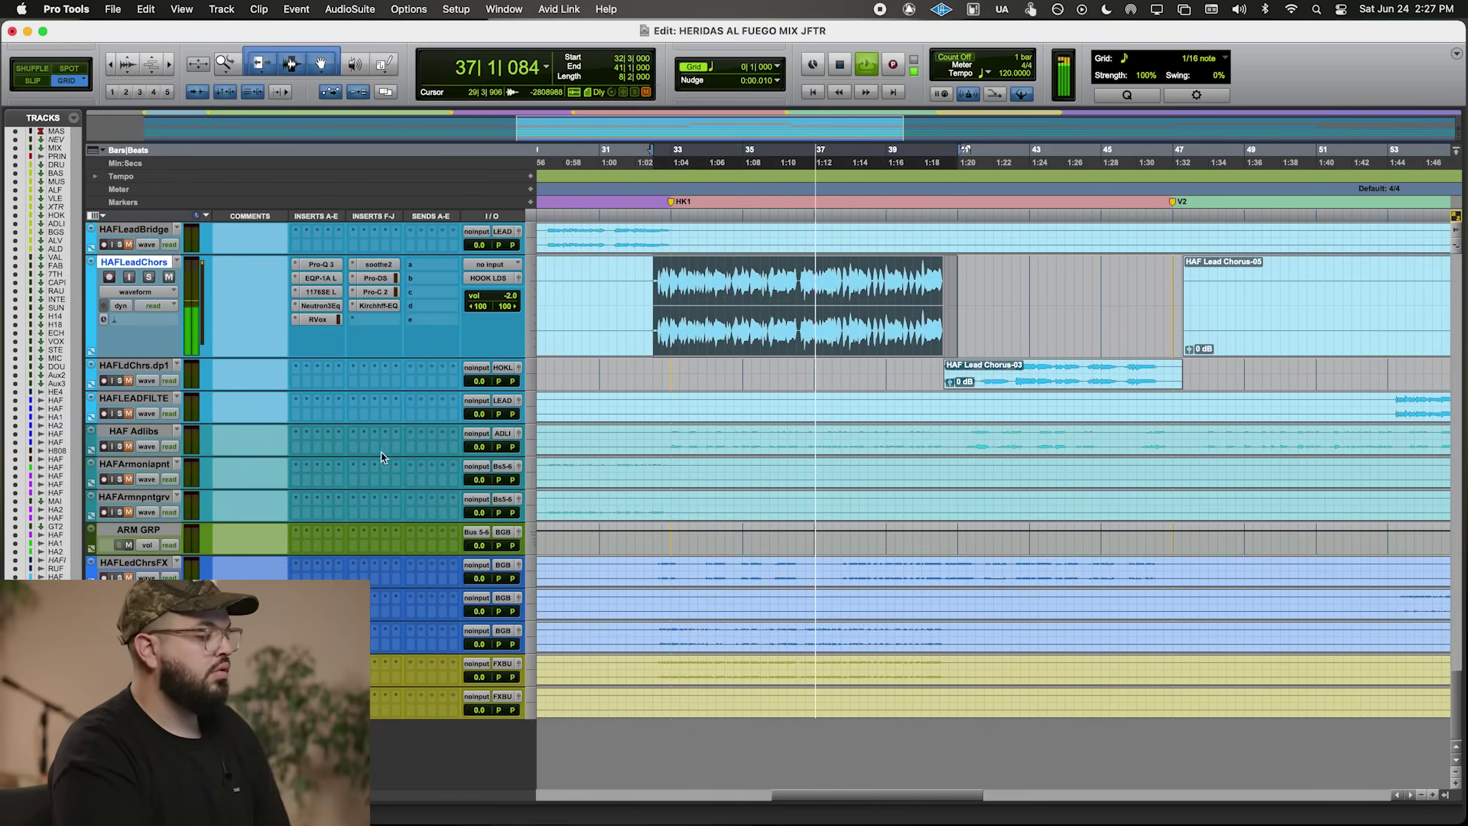
pyautogui.hotkey('ctrl', 'Down')
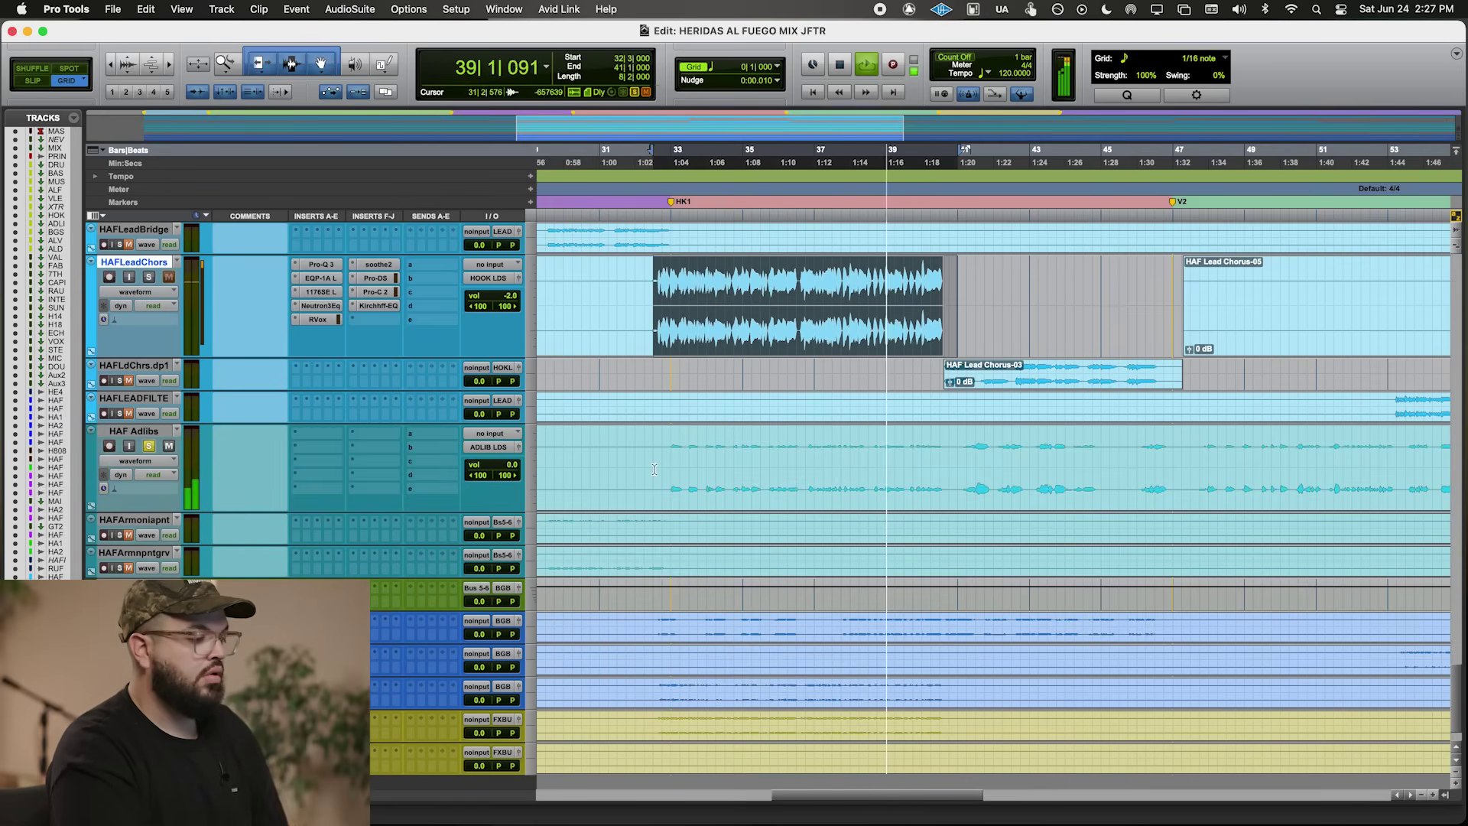
pyautogui.hscroll(2, 654, 469)
pyautogui.press('r')
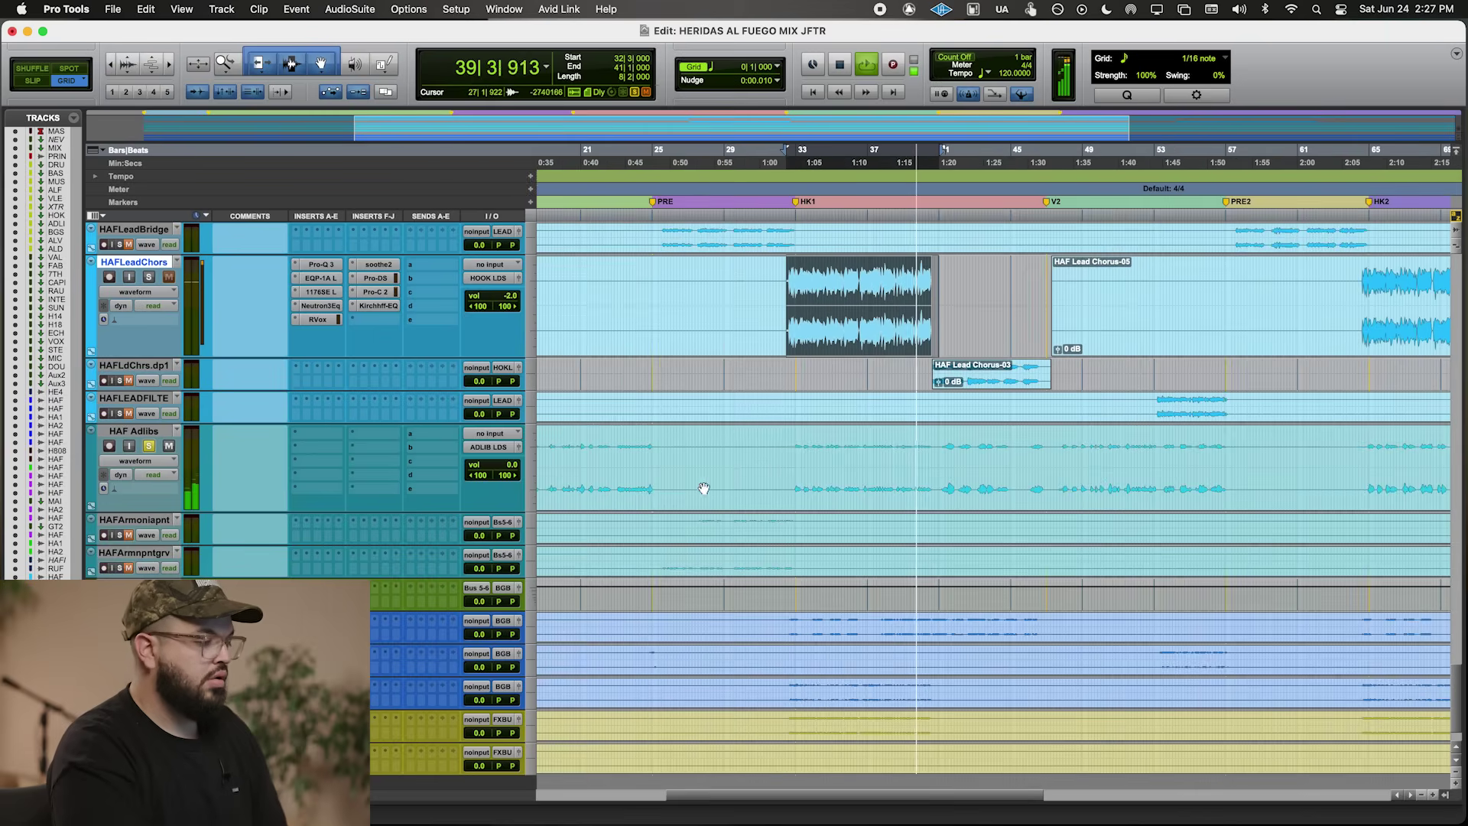
pyautogui.click(797, 454)
pyautogui.doubleClick(625, 491)
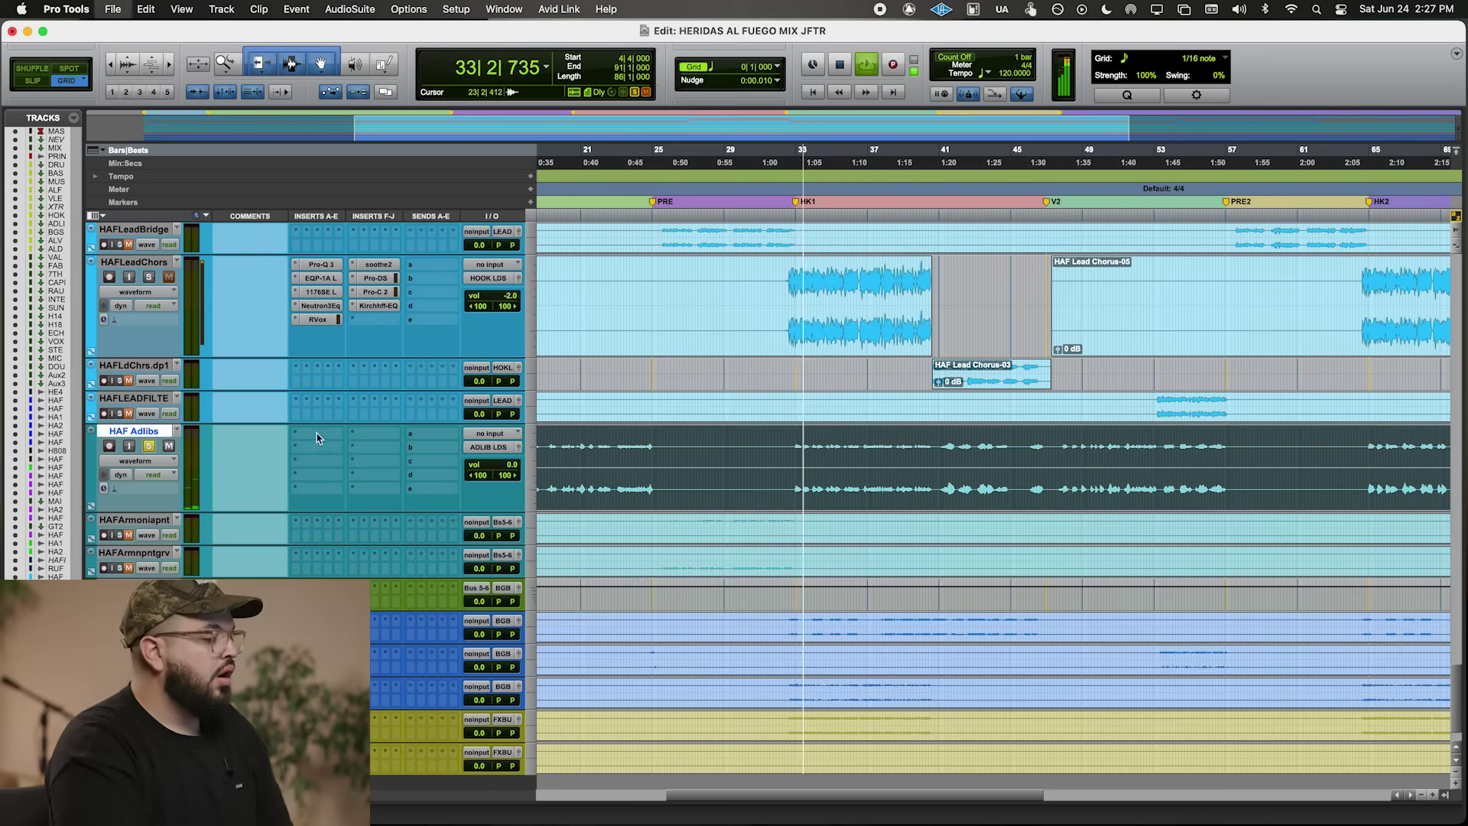
# - Insert FabFilter Pro-Q 3 on HAF Adlibs and place the playback start at bar 33
pyautogui.scroll(5, 790, 502)
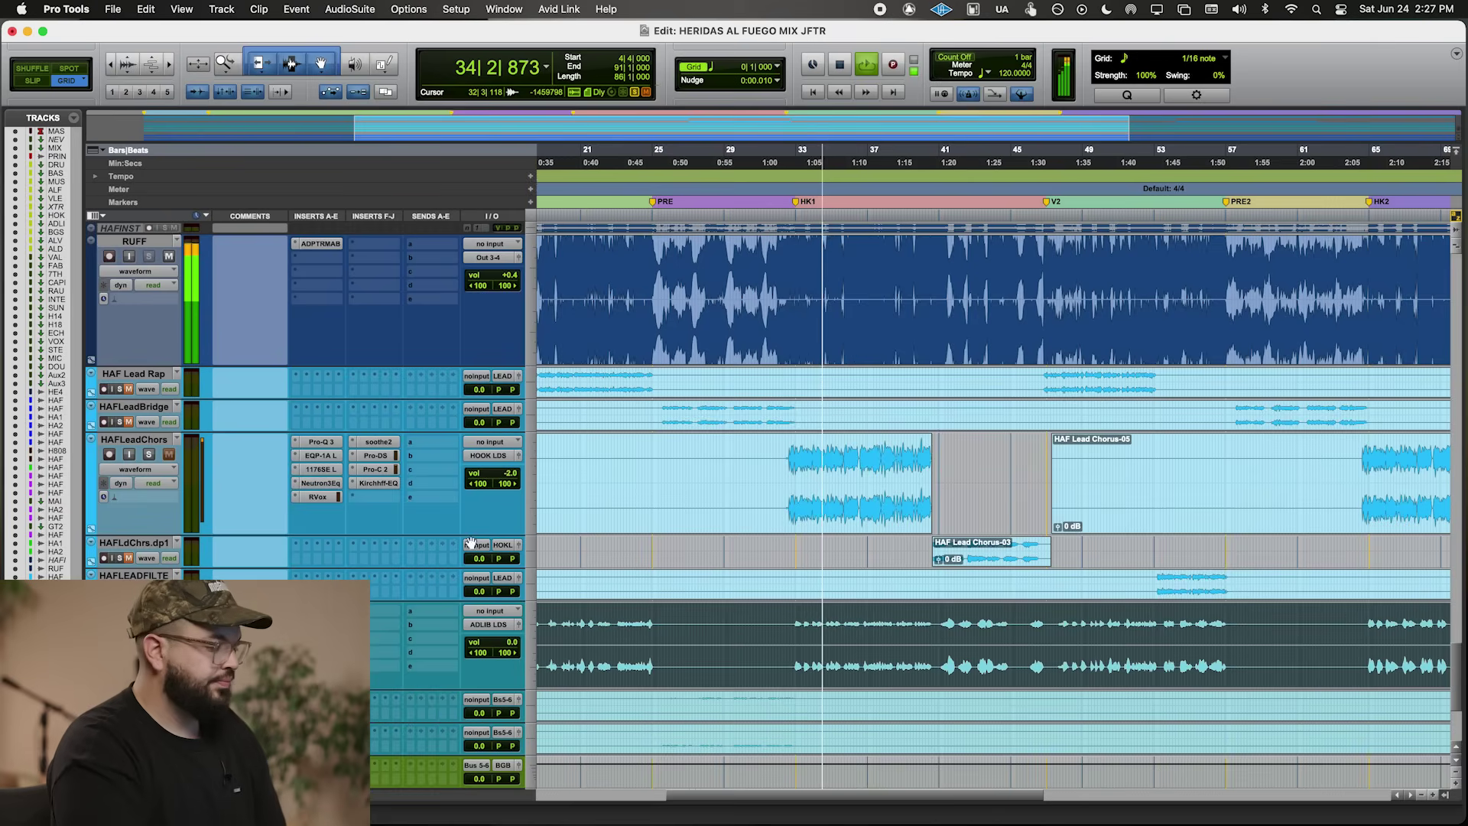
pyautogui.click(317, 610)
pyautogui.click(386, 571)
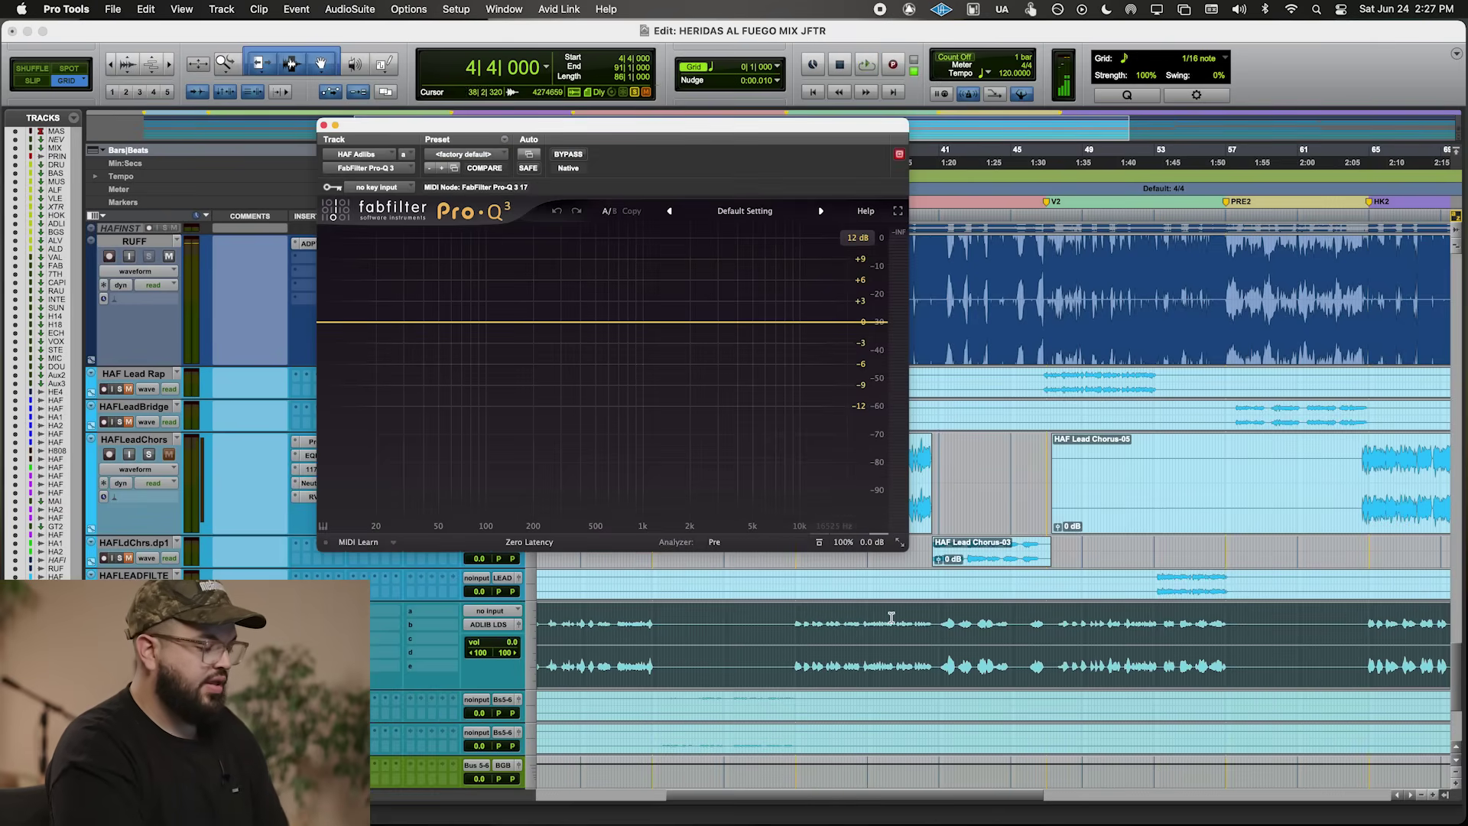
pyautogui.click(891, 617)
pyautogui.press('super+bracketright')
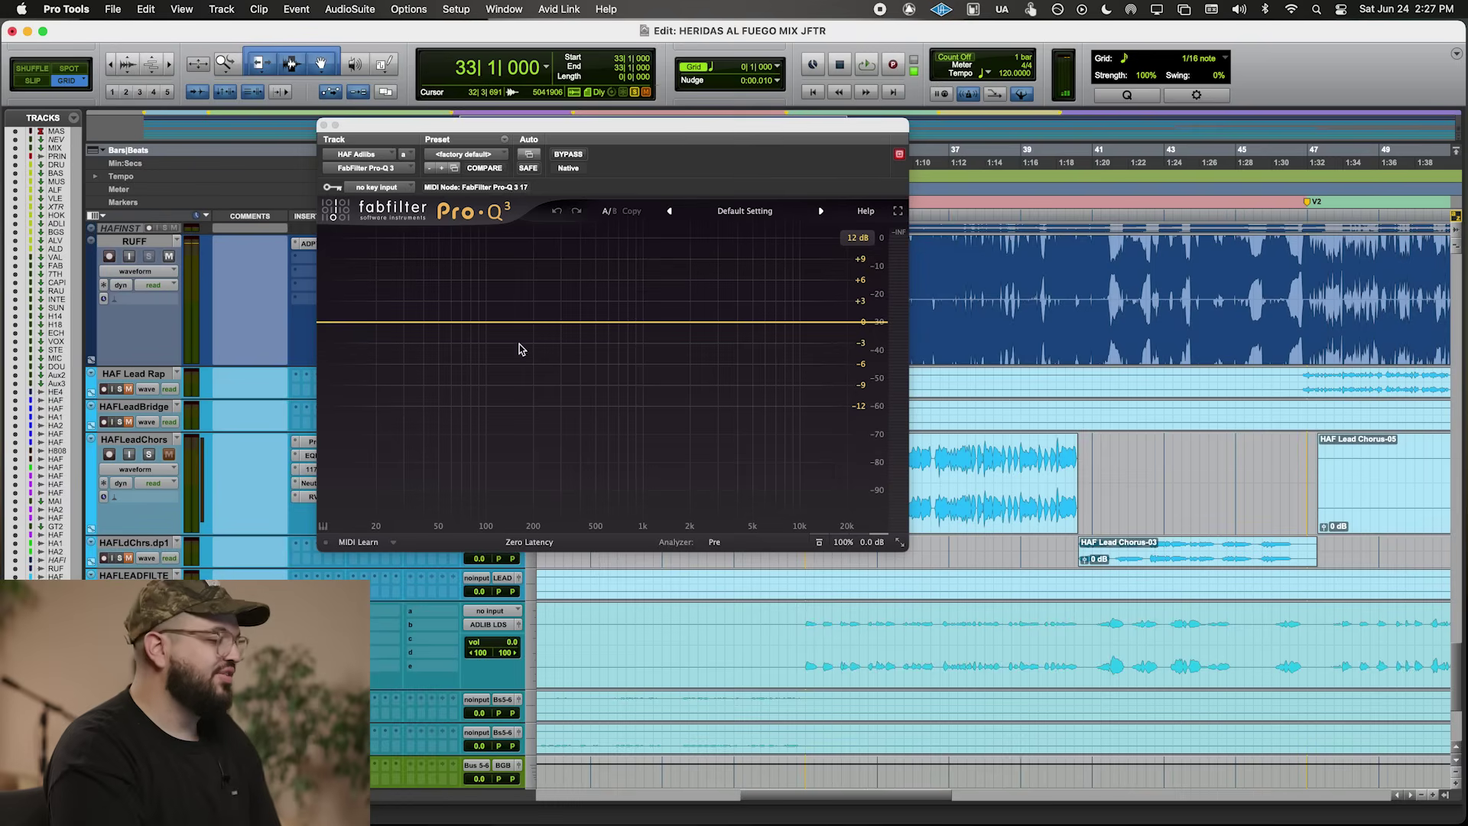
# - In Pro-Q 3 on HAF Adlibs, add a low cut near 40 Hz and two small bell cuts around 500 Hz and 1 kHz
pyautogui.click(324, 322)
pyautogui.click(372, 475)
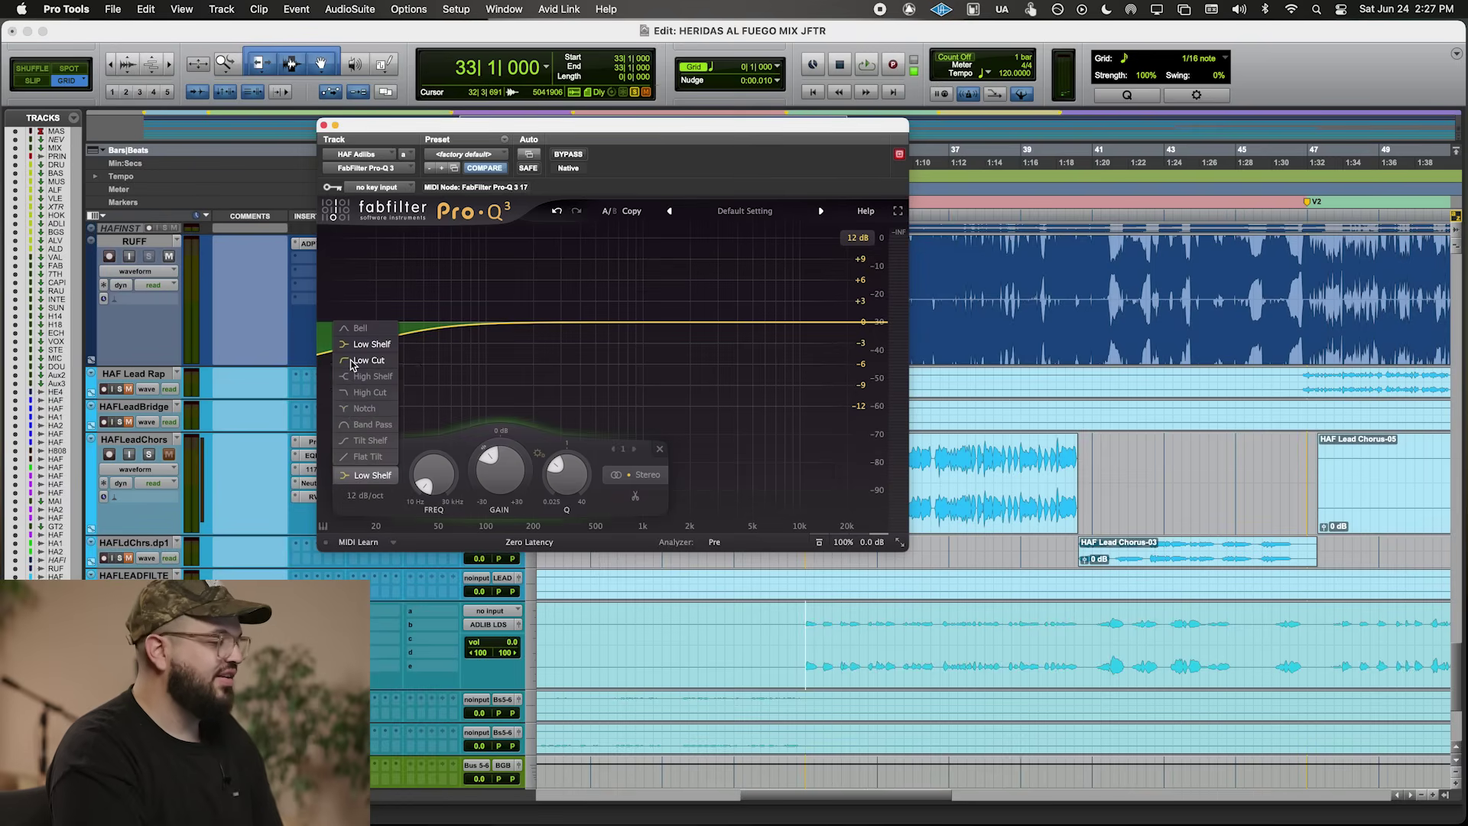
pyautogui.click(351, 360)
pyautogui.moveTo(337, 388); pyautogui.dragTo(419, 377)
pyautogui.press('space')
pyautogui.moveTo(597, 340); pyautogui.dragTo(647, 272)
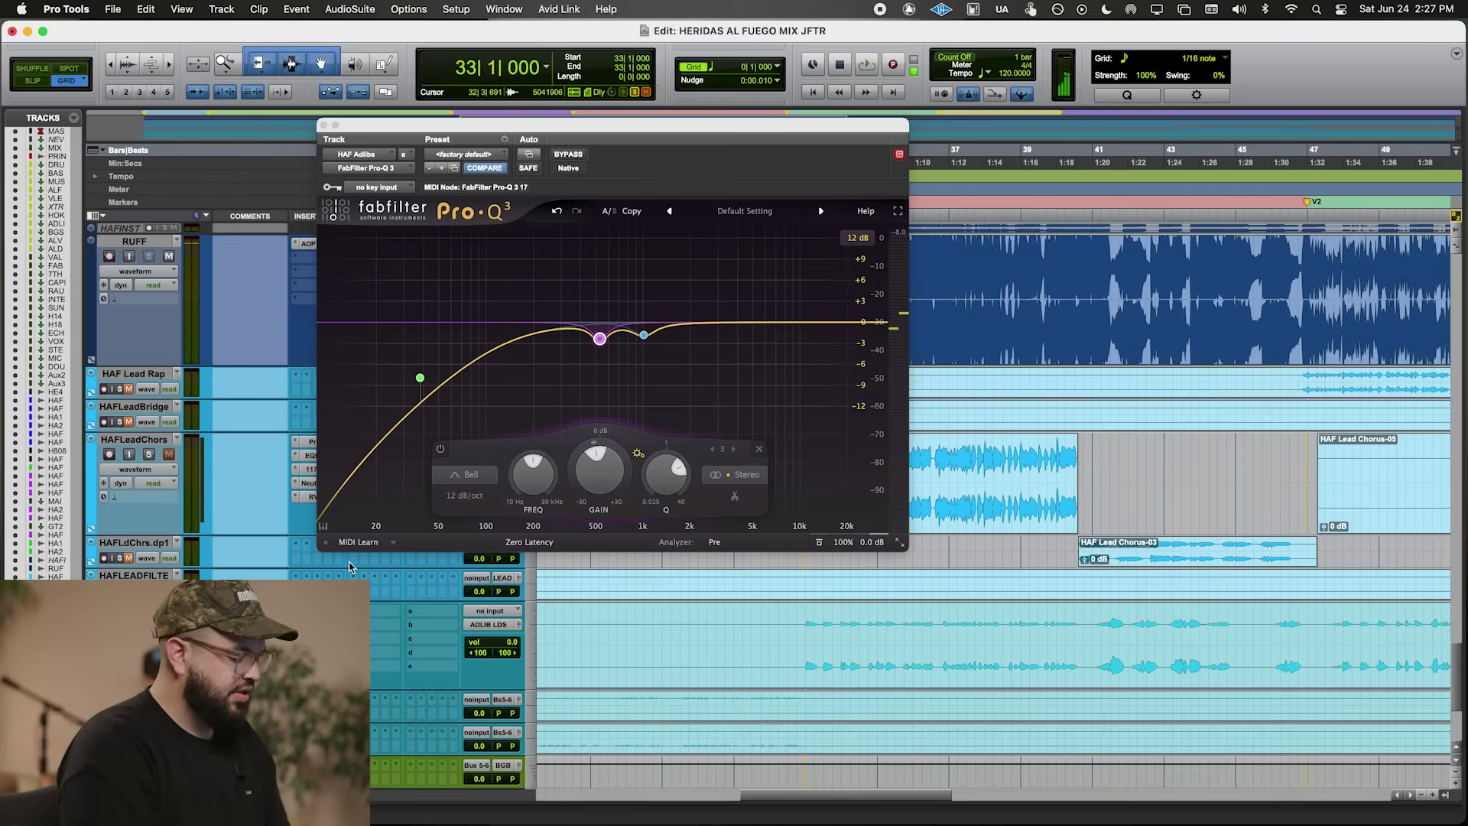
# - Insert the stereo UAD UA 1176SE Legacy after Pro-Q 3 on HAF Adlibs and play back the hook from bar 33
pyautogui.write('11')
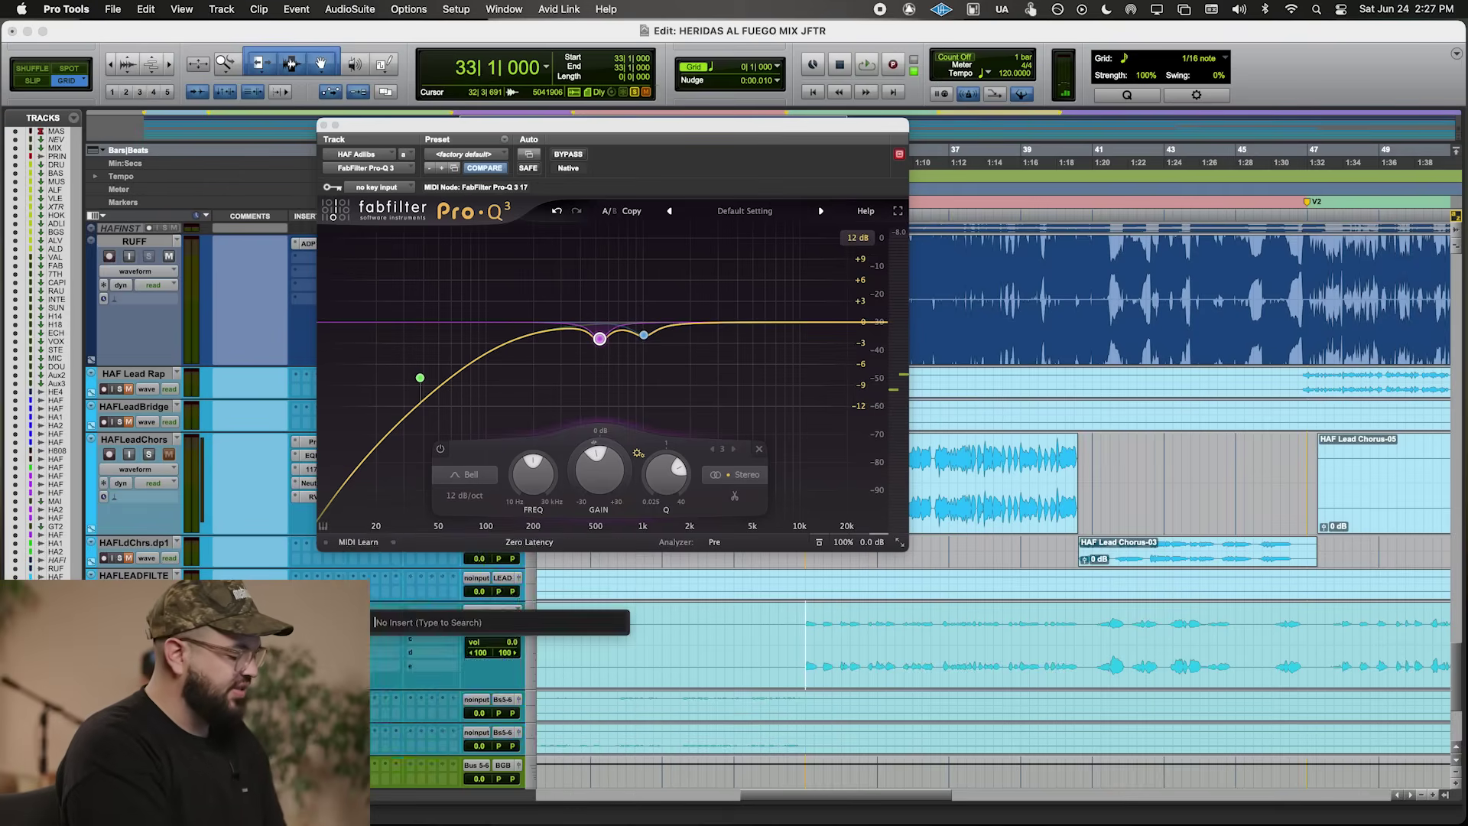
pyautogui.write('7')
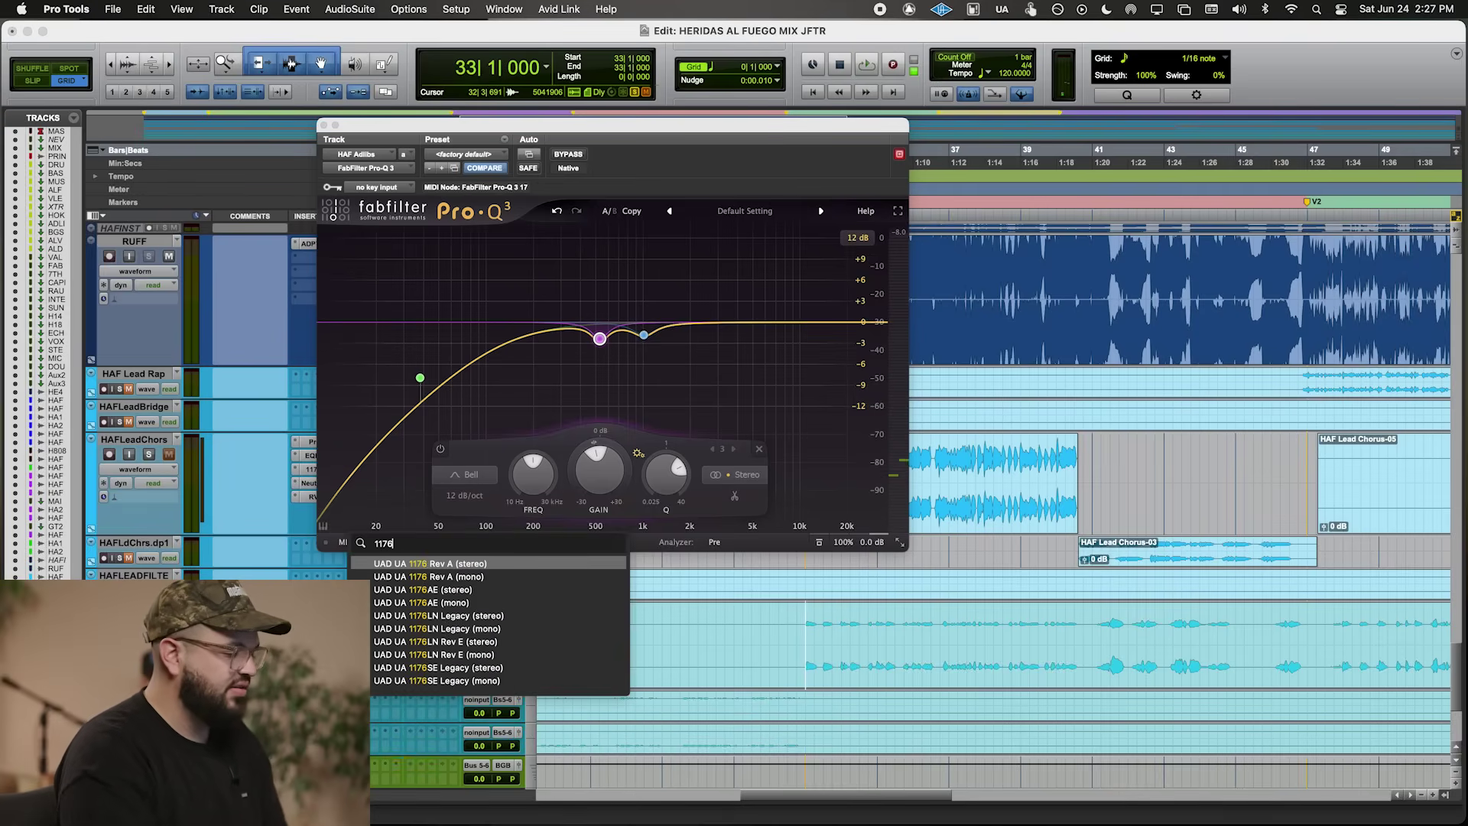
pyautogui.write('6')
pyautogui.press('Down')
pyautogui.press('Down')
pyautogui.press('Down')
pyautogui.press('Down')
pyautogui.press('Down')
pyautogui.press('Down')
pyautogui.press('Down')
pyautogui.press('Down')
pyautogui.press('Return')
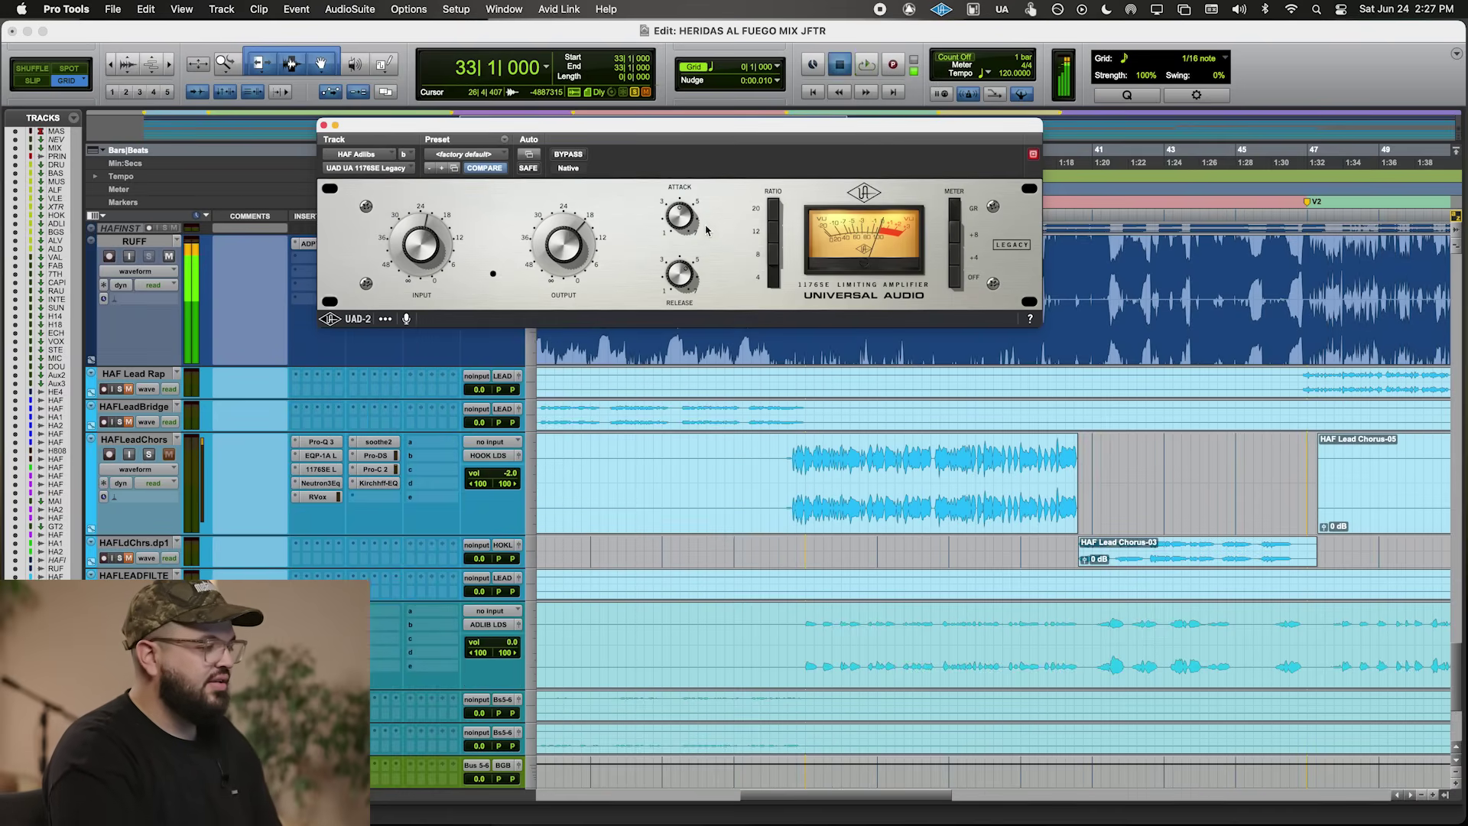
pyautogui.press('space')
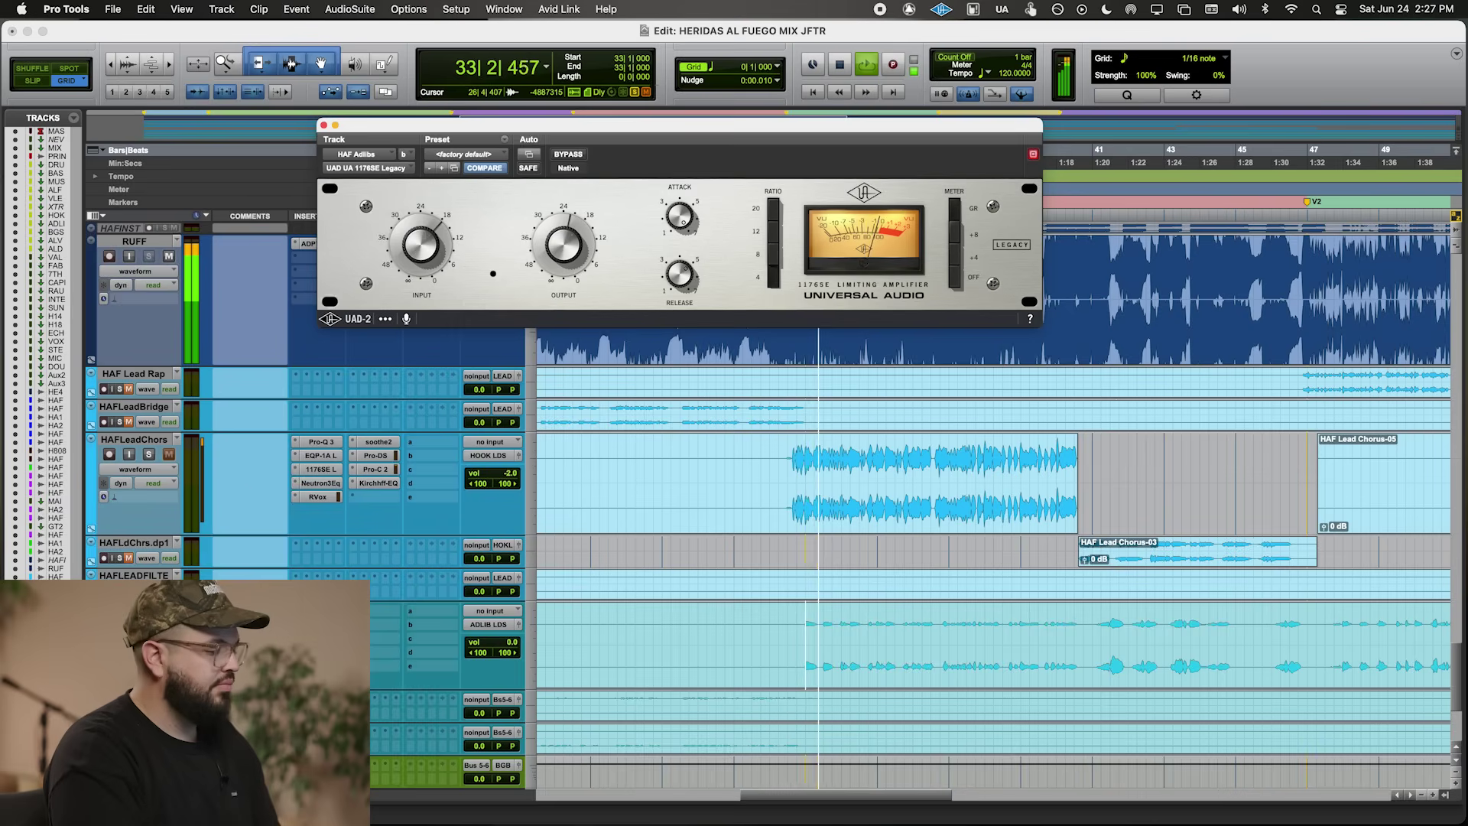
pyautogui.press('space')
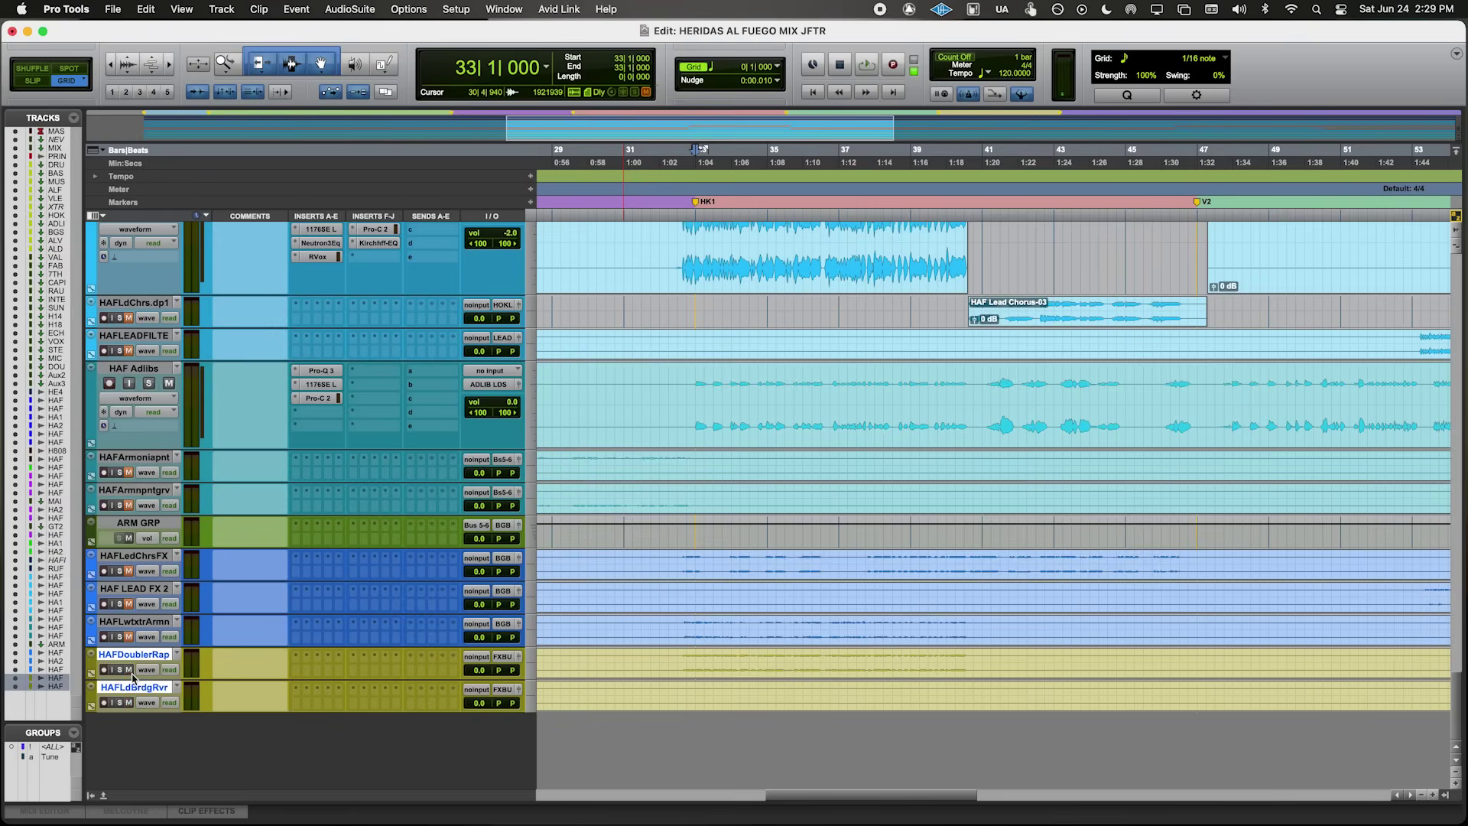
# - Enlarge the HAFDoublerRap and HAFLdBrdgRvr tracks and select HAFLdBrdgRvr from 25|3 to 34|1
pyautogui.hotkey('ctrl', 'Down')
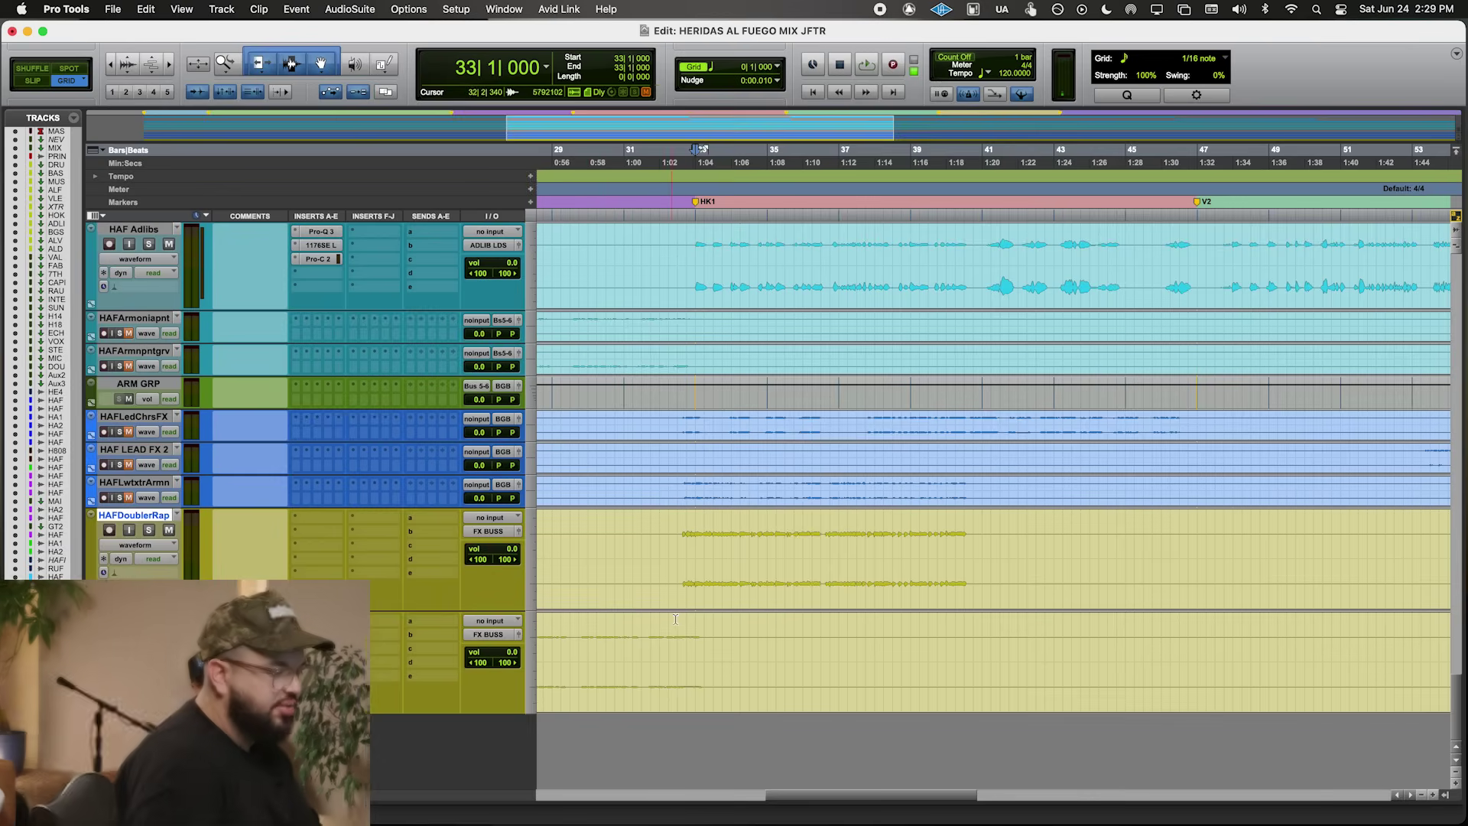
pyautogui.hscroll(-6, 737, 673)
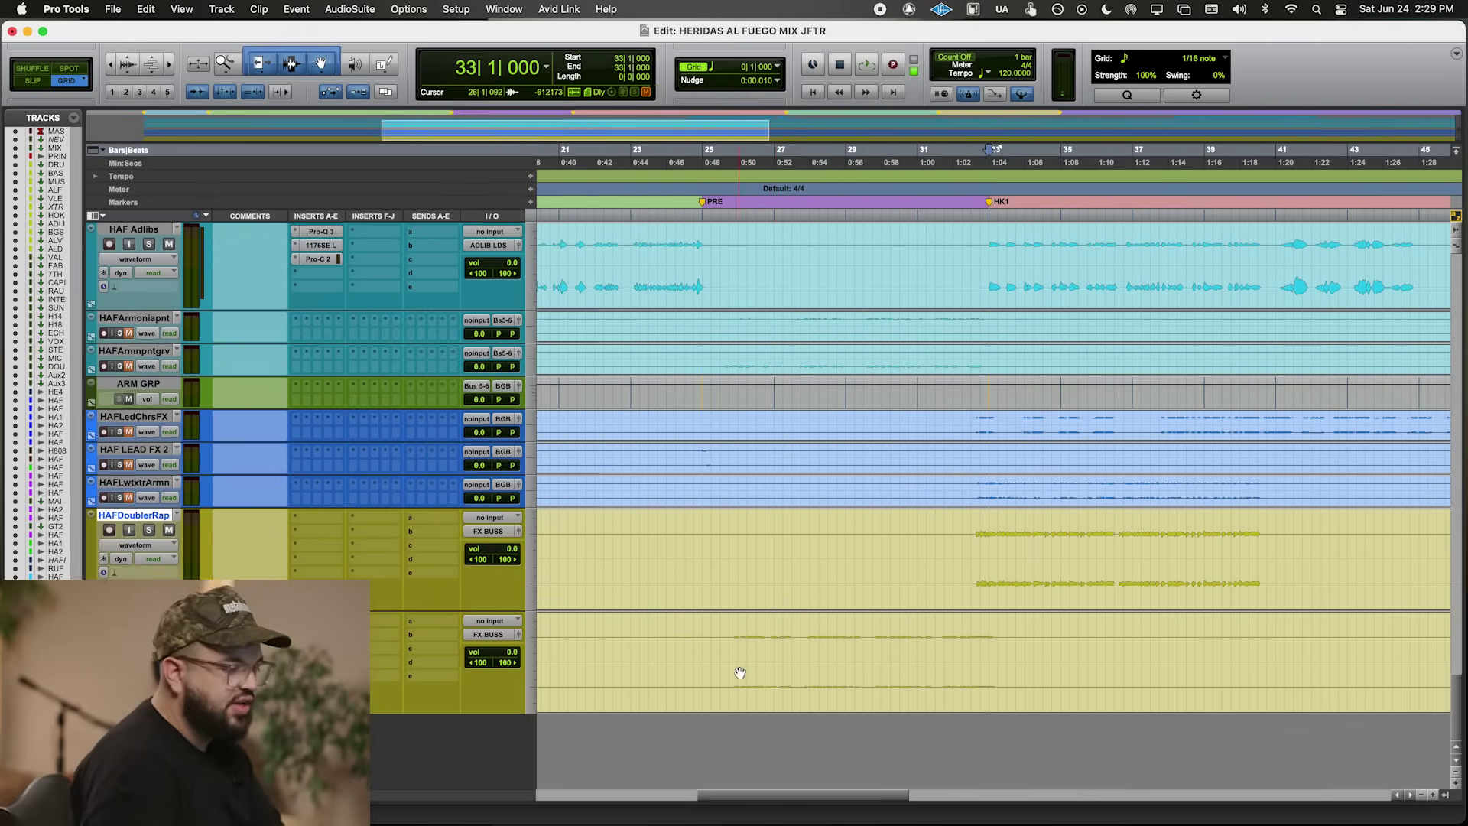
pyautogui.click(687, 641)
pyautogui.moveTo(687, 641); pyautogui.dragTo(987, 644)
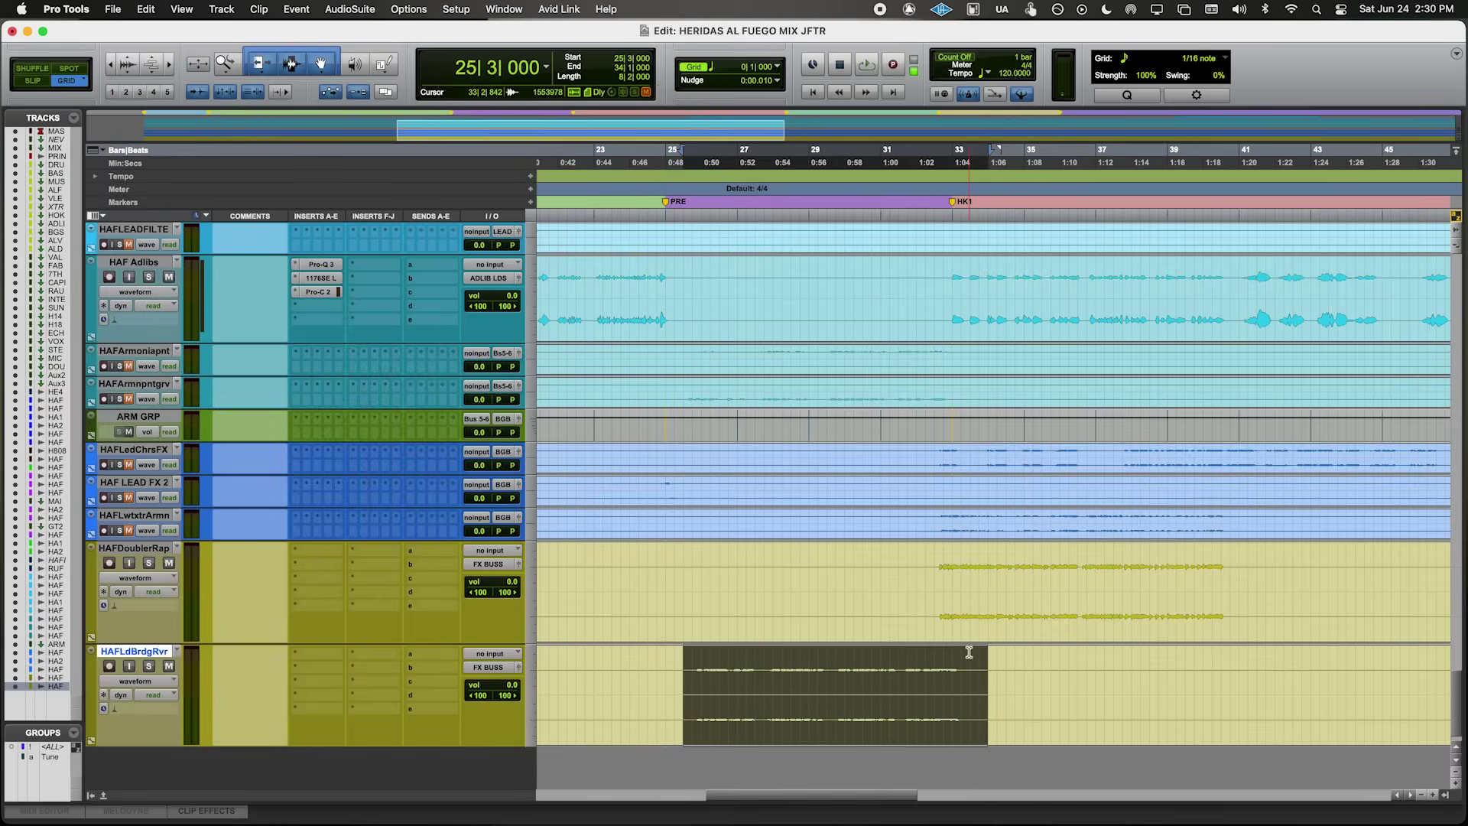
# - Play the hook from 32|3 with HAFDoublerRap and set the HAF Adlibs volume to -1.5 dB
pyautogui.scroll(3, 813, 548)
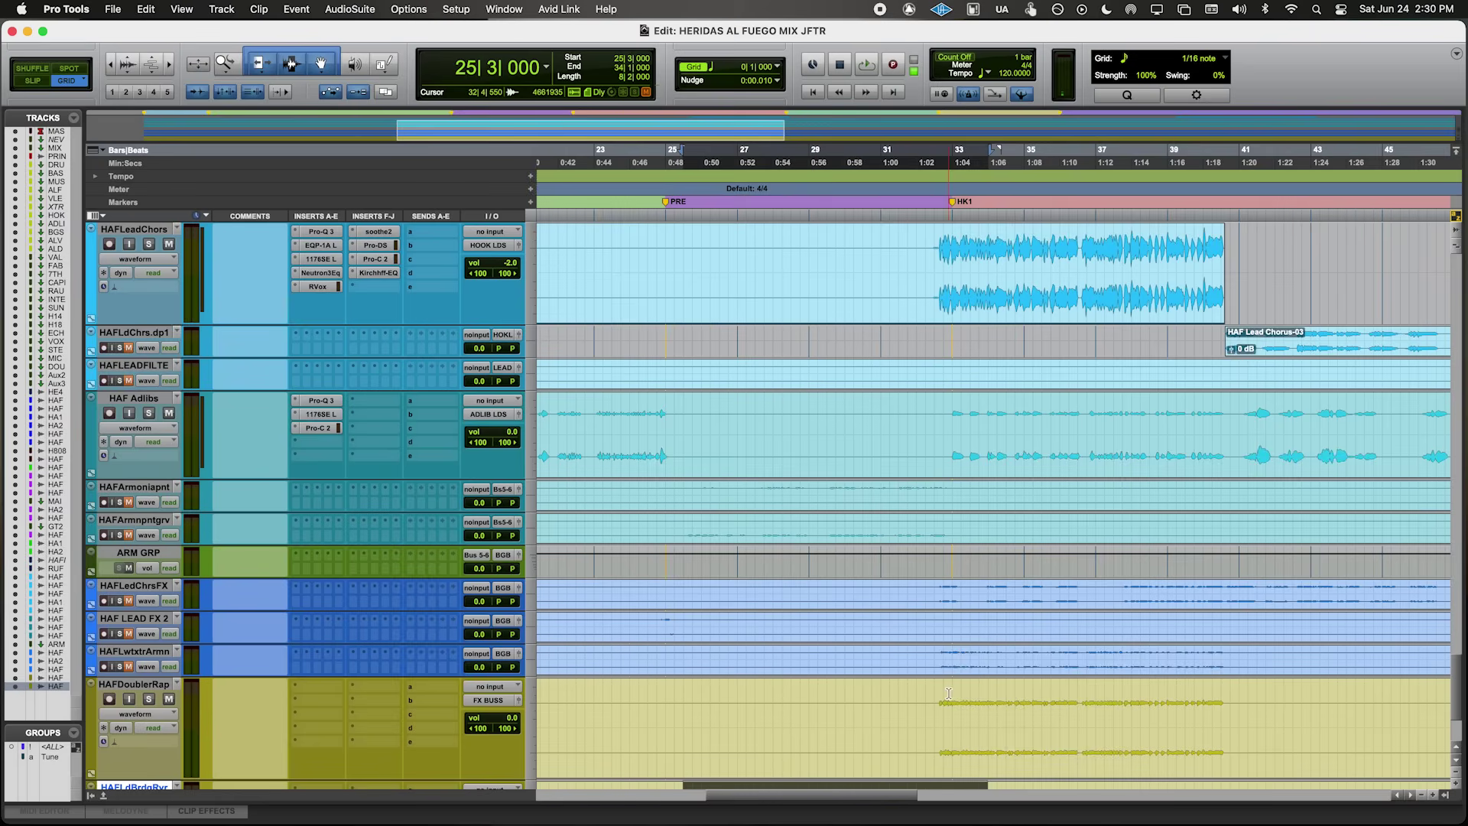
pyautogui.hscroll(2, 949, 693)
pyautogui.click(861, 701)
pyautogui.hscroll(4, 687, 594)
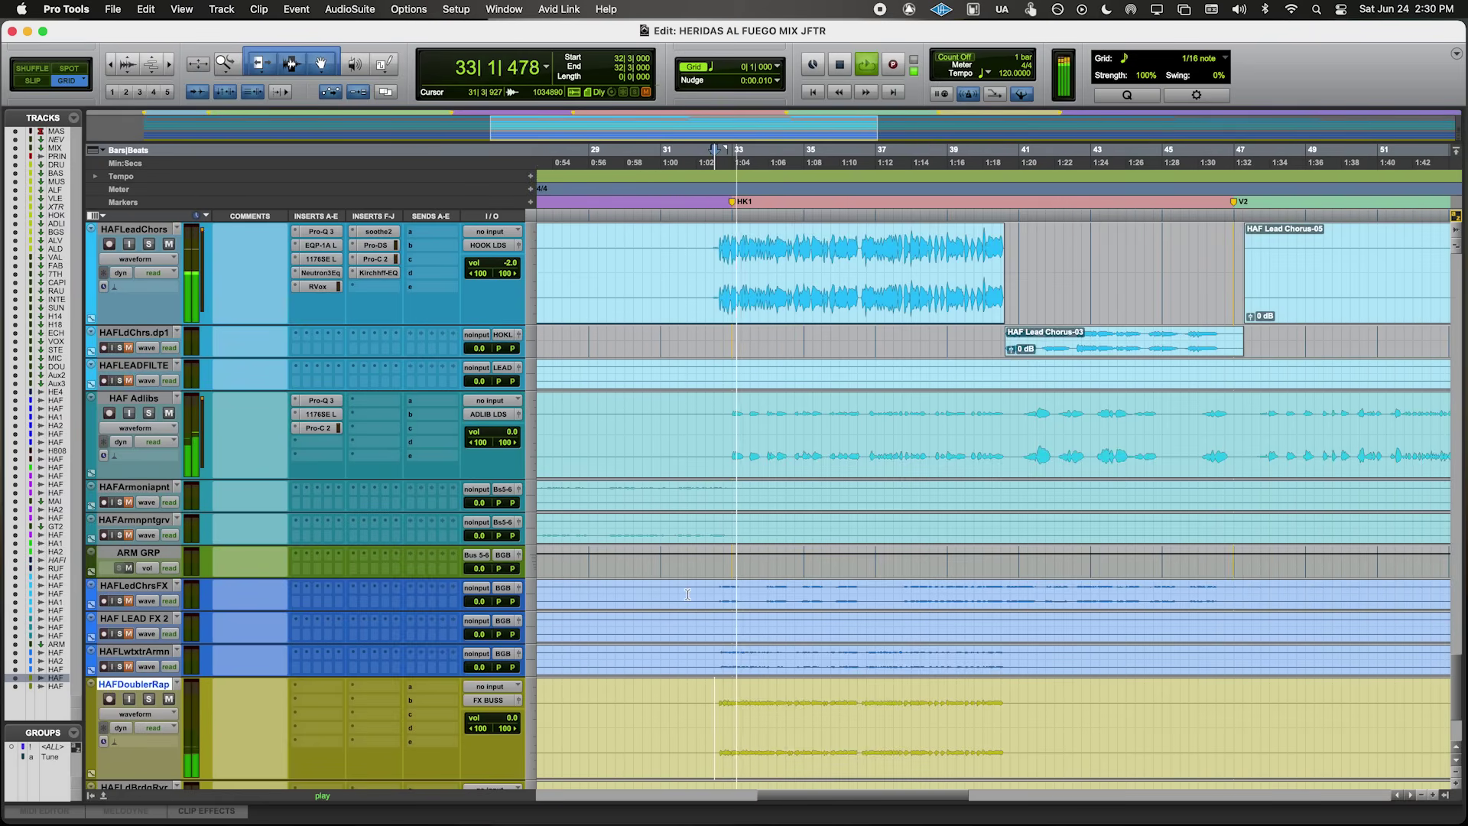
pyautogui.press('space')
pyautogui.click(487, 432)
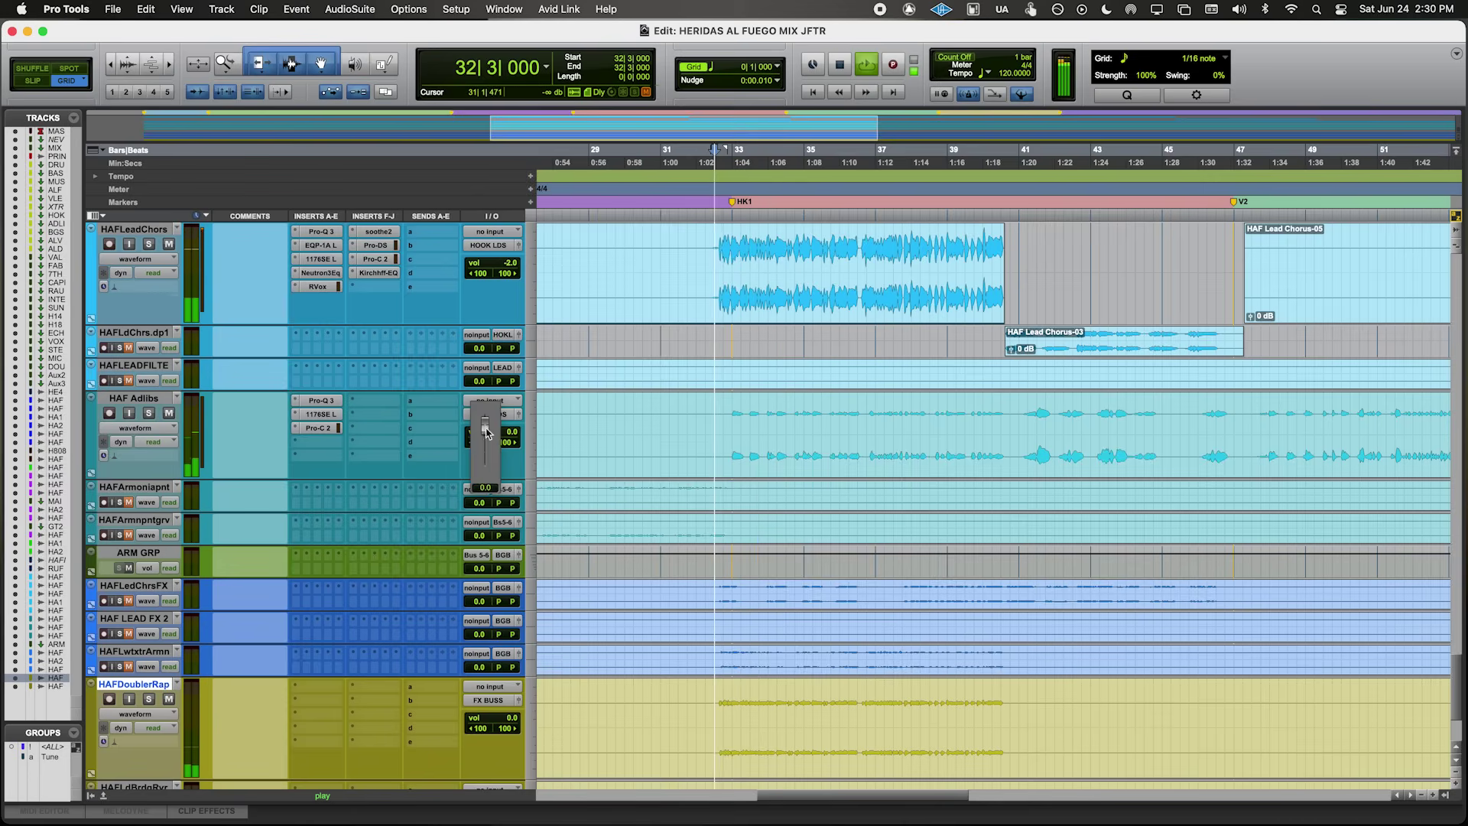
pyautogui.moveTo(484, 443); pyautogui.dragTo(485, 450)
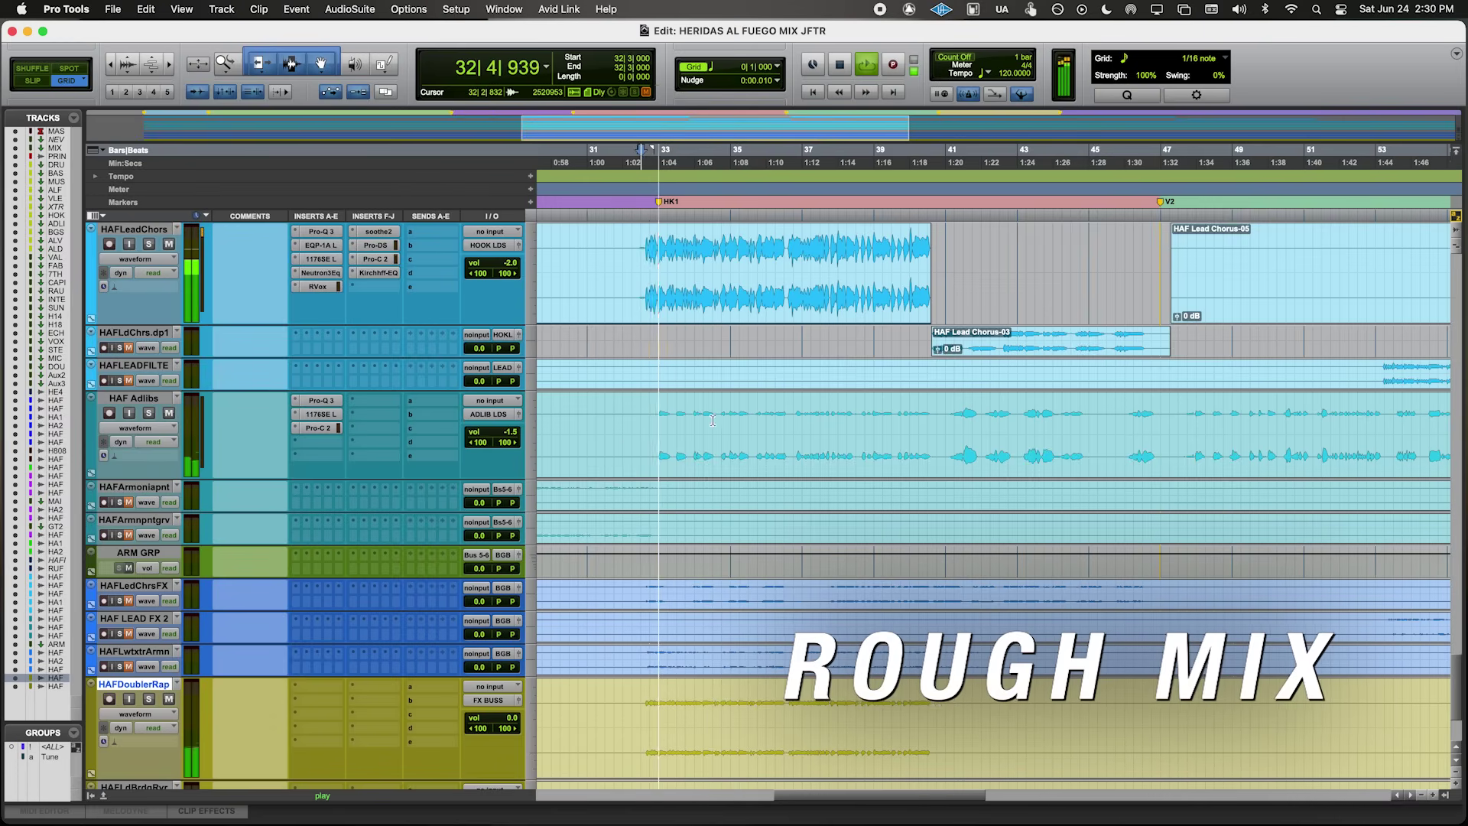
# - Play HAF Adlibs from bar 33, check its Pro-C 2 threshold and lower the track volume to -3.0 dB
pyautogui.click(657, 410)
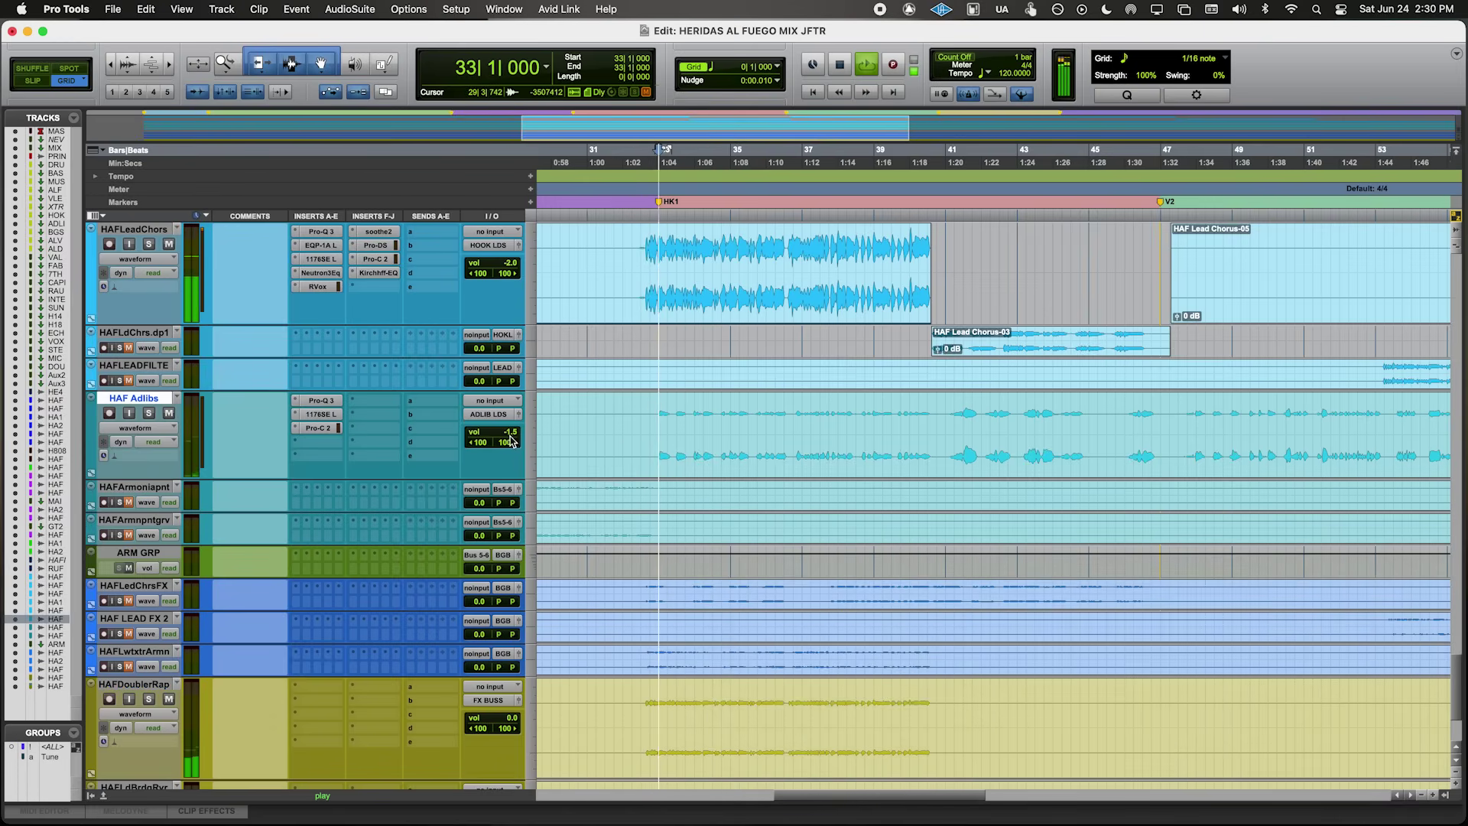
pyautogui.click(327, 429)
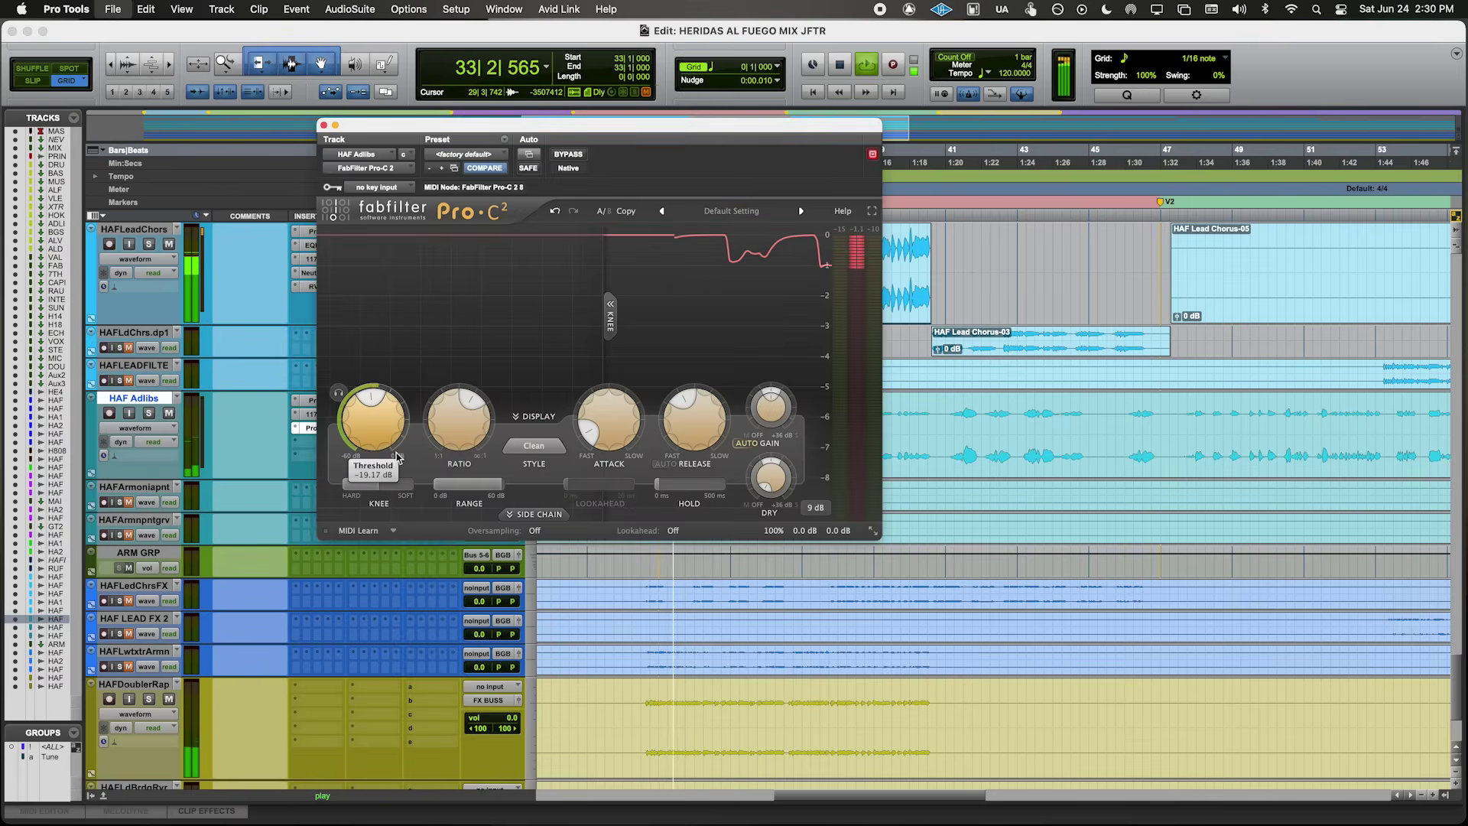
pyautogui.click(324, 125)
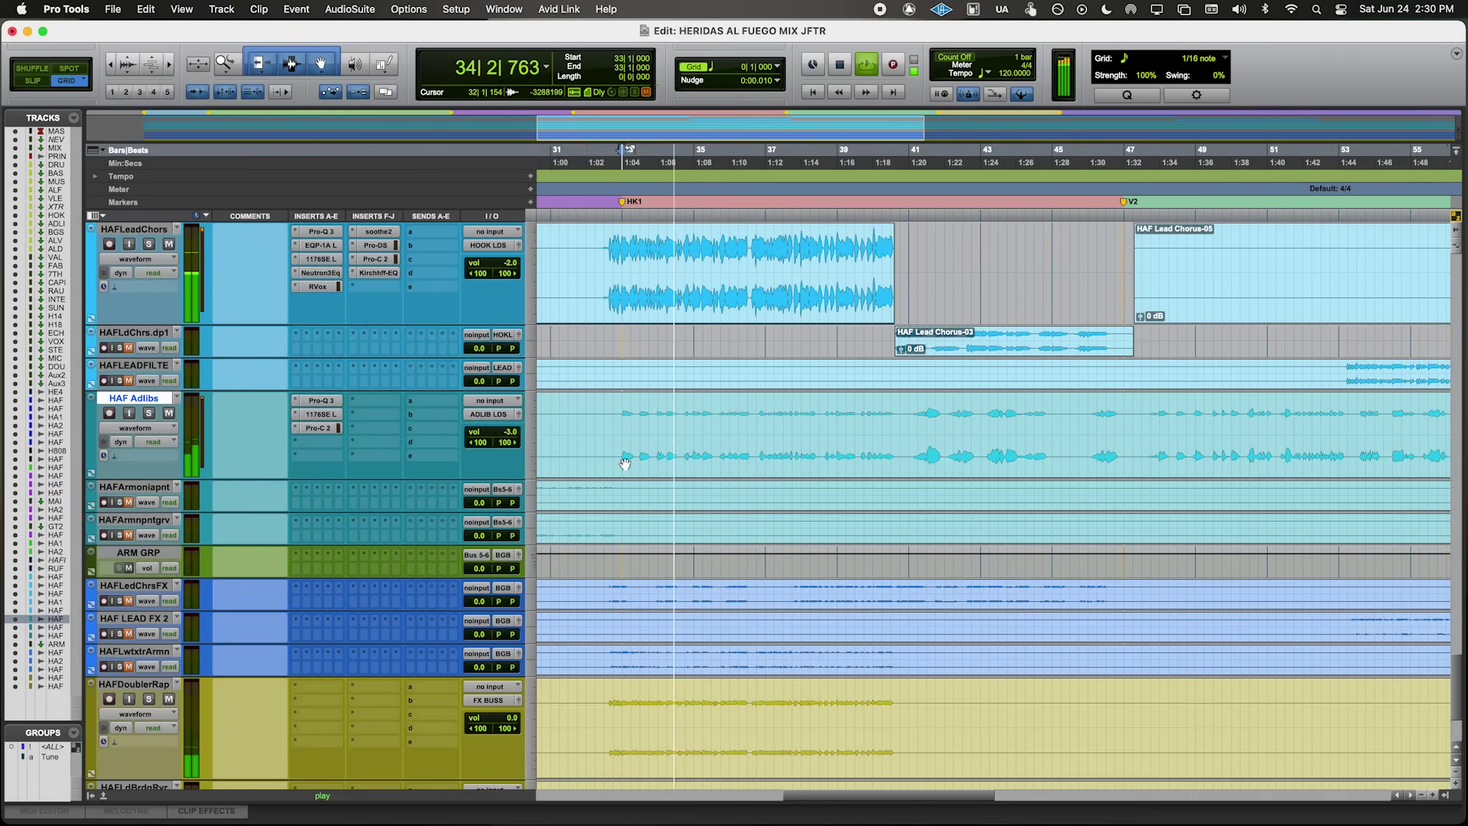
# - Locate the HAFMOOGBass track and play back the end of the verse into the PRE section from 24|1
pyautogui.scroll(5, 781, 517)
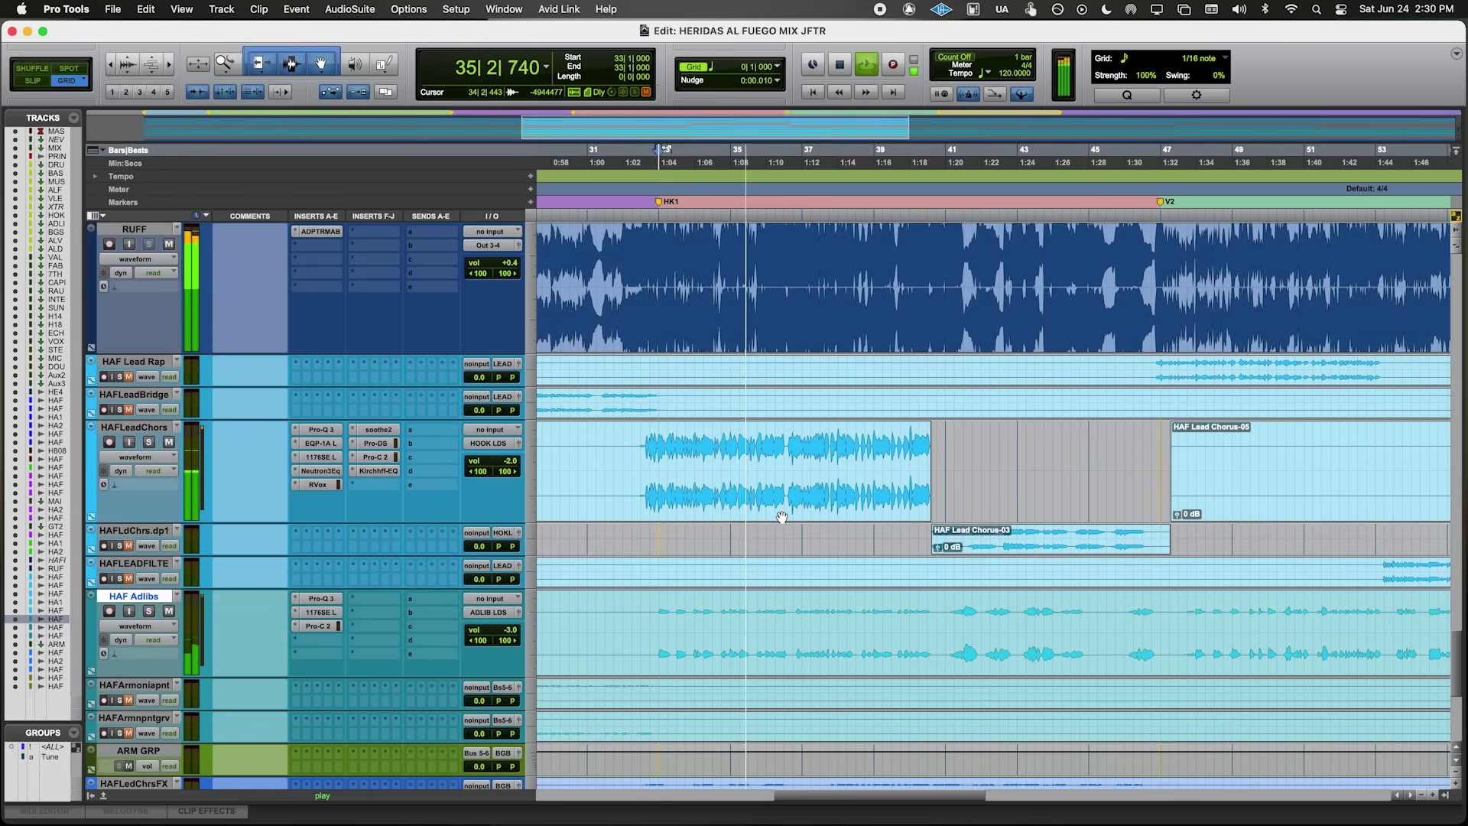
pyautogui.scroll(15, 918, 536)
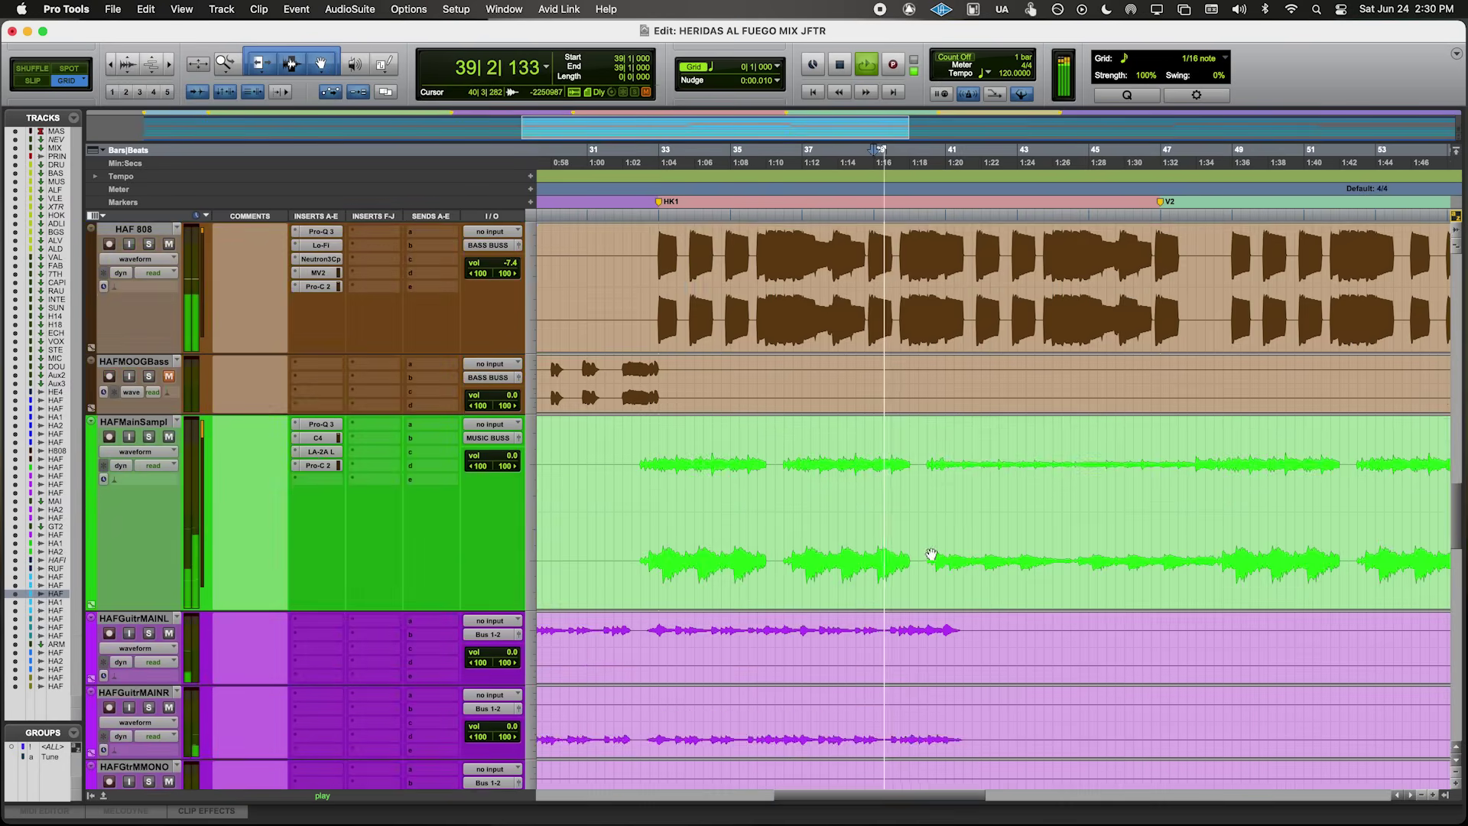
pyautogui.scroll(10, 929, 556)
pyautogui.scroll(-20, 930, 560)
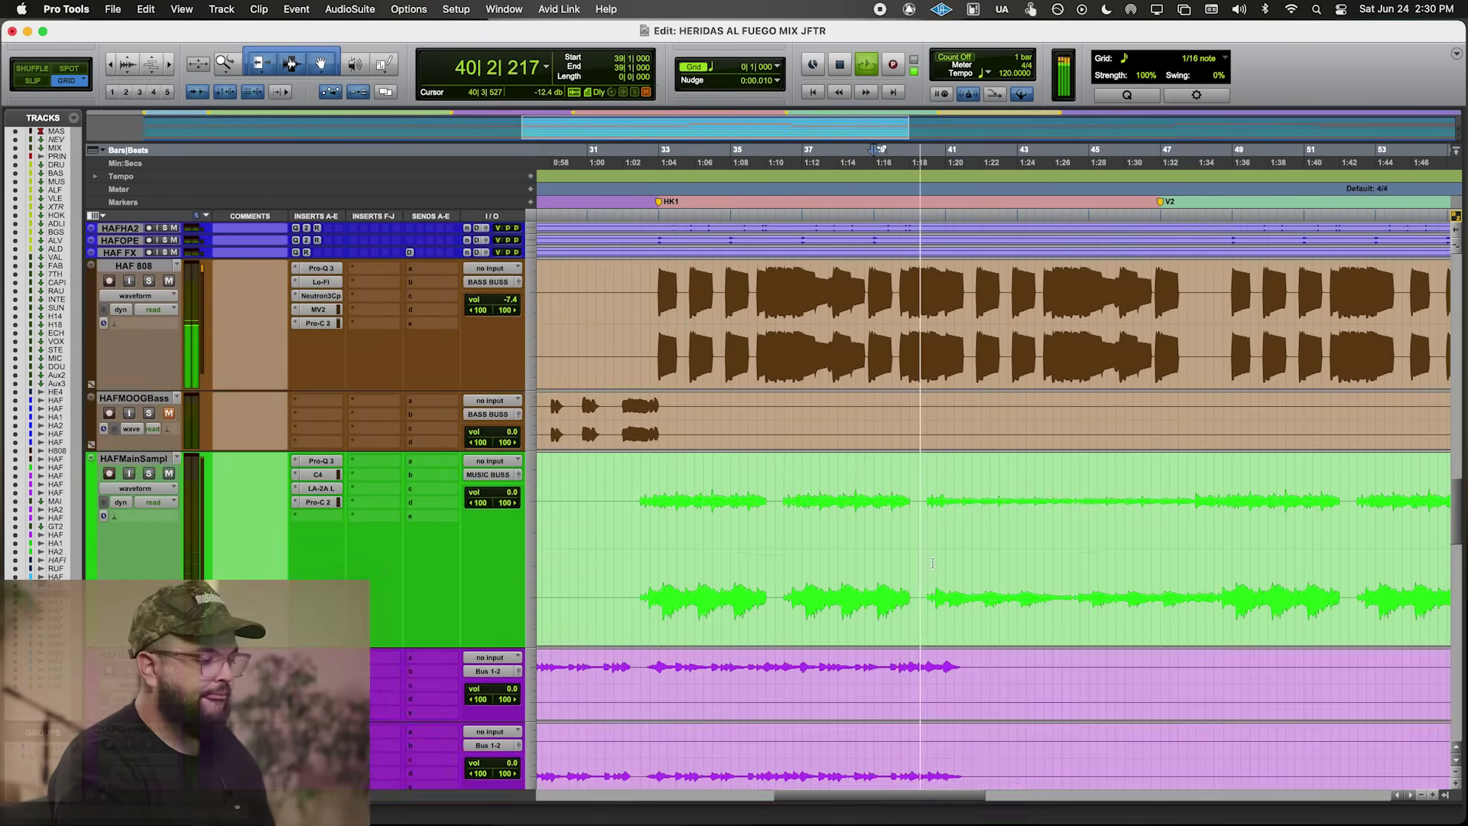
pyautogui.scroll(10, 933, 563)
pyautogui.hscroll(-5, 600, 307)
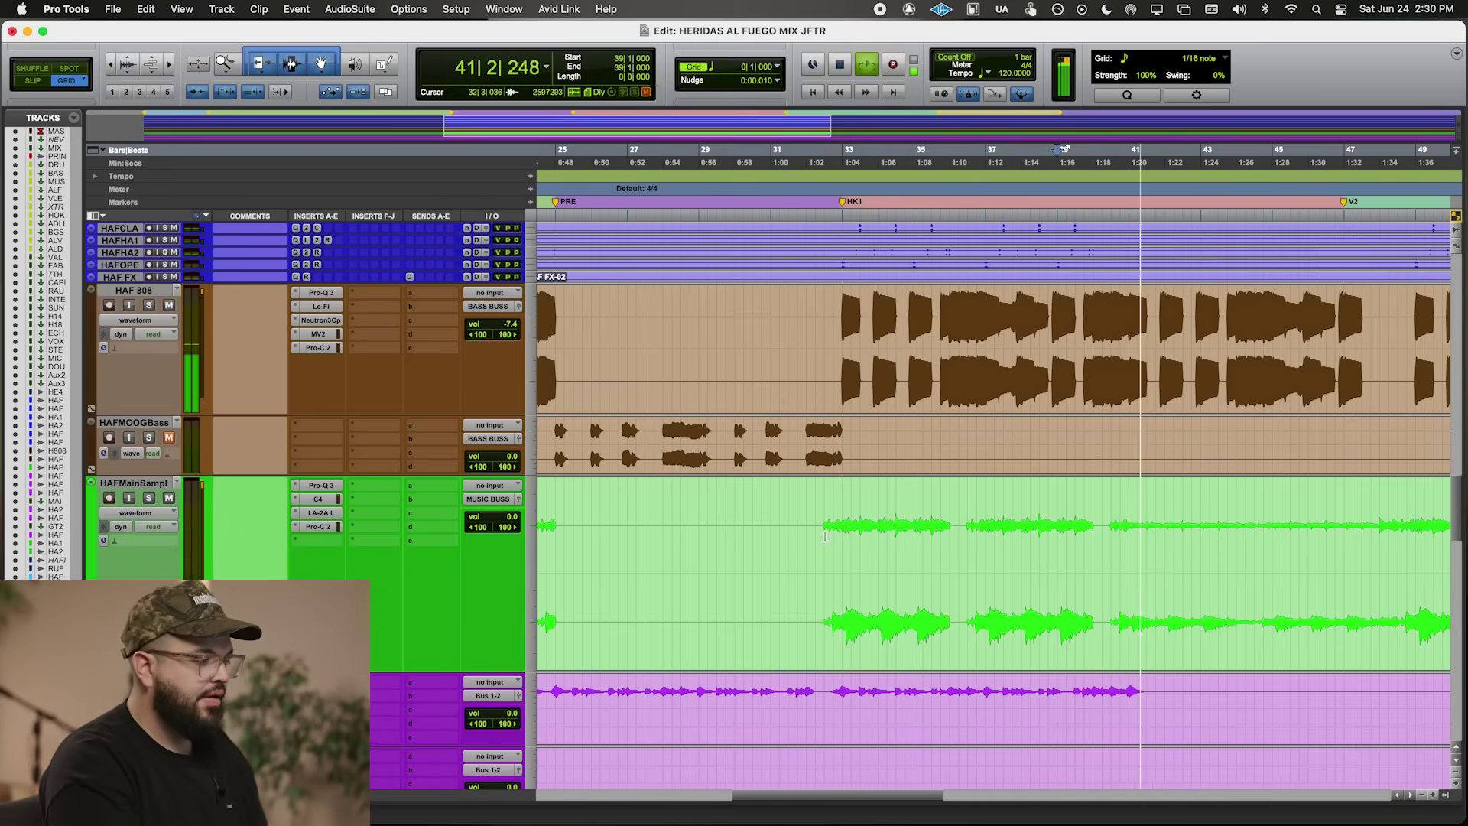
pyautogui.hscroll(-3, 581, 337)
pyautogui.press('space')
pyautogui.click(670, 304)
pyautogui.press('space')
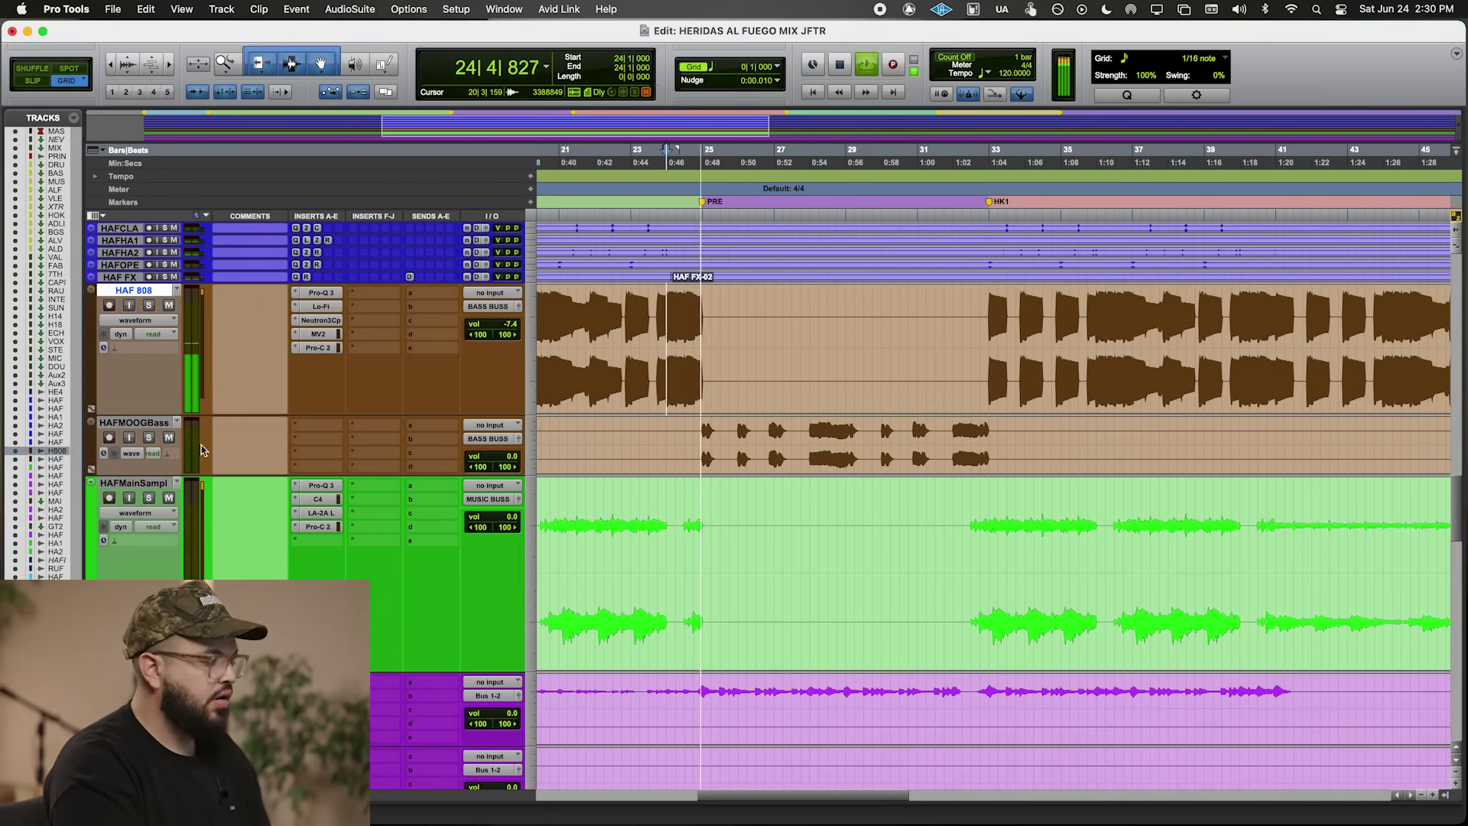
# - Insert the Lo-Fi plug-in with its default settings in the first insert slot of HAFMOOGBass
pyautogui.click(374, 426)
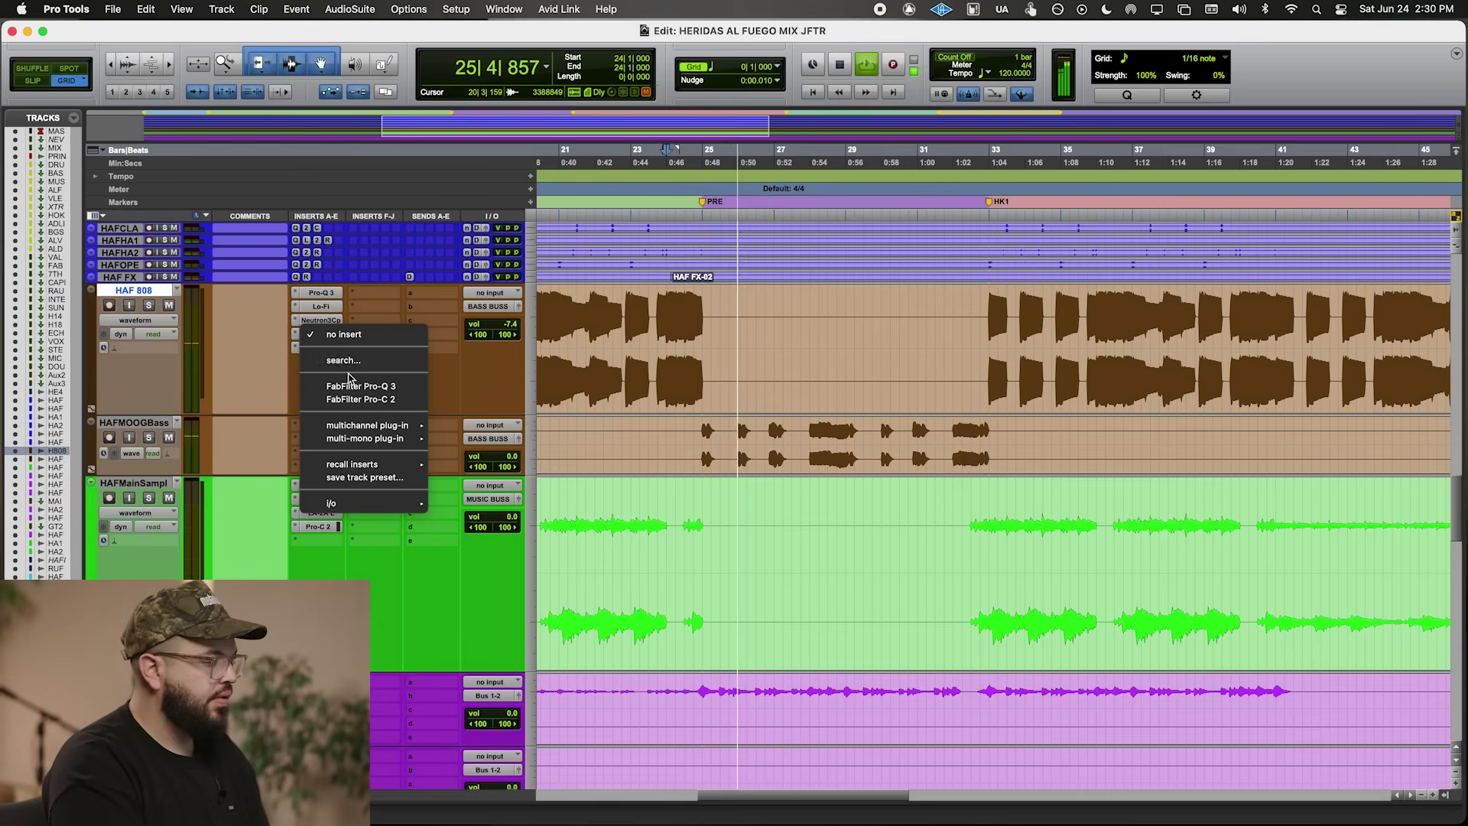
pyautogui.click(367, 361)
pyautogui.write('lo')
pyautogui.press('Return')
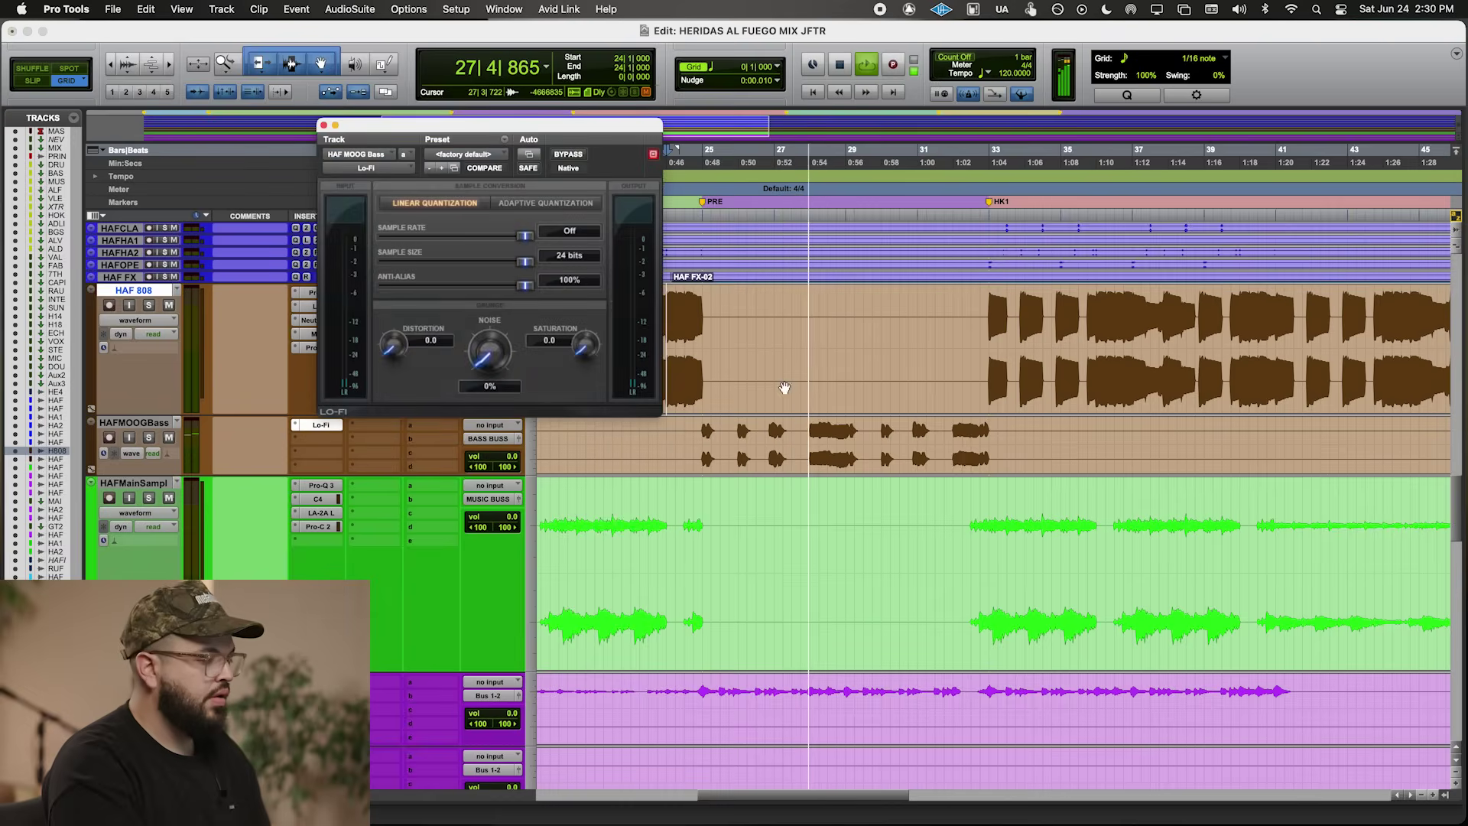
pyautogui.click(323, 125)
# - Insert the MV2 plug-in after Lo-Fi on HAFMOOGBass with its low level at 1.0, and replay the transition into PRE
pyautogui.click(324, 444)
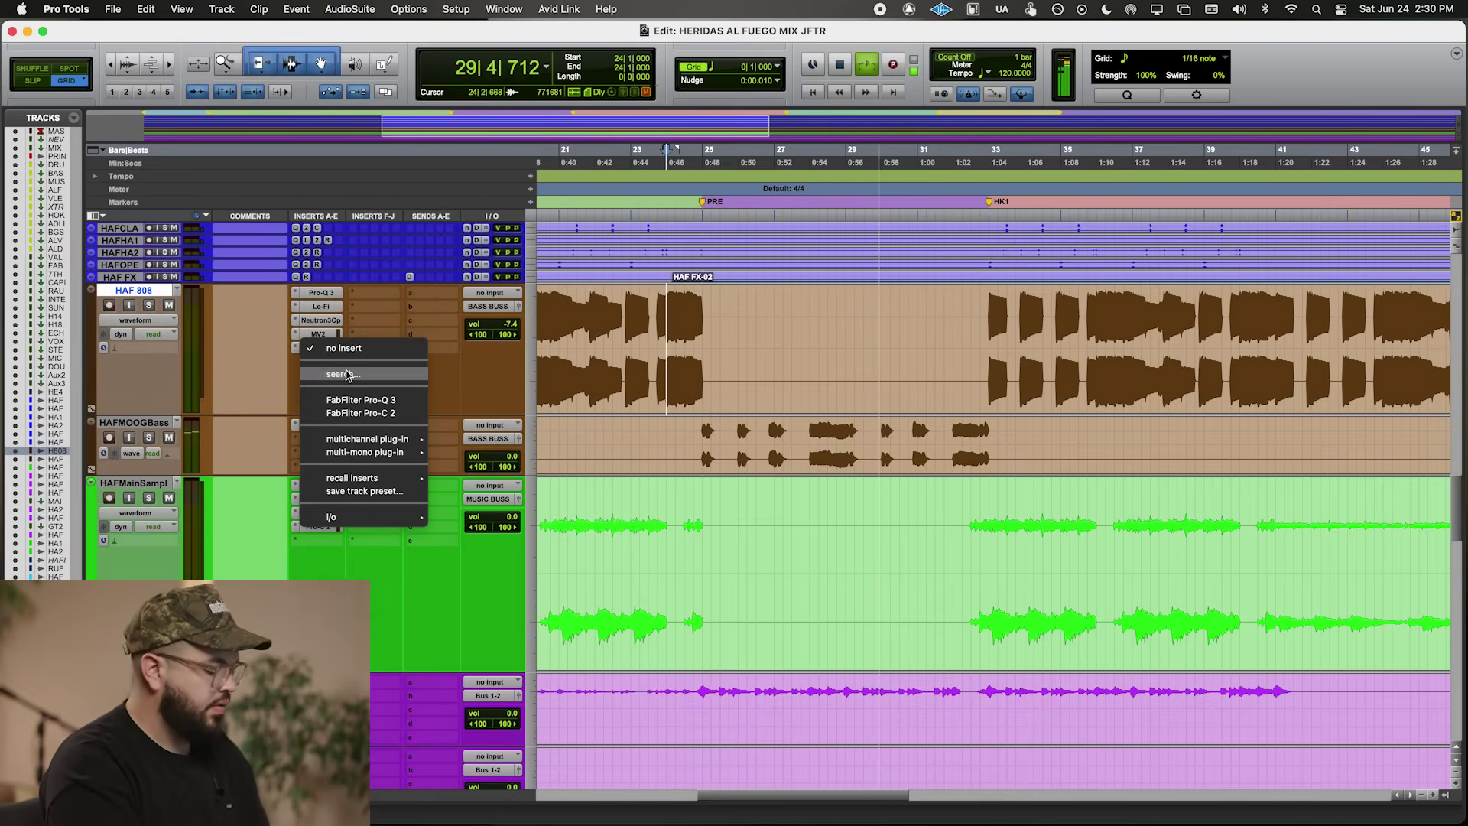
pyautogui.click(348, 370)
pyautogui.write('mv')
pyautogui.click(444, 461)
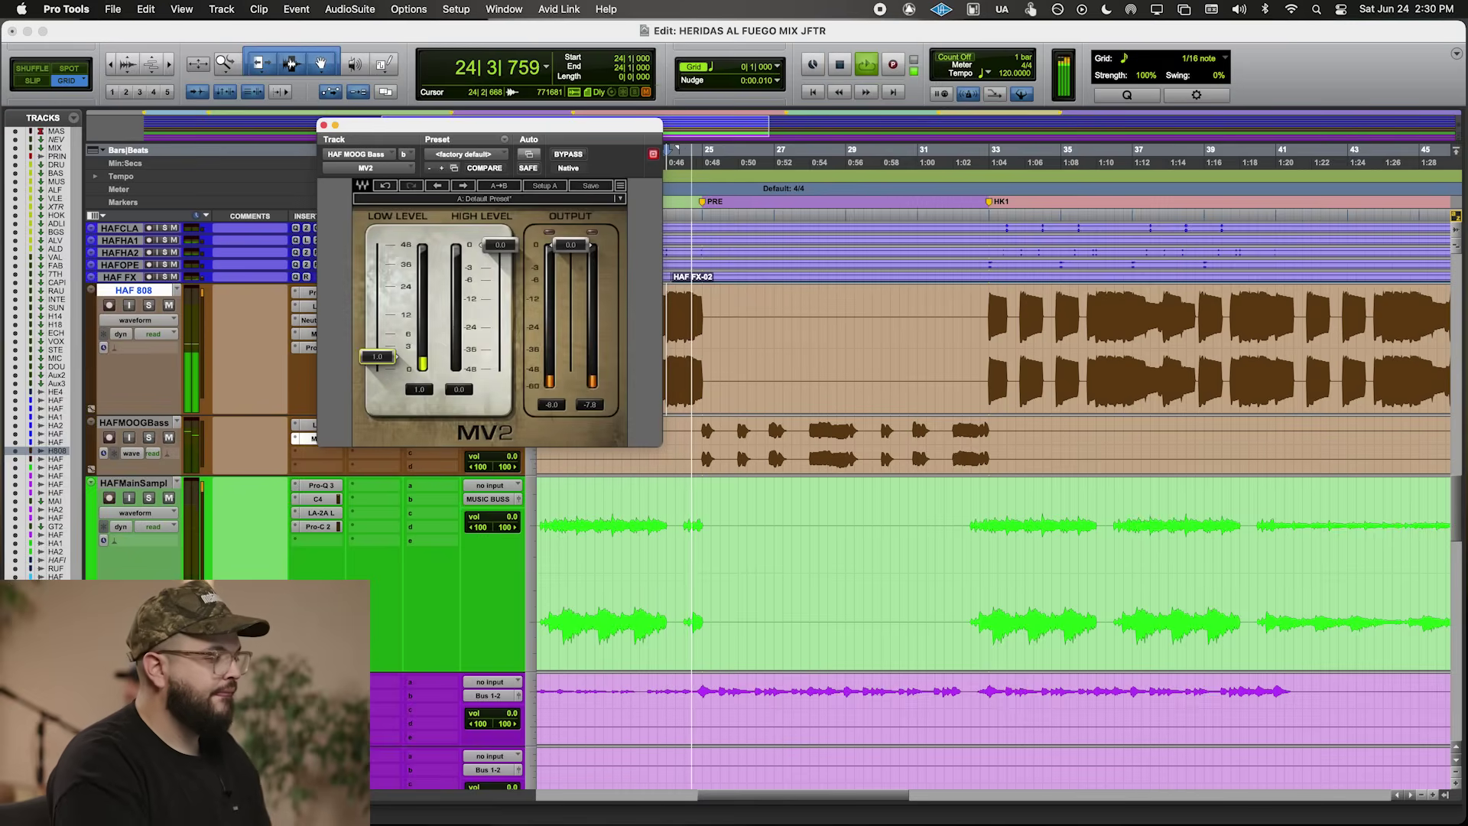
pyautogui.moveTo(483, 246); pyautogui.dragTo(482, 249)
pyautogui.click(324, 125)
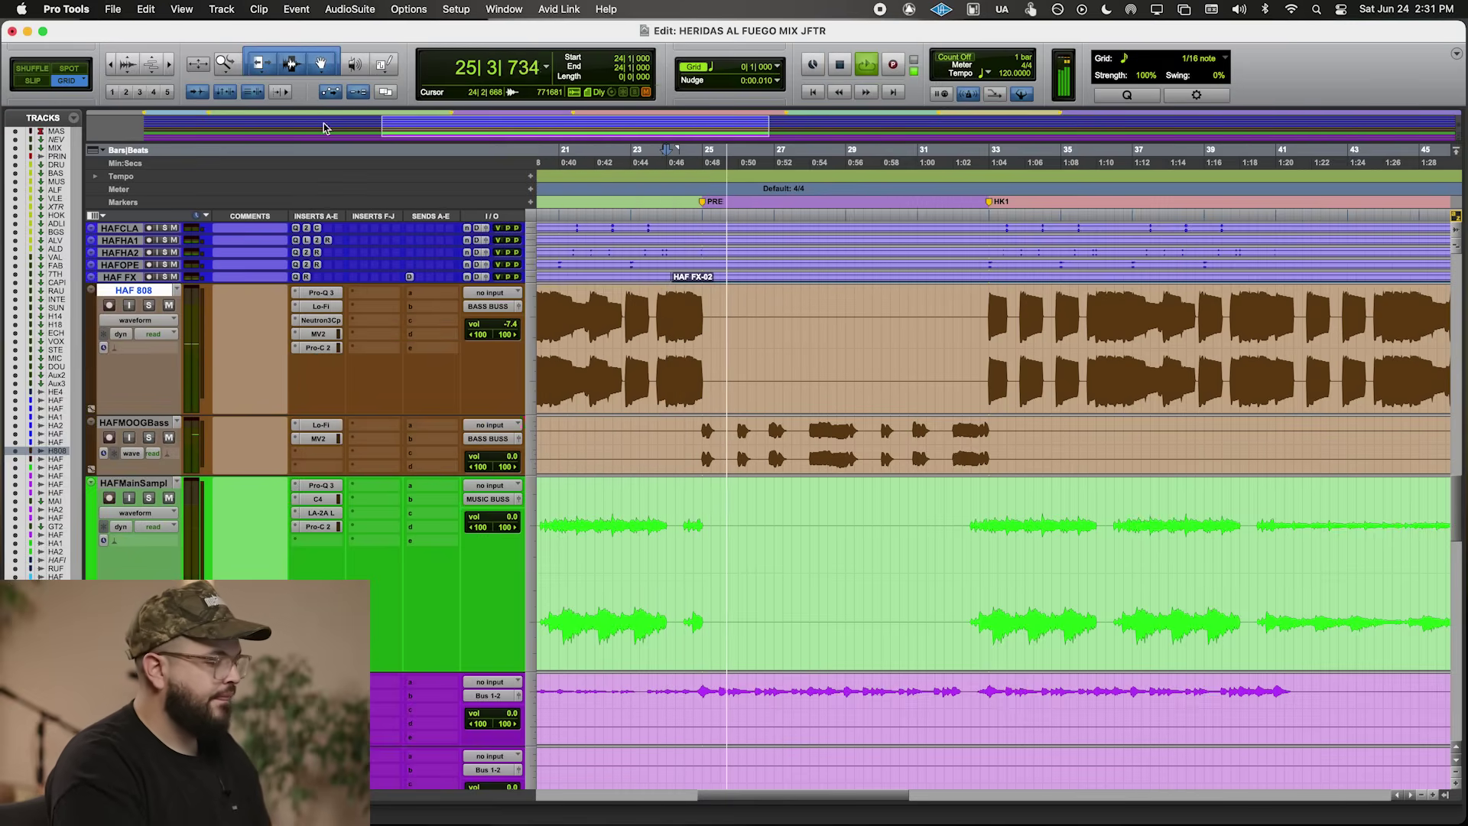
pyautogui.press('space')
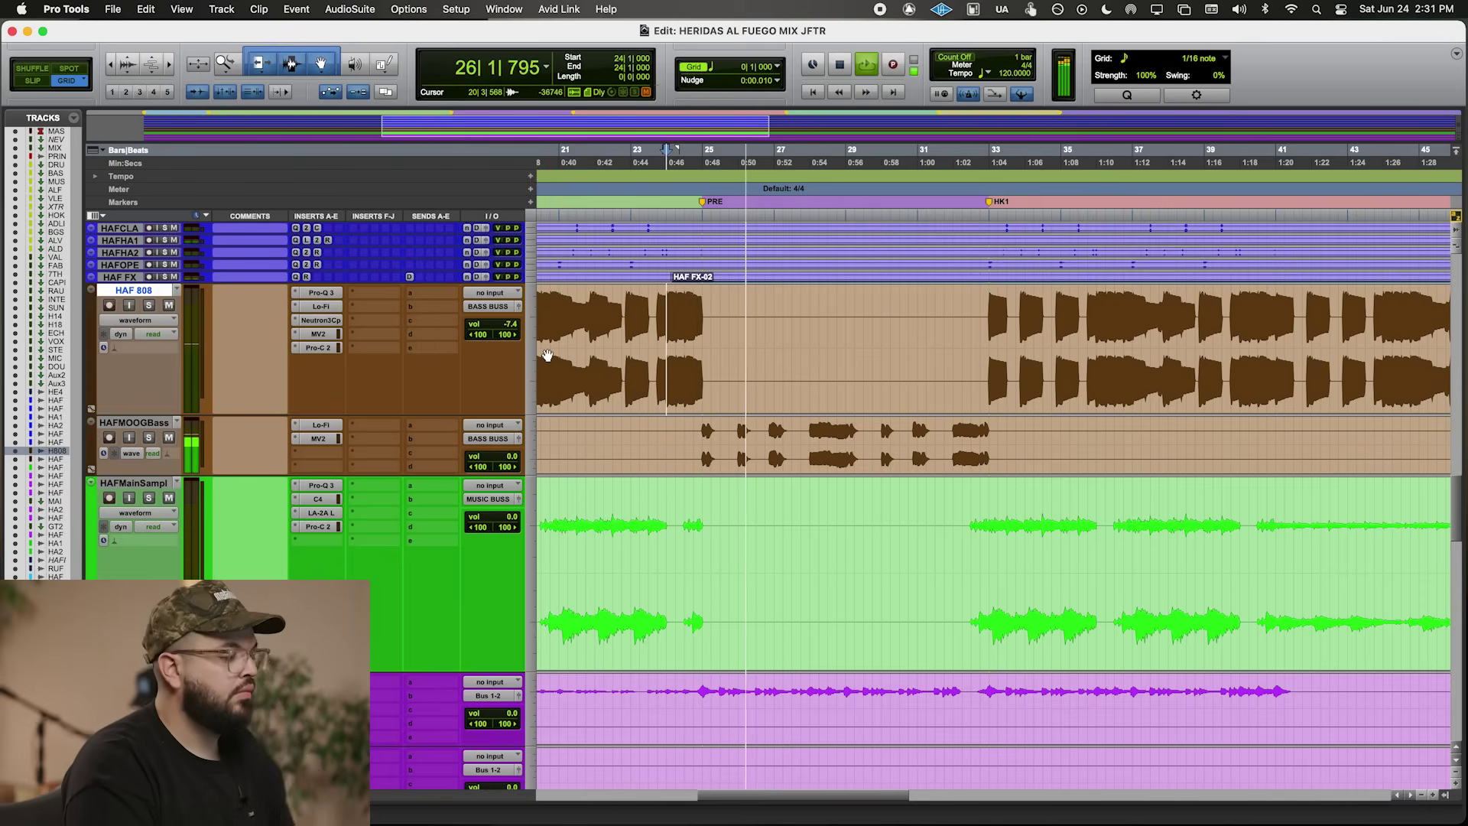
# - Add the stereo Neutron 3 Compressor to HAFMOOGBass with the threshold at -12.7 dB, and set the track volume to -1.2 dB
pyautogui.click(311, 457)
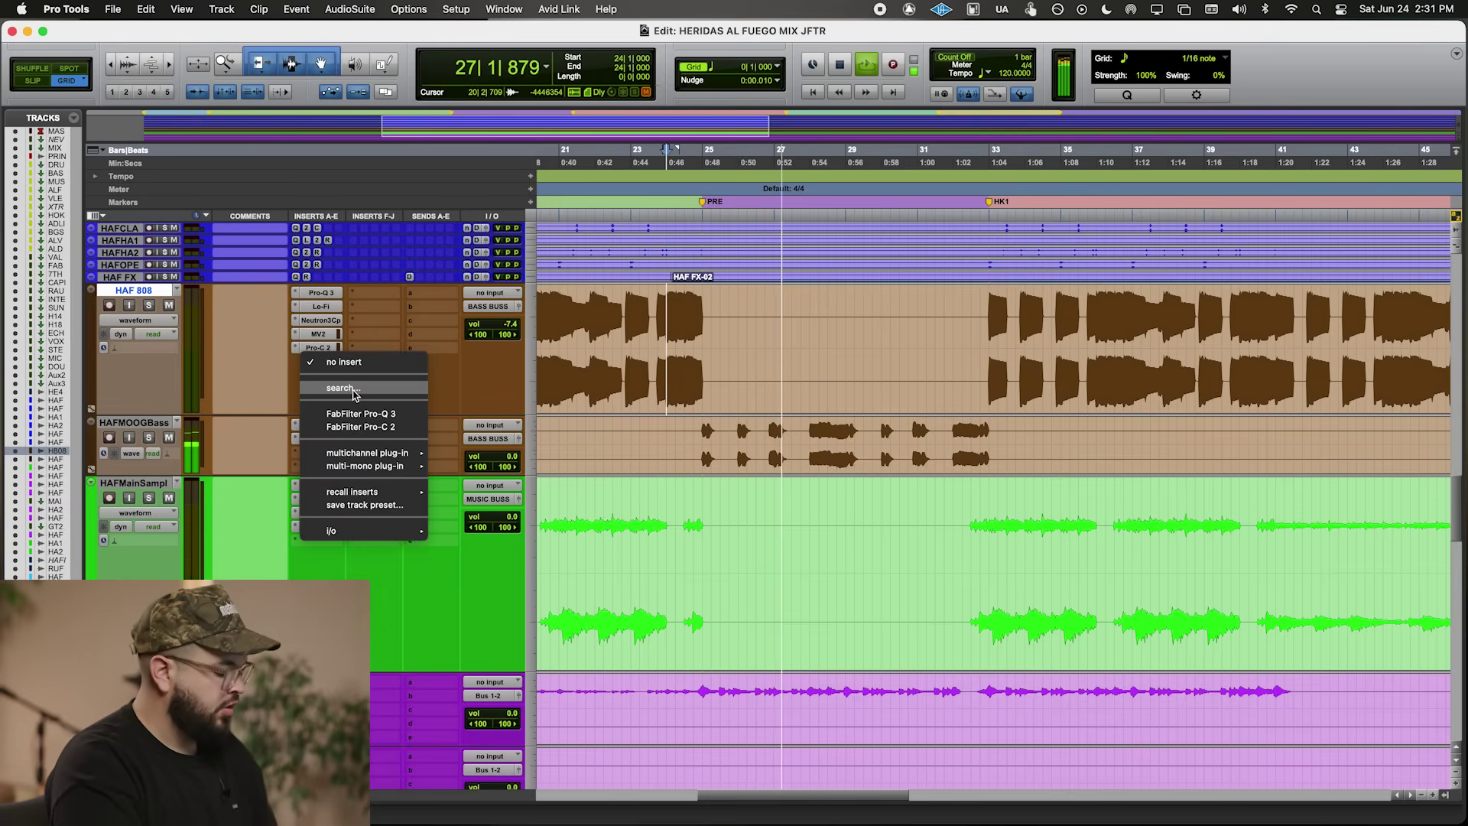
pyautogui.write('3 com')
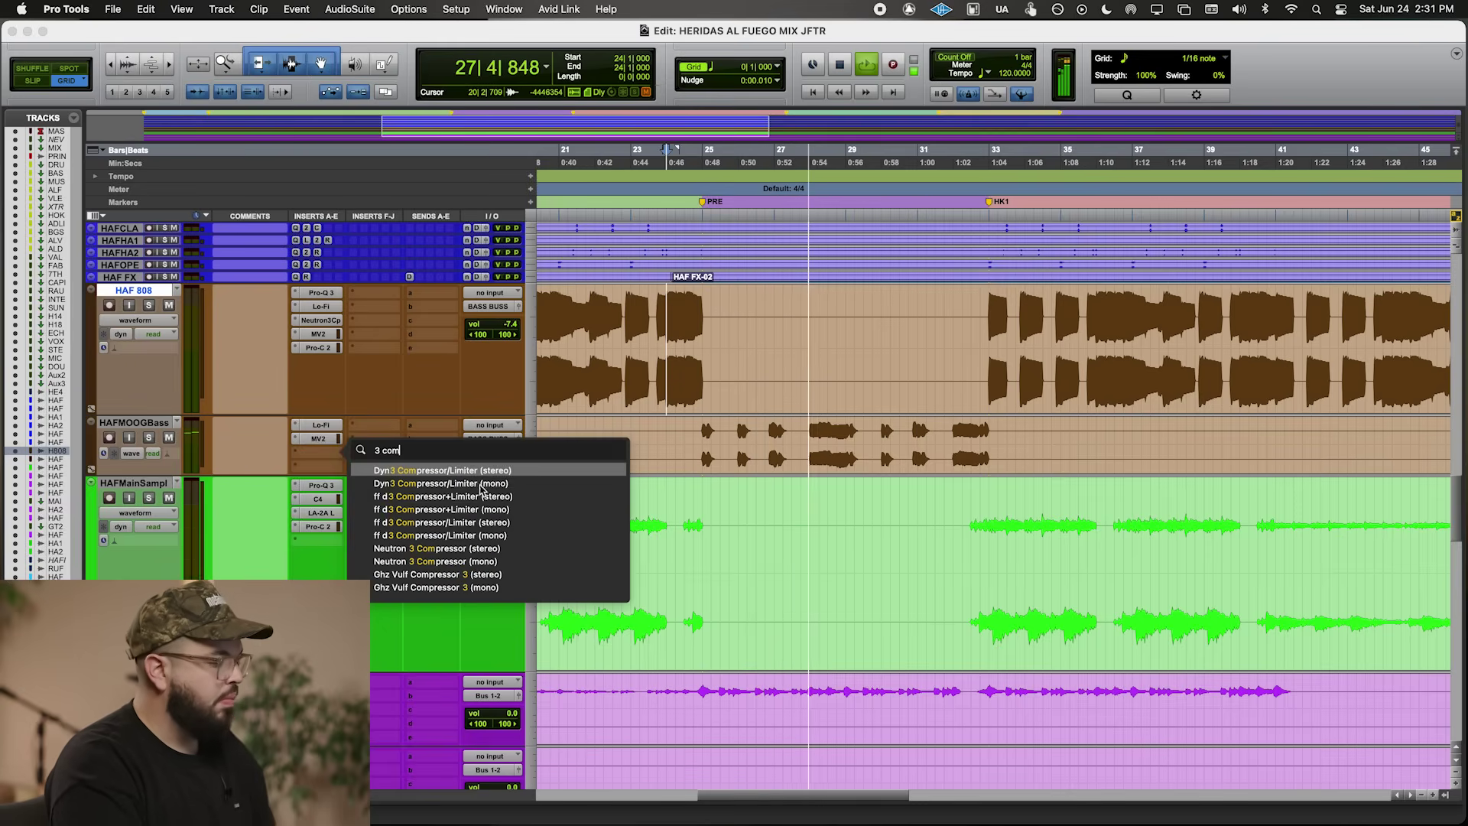
pyautogui.click(502, 549)
pyautogui.moveTo(623, 351); pyautogui.dragTo(634, 430)
pyautogui.press('space')
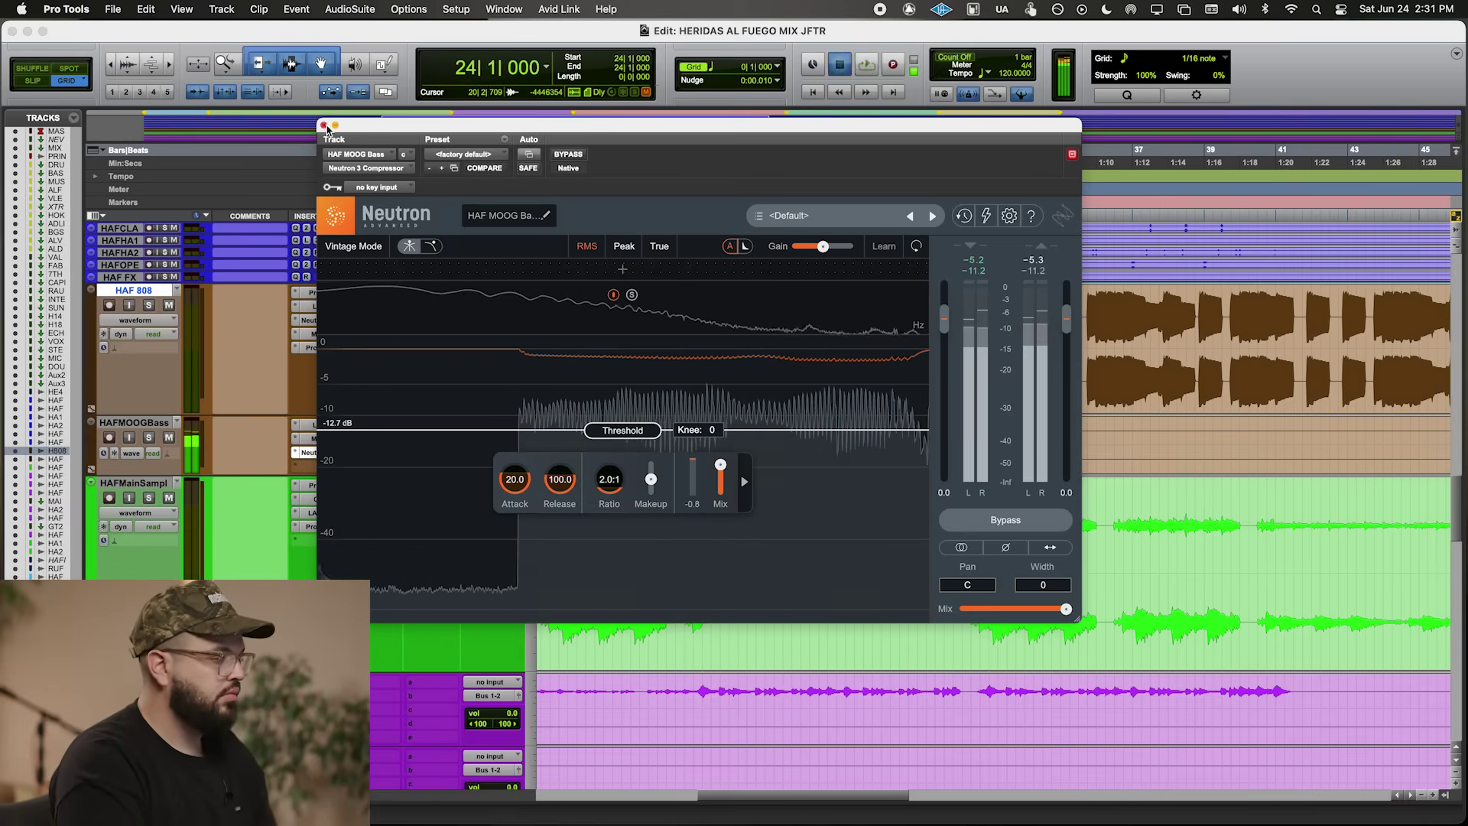
pyautogui.press('super+w')
pyautogui.moveTo(480, 471); pyautogui.dragTo(480, 471)
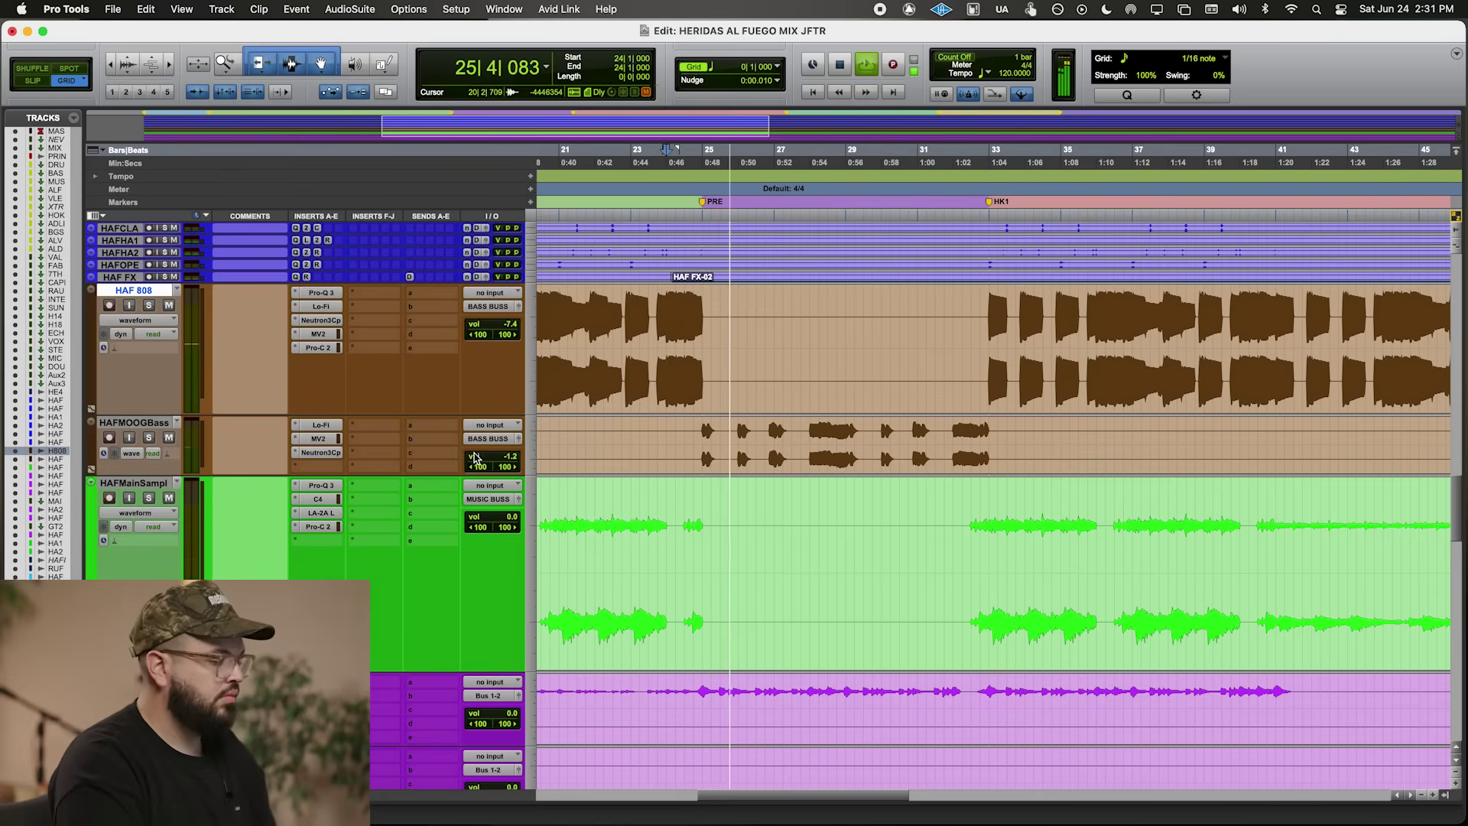
# - Insert FabFilter Pro-C 2 after the Neutron compressor on HAFMOOGBass and adjust its threshold and ratio during playback
pyautogui.click(317, 466)
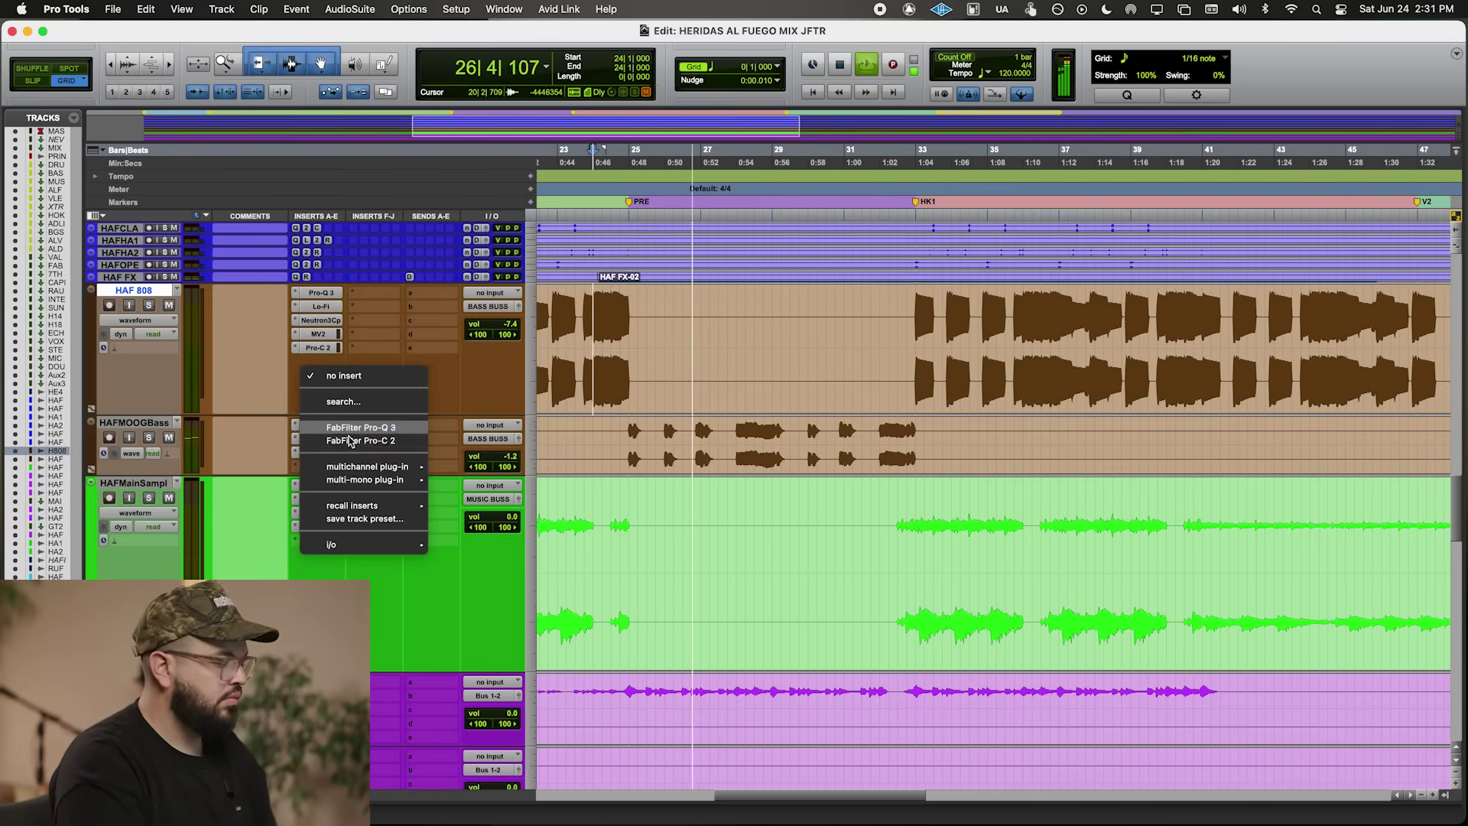
pyautogui.click(363, 426)
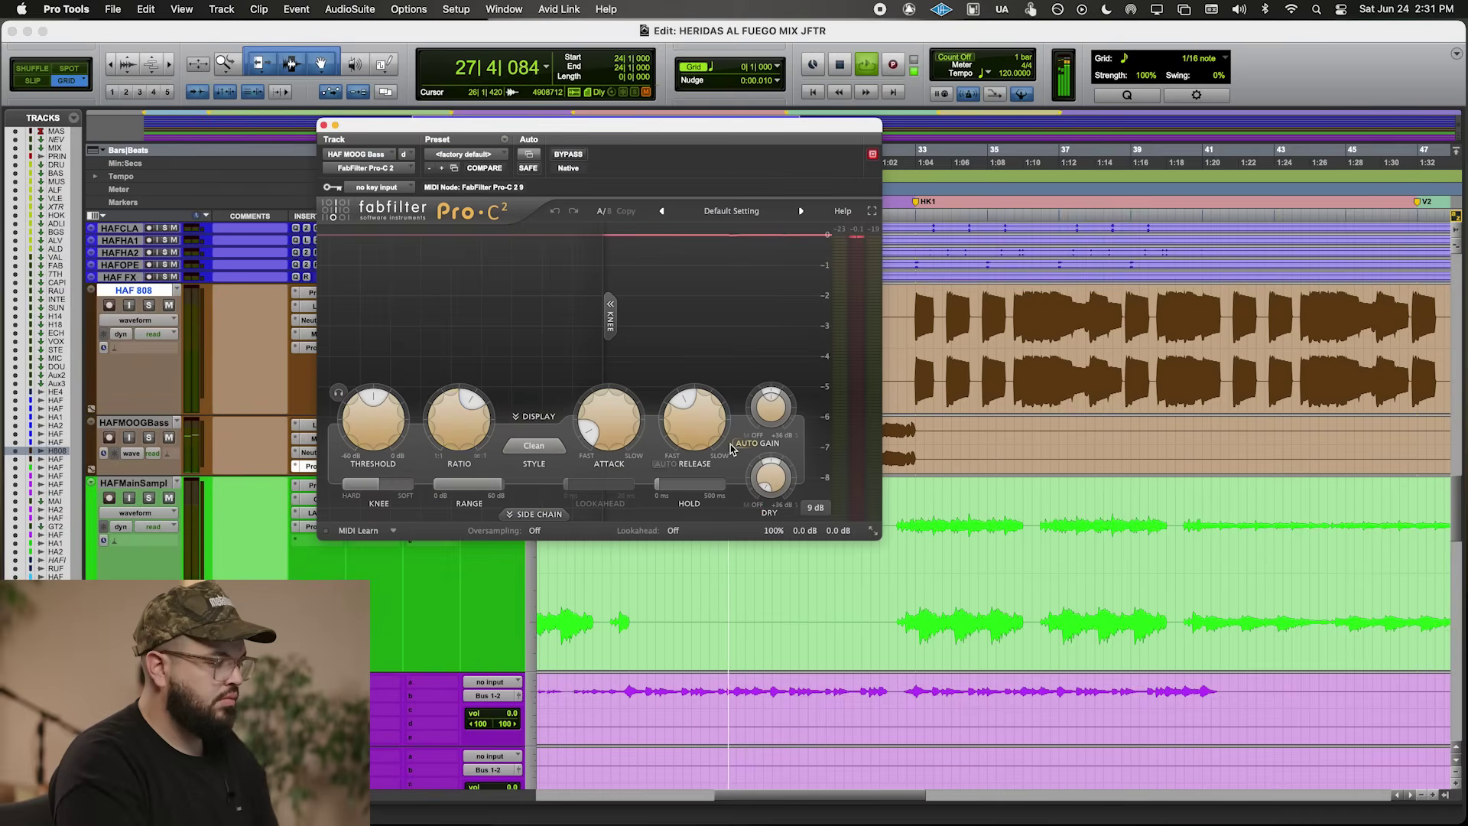
pyautogui.moveTo(377, 417); pyautogui.dragTo(388, 305)
pyautogui.press('space')
pyautogui.press('space')
pyautogui.moveTo(475, 416); pyautogui.dragTo(464, 476)
pyautogui.press('space')
pyautogui.press('space')
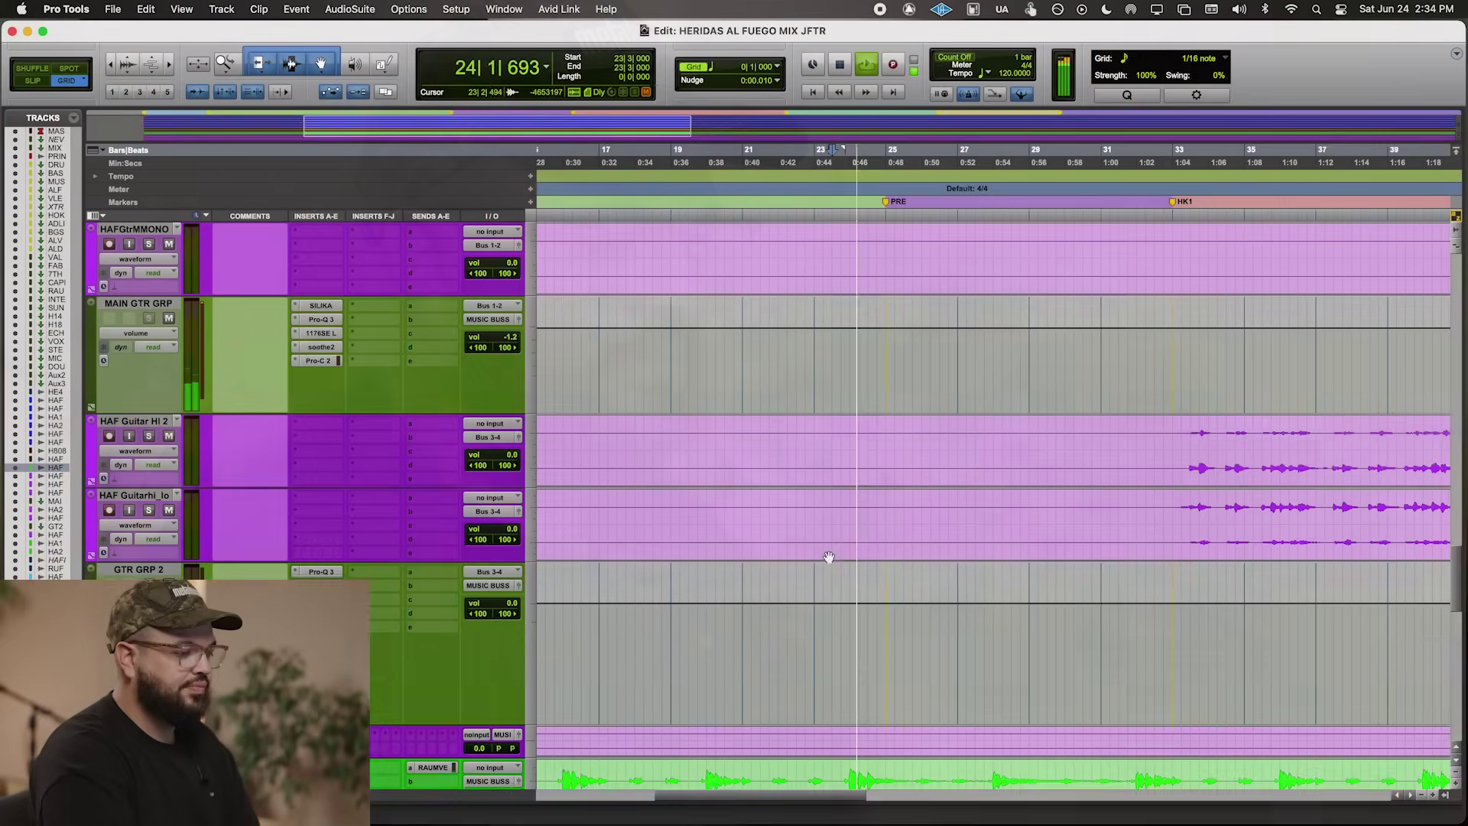
# - Enlarge the HAFLdChrs.dp1 track and play back from 32|4 into the first hook
pyautogui.scroll(-10, 828, 557)
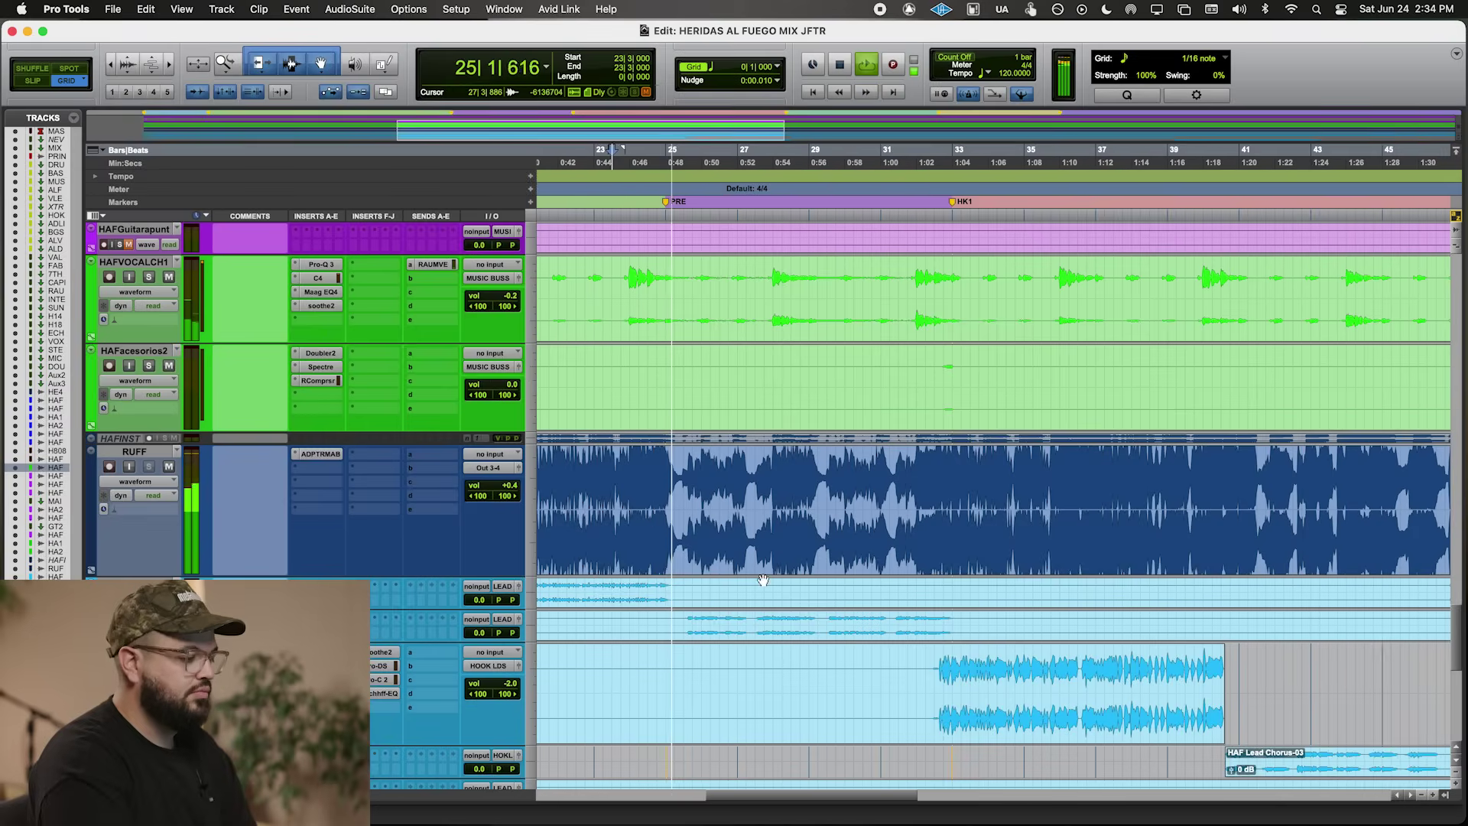
pyautogui.scroll(-3, 763, 580)
pyautogui.scroll(-3, 701, 556)
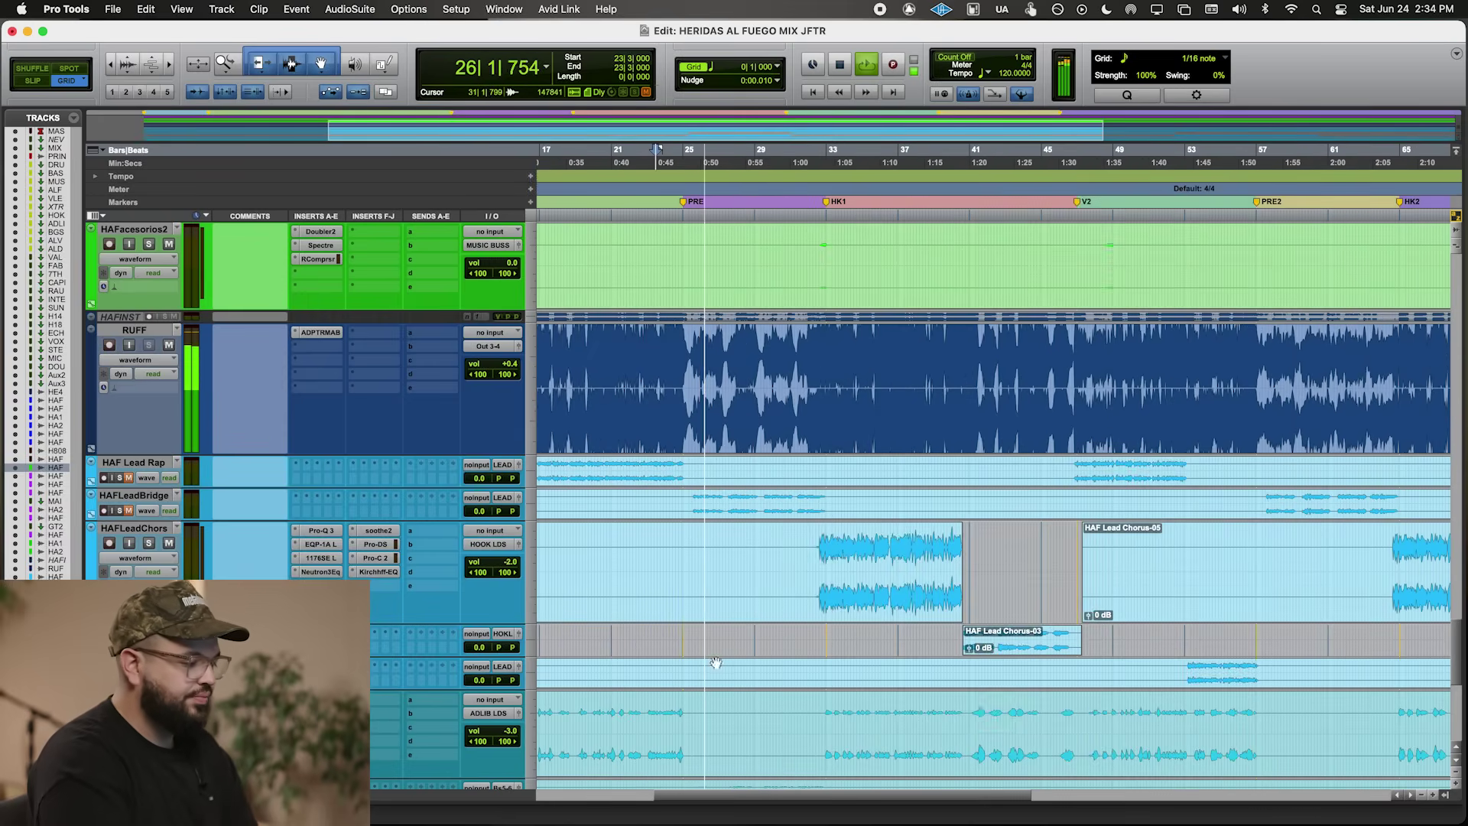
pyautogui.moveTo(482, 655); pyautogui.dragTo(483, 713)
pyautogui.hscroll(3, 751, 649)
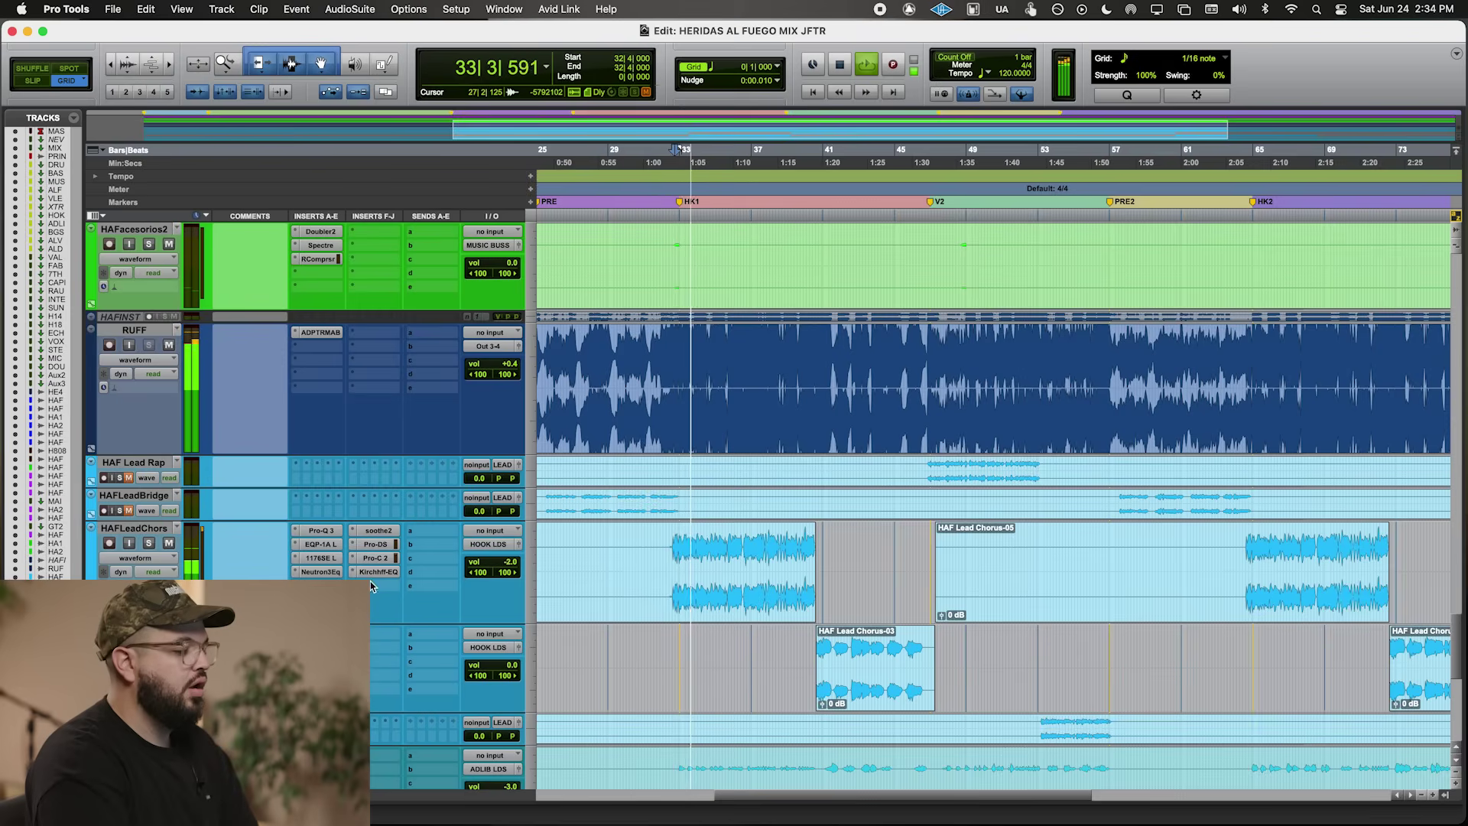
# - In soothe2 on HAFLeadChors, set the high cut to 15.2 kHz, band 3 to 3.8 kHz with 5.2 dB sensitivity, and depth to 1.2
pyautogui.click(379, 531)
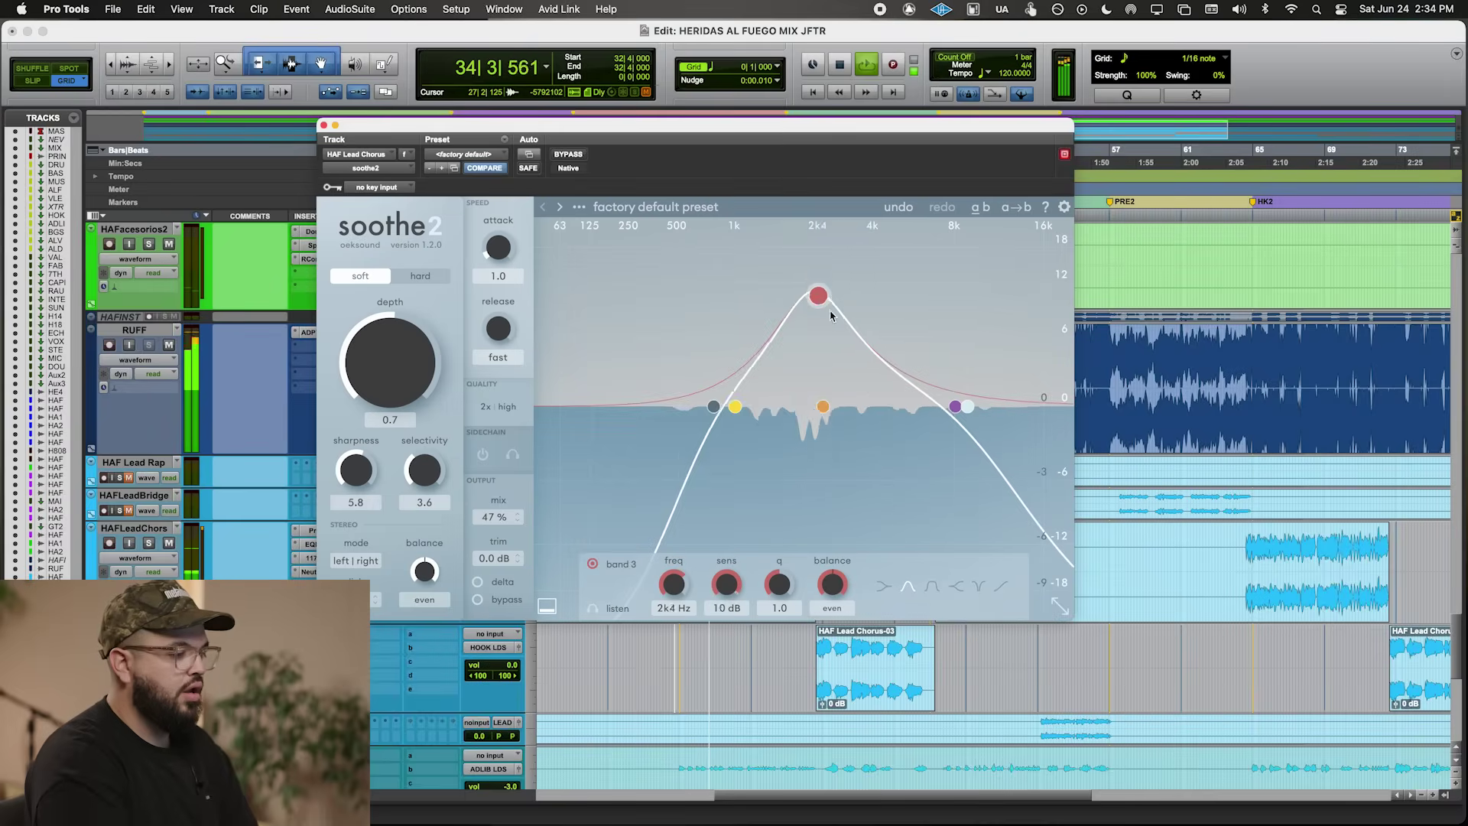
pyautogui.moveTo(956, 406); pyautogui.dragTo(1032, 397)
pyautogui.press('super+s')
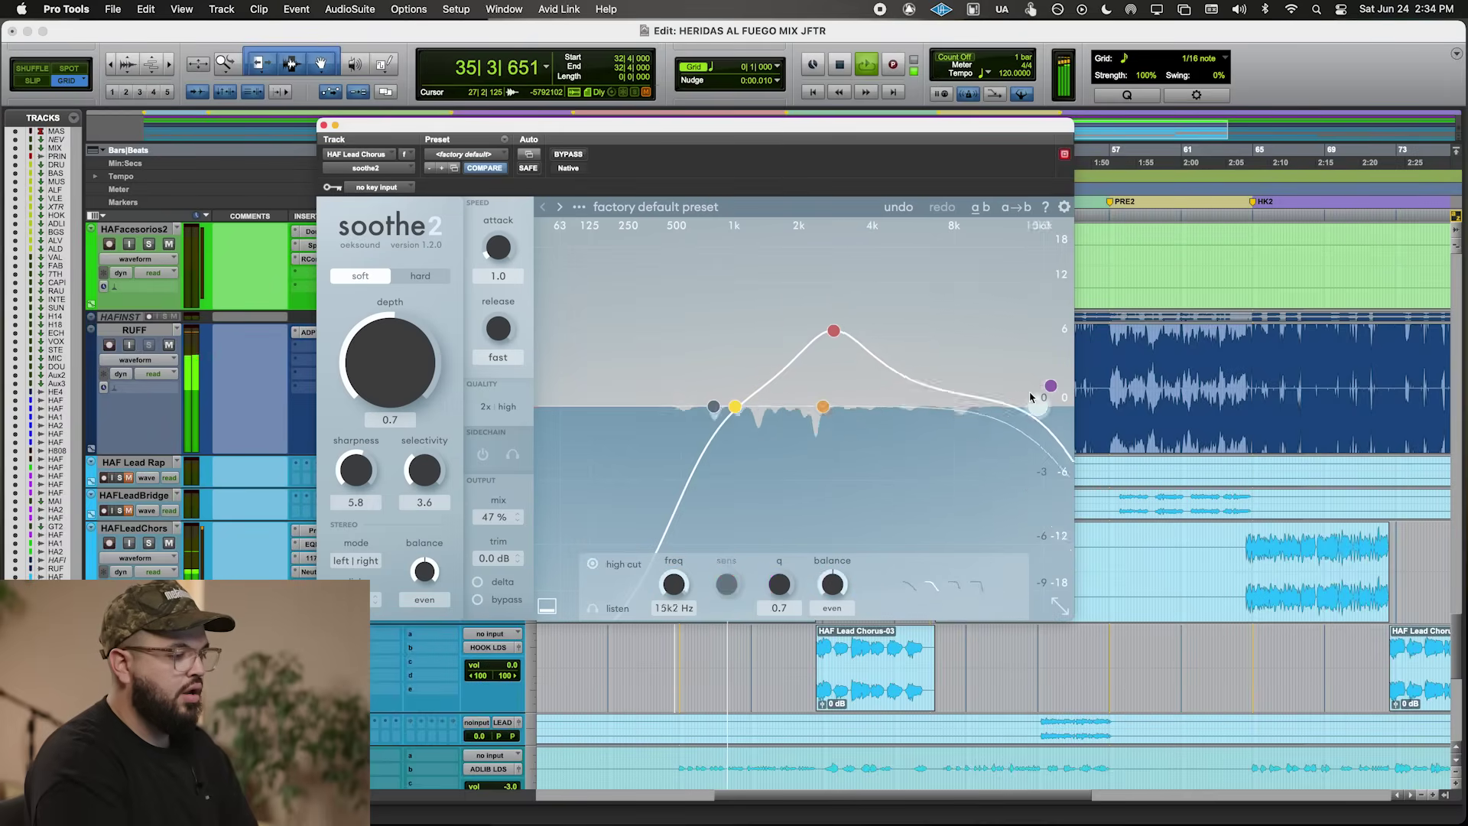
pyautogui.moveTo(834, 332); pyautogui.dragTo(870, 346)
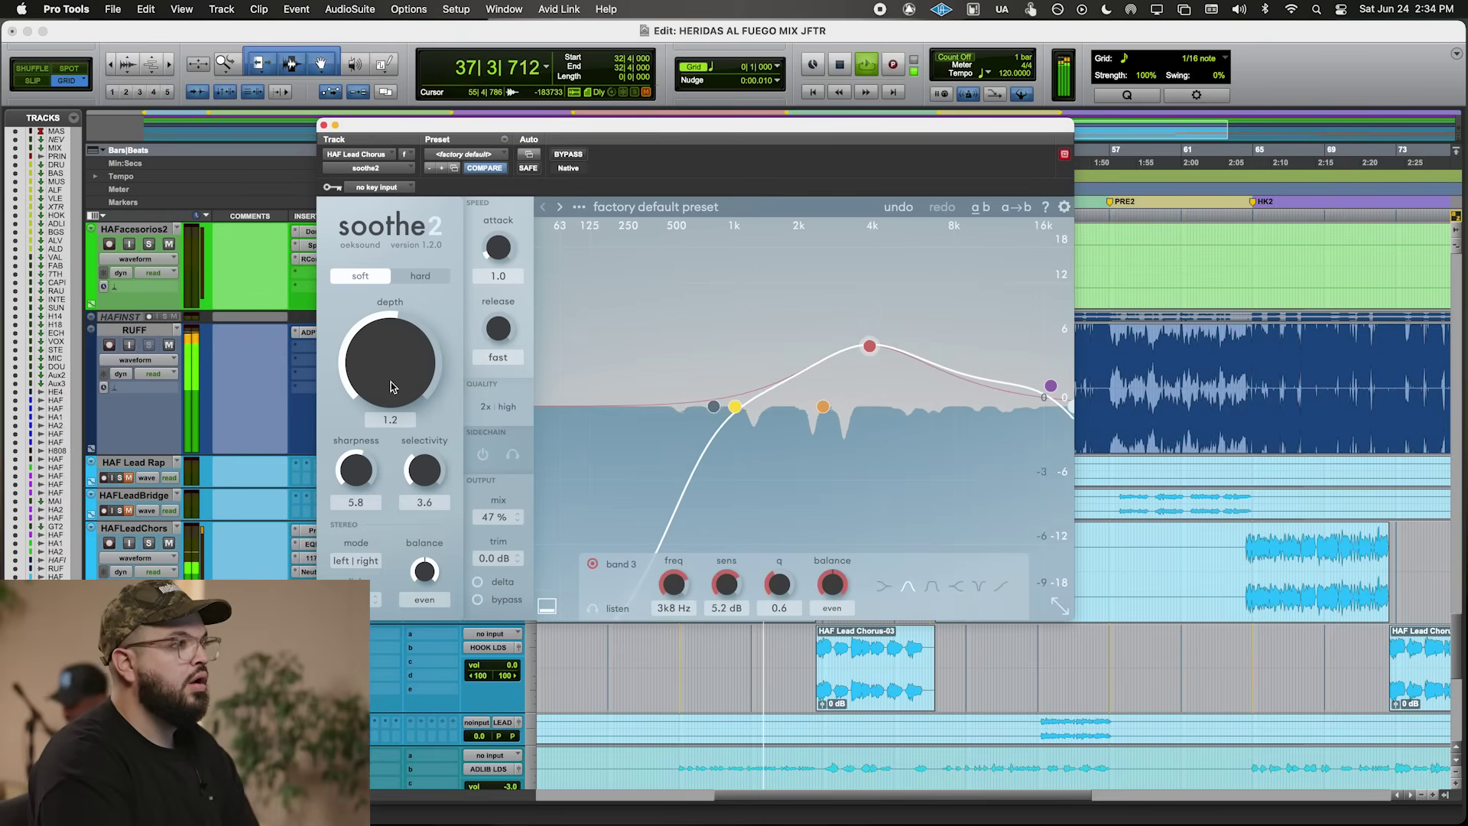
pyautogui.click(323, 127)
# - Set the HAF Adlibs volume to -3.4 dB and check the threshold of its Pro-C 2
pyautogui.scroll(-10, 505, 383)
pyautogui.scroll(1, 504, 344)
pyautogui.click(505, 303)
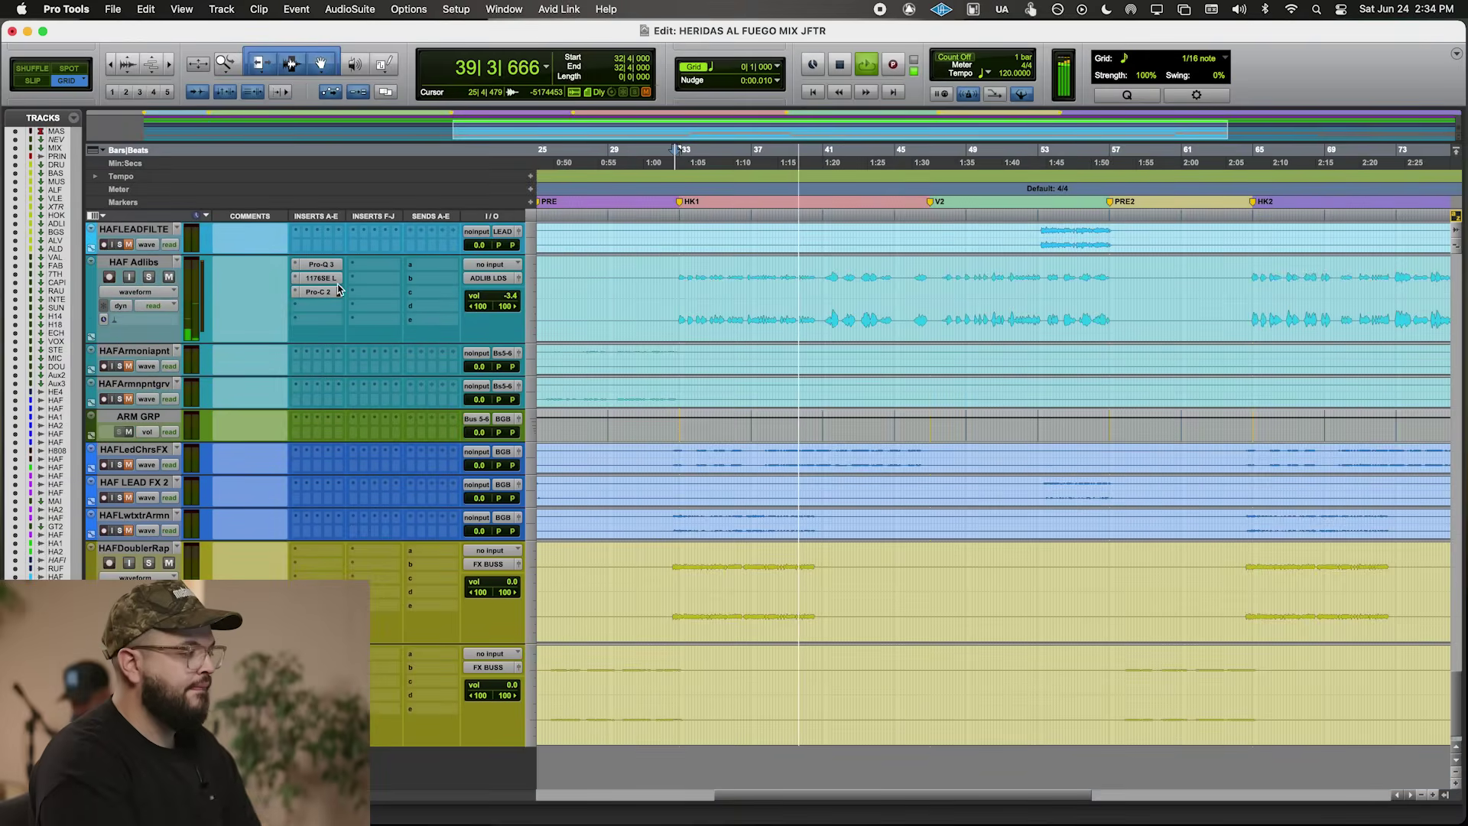
pyautogui.click(320, 292)
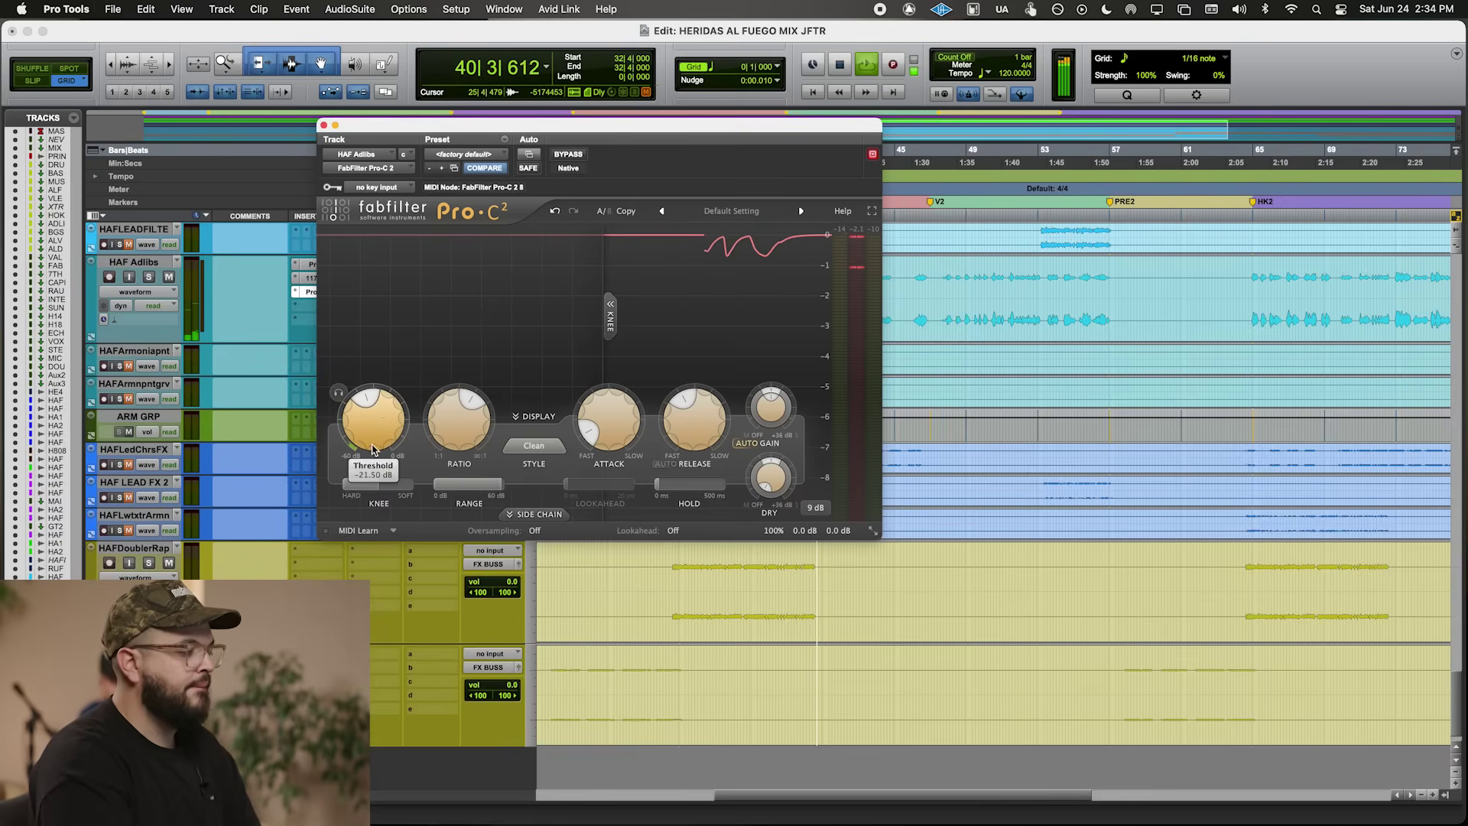
pyautogui.click(324, 126)
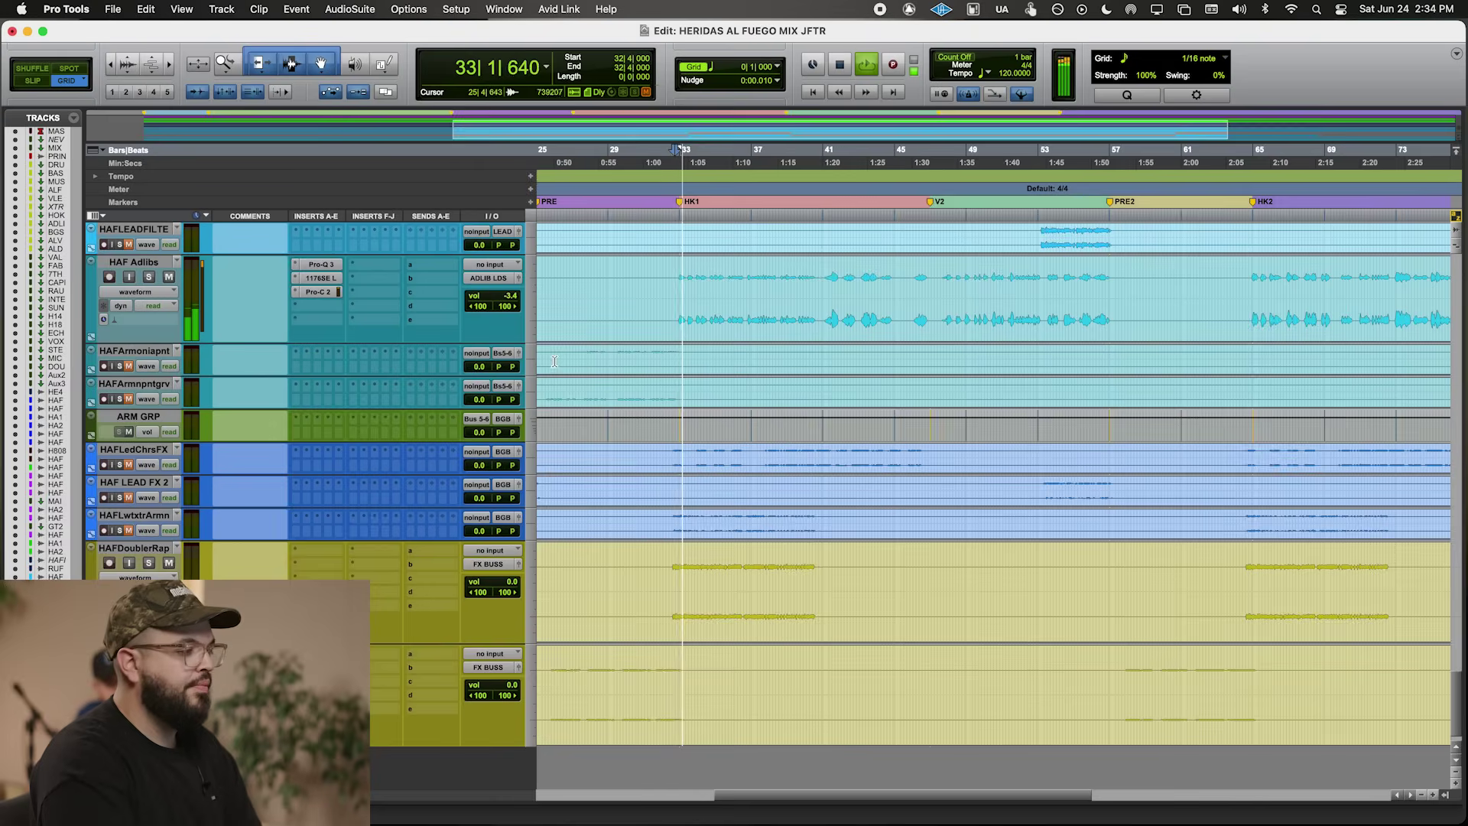
# - Enlarge the HAFLedChrsFX track while the first hook plays
pyautogui.scroll(-1, 342, 455)
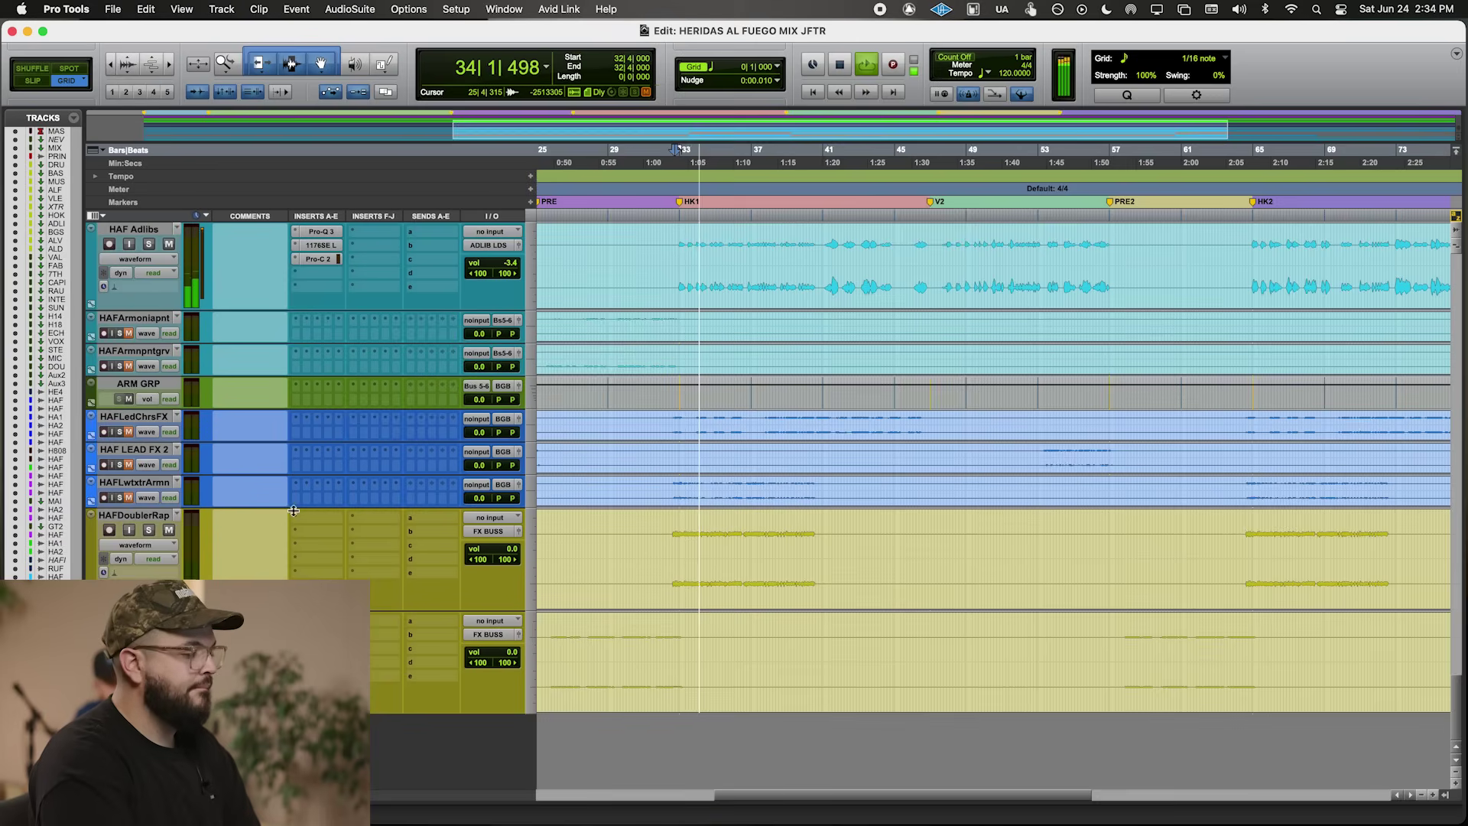
pyautogui.moveTo(293, 442); pyautogui.dragTo(294, 511)
pyautogui.press('super+s')
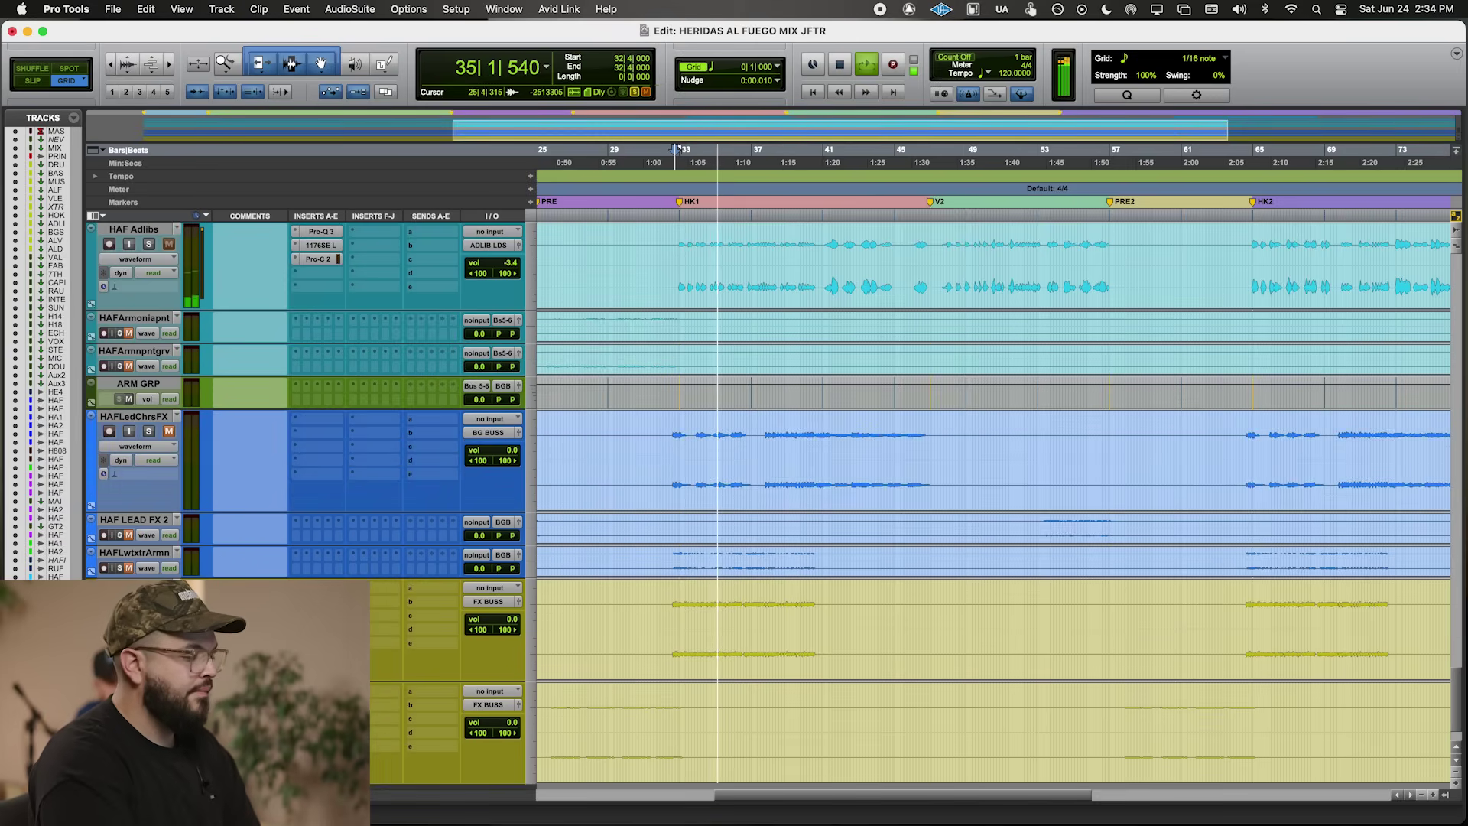
# - Insert FabFilter Pro-C 2 on HAFDoublerRap and adjust its threshold, wet gain and ratio while the hook plays
pyautogui.click(317, 474)
pyautogui.click(385, 563)
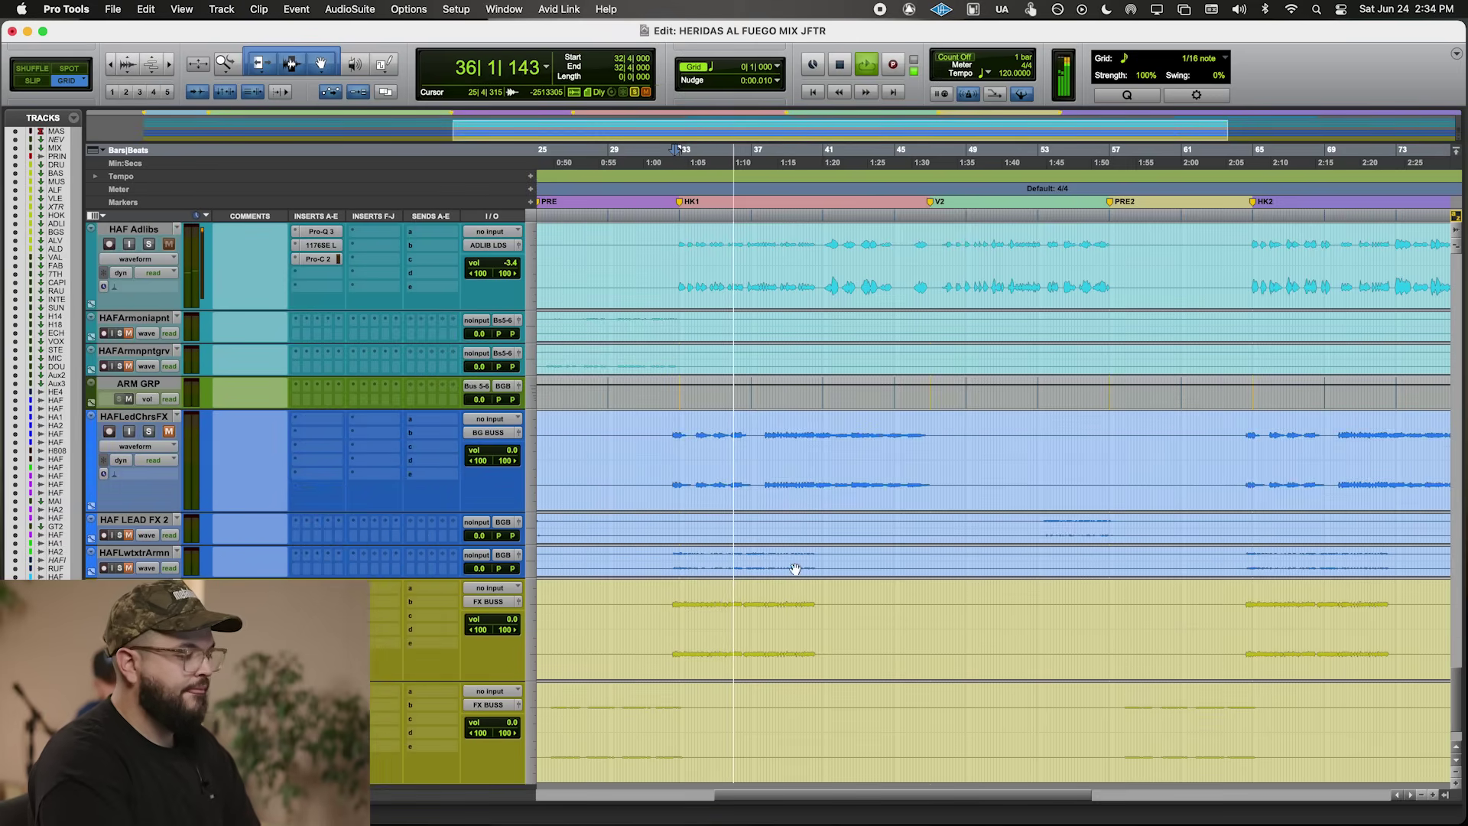
pyautogui.moveTo(377, 471); pyautogui.dragTo(377, 489)
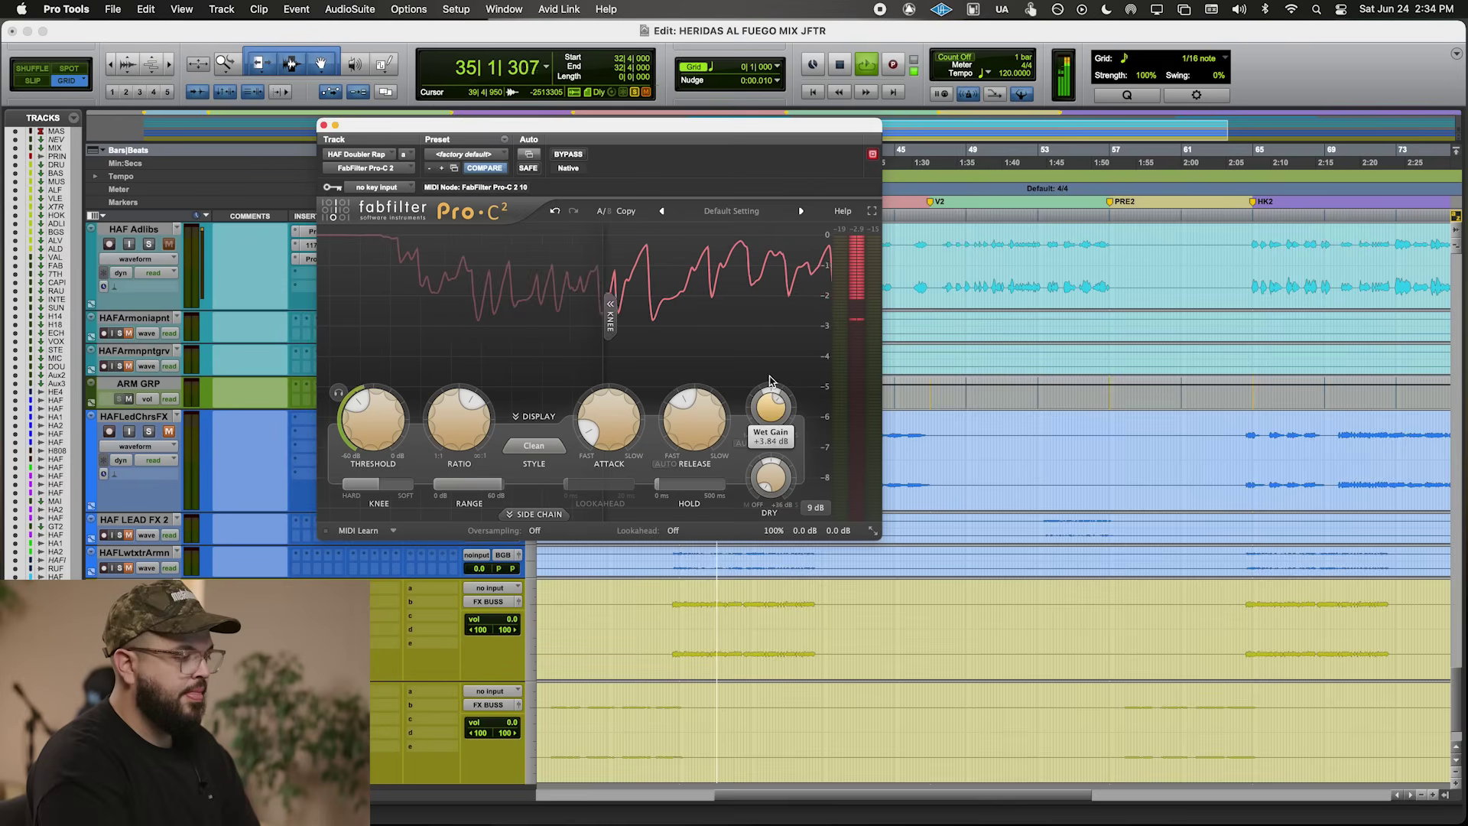
pyautogui.moveTo(459, 436); pyautogui.dragTo(459, 459)
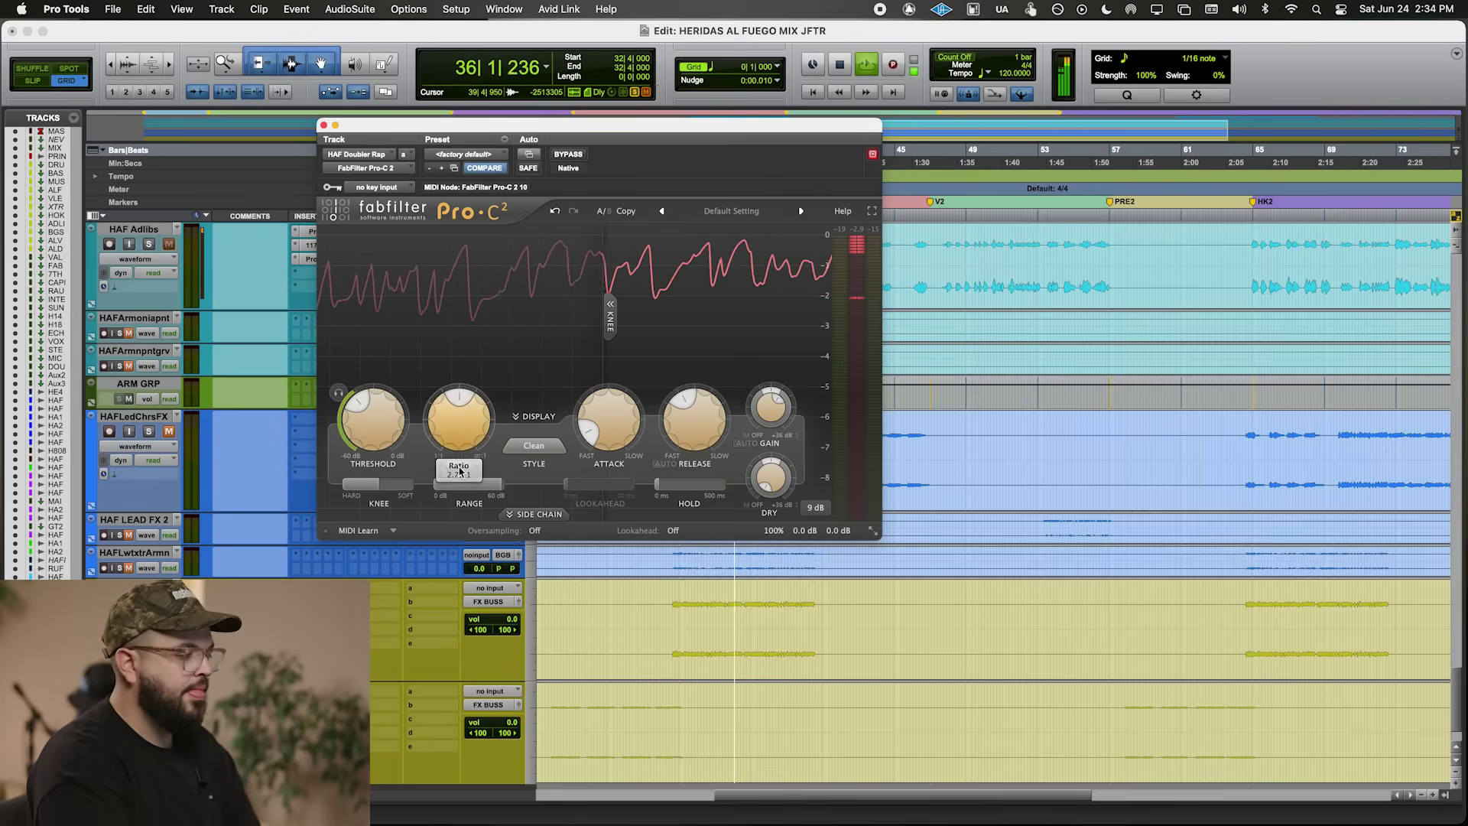
pyautogui.press('space')
# - Insert the Neutron 3 Equalizer after Pro-C 2 on HAFDoublerRap, filter the lows, dip the low mids and cut 2.5 dB at 1317 Hz
pyautogui.click(372, 549)
pyautogui.write('3 EQ')
pyautogui.click(430, 523)
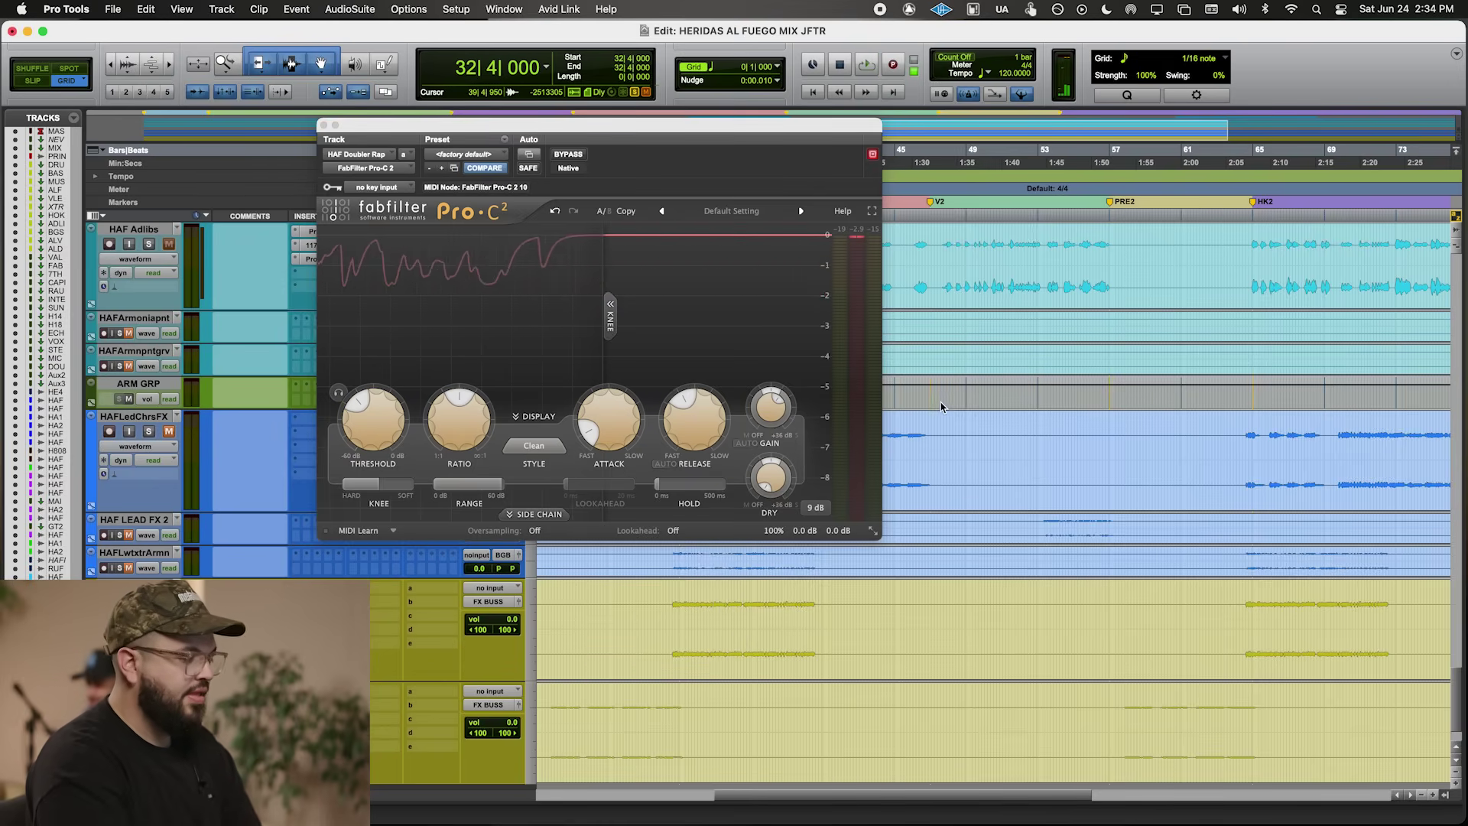
pyautogui.press('space')
pyautogui.moveTo(331, 380); pyautogui.dragTo(576, 404)
pyautogui.moveTo(742, 380); pyautogui.dragTo(662, 399)
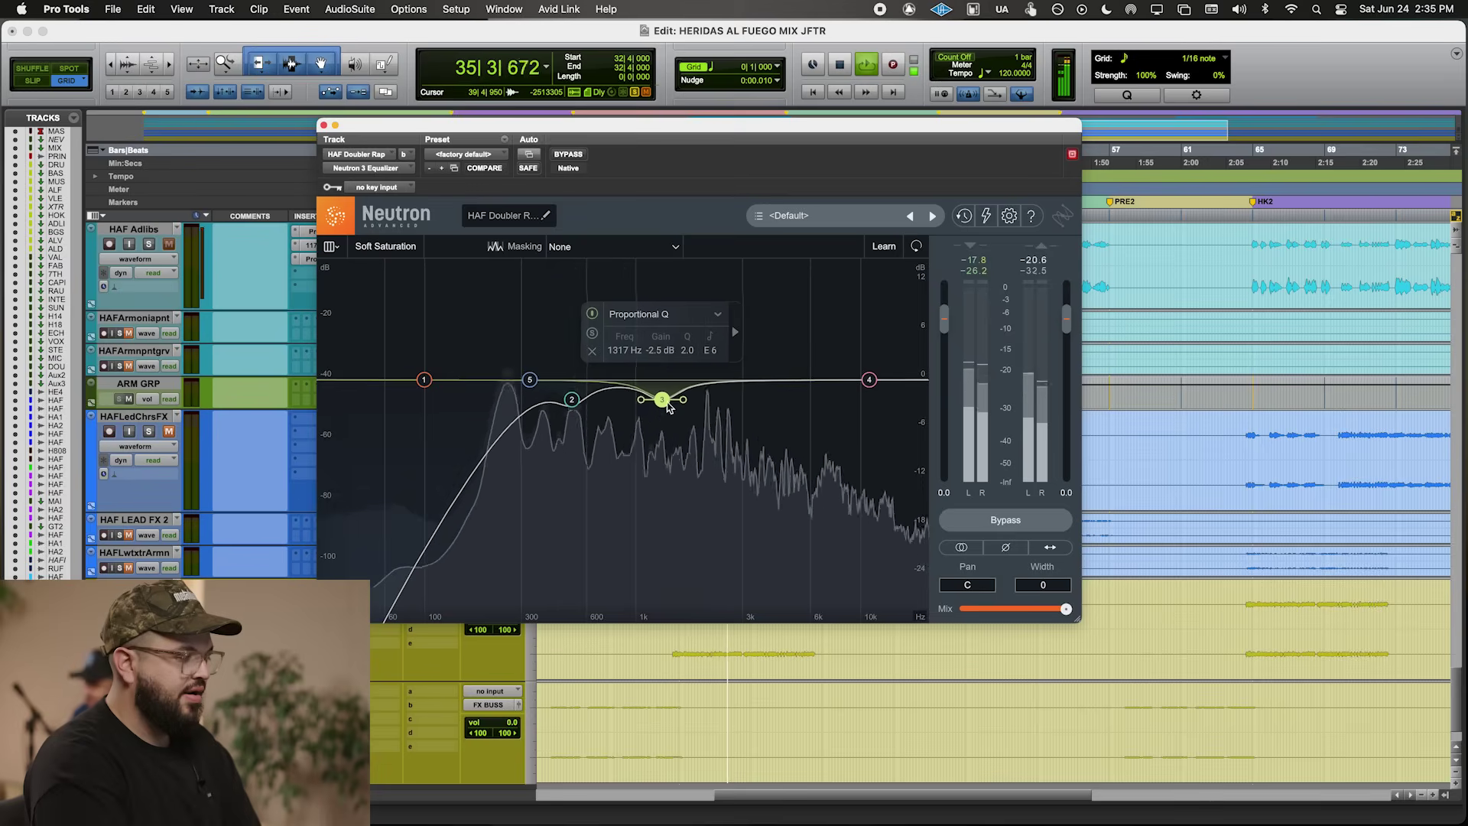
pyautogui.click(323, 125)
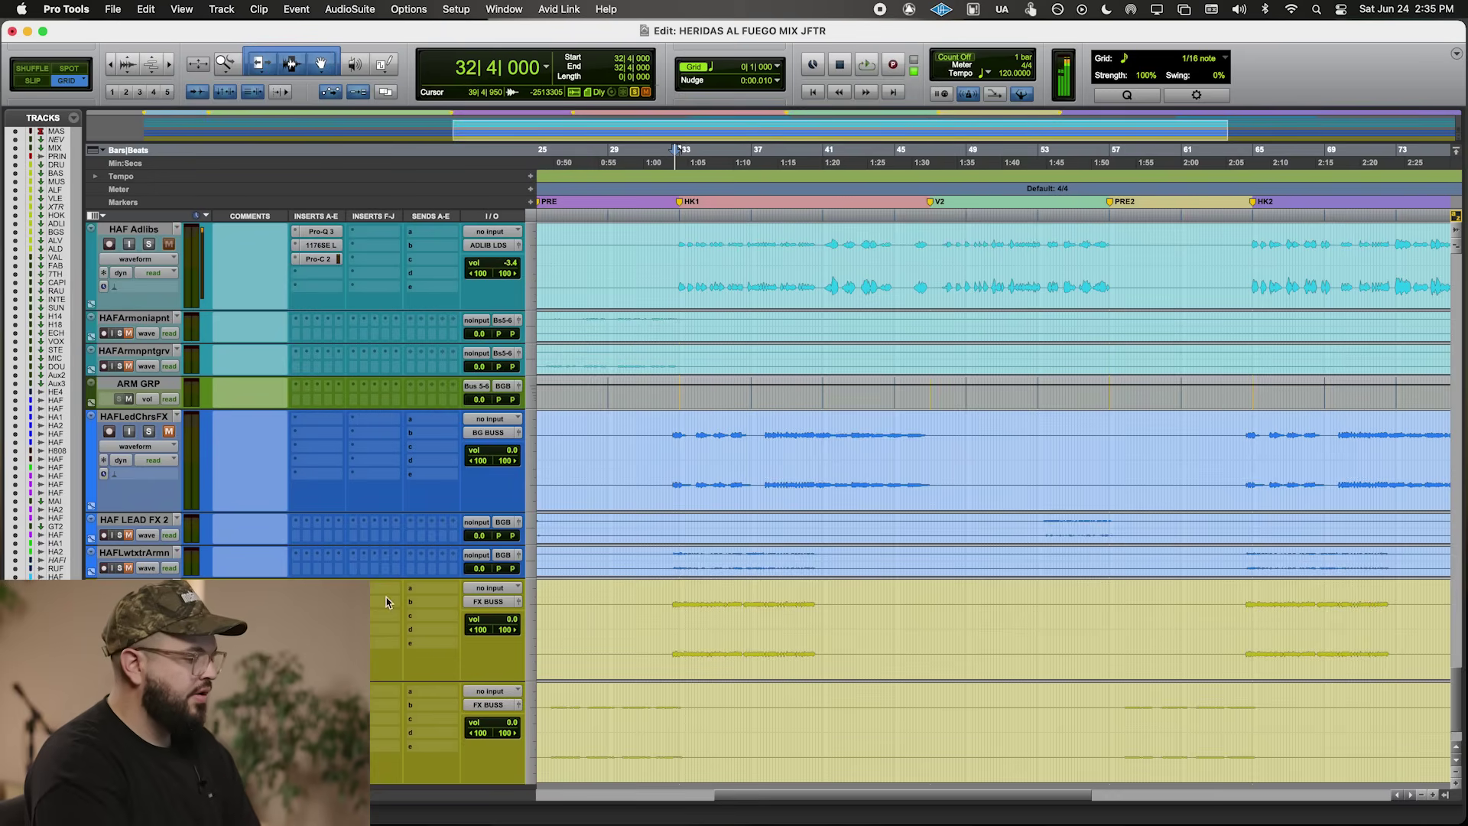
pyautogui.click(299, 522)
pyautogui.press('Escape')
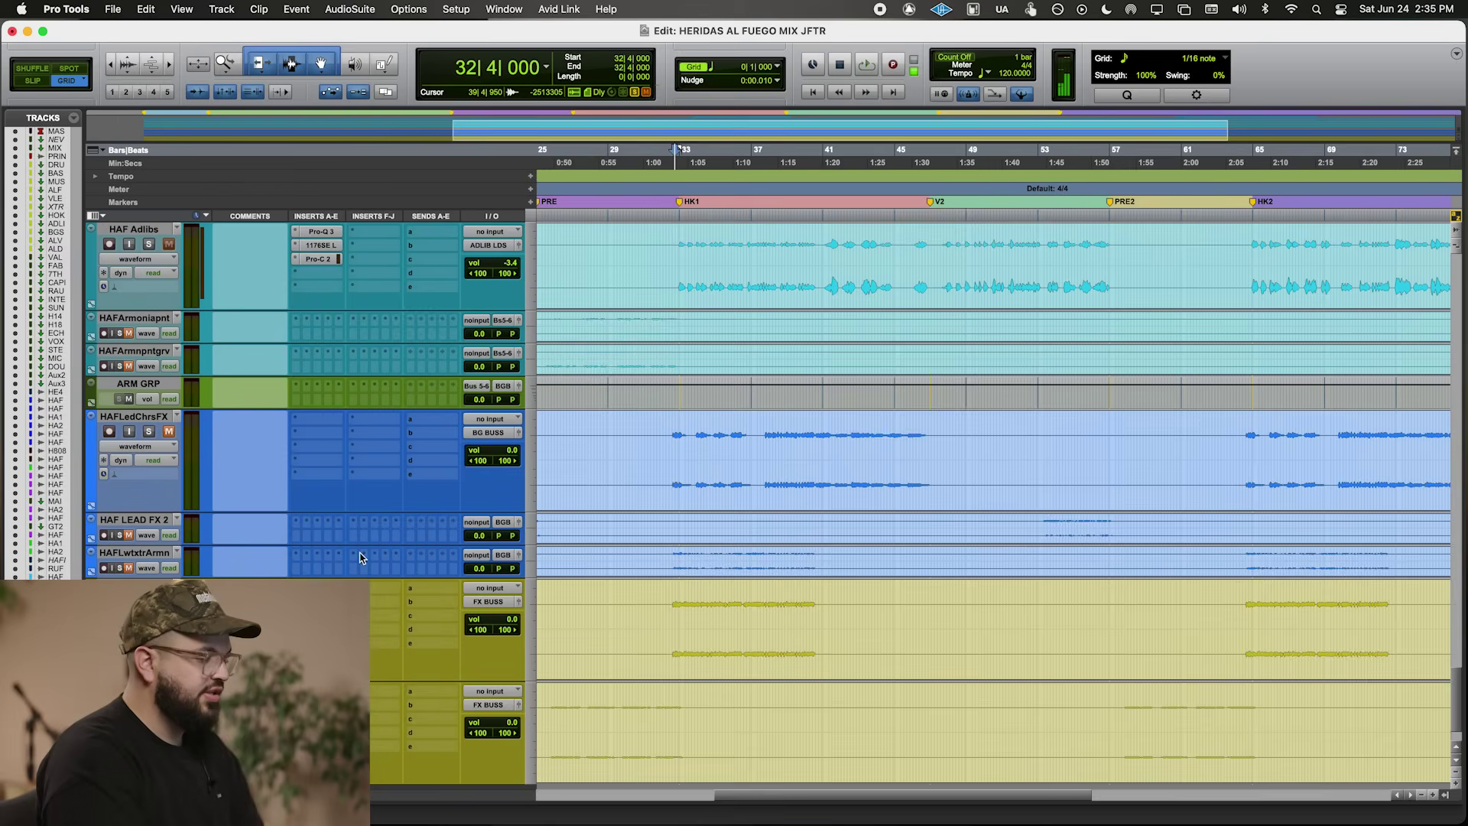
pyautogui.click(360, 557)
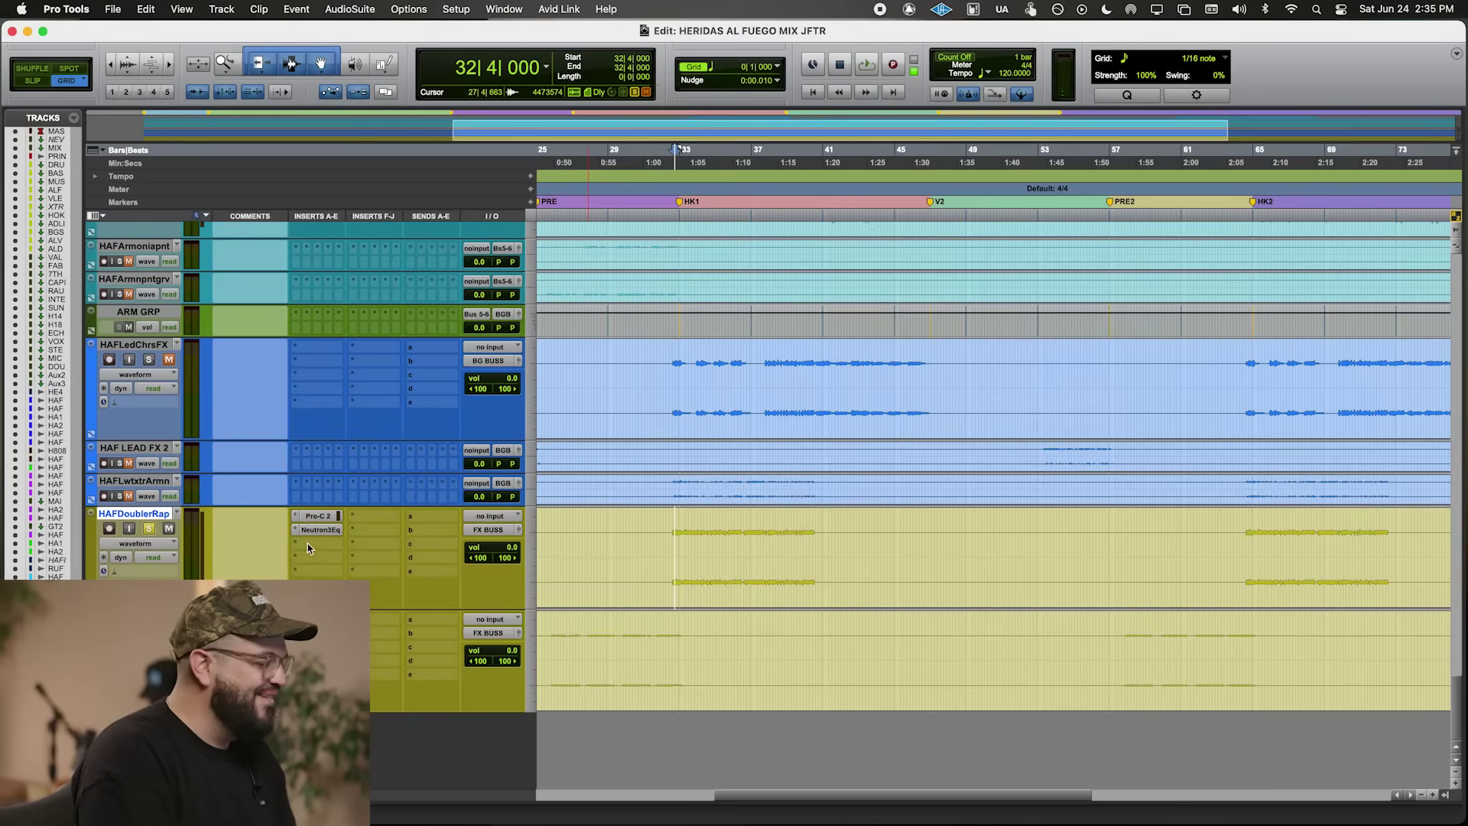
# - Insert the stereo Decapitator after the Neutron 3 Equalizer on HAFDoublerRap and set its saturation style to N while the hook plays
pyautogui.click(309, 547)
pyautogui.click(359, 483)
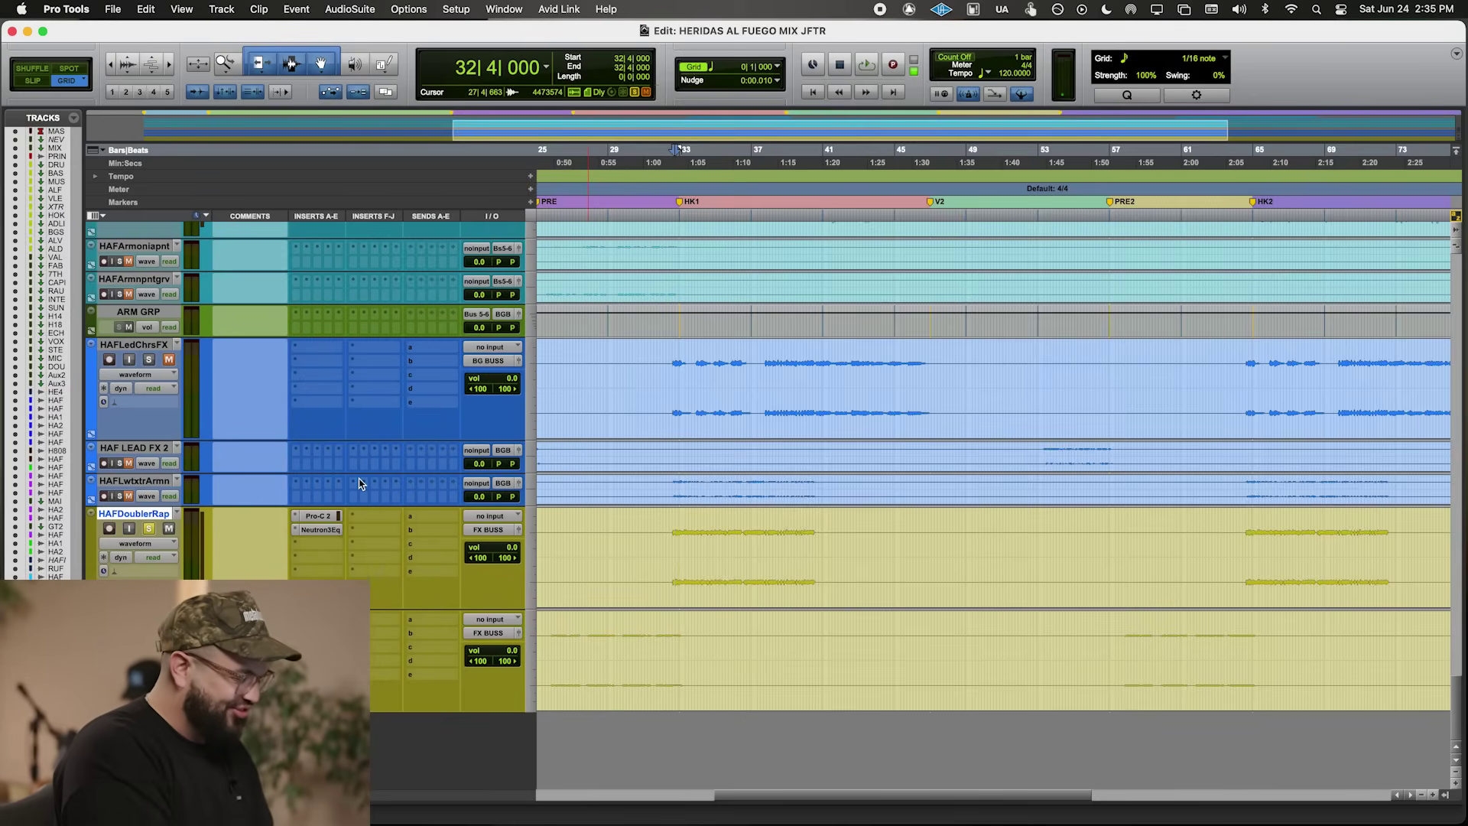
pyautogui.click(317, 543)
pyautogui.write('DEC')
pyautogui.press('BackSpace')
pyautogui.write('C')
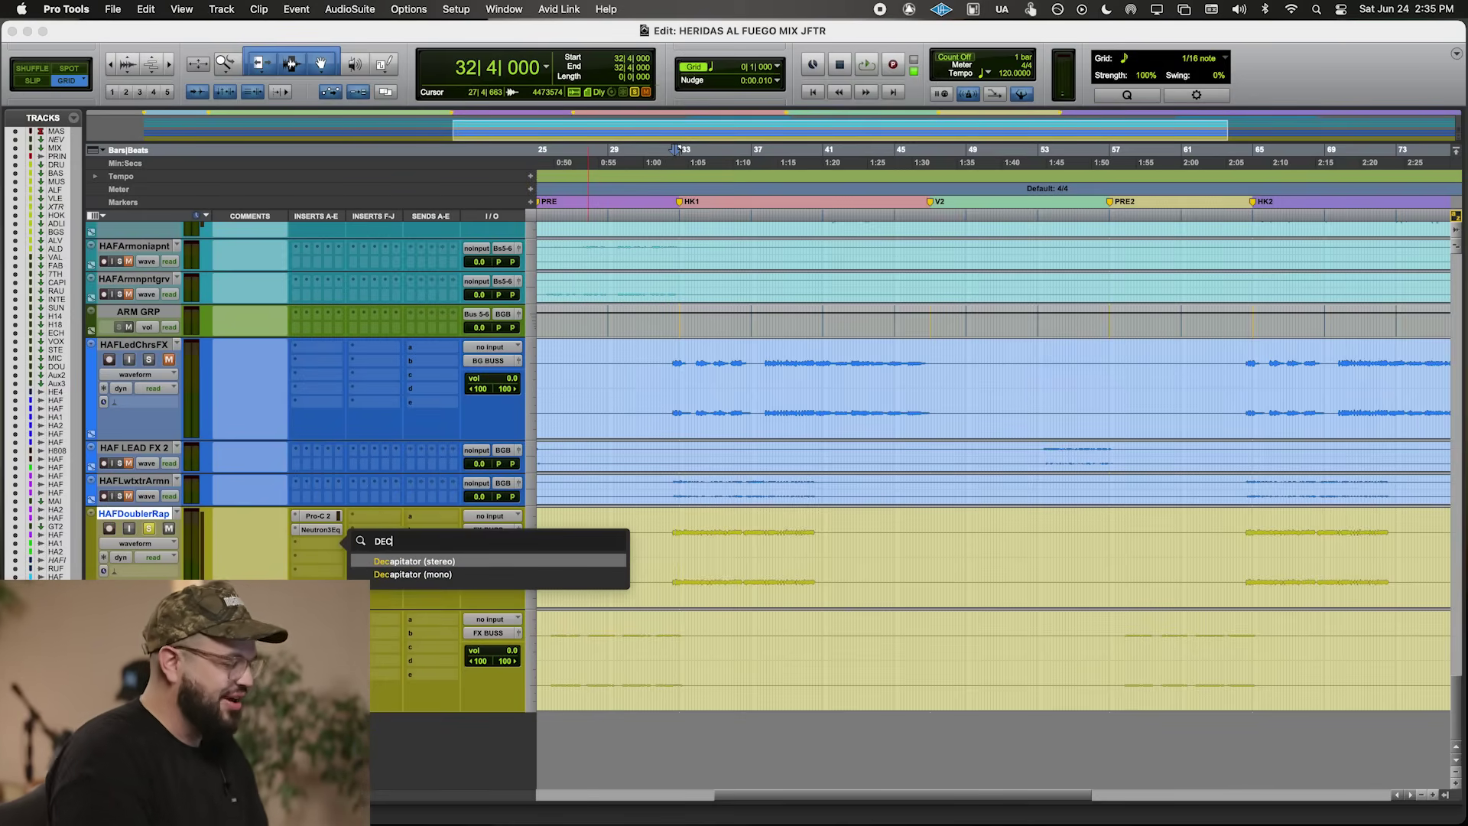
pyautogui.press('Return')
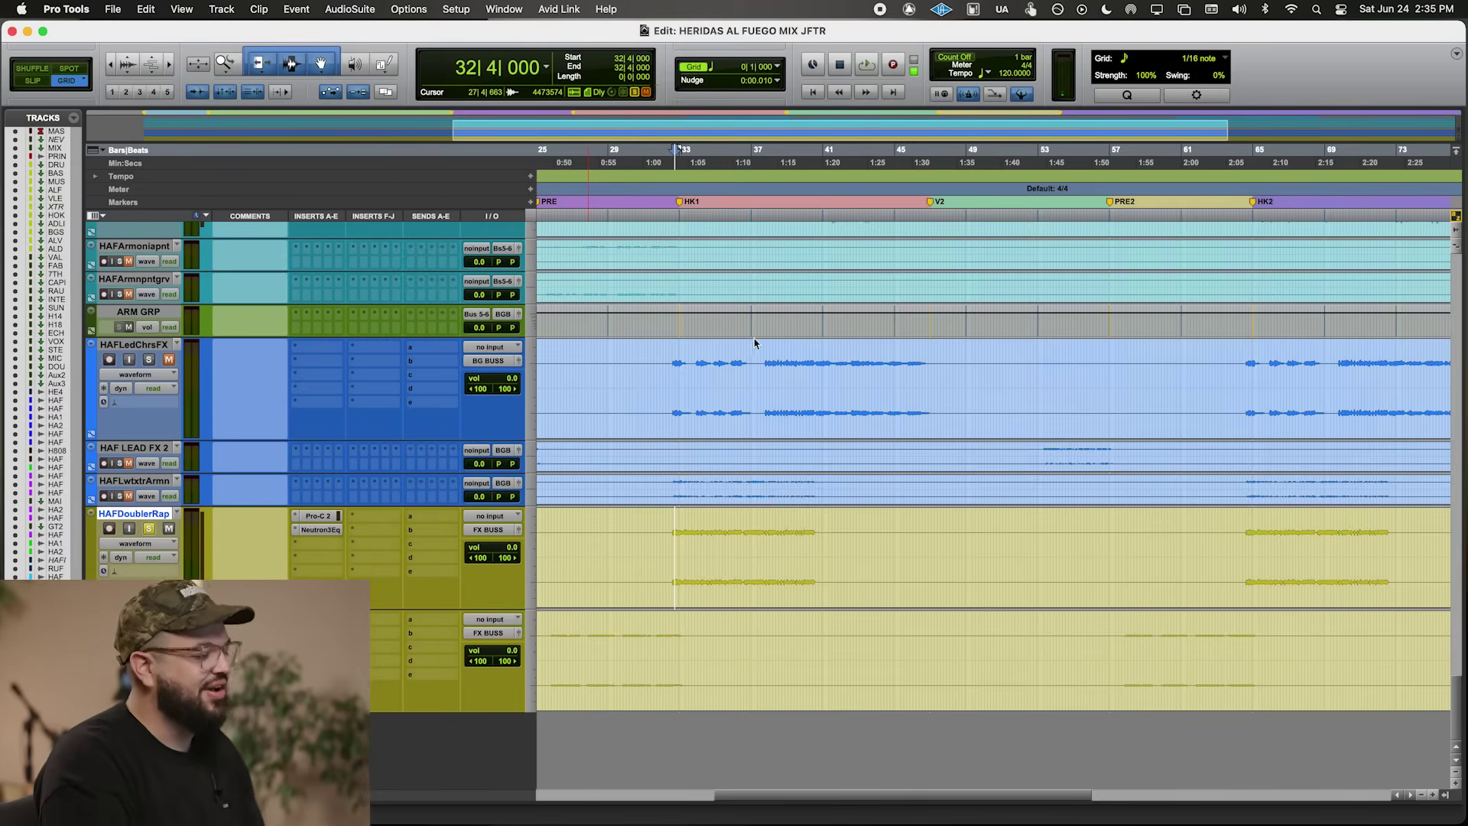
pyautogui.click(589, 482)
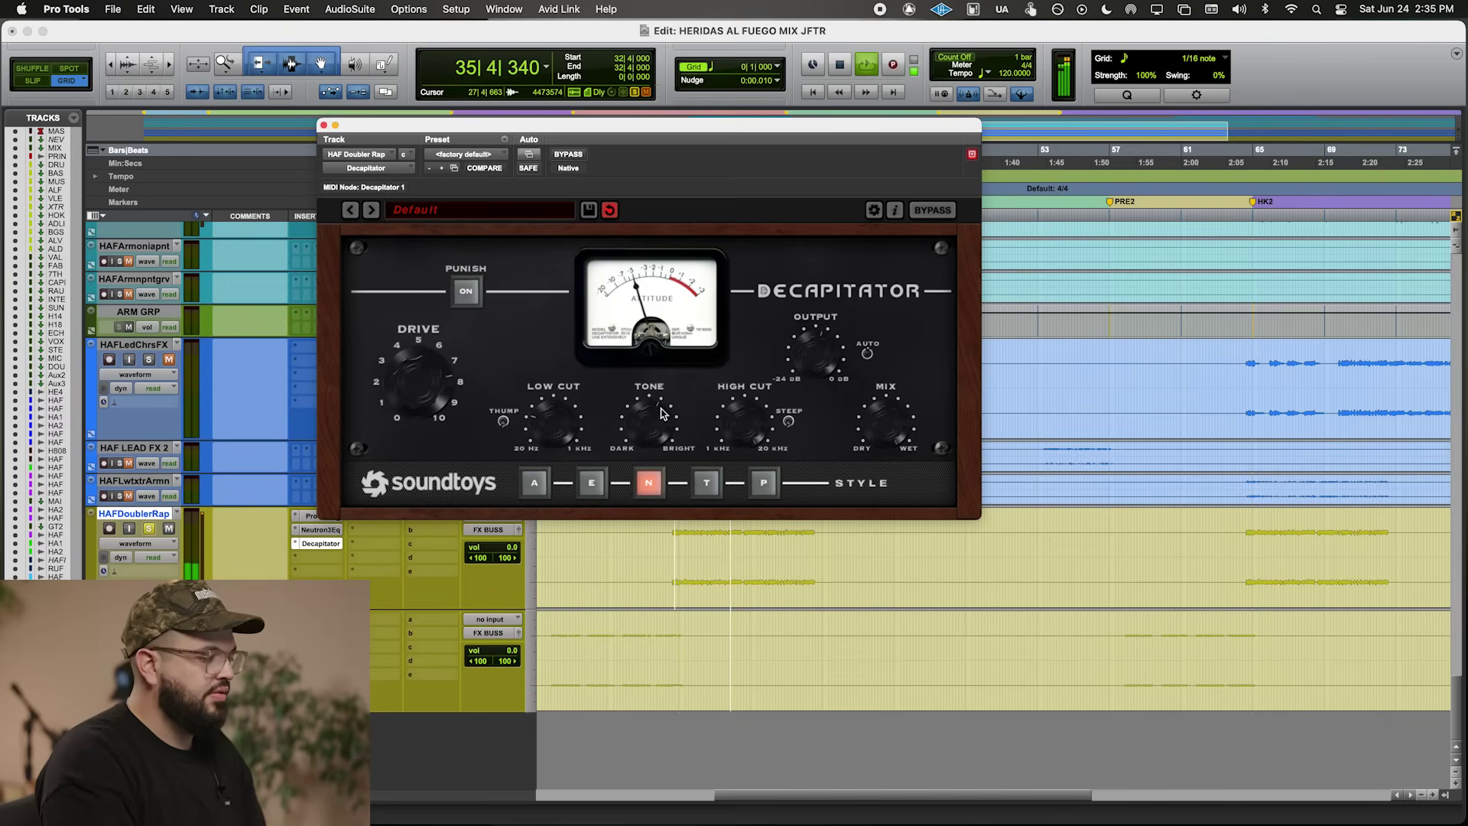
pyautogui.click(324, 126)
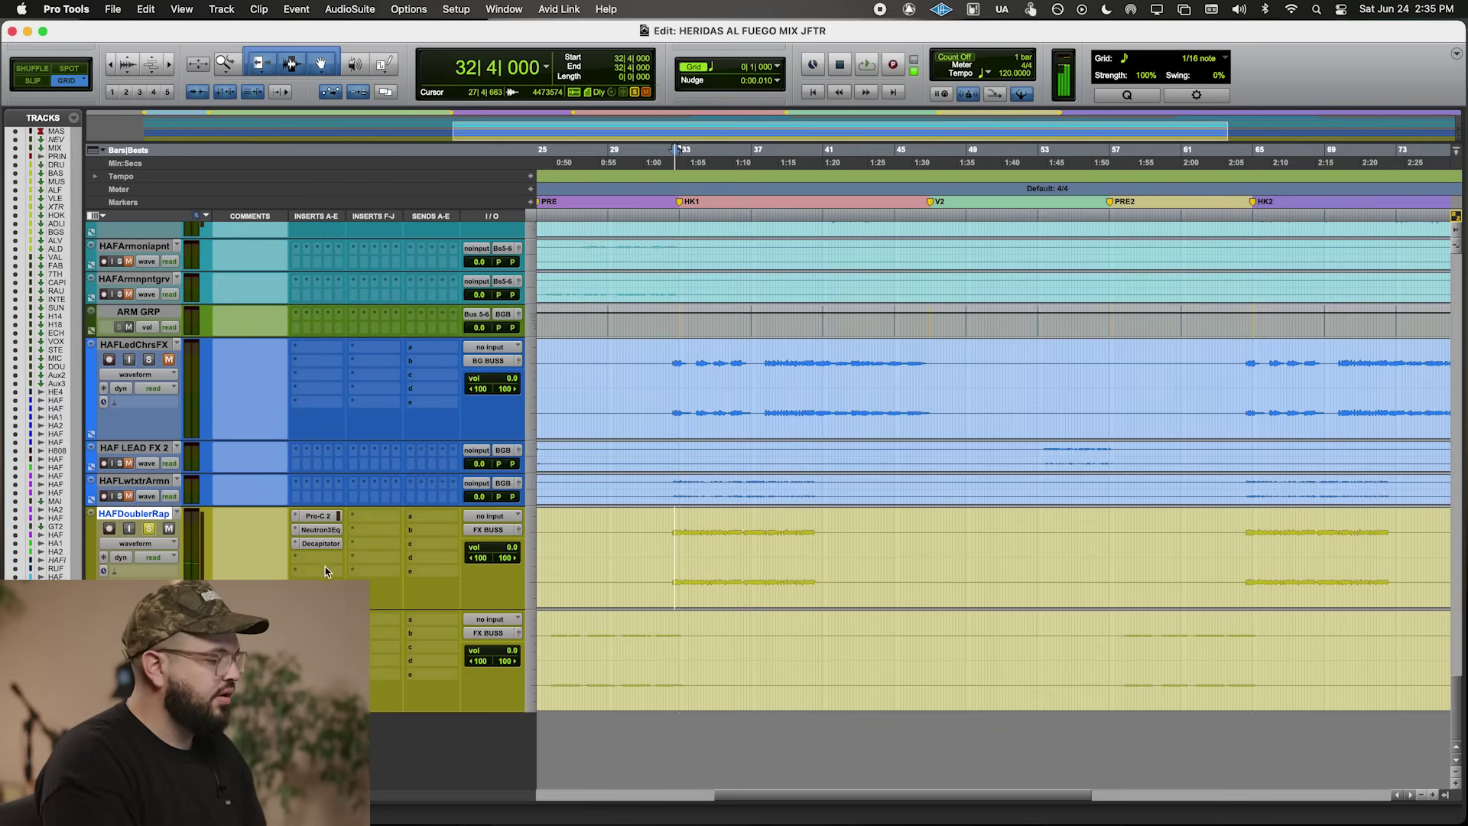
# - Insert soothe2 after Decapitator on HAFDoublerRap with 2x oversampling, high resolution, 71% mix and a depth of about 1.4
pyautogui.click(320, 562)
pyautogui.press('Escape')
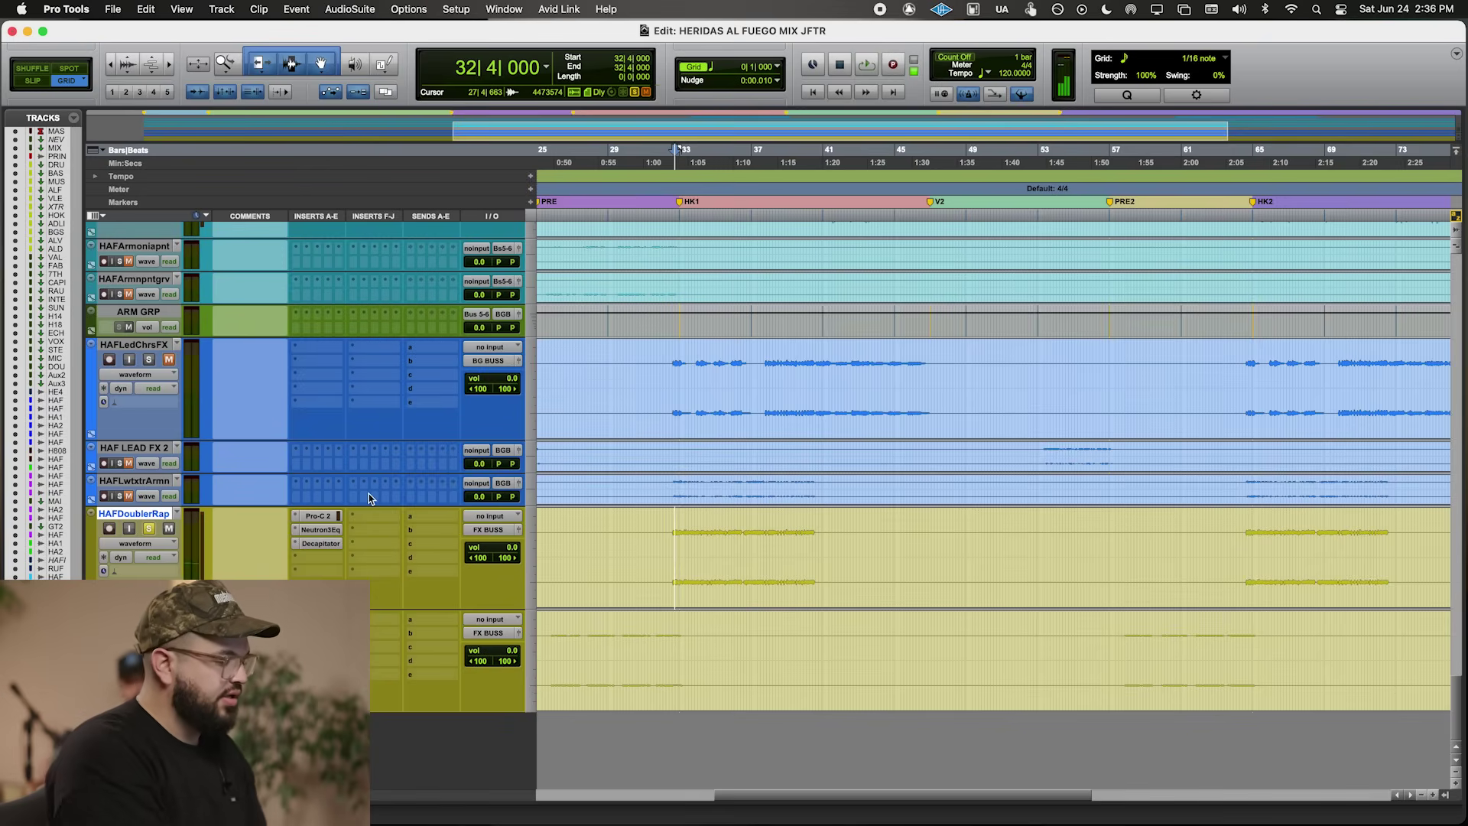
pyautogui.press('space')
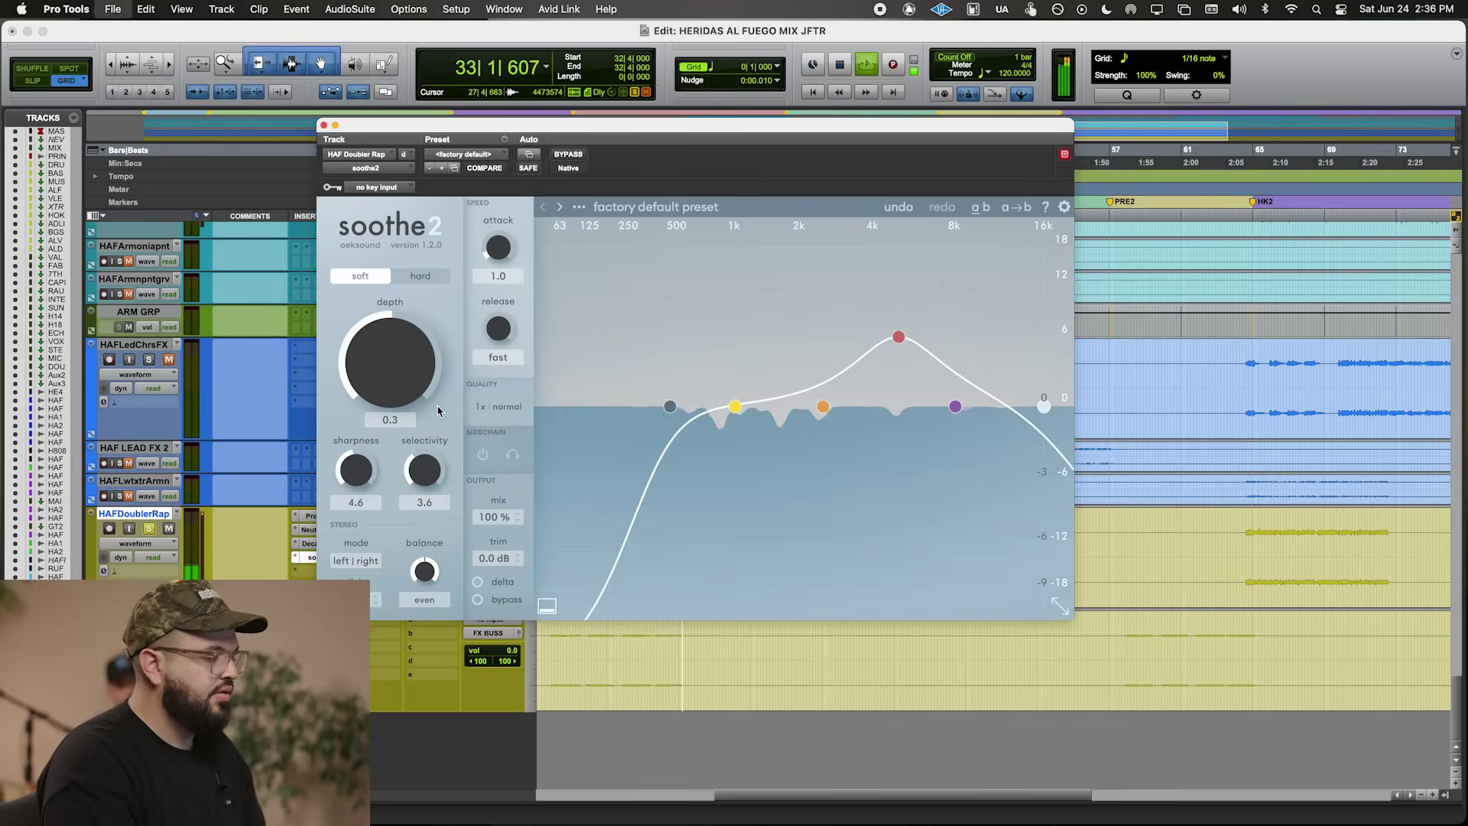
pyautogui.click(506, 405)
pyautogui.click(629, 403)
pyautogui.click(621, 455)
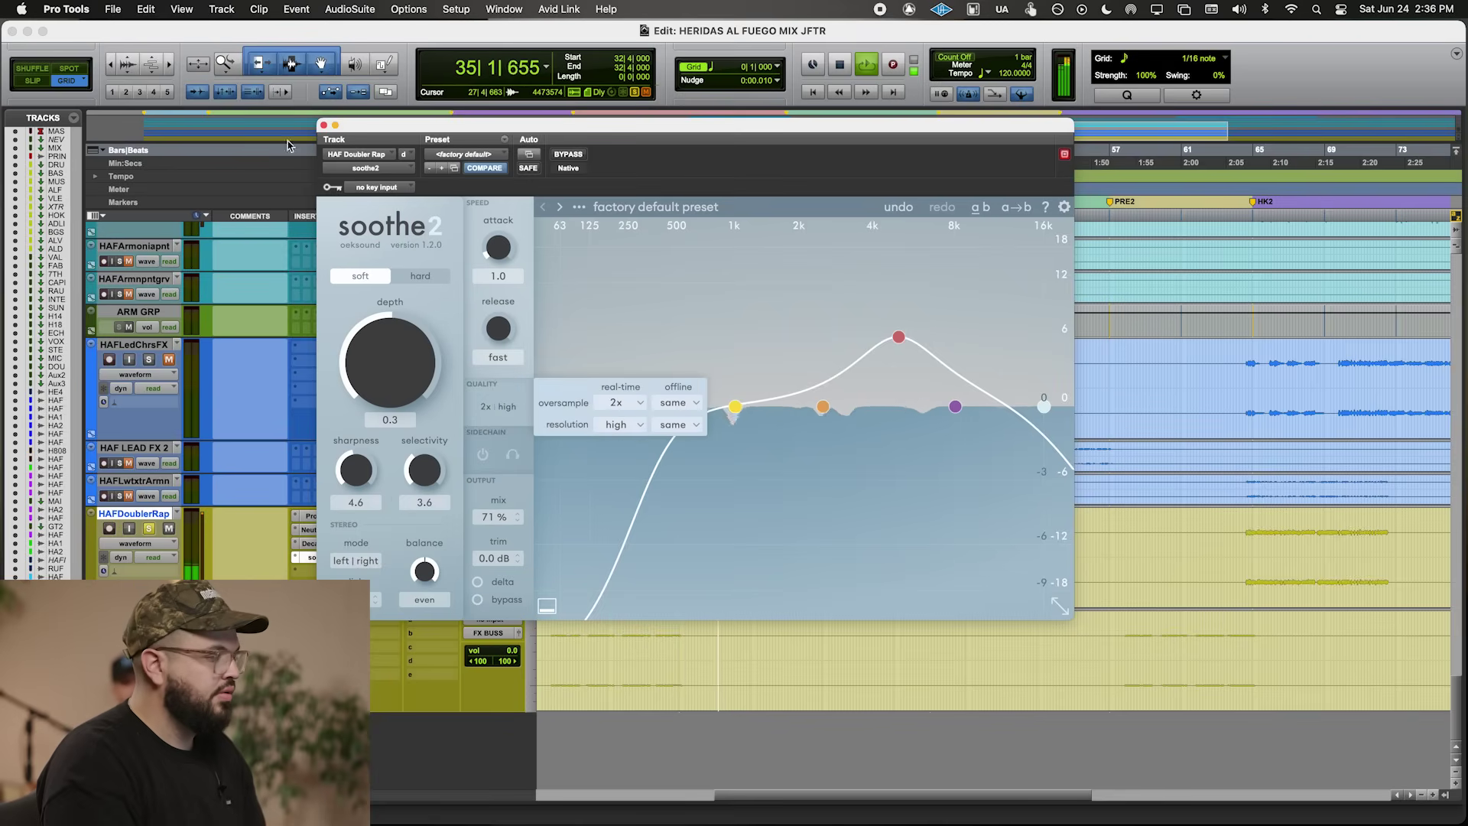
pyautogui.moveTo(388, 395); pyautogui.dragTo(389, 382)
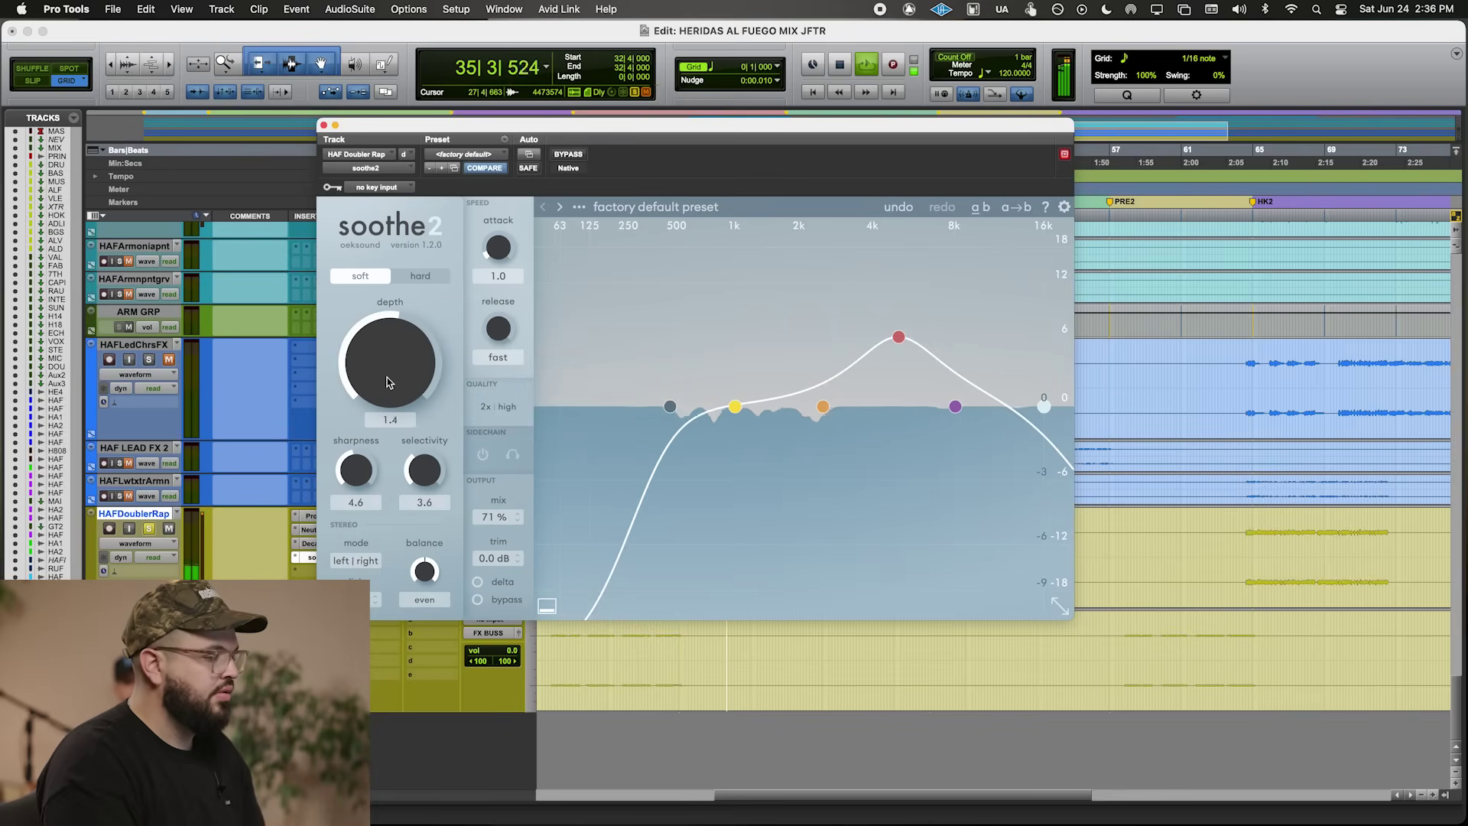
pyautogui.click(323, 126)
# - Insert Pro-C 2 after soothe2 on HAFDoublerRap with wet gain of about -2.5 dB, then unsolo the track and set its volume to -1.5 dB
pyautogui.click(320, 571)
pyautogui.click(382, 541)
pyautogui.moveTo(387, 462); pyautogui.dragTo(388, 457)
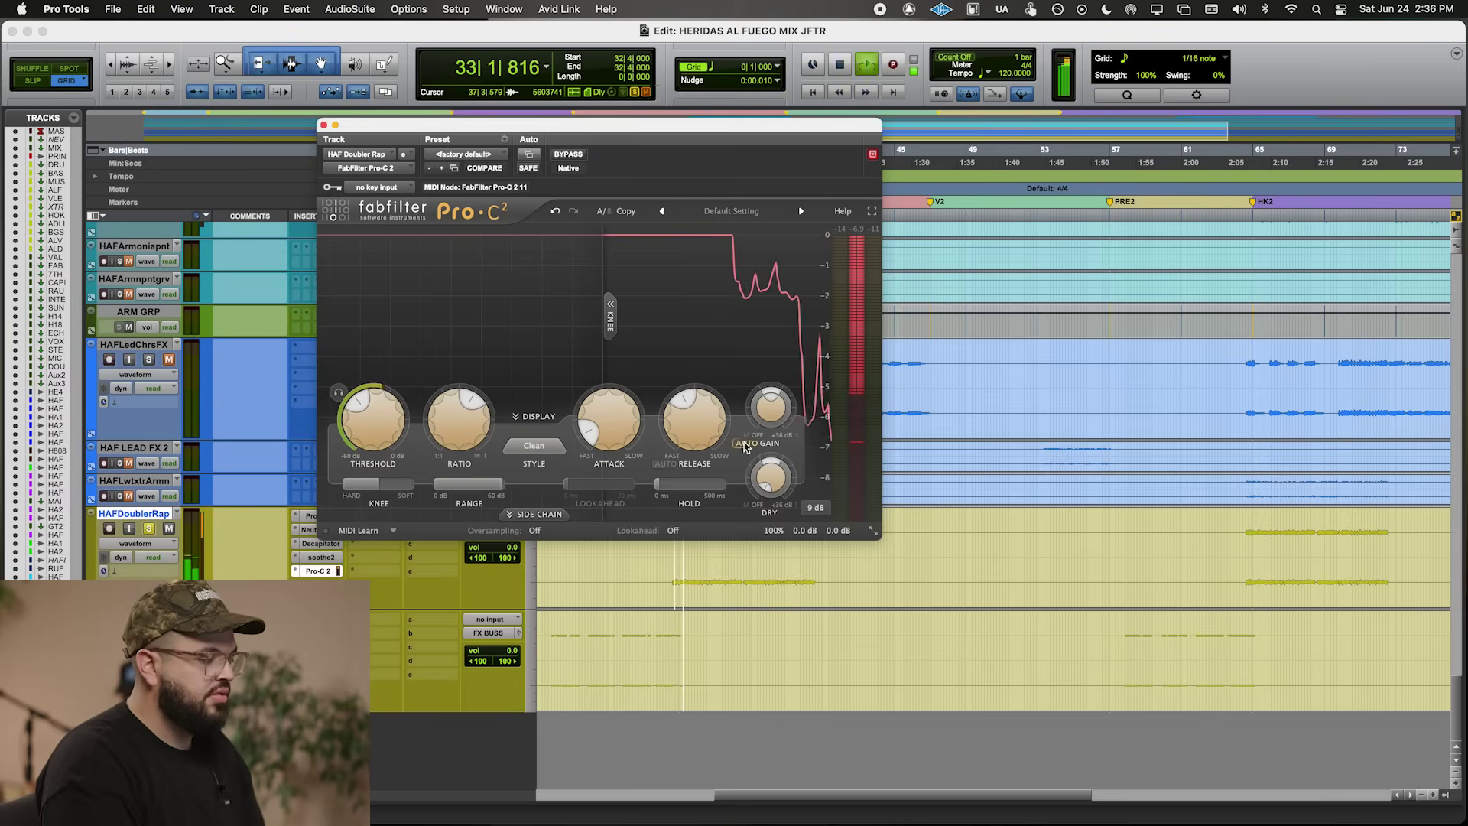
pyautogui.click(158, 547)
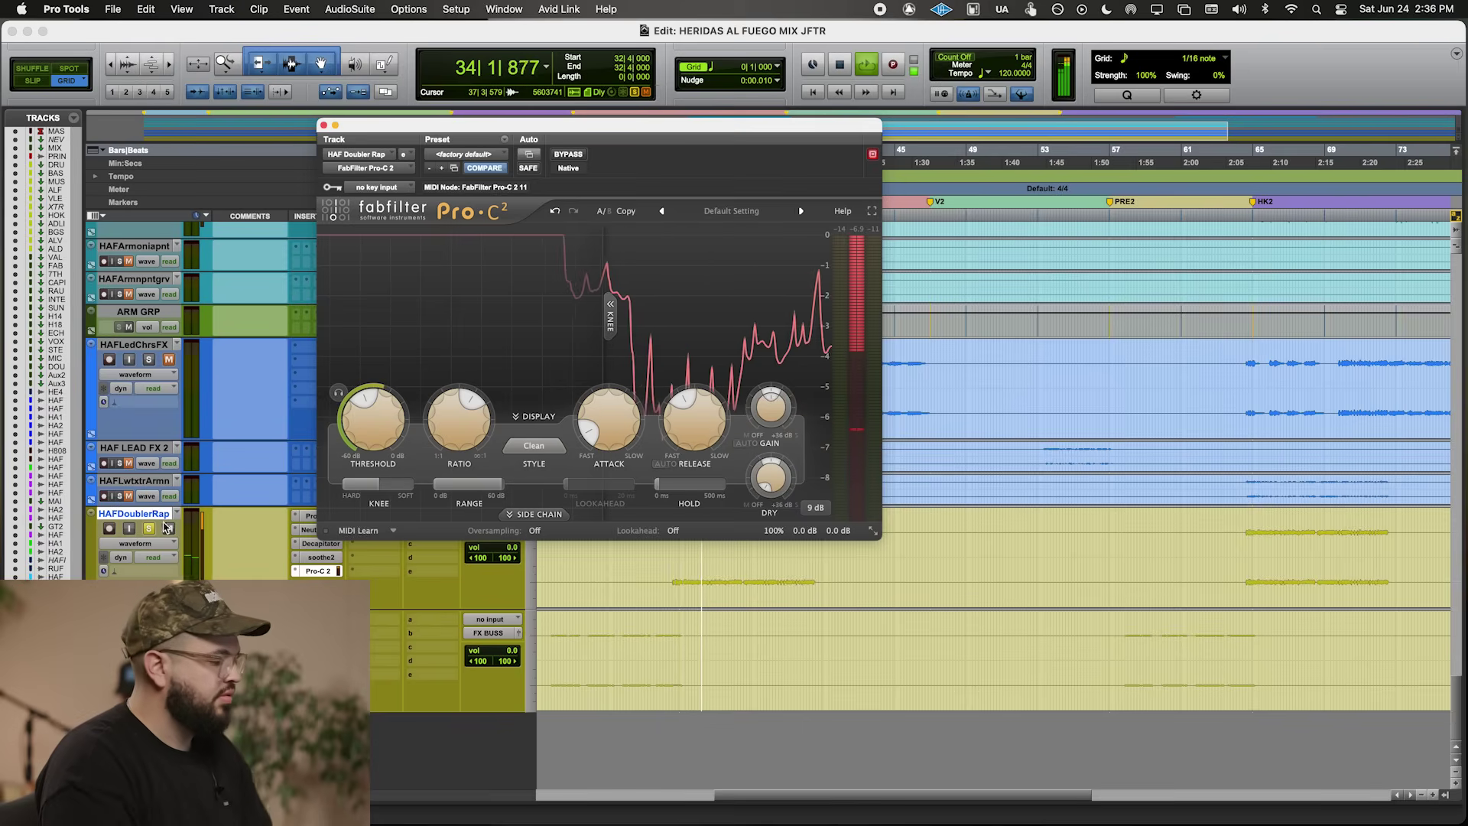
pyautogui.click(772, 432)
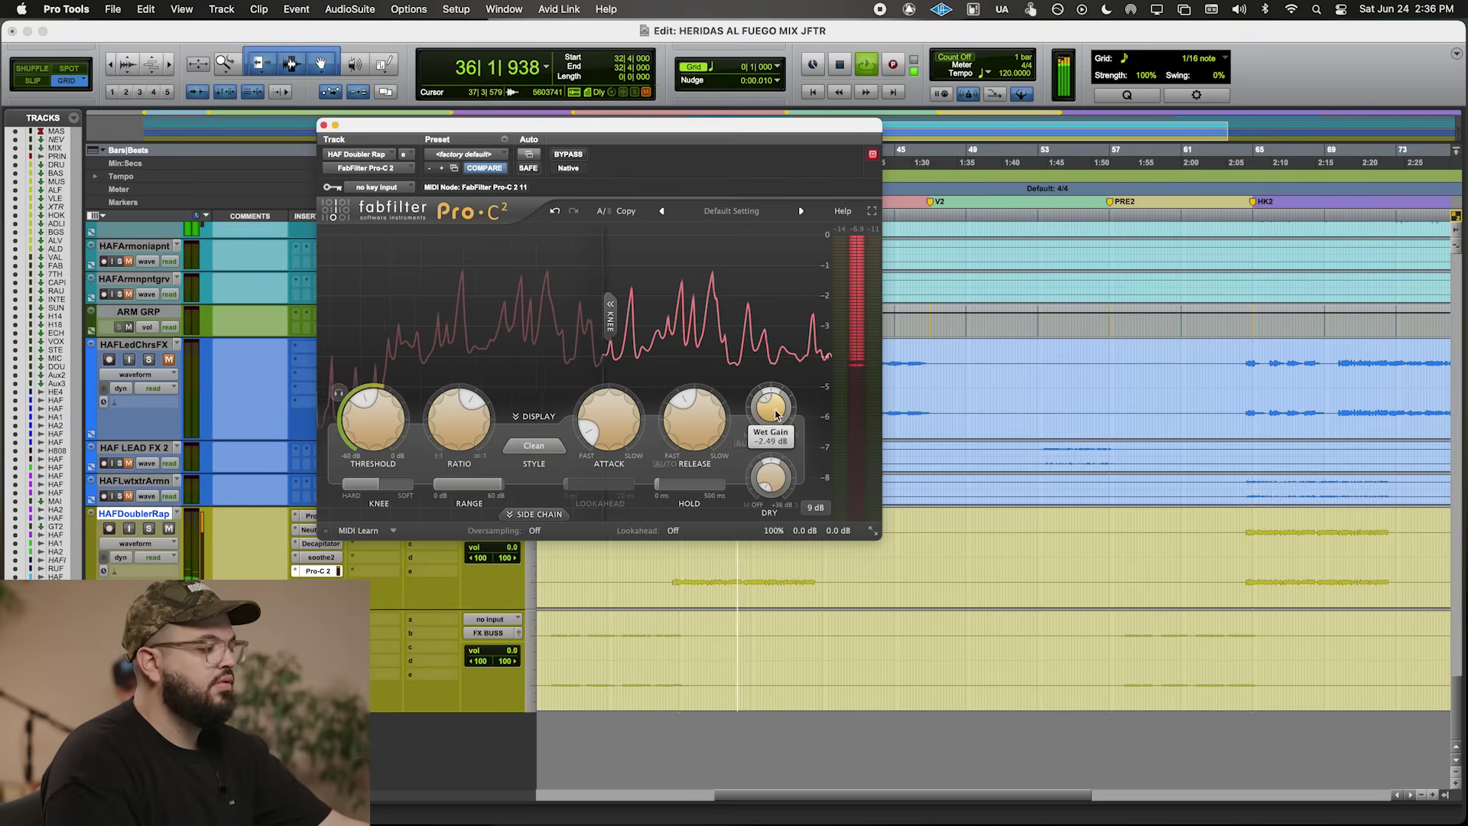
pyautogui.moveTo(504, 557); pyautogui.dragTo(502, 569)
pyautogui.click(323, 125)
# - Set HAFLdChrs.dp1's volume to -1.3 dB, copy HAFLeadChors' Pro-Q 3 onto it and set the 419 Hz band to about -2.1 dB
pyautogui.scroll(15, 648, 427)
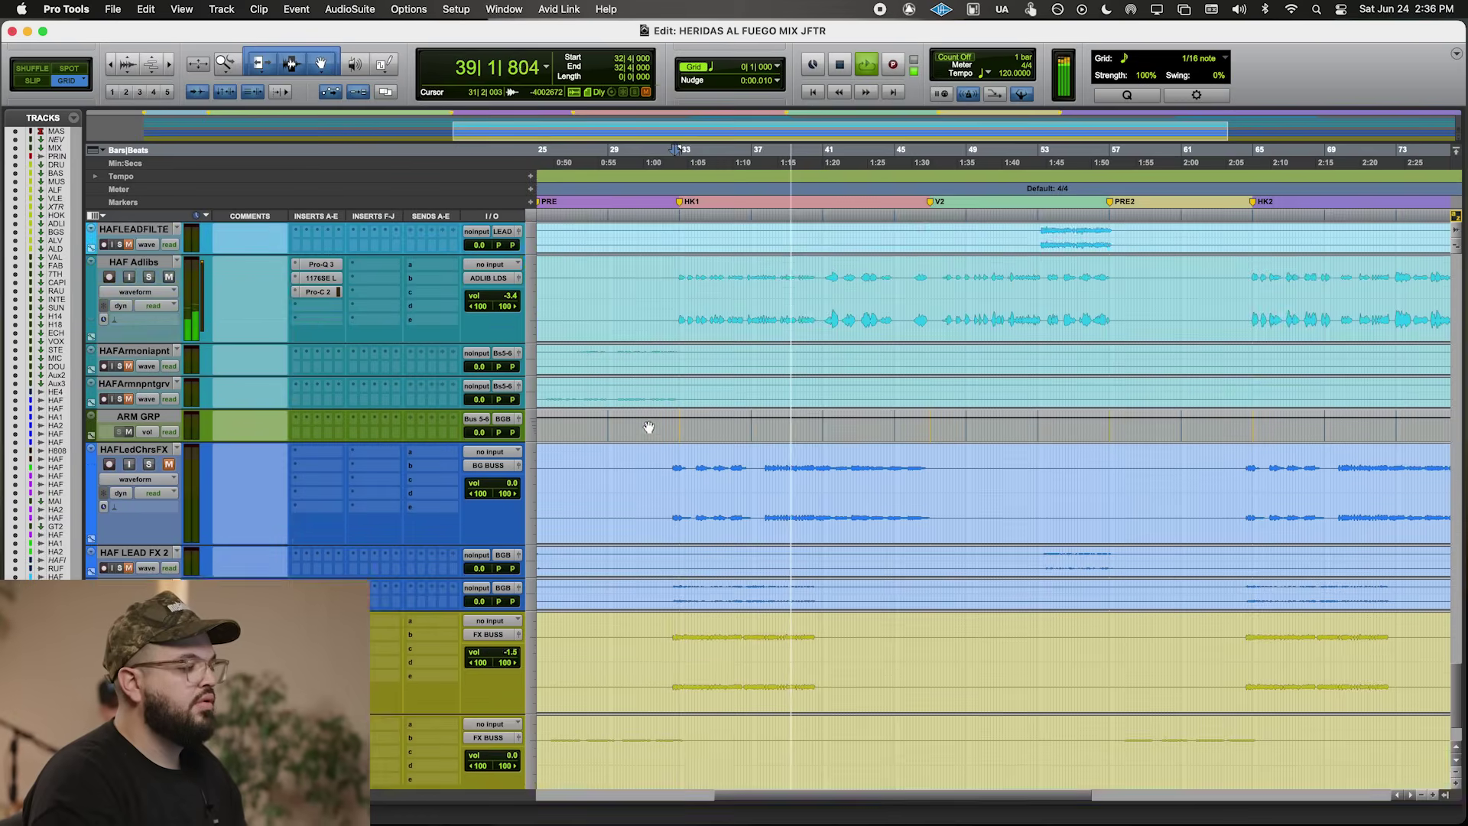
pyautogui.hscroll(-3, 649, 428)
pyautogui.scroll(5, 650, 428)
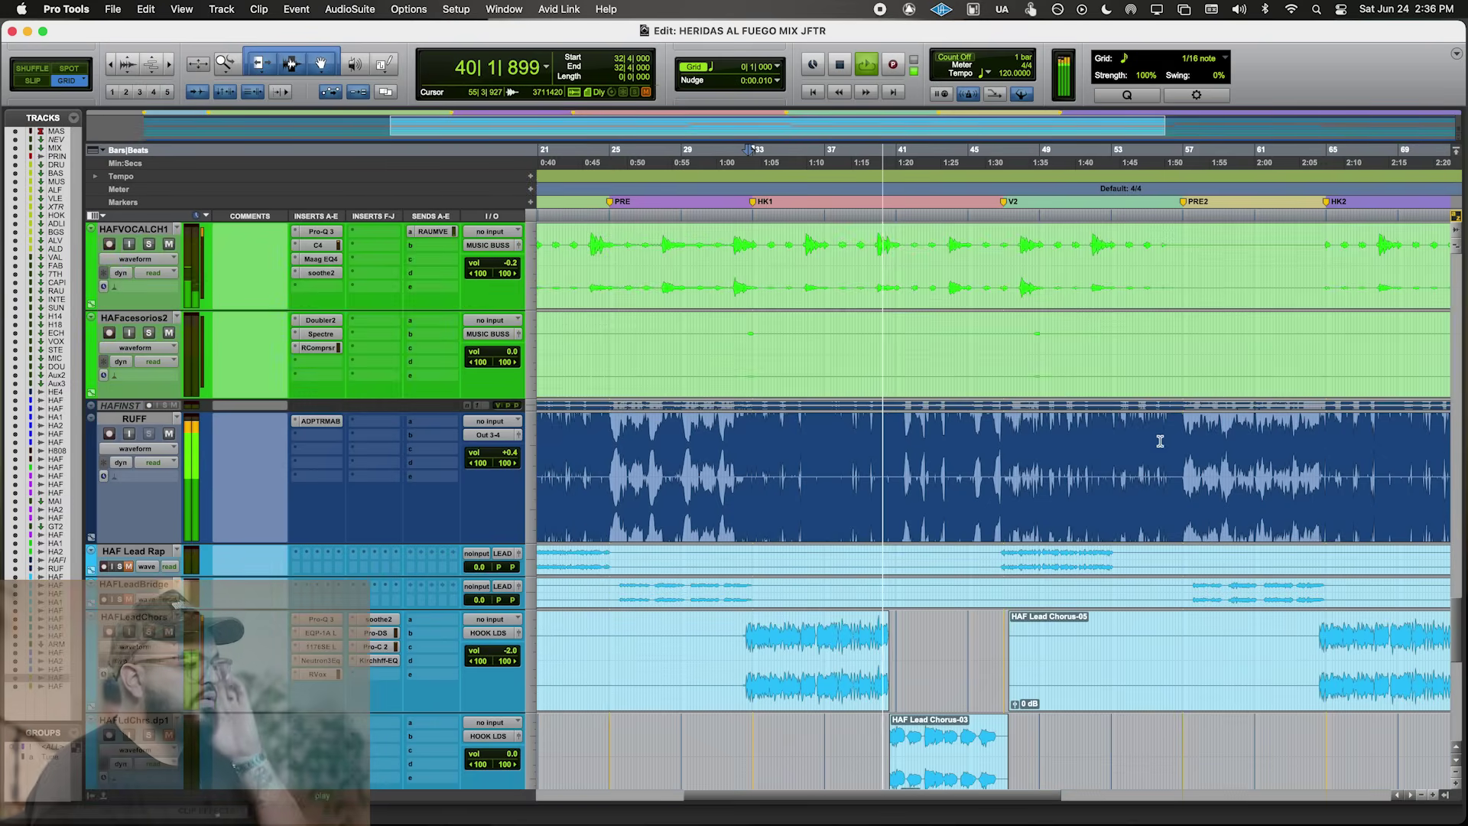
pyautogui.scroll(8, 803, 436)
pyautogui.scroll(-8, 954, 446)
pyautogui.scroll(-8, 954, 446)
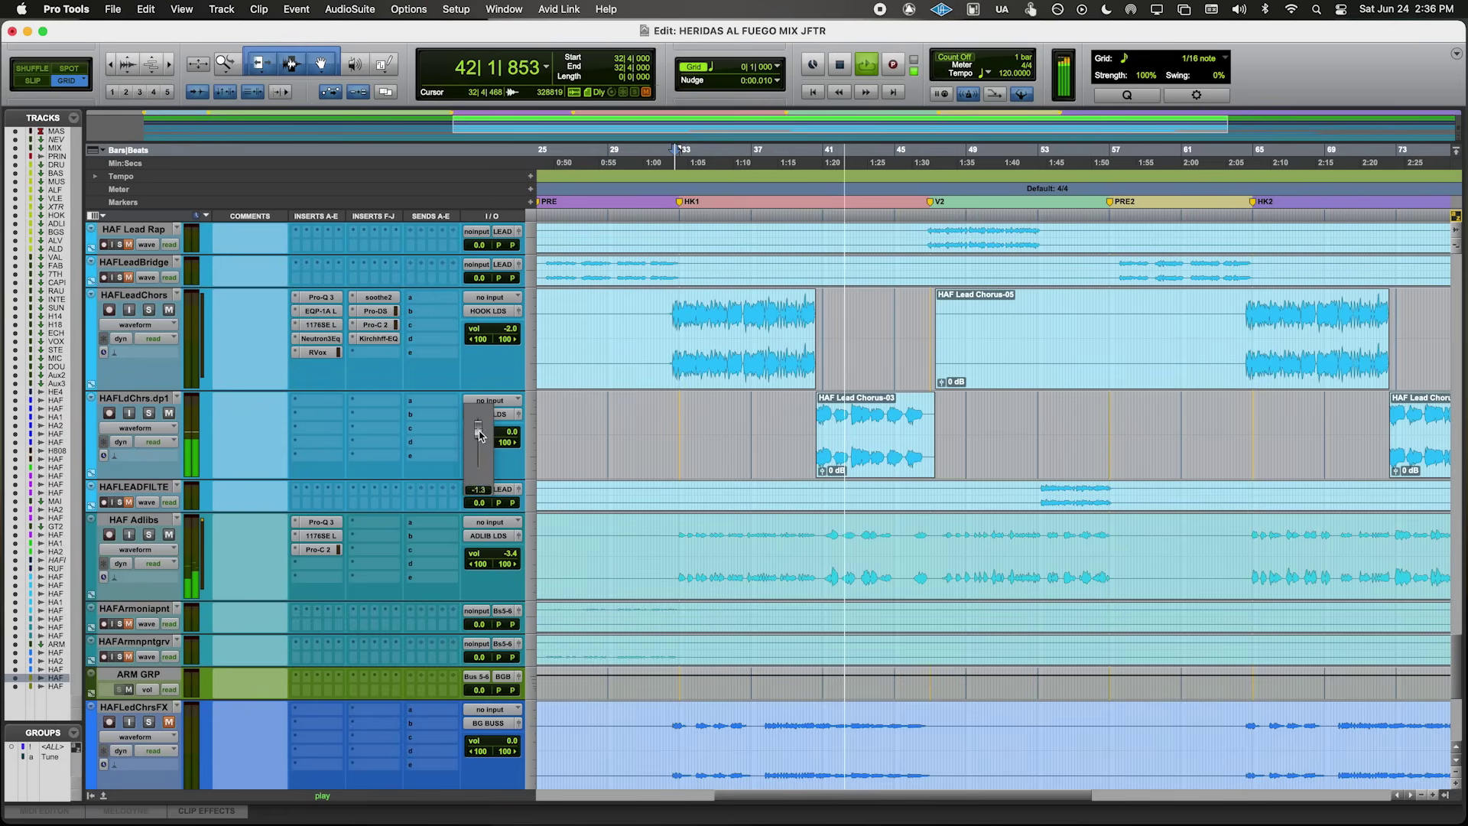
pyautogui.moveTo(323, 404); pyautogui.dragTo(322, 404)
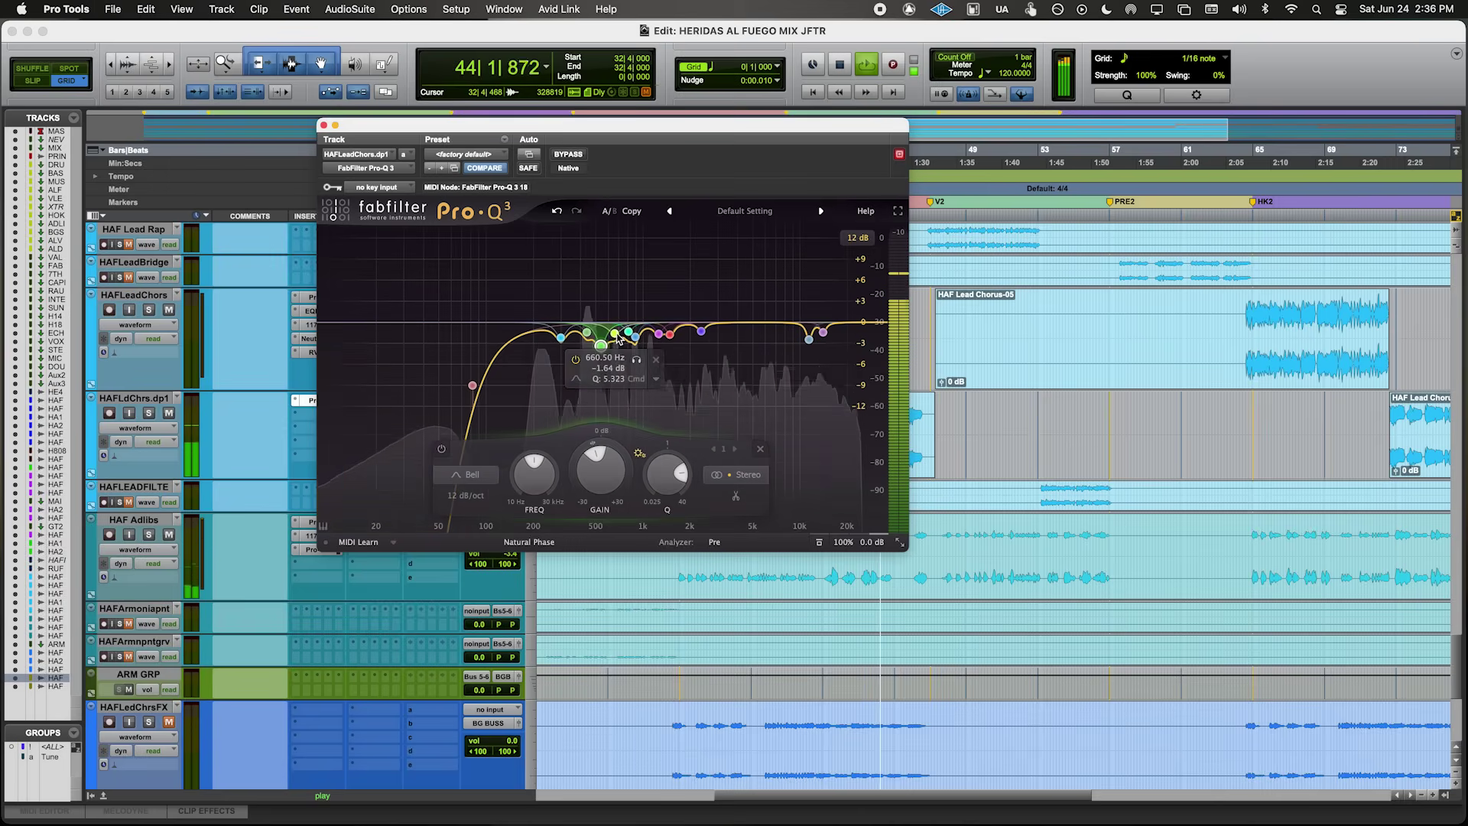
pyautogui.click(585, 336)
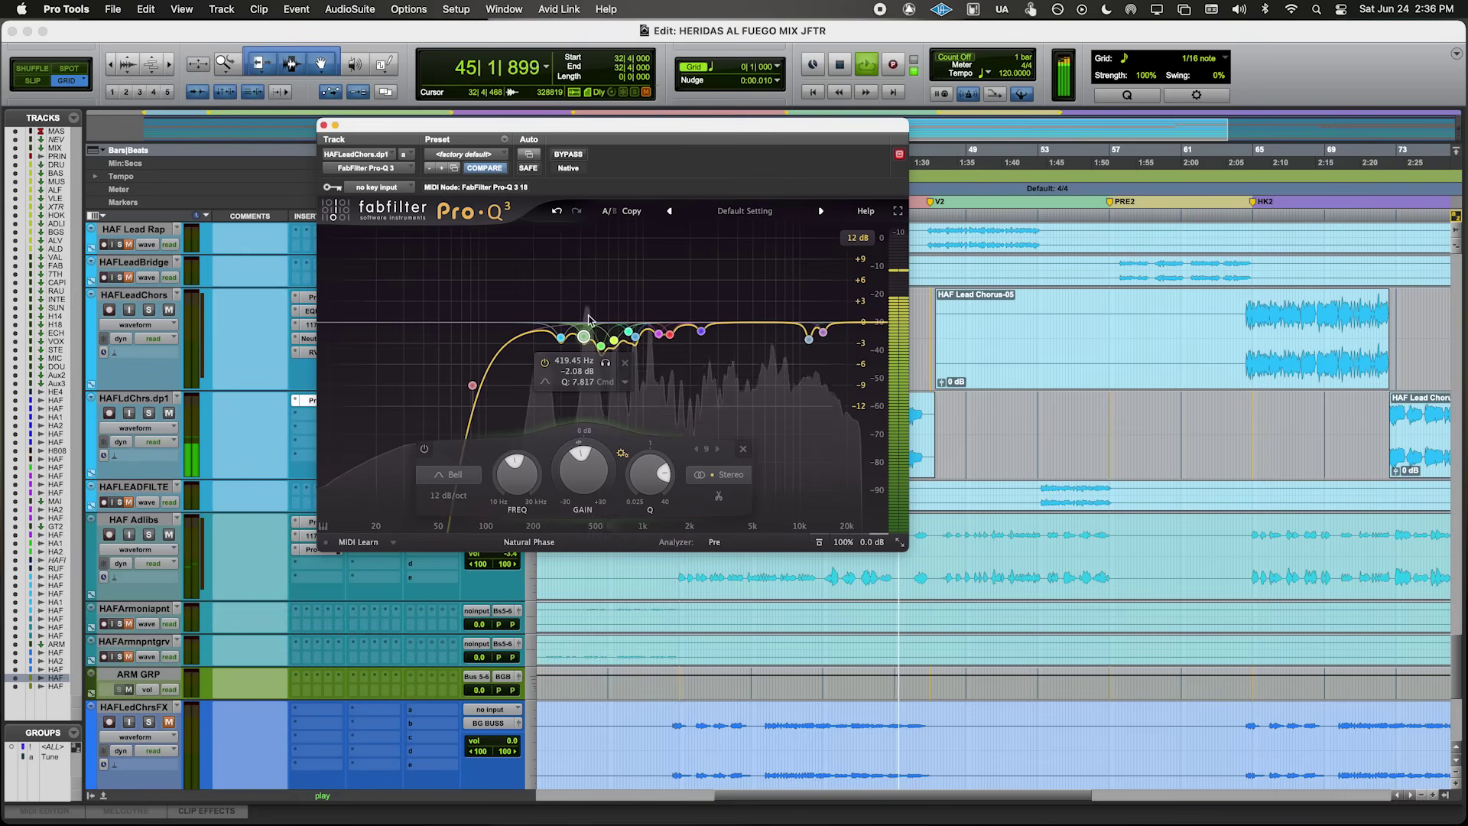
pyautogui.click(325, 125)
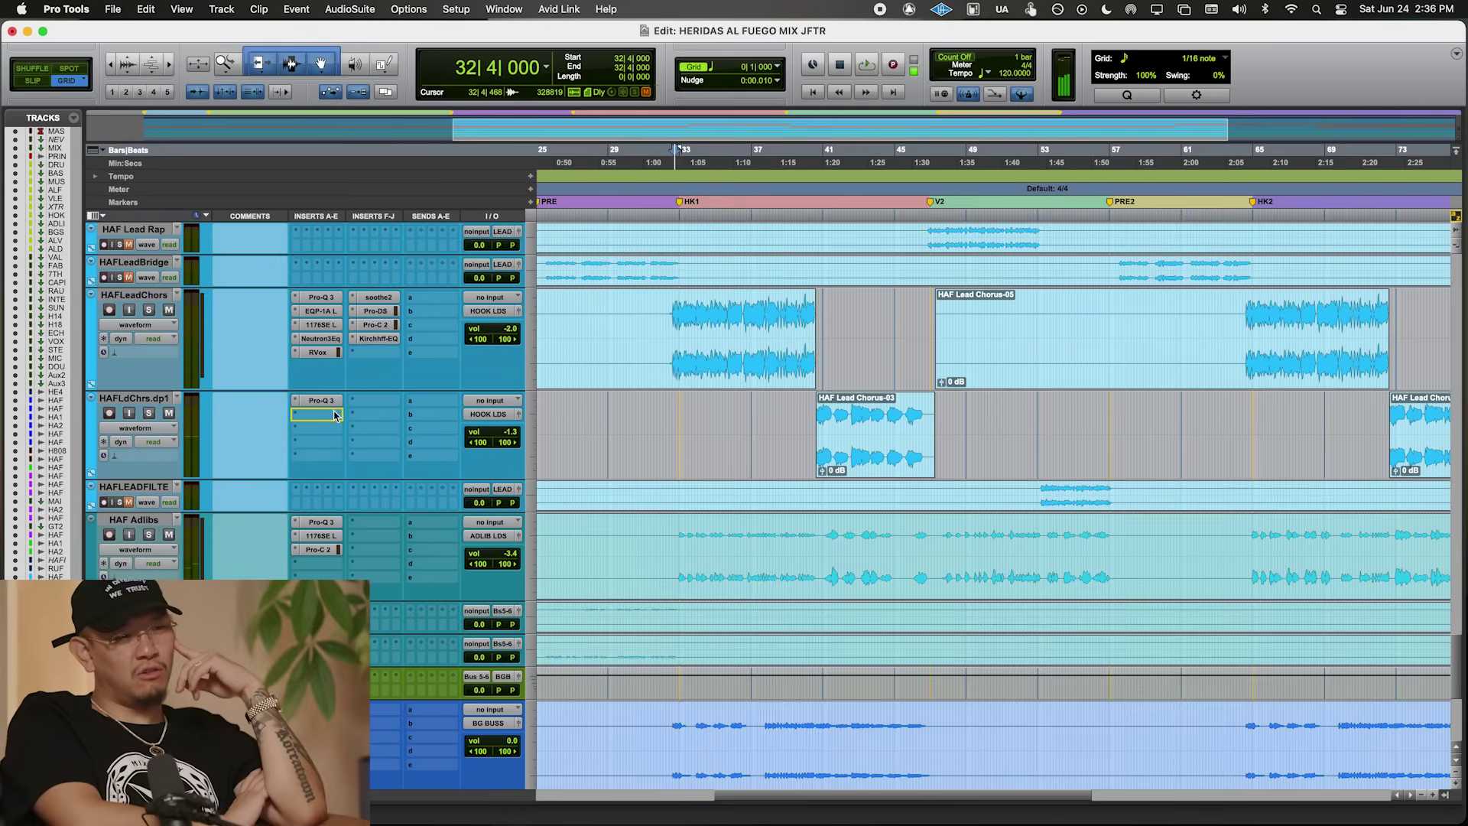
# - Copy the EQP-1A from HAFLeadChors to HAFLdChrs.dp1 and play from bar 40 beat 2, just before the HAF Lead Chorus-03 clip
pyautogui.click(885, 375)
pyautogui.press('t')
pyautogui.press('t')
pyautogui.click(721, 410)
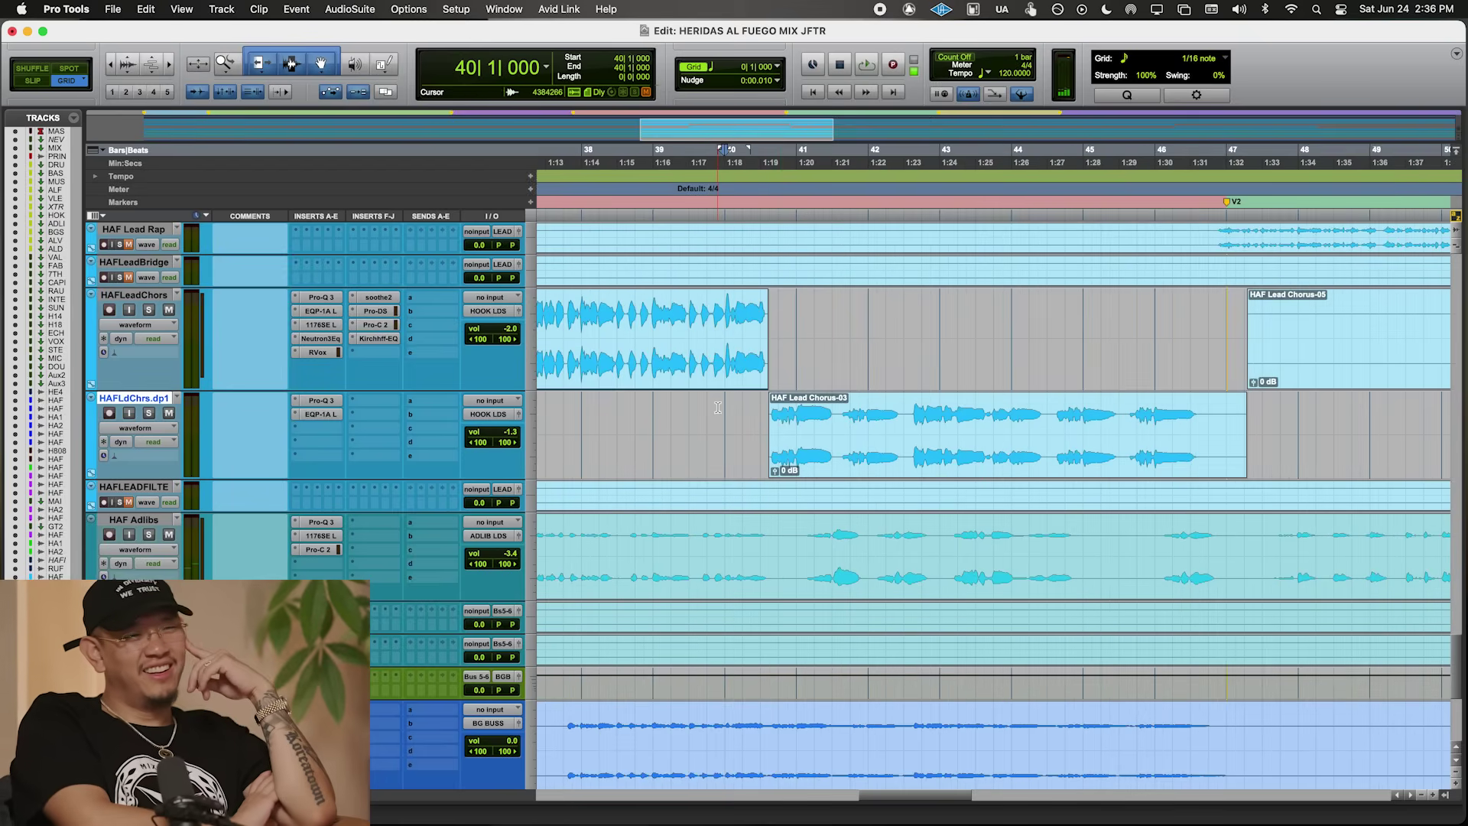
pyautogui.hscroll(-3, 691, 425)
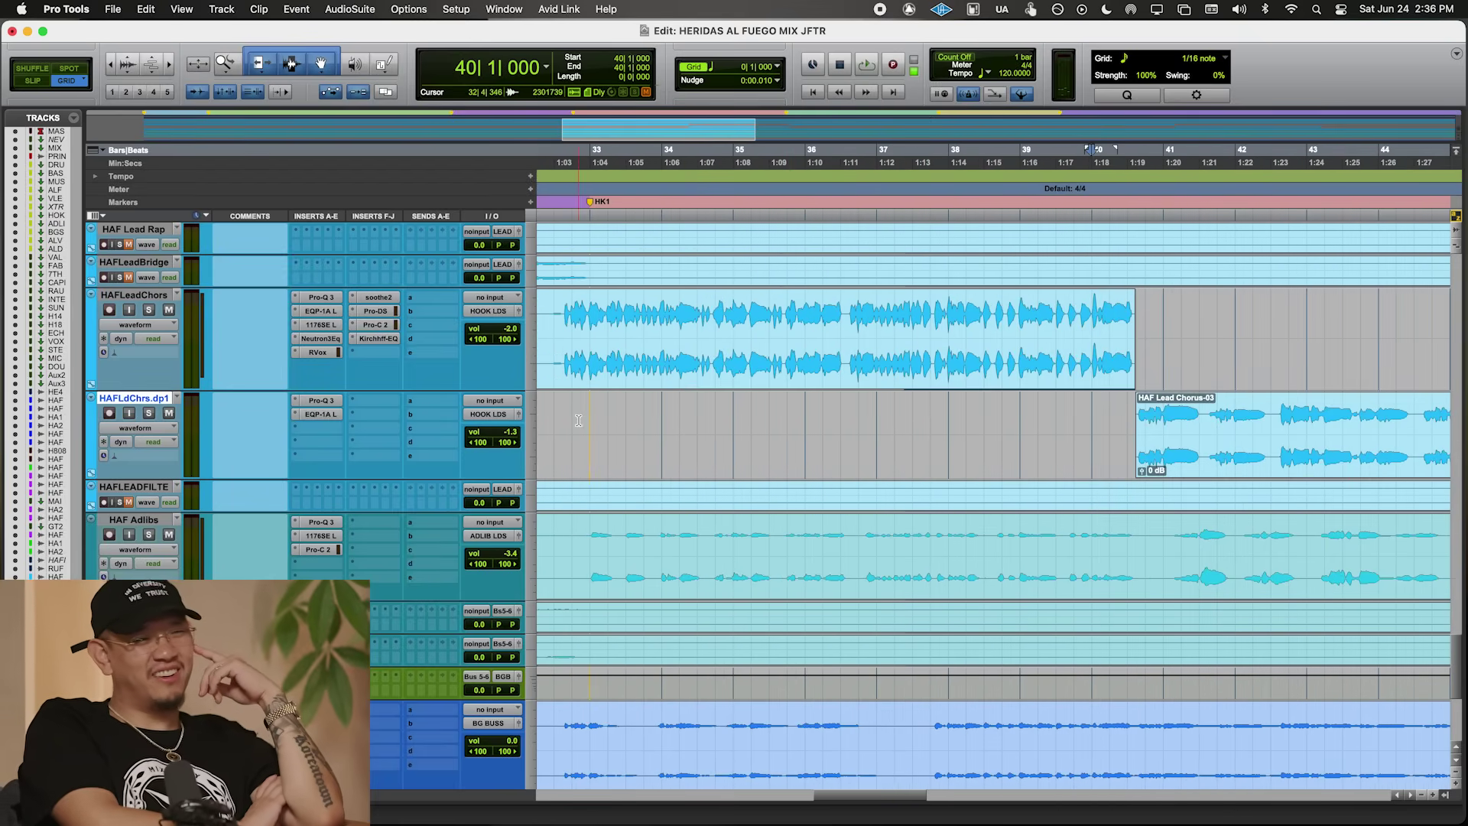
pyautogui.hscroll(3, 883, 406)
pyautogui.click(1155, 474)
pyautogui.click(970, 425)
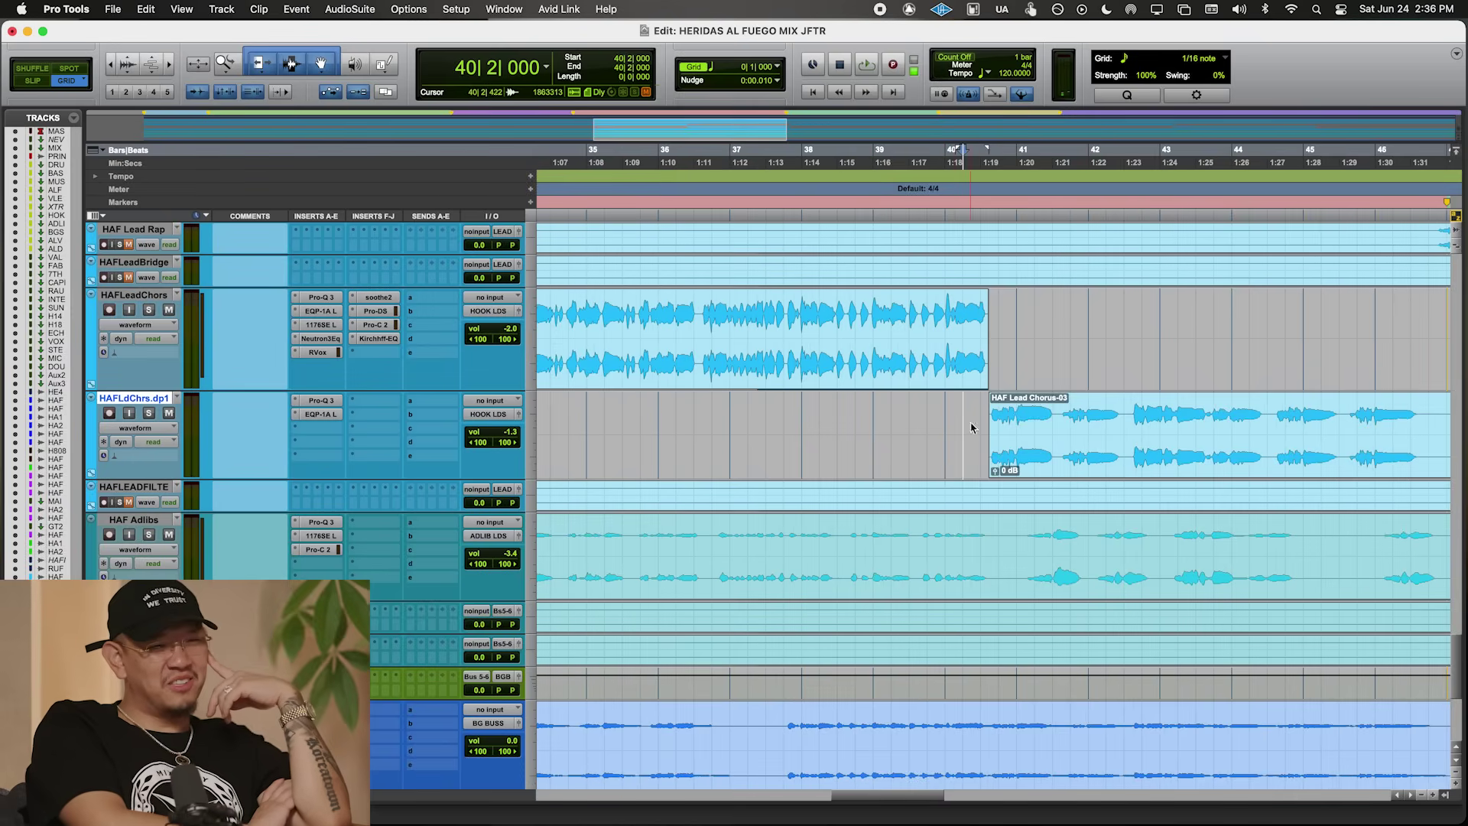
pyautogui.press('space')
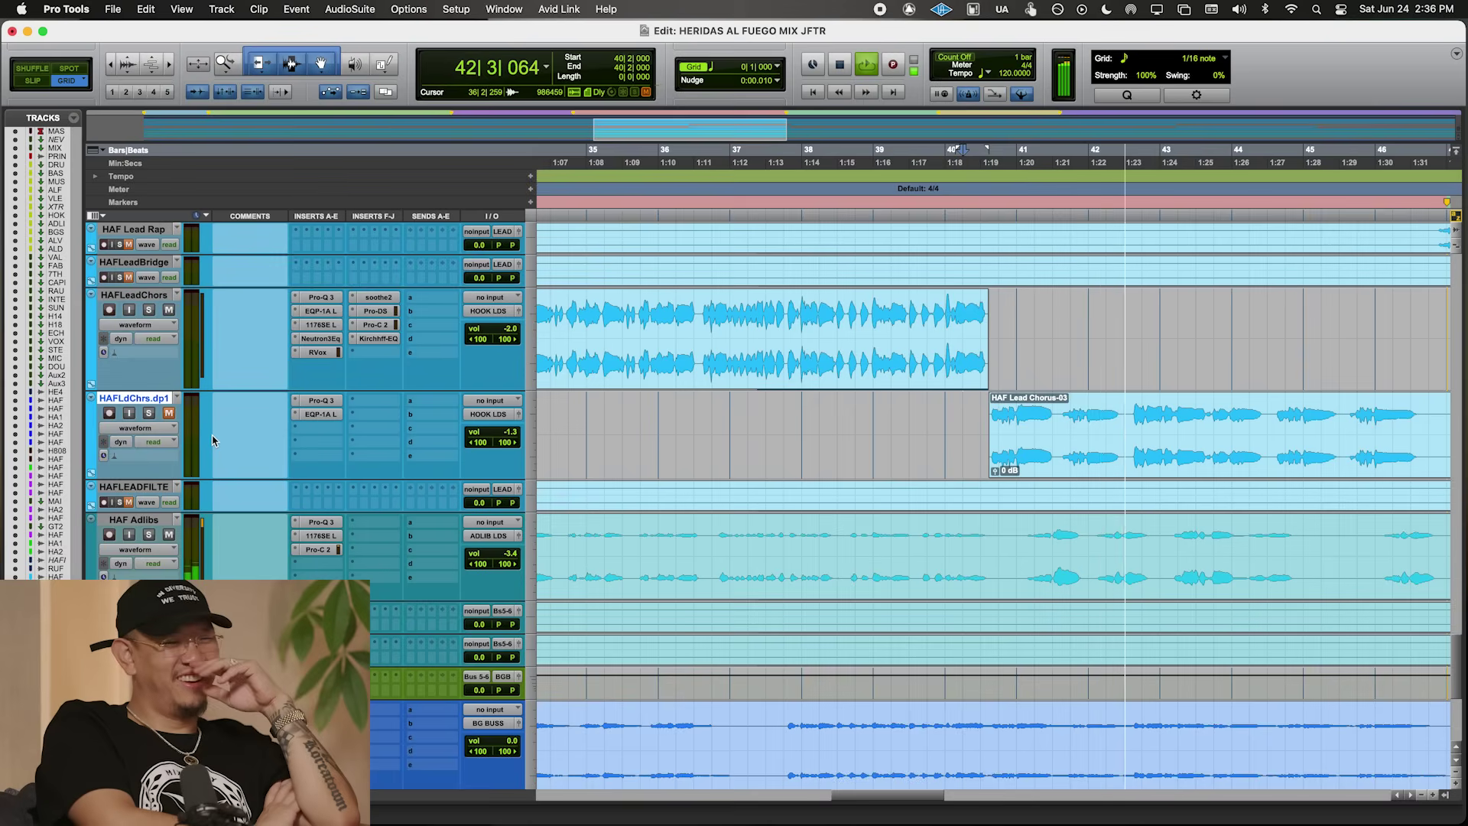
# - Copy the 1176SE, Neutron 3 Equalizer, RVox, soothe2, Pro-DS and Pro-C 2 from HAFLeadChors to HAFLdChrs.dp1
pyautogui.hscroll(5, 695, 467)
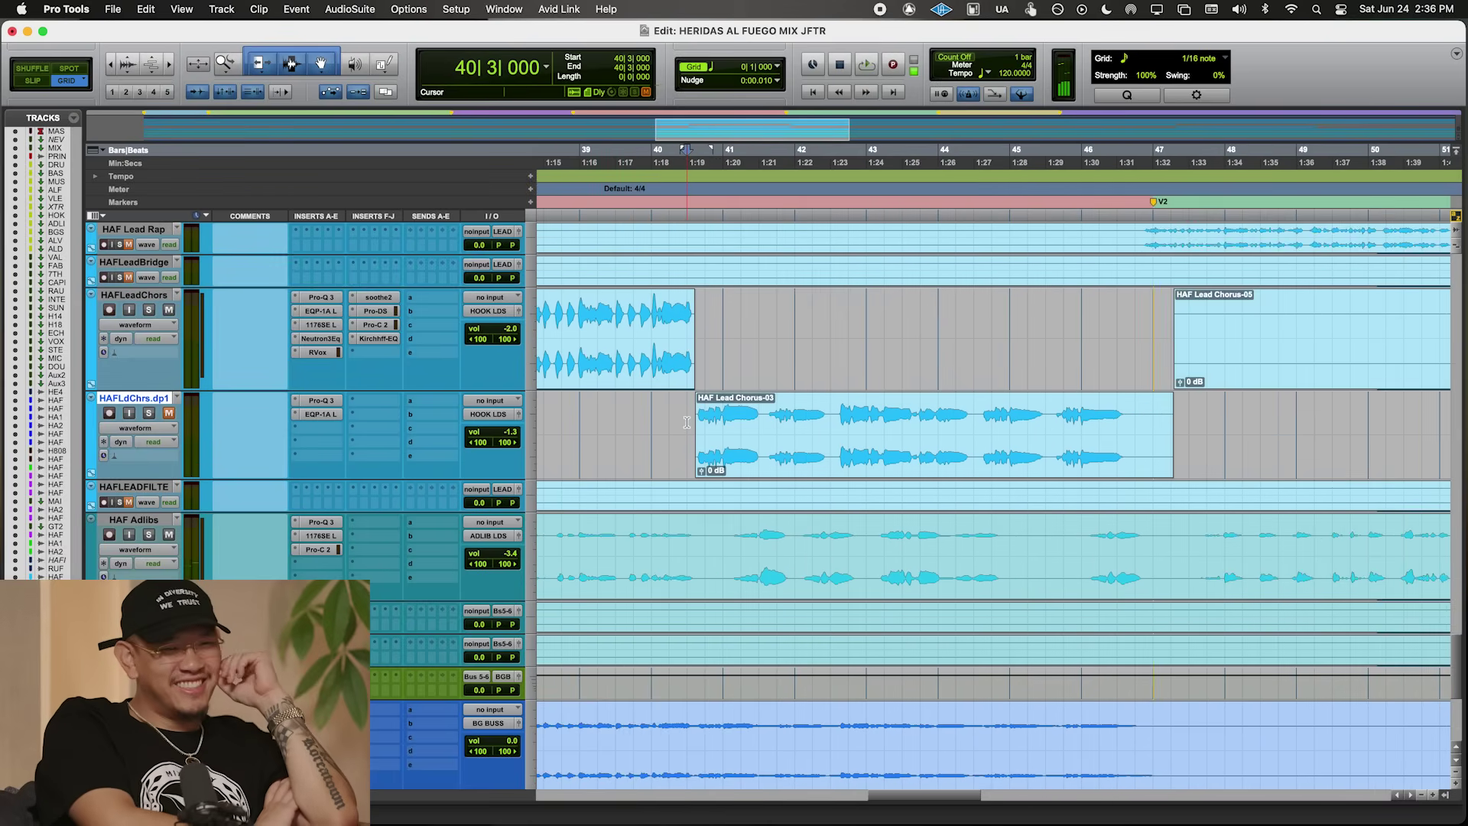
pyautogui.click(325, 338)
pyautogui.click(323, 126)
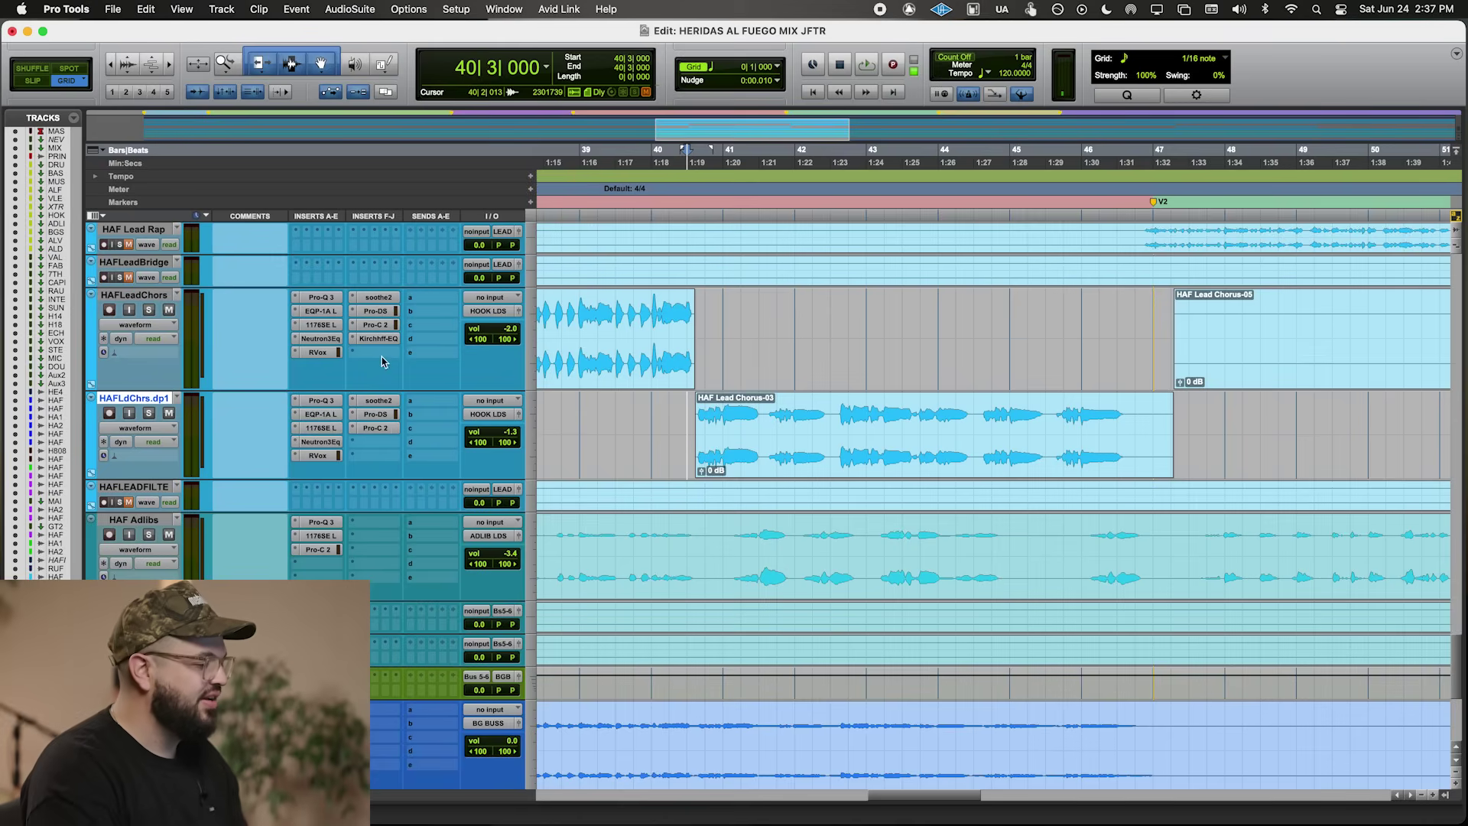
# - Reshape the Neutron 3 Equalizer on HAFLdChrs.dp1, dipping about 1.9 dB at 854 Hz and adjusting the neighbouring low-mid band
pyautogui.click(324, 444)
pyautogui.moveTo(490, 380); pyautogui.dragTo(618, 392)
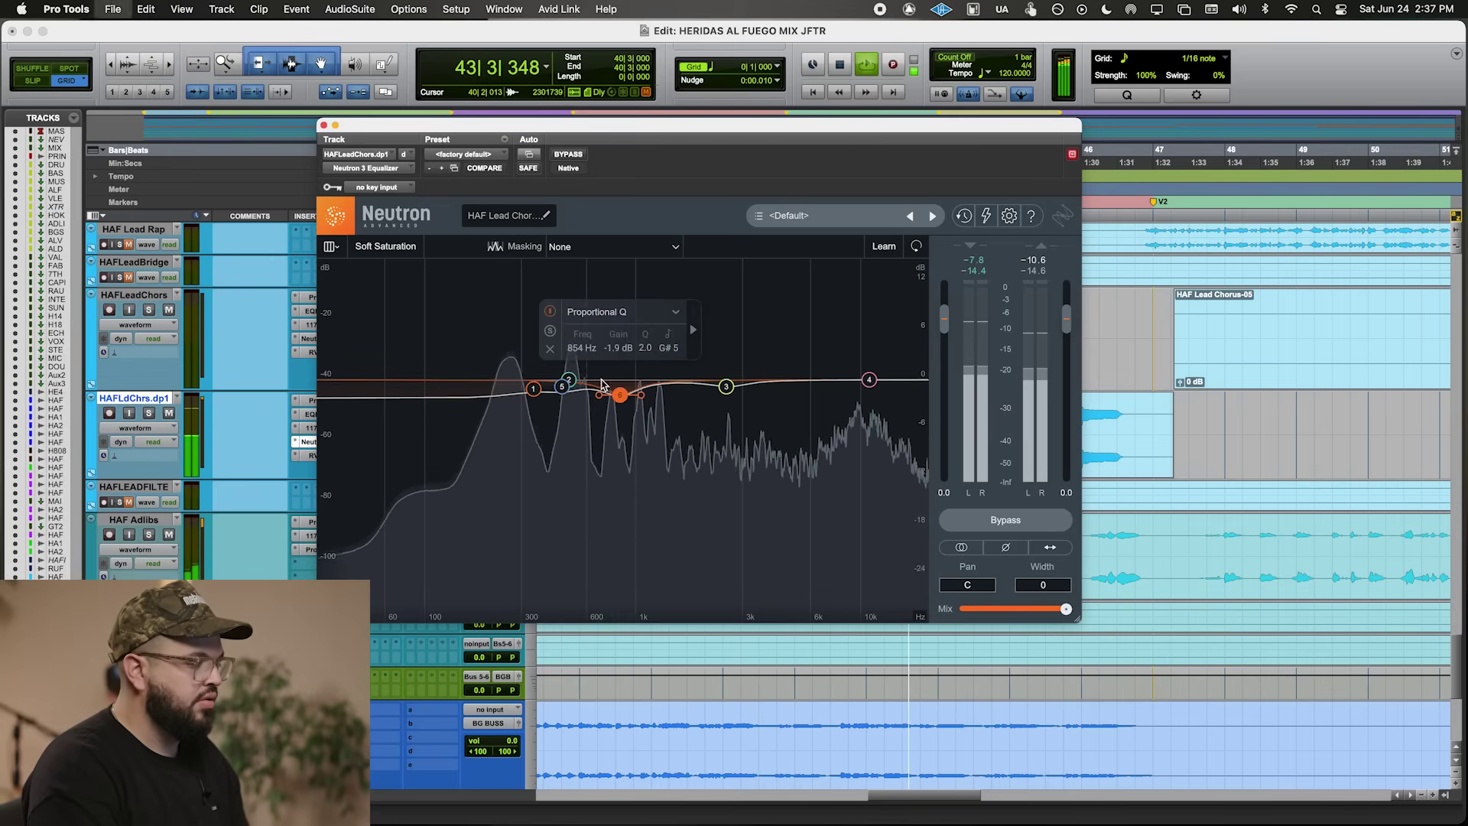
pyautogui.click(566, 387)
pyautogui.moveTo(570, 382); pyautogui.dragTo(585, 386)
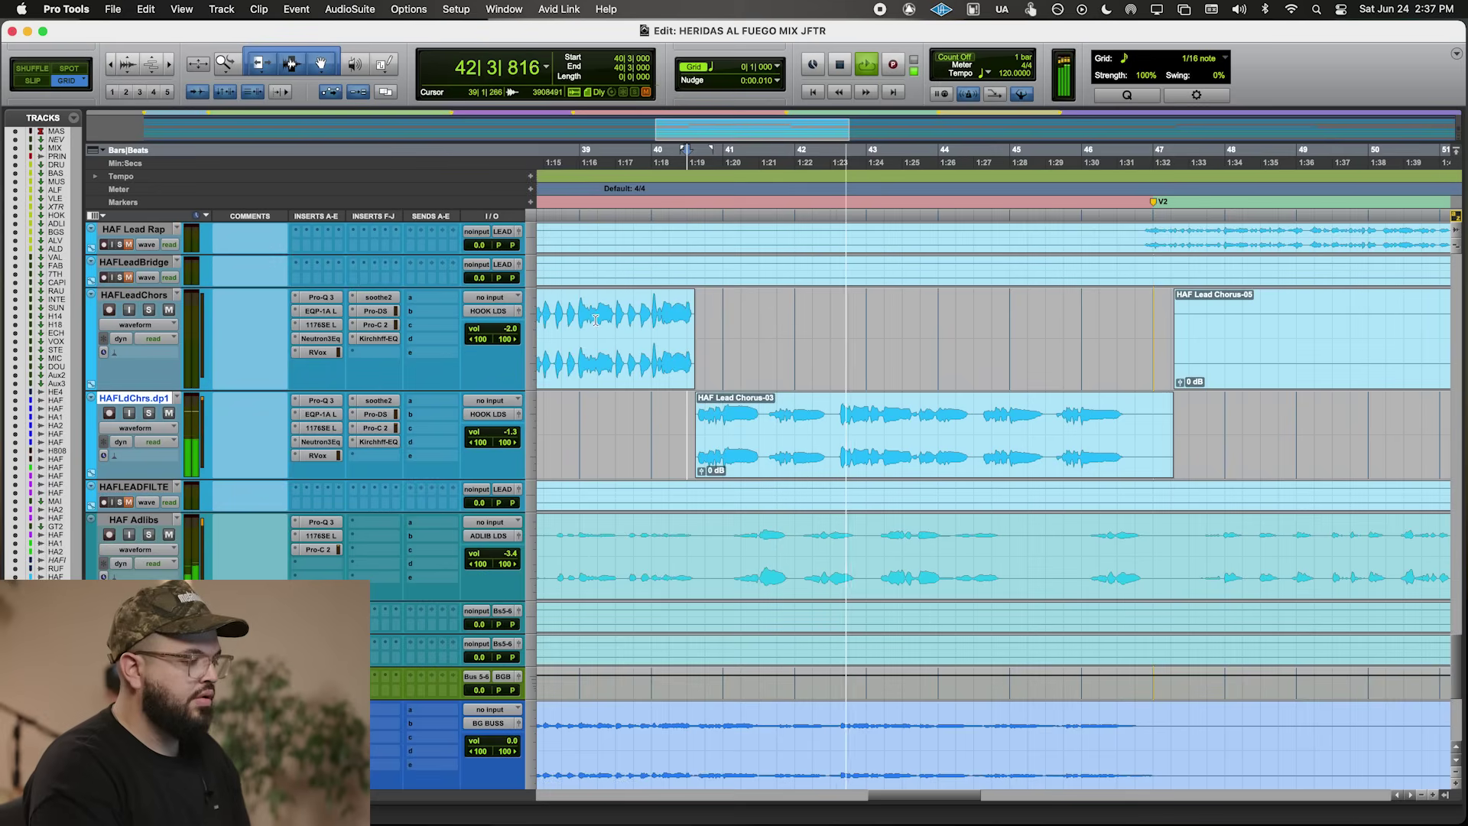
pyautogui.click(322, 125)
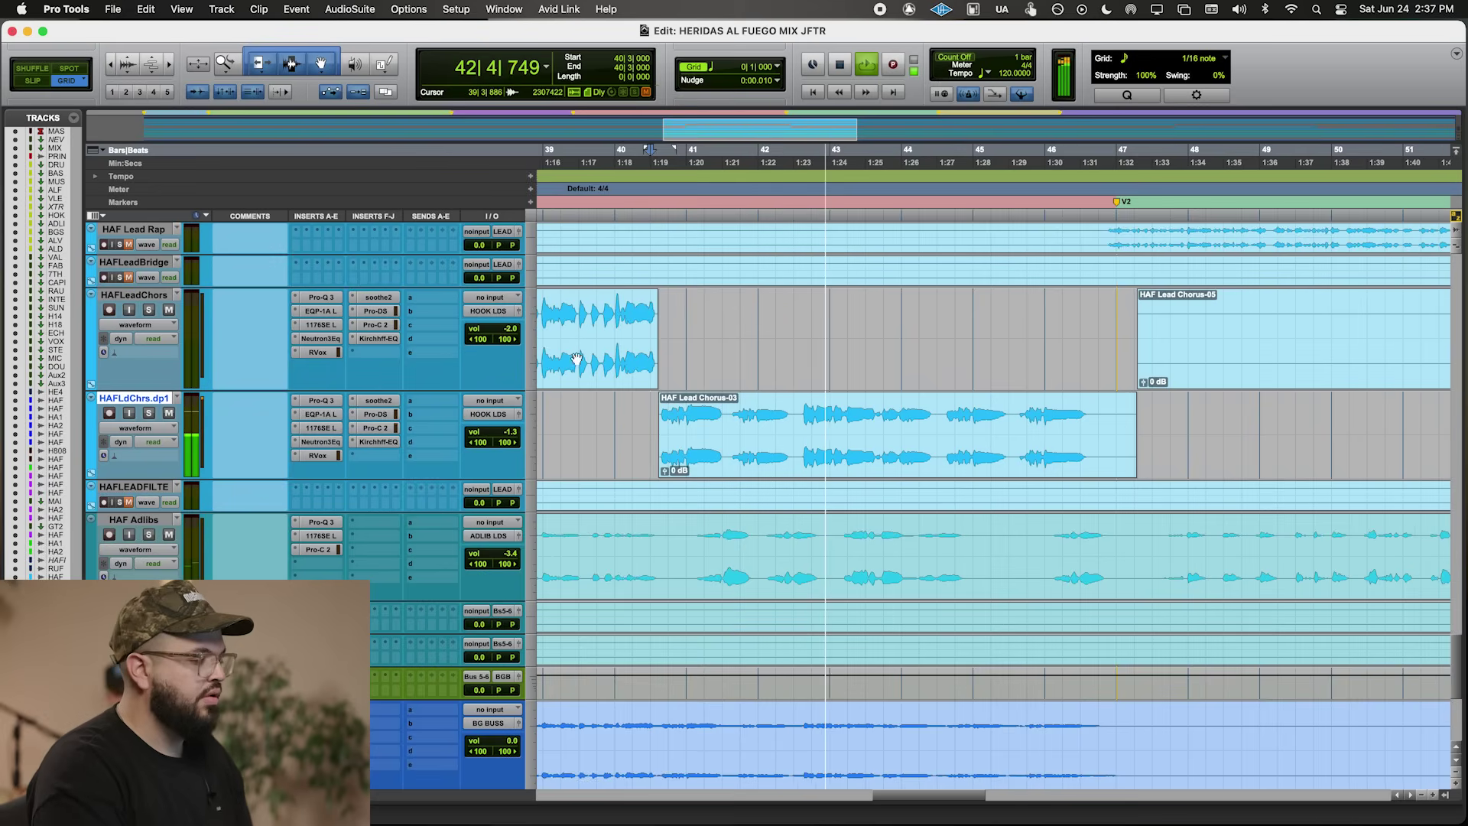
# - Set the Pro-C 2 threshold on HAFLdChrs.dp1 to about -13.3 dB and check the track's 1176SE limiter
pyautogui.click(378, 428)
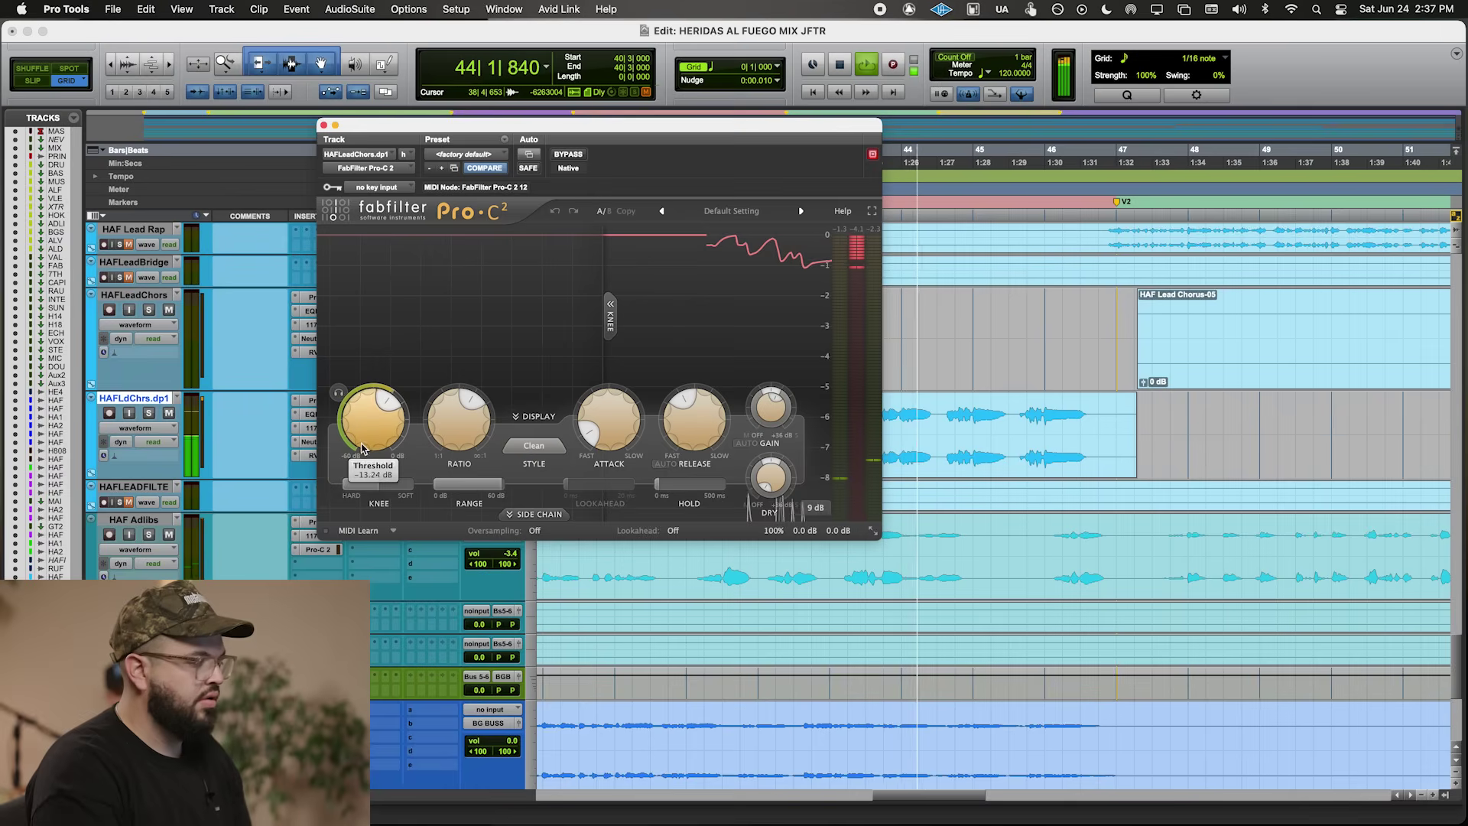
pyautogui.click(324, 124)
pyautogui.click(324, 429)
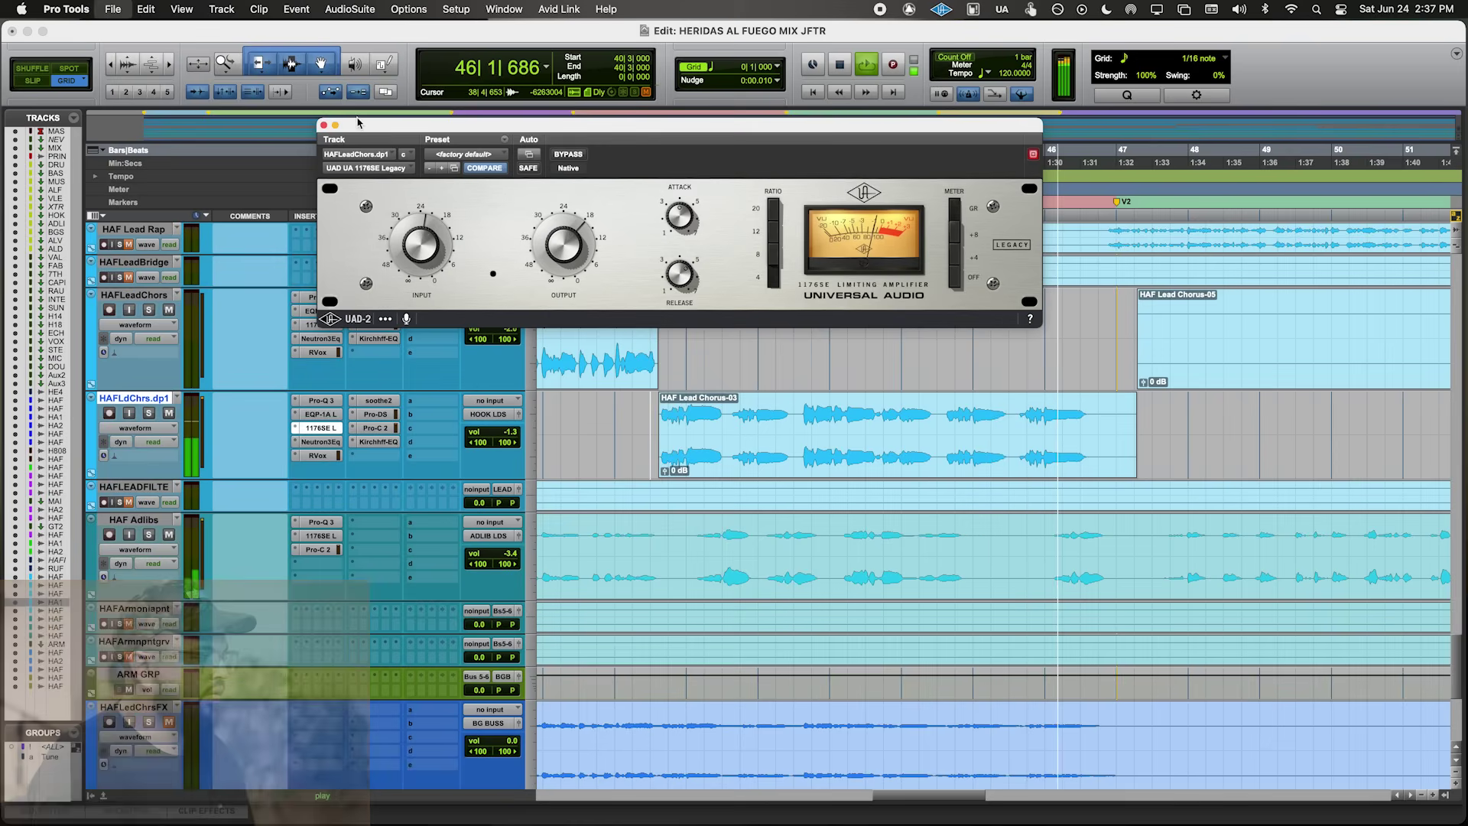
pyautogui.press('super+w')
# - Look over the tracks and recheck the Pro-C 2 threshold and gain reduction on HAFLdChrs.dp1 while the HAF Lead Chorus-03 clip plays
pyautogui.scroll(-5, 1065, 344)
pyautogui.scroll(15, 1031, 331)
pyautogui.scroll(-10, 831, 380)
pyautogui.scroll(-10, 831, 381)
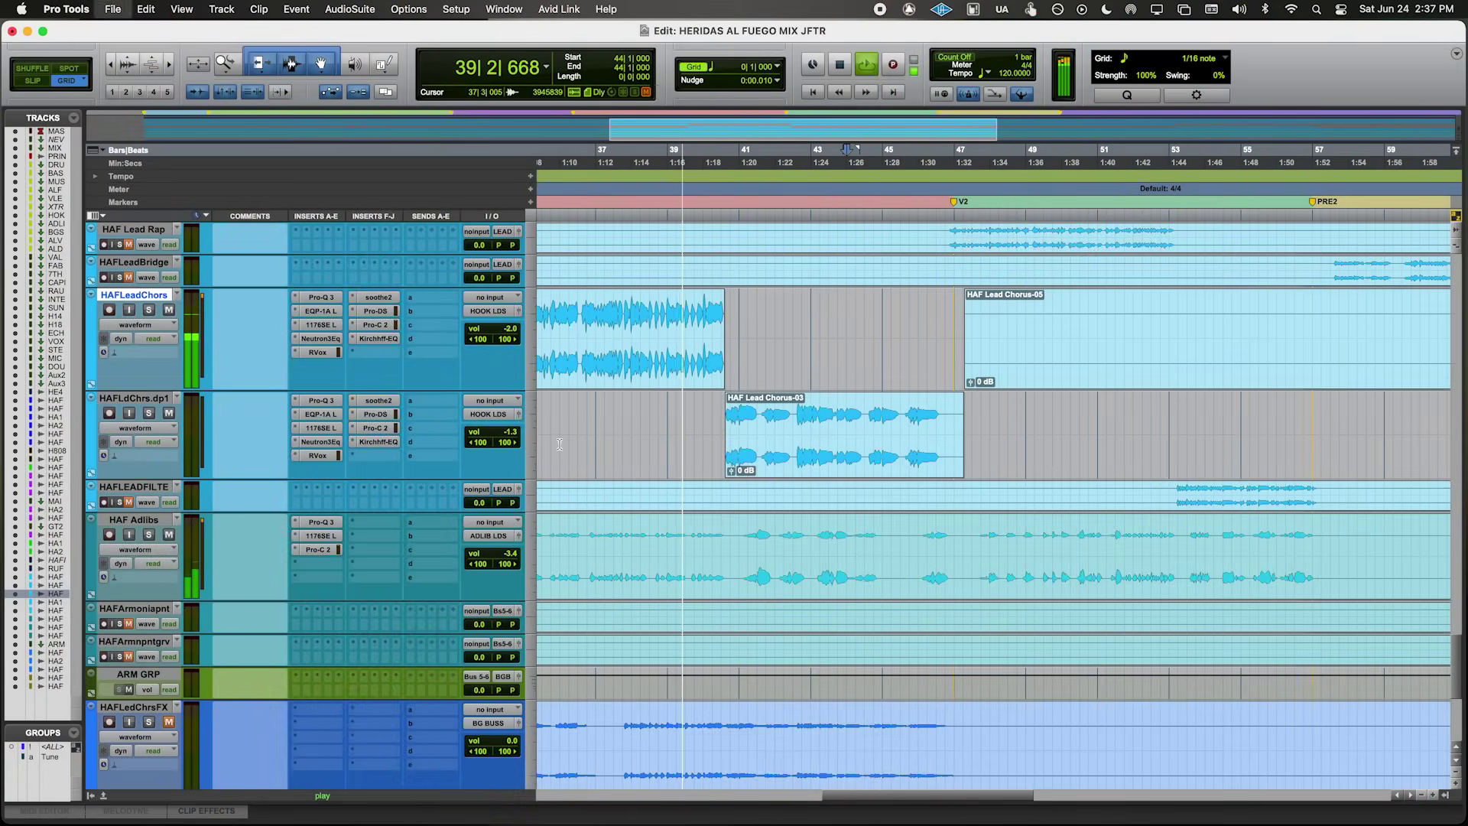
pyautogui.click(374, 429)
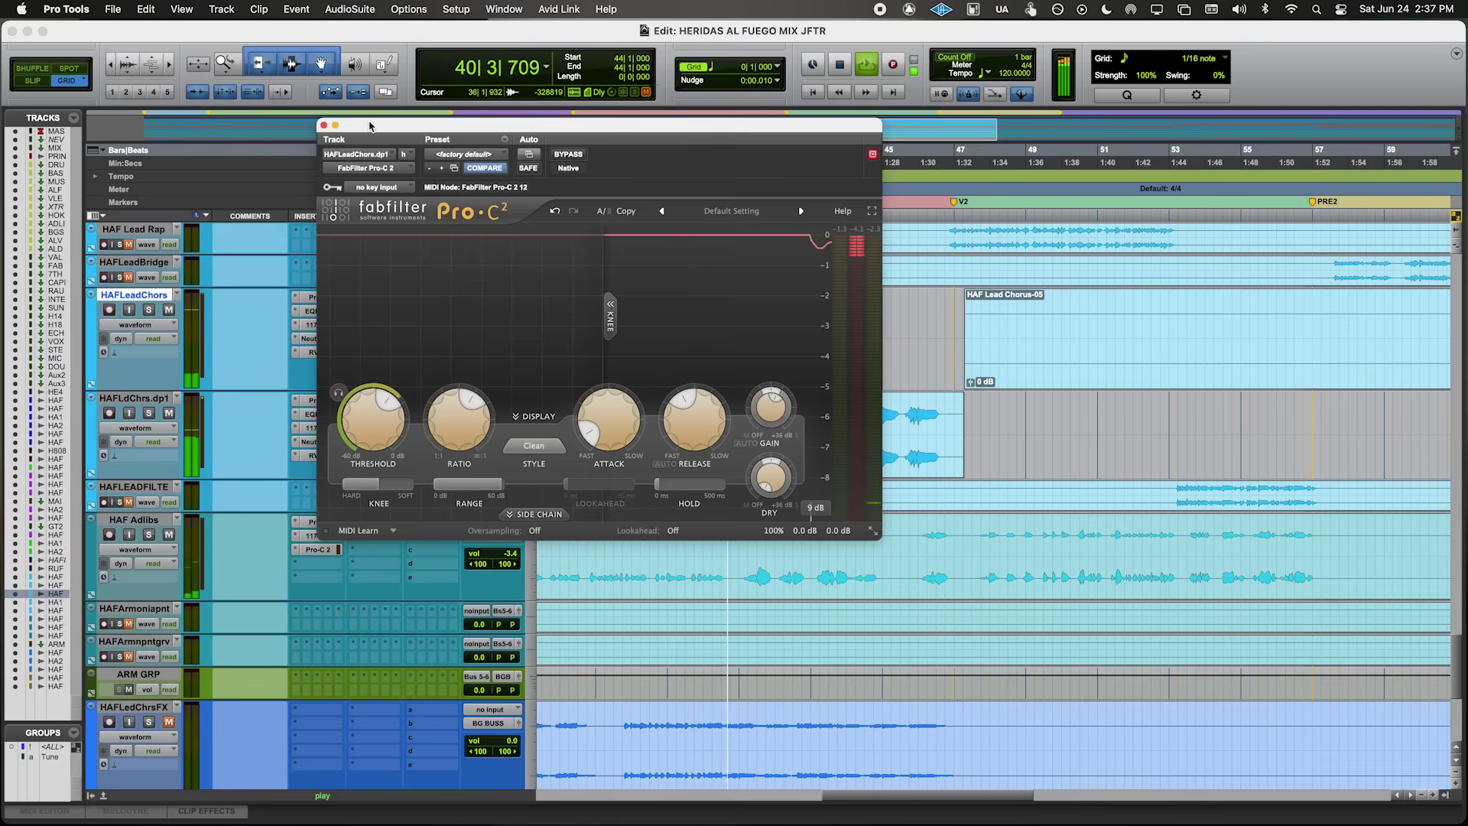
pyautogui.moveTo(369, 126); pyautogui.dragTo(450, 93)
pyautogui.moveTo(471, 408)
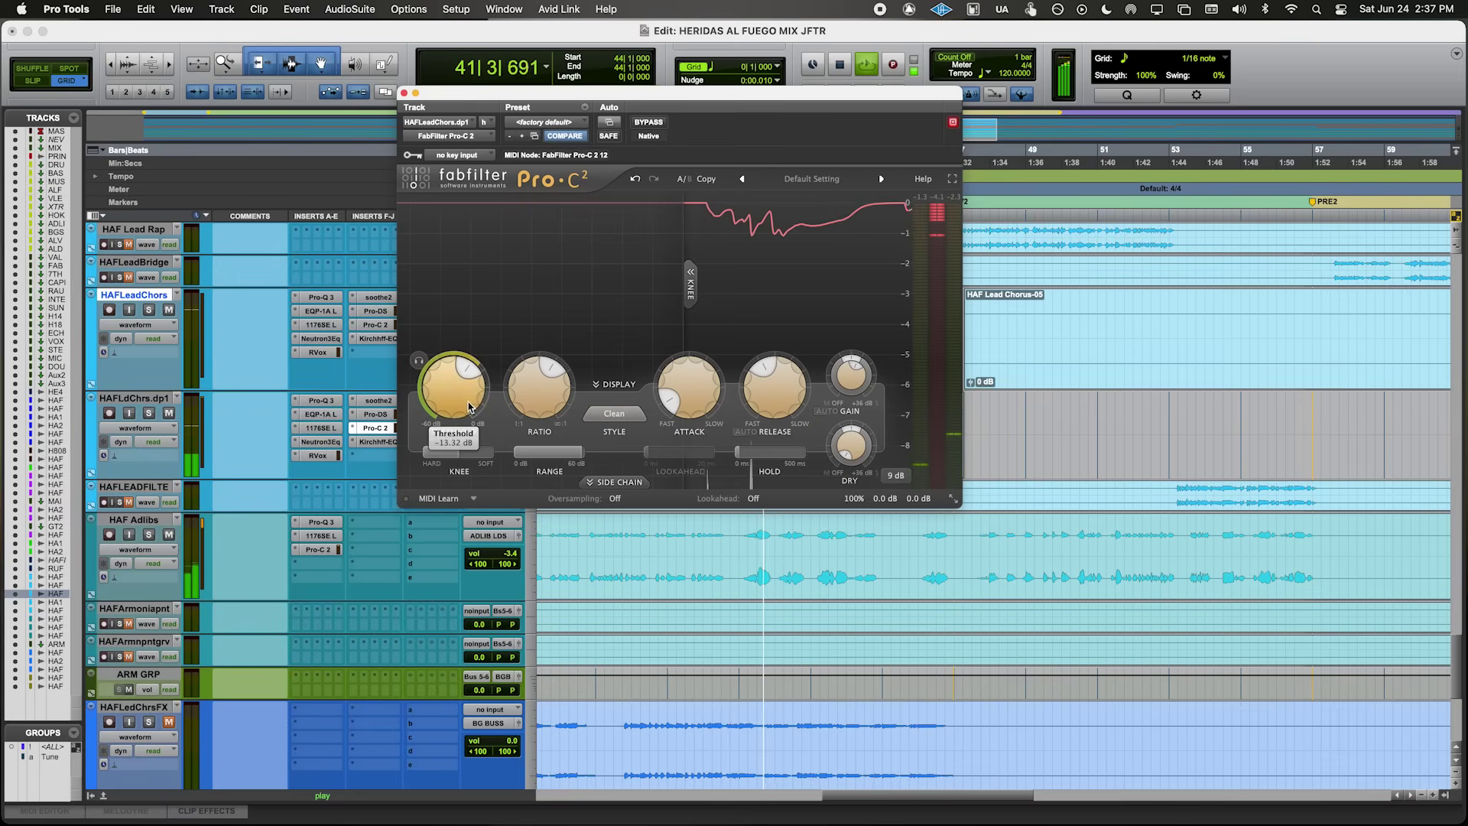
pyautogui.press('super+w')
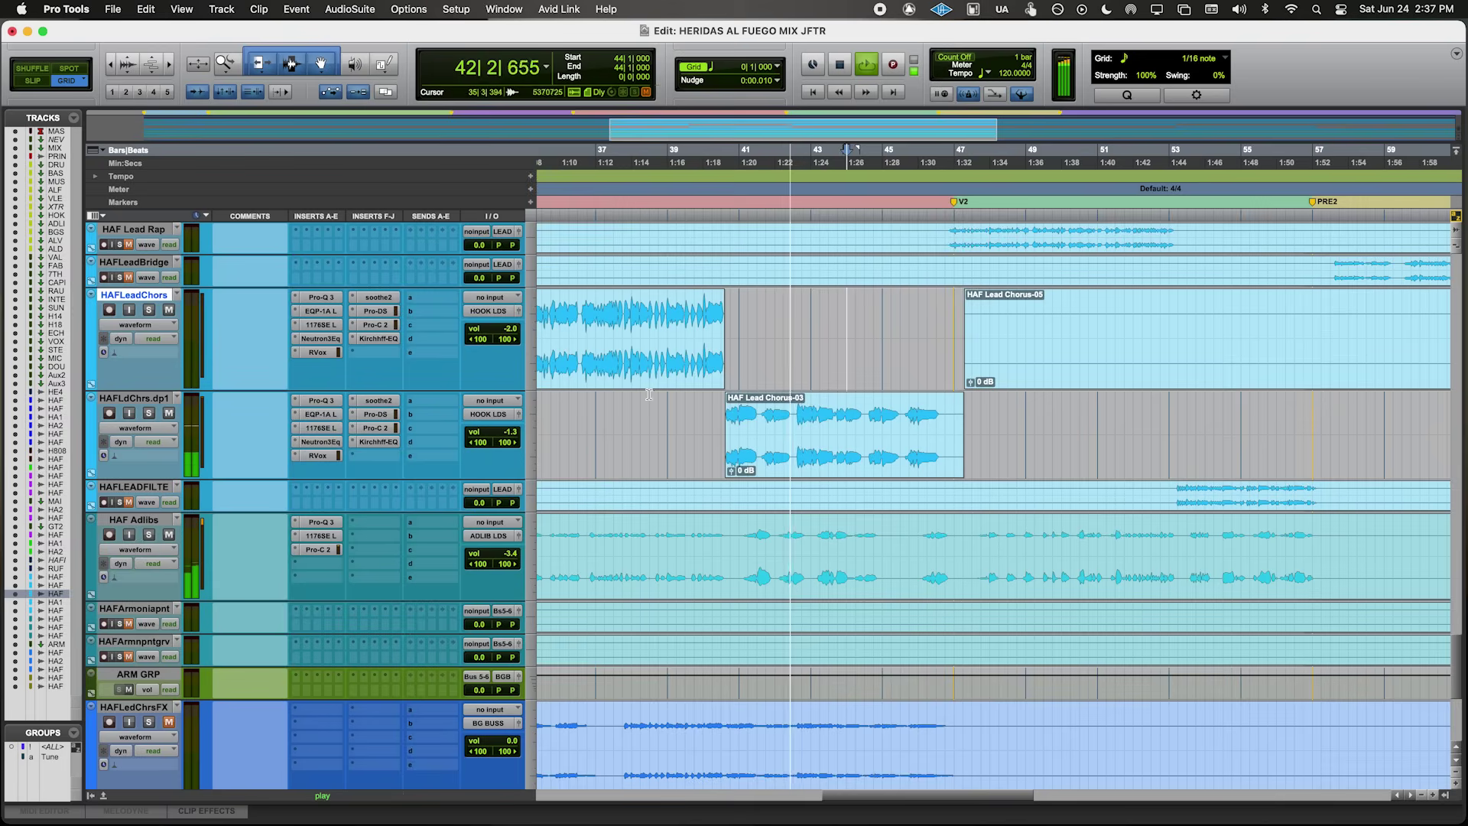
# - Add a Flat Highpass at 101 Hz, 12 dB/oct to the Neutron 3 Equalizer on HAFLdChrs.dp1 and set the track volume to +0.7
pyautogui.press('space')
pyautogui.click(728, 415)
pyautogui.click(321, 442)
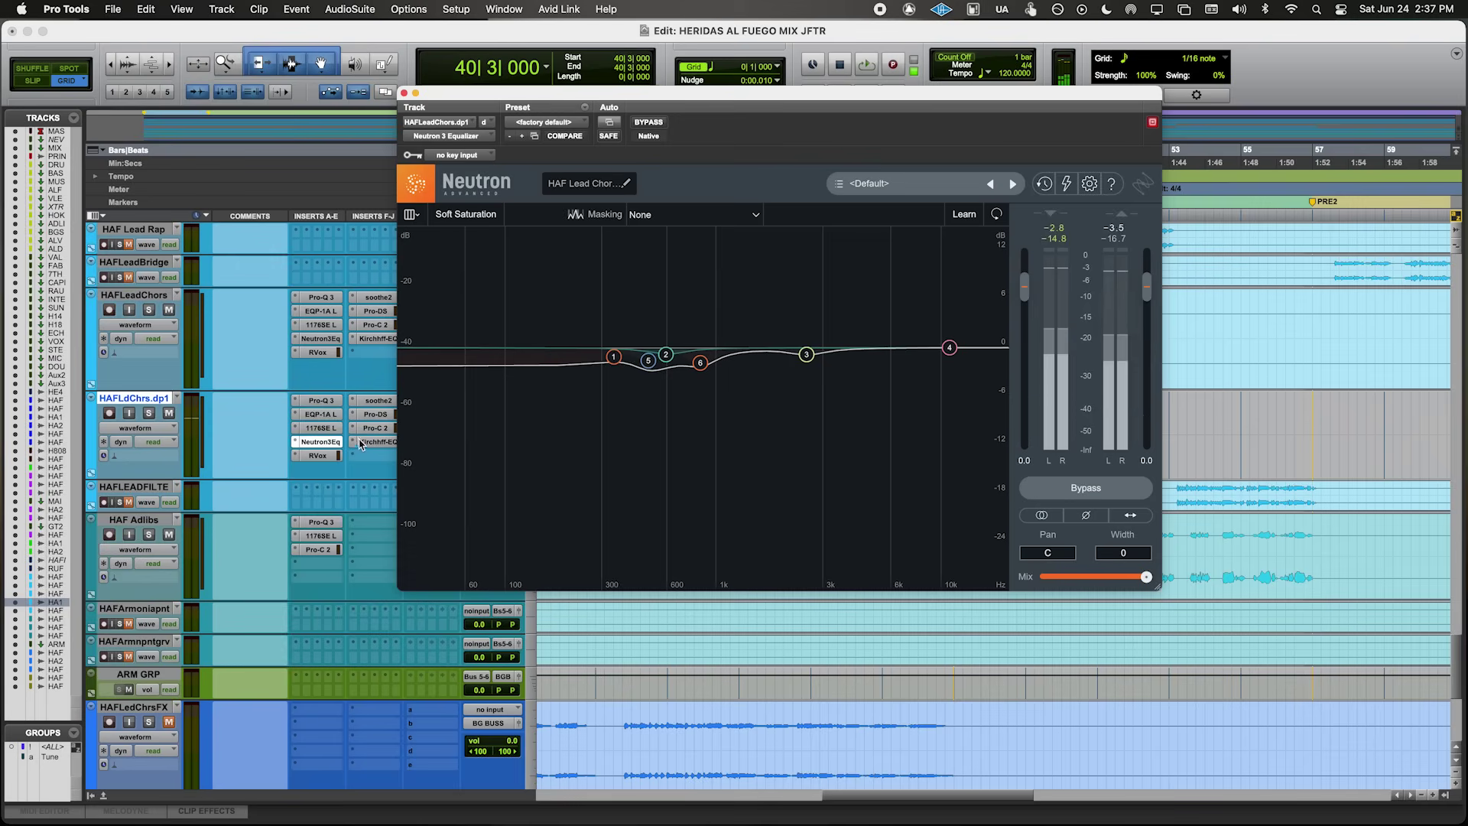
pyautogui.moveTo(418, 373); pyautogui.dragTo(505, 366)
pyautogui.moveTo(457, 124); pyautogui.dragTo(1089, 253)
pyautogui.press('space')
pyautogui.moveTo(484, 442); pyautogui.dragTo(485, 428)
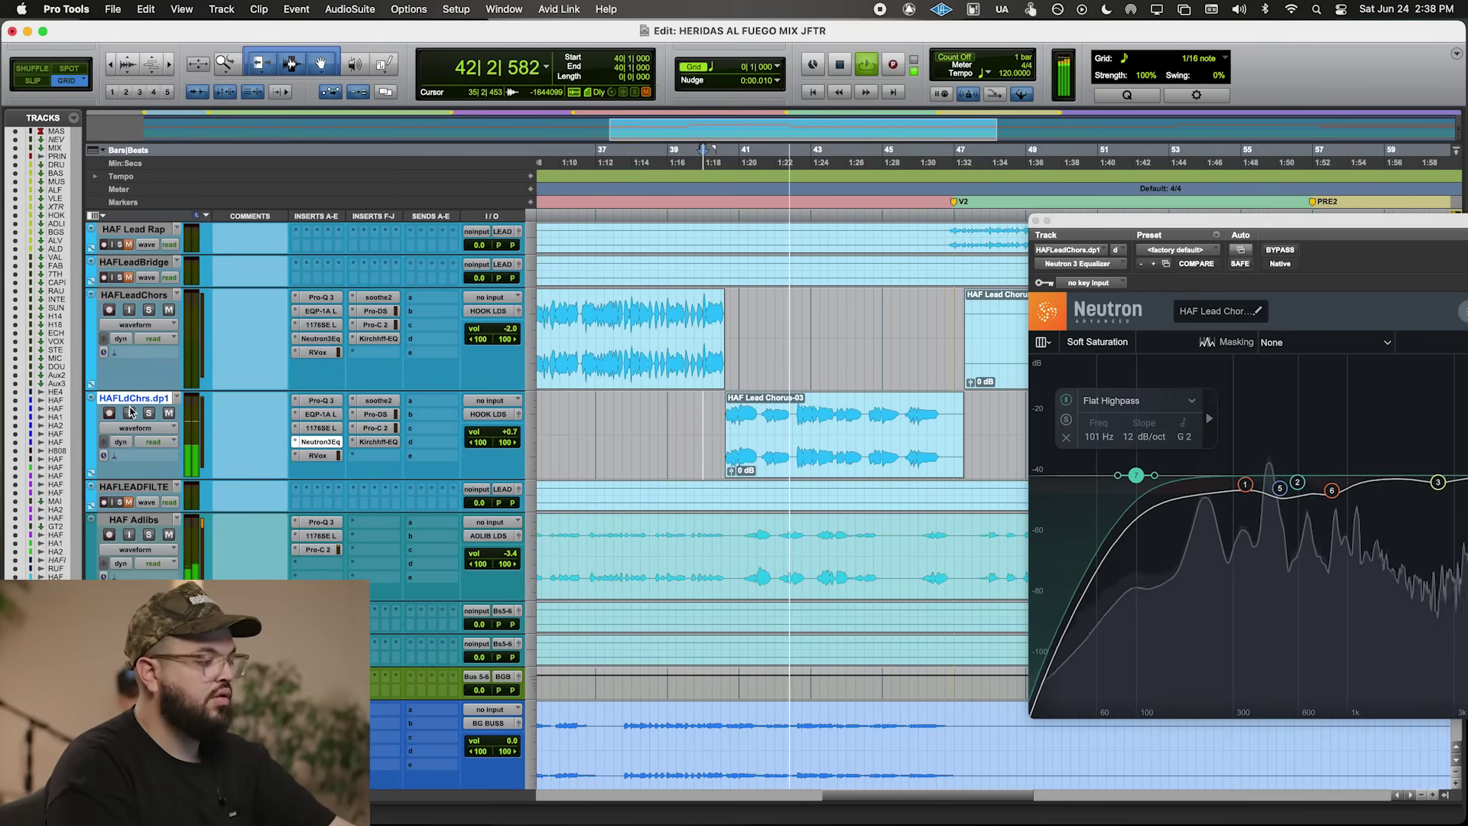
pyautogui.click(320, 443)
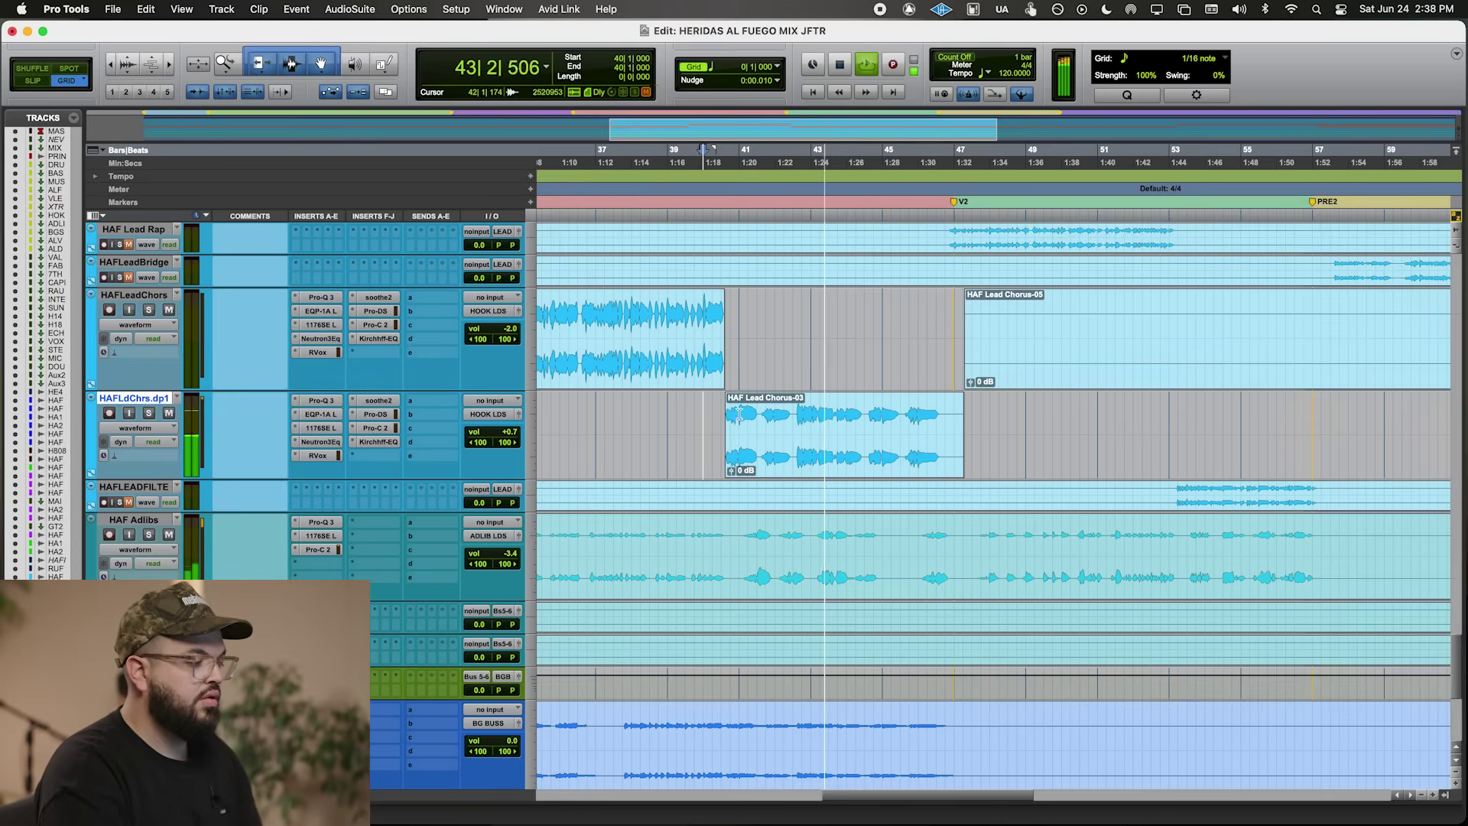
# - Review the Pultec EQP-1A settings on HAFLdChrs.dp1 while the chorus clip plays
pyautogui.click(341, 413)
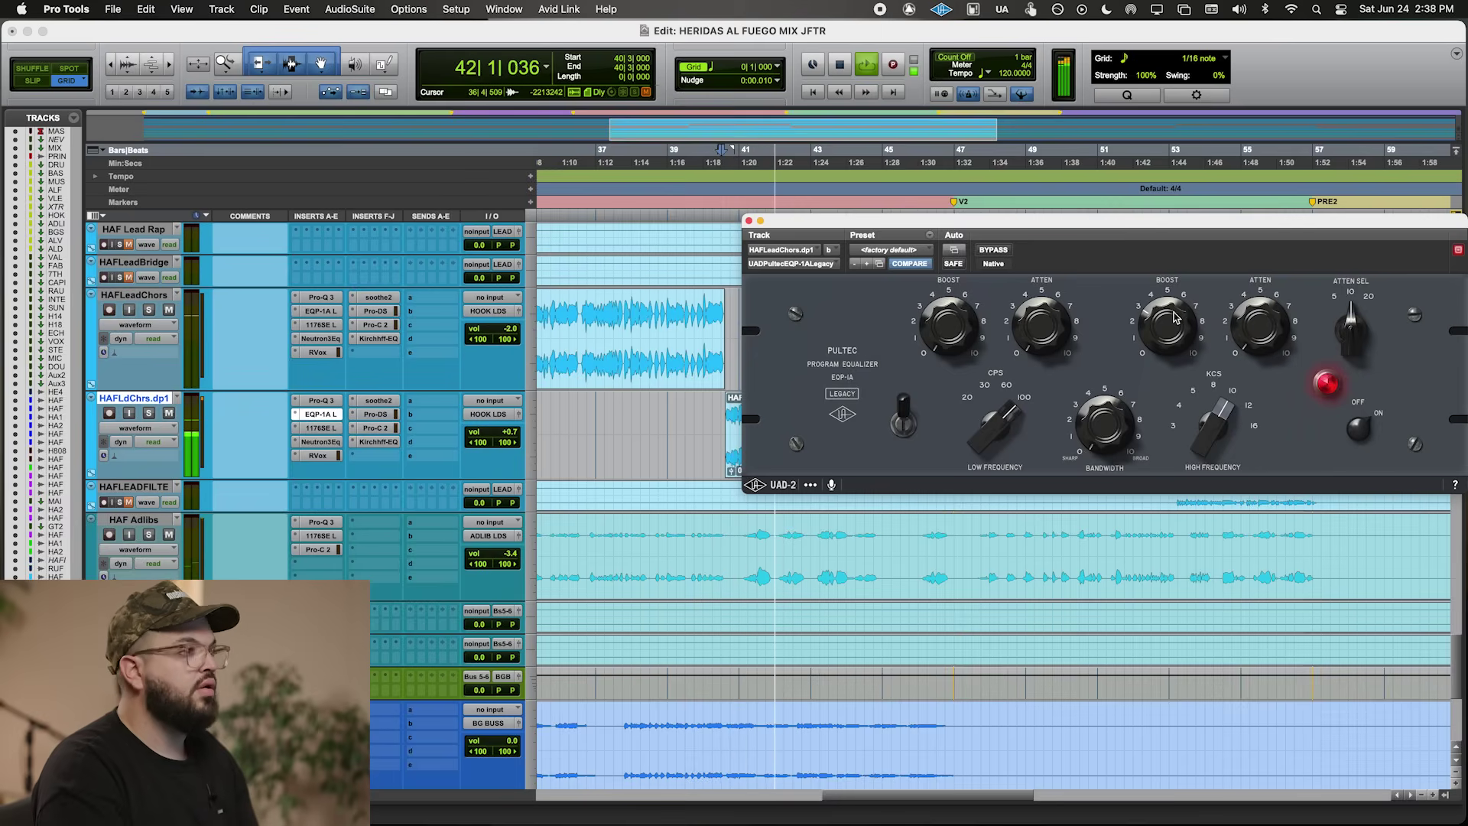
pyautogui.click(748, 221)
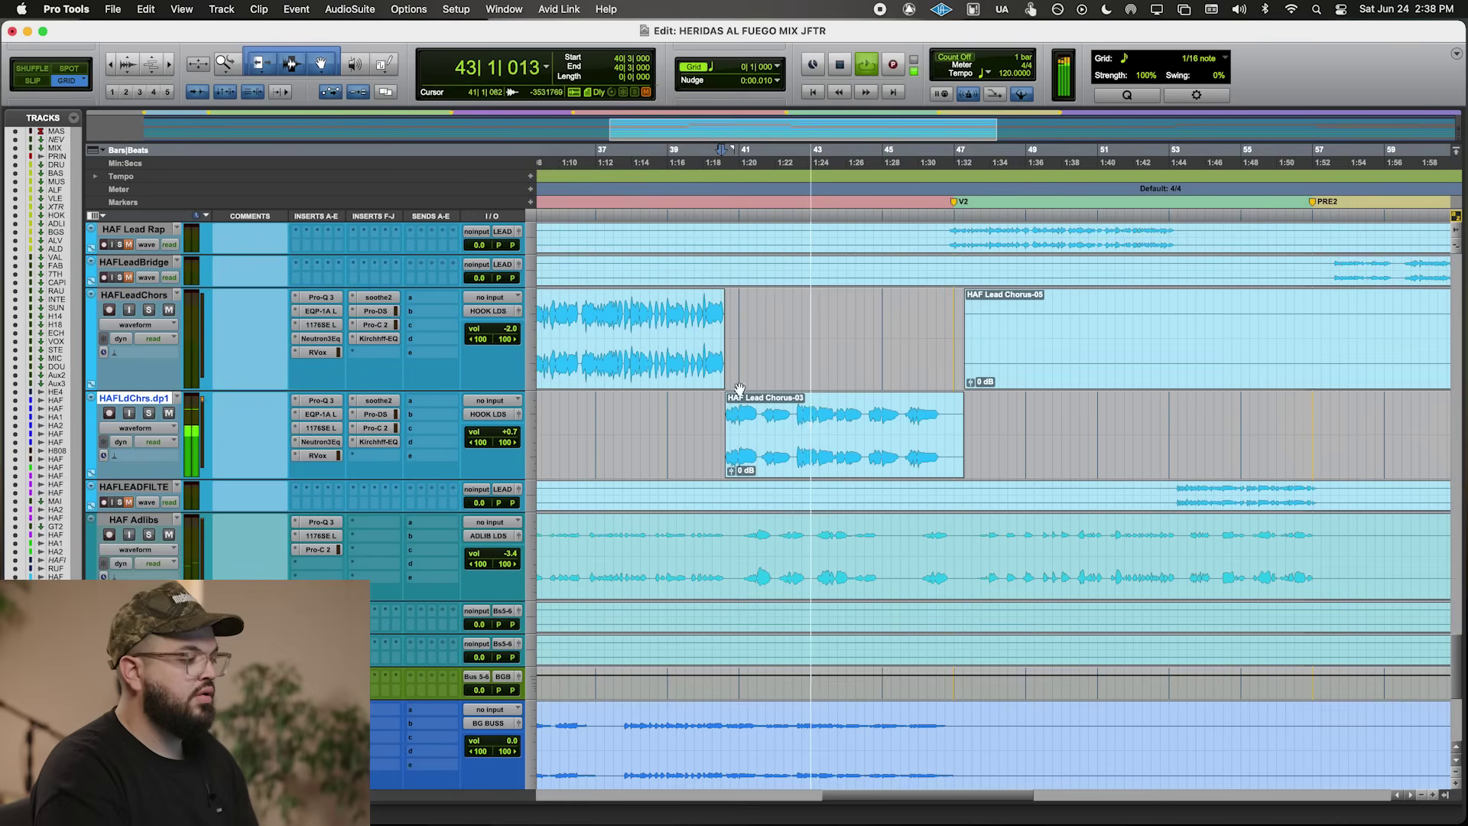
pyautogui.press('space')
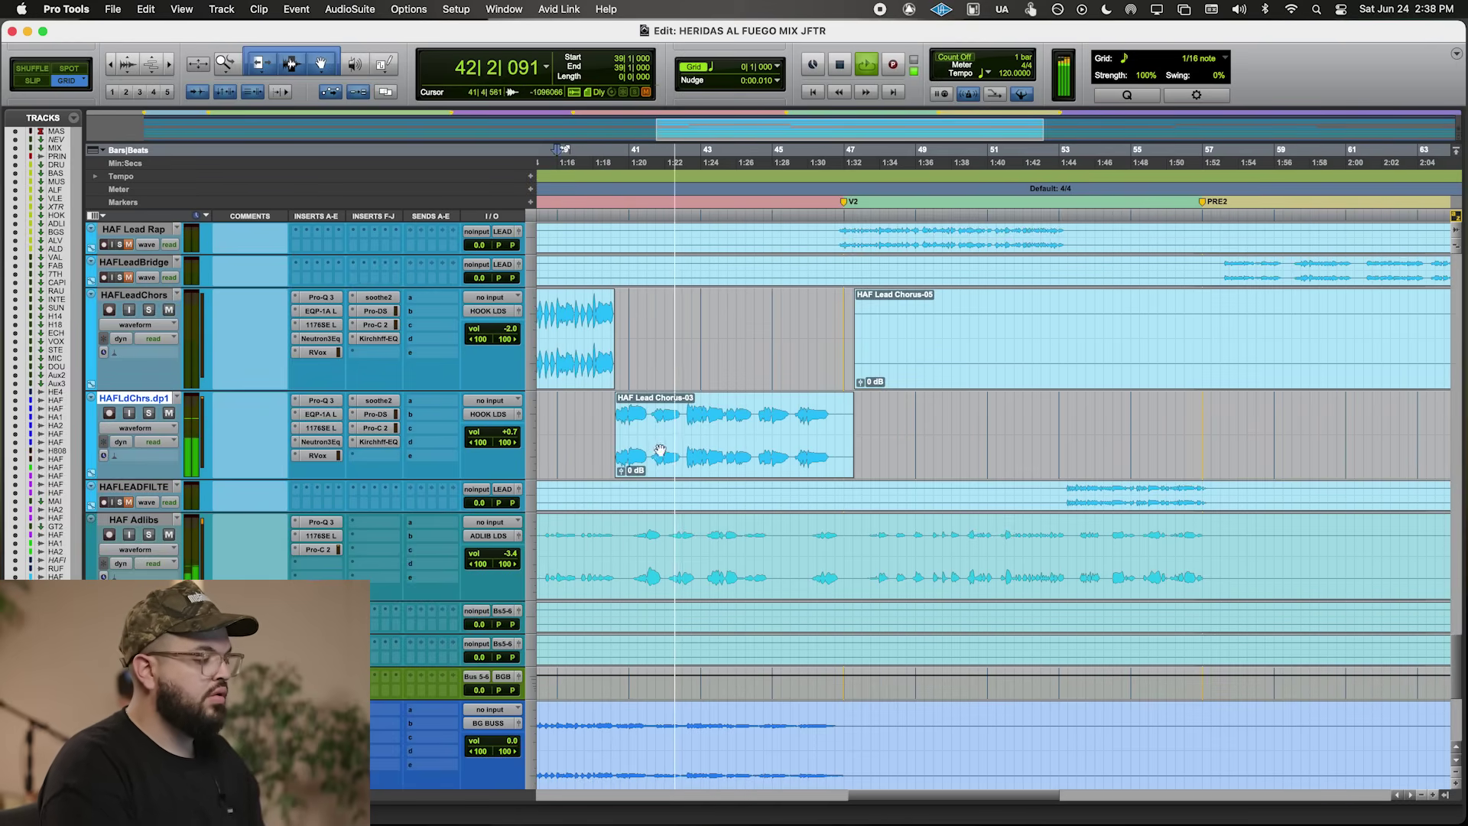
# - Select the sustained phrase at bar 41 of the HAF Lead Chorus-03 clip and open the AudioSuite FabFilter Pro-Q 3 for it
pyautogui.press('super+bracketright')
pyautogui.press('super+bracketright')
pyautogui.press('super+bracketright')
pyautogui.press('space')
pyautogui.moveTo(1080, 448); pyautogui.dragTo(924, 448)
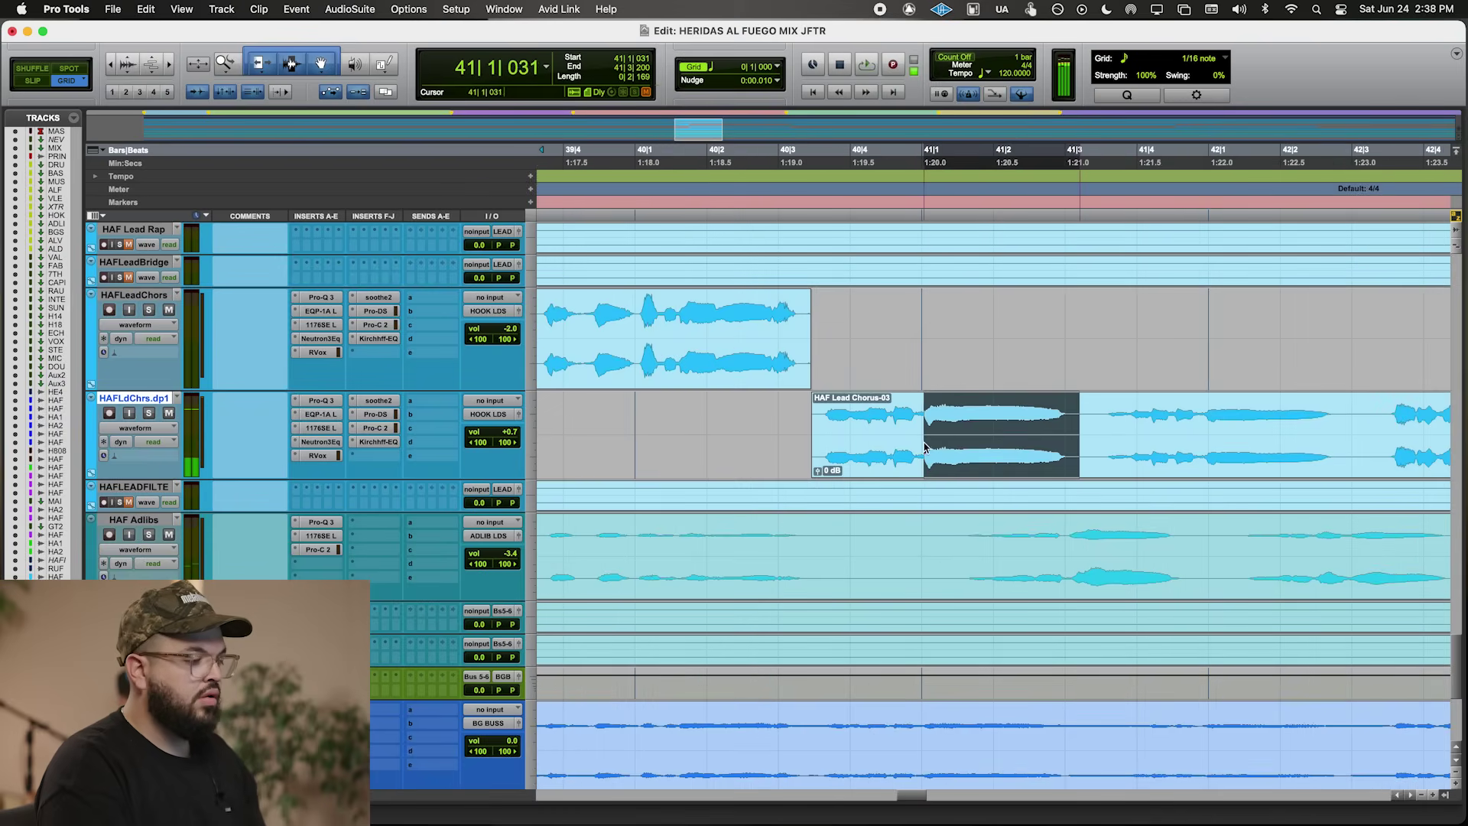
pyautogui.click(408, 9)
pyautogui.click(349, 8)
pyautogui.click(350, 9)
pyautogui.moveTo(361, 39)
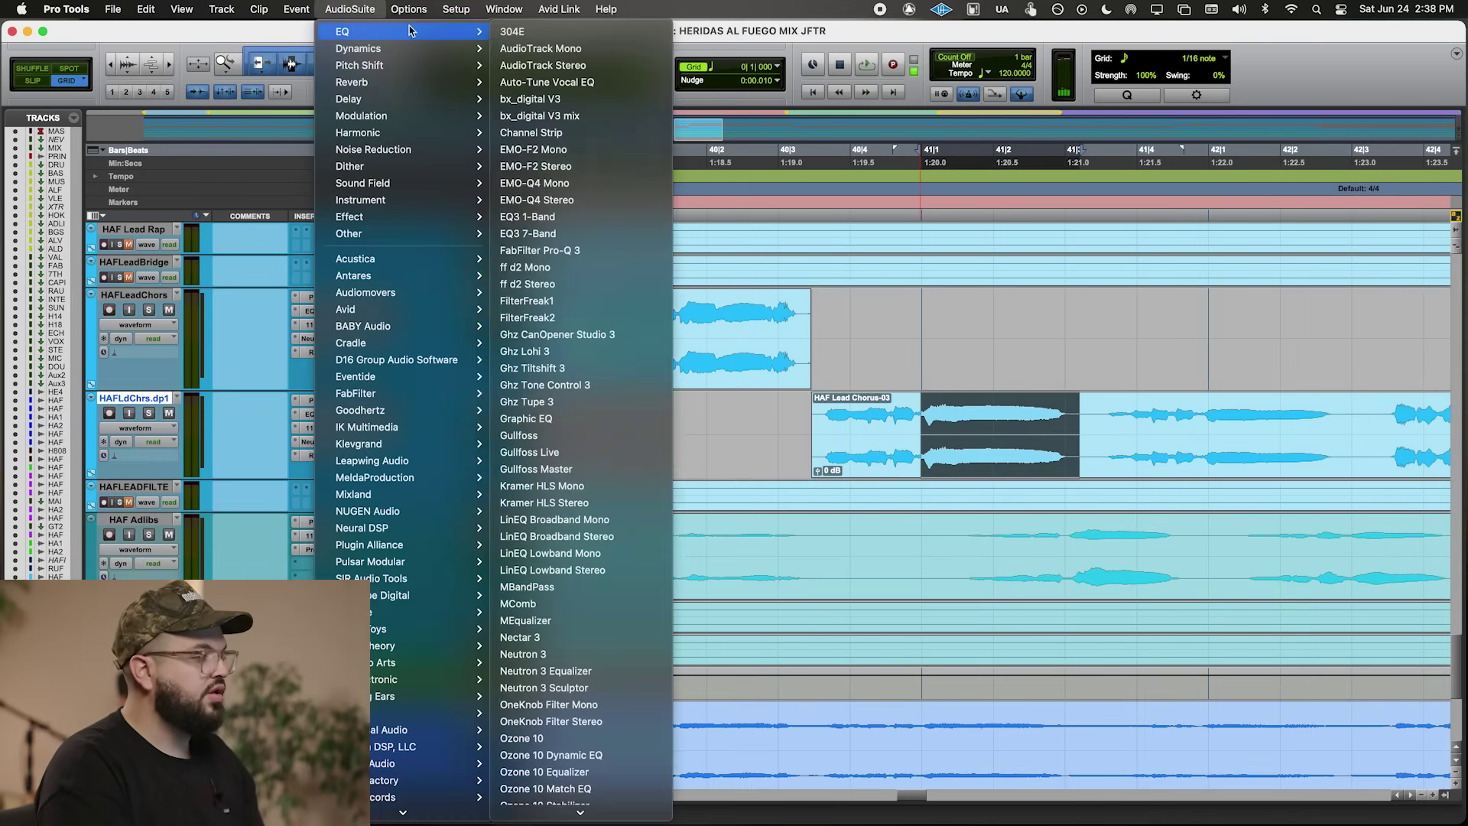
pyautogui.click(621, 250)
# - Cut about 600 Hz and 2.84 dB at 1244.9 Hz in Pro-Q 3, render the bar 41 phrase and play it back
pyautogui.press('space')
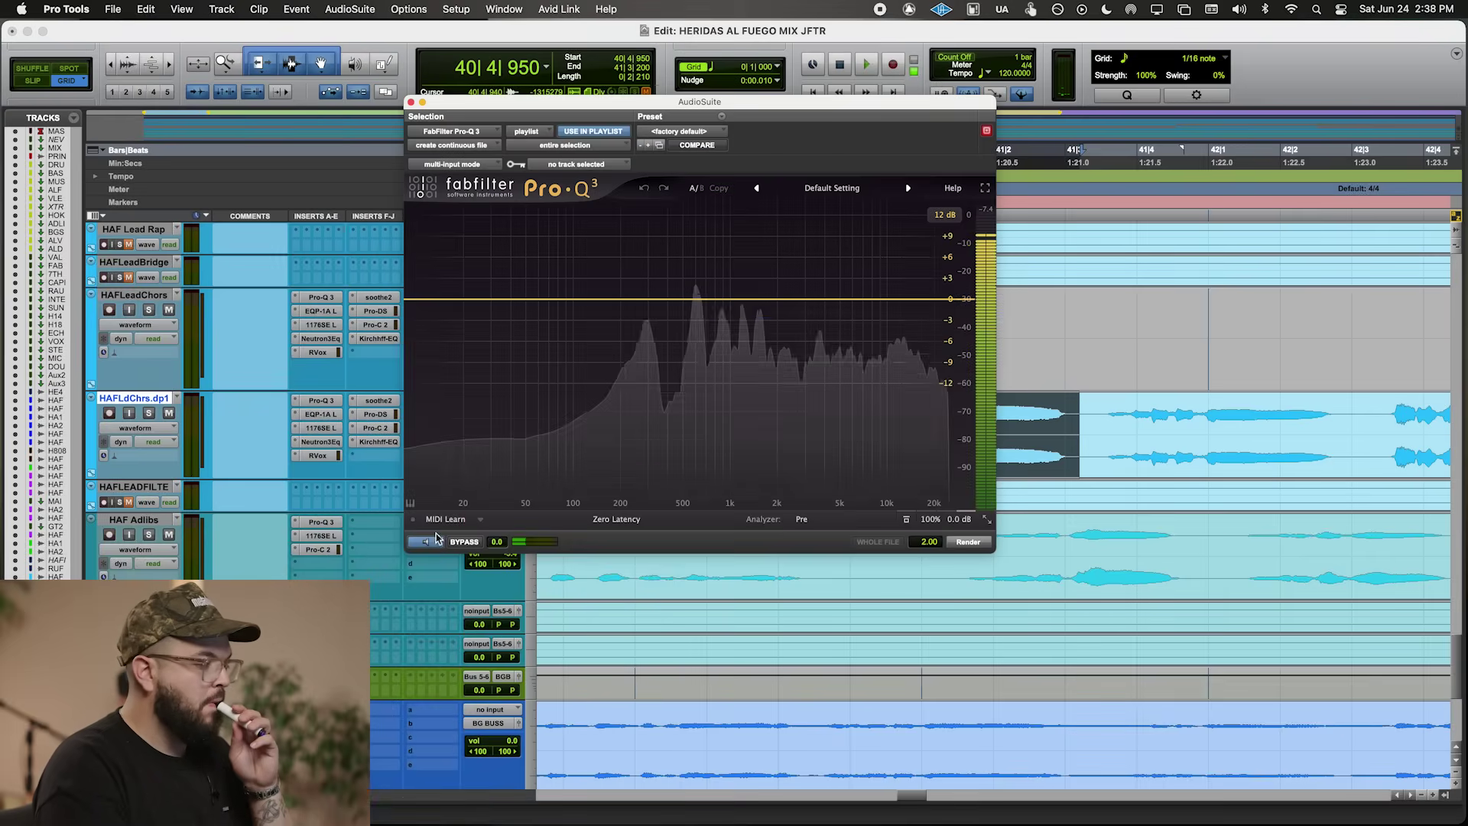
pyautogui.moveTo(744, 300)
pyautogui.mouseDown()
pyautogui.moveTo(695, 283)
pyautogui.moveTo(691, 324)
pyautogui.moveTo(750, 269)
pyautogui.moveTo(744, 245)
pyautogui.moveTo(744, 318)
pyautogui.mouseUp()
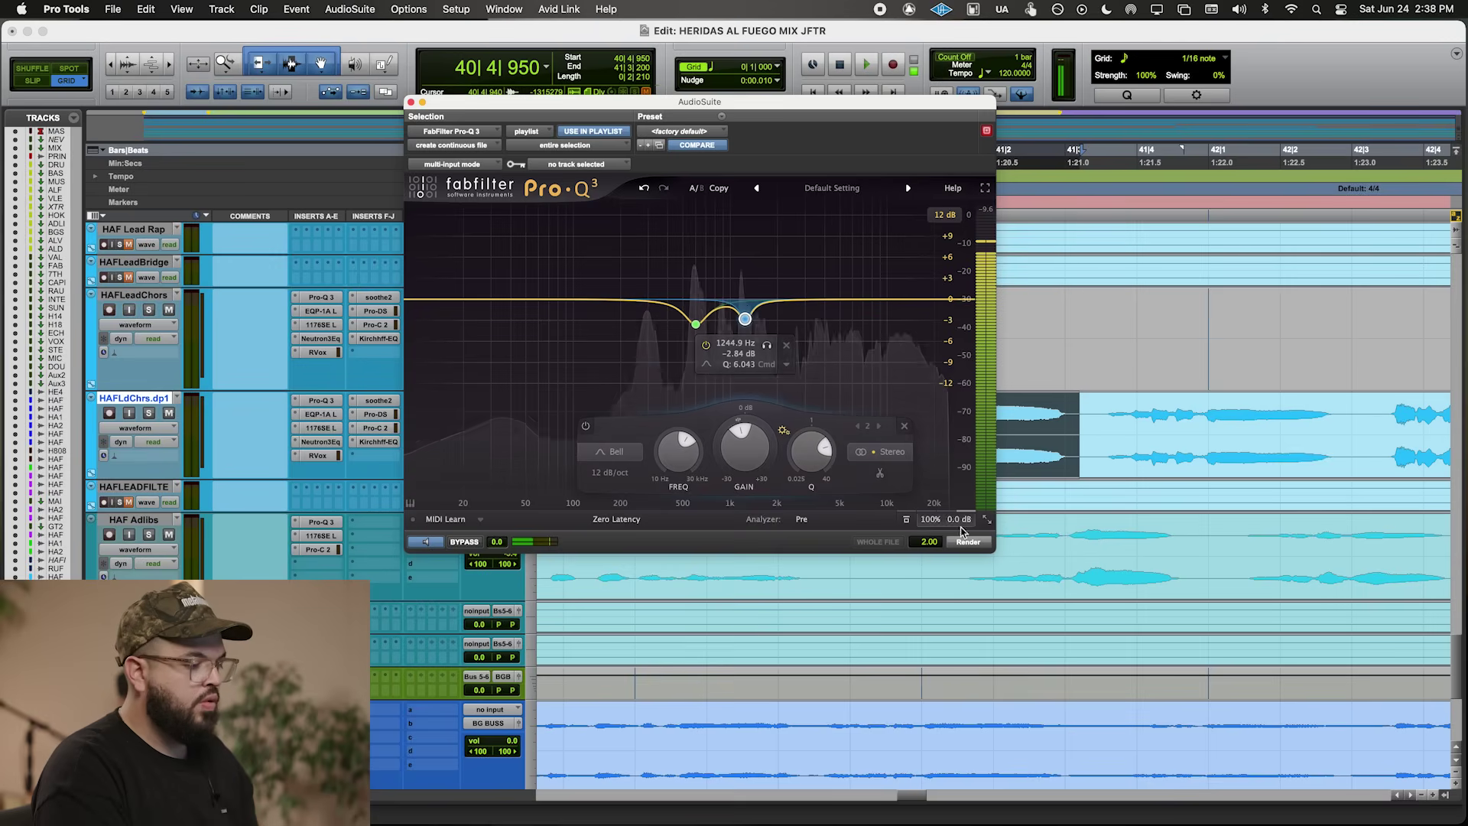
pyautogui.click(845, 610)
pyautogui.press('space')
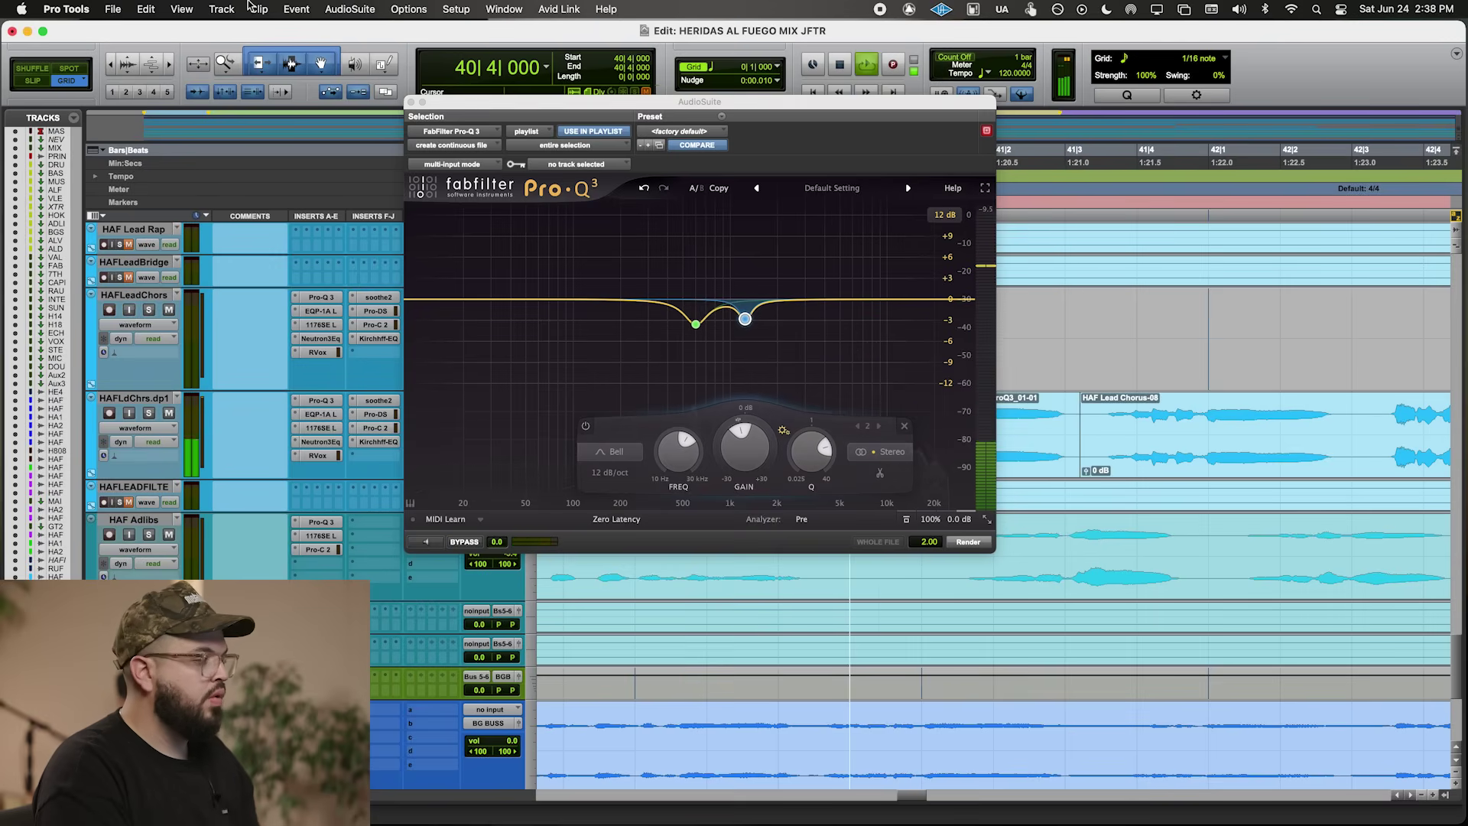
pyautogui.click(411, 101)
# - Select the phrase from 43|1|758 to 43|3|886 in the lead chorus clip on HAFLdChrs.dp1
pyautogui.scroll(-5, 1078, 434)
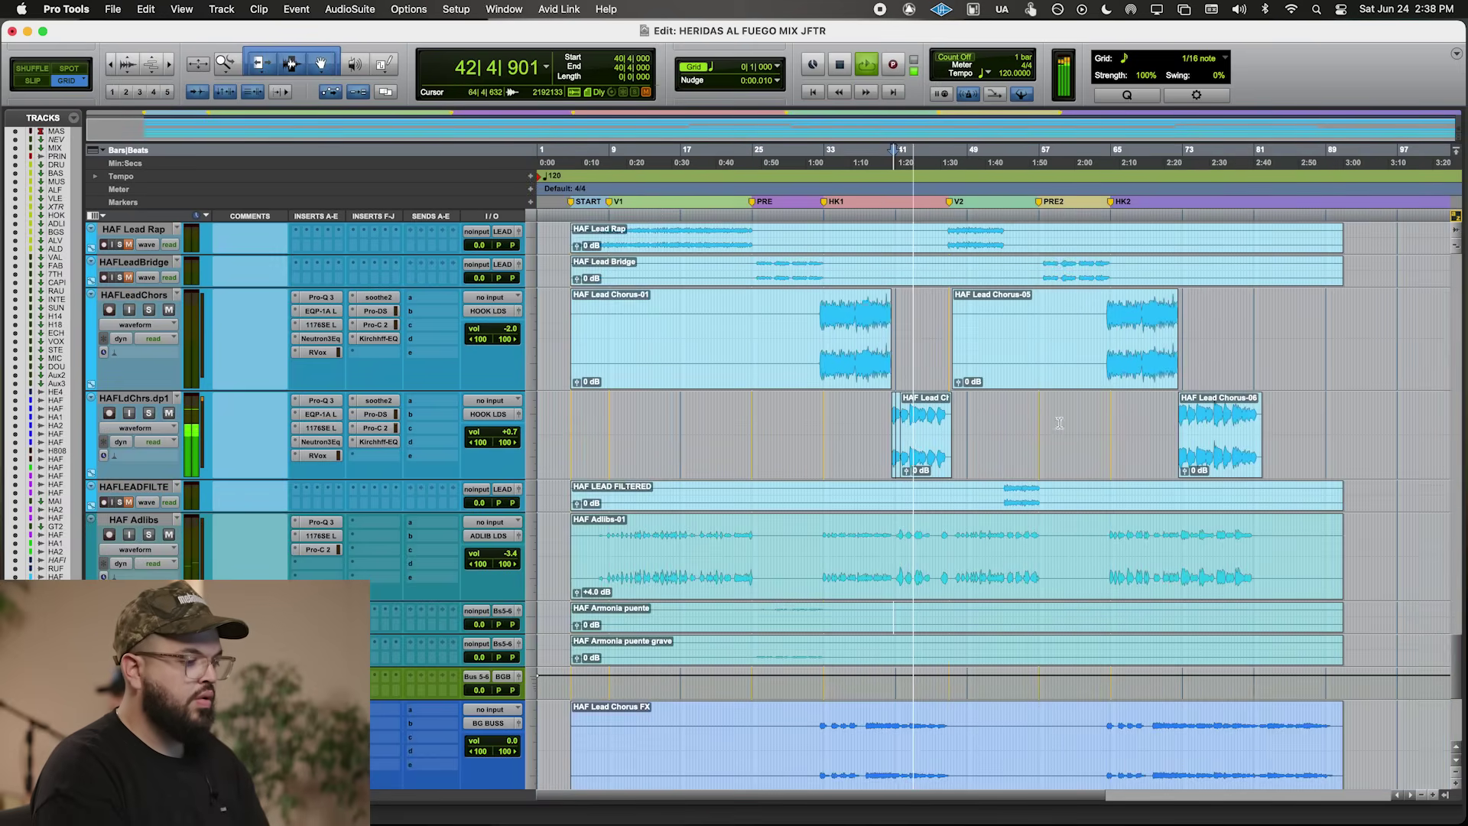
pyautogui.scroll(5, 937, 417)
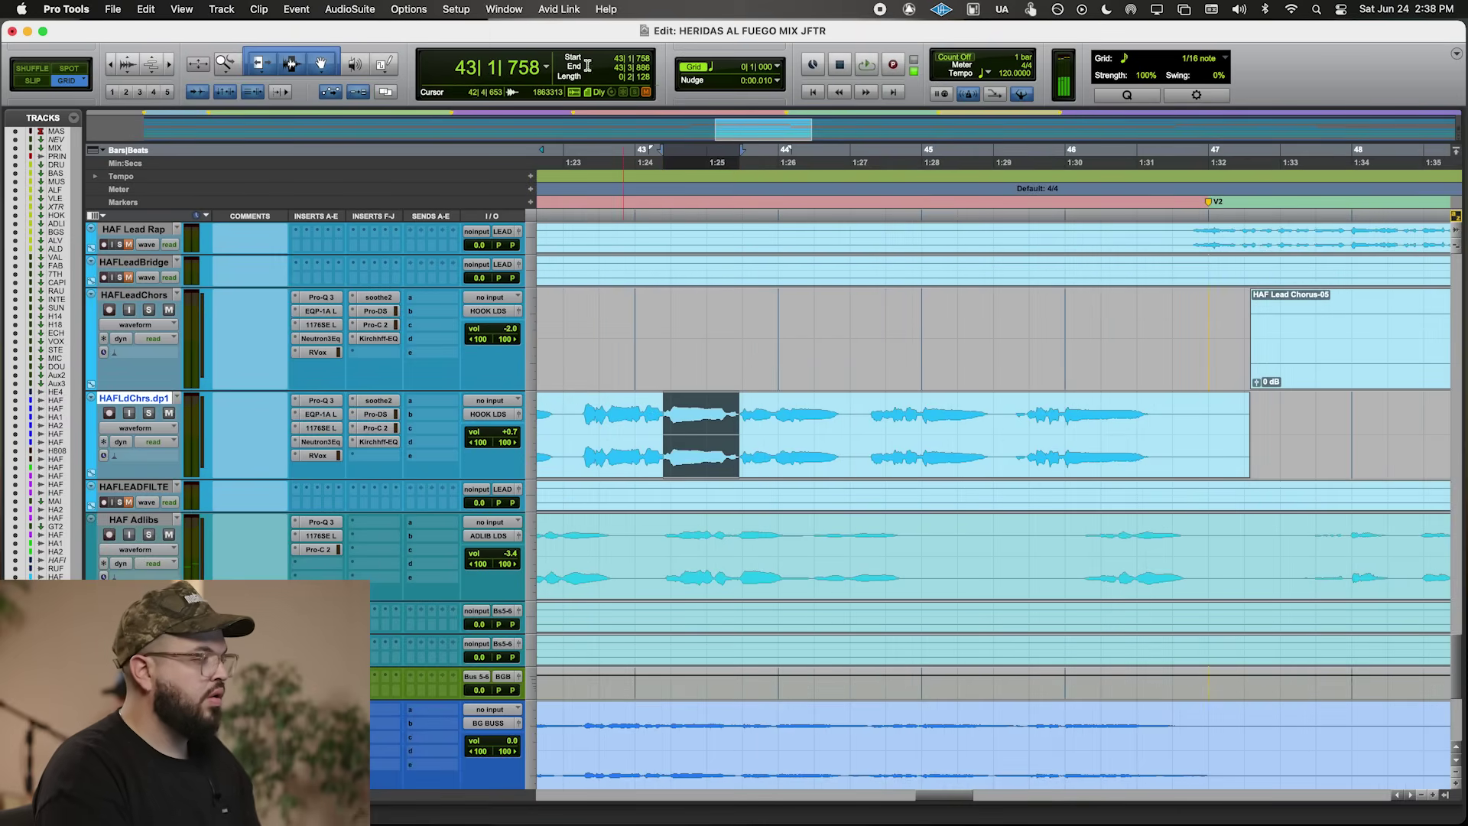
pyautogui.click(297, 9)
pyautogui.moveTo(349, 9)
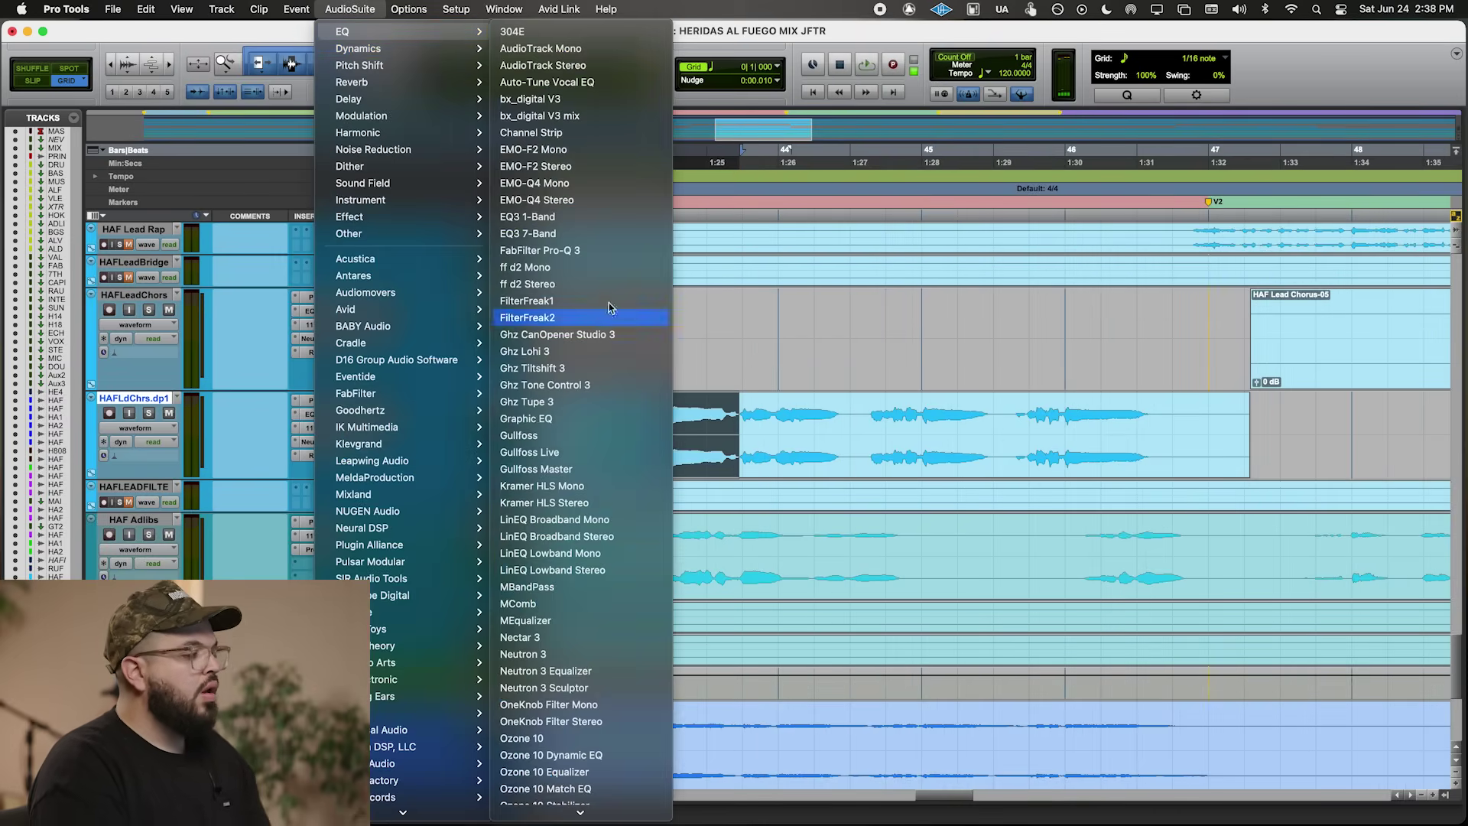
pyautogui.click(618, 256)
pyautogui.click(422, 542)
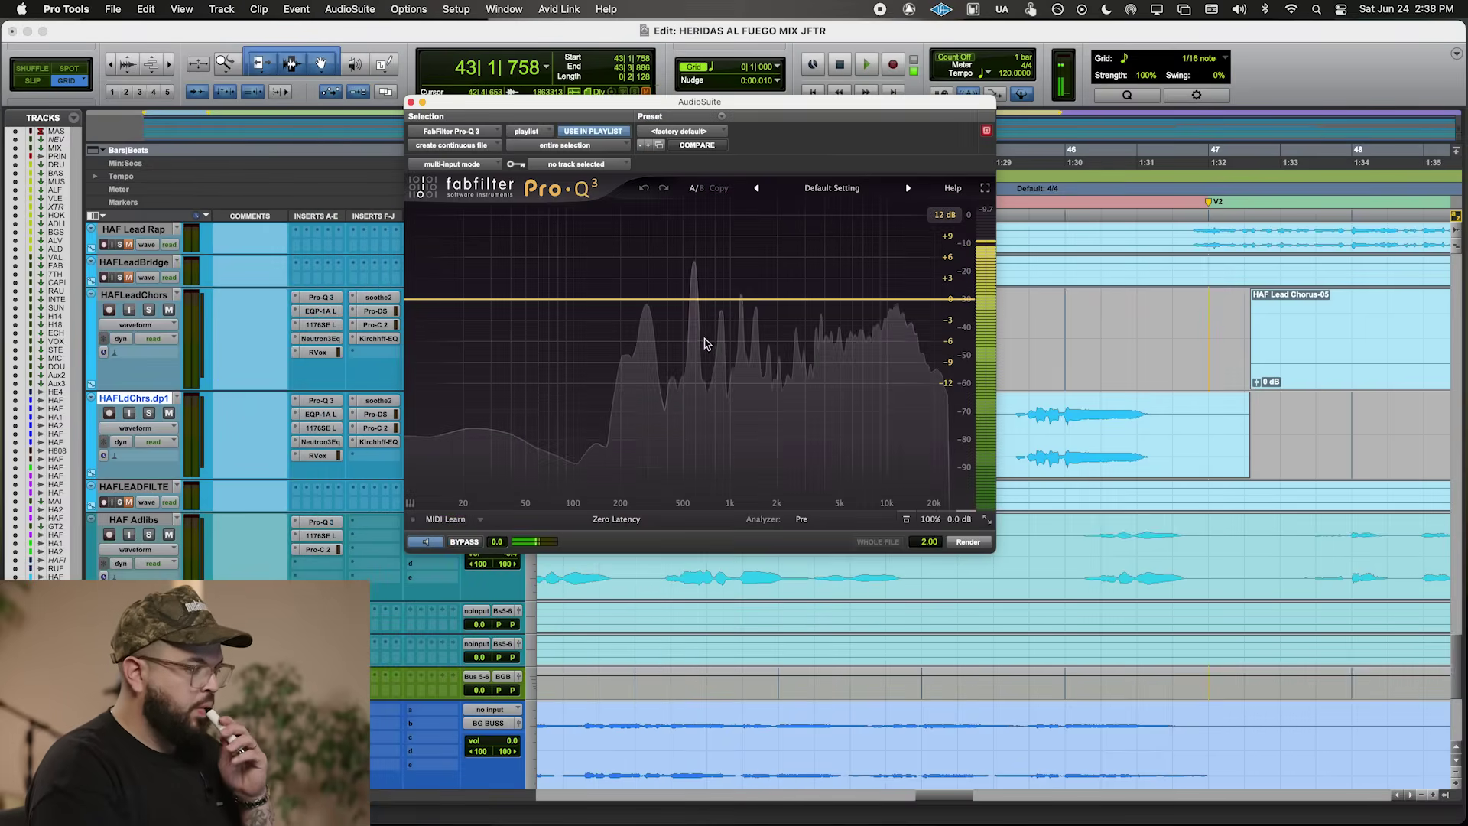
pyautogui.doubleClick(693, 287)
pyautogui.moveTo(694, 288); pyautogui.dragTo(694, 329)
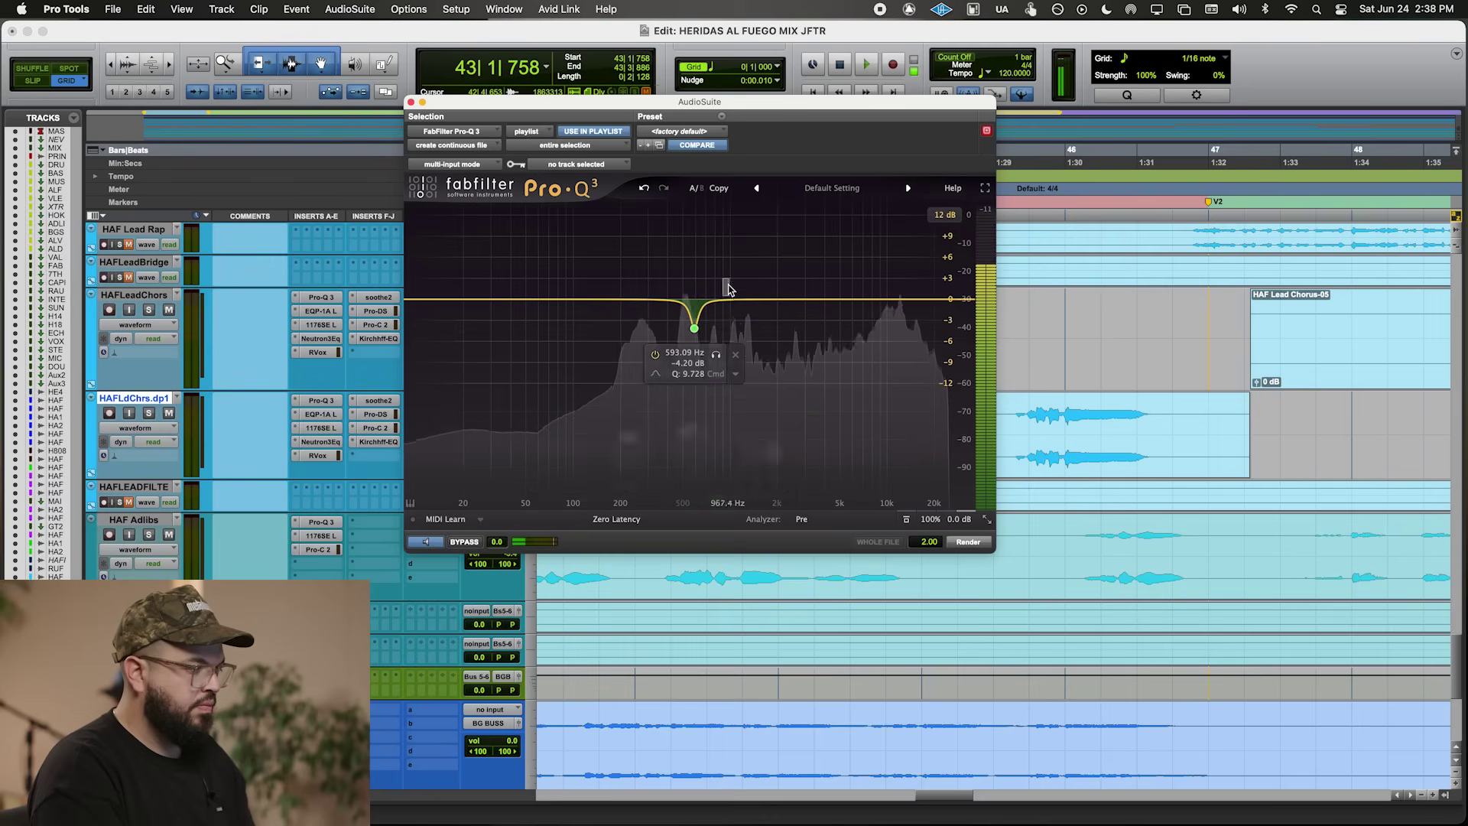
pyautogui.moveTo(740, 298); pyautogui.dragTo(742, 360)
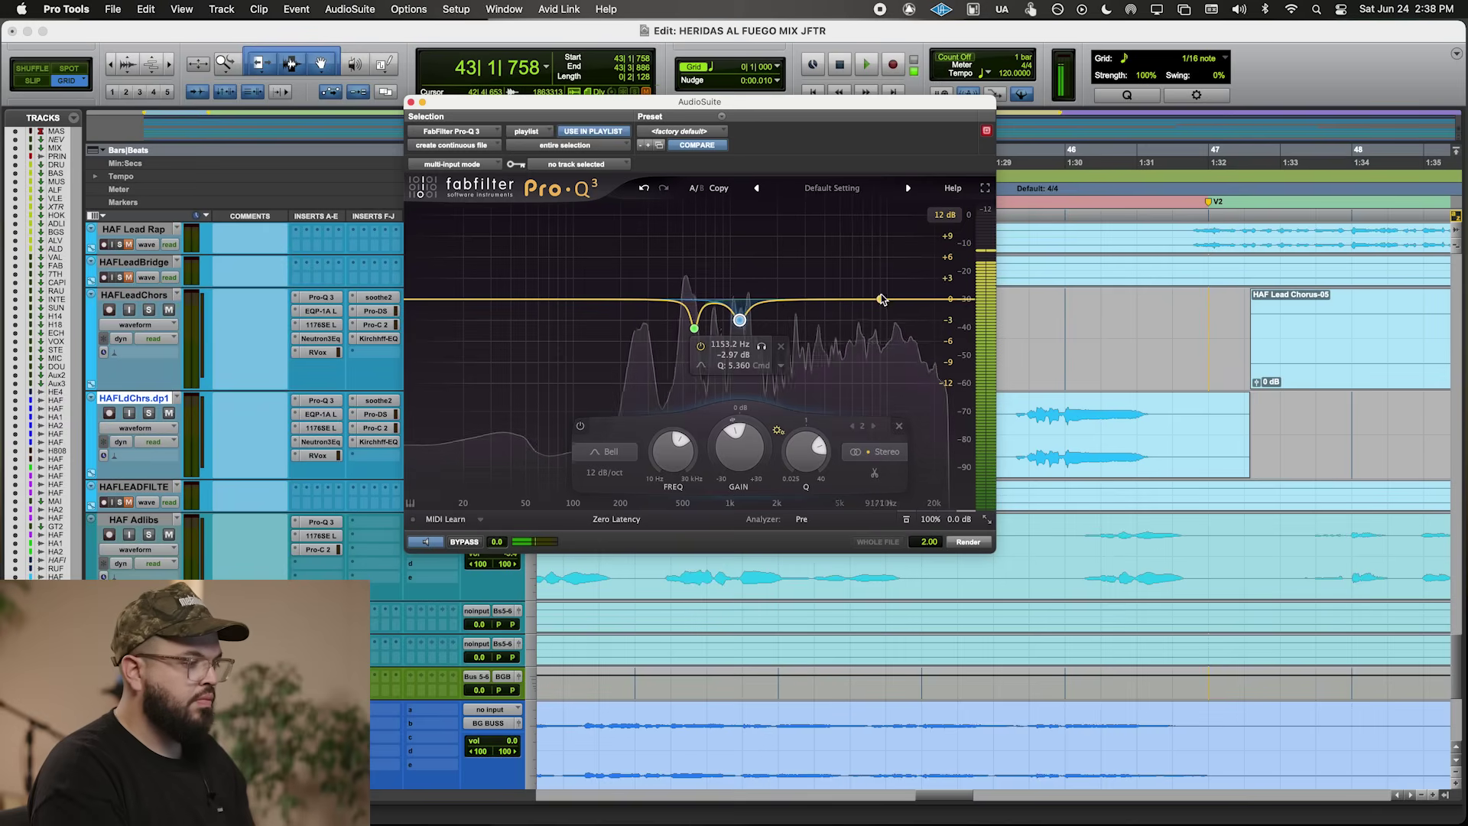
pyautogui.click(882, 299)
pyautogui.moveTo(881, 299); pyautogui.dragTo(899, 360)
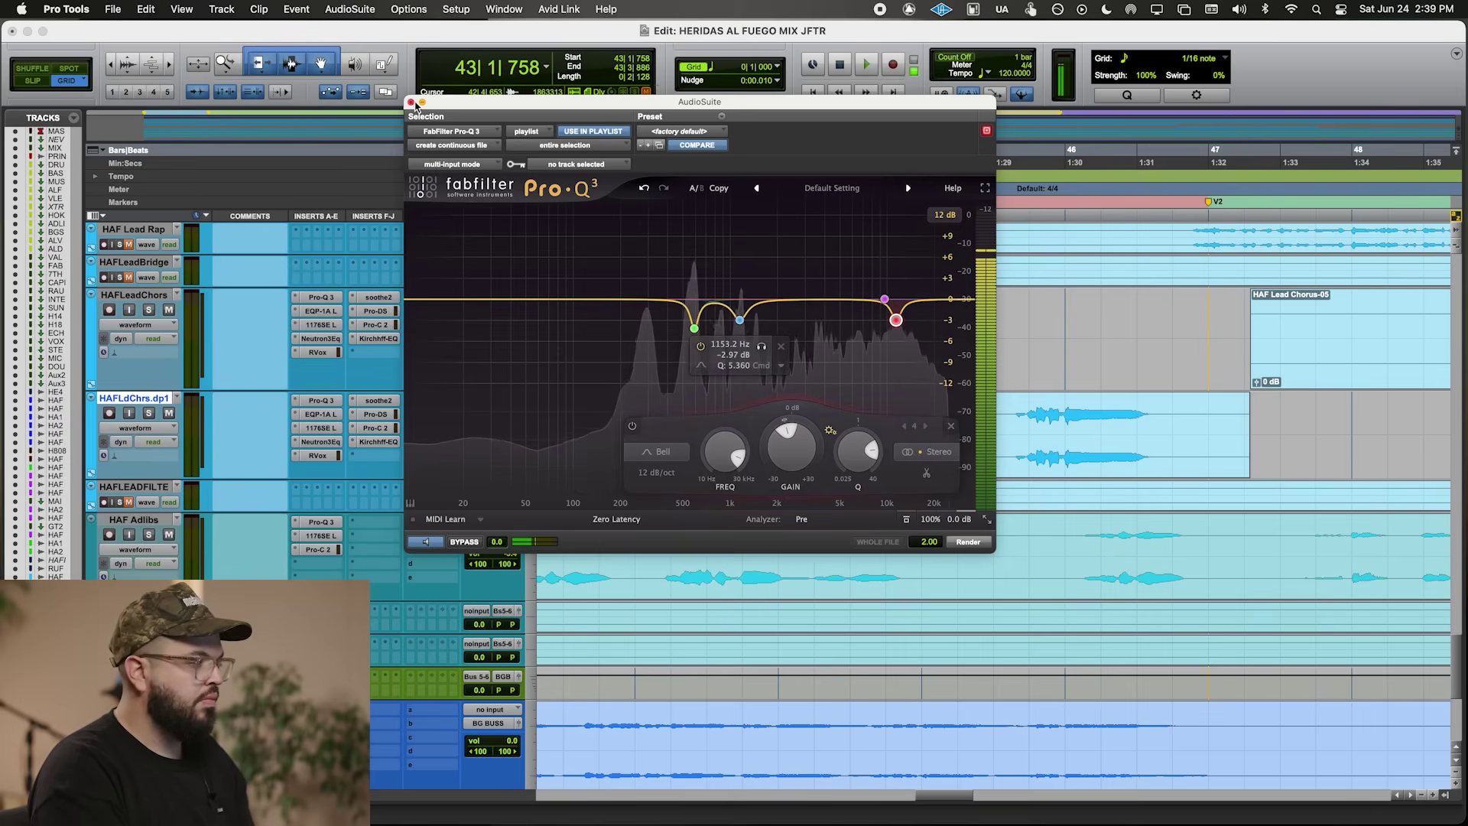
pyautogui.click(412, 103)
pyautogui.press('space')
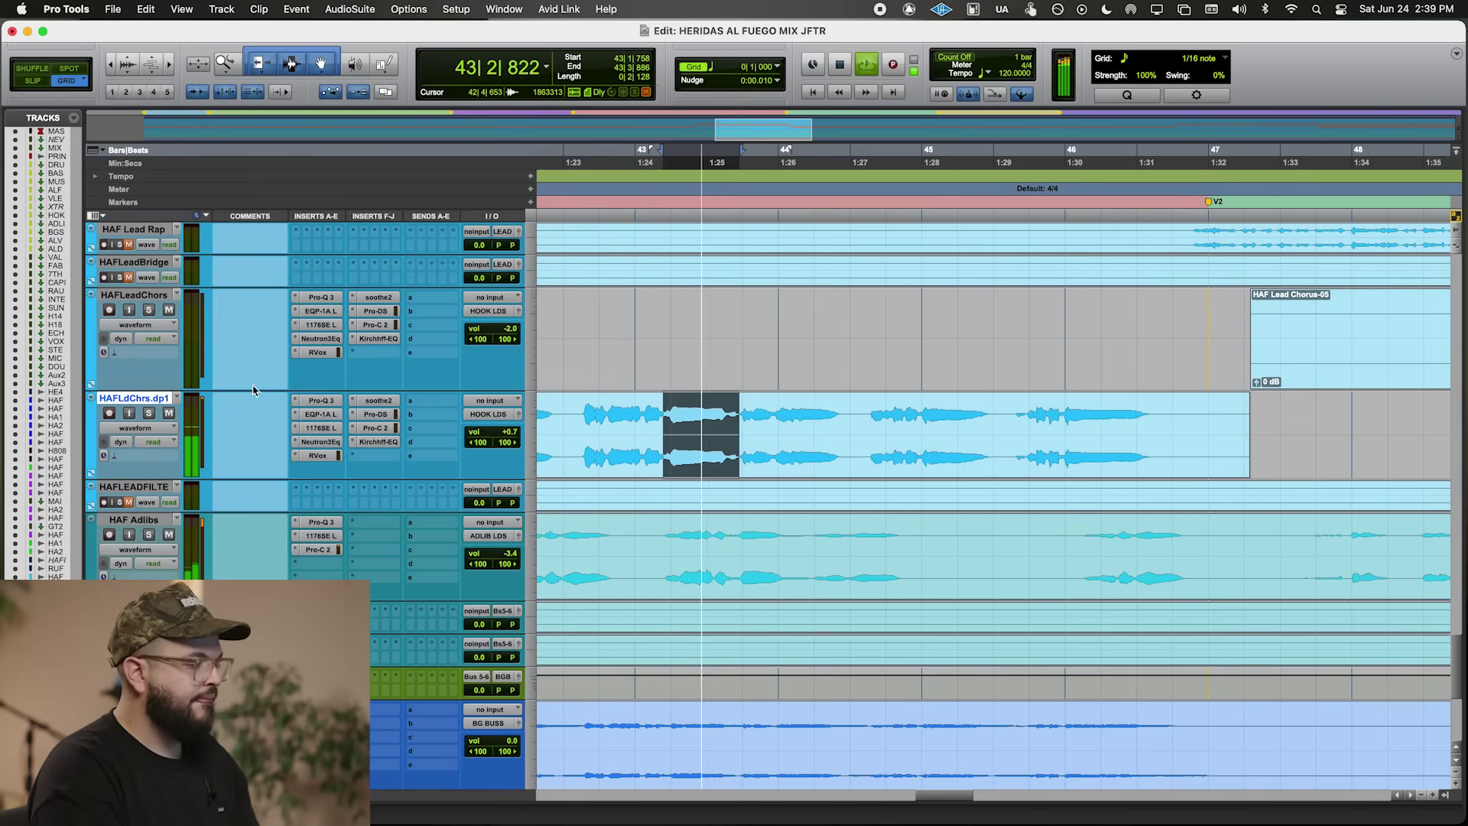
# - Render the selected bar 43 phrase through AudioSuite Pro-Q 3 with narrow cuts near 560 Hz, 1.2 kHz and 11.7 kHz, and play it back
pyautogui.click(335, 6)
pyautogui.moveTo(348, 32)
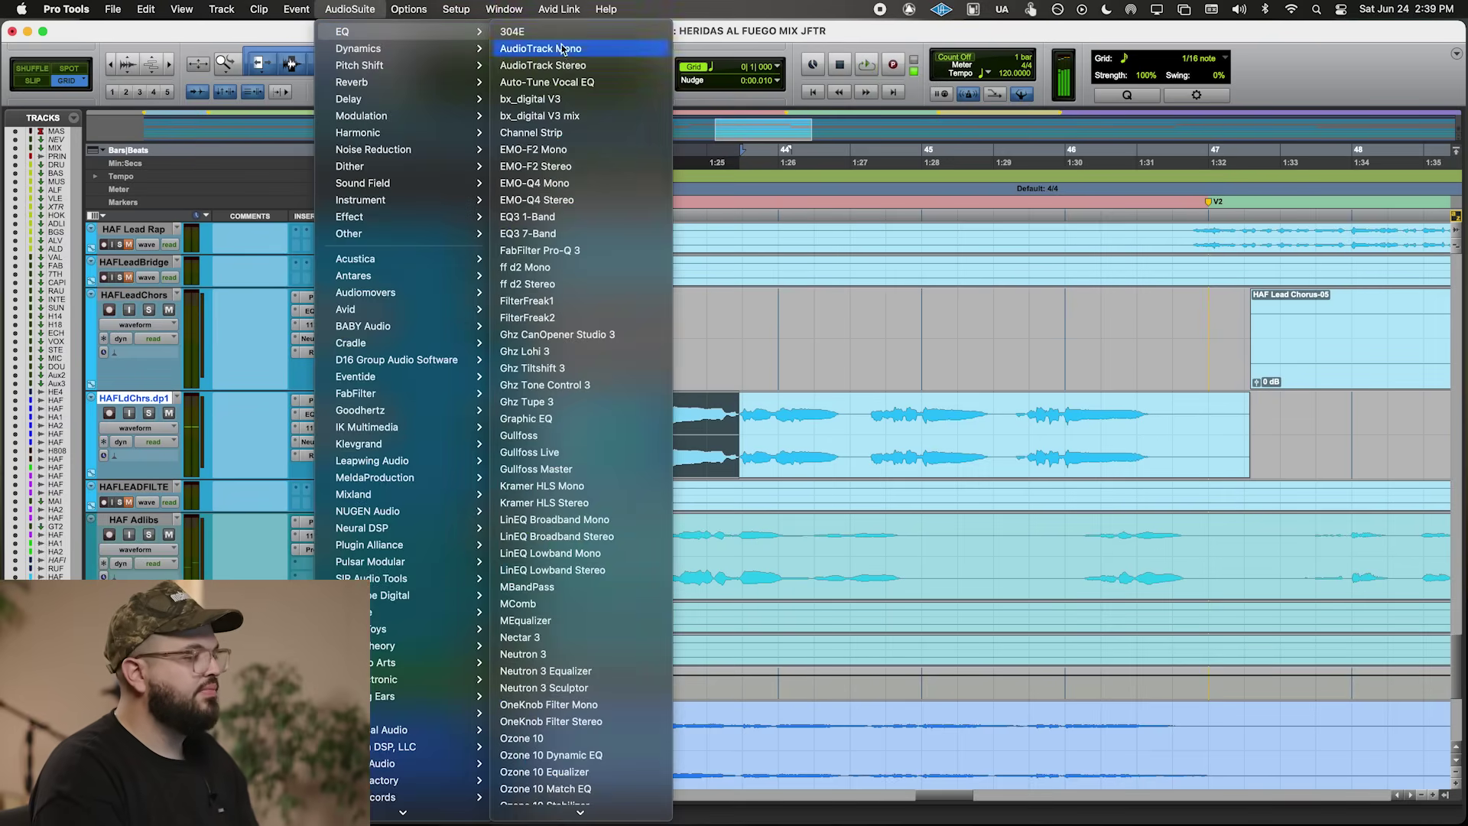
pyautogui.click(605, 250)
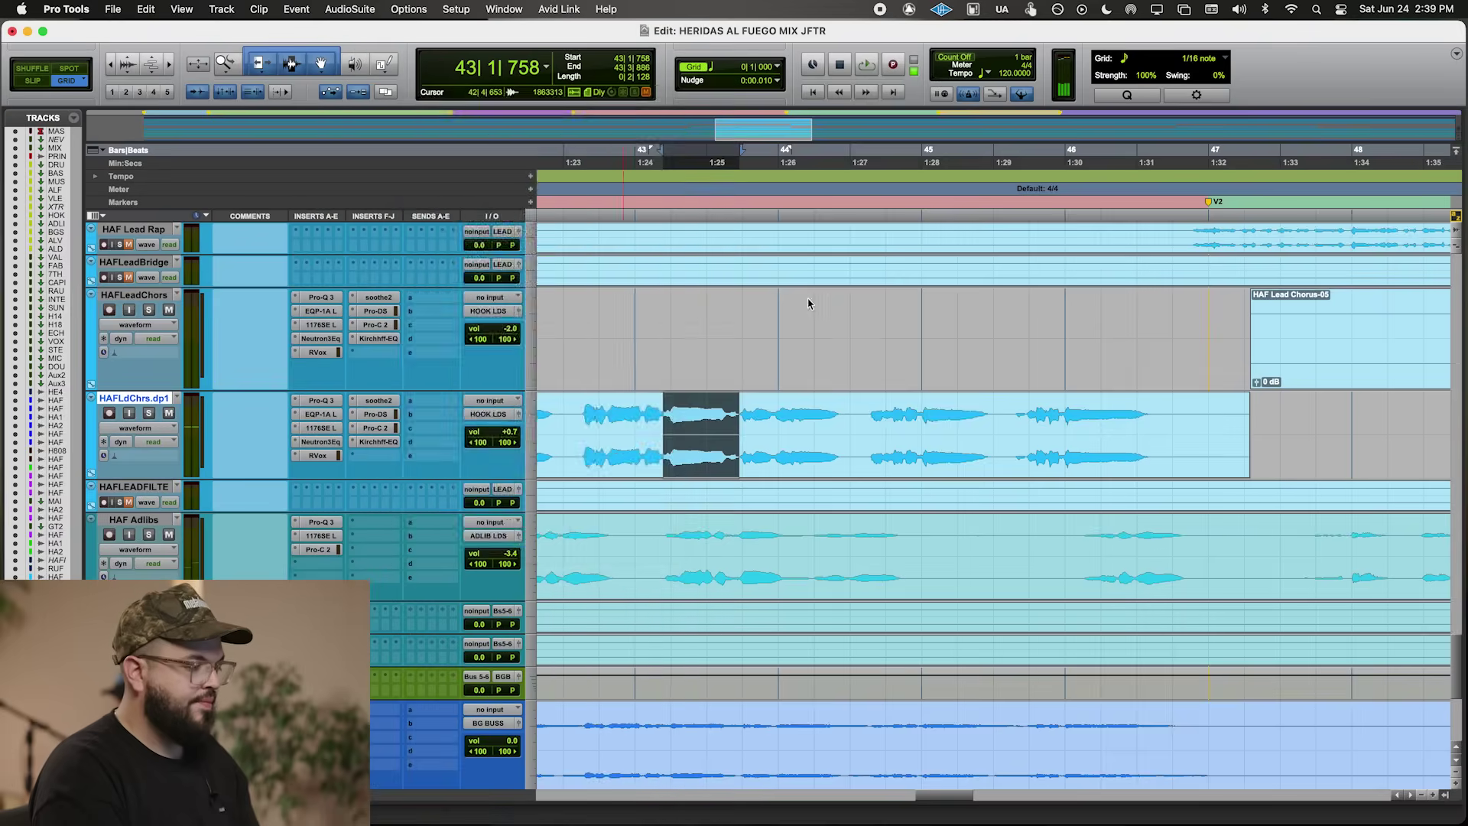
pyautogui.moveTo(767, 305); pyautogui.dragTo(898, 336)
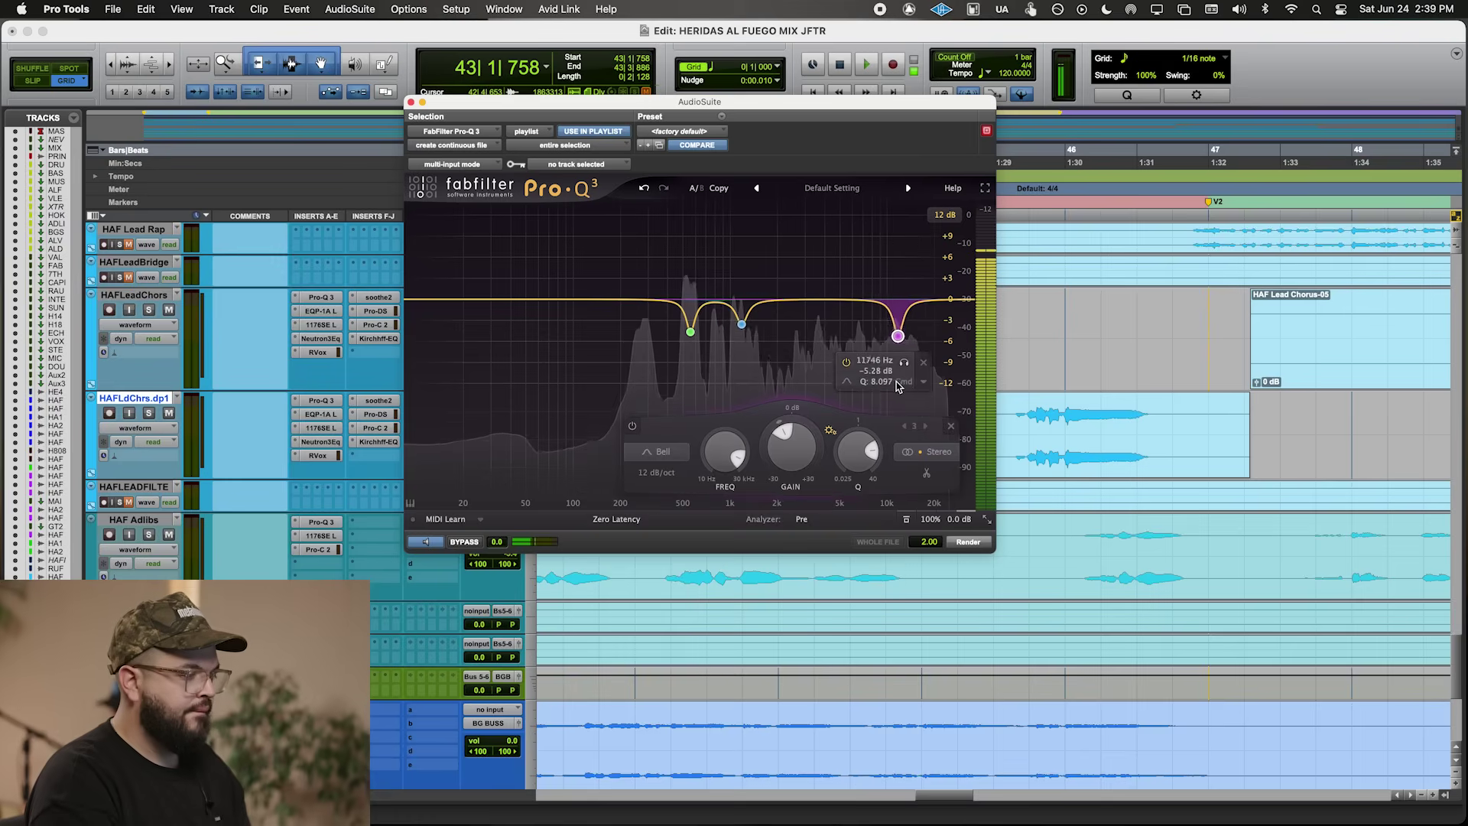
pyautogui.click(968, 542)
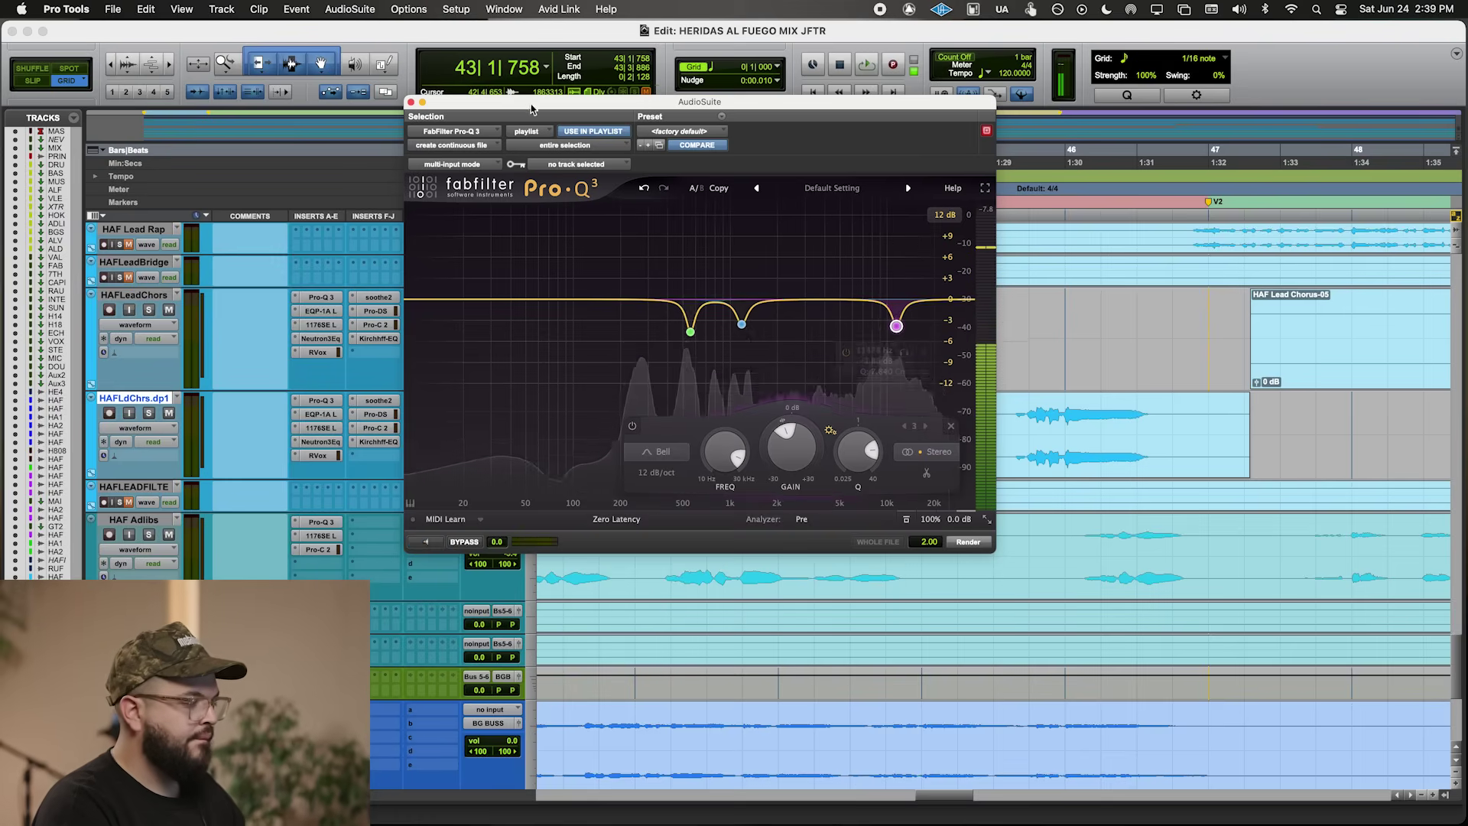
pyautogui.moveTo(532, 109); pyautogui.dragTo(1098, 215)
pyautogui.click(574, 430)
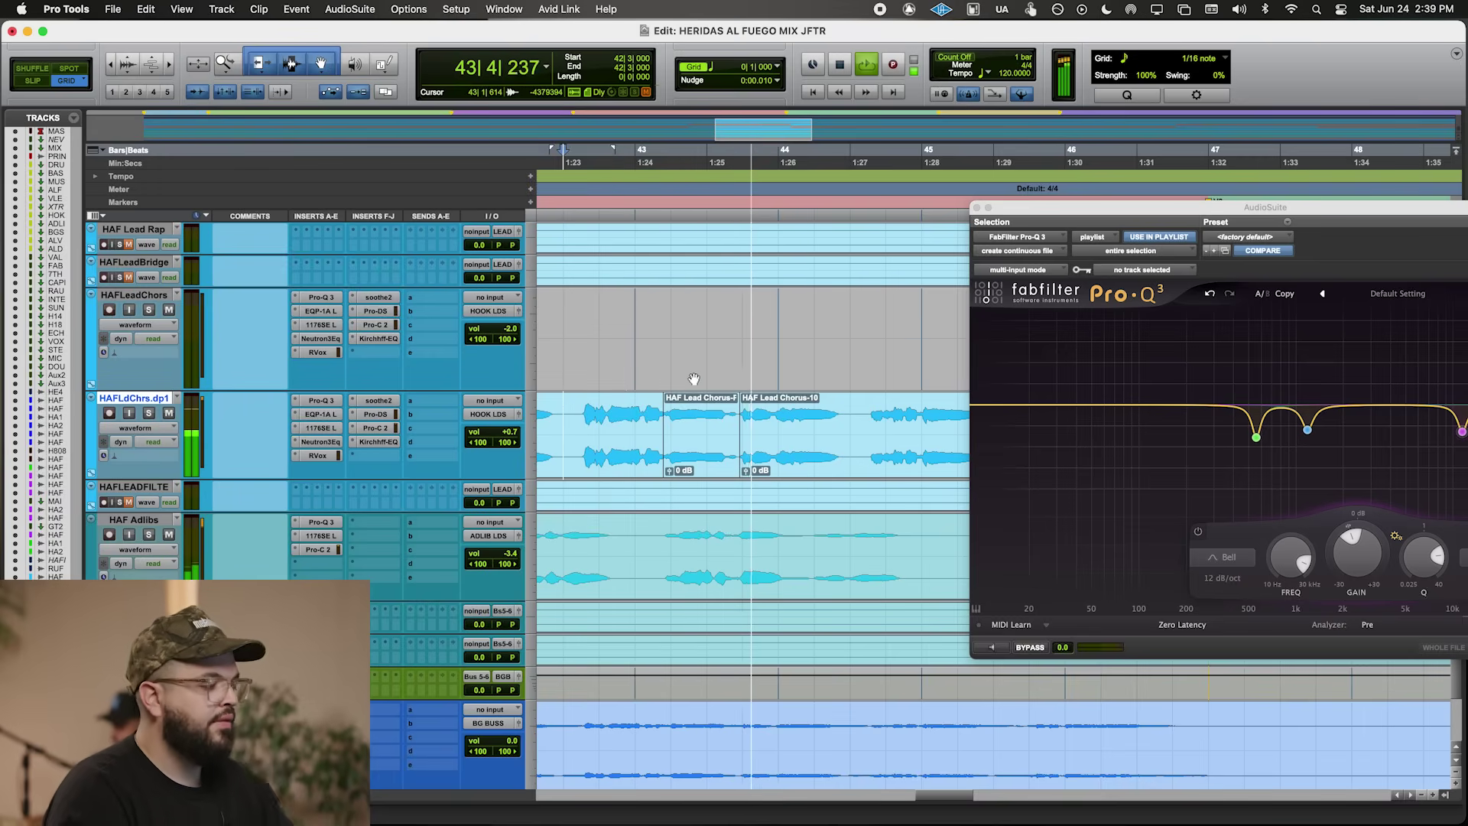
pyautogui.click(977, 207)
pyautogui.press('super+bracketleft')
pyautogui.press('super+bracketleft')
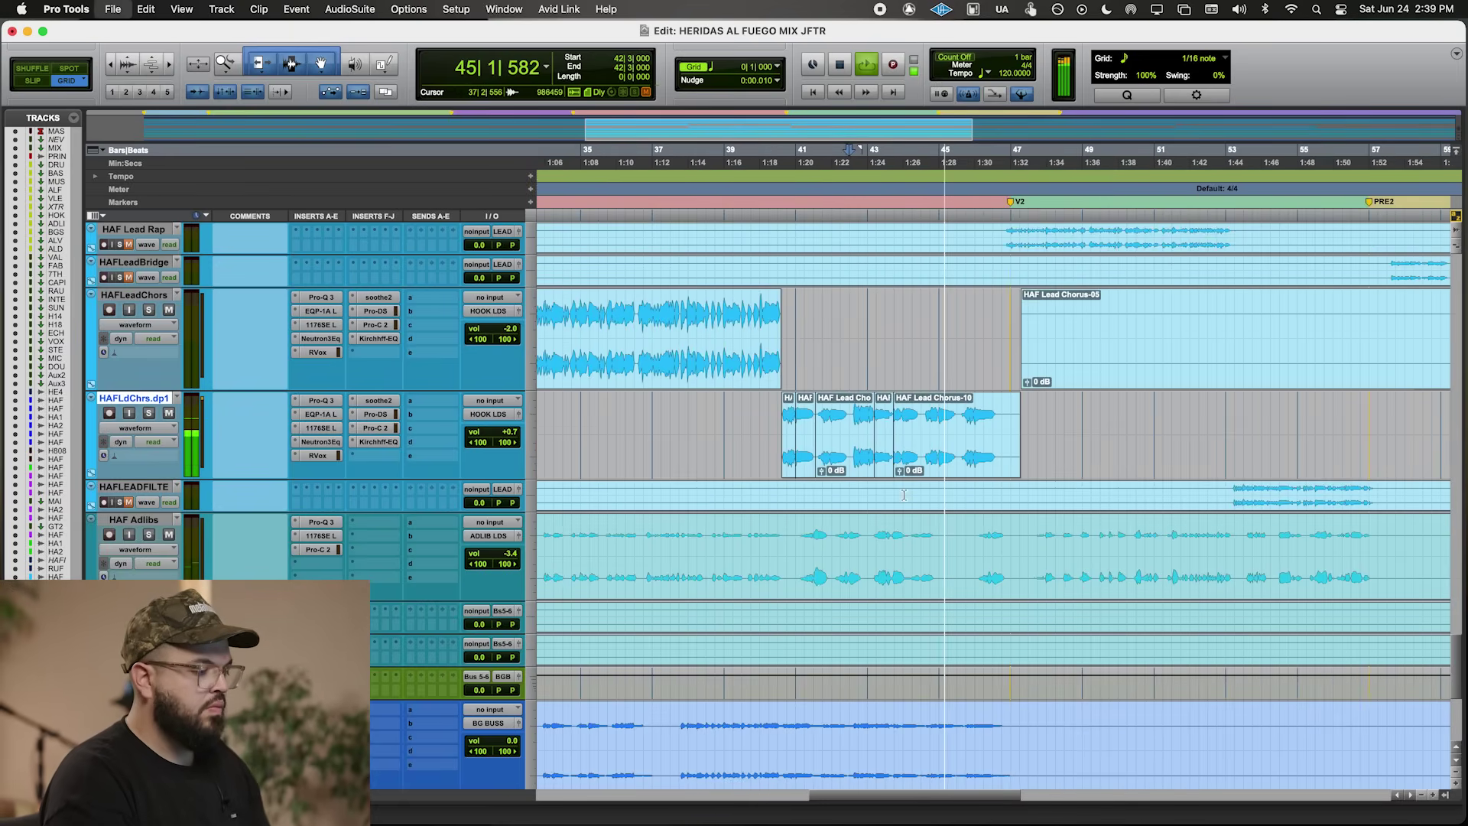
# - Unmute and solo the HAFLedChrsFX track and set its volume to +0.3
pyautogui.scroll(-10, 908, 501)
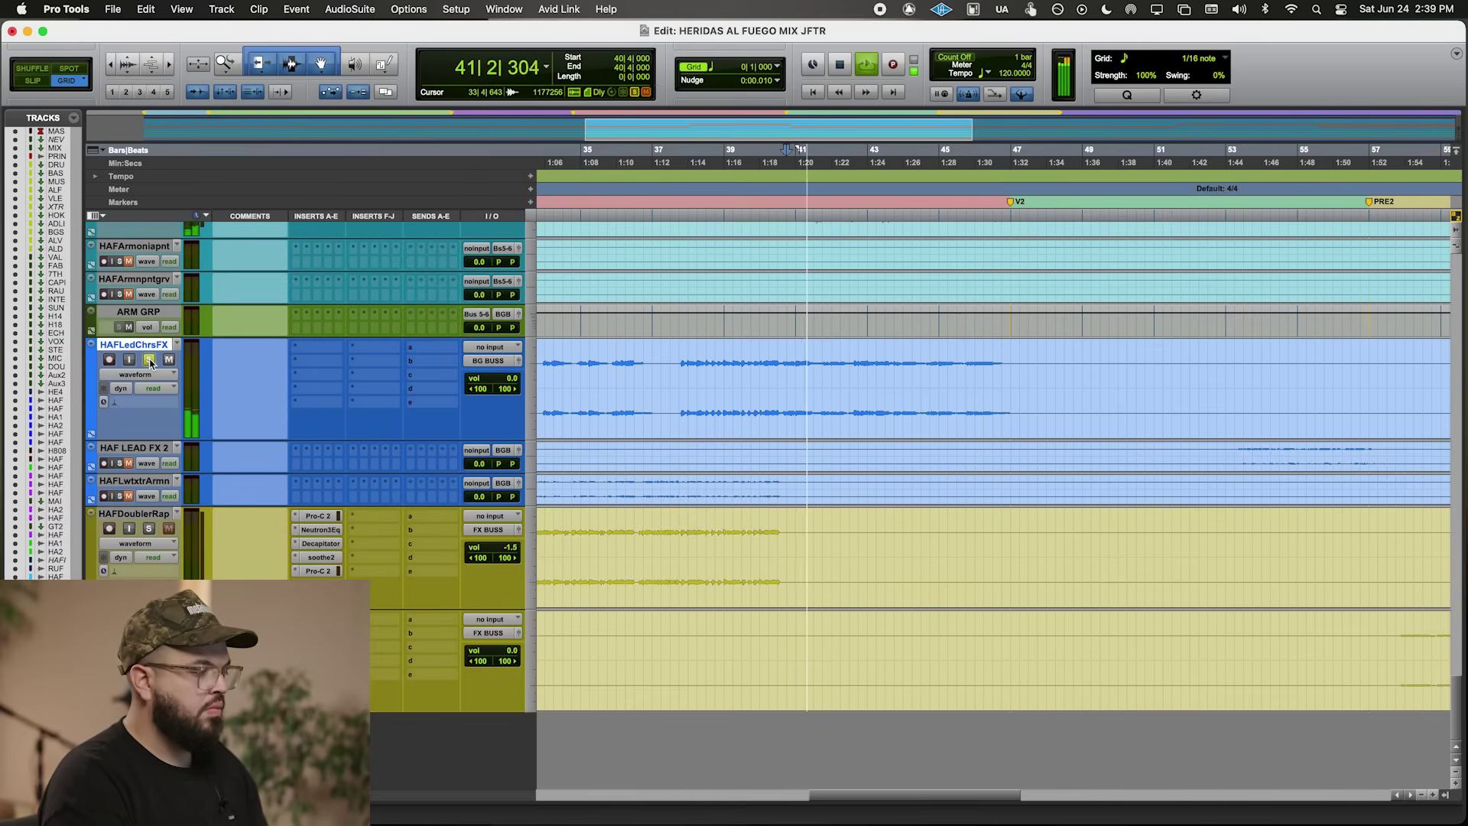
pyautogui.moveTo(493, 378); pyautogui.dragTo(493, 375)
pyautogui.click(304, 349)
pyautogui.click(606, 269)
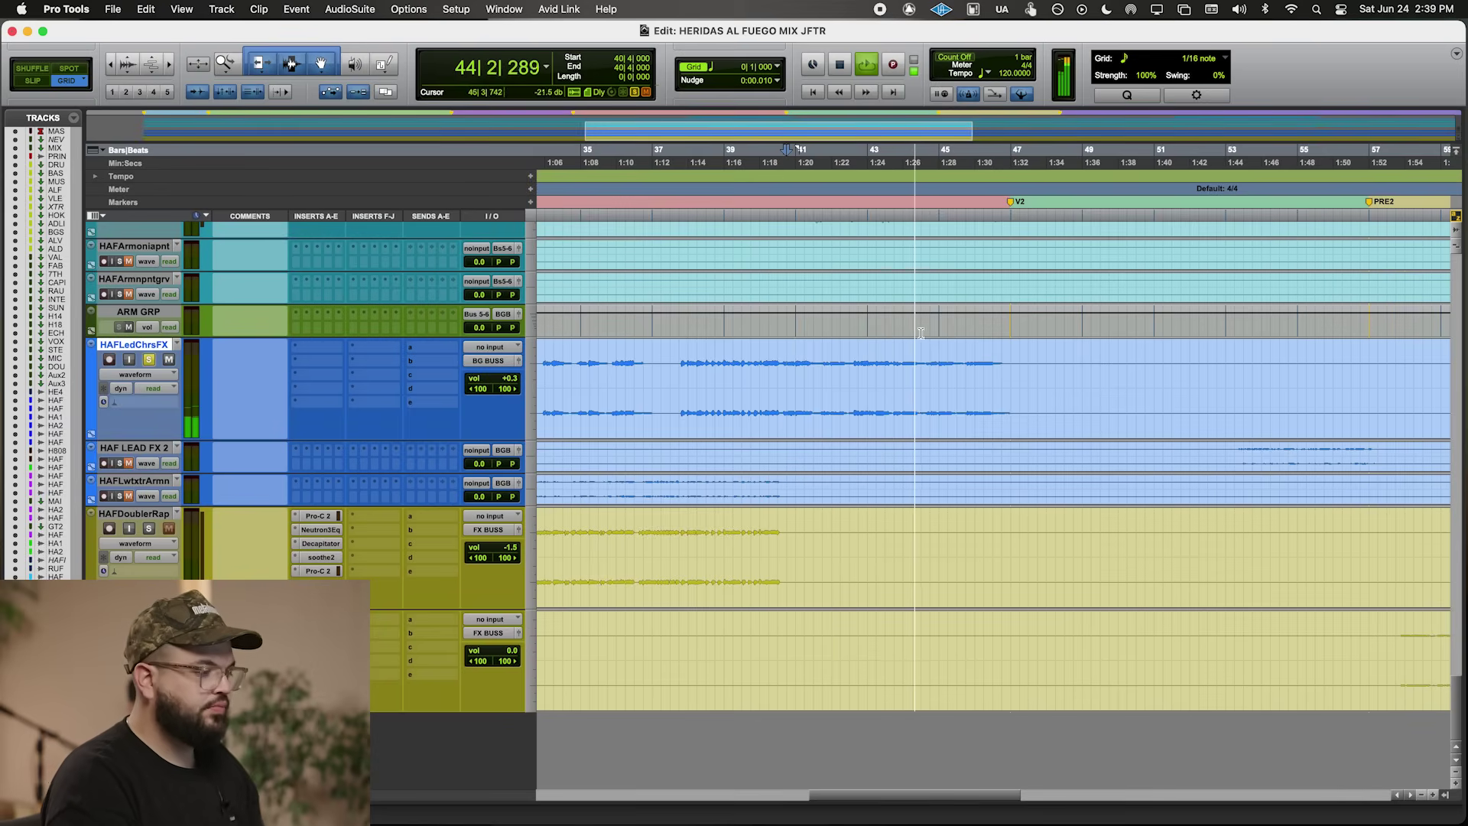
# - Insert FabFilter Pro-Q 3 on HAFLedChrsFX and make three bell cuts, including 2.79 dB at 291.55 Hz with a Q of 2.685
pyautogui.click(318, 346)
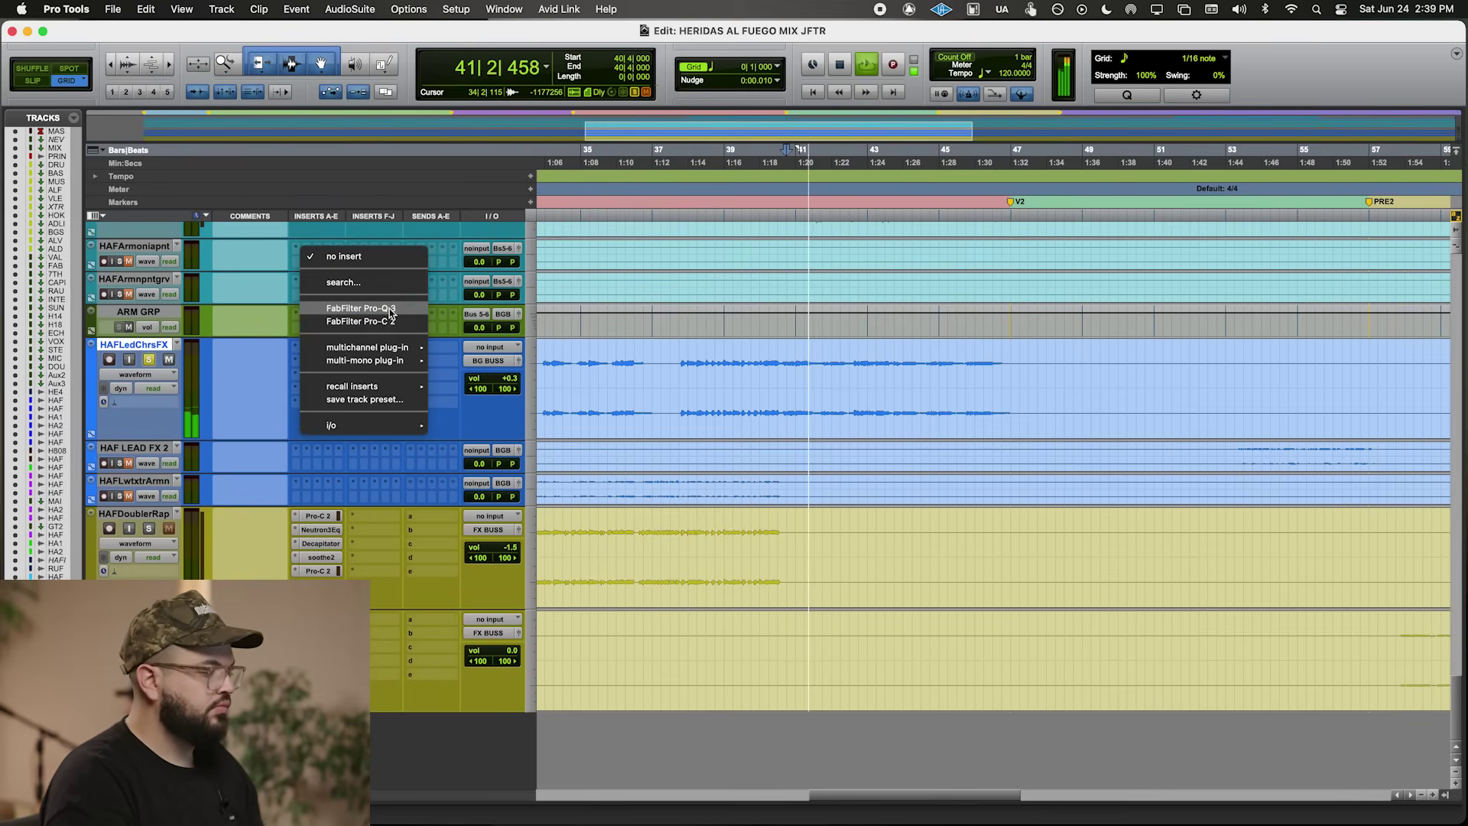
pyautogui.click(368, 329)
pyautogui.press('space')
pyautogui.press('space')
pyautogui.moveTo(1023, 420); pyautogui.dragTo(1077, 439)
pyautogui.click(987, 420)
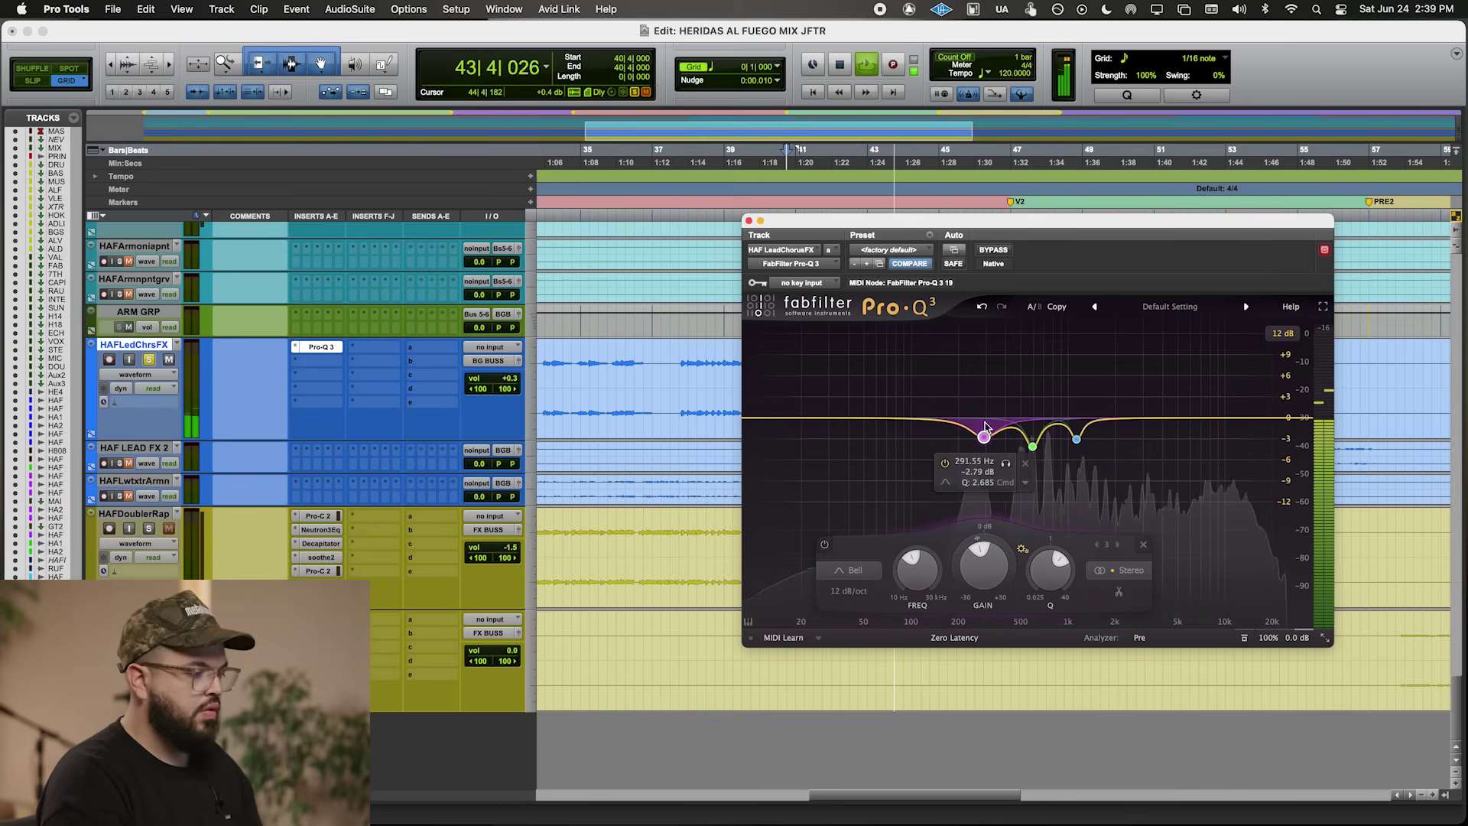
pyautogui.click(750, 221)
# - Insert a stereo Neutron 3 Equalizer on HAFLedChrsFX, dip the low mids and add a 0.4 dB Analog High Shelf at 4710 Hz
pyautogui.click(316, 363)
pyautogui.write('3 EQ')
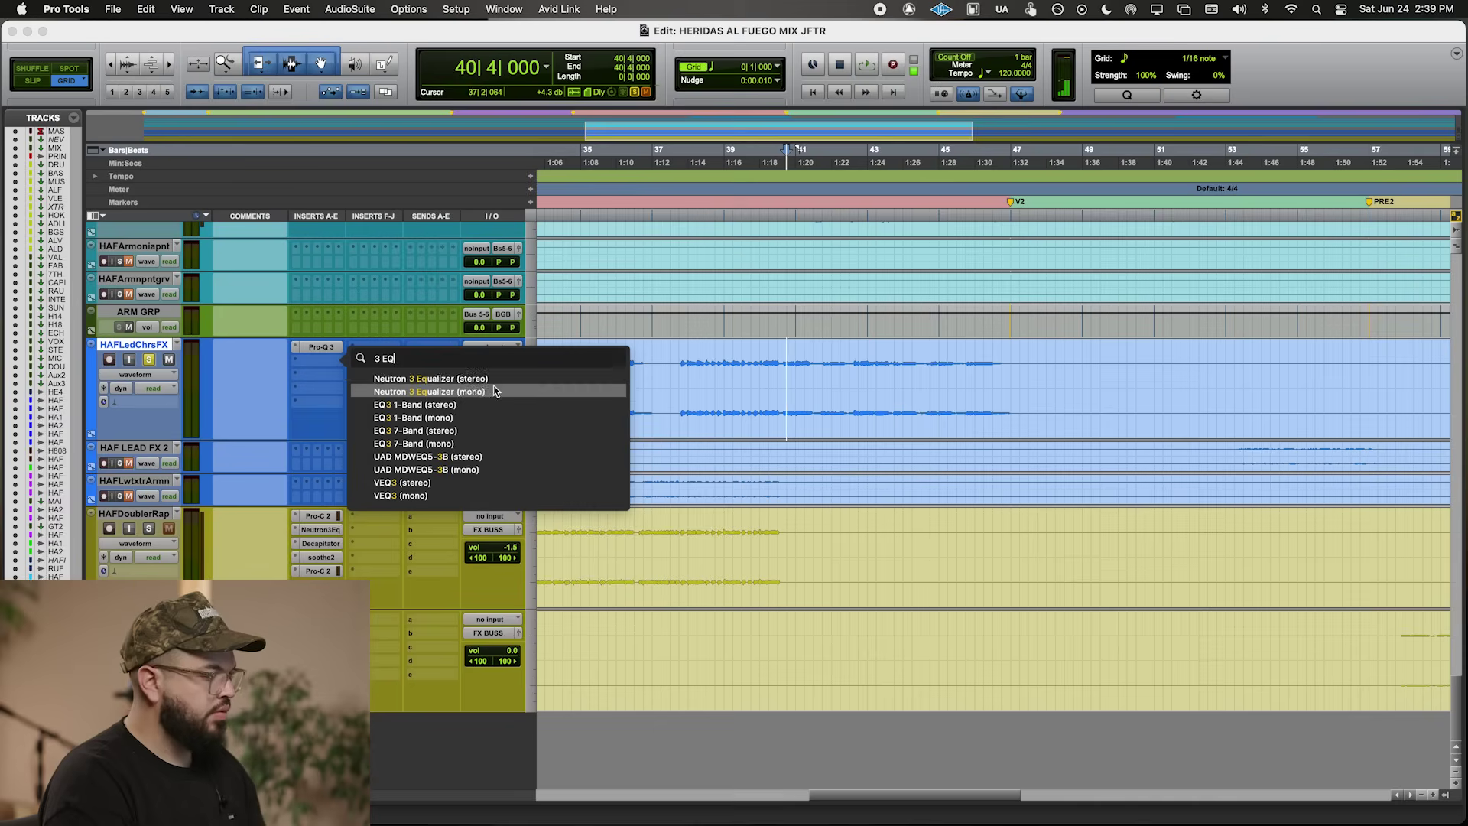
pyautogui.click(493, 379)
pyautogui.moveTo(857, 487); pyautogui.dragTo(965, 494)
pyautogui.moveTo(1255, 475); pyautogui.dragTo(1172, 472)
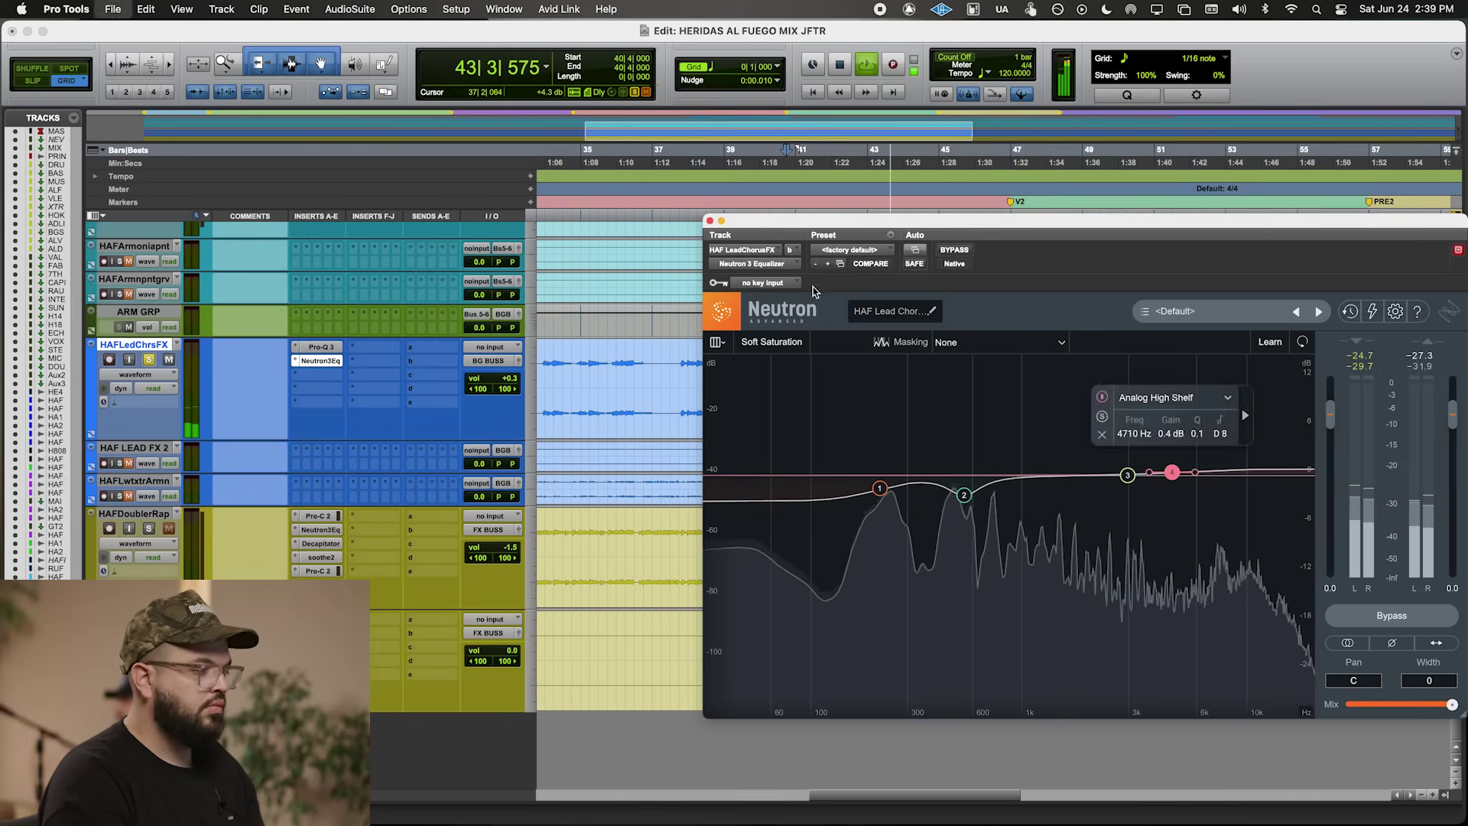
pyautogui.click(710, 222)
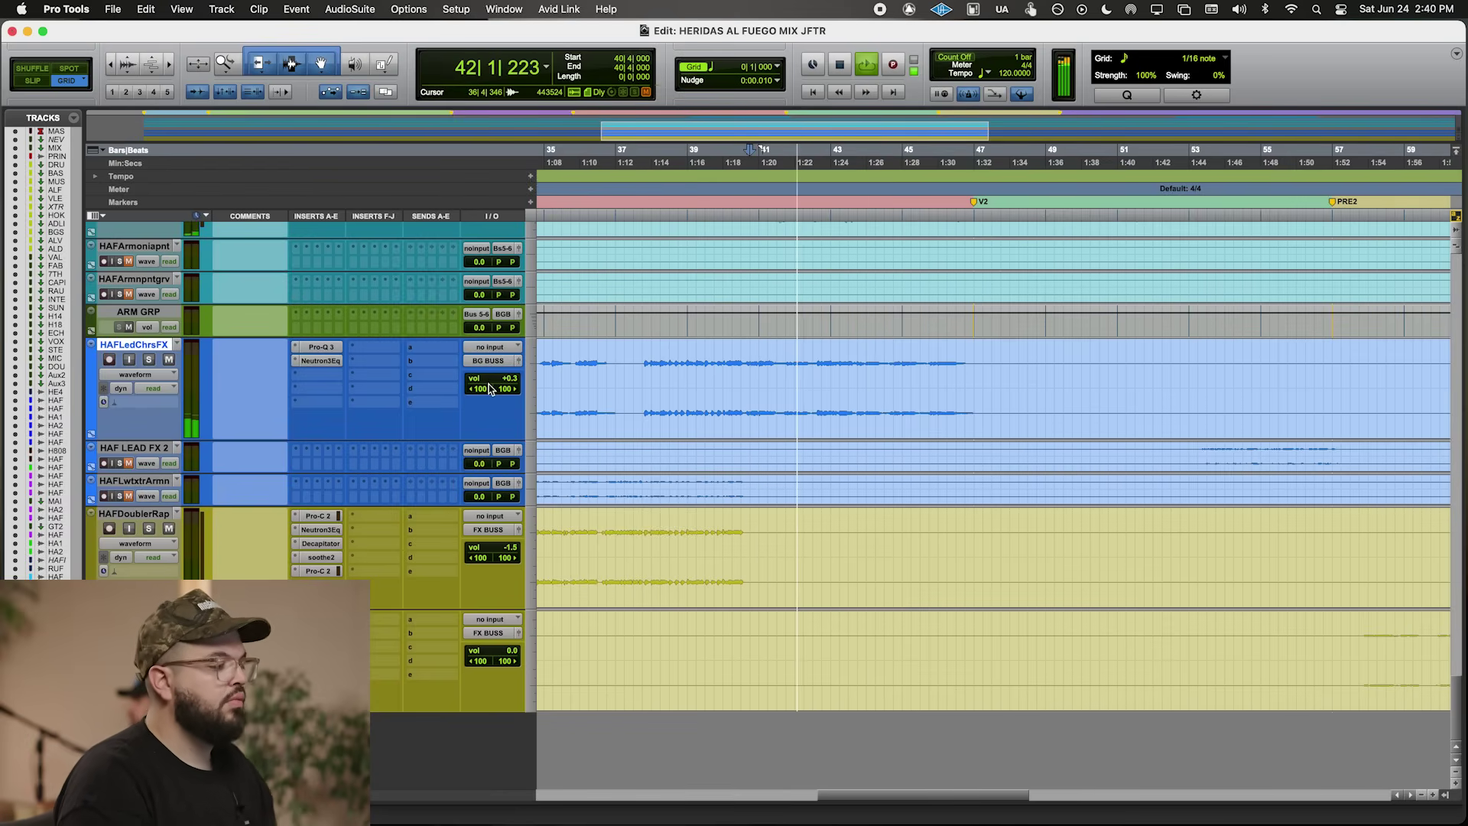
# - Play the mix from bar 39 to hear the chorus FX together with the lead chorus and adlib tracks
pyautogui.scroll(5, 964, 330)
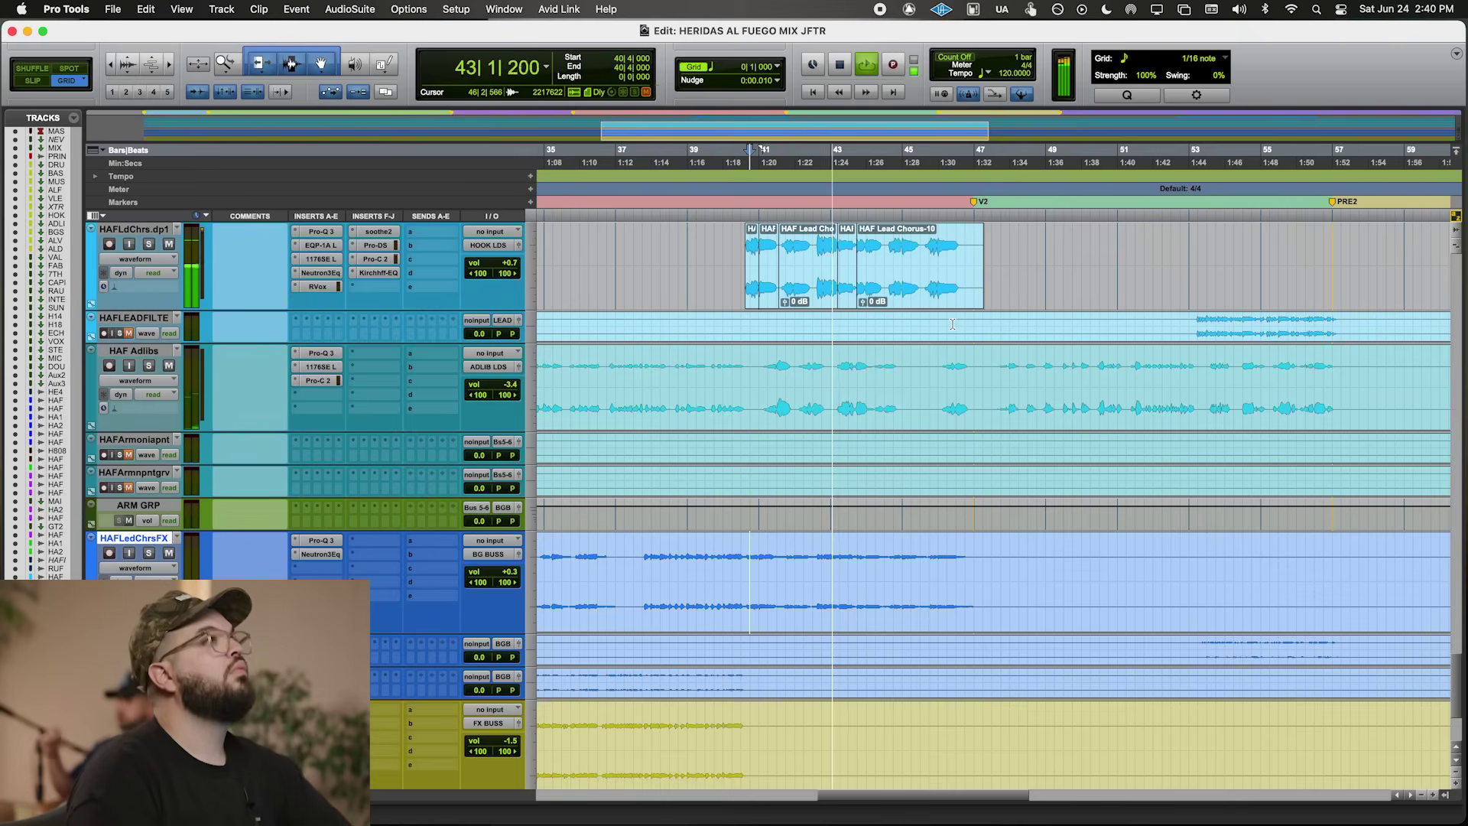
pyautogui.press('space')
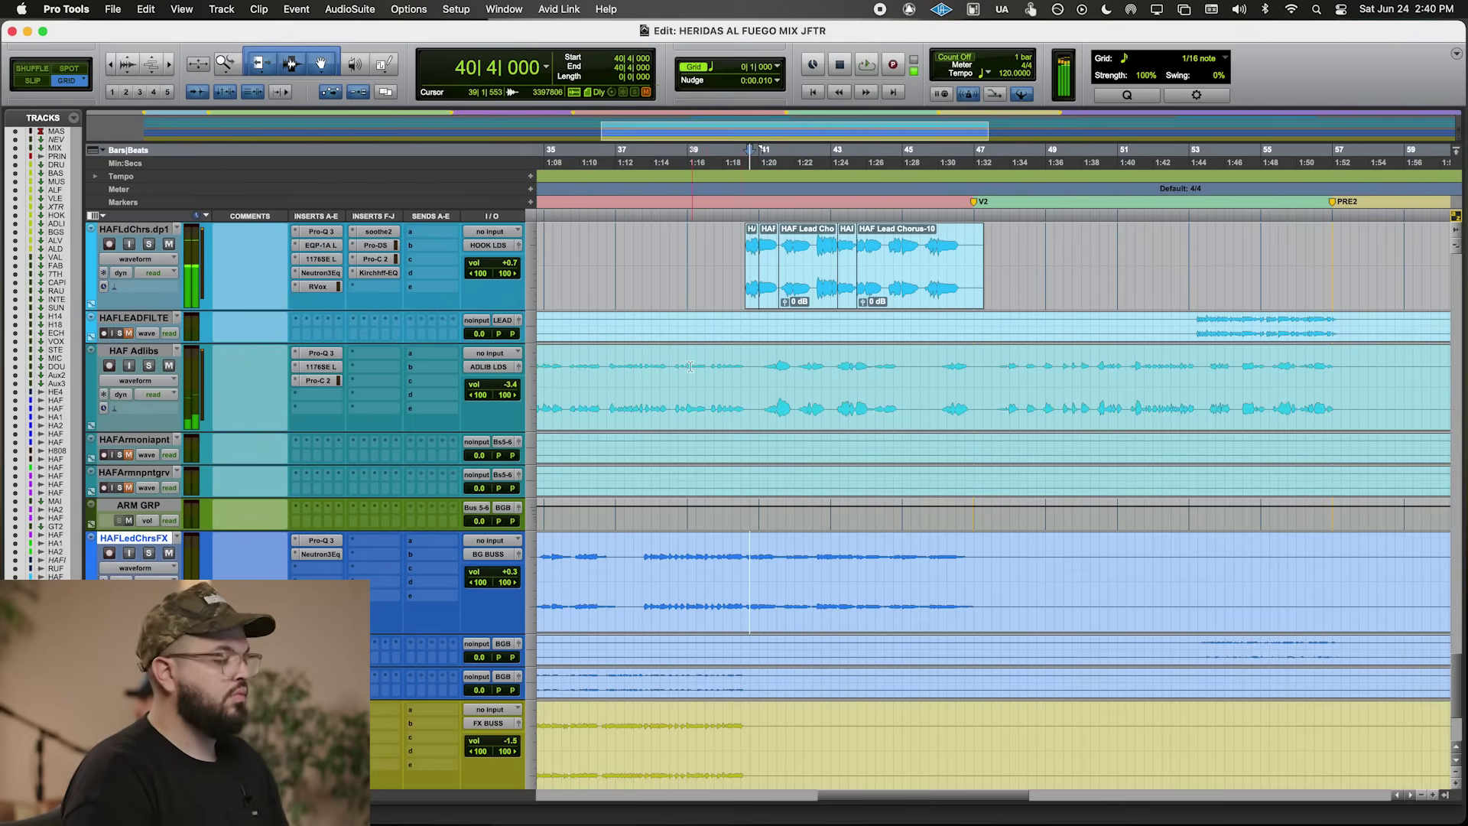
pyautogui.click(691, 366)
pyautogui.press('space')
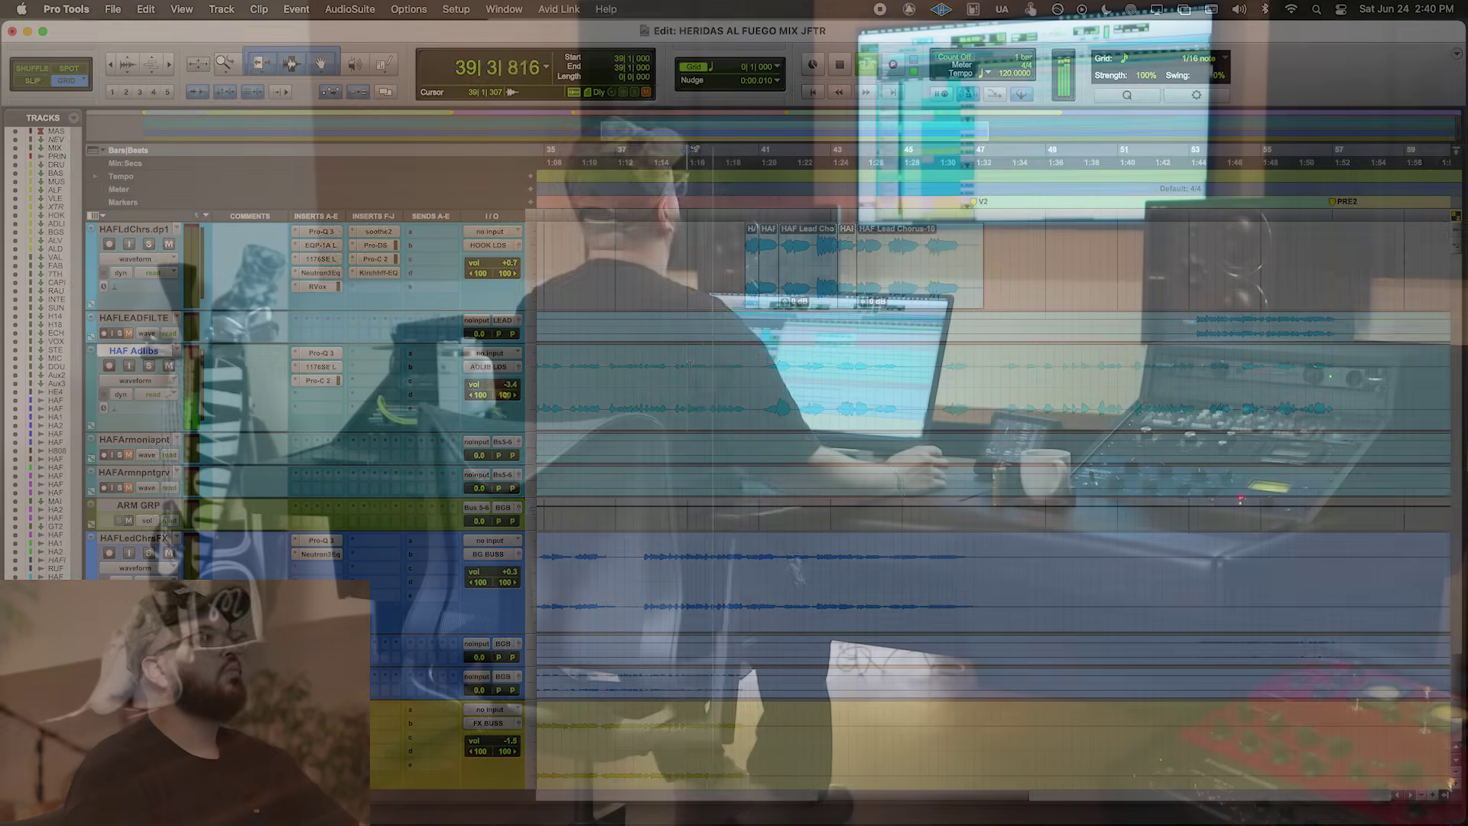
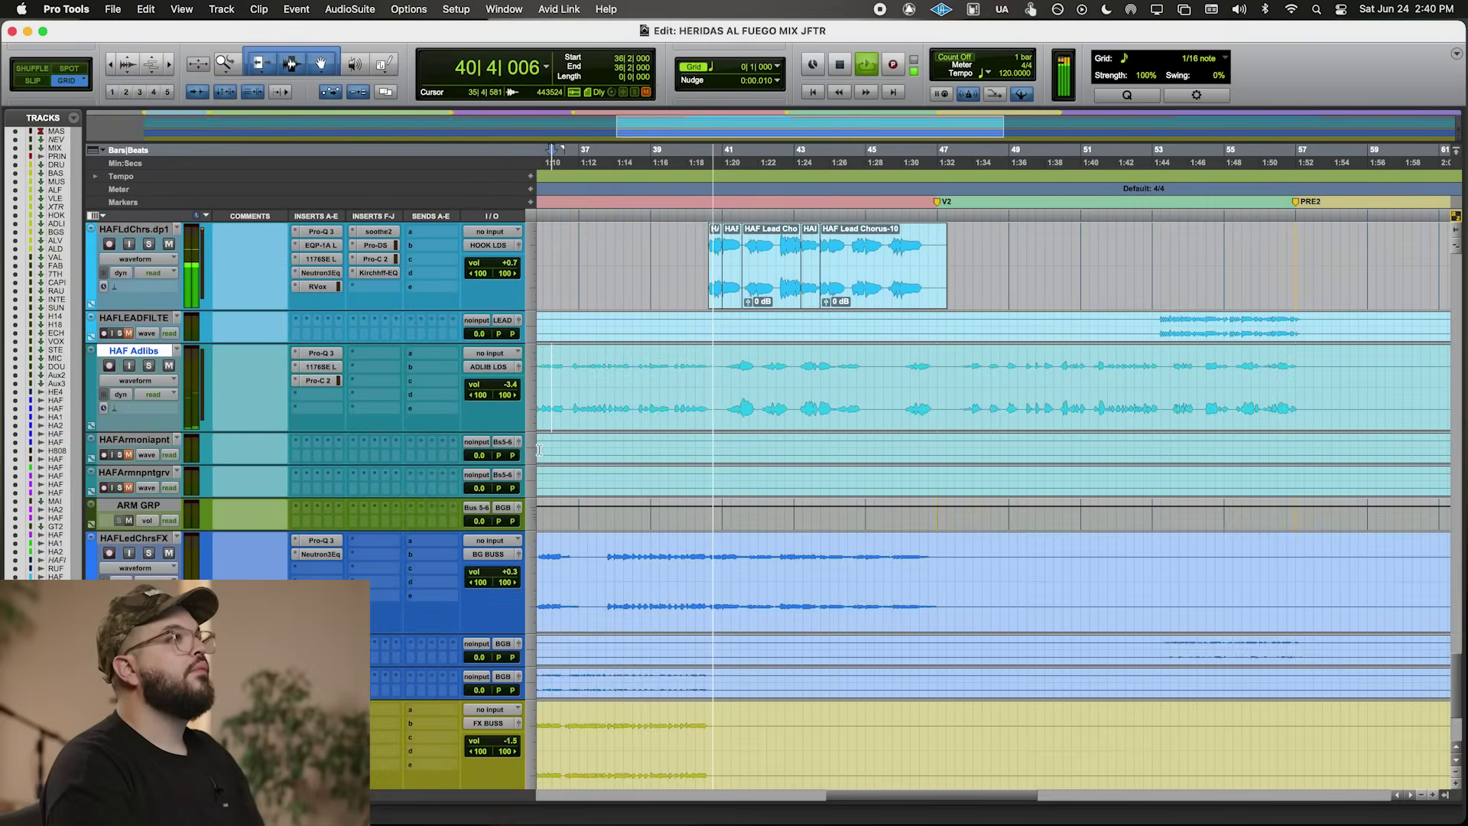
# - Move the Analog Low Shelf to 415 Hz at -1.4 dB in the Neutron 3 Equalizer on HAFLdChrs.dp1
pyautogui.click(481, 263)
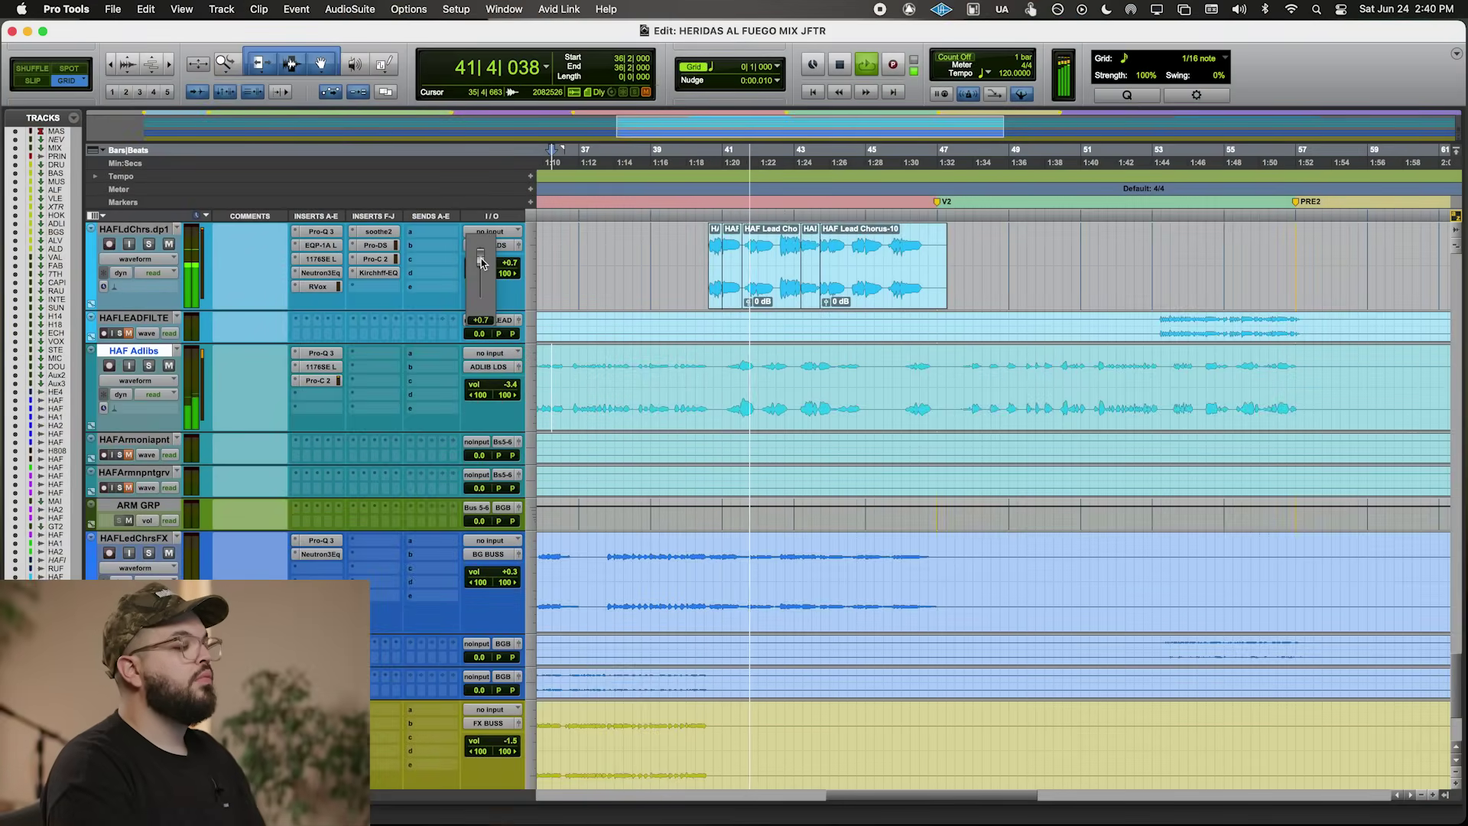
pyautogui.click(338, 270)
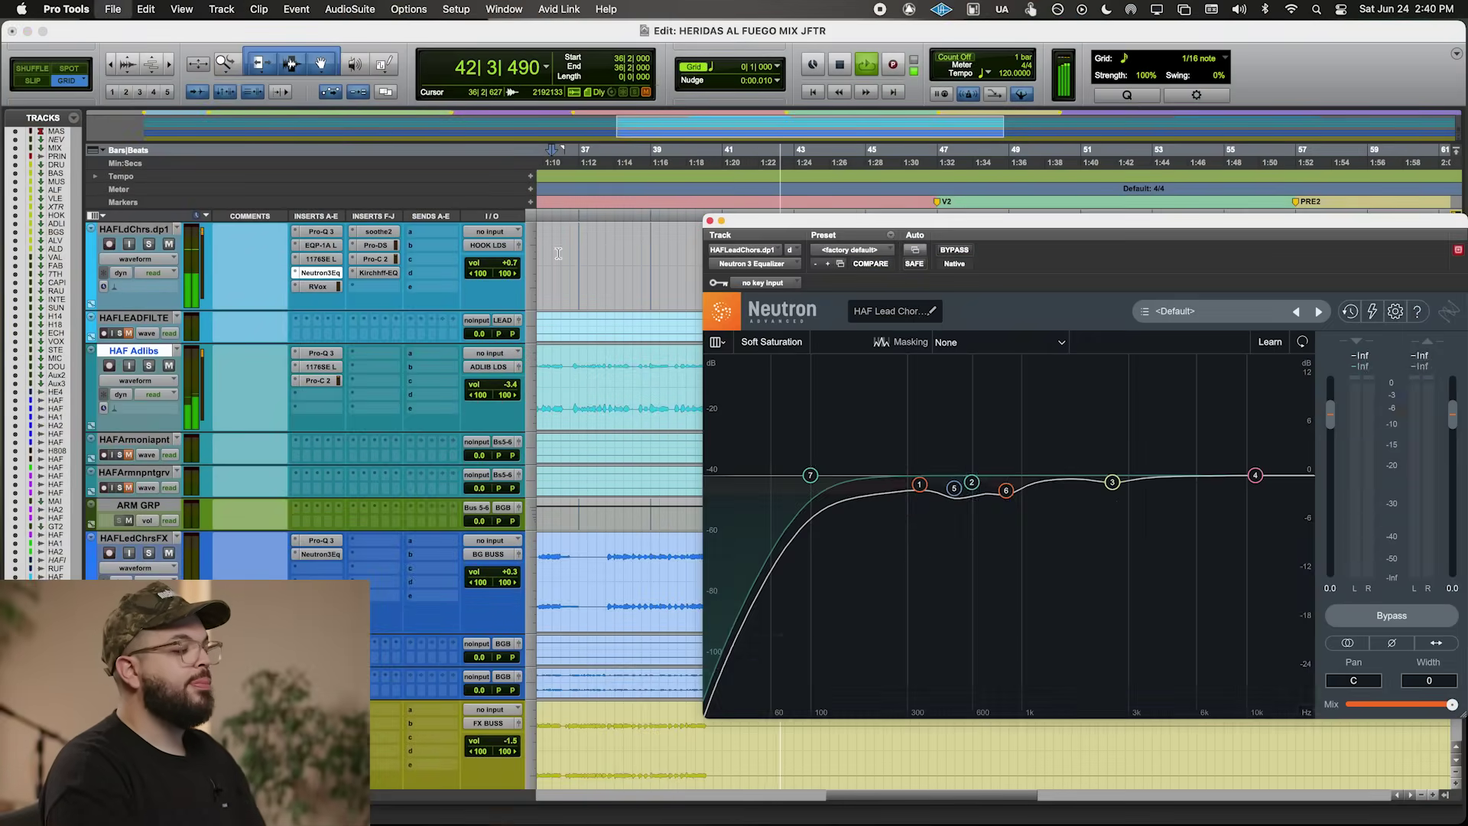
pyautogui.moveTo(931, 493); pyautogui.dragTo(939, 490)
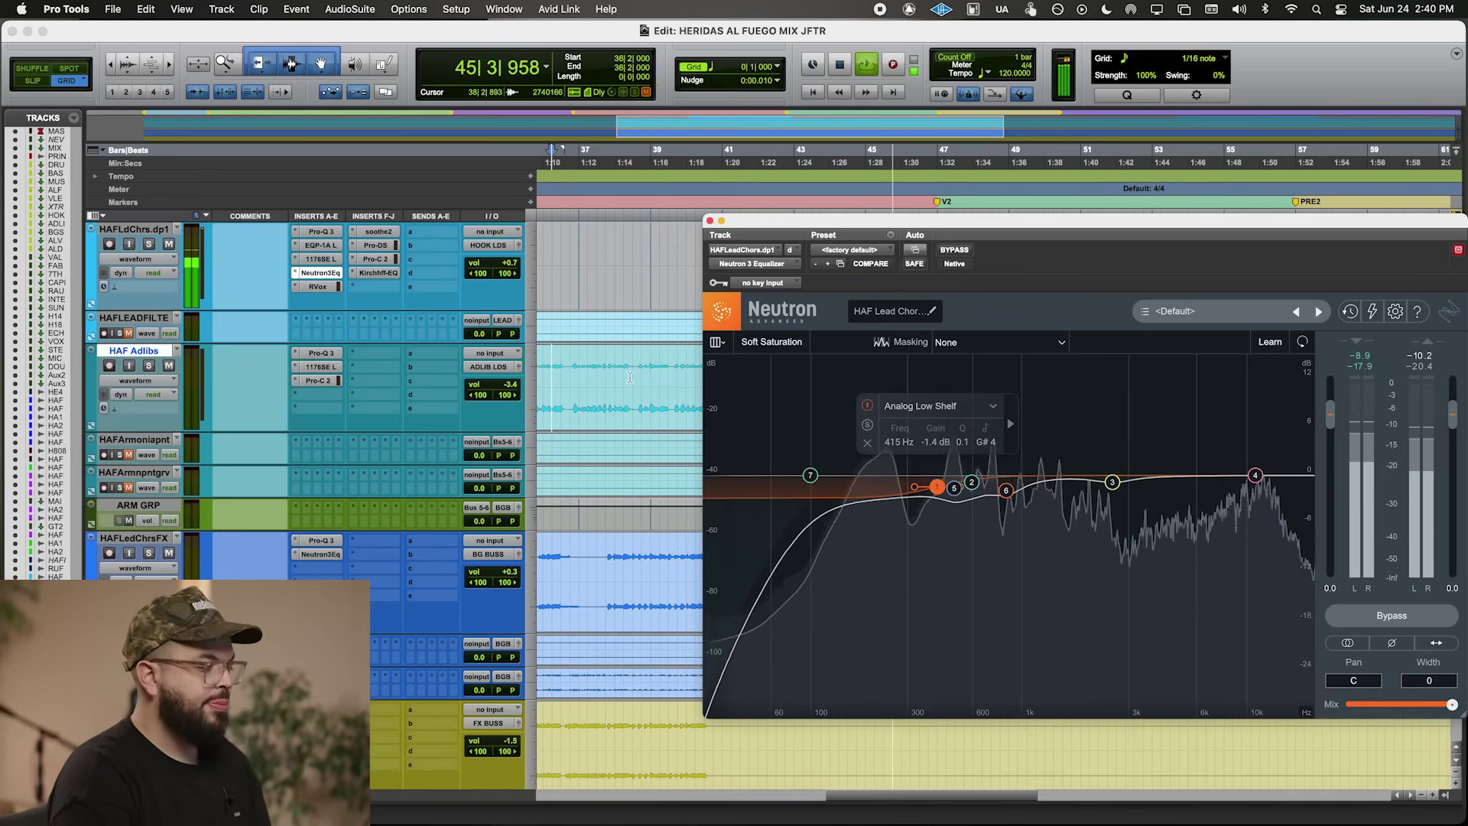
pyautogui.click(631, 400)
pyautogui.click(709, 222)
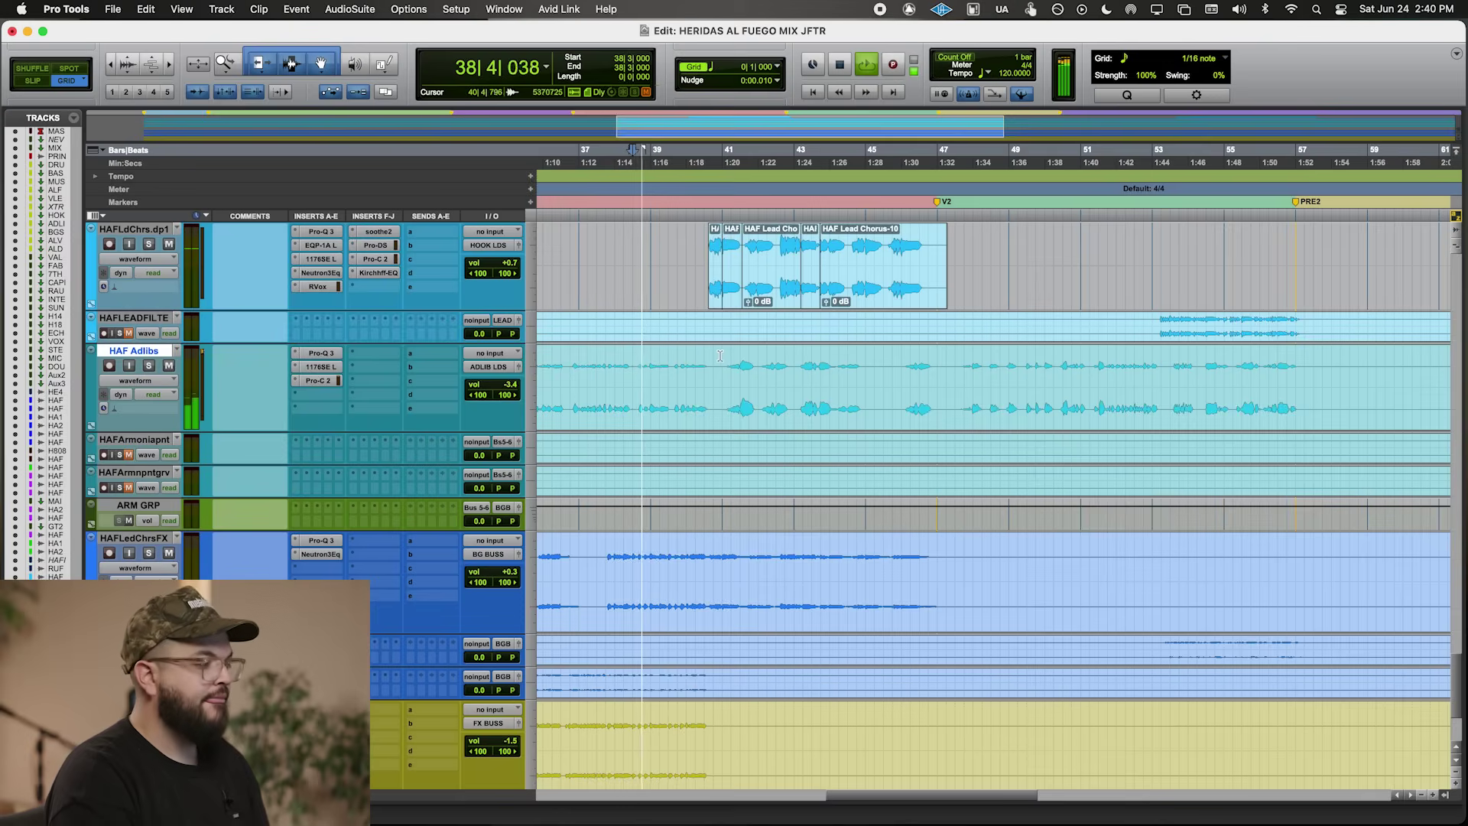
# - Review the Pultec EQP-1A settings on HAFLdChrs.dp1 while the chorus plays
pyautogui.scroll(3, 994, 498)
pyautogui.click(316, 380)
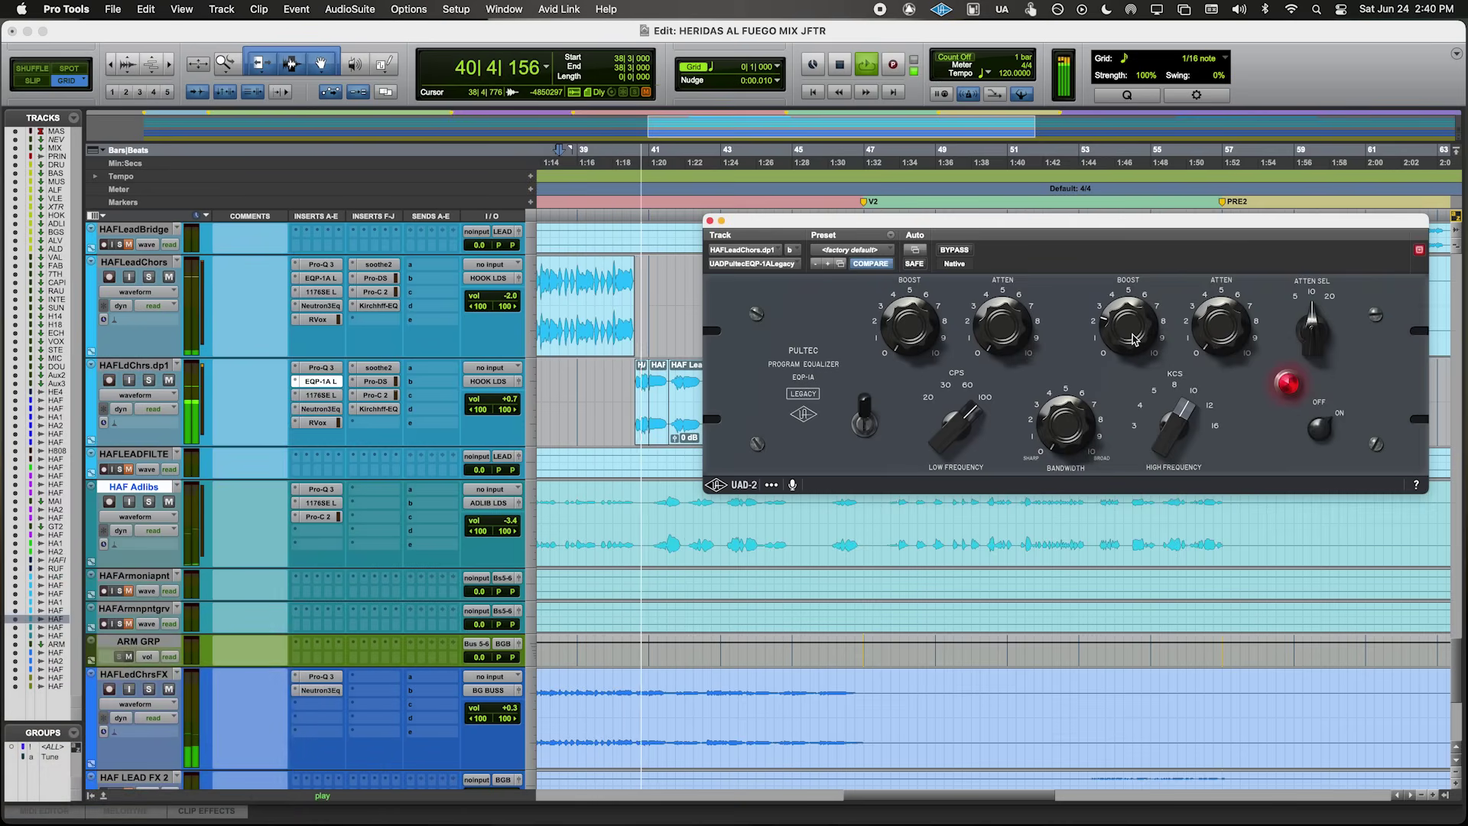
pyautogui.click(711, 222)
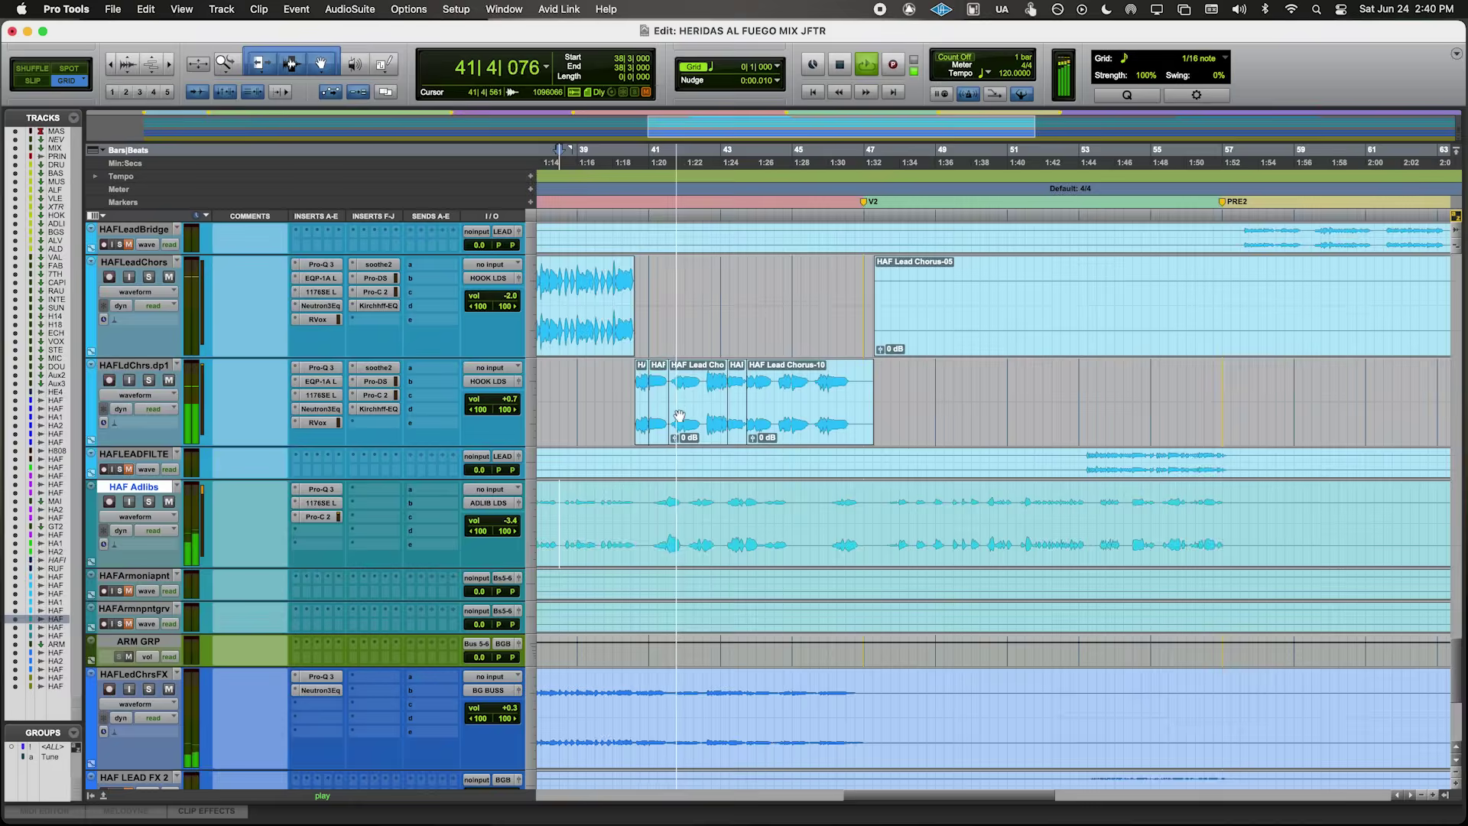
pyautogui.scroll(-5, 679, 415)
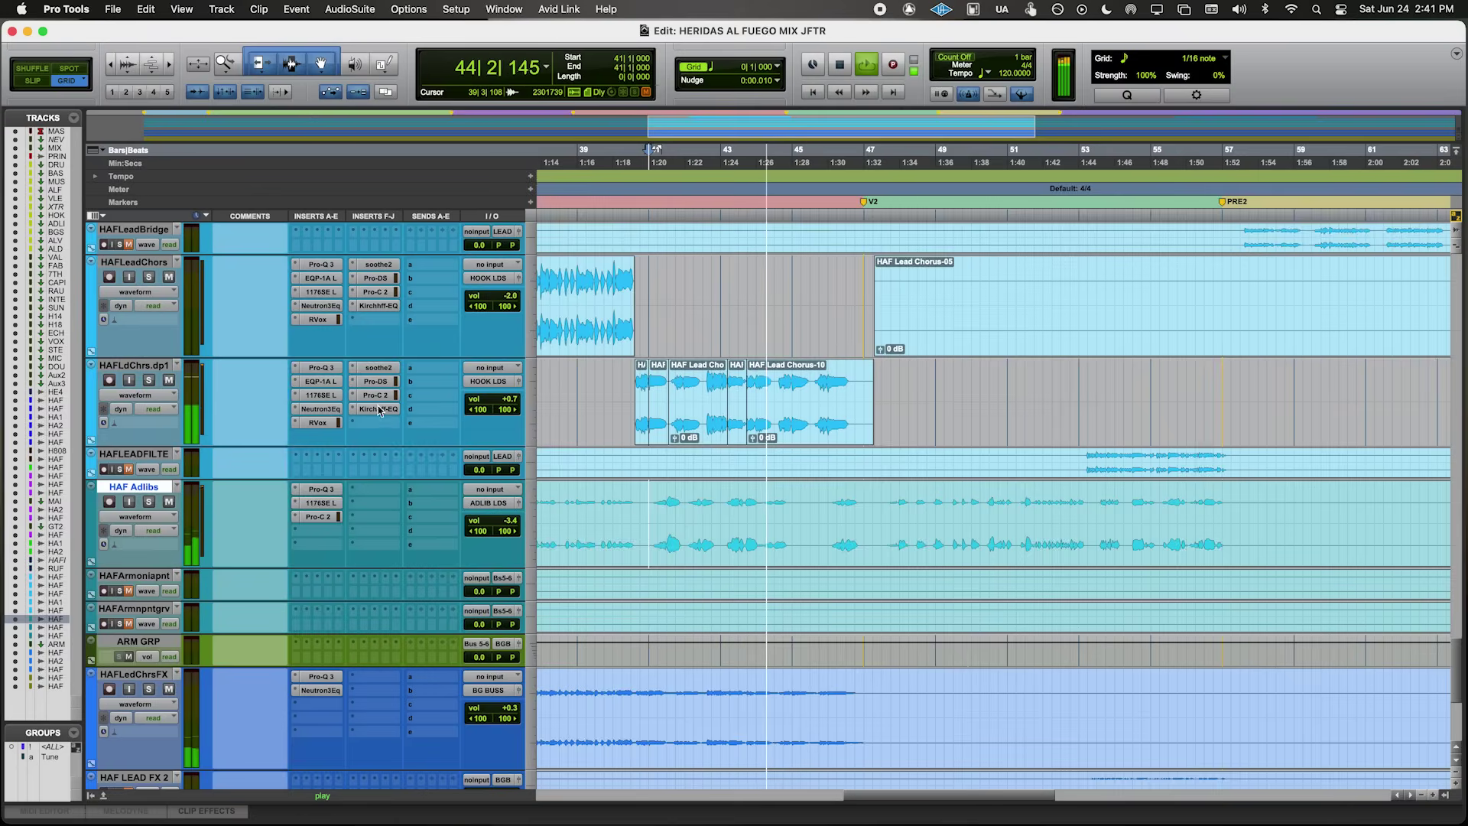
# - Set the Pro-DS detection band on HAFLdChrs.dp1 to 5.899–14.67 kHz and lower its threshold
pyautogui.click(377, 382)
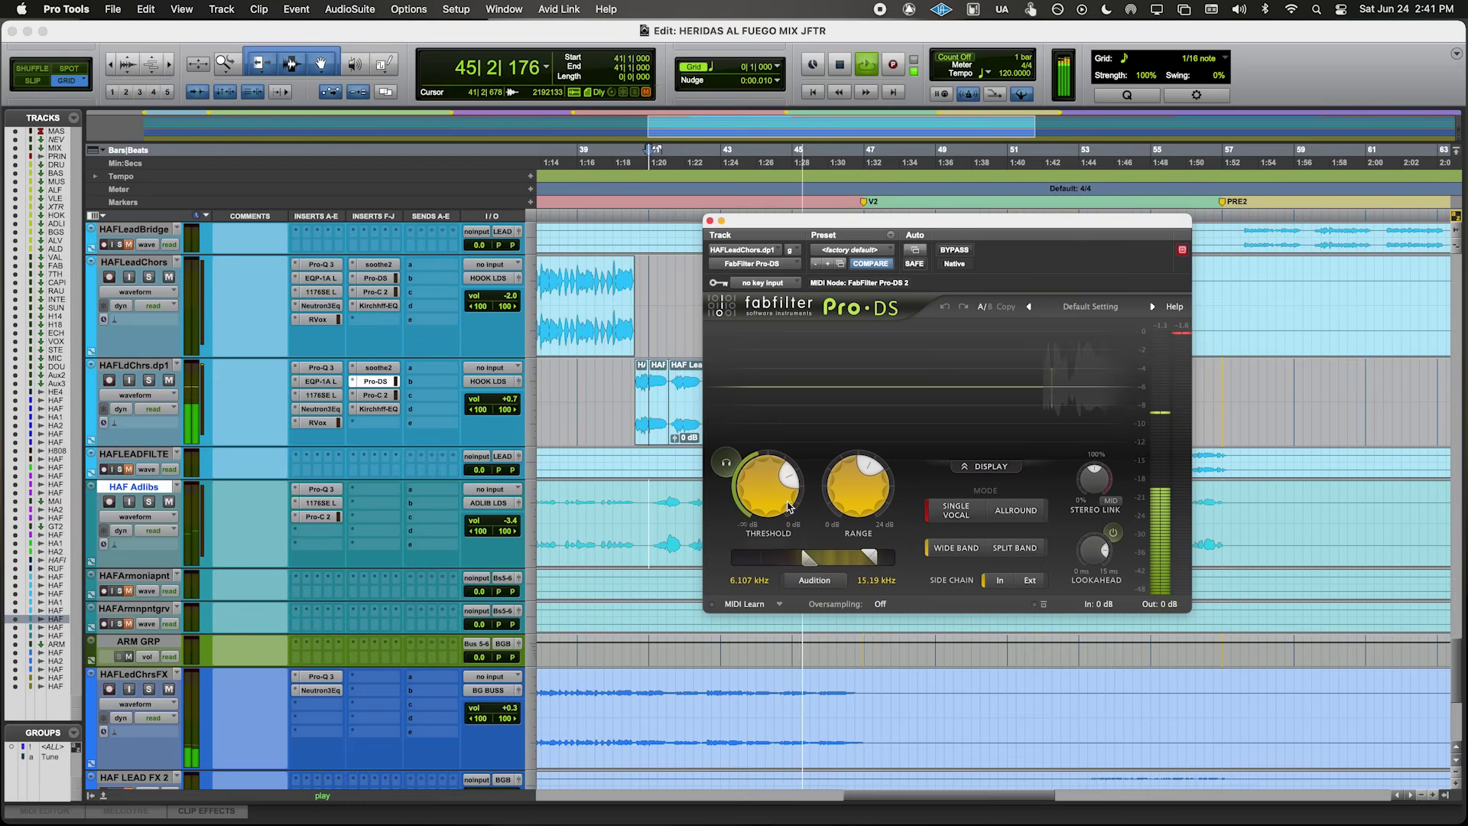
pyautogui.click(843, 557)
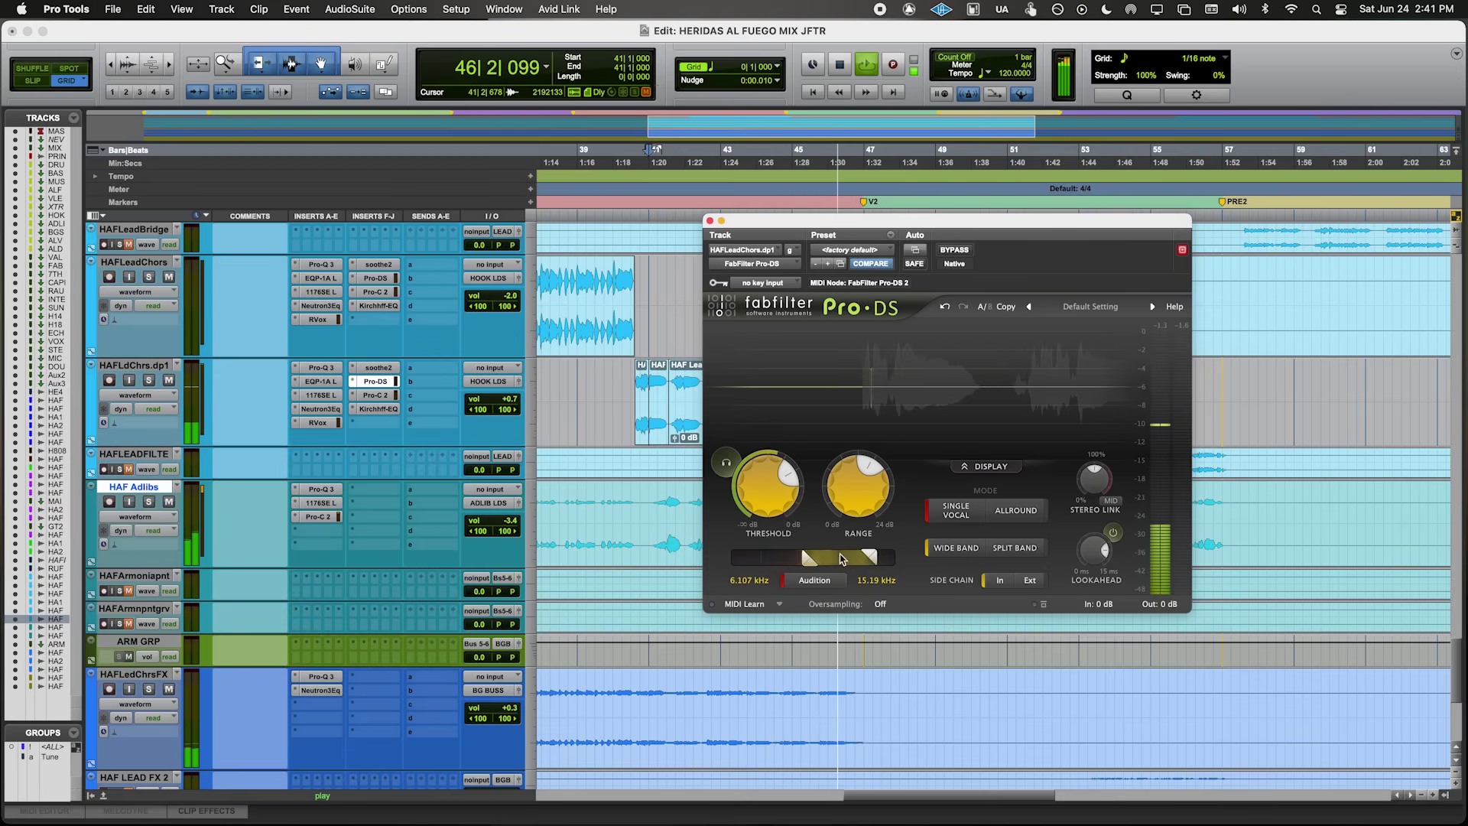
pyautogui.moveTo(842, 558); pyautogui.dragTo(839, 557)
pyautogui.moveTo(788, 513); pyautogui.dragTo(779, 518)
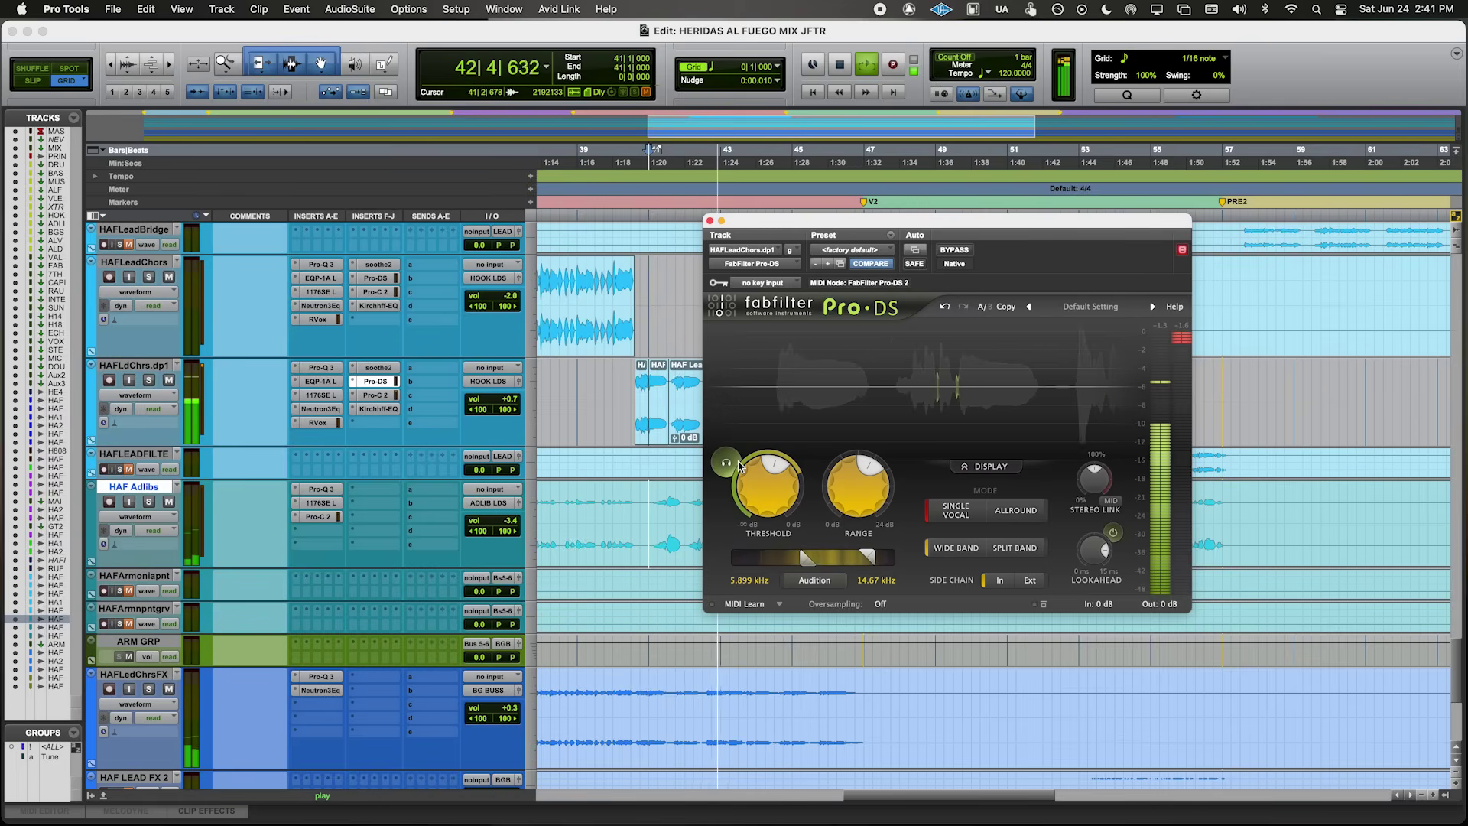
pyautogui.click(711, 221)
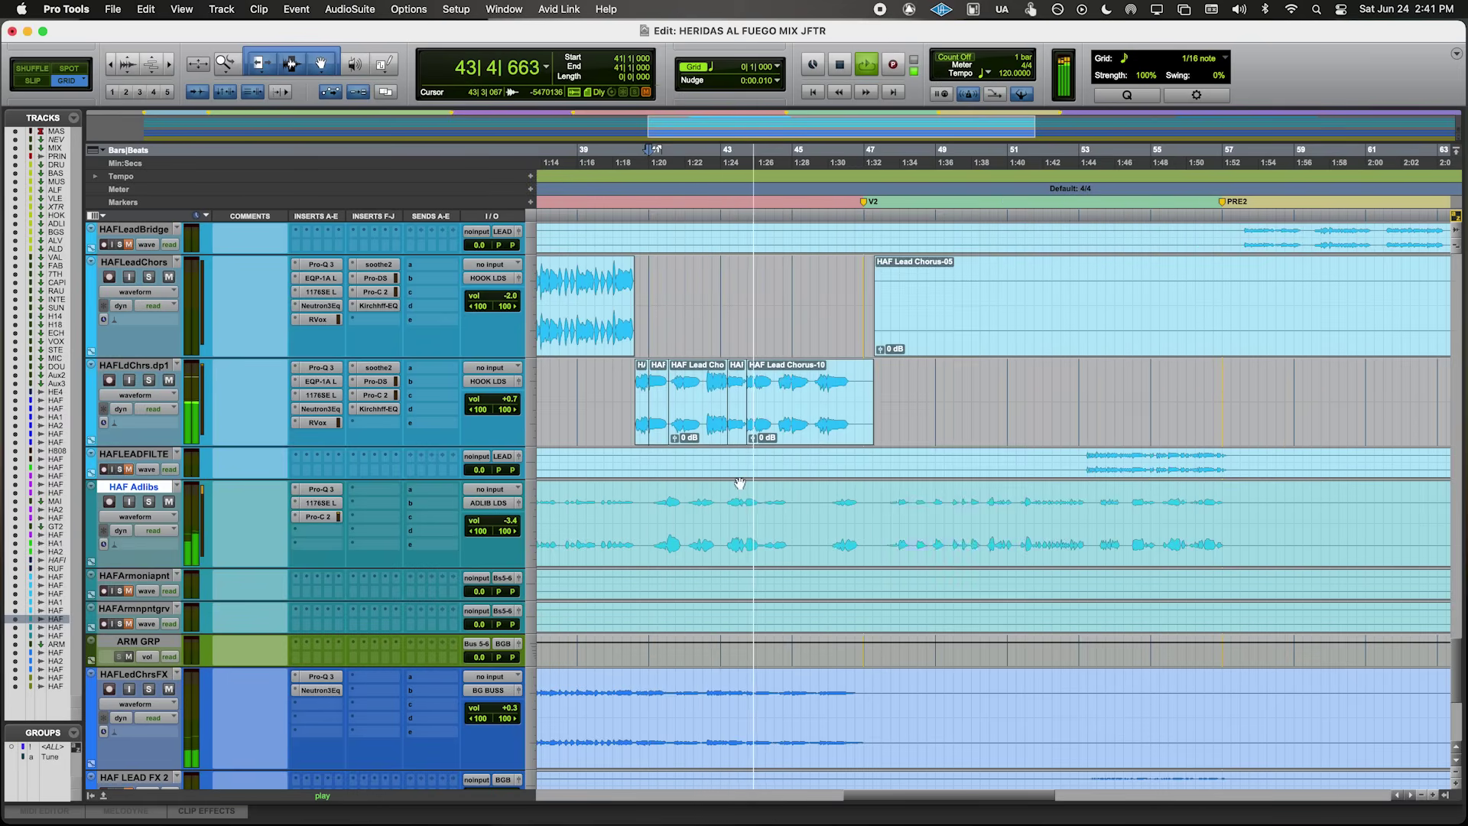
# - Play the hook from bar 33 and compare the current mix with the soloed HERIDAS AL FUEGO MIX 4 track
pyautogui.press('r')
pyautogui.press('r')
pyautogui.scroll(20, 741, 482)
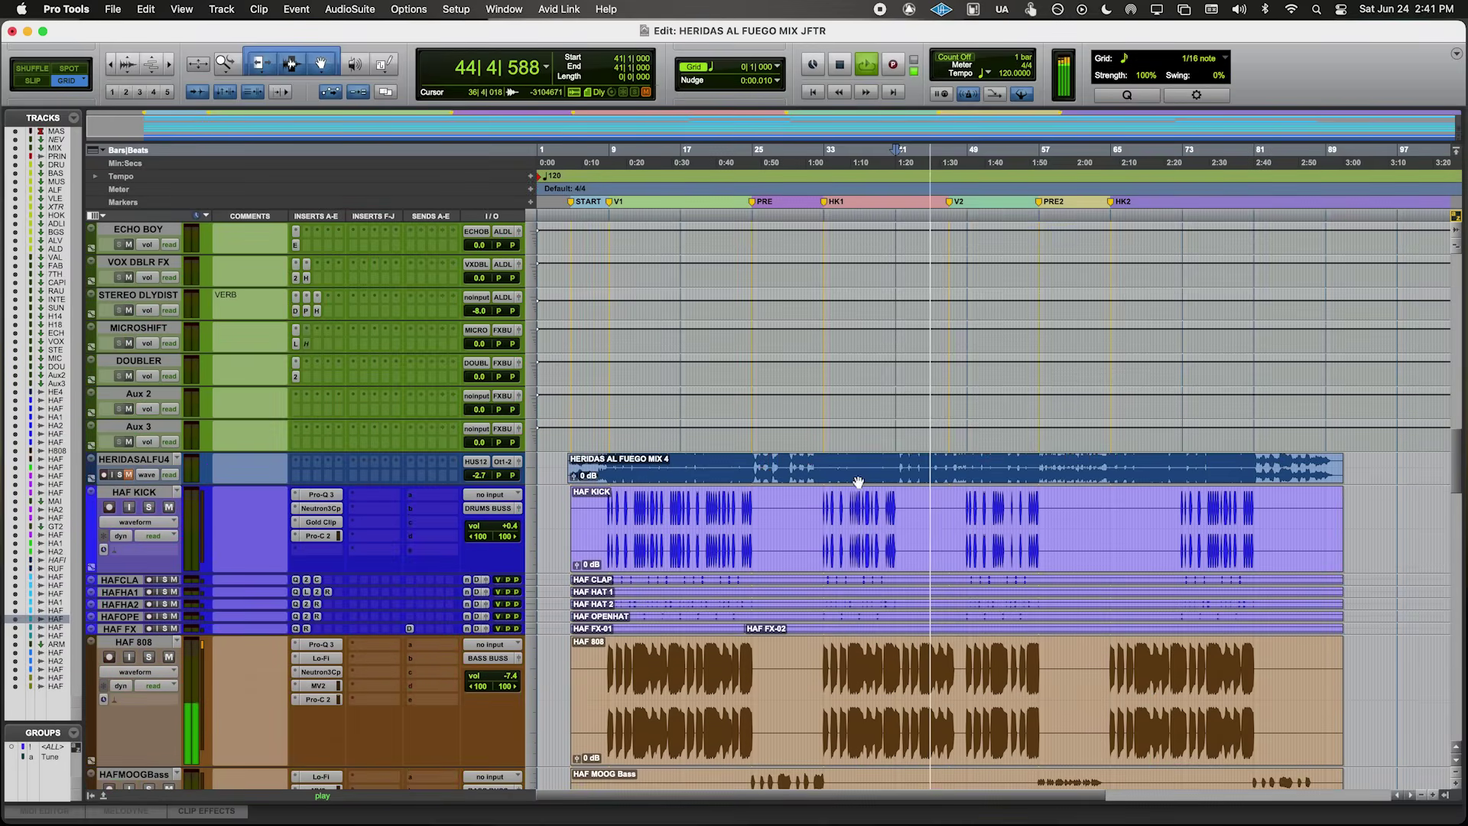
pyautogui.click(826, 517)
pyautogui.scroll(-4, 120, 346)
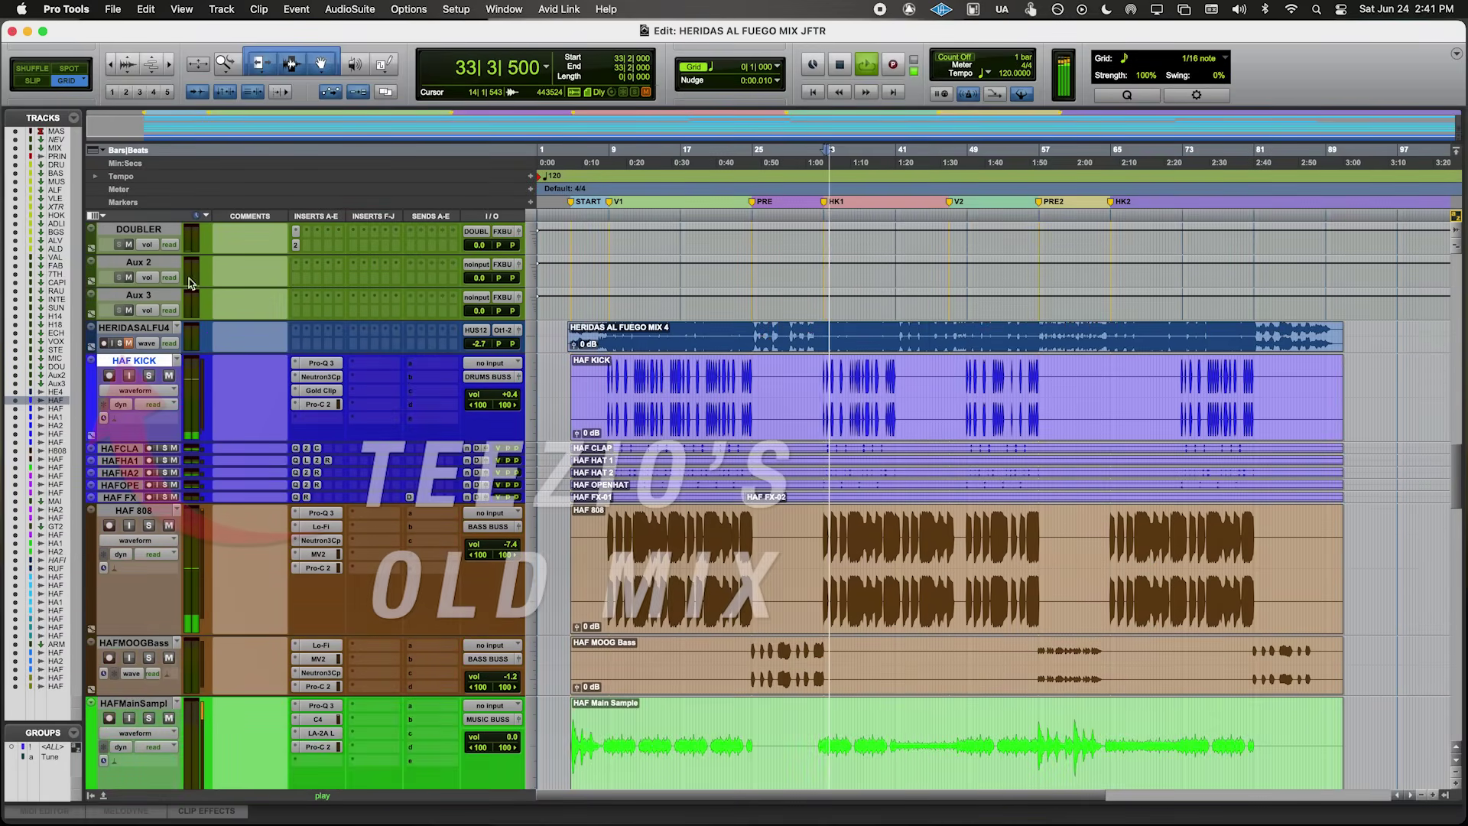
pyautogui.press('space')
pyautogui.click(119, 343)
pyautogui.click(128, 343)
pyautogui.press('space')
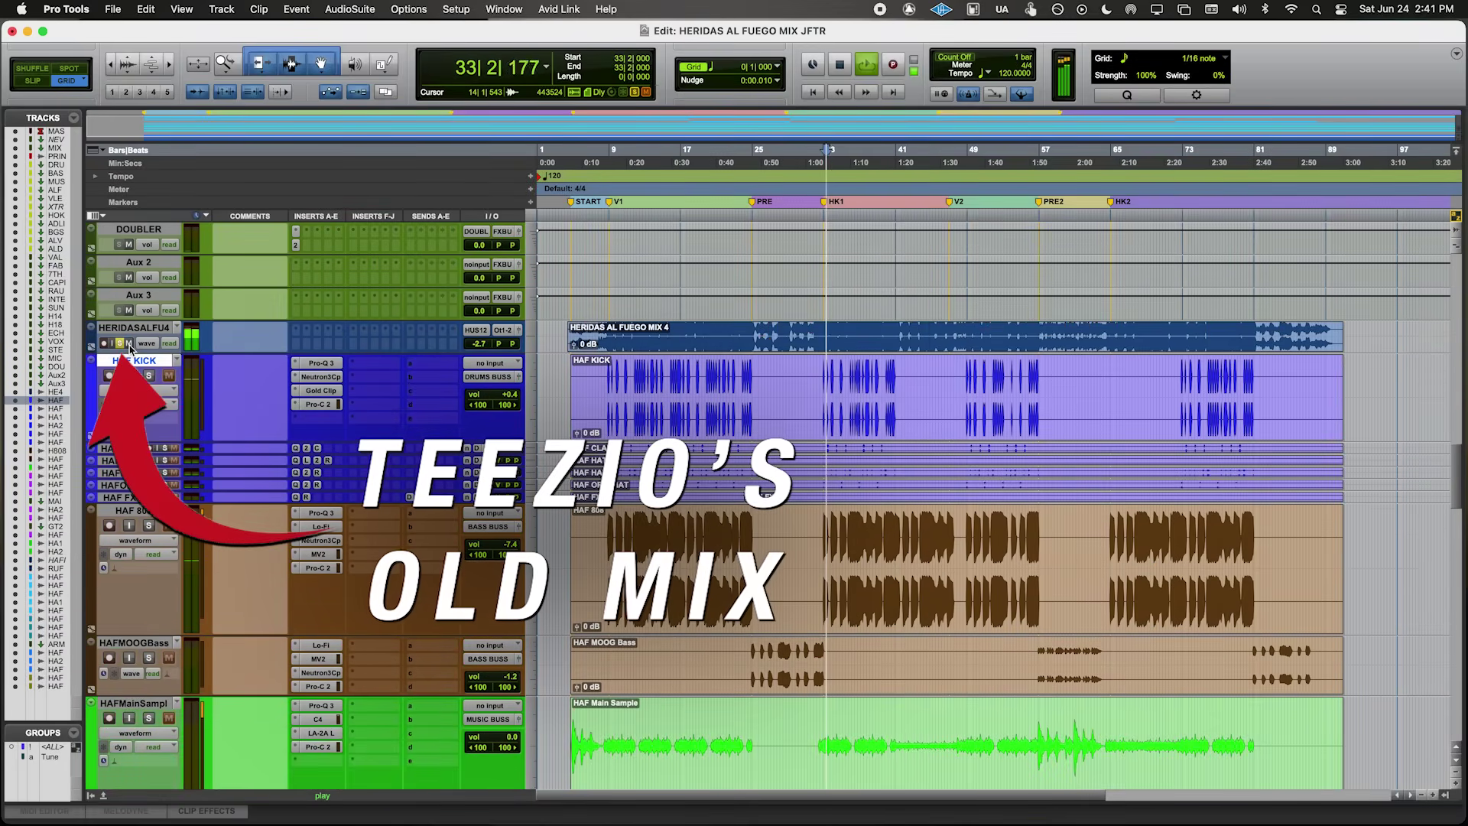
pyautogui.press('space')
pyautogui.press('space')
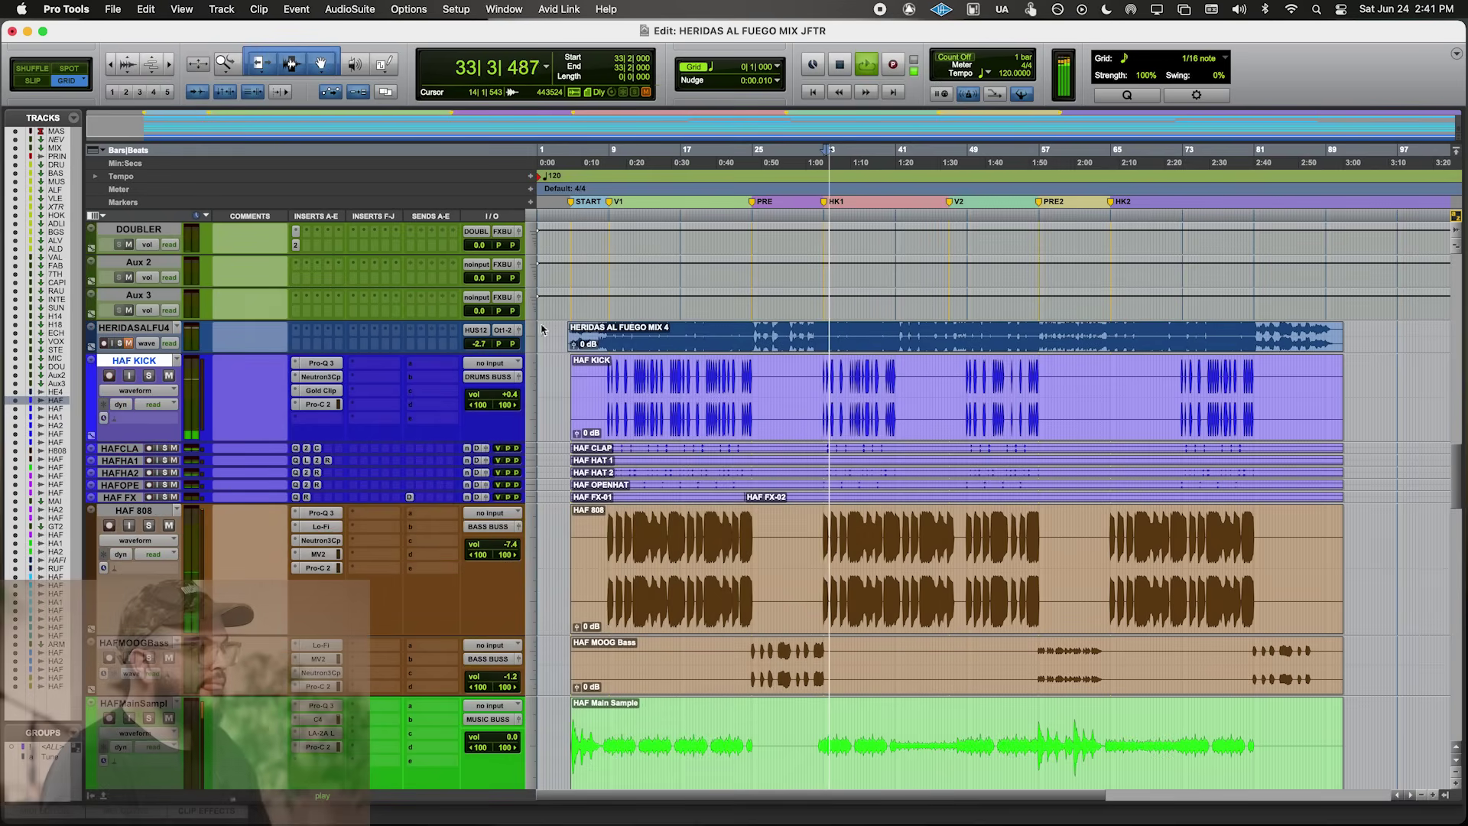
# - Increase the height of the HAF Lead Rap track below the RUFF reference
pyautogui.scroll(-2, 841, 308)
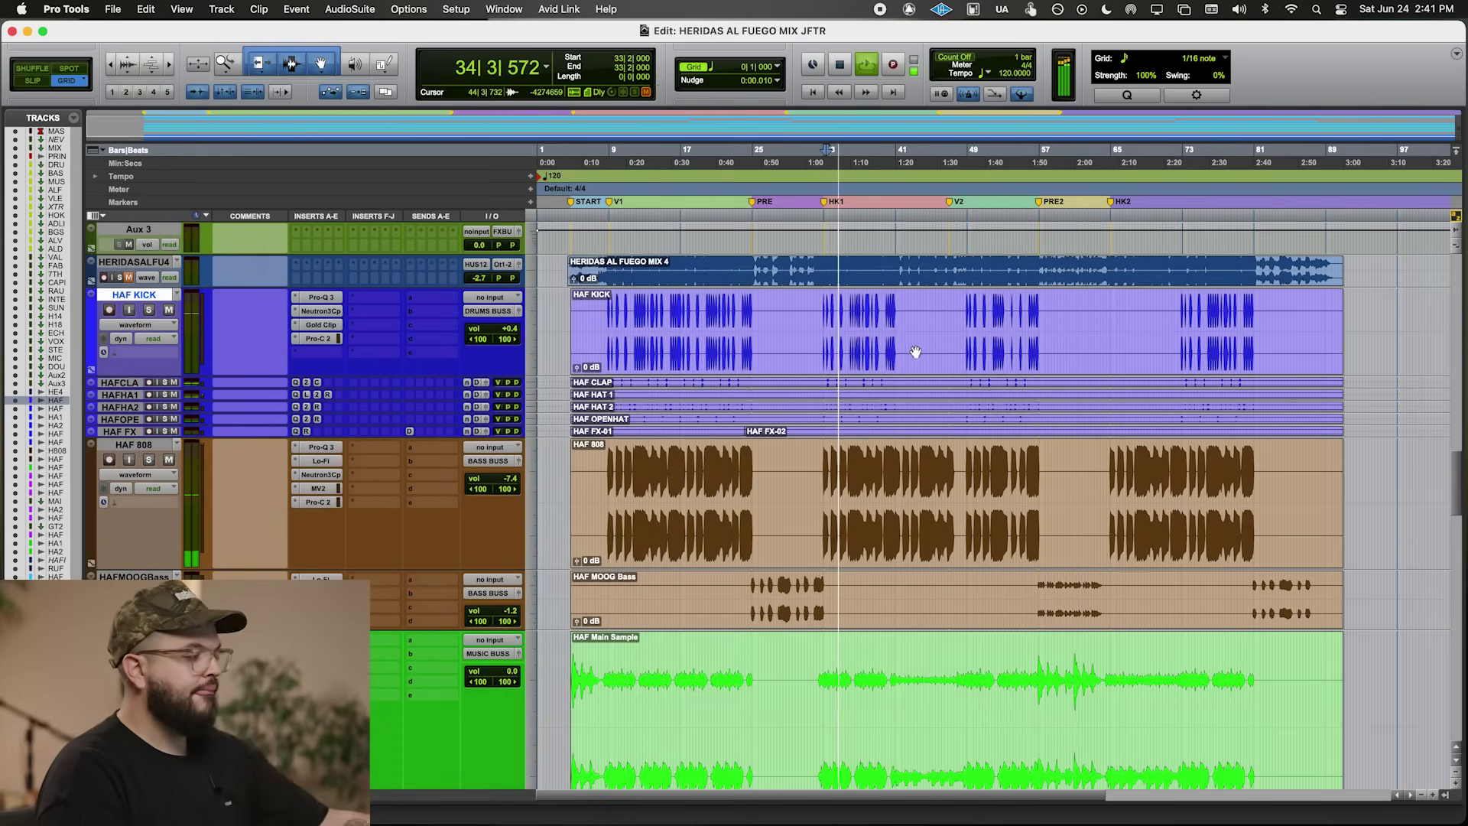
pyautogui.scroll(-6, 930, 367)
pyautogui.scroll(-10, 761, 333)
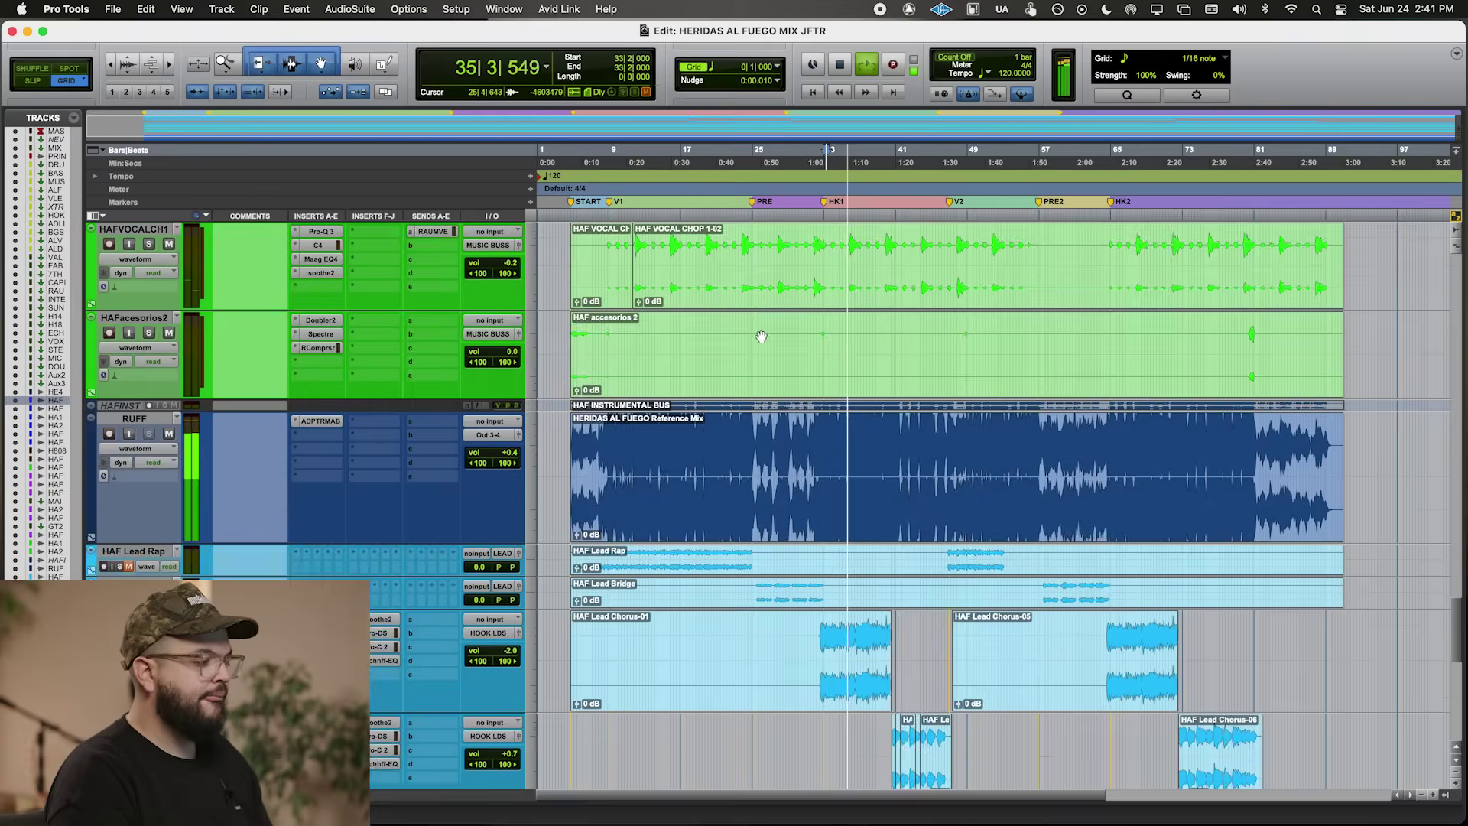
pyautogui.hscroll(2, 816, 337)
pyautogui.scroll(3, 815, 337)
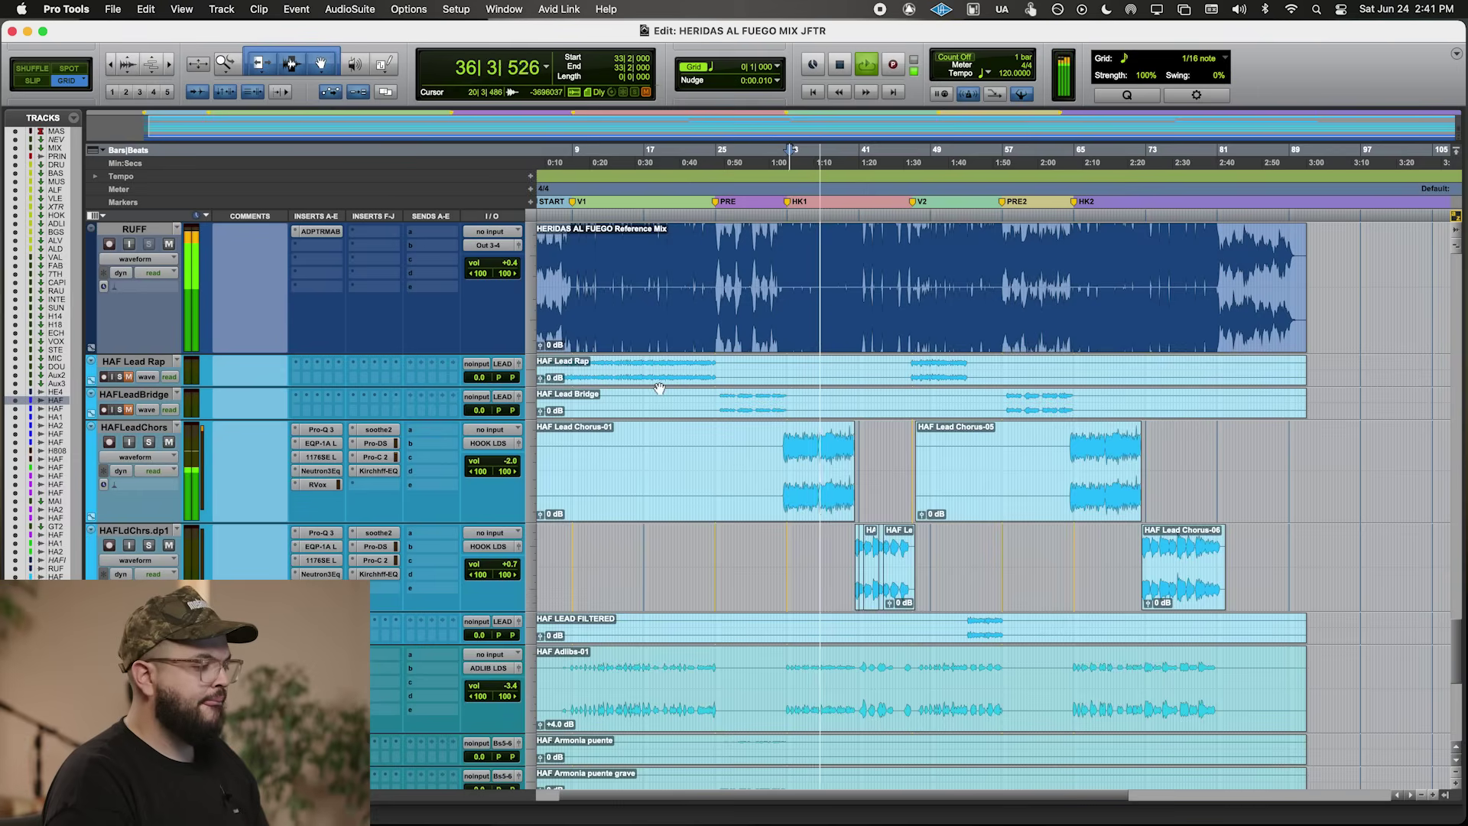
pyautogui.hscroll(-2, 645, 378)
pyautogui.moveTo(452, 388); pyautogui.dragTo(452, 470)
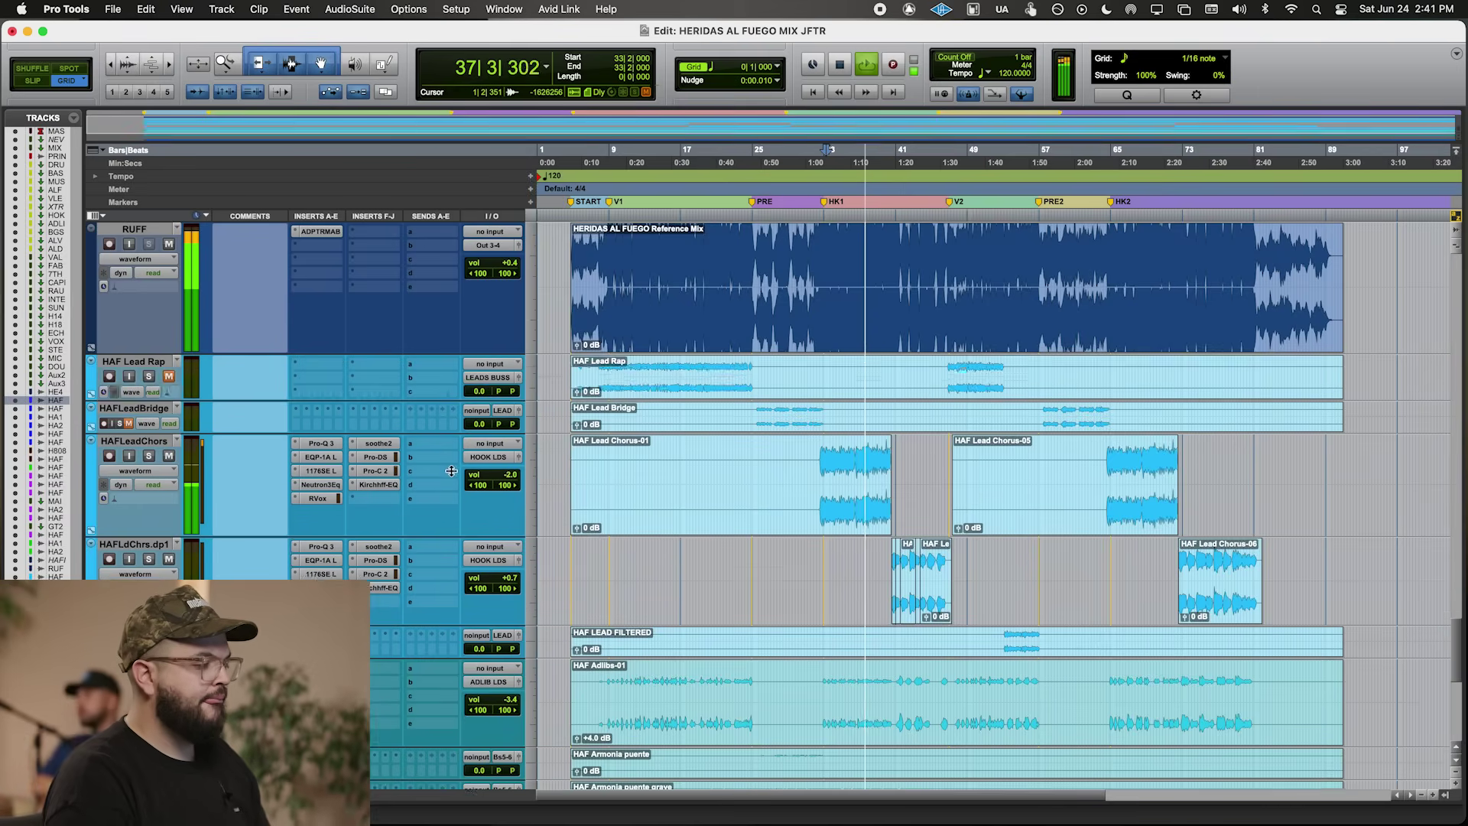
# - Play the first verse from bar 8, unmute HAF Lead Rap and copy the lead chorus Pro-Q 3 and EQP-1A to it
pyautogui.press('space')
pyautogui.click(602, 382)
pyautogui.press('space')
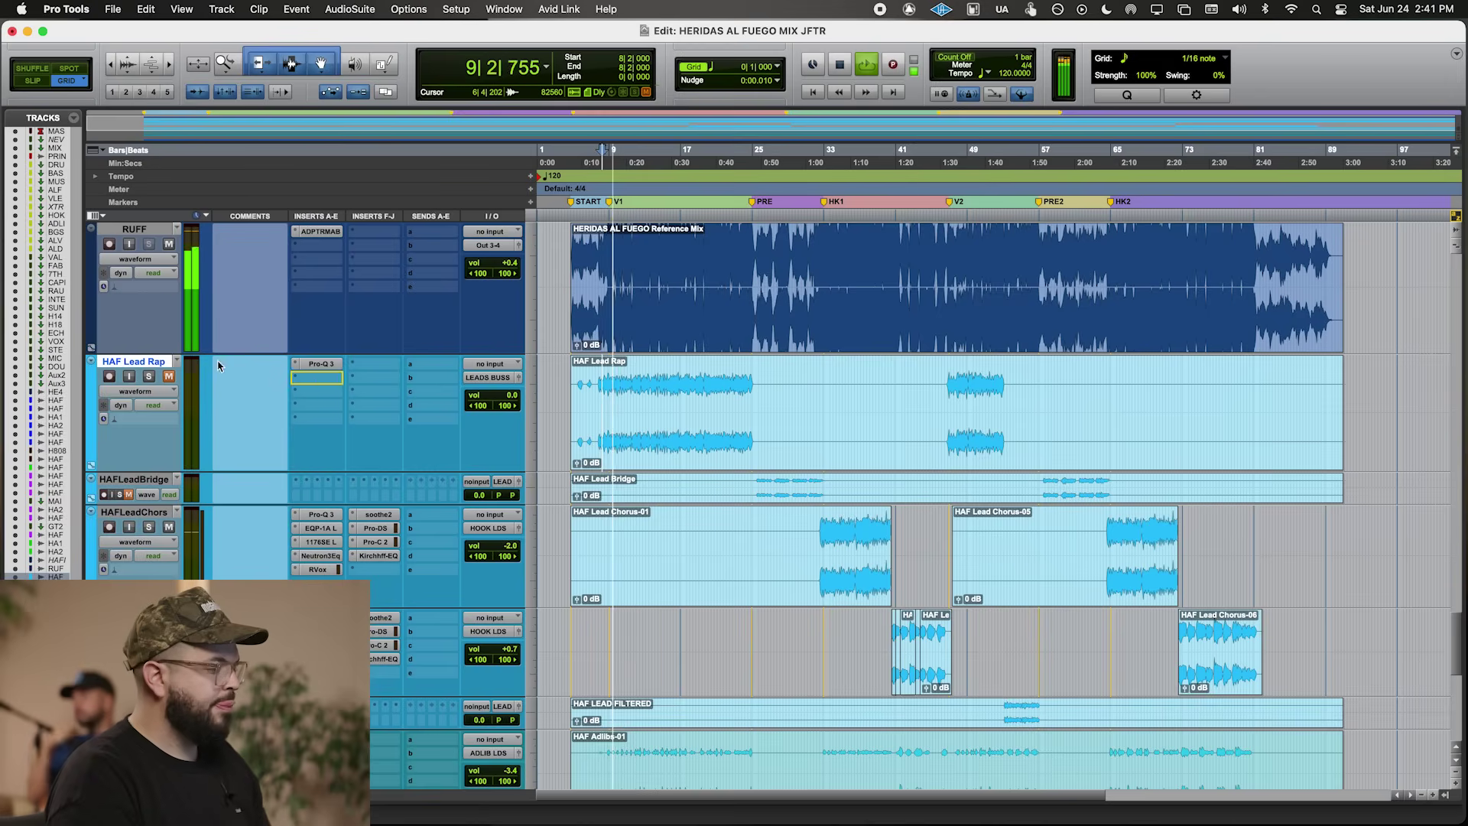
pyautogui.click(169, 375)
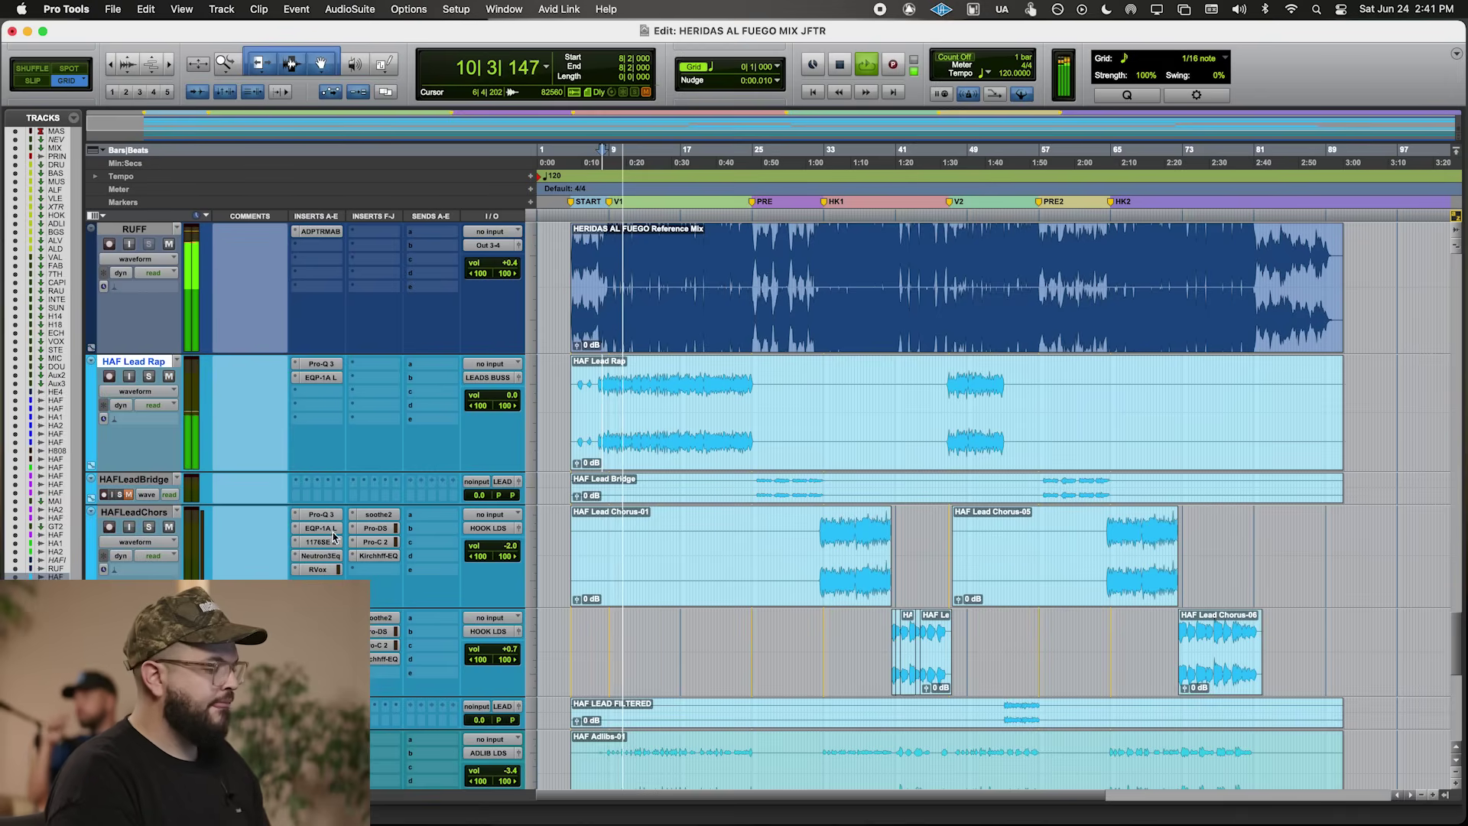
# - Raise the gain of the HAF Lead Rap clip and copy the UAD 1176SE Legacy compressor onto its track
pyautogui.click(671, 451)
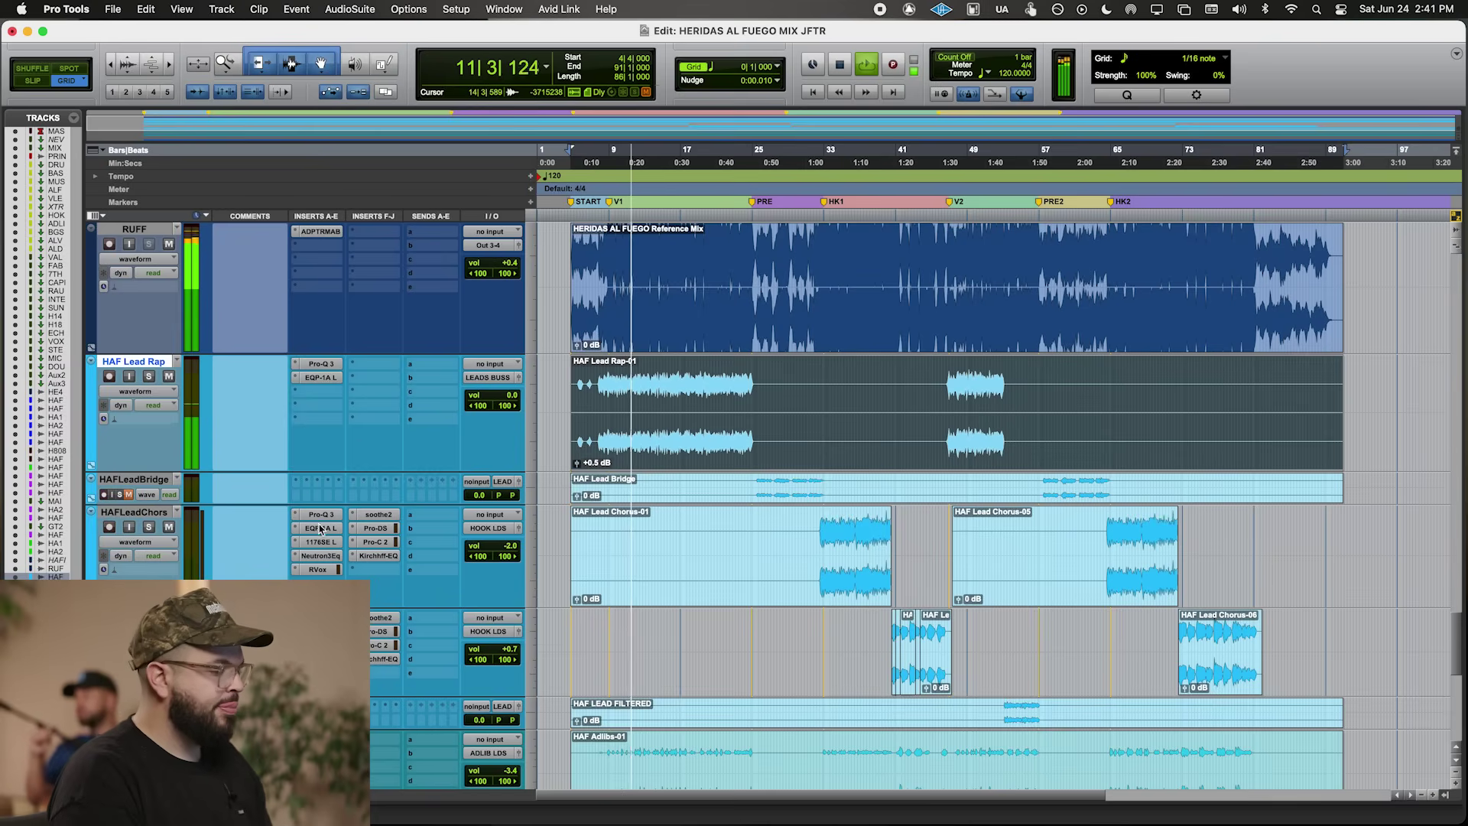
pyautogui.moveTo(319, 396); pyautogui.dragTo(320, 393)
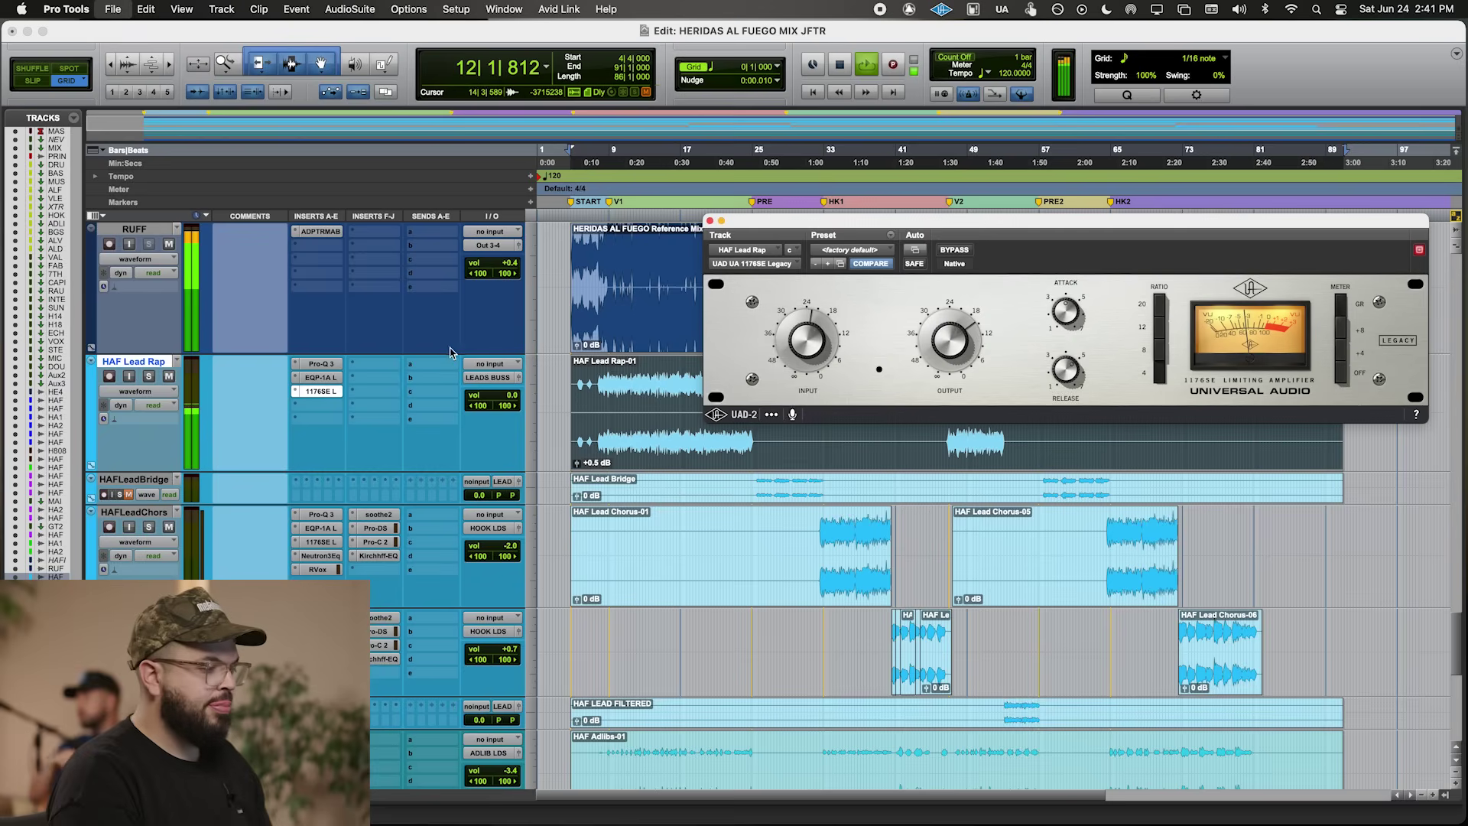
# - Shape HAF Lead Rap in Pro-Q 3 with a 48 dB/oct low cut at 82 Hz and small bell cuts up to the highs
pyautogui.click(323, 363)
pyautogui.moveTo(1209, 428); pyautogui.dragTo(1210, 435)
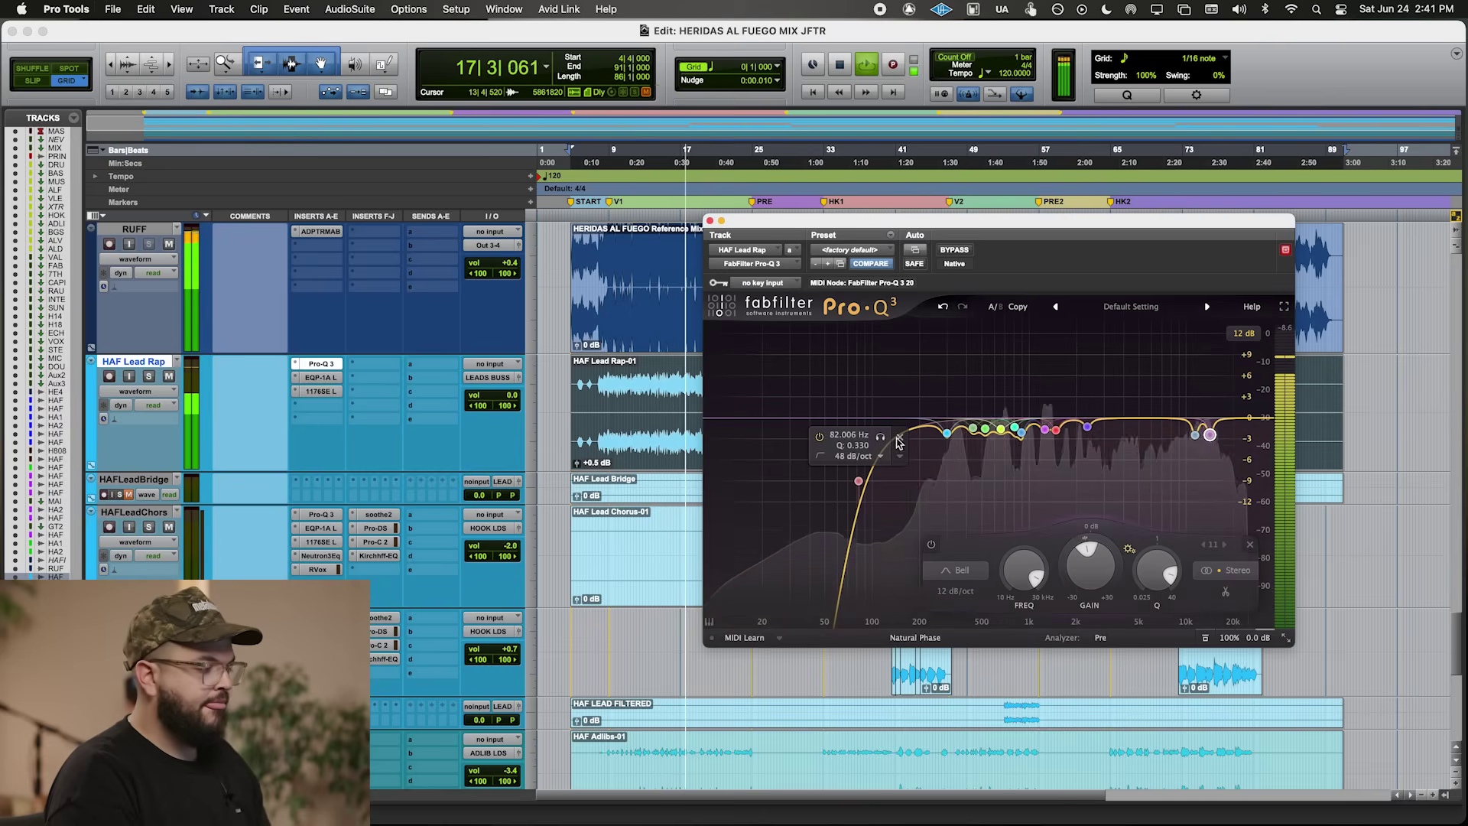
pyautogui.click(312, 398)
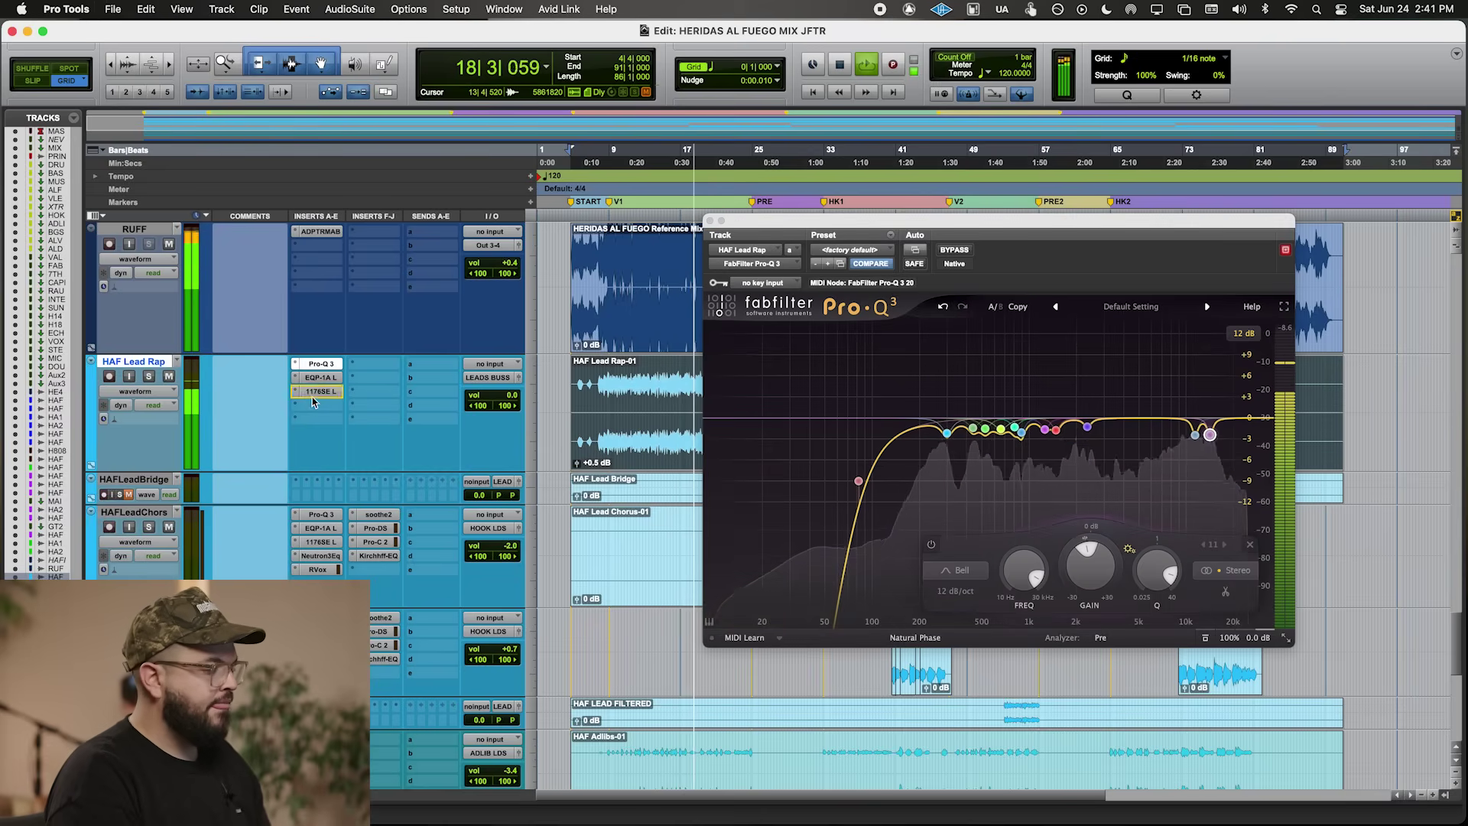
# - Insert Neutron 3 Equalizer on the HAF Lead Rap track and shape its bands, including a 0.7 dB boost at 1127 Hz
pyautogui.click(313, 404)
pyautogui.moveTo(896, 488); pyautogui.dragTo(1032, 471)
pyautogui.doubleClick(1030, 489)
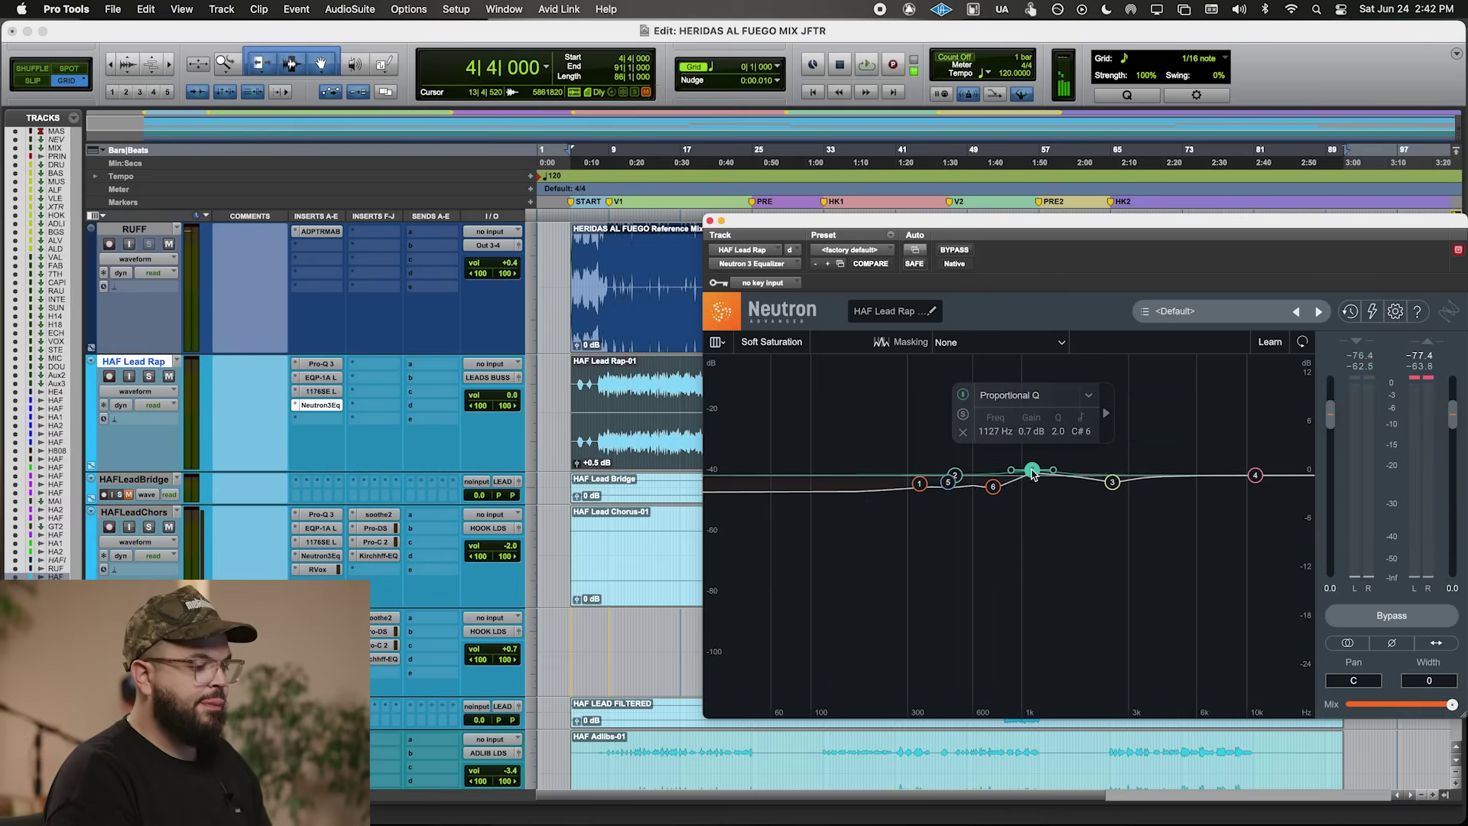
pyautogui.click(710, 222)
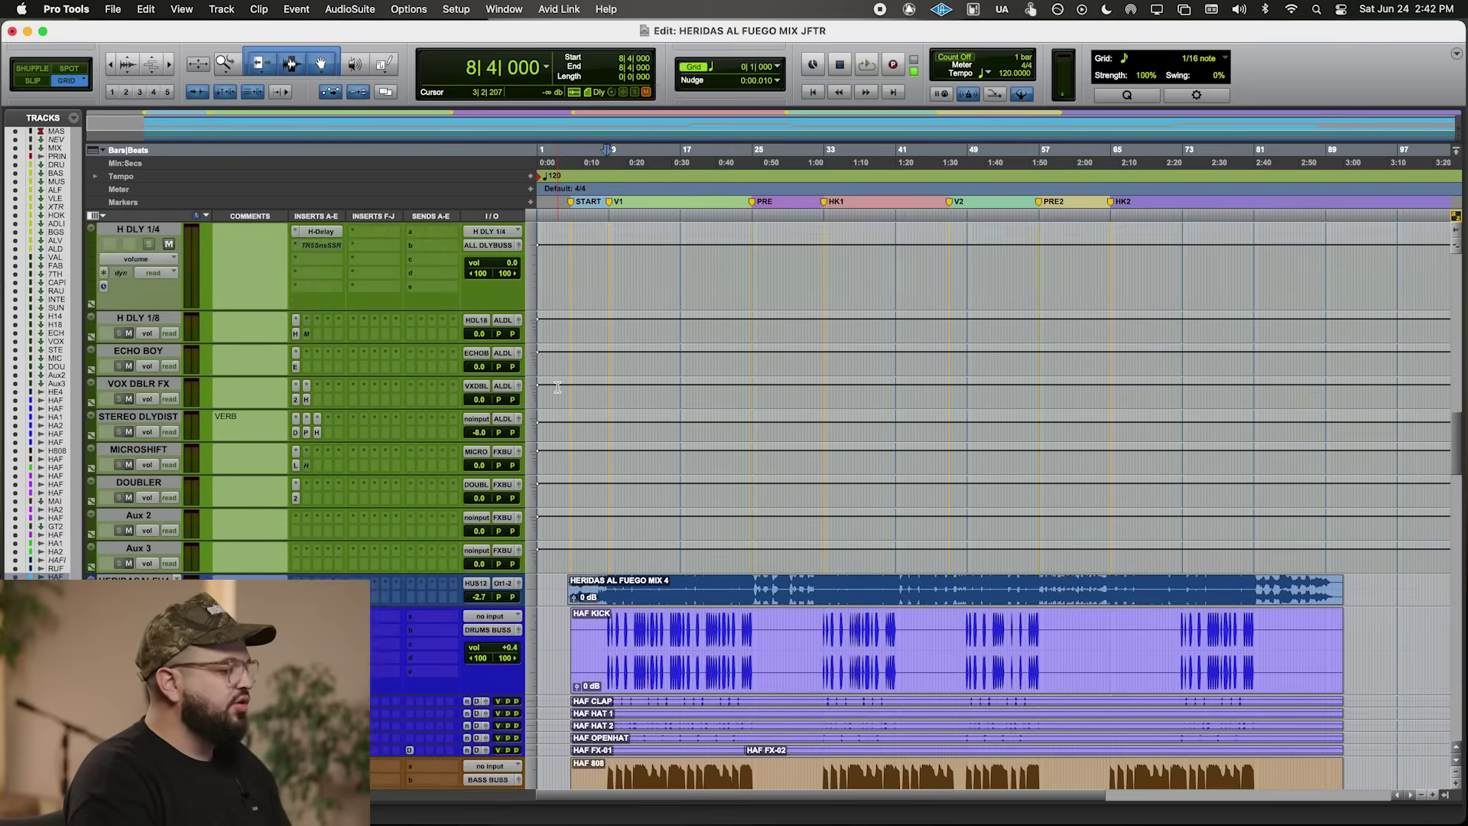
# - Play the mix and check its integrated loudness in the Metric AB plugin on the PRINT TRACK
pyautogui.scroll(10, 558, 387)
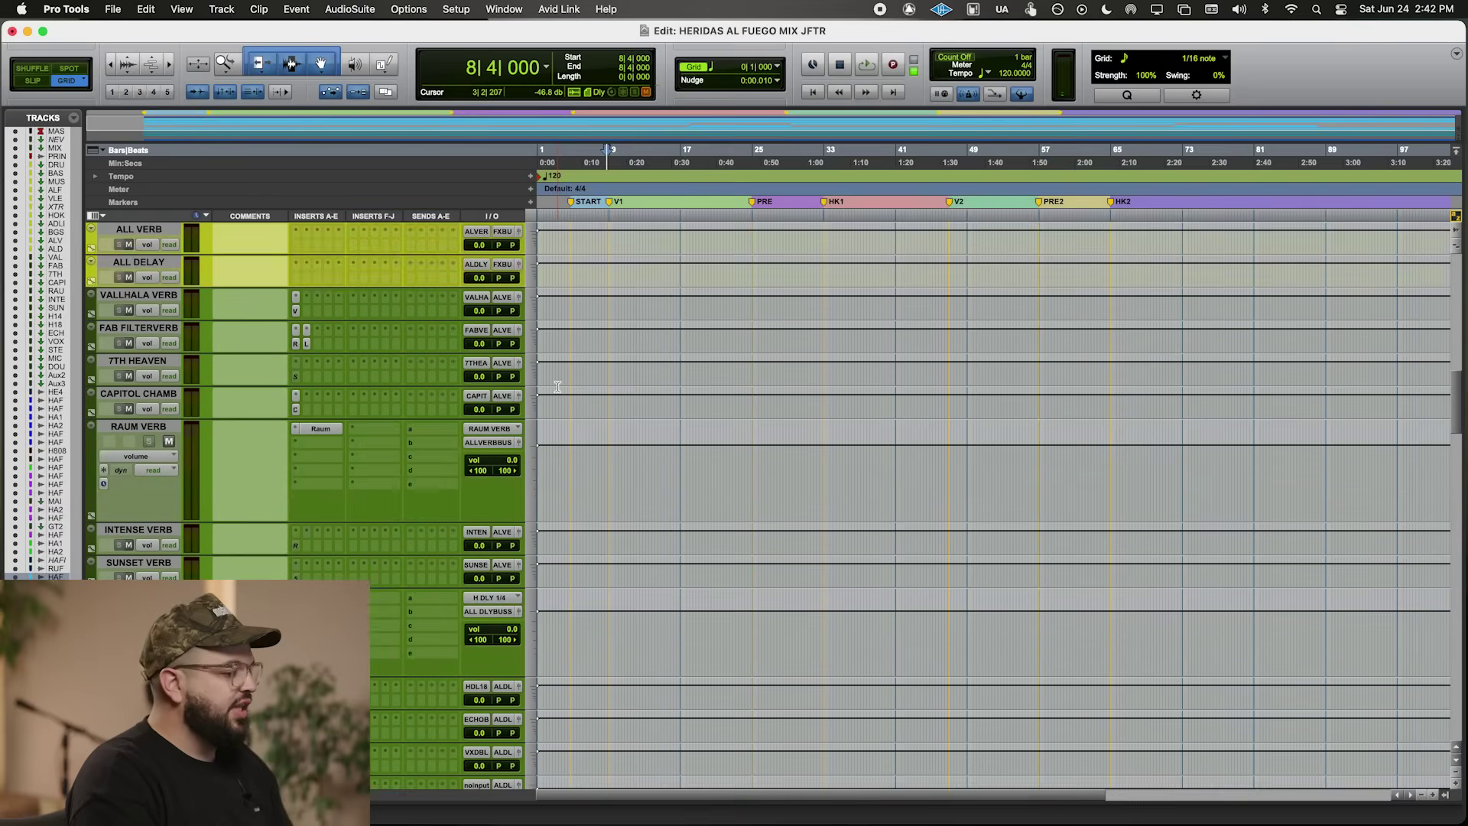
pyautogui.press('space')
pyautogui.scroll(10, 371, 365)
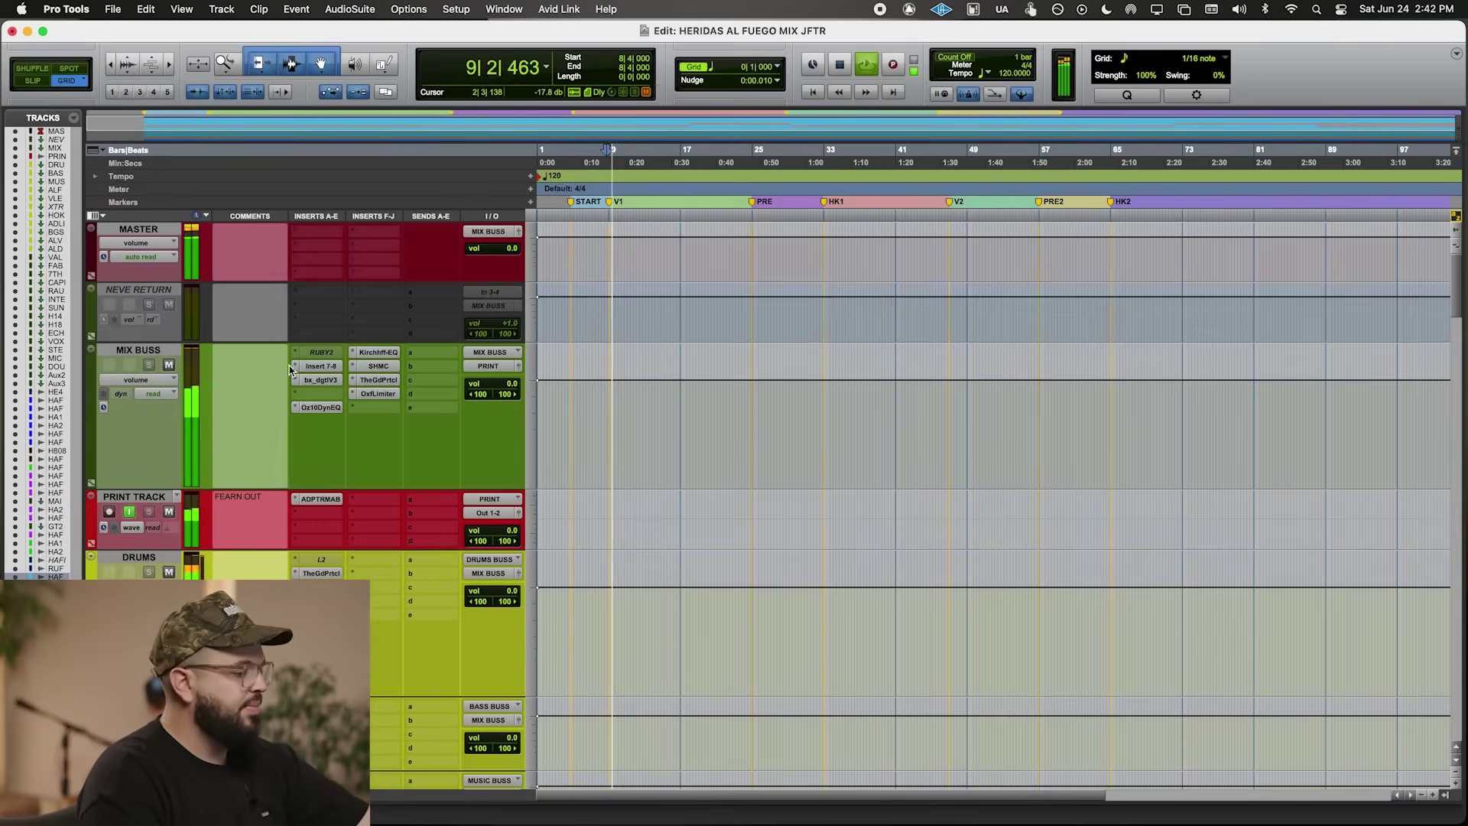
pyautogui.click(321, 500)
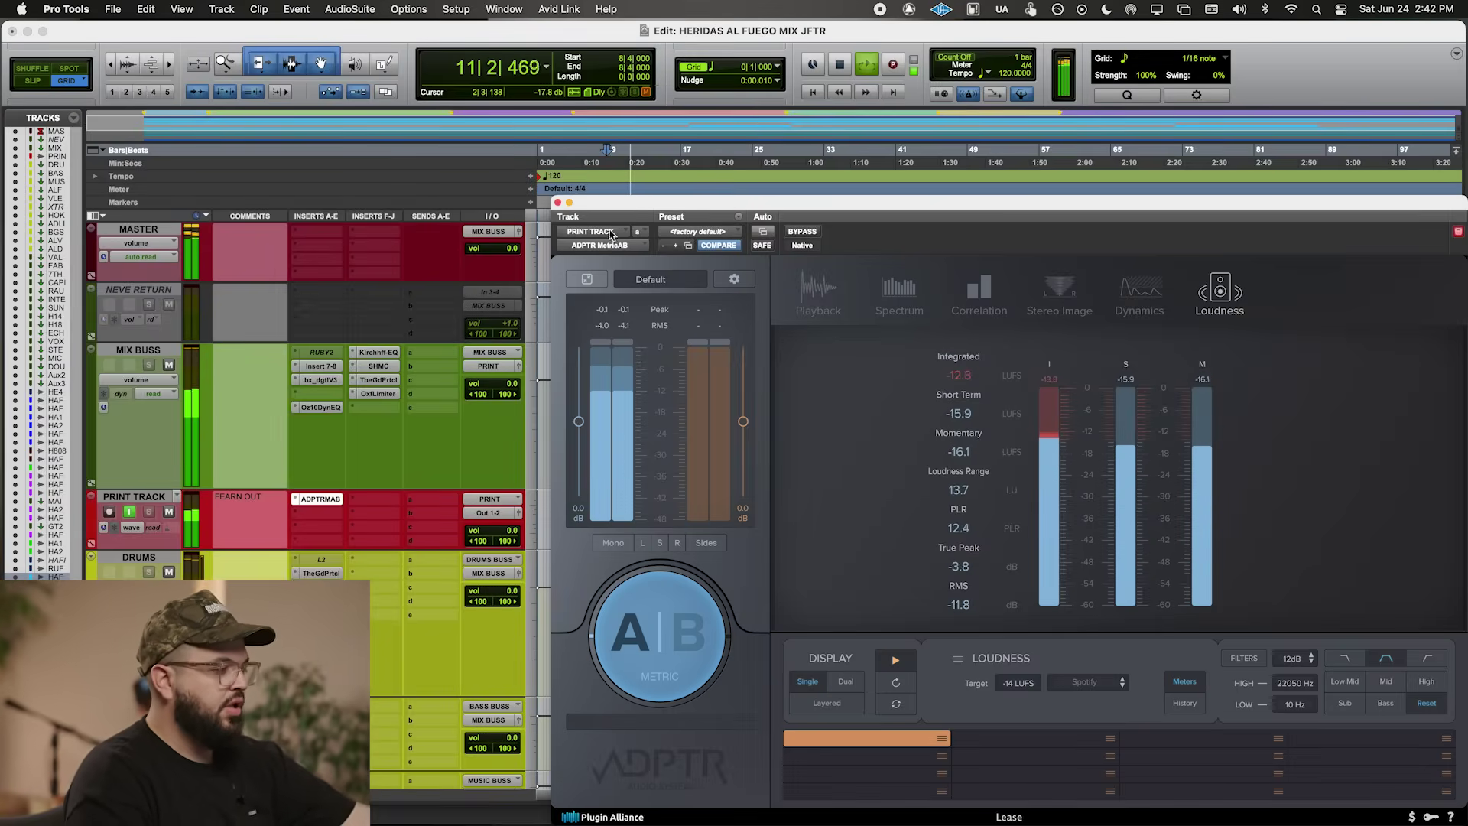
pyautogui.press('space')
pyautogui.press('super+w')
# - Mute the HAFLeadChors, HAFLdChrs.dp1 and HAF Adlibs vocal tracks
pyautogui.scroll(-3, 612, 386)
pyautogui.scroll(-15, 612, 385)
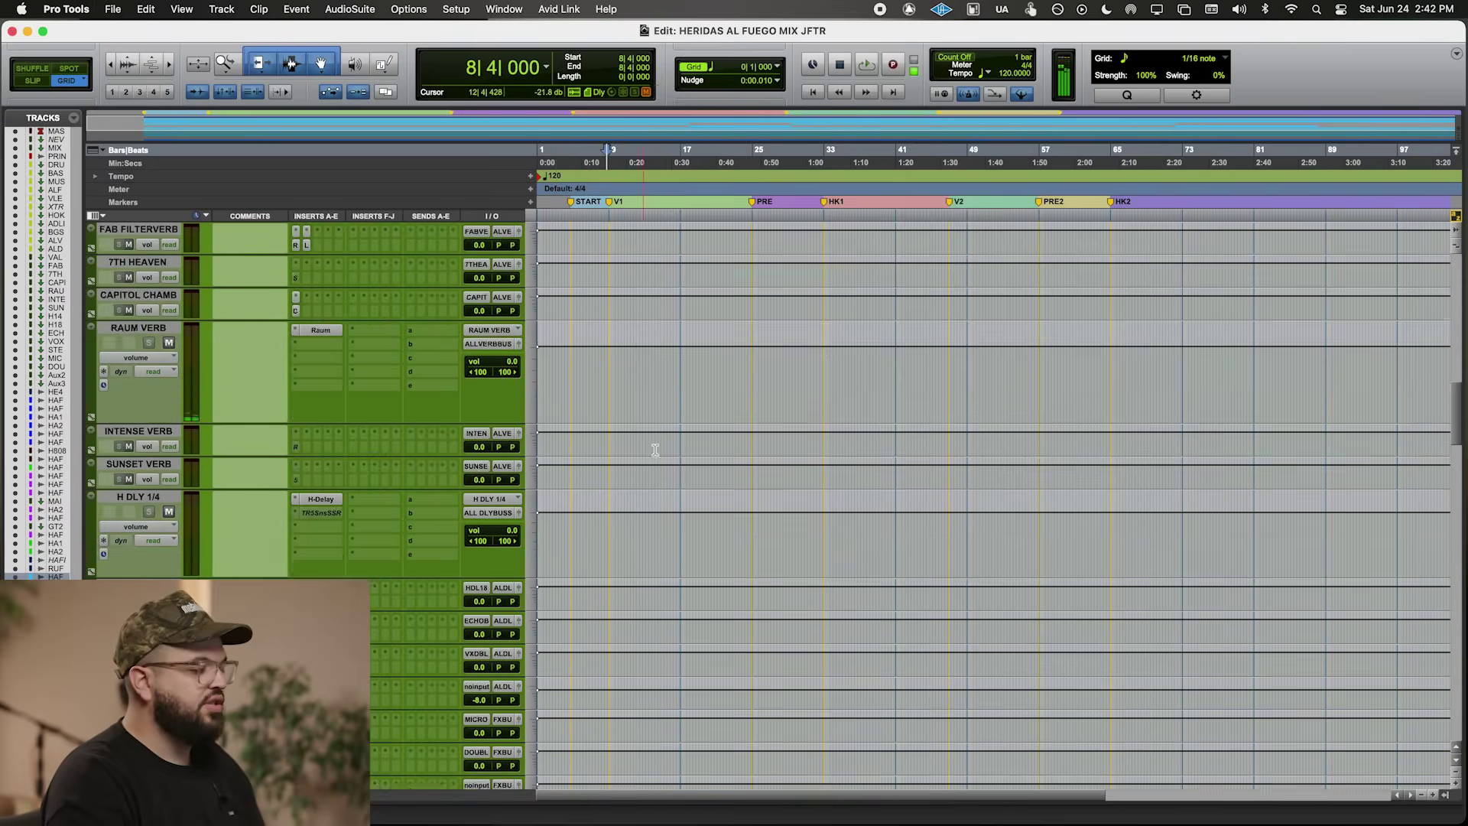
pyautogui.scroll(-3, 577, 550)
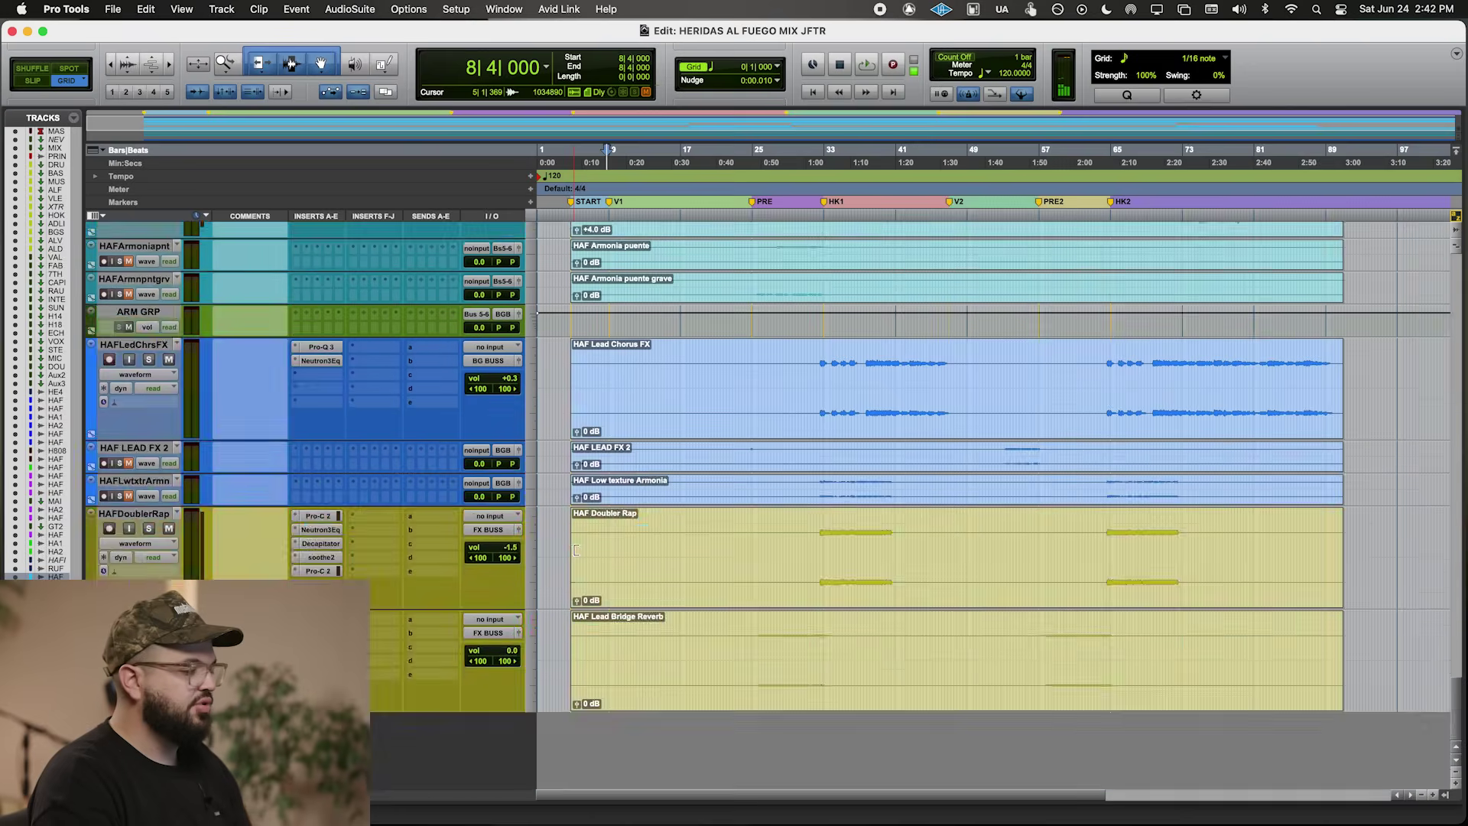
pyautogui.scroll(-3, 170, 388)
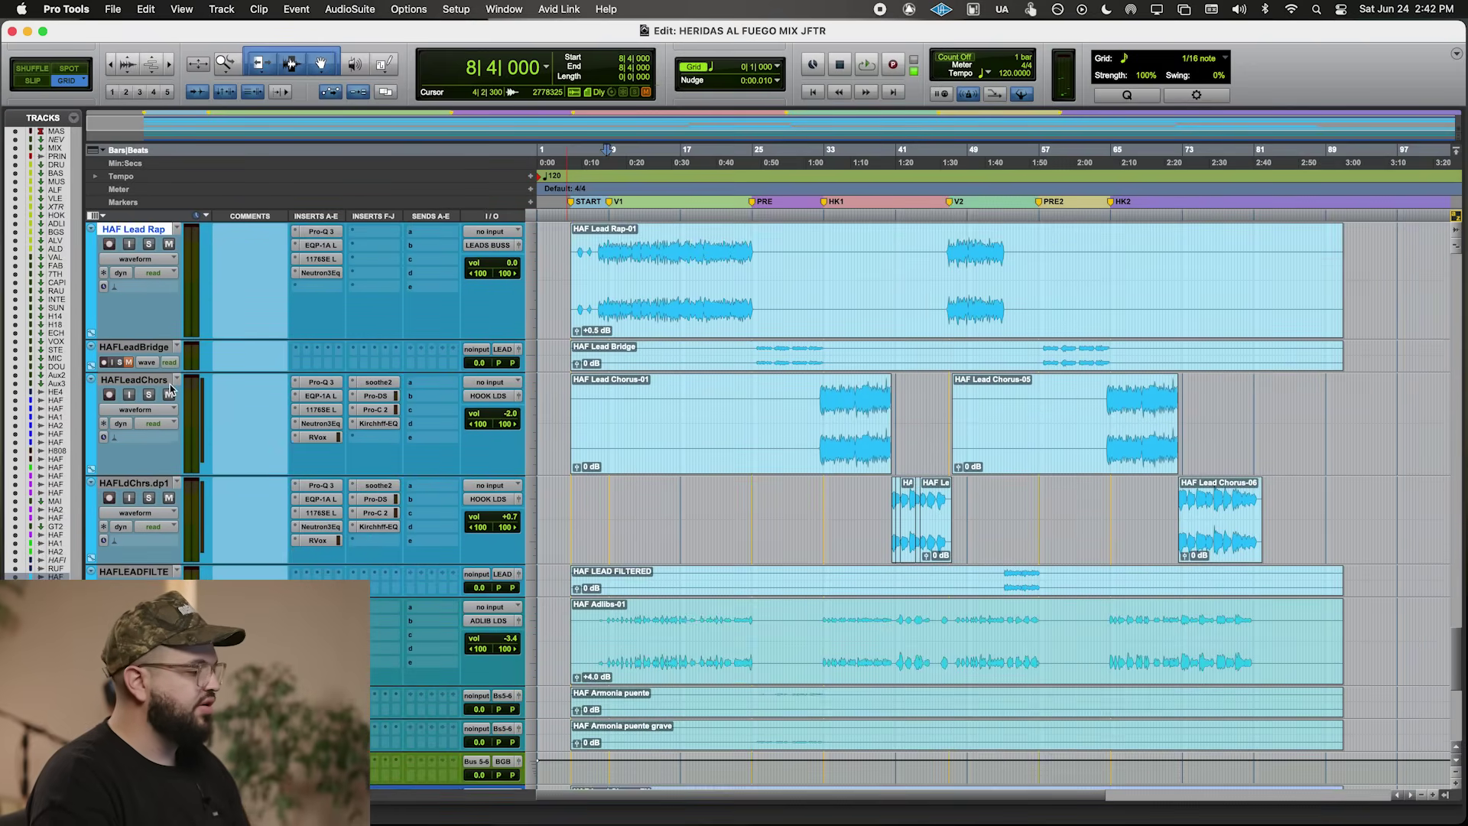
pyautogui.scroll(3, 170, 408)
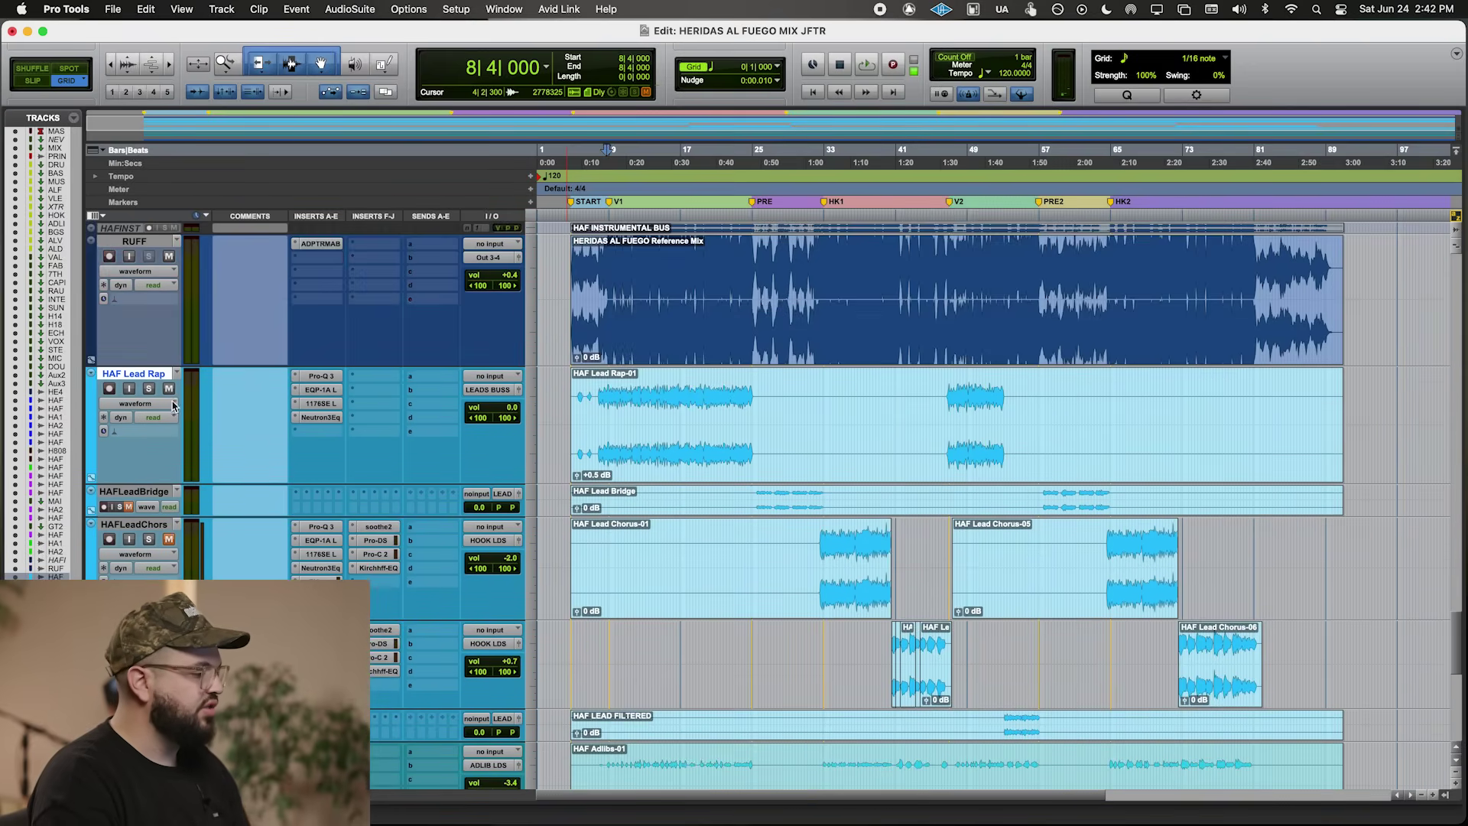
pyautogui.scroll(-5, 186, 449)
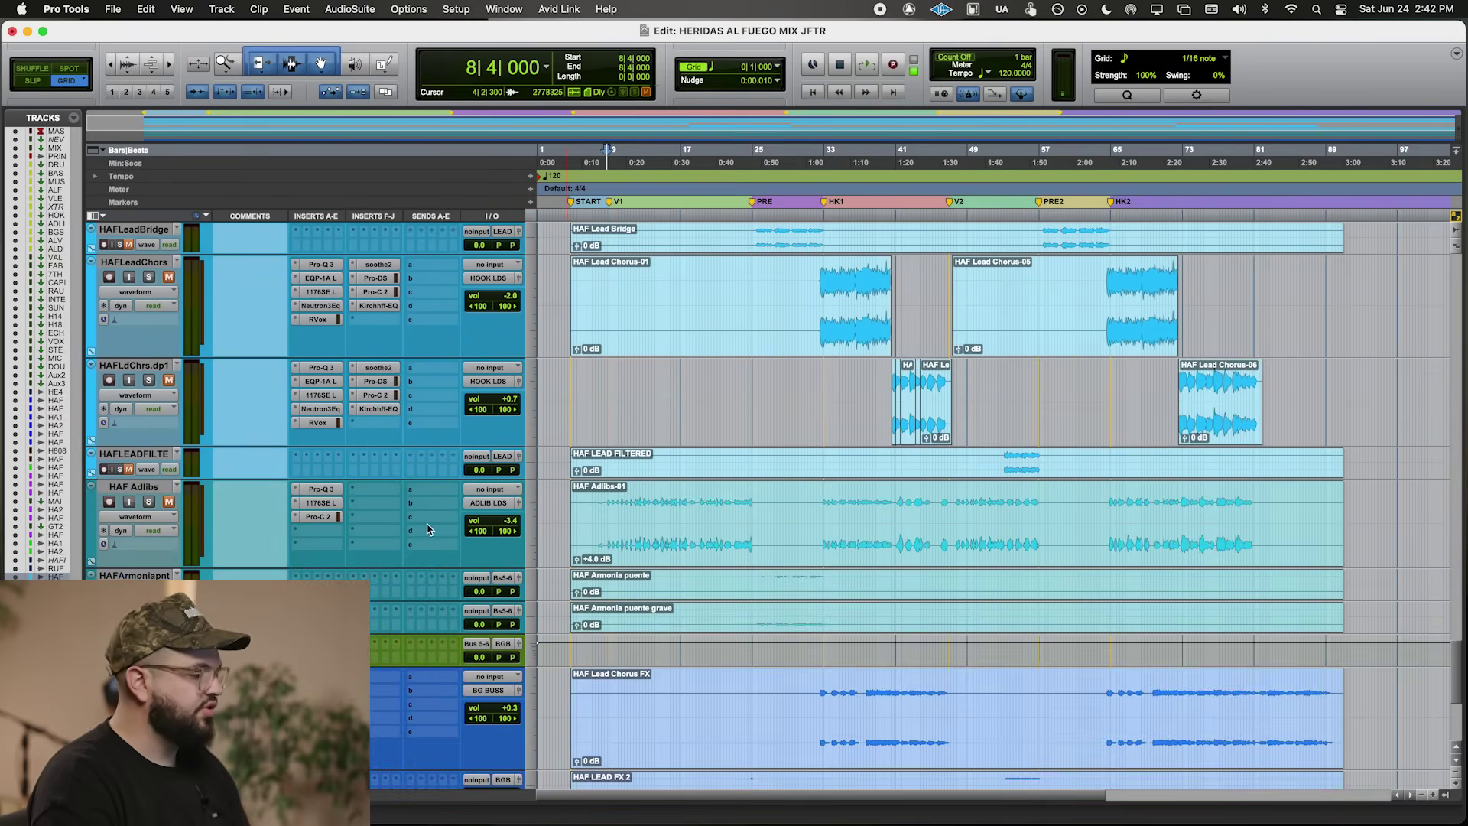
pyautogui.scroll(-20, 428, 529)
# - Play the session and inspect the Kirchhoff EQ and the Shadow Hills mastering compressor on the MIX BUSS
pyautogui.press('space')
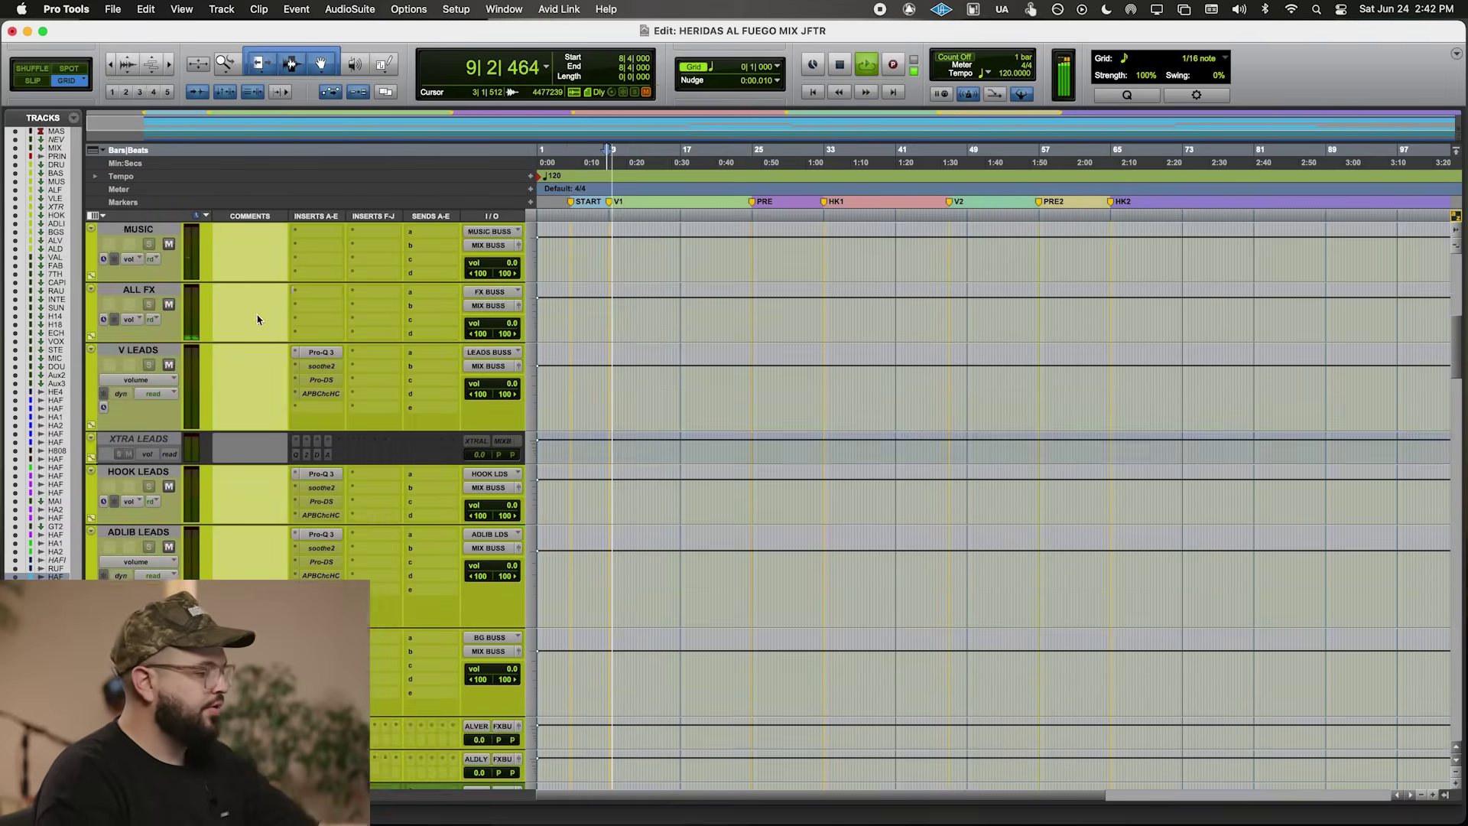
pyautogui.scroll(15, 262, 324)
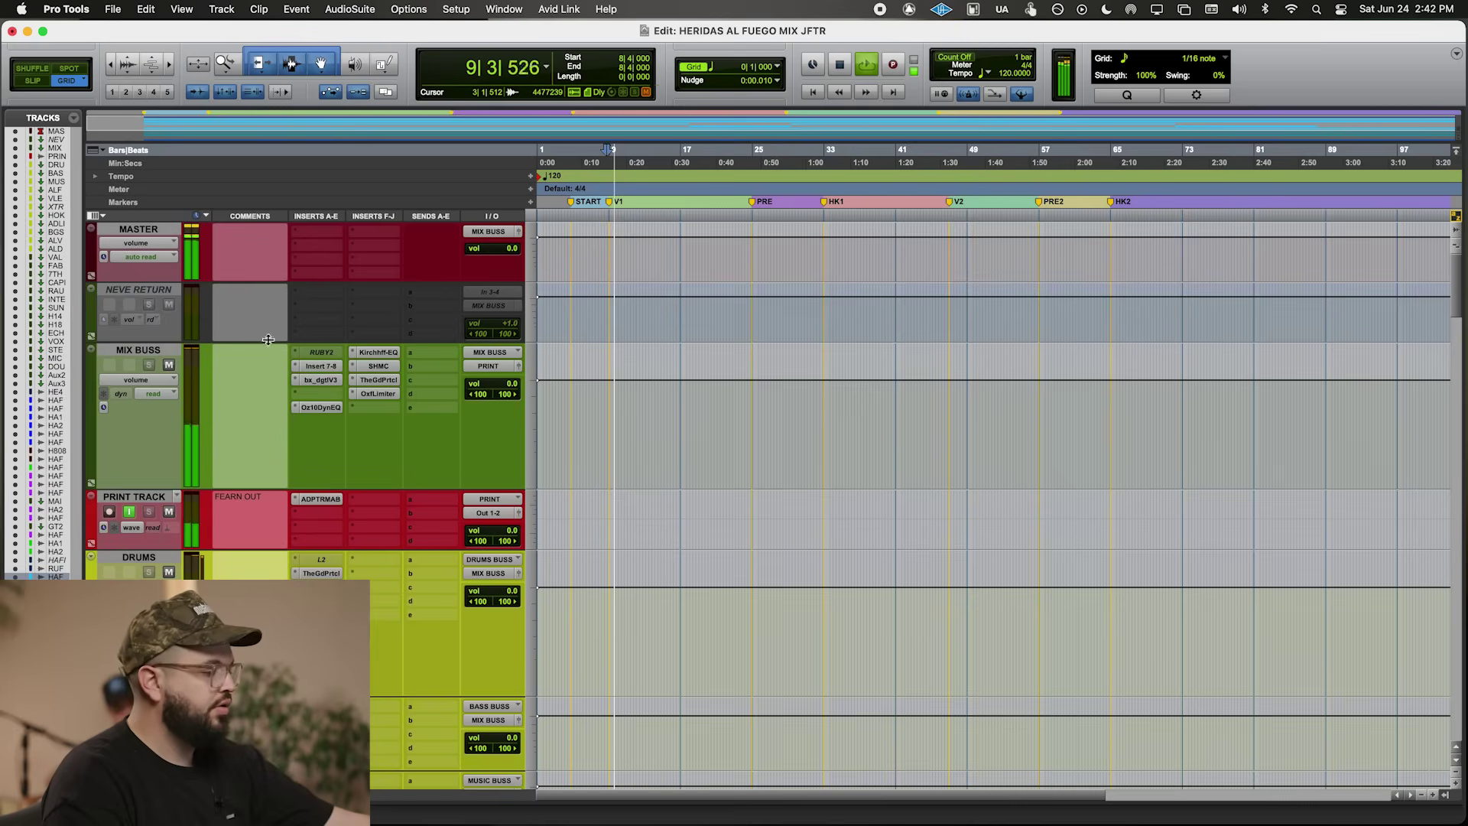
pyautogui.click(378, 352)
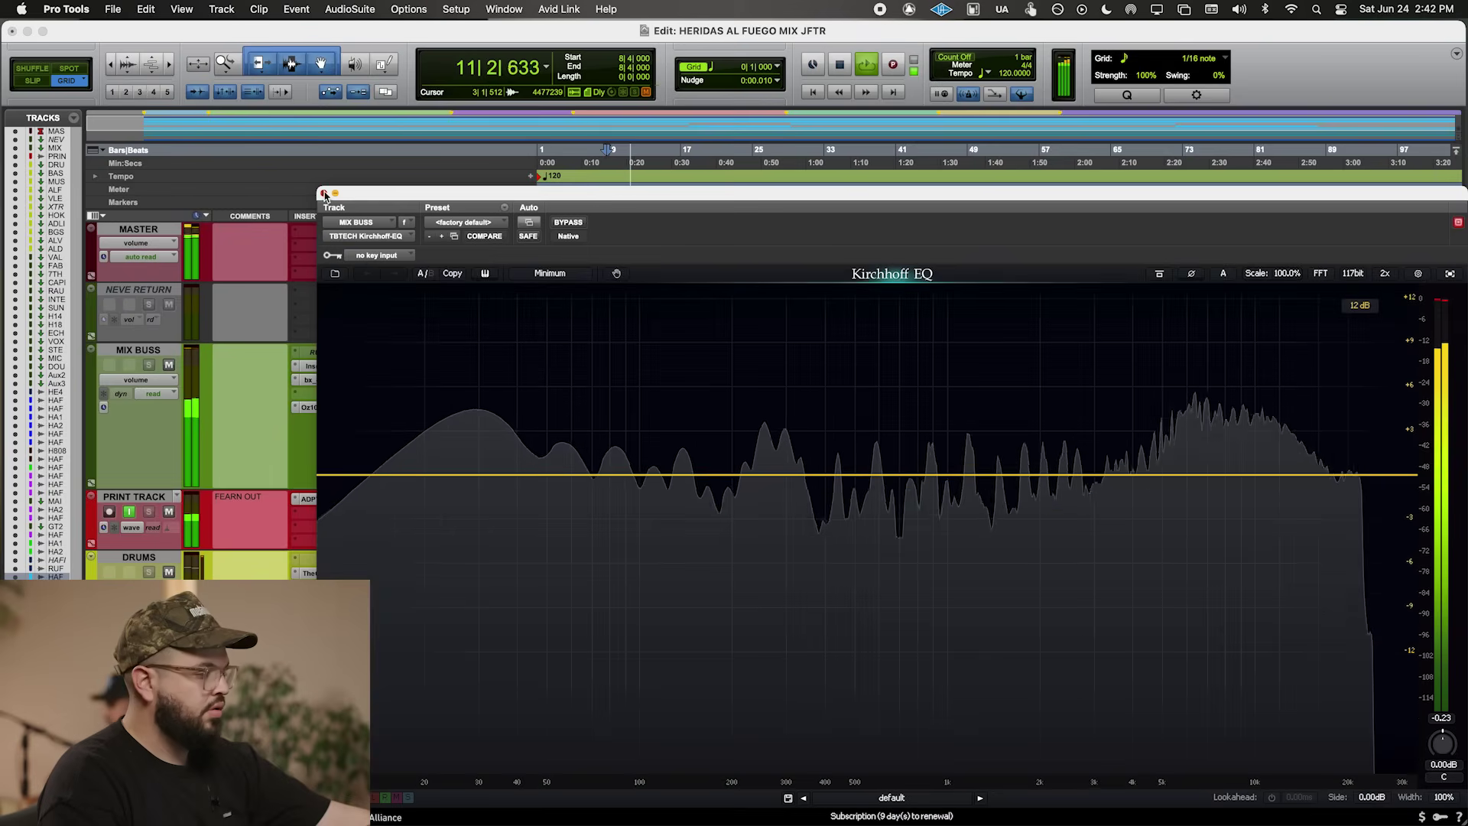
pyautogui.press('super+w')
pyautogui.click(379, 365)
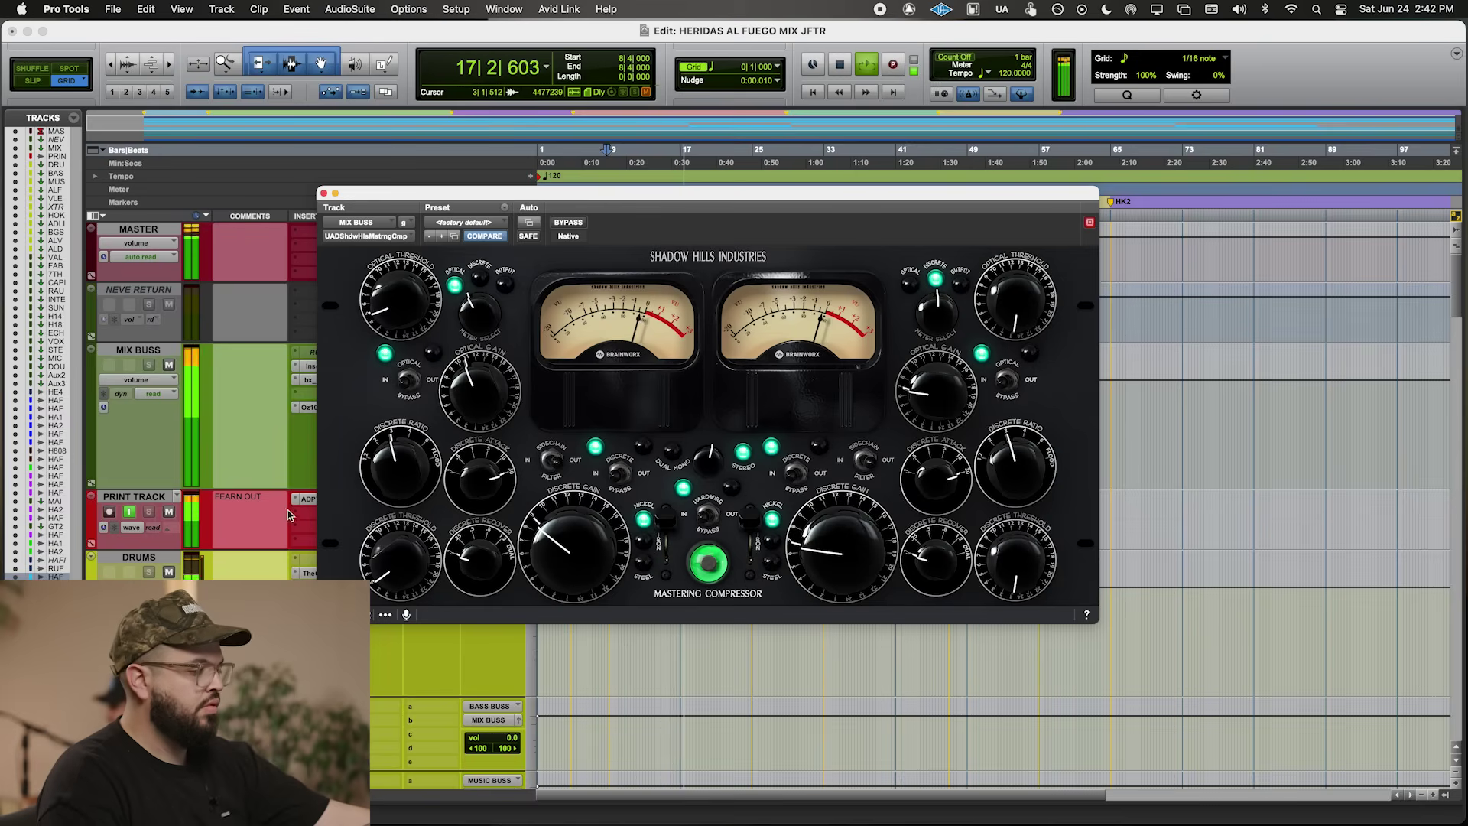
pyautogui.moveTo(388, 201); pyautogui.dragTo(587, 189)
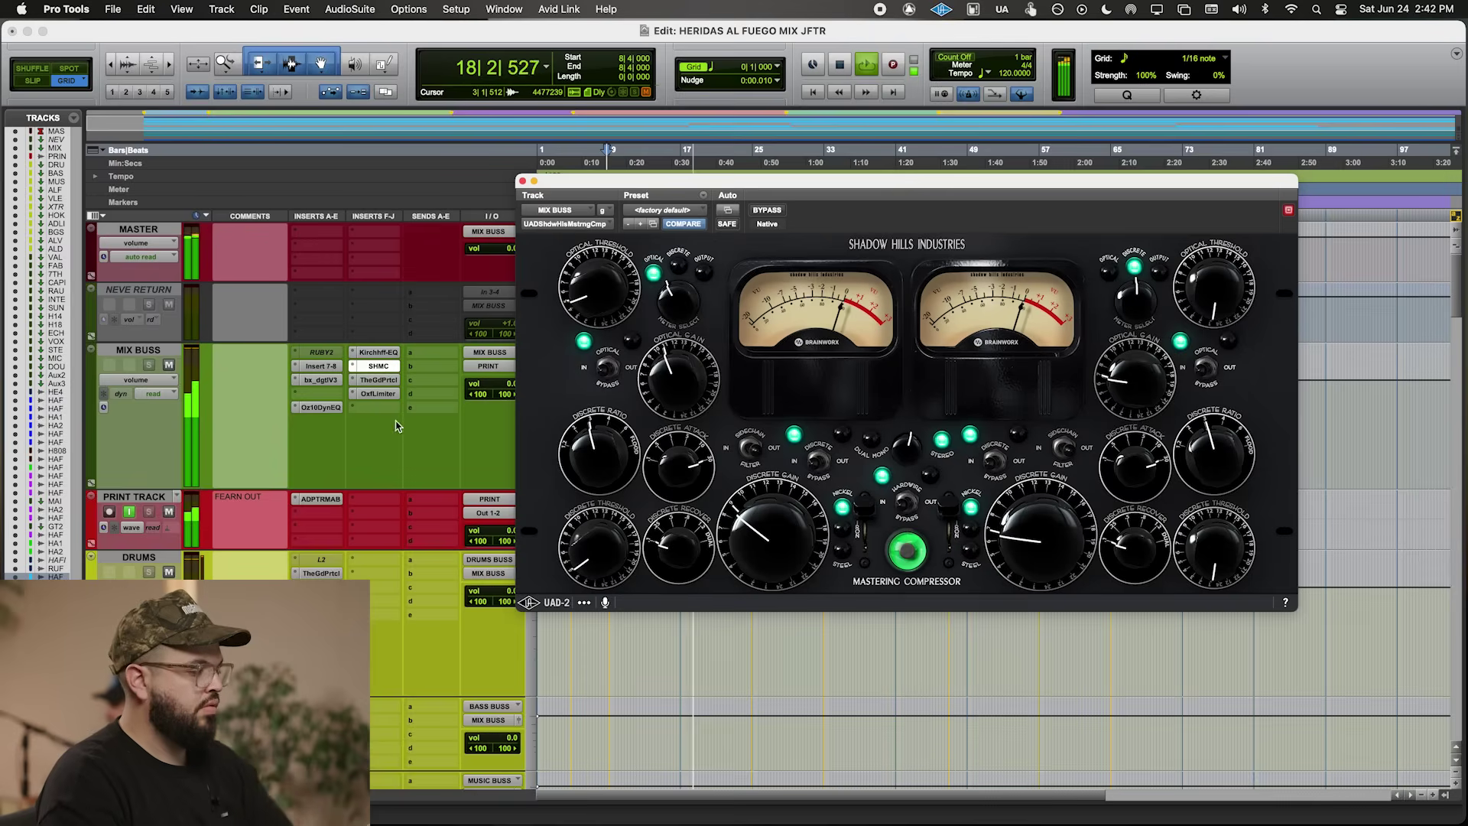
# - Enlarge the HAF CLAP track below HAF KICK so its waveform and inserts can be seen
pyautogui.scroll(-10, 405, 633)
pyautogui.scroll(-5, 405, 634)
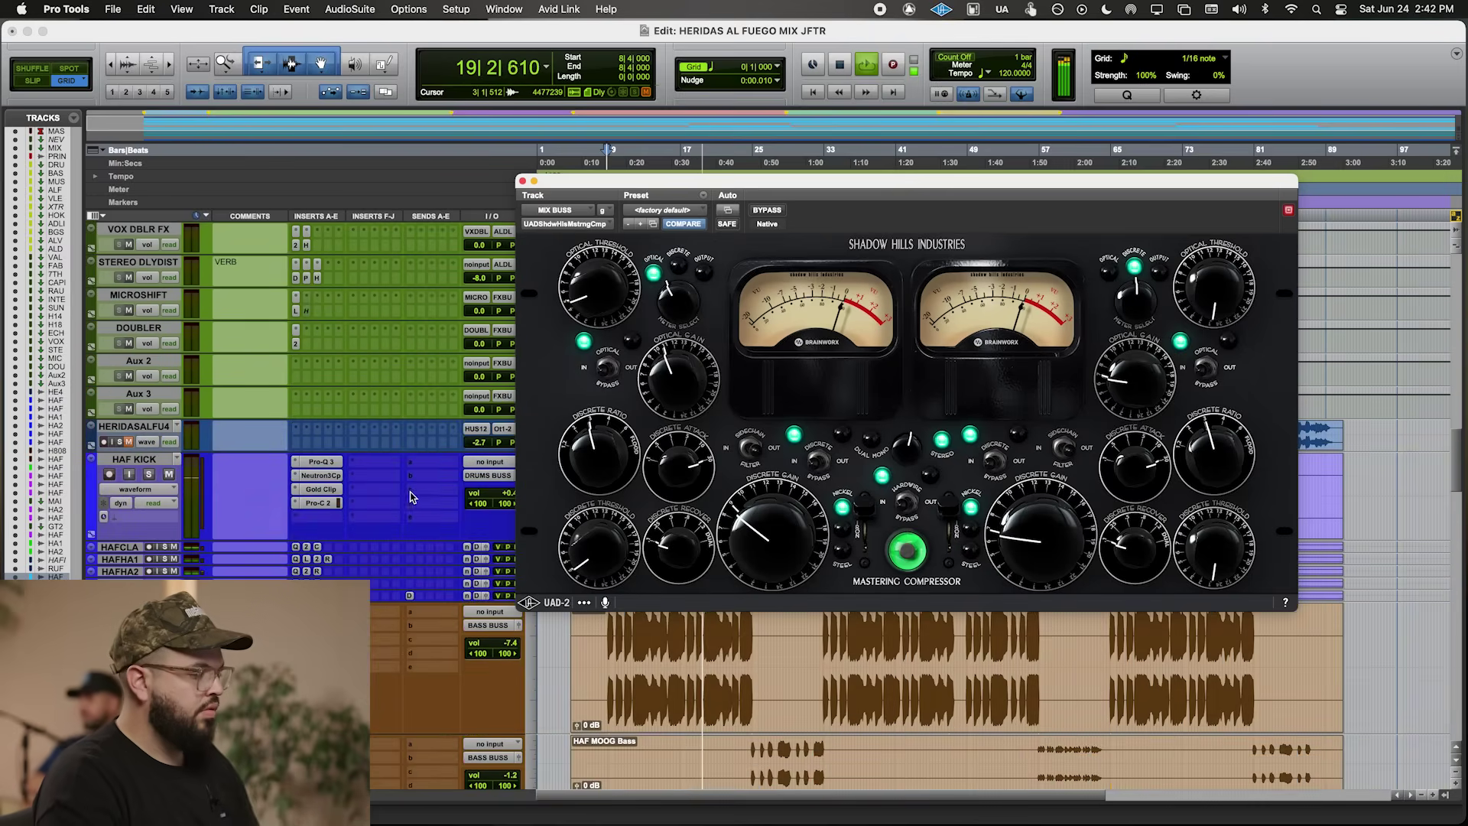
pyautogui.click(390, 551)
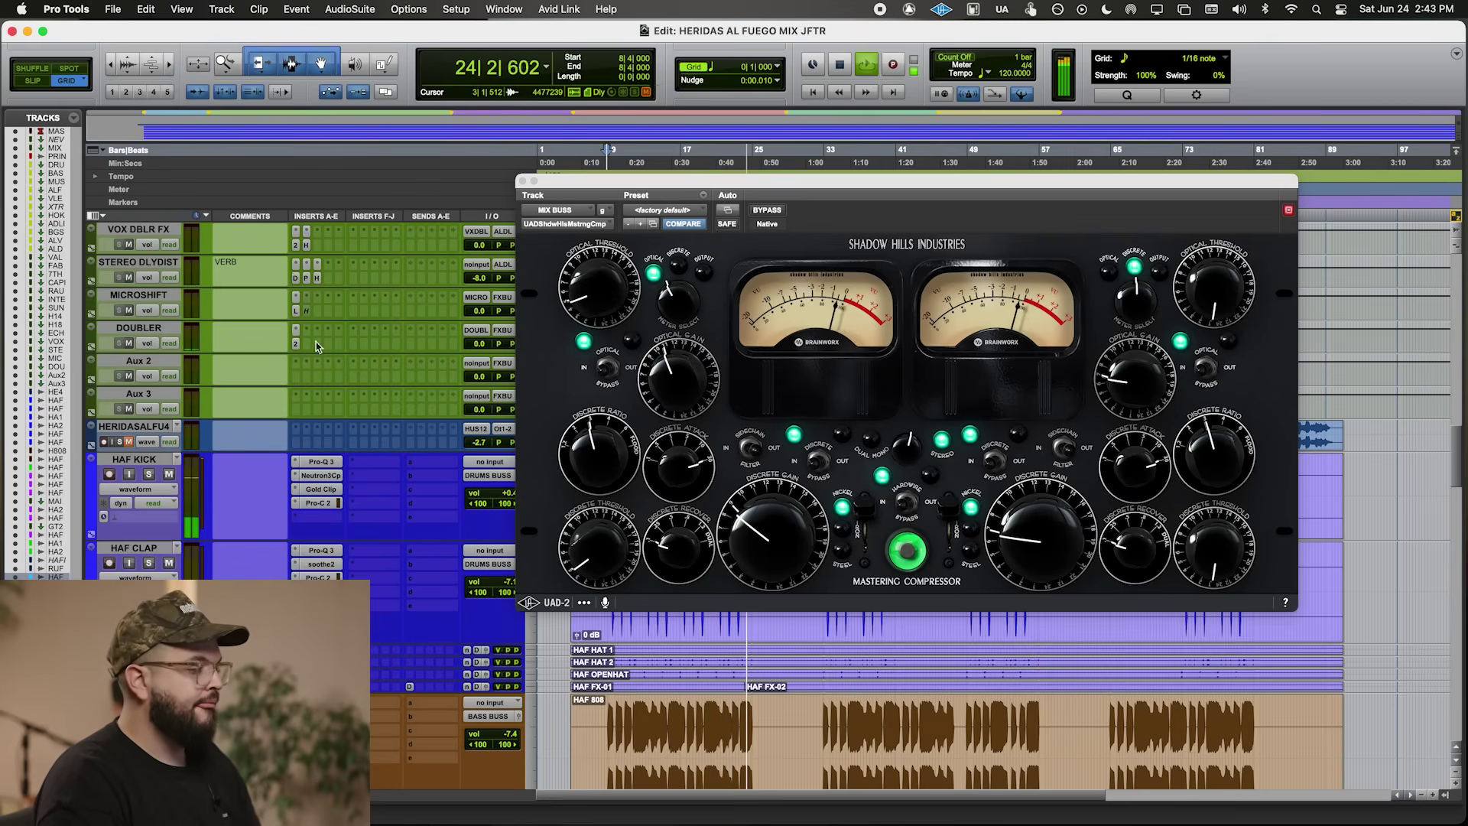
# - Restart playback and measure the loudness with Metric AB on the PRINT TRACK, keeping the MIX BUSS inserts visible
pyautogui.scroll(10, 300, 420)
pyautogui.press('space')
pyautogui.press('space')
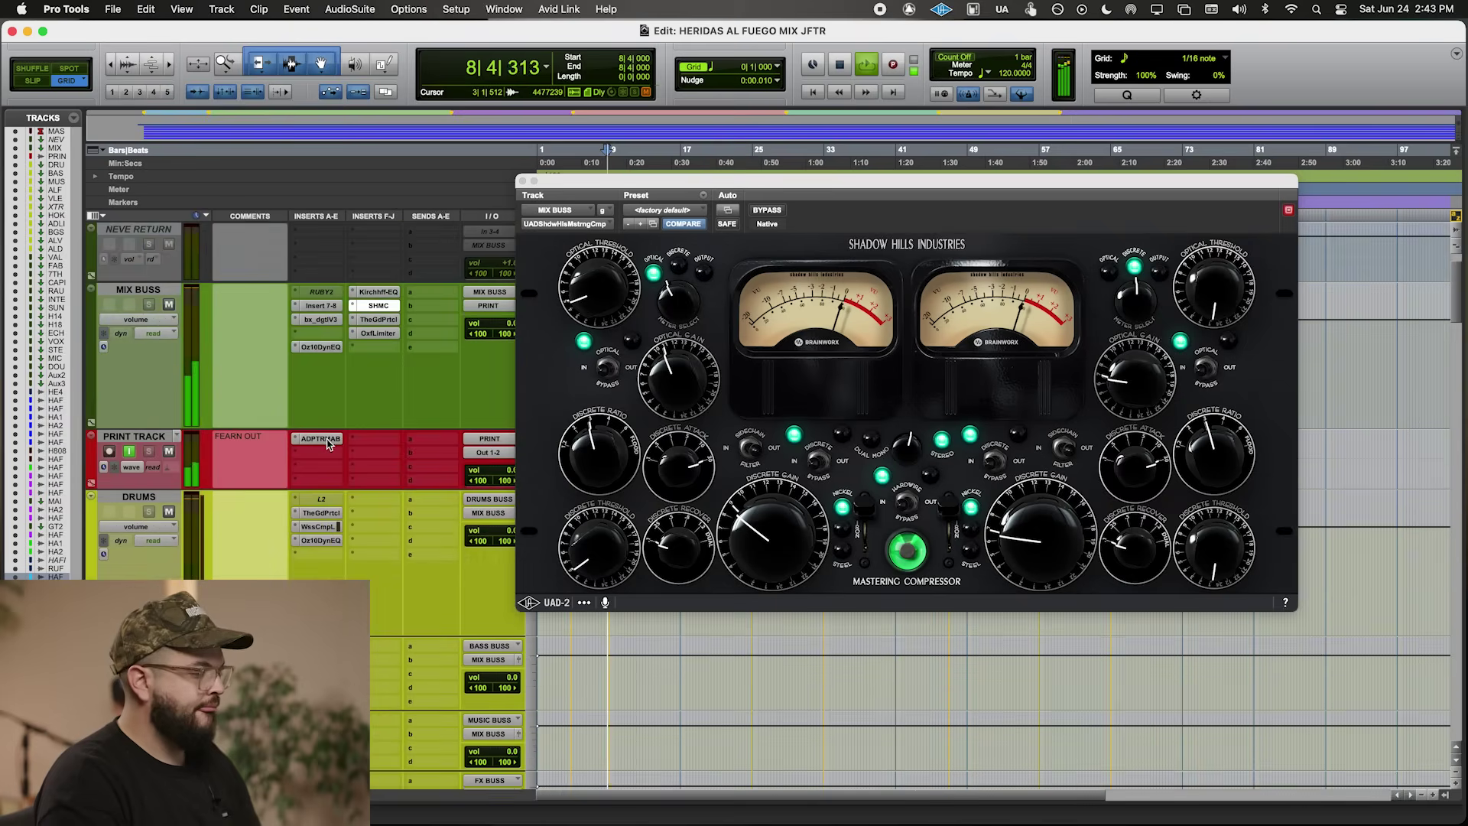
pyautogui.click(322, 441)
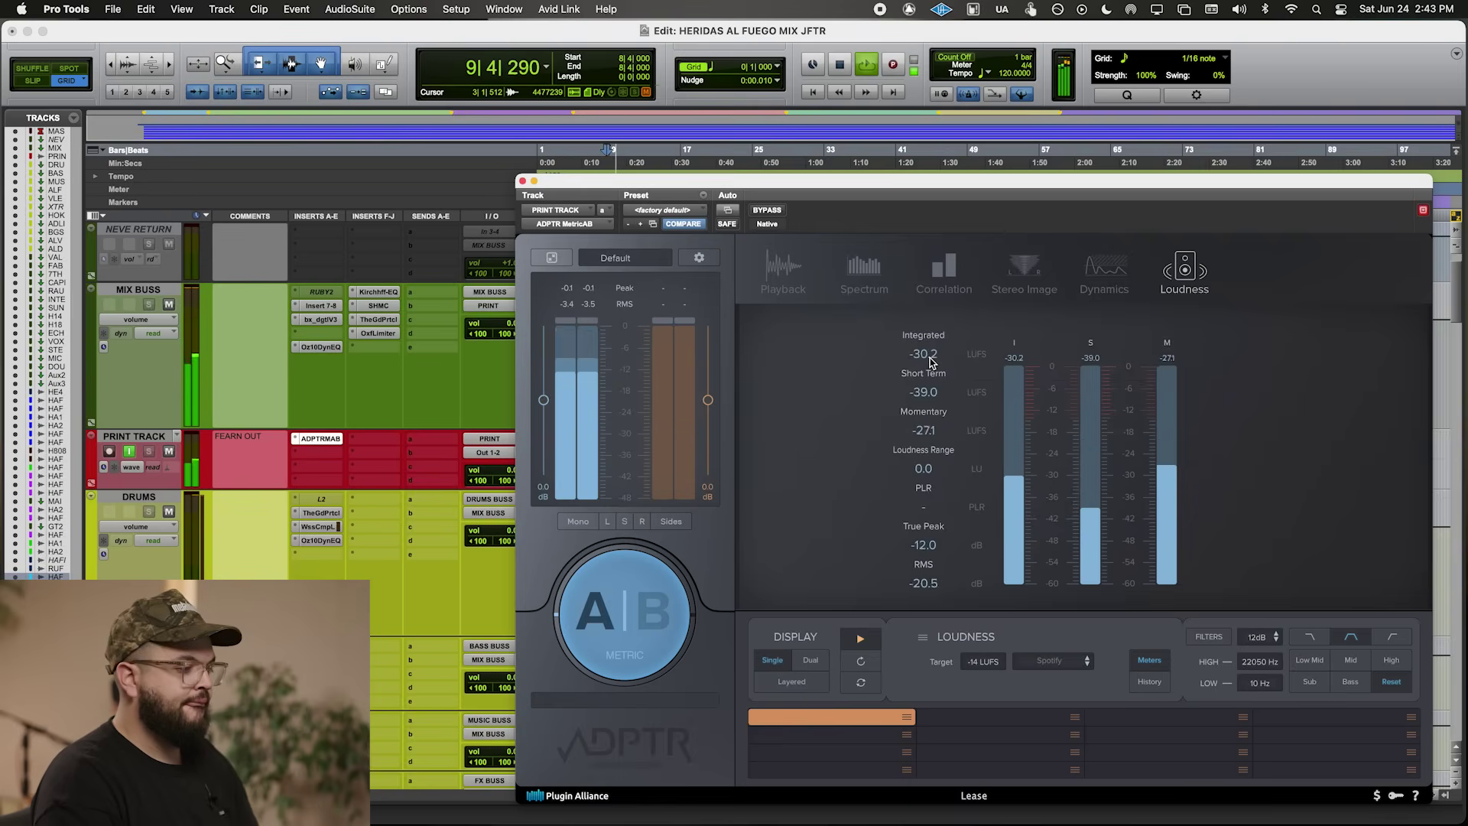
pyautogui.moveTo(698, 178); pyautogui.dragTo(813, 170)
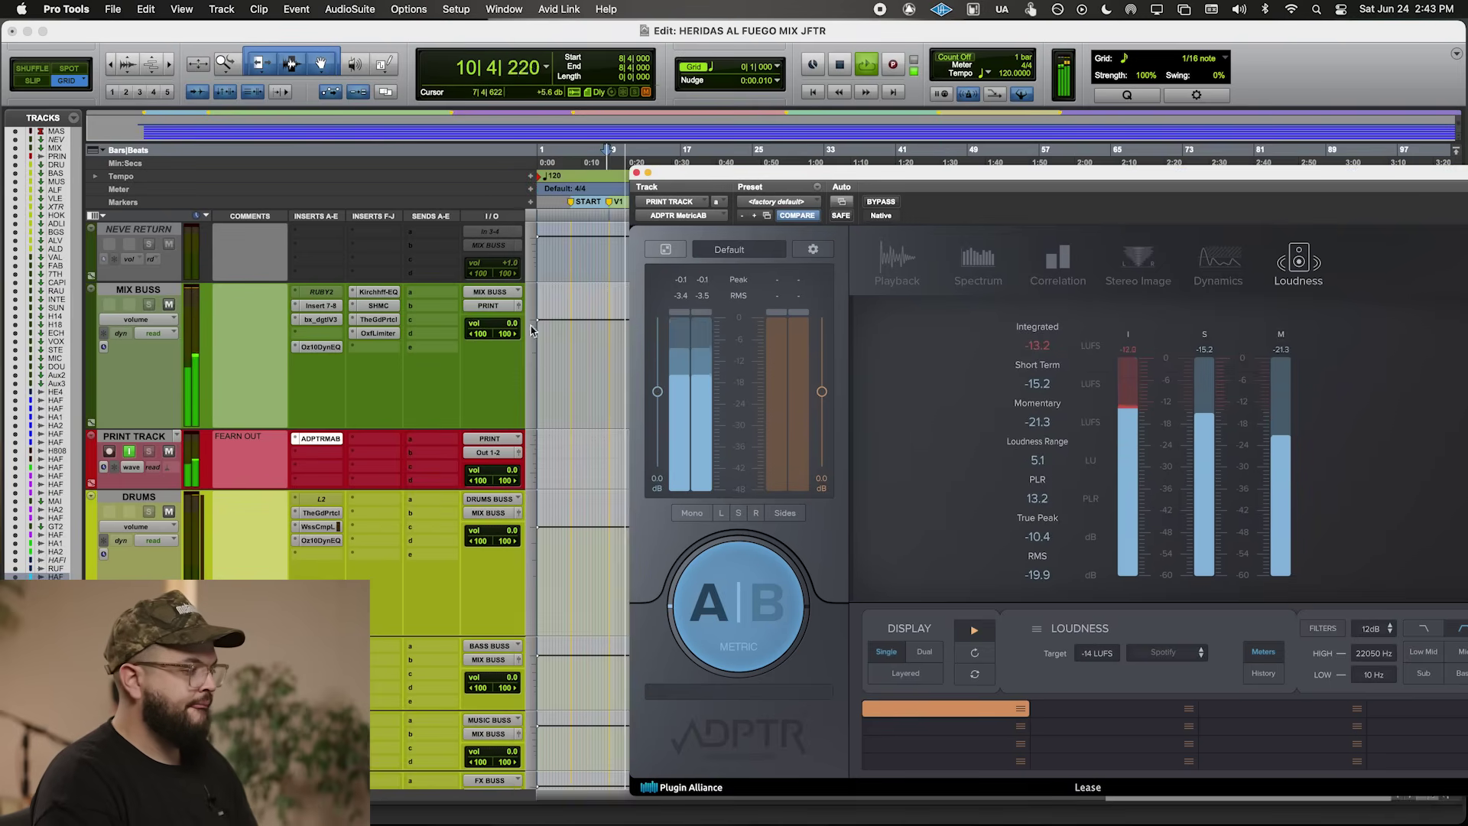
# - Set The God Particle's limiter to 1.1 dB on the MIX BUSS while metering loudness, and adjust the Shadow Hills compressor's discrete gain
pyautogui.click(379, 318)
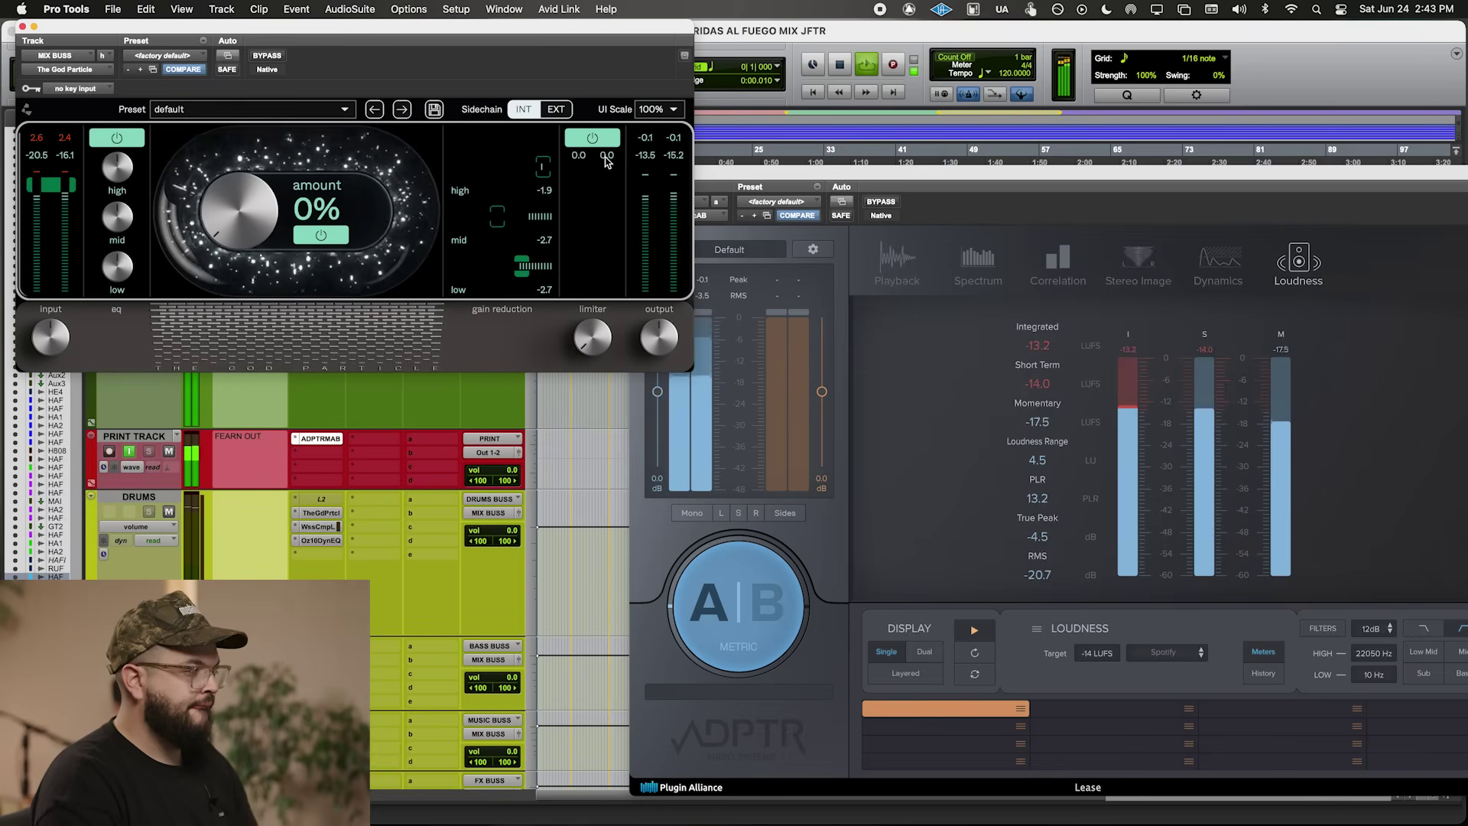
pyautogui.moveTo(600, 336)
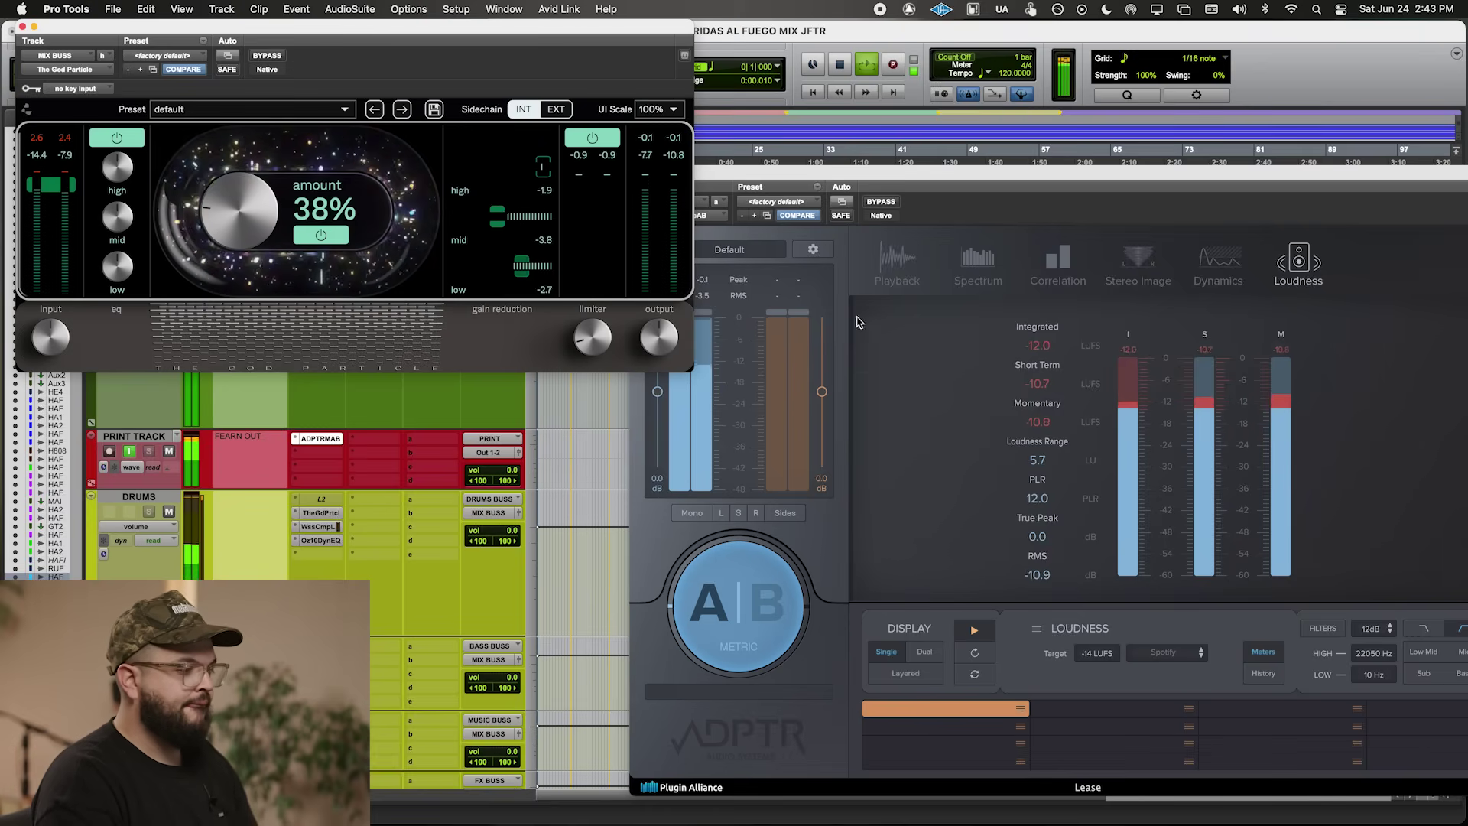
pyautogui.click(1037, 346)
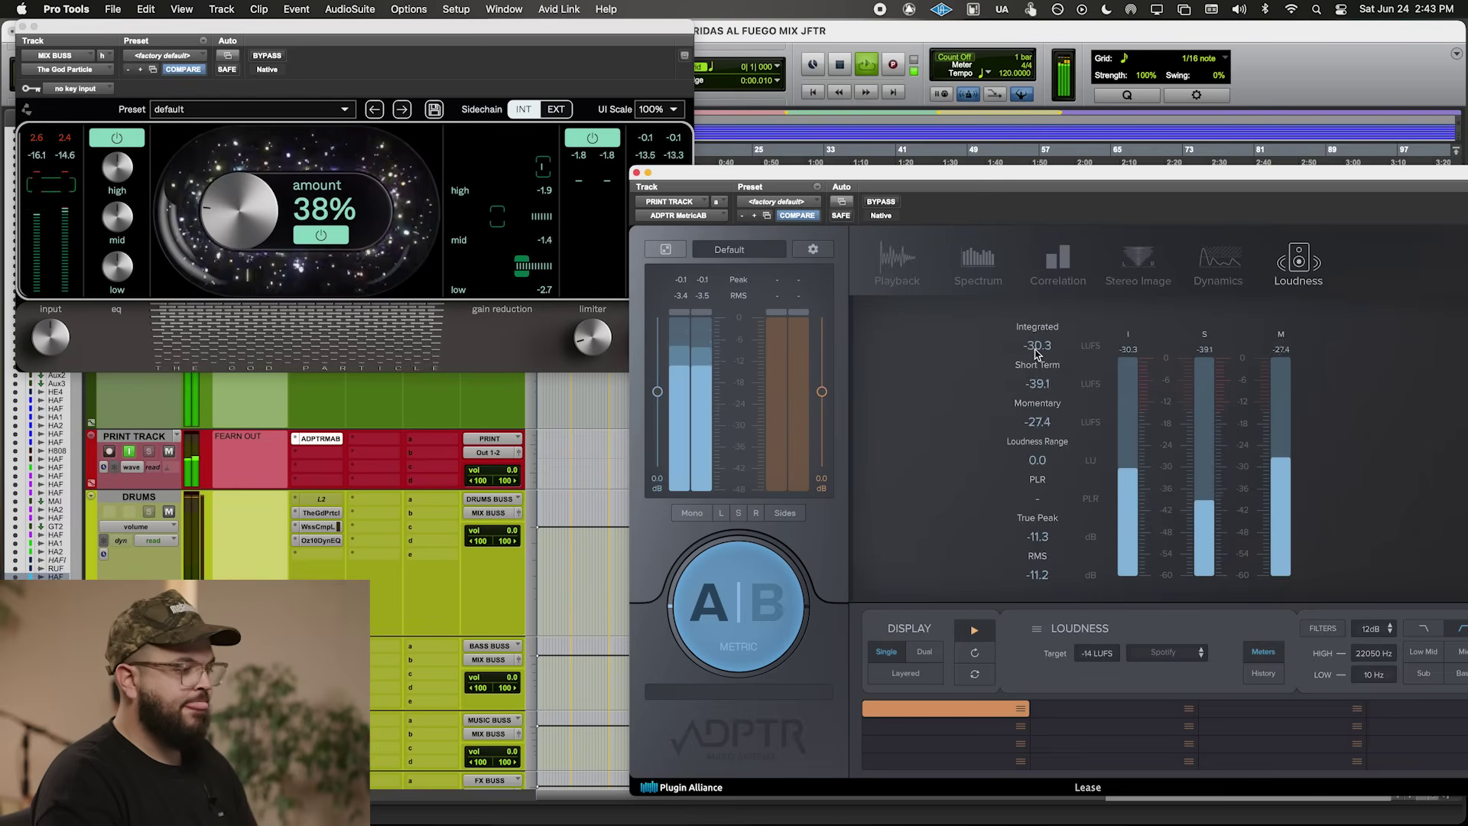
pyautogui.click(612, 342)
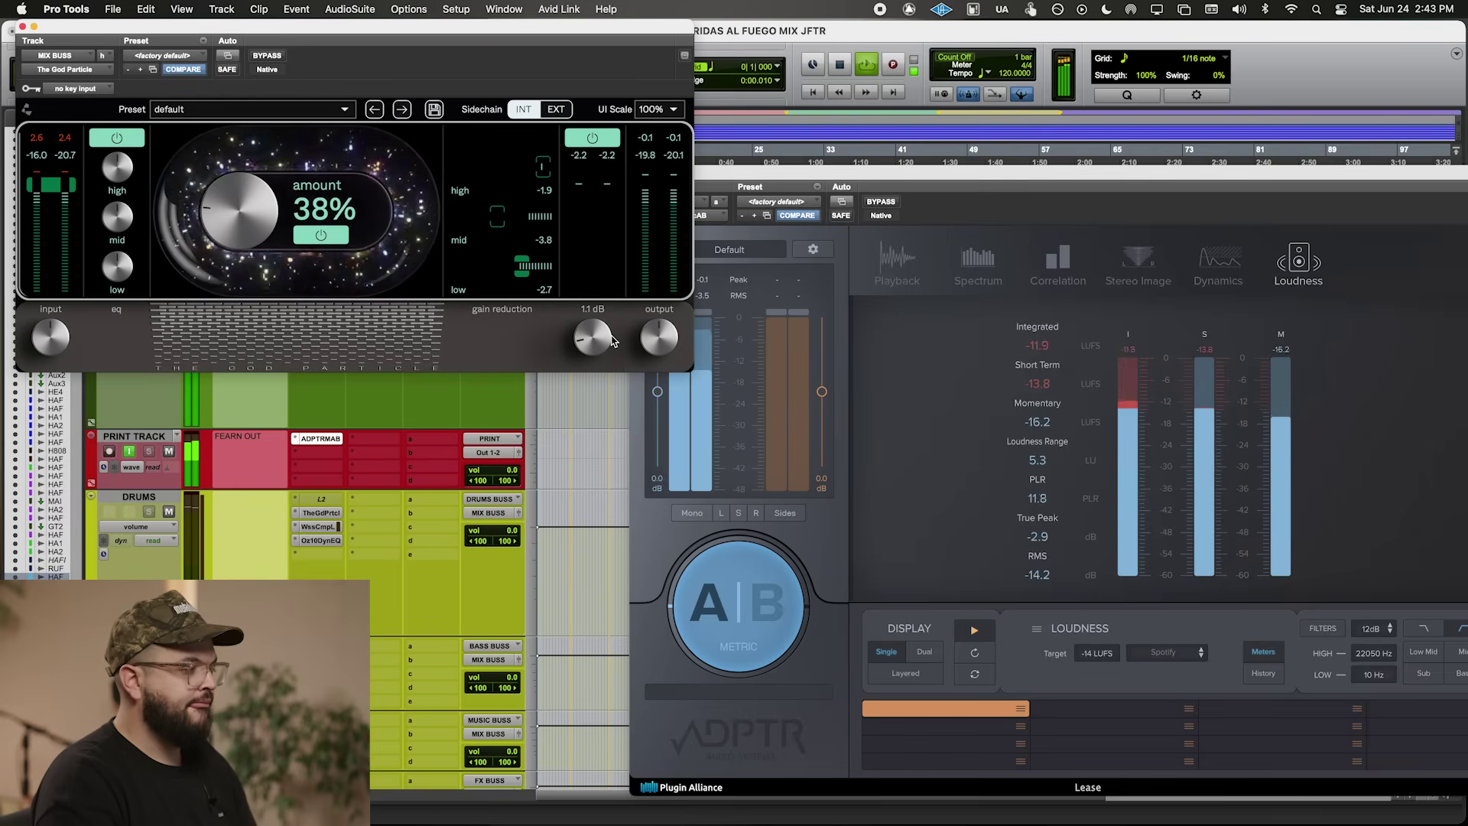
pyautogui.click(21, 28)
pyautogui.click(379, 305)
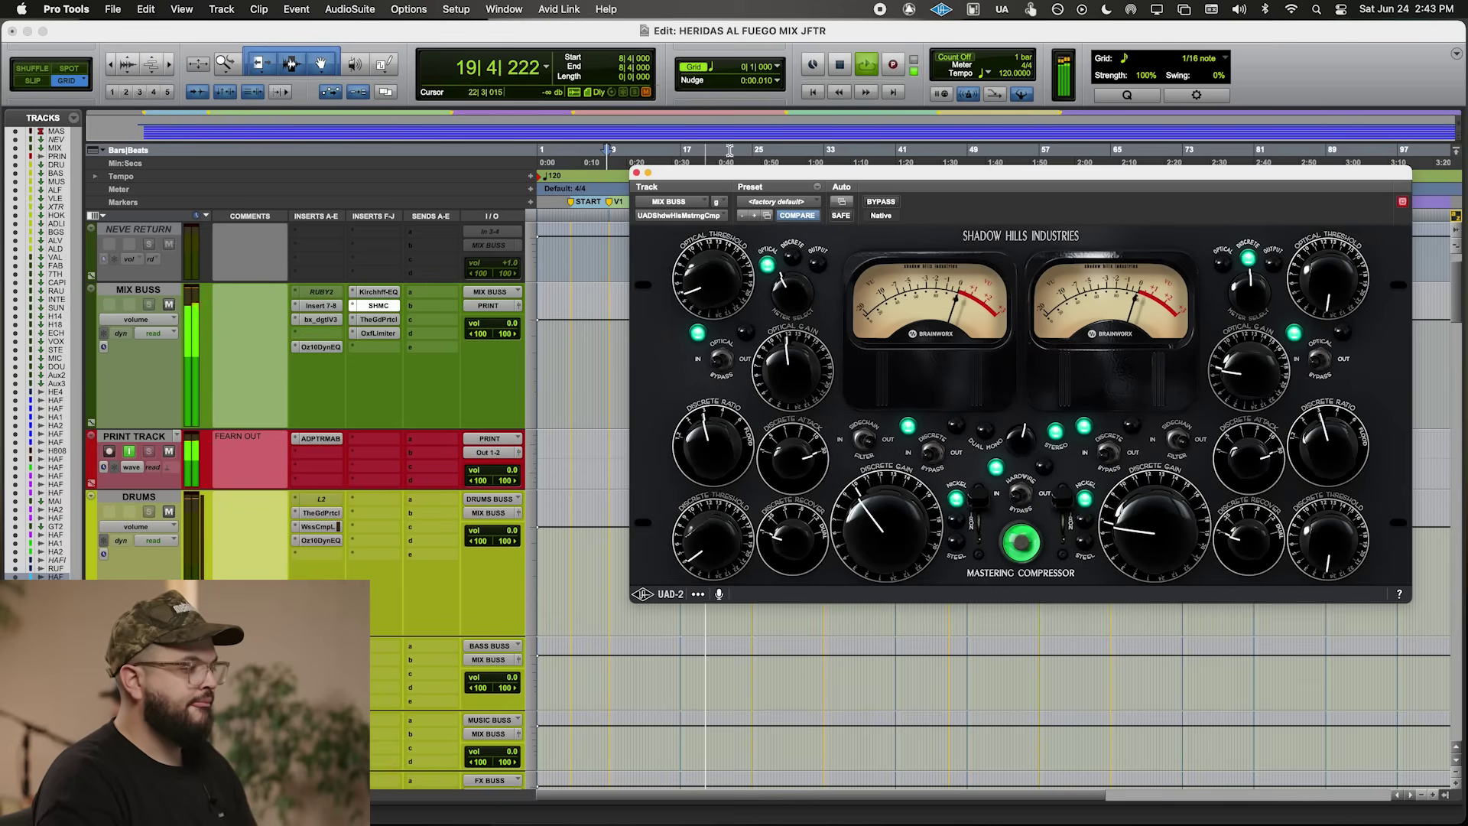
# - Review Pro-C 2 on HAF CLAP during playback and cut 1.59 dB at 3562.4 Hz with Q 2.889 in its Pro-Q 3
pyautogui.scroll(-15, 643, 615)
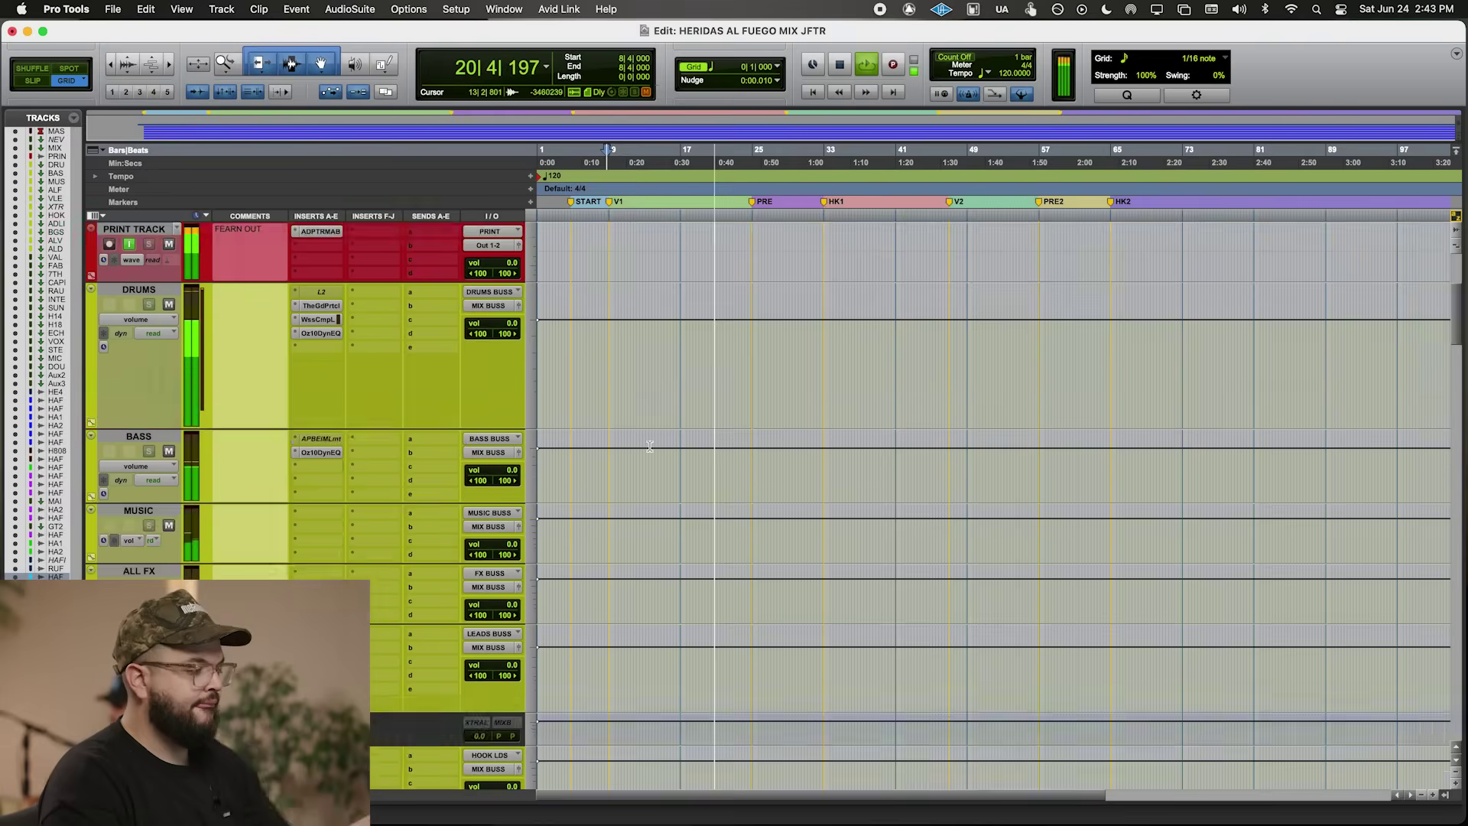
pyautogui.press('space')
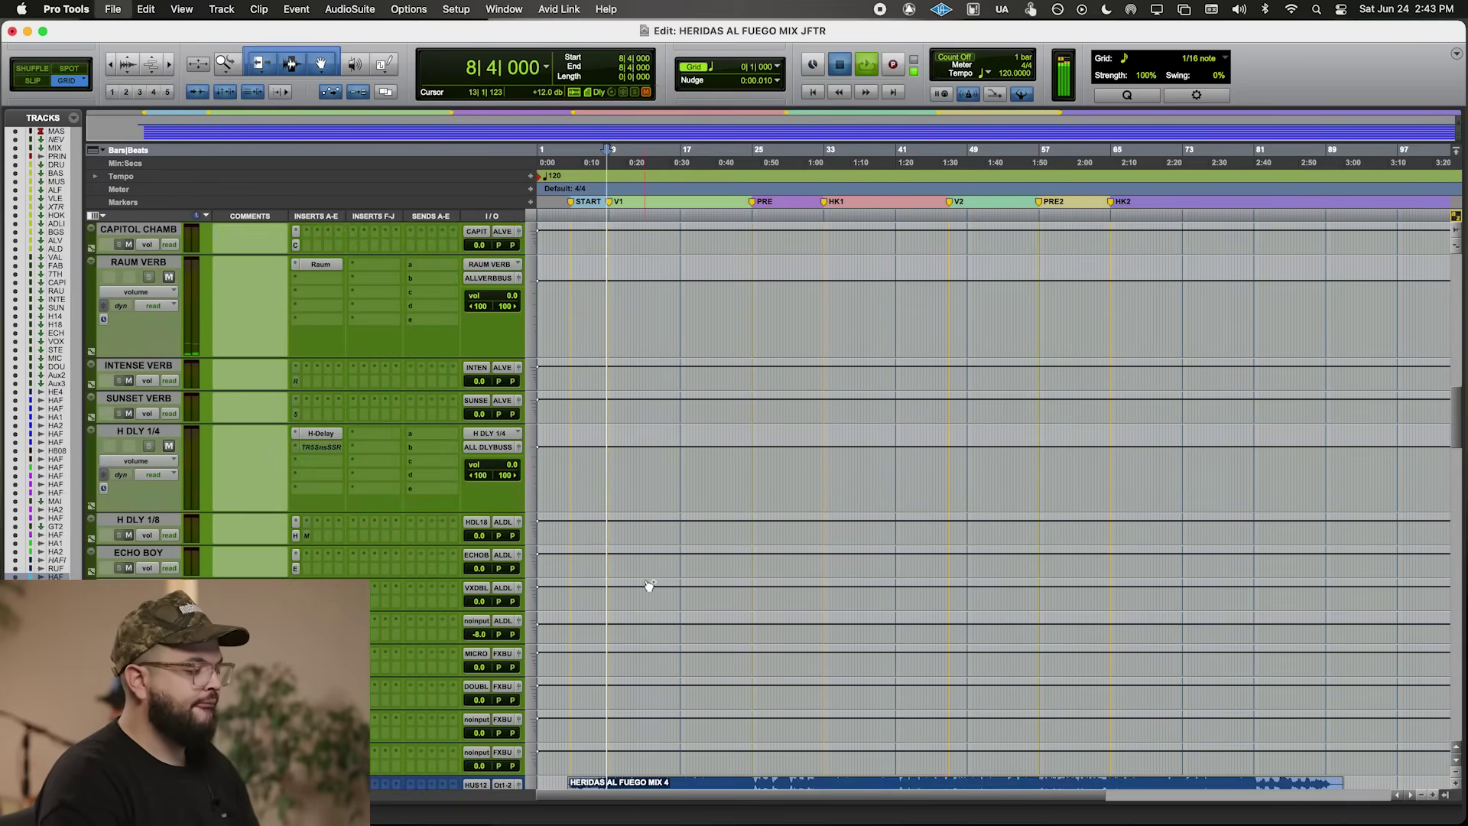
pyautogui.scroll(-5, 642, 605)
pyautogui.click(320, 615)
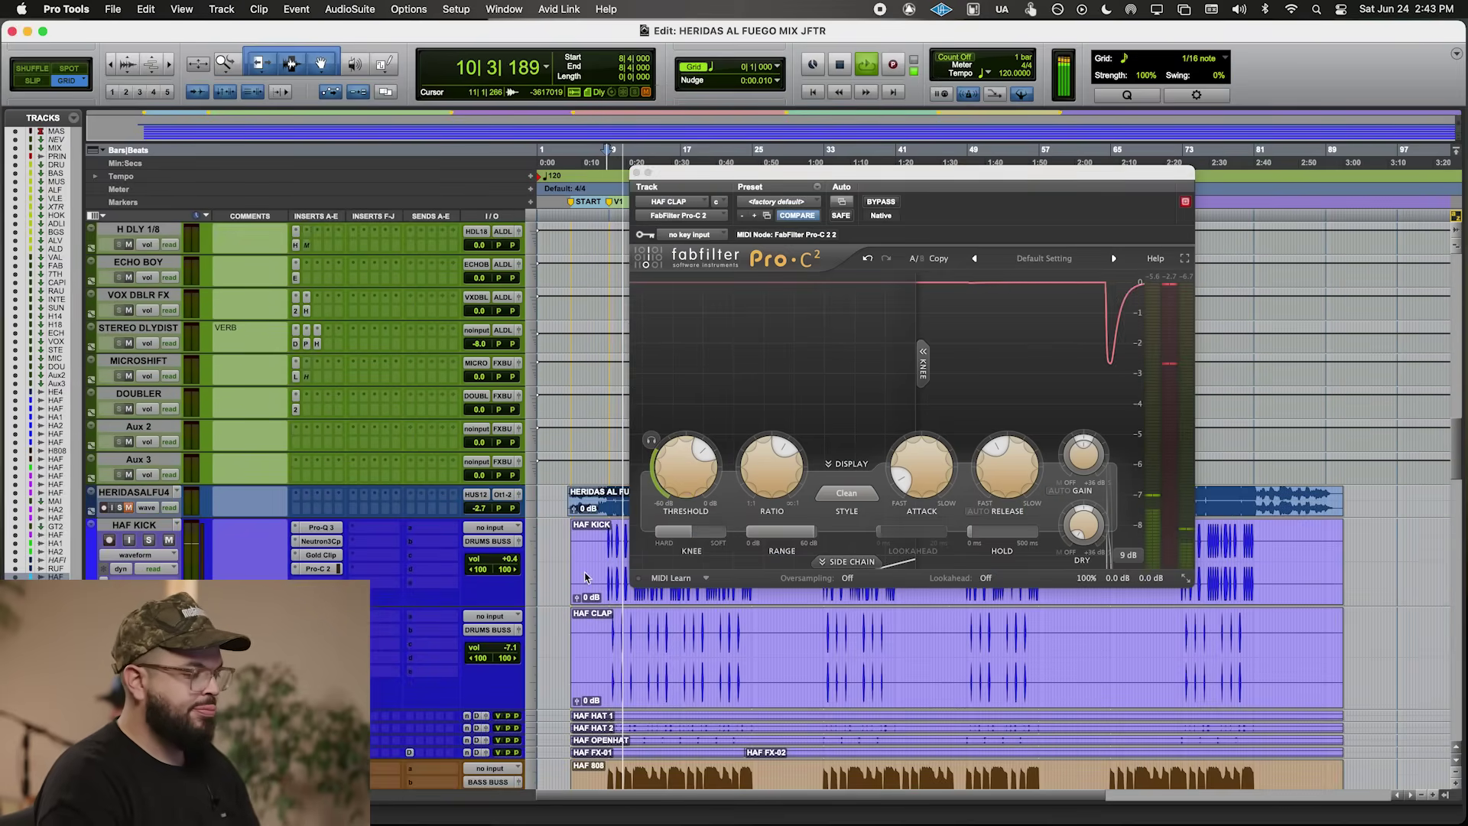
pyautogui.click(320, 616)
pyautogui.moveTo(1050, 392); pyautogui.dragTo(1047, 411)
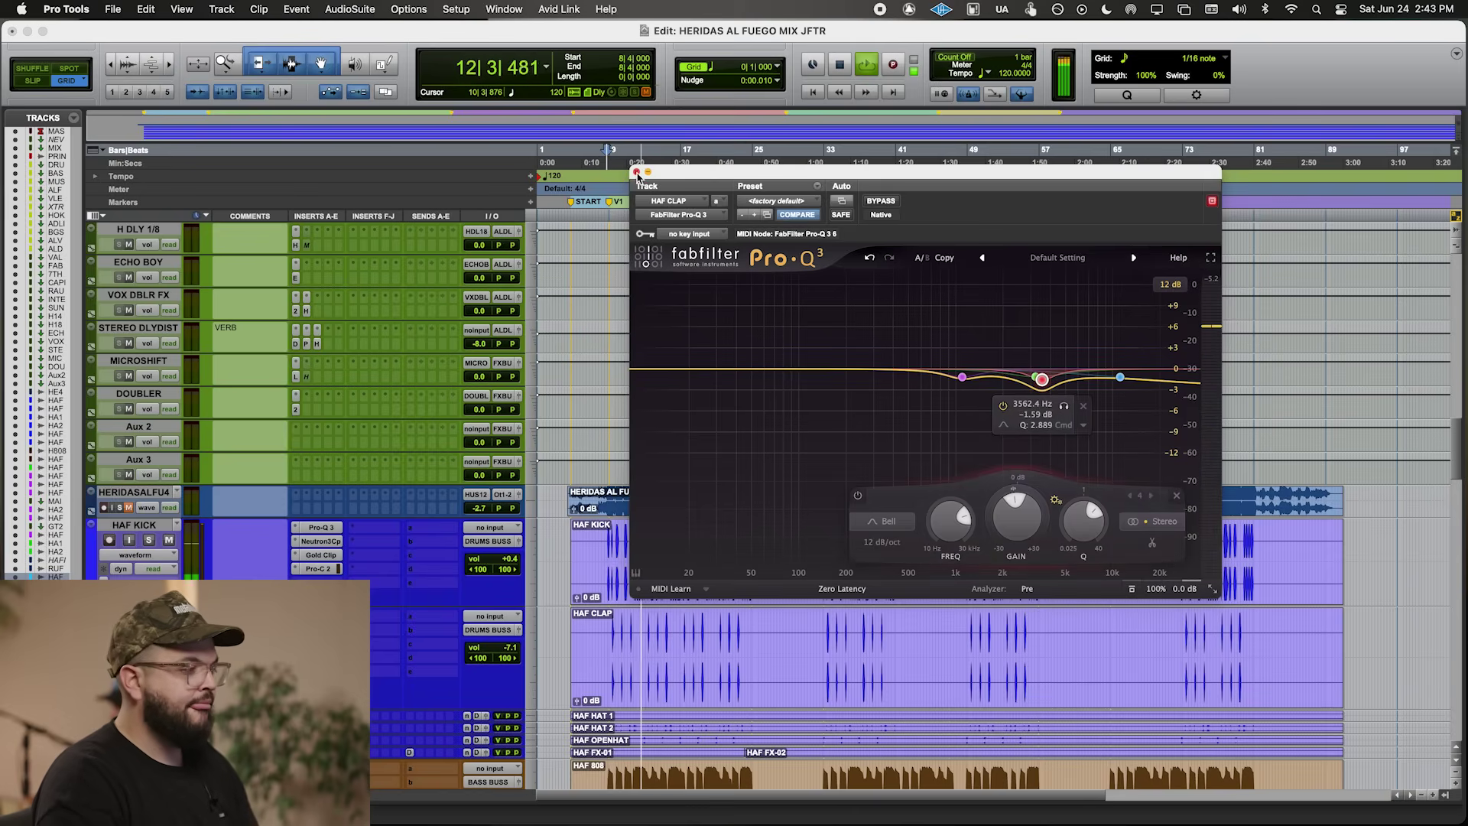
pyautogui.click(637, 172)
# - Recheck the mix's integrated and short-term loudness in Metric AB on the PRINT TRACK
pyautogui.scroll(10, 542, 504)
pyautogui.scroll(5, 543, 504)
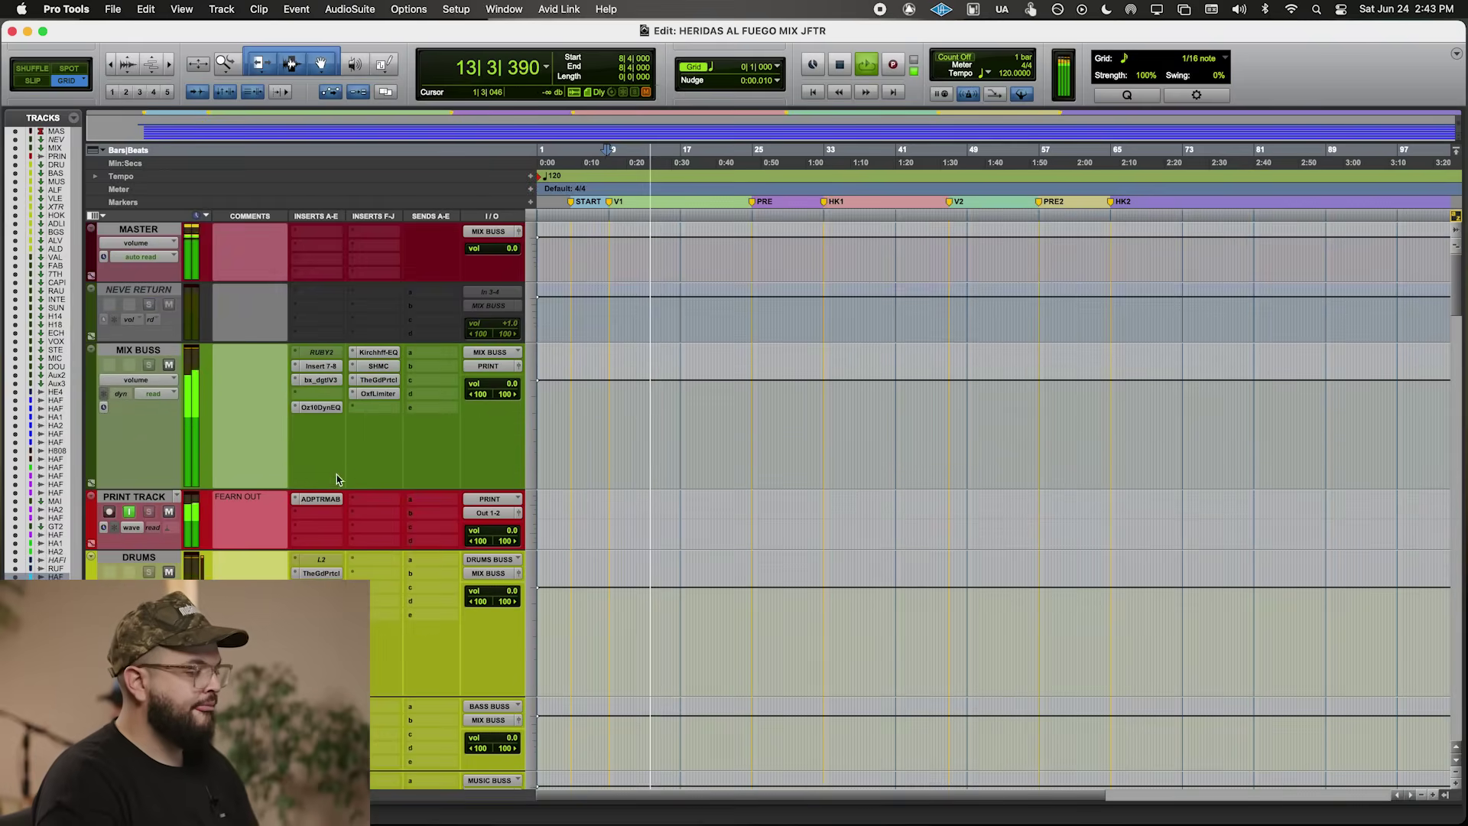
pyautogui.click(324, 502)
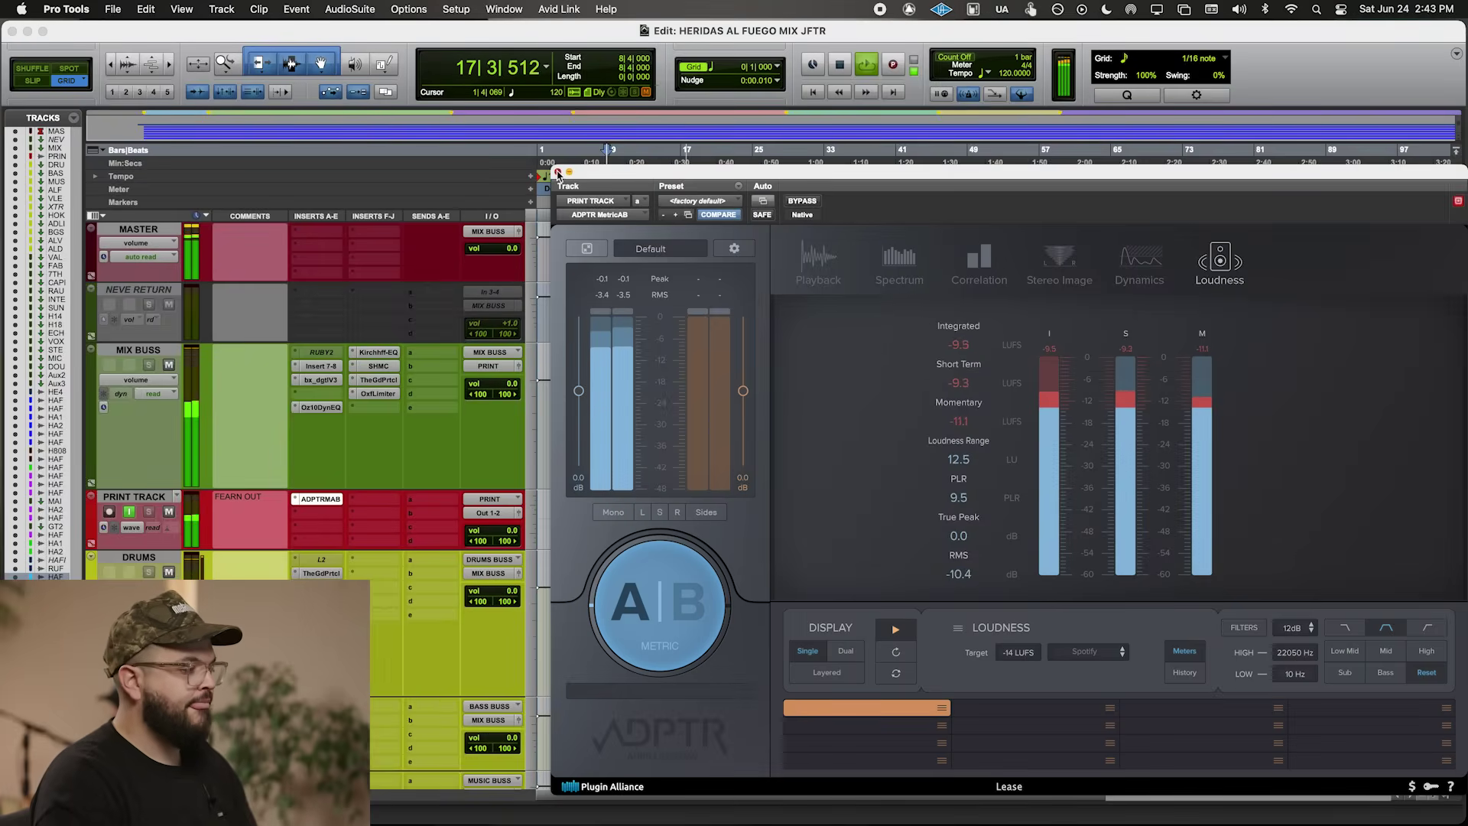
pyautogui.click(558, 172)
# - Set the Oxford Limiter's input gain to +0.85 dB on the MIX BUSS and verify the loudness in Metric AB
pyautogui.click(378, 394)
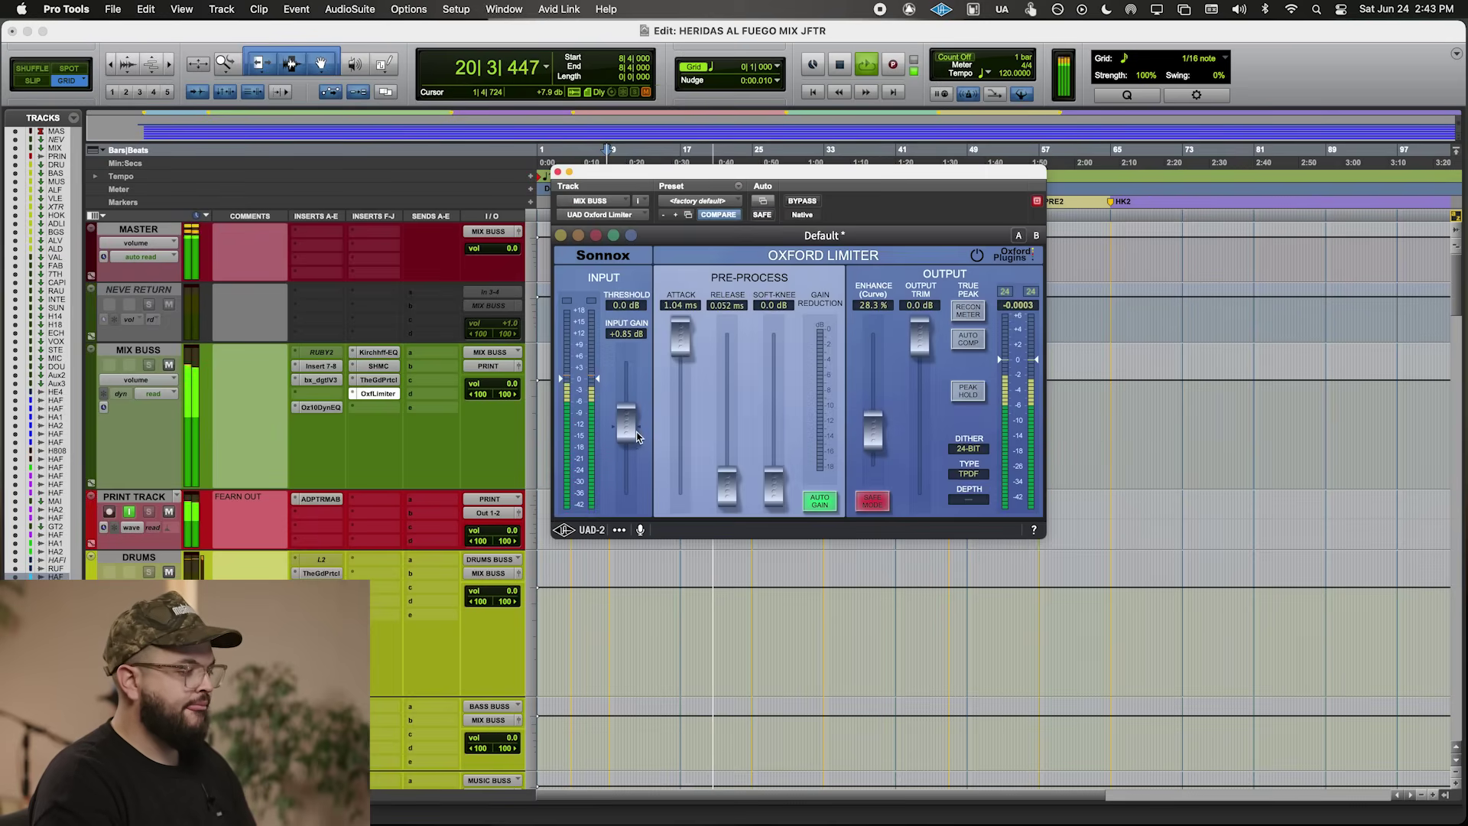
pyautogui.click(328, 501)
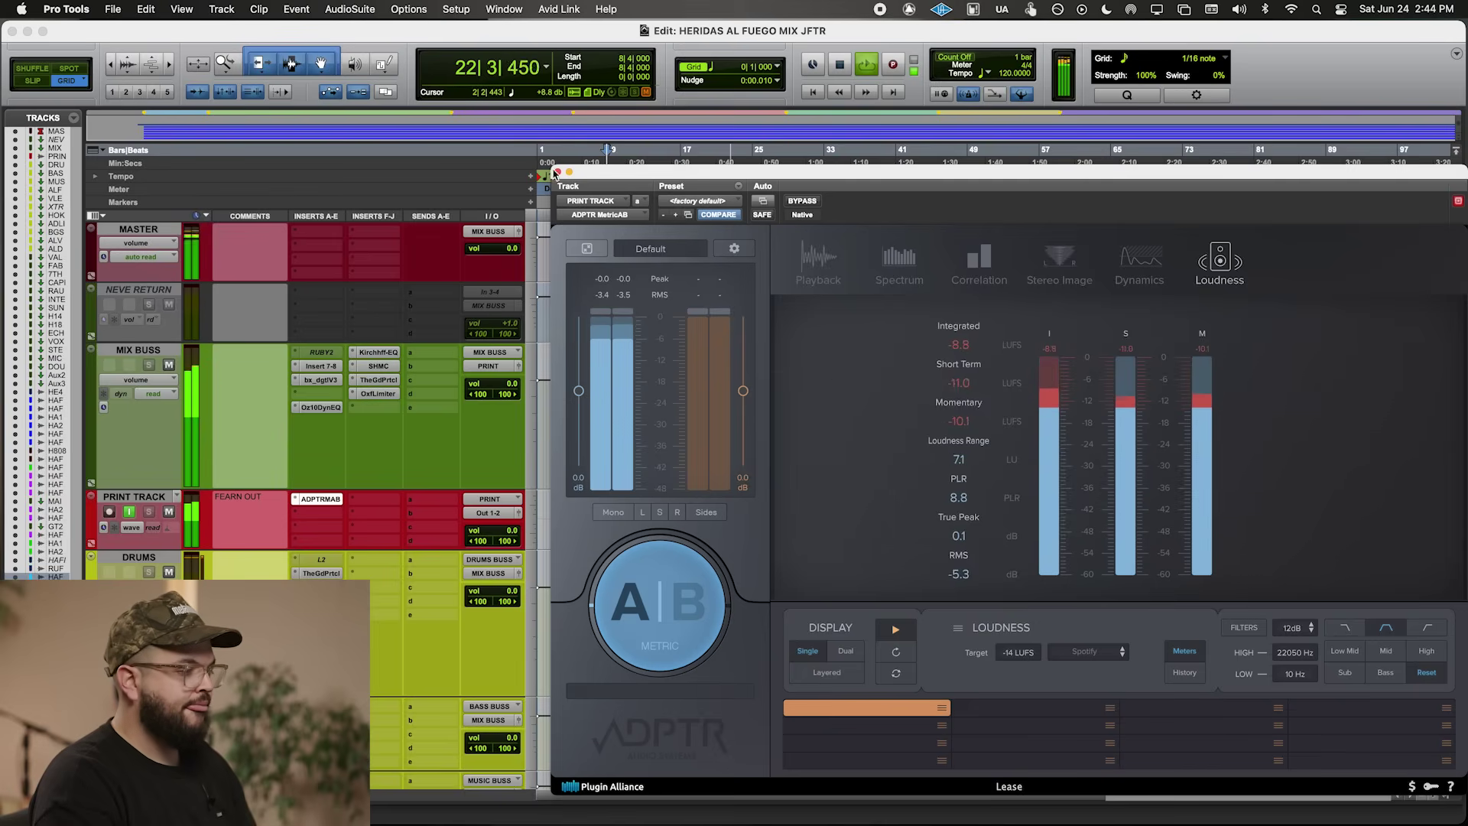
pyautogui.click(558, 172)
# - Set the HAF Lead Rap track's volume to -0.5 dB during playback and review its EQP-1A equalizer
pyautogui.scroll(-10, 646, 510)
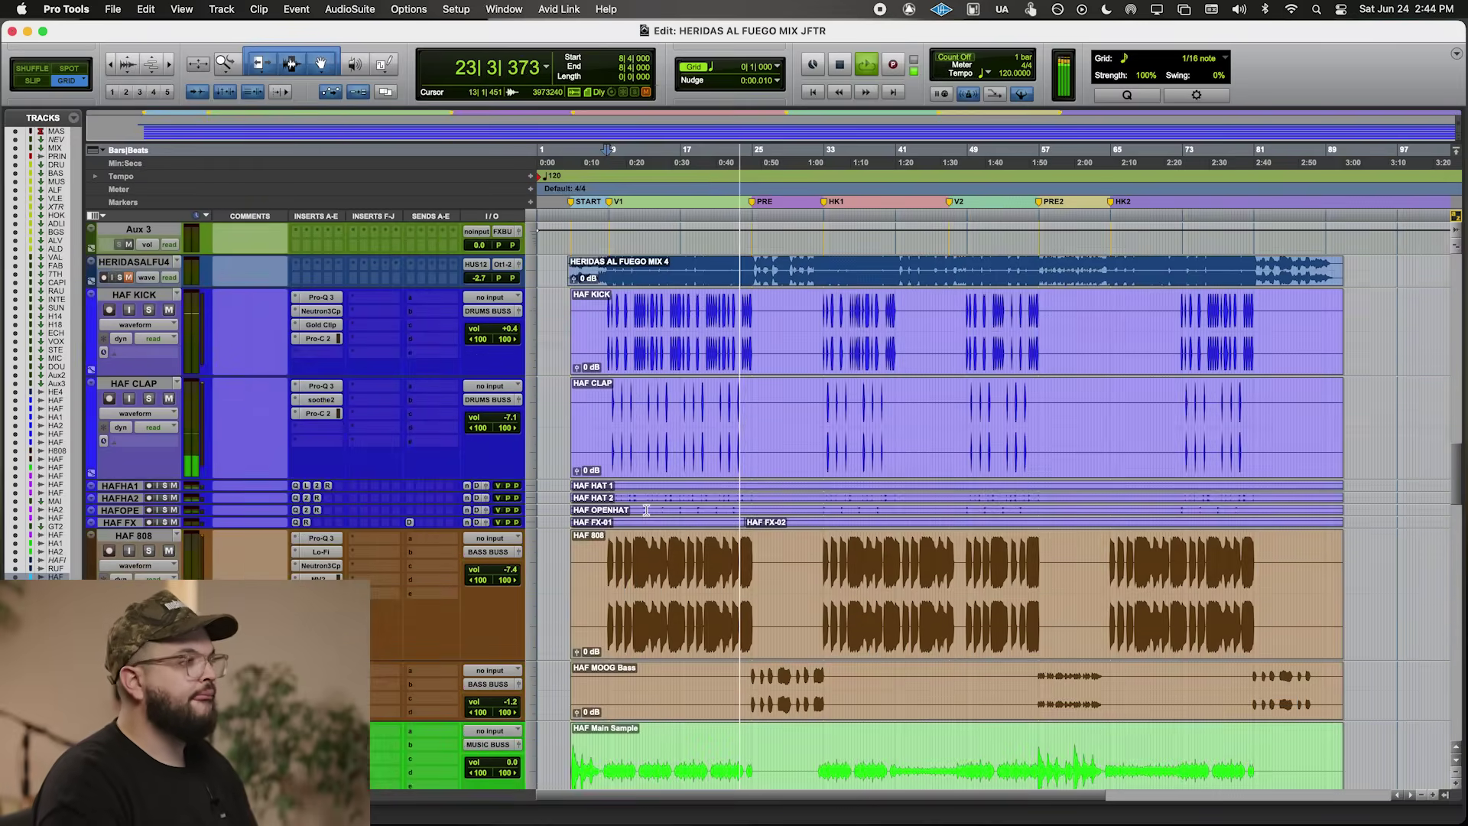
pyautogui.scroll(-10, 647, 510)
pyautogui.press('space')
pyautogui.press('space')
pyautogui.scroll(-3, 616, 528)
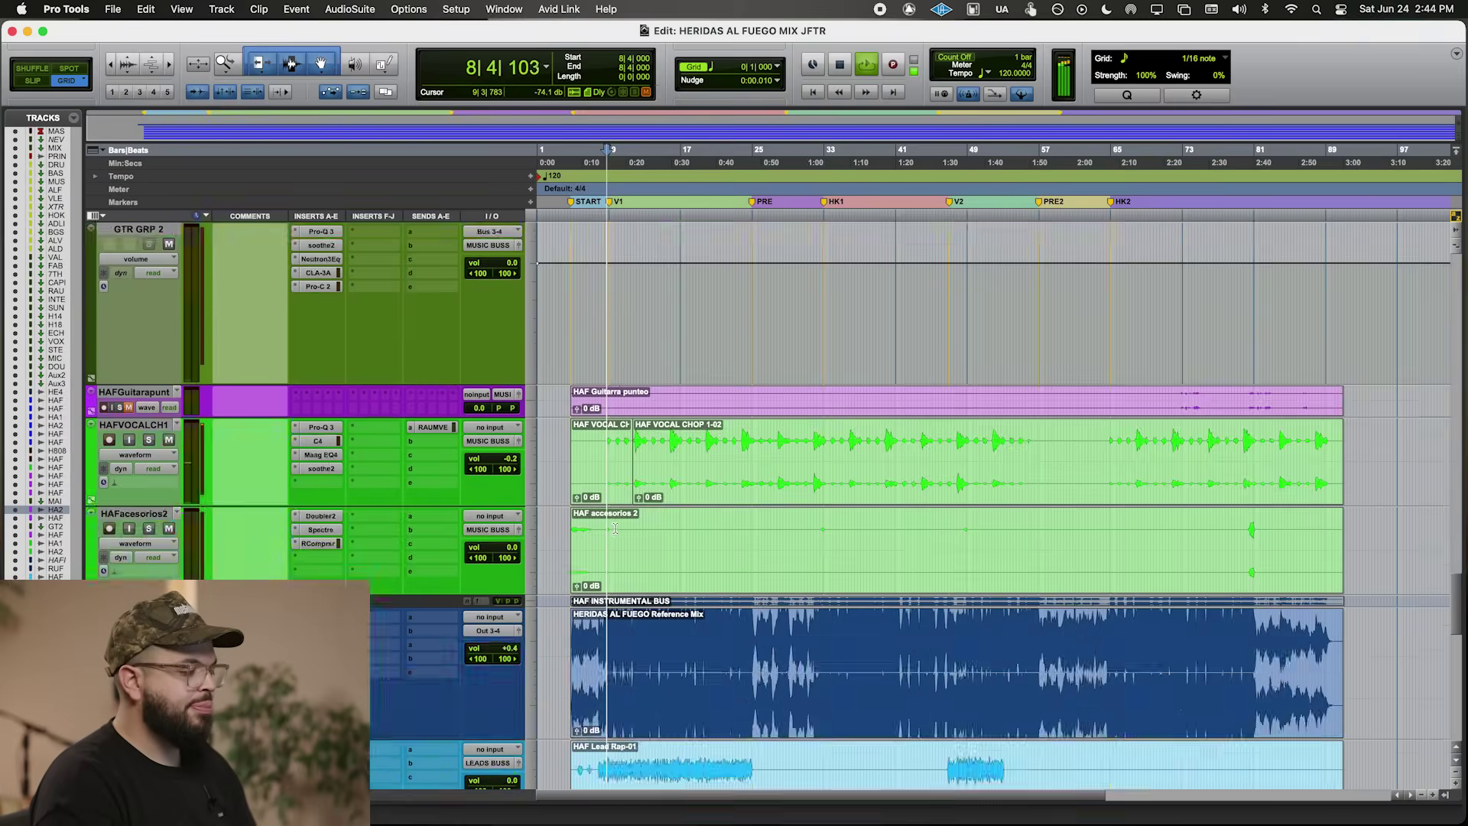
pyautogui.scroll(-10, 615, 528)
pyautogui.scroll(3, 446, 537)
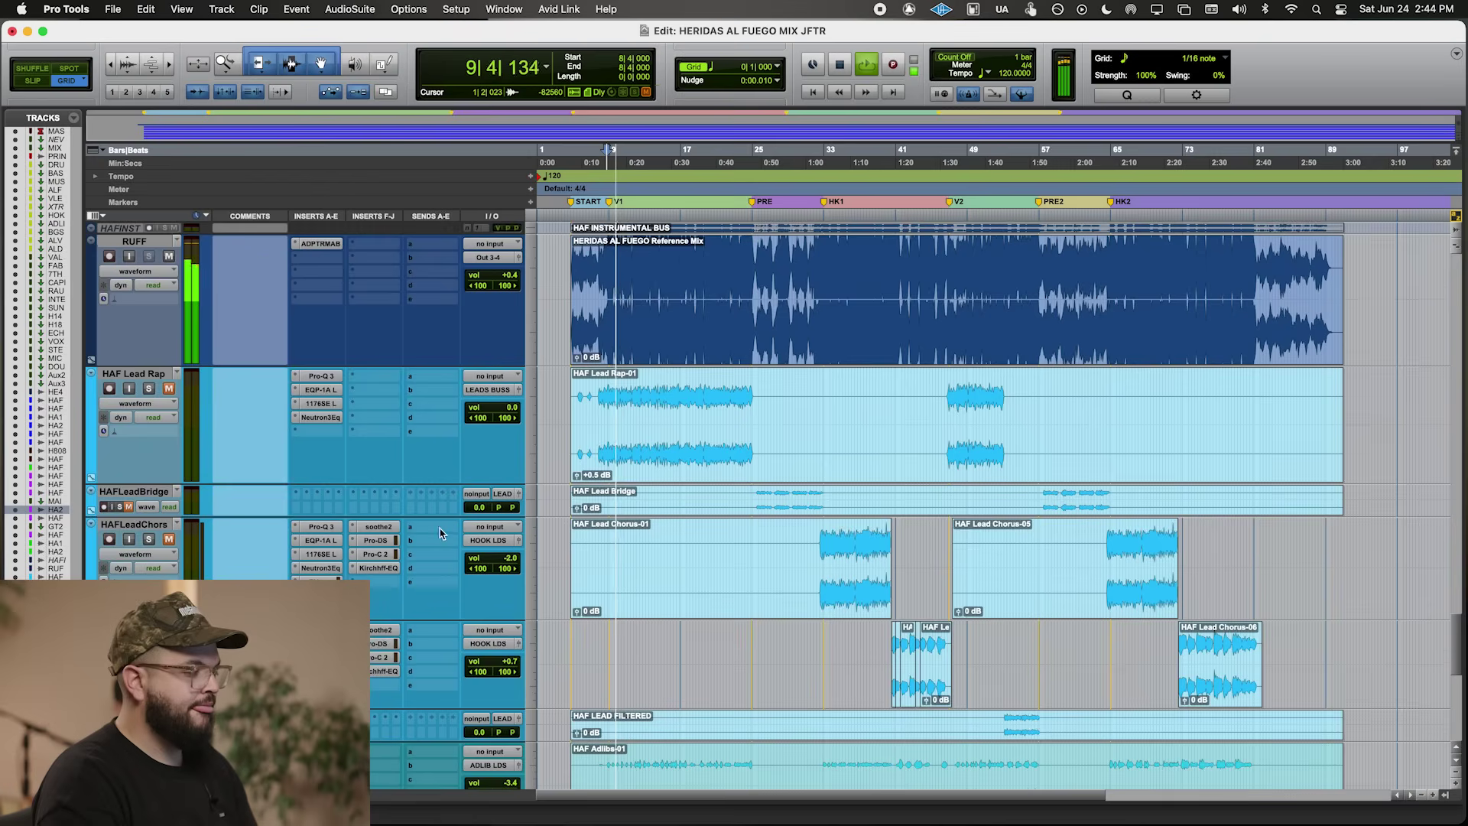
pyautogui.moveTo(505, 407); pyautogui.dragTo(505, 415)
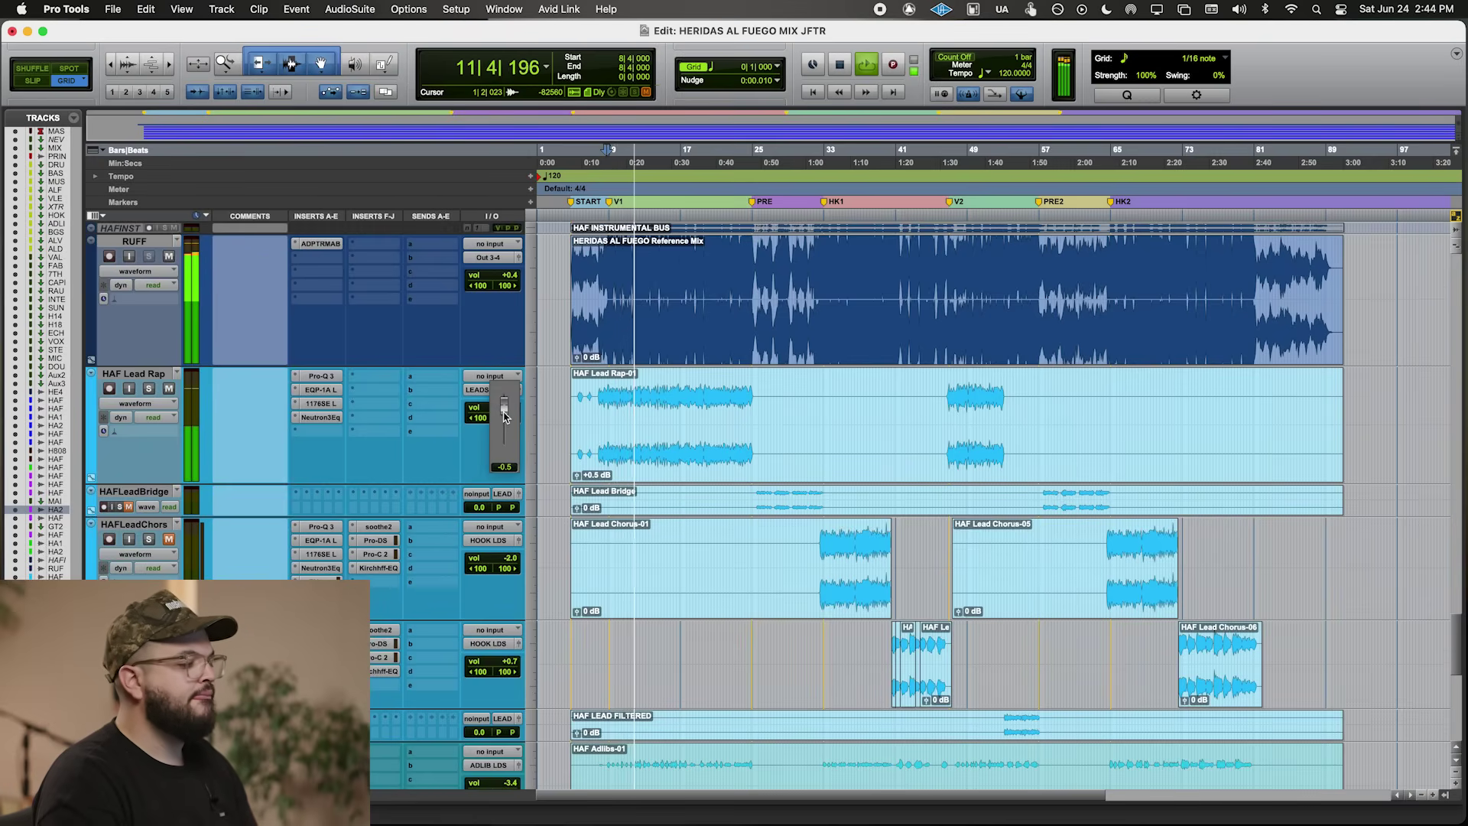
pyautogui.click(316, 389)
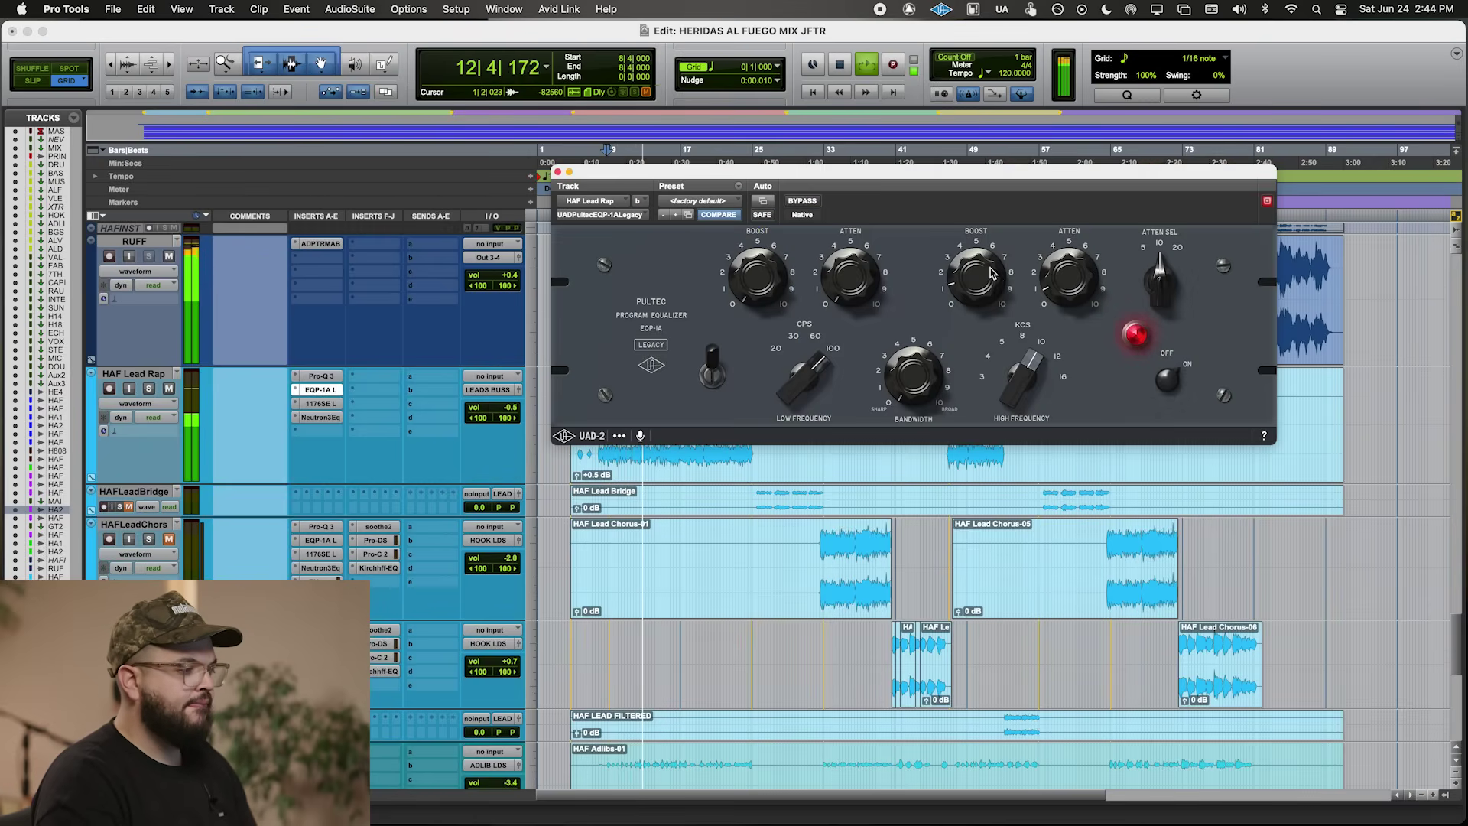
pyautogui.click(559, 173)
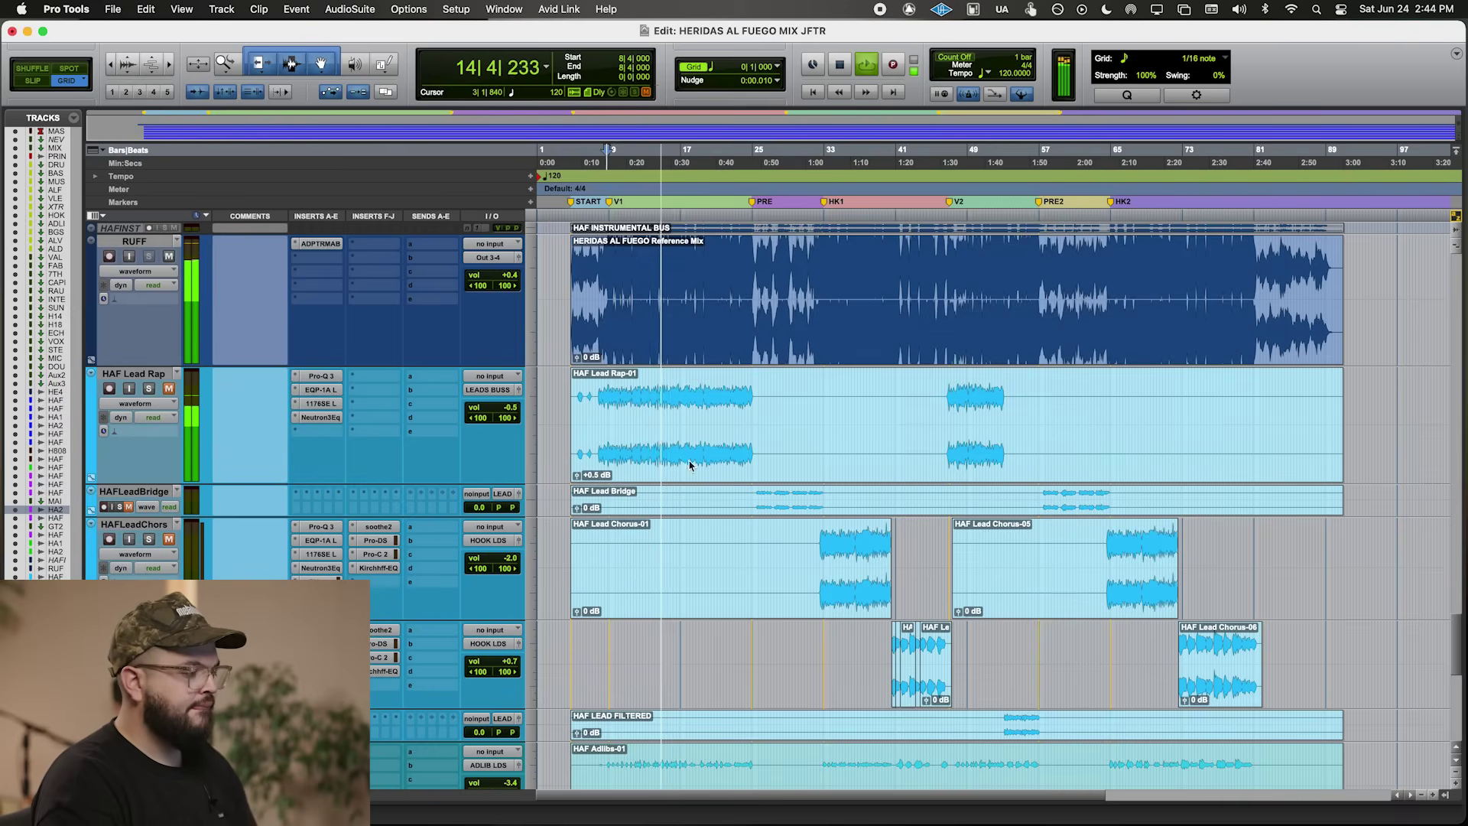
# - Play the hook from bar 32 with the HAFLeadChors track unmuted and set that track's volume to -2.6 dB
pyautogui.press('space')
pyautogui.click(817, 405)
pyautogui.press('space')
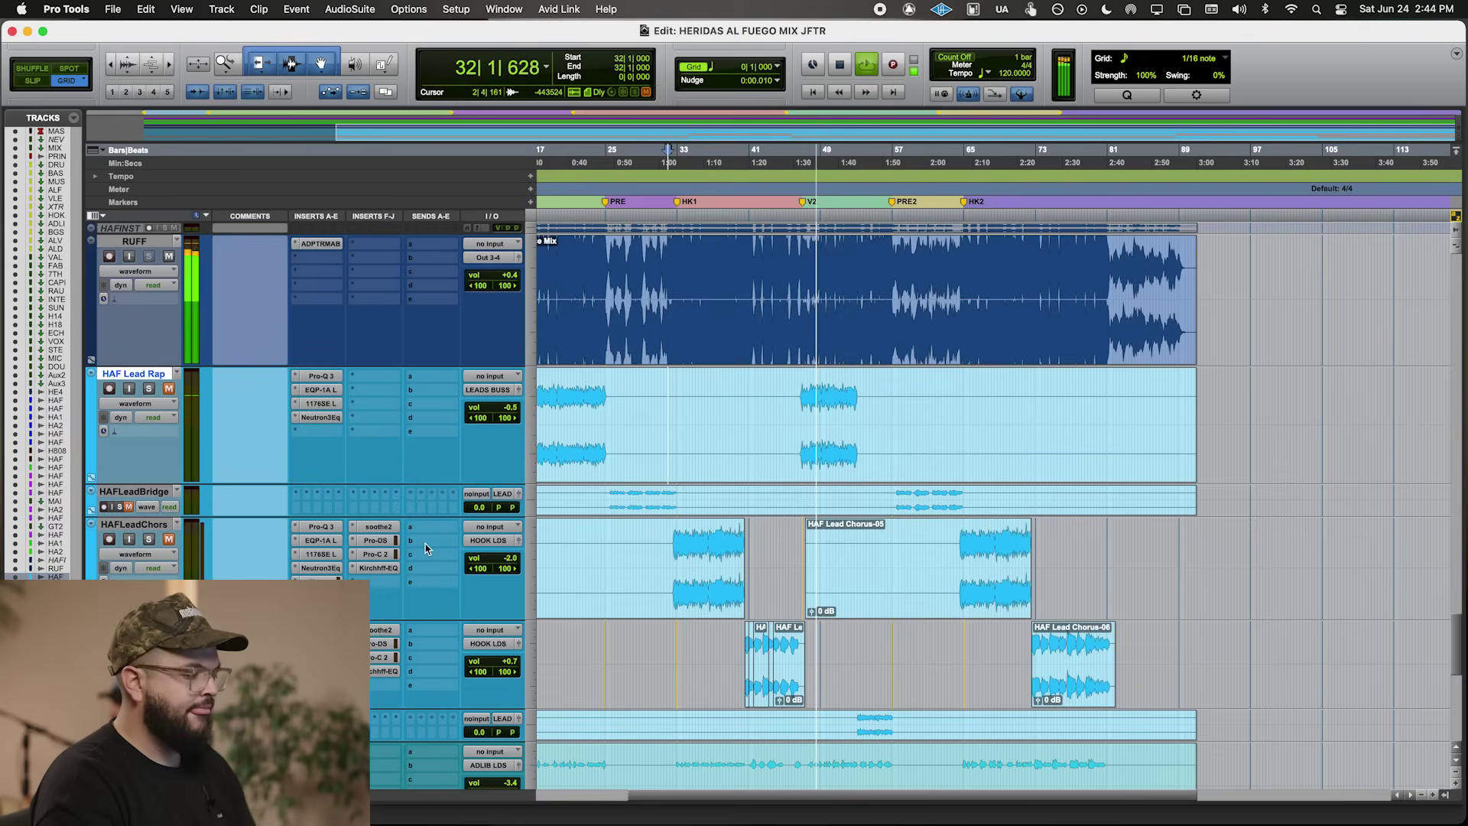
pyautogui.click(169, 540)
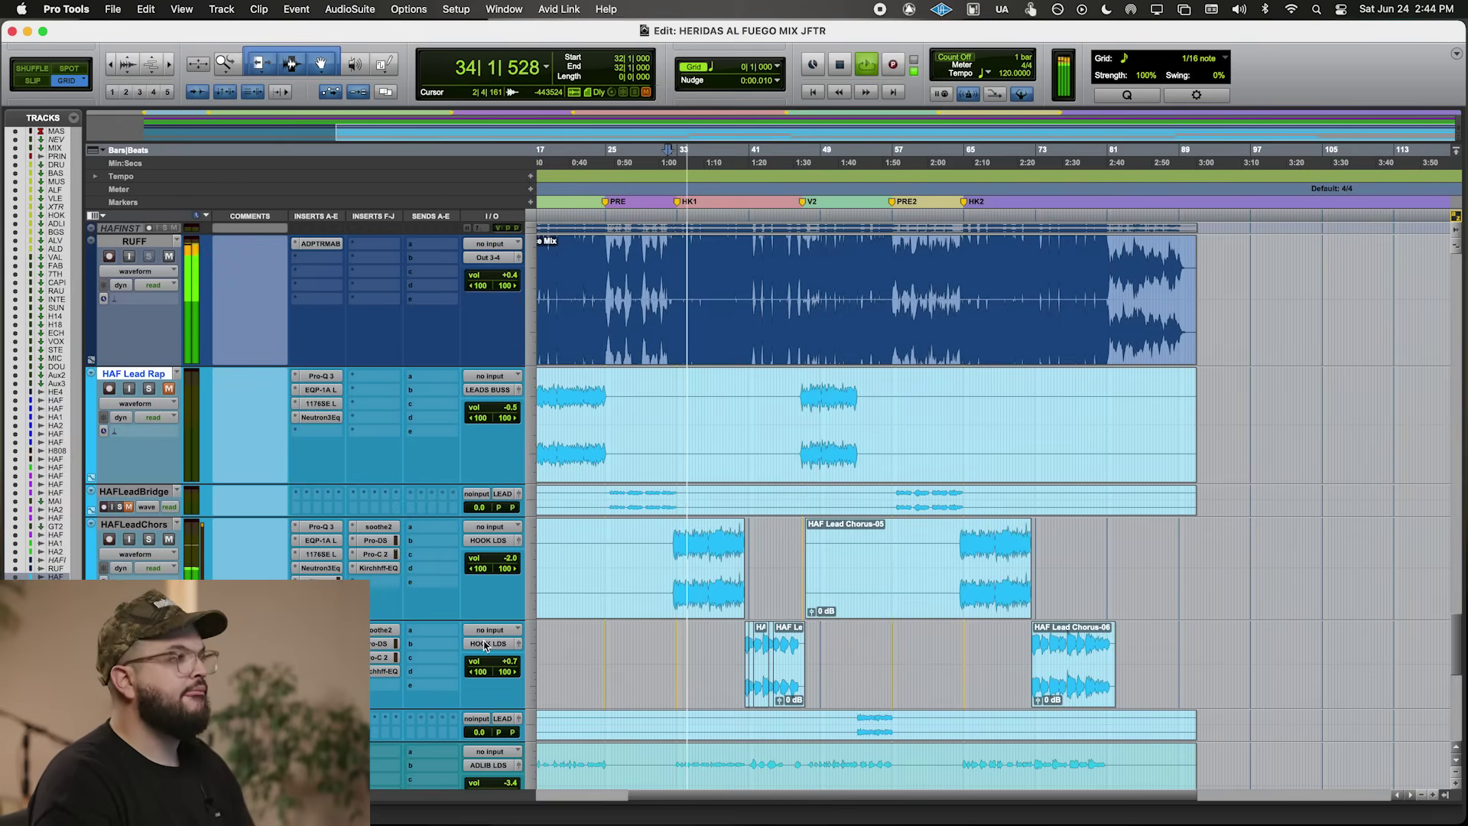
pyautogui.scroll(-1, 533, 623)
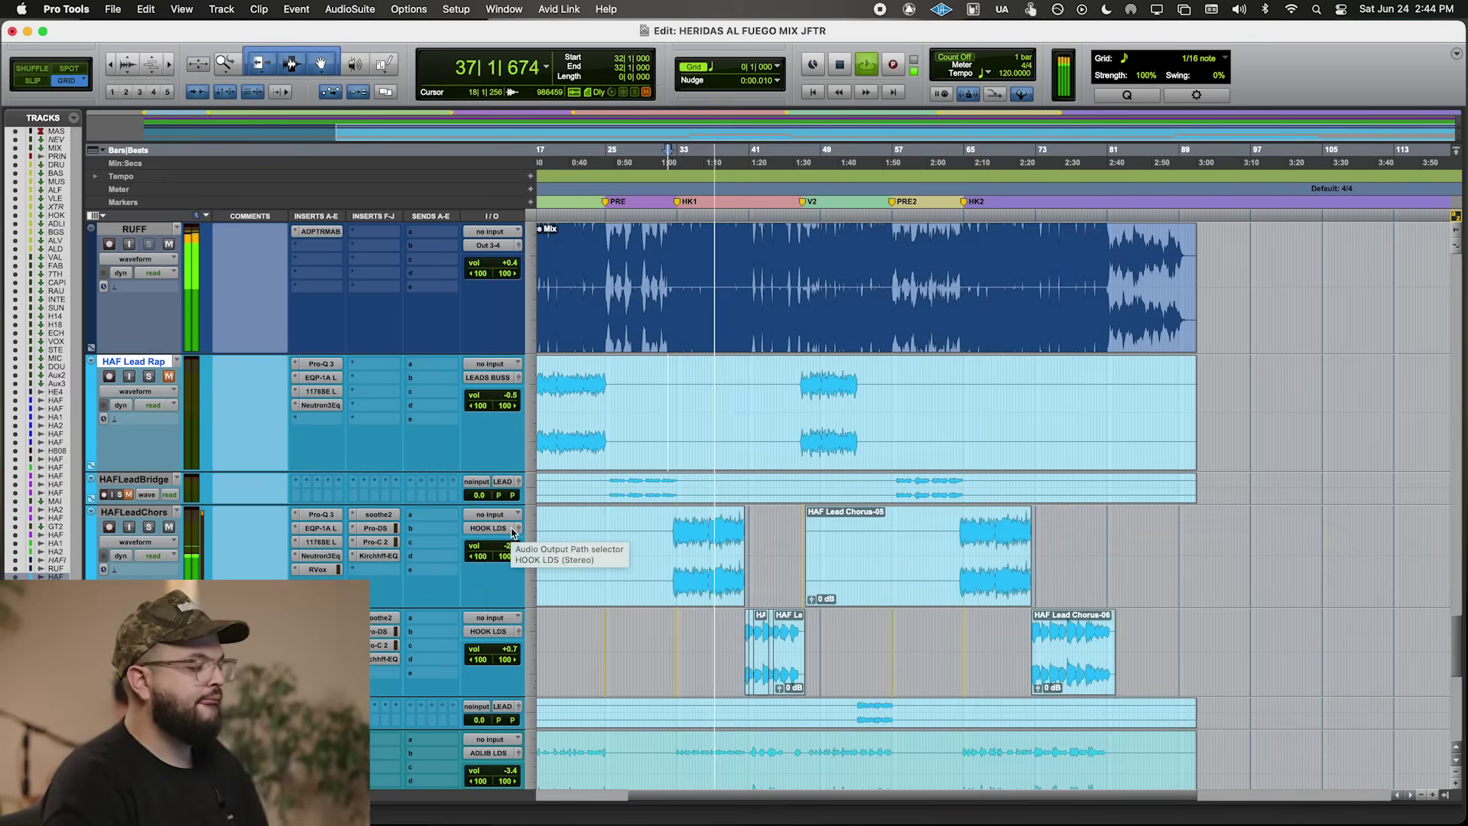
pyautogui.click(492, 549)
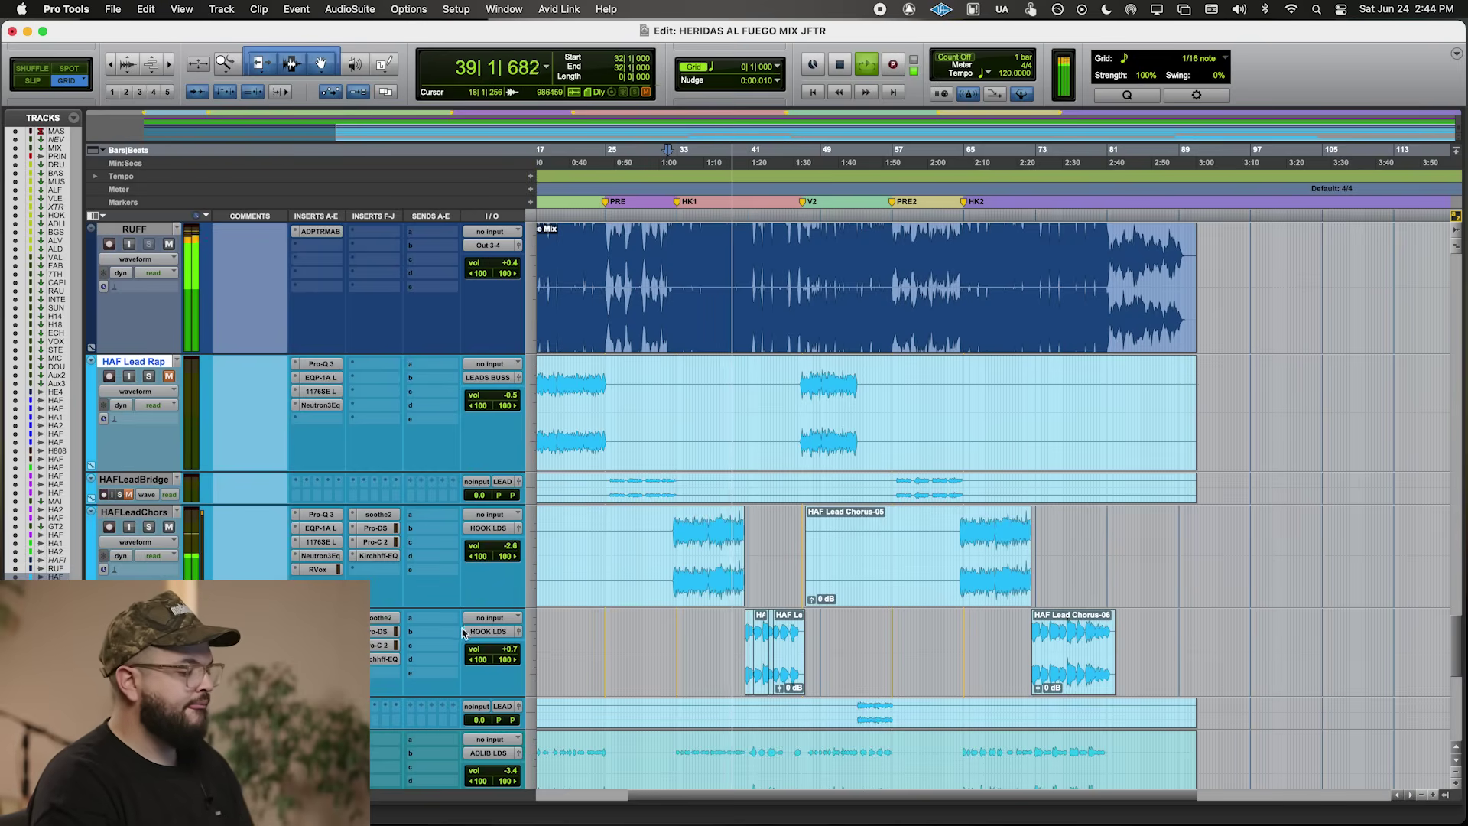
# - Set the HAFLdChrs.dp1 track's volume to -0.2 dB and its Pro-C 2 threshold to -16.88 dB
pyautogui.scroll(-3, 512, 621)
pyautogui.scroll(-3, 512, 621)
pyautogui.click(506, 410)
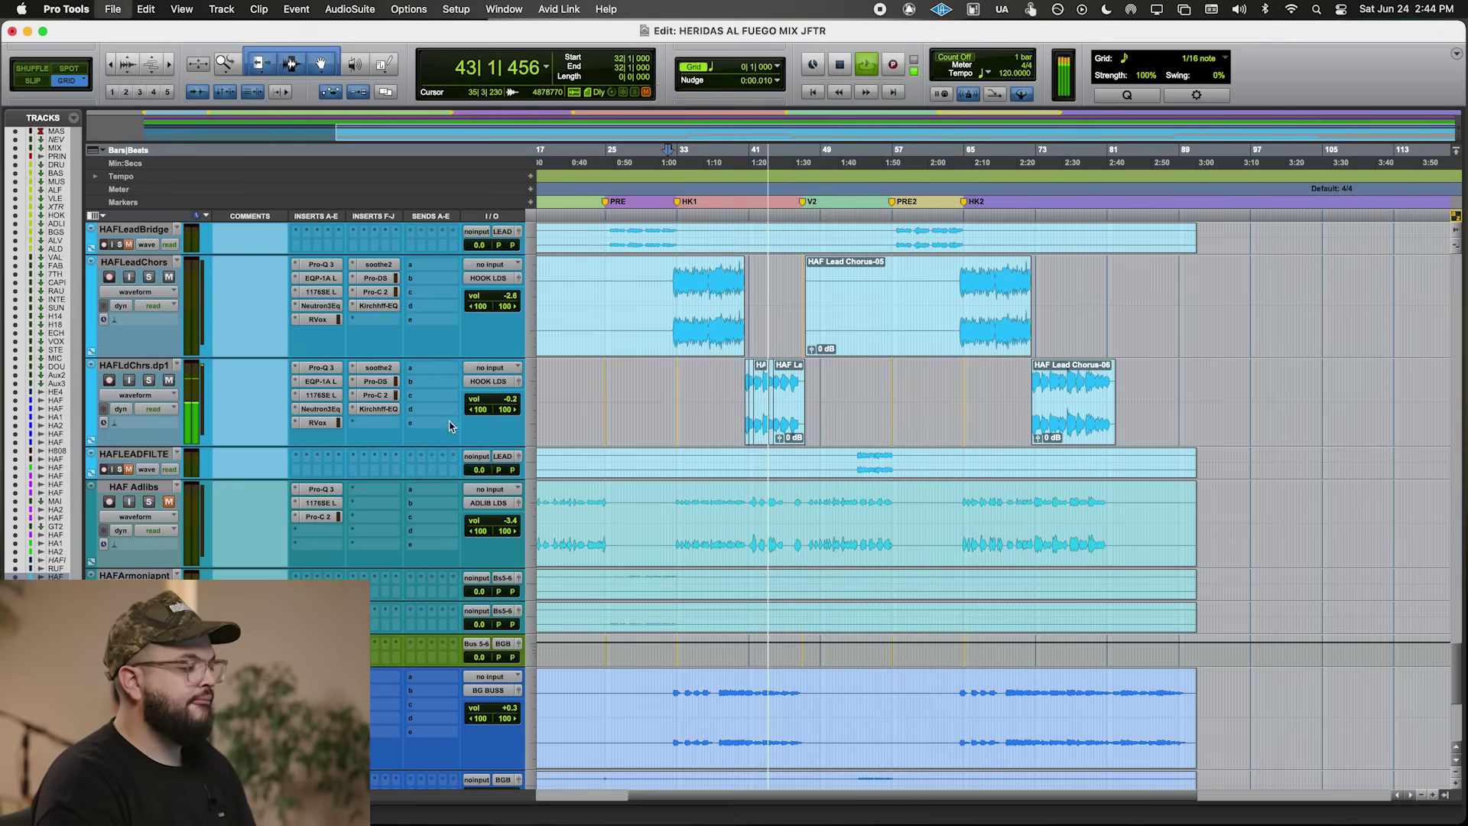
pyautogui.click(387, 396)
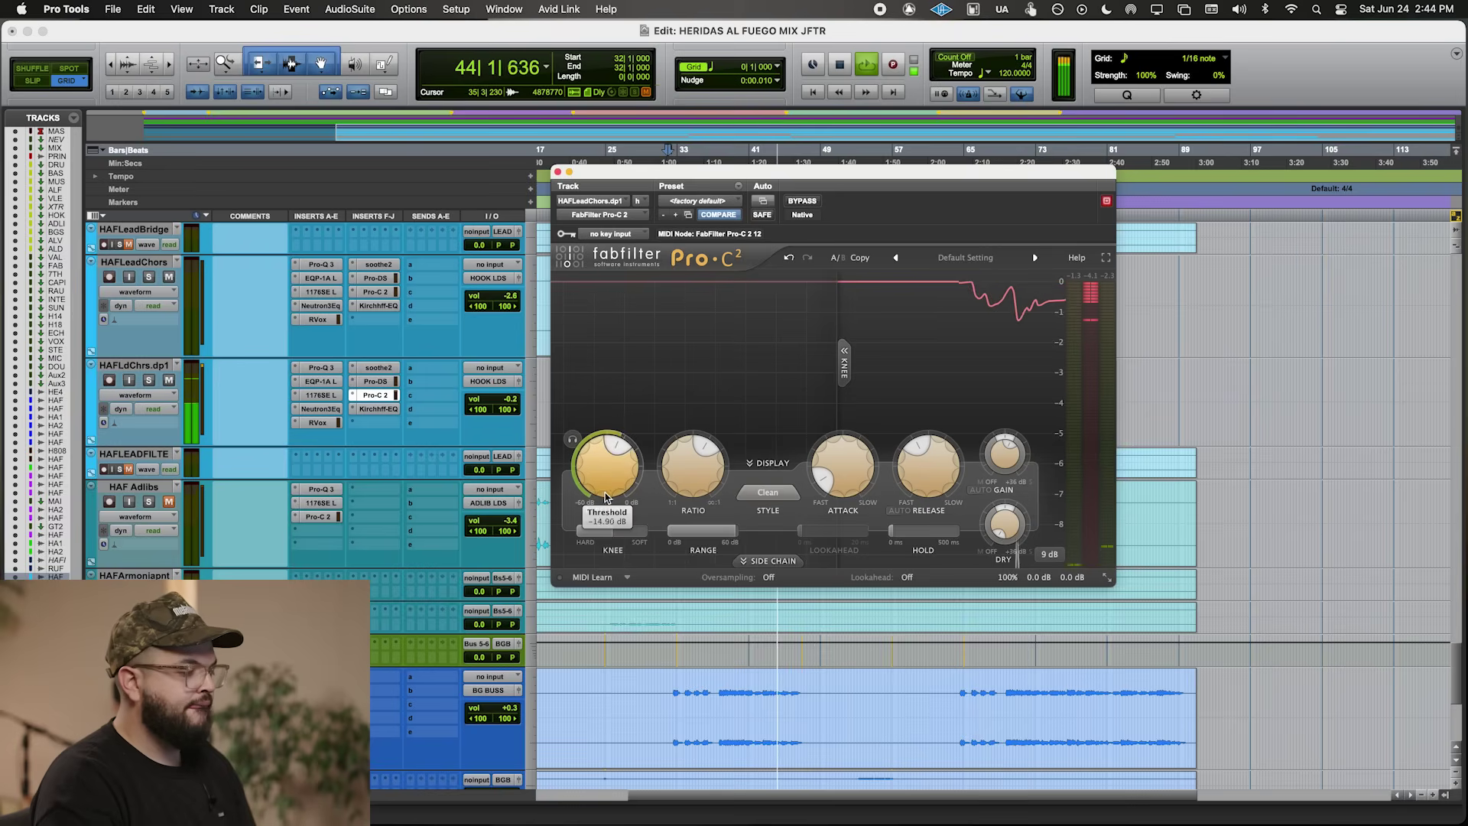
pyautogui.scroll(-3, 604, 501)
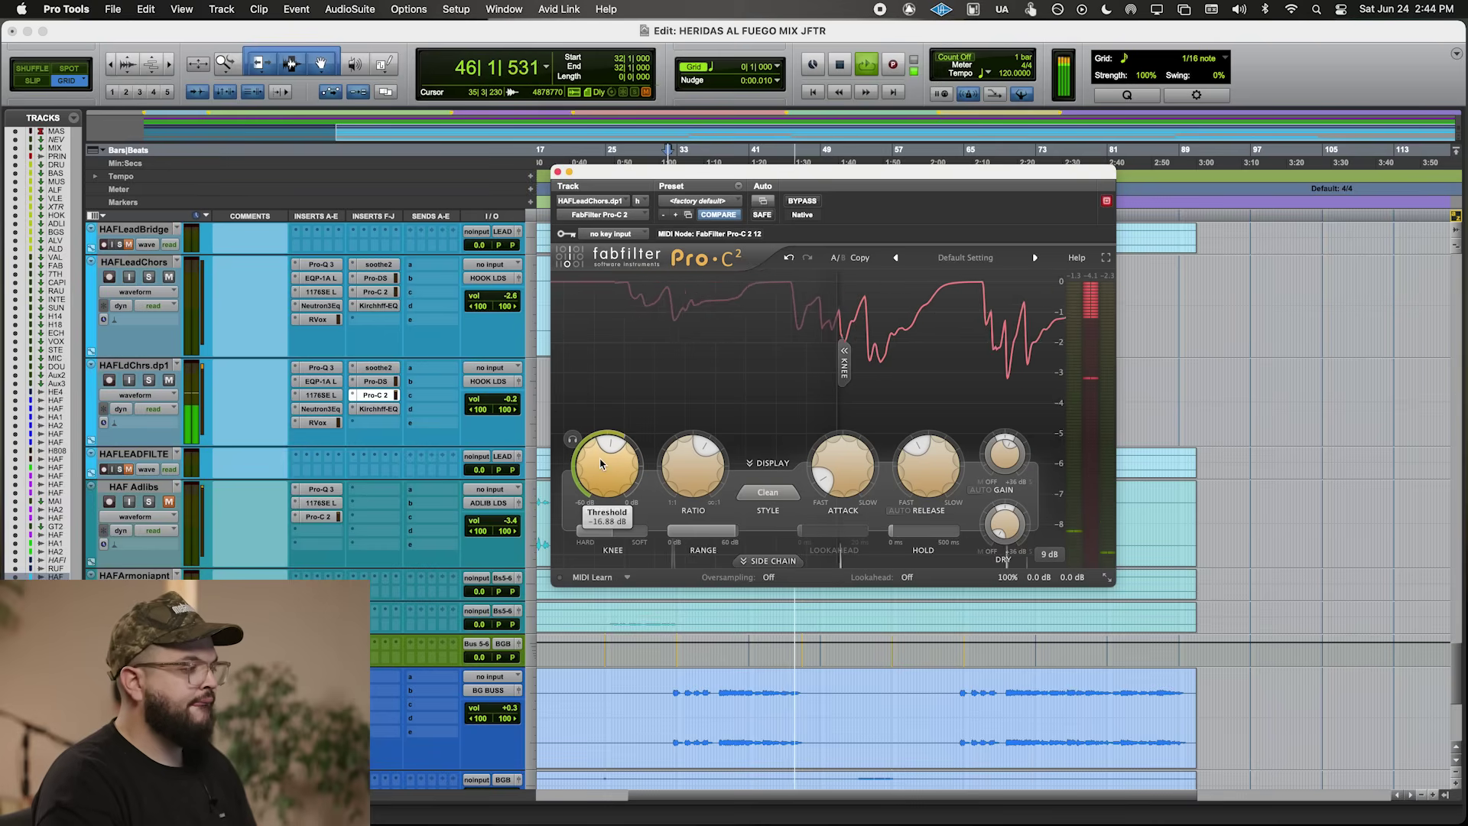
pyautogui.click(557, 171)
# - Raise the volume automation to +1.1 dB on HAFLdChrs.dp1 around bar 41, at the start of its hook clips
pyautogui.click(798, 405)
pyautogui.press('t')
pyautogui.press('t')
pyautogui.press('t')
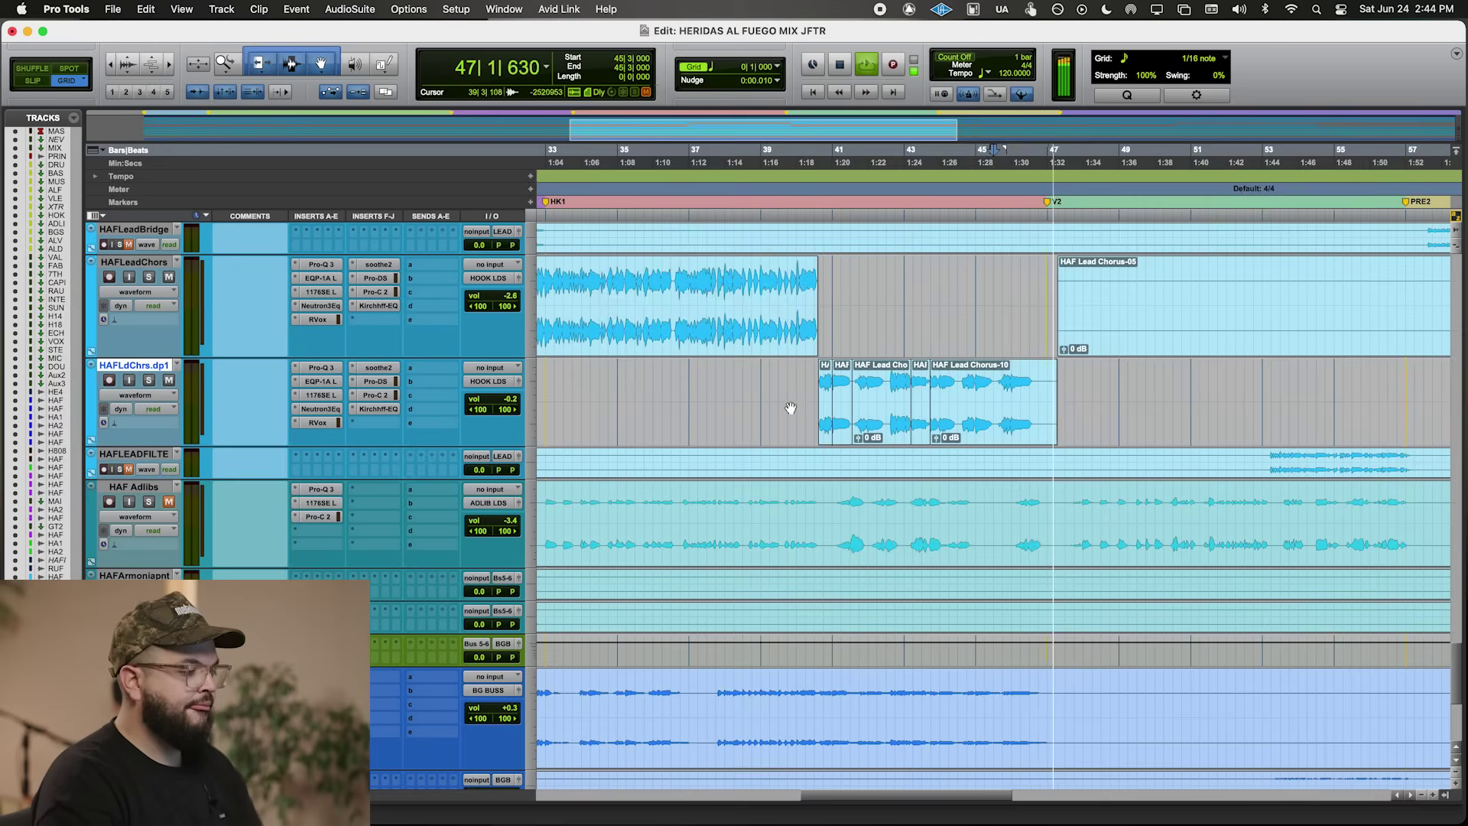
pyautogui.moveTo(628, 389); pyautogui.dragTo(696, 359)
pyautogui.hotkey('ctrl', '-')
pyautogui.click(672, 380)
pyautogui.press('space')
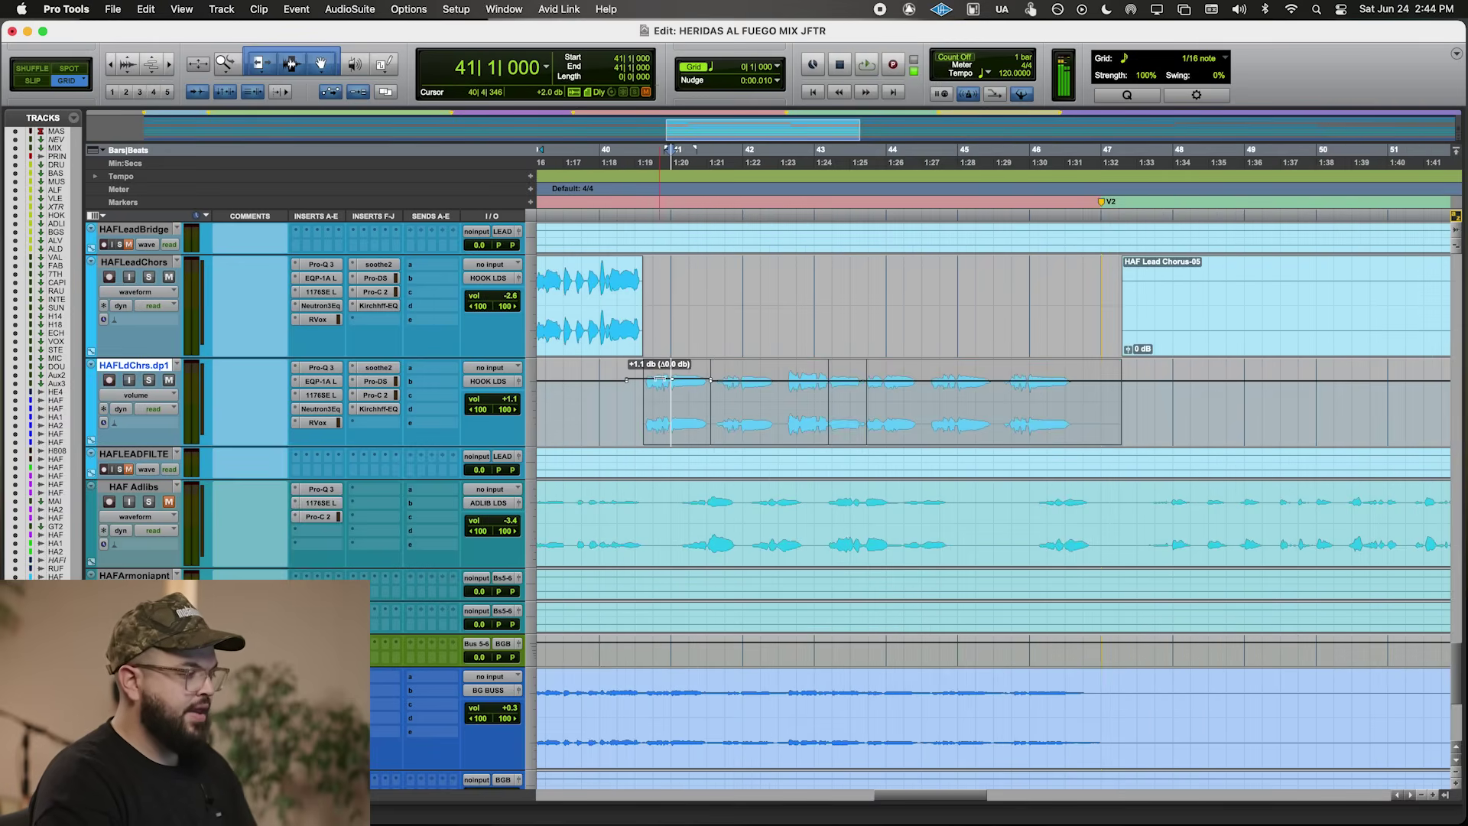
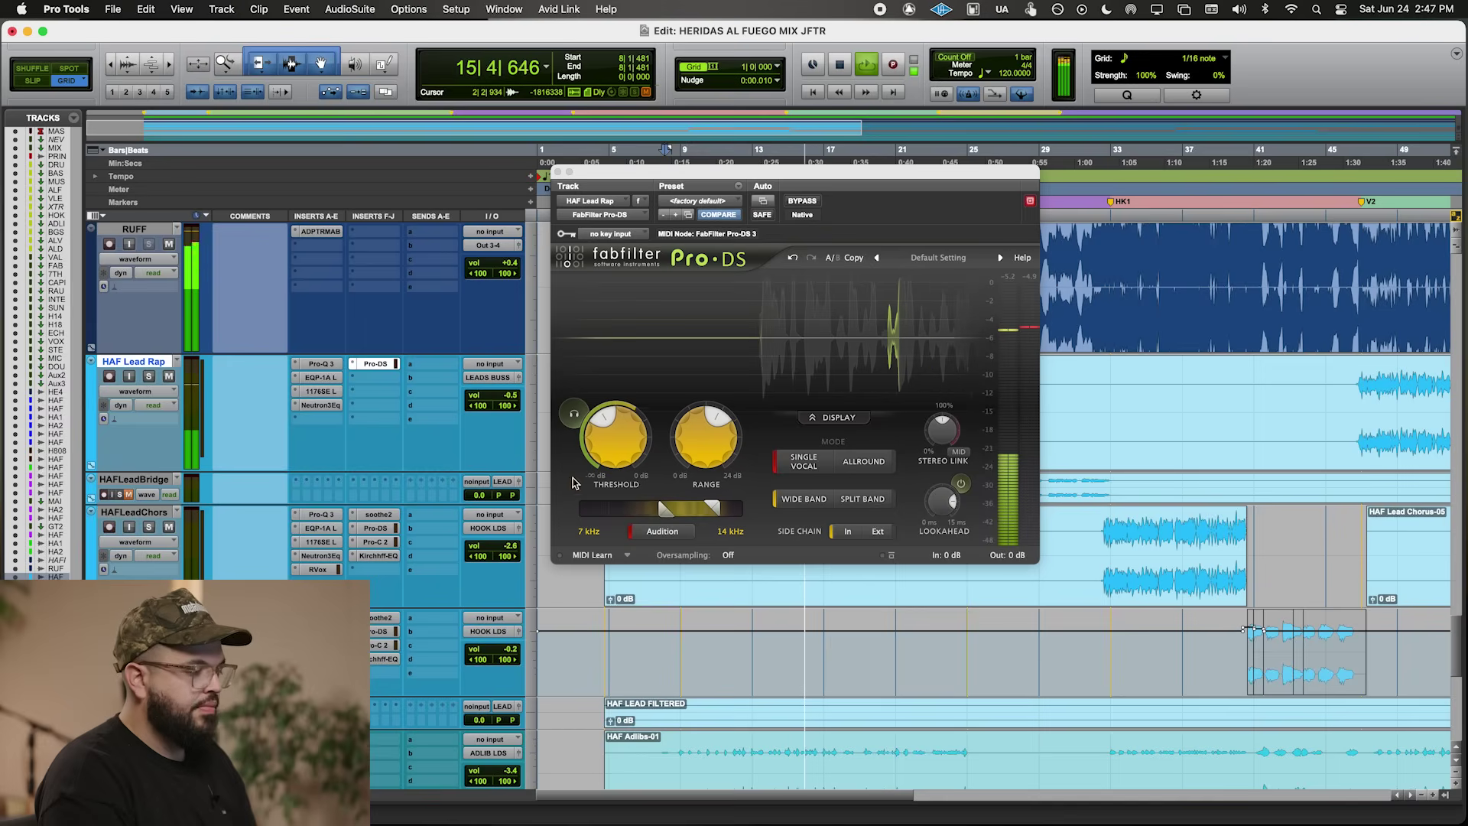
# - Set the HAF Lead Rap Pro-DS range to 7.831–15.66 kHz, adjust its threshold, and refine the high shelf in Neutron 3 Equalizer
pyautogui.moveTo(686, 519)
pyautogui.mouseDown()
pyautogui.moveTo(657, 520)
pyautogui.moveTo(696, 518)
pyautogui.mouseUp()
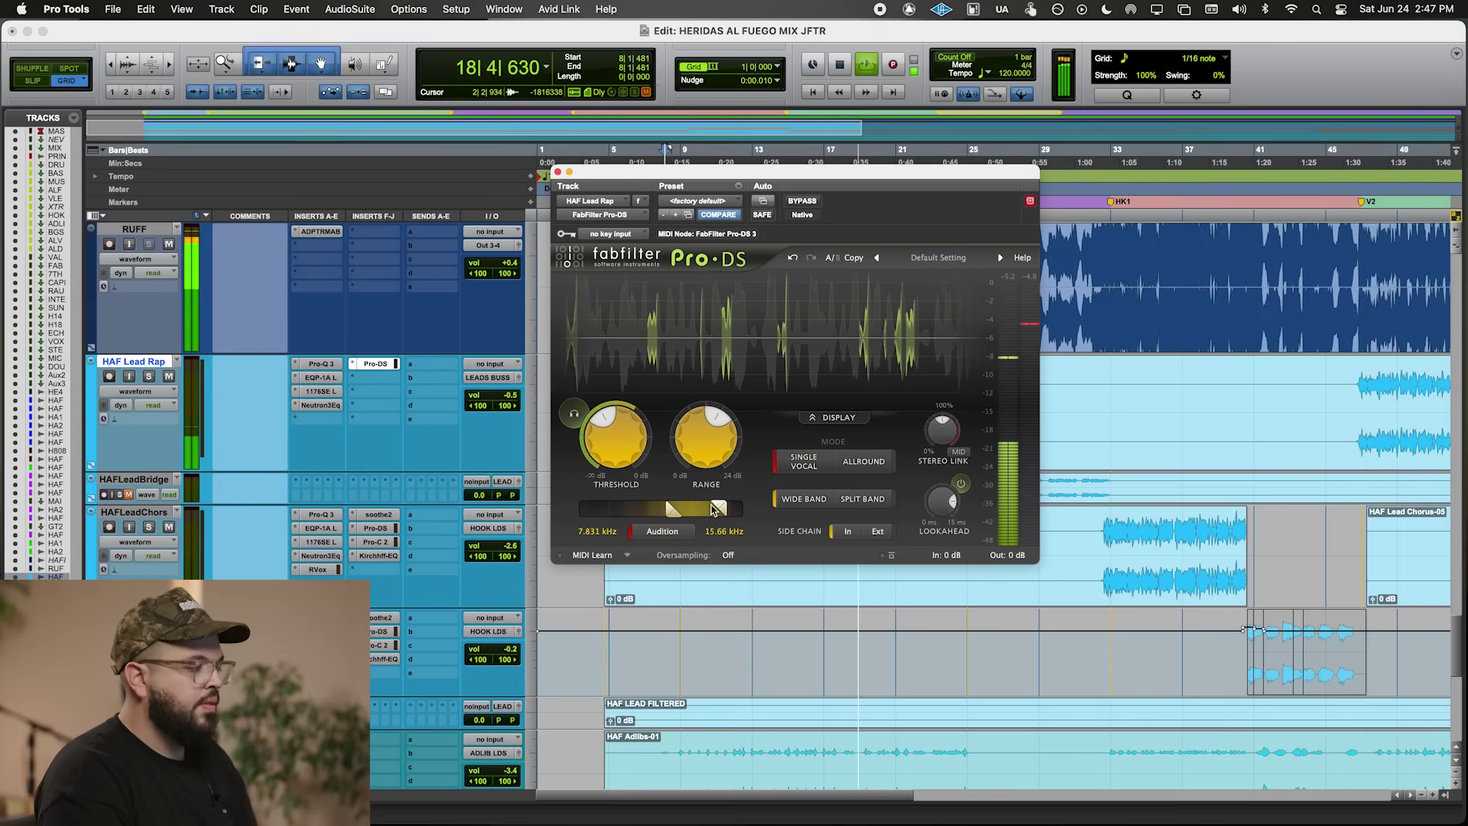
pyautogui.moveTo(621, 453); pyautogui.dragTo(634, 424)
pyautogui.click(320, 404)
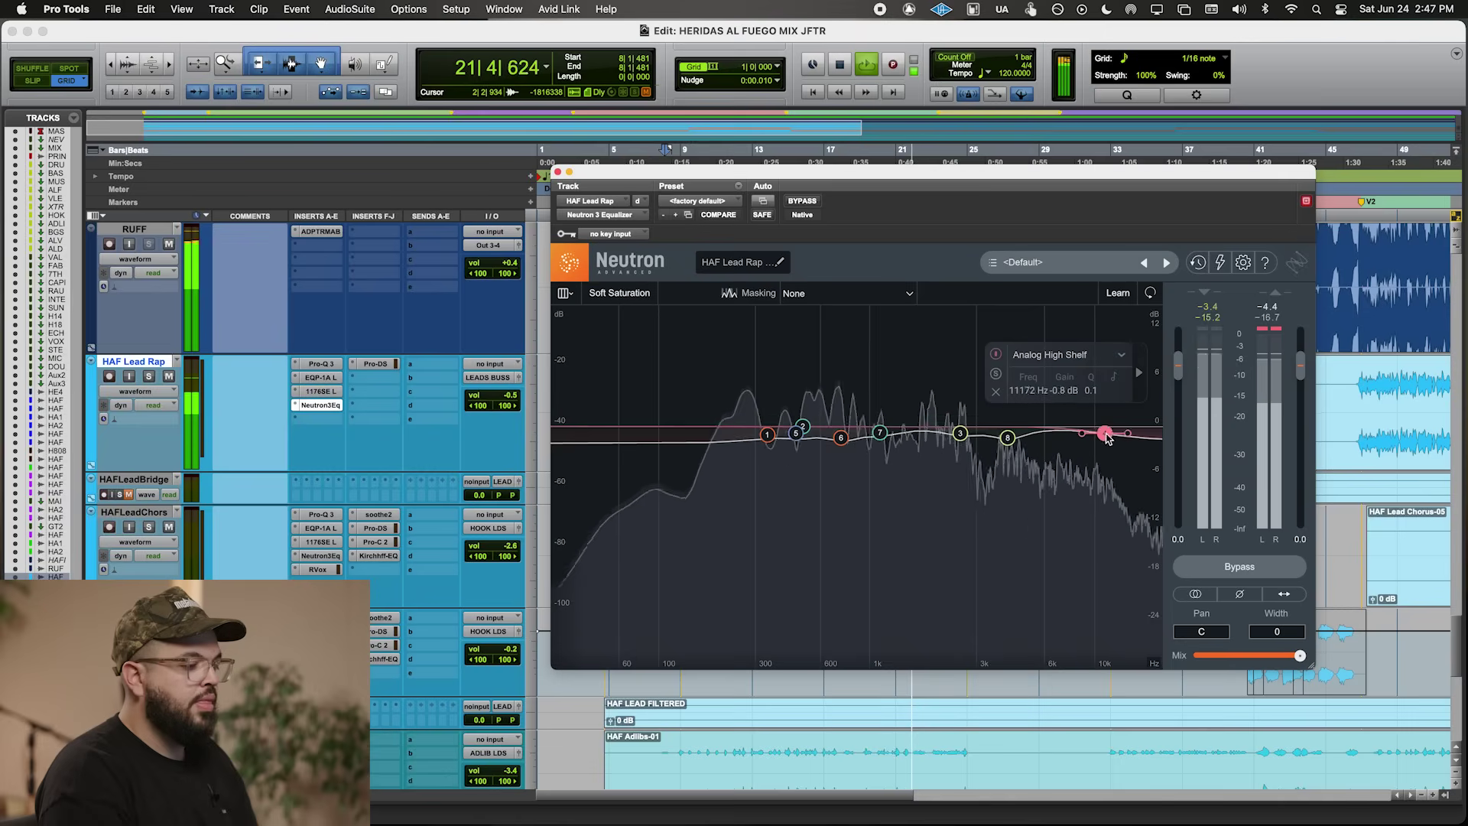
pyautogui.click(321, 405)
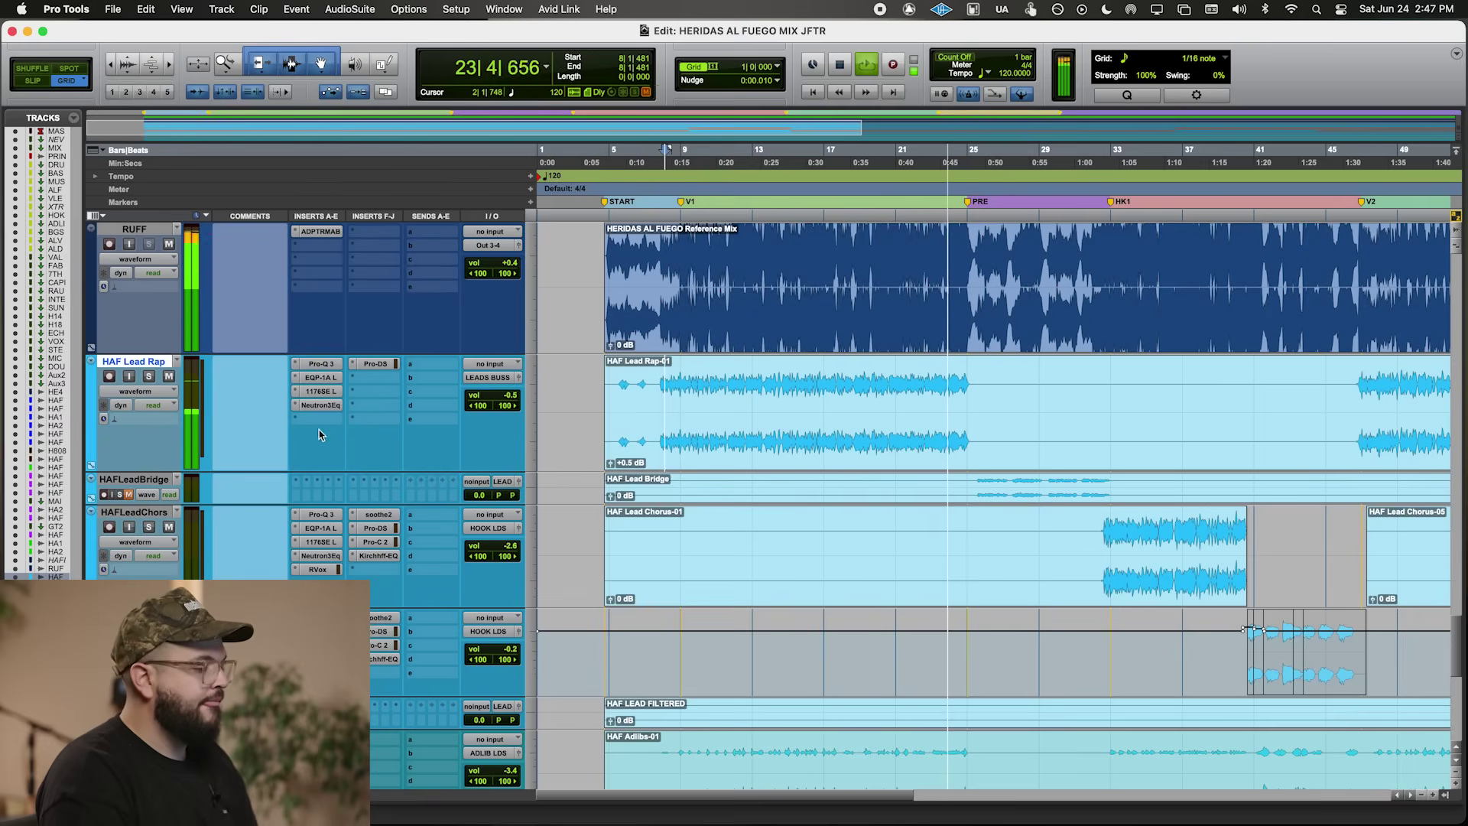
# - Add RVox to HAF Lead Rap after the Neutron equalizer and set its compression to -0.7
pyautogui.moveTo(321, 424); pyautogui.dragTo(321, 421)
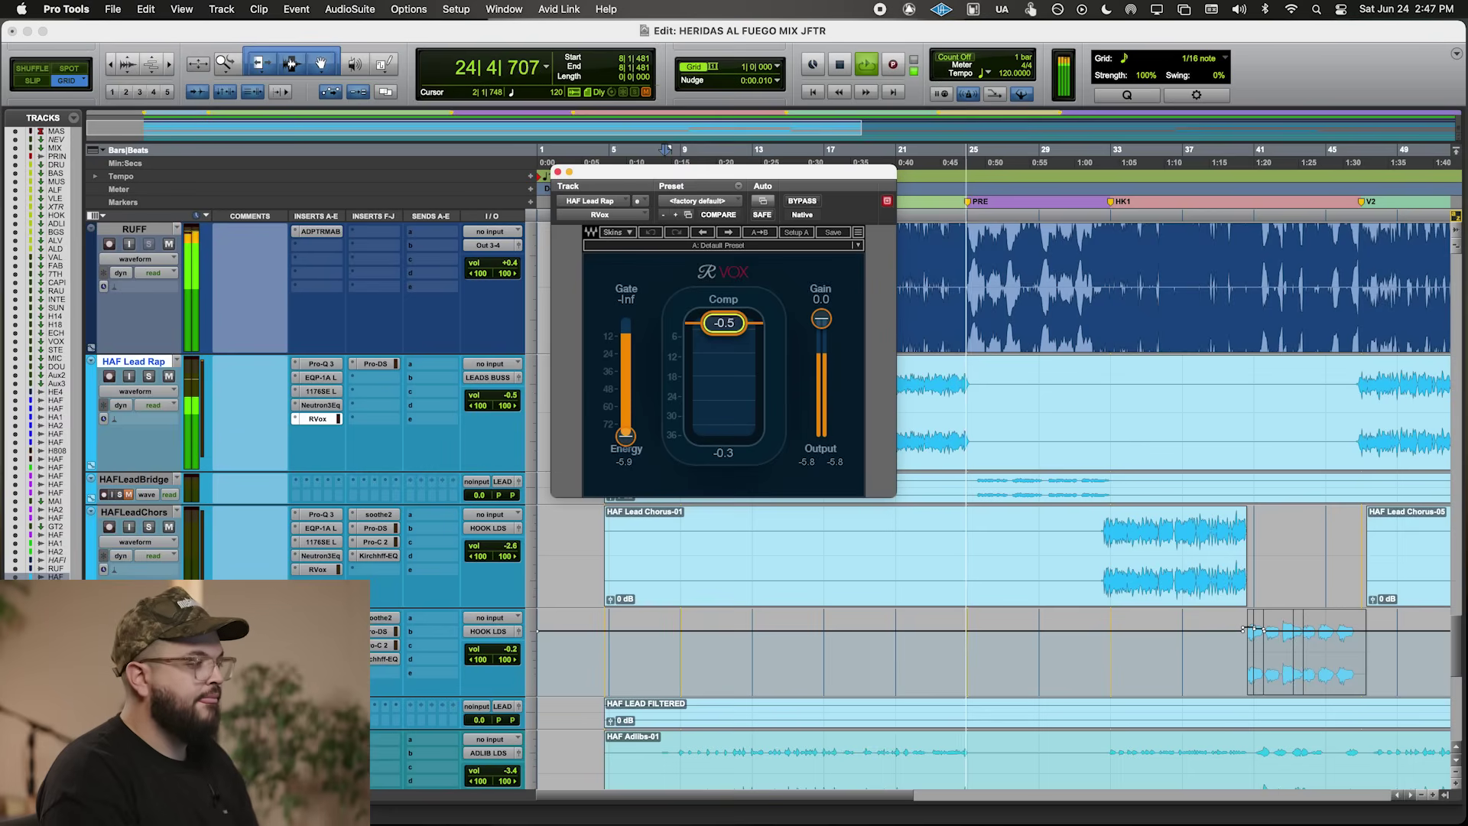
pyautogui.moveTo(724, 322); pyautogui.dragTo(707, 341)
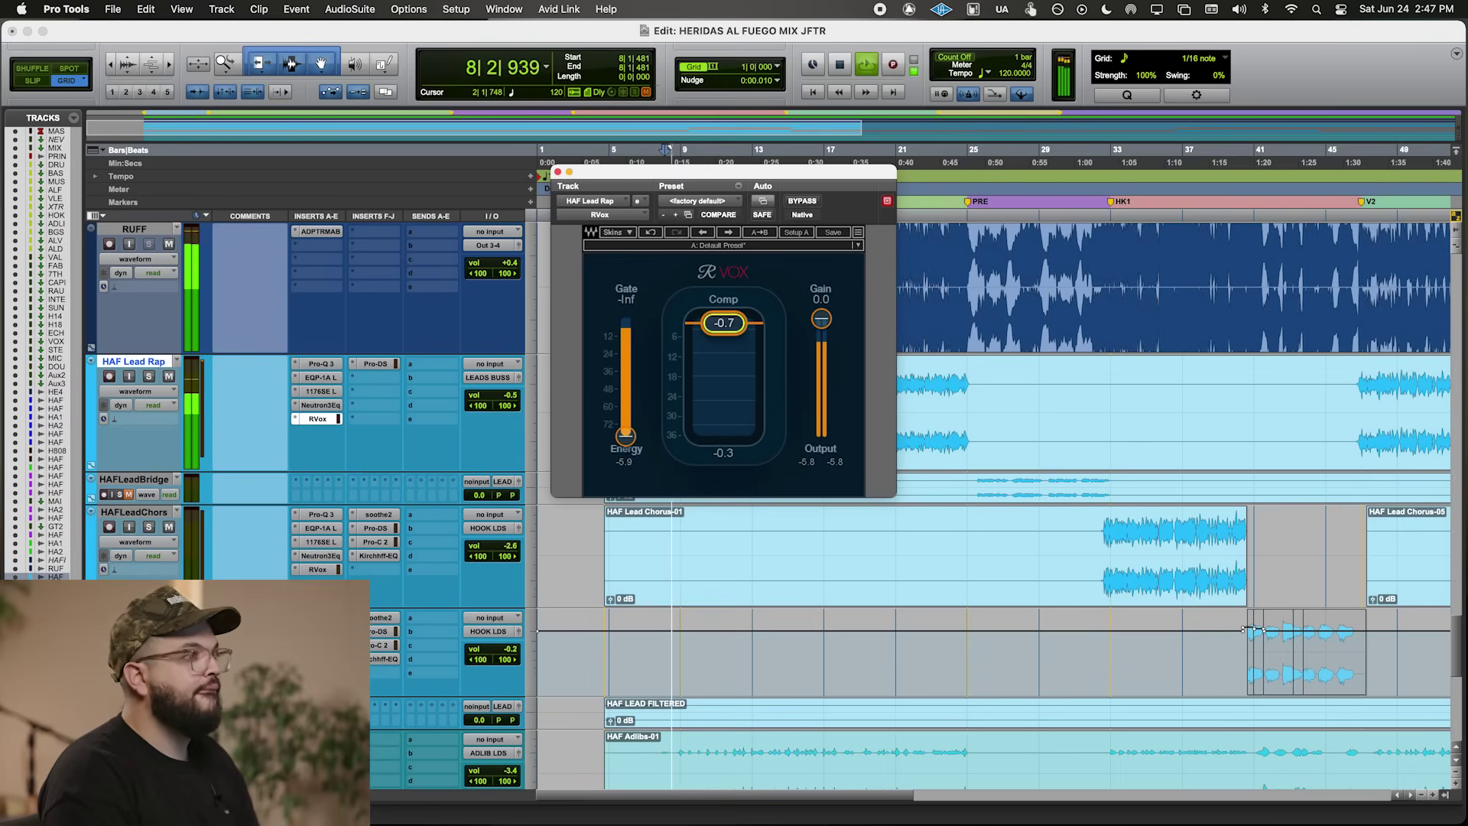
pyautogui.click(557, 172)
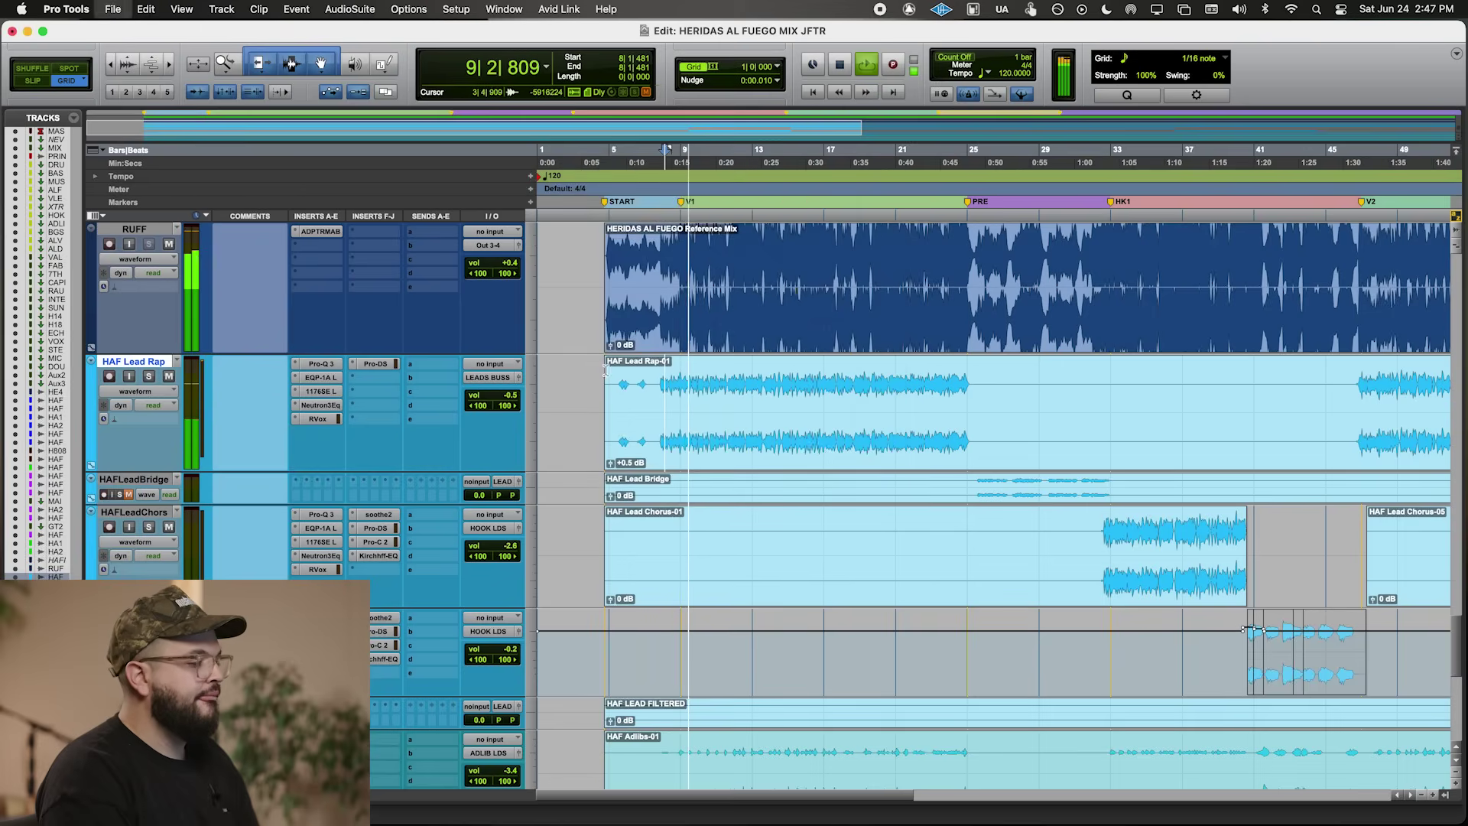
# - Add soothe2 with depth 1.5 ahead of Pro-DS on HAF Lead Rap, and copy Pro-C 2 after it with threshold -10.79 dB
pyautogui.click(367, 382)
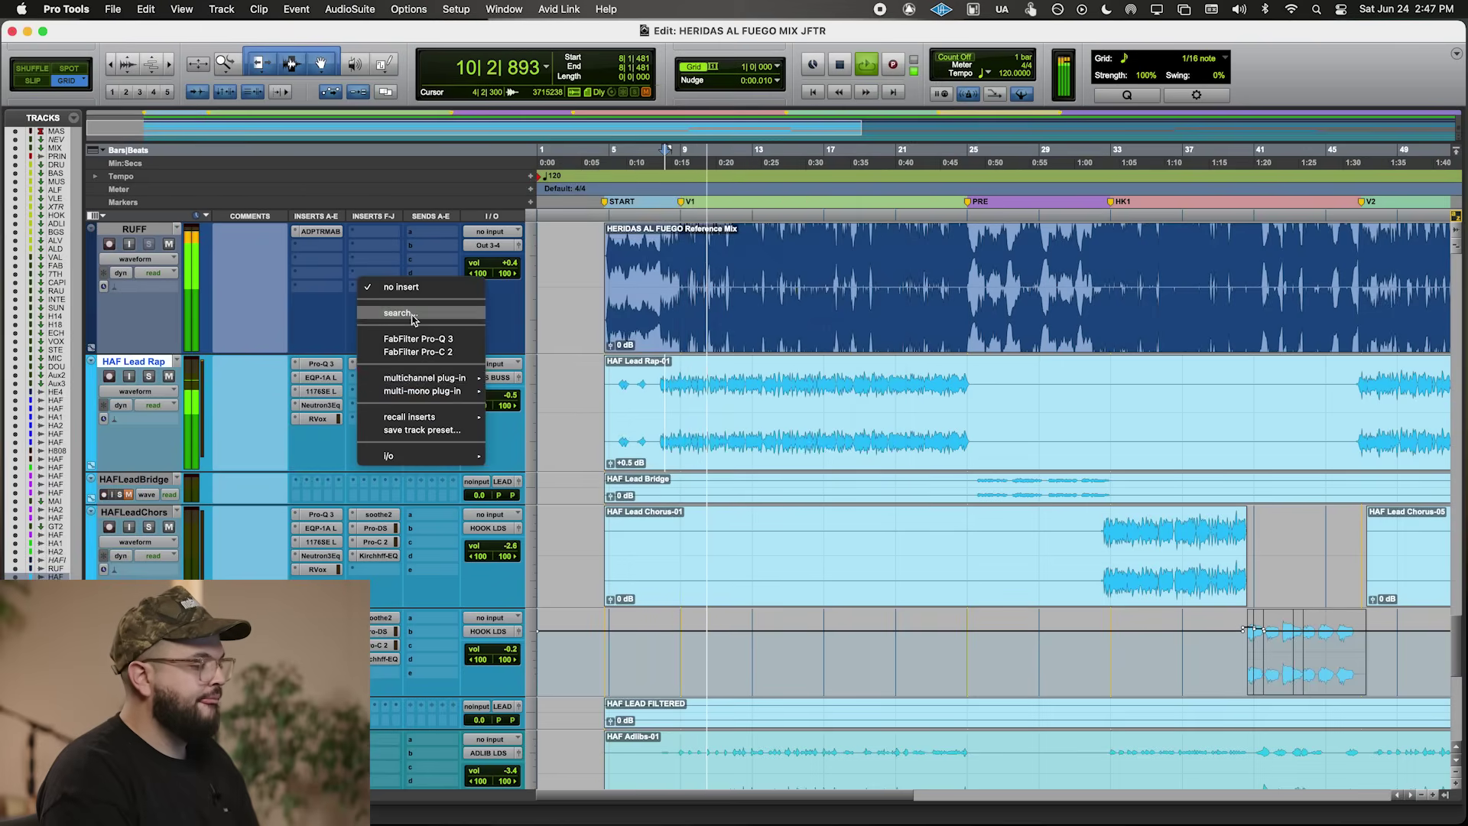
pyautogui.click(369, 370)
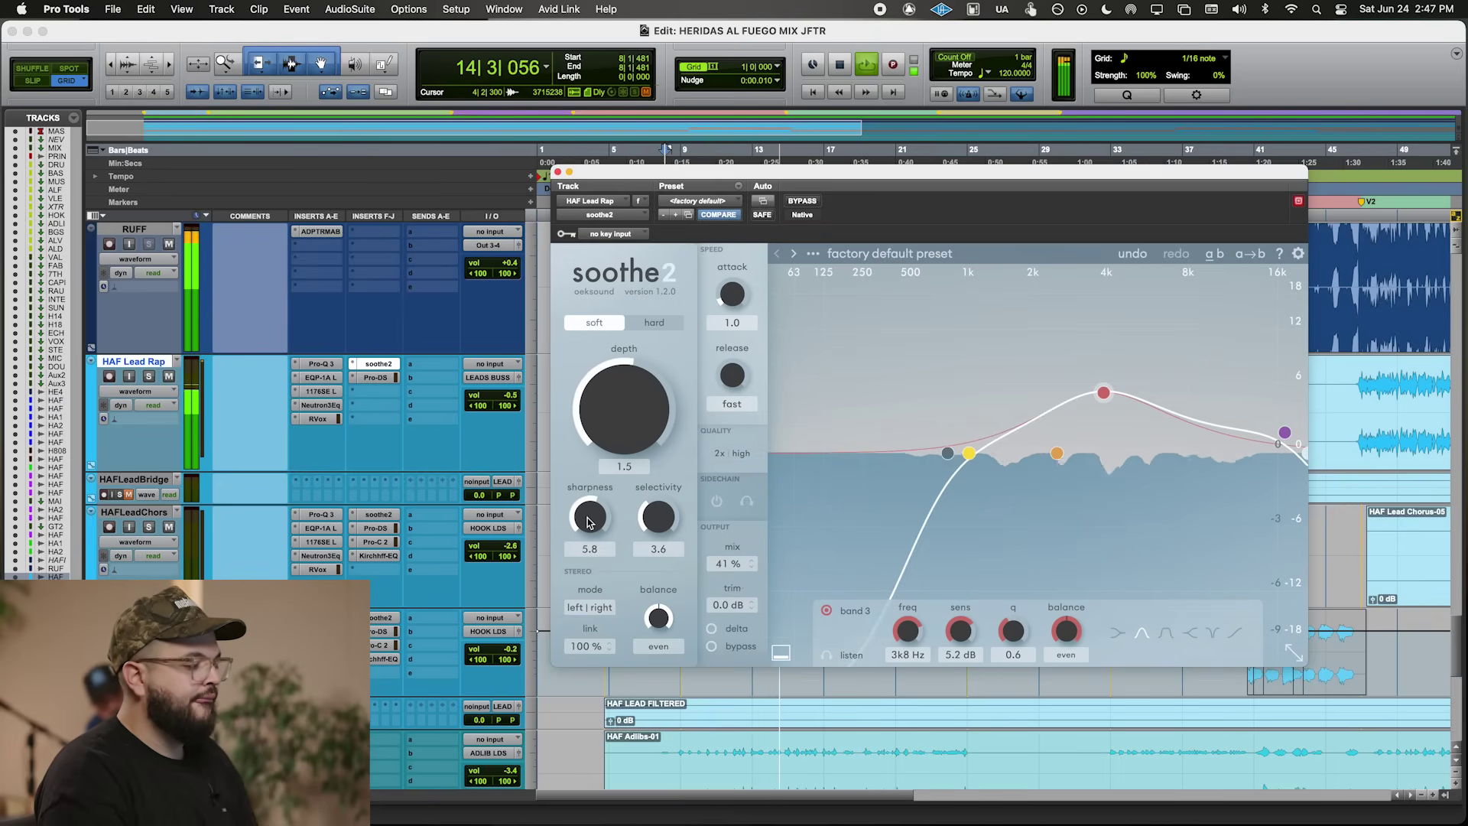
pyautogui.click(558, 172)
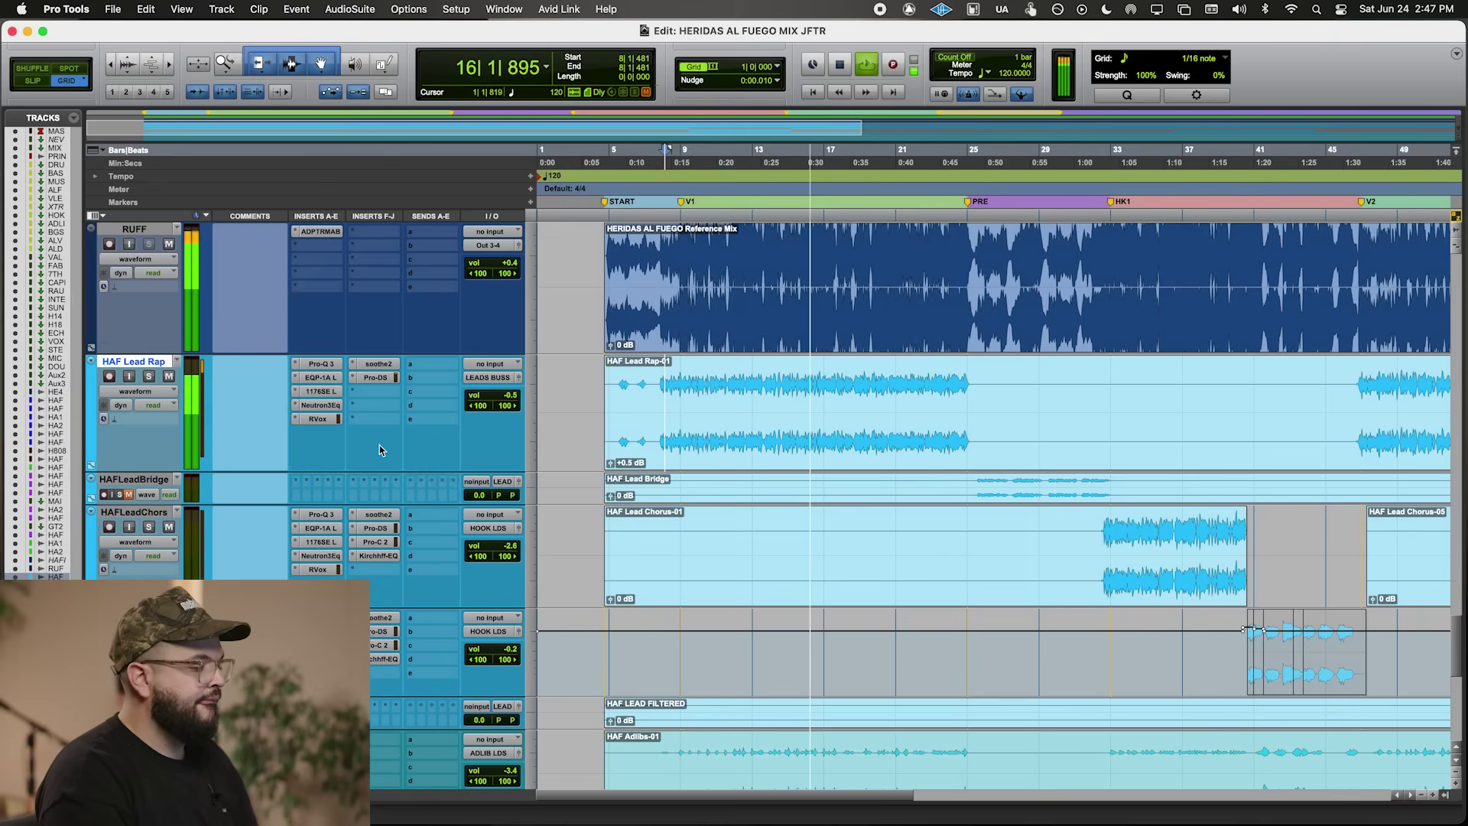
pyautogui.moveTo(376, 541); pyautogui.dragTo(375, 390)
pyautogui.click(375, 390)
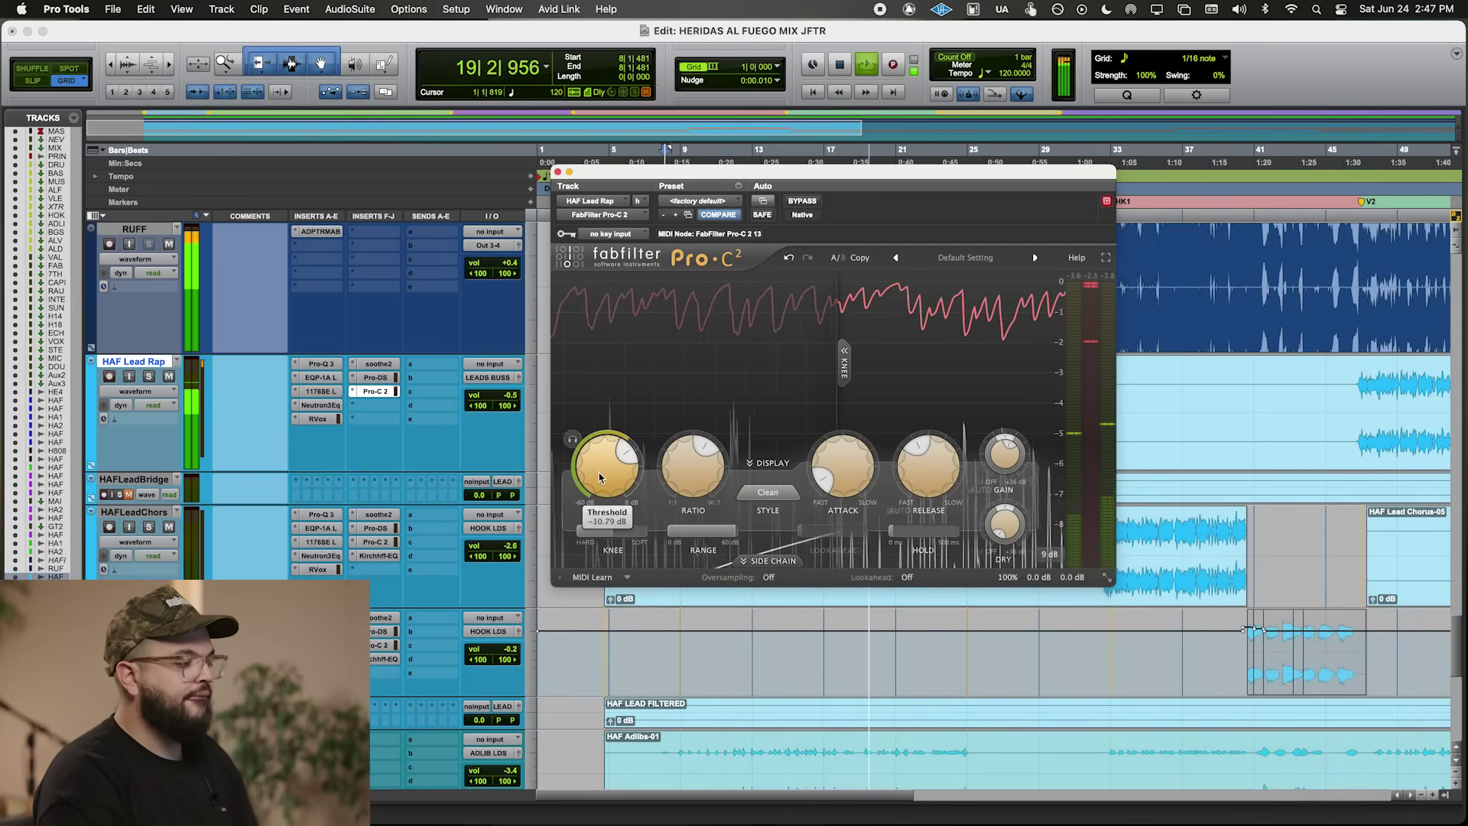
# - Solo HAF Lead Rap and insert the stereo Ozone 10 Spectral Shaper after Pro-C 2
pyautogui.click(321, 405)
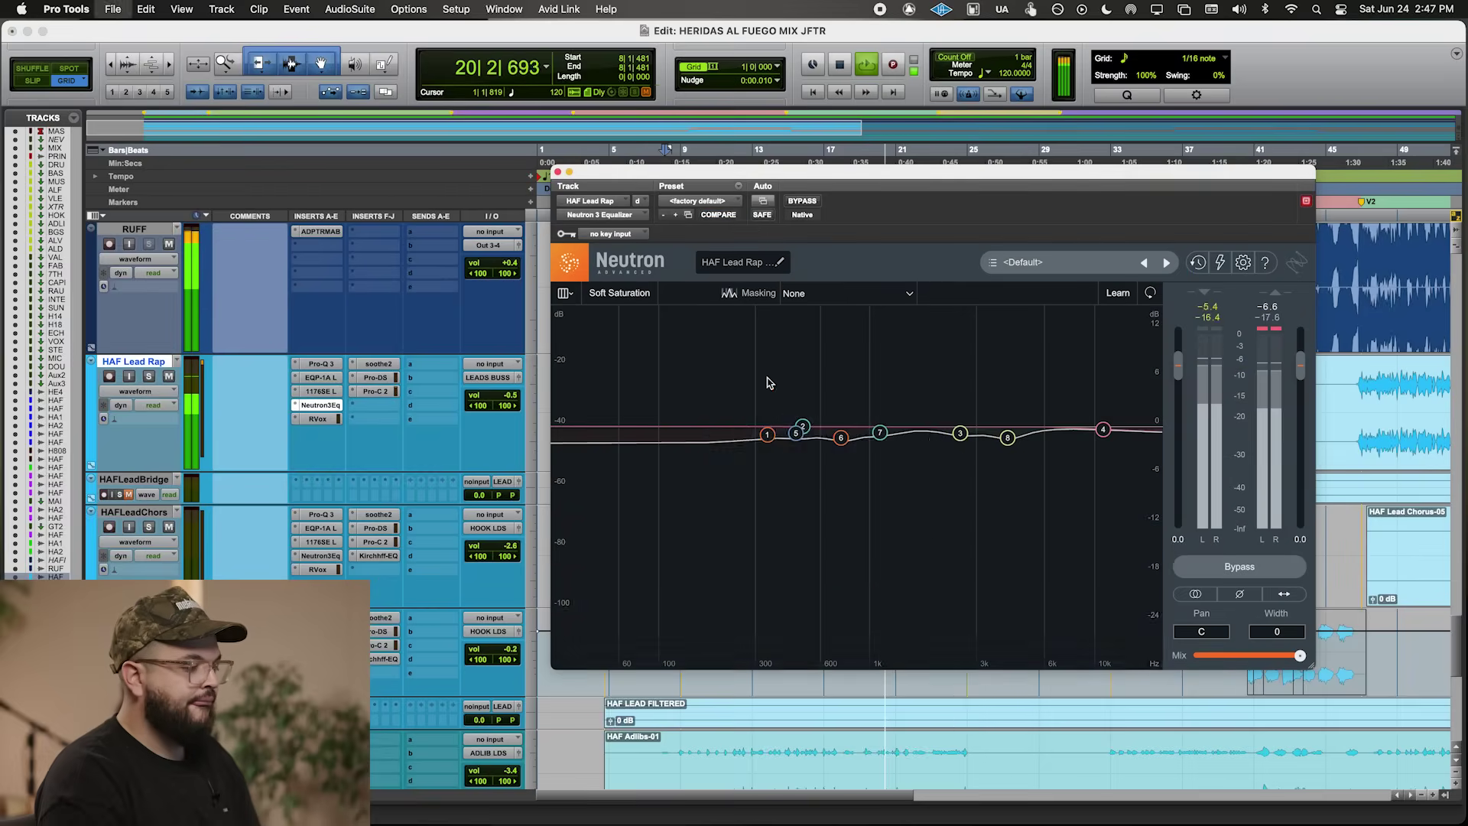
pyautogui.click(368, 410)
pyautogui.hotkey('shift', 's')
pyautogui.click(367, 410)
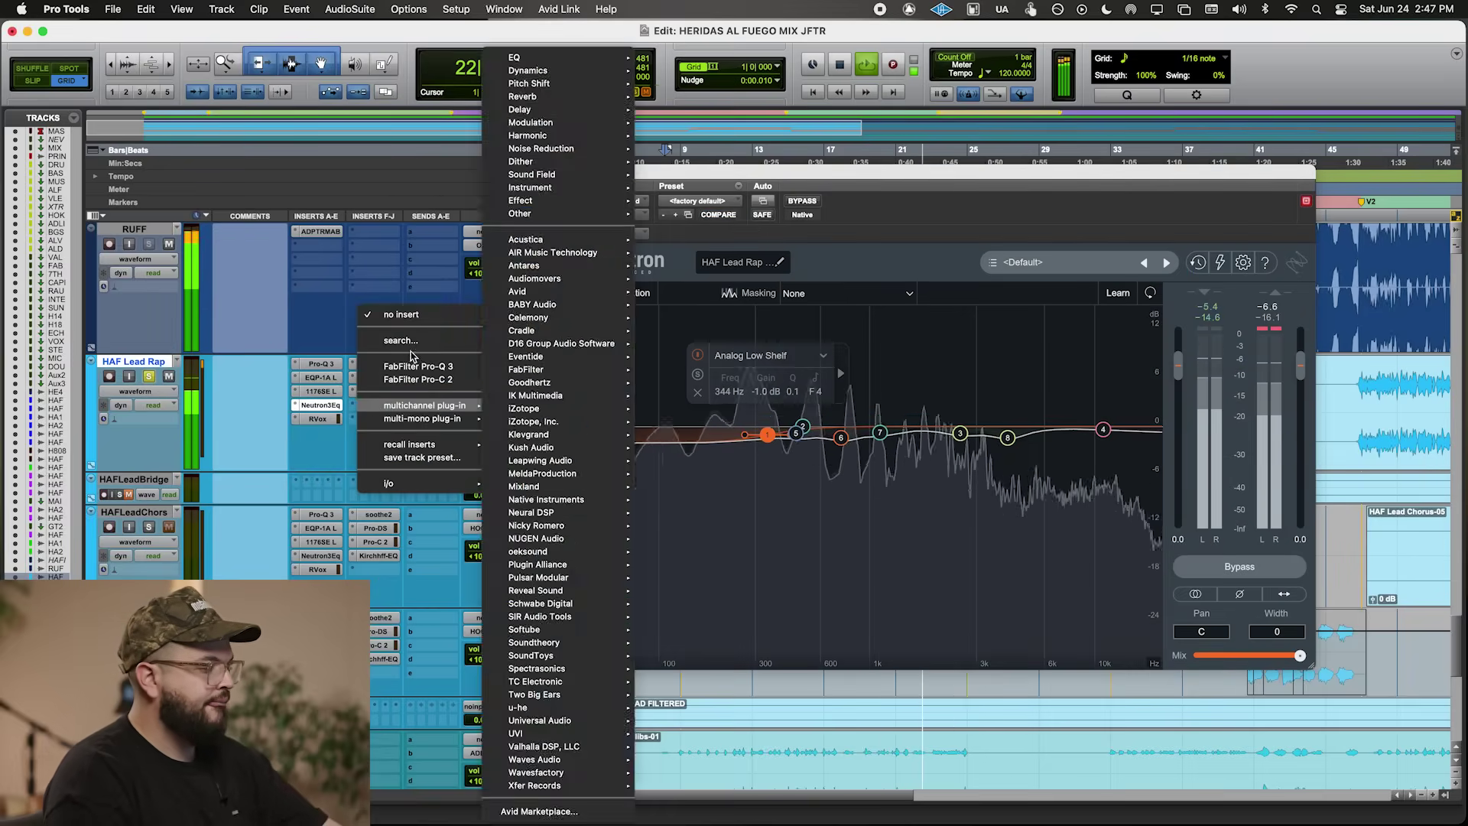
pyautogui.write('SPEC')
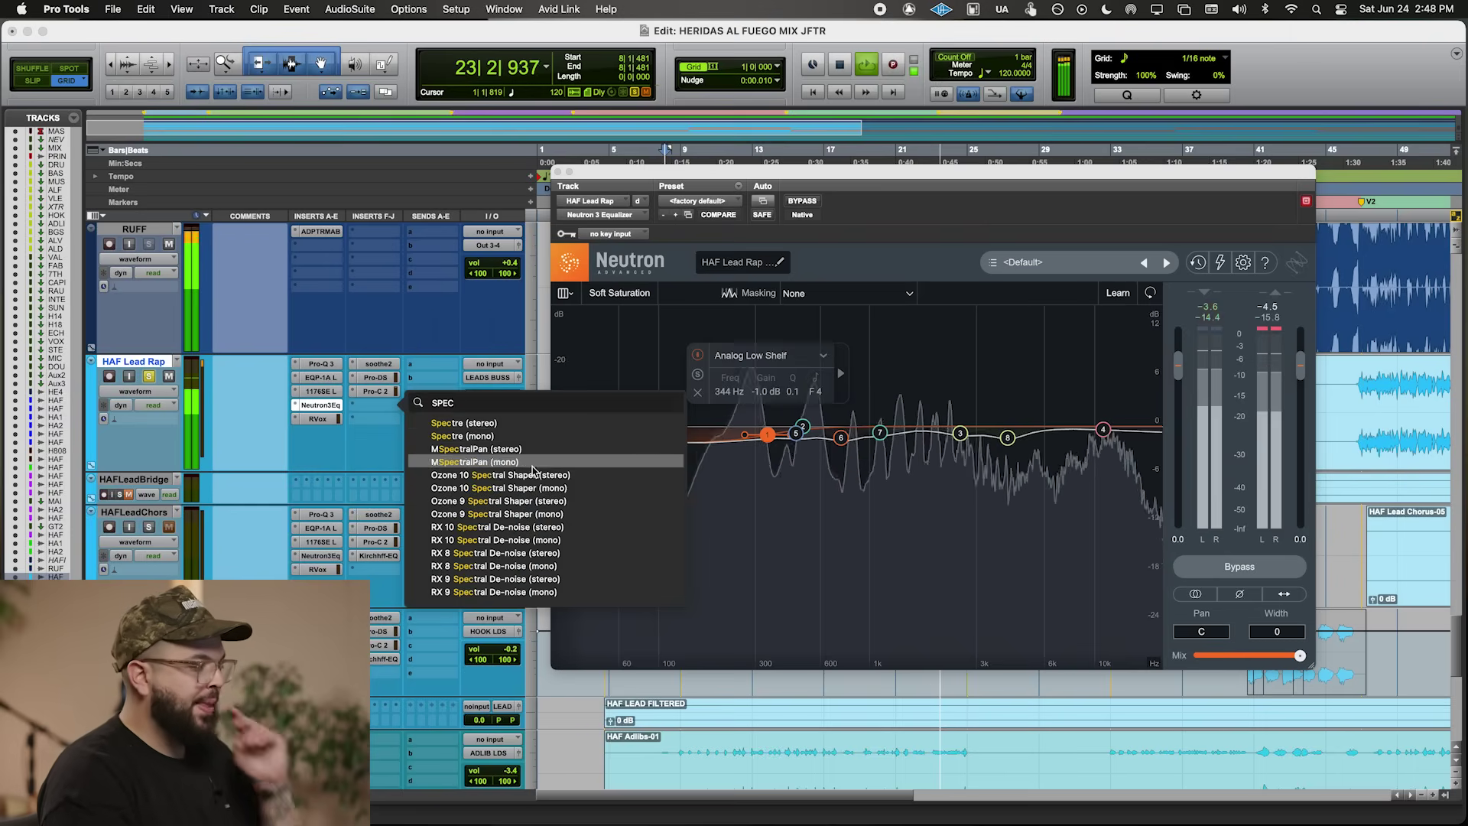
pyautogui.press('Down')
pyautogui.press('Down')
pyautogui.press('Down')
pyautogui.press('Down')
pyautogui.press('Return')
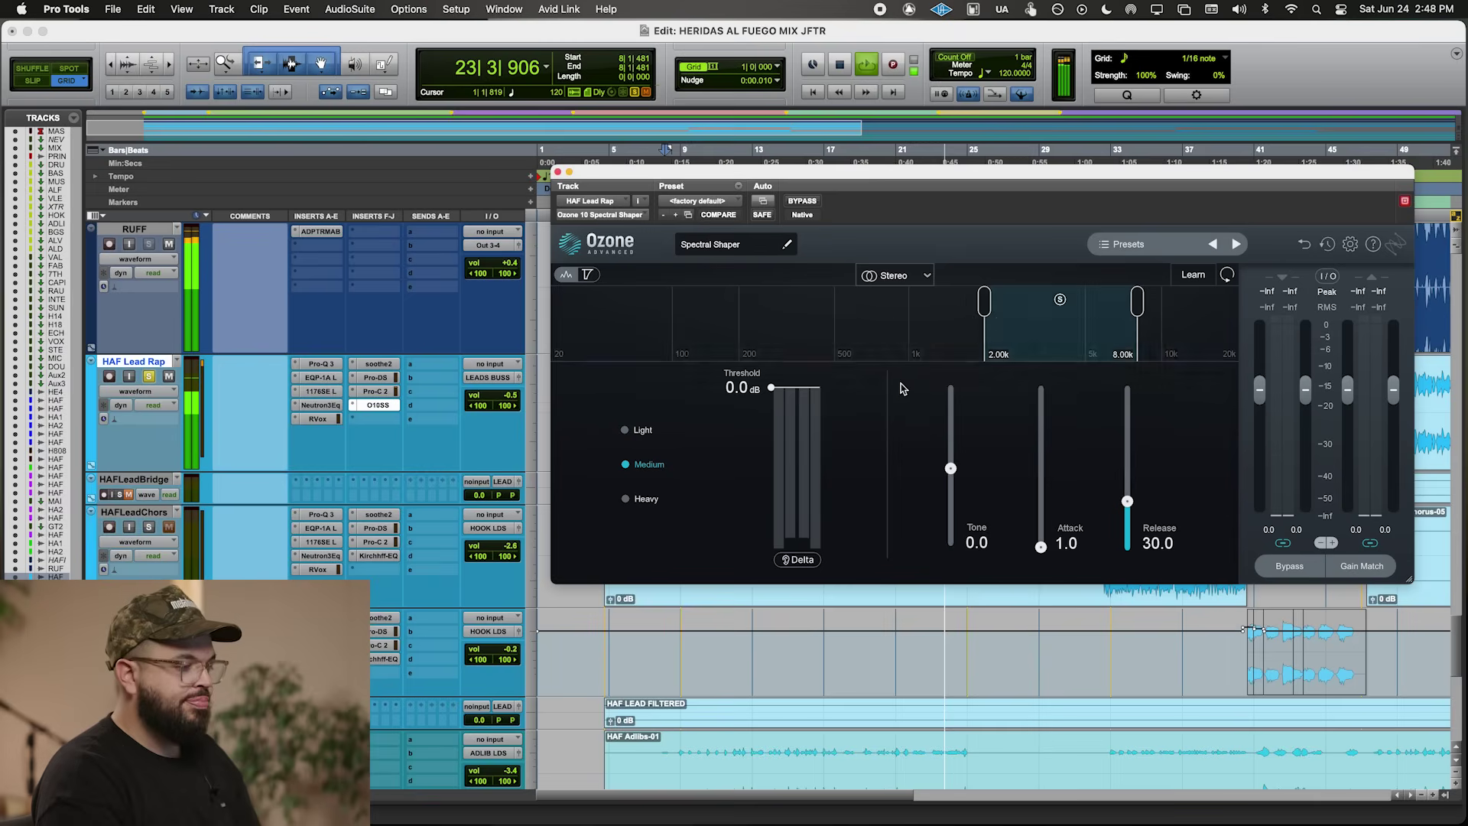
# - Configure the Spectral Shaper on HAF Lead Rap for 282 Hz to 1.32 kHz, Light mode, with attack 10.7
pyautogui.press('space')
pyautogui.moveTo(881, 348); pyautogui.dragTo(839, 348)
pyautogui.moveTo(771, 387); pyautogui.dragTo(773, 386)
pyautogui.moveTo(1041, 546)
pyautogui.mouseDown()
pyautogui.moveTo(1041, 481)
pyautogui.moveTo(1042, 533)
pyautogui.mouseUp()
pyautogui.click(641, 430)
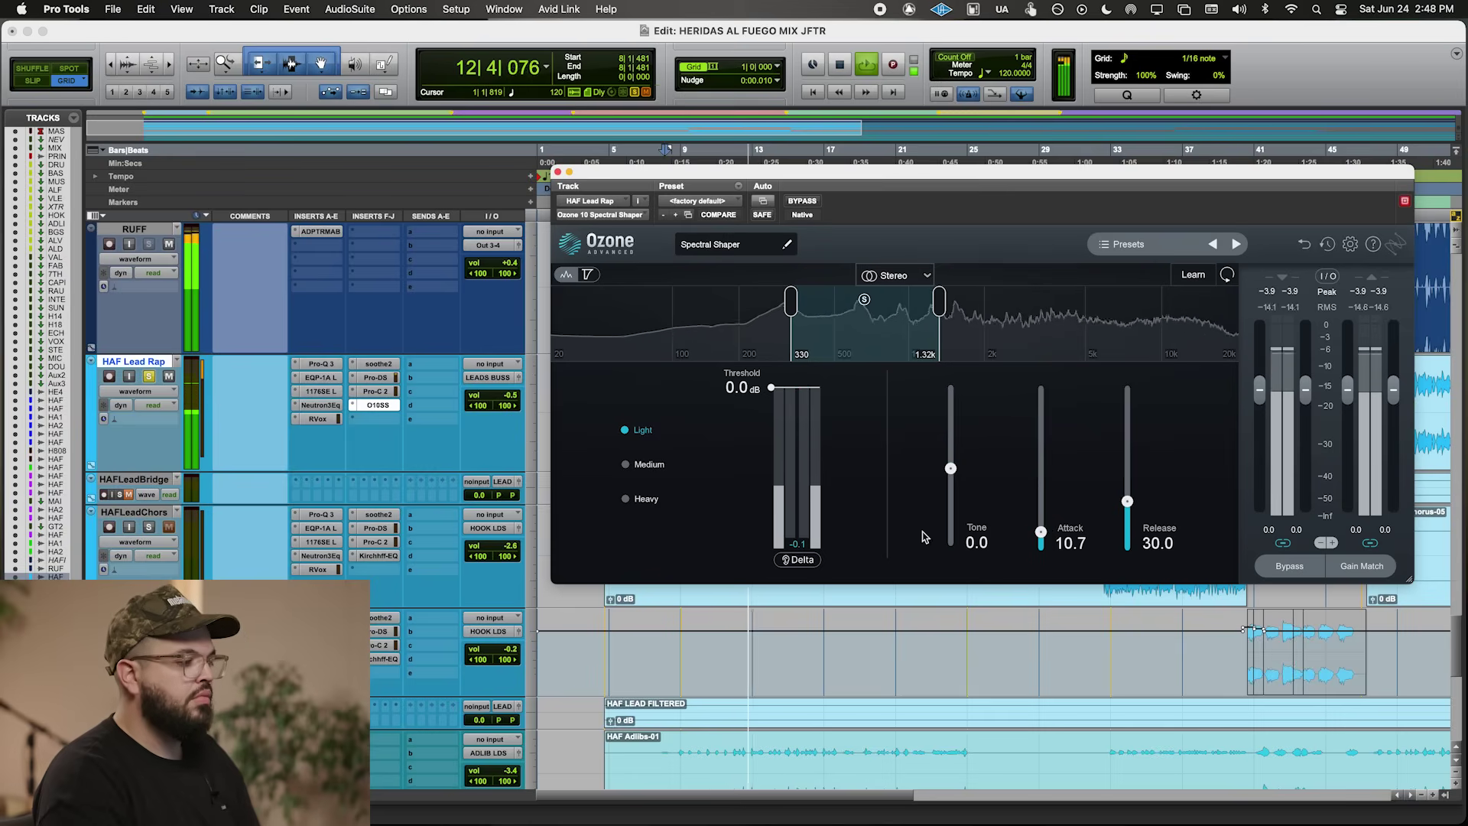
pyautogui.moveTo(791, 325); pyautogui.dragTo(776, 325)
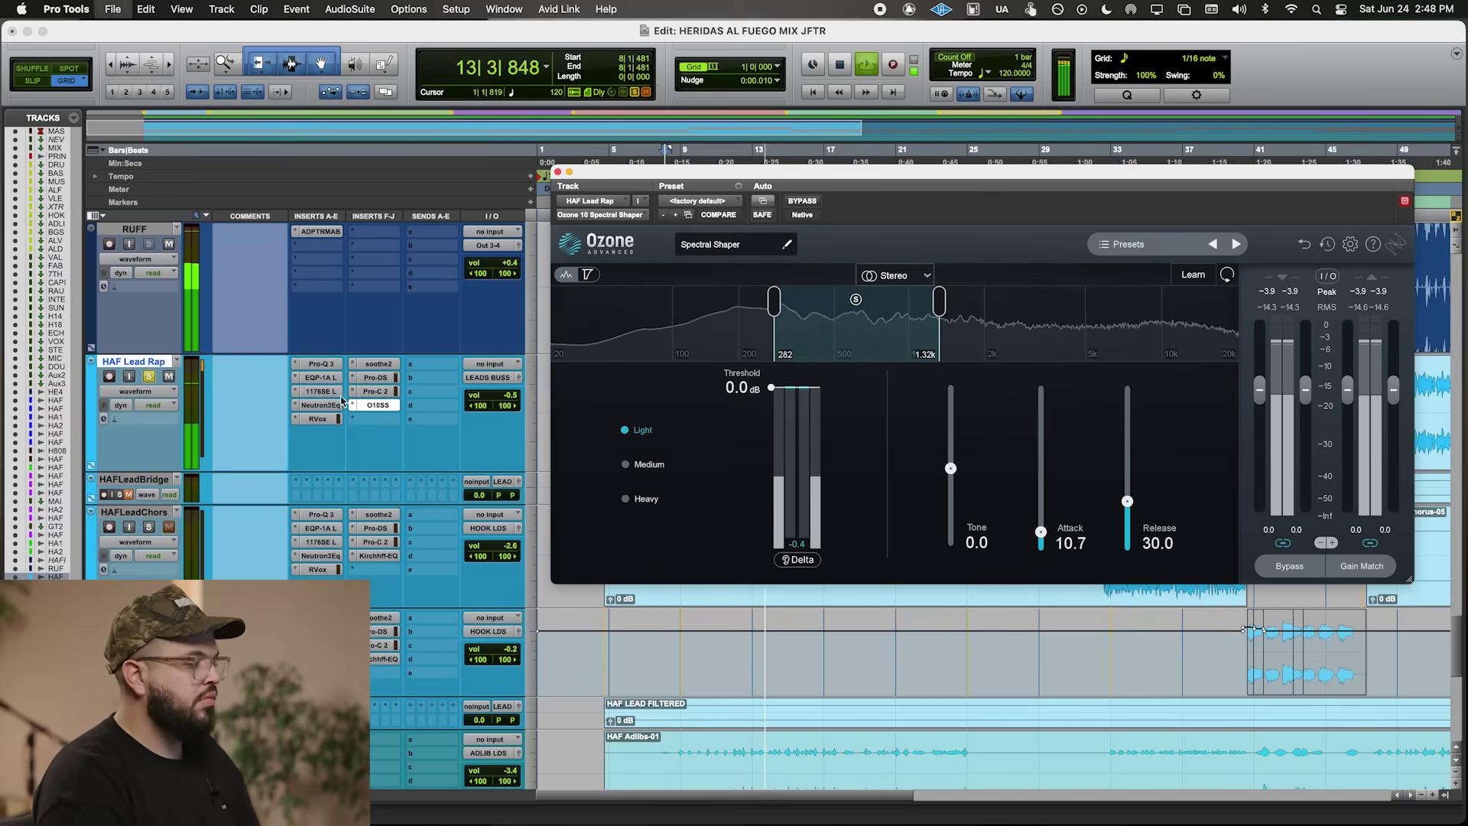
pyautogui.click(552, 174)
pyautogui.click(557, 172)
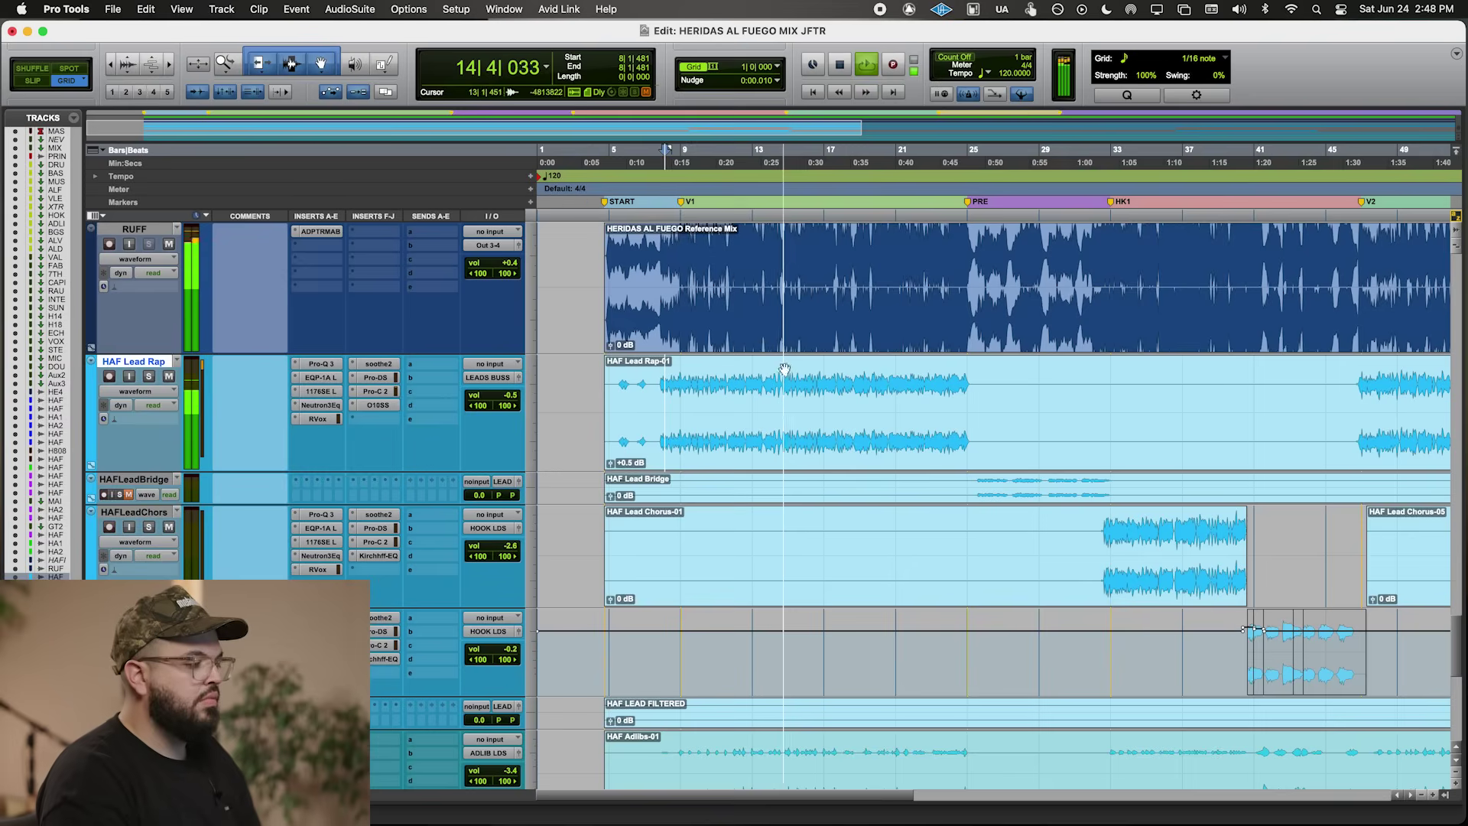
# - Play back the HAF Lead Rap vocal around bar 8, leading into V1, to check its processed sound
pyautogui.click(671, 385)
pyautogui.hotkey('ctrl', 'alt', '-')
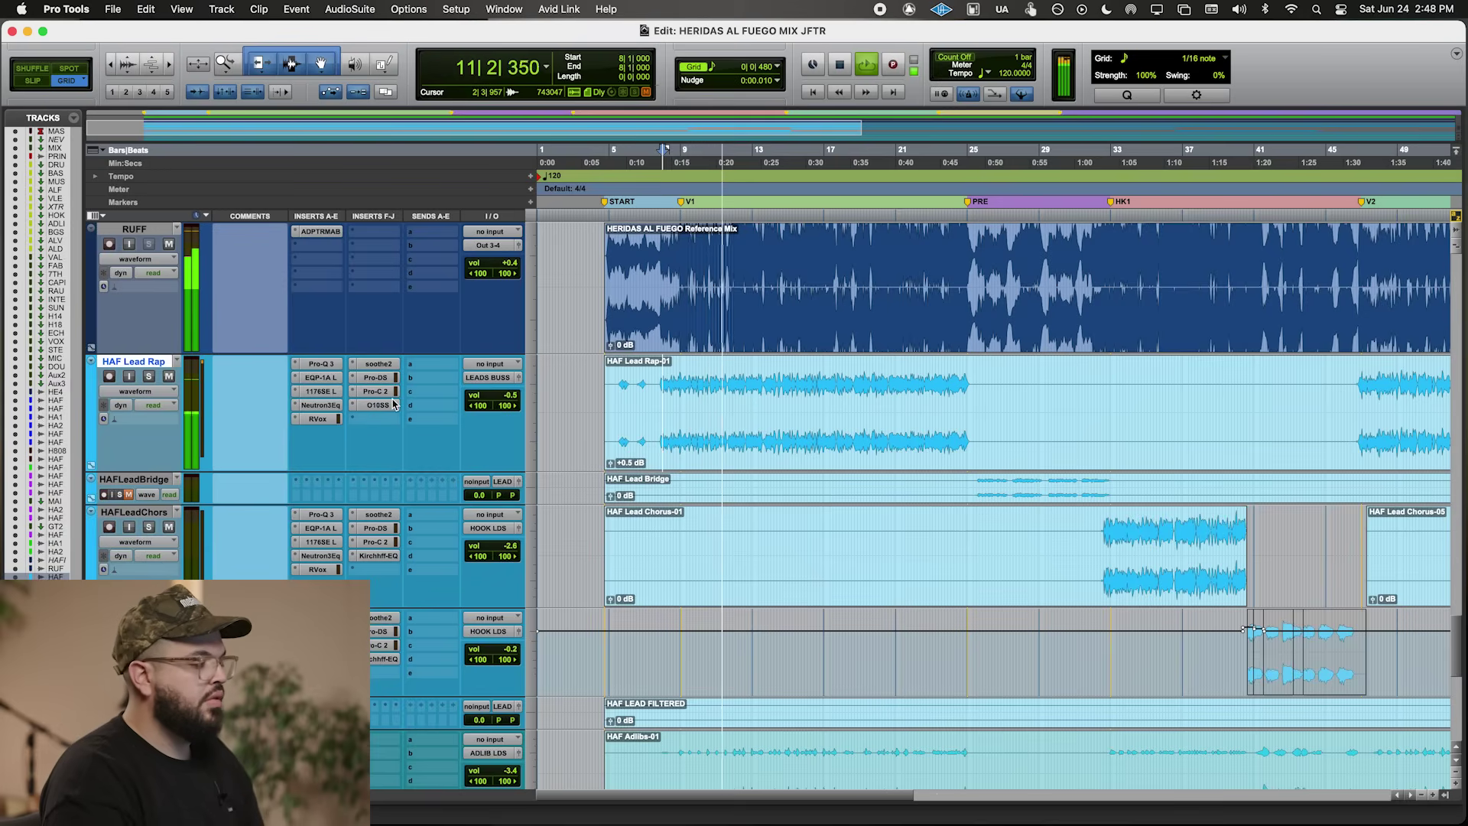
pyautogui.scroll(5, 673, 386)
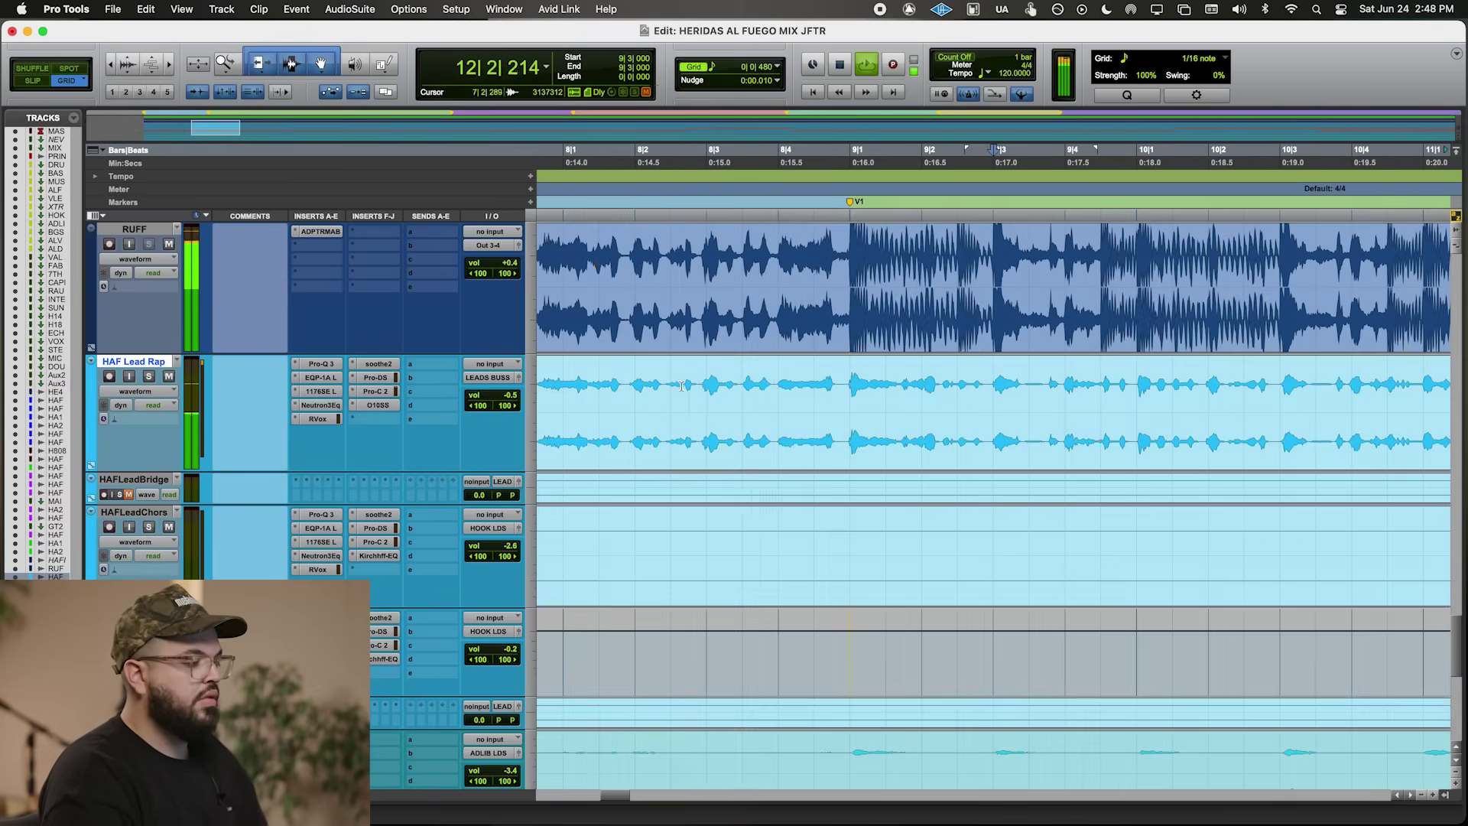
pyautogui.hscroll(-3, 689, 415)
pyautogui.press('space')
pyautogui.click(718, 411)
pyautogui.press('space')
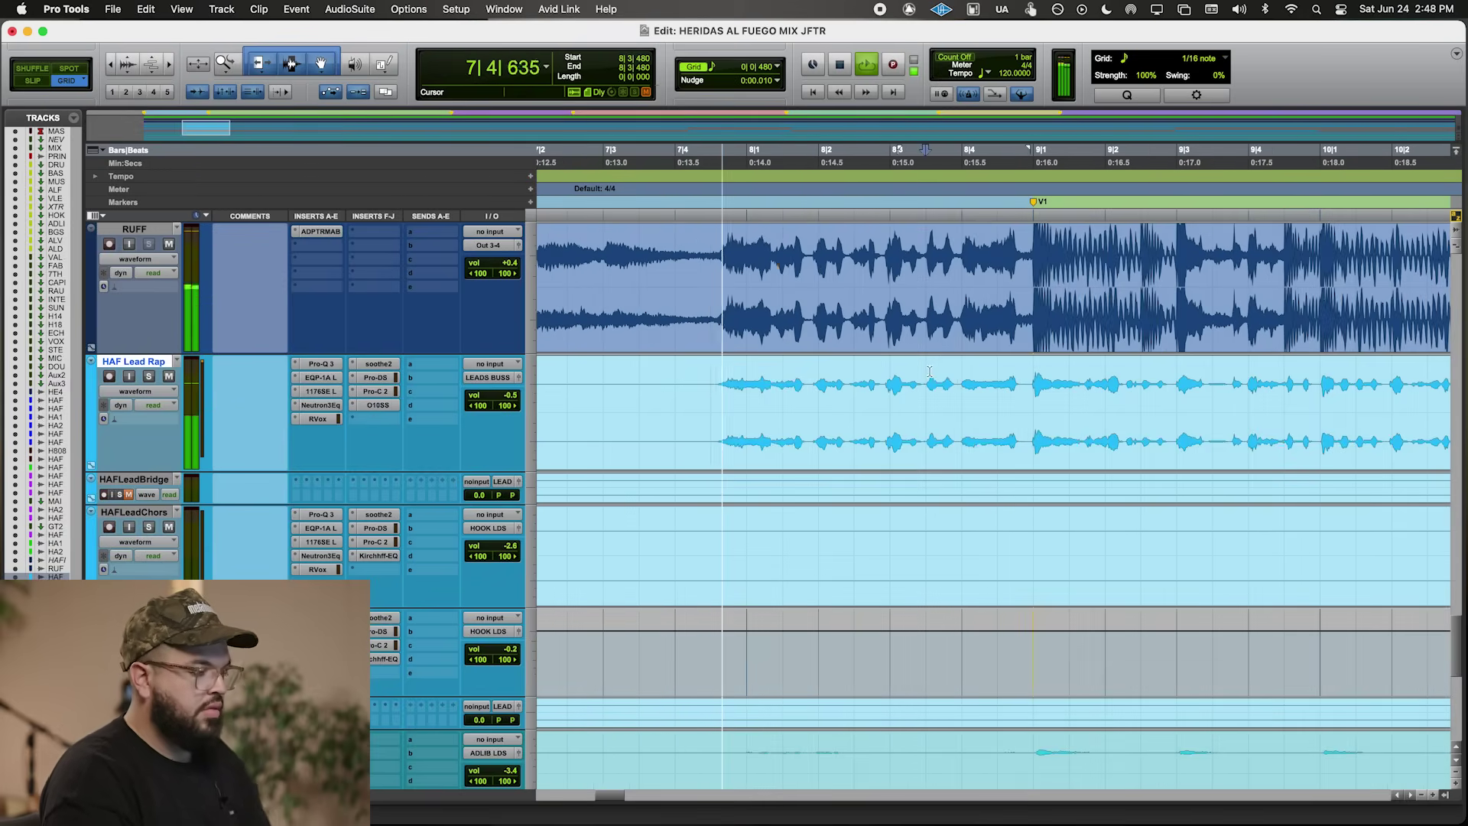
pyautogui.click(929, 412)
pyautogui.press('t')
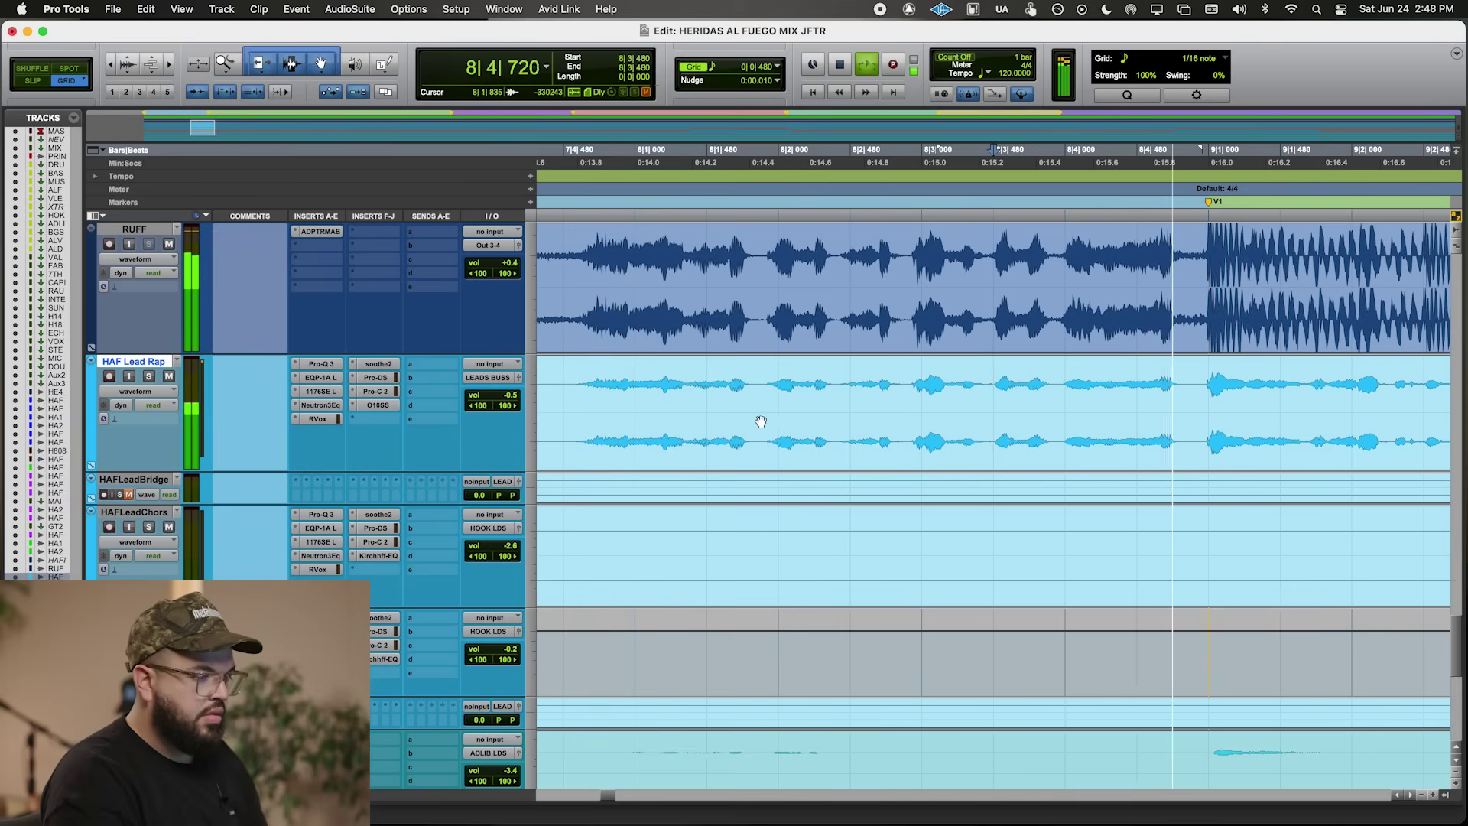
pyautogui.scroll(-6, 889, 403)
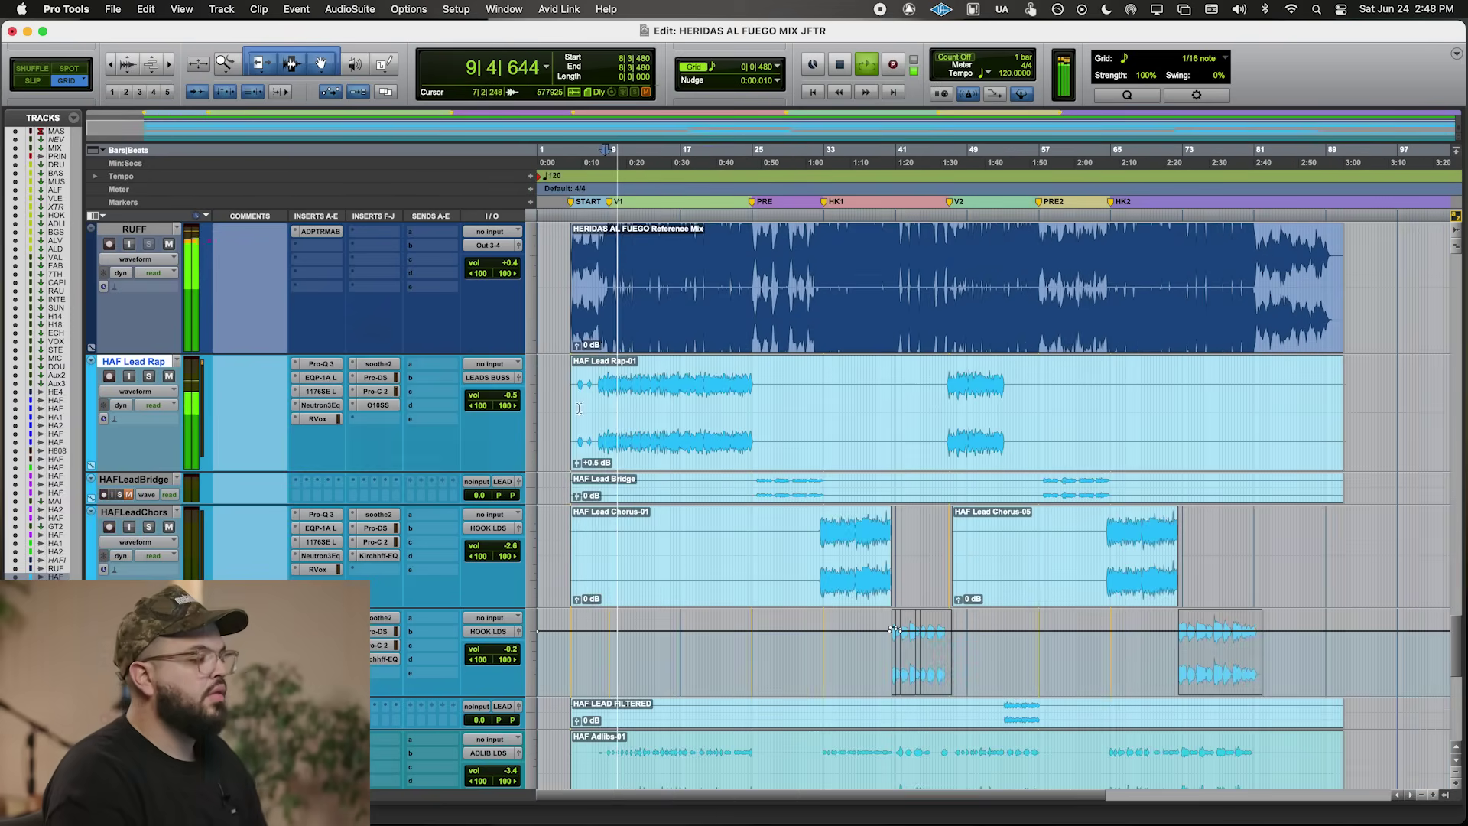
pyautogui.press('space')
# - Unmute HAF Adlibs, check it soloed in V1, and raise the RUFF reference track's volume to +3.5 dB
pyautogui.scroll(-5, 693, 387)
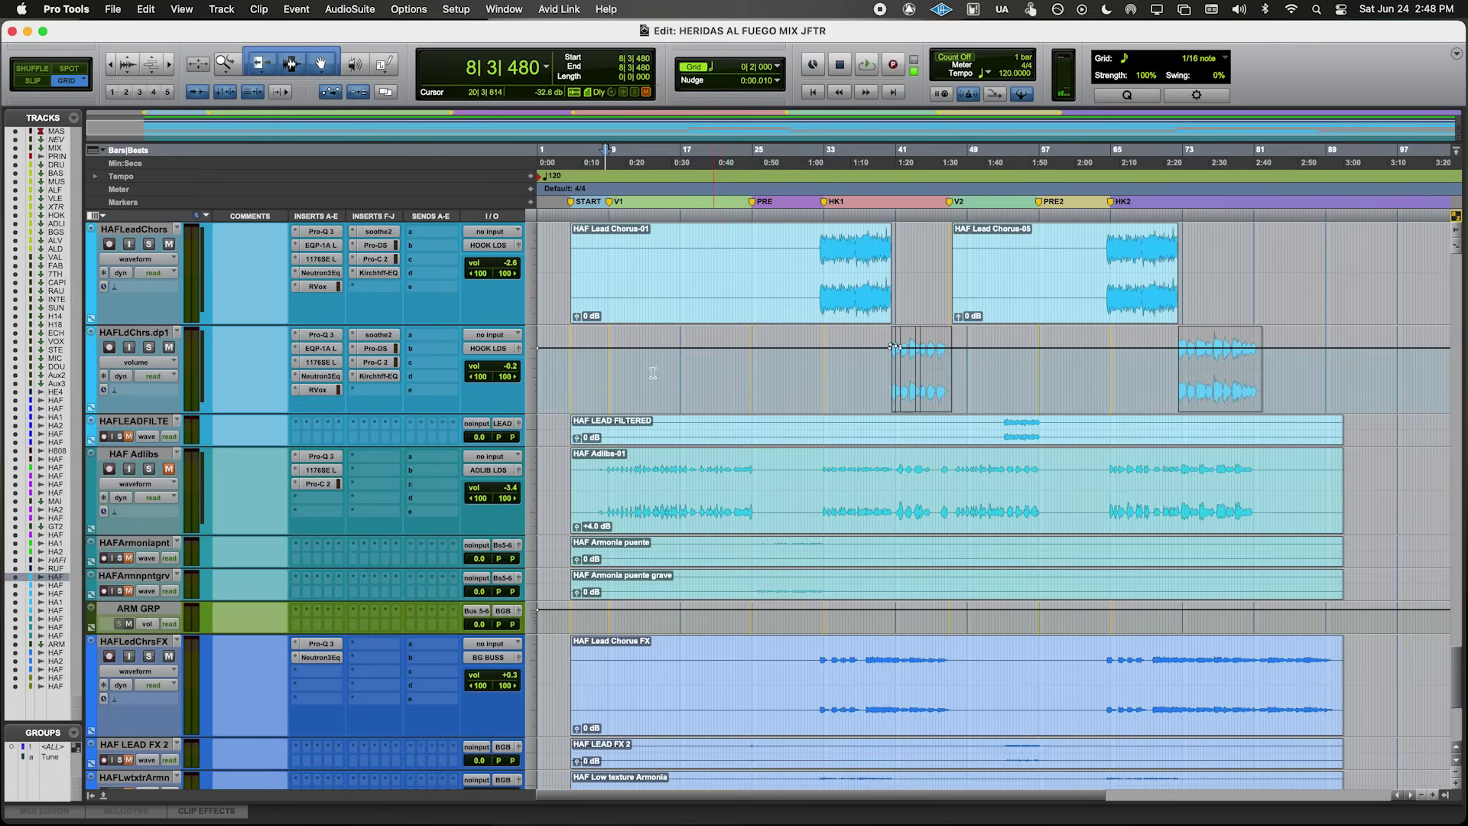
pyautogui.scroll(-3, 808, 343)
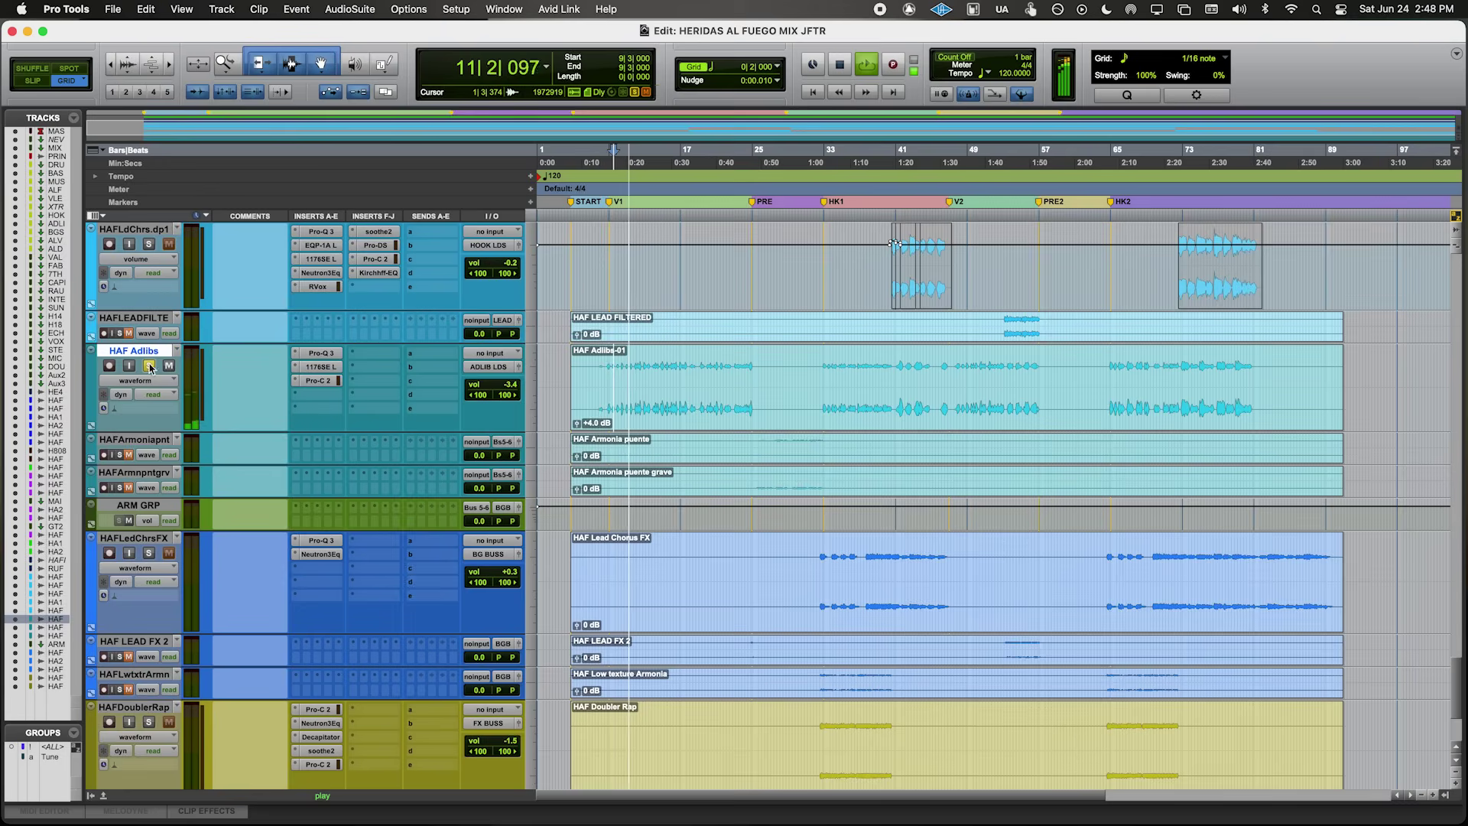
pyautogui.scroll(10, 497, 334)
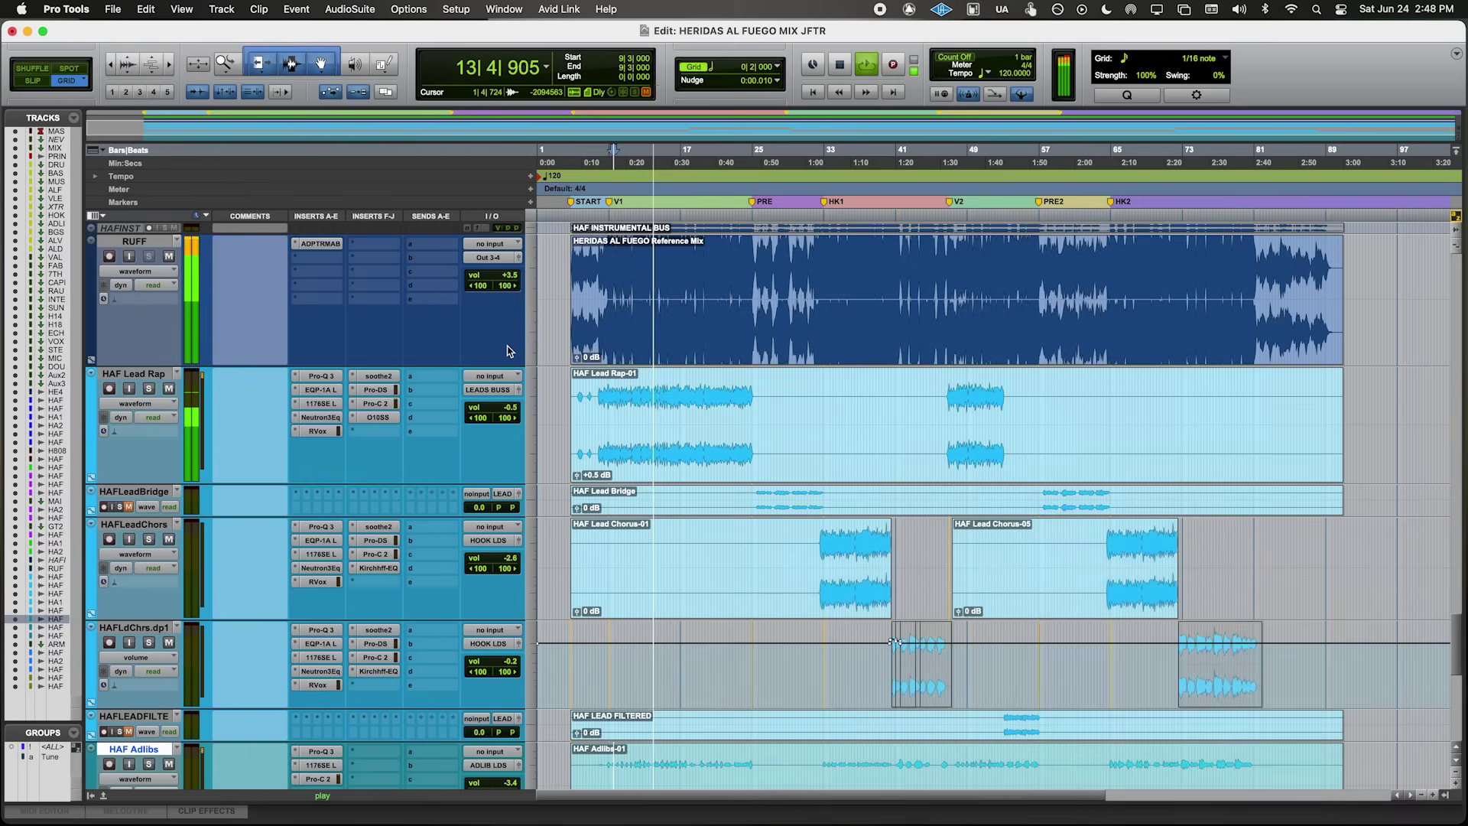
# - Enlarge the HAFLeadBridge track and copy Pro-Q 3, EQP-1A L and 1176SE L onto it from HAF Lead Rap
pyautogui.scroll(-3, 800, 332)
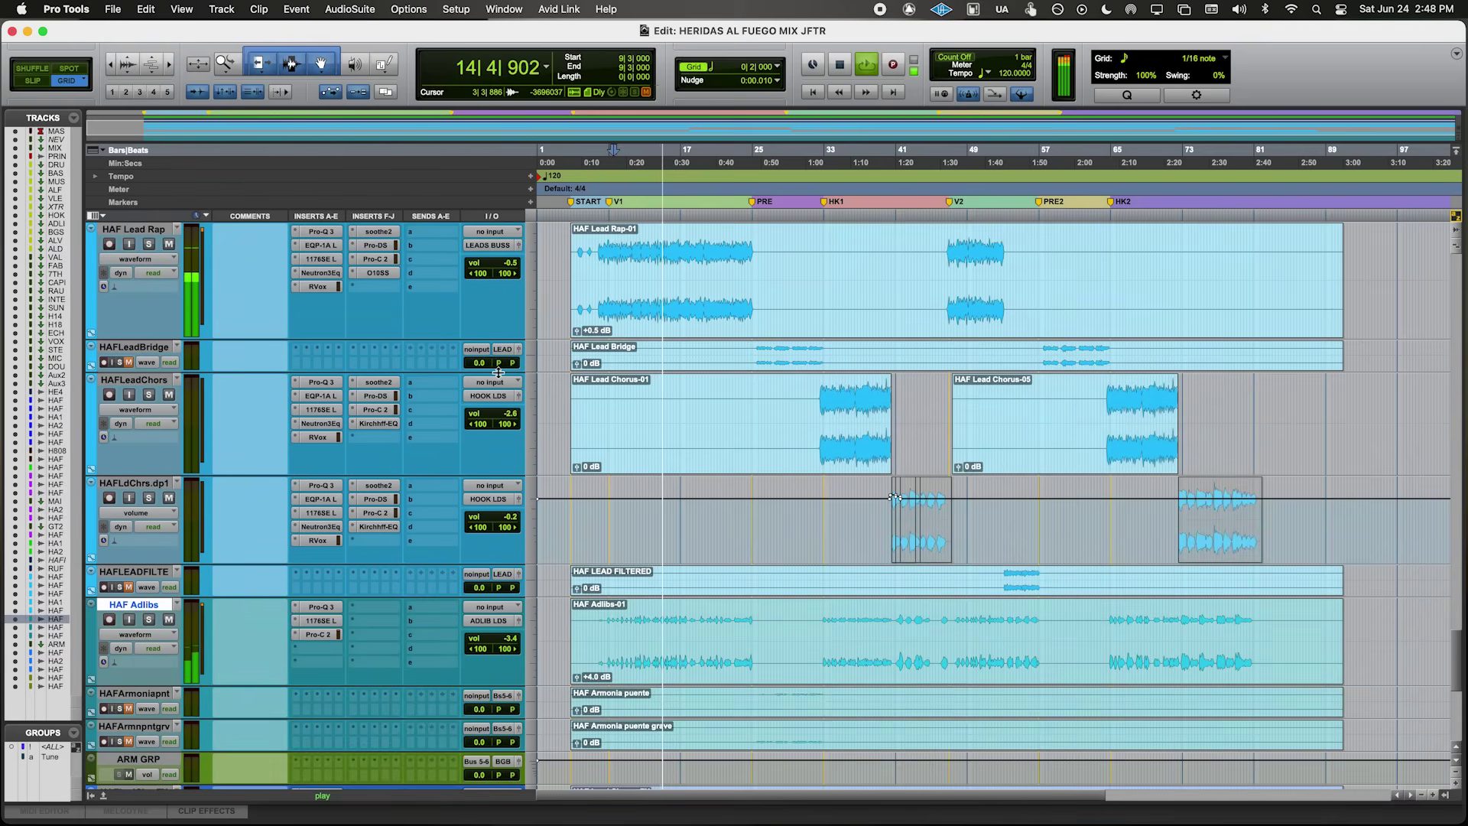
pyautogui.moveTo(498, 373); pyautogui.dragTo(498, 457)
pyautogui.hscroll(3, 651, 405)
pyautogui.click(728, 357)
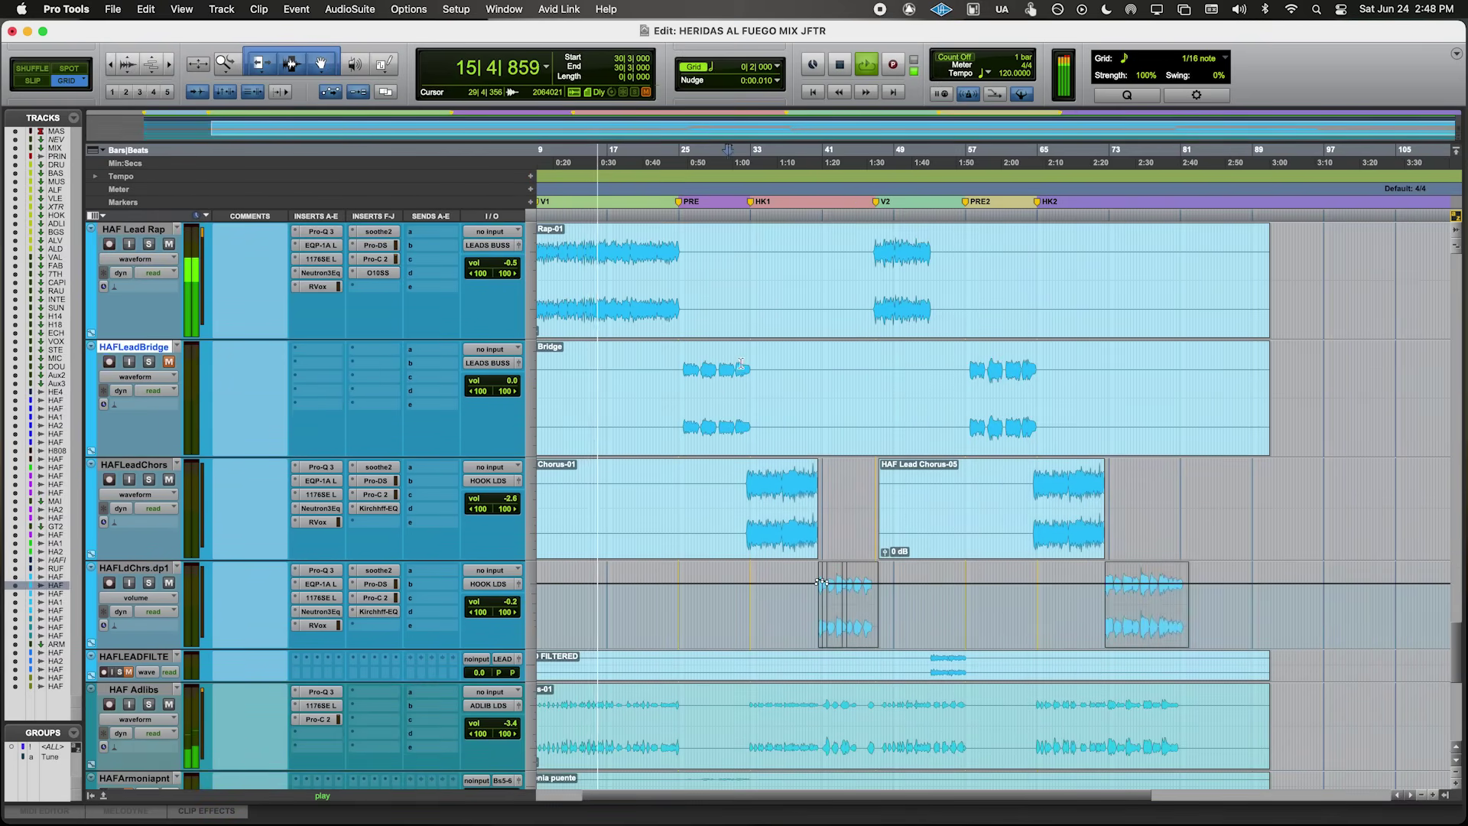
pyautogui.press('super+bracketright')
pyautogui.press('super+bracketright')
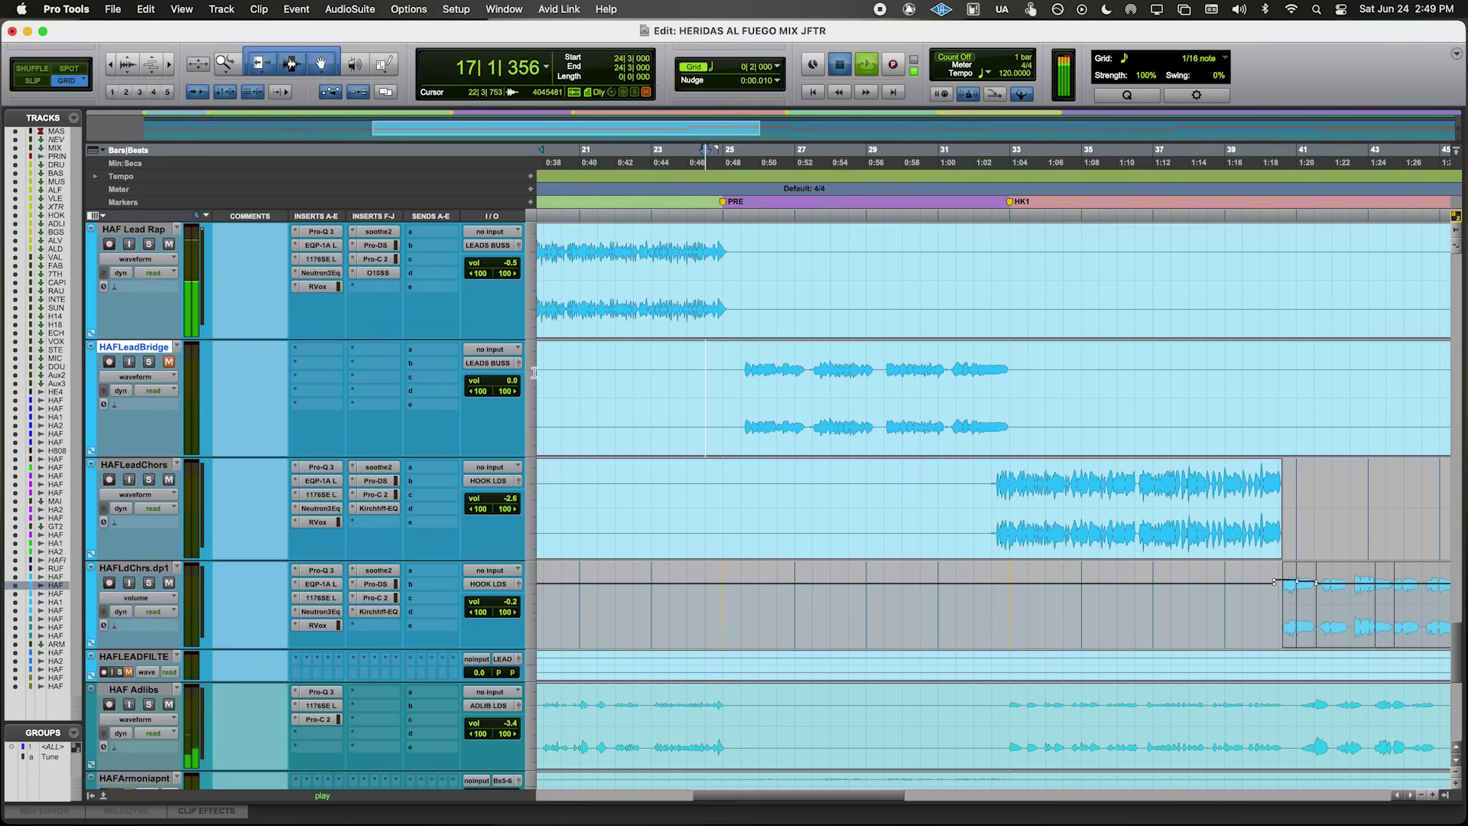
pyautogui.moveTo(314, 234); pyautogui.dragTo(321, 350)
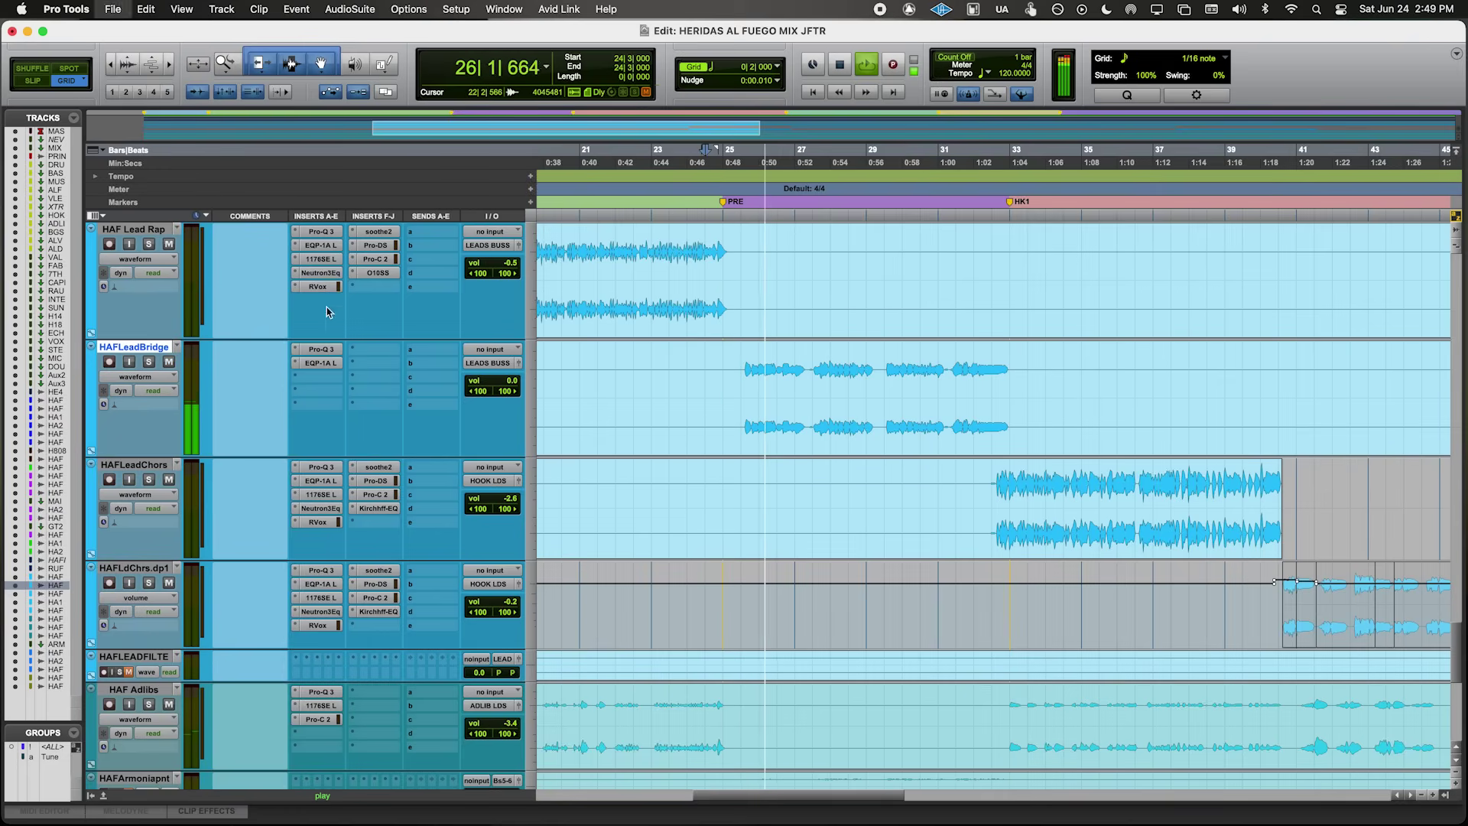
pyautogui.moveTo(337, 382); pyautogui.dragTo(337, 383)
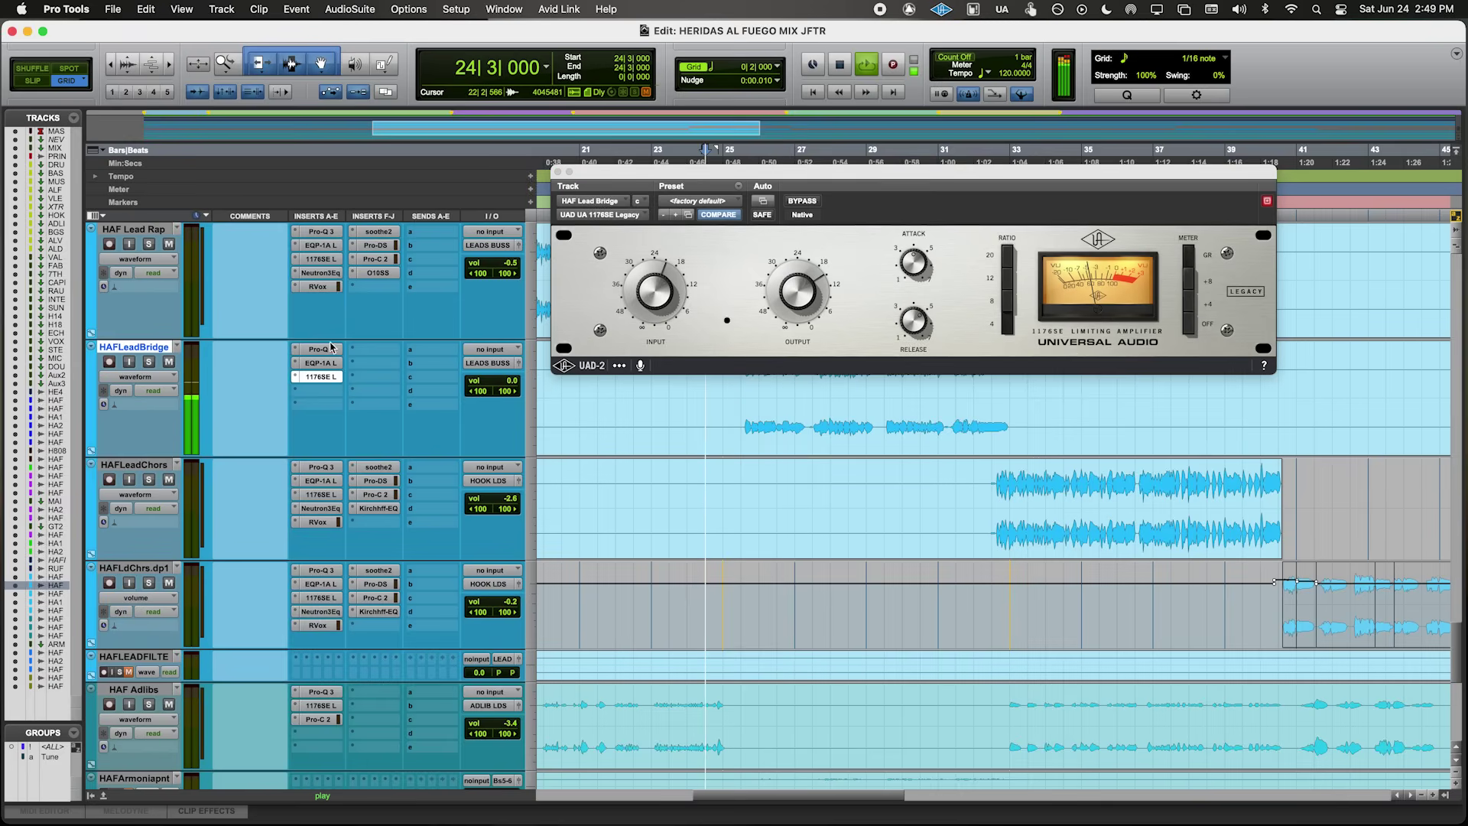
# - In the Pro-Q 3 on HAFLeadBridge, move the low cut to about 76 Hz and deepen one midrange bell cut
pyautogui.click(336, 349)
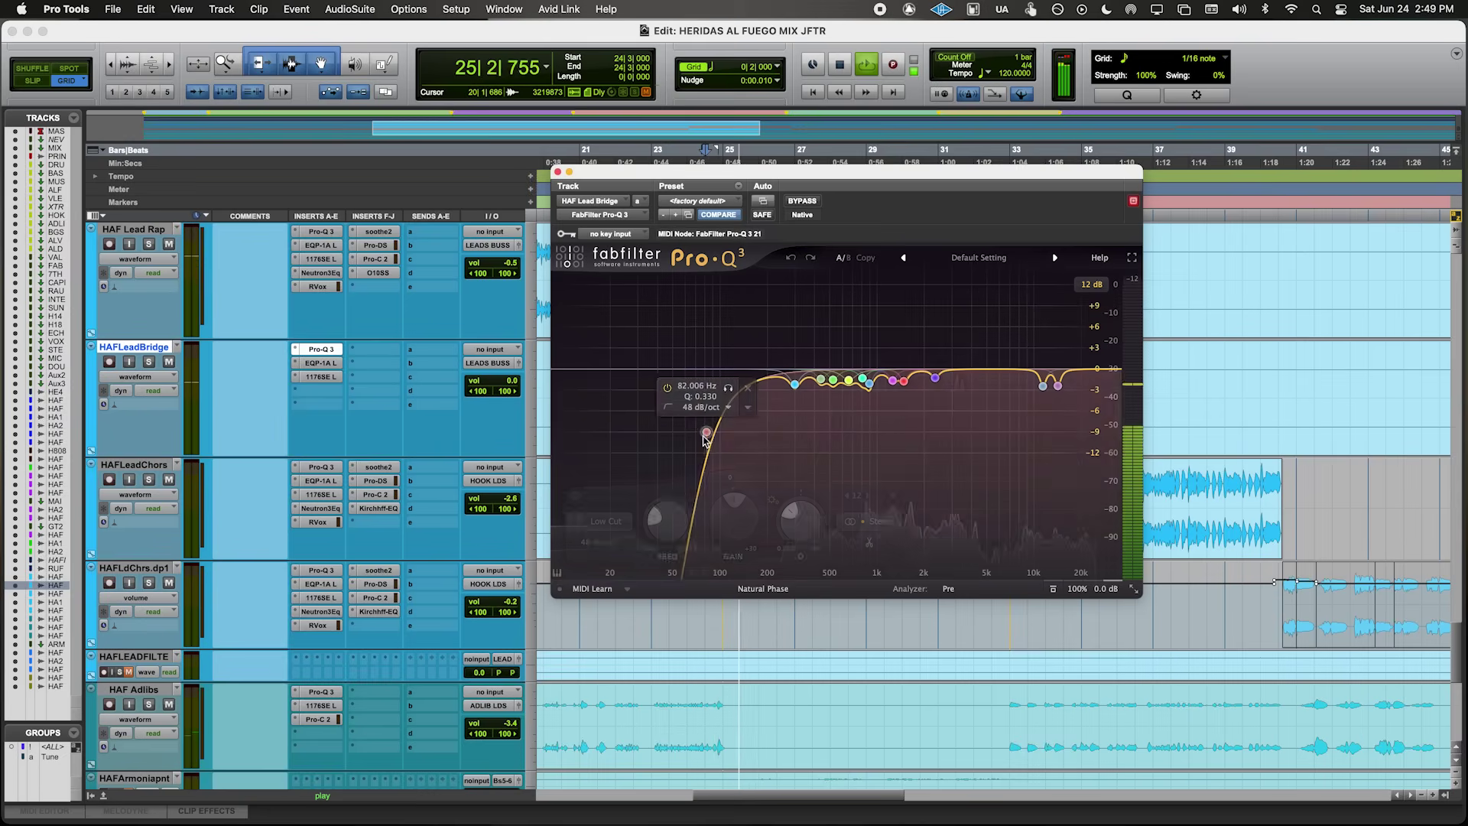
pyautogui.moveTo(707, 432); pyautogui.dragTo(701, 434)
pyautogui.moveTo(858, 385); pyautogui.dragTo(857, 395)
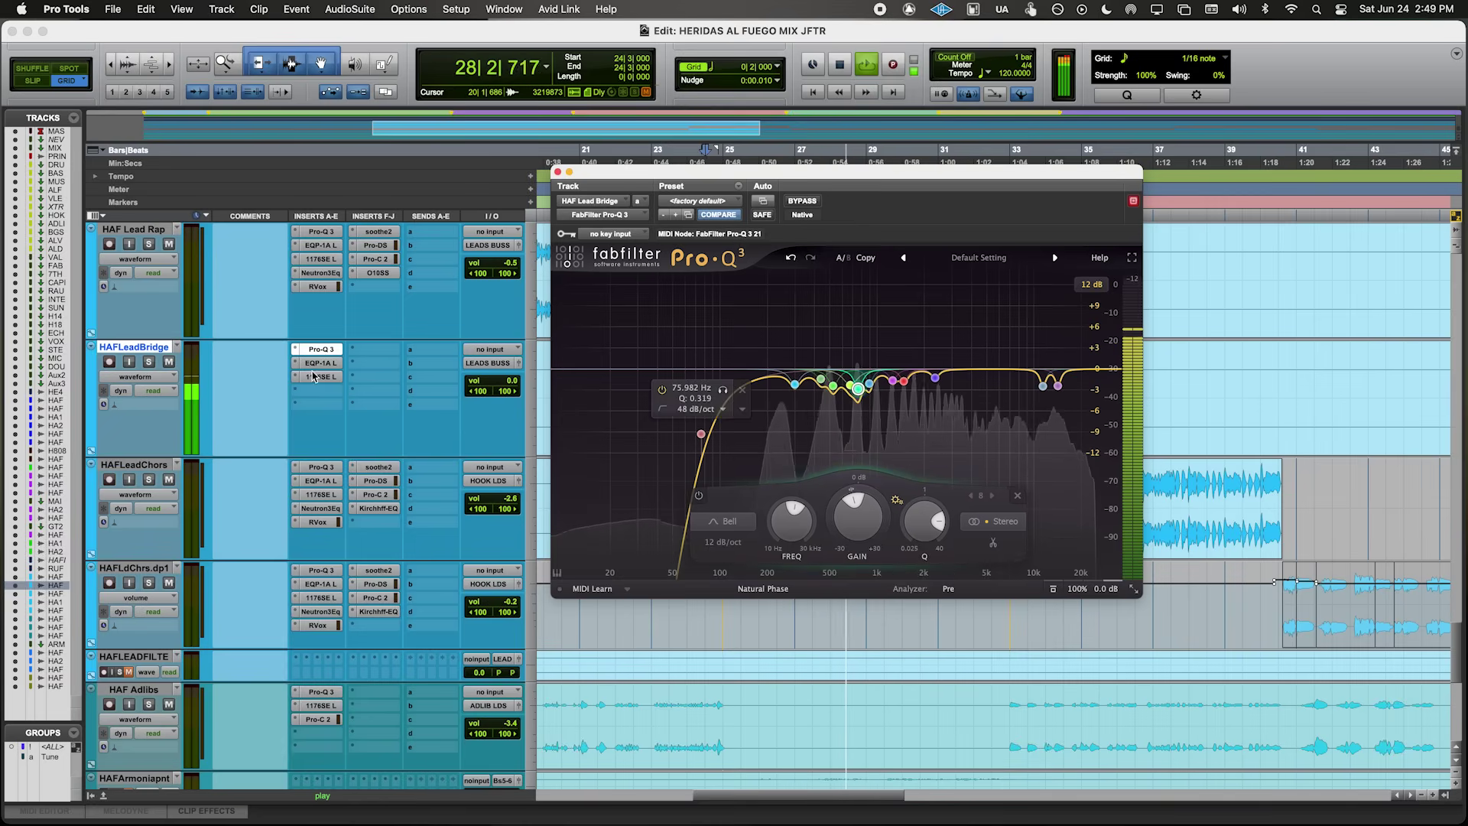
# - Copy the Neutron 3 Equalizer after the 1176SE L on HAFLeadBridge and reset it to the <Default> preset
pyautogui.moveTo(333, 277); pyautogui.dragTo(320, 390)
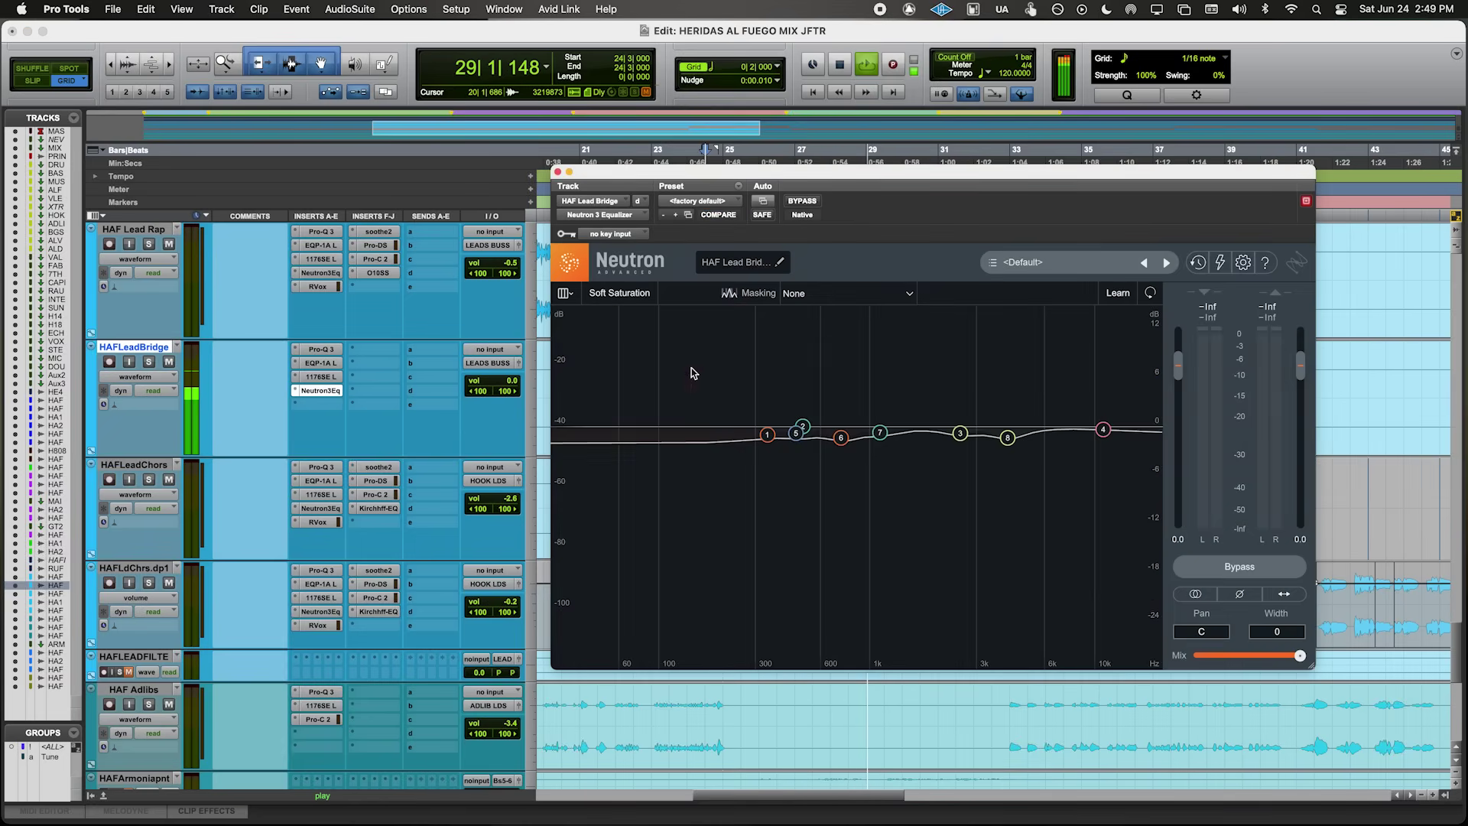
pyautogui.press('space')
pyautogui.click(1017, 263)
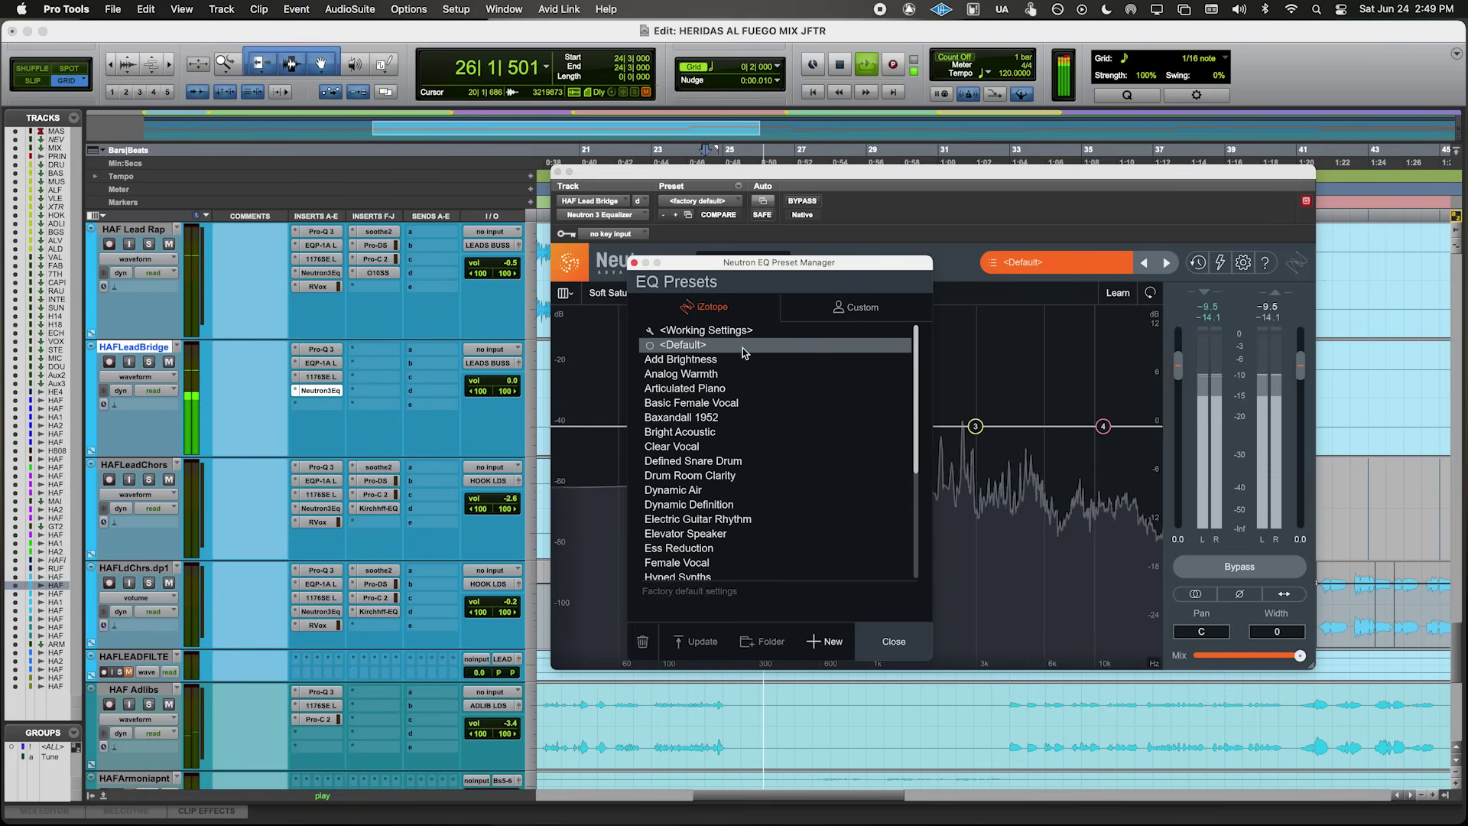
pyautogui.click(962, 419)
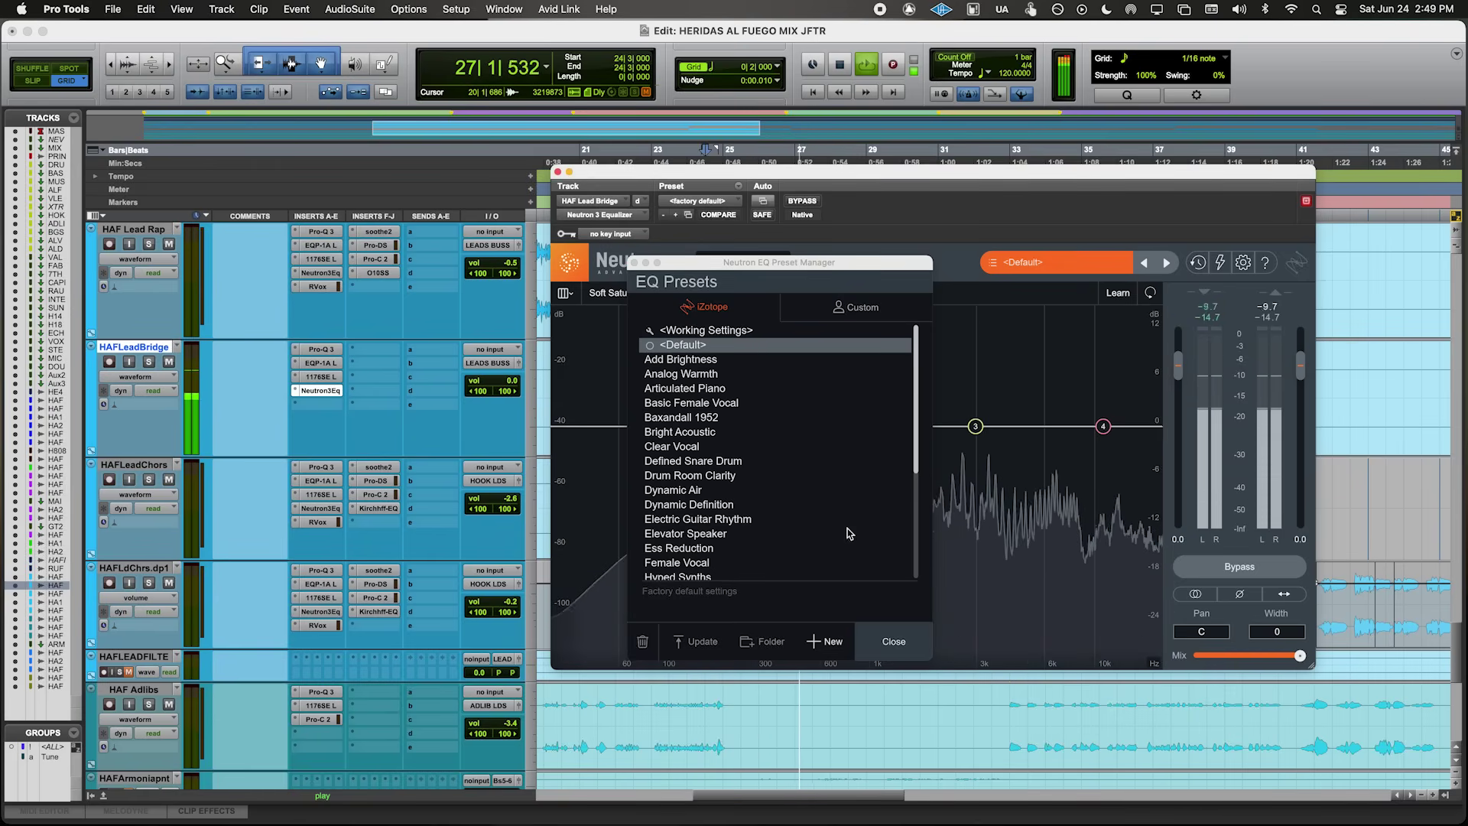
pyautogui.click(892, 640)
# - Shape gentle Neutron cuts on HAFLeadBridge with bands 1 and 2, and set band 5 to 918 Hz at -1.5 dB
pyautogui.moveTo(798, 426); pyautogui.dragTo(815, 453)
pyautogui.moveTo(661, 427); pyautogui.dragTo(746, 434)
pyautogui.moveTo(861, 426)
pyautogui.mouseDown()
pyautogui.moveTo(862, 374)
pyautogui.moveTo(863, 439)
pyautogui.mouseUp()
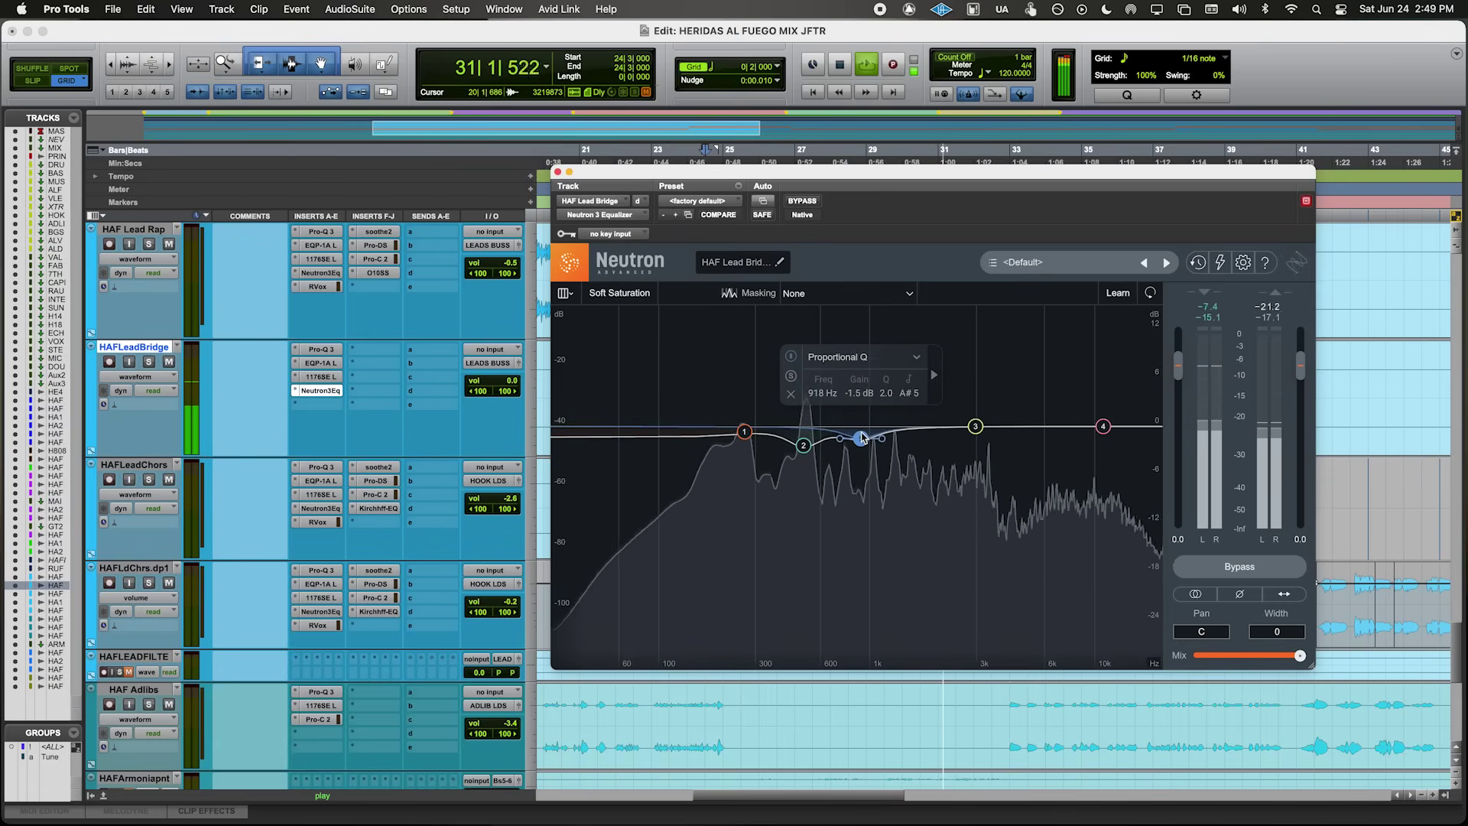
# - Sweep boosted Neutron band 3 on HAFLeadBridge for resonances, and settle it at 1542 Hz with -1.6 dB gain
pyautogui.moveTo(975, 426); pyautogui.dragTo(916, 345)
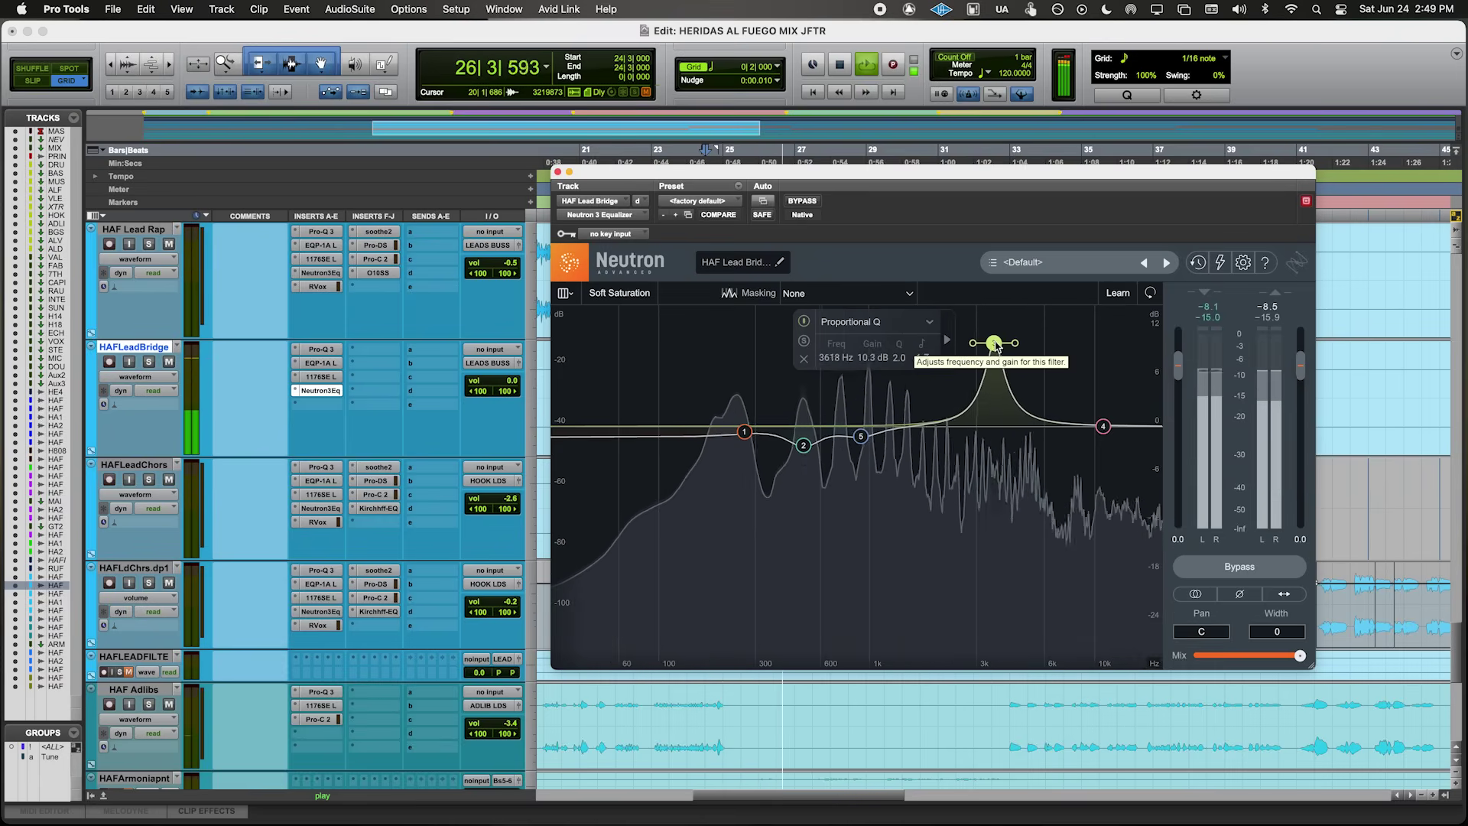
pyautogui.moveTo(996, 346); pyautogui.dragTo(877, 364)
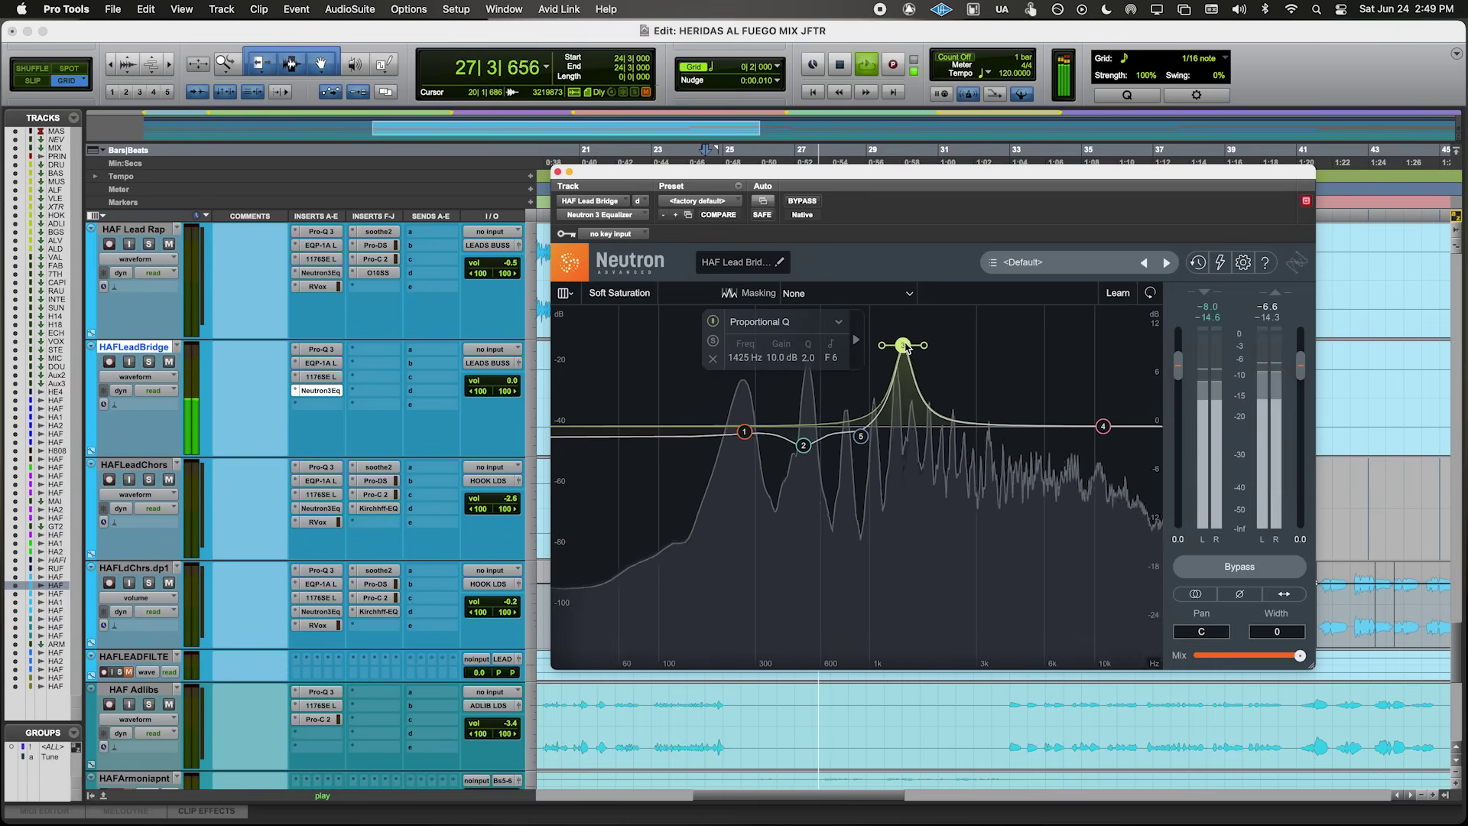
pyautogui.moveTo(912, 411); pyautogui.dragTo(914, 439)
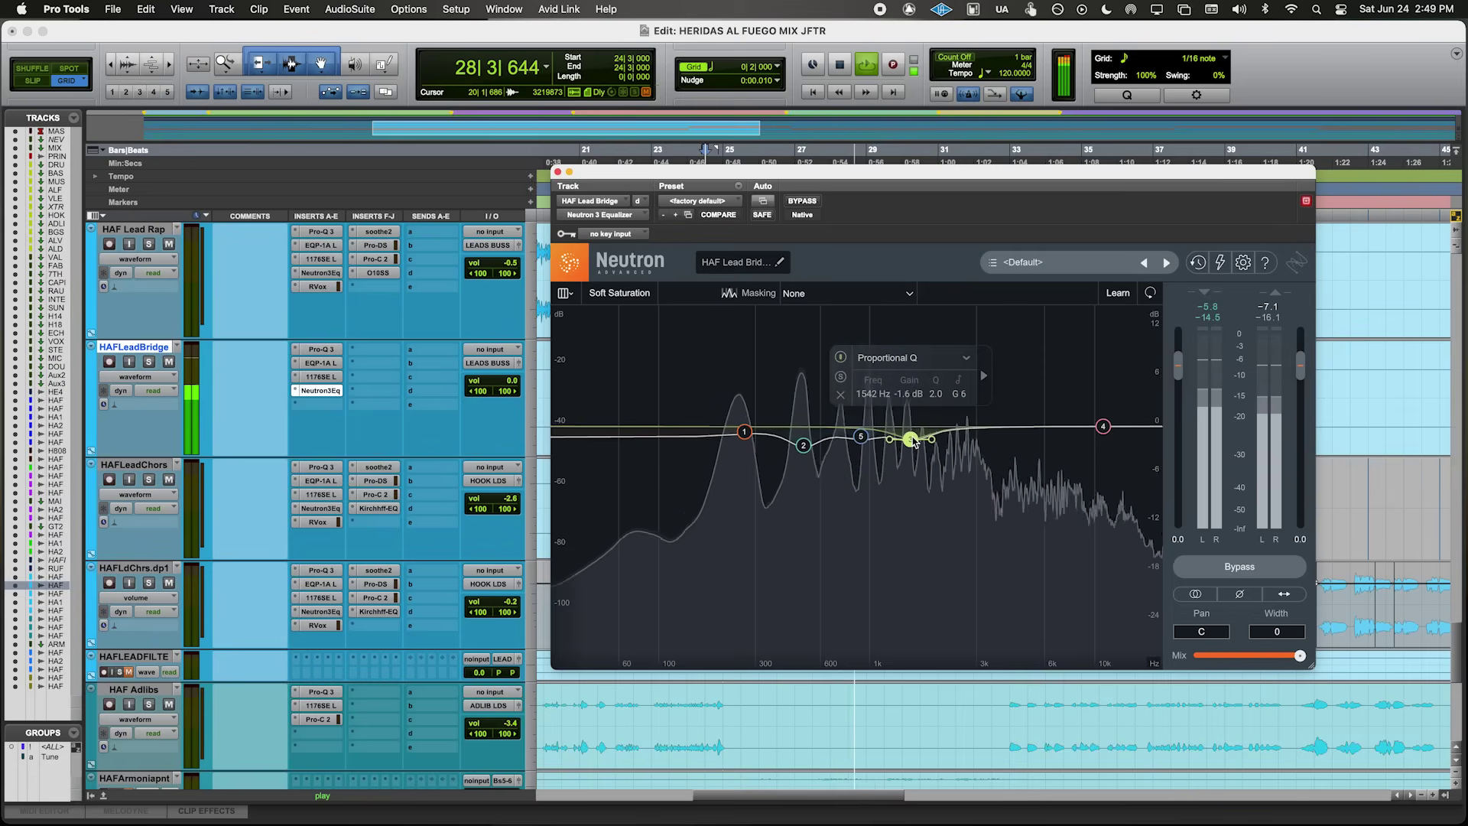
# - Add RVox after the Neutron equalizer on HAFLeadBridge with its compression at -0.7
pyautogui.click(325, 405)
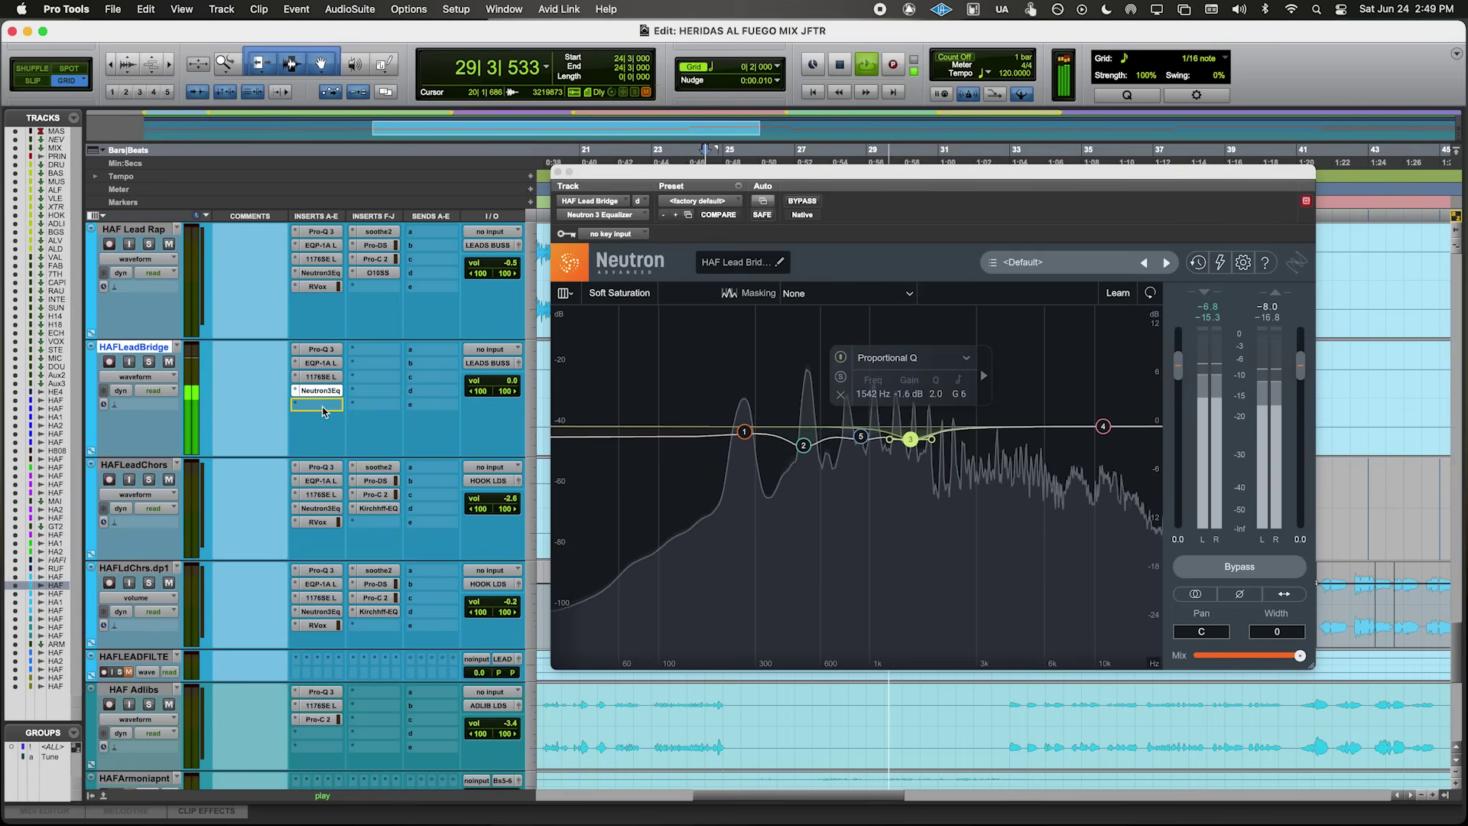
pyautogui.click(325, 406)
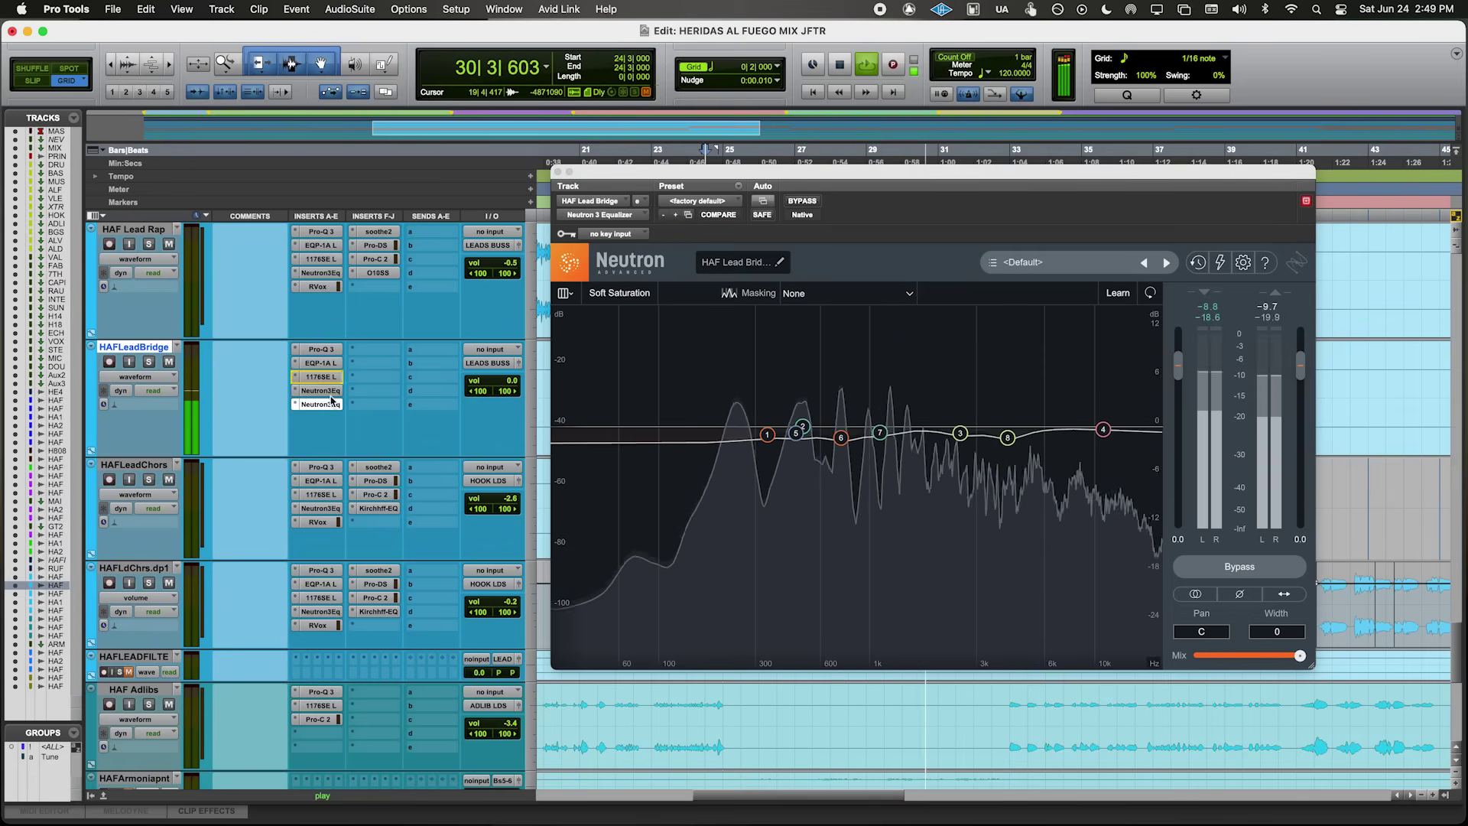
pyautogui.moveTo(332, 410); pyautogui.dragTo(332, 410)
pyautogui.moveTo(723, 321); pyautogui.dragTo(723, 323)
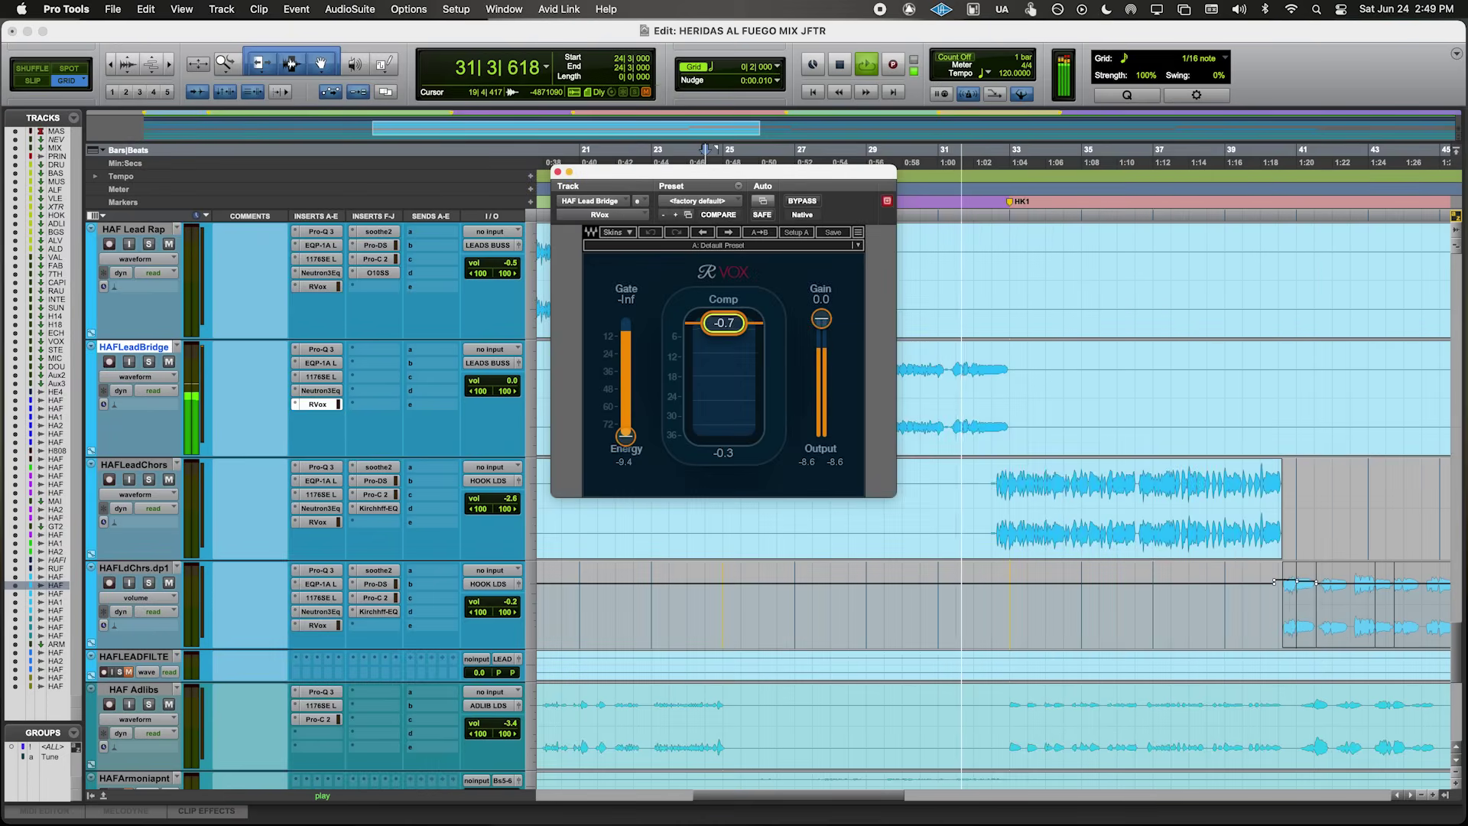
pyautogui.click(557, 173)
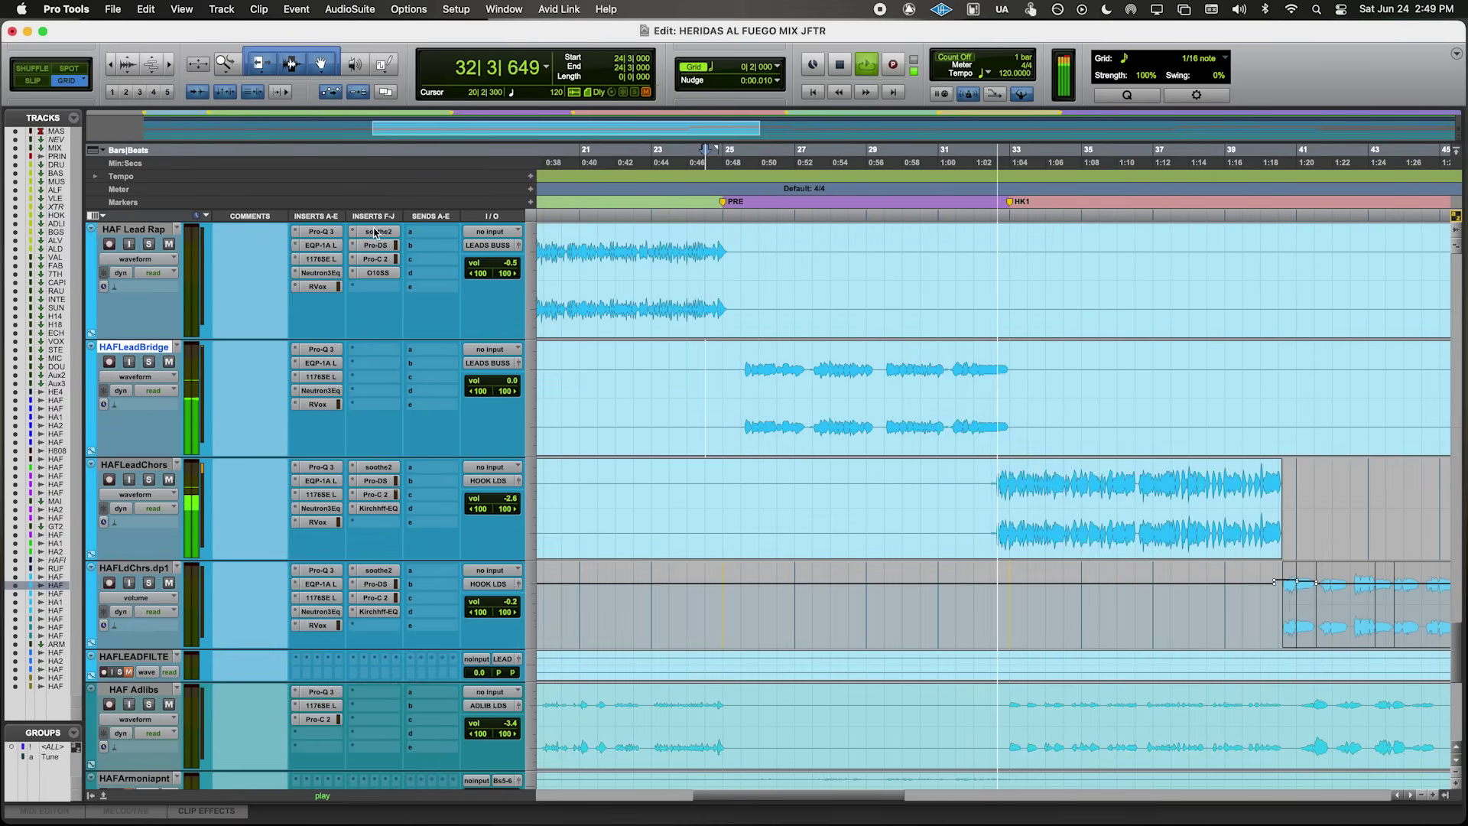
# - Copy soothe2, Pro-DS and Pro-C 2 from HAF Lead Rap to HAFLeadBridge, and lower the bridge volume to -1.3 dB
pyautogui.moveTo(372, 352); pyautogui.dragTo(373, 353)
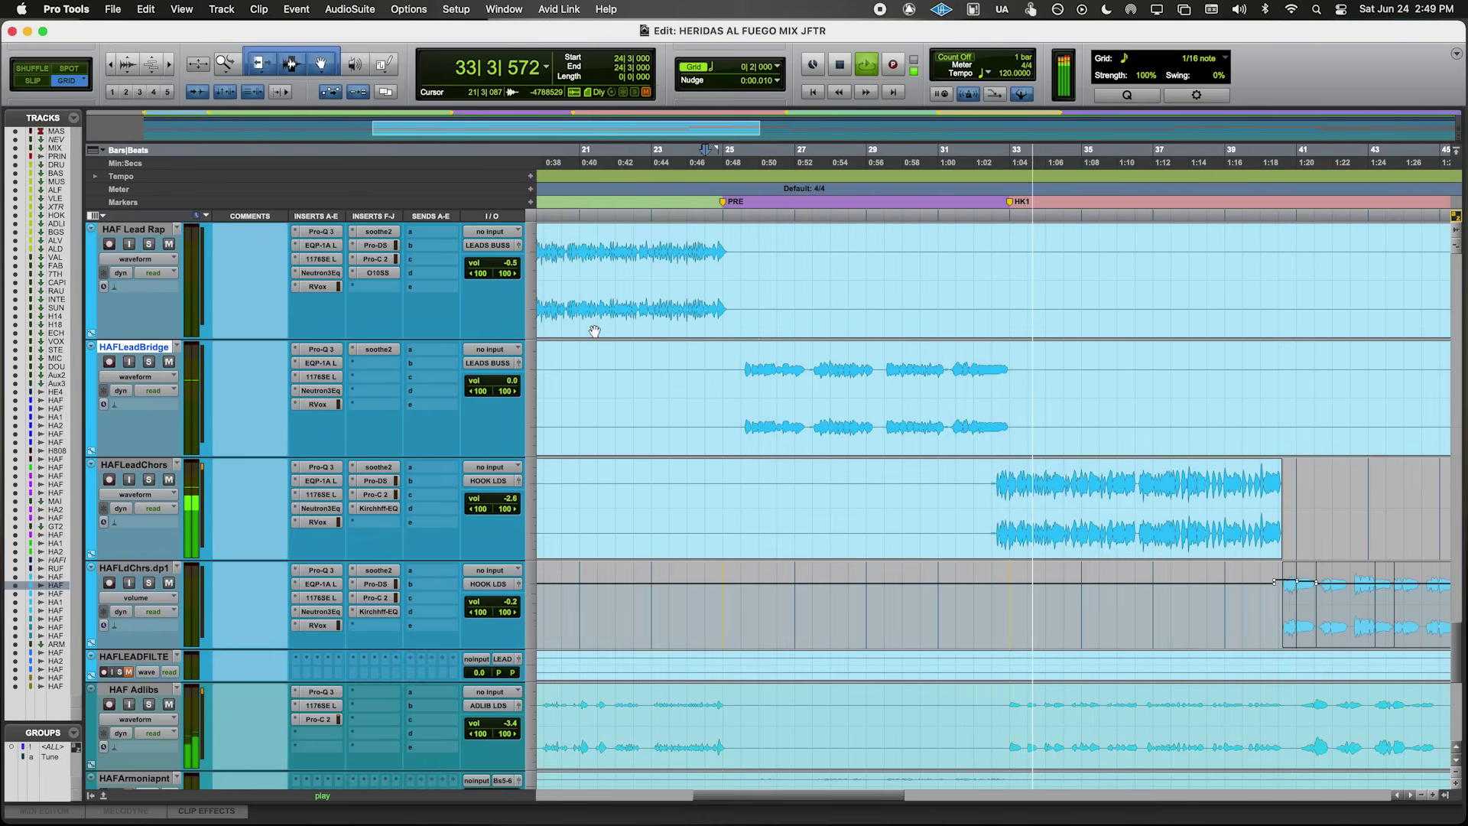
pyautogui.moveTo(508, 384); pyautogui.dragTo(508, 396)
pyautogui.moveTo(376, 245); pyautogui.dragTo(375, 377)
pyautogui.click(376, 378)
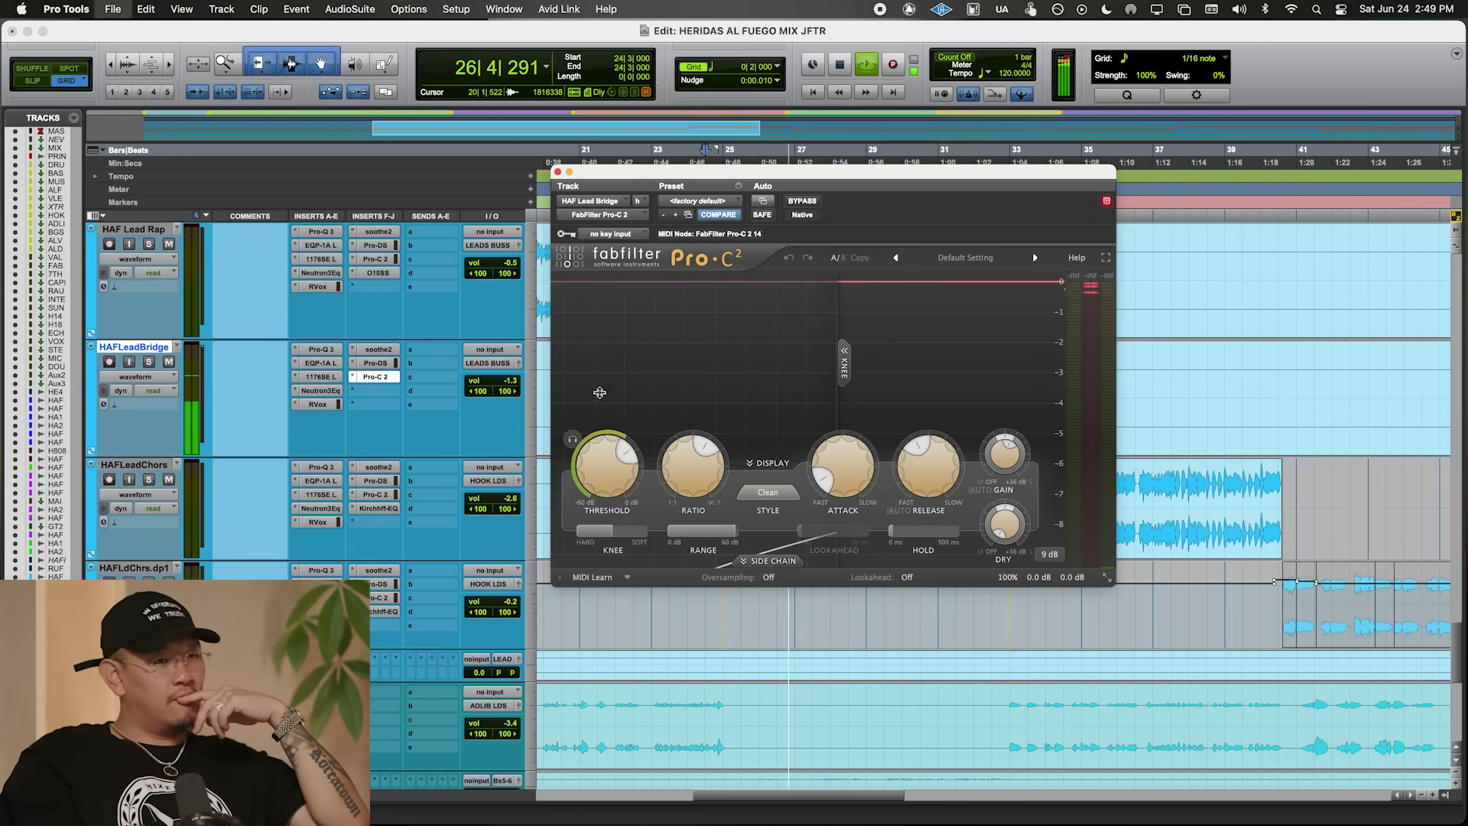
# - Set the HAFLeadBridge Pro-C 2 to threshold -14.35 dB and wet gain +1.76 dB, and lower the track volume to -1.6 dB
pyautogui.moveTo(605, 485)
pyautogui.scroll(-6, 604, 493)
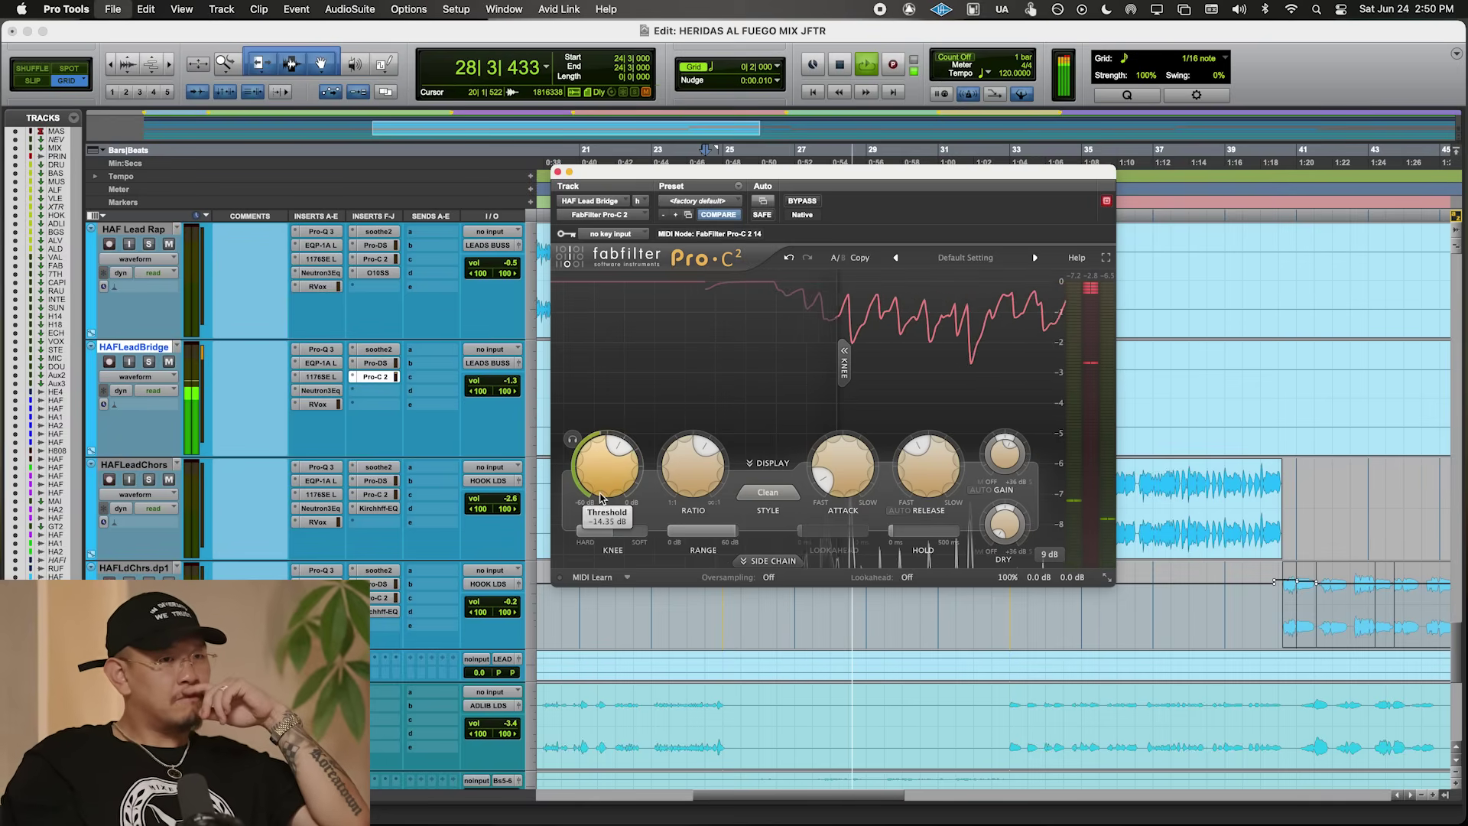
pyautogui.moveTo(1005, 464)
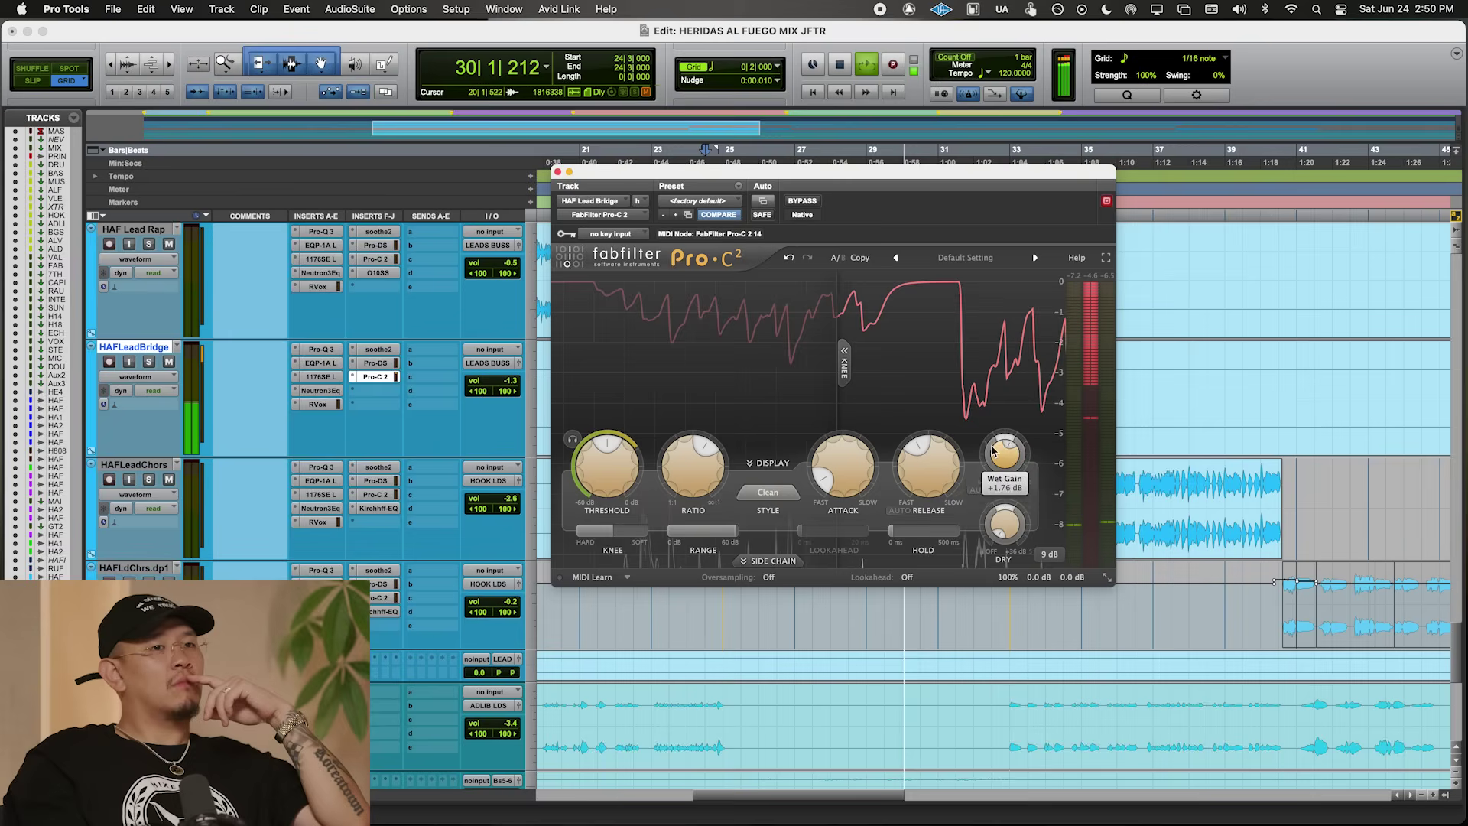
pyautogui.click(557, 171)
pyautogui.click(502, 380)
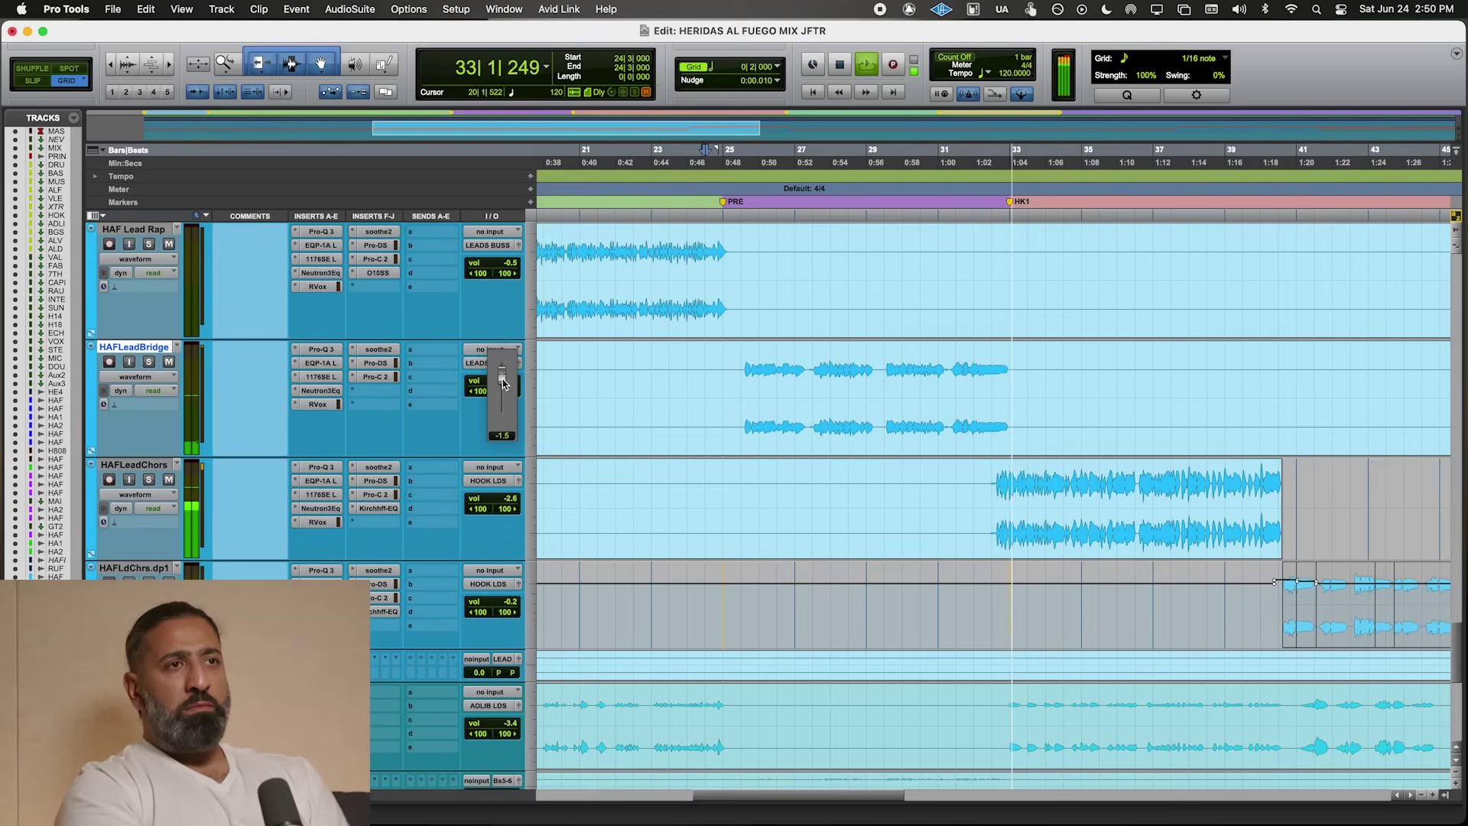
pyautogui.moveTo(503, 383); pyautogui.dragTo(504, 385)
# - Unmute HAFLedChrsFX and solo it to check how it sounds in HK1
pyautogui.scroll(-3, 870, 321)
pyautogui.hscroll(3, 879, 367)
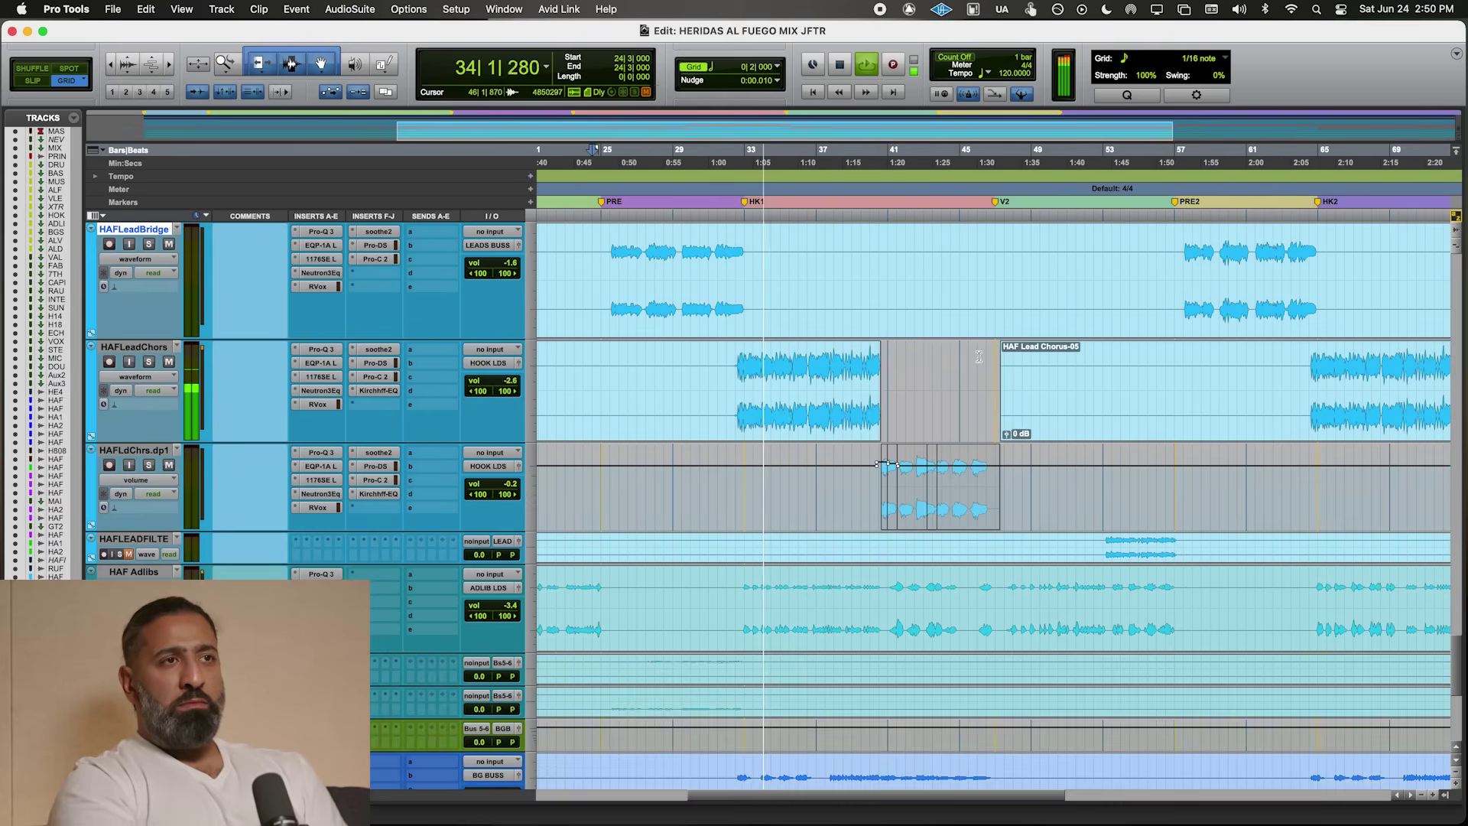
pyautogui.hscroll(-4, 892, 407)
pyautogui.scroll(5, 792, 451)
pyautogui.hscroll(4, 791, 451)
pyautogui.scroll(-6, 880, 397)
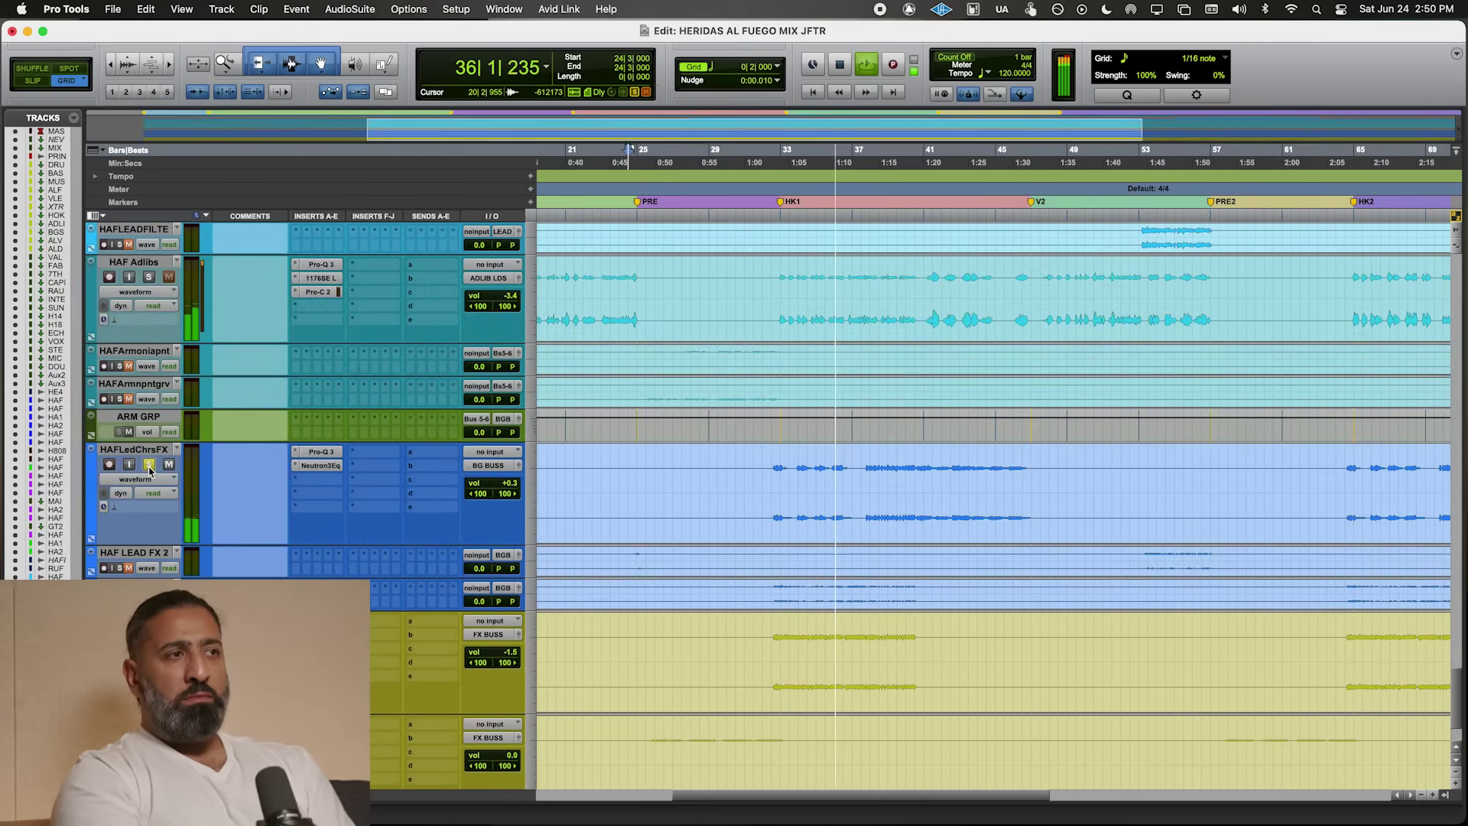
# - Play the first hook from HK1, lower HAFDoublerRap to -4.0 dB and check the settings of its last Pro-C 2
pyautogui.click(777, 201)
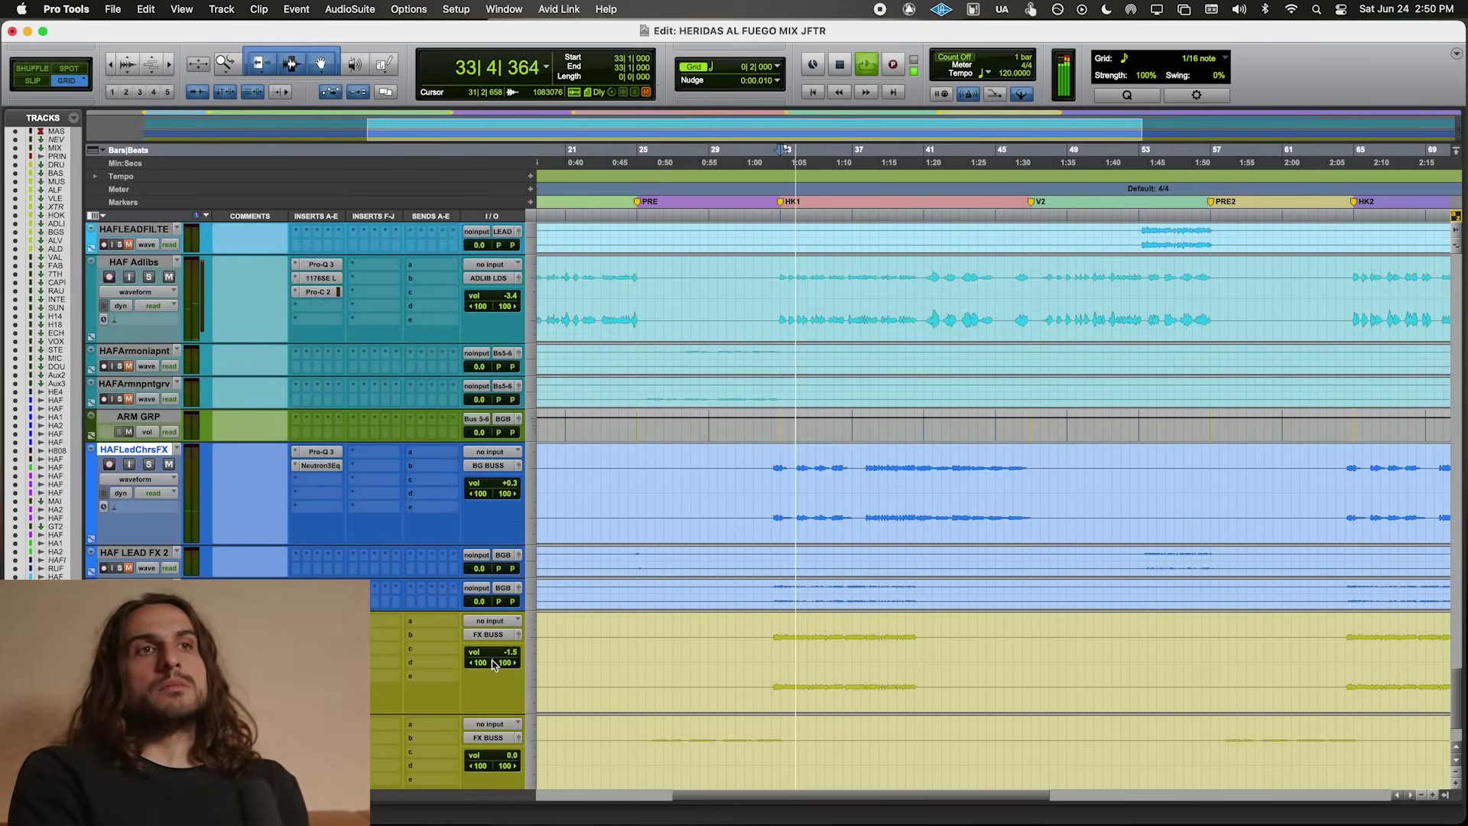
pyautogui.click(317, 675)
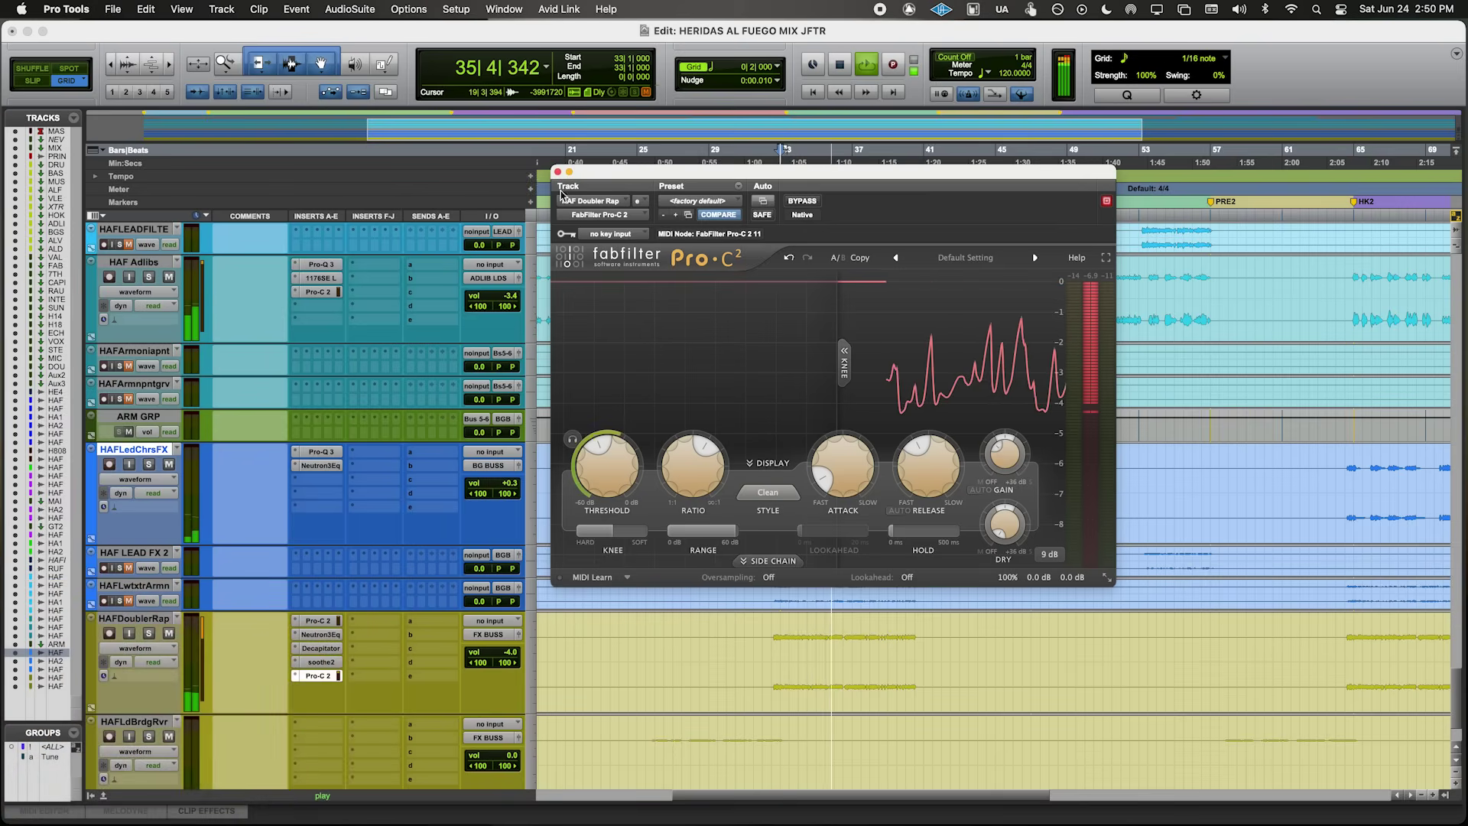
pyautogui.moveTo(561, 174); pyautogui.dragTo(561, 174)
pyautogui.click(557, 173)
pyautogui.scroll(-3, 726, 370)
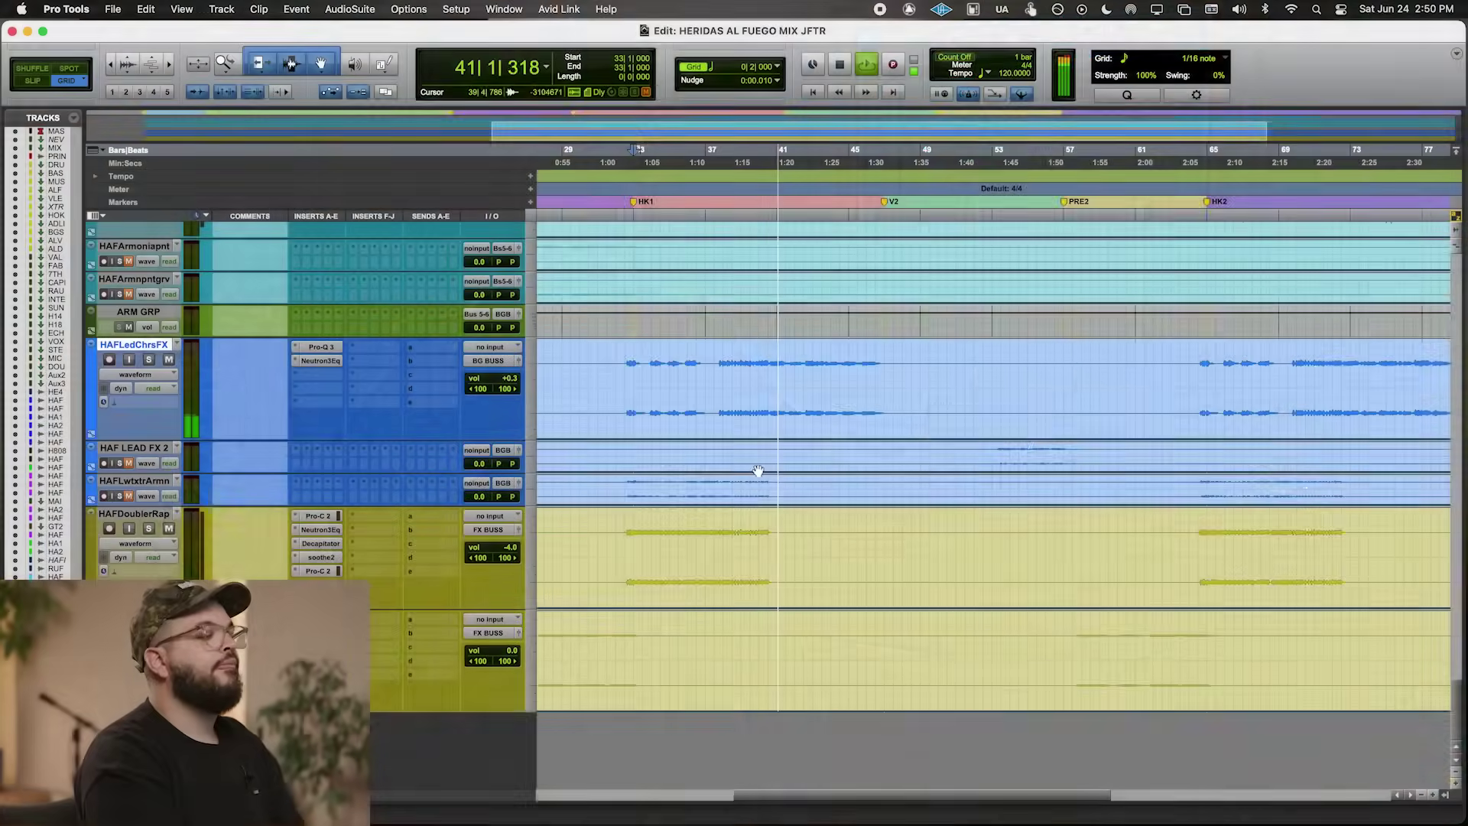
# - Examine the volume automation at the start of the HAFLdChrs.dp1 chorus clips and play them from bar 40
pyautogui.scroll(5, 760, 475)
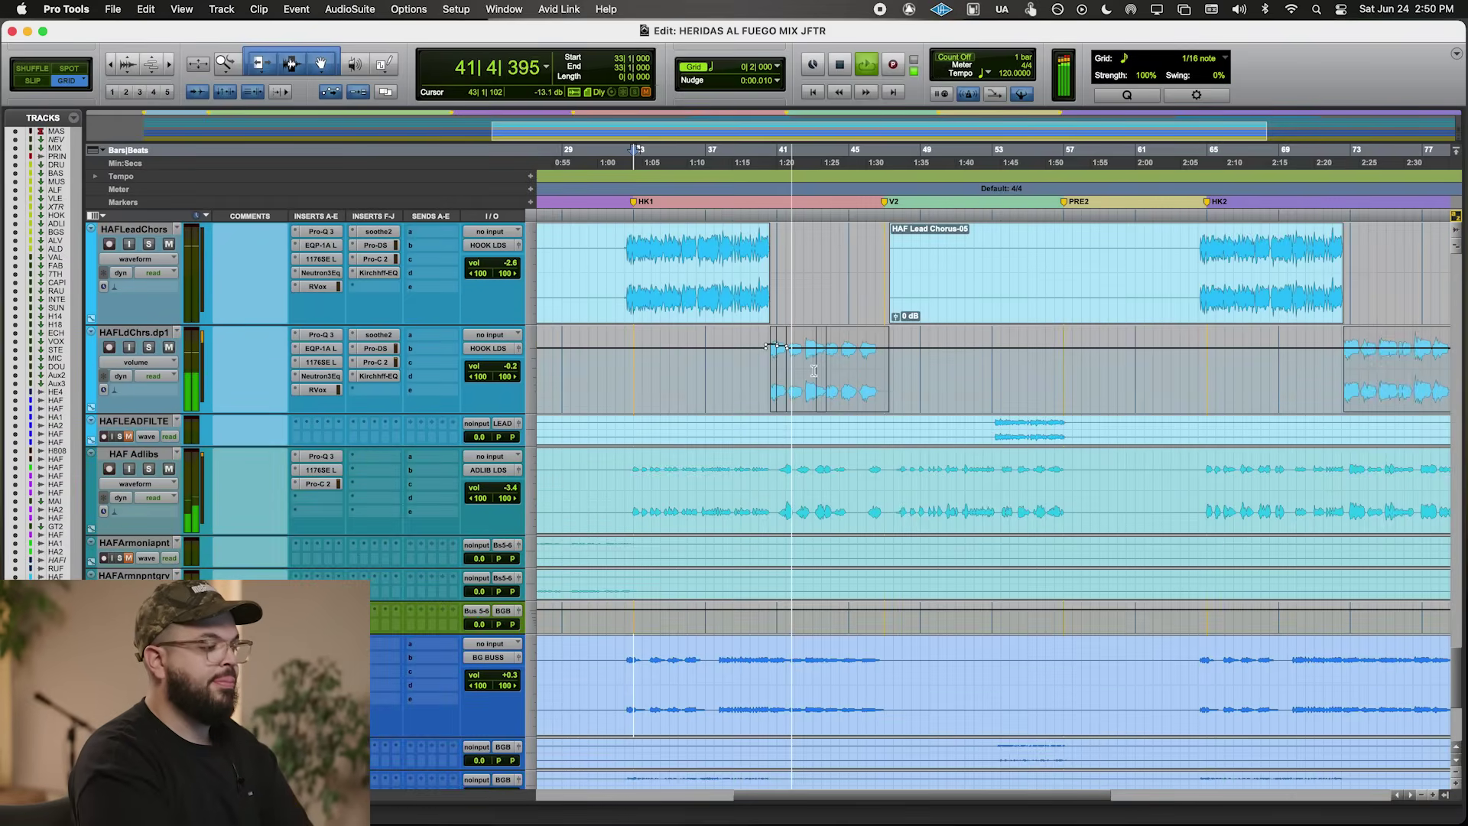
pyautogui.click(814, 371)
pyautogui.press('super+bracketright')
pyautogui.press('super+bracketright')
pyautogui.click(839, 345)
pyautogui.moveTo(842, 329); pyautogui.dragTo(841, 331)
pyautogui.hscroll(4, 805, 381)
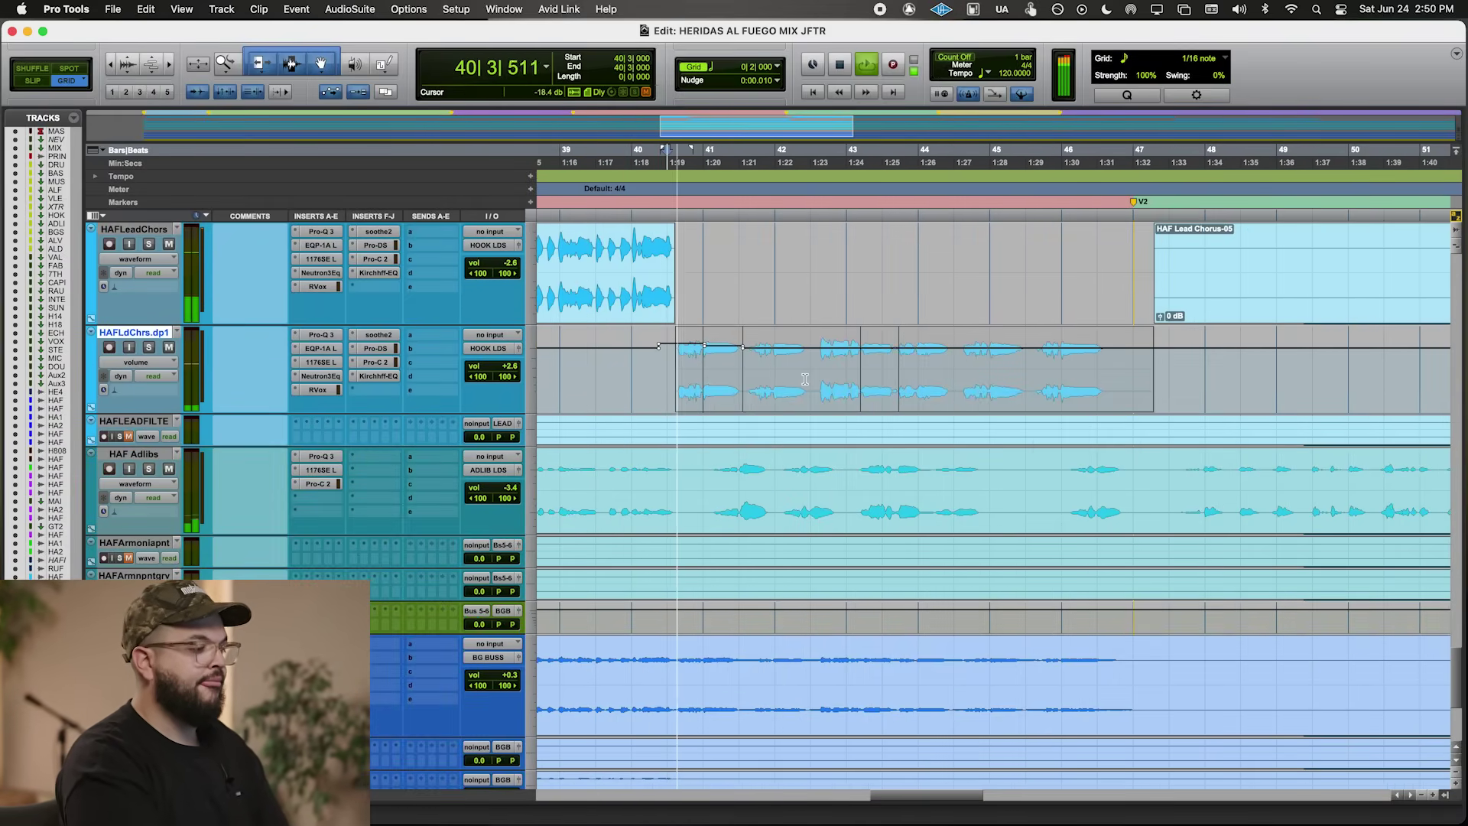
pyautogui.click(680, 341)
pyautogui.press('super+bracketleft')
pyautogui.press('super+bracketleft')
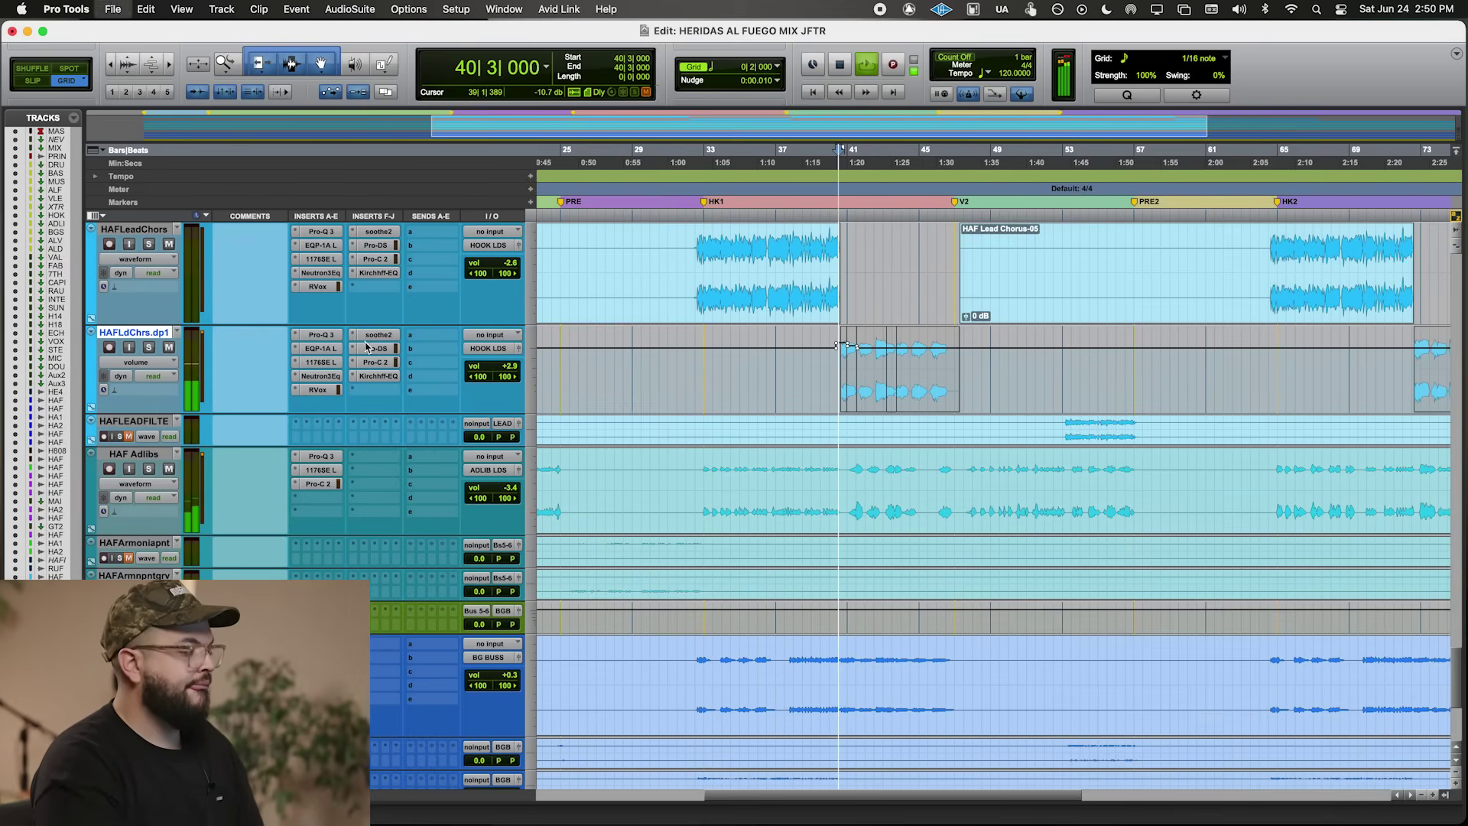
# - In the Neutron equalizer on HAFLdChrs.dp1, set the flat highpass to 203 Hz and the neighbouring bell to -1.8 dB at 480 Hz
pyautogui.click(320, 376)
pyautogui.moveTo(657, 427); pyautogui.dragTo(717, 427)
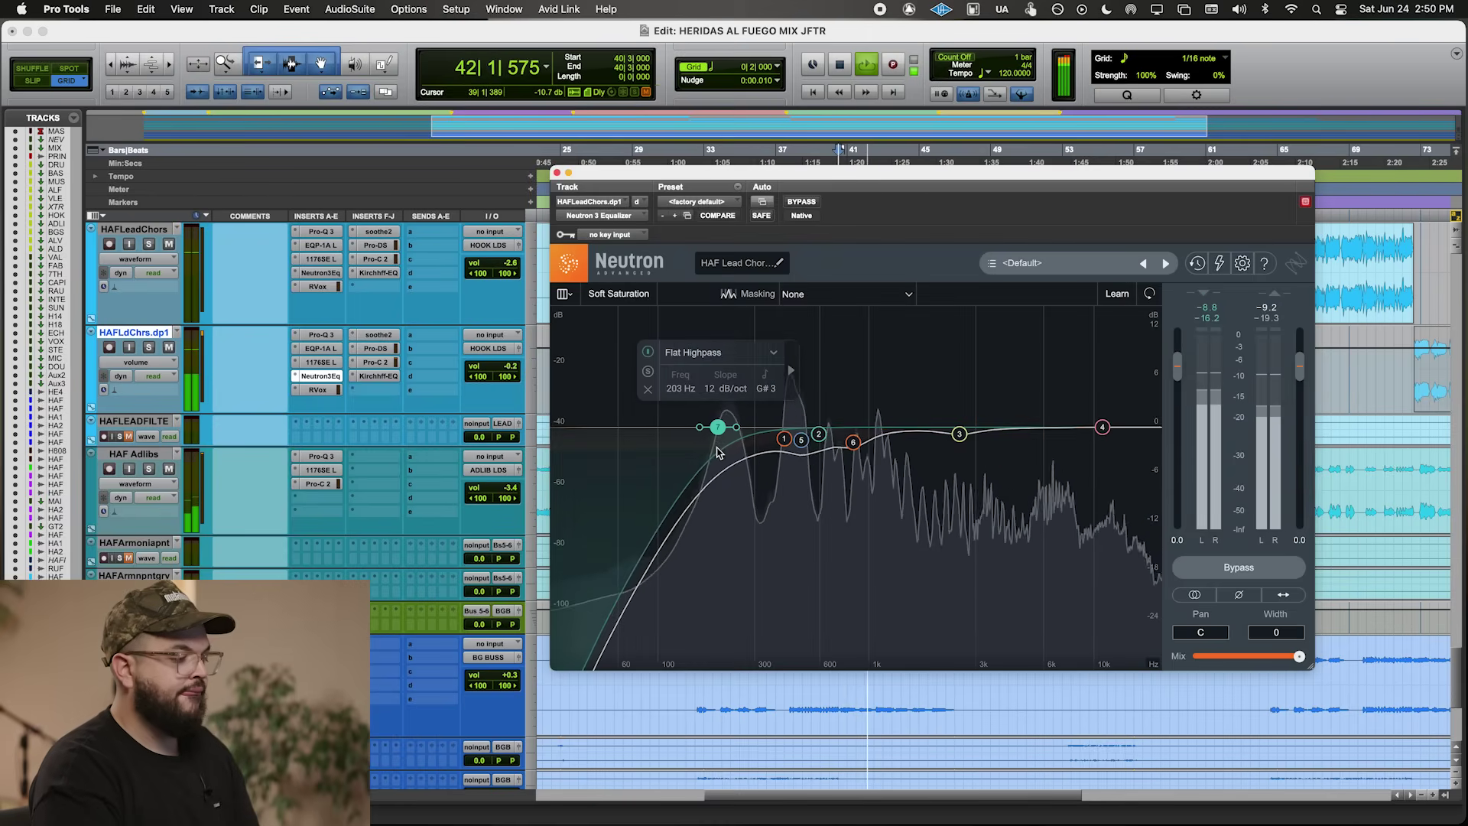
pyautogui.click(798, 441)
# - Insert the stereo Ozone 10 Spectral Shaper after the Kirchhoff-EQ on HAFLdChrs.dp1
pyautogui.click(375, 286)
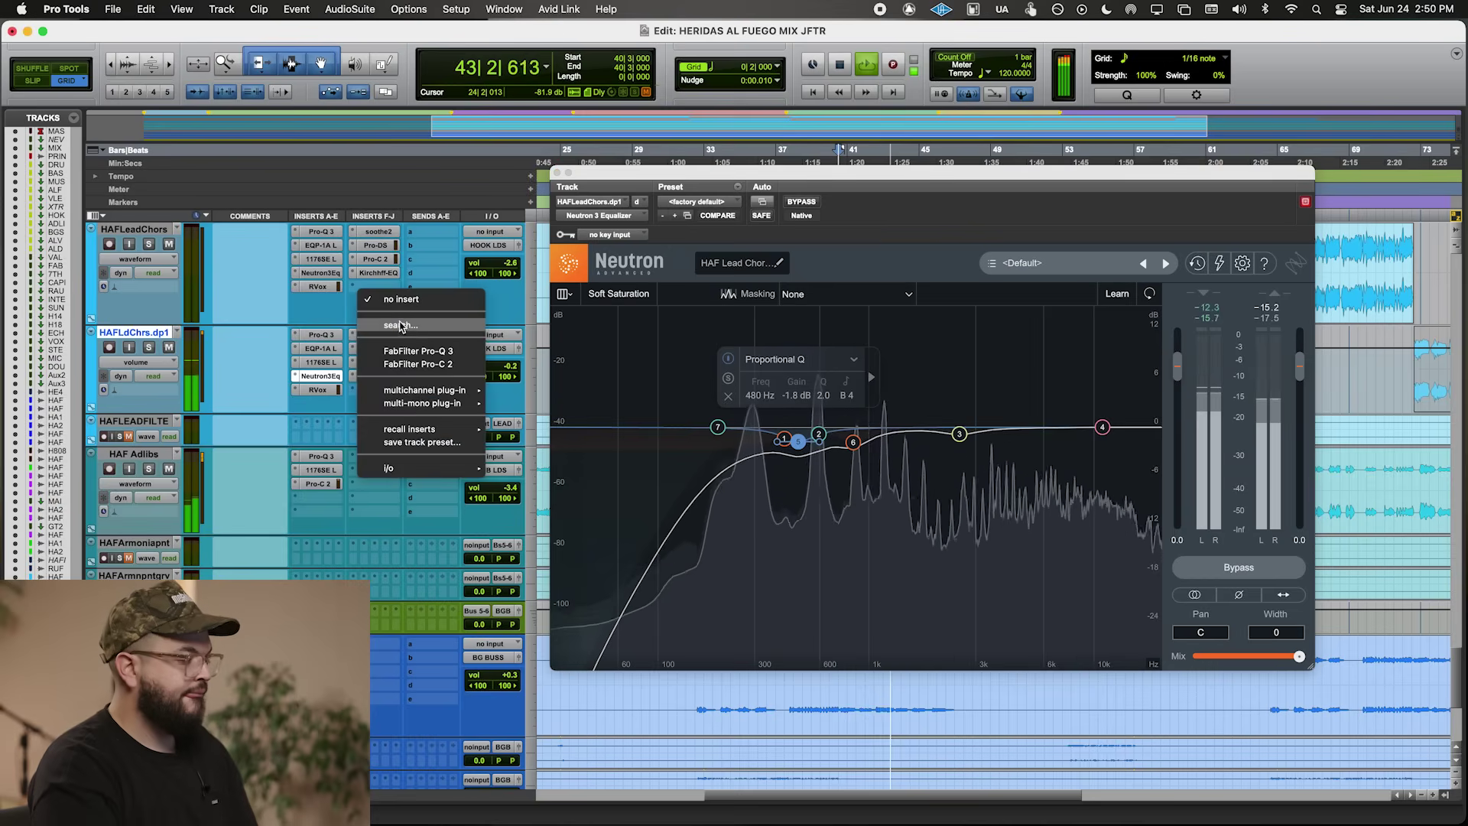
pyautogui.click(400, 325)
pyautogui.write('SPEC')
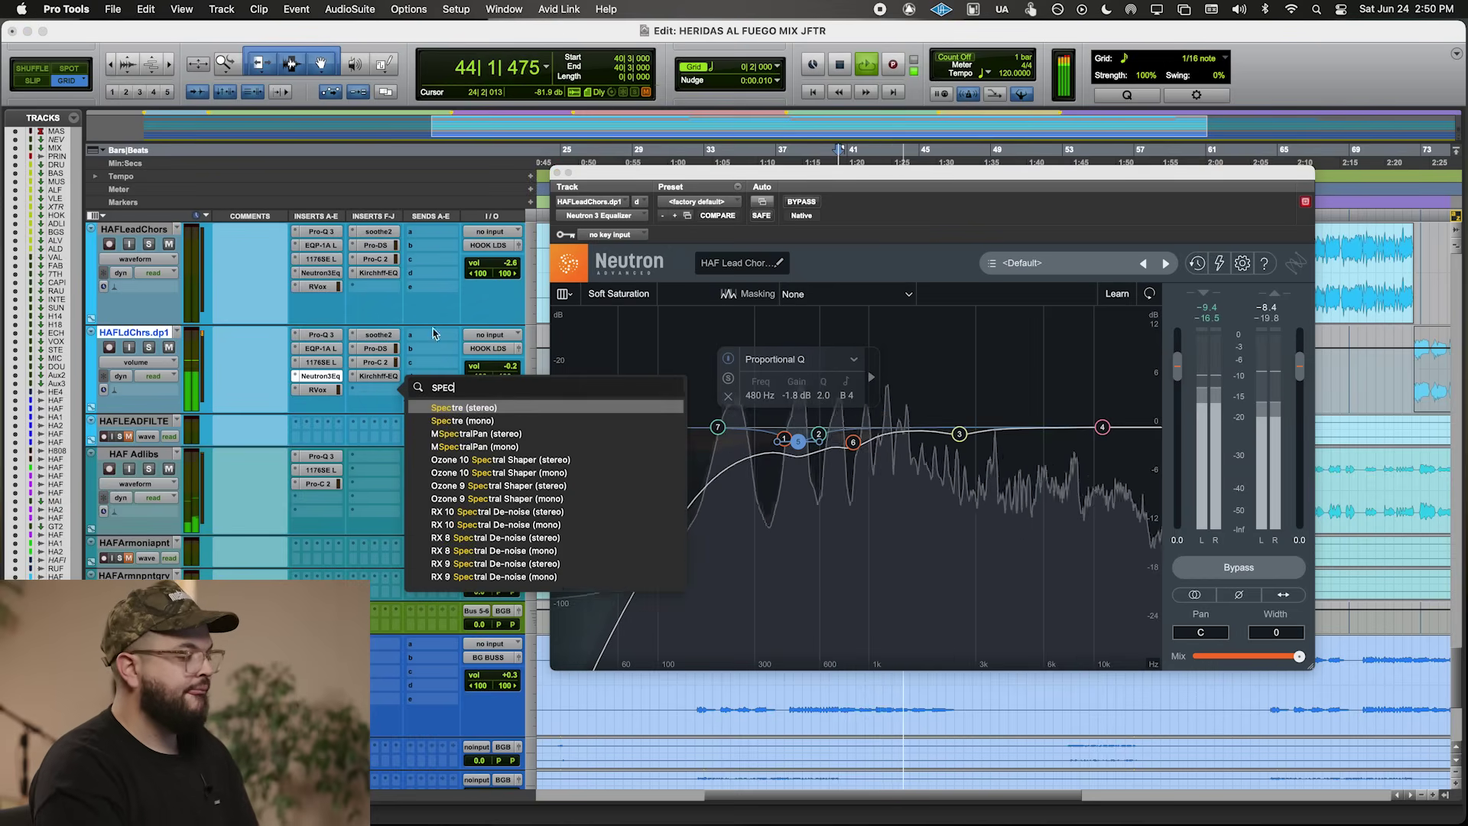
pyautogui.click(532, 462)
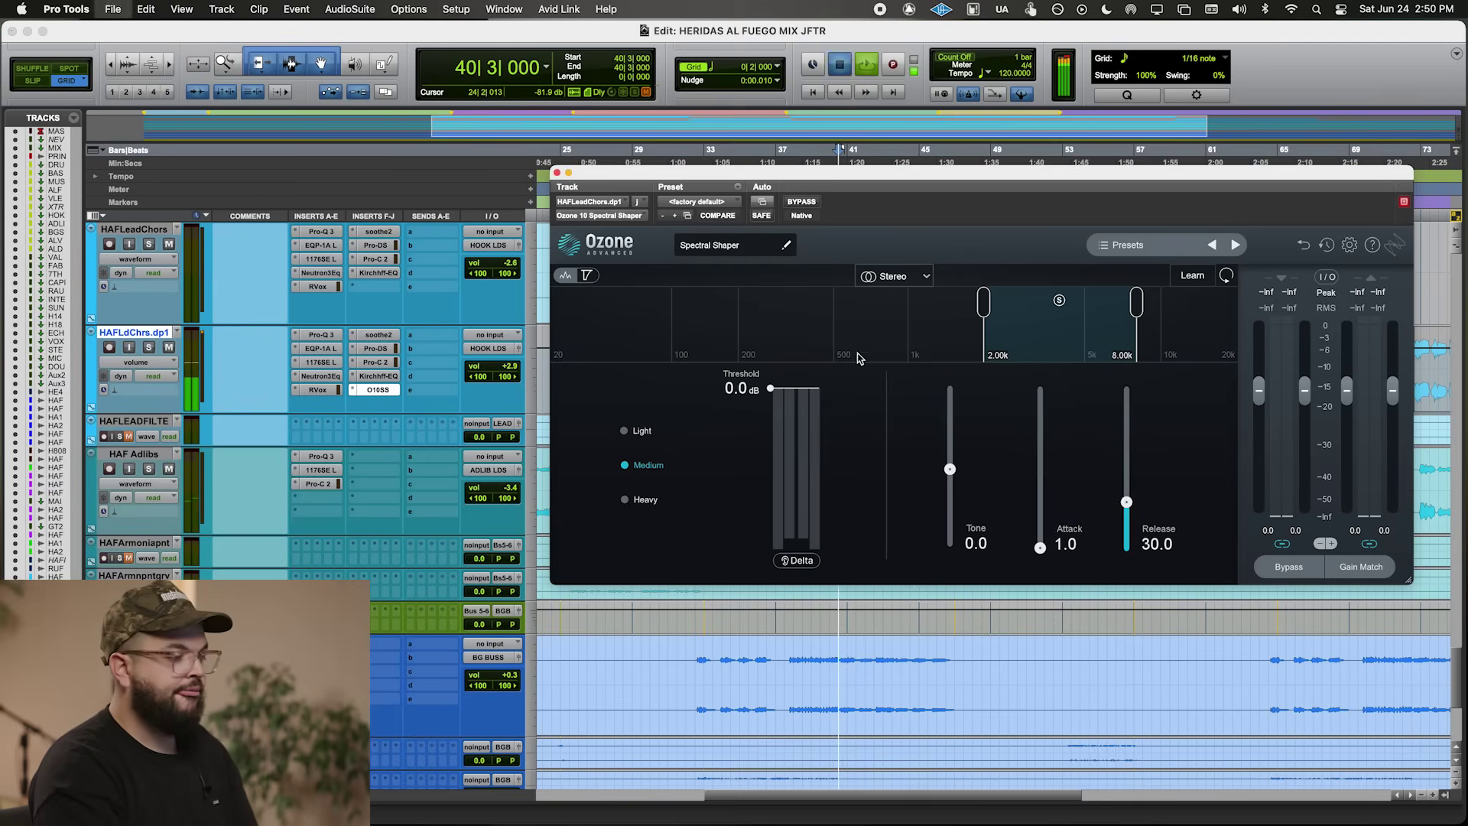
# - Set the Spectral Shaper to work between 160 and 641 Hz with attack 5.9, and replay the hook without solo
pyautogui.press('space')
pyautogui.moveTo(806, 353); pyautogui.dragTo(782, 372)
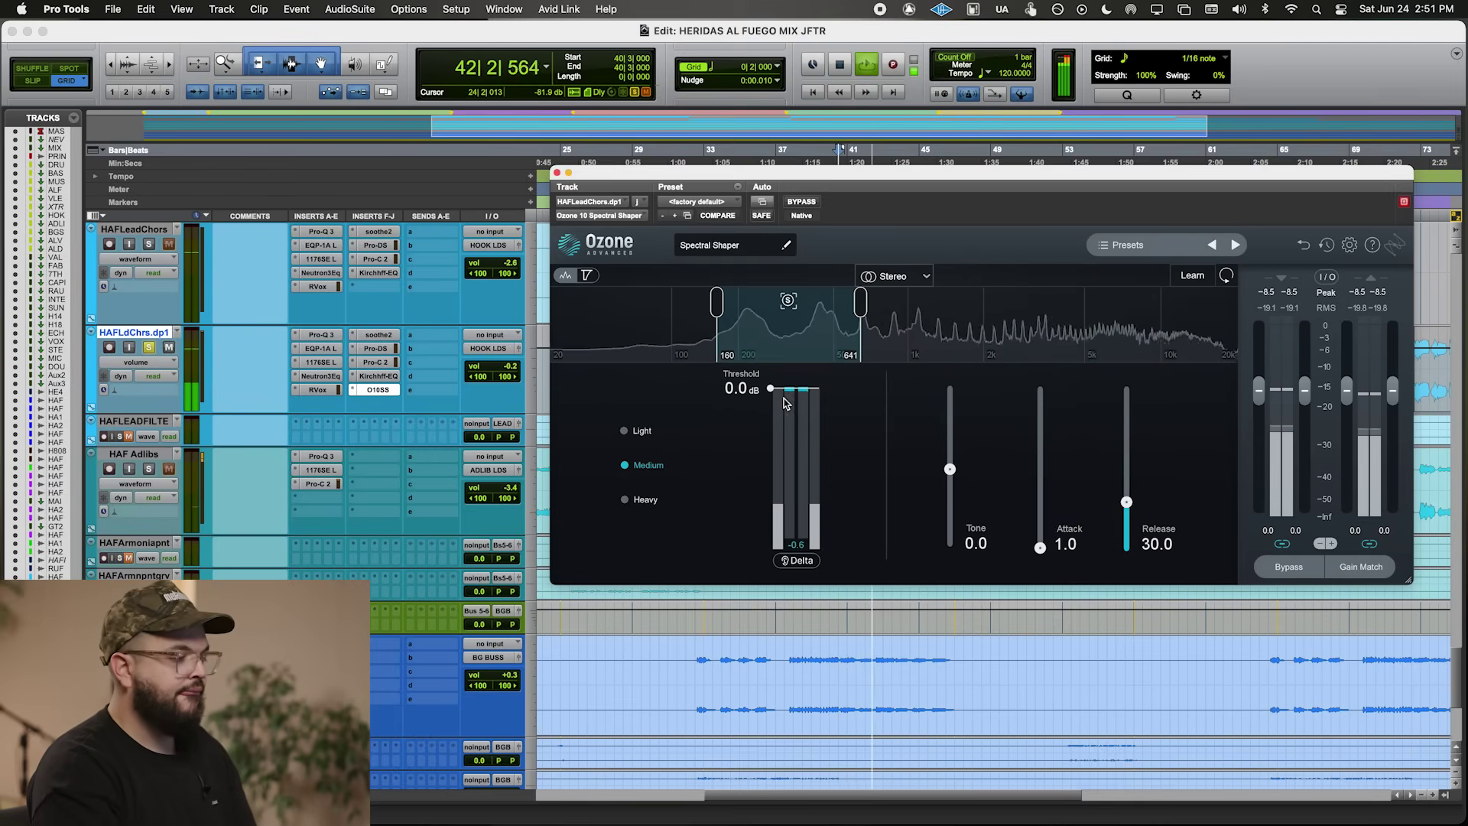
pyautogui.moveTo(1040, 548); pyautogui.dragTo(1040, 541)
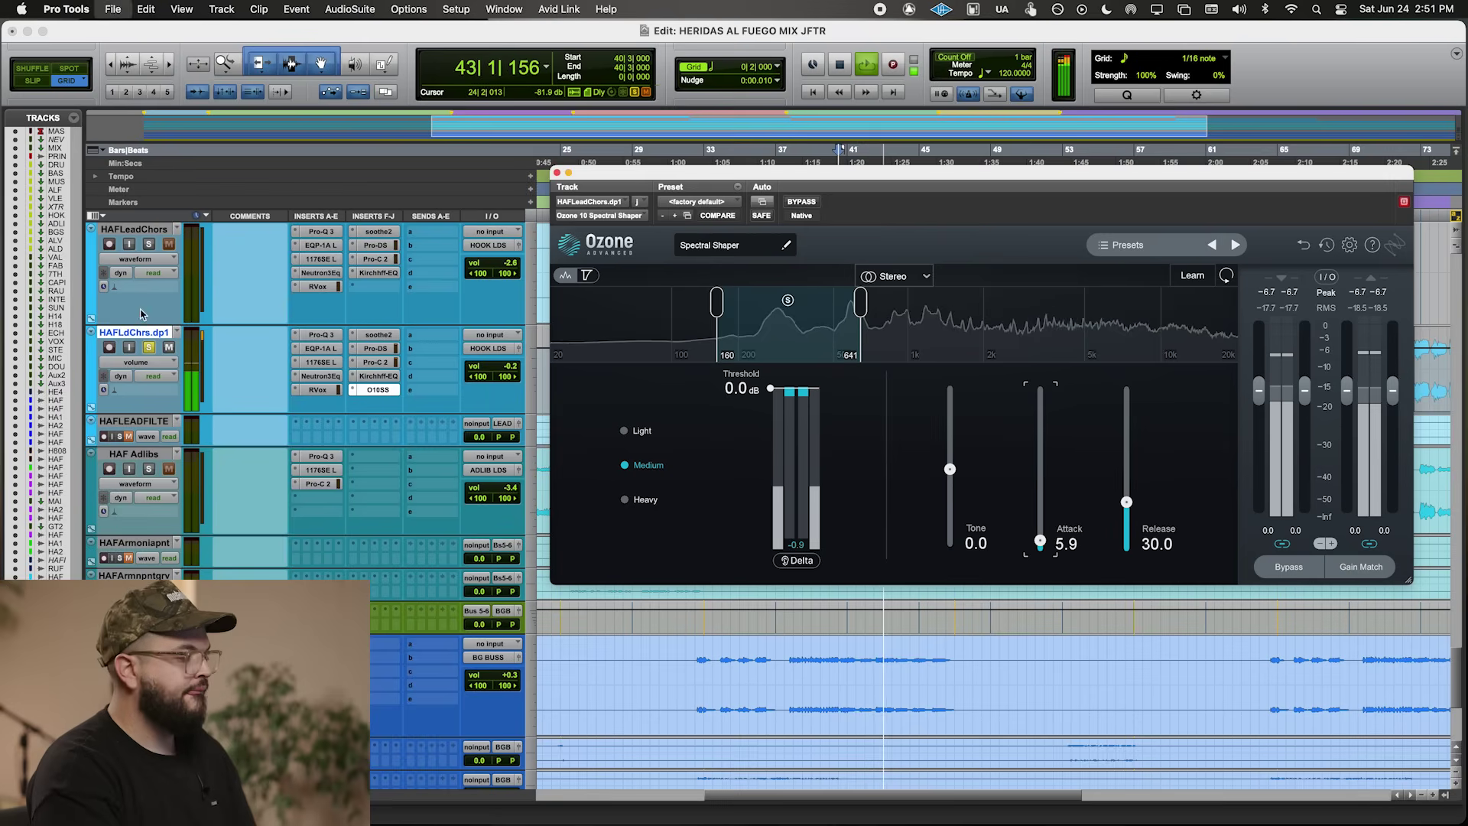
pyautogui.click(149, 348)
pyautogui.click(378, 390)
pyautogui.click(716, 350)
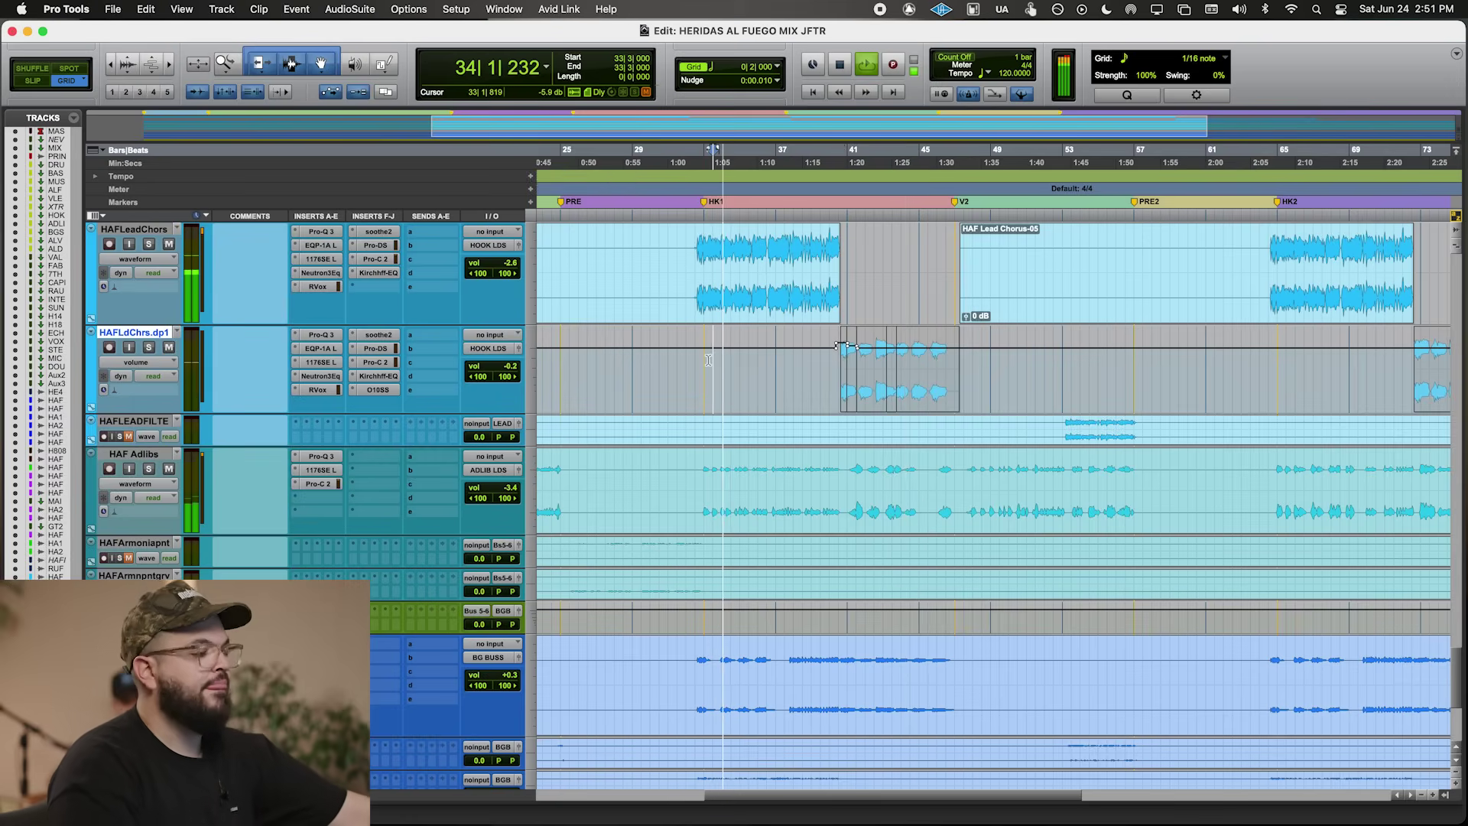
# - Enlarge and solo the HAFLwtxtrArmn track and insert FabFilter Pro-Q 3 in its first slot
pyautogui.scroll(-5, 718, 338)
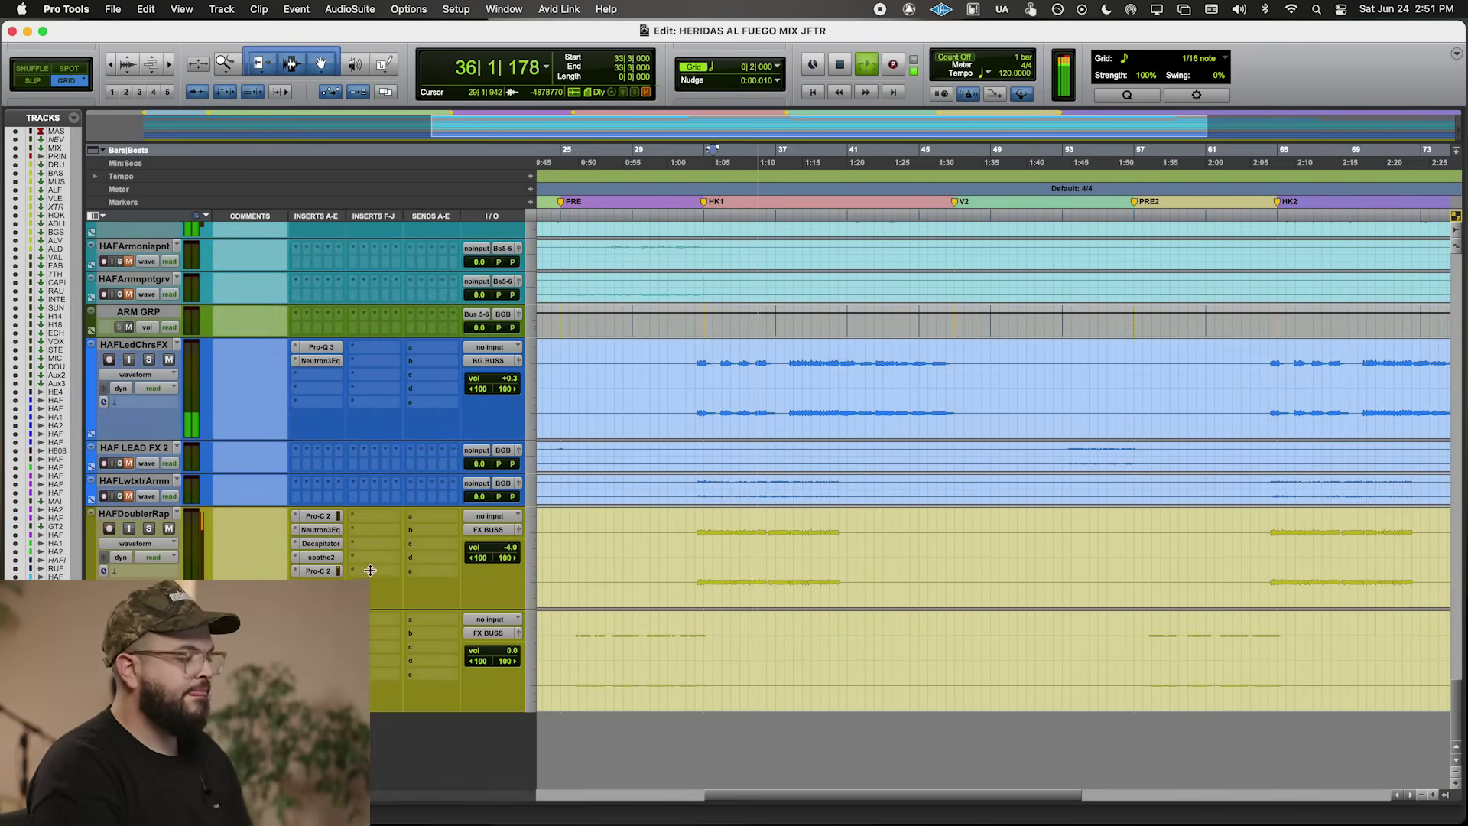
pyautogui.hotkey('ctrl', 'Down')
pyautogui.click(149, 496)
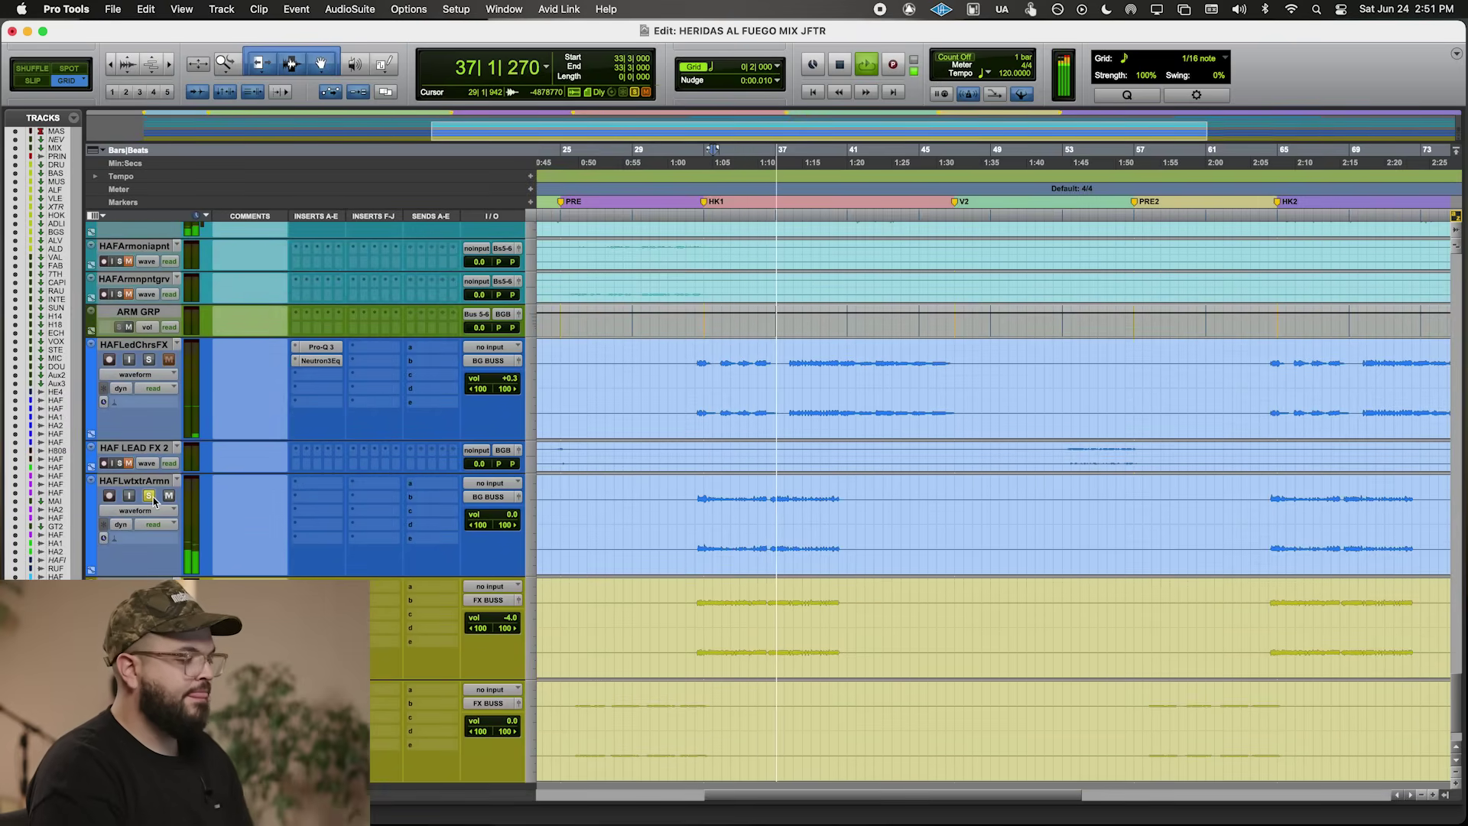
pyautogui.click(318, 484)
pyautogui.press('Escape')
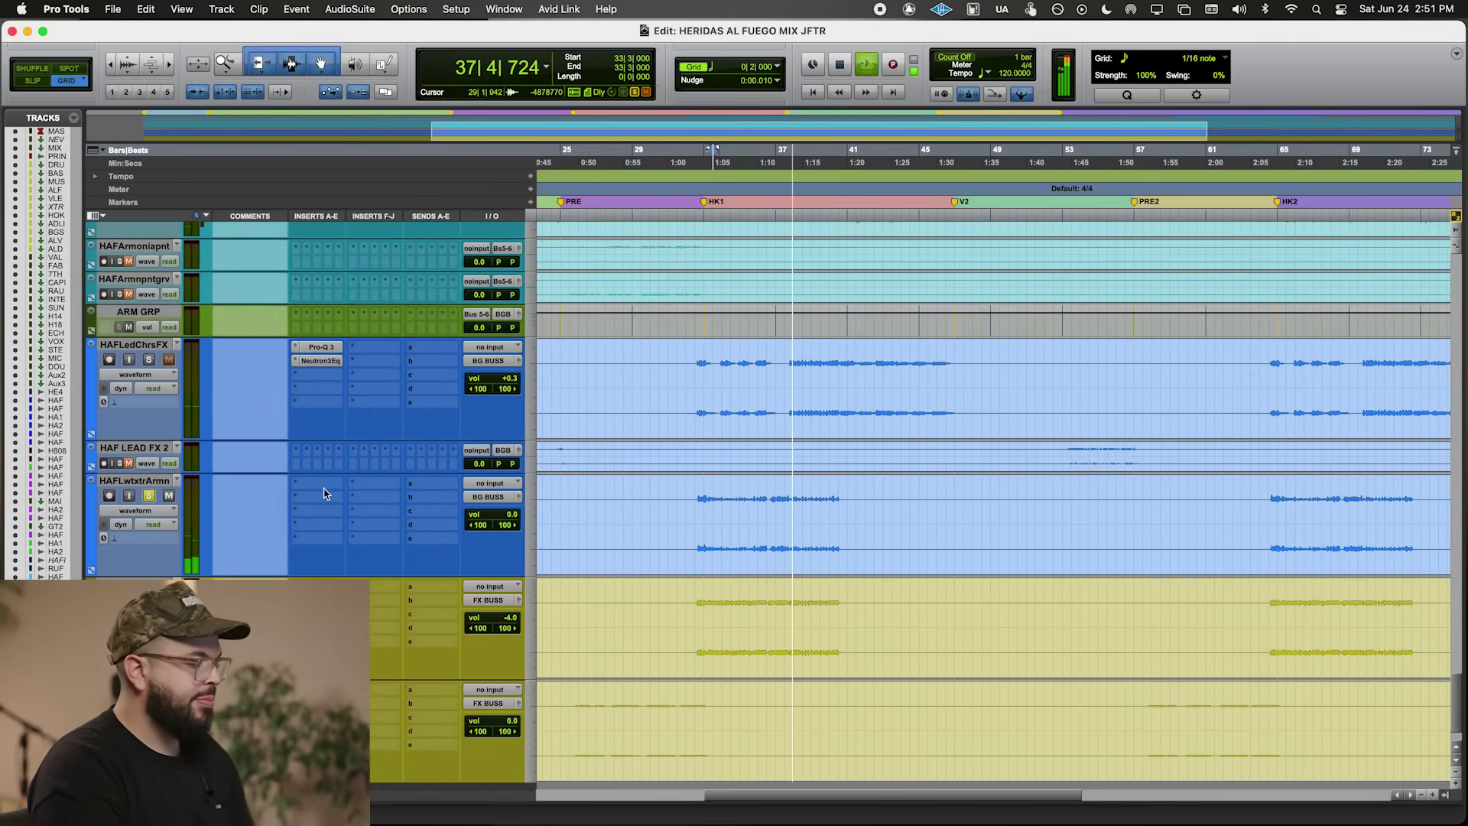
pyautogui.click(317, 483)
pyautogui.click(354, 449)
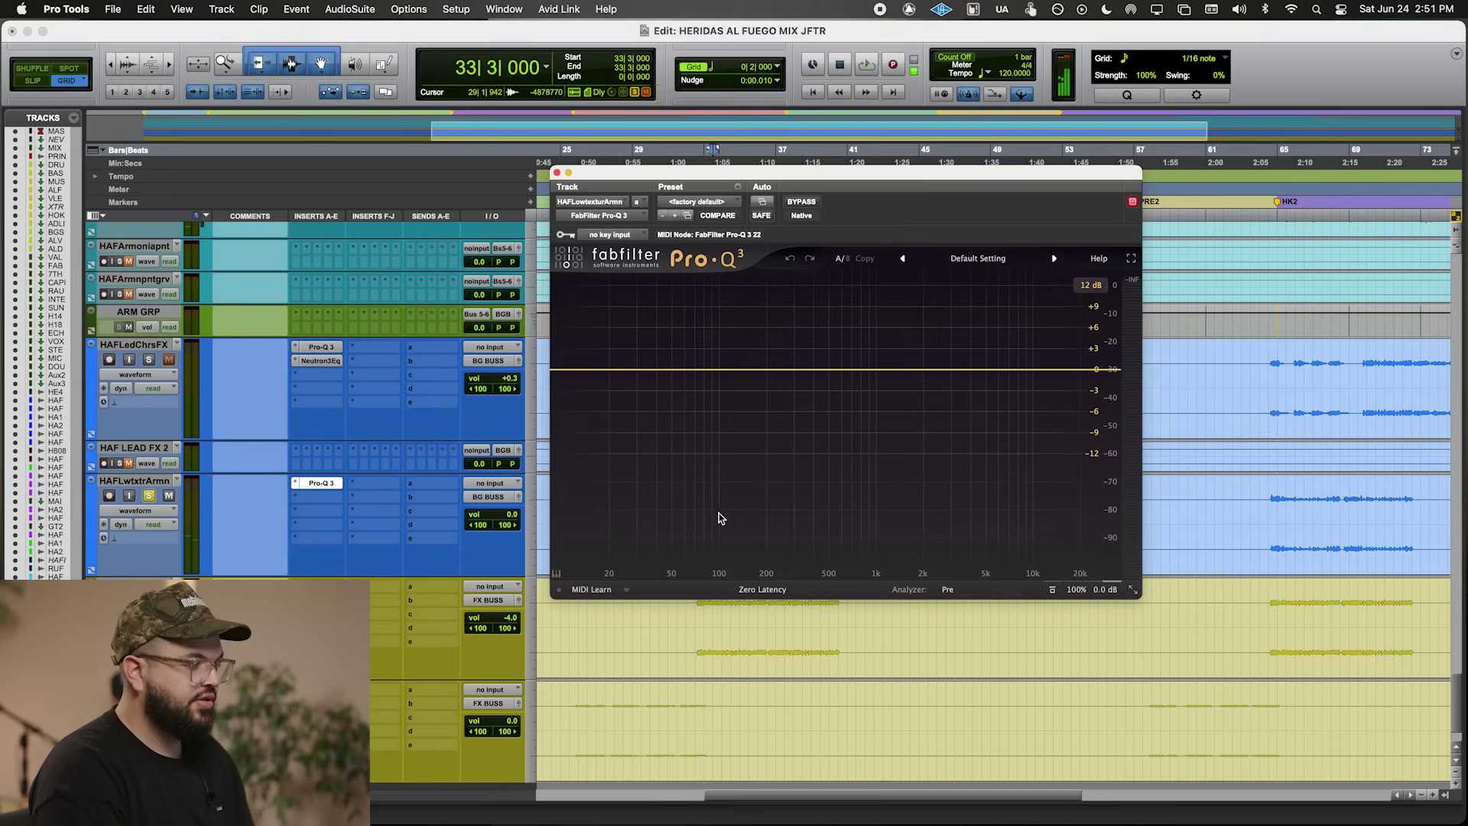
# - In the HAFLwtxtrArmn Pro-Q 3, cut about 7 dB near 1 kHz and boost 3.41 dB at 169.76 Hz with Q 1.056
pyautogui.moveTo(727, 177); pyautogui.dragTo(1028, 178)
pyautogui.moveTo(734, 178); pyautogui.dragTo(905, 141)
pyautogui.click(699, 492)
pyautogui.press('space')
pyautogui.moveTo(987, 329); pyautogui.dragTo(1058, 237)
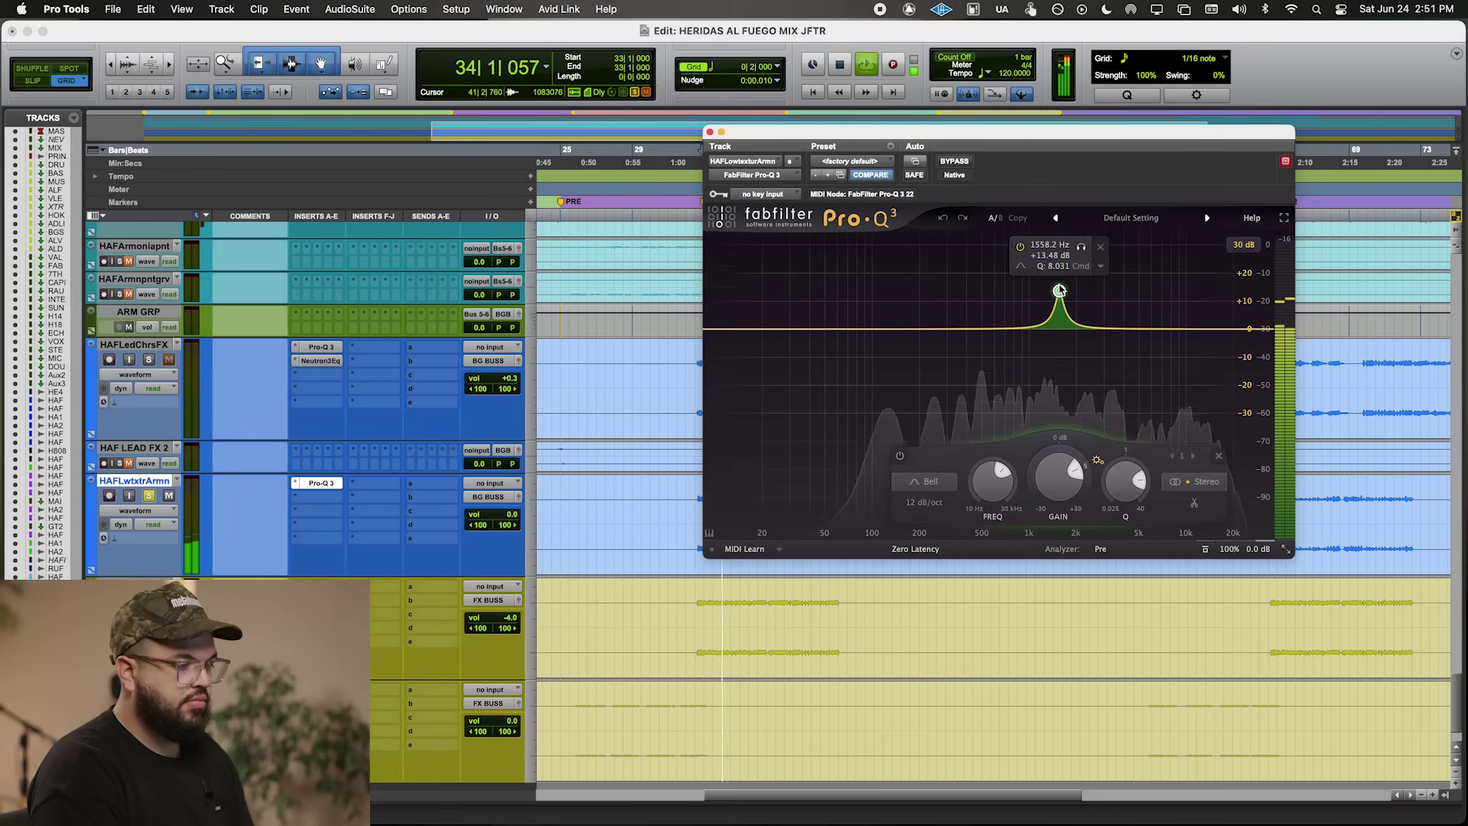
pyautogui.moveTo(1058, 289); pyautogui.dragTo(1031, 383)
pyautogui.scroll(-5, 1030, 281)
pyautogui.moveTo(911, 331); pyautogui.dragTo(910, 324)
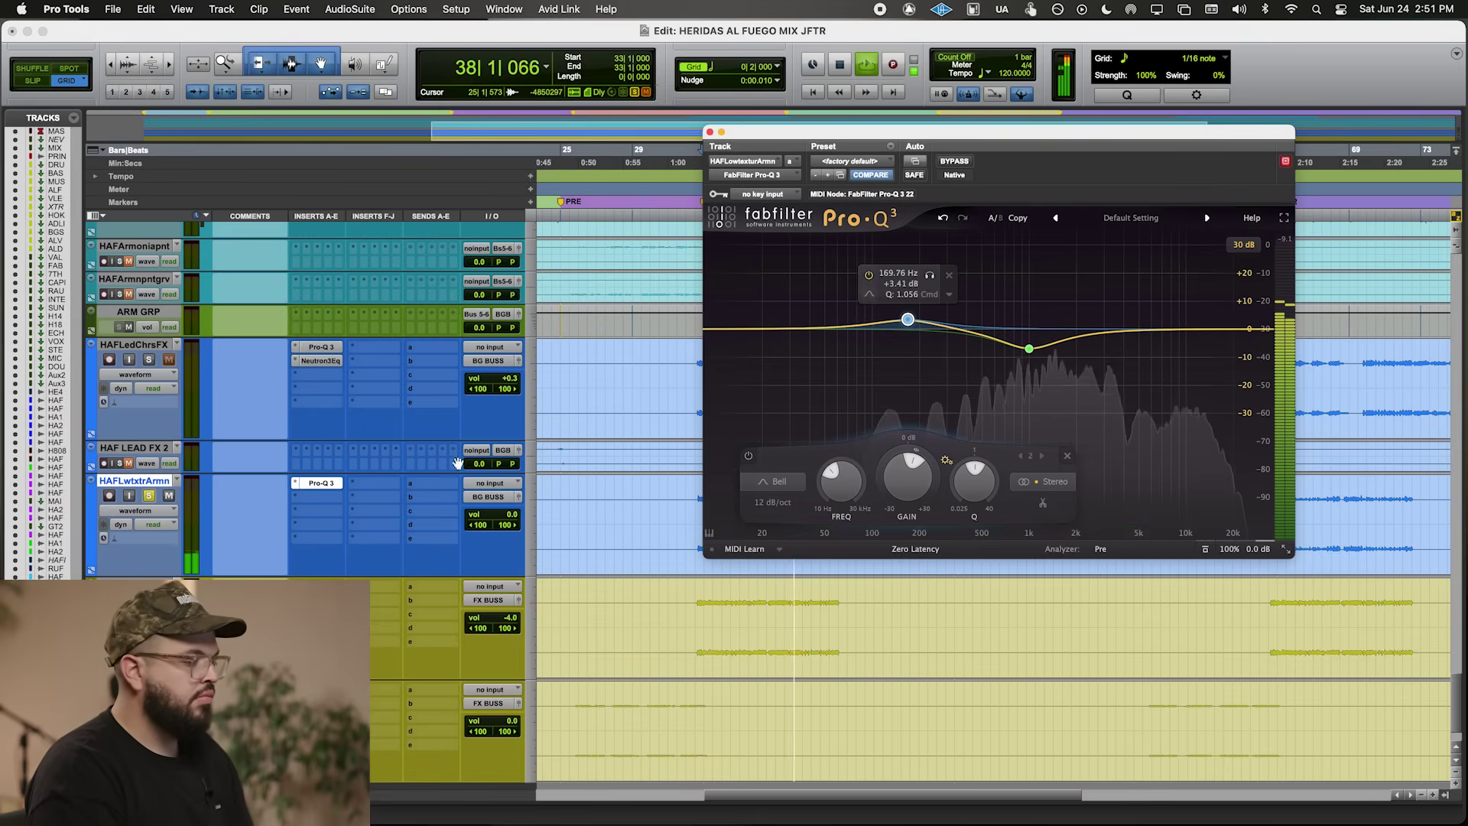
# - Insert FabFilter Pro-C 2 after the Pro-Q 3 on HAFLwtxtrArmn and play the section
pyautogui.click(319, 496)
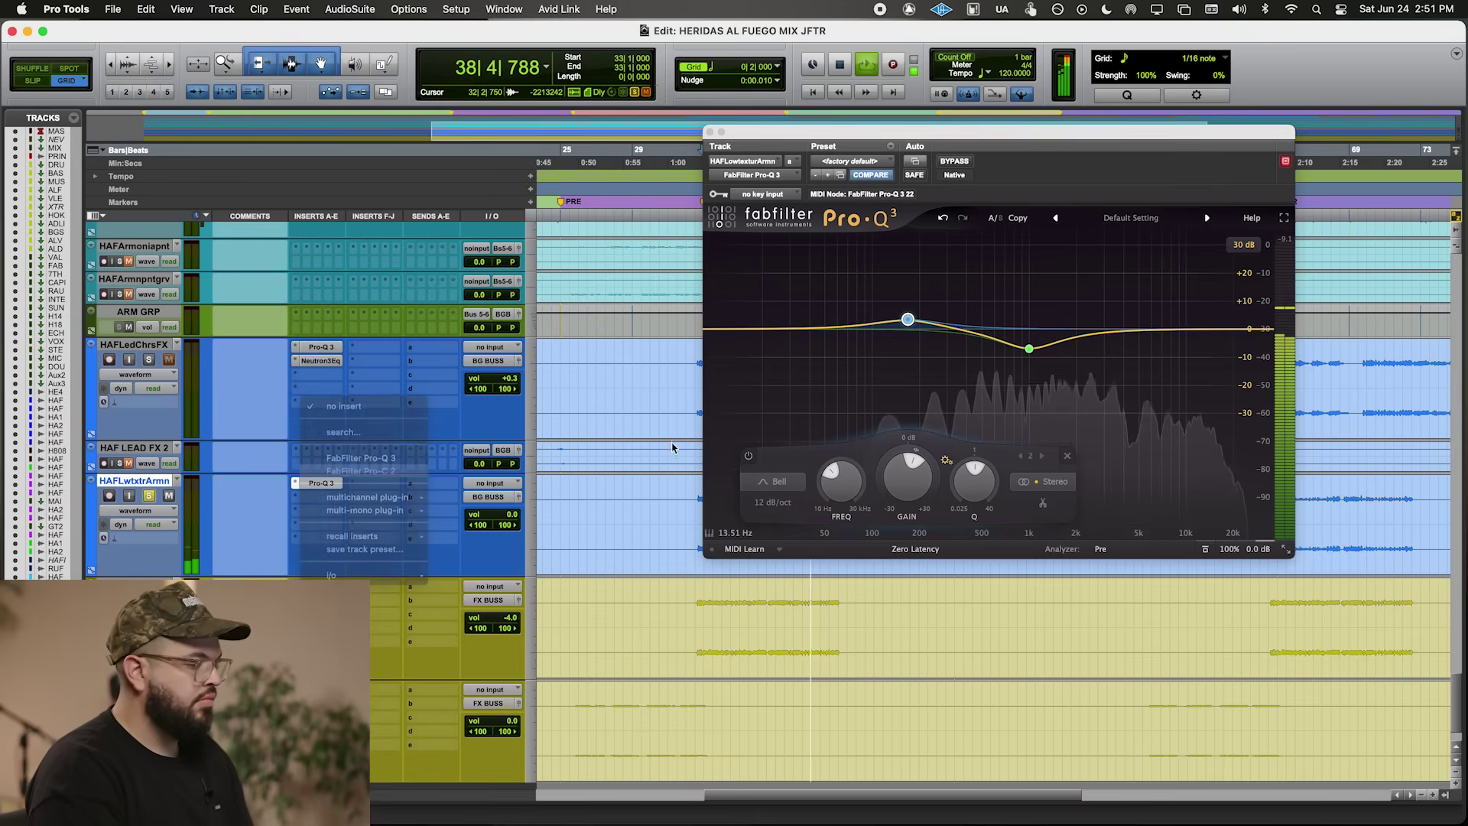
pyautogui.click(354, 478)
pyautogui.press('space')
# - On MIX BUSS, cut bx_digital V3's mono section by 1.8 dB at 378 Hz, 1.4 at 1.16 kHz, 2.4 at 2.16 kHz and 2.0 at 5.52 kHz
pyautogui.scroll(-8, 761, 438)
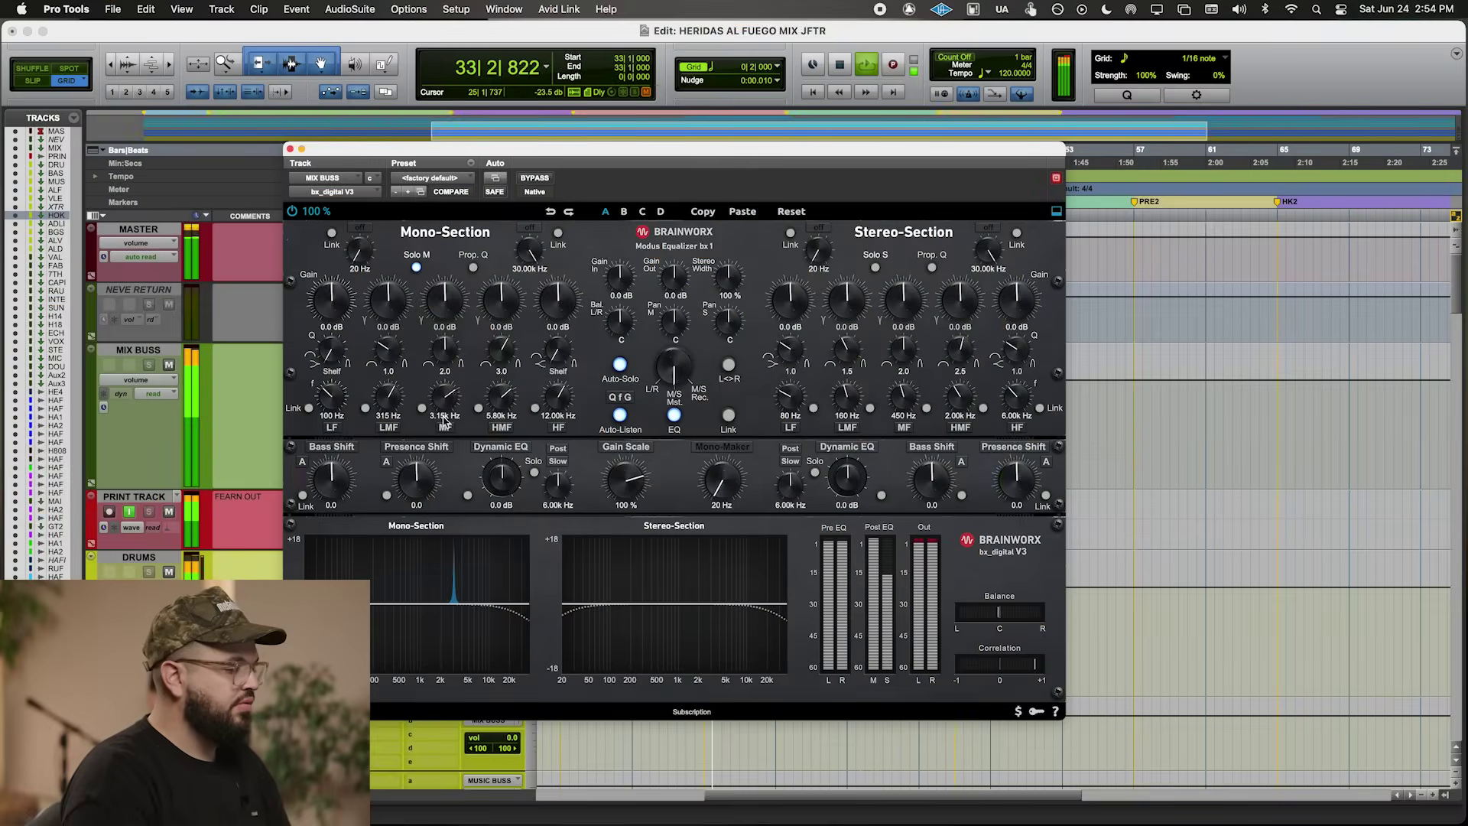
pyautogui.scroll(-3, 444, 413)
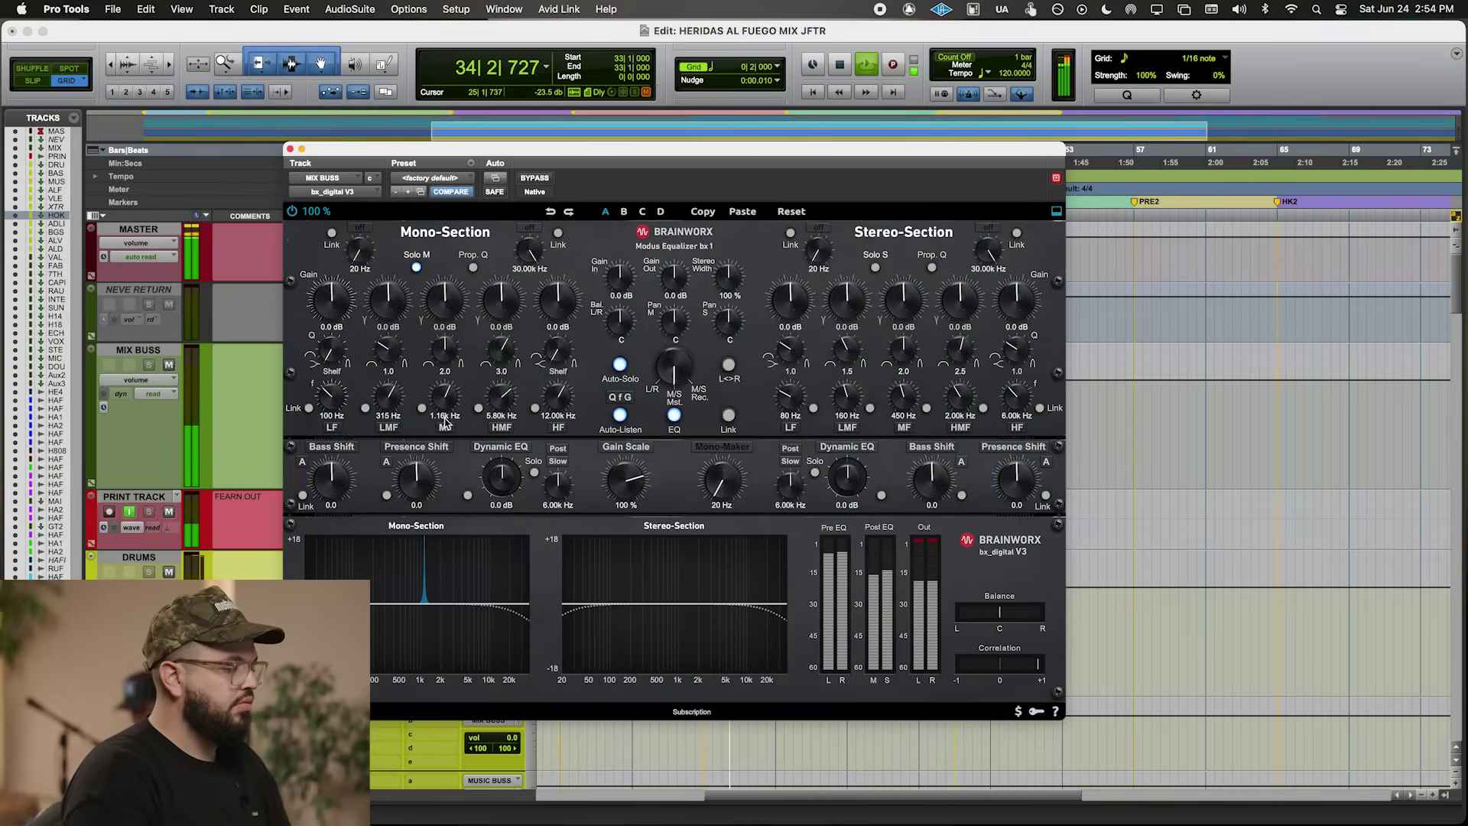
pyautogui.scroll(1, 437, 322)
pyautogui.moveTo(497, 417); pyautogui.dragTo(499, 430)
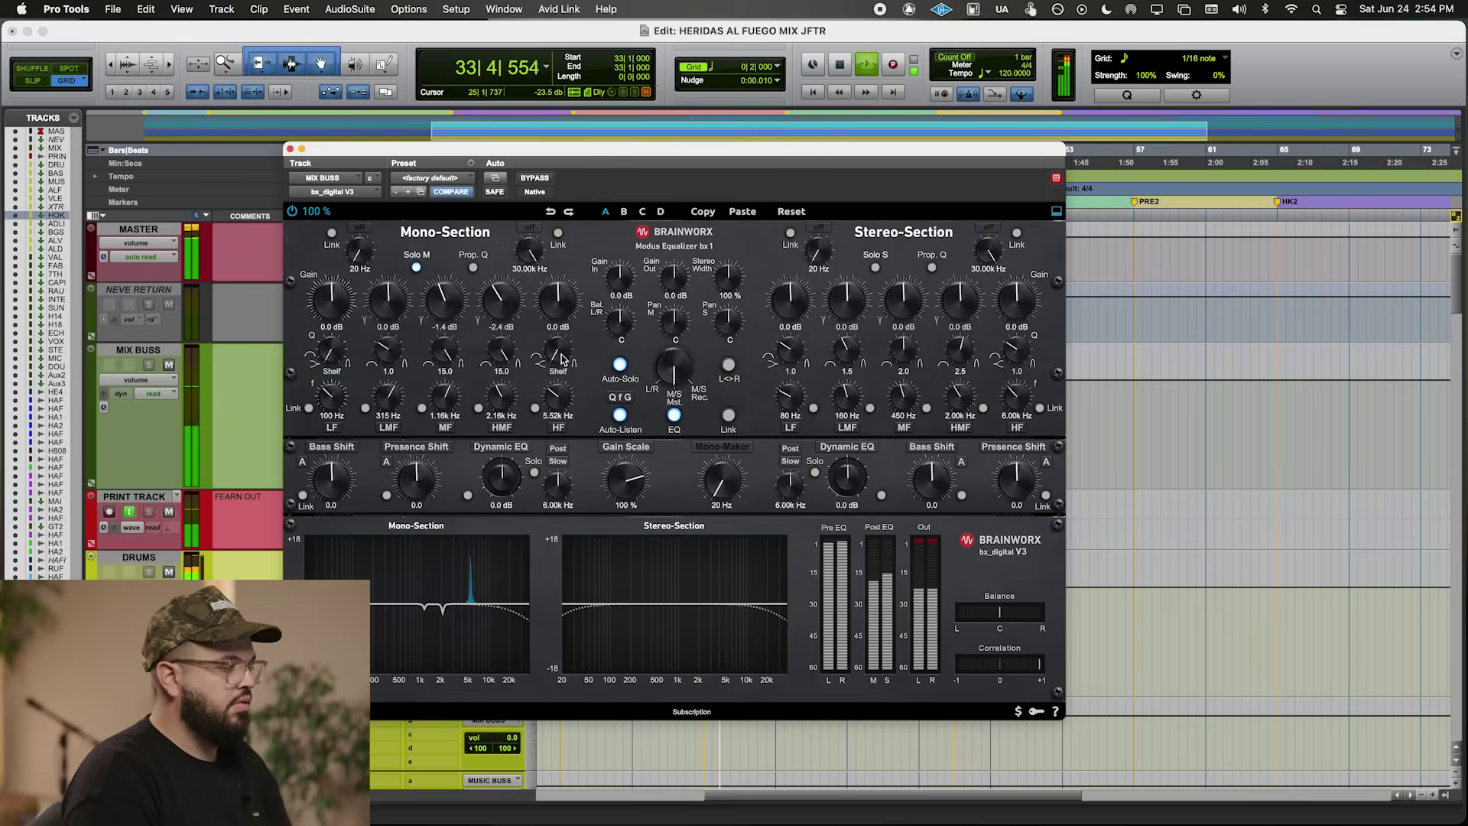
pyautogui.moveTo(561, 301); pyautogui.dragTo(566, 317)
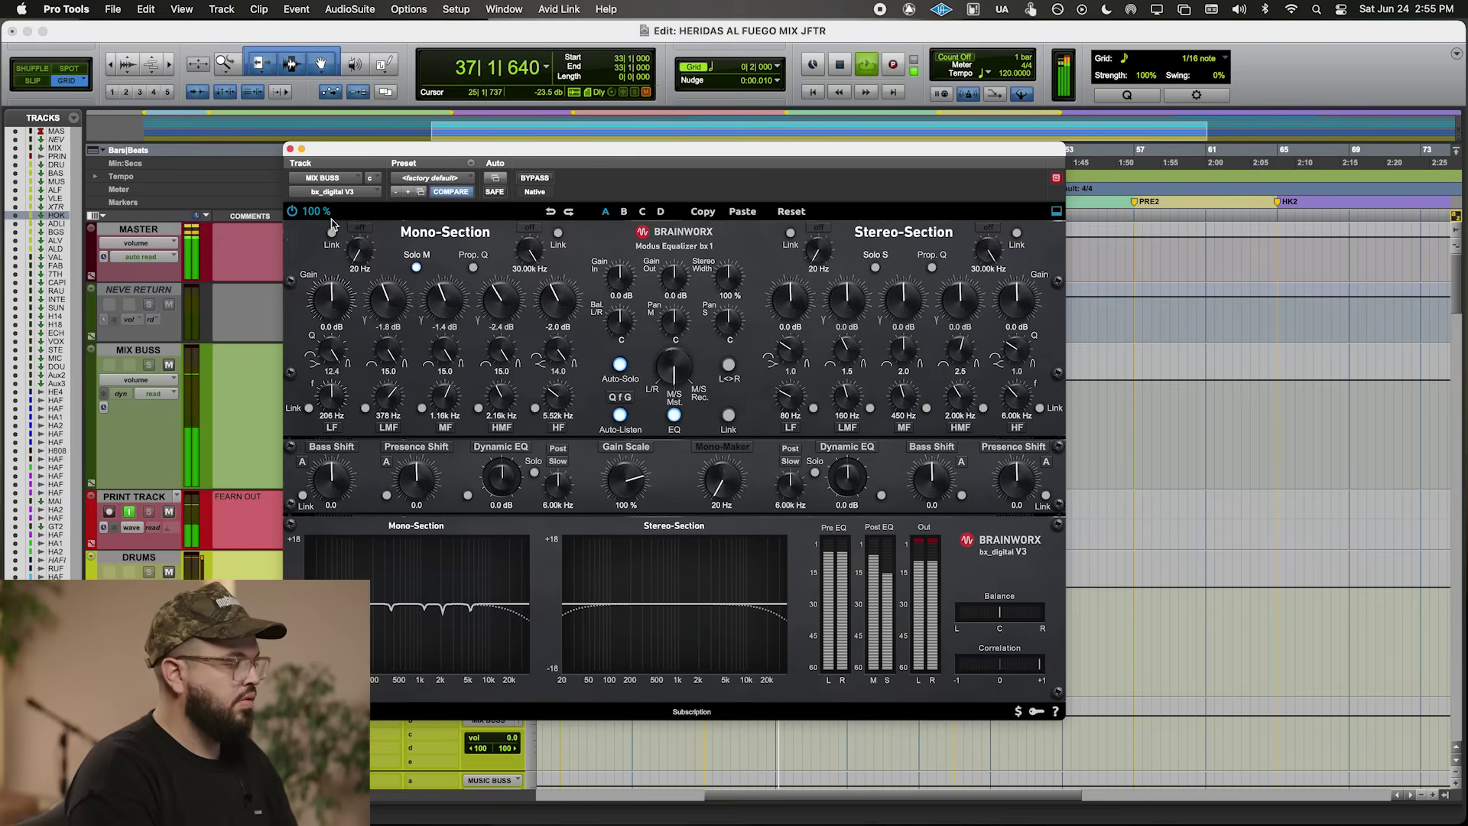
pyautogui.click(291, 150)
# - In the Kirchhoff EQ on MIX BUSS, set a narrow bell cut of 0.76 dB at 2480.6 Hz with Q 7.619
pyautogui.click(378, 352)
pyautogui.moveTo(995, 431); pyautogui.dragTo(1035, 434)
pyautogui.scroll(5, 991, 432)
pyautogui.scroll(3, 1043, 396)
pyautogui.click(1046, 368)
pyautogui.scroll(2, 1056, 396)
pyautogui.scroll(2, 1041, 384)
pyautogui.scroll(2, 1034, 429)
pyautogui.scroll(-1, 1035, 434)
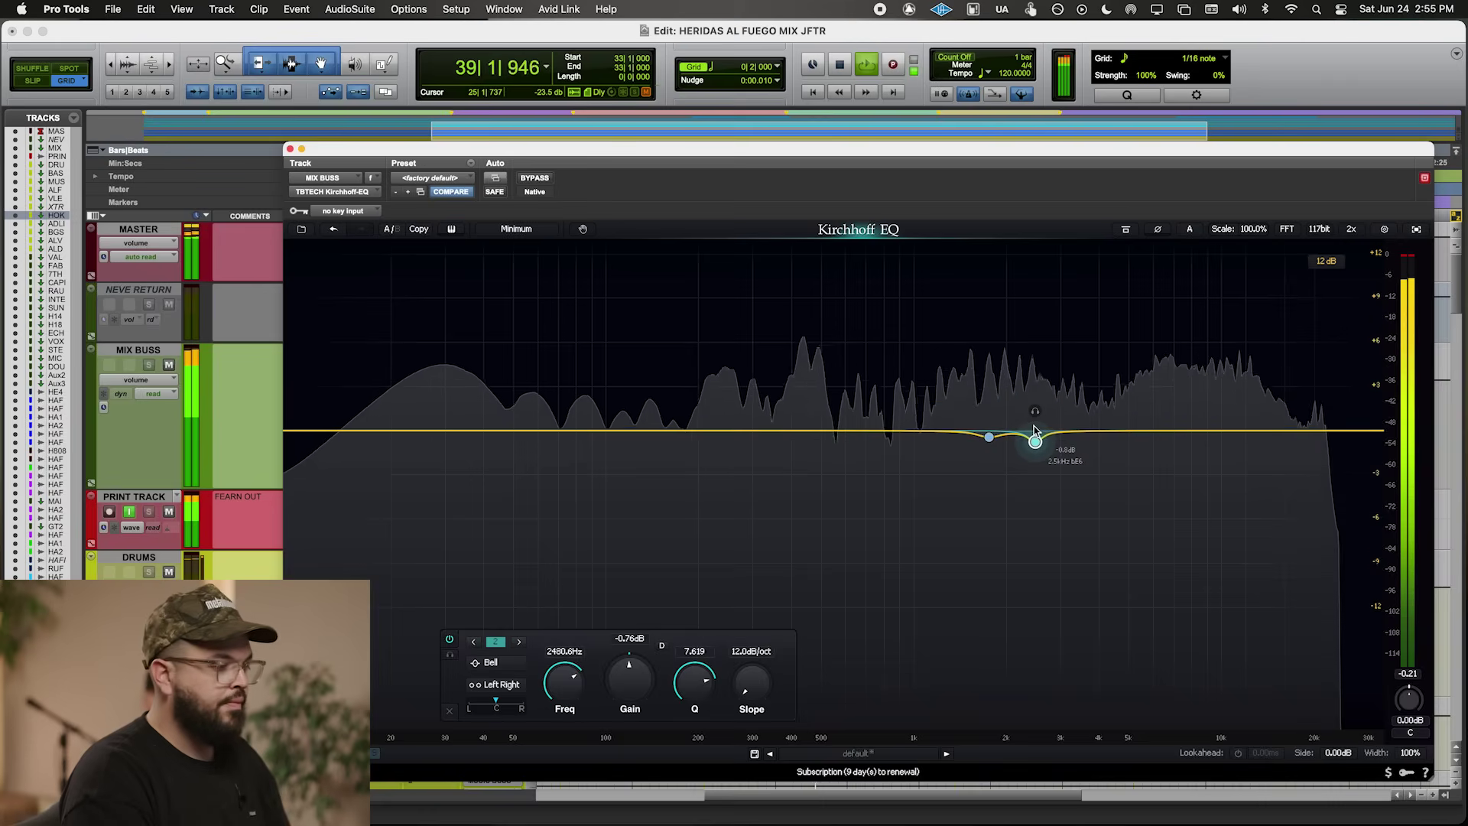
pyautogui.click(290, 149)
# - Lower the HAF Adlibs volume automation to -5.5 dB from bar 41 to bar 47 and replay from bar 40
pyautogui.scroll(-15, 820, 496)
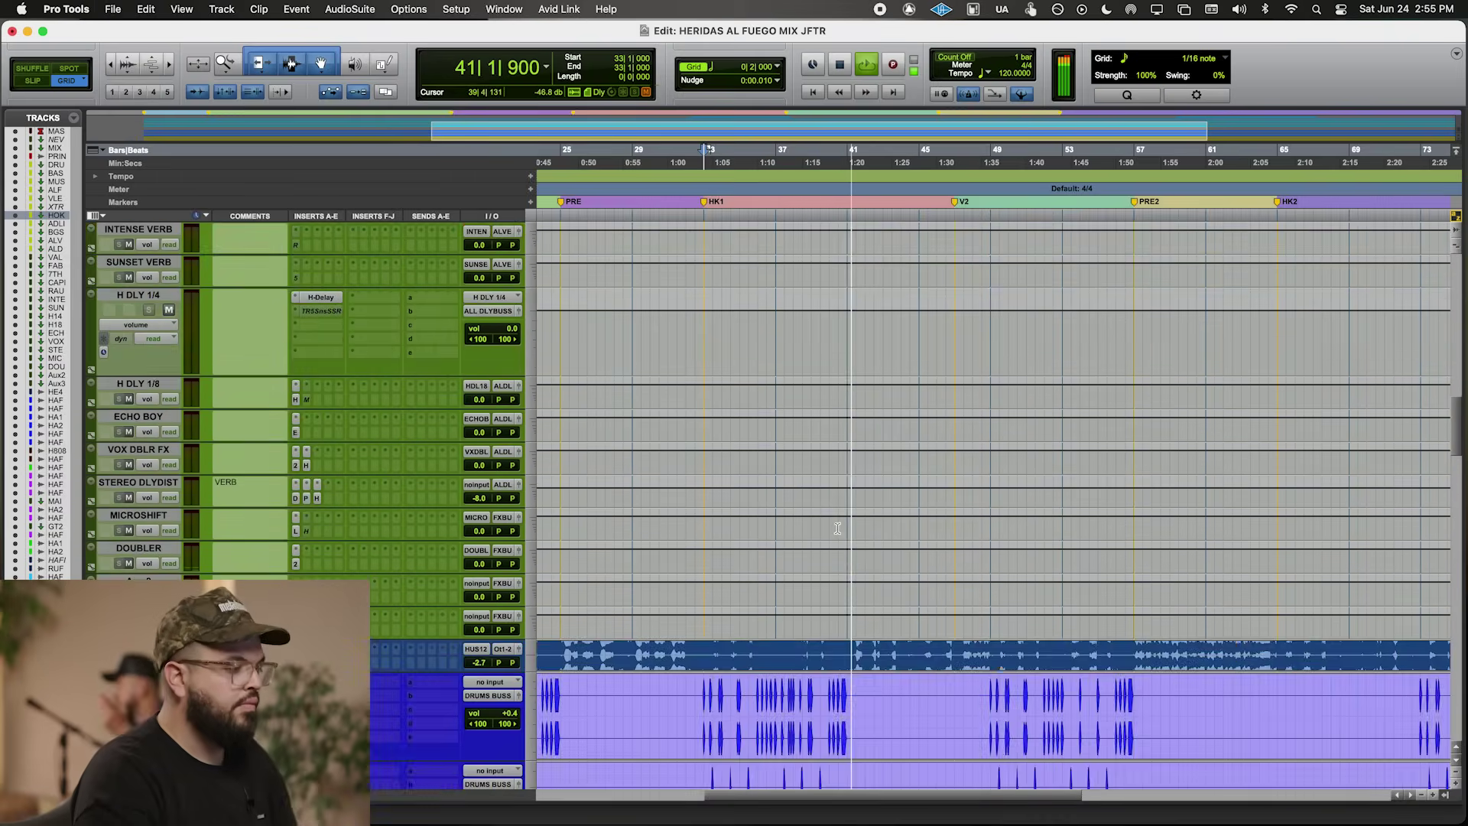
pyautogui.scroll(-10, 853, 490)
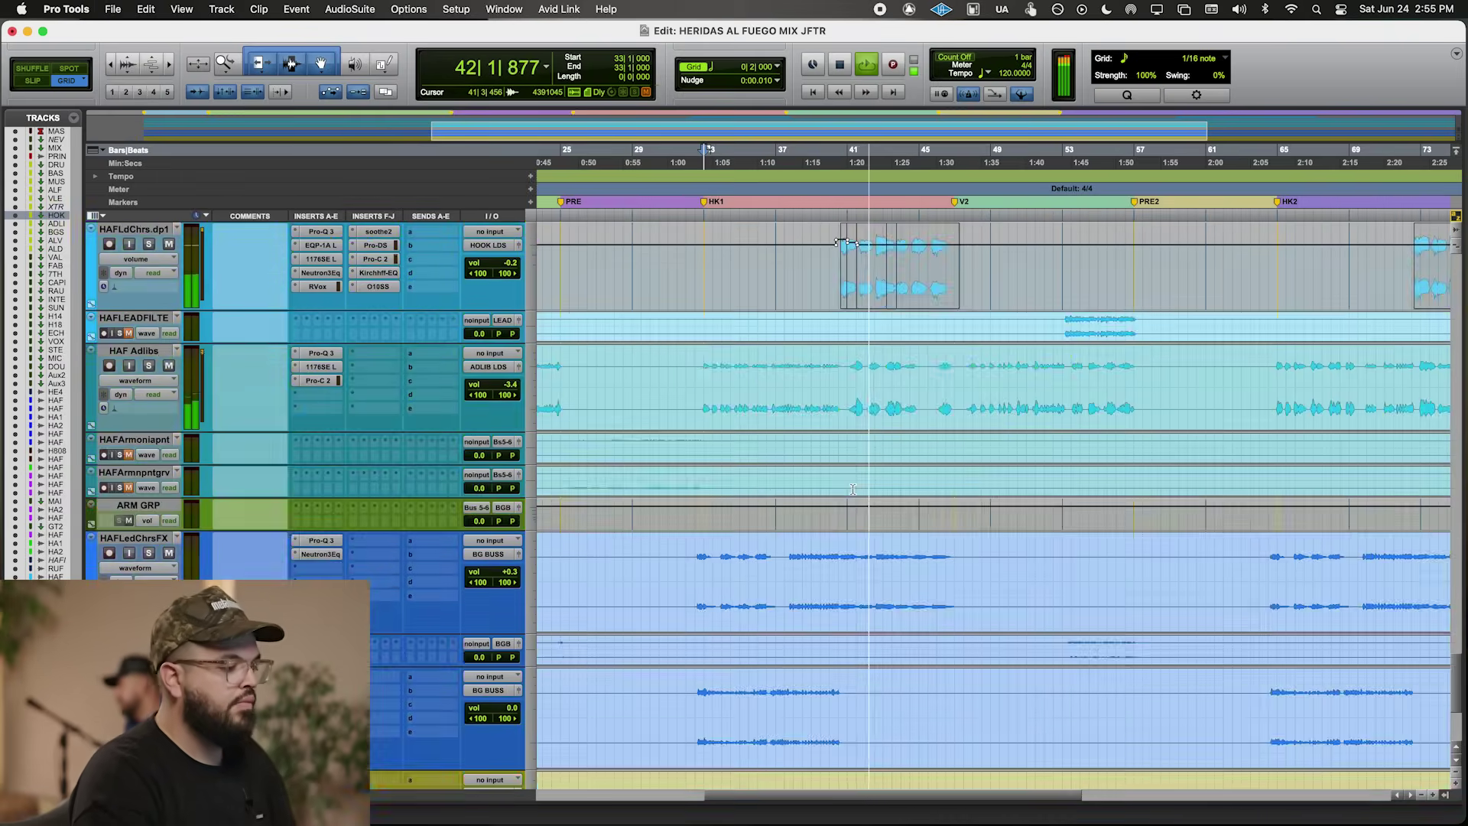
pyautogui.scroll(10, 854, 490)
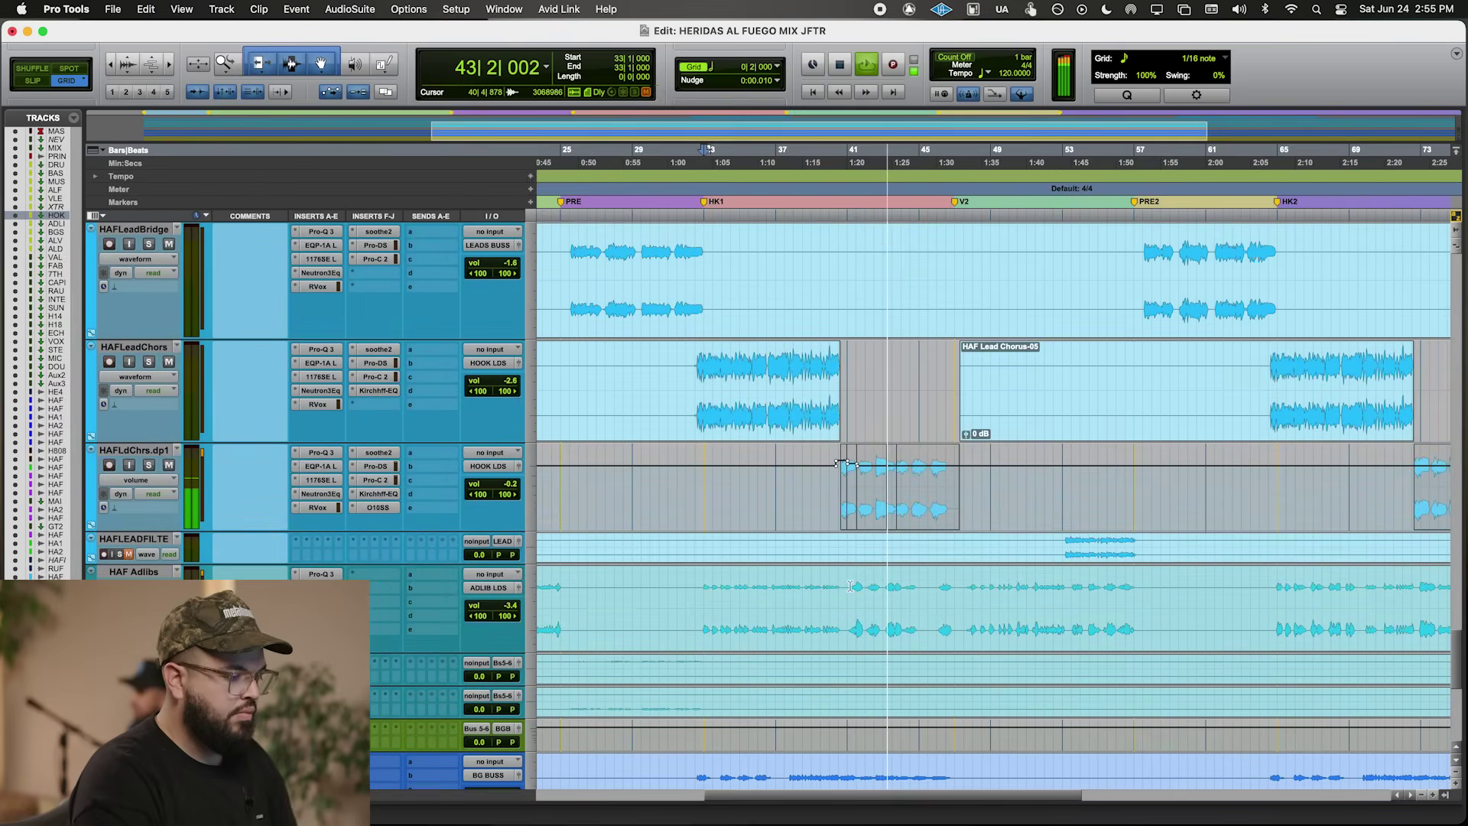
pyautogui.moveTo(848, 589); pyautogui.dragTo(960, 587)
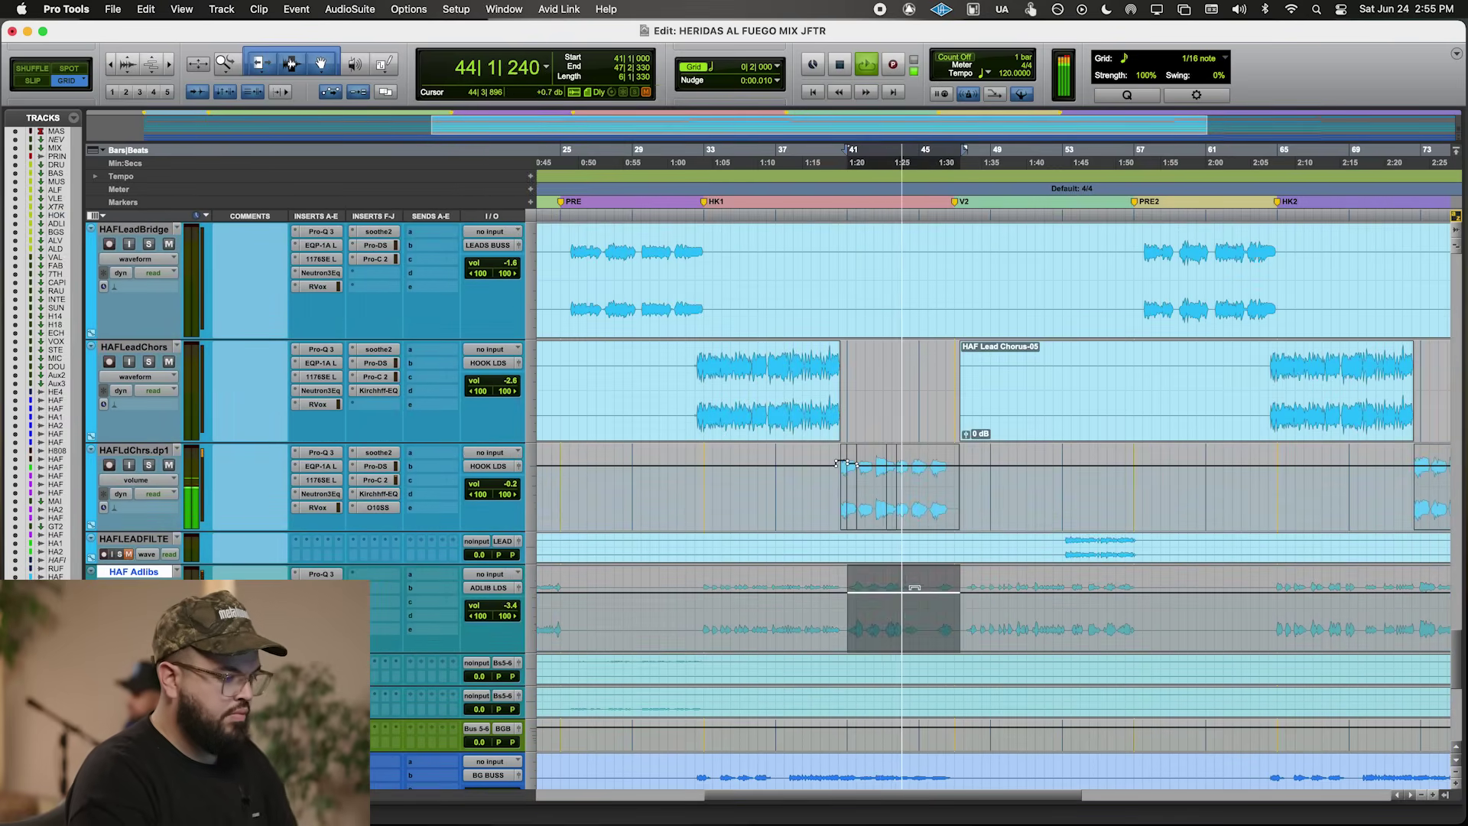
pyautogui.moveTo(902, 632); pyautogui.dragTo(902, 633)
pyautogui.click(839, 612)
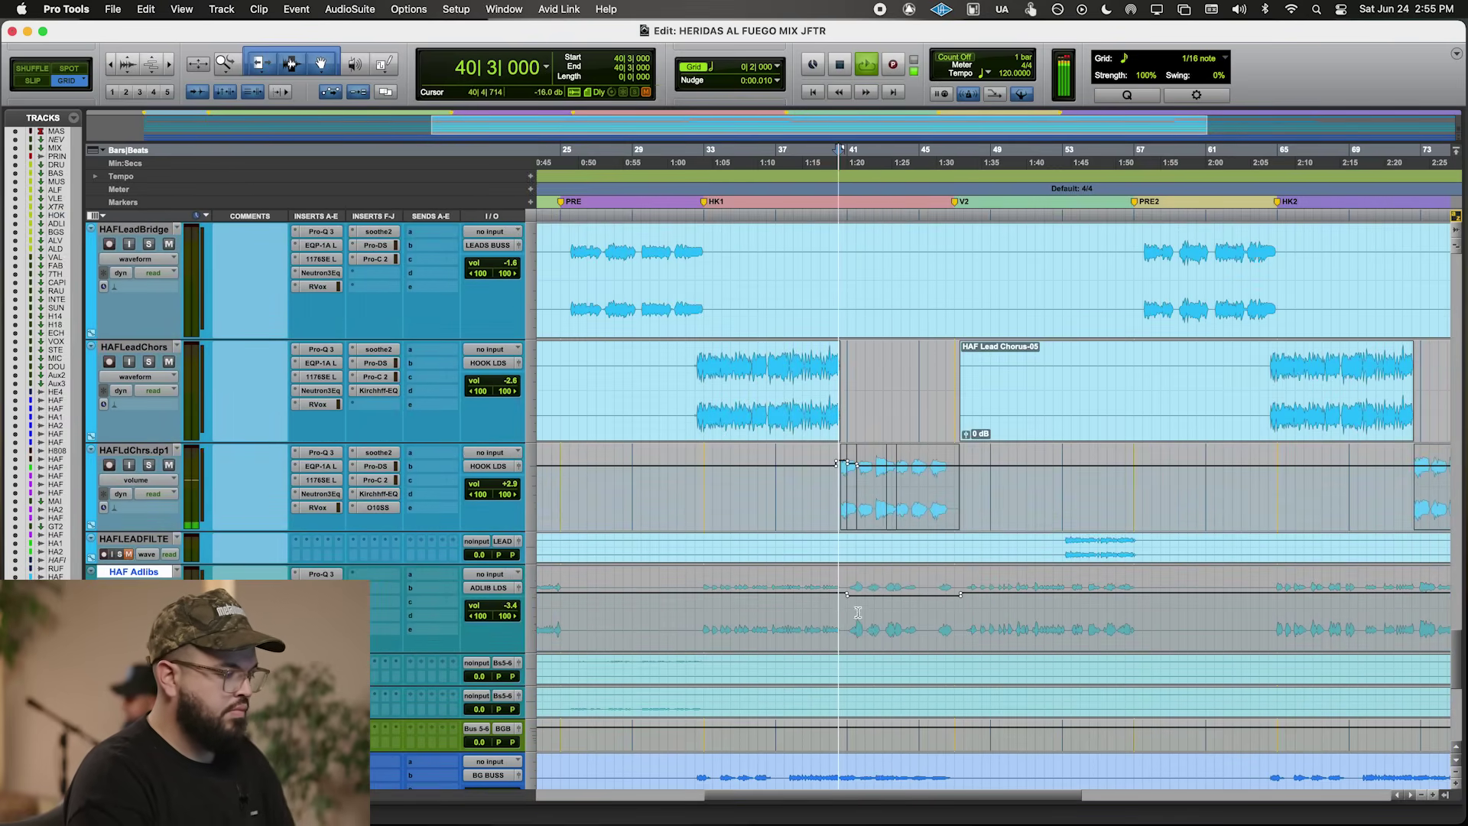
# - Add a send from HAF Adlibs to RAUM VERB and raise its level
pyautogui.click(429, 574)
pyautogui.click(472, 551)
pyautogui.write('quar')
pyautogui.press('Return')
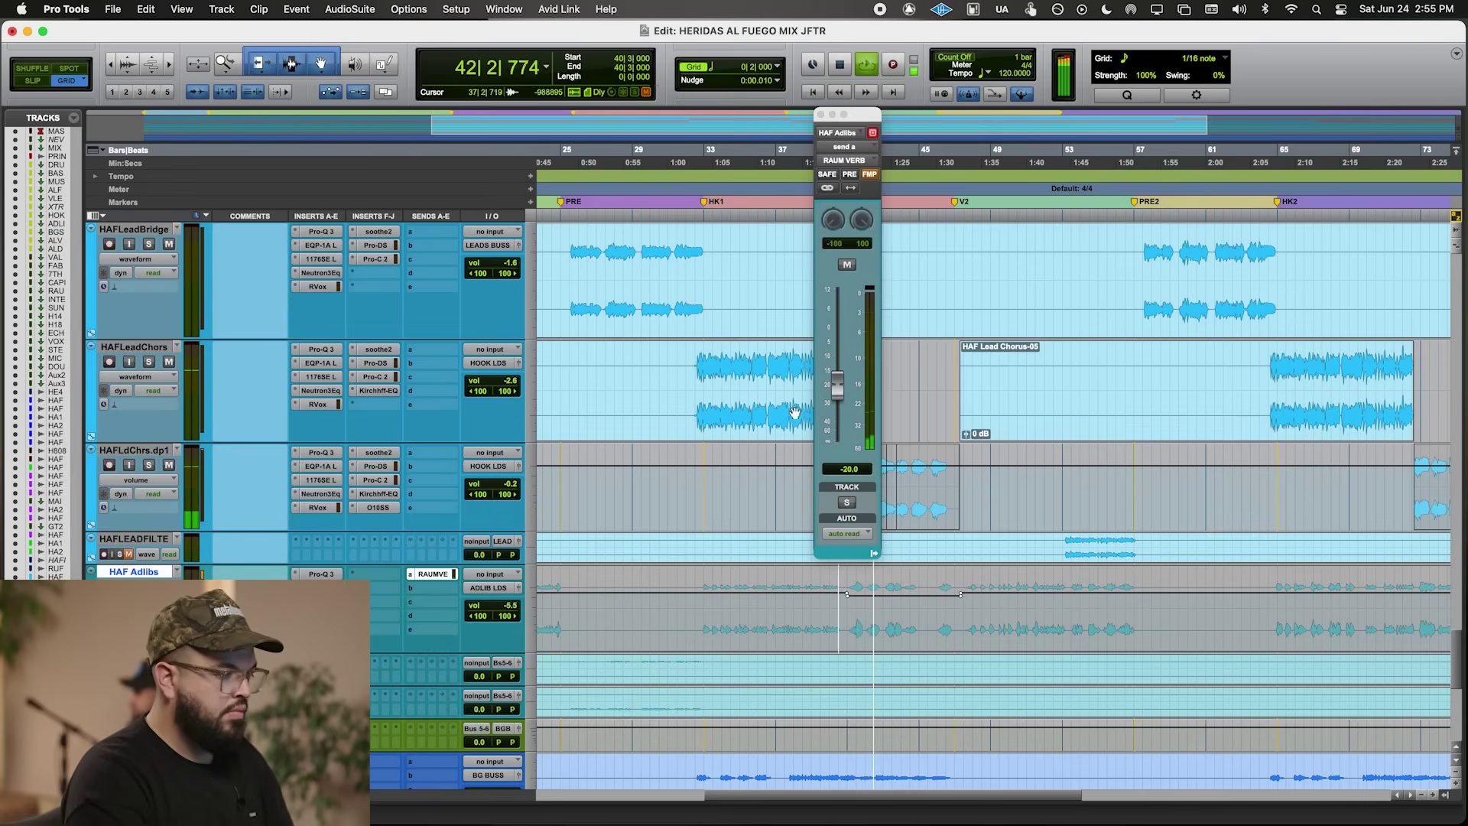
pyautogui.moveTo(841, 375); pyautogui.dragTo(839, 372)
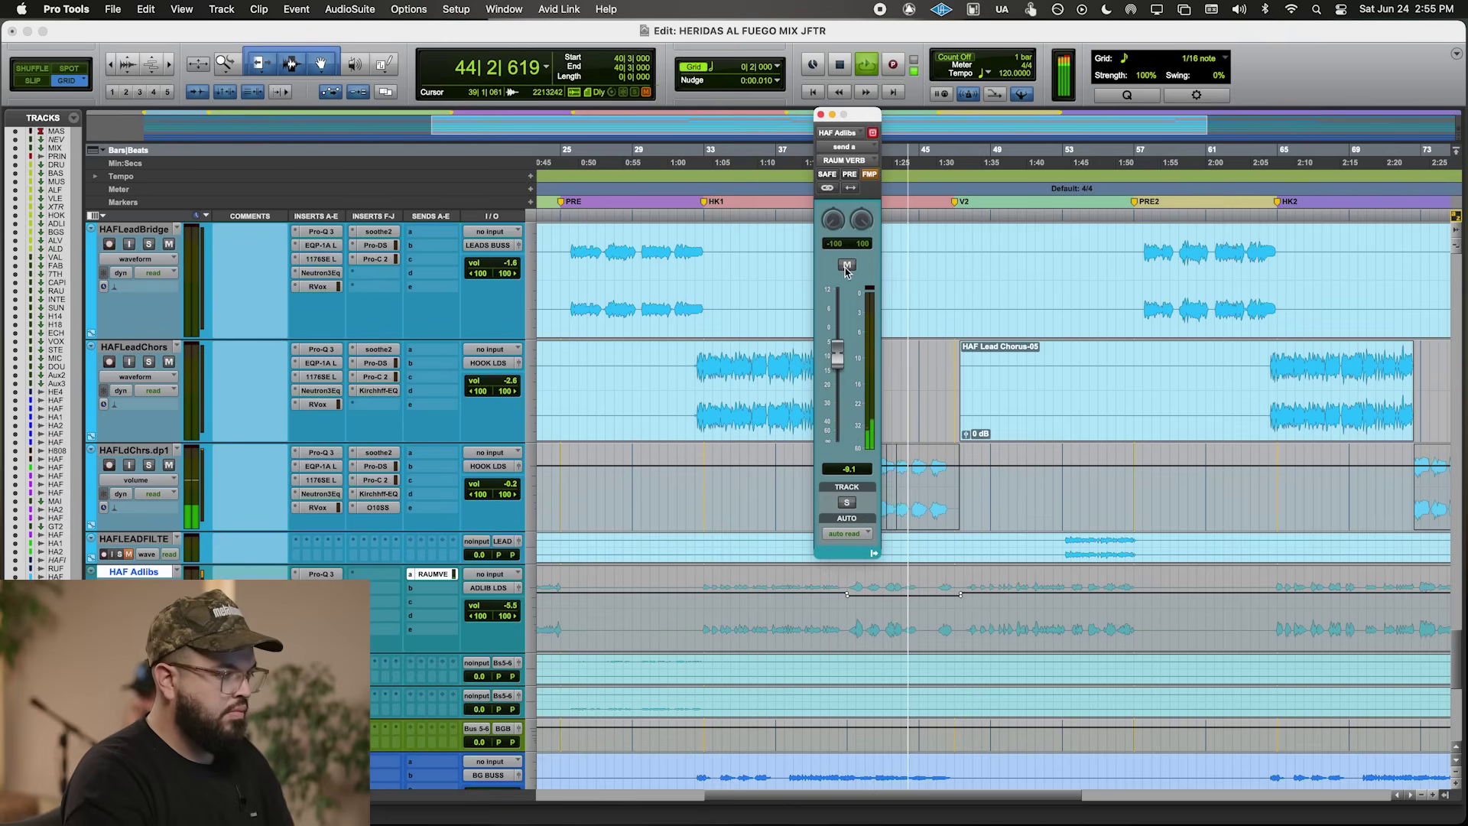
# - Mute the RAUM VERB send on HAF Adlibs and automate its mute so it is active only from bar 41 to 47
pyautogui.moveTo(955, 597); pyautogui.dragTo(848, 596)
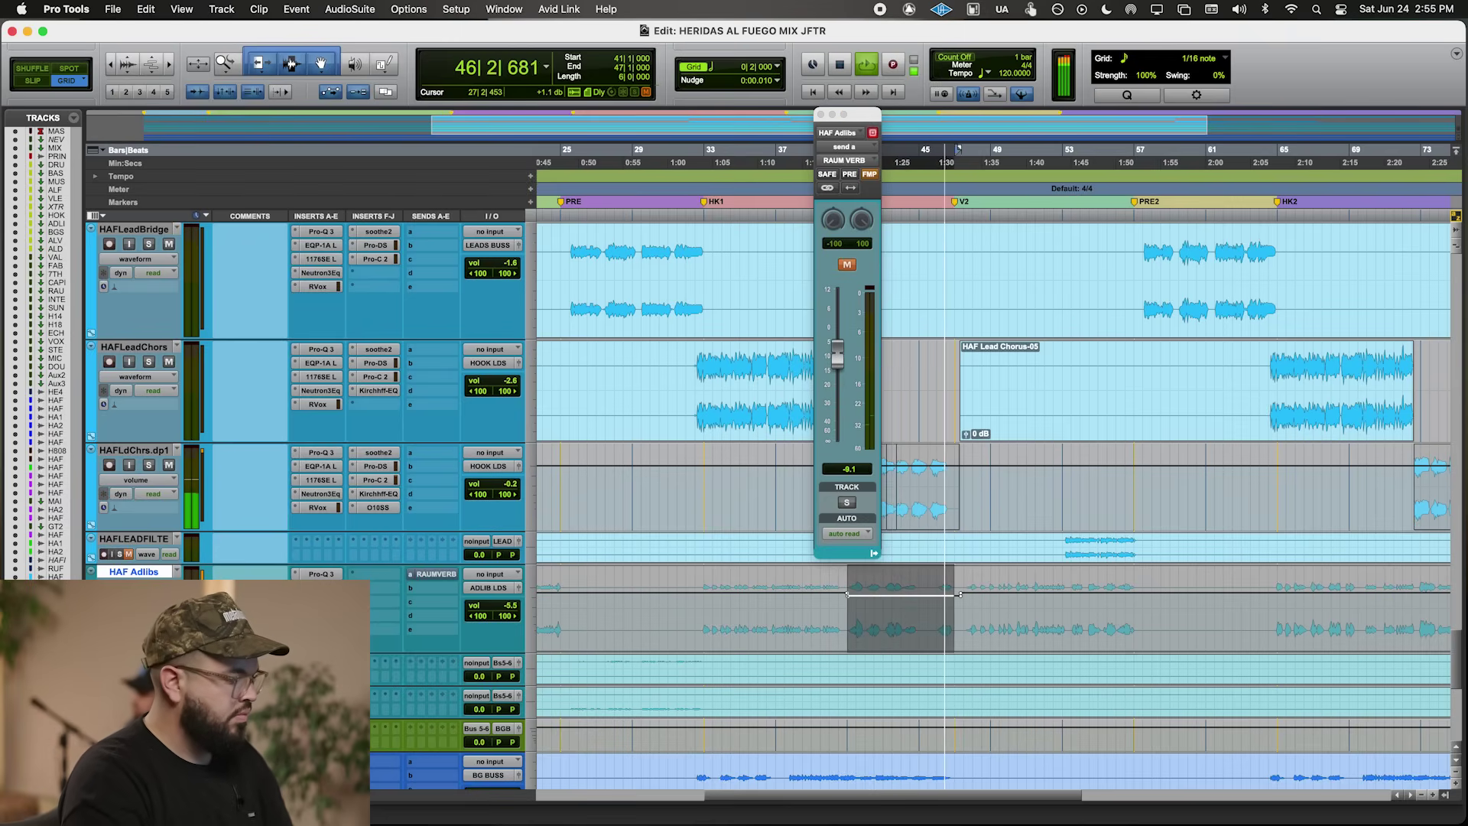
pyautogui.click(135, 601)
pyautogui.click(264, 673)
pyautogui.moveTo(905, 587); pyautogui.dragTo(906, 586)
pyautogui.click(135, 479)
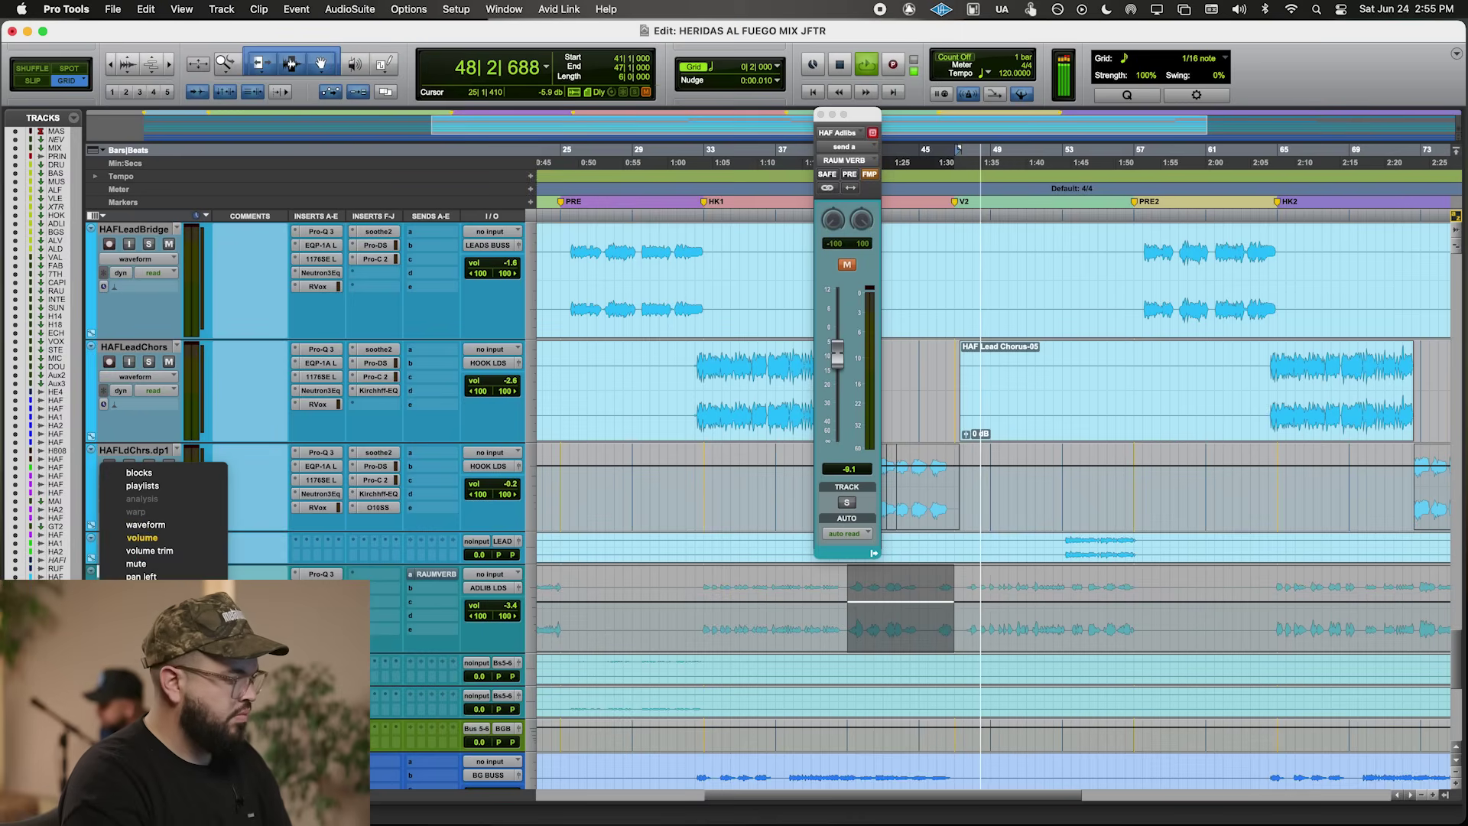
pyautogui.click(142, 538)
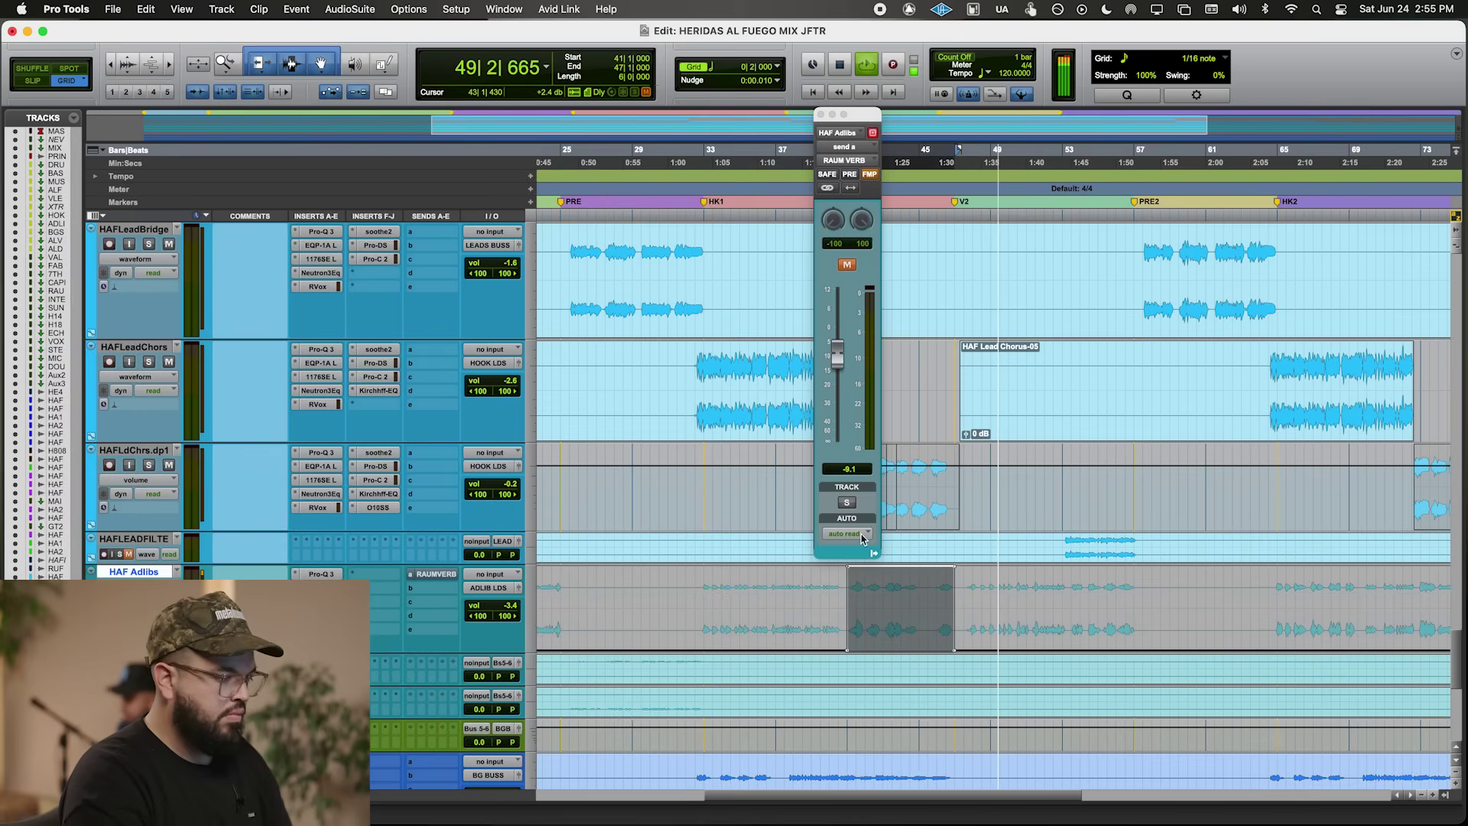
# - Replay the song from bar 38 and close the HAF Adlibs RAUM VERB send window
pyautogui.press('space')
pyautogui.click(792, 607)
pyautogui.press('space')
pyautogui.click(821, 114)
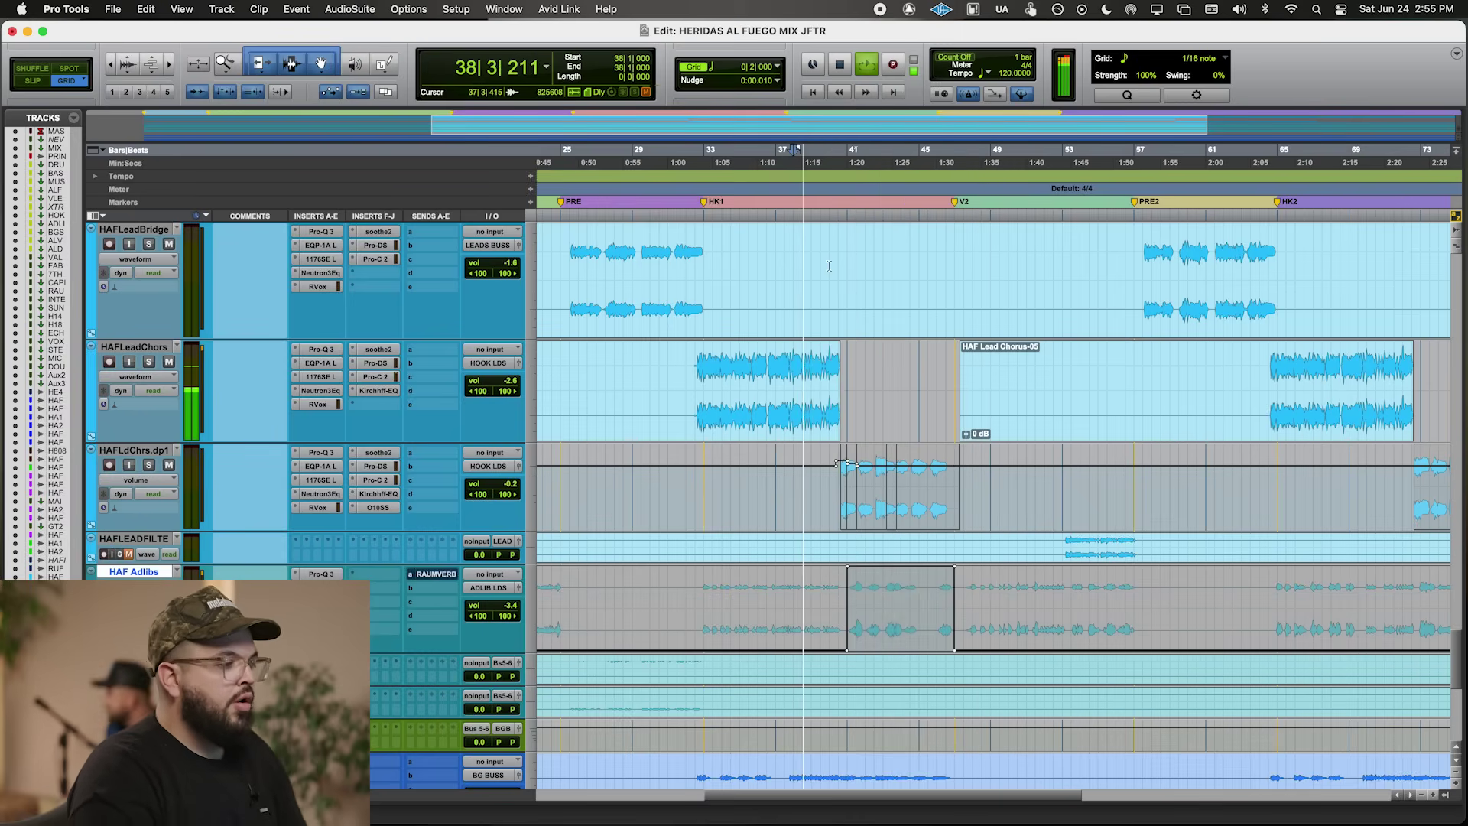
pyautogui.scroll(5, 910, 452)
pyautogui.scroll(-5, 918, 459)
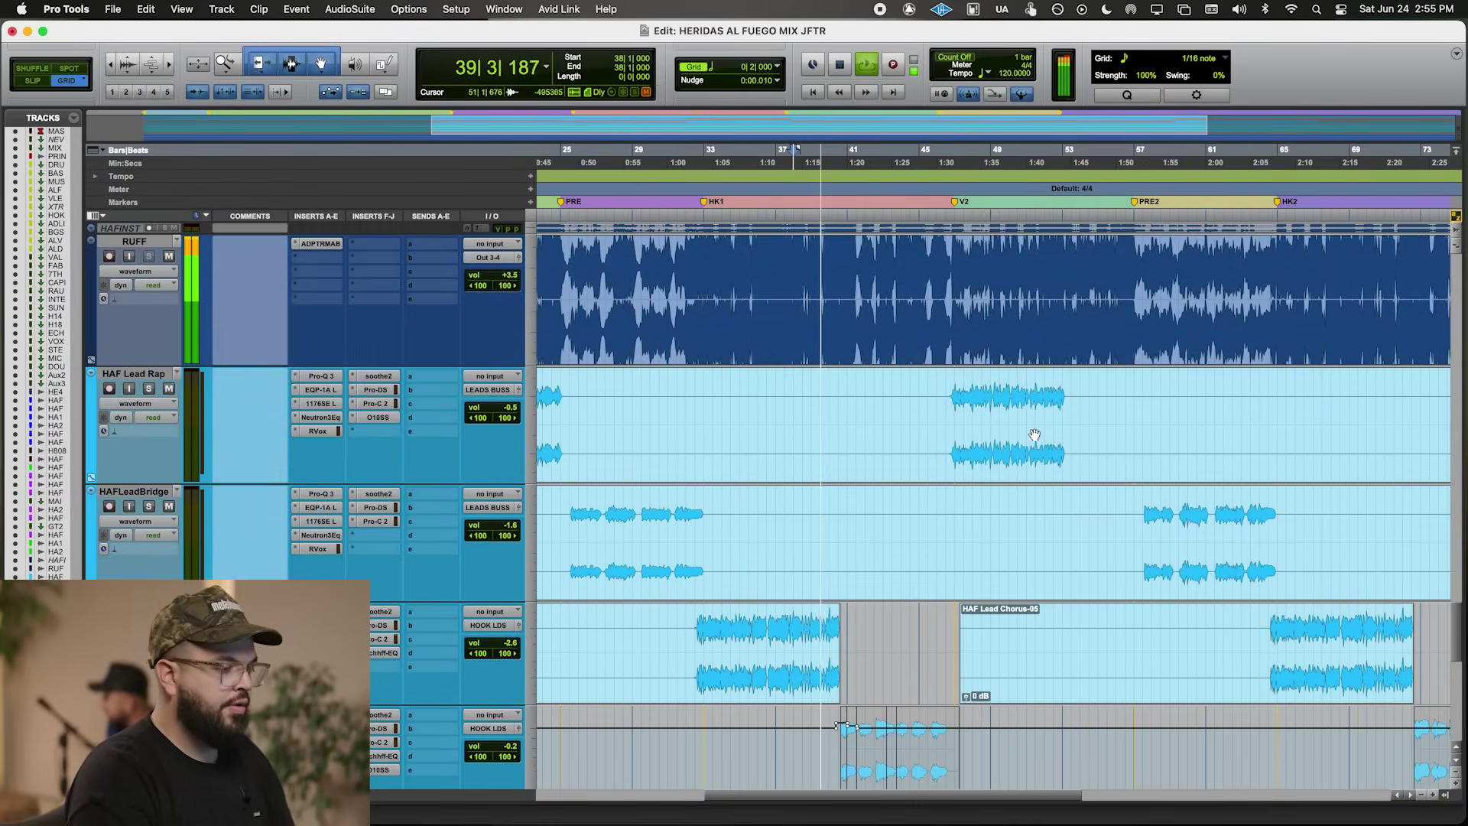
# - Duplicate the HAF Lead Rap track without its active playlist and move its verse 2 section, bars 46 to 53, onto the duplicate
pyautogui.press('space')
pyautogui.moveTo(946, 399); pyautogui.dragTo(1079, 400)
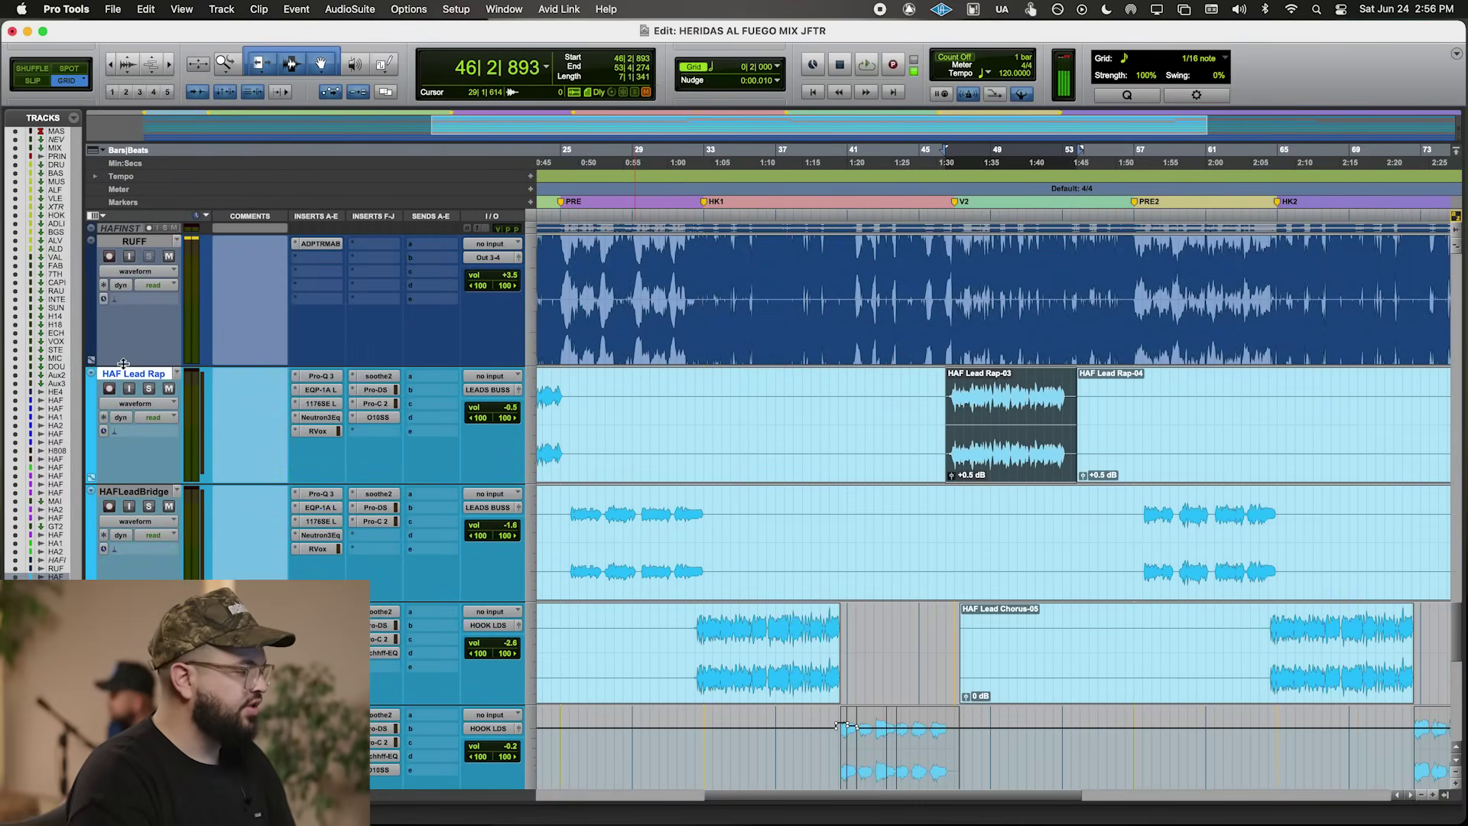
pyautogui.rightClick(122, 375)
pyautogui.click(176, 612)
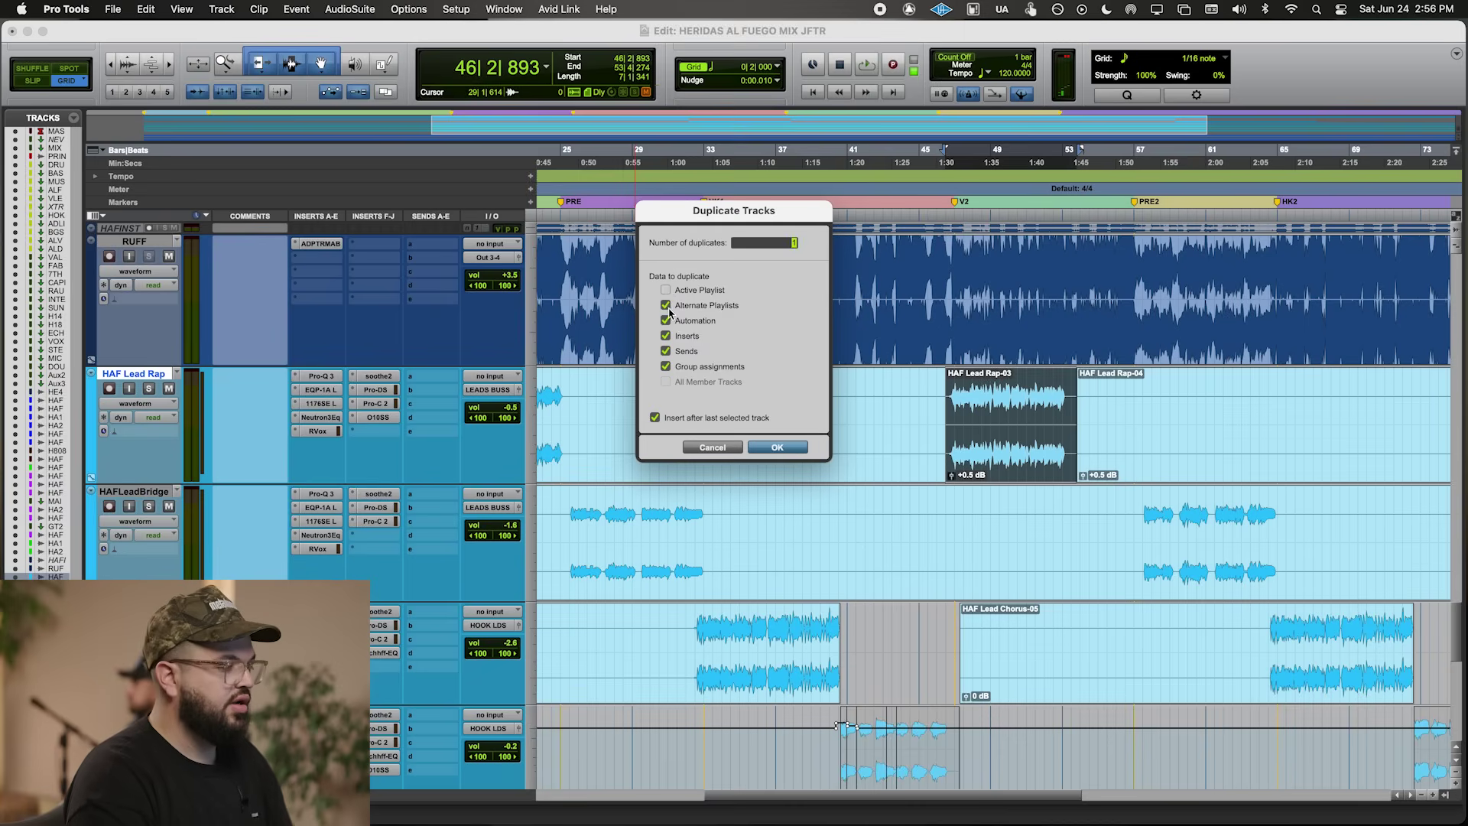
pyautogui.press('Return')
pyautogui.moveTo(1008, 447); pyautogui.dragTo(1008, 543)
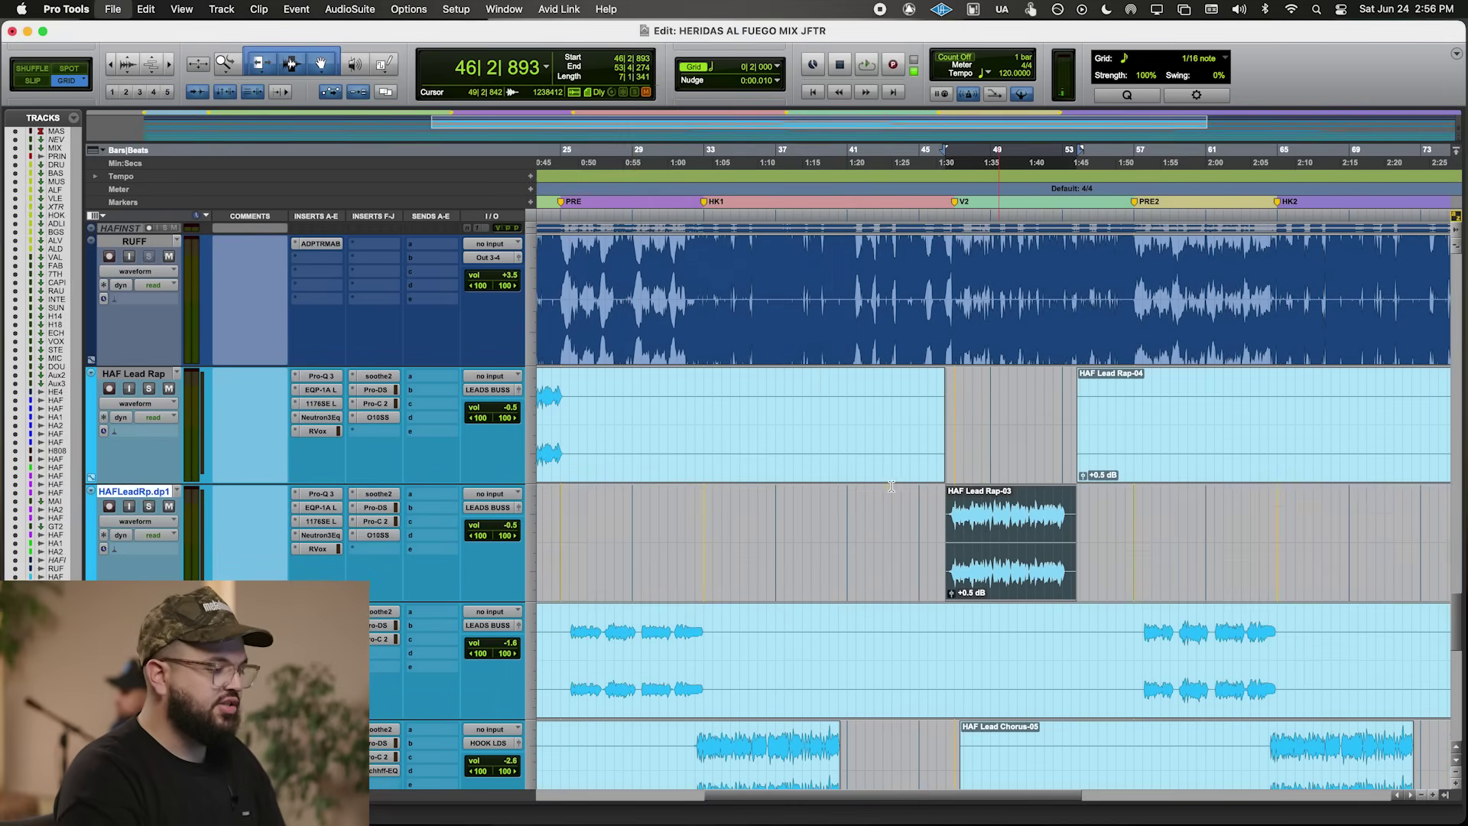
# - While playing verse 1 from bar 8, set the mix to 70% and the depth to 0.8 in HAF Lead Rap's soothe2
pyautogui.hscroll(-5, 891, 486)
pyautogui.hscroll(-2, 1253, 505)
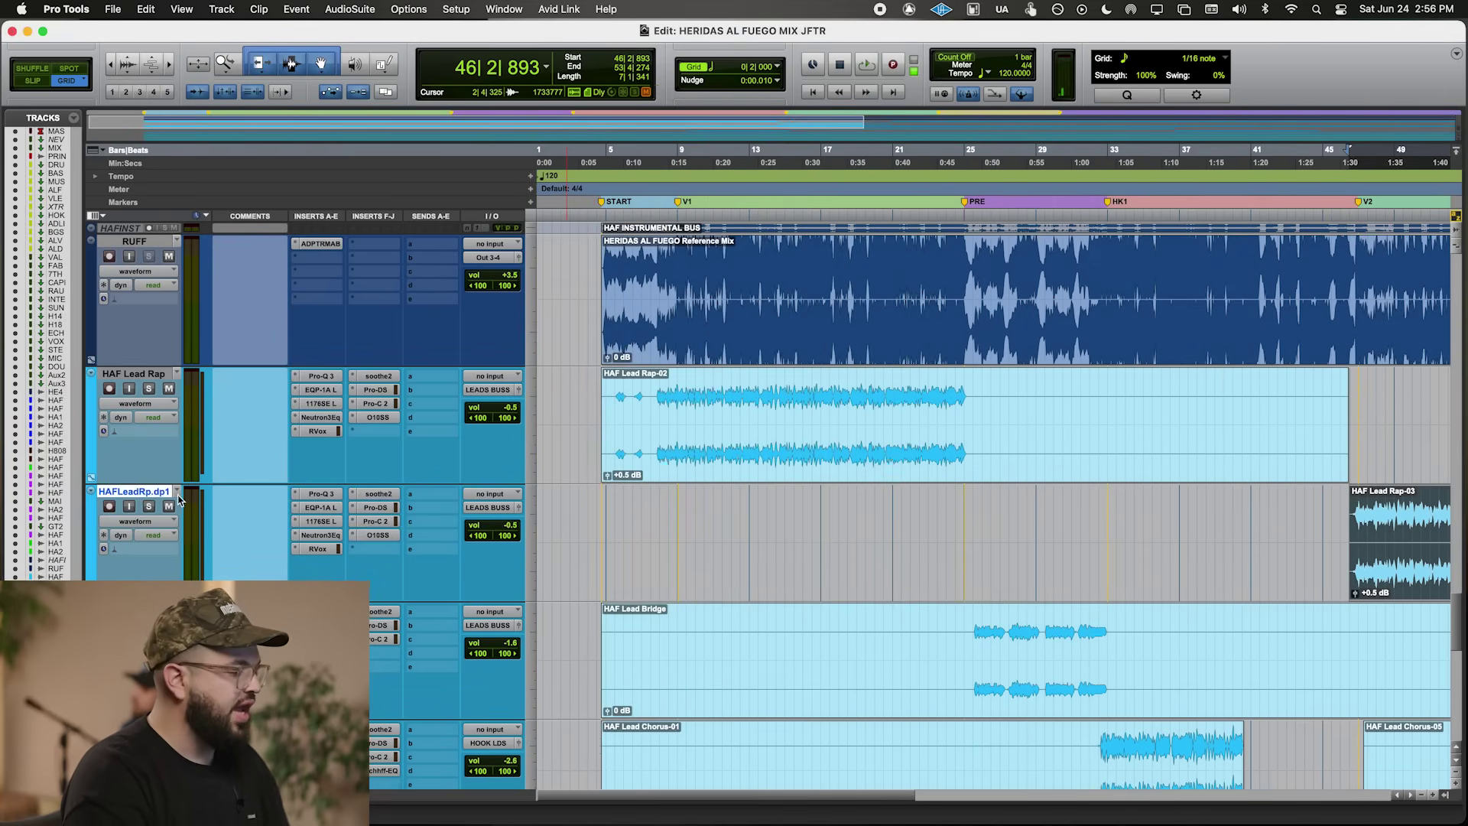
pyautogui.click(659, 388)
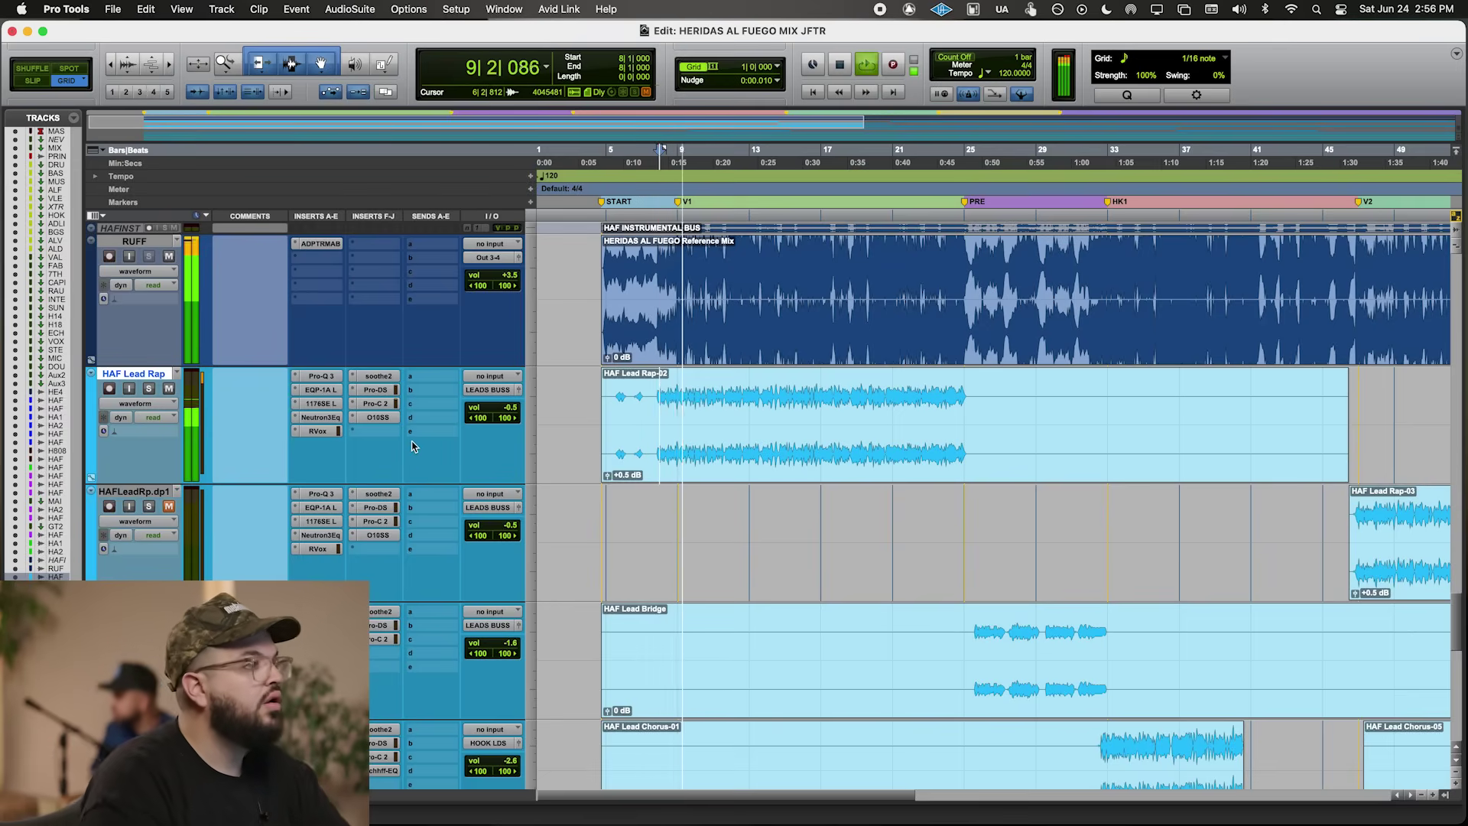
pyautogui.click(378, 376)
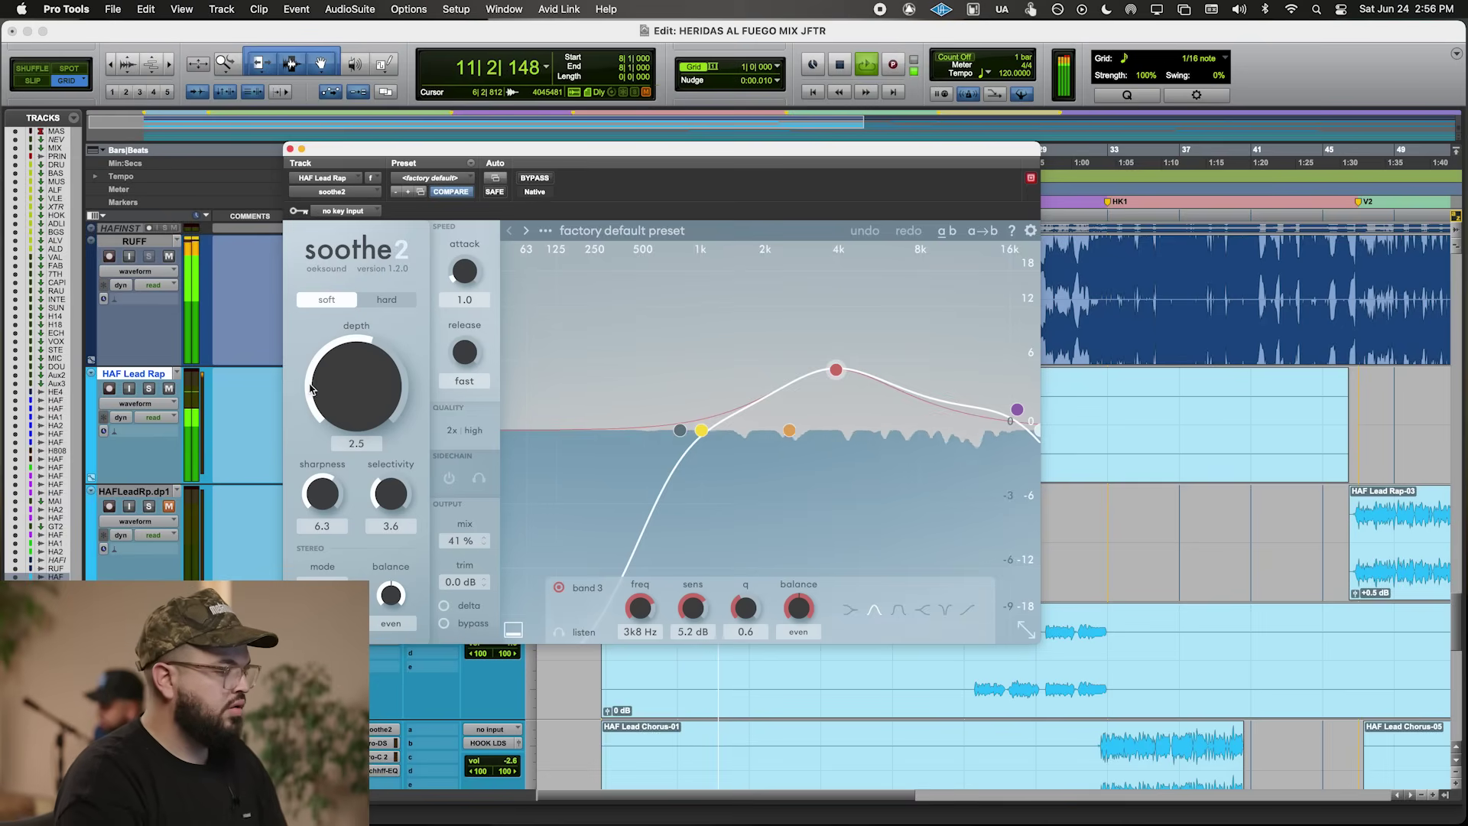
pyautogui.moveTo(472, 541); pyautogui.dragTo(457, 491)
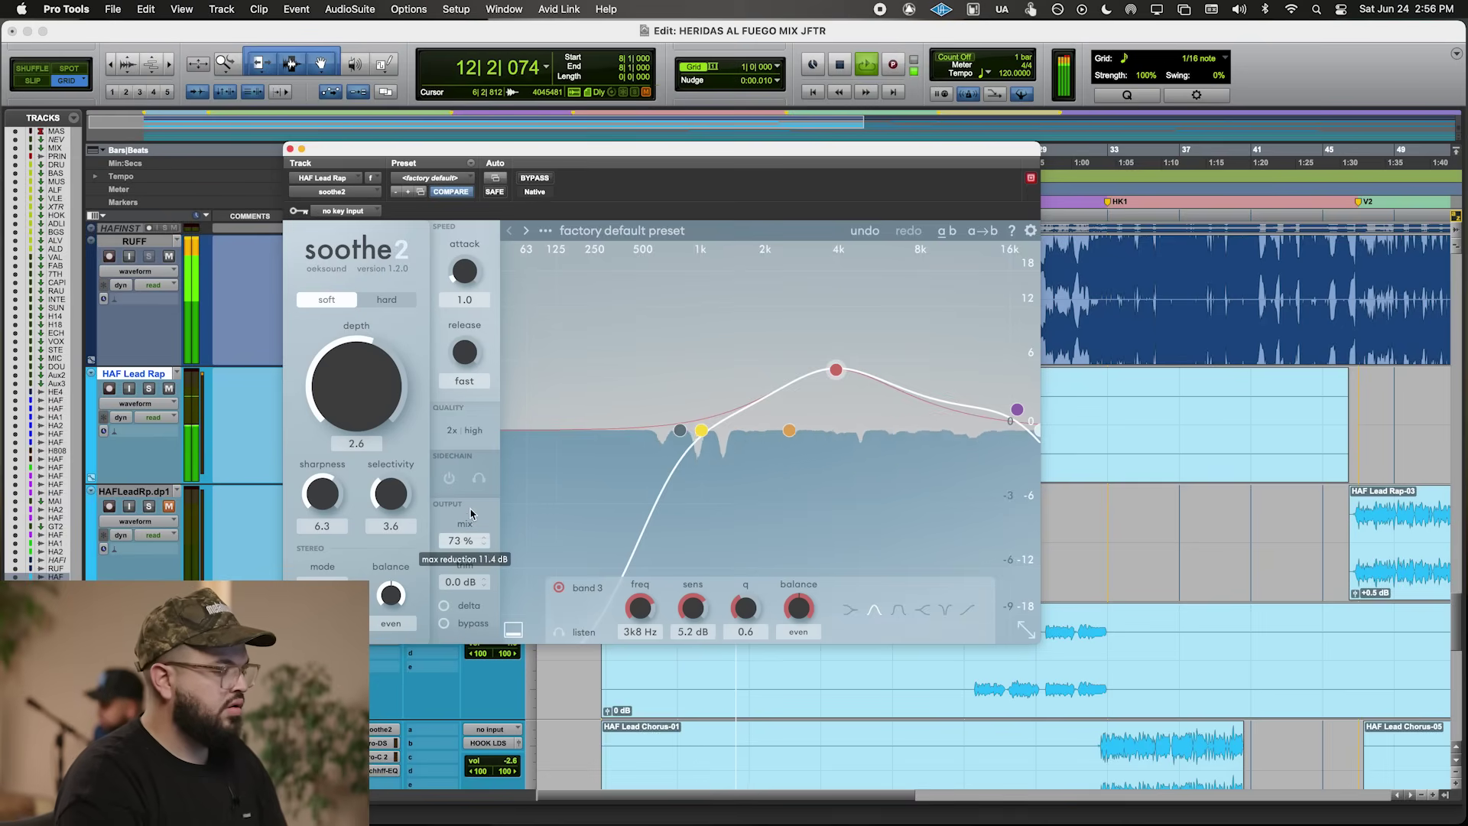
pyautogui.moveTo(366, 422); pyautogui.dragTo(365, 409)
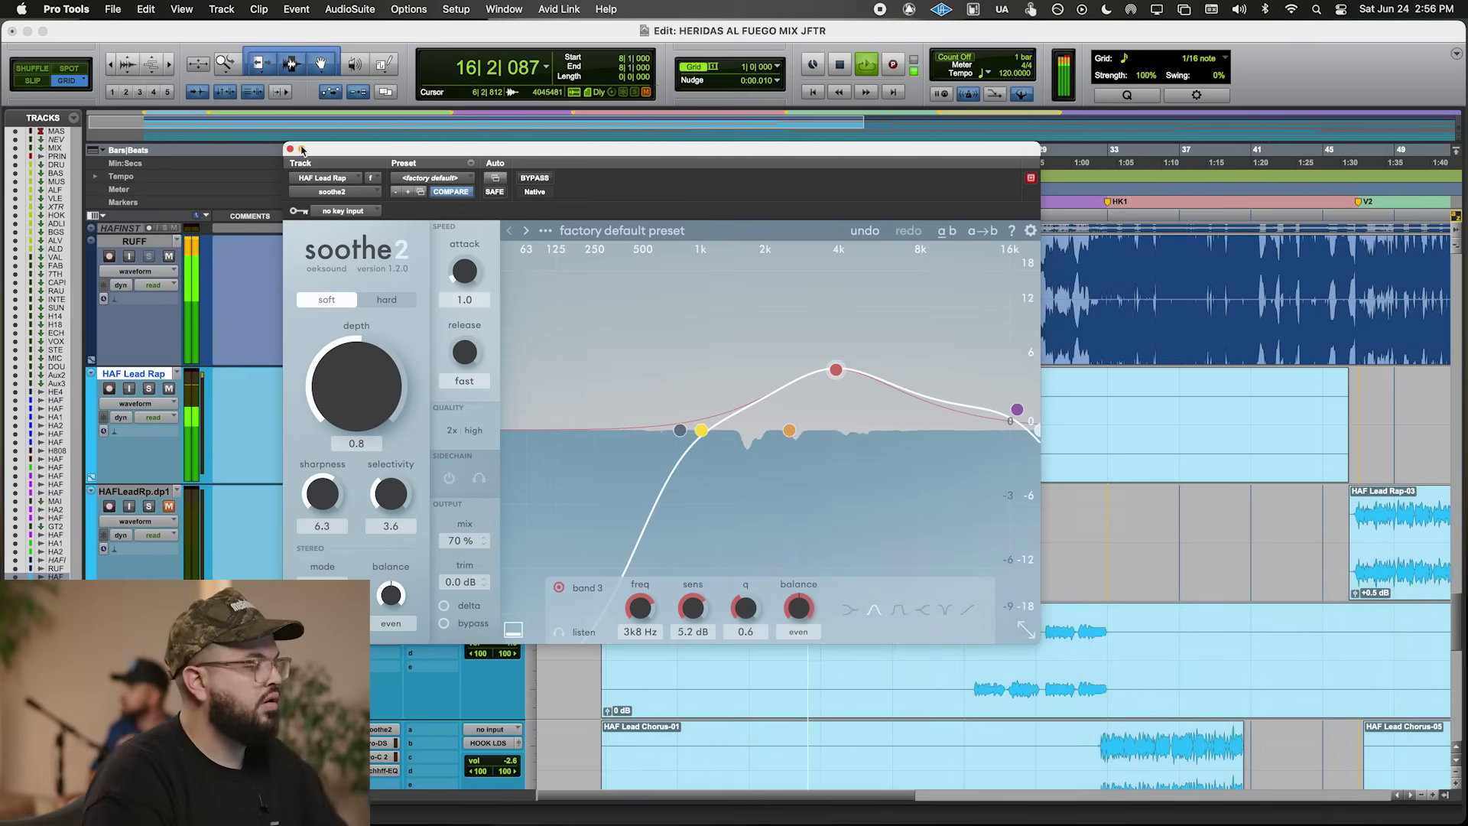
pyautogui.click(291, 149)
# - Check the threshold and wet gain in HAF Lead Rap's Pro-C 2 during playback
pyautogui.click(375, 403)
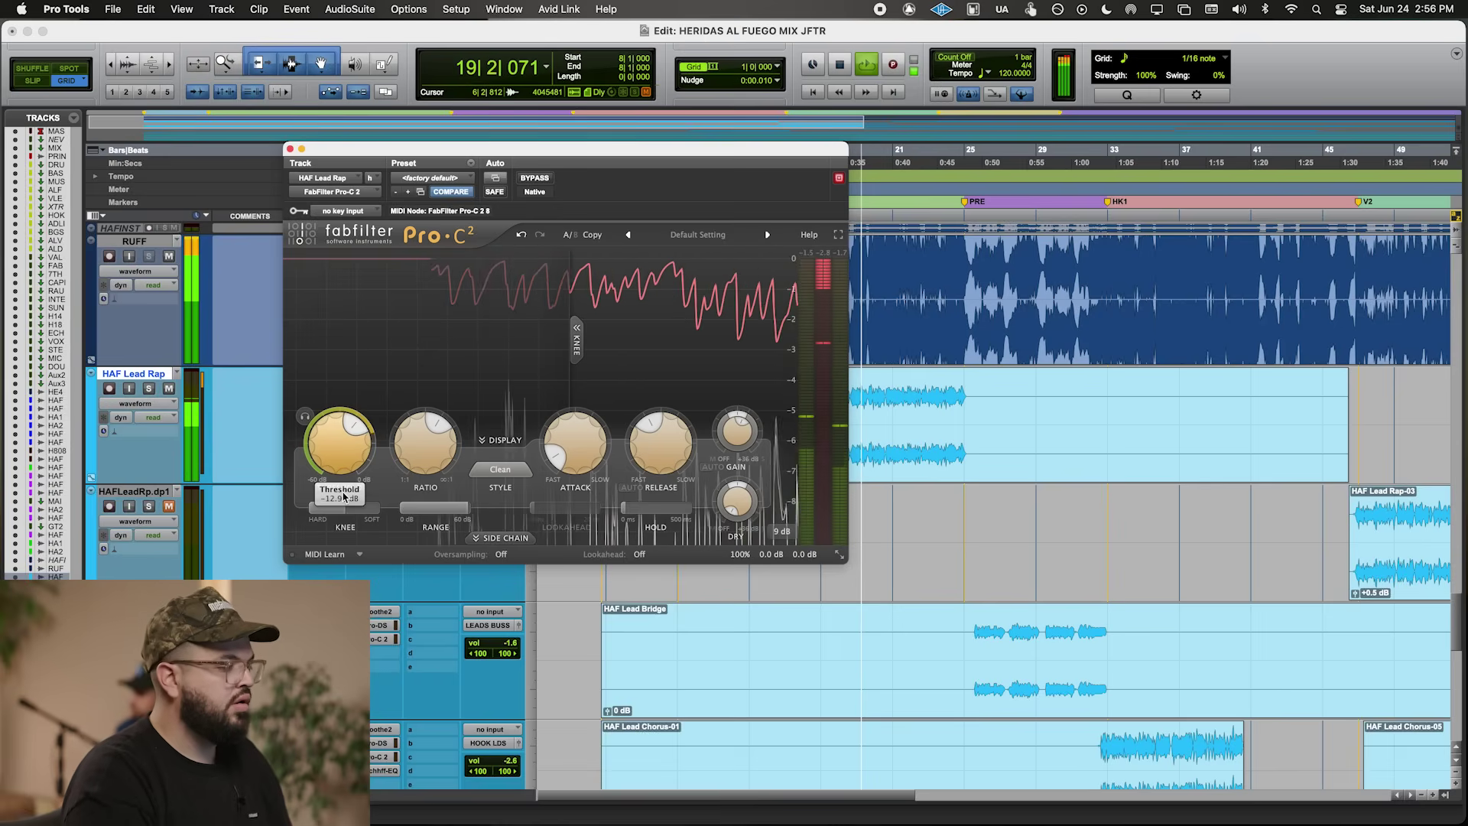
pyautogui.moveTo(739, 434)
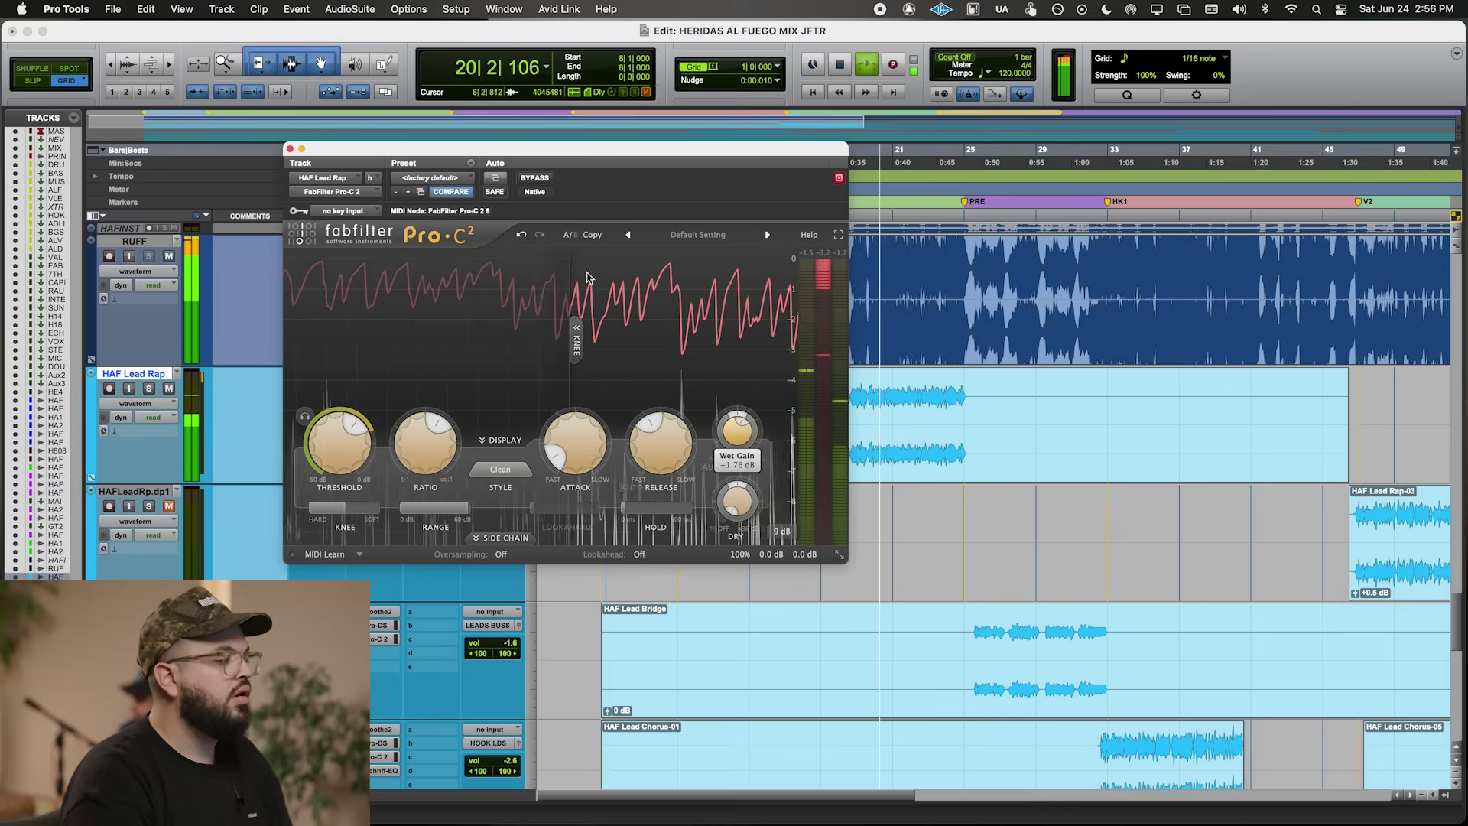
pyautogui.click(291, 149)
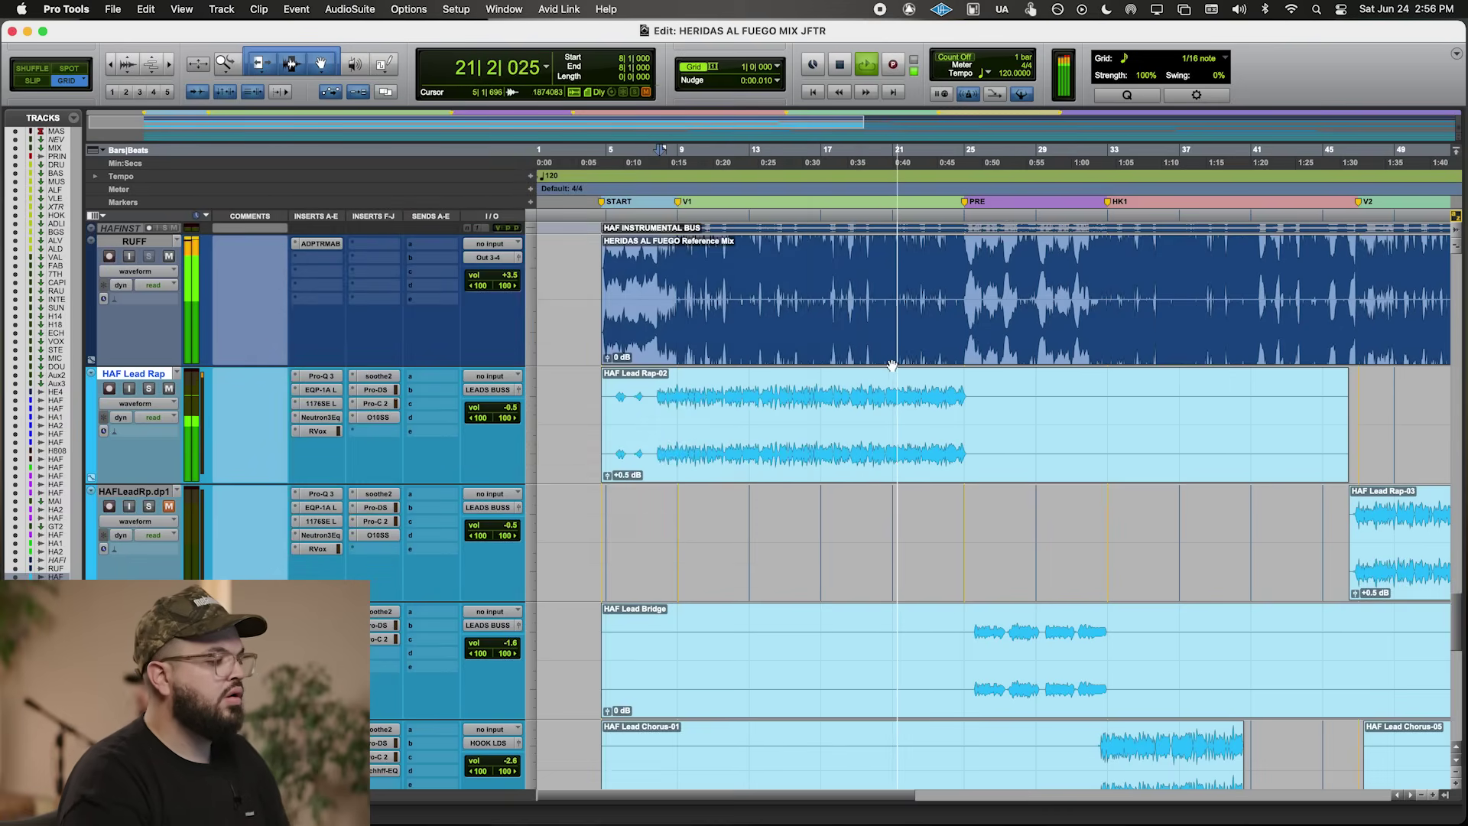
# - Return the HAF Adlibs and duplicate lead chorus tracks from automation display to waveform view
pyautogui.hscroll(5, 893, 366)
pyautogui.hscroll(3, 812, 398)
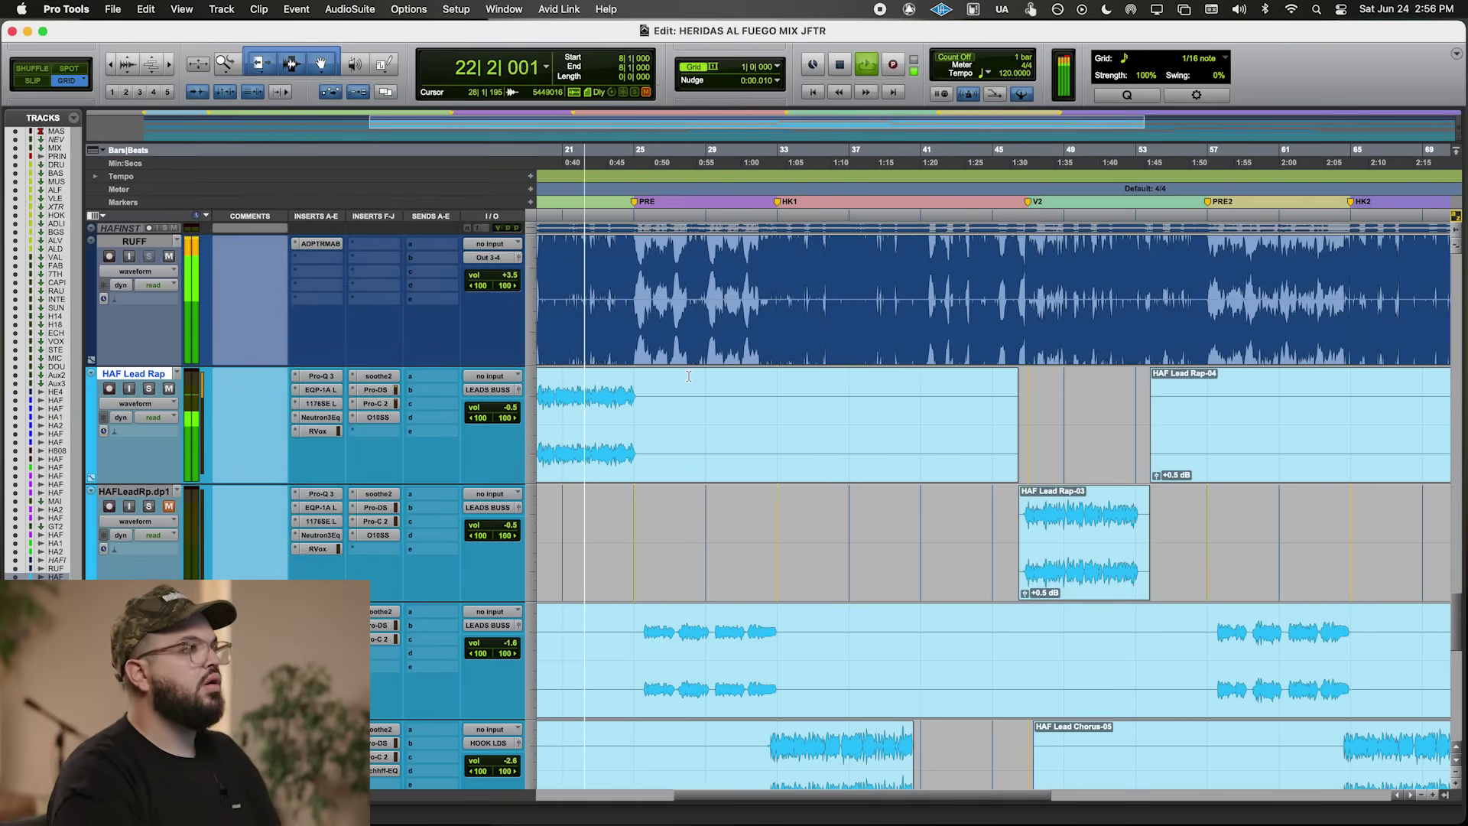
pyautogui.scroll(-10, 689, 380)
pyautogui.hscroll(-5, 681, 397)
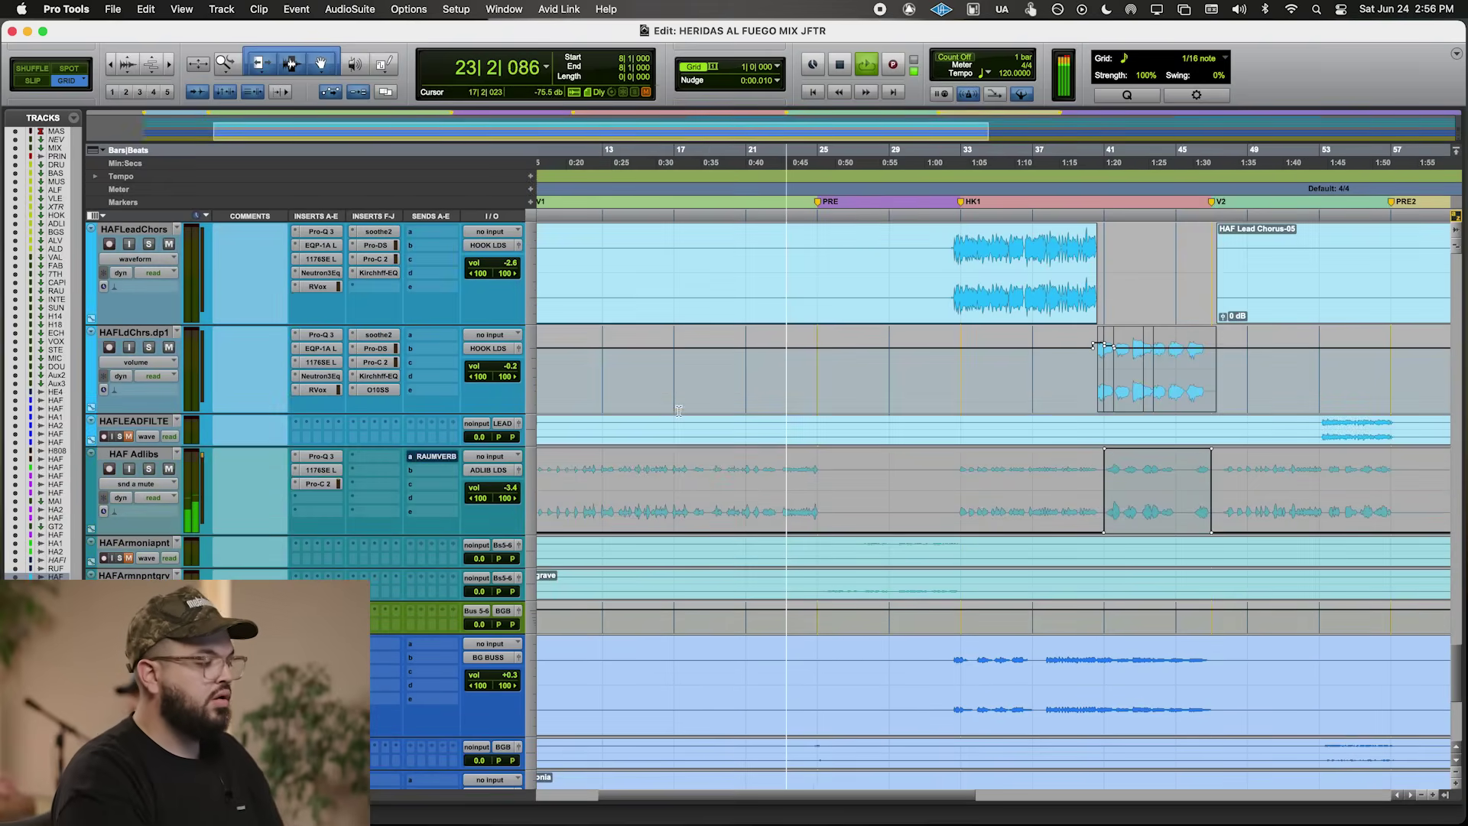
pyautogui.hscroll(-2, 761, 482)
pyautogui.scroll(-5, 763, 494)
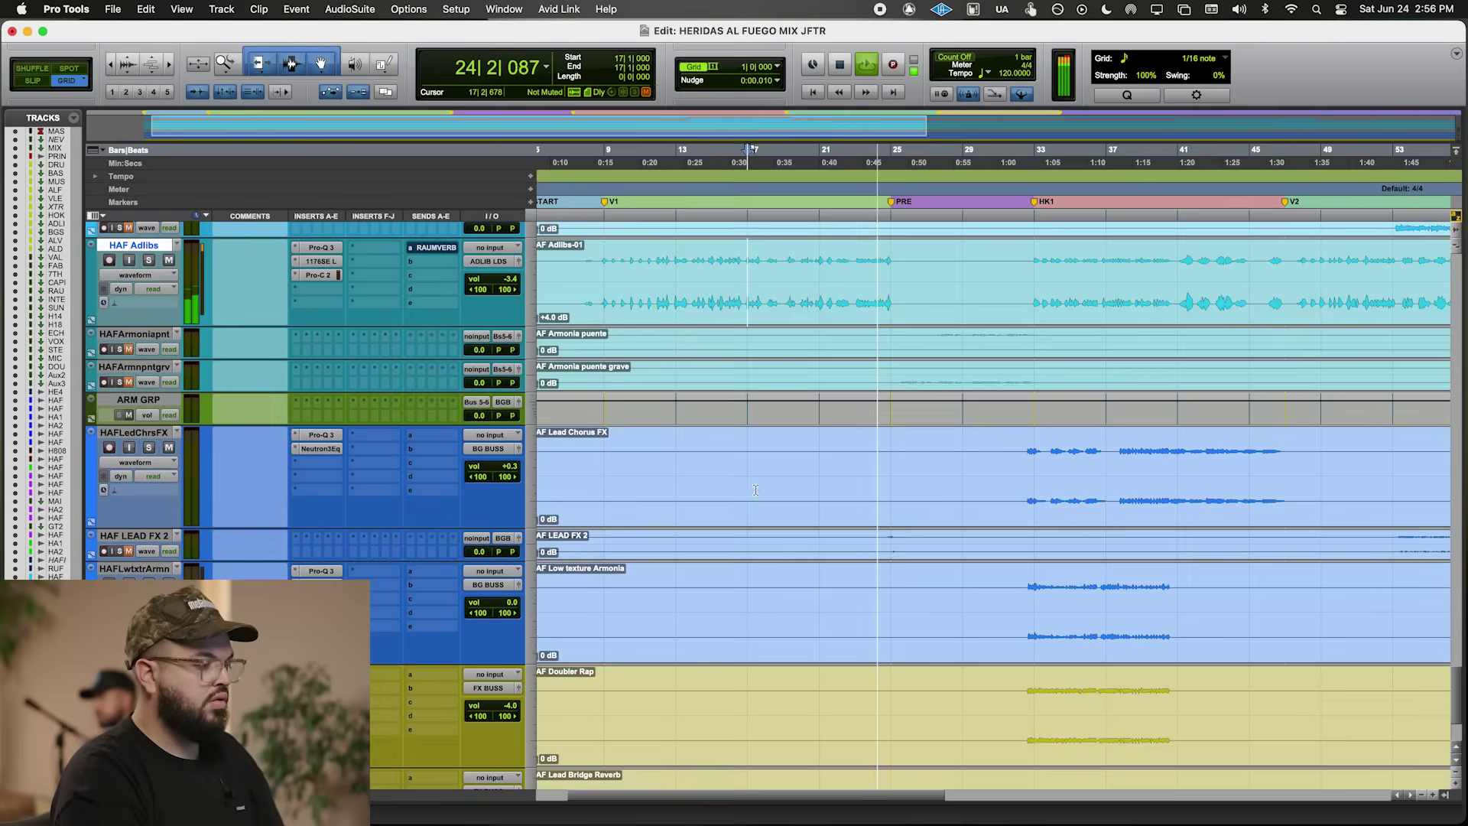
pyautogui.scroll(5, 763, 493)
pyautogui.hscroll(6, 780, 514)
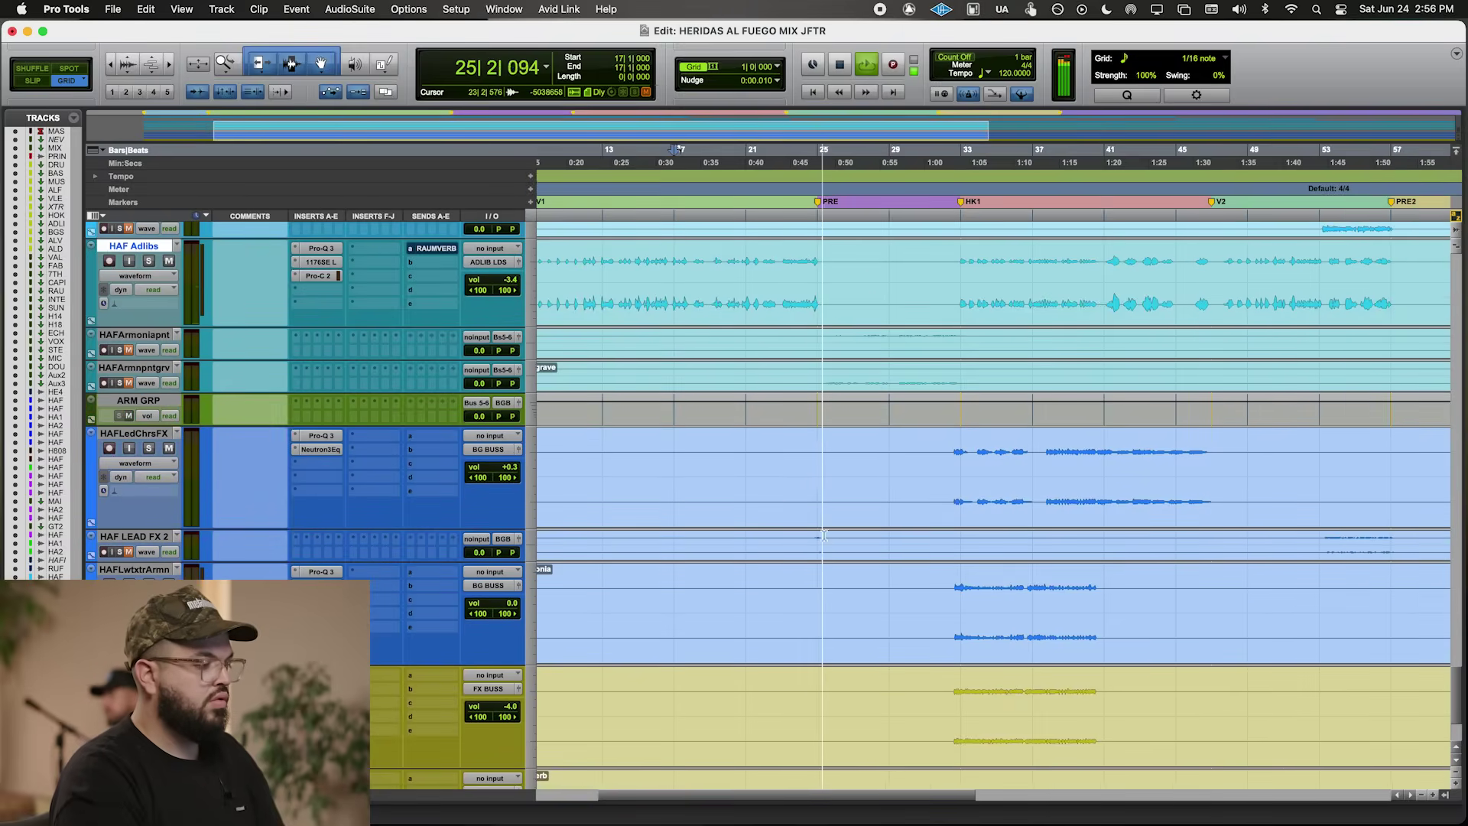
pyautogui.scroll(4, 849, 526)
pyautogui.scroll(1, 708, 427)
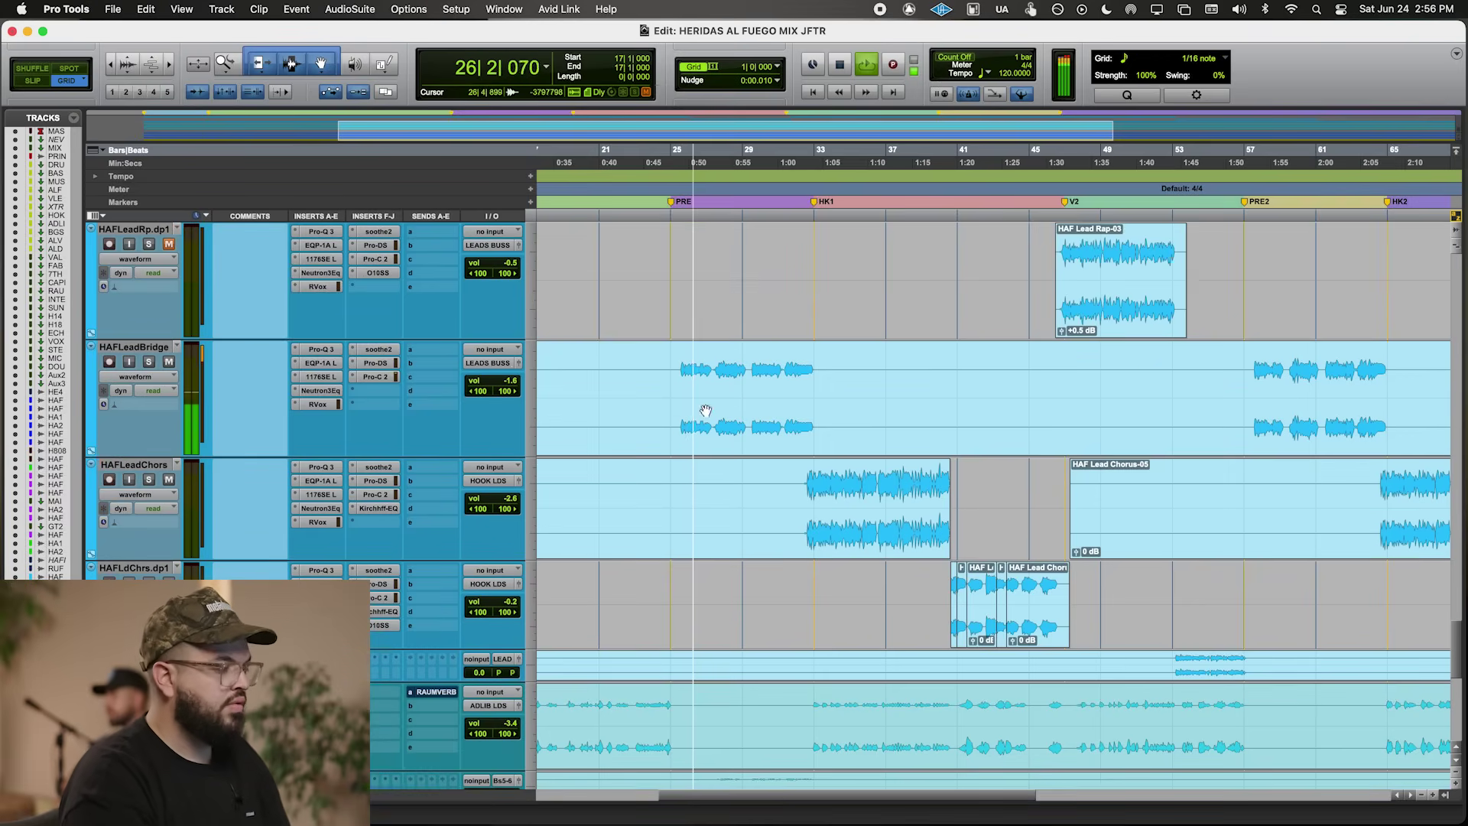
# - Add a send from HAFLeadBridge to RAUM VERB and set its level to -17.4 dB
pyautogui.click(442, 351)
pyautogui.press('Escape')
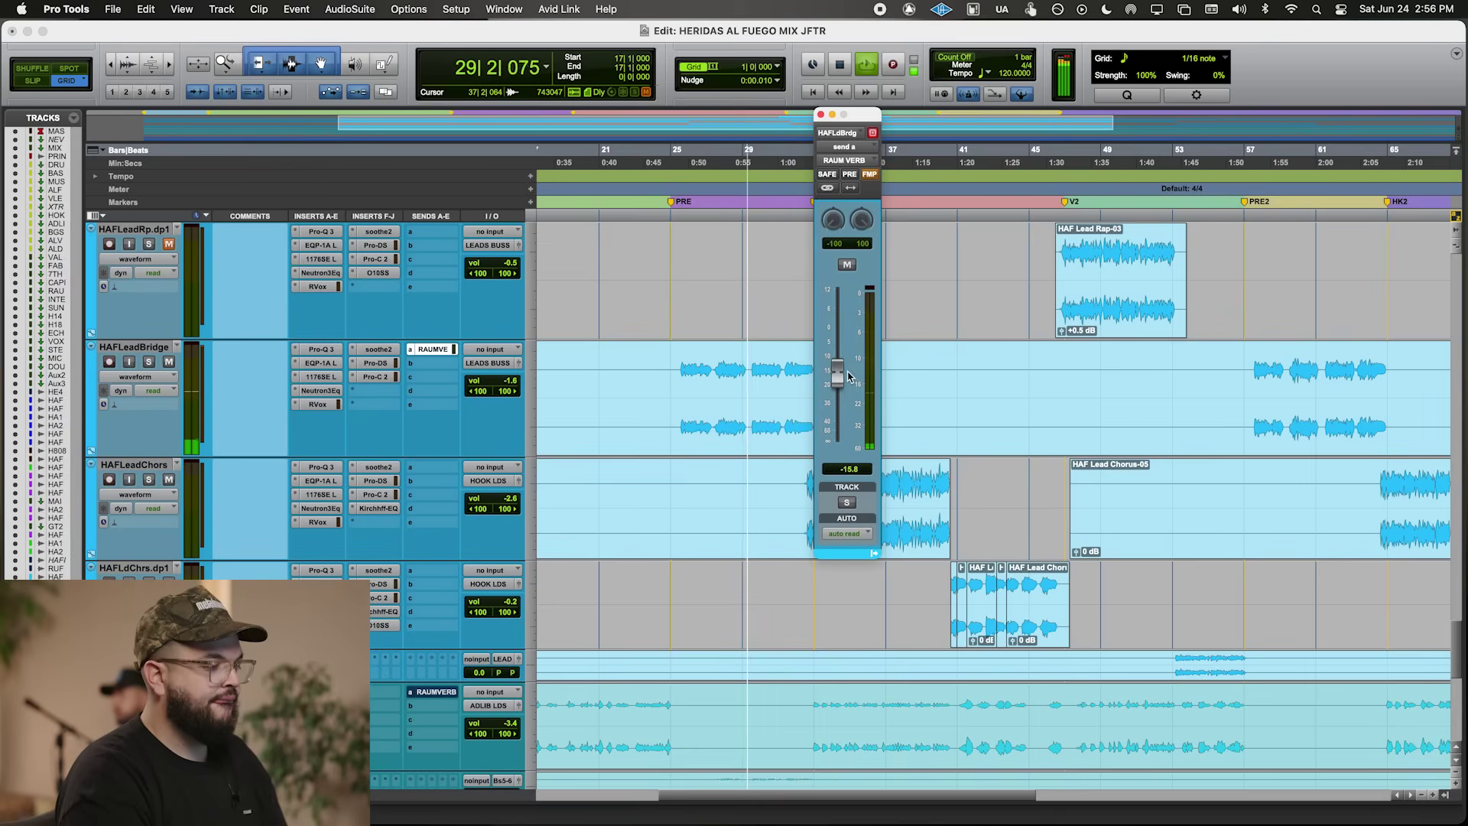
pyautogui.moveTo(849, 377); pyautogui.dragTo(847, 380)
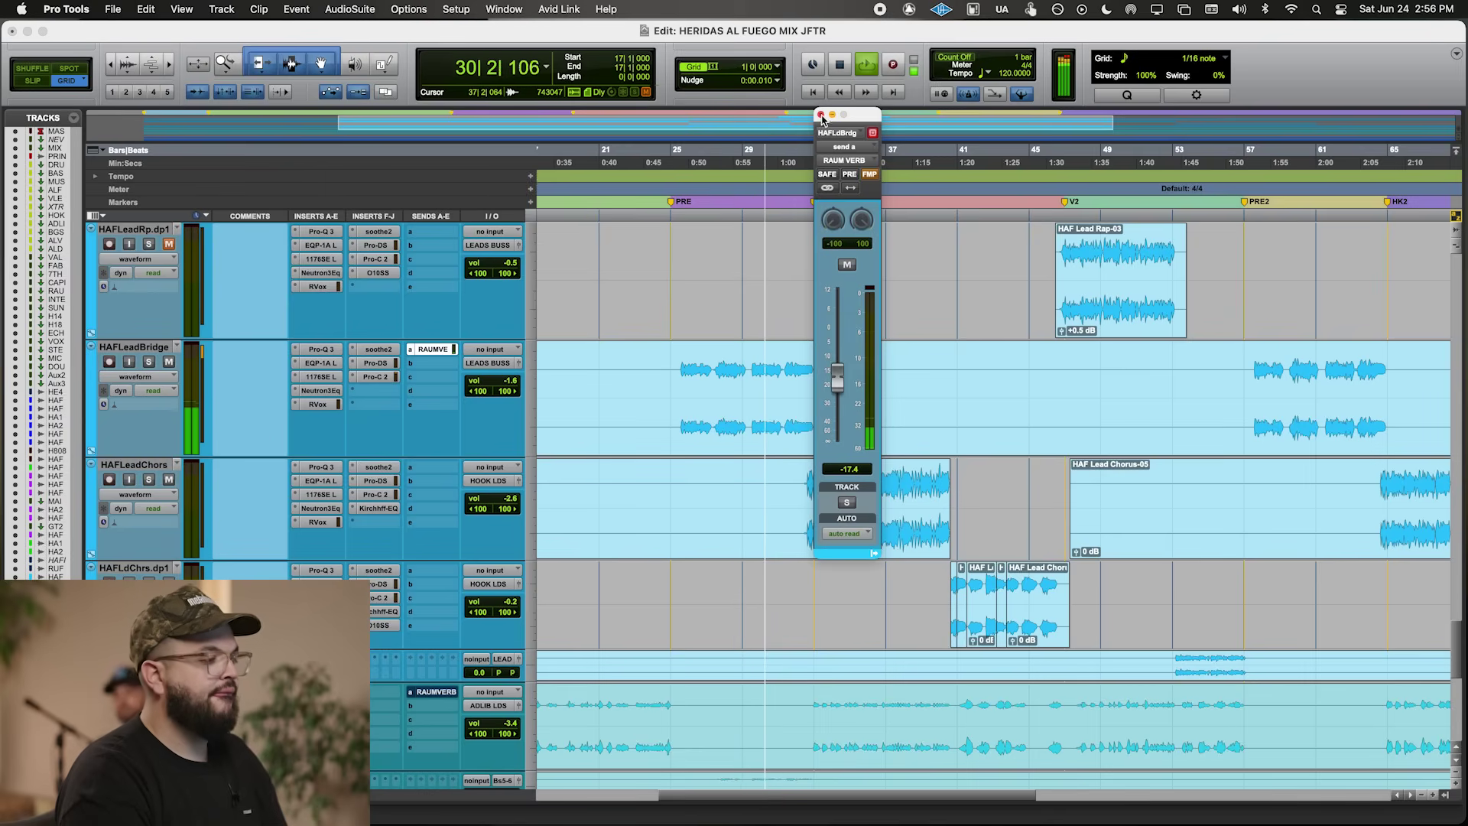
pyautogui.click(821, 117)
pyautogui.hscroll(5, 778, 344)
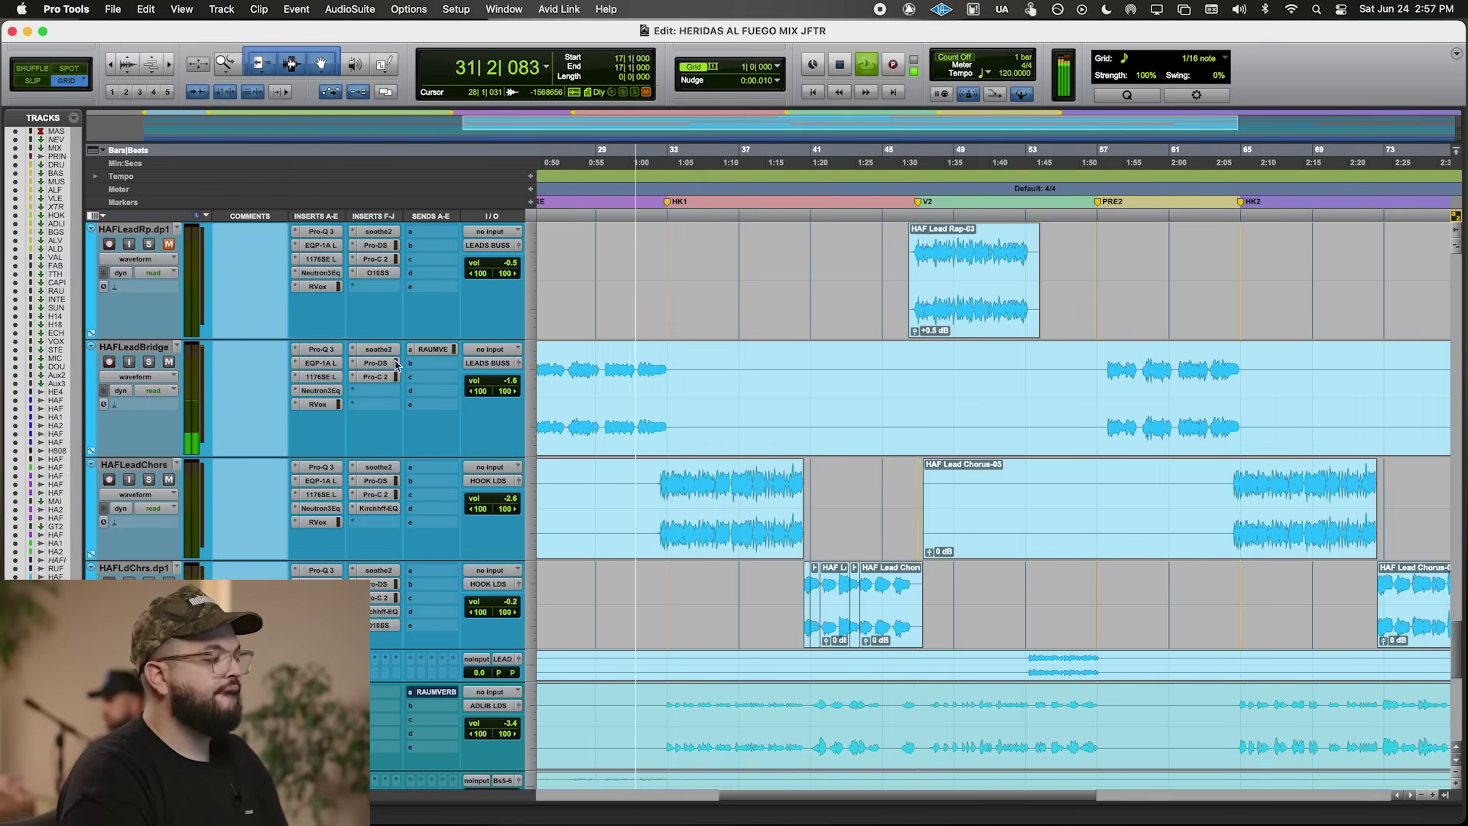
pyautogui.click(425, 351)
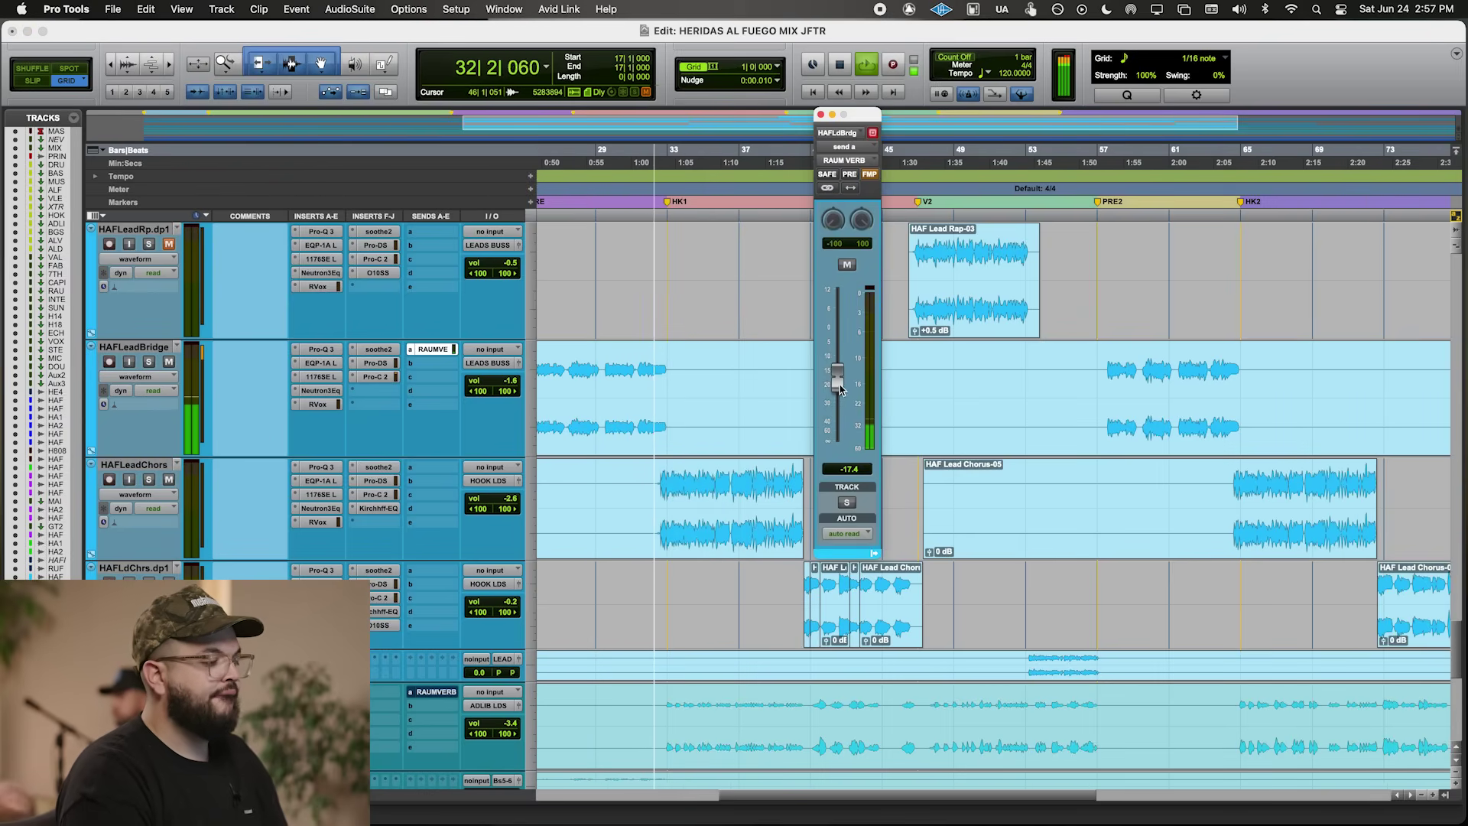
pyautogui.click(821, 116)
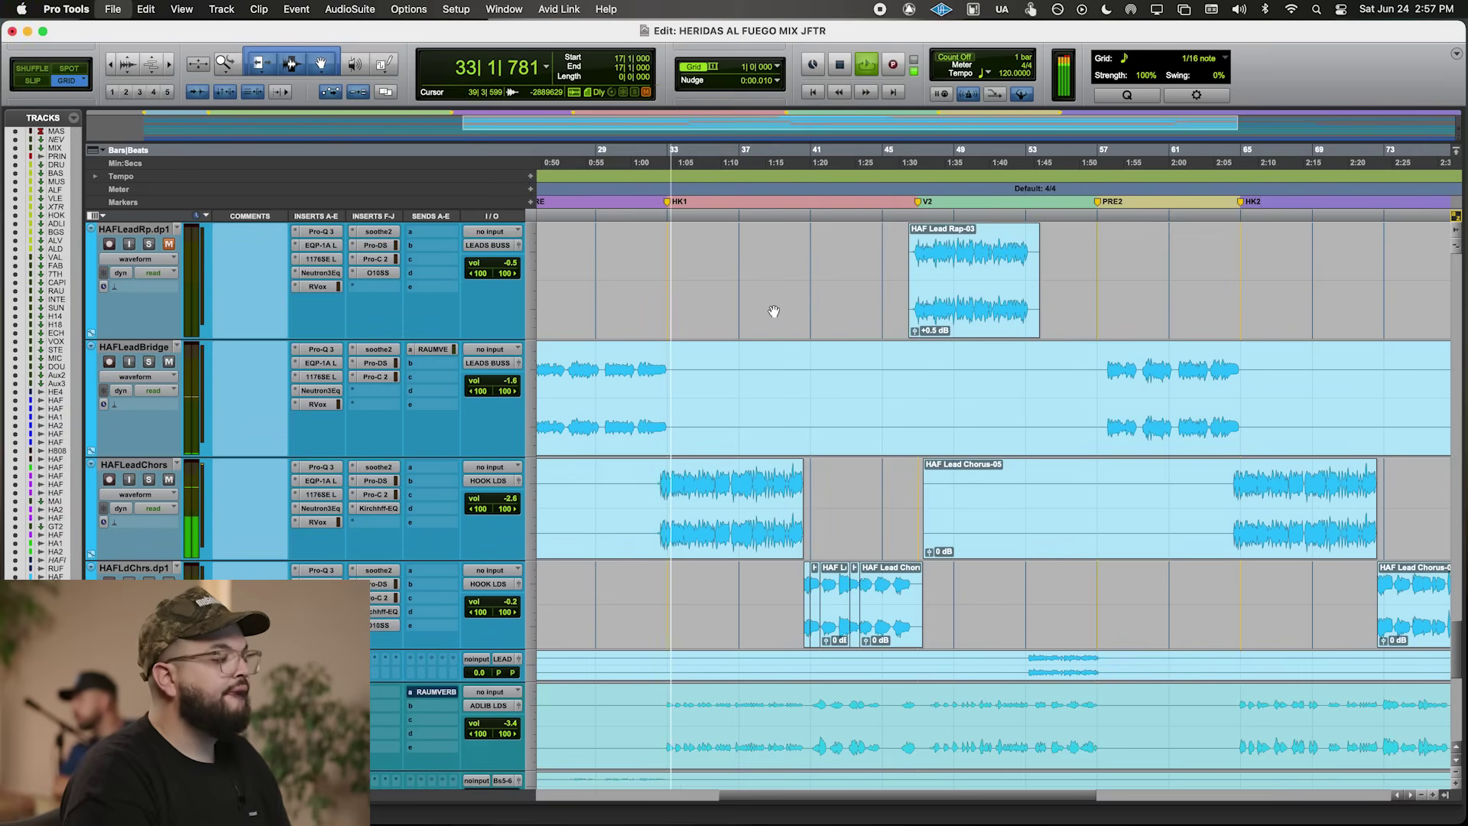
# - Play verse 2 from the end of bar 46 and lower the duplicate lead rap track's volume to -2.0 dB
pyautogui.scroll(-3, 774, 311)
pyautogui.hscroll(1, 722, 411)
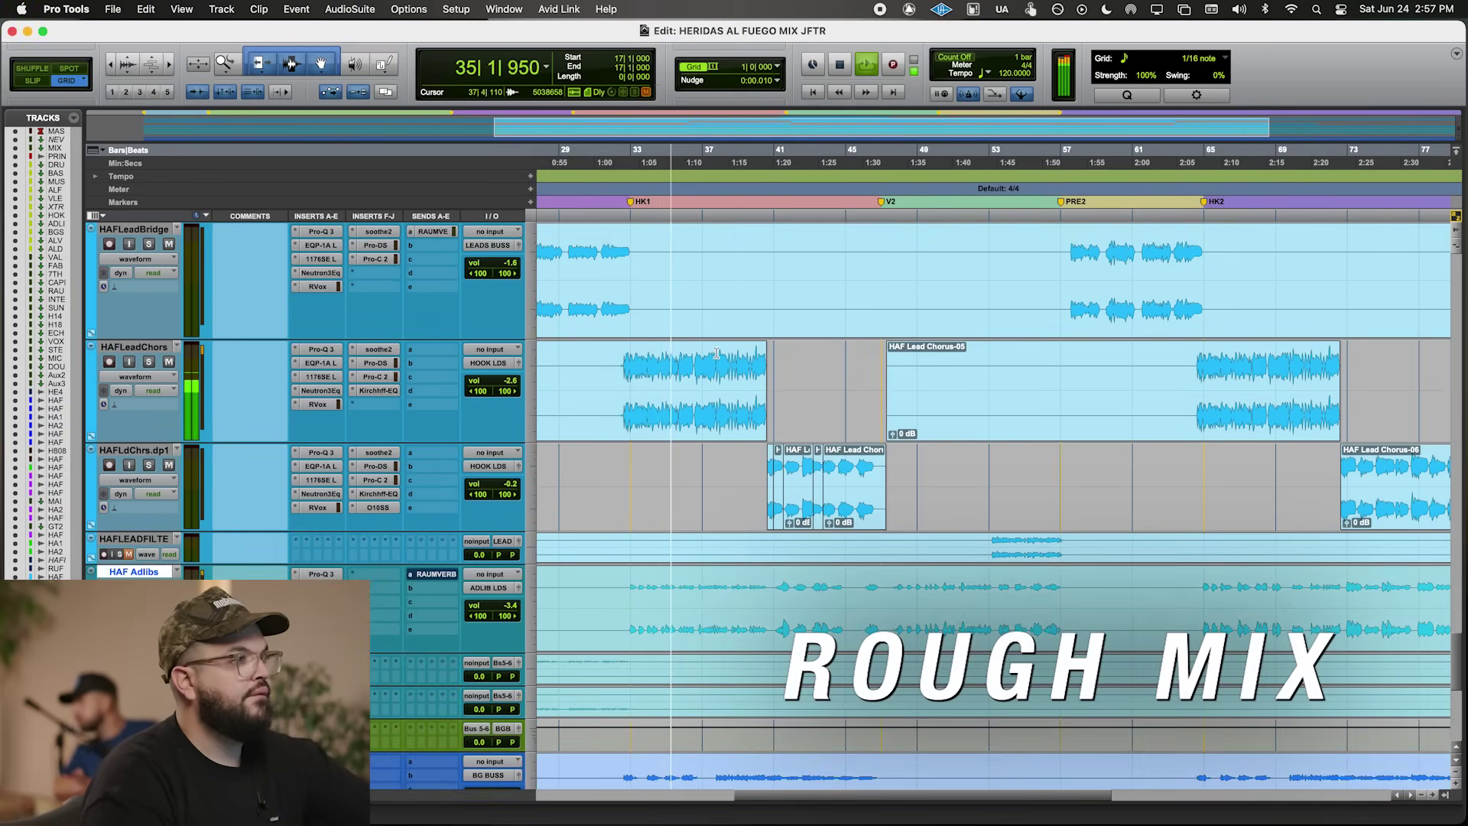
pyautogui.scroll(-8, 716, 355)
pyautogui.scroll(-2, 716, 364)
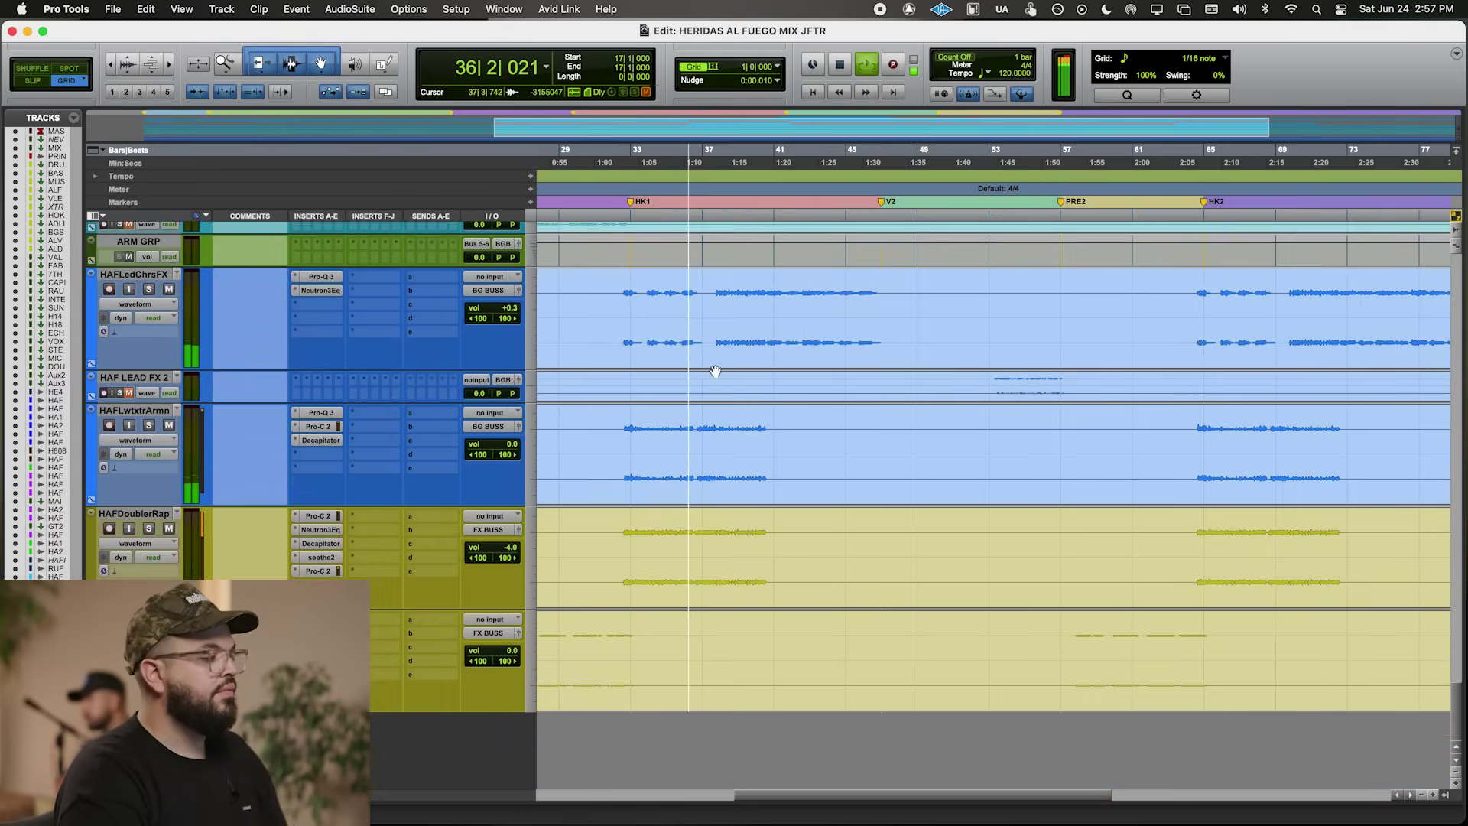
pyautogui.scroll(10, 472, 422)
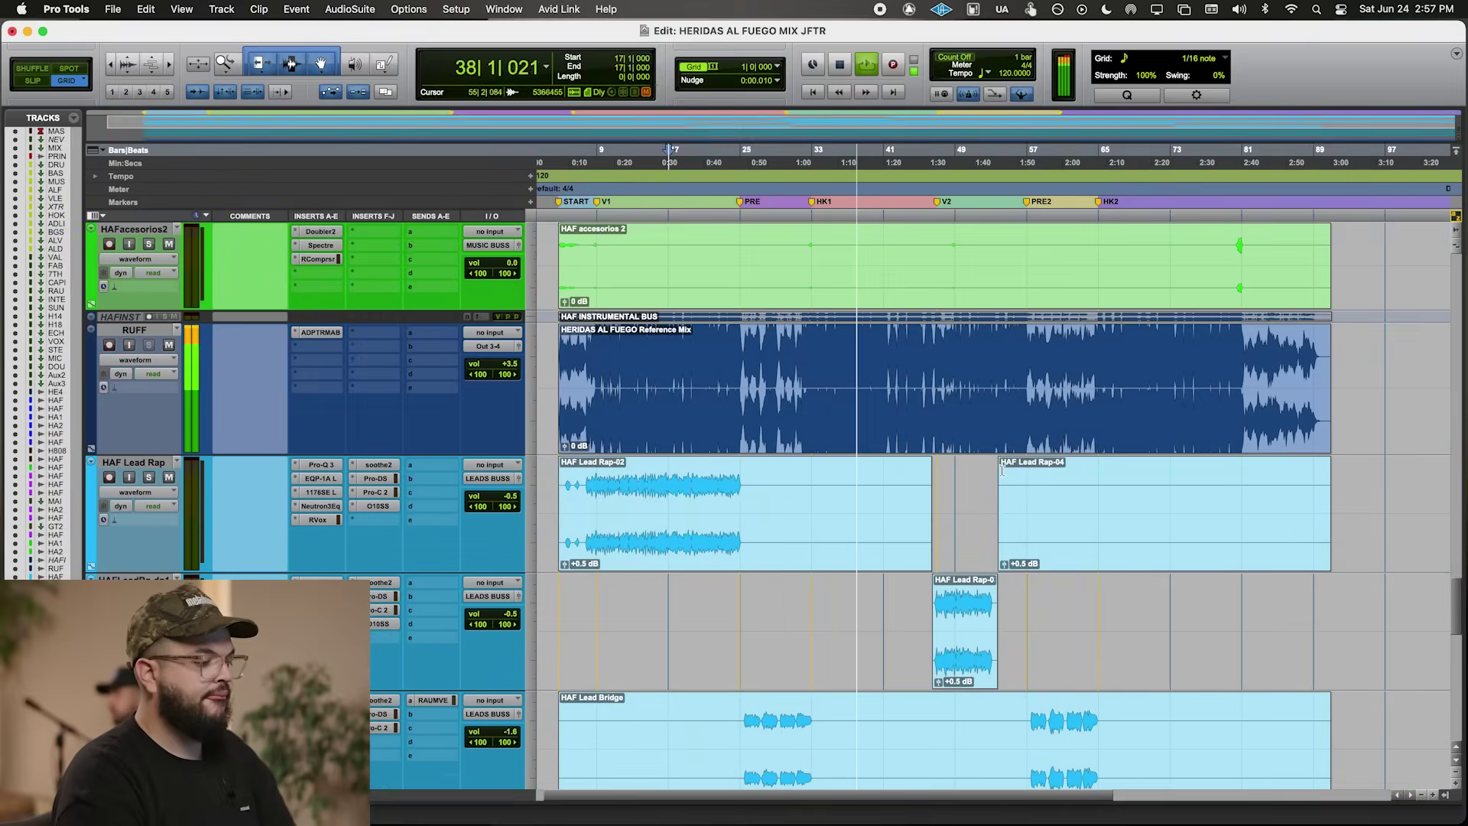
pyautogui.click(1003, 471)
pyautogui.scroll(4, 968, 473)
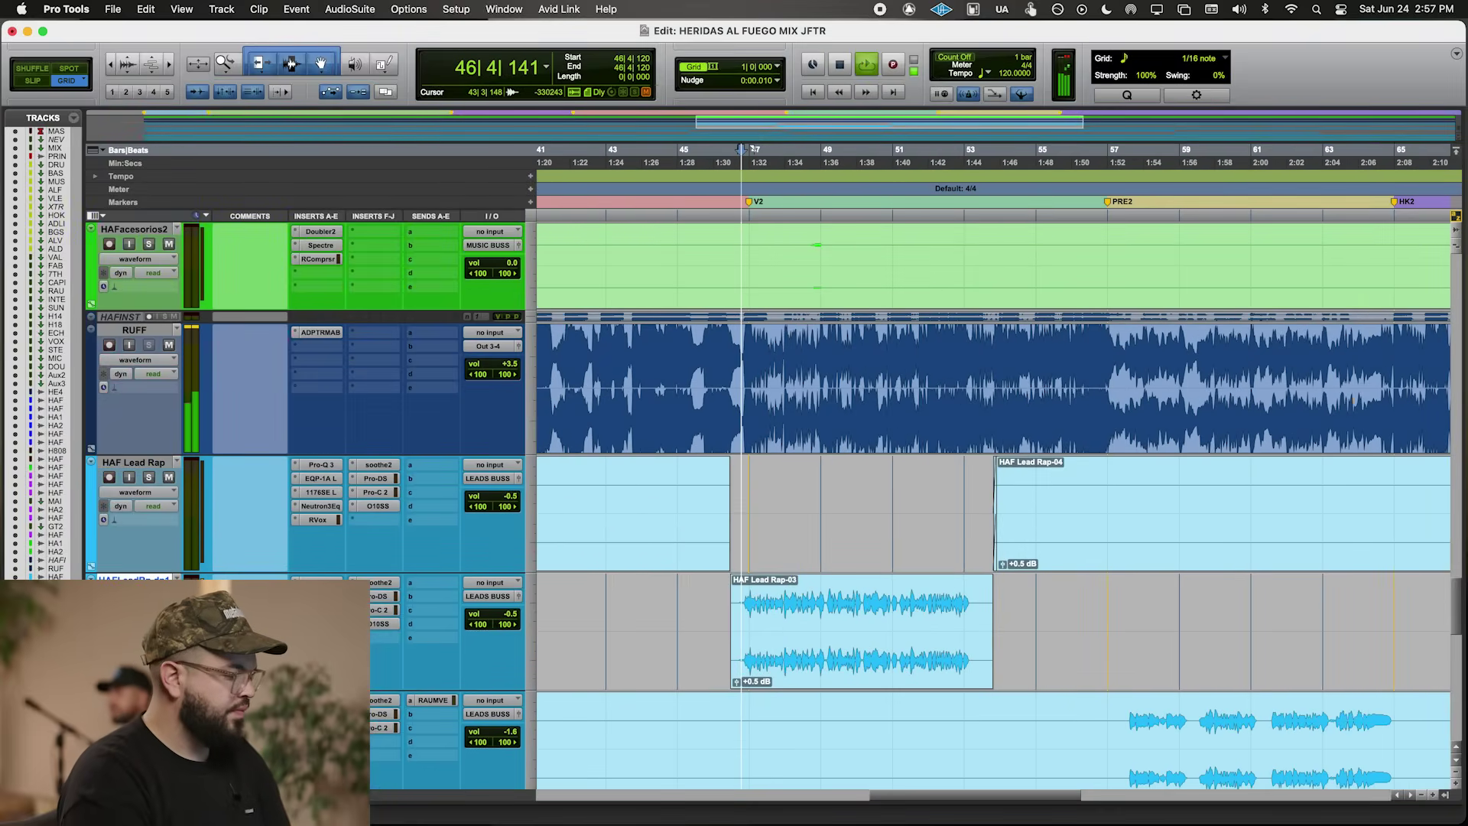
pyautogui.click(482, 617)
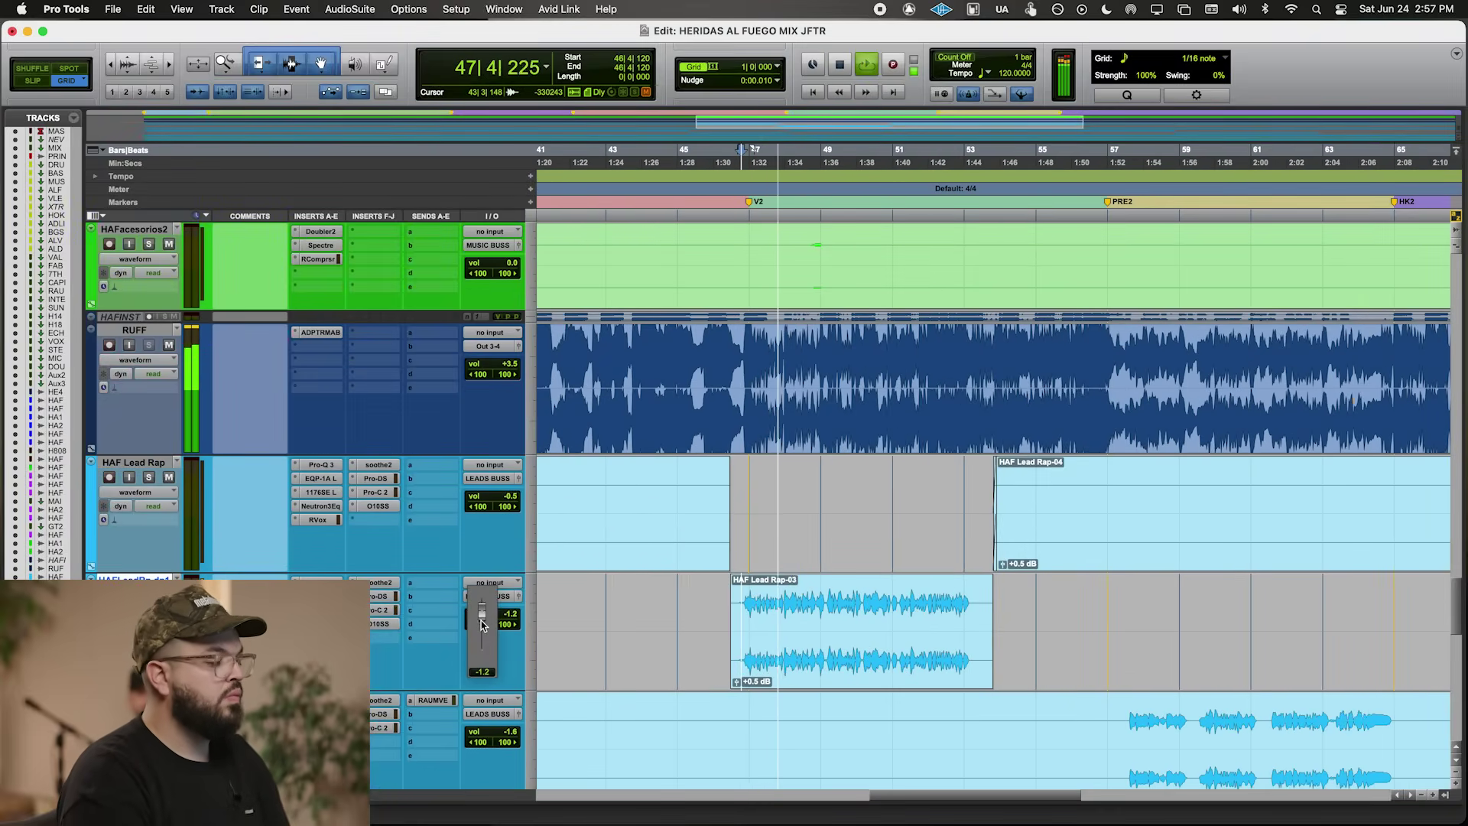
# - Set the Pro-C 2 threshold on the duplicate lead rap track to -12.21 dB and lower the track's volume to -2.2 dB
pyautogui.click(380, 611)
pyautogui.moveTo(353, 445); pyautogui.dragTo(348, 462)
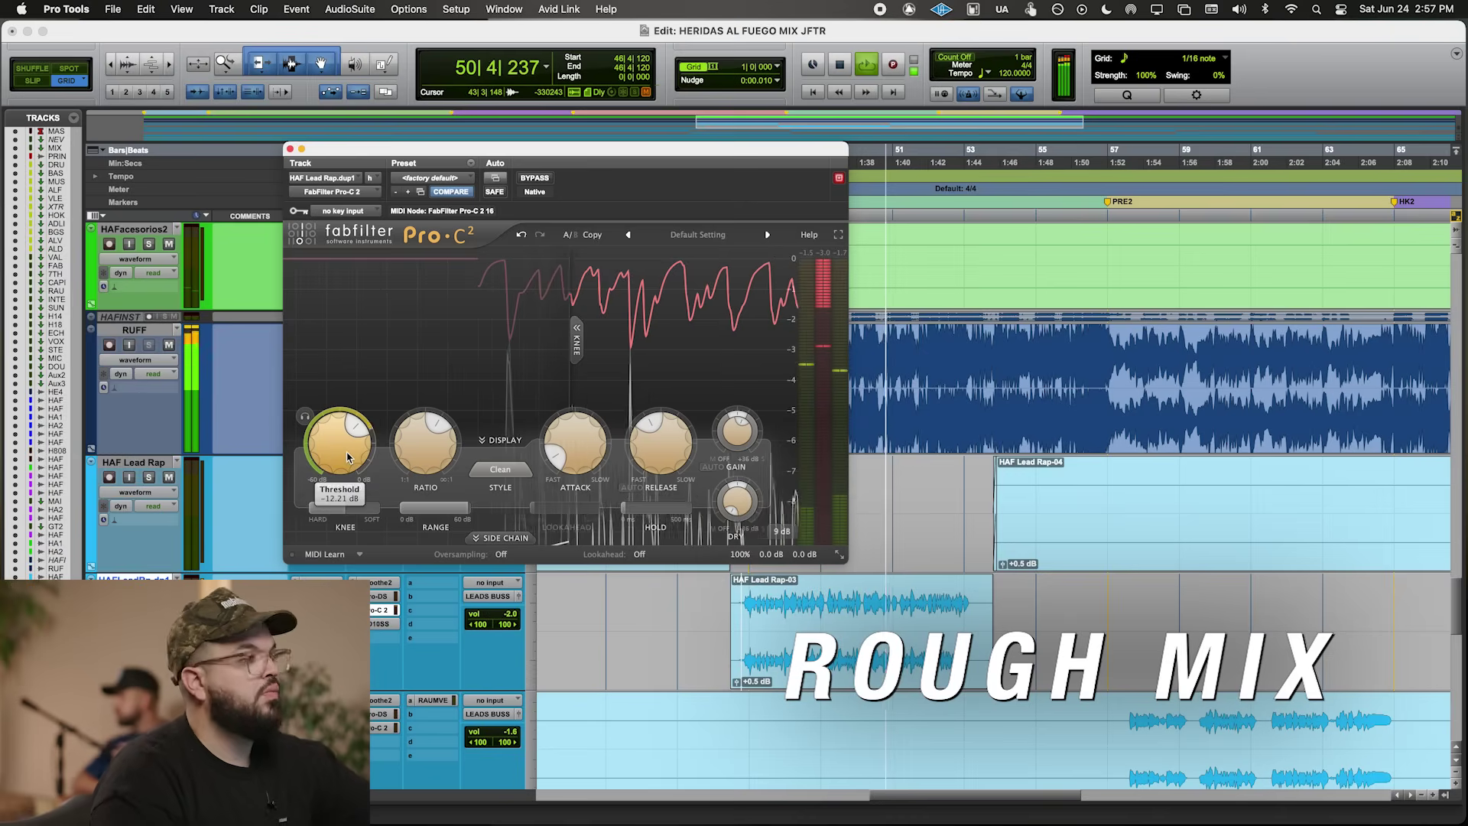
pyautogui.click(290, 150)
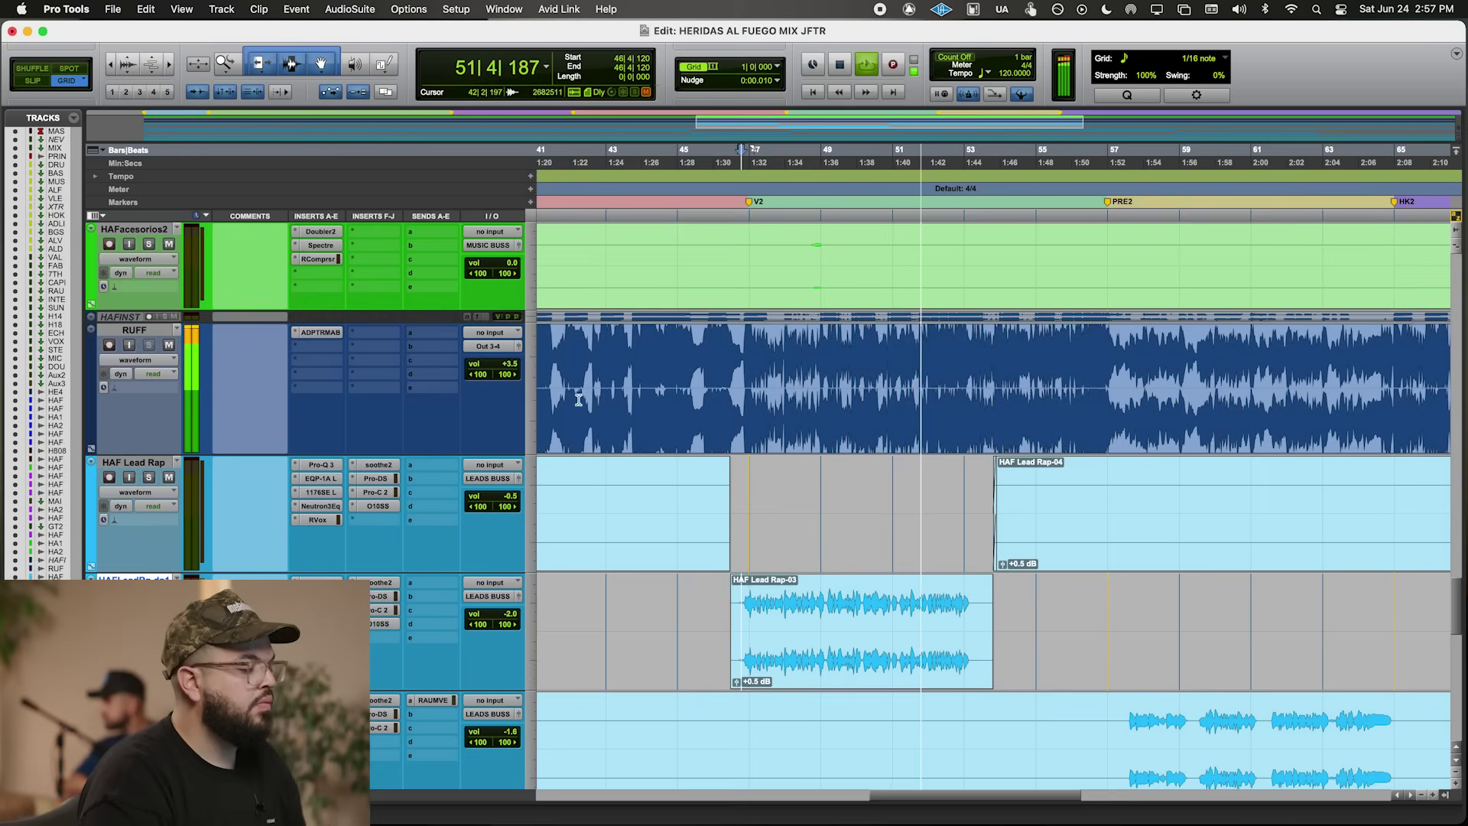
pyautogui.moveTo(510, 612); pyautogui.dragTo(506, 617)
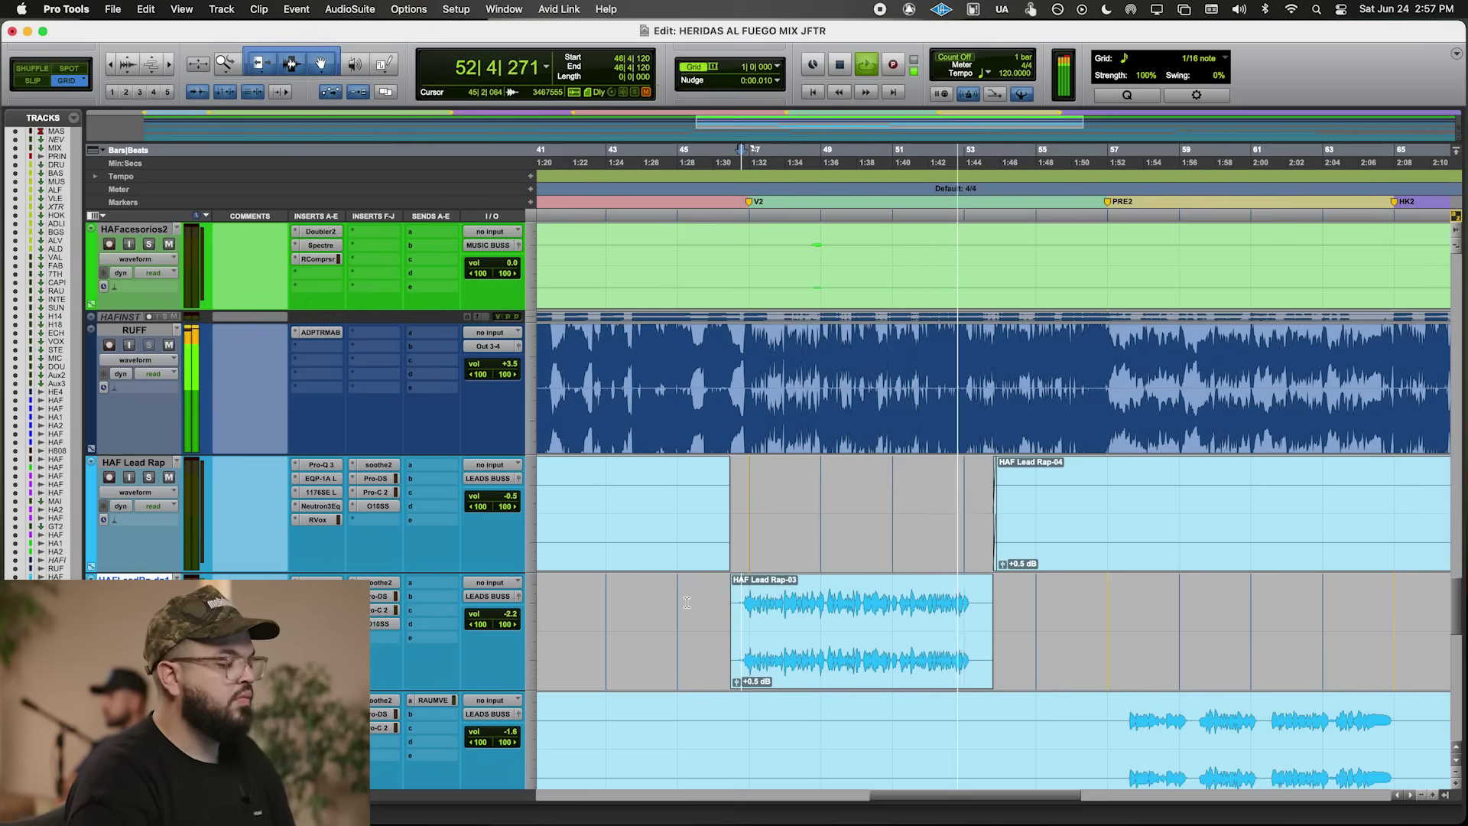
pyautogui.press('space')
# - Copy the duplicate lead rap track's plug-in chain onto HAFLEADFILTE and audition that track soloed from bar 53
pyautogui.scroll(-5, 1149, 592)
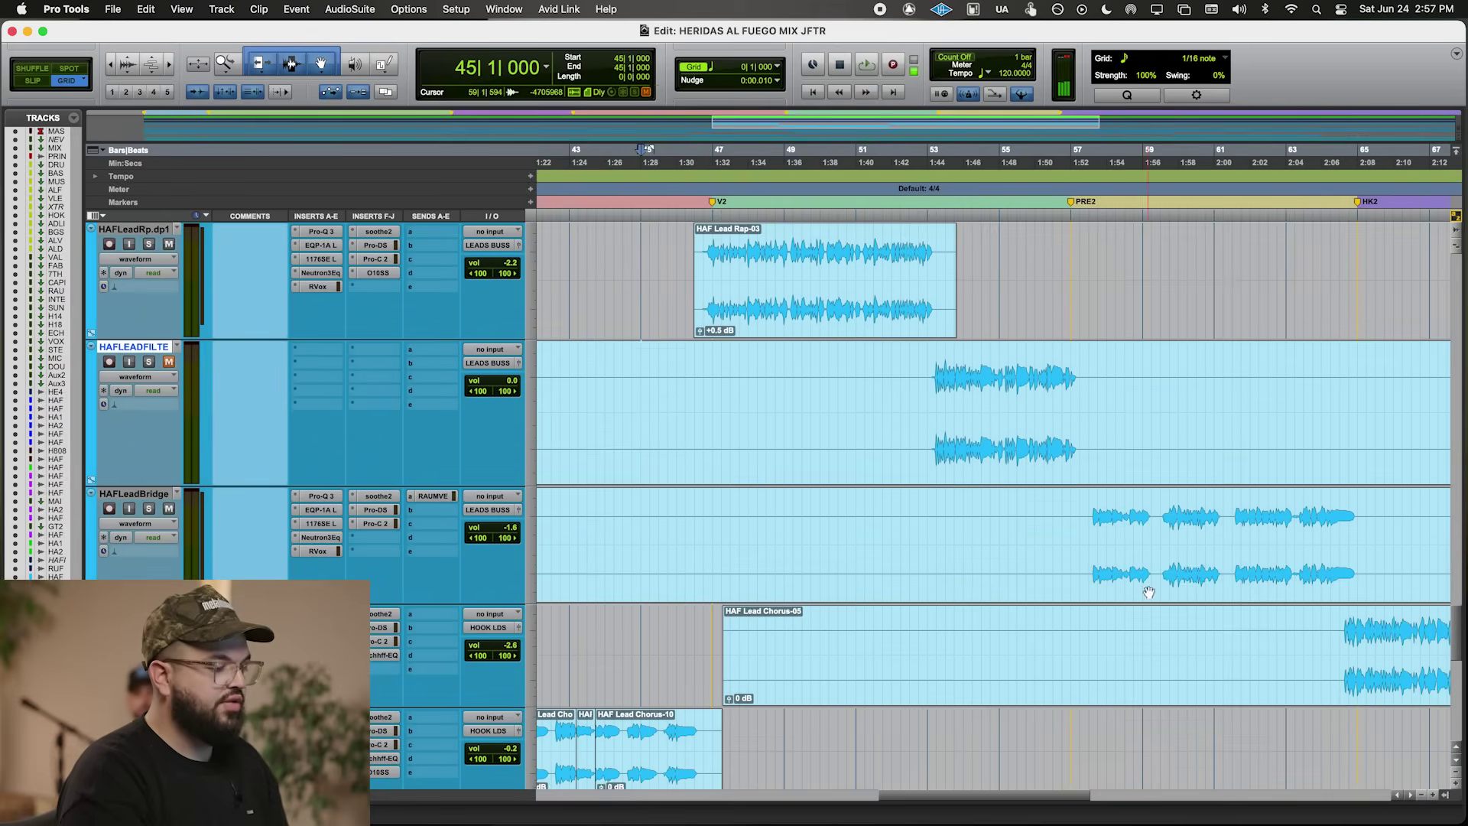
pyautogui.click(934, 379)
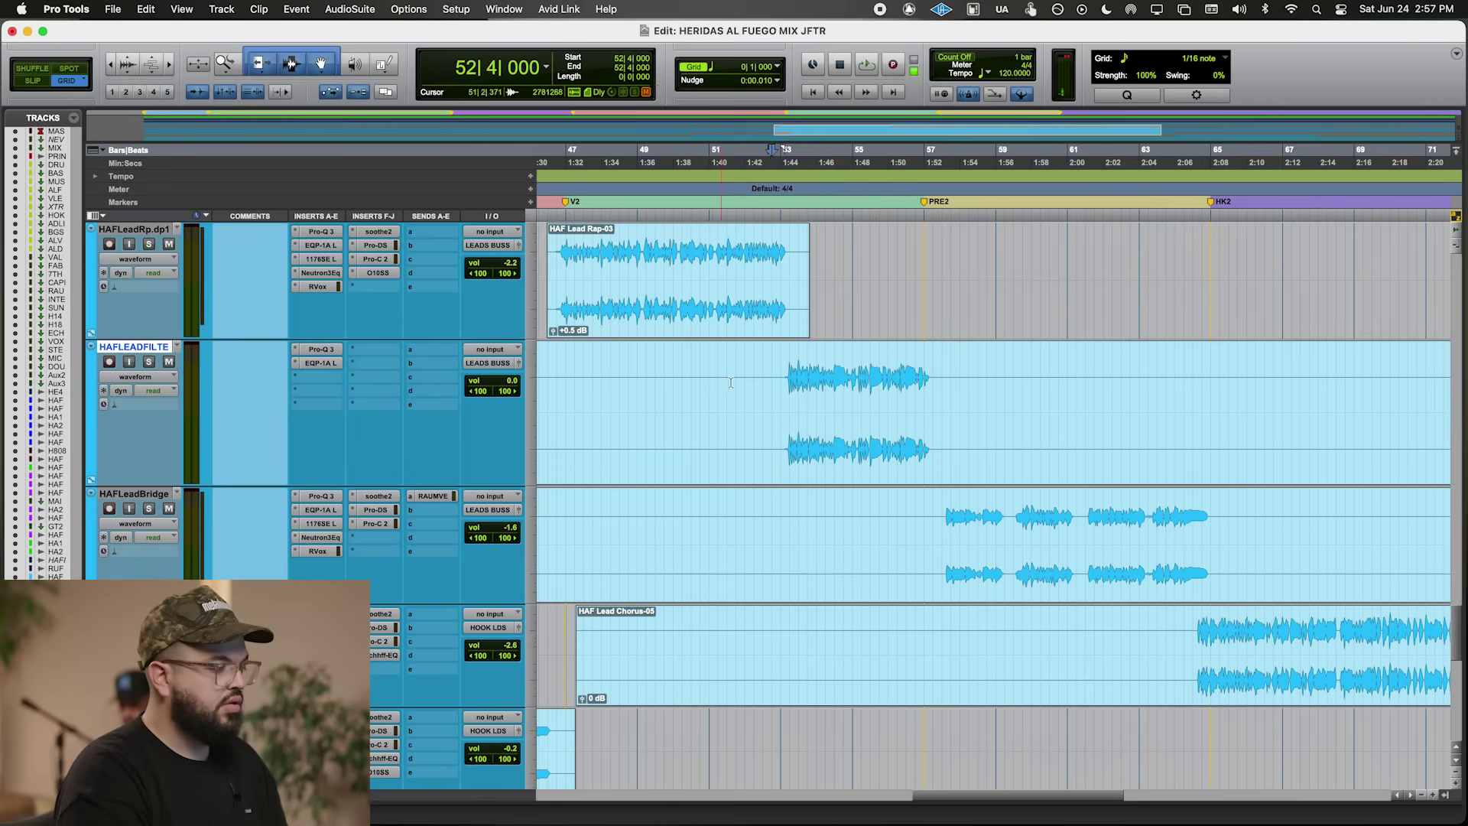
pyautogui.press('space')
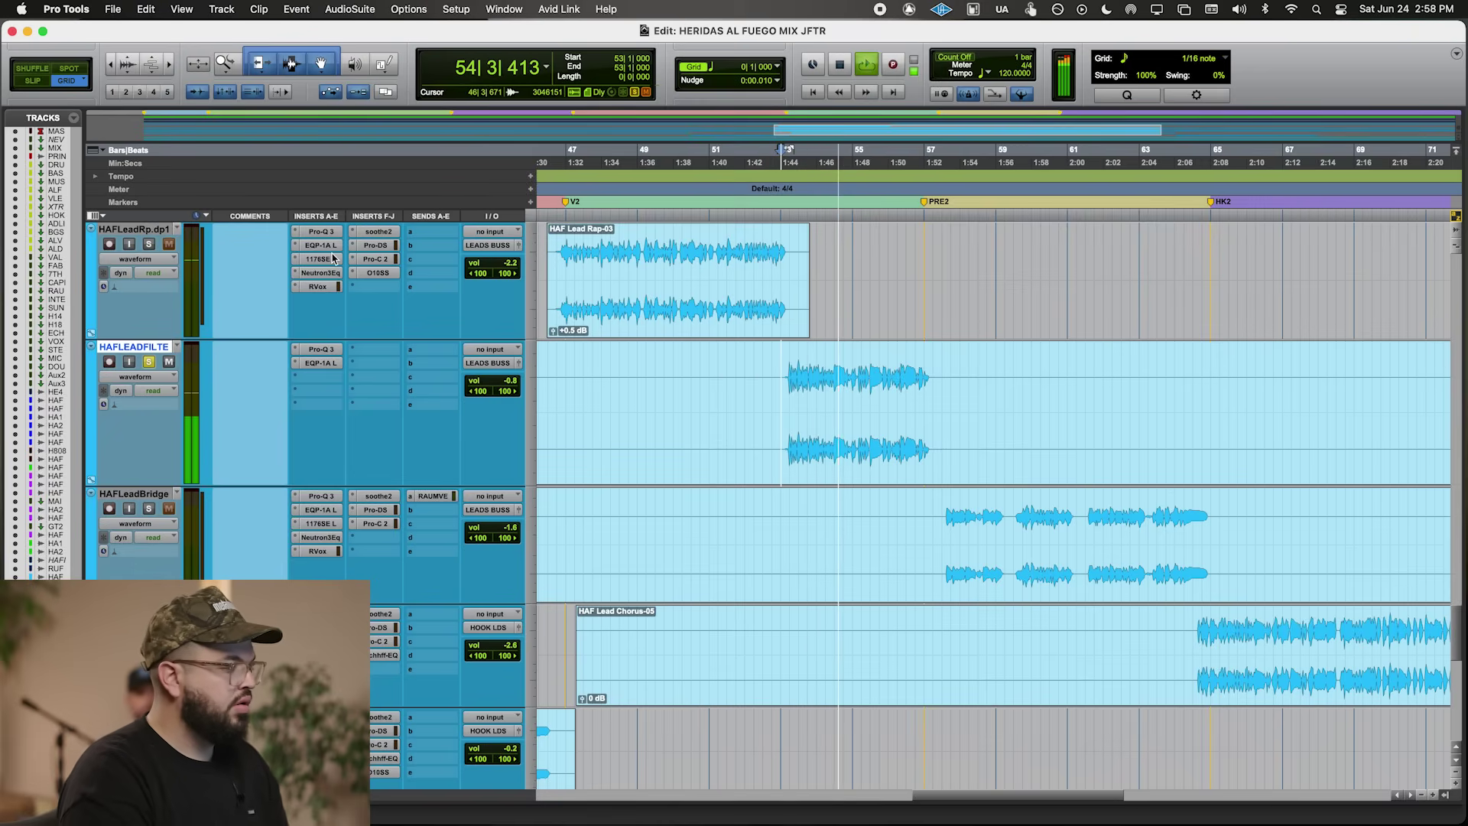
pyautogui.press('space')
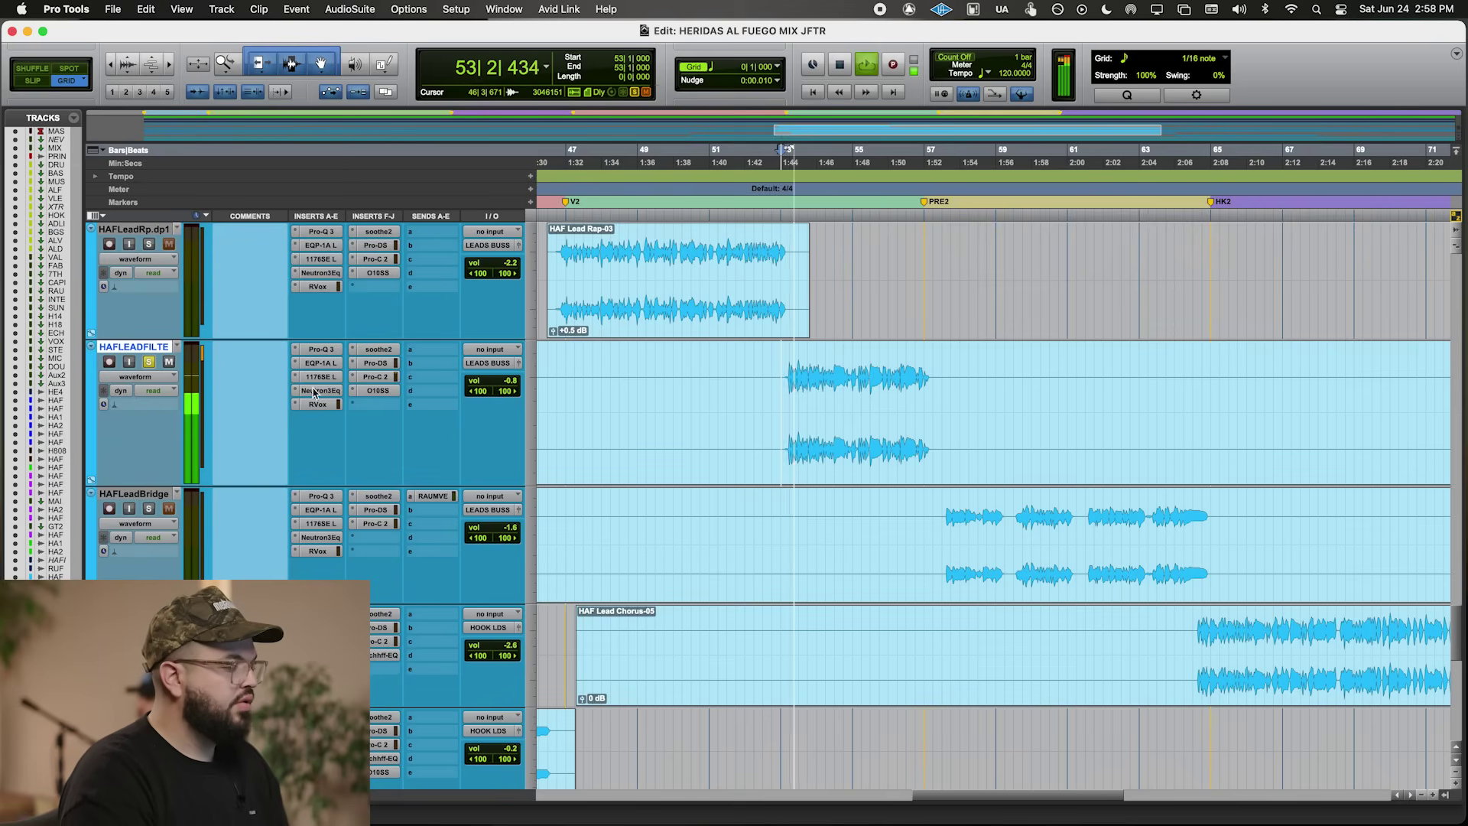
# - Unsolo HAFLEADFILTE, set its volume to -3.5 dB, and bypass its inserts from 1176SE through Ozone Spectral Shaper
pyautogui.press('space')
pyautogui.hotkey('shift', 's')
pyautogui.moveTo(475, 388); pyautogui.dragTo(467, 390)
pyautogui.keyDown('super'); pyautogui.click(377, 349); pyautogui.keyUp('super')
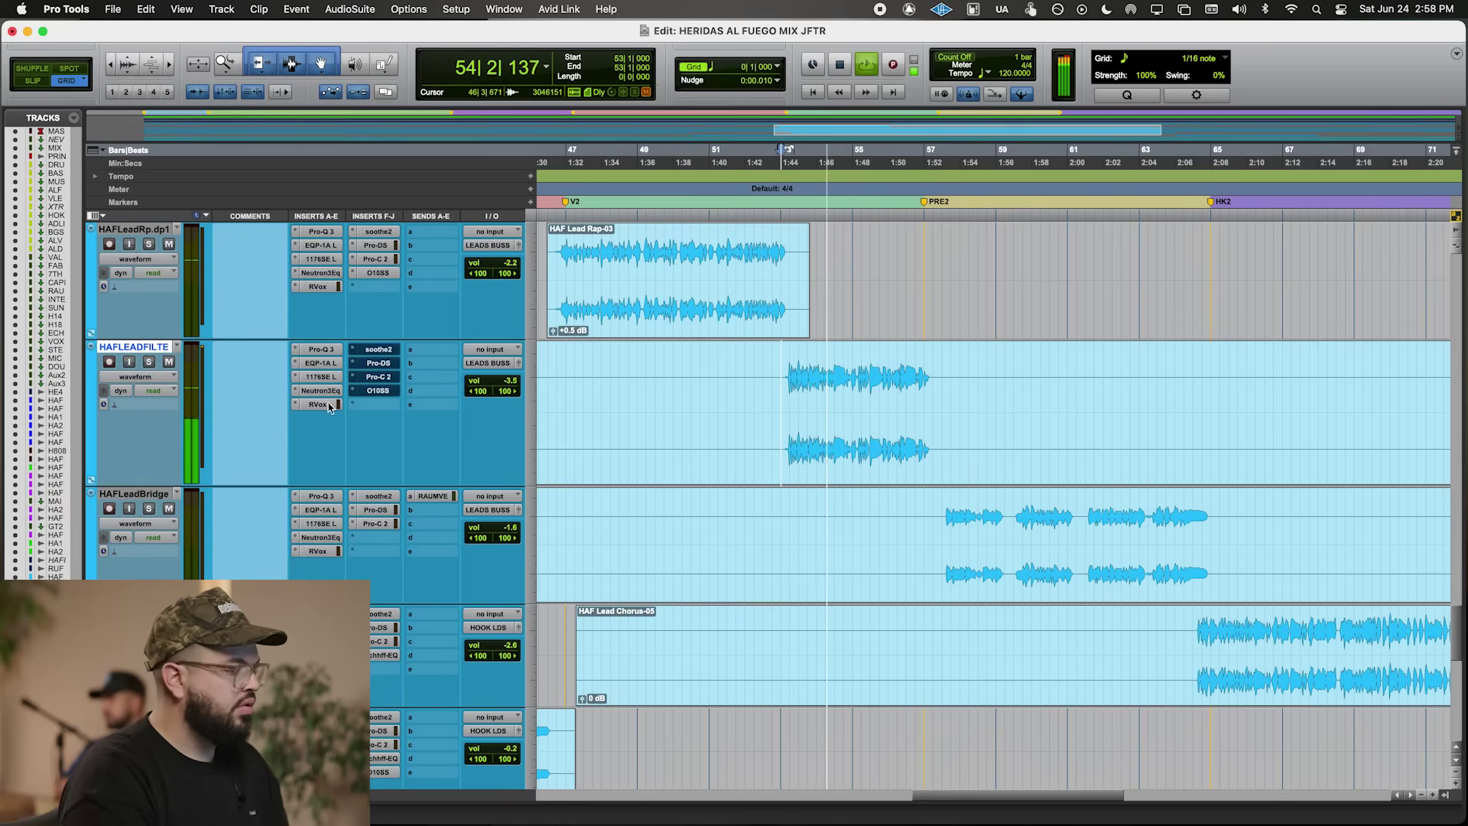
pyautogui.click(328, 364)
pyautogui.click(290, 150)
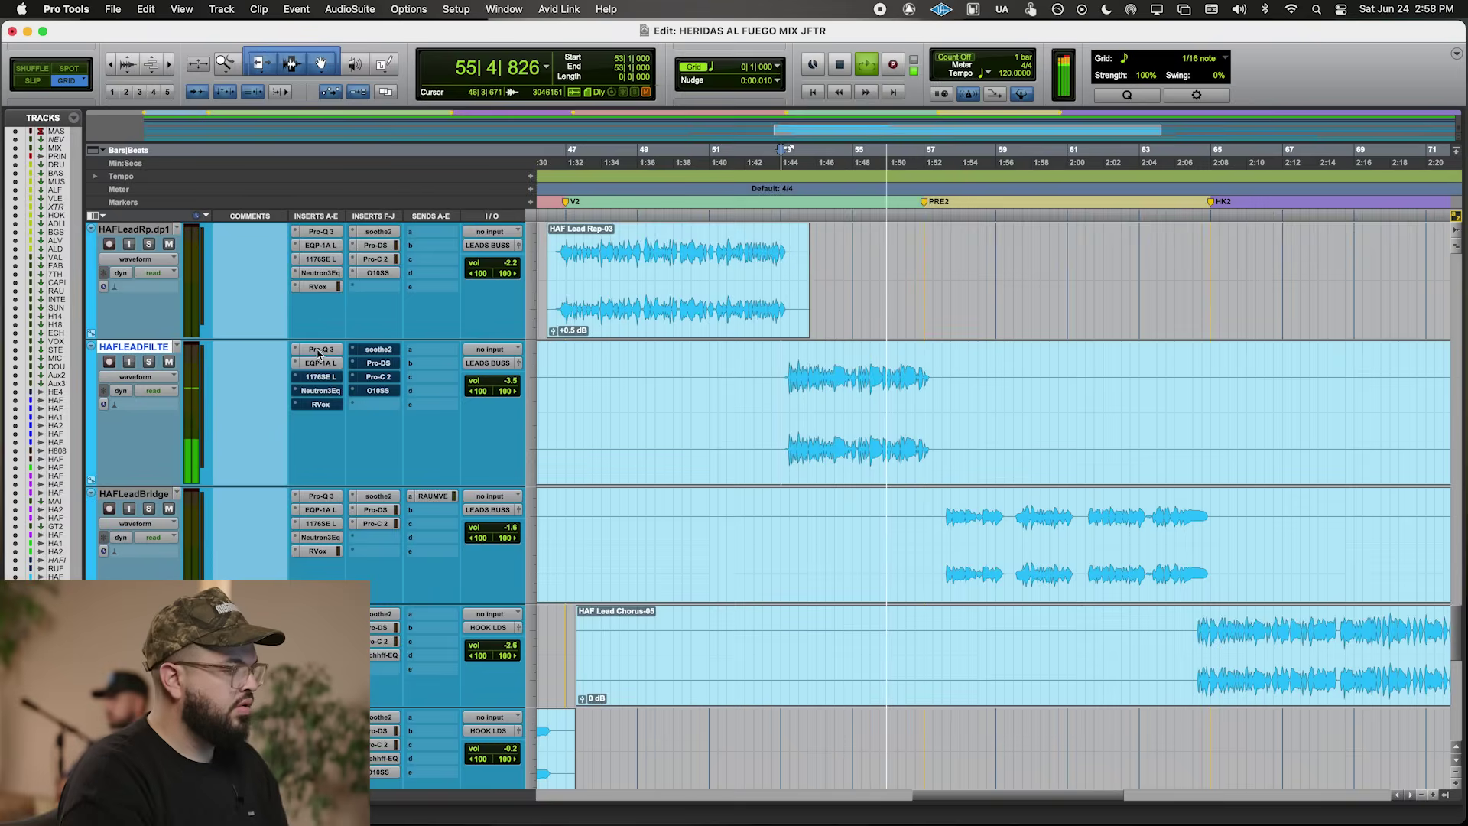
# - Reset the Pro-Q 3 on HAFLEADFILTE to the Default Setting preset
pyautogui.click(320, 350)
pyautogui.click(696, 235)
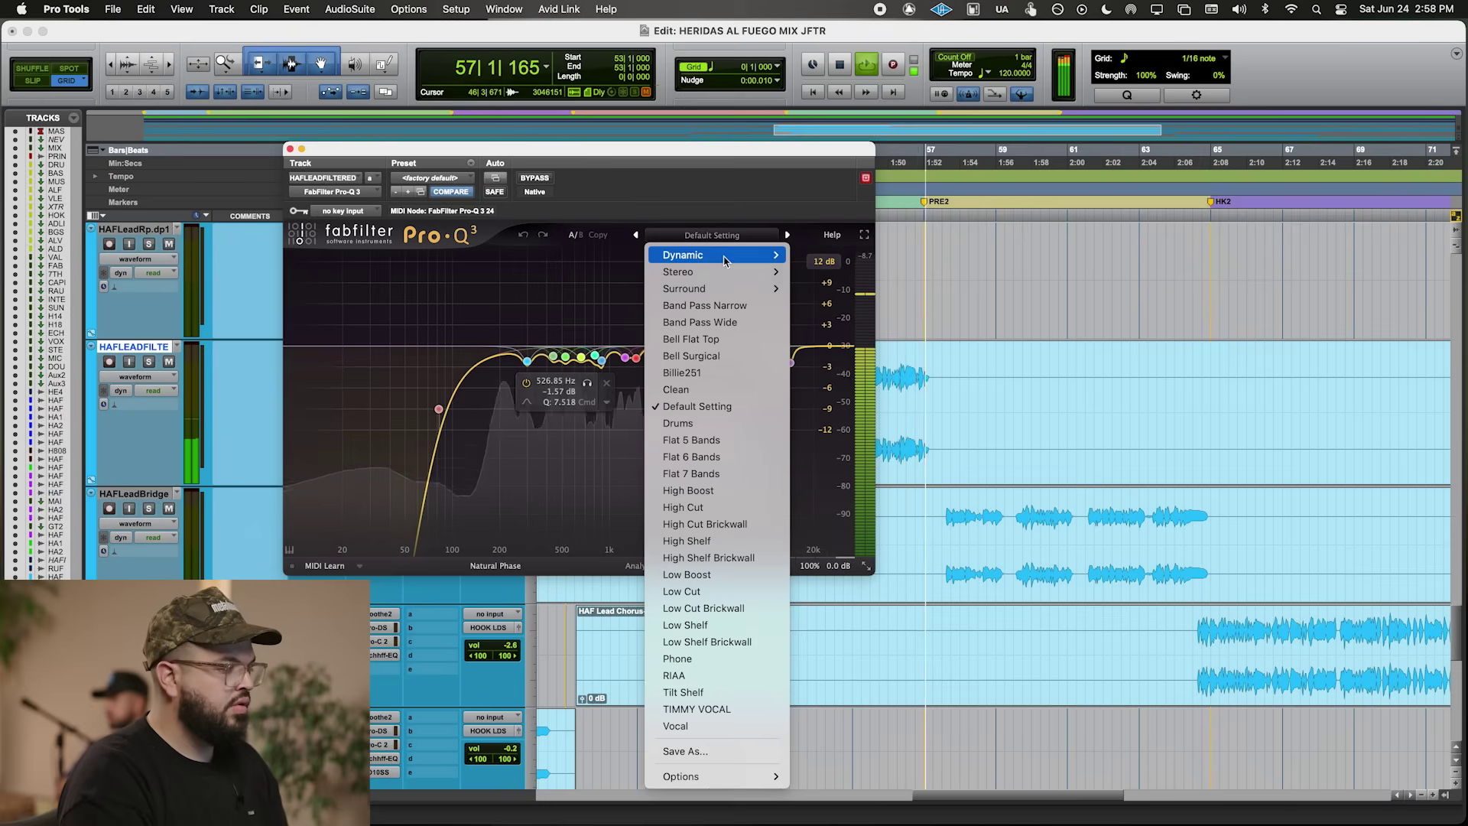
pyautogui.click(700, 406)
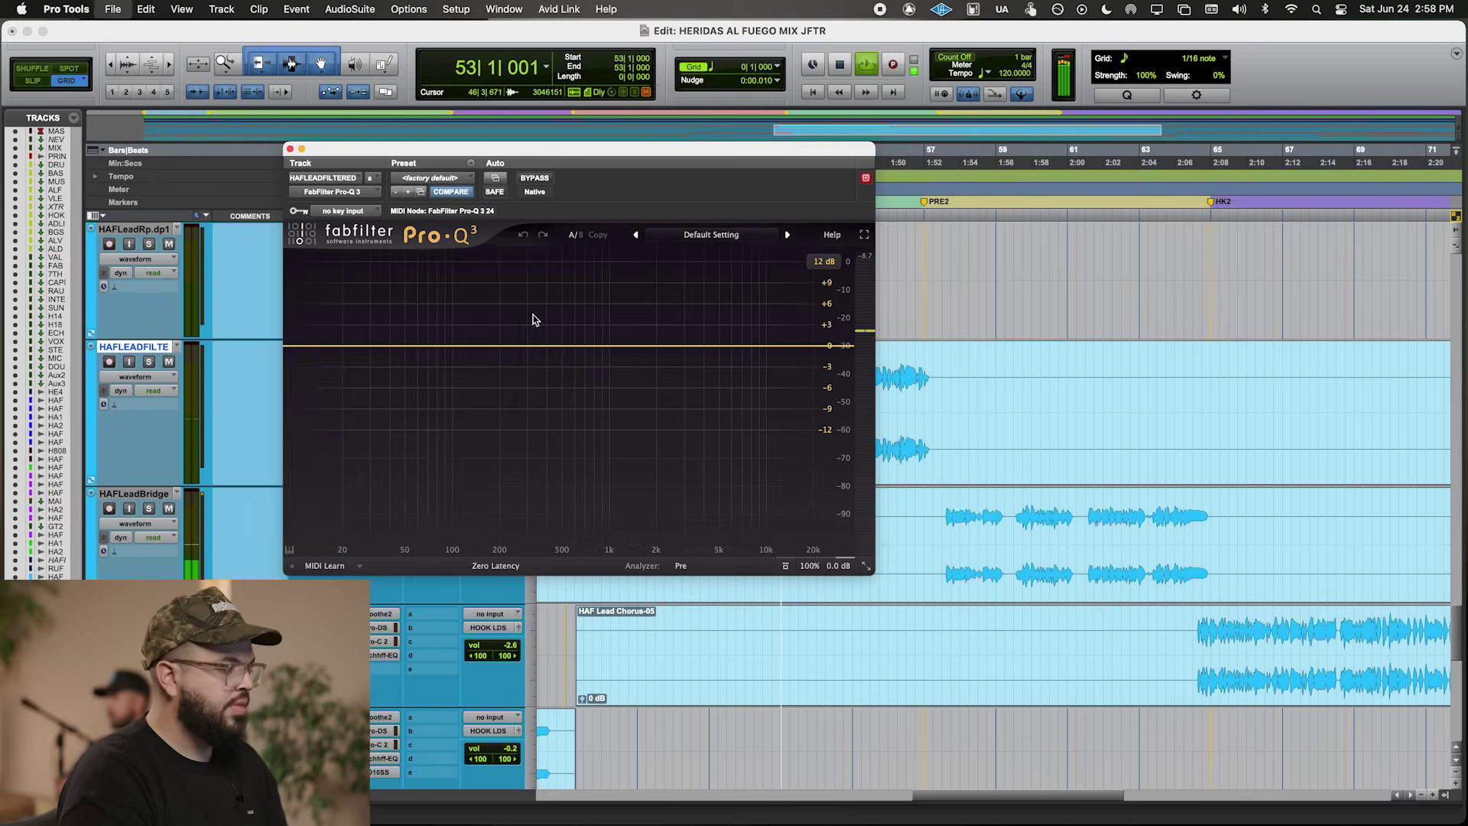
# - Add two Pro-Q 3 bell cuts of about 3 dB on HAFLEADFILTE, near 840 Hz and 1.55 kHz
pyautogui.moveTo(616, 283); pyautogui.dragTo(616, 330)
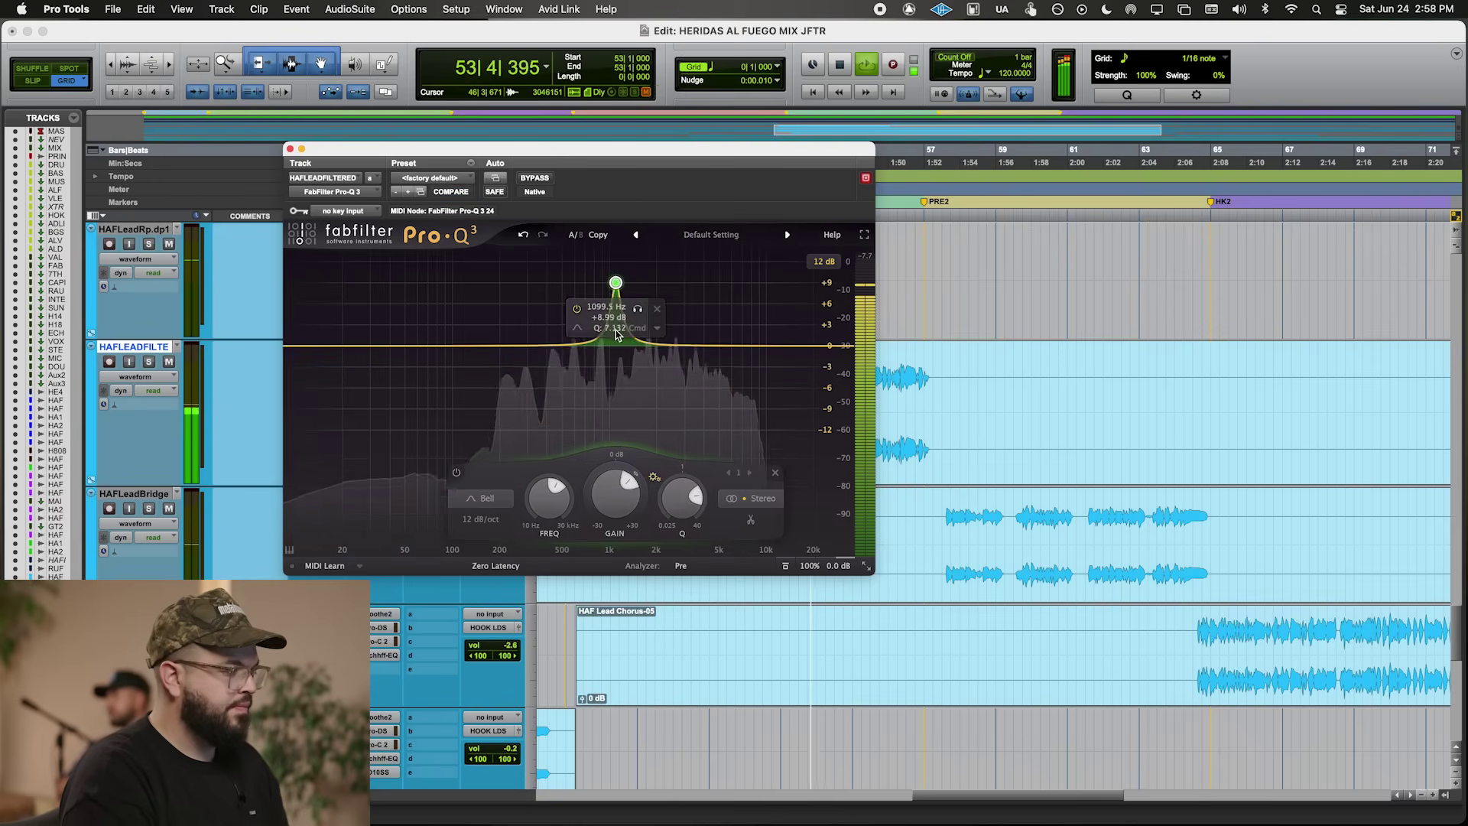
pyautogui.scroll(-4, 618, 335)
pyautogui.moveTo(604, 277); pyautogui.dragTo(596, 362)
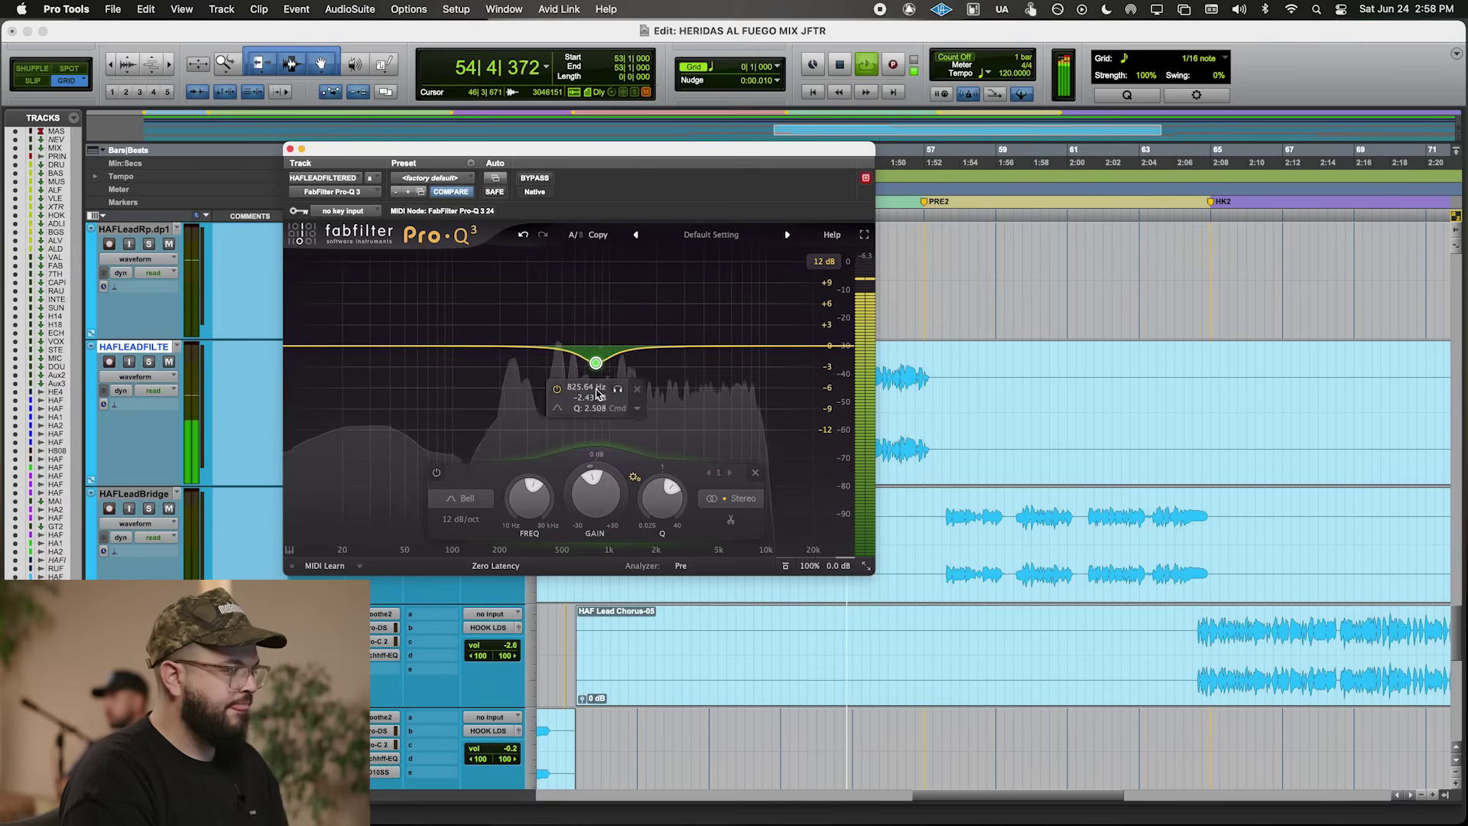
pyautogui.click(644, 303)
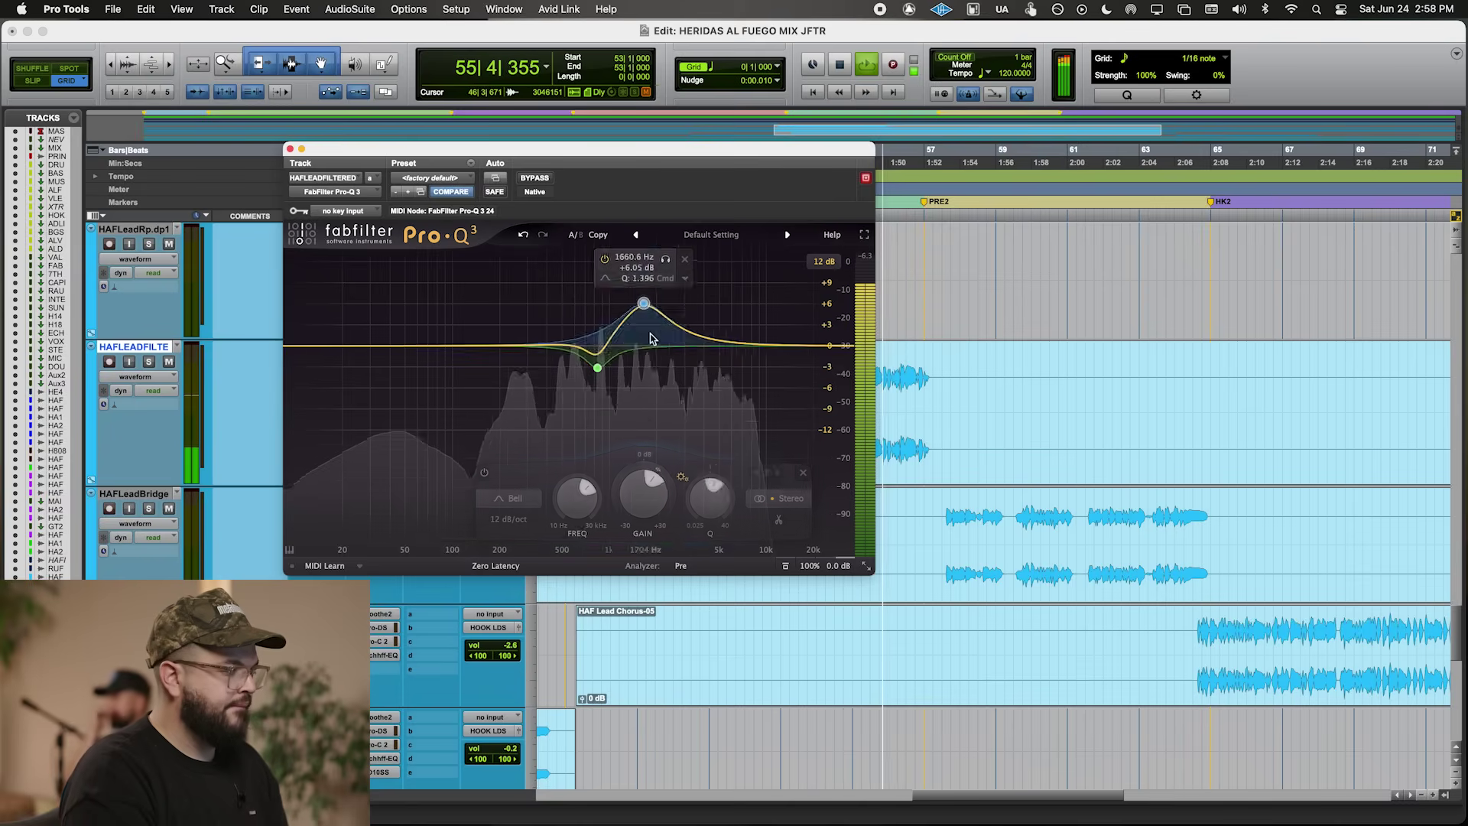
pyautogui.scroll(3, 651, 338)
pyautogui.moveTo(651, 337); pyautogui.dragTo(644, 399)
# - Add a 48 dB/oct low cut at about 90 Hz to the Pro-Q 3 on HAFLEADFILTE
pyautogui.click(354, 381)
pyautogui.click(335, 498)
pyautogui.click(344, 403)
pyautogui.click(325, 518)
pyautogui.click(330, 562)
pyautogui.press('space')
pyautogui.moveTo(355, 415); pyautogui.dragTo(471, 408)
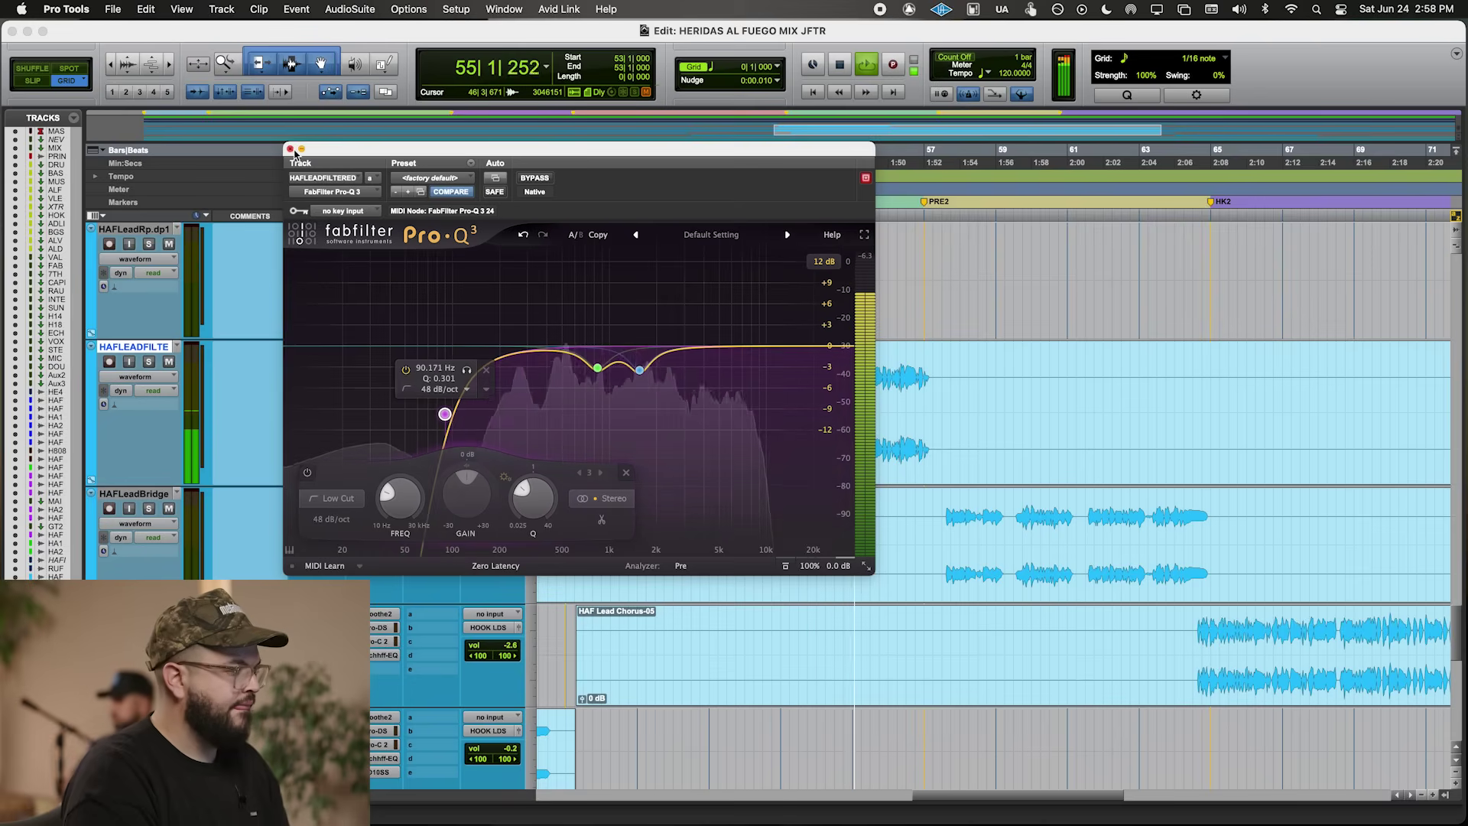
pyautogui.click(291, 149)
# - Re-enable the 1176SE and Neutron EQ on HAFLEADFILTE, lower Neutron band 3, and set another band to 521 Hz at -0.9 dB
pyautogui.click(322, 377)
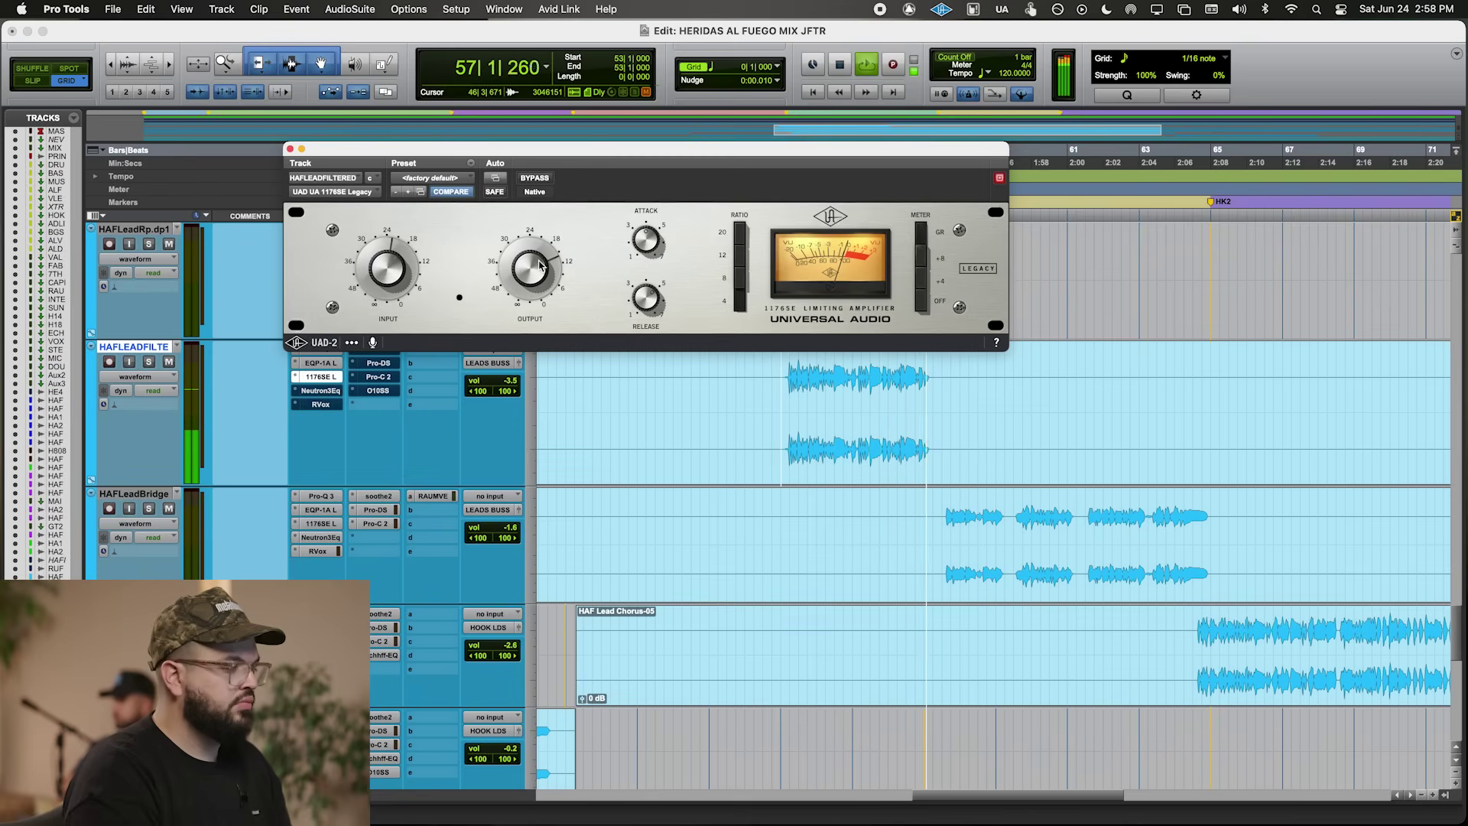
pyautogui.click(291, 149)
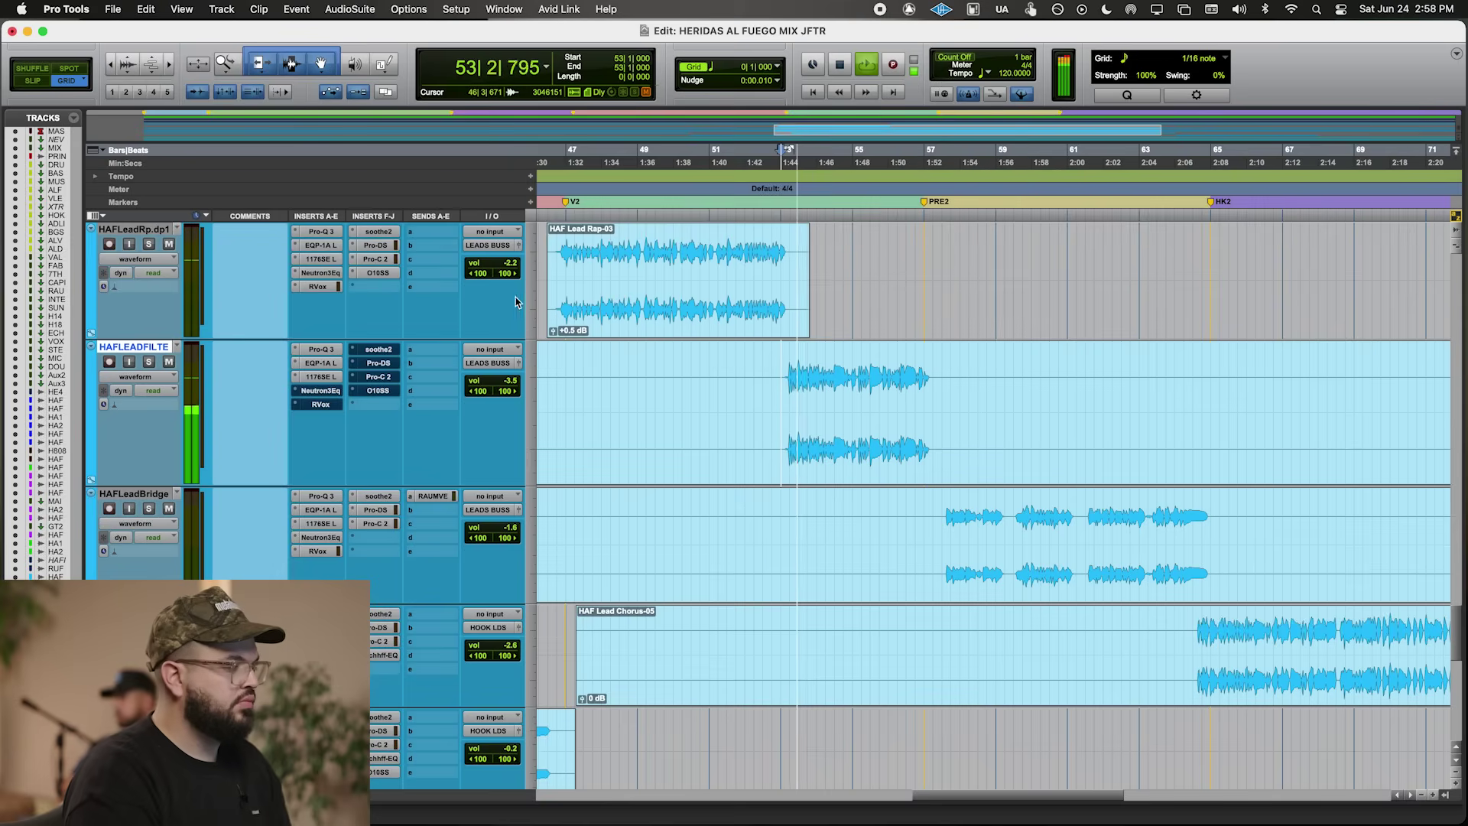
pyautogui.click(321, 390)
pyautogui.moveTo(691, 405); pyautogui.dragTo(638, 426)
pyautogui.moveTo(528, 410); pyautogui.dragTo(539, 411)
pyautogui.press('space')
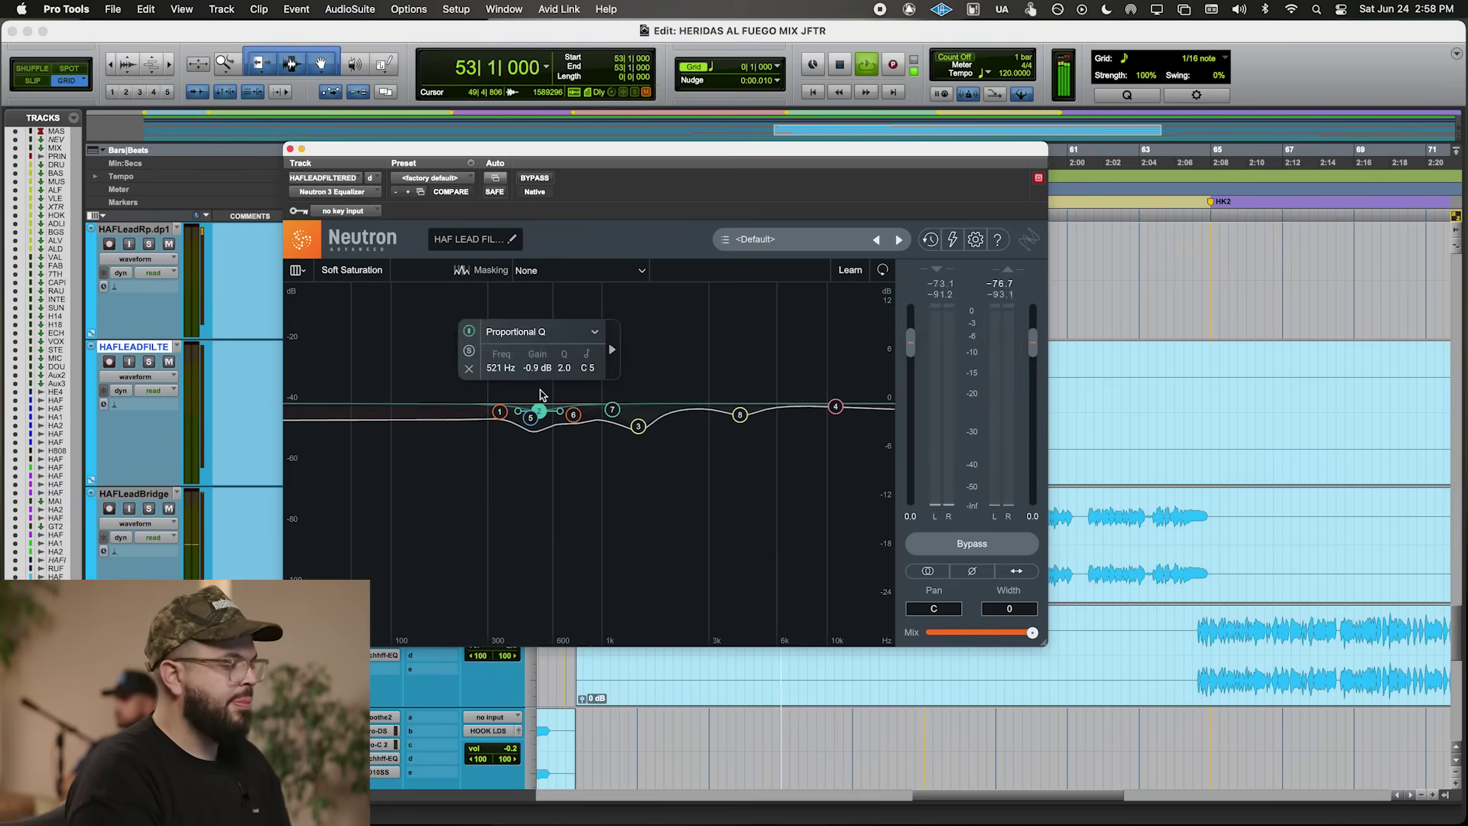
pyautogui.press('space')
pyautogui.click(289, 149)
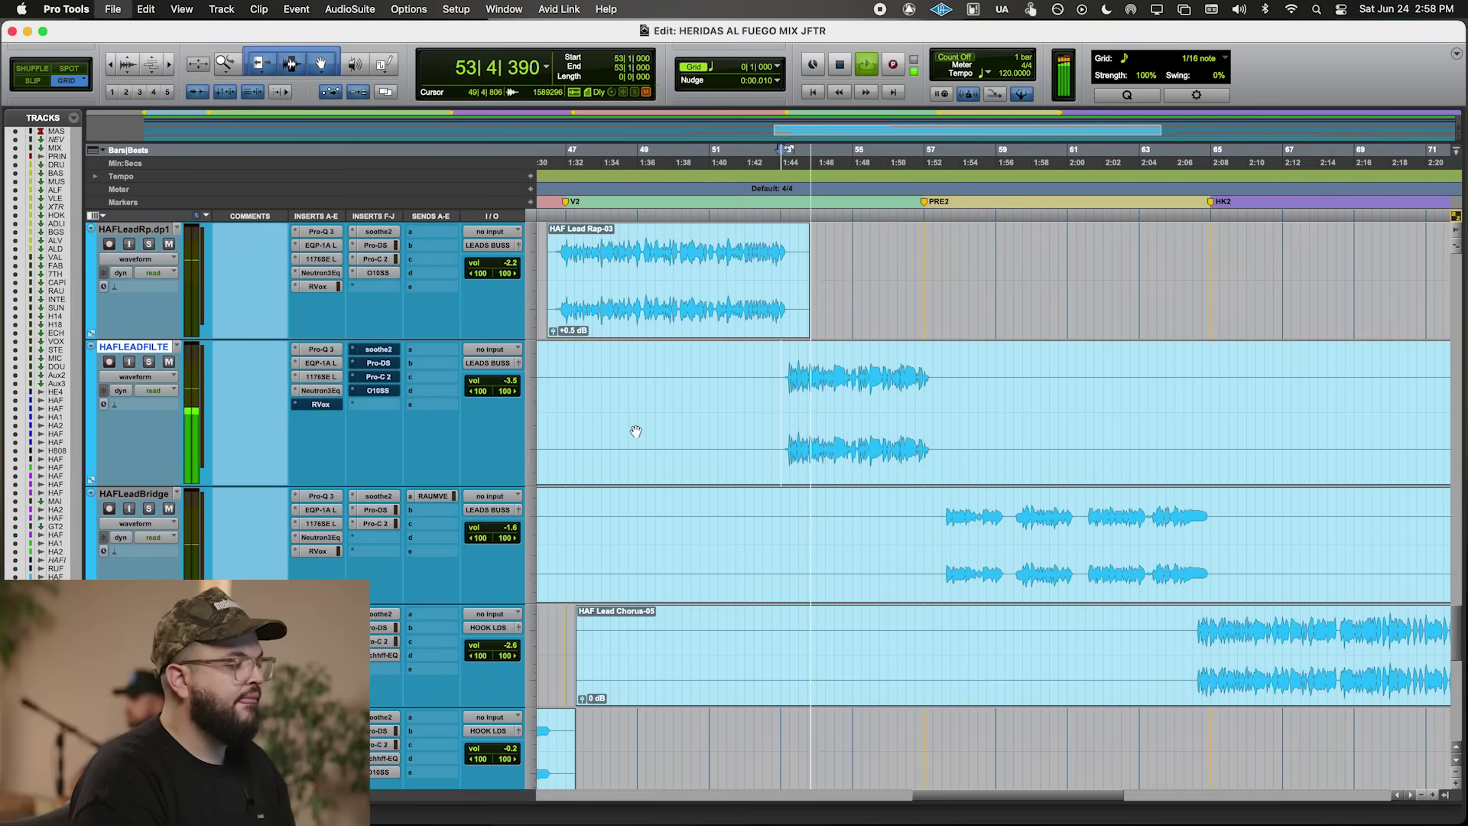
# - Re-enable soothe2 on HAFLEADFILTE with depth 2.6, mix 42% and low cut 258 Hz, moving band 3 lower in frequency with more sensitivity
pyautogui.hscroll(-2, 635, 432)
pyautogui.click(375, 350)
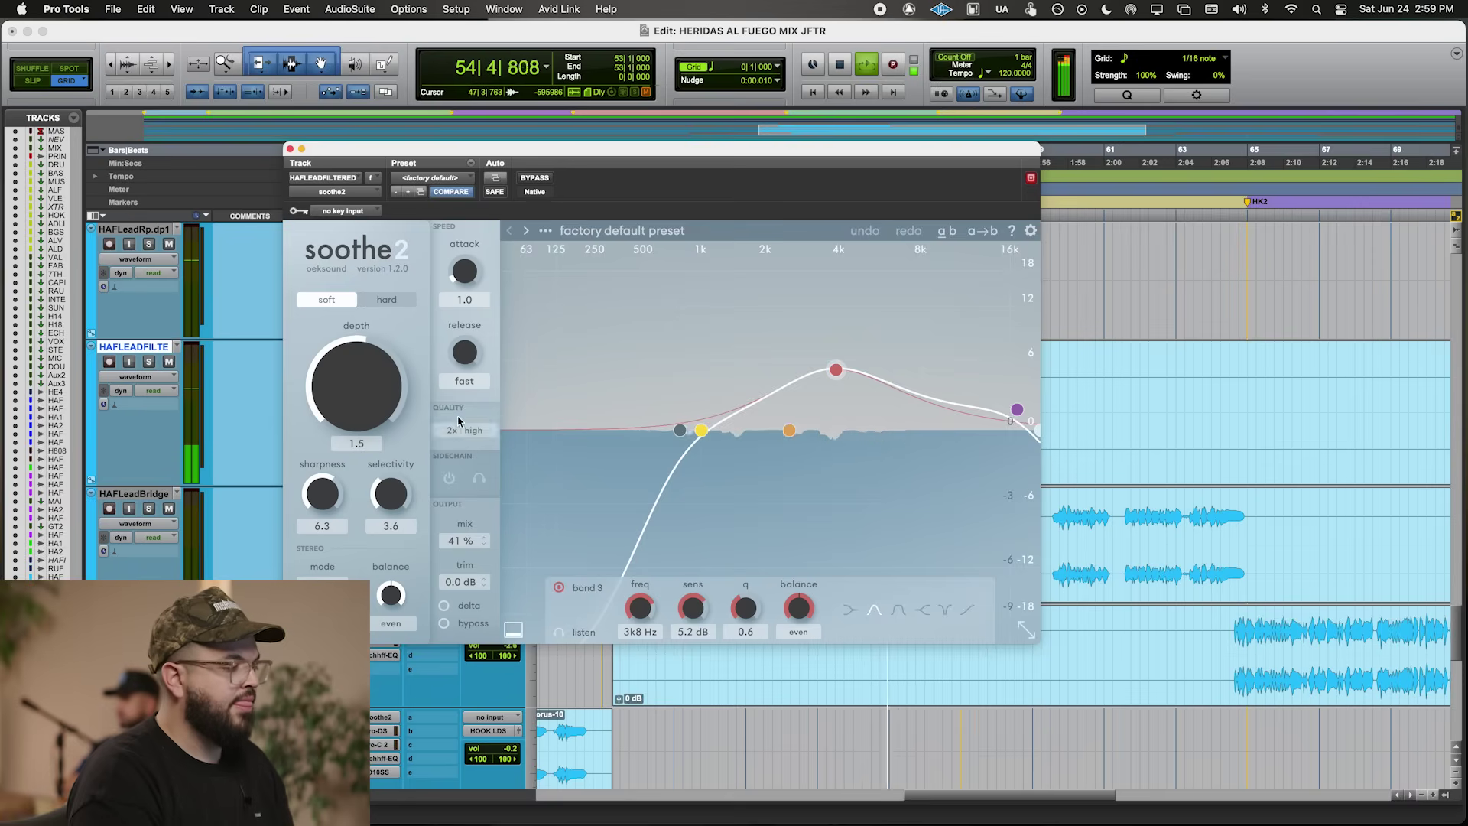
pyautogui.moveTo(836, 370); pyautogui.dragTo(777, 324)
pyautogui.moveTo(680, 430); pyautogui.dragTo(598, 429)
pyautogui.moveTo(461, 540); pyautogui.dragTo(460, 518)
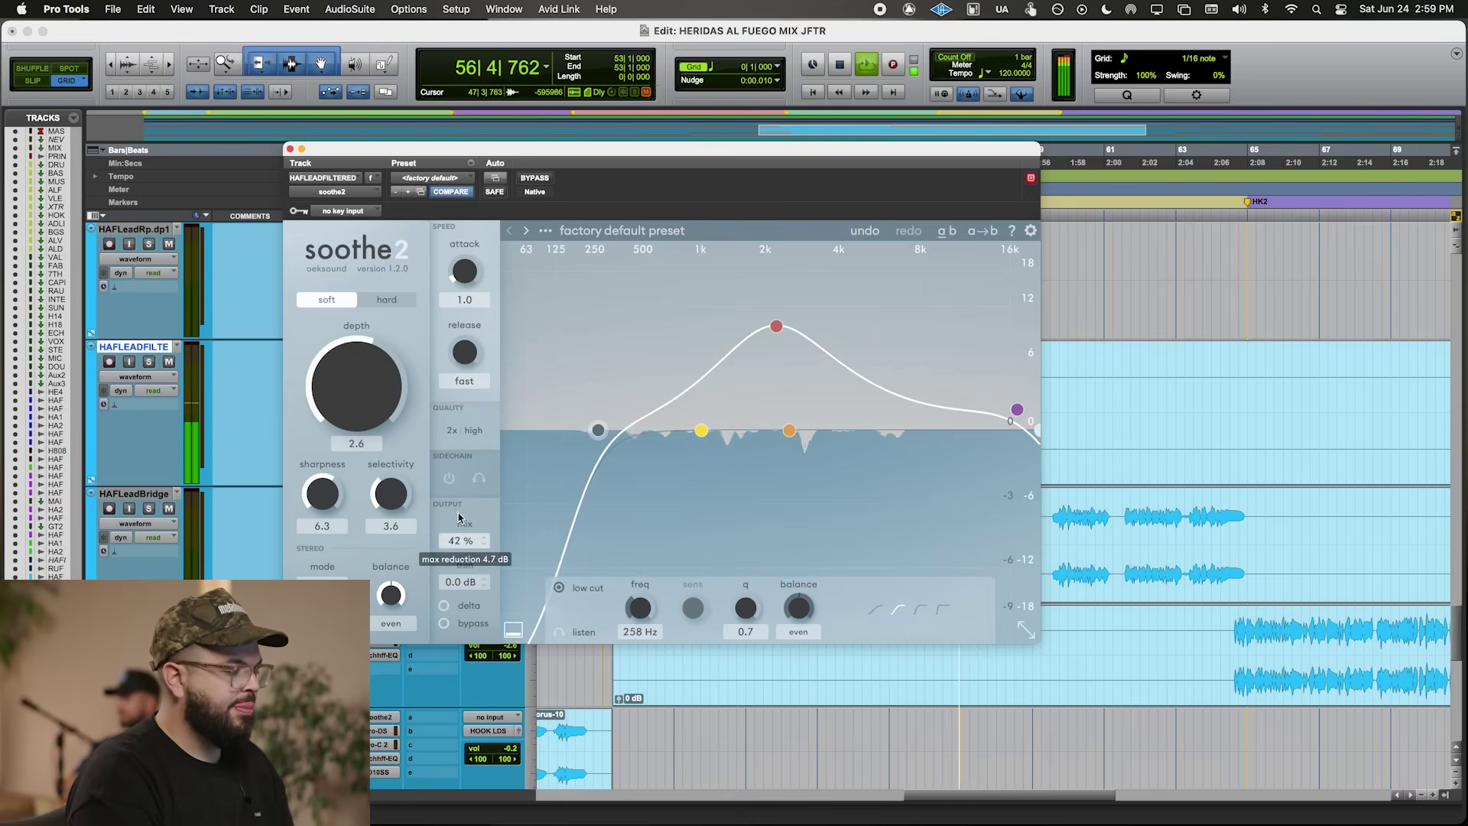
pyautogui.click(289, 150)
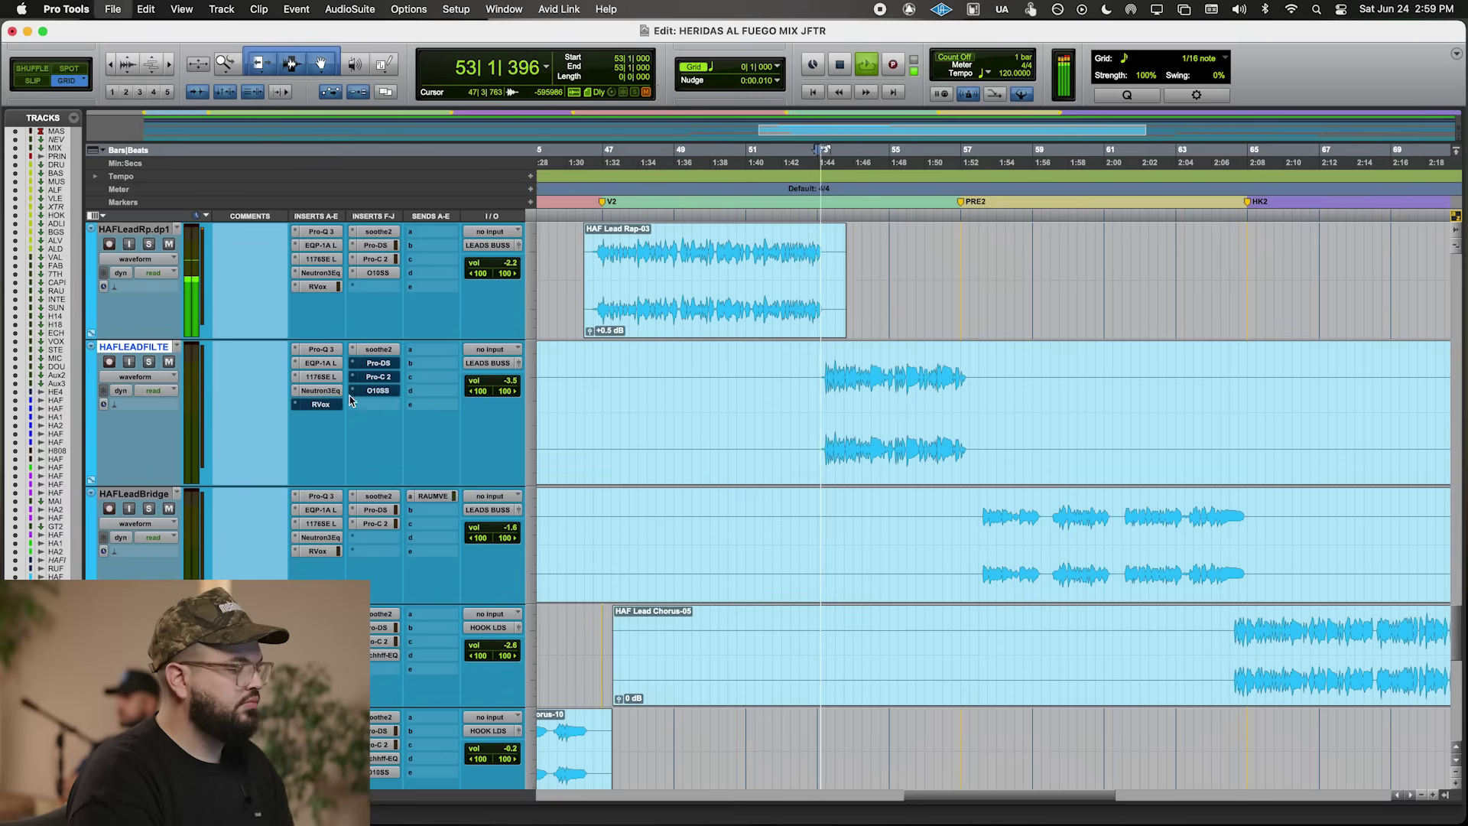
# - Re-enable RVox on HAFLEADFILTE and lower the track's volume to -4.0 dB
pyautogui.click(318, 404)
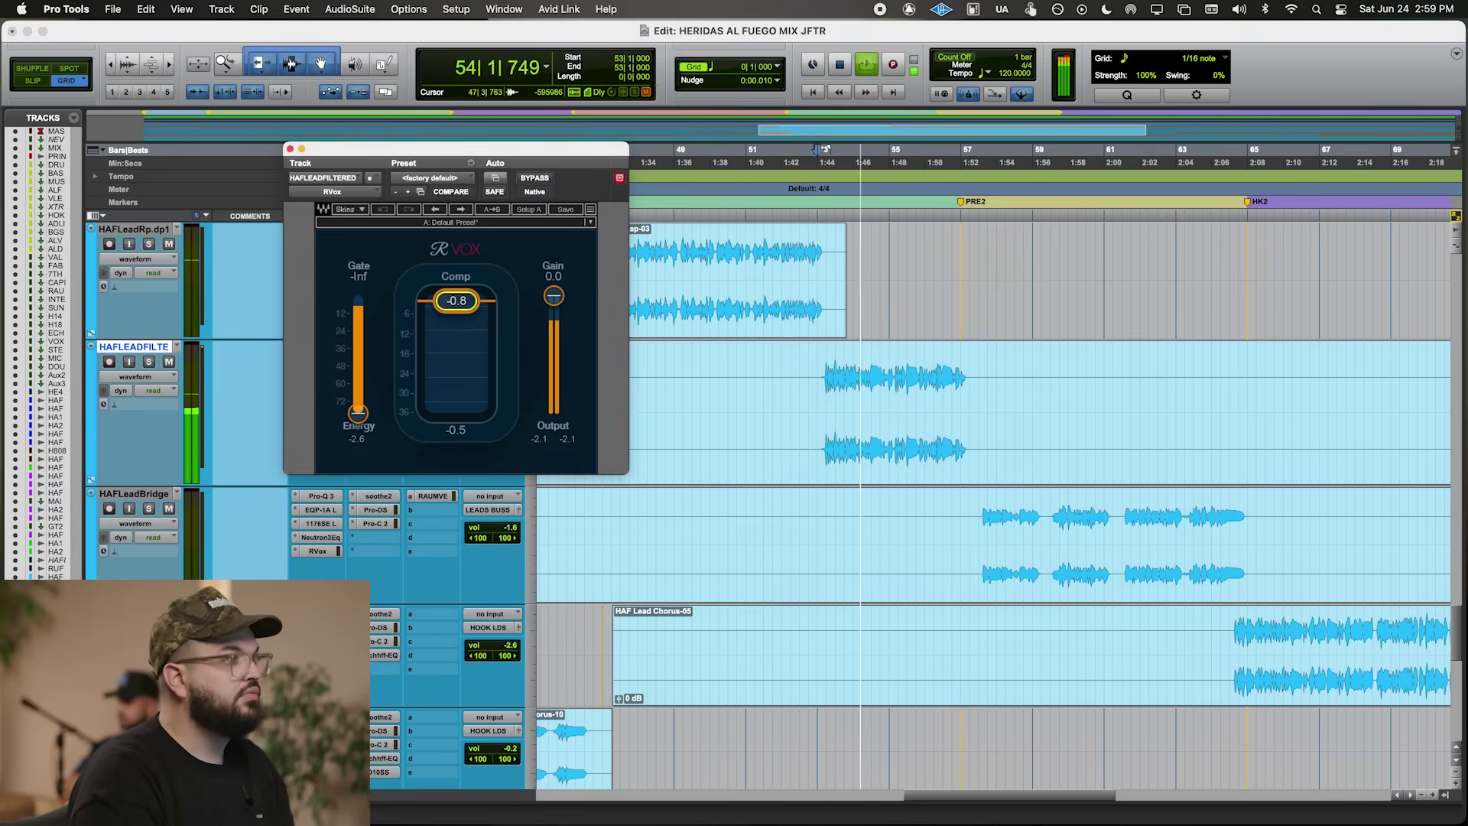
pyautogui.click(302, 149)
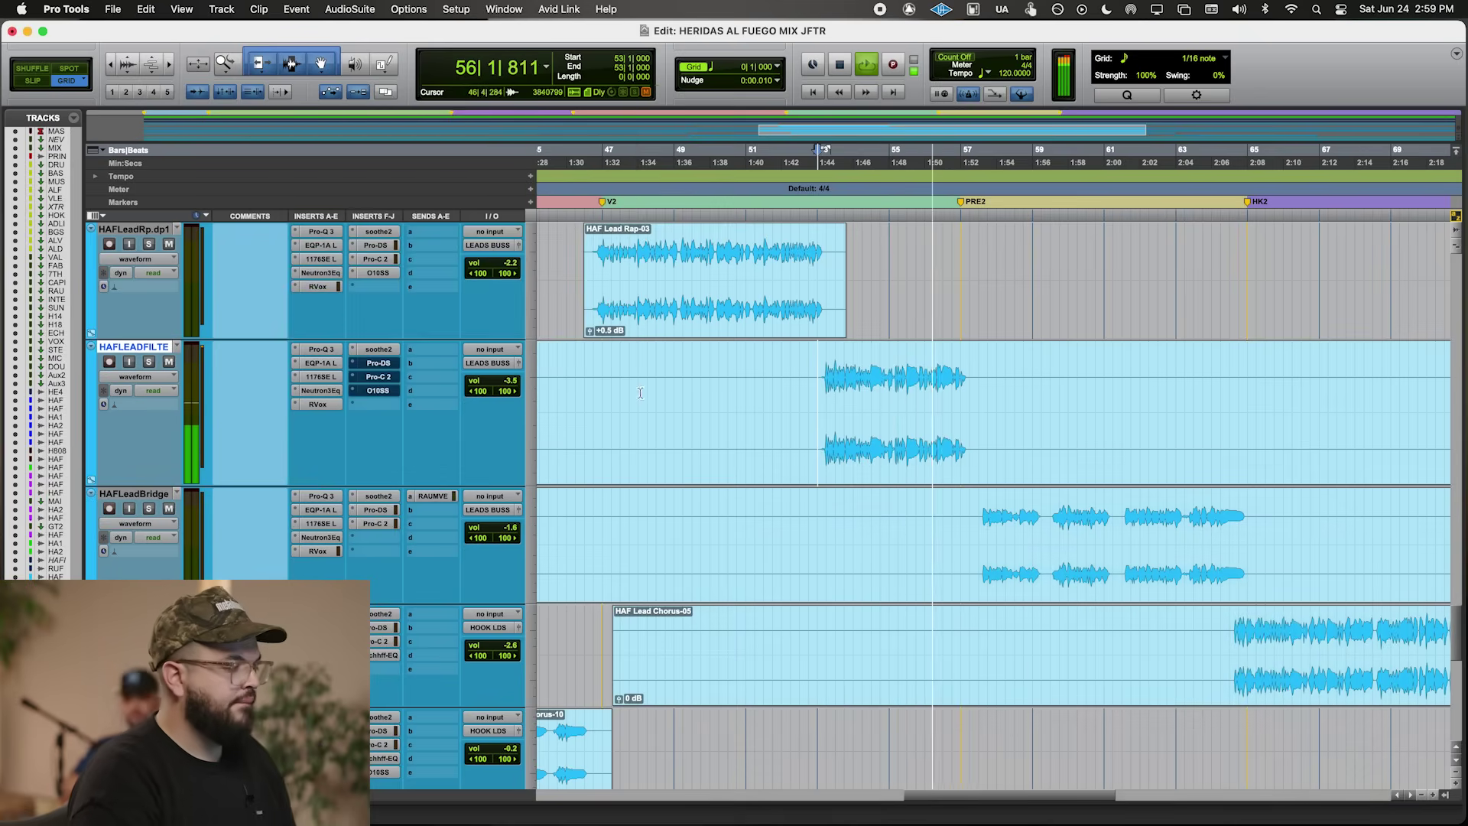
pyautogui.moveTo(490, 380); pyautogui.dragTo(452, 454)
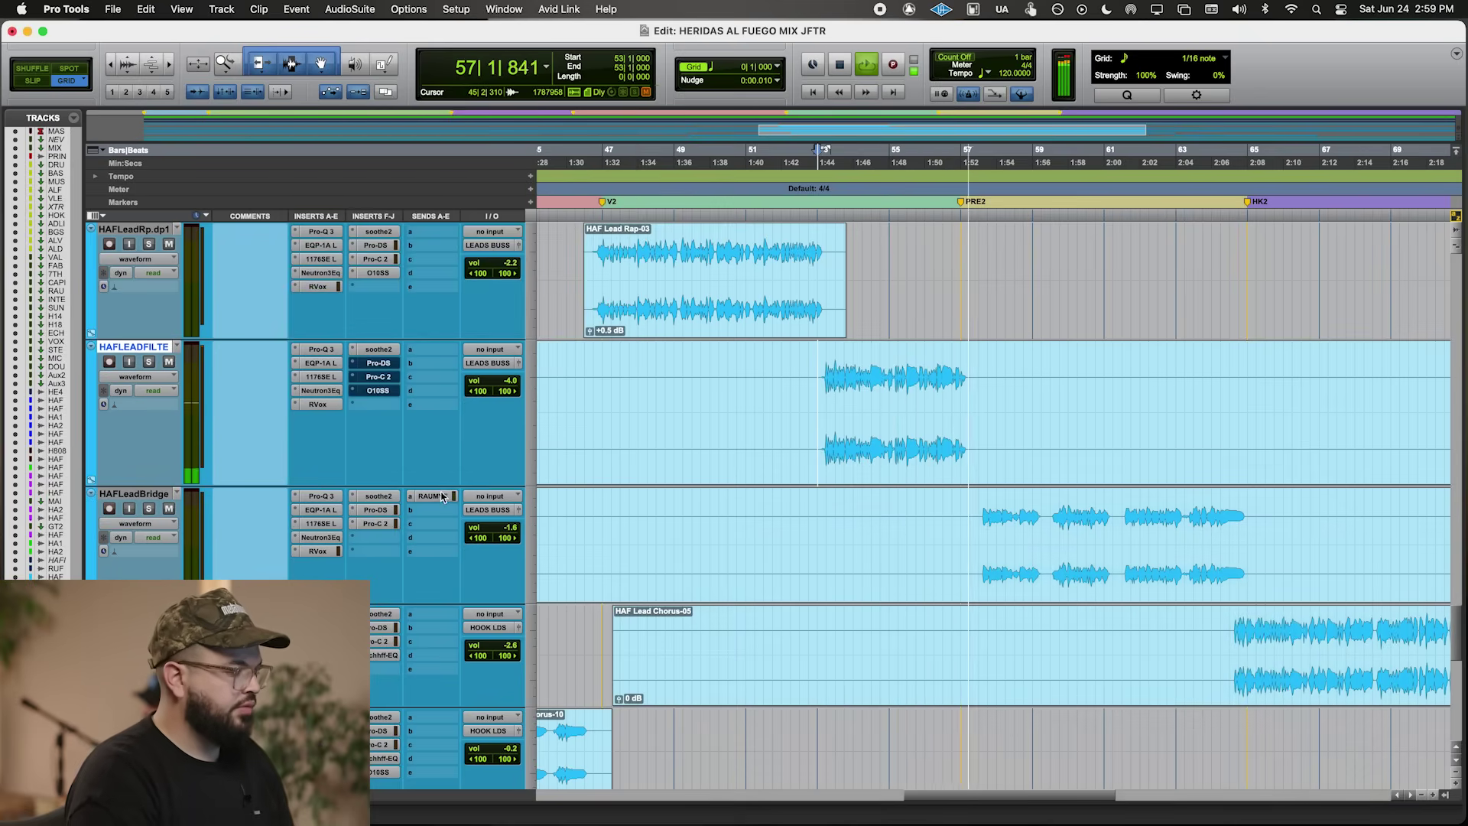
# - Copy the RAUM VERB send from HAFLeadBridge to HAFLEADFILTE and set its level to -14.2 dB
pyautogui.moveTo(434, 352); pyautogui.dragTo(434, 352)
pyautogui.click(434, 350)
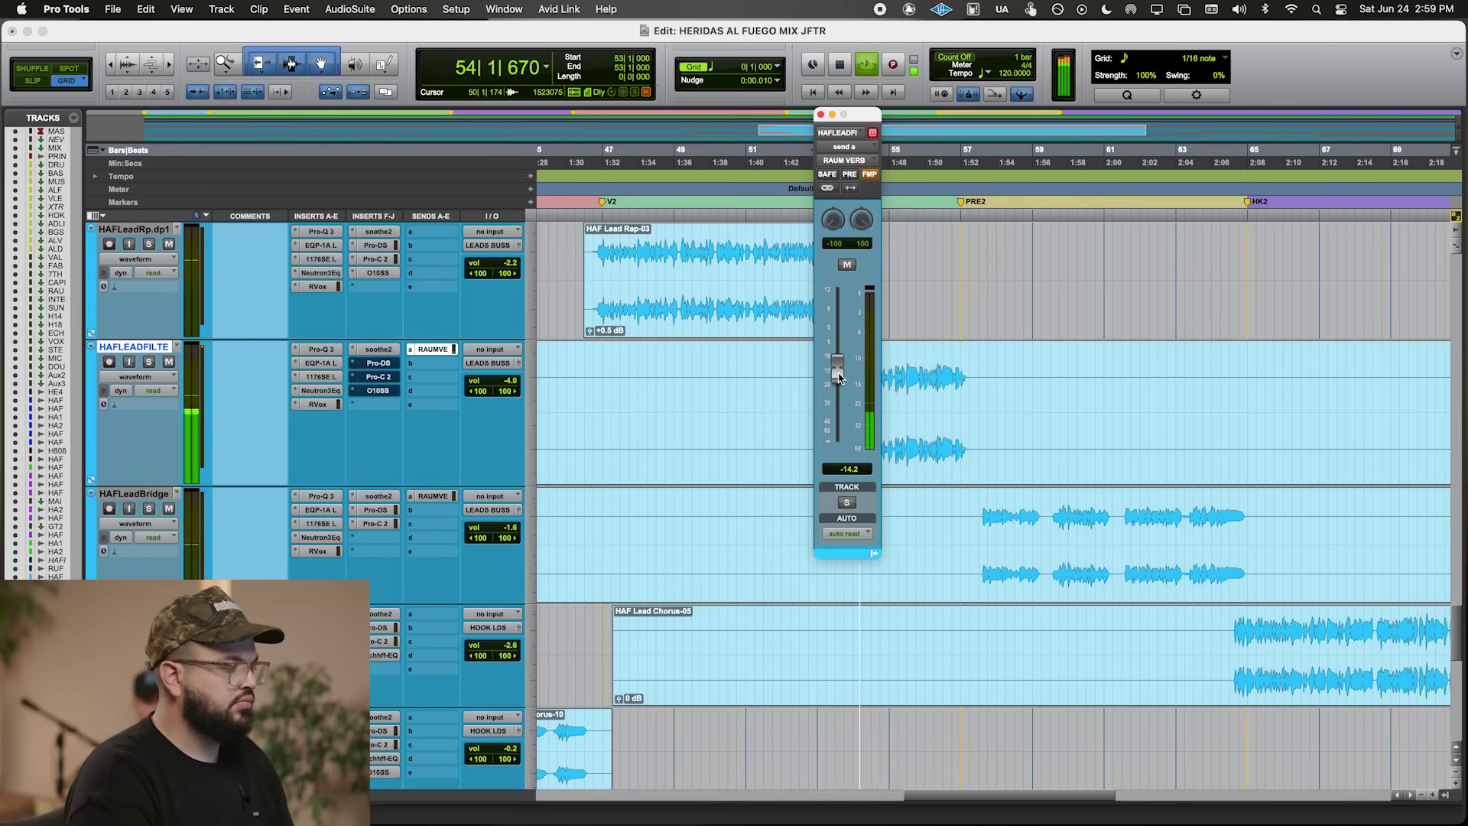
# - Re-enable Pro-DS on HAFLEADFILTE, set its detection range to 3.443–6.886 kHz, and adjust its threshold while soloed
pyautogui.click(392, 366)
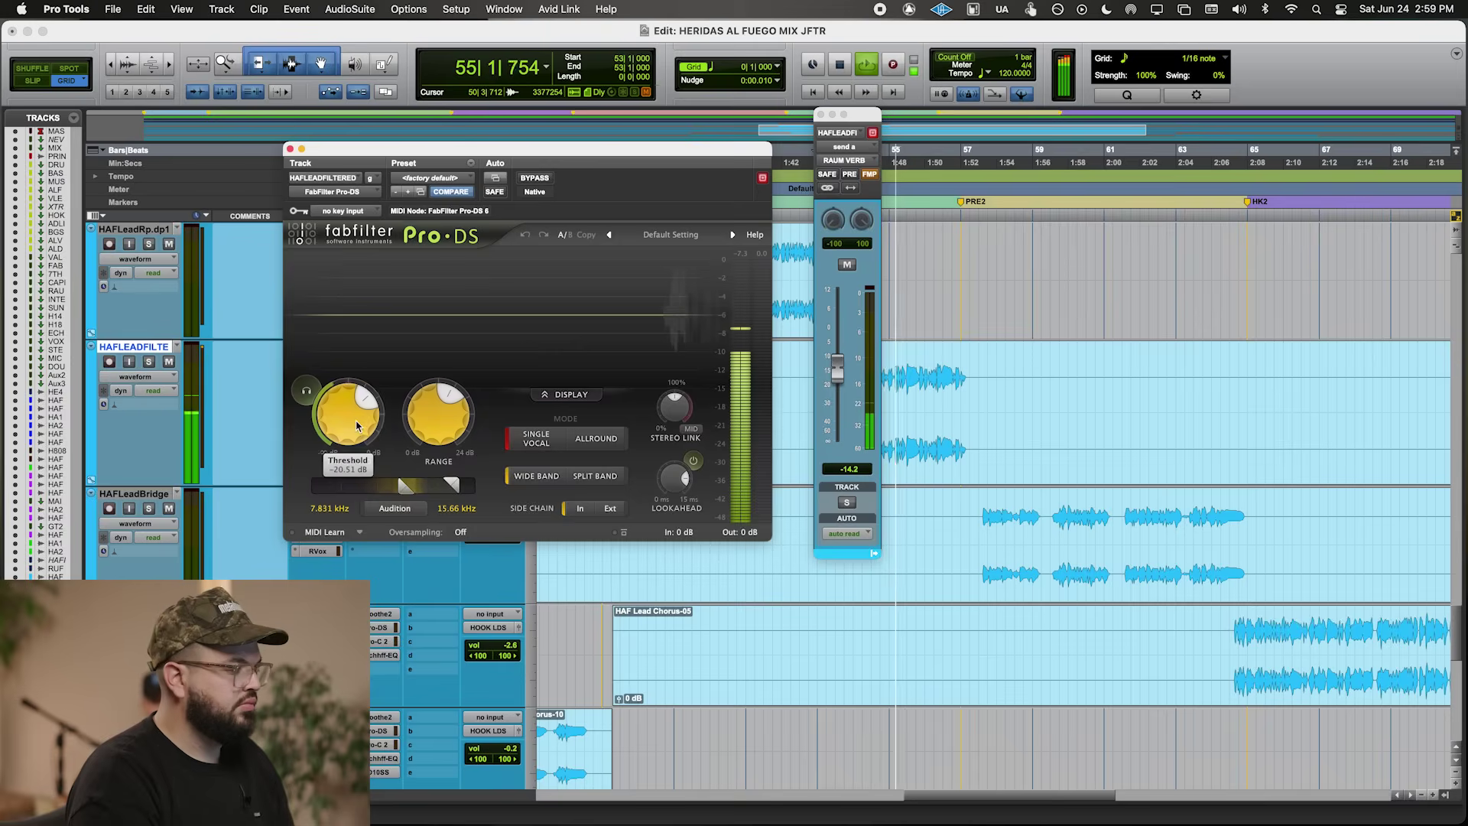
pyautogui.moveTo(429, 490); pyautogui.dragTo(376, 512)
pyautogui.hotkey('shift', 's')
pyautogui.press('space')
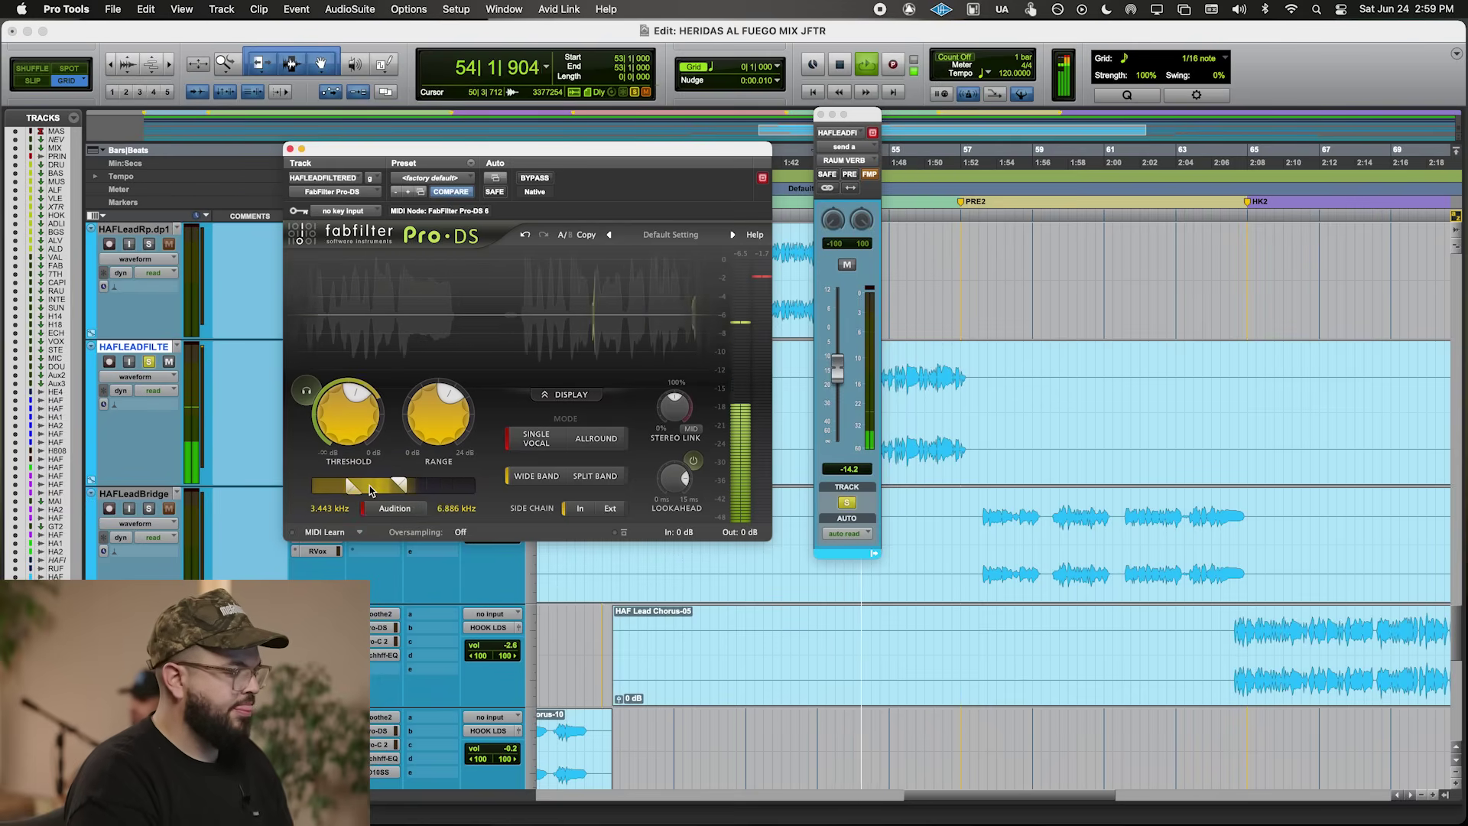
pyautogui.moveTo(348, 430); pyautogui.dragTo(349, 413)
pyautogui.hotkey('shift', 's')
pyautogui.click(291, 150)
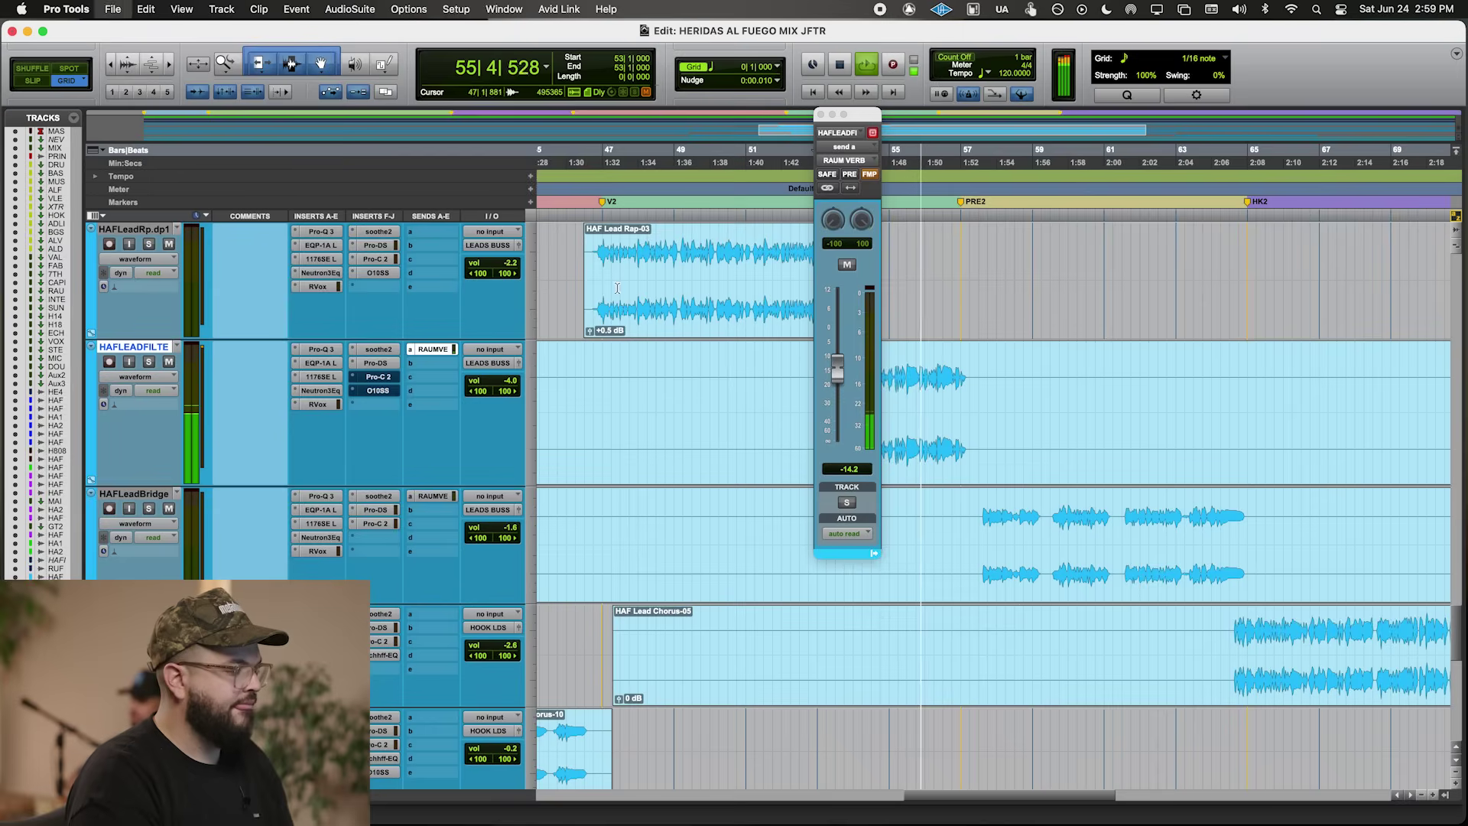
# - Re-enable Pro-C 2 on HAFLEADFILTE and set its threshold to -12.87 dB
pyautogui.click(391, 380)
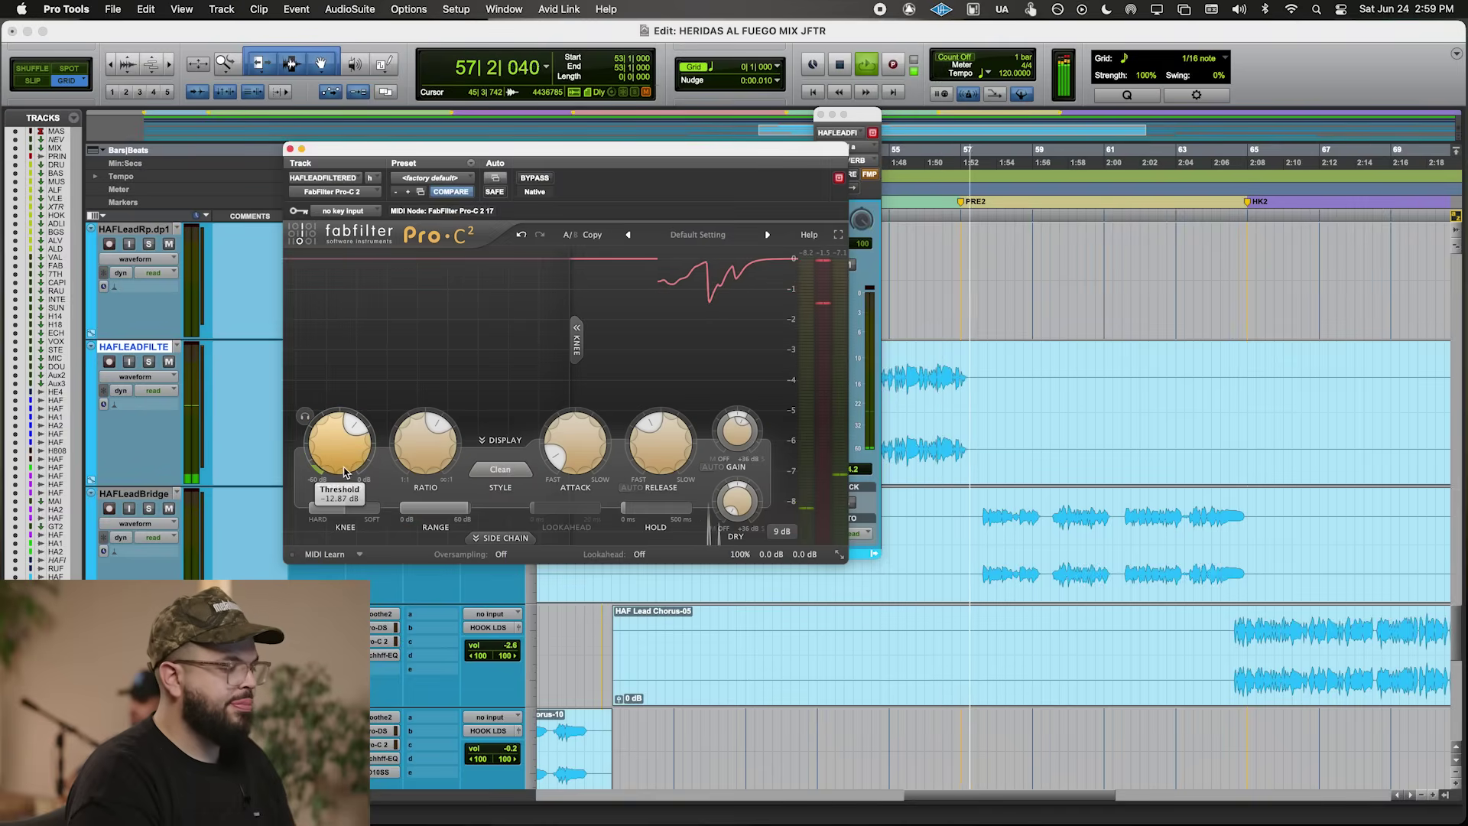
pyautogui.press('space')
pyautogui.press('space')
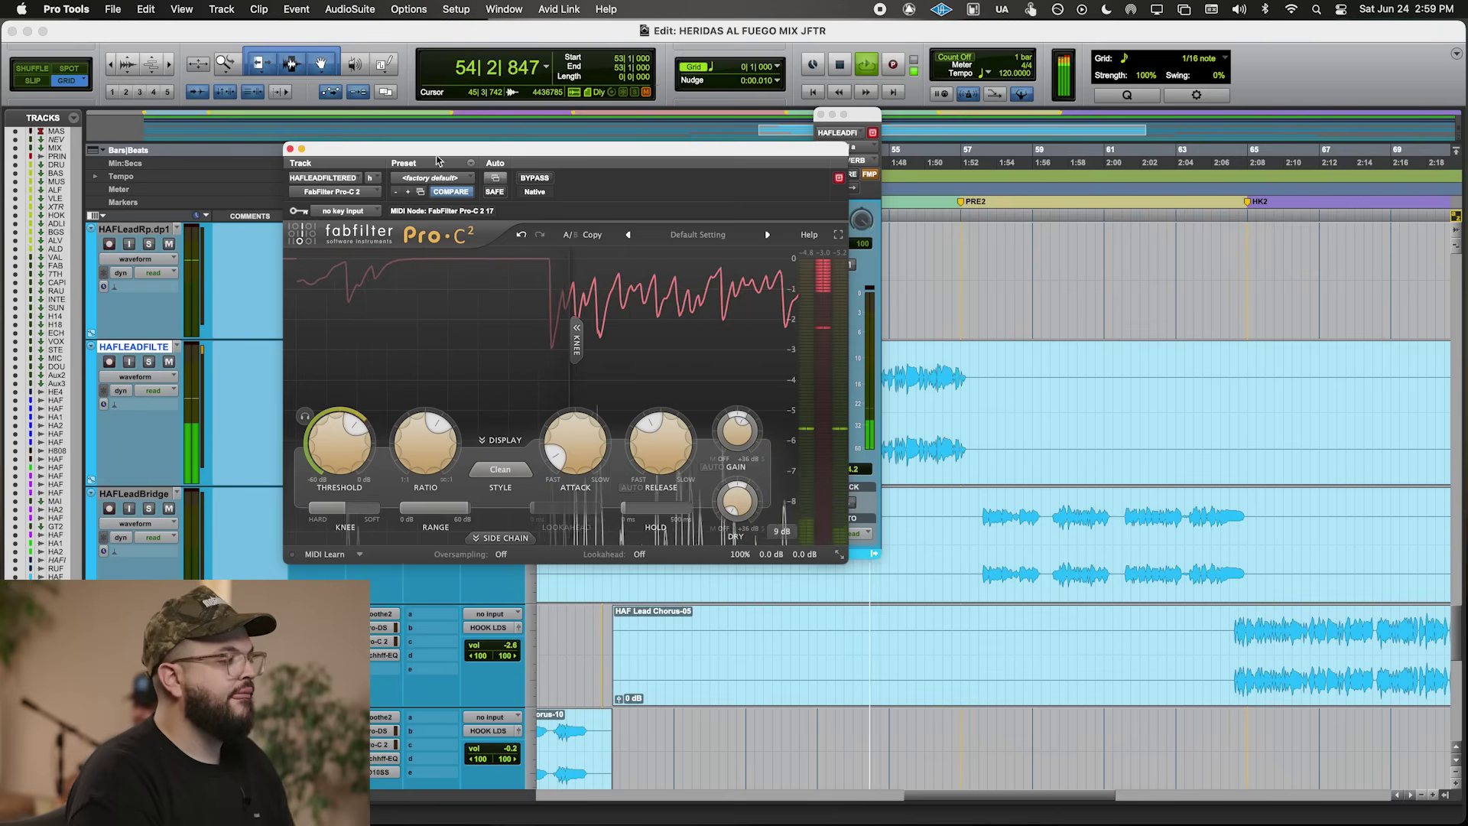
pyautogui.click(290, 150)
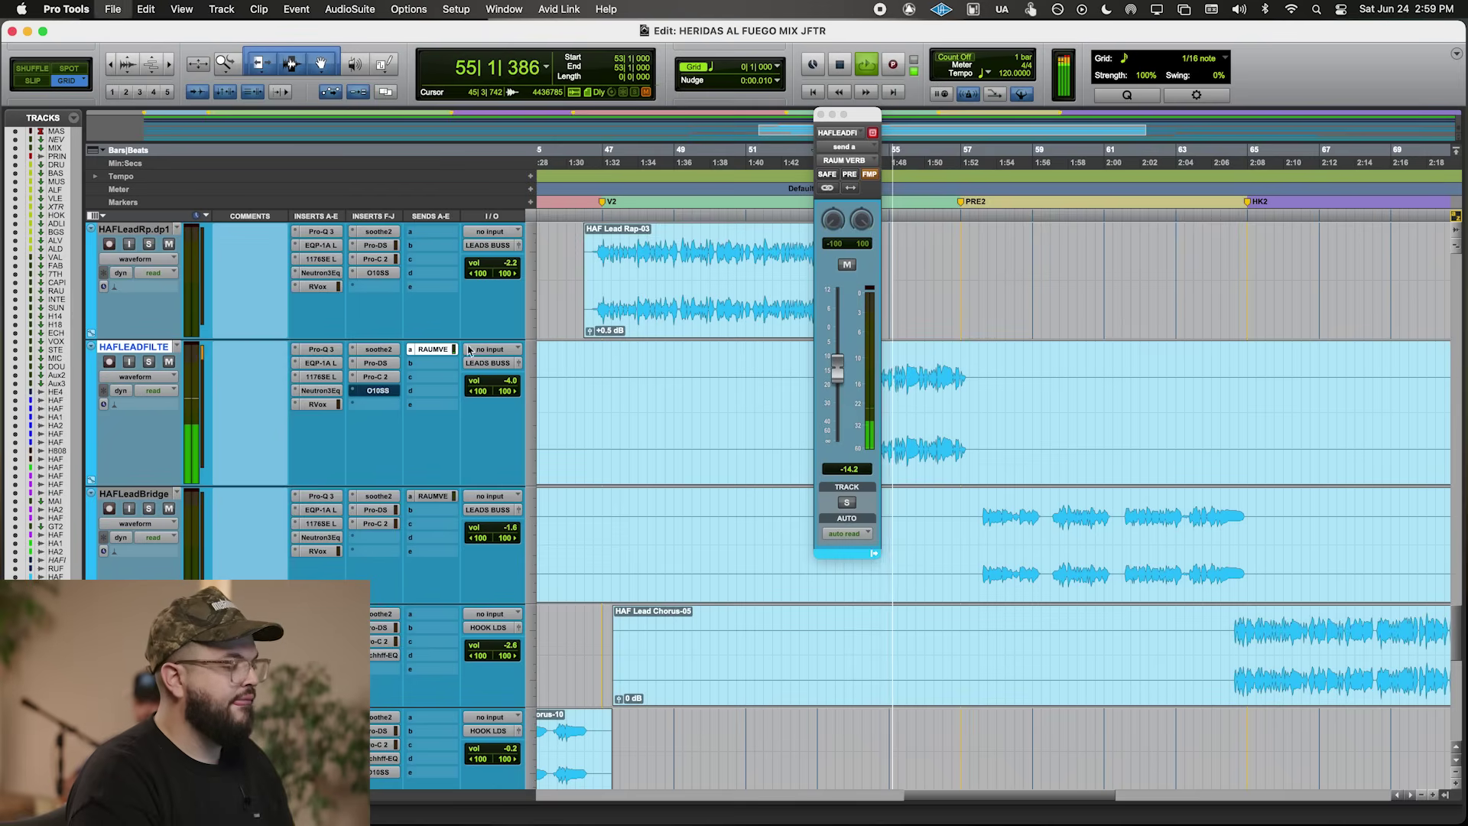
# - Re-enable Ozone Spectral Shaper on HAFLEADFILTE and set its frequency range to 596 Hz–1.99 kHz with the track soloed
pyautogui.click(378, 391)
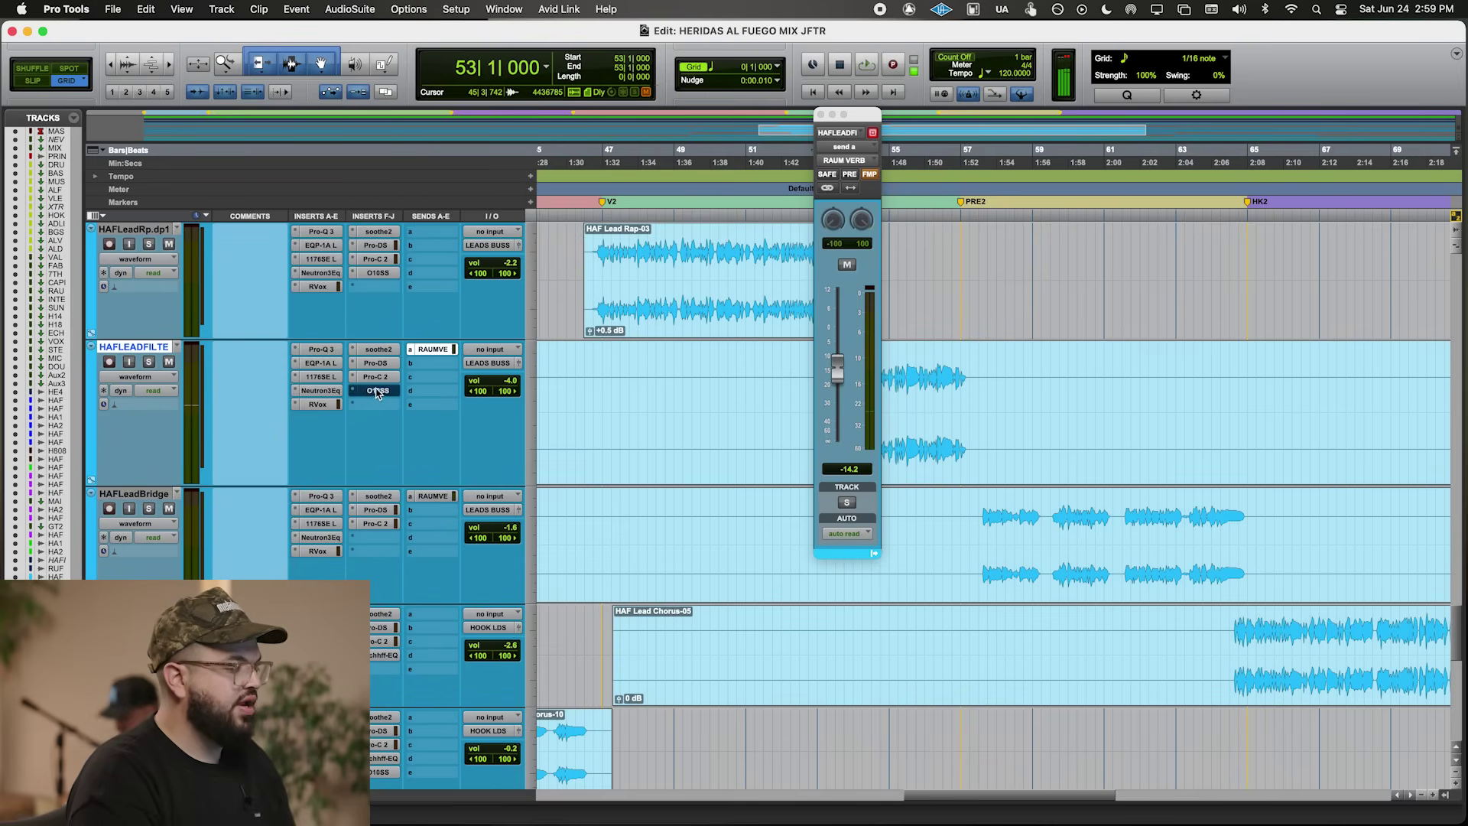
pyautogui.click(375, 392)
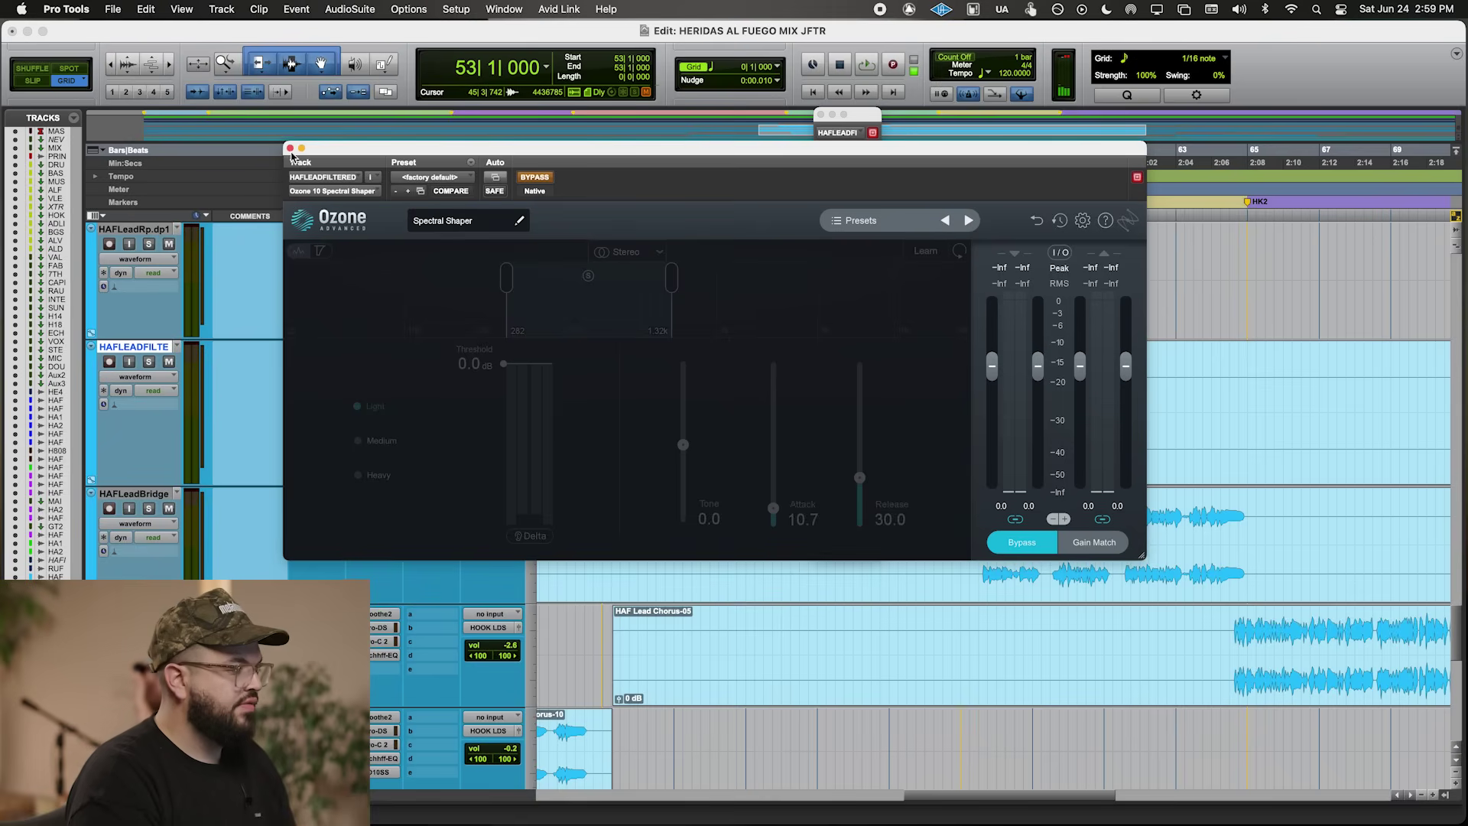
pyautogui.click(289, 149)
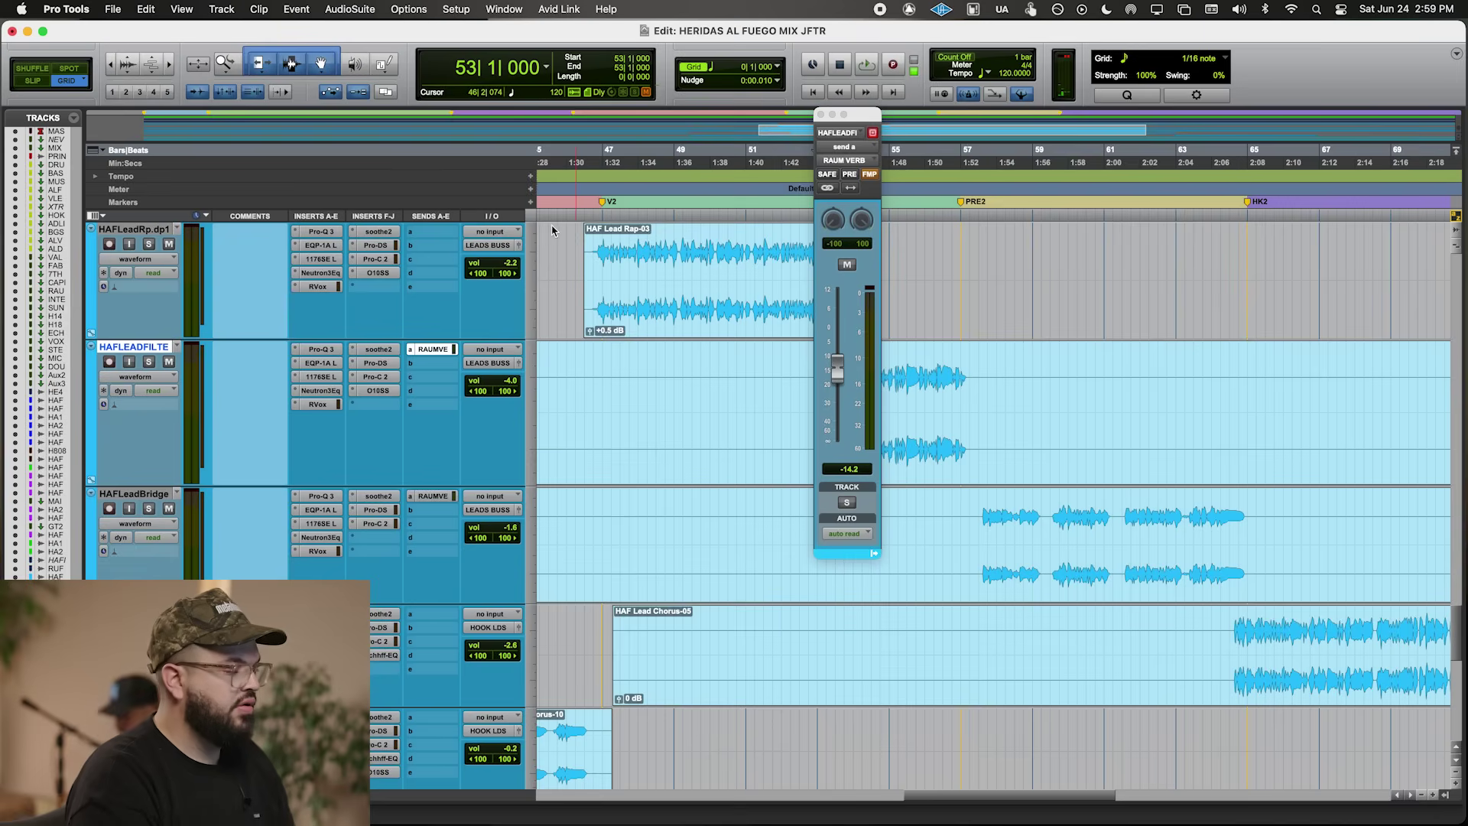
pyautogui.click(378, 390)
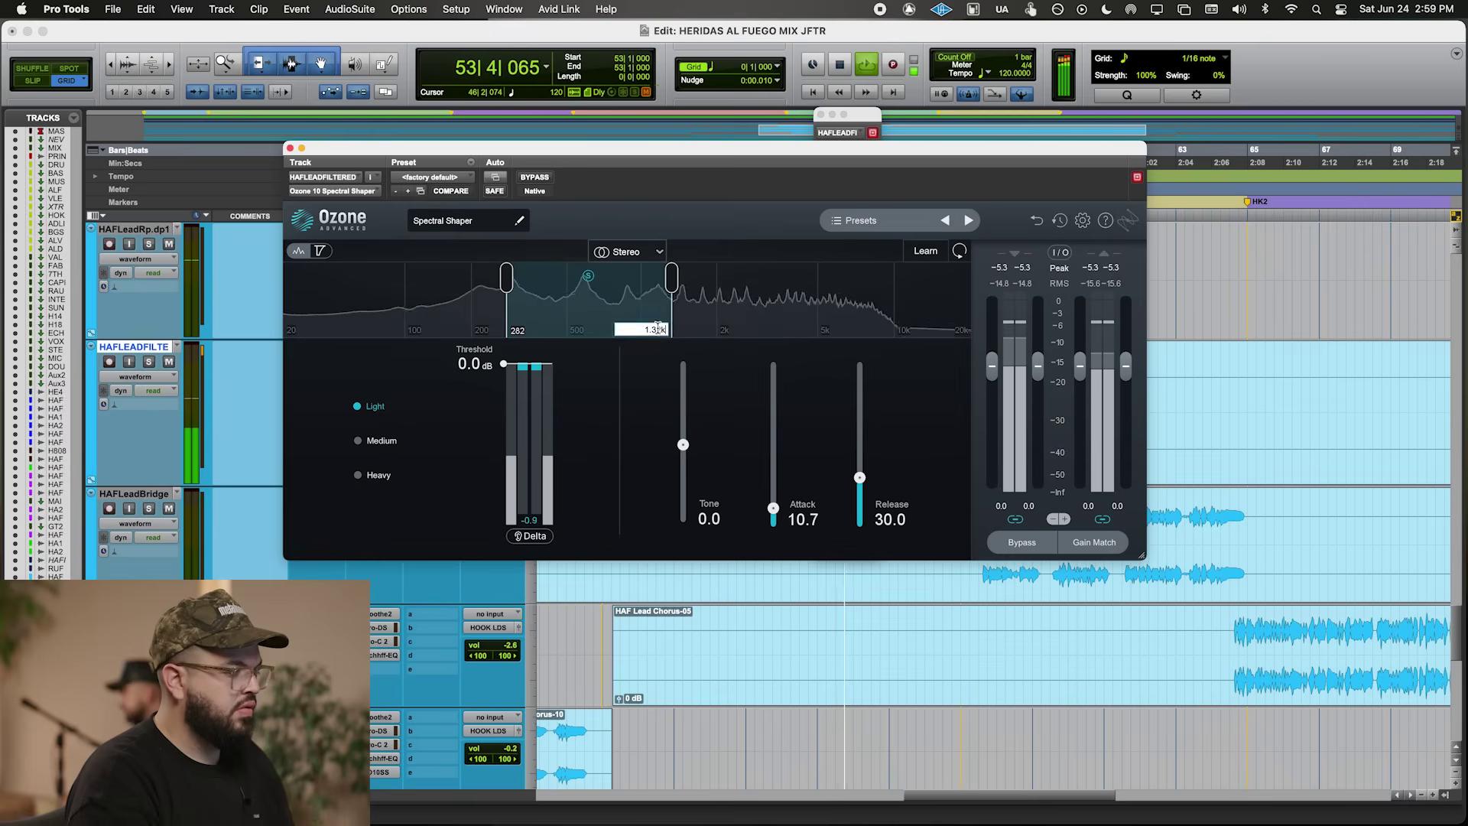
pyautogui.moveTo(658, 329); pyautogui.dragTo(760, 286)
pyautogui.hotkey('shift', 's')
pyautogui.moveTo(670, 315); pyautogui.dragTo(645, 309)
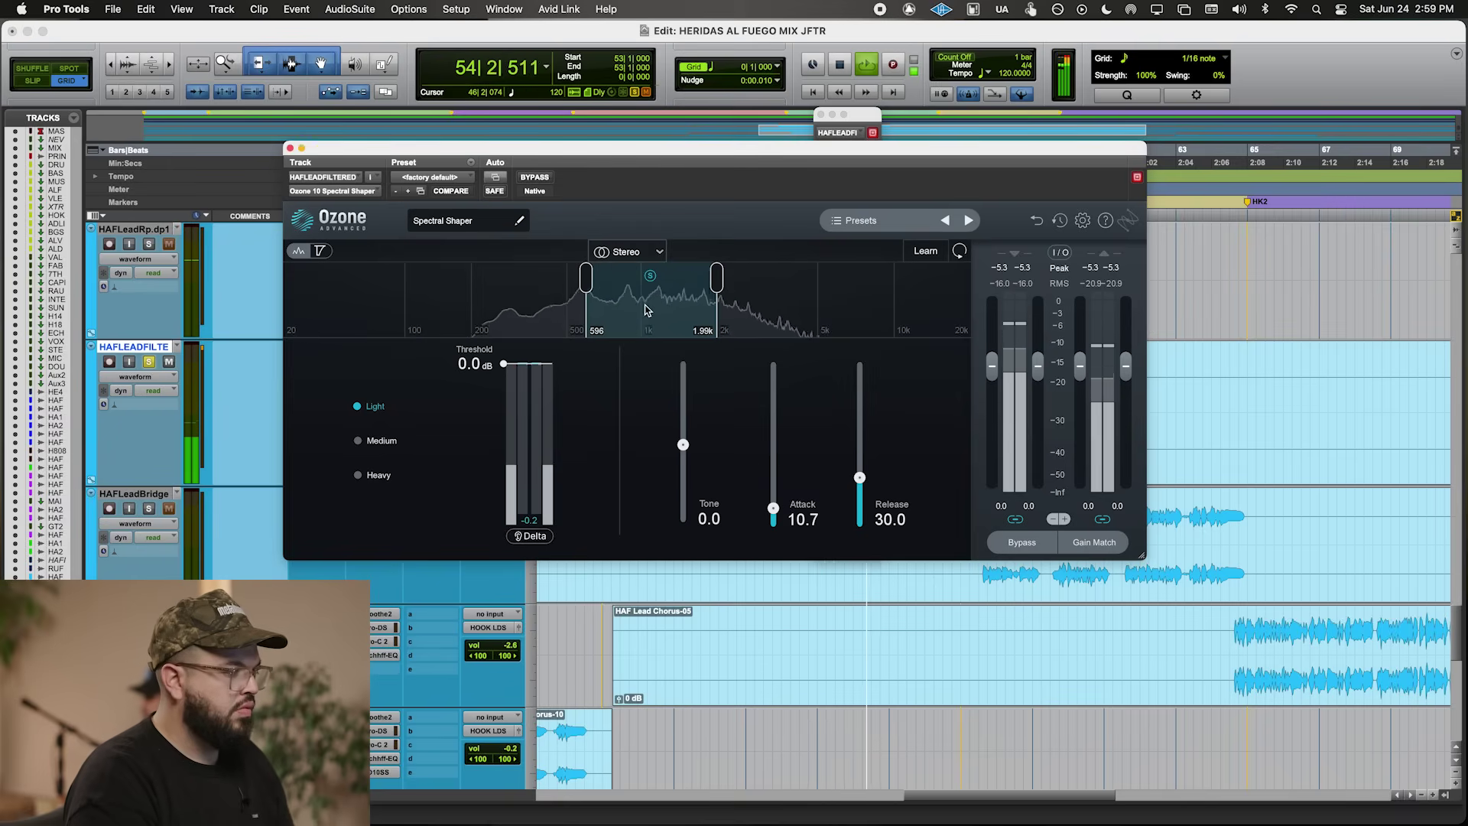
# - Lower the Spectral Shaper's threshold and attack on HAFLEADFILTE and unsolo the track
pyautogui.moveTo(473, 364); pyautogui.dragTo(523, 396)
pyautogui.click(150, 363)
pyautogui.moveTo(774, 508); pyautogui.dragTo(773, 513)
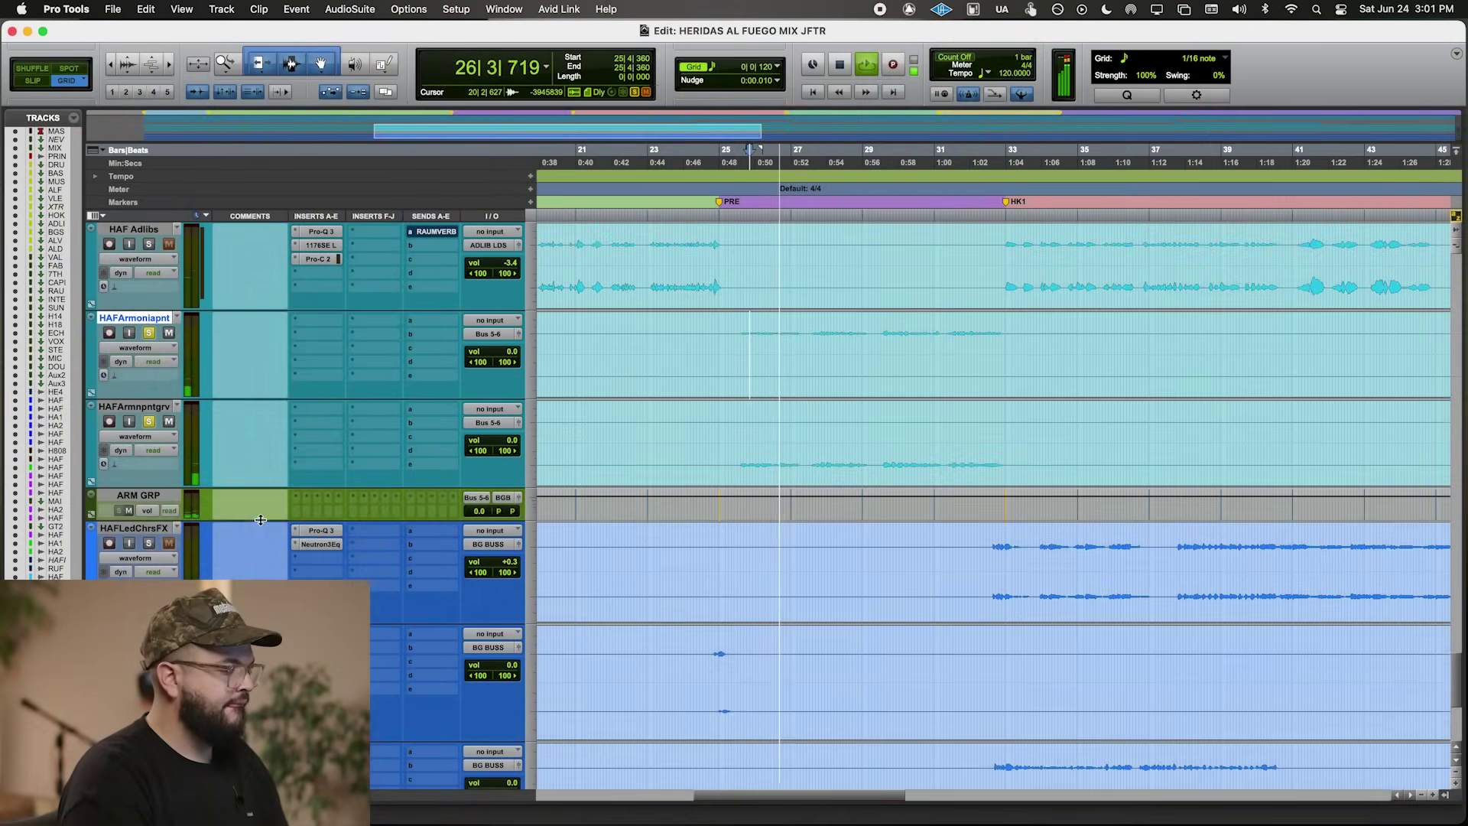
# - Insert FabFilter Pro-Q 3 on the ARM GRP track
pyautogui.press('space')
pyautogui.click(309, 497)
pyautogui.click(351, 459)
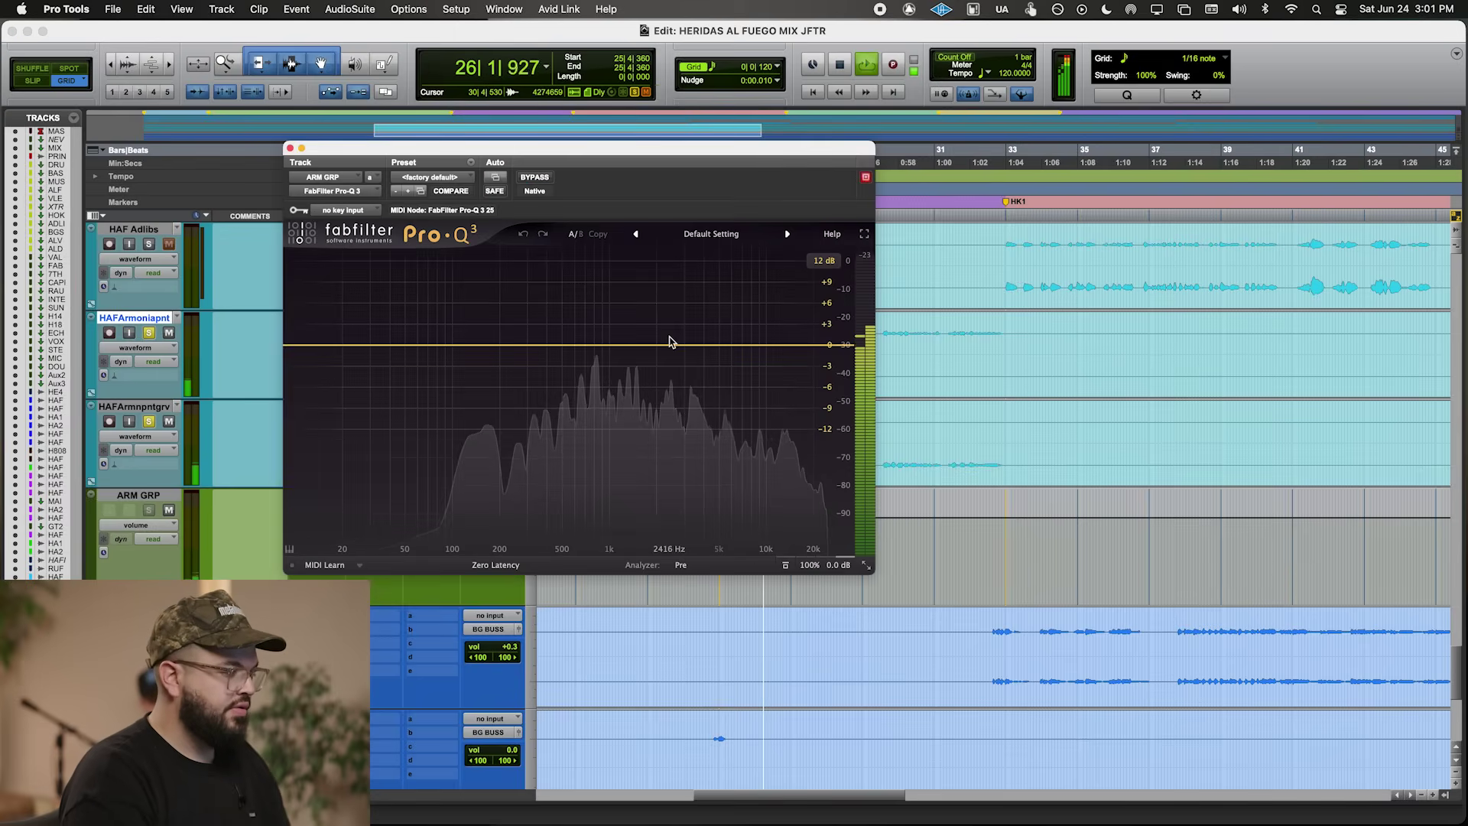
# - Add two Pro-Q 3 bell cuts on ARM GRP: about -3 dB near 1.3 kHz and -4.01 dB at 2188 Hz
pyautogui.moveTo(655, 326); pyautogui.dragTo(634, 262)
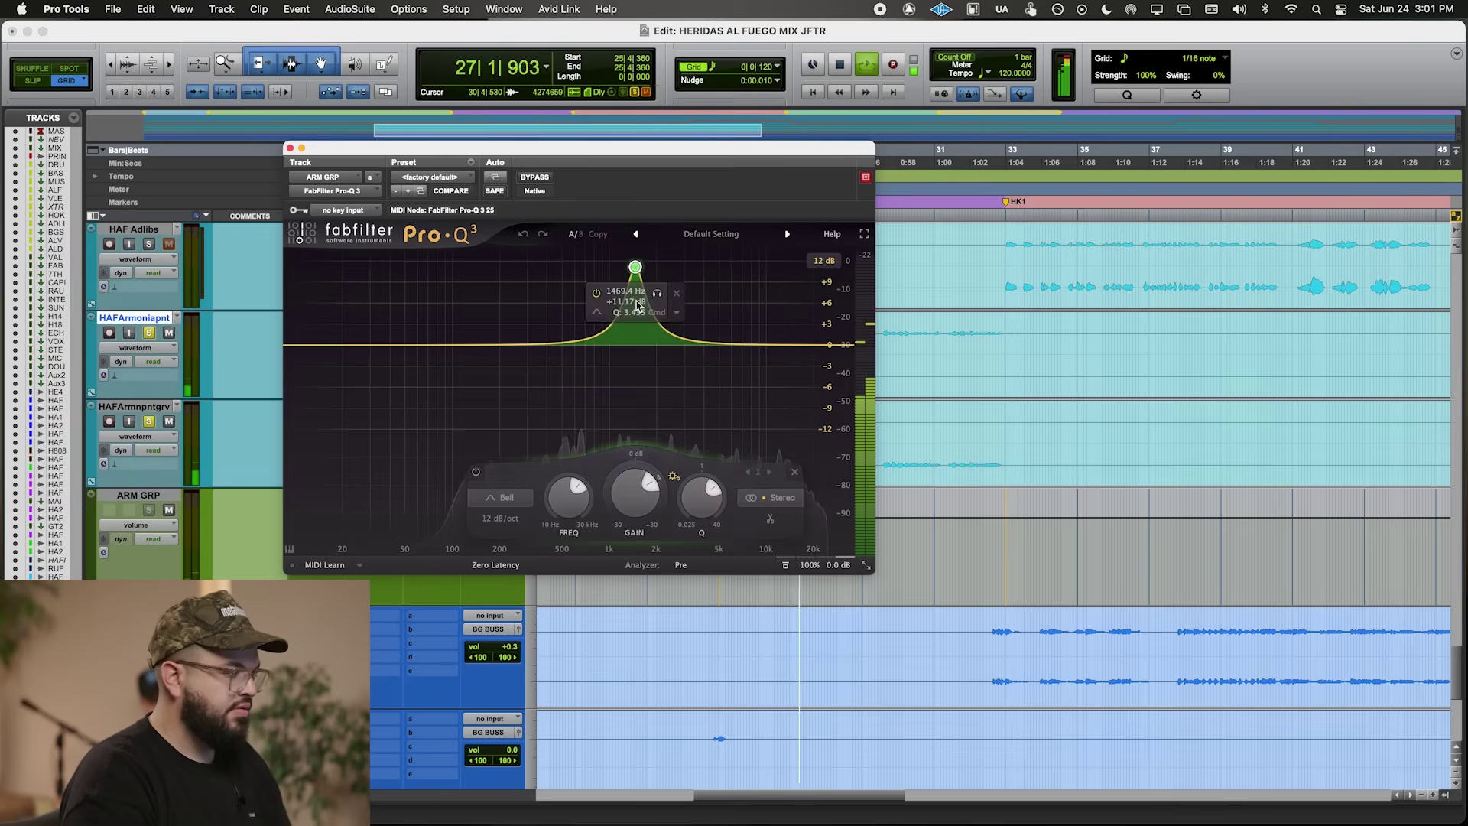
pyautogui.moveTo(635, 329); pyautogui.dragTo(629, 415)
pyautogui.moveTo(672, 345); pyautogui.dragTo(664, 419)
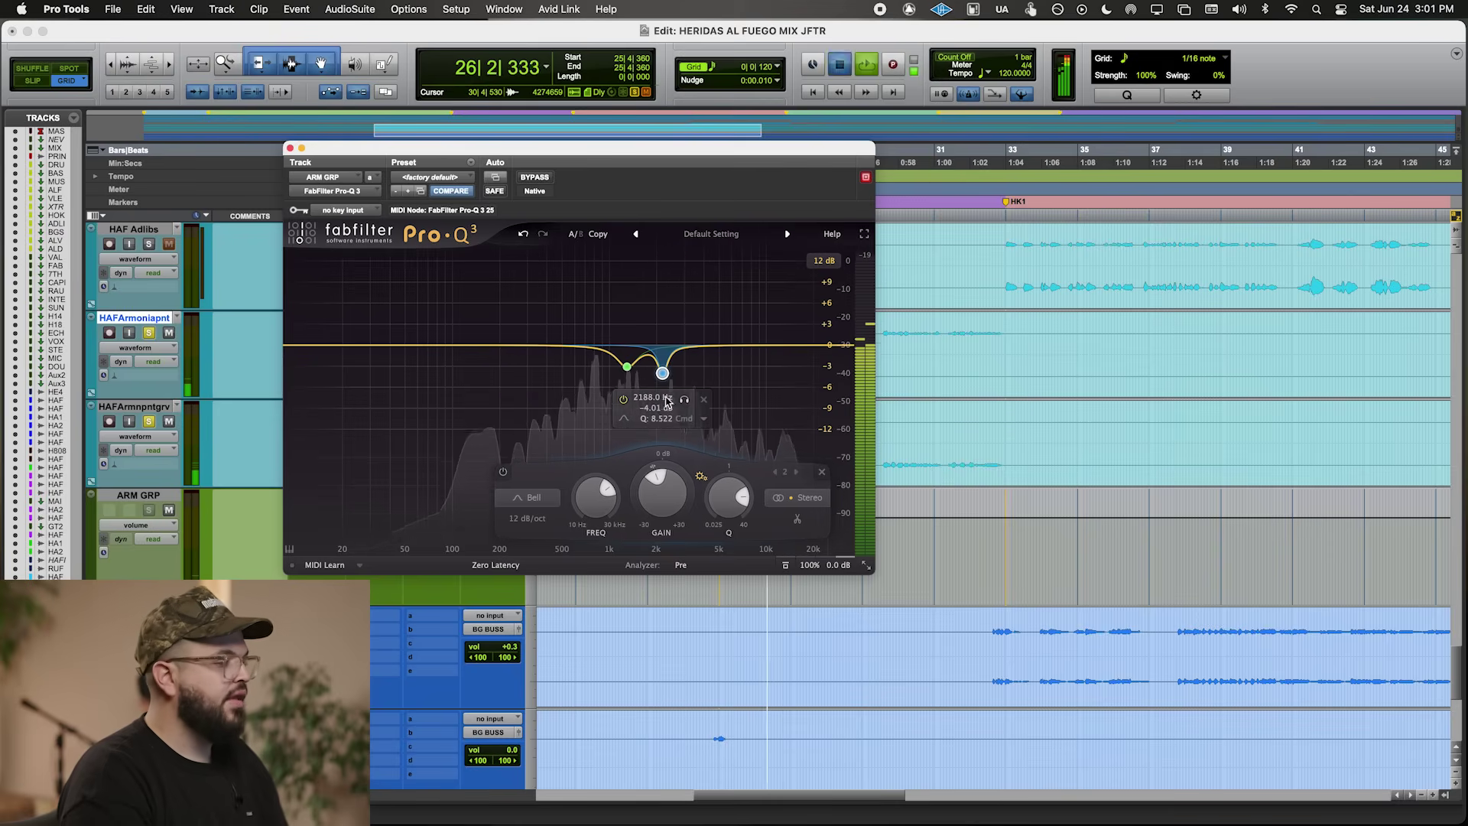
pyautogui.press('space')
pyautogui.click(291, 148)
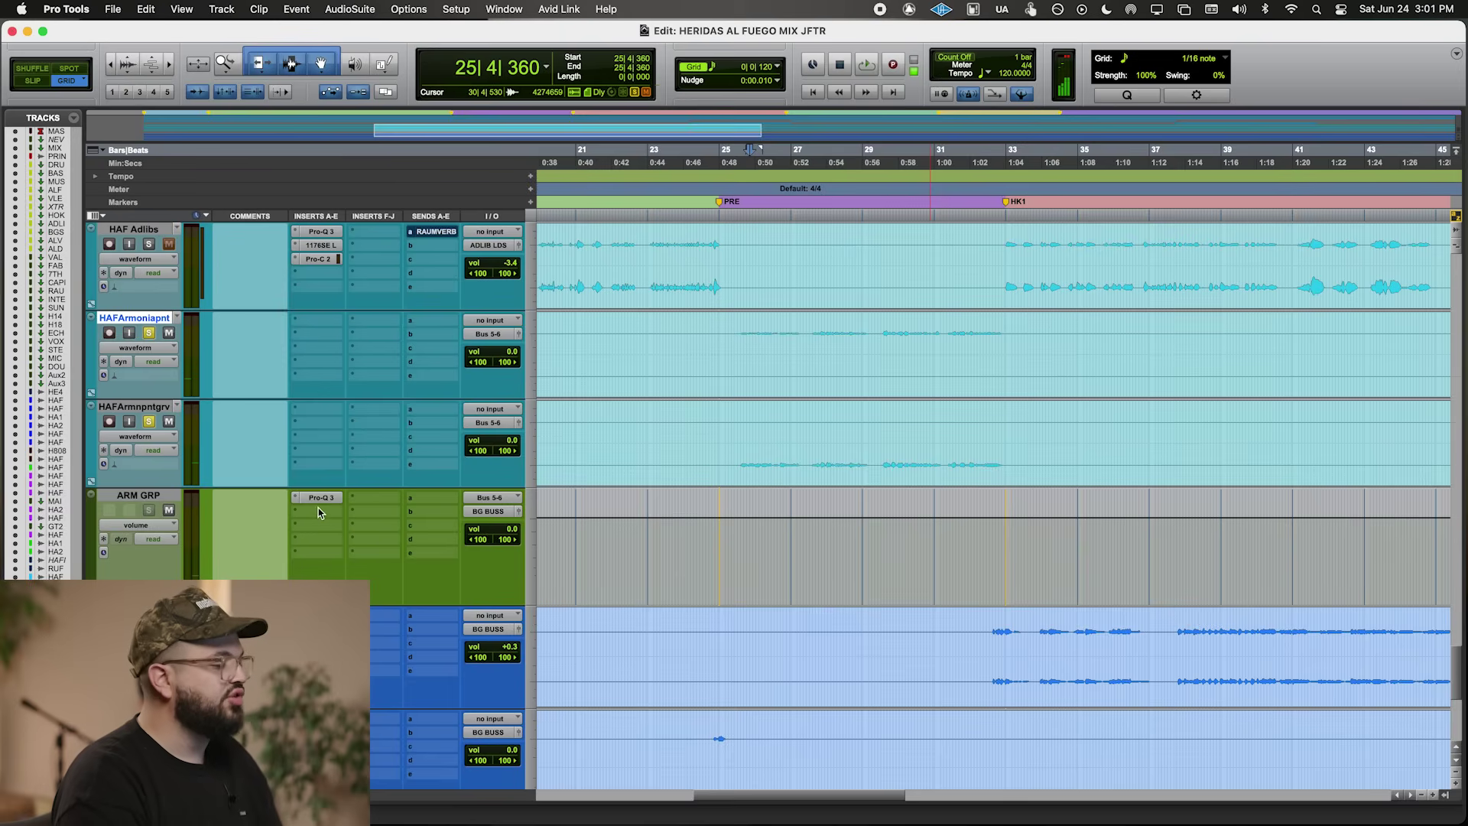
# - Insert the stereo UAD Pultec EQP-1A Legacy on the ARM GRP track after Pro-Q 3 and start playback
pyautogui.click(317, 422)
pyautogui.click(359, 448)
pyautogui.write('eqp')
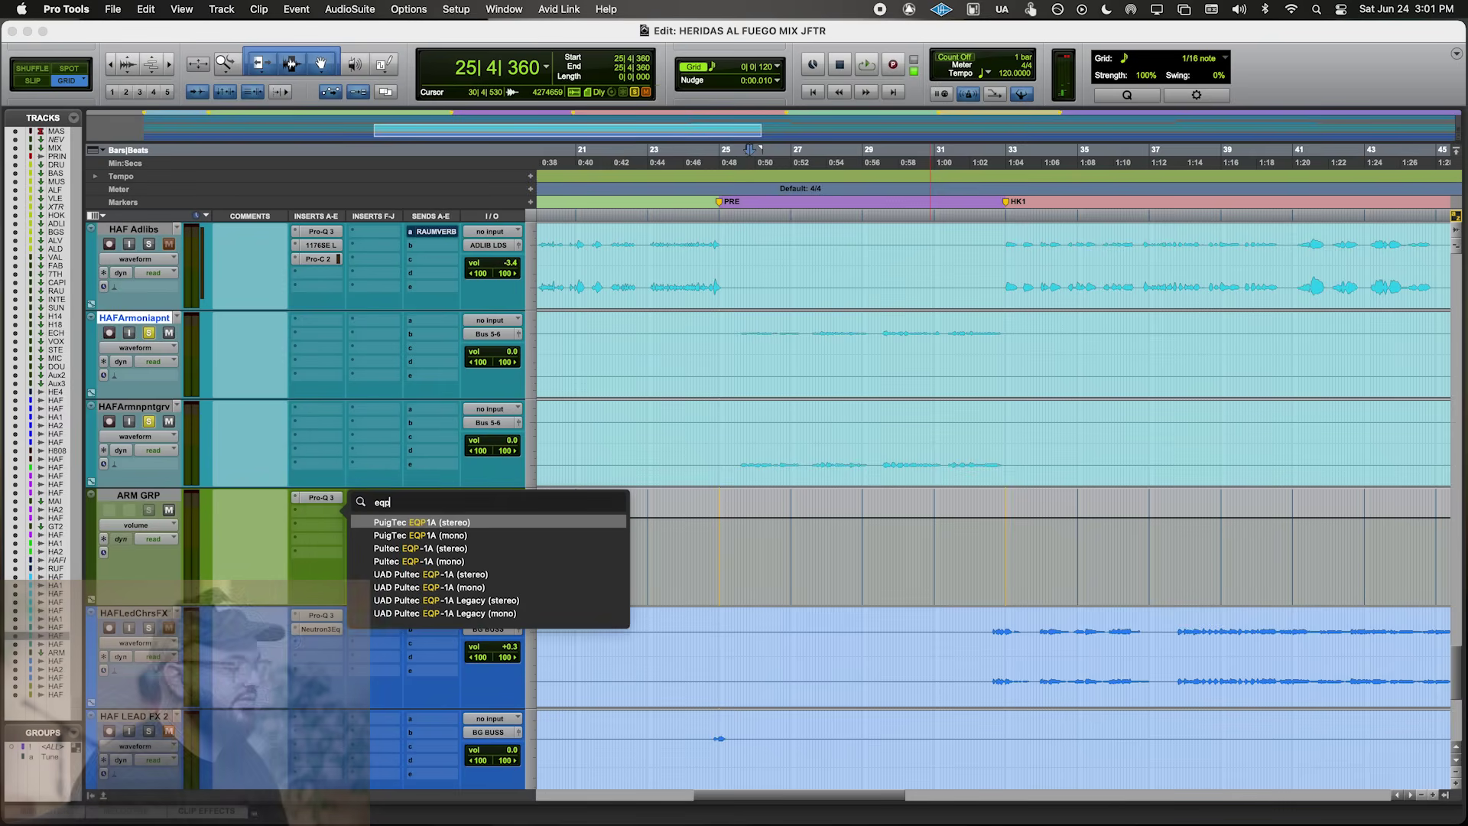
pyautogui.click(446, 600)
pyautogui.press('space')
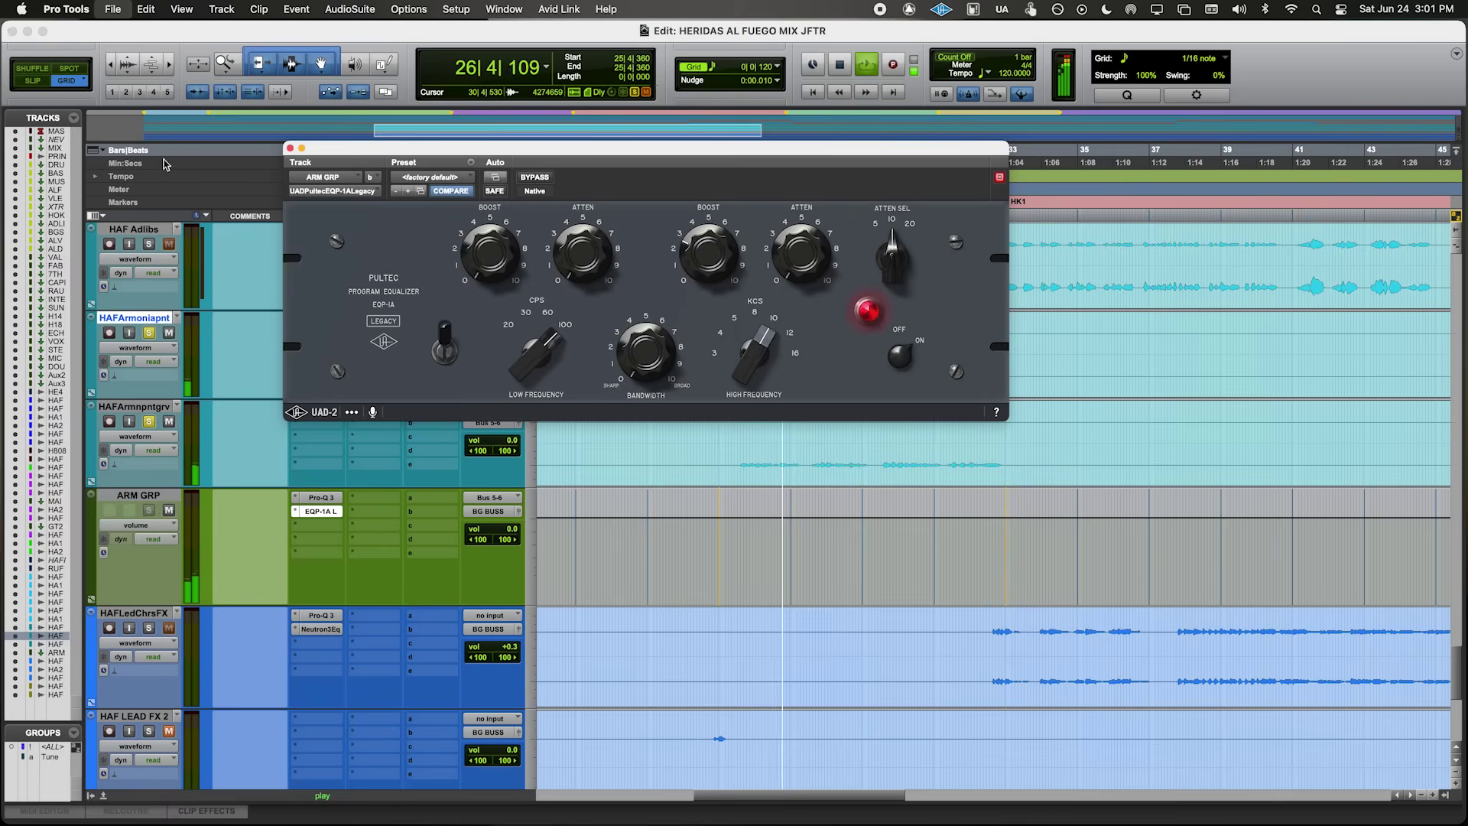
# - Insert soothe2 on ARM GRP with a 66 % mix, 2x real-time oversampling and high resolution
pyautogui.click(320, 528)
pyautogui.click(363, 449)
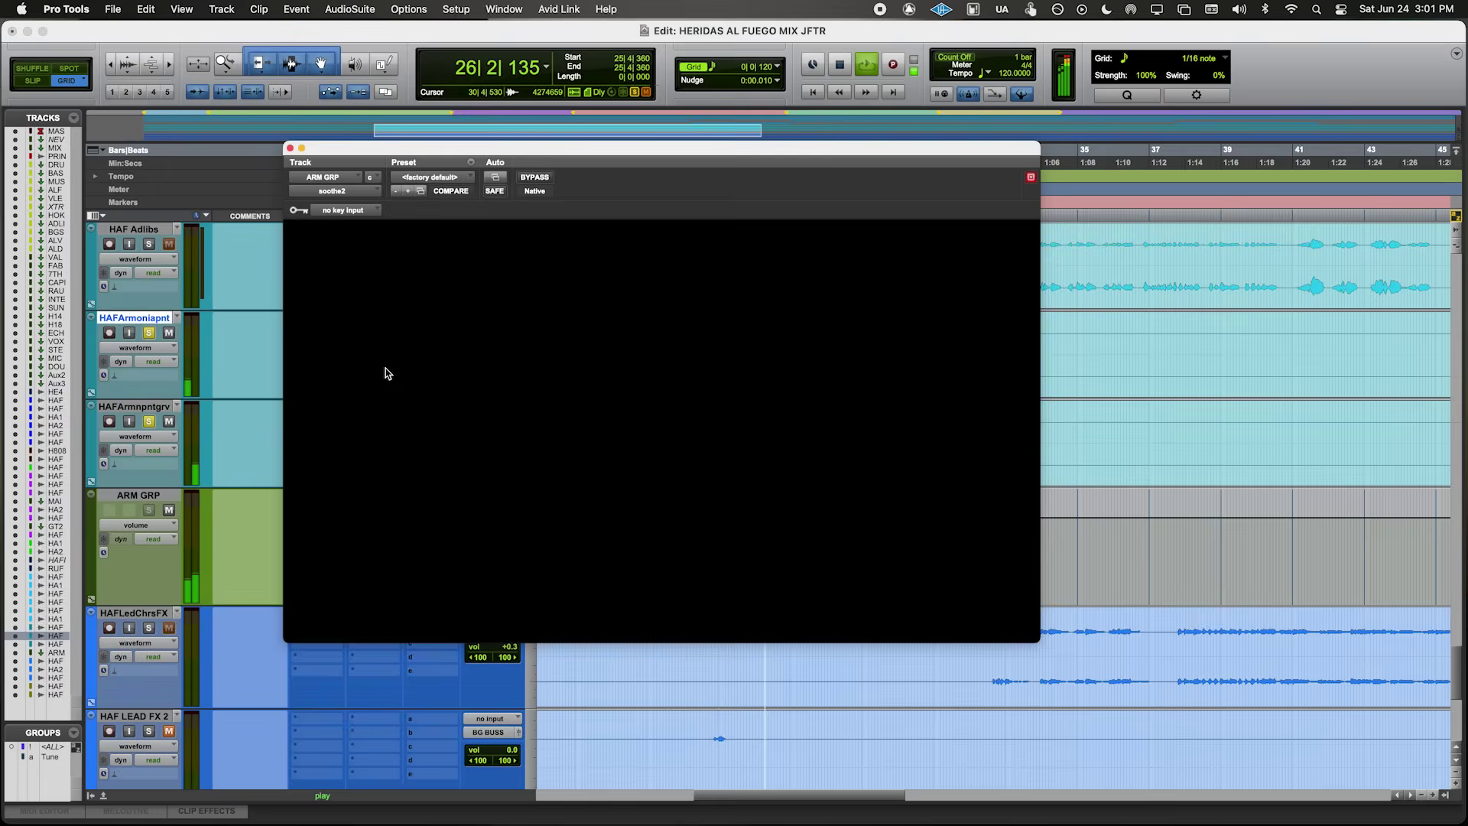
pyautogui.moveTo(462, 539); pyautogui.dragTo(461, 552)
pyautogui.moveTo(499, 427)
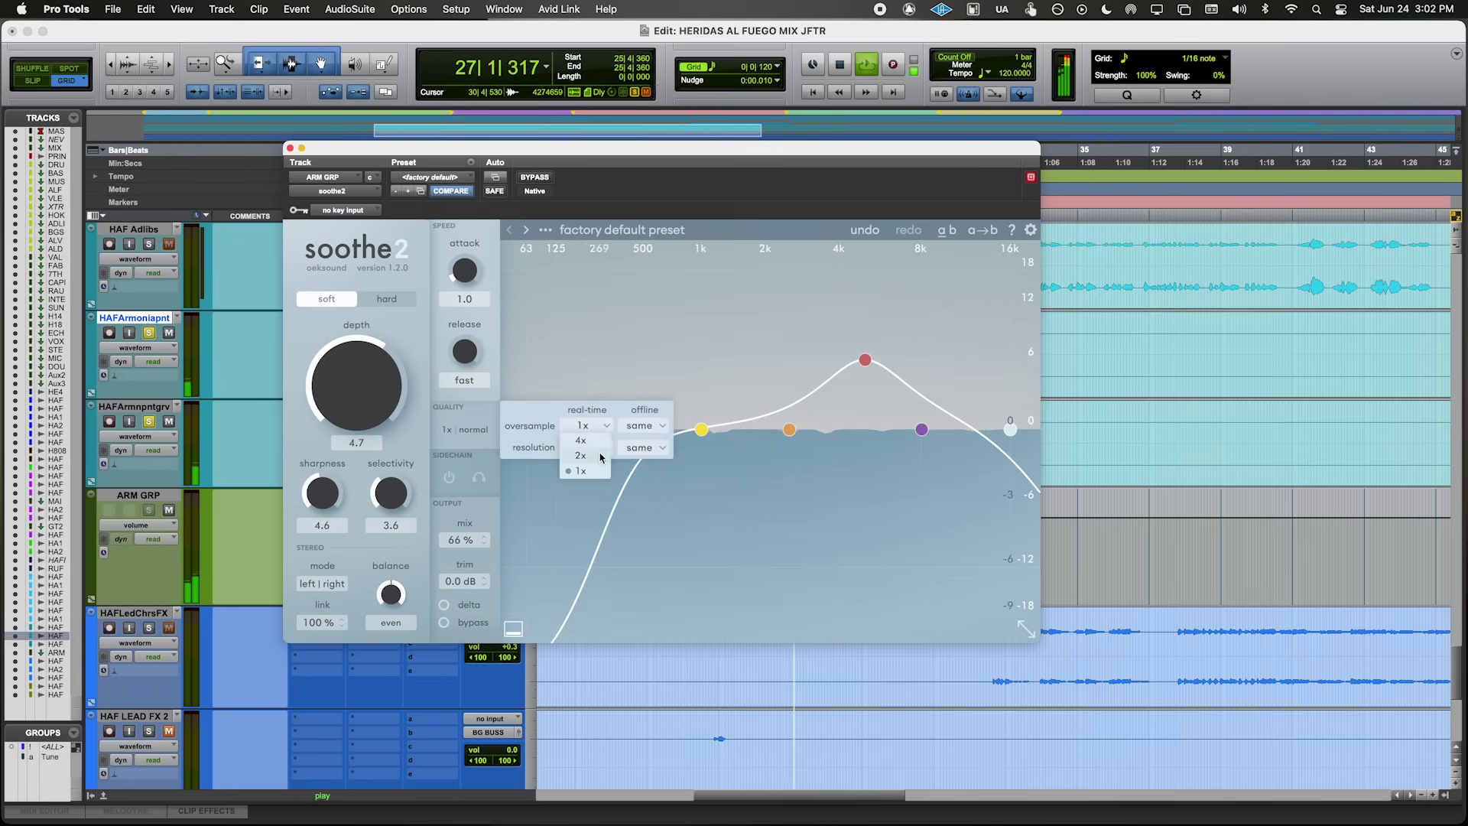
pyautogui.click(586, 447)
pyautogui.click(587, 475)
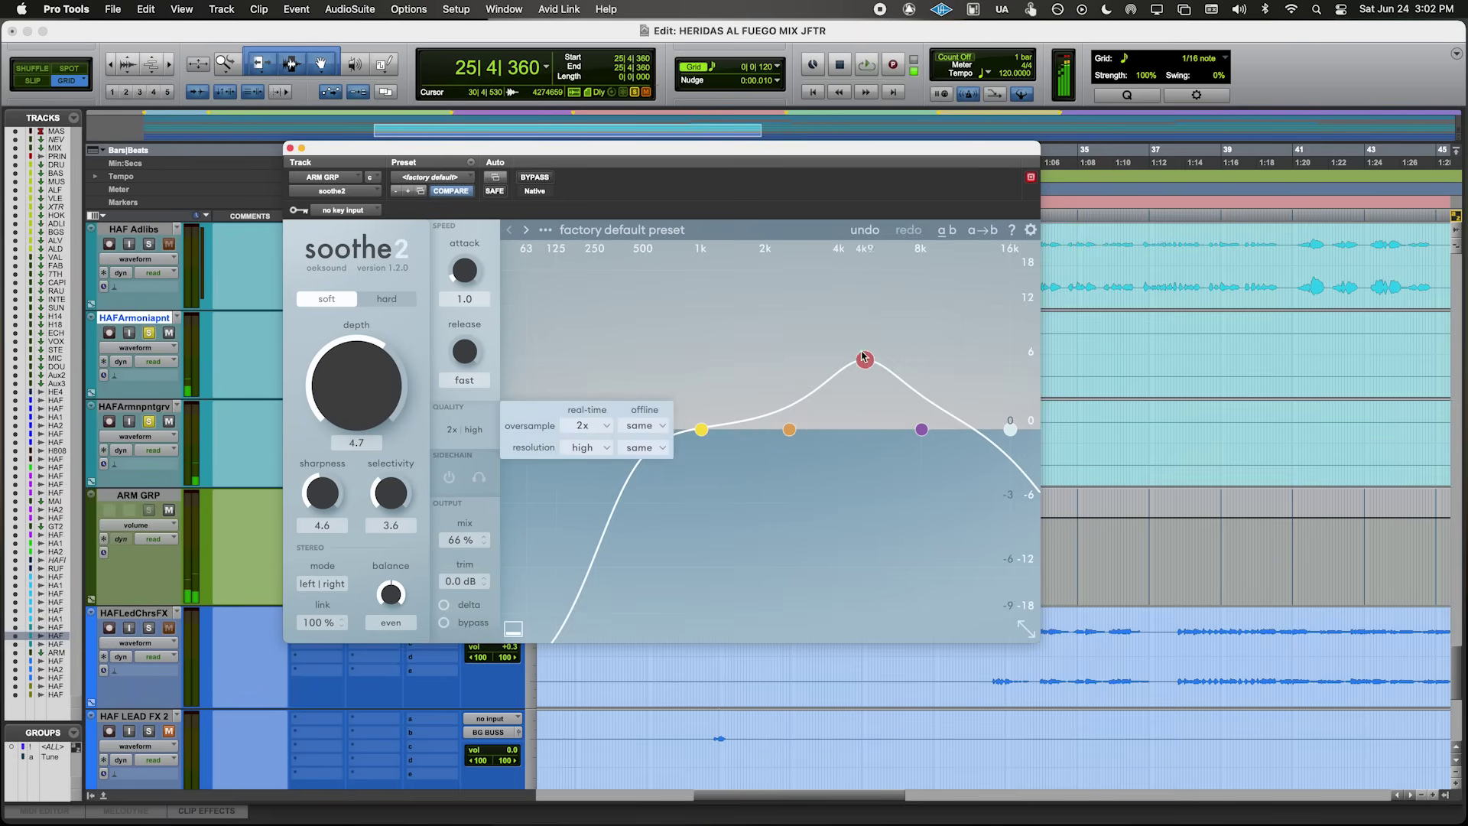
# - Reshape soothe2's curve on ARM GRP: extend the low cut down to about 125 Hz and move band 3 to 1.9 kHz at 4.0 dB sensitivity
pyautogui.moveTo(865, 359); pyautogui.dragTo(813, 380)
pyautogui.moveTo(639, 427); pyautogui.dragTo(559, 436)
pyautogui.moveTo(816, 385); pyautogui.dragTo(767, 385)
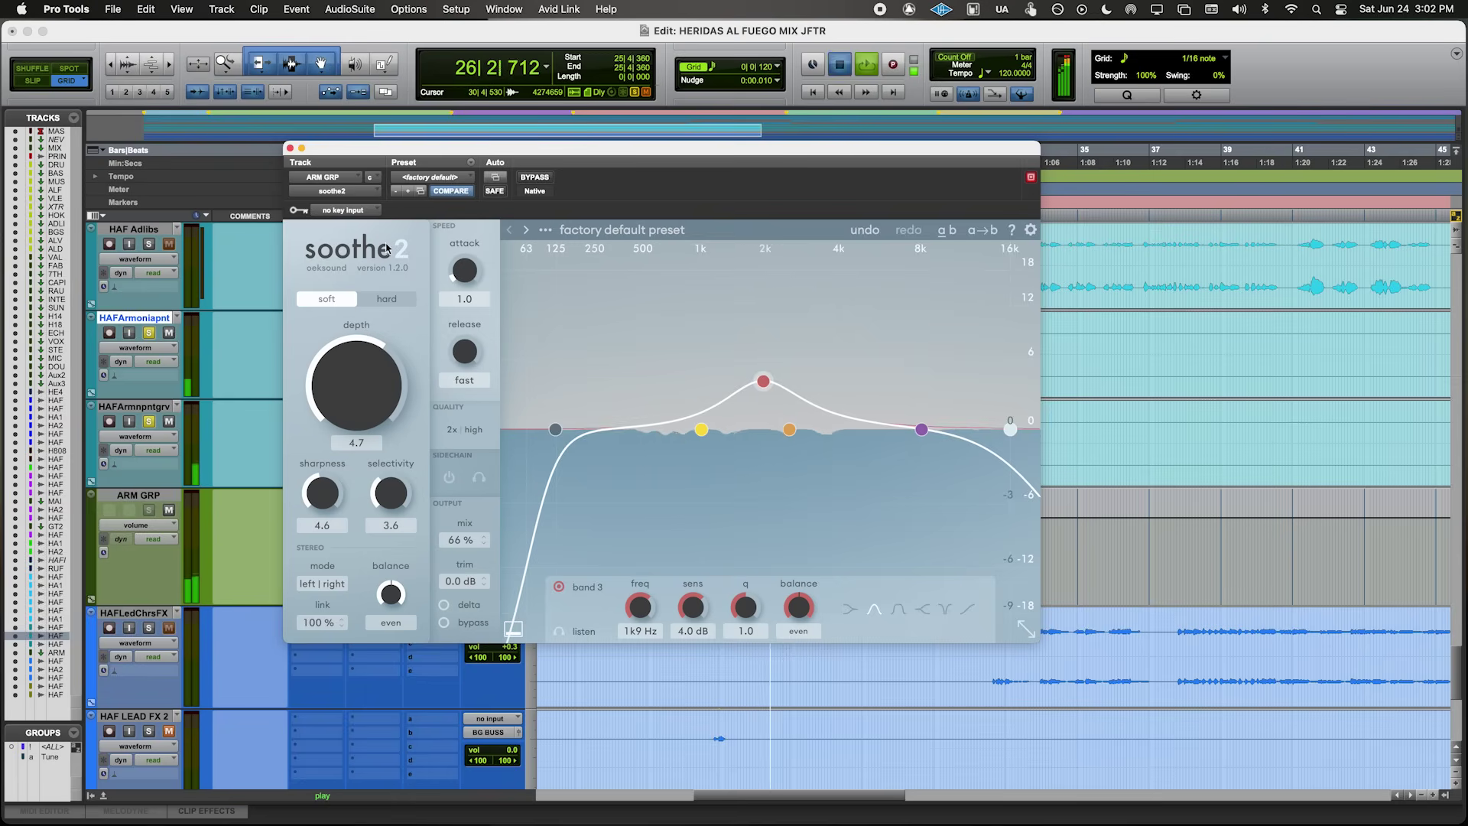
pyautogui.press('space')
pyautogui.click(291, 148)
# - Insert FabFilter Pro-C 2 on ARM GRP, with the threshold at about -29.6 dB and a lower ratio
pyautogui.click(318, 540)
pyautogui.click(399, 516)
pyautogui.press('space')
pyautogui.moveTo(375, 476); pyautogui.dragTo(352, 458)
pyautogui.press('space')
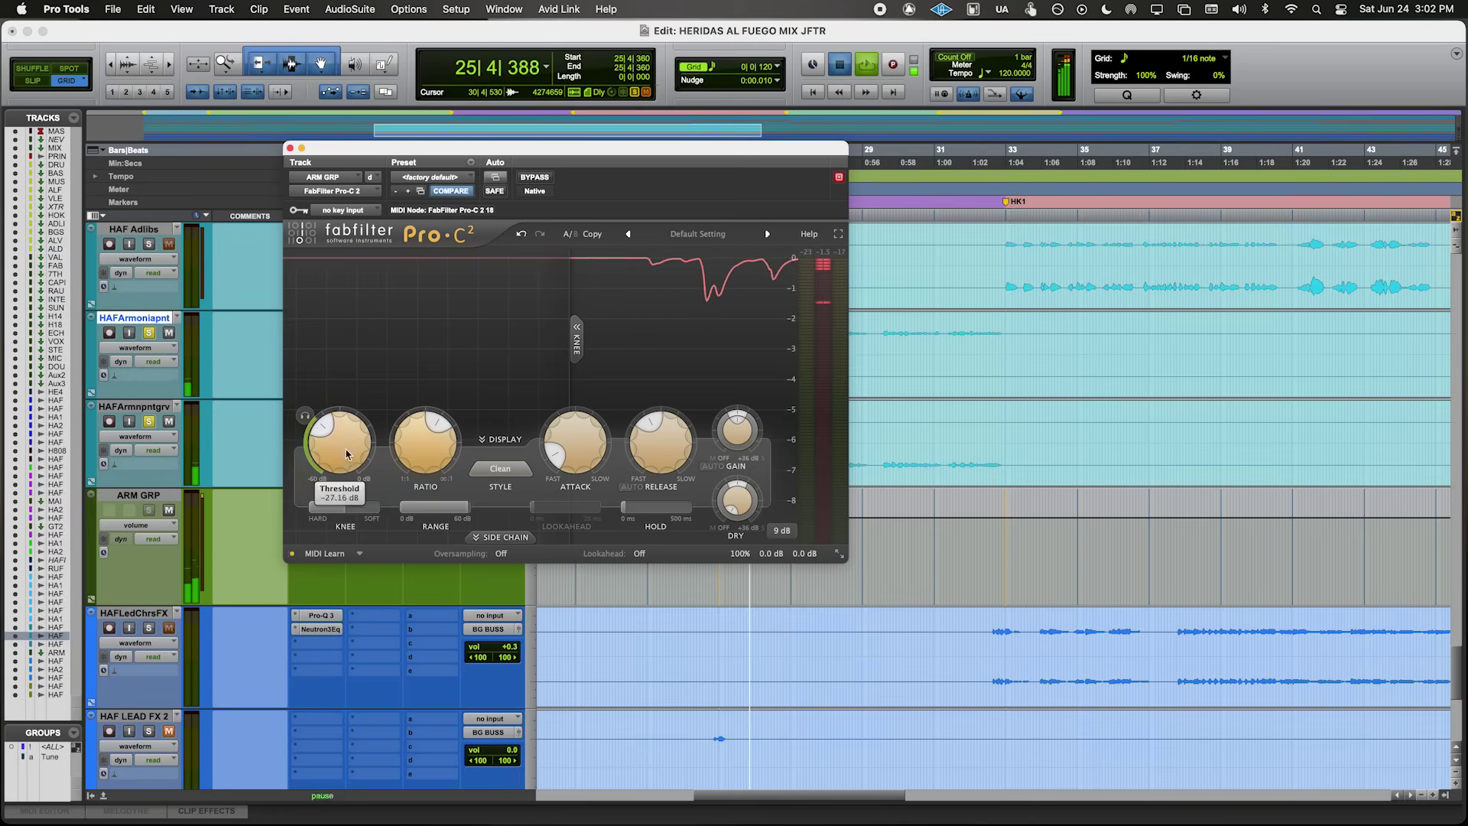
pyautogui.moveTo(425, 451); pyautogui.dragTo(425, 466)
pyautogui.press('space')
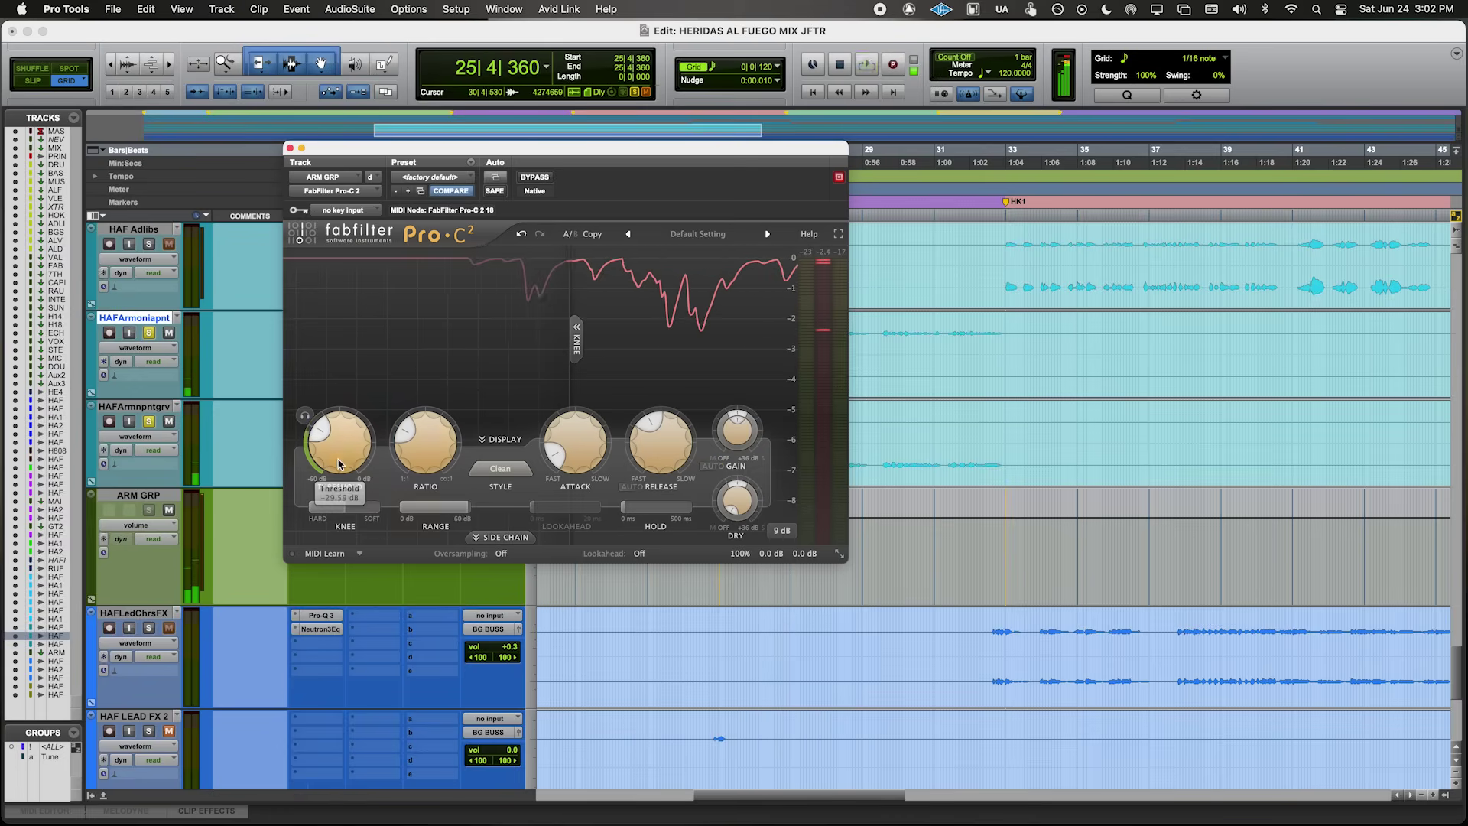
# - Raise Pro-C 2's output gain slightly and set the ARM GRP track volume to +2.2 dB, with the harmonies unsoloed
pyautogui.press('space')
pyautogui.moveTo(739, 425); pyautogui.dragTo(743, 413)
pyautogui.press('space')
pyautogui.press('space')
pyautogui.click(290, 147)
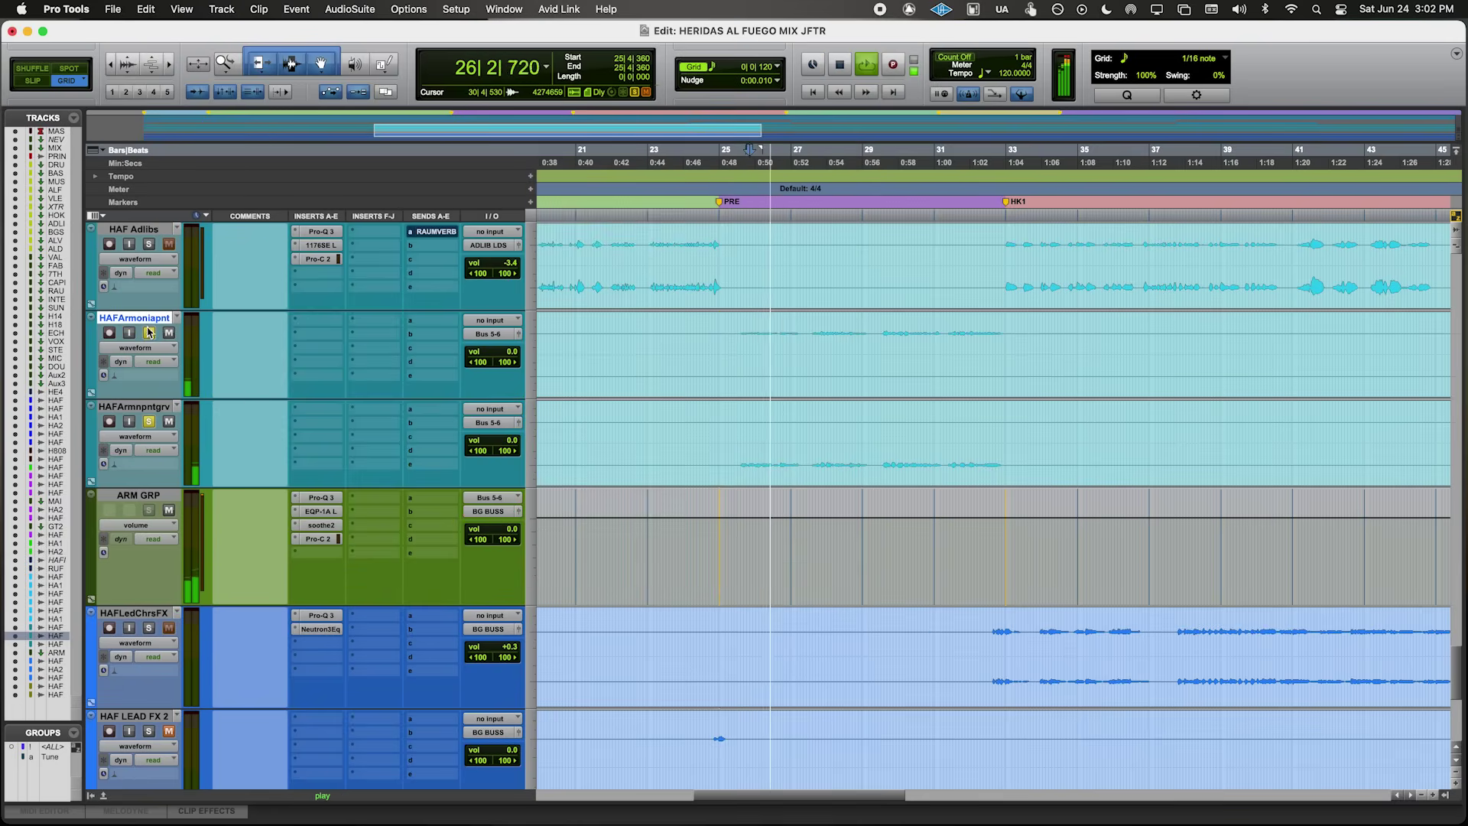
pyautogui.moveTo(493, 535); pyautogui.dragTo(495, 523)
pyautogui.press('space')
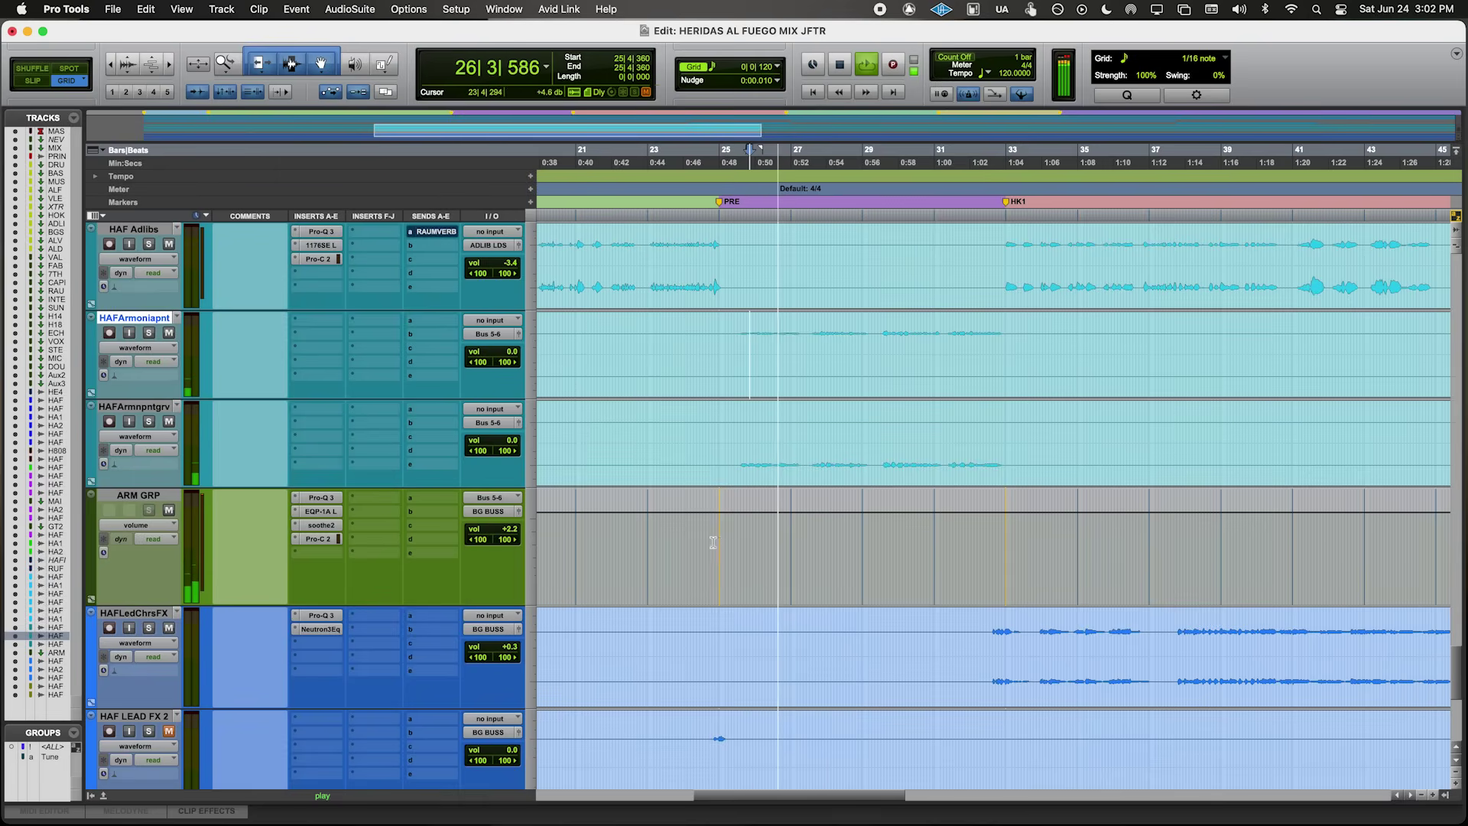
# - Insert Kirchhoff-EQ on HAFLeadBridge after Pro-C 2 and pull one of its bands down into a cut while listening
pyautogui.click(733, 528)
pyautogui.scroll(10, 734, 528)
pyautogui.scroll(-3, 746, 508)
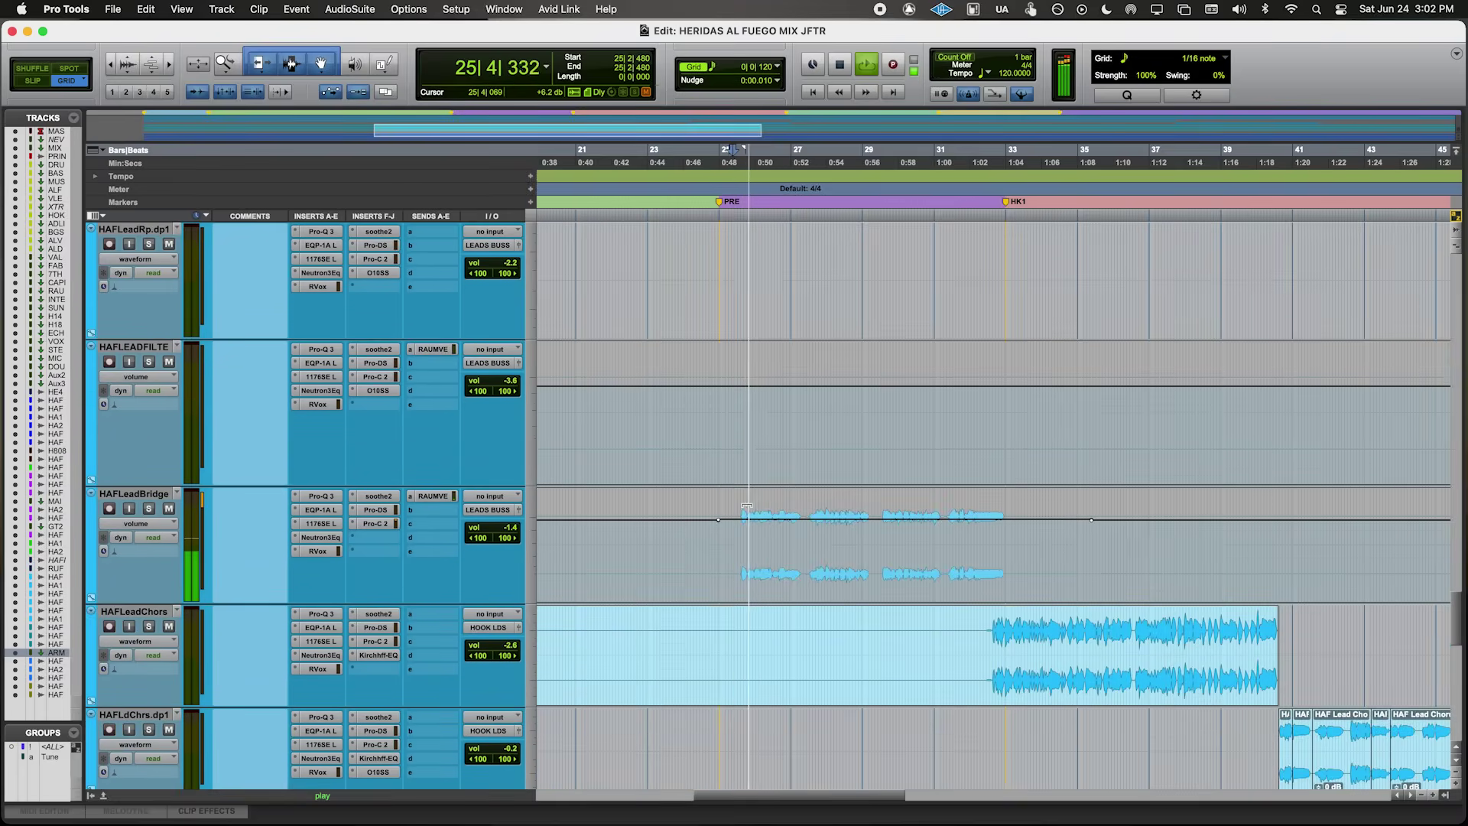
pyautogui.click(363, 535)
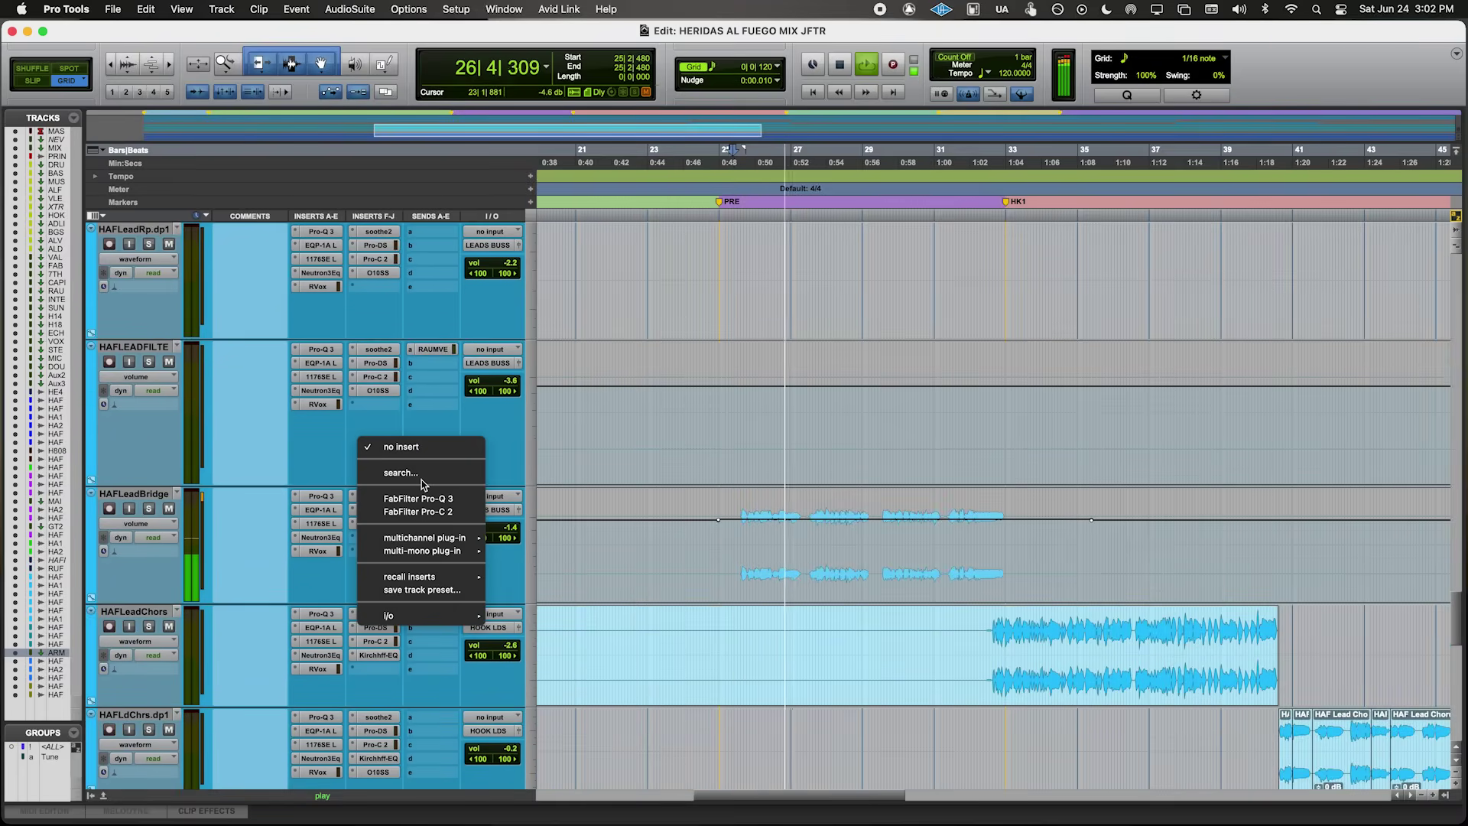
pyautogui.click(426, 471)
pyautogui.click(375, 537)
pyautogui.click(504, 551)
pyautogui.moveTo(885, 423); pyautogui.dragTo(924, 479)
pyautogui.press('space')
pyautogui.press('space')
pyautogui.click(290, 149)
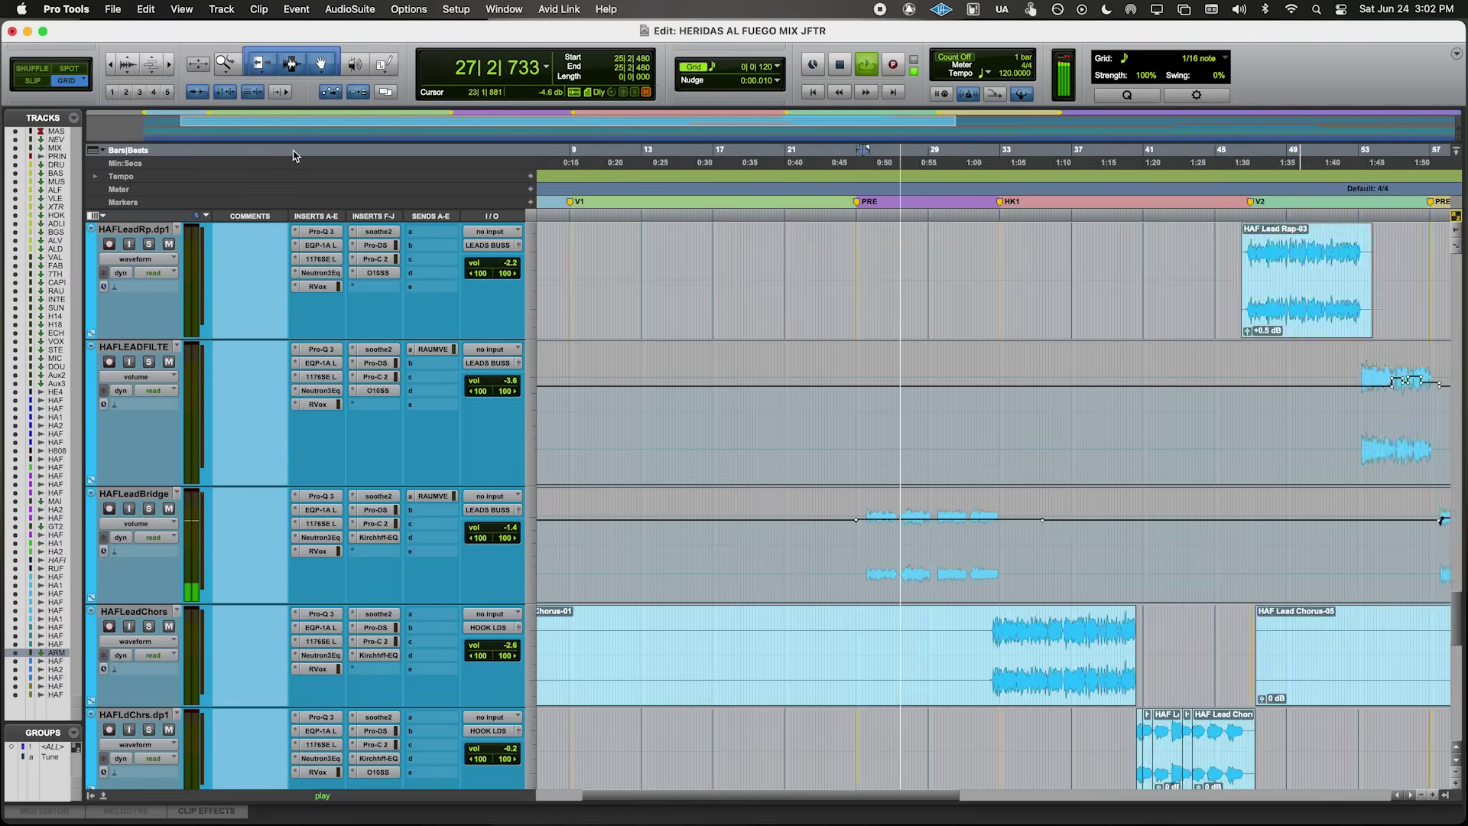
# - Add a slight cut near 230 Hz to the MIX BUSS Kirchhoff-EQ and sweep another bell upward from about 482 Hz
pyautogui.scroll(20, 653, 382)
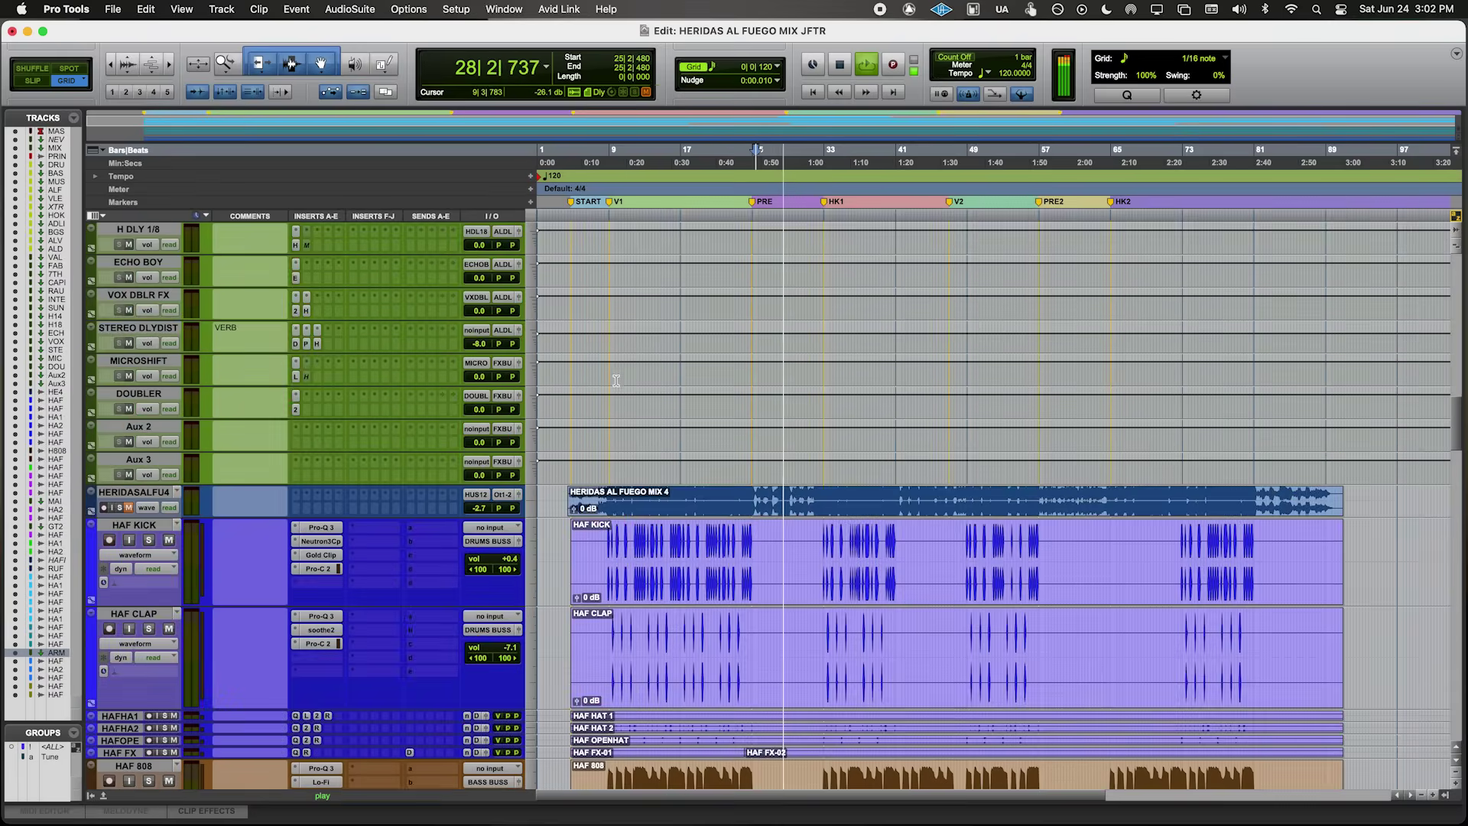
pyautogui.scroll(2, 654, 383)
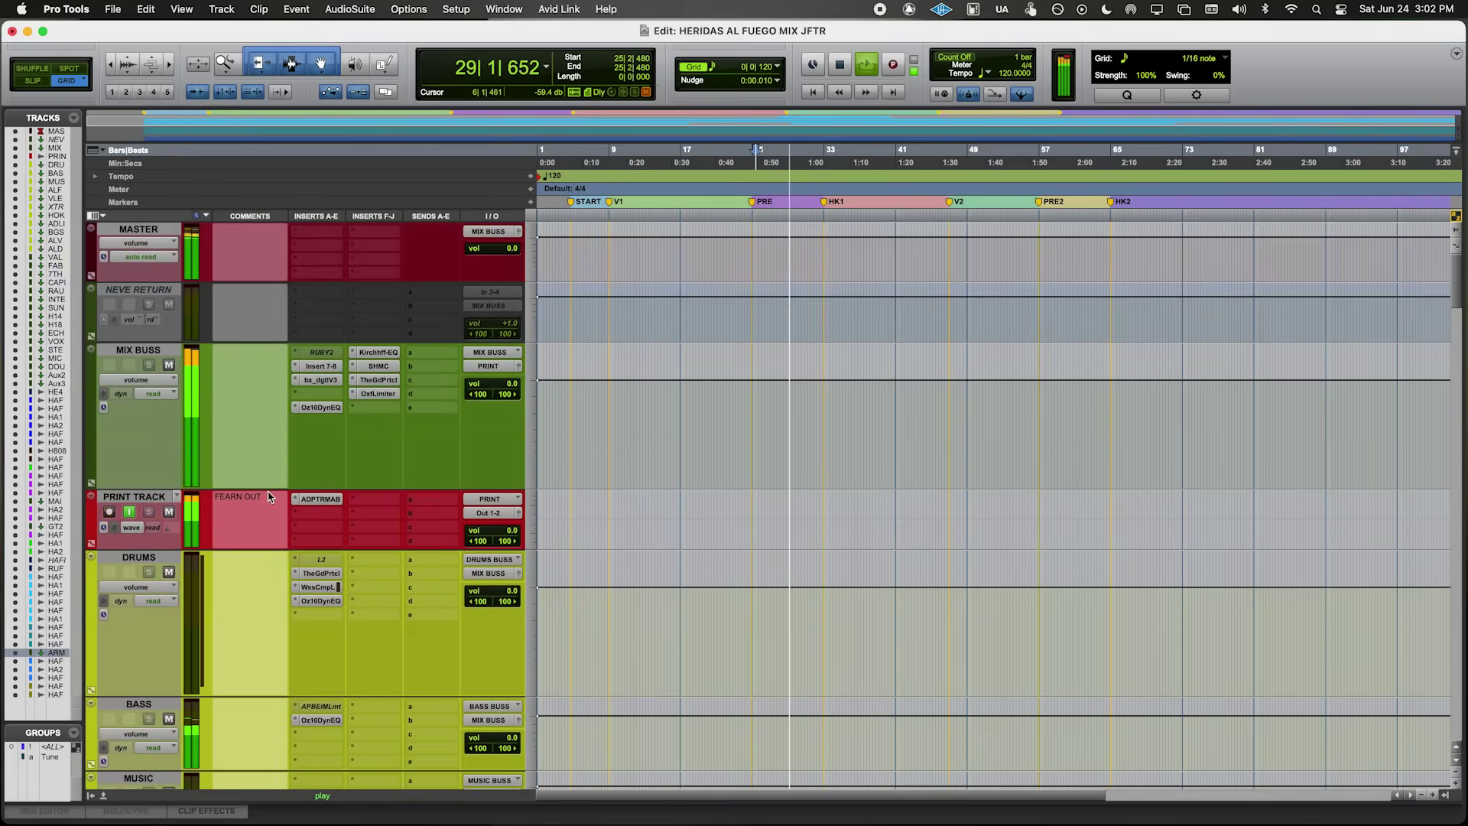
pyautogui.click(378, 352)
pyautogui.click(769, 429)
pyautogui.moveTo(772, 440); pyautogui.dragTo(707, 456)
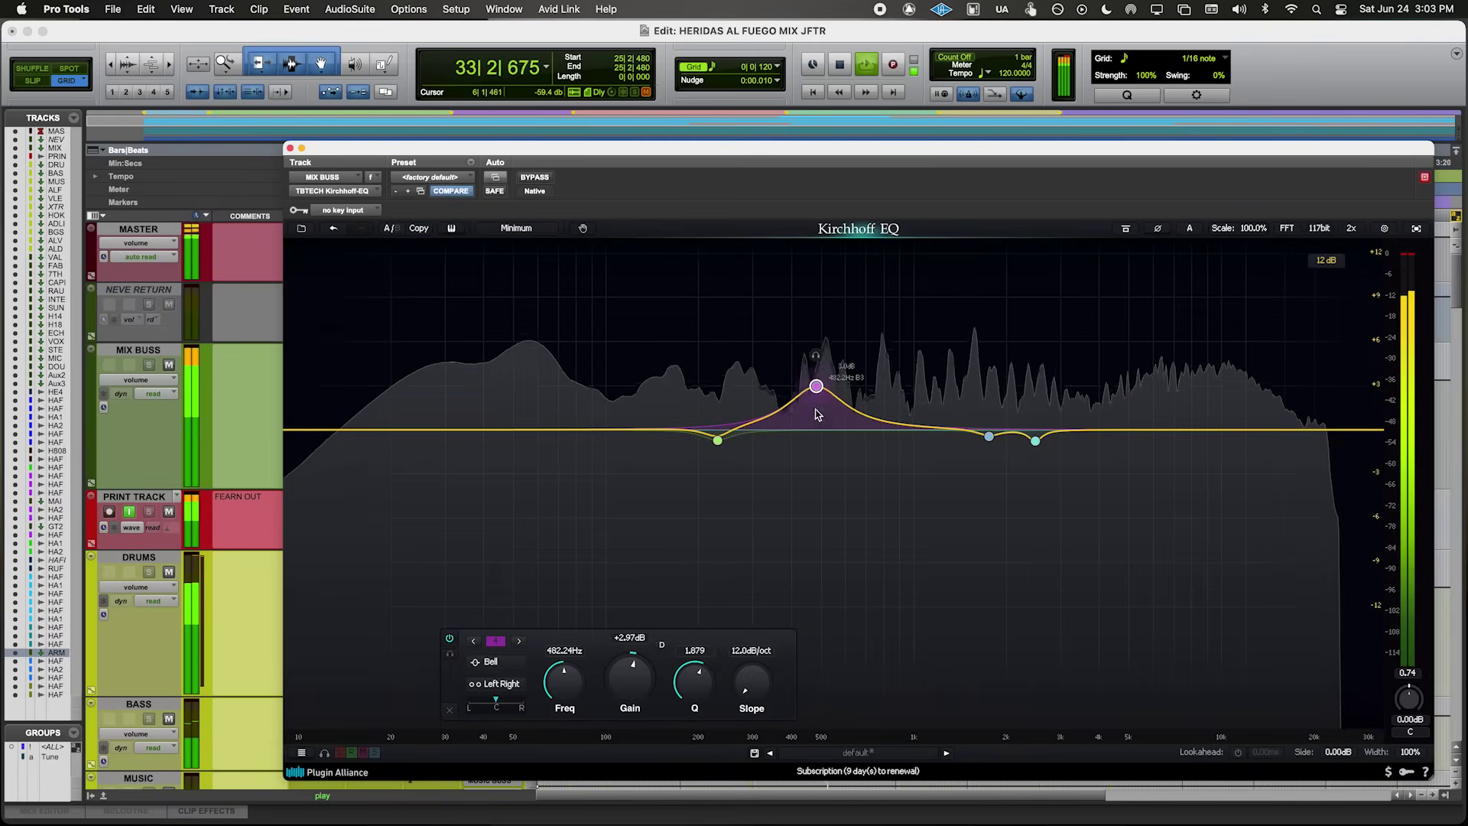
pyautogui.scroll(-1, 816, 376)
pyautogui.moveTo(818, 366); pyautogui.dragTo(915, 389)
pyautogui.scroll(5, 826, 357)
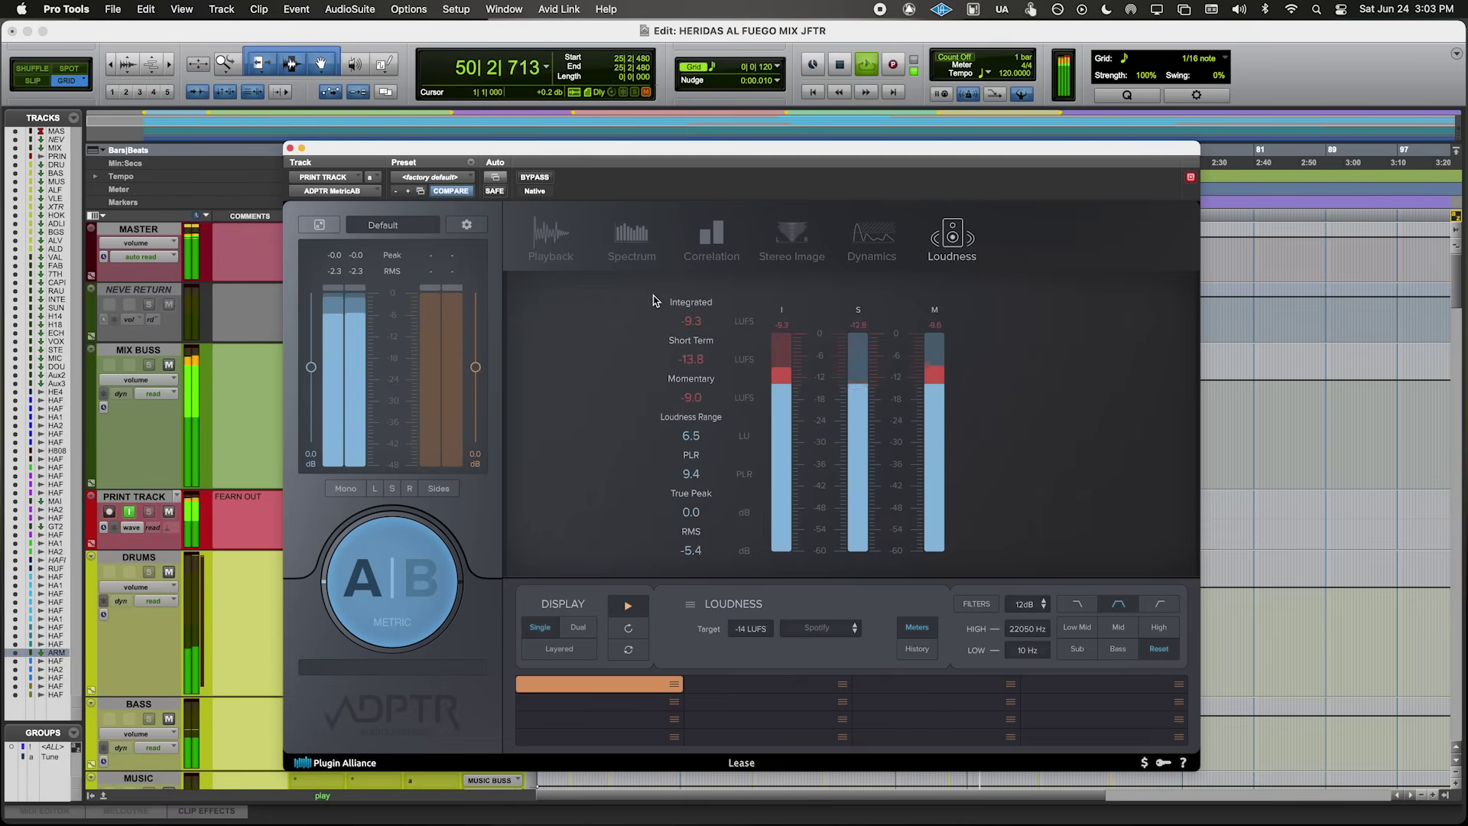
pyautogui.click(291, 149)
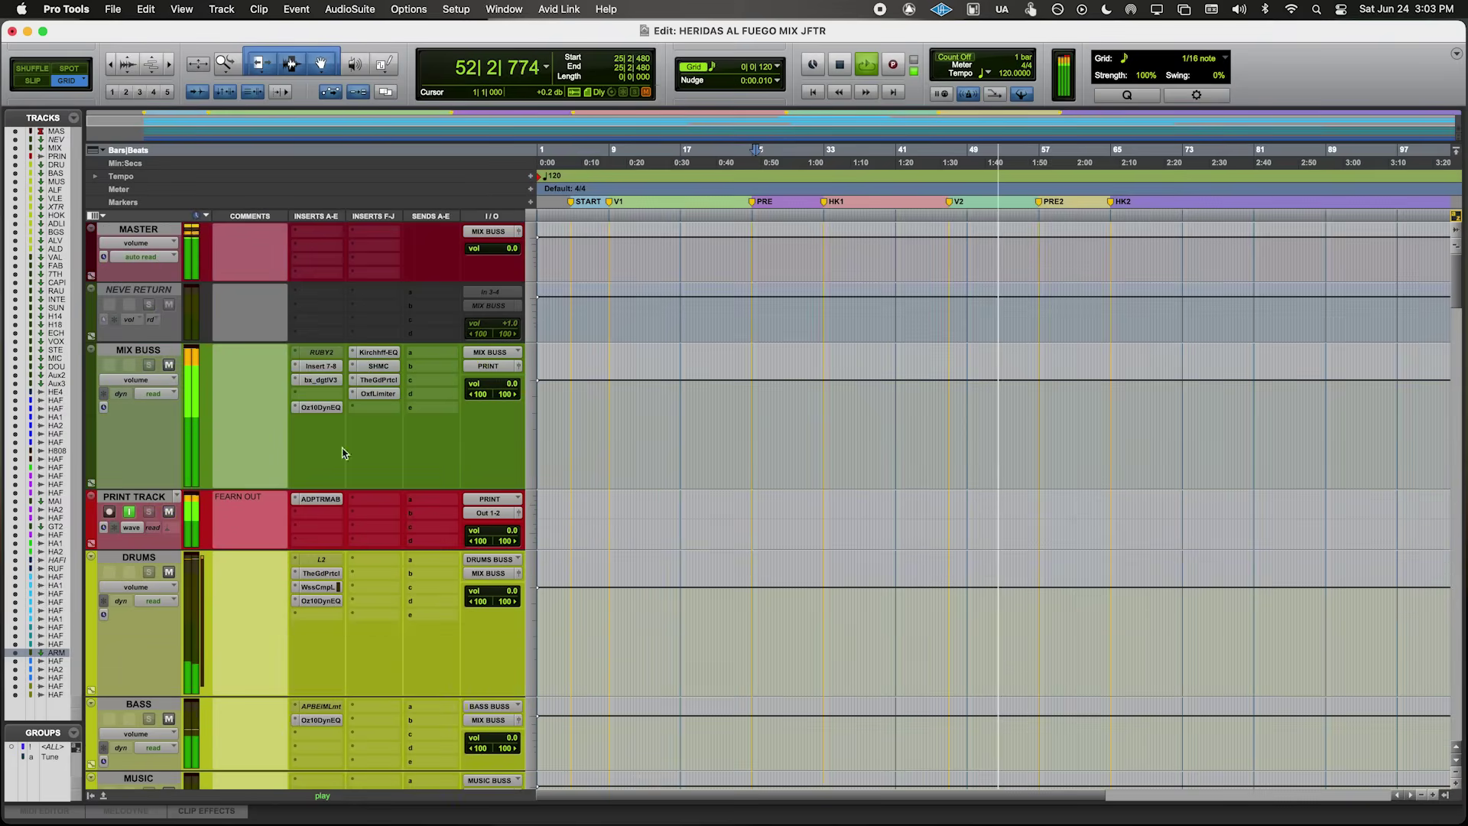
# - Show HAFLEADFILTE as a waveform and separate its vocal phrase from 53|1|307 to 57|1|737 into its own clip
pyautogui.scroll(-20, 353, 426)
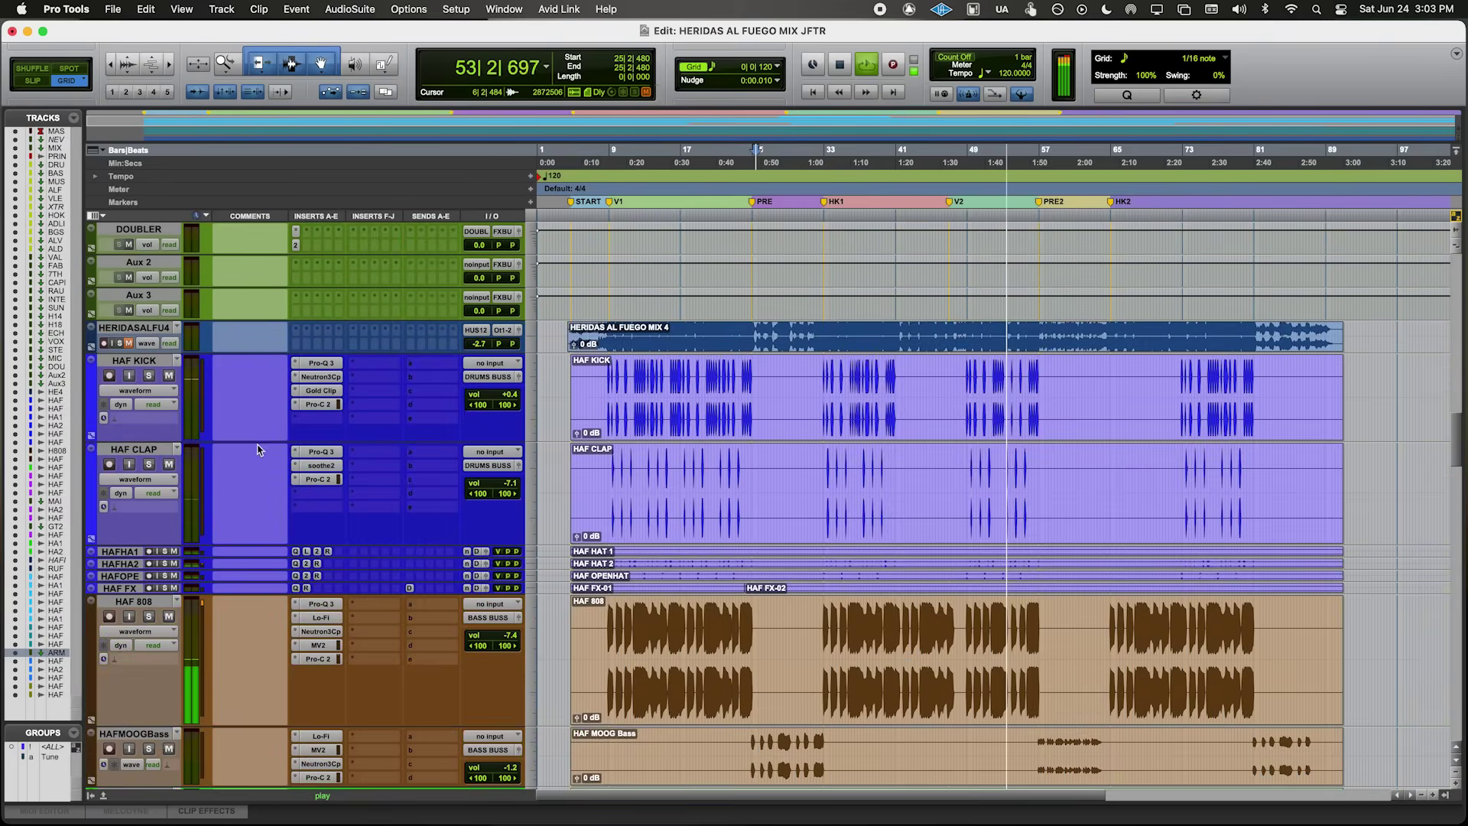
pyautogui.scroll(-20, 519, 414)
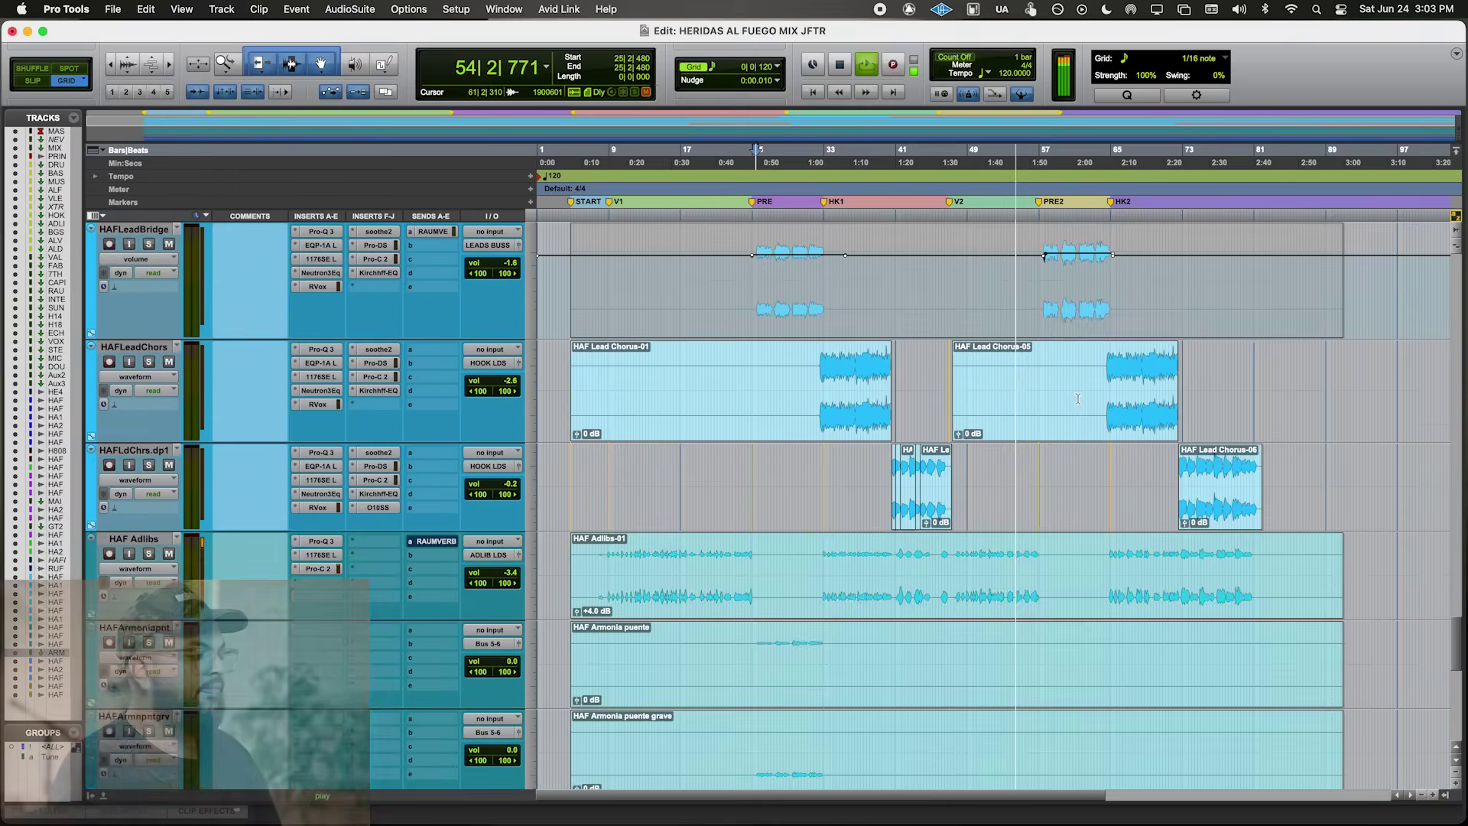
pyautogui.scroll(5, 1079, 403)
pyautogui.scroll(4, 1053, 530)
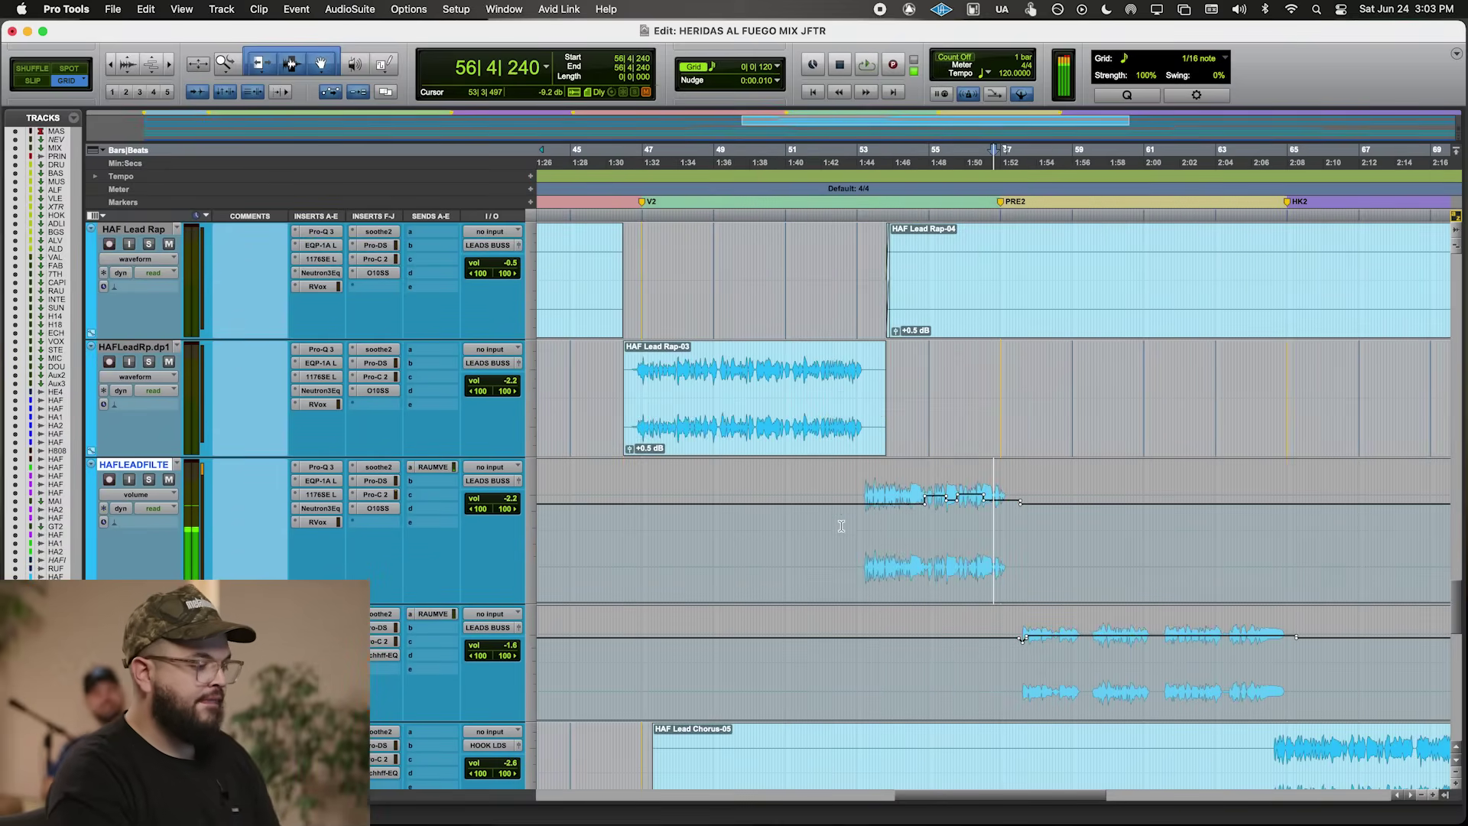
pyautogui.moveTo(827, 525); pyautogui.dragTo(1061, 518)
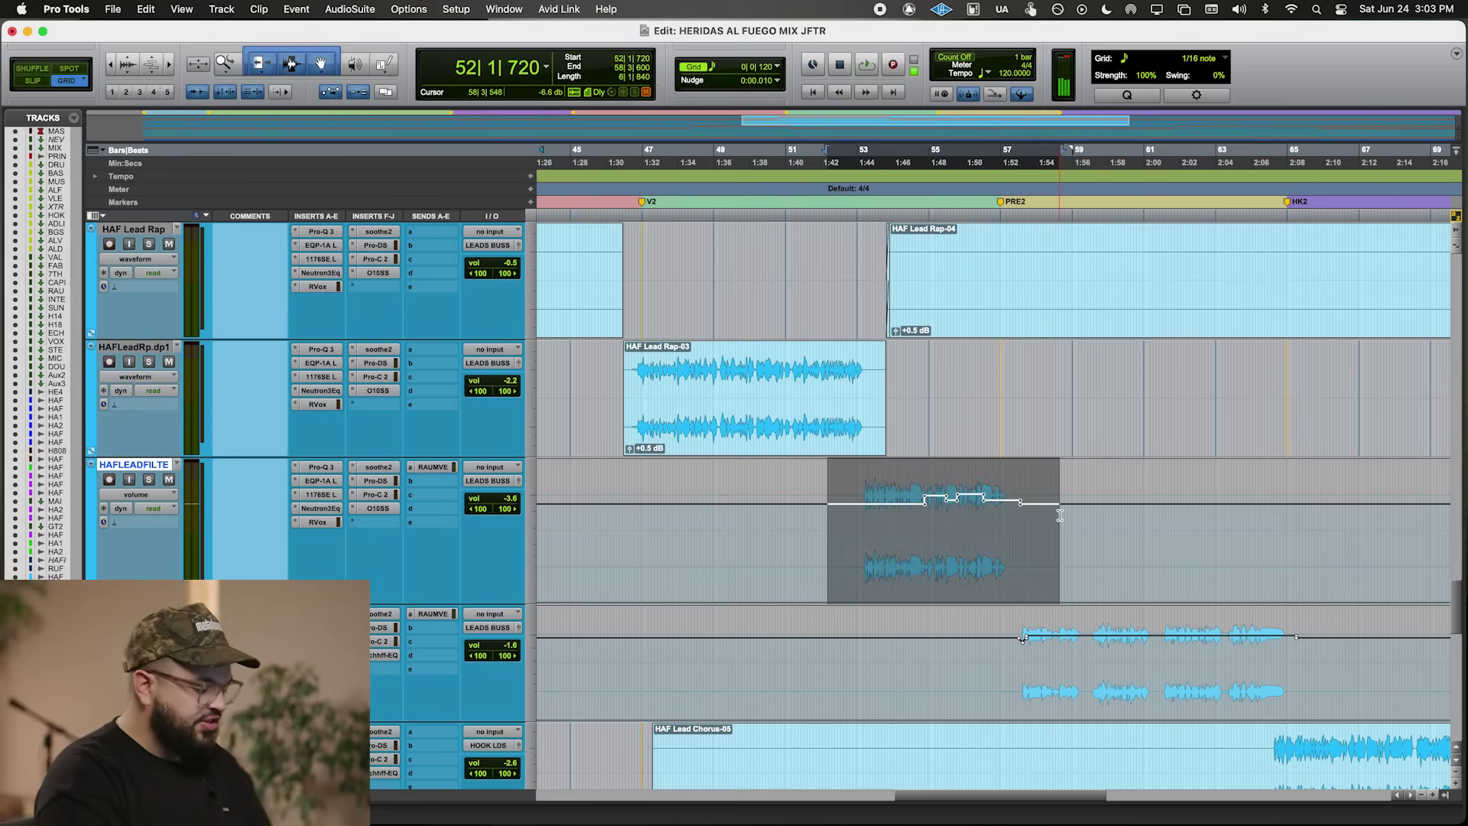
pyautogui.scroll(6, 1063, 513)
pyautogui.scroll(-5, 1107, 500)
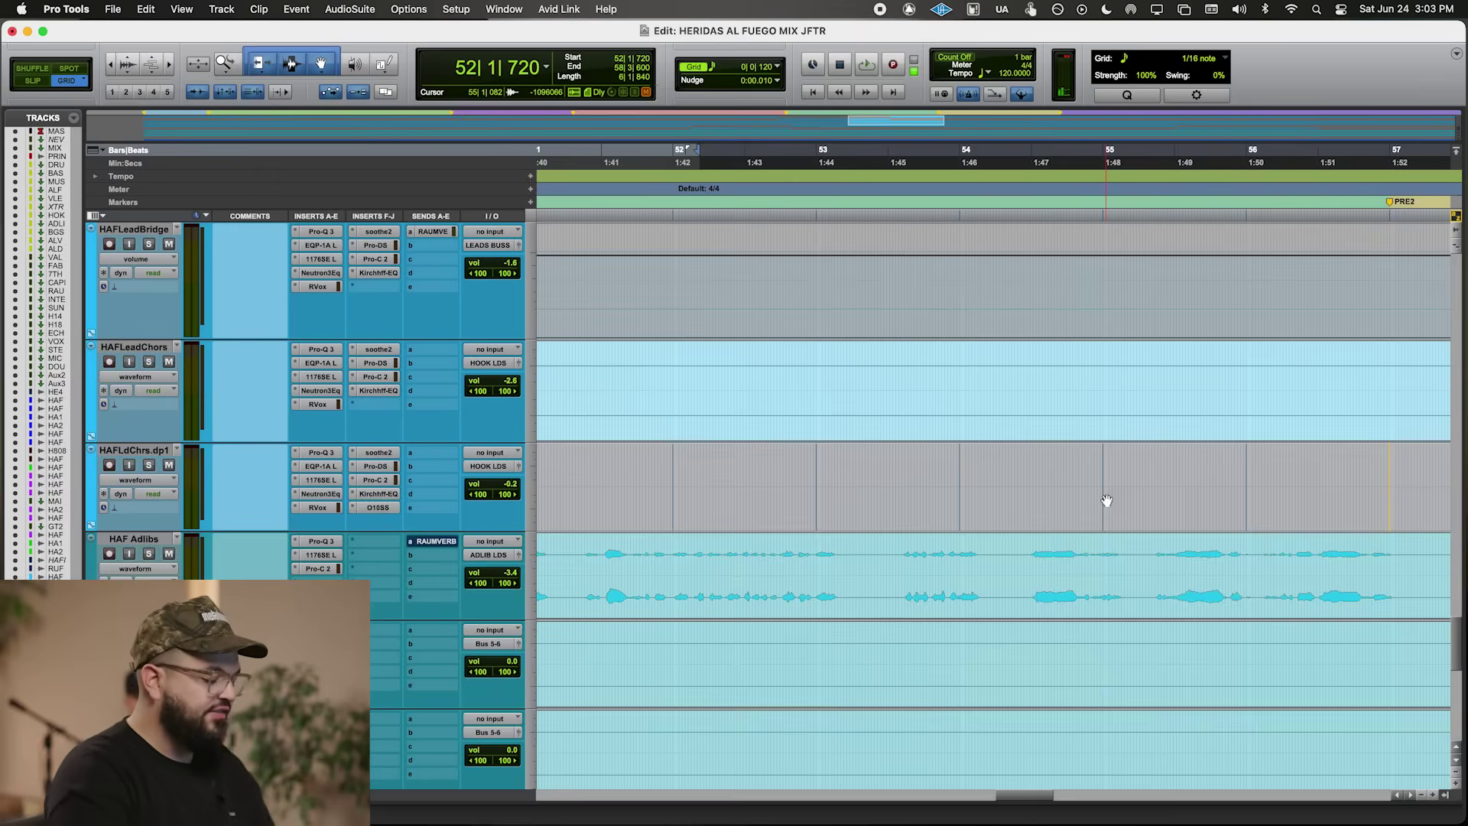
pyautogui.scroll(4, 1106, 501)
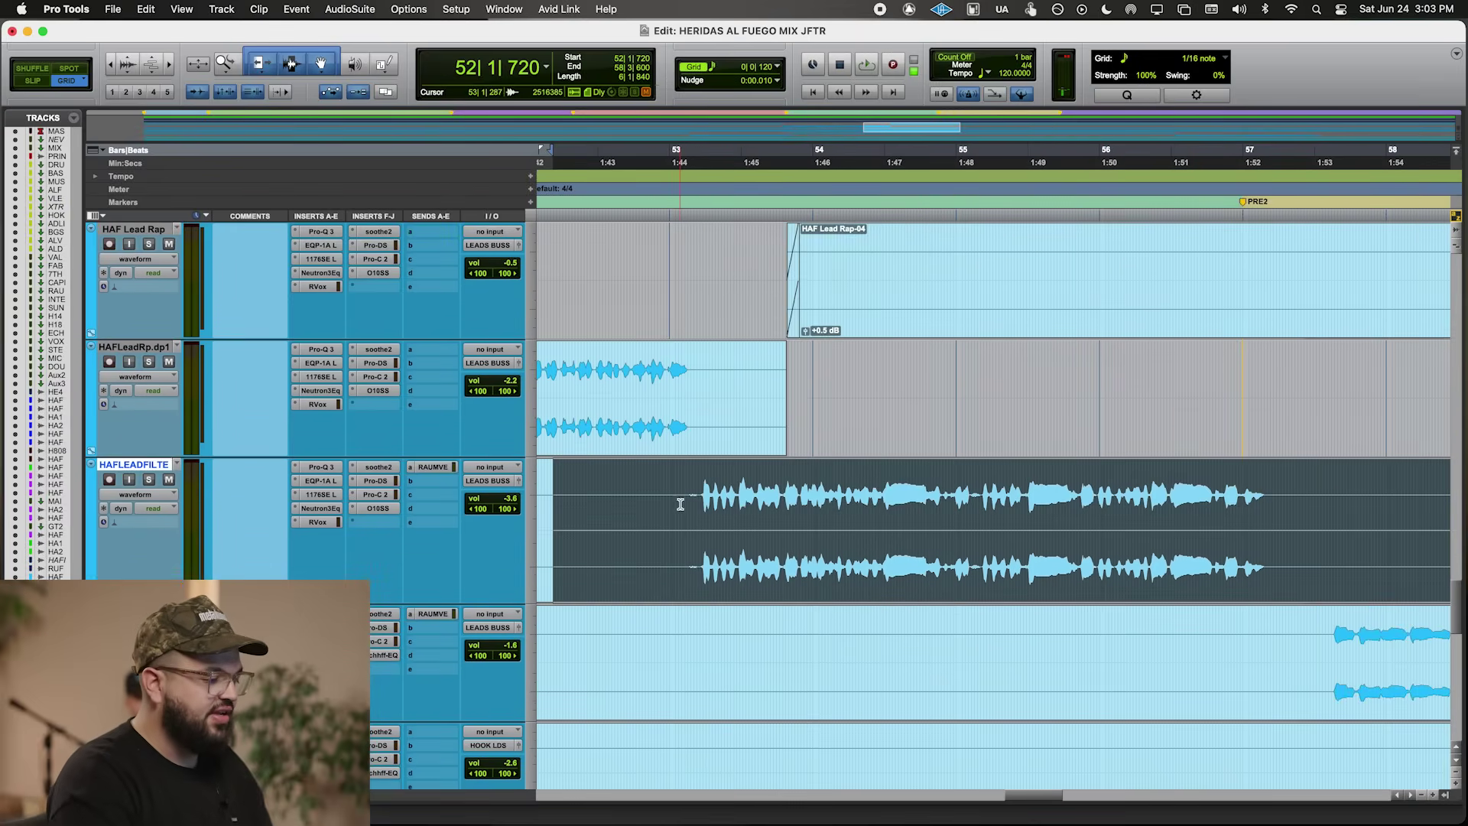
pyautogui.moveTo(680, 505); pyautogui.dragTo(1269, 527)
pyautogui.click(363, 525)
pyautogui.write('fu')
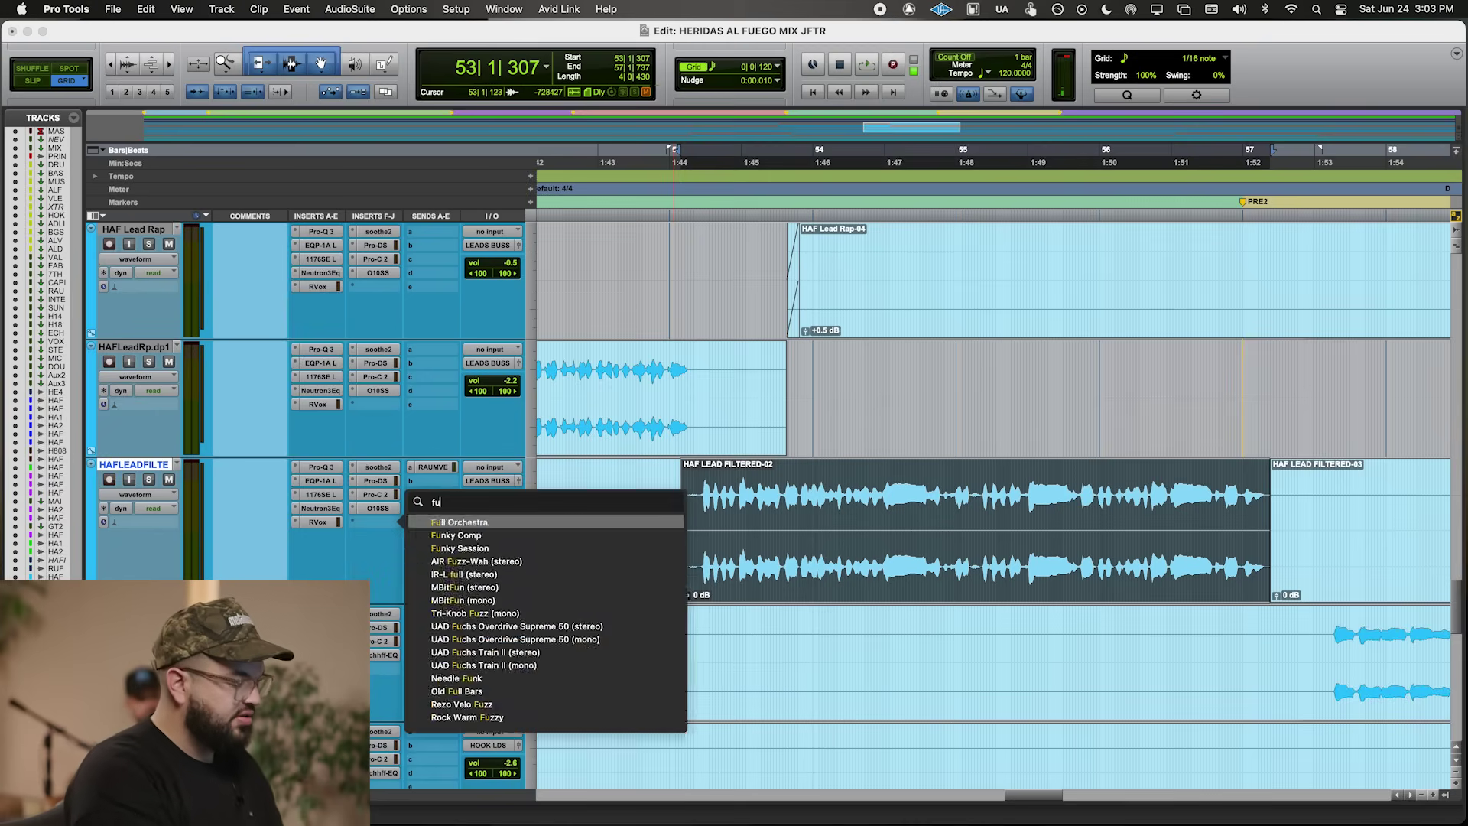
pyautogui.write('t')
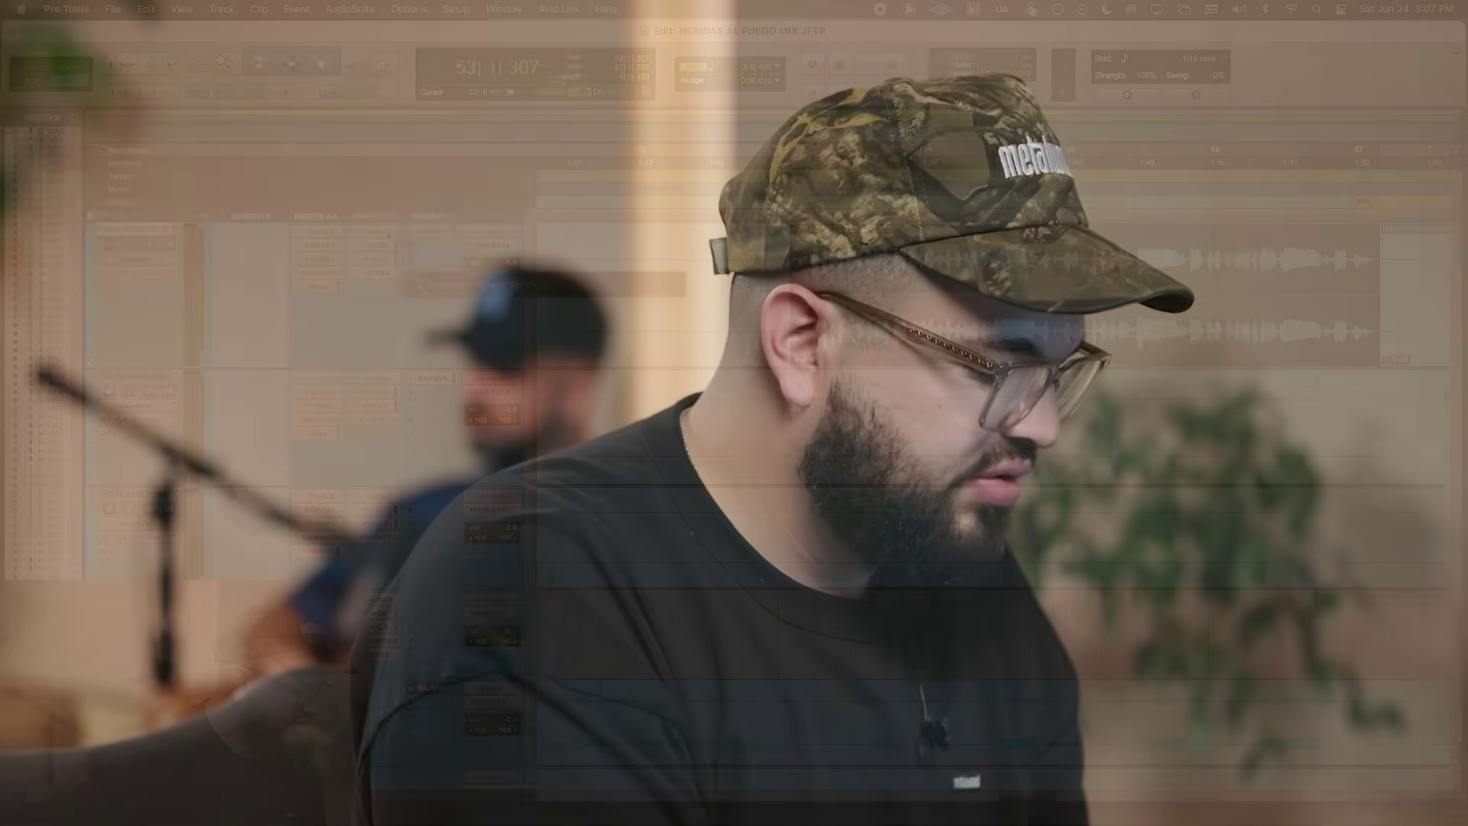
# - Insert Decapitator on HAFLEADFILTE after Ozone Spectral Shaper and audition the filtered vocal soloed and in the mix
pyautogui.write('d')
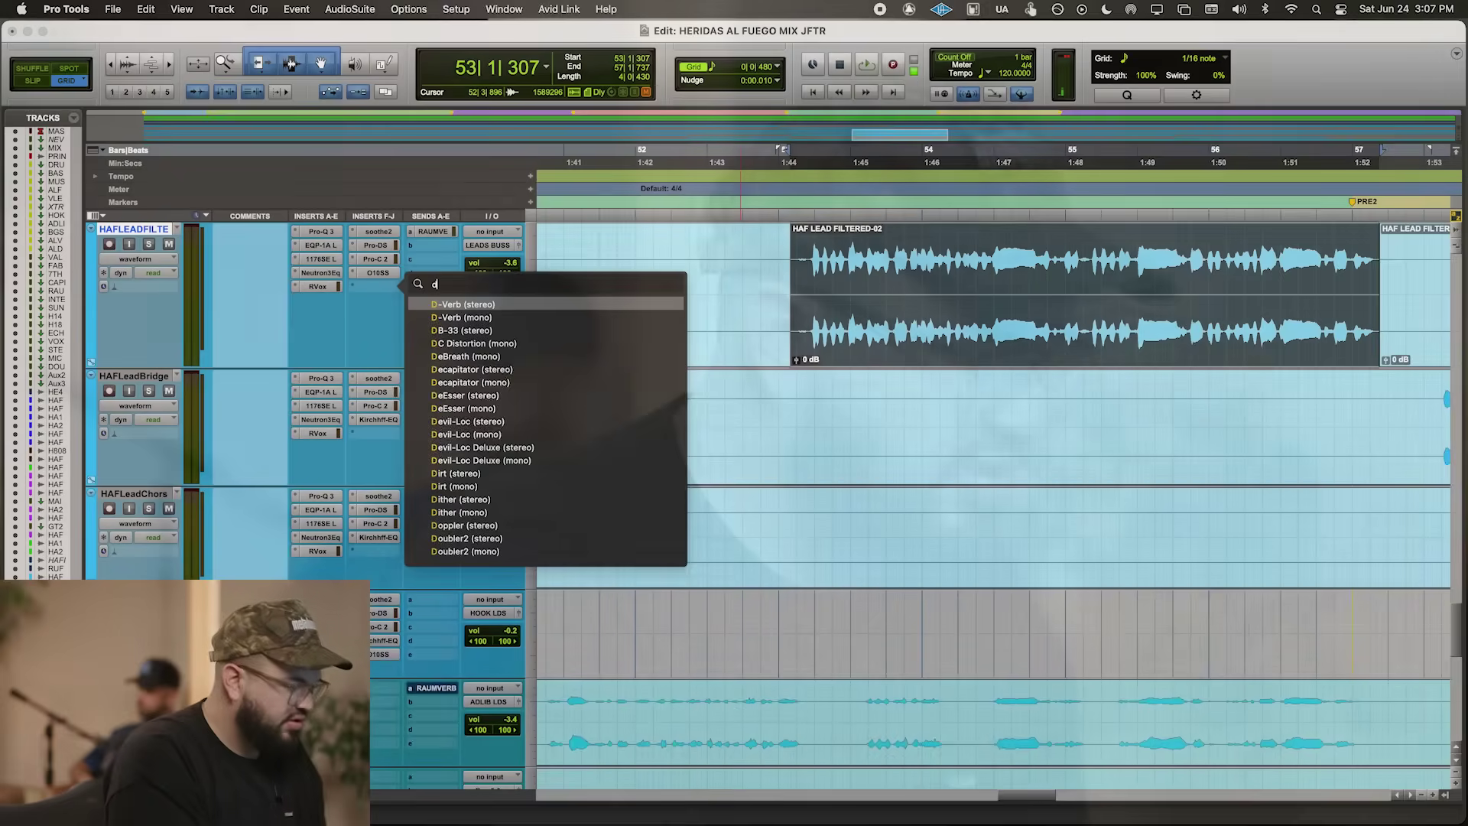
pyautogui.write('ec')
pyautogui.press('Return')
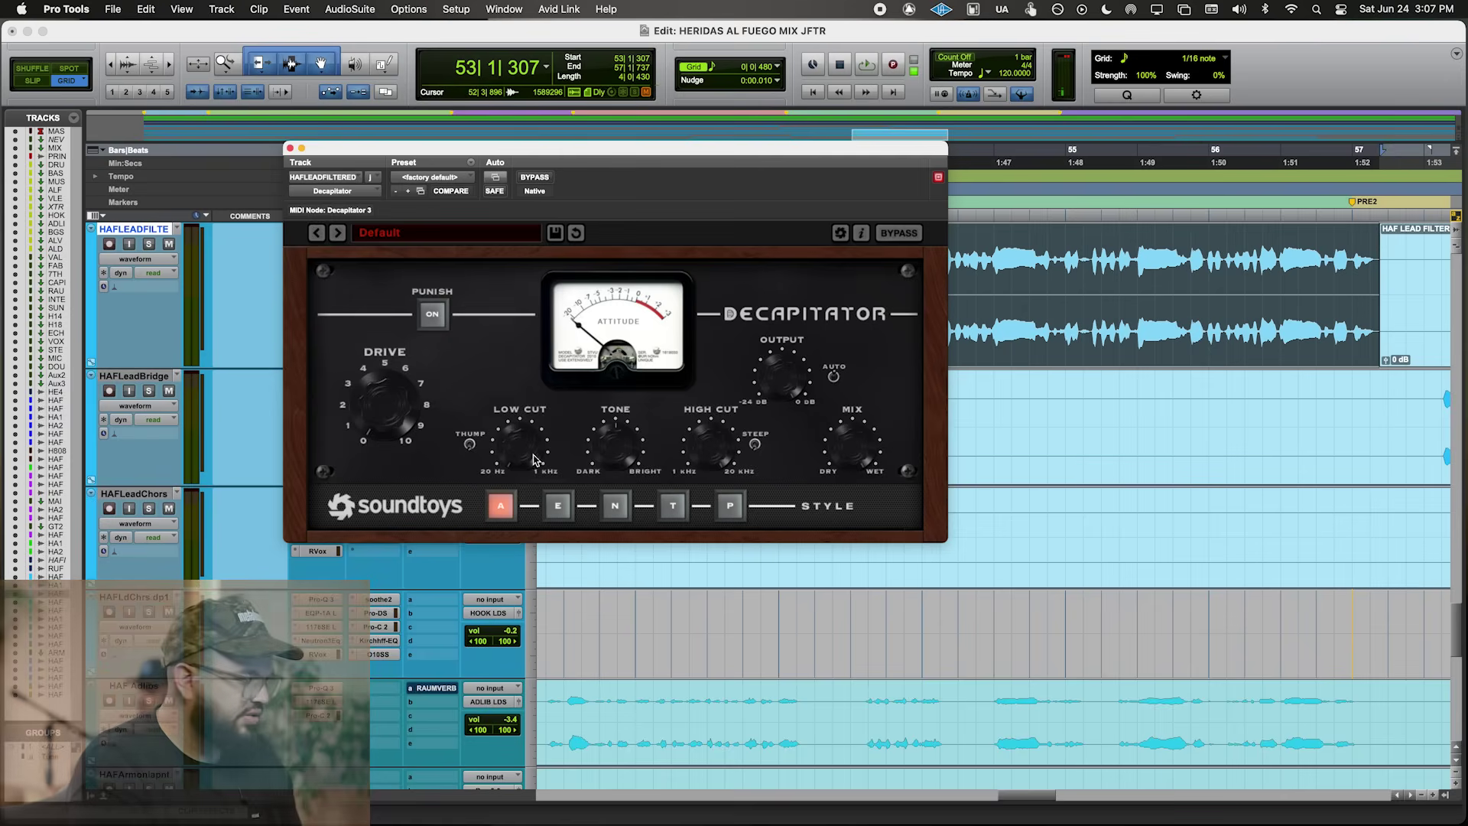
pyautogui.press('space')
pyautogui.click(149, 245)
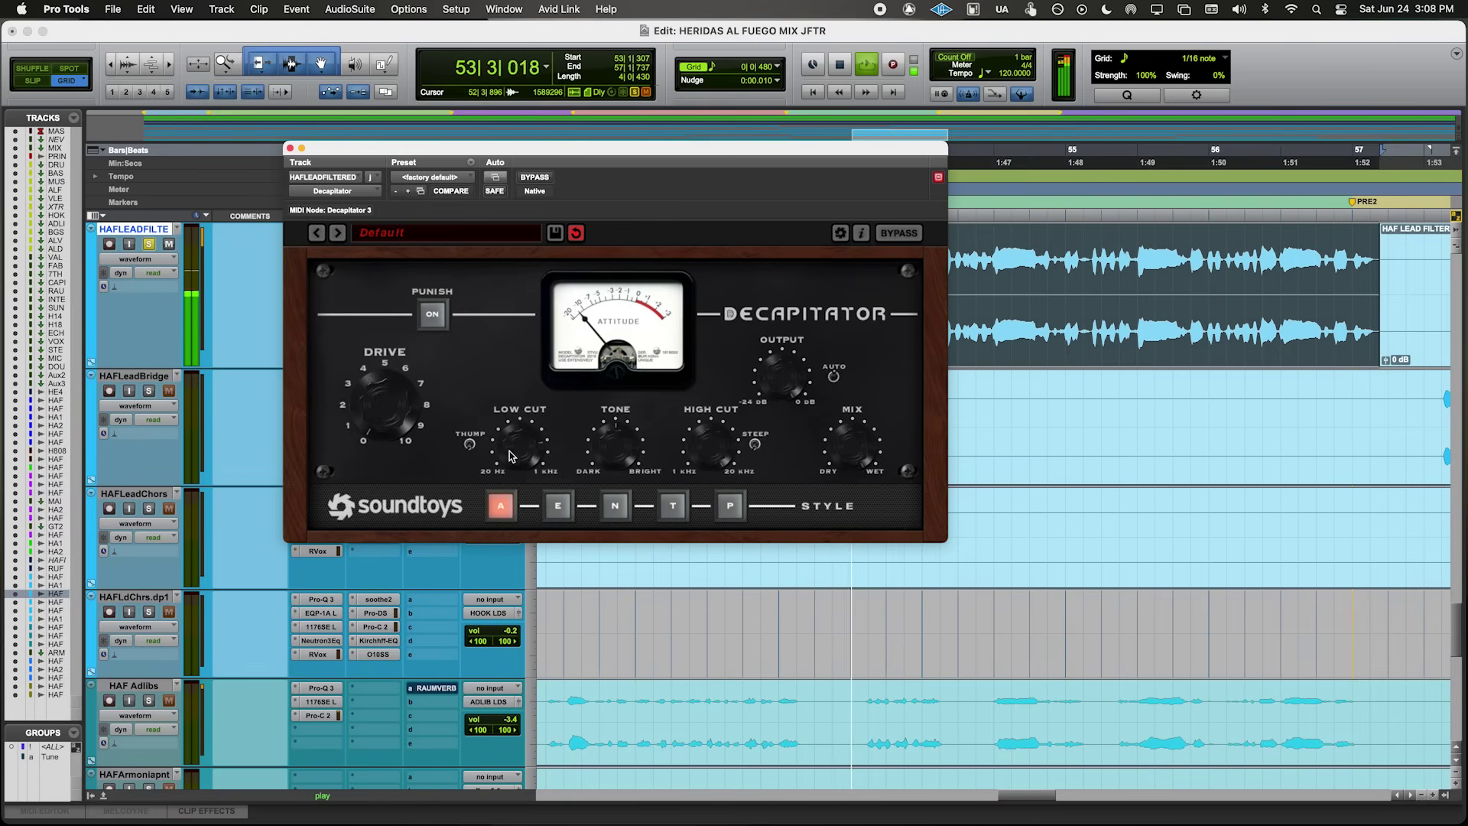
pyautogui.click(146, 246)
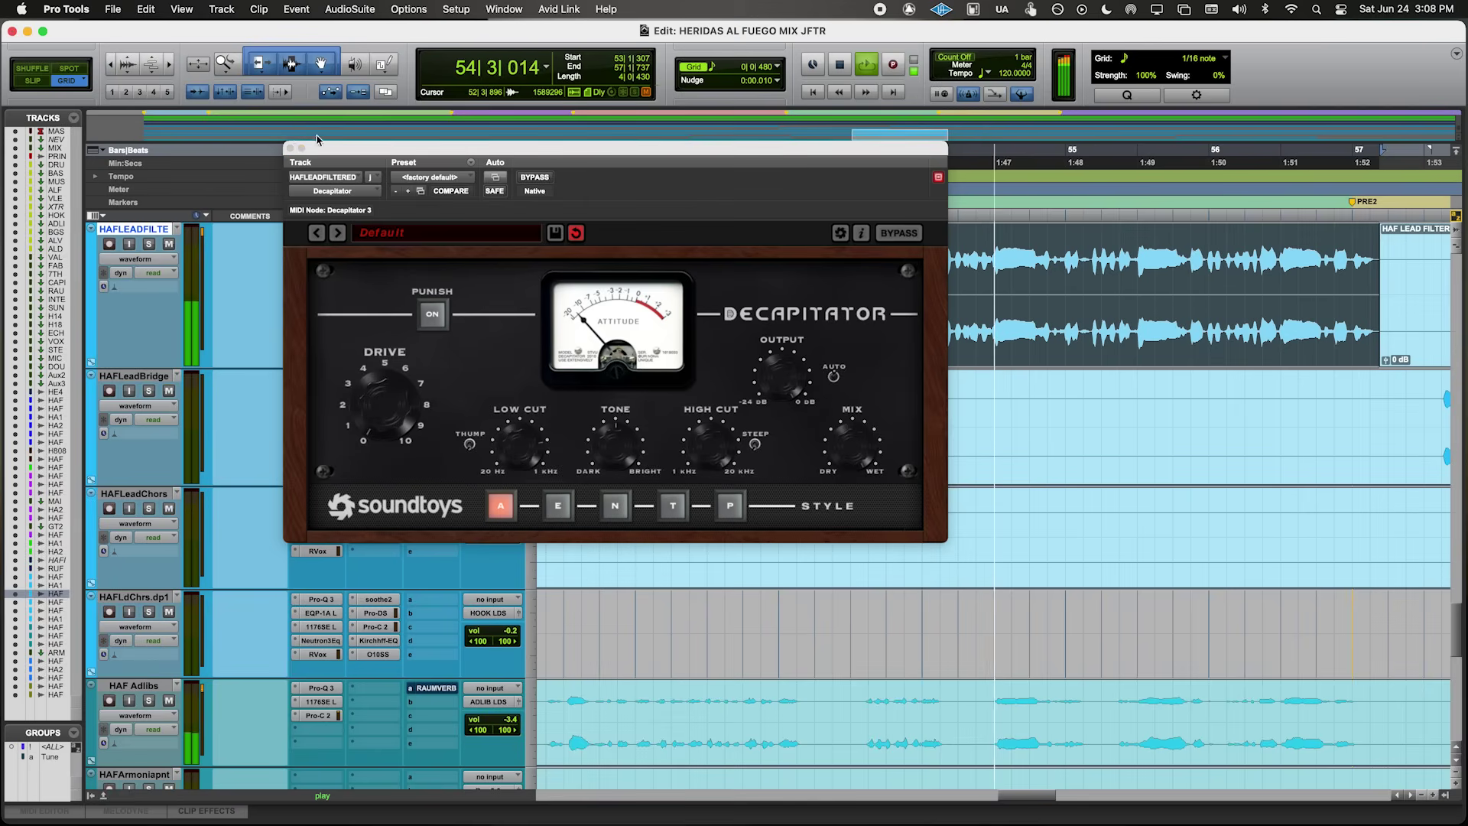
pyautogui.click(291, 147)
# - Add a short fade at the start of HAF LEAD FILTERED-02, from 53|1|000 to 53|1|307, and play it back
pyautogui.click(933, 278)
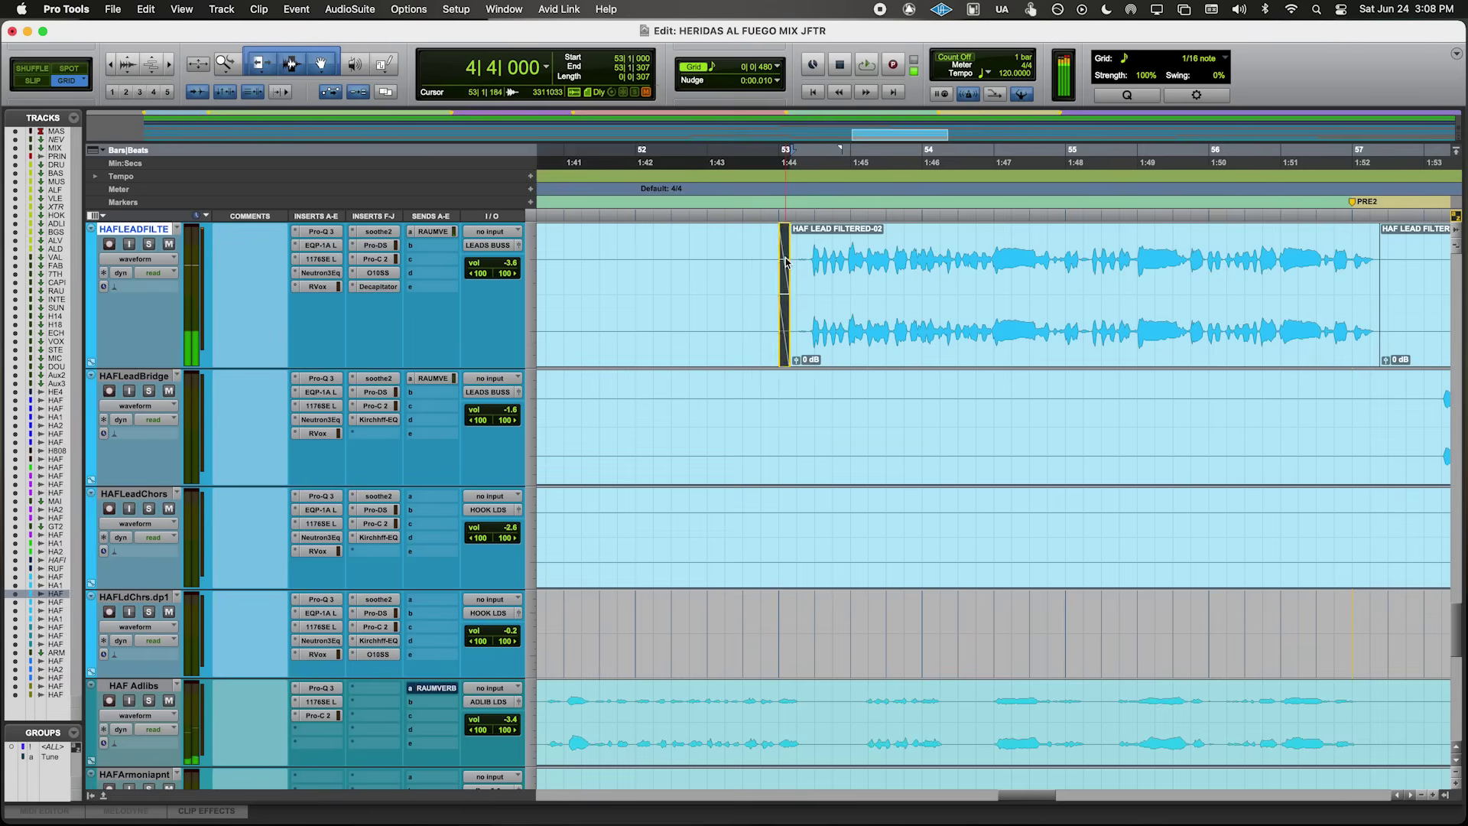
pyautogui.click(744, 261)
pyautogui.press('space')
# - Check the RAUM VERB send on HAFLEADFILTE and raise the track's volume to about -2.9 dB while playing from verse 2
pyautogui.click(432, 231)
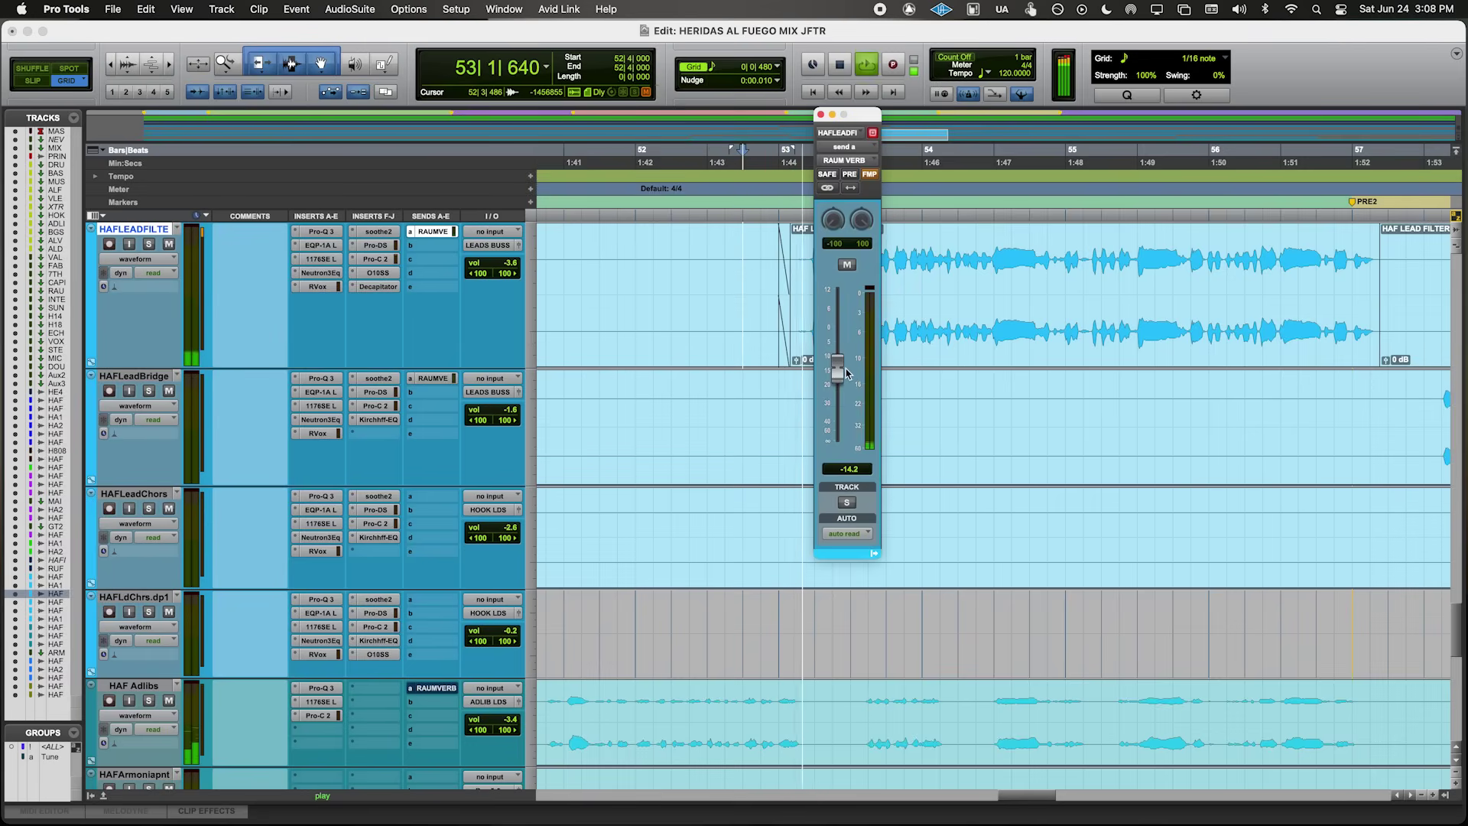
pyautogui.click(821, 116)
pyautogui.press('r')
pyautogui.press('r')
pyautogui.click(820, 272)
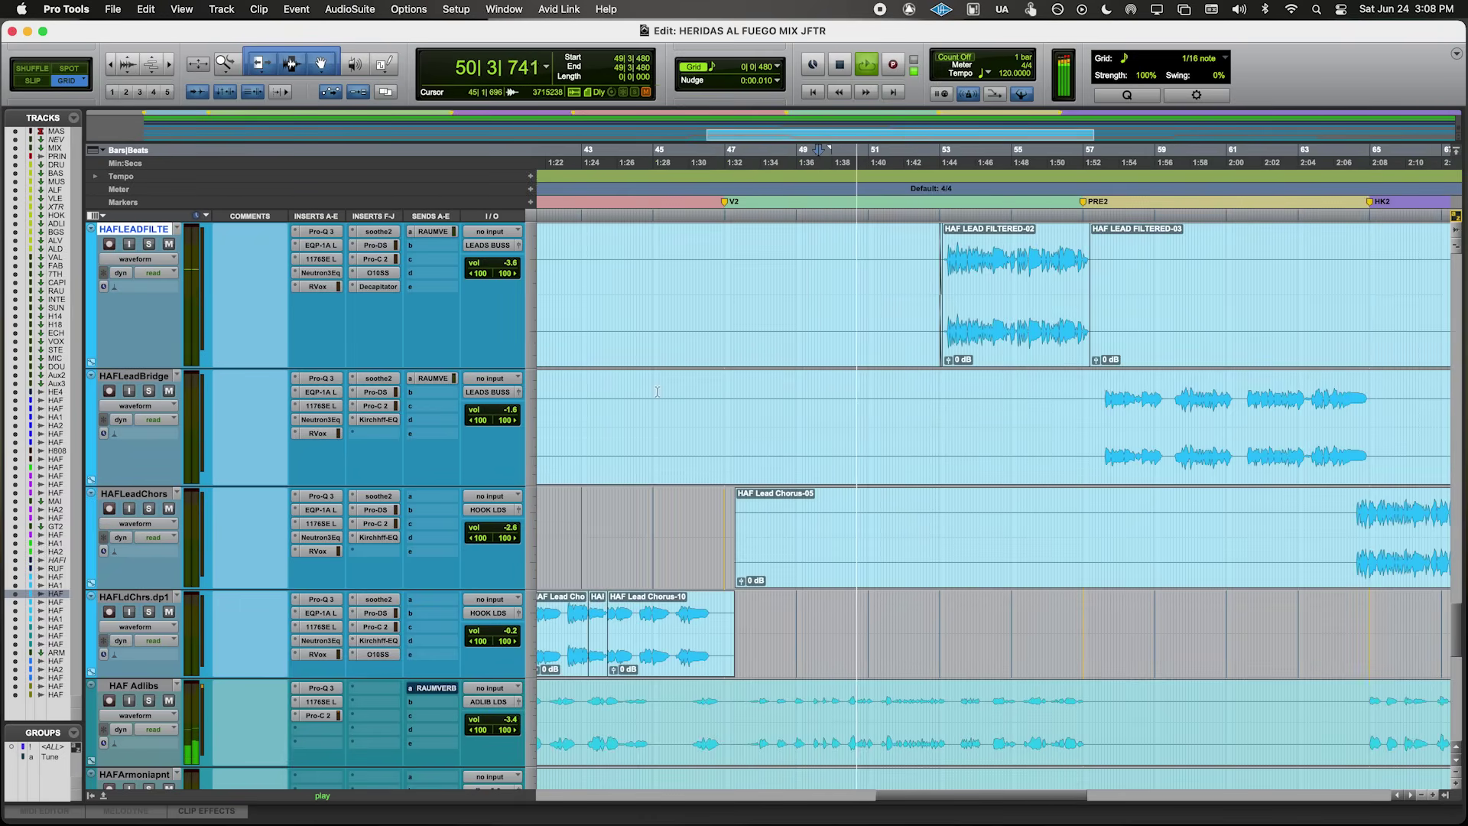
pyautogui.moveTo(499, 267); pyautogui.dragTo(497, 262)
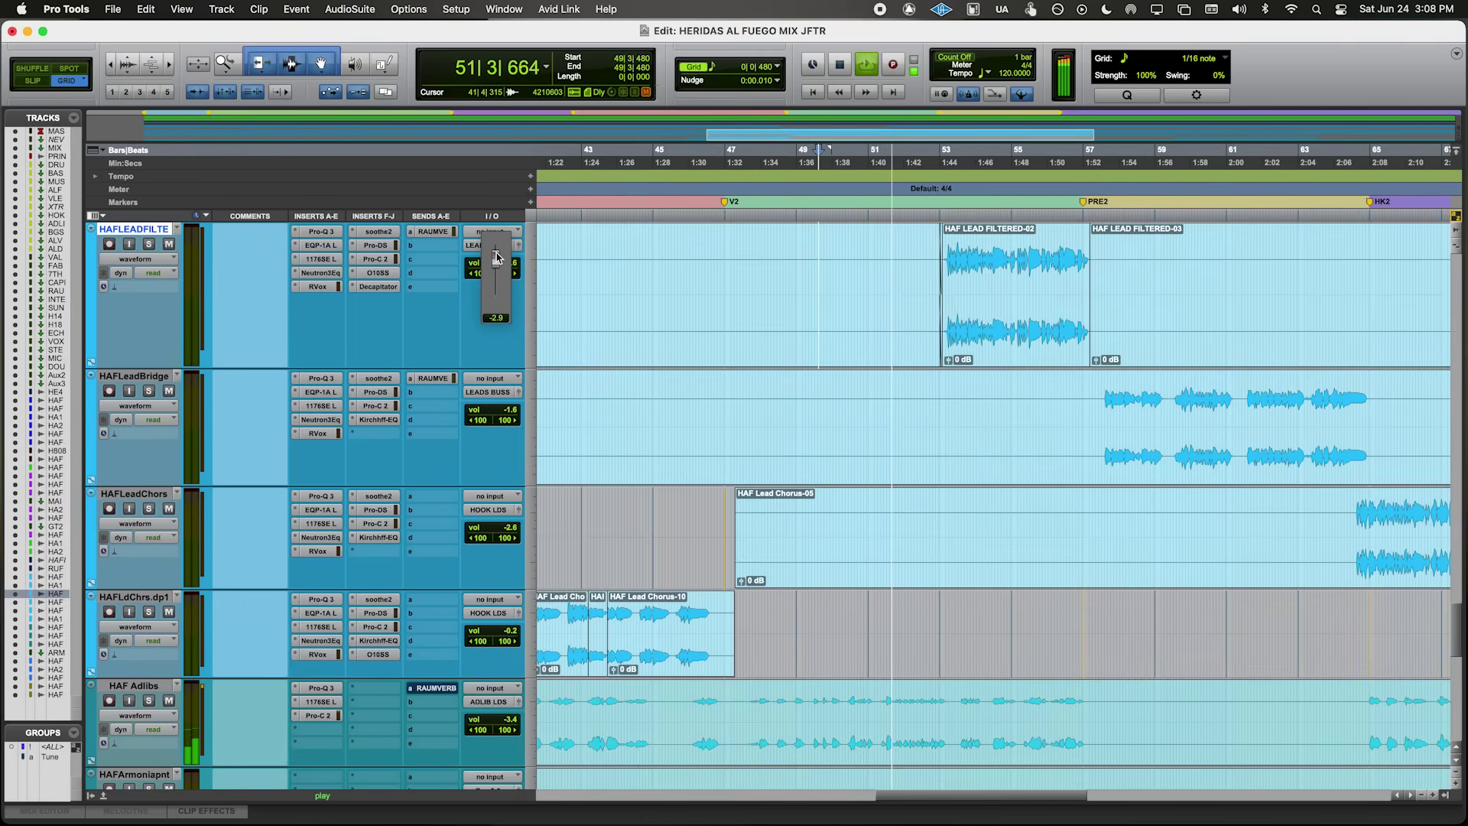
pyautogui.scroll(15, 472, 390)
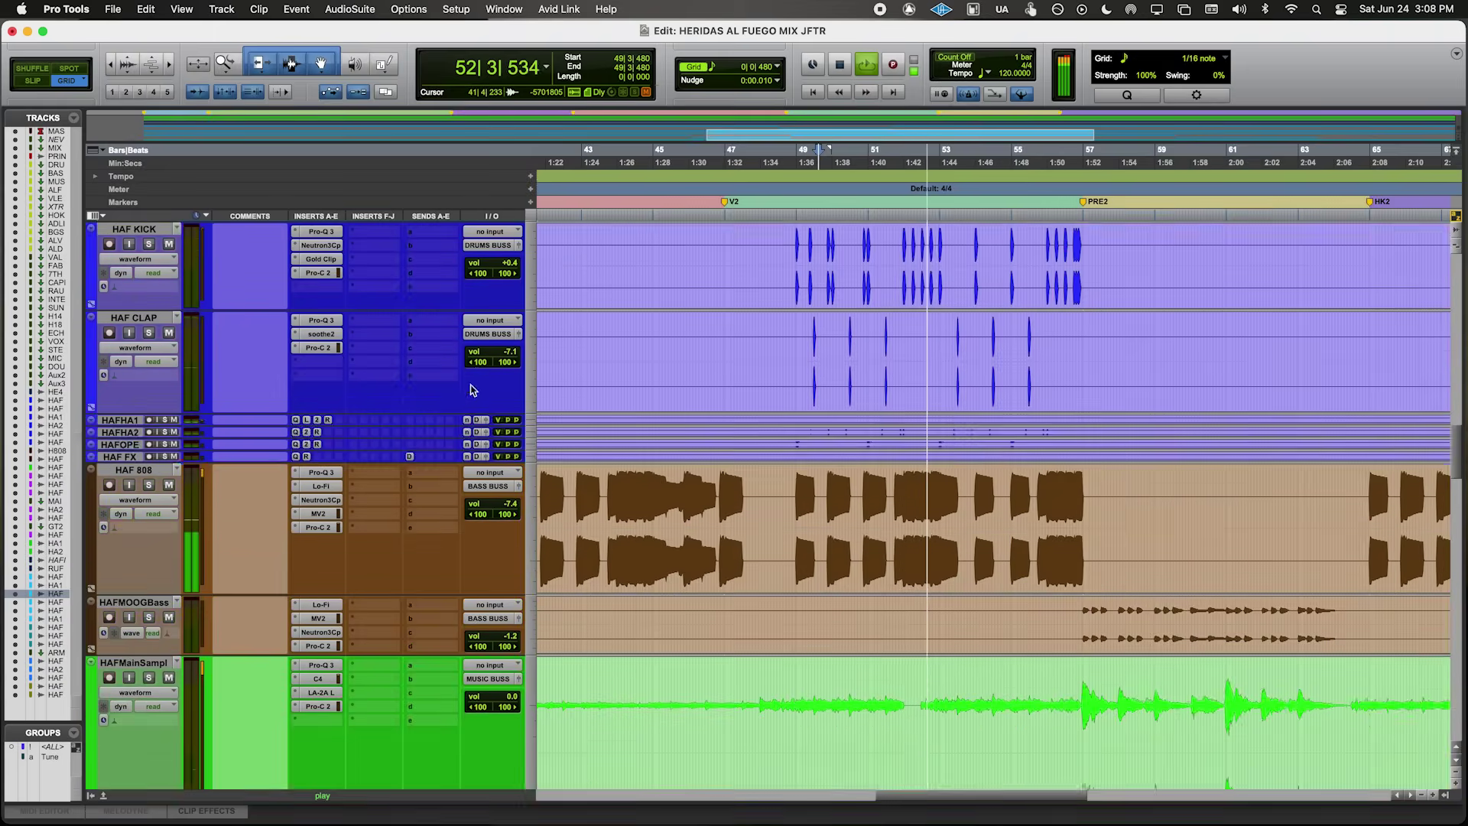
# - Check the Pro-C 2 compressor on HAF CLAP while verse 2 plays
pyautogui.scroll(10, 472, 390)
pyautogui.scroll(-5, 413, 459)
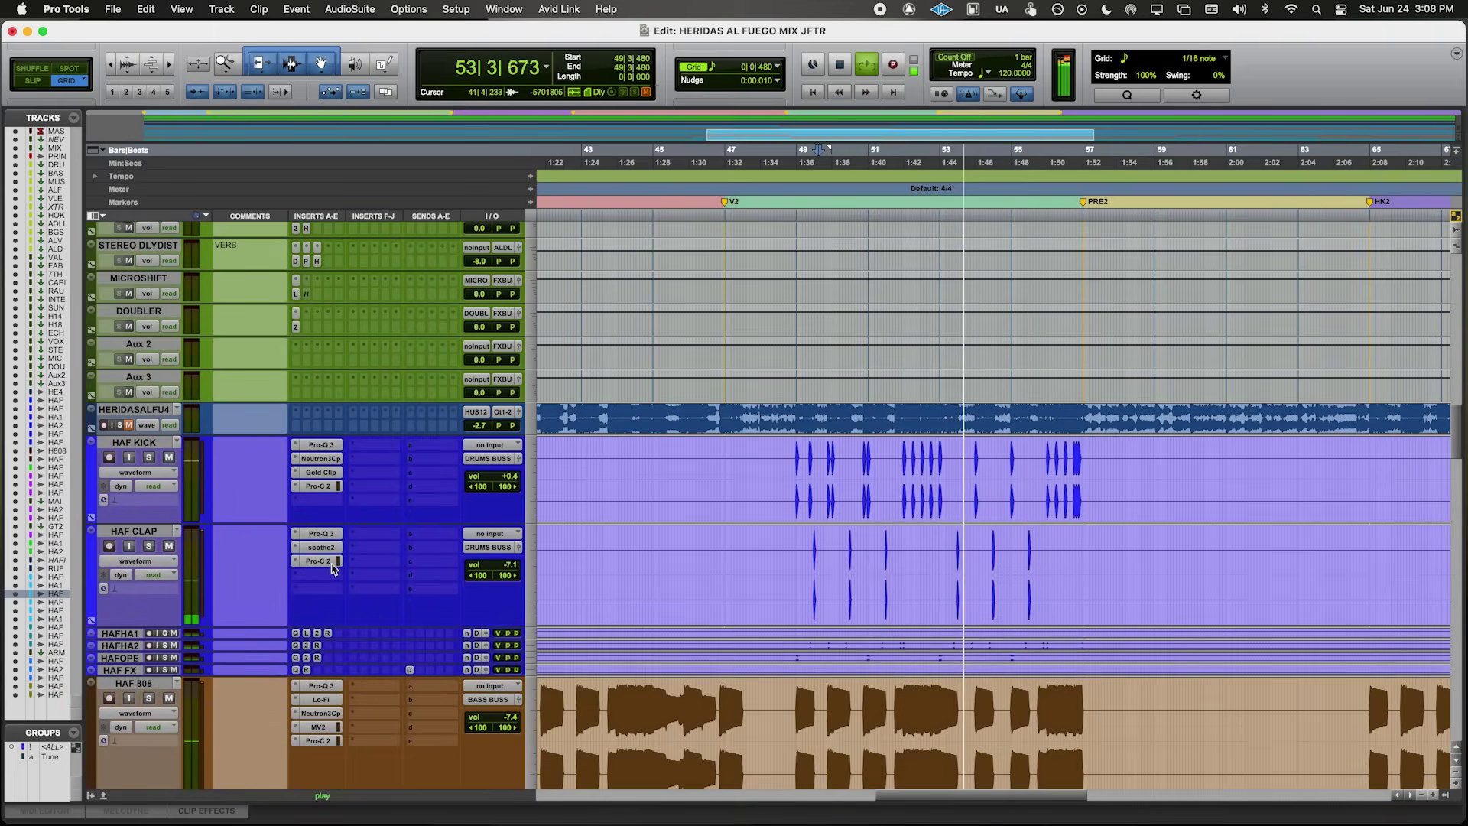
pyautogui.click(331, 564)
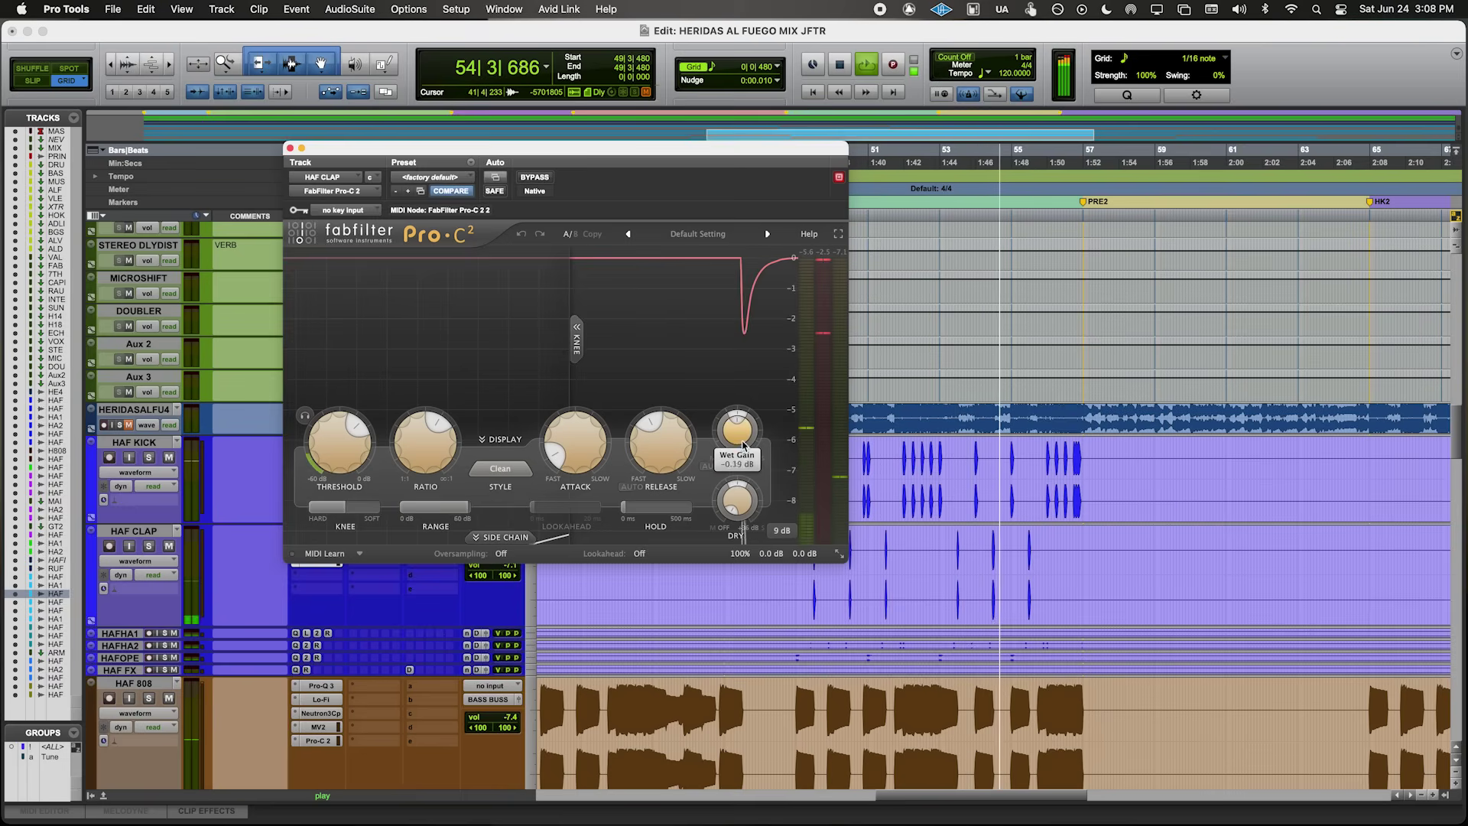
pyautogui.click(290, 148)
pyautogui.scroll(-3, 733, 380)
pyautogui.scroll(-15, 732, 380)
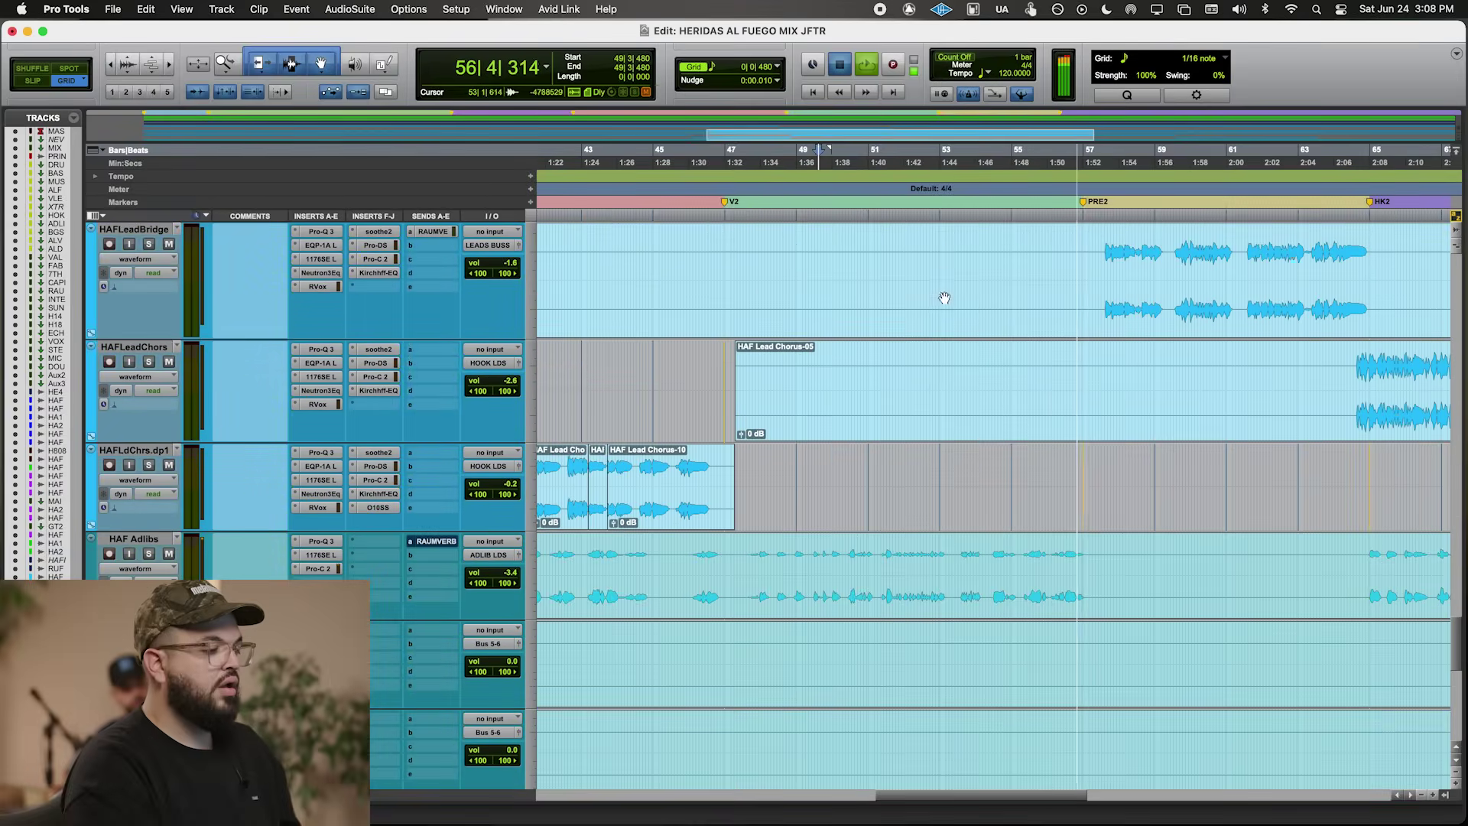
# - Set the RAUM VERB send on HAFLEADFILTE to -25.6 dB while playing from 53|1|000, and check its Ozone Spectral Shaper
pyautogui.press('space')
pyautogui.click(945, 306)
pyautogui.scroll(5, 518, 377)
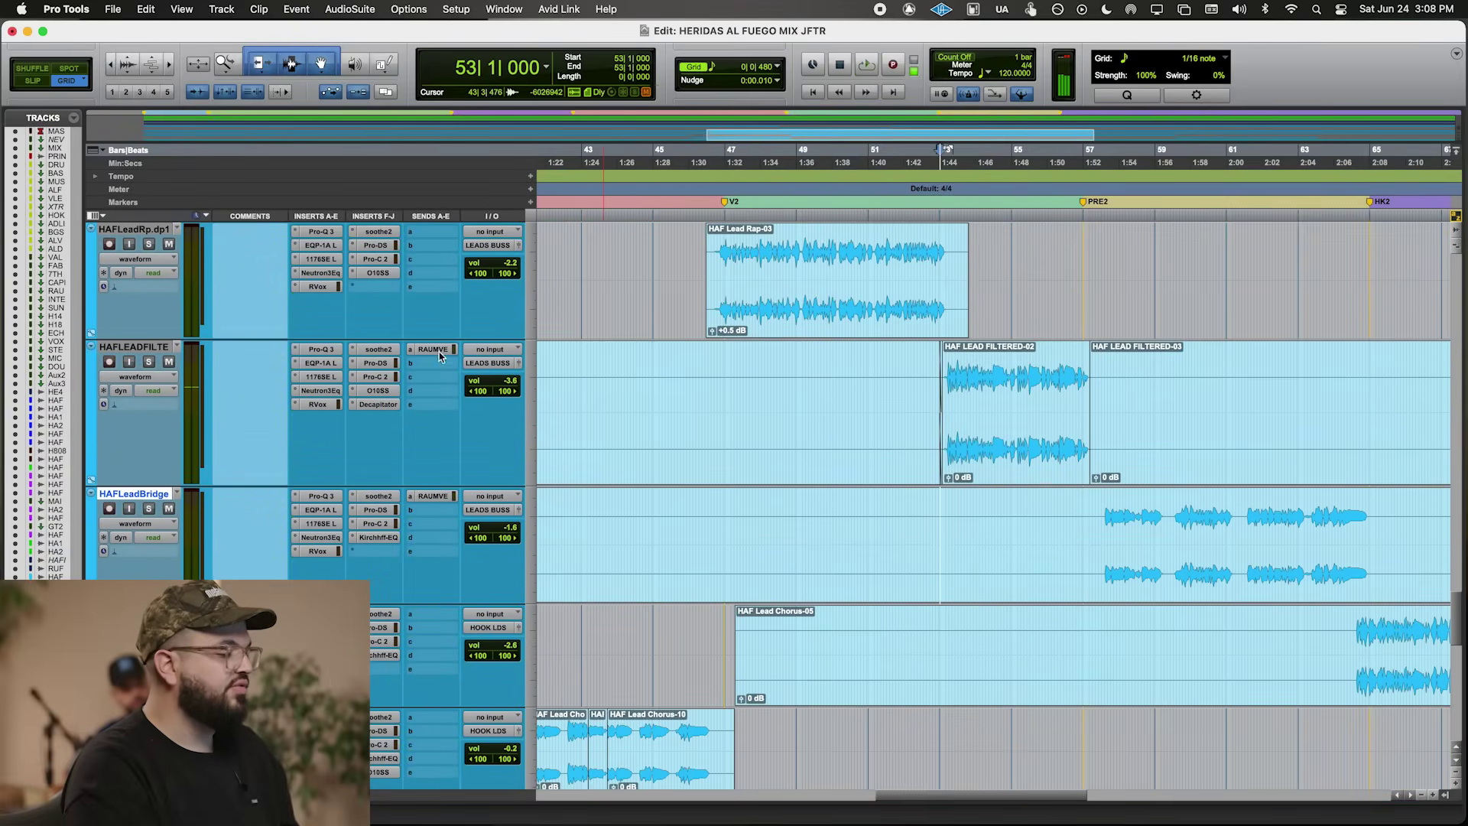
pyautogui.click(435, 350)
pyautogui.moveTo(829, 367); pyautogui.dragTo(846, 405)
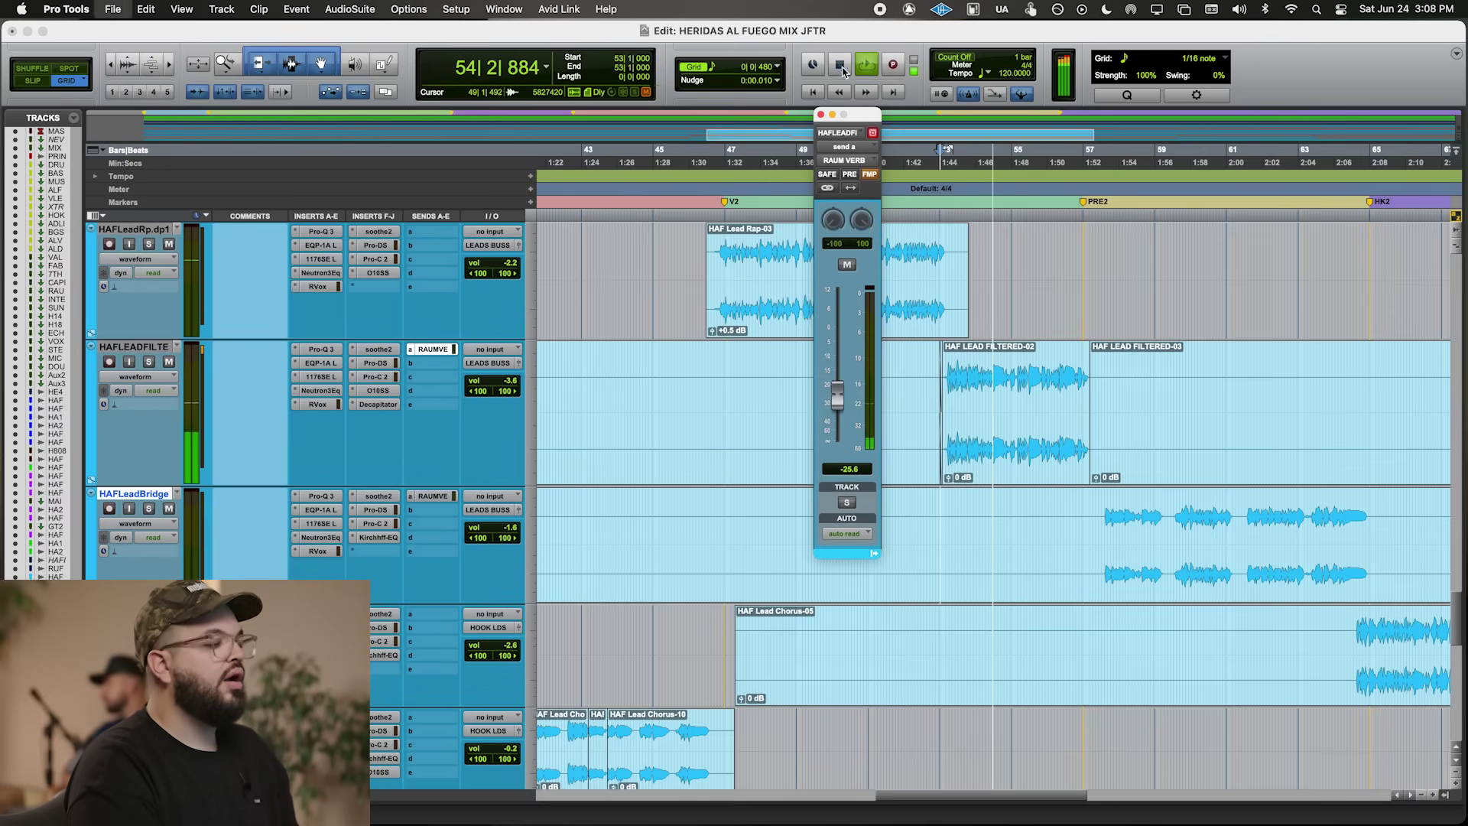
pyautogui.click(823, 115)
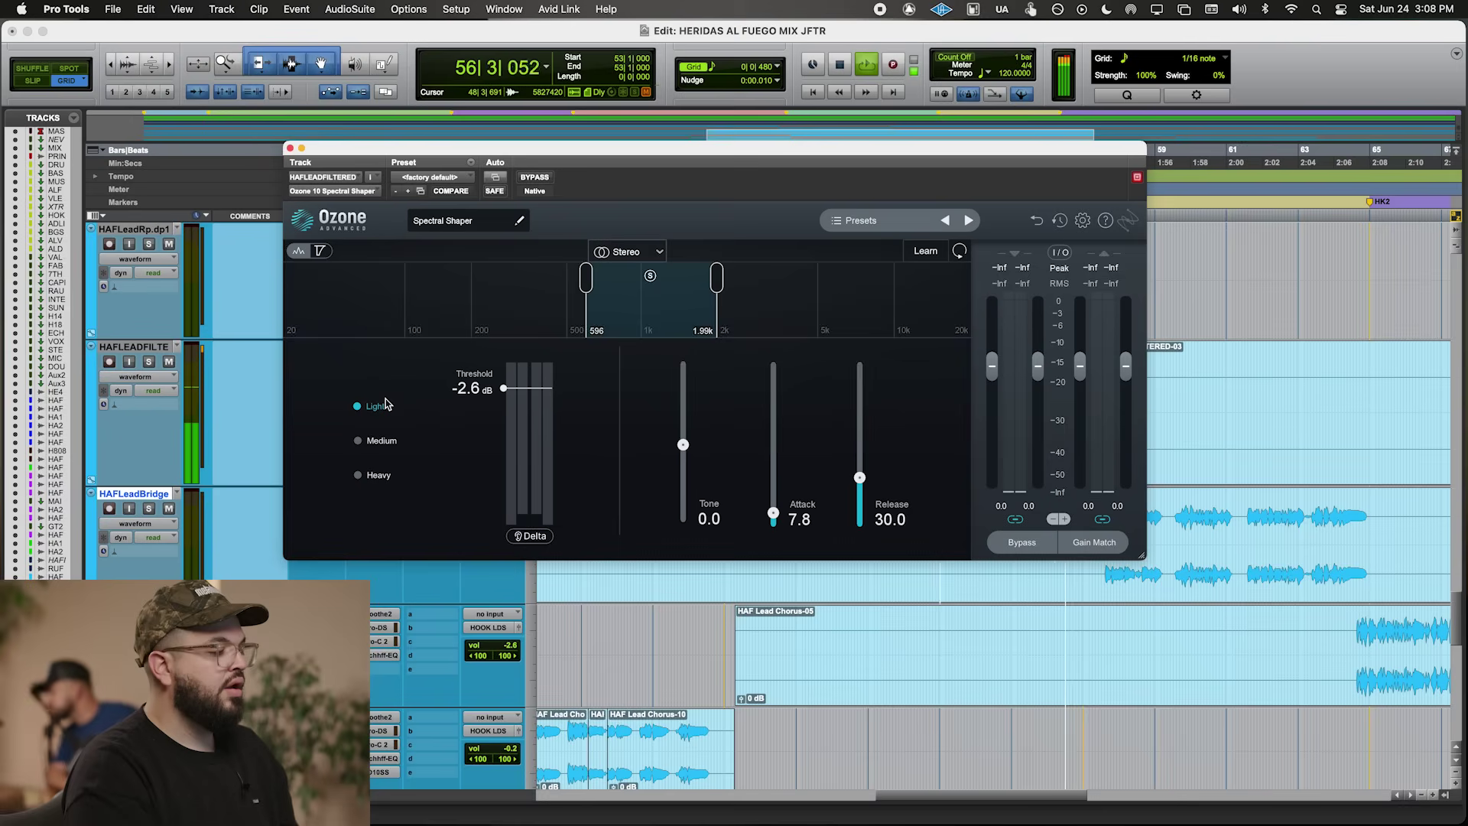
pyautogui.click(382, 391)
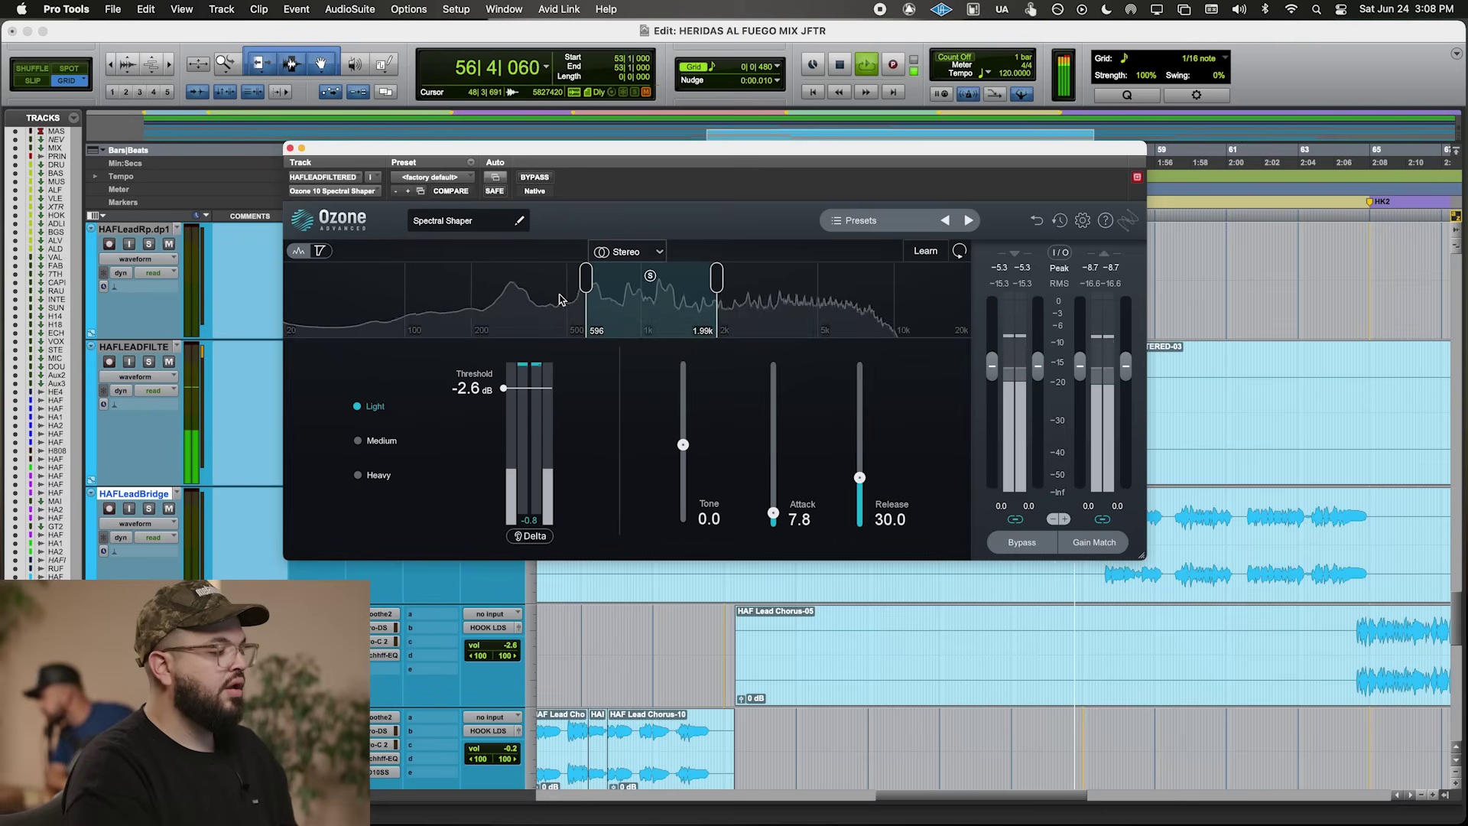
pyautogui.click(290, 147)
# - Raise HAFLeadBridge to -0.7 dB and render a Pro-Q 3 AudioSuite cut of -3.85 dB at 226.23 Hz on the short passage from 58|2|310
pyautogui.scroll(-3, 769, 403)
pyautogui.hscroll(5, 770, 404)
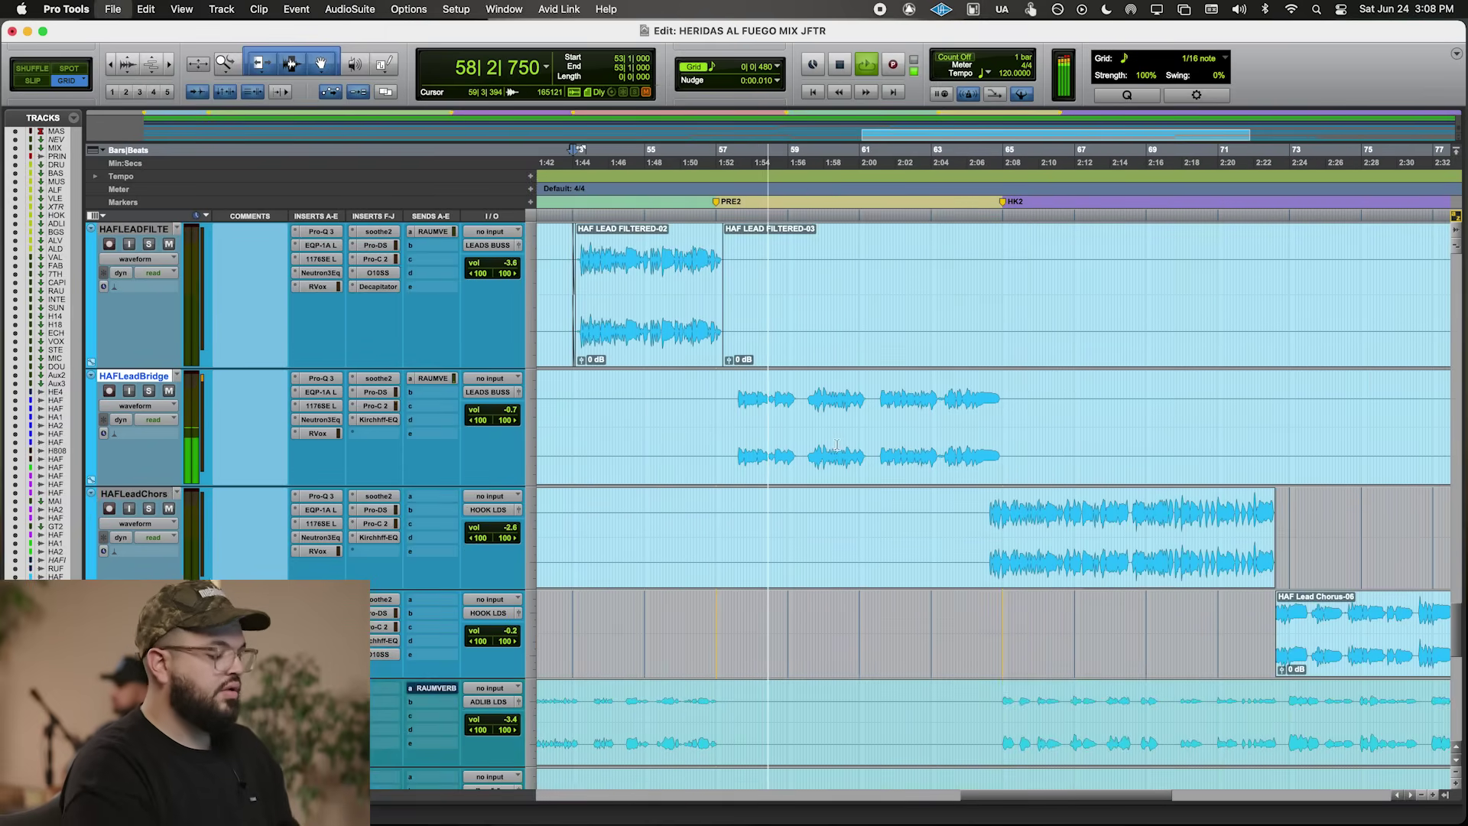
pyautogui.scroll(-2, 923, 430)
pyautogui.scroll(5, 924, 431)
pyautogui.click(787, 425)
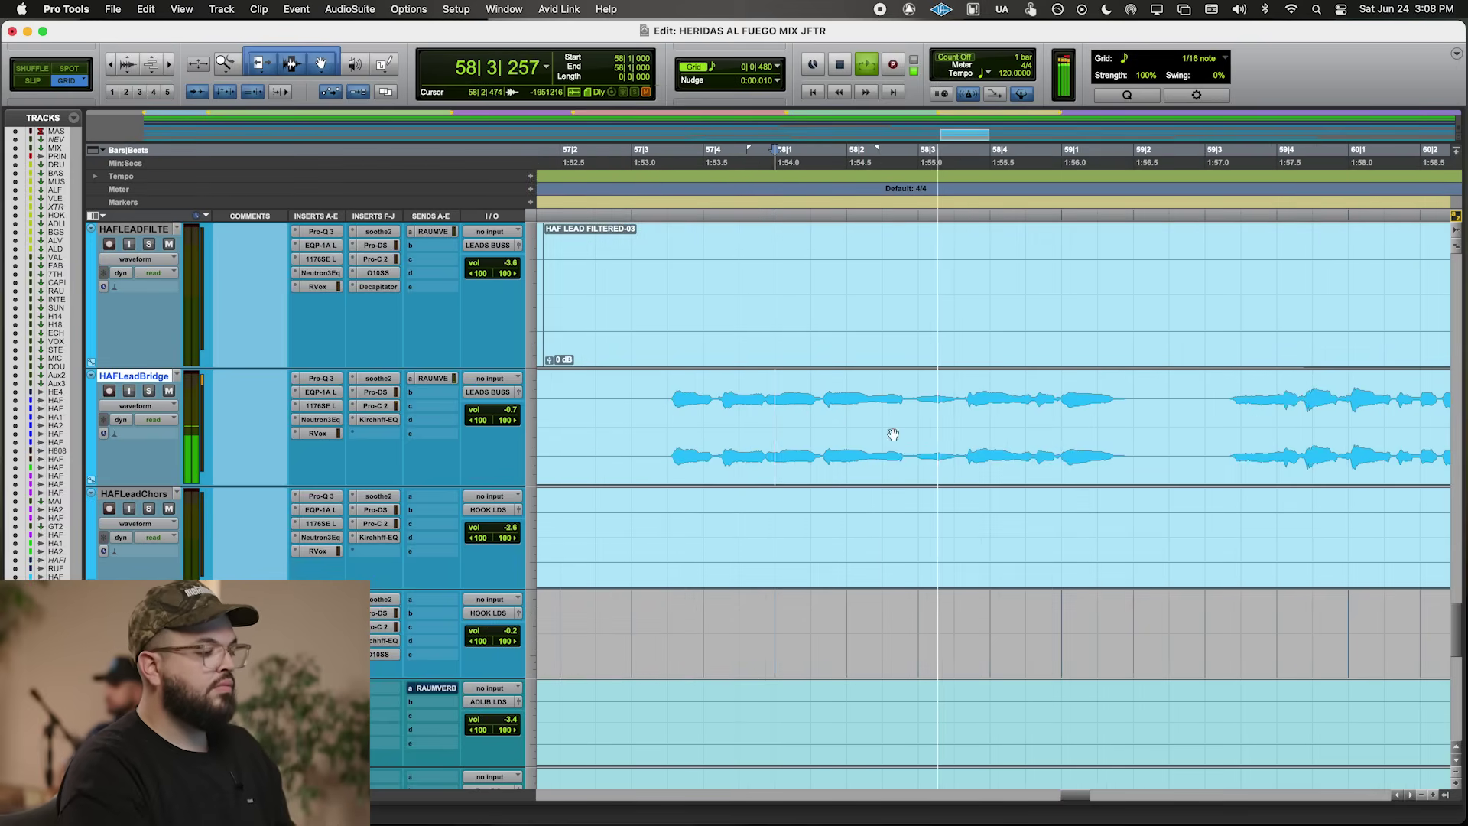
pyautogui.moveTo(871, 396); pyautogui.dragTo(957, 433)
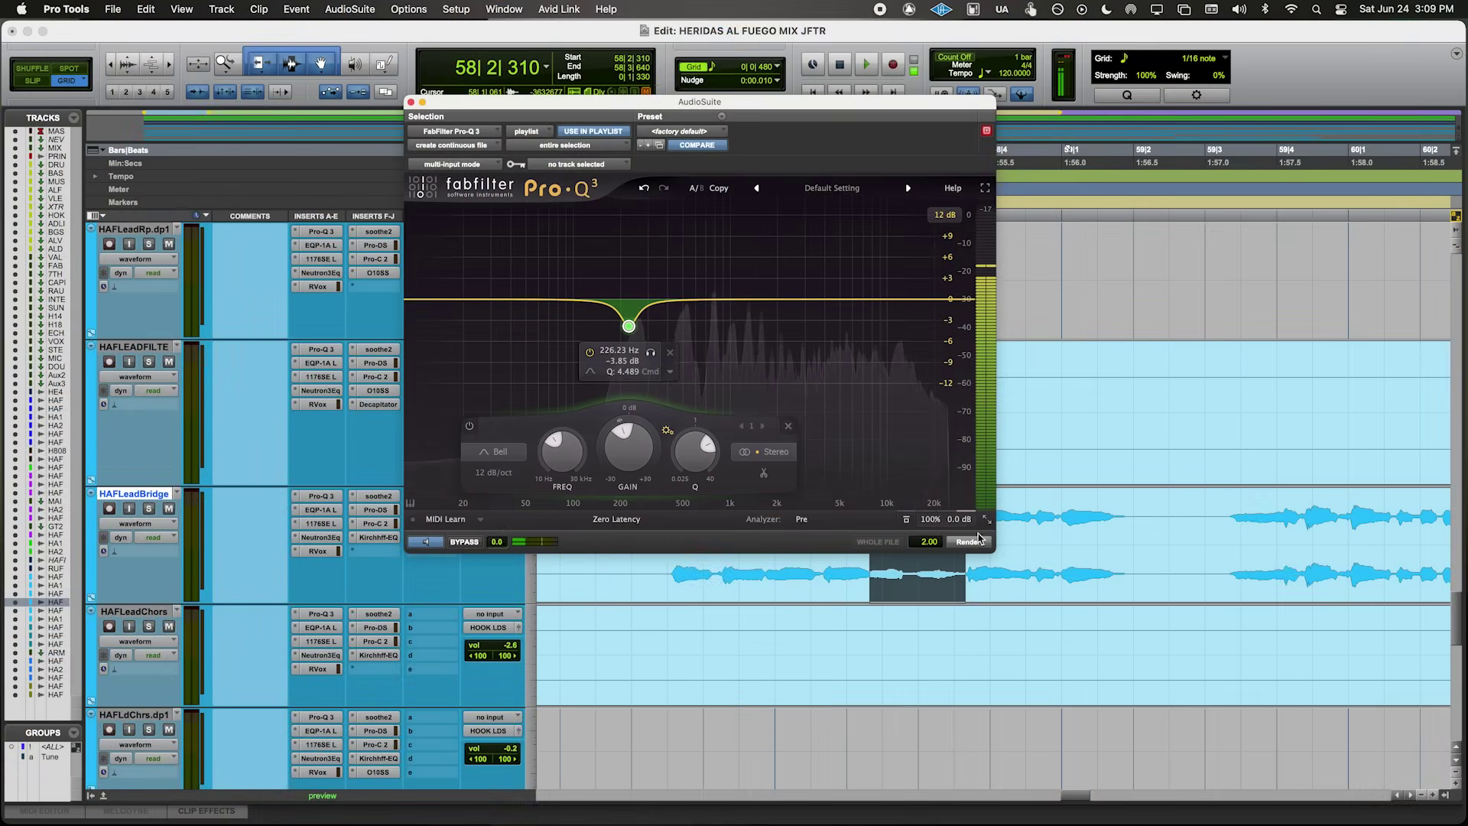
pyautogui.click(825, 649)
pyautogui.press('space')
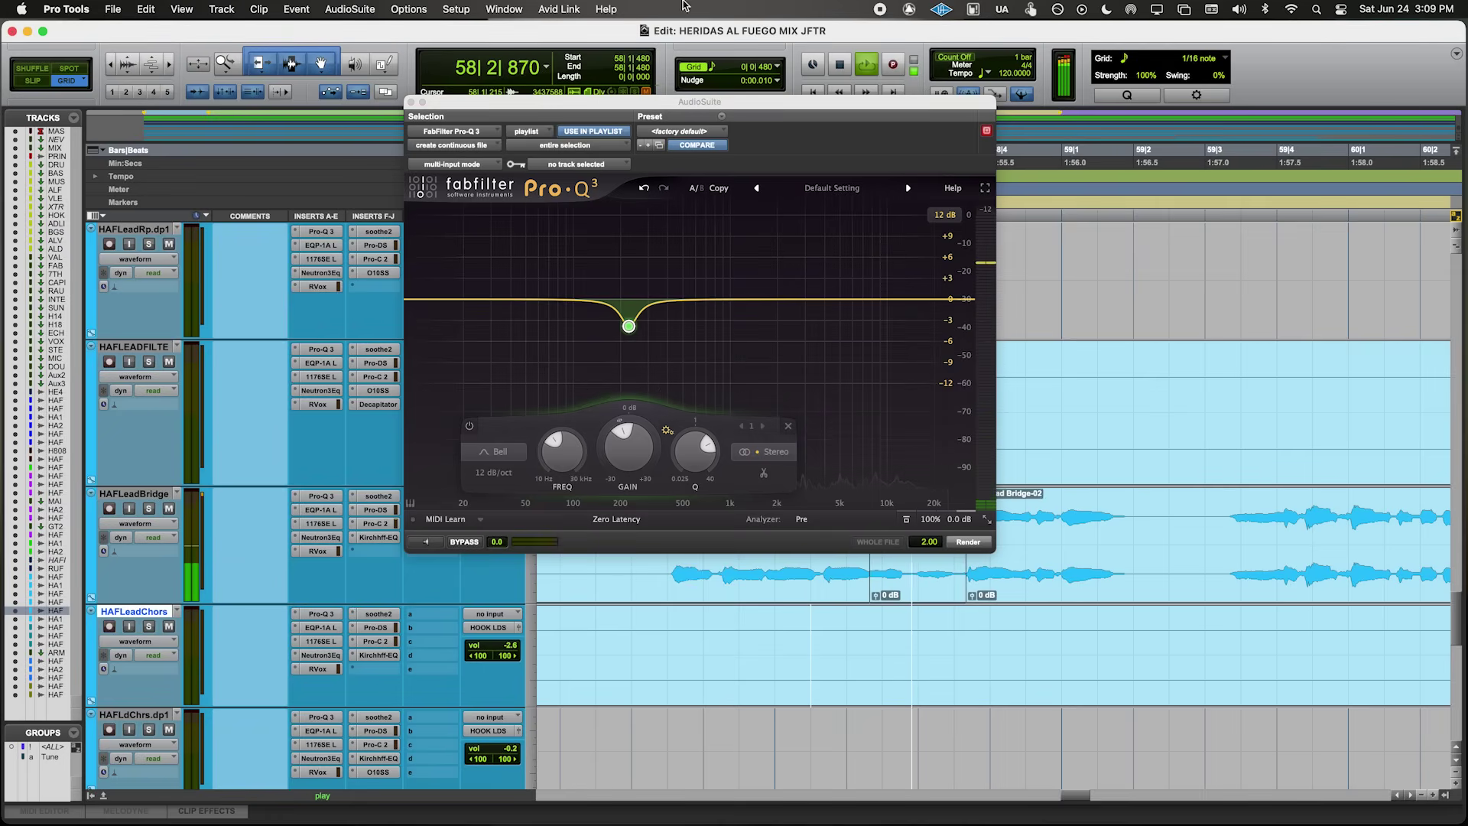
pyautogui.click(411, 103)
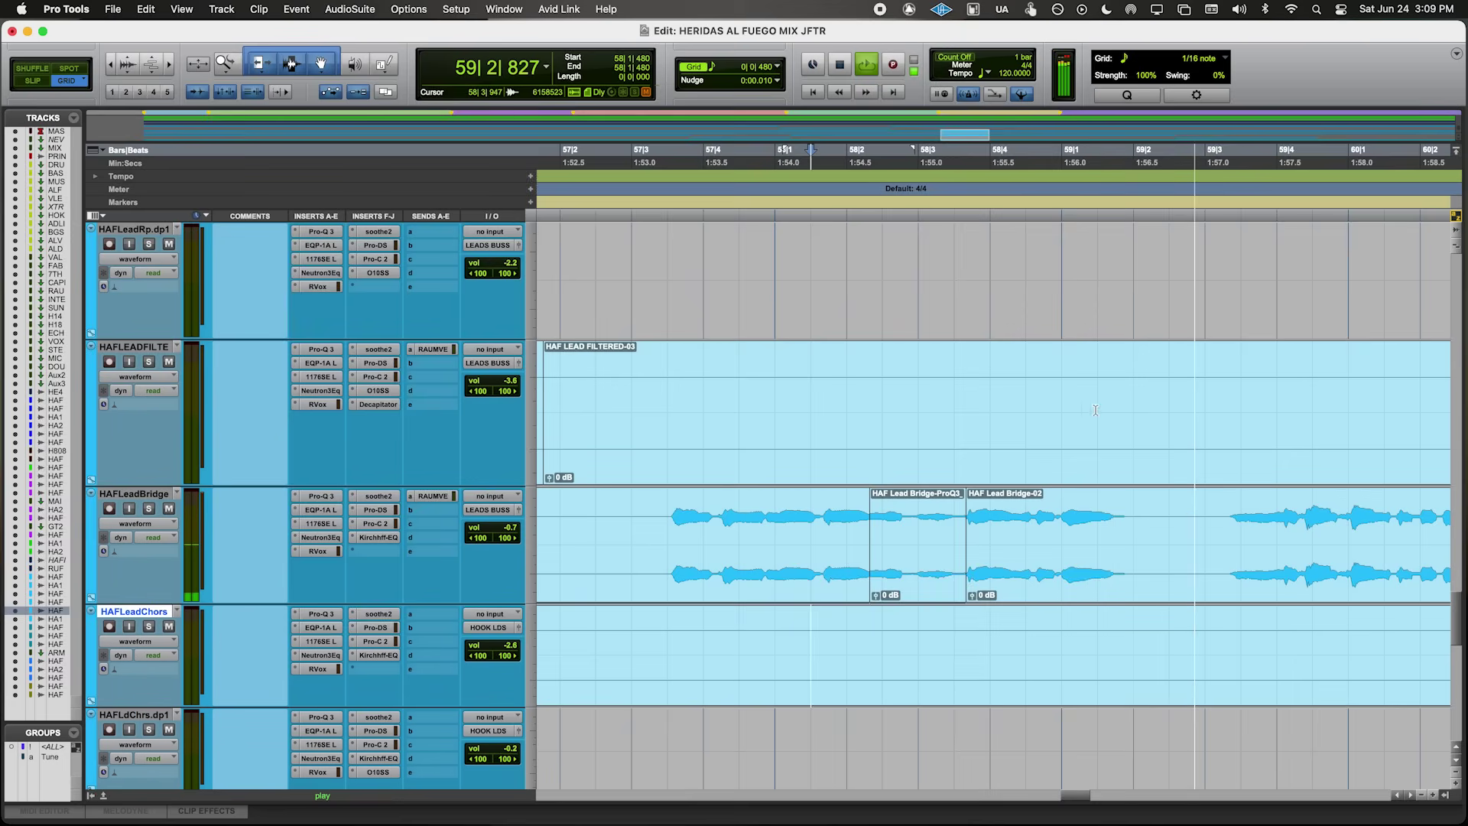
# - Unmute and solo HAF LEAD FX 2 and play it from 24|3|000
pyautogui.press('r')
pyautogui.press('r')
pyautogui.press('r')
pyautogui.scroll(-2, 1096, 411)
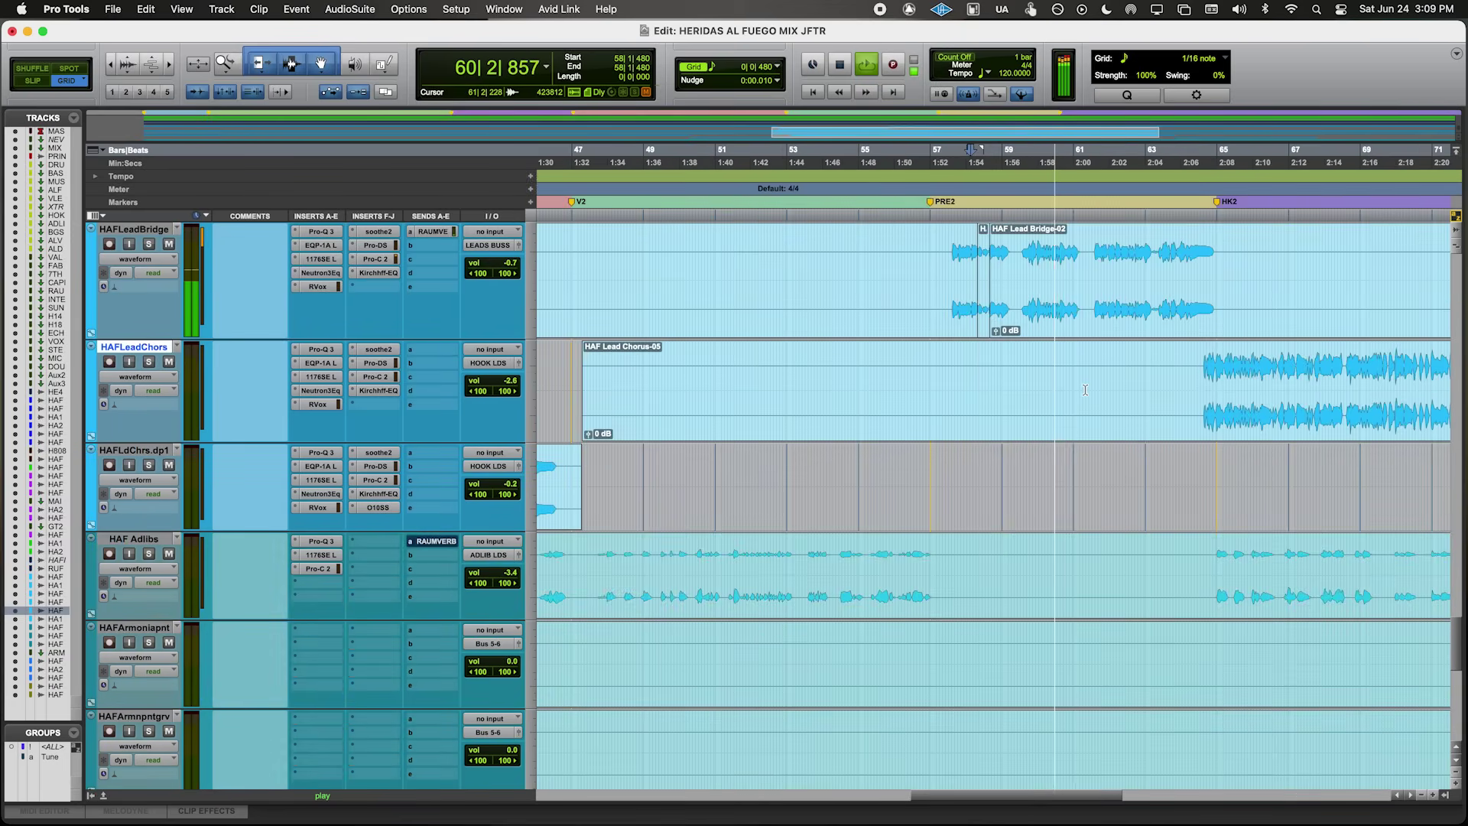
pyautogui.scroll(-4, 1101, 386)
pyautogui.scroll(6, 1134, 395)
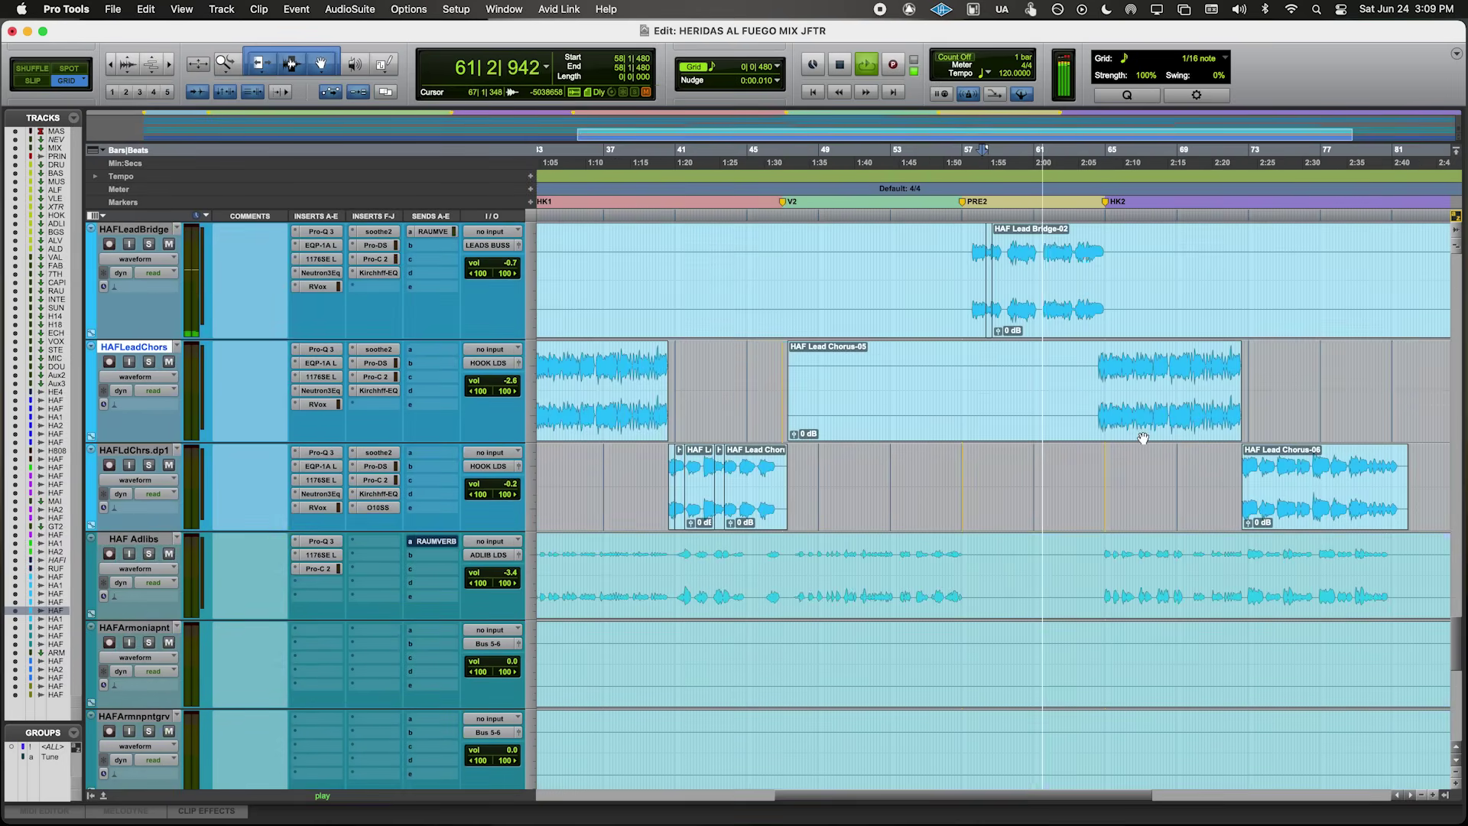
pyautogui.press('r')
pyautogui.press('r')
pyautogui.press('r')
pyautogui.scroll(5, 686, 464)
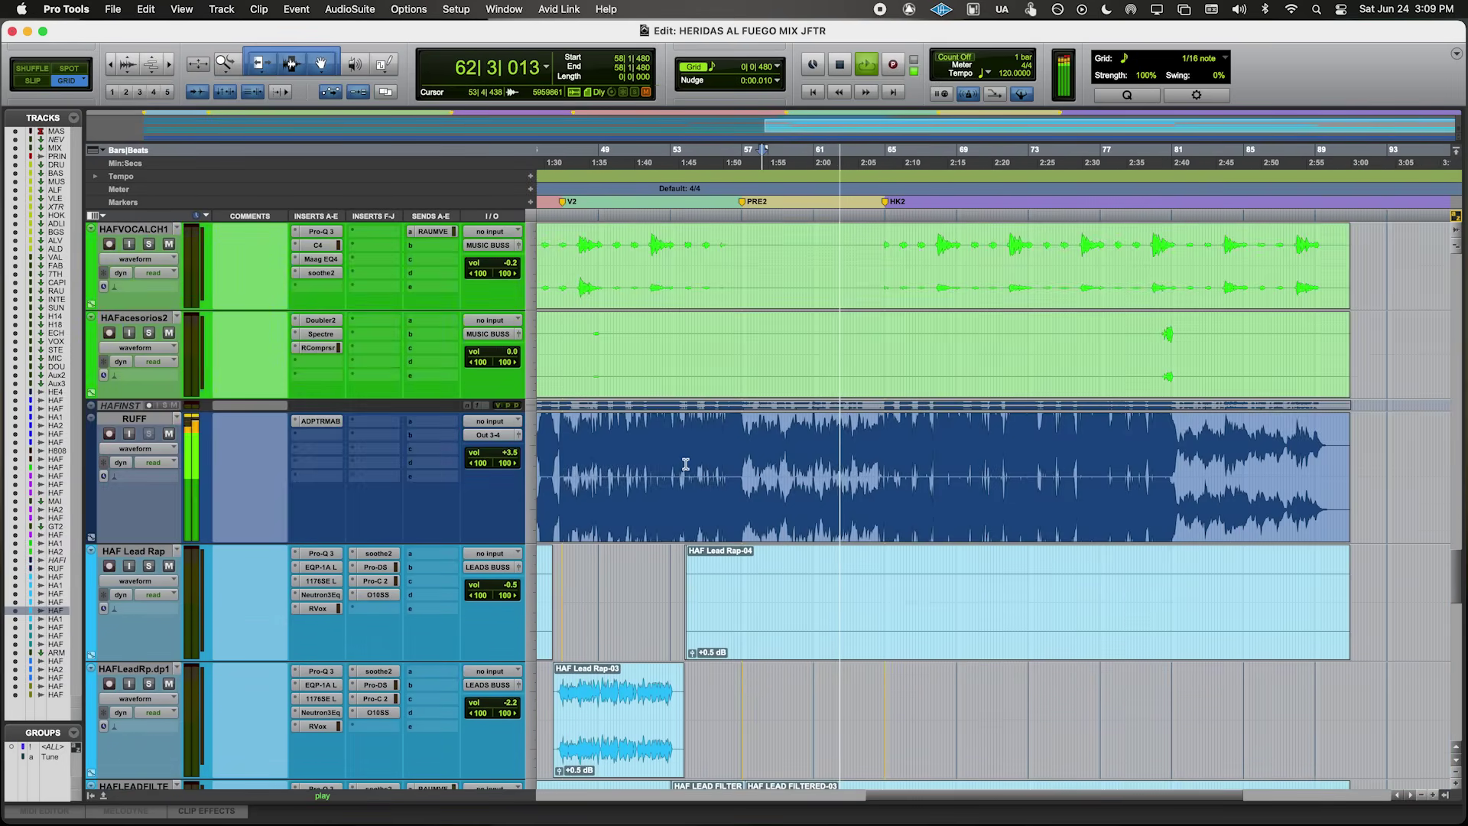
pyautogui.hscroll(-10, 686, 464)
pyautogui.scroll(-2, 686, 464)
pyautogui.scroll(-10, 684, 464)
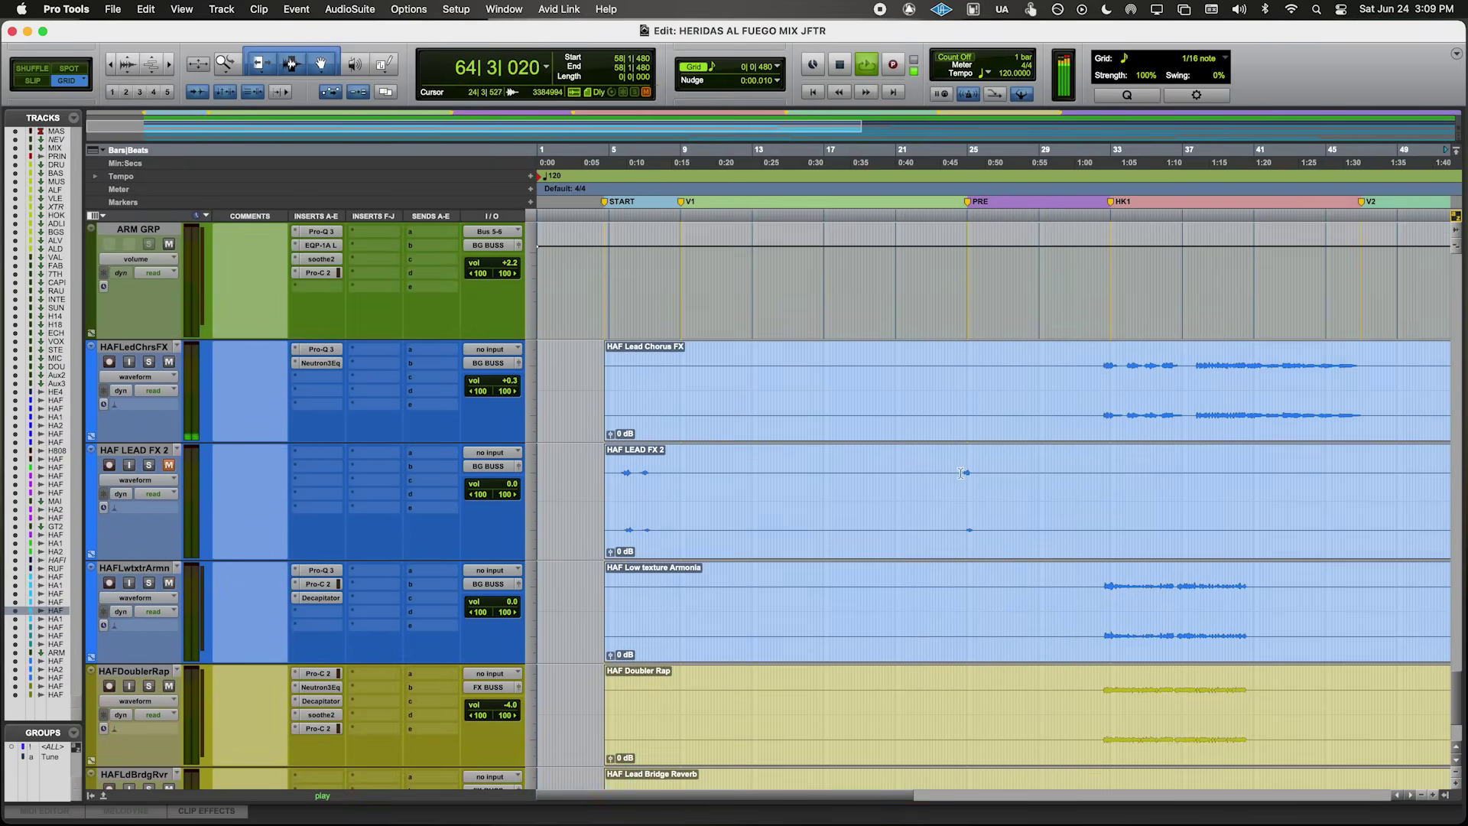
pyautogui.click(961, 473)
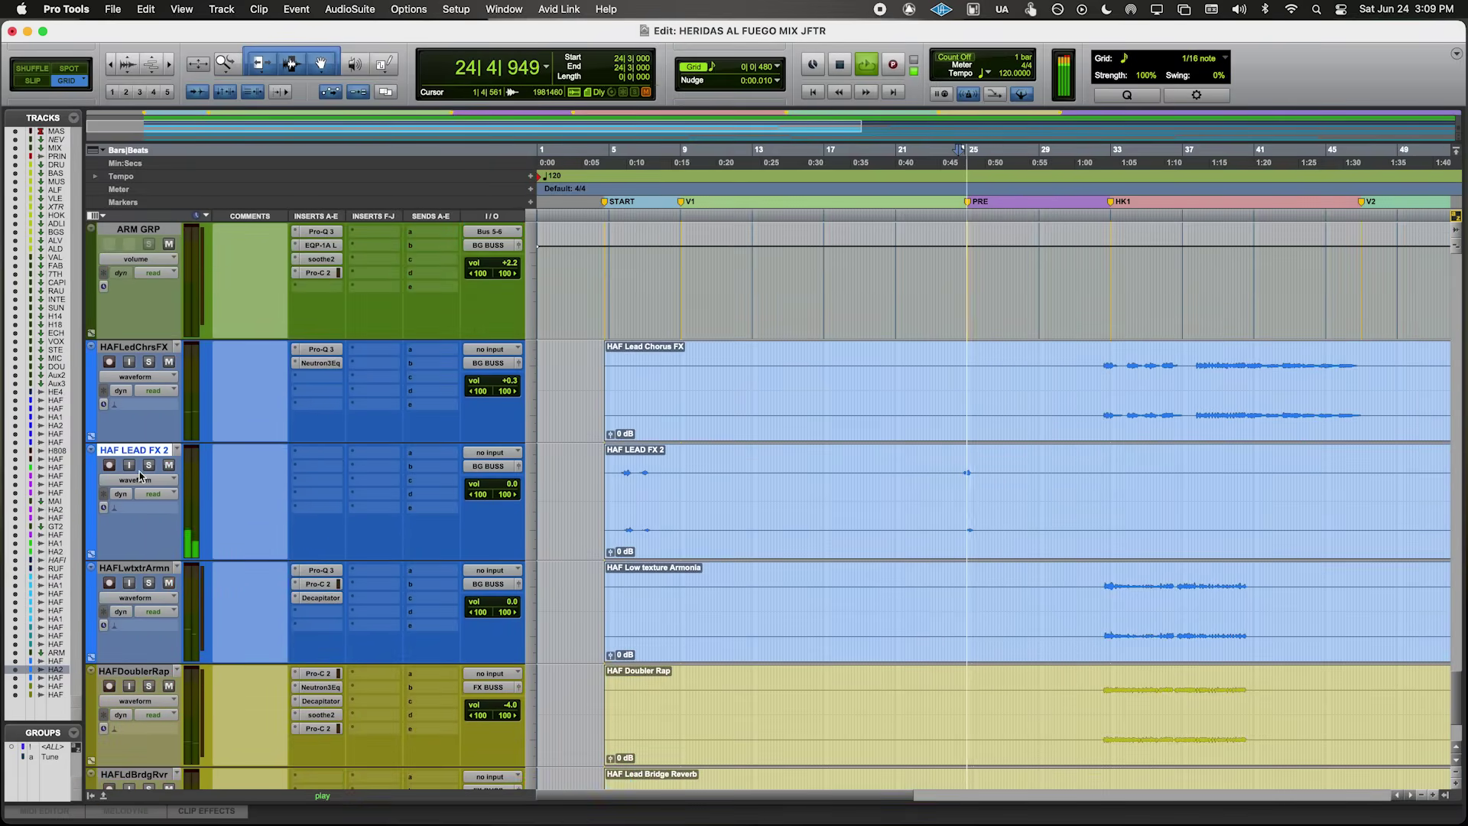
pyautogui.press('space')
pyautogui.press('space')
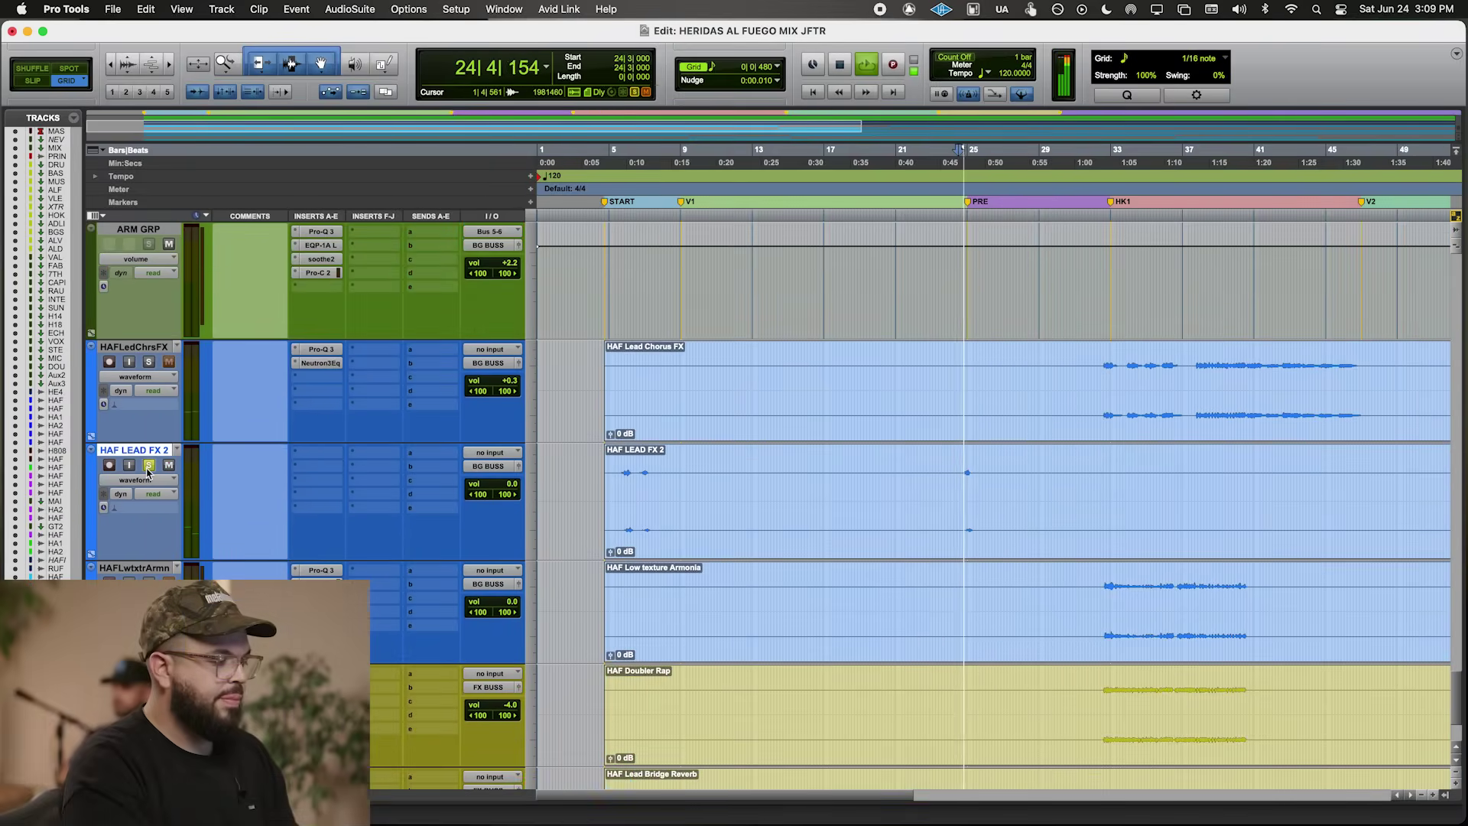
# - Insert Doubler2 on HAF LEAD FX 2 and audition it with the default preset
pyautogui.click(318, 452)
pyautogui.press('Escape')
pyautogui.click(317, 452)
pyautogui.write('dou')
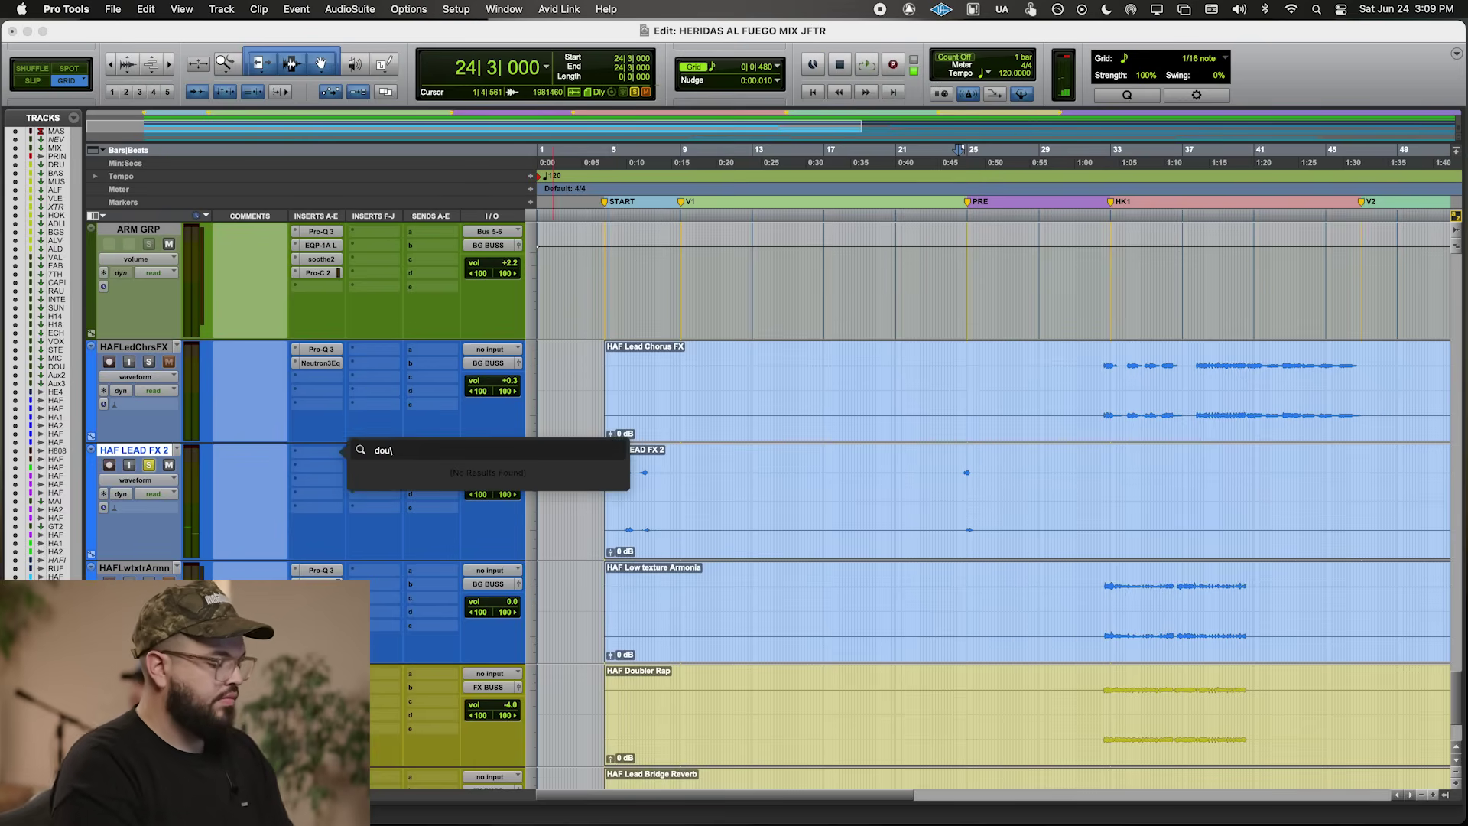
pyautogui.press('Return')
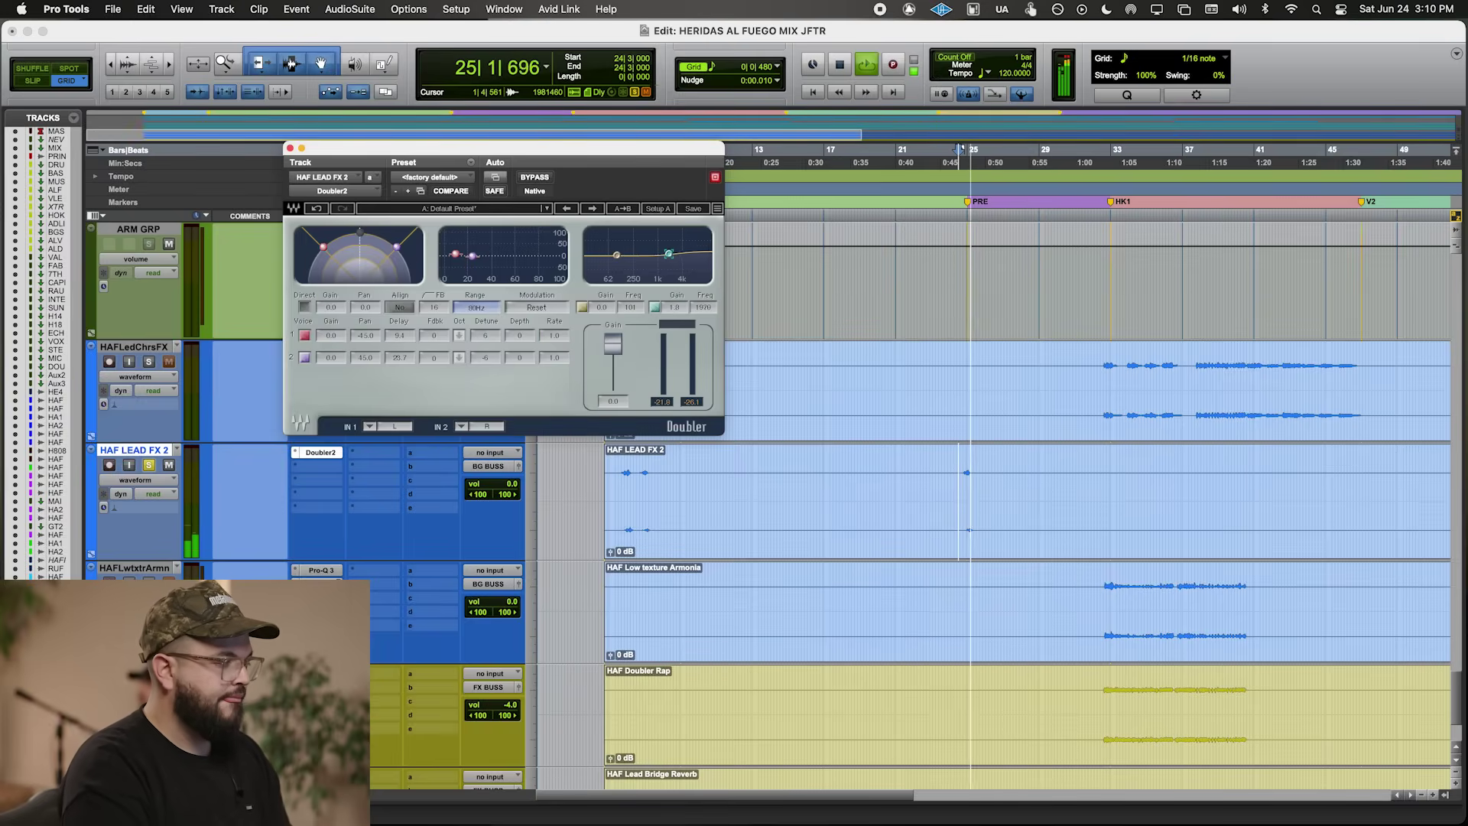
pyautogui.click(291, 149)
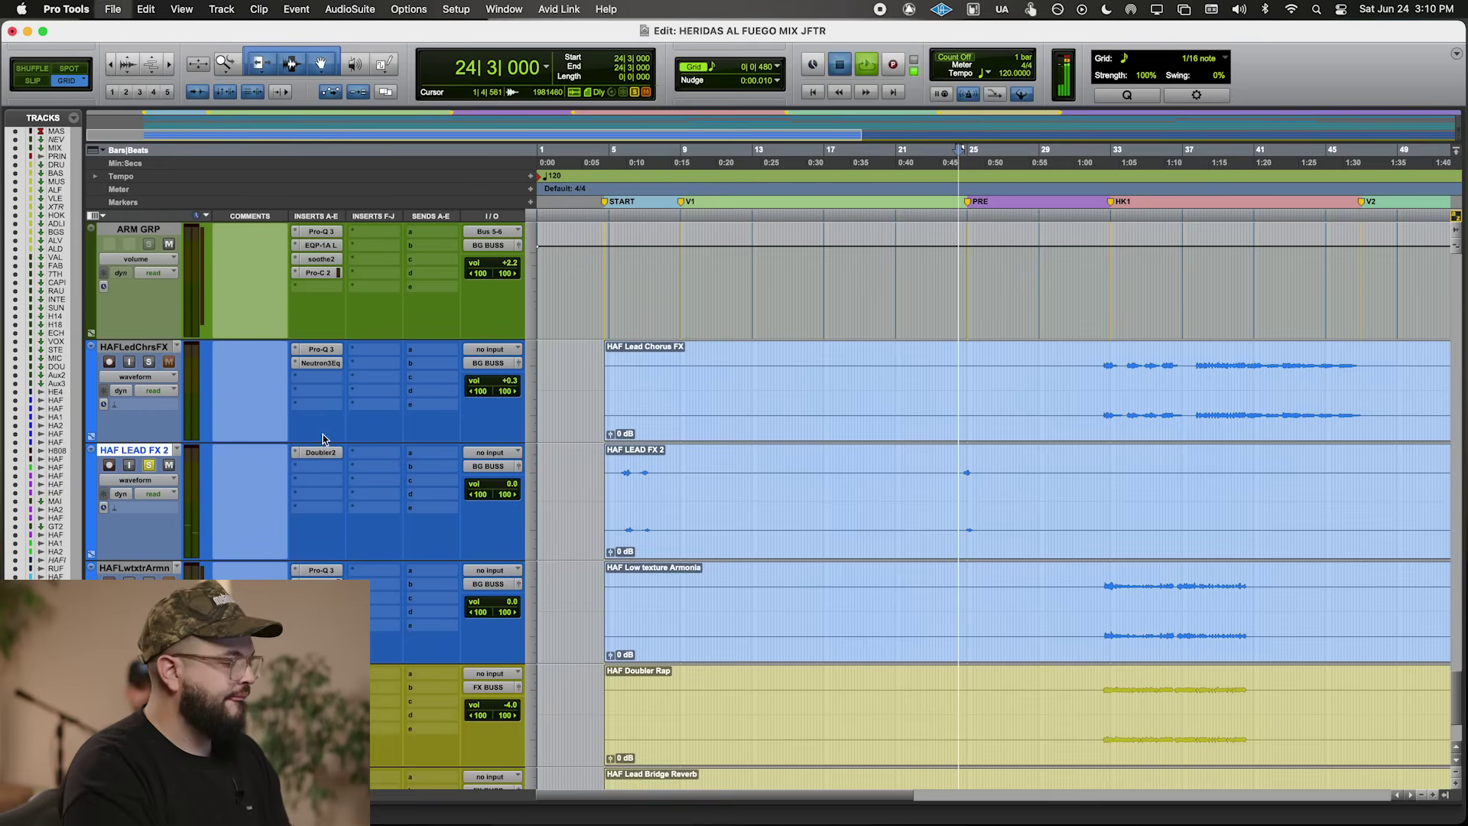
# - Try the stereo BF-3A compressor after Doubler2 on HAF LEAD FX 2
pyautogui.click(318, 468)
pyautogui.click(362, 403)
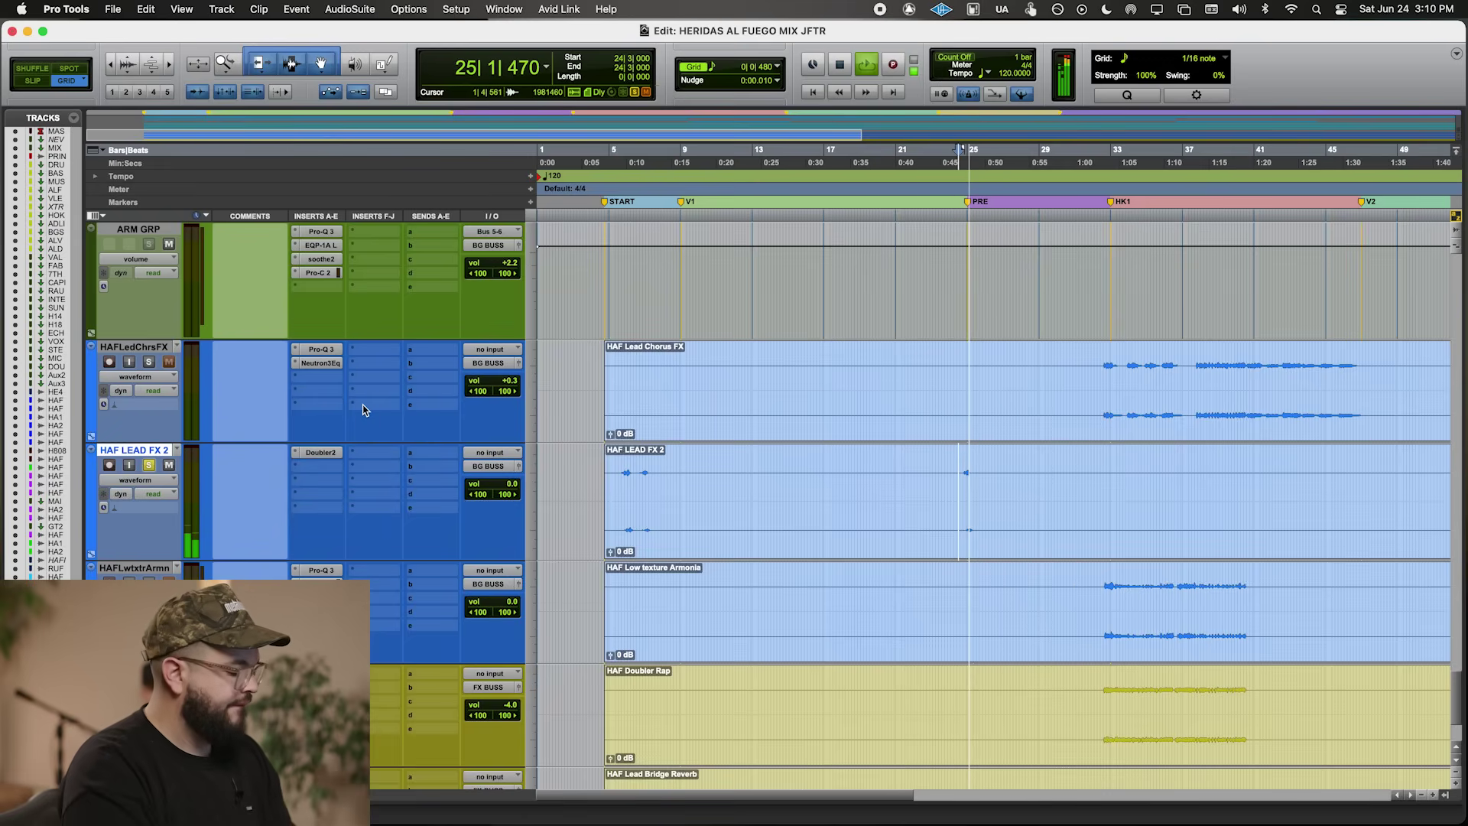
pyautogui.write('3a')
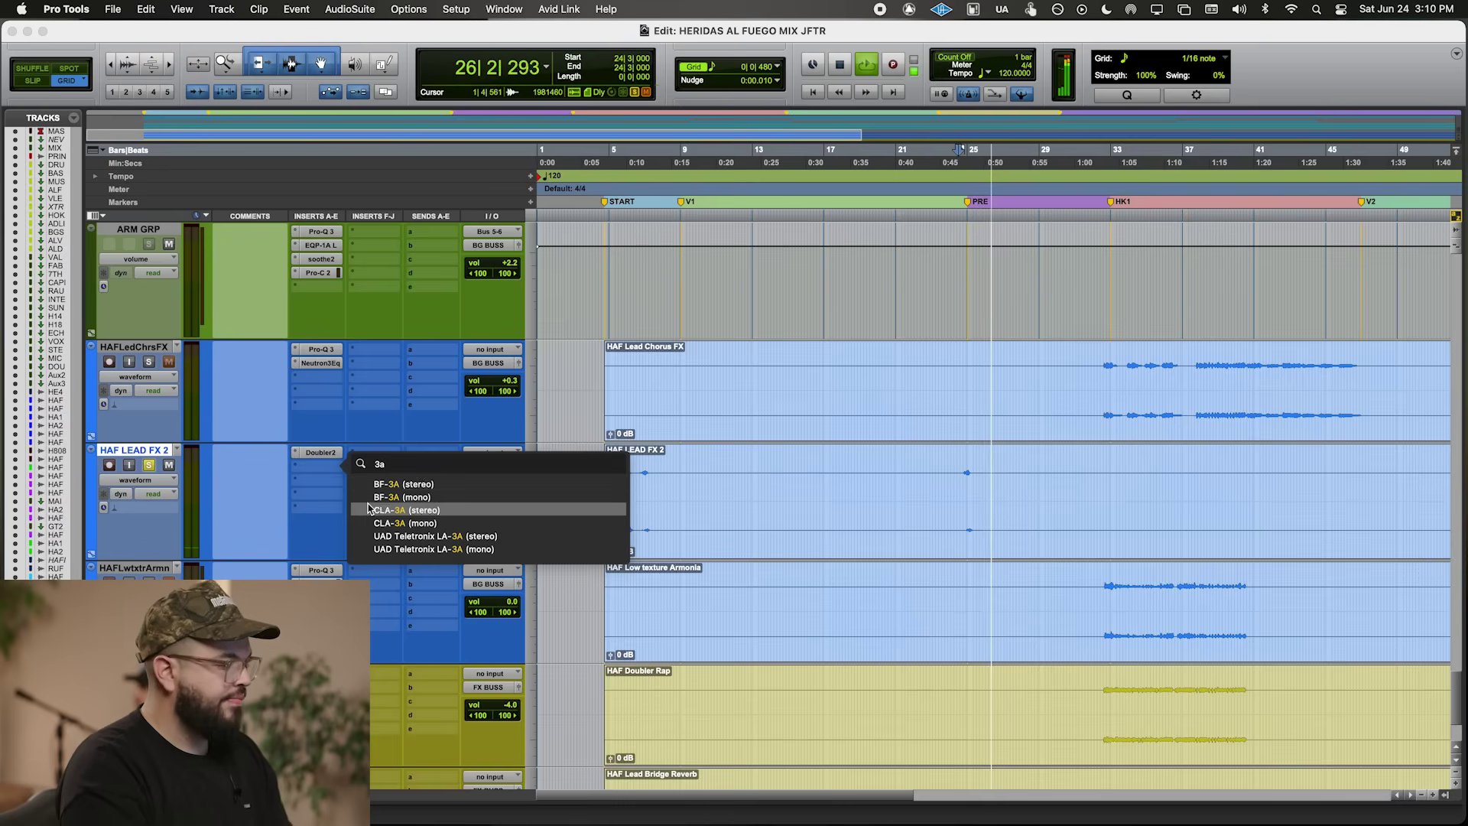
pyautogui.click(406, 484)
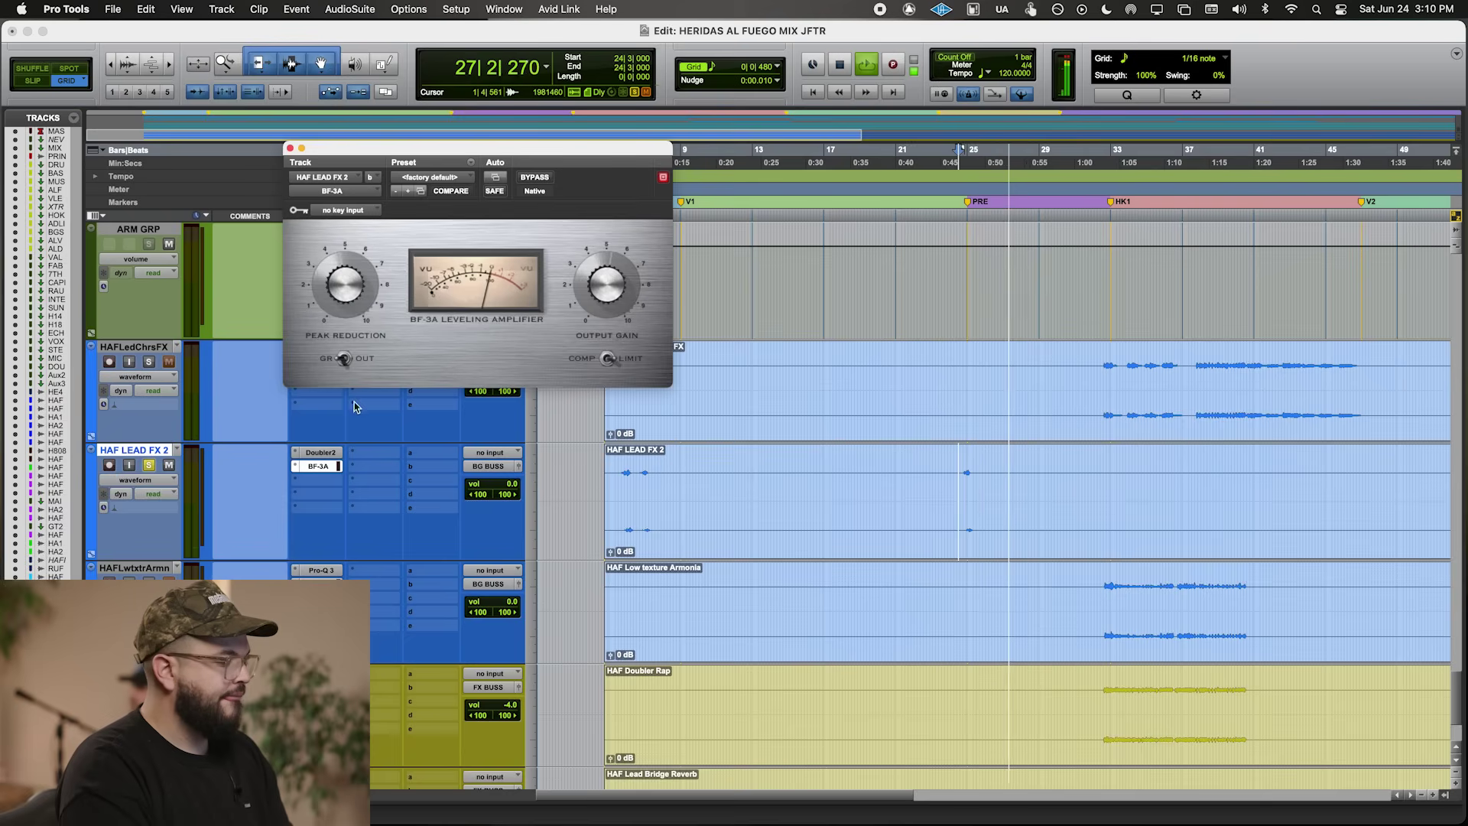
pyautogui.press('space')
# - Replace BF-3A on HAF LEAD FX 2 with the stereo CLA-3A, with peak reduction at about 7 and gain at 4.31
pyautogui.click(298, 469)
pyautogui.click(332, 403)
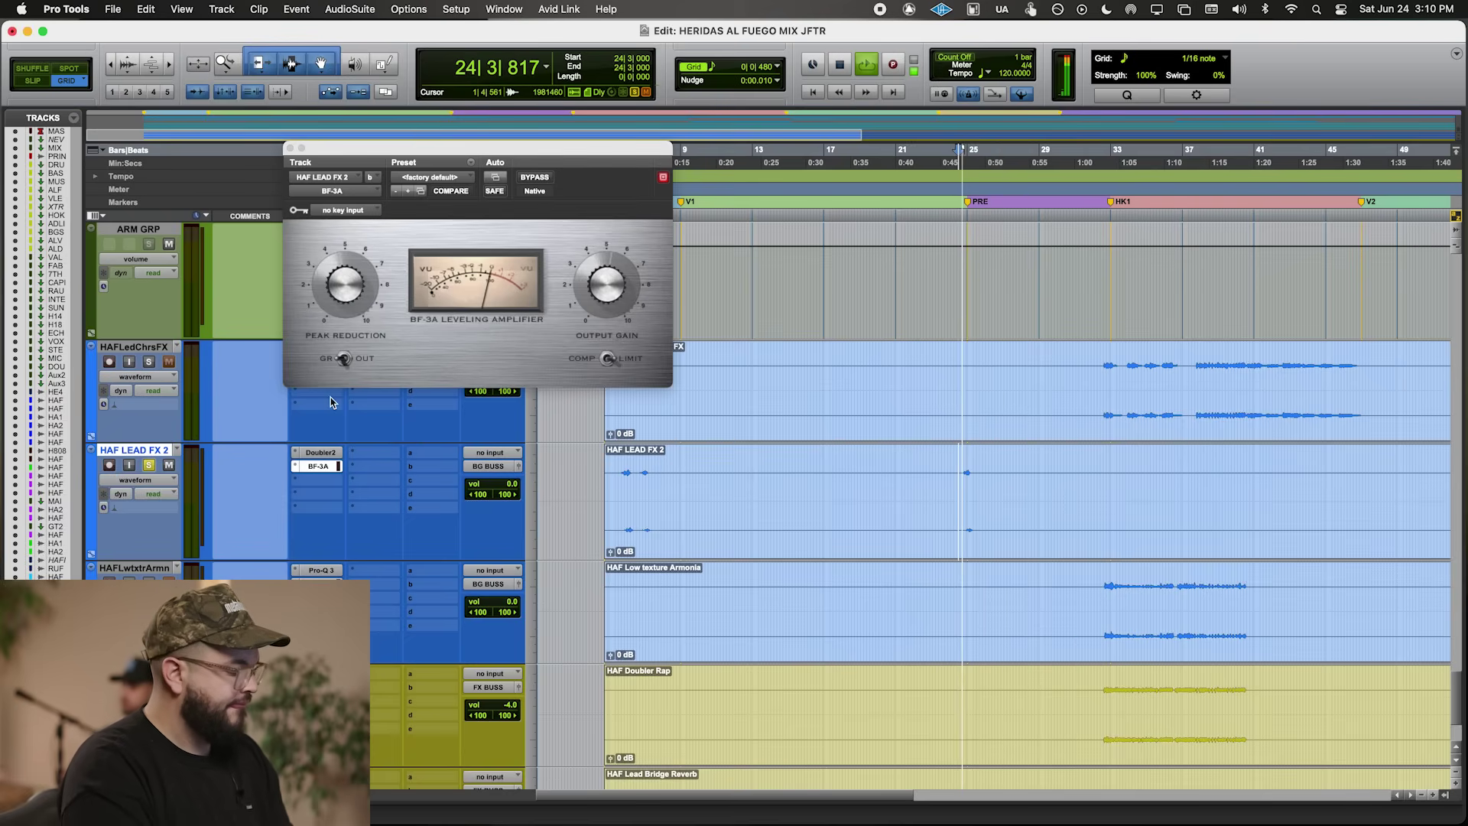
pyautogui.click(406, 510)
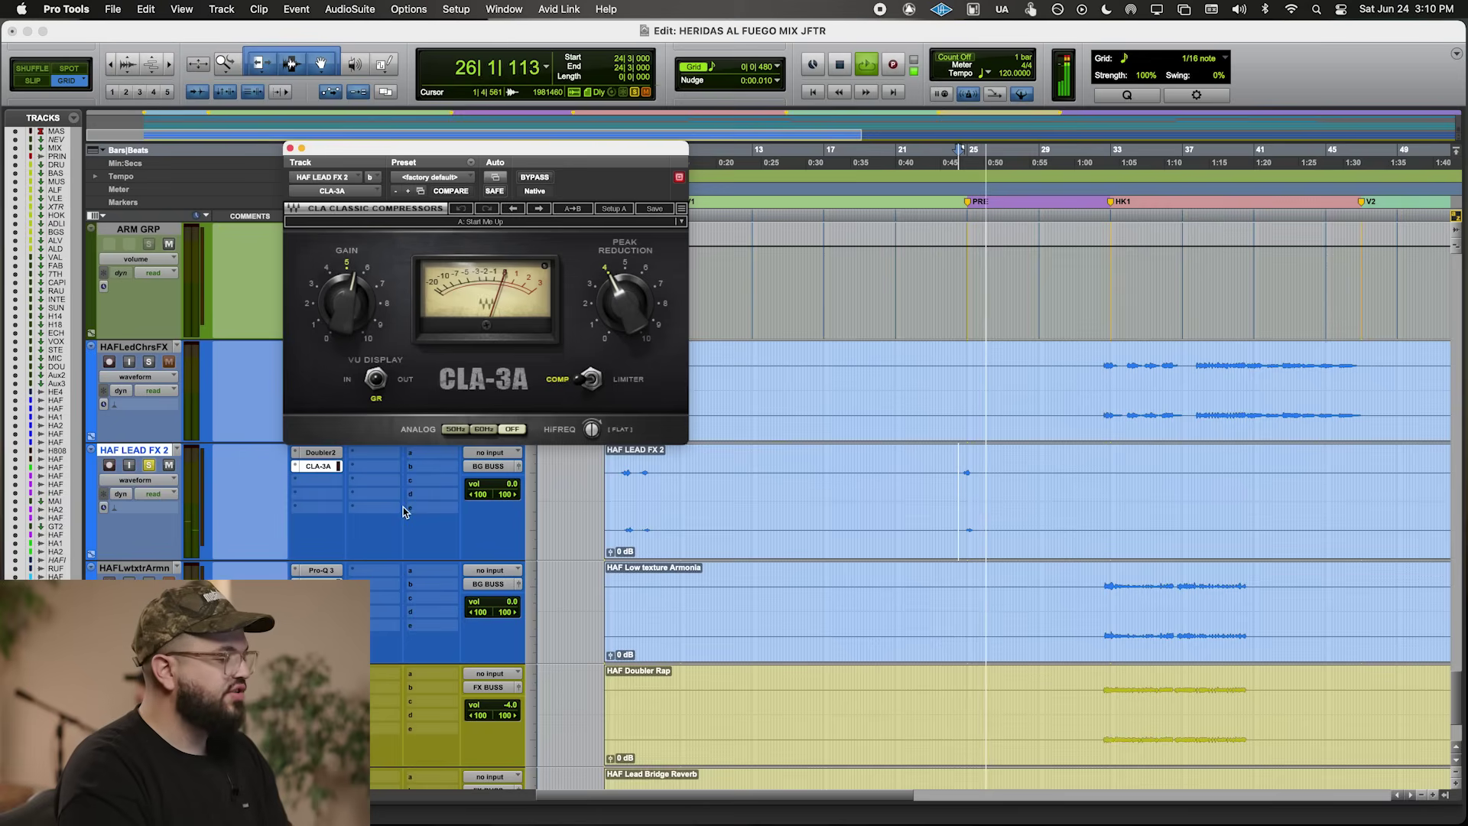
pyautogui.press('space')
pyautogui.moveTo(602, 312); pyautogui.dragTo(604, 285)
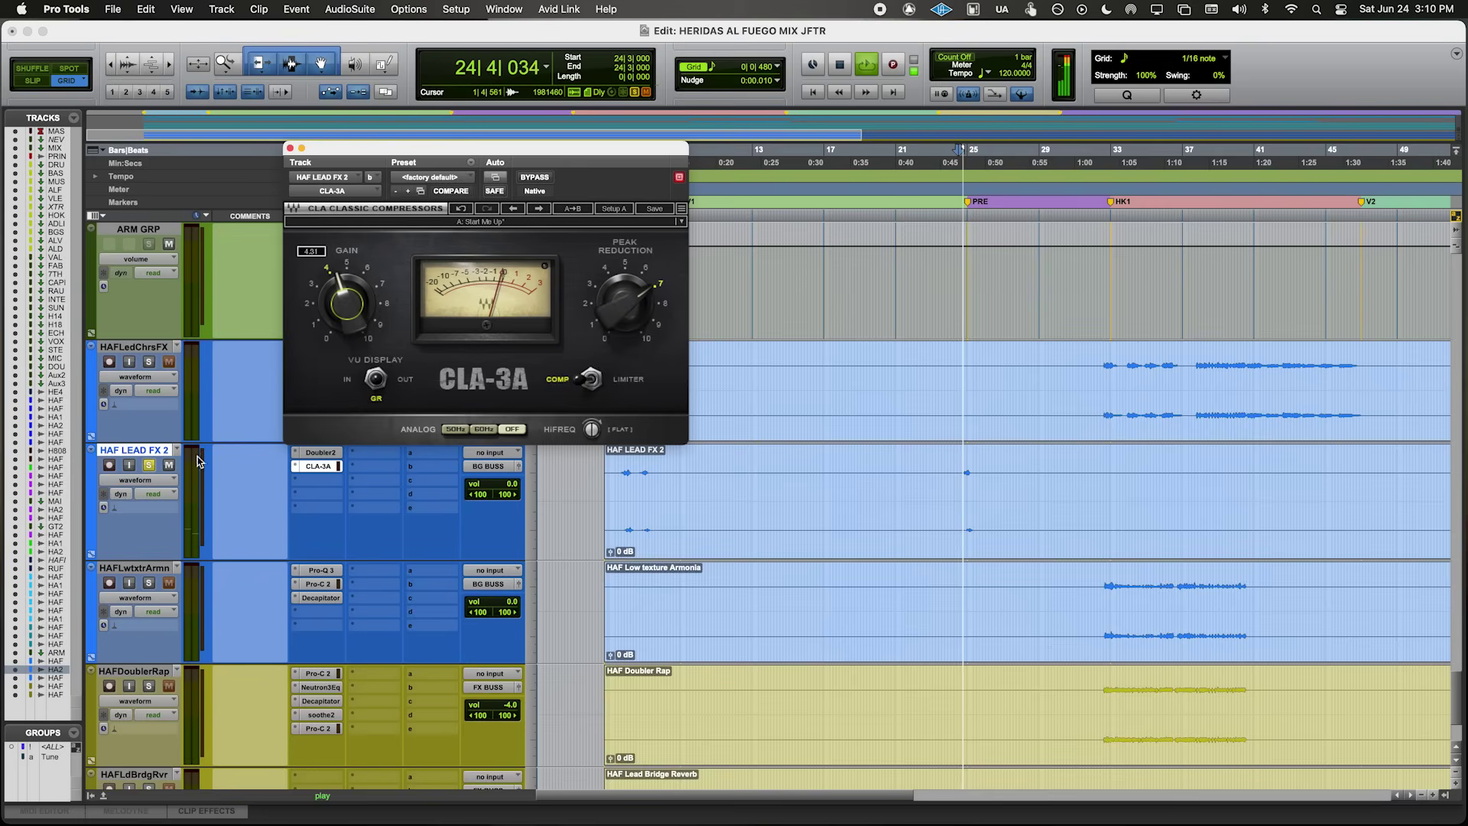
# - Unsolo HAF LEAD FX 2, raise its volume to +0.7 dB in the full mix, and close the CLA-3A
pyautogui.click(148, 466)
pyautogui.press('space')
pyautogui.moveTo(502, 488); pyautogui.dragTo(504, 480)
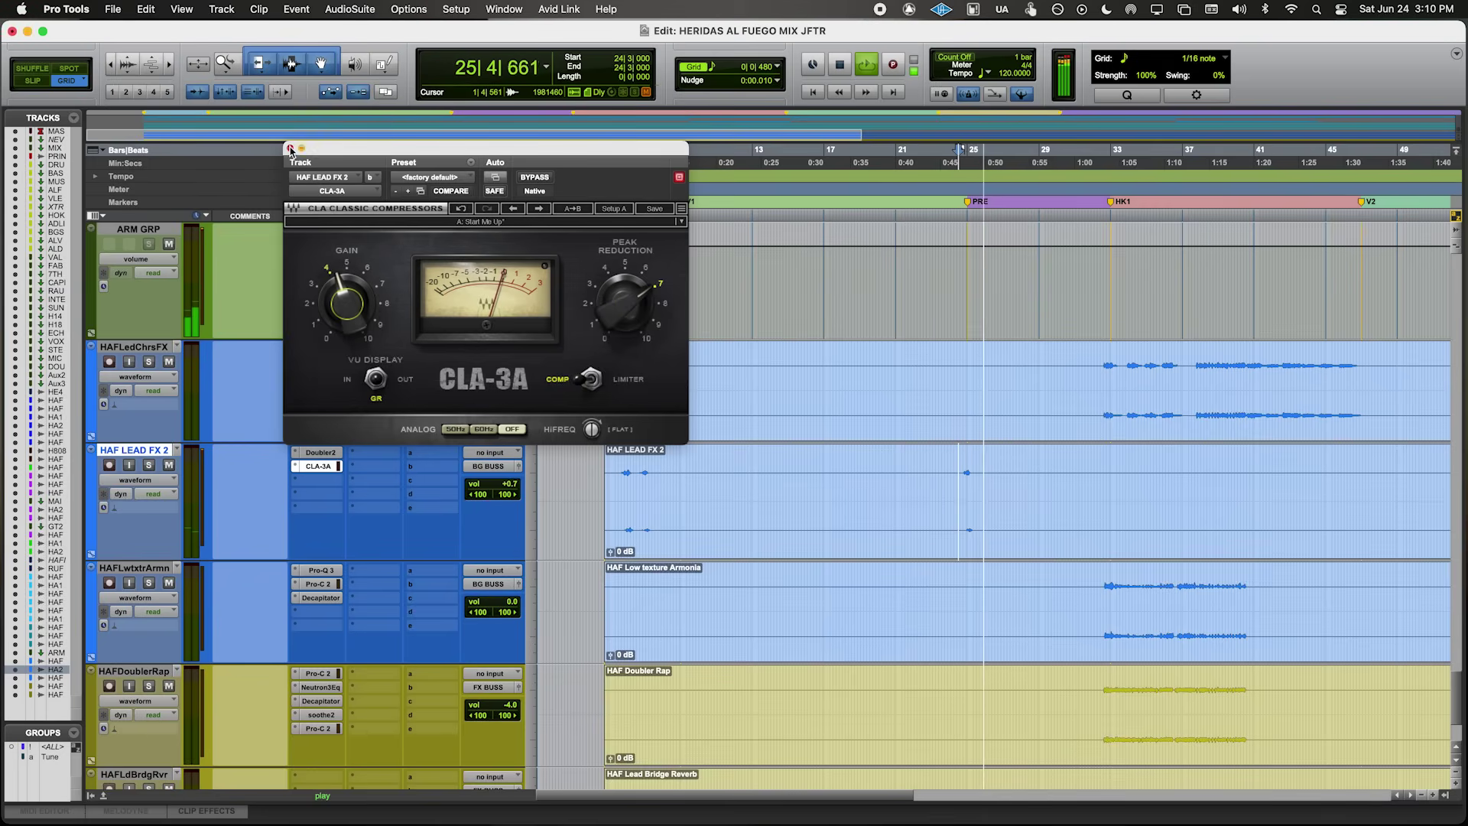
pyautogui.click(291, 149)
# - Solo the old-mix reference track HERIDASALFU4 and reset its volume to 0.0 dB
pyautogui.press('super+bracketleft')
pyautogui.press('super+bracketleft')
pyautogui.press('super+bracketleft')
pyautogui.press('super+bracketleft')
pyautogui.scroll(10, 573, 509)
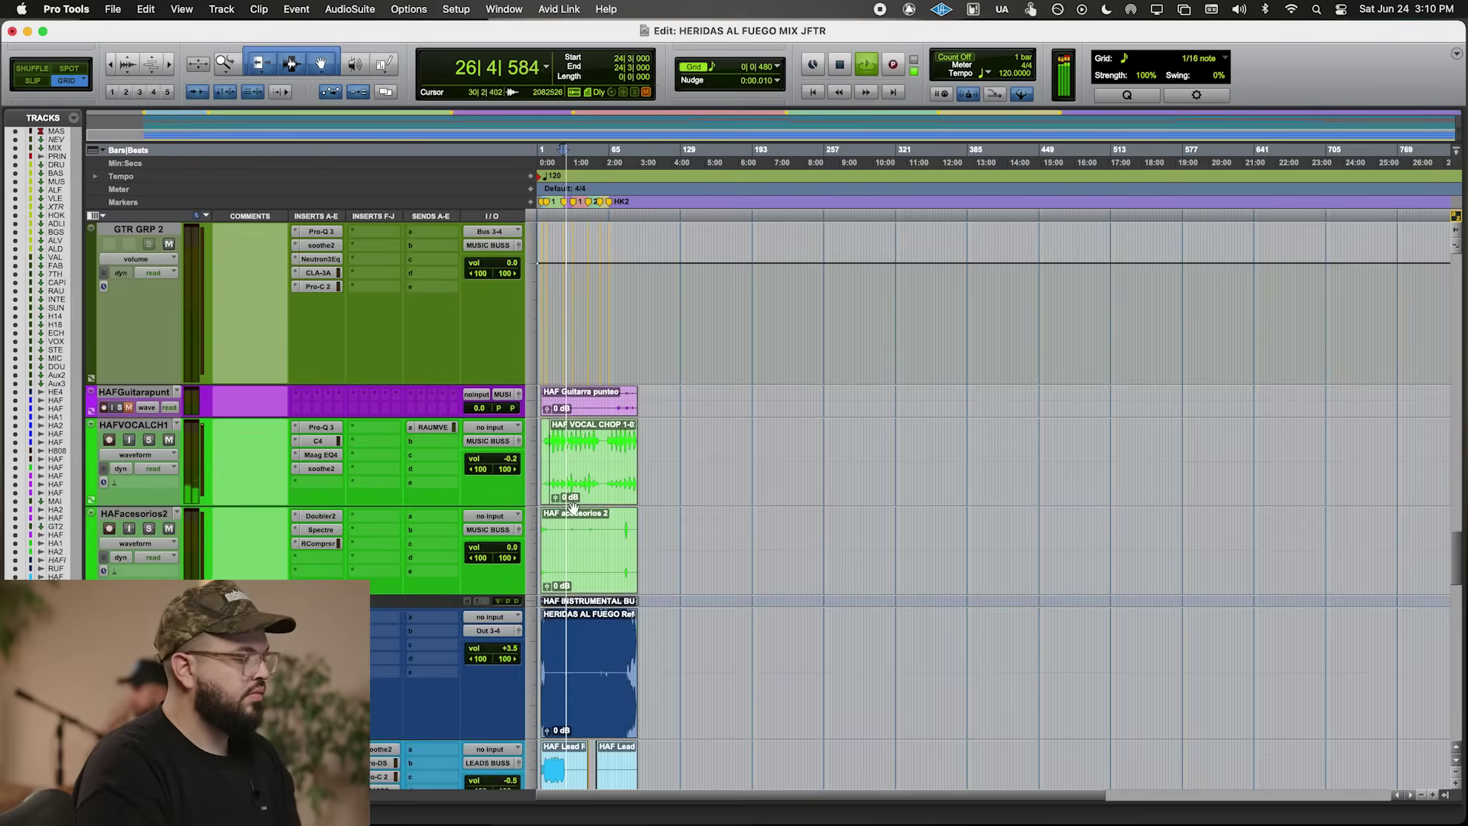
pyautogui.scroll(15, 334, 526)
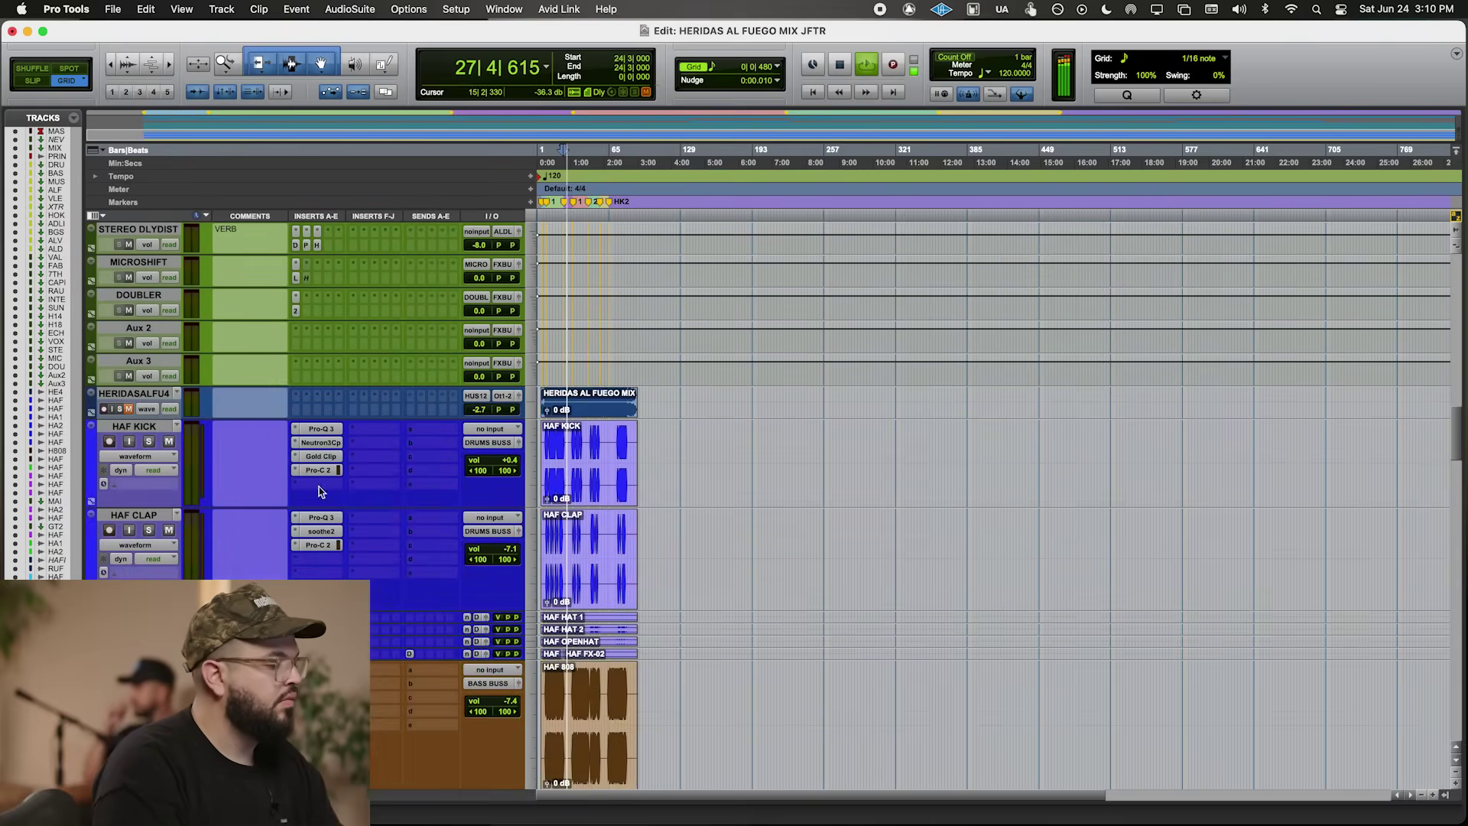
pyautogui.click(120, 409)
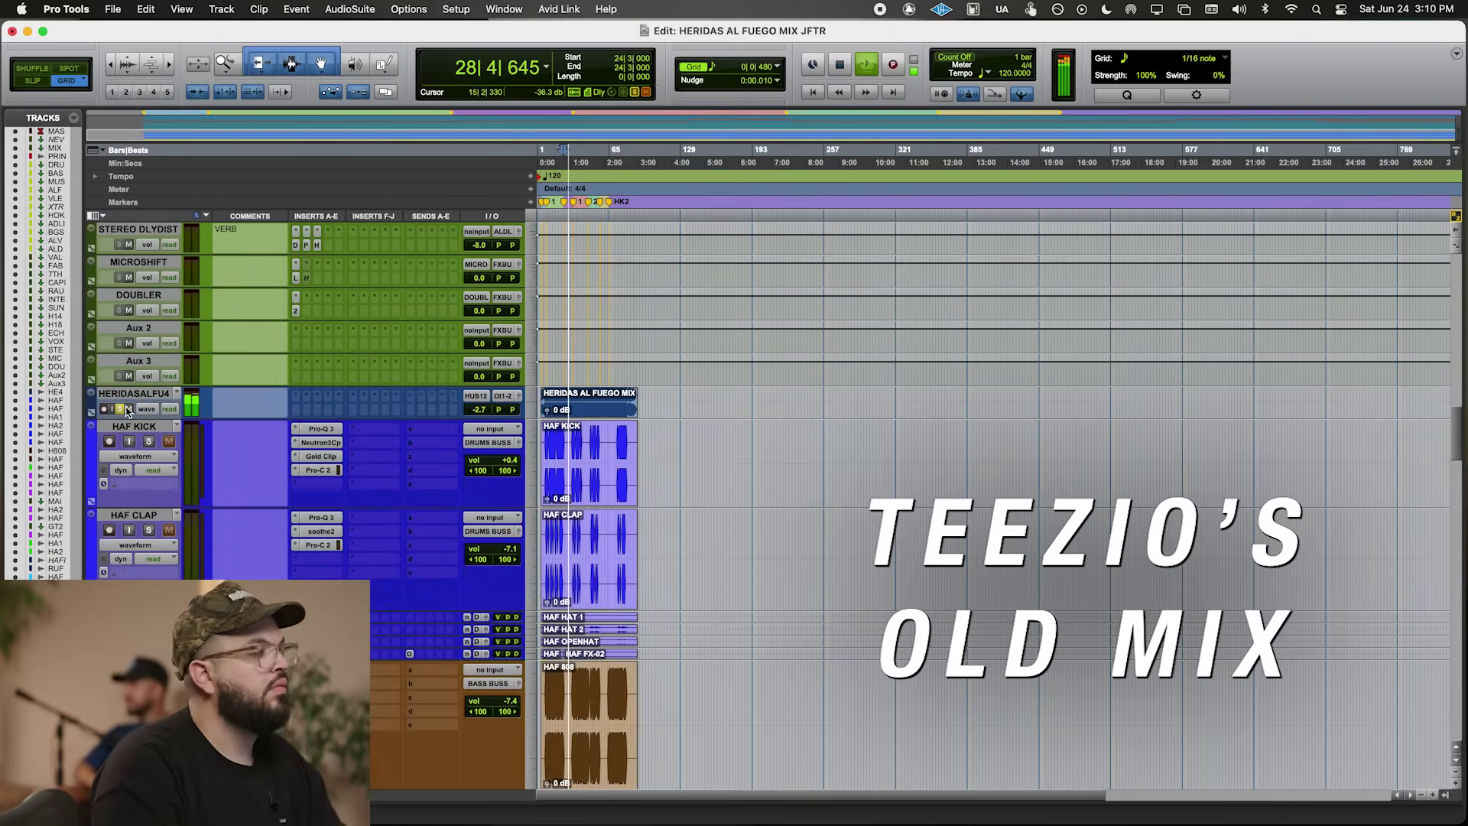
pyautogui.keyDown('alt'); pyautogui.click(484, 410); pyautogui.keyUp('alt')
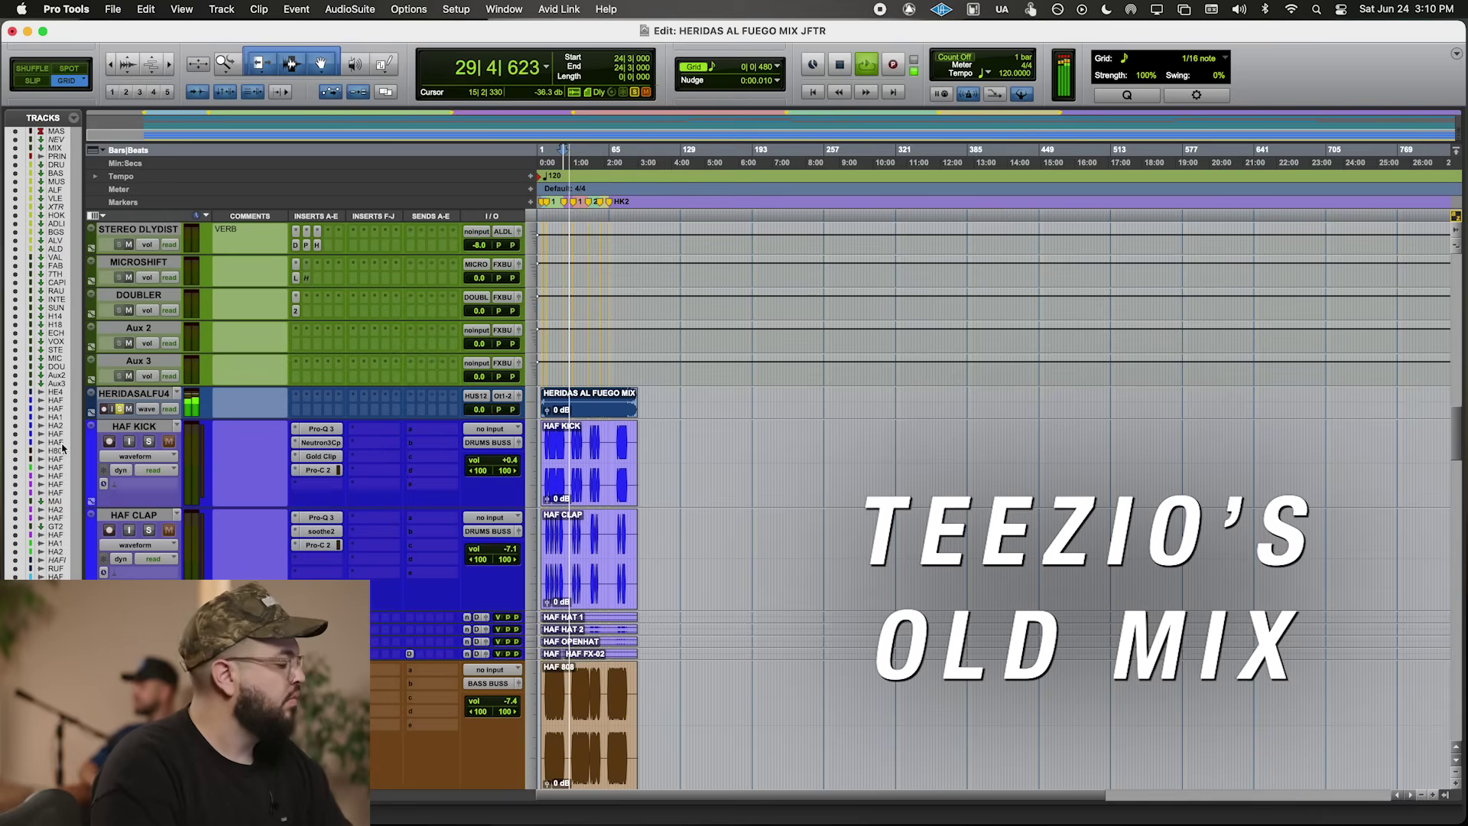
# - Compare the current mix with the old-mix reference by switching the reference track's solo off and on during playback
pyautogui.click(120, 409)
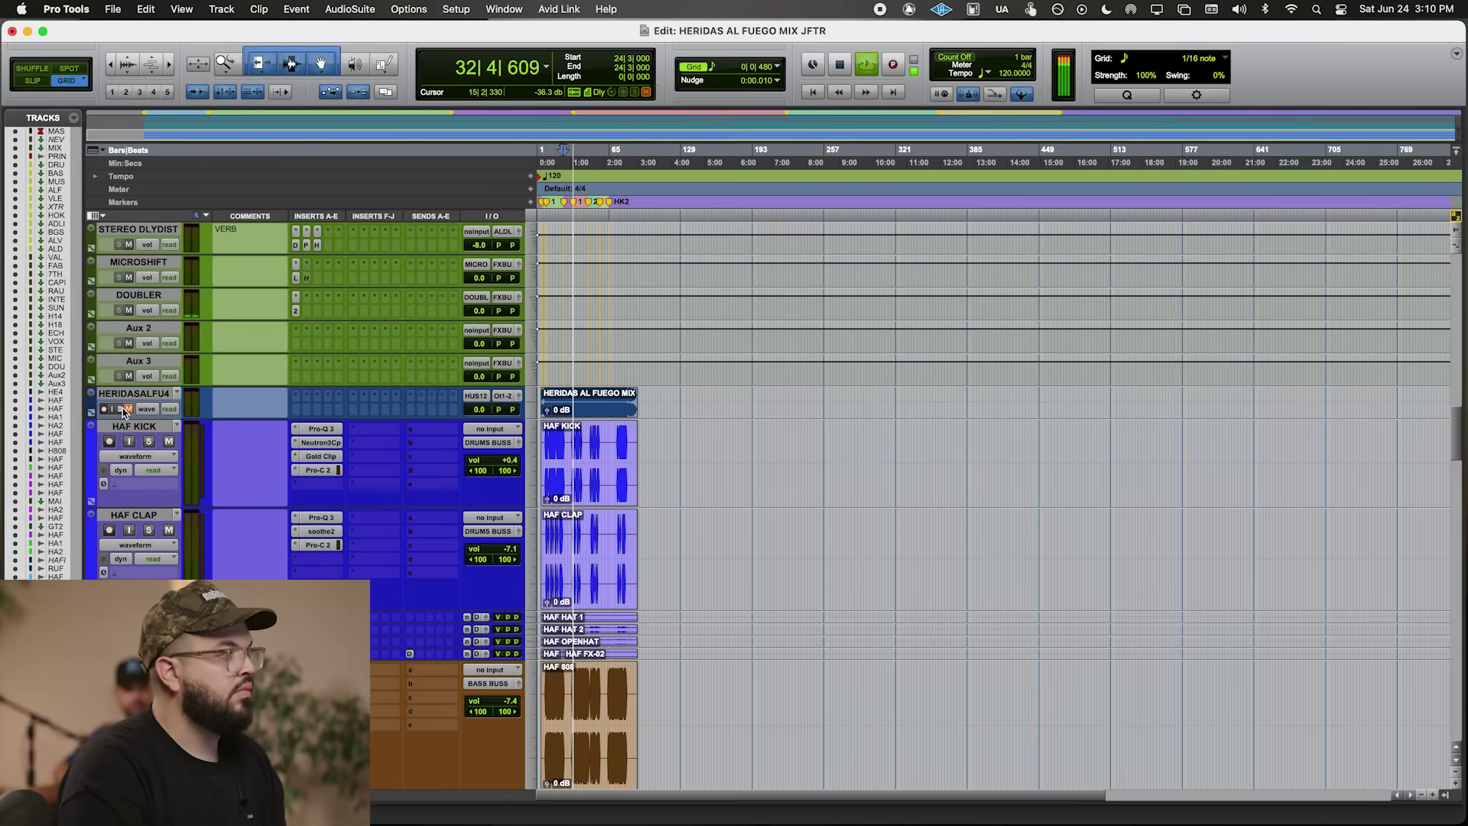
pyautogui.click(120, 409)
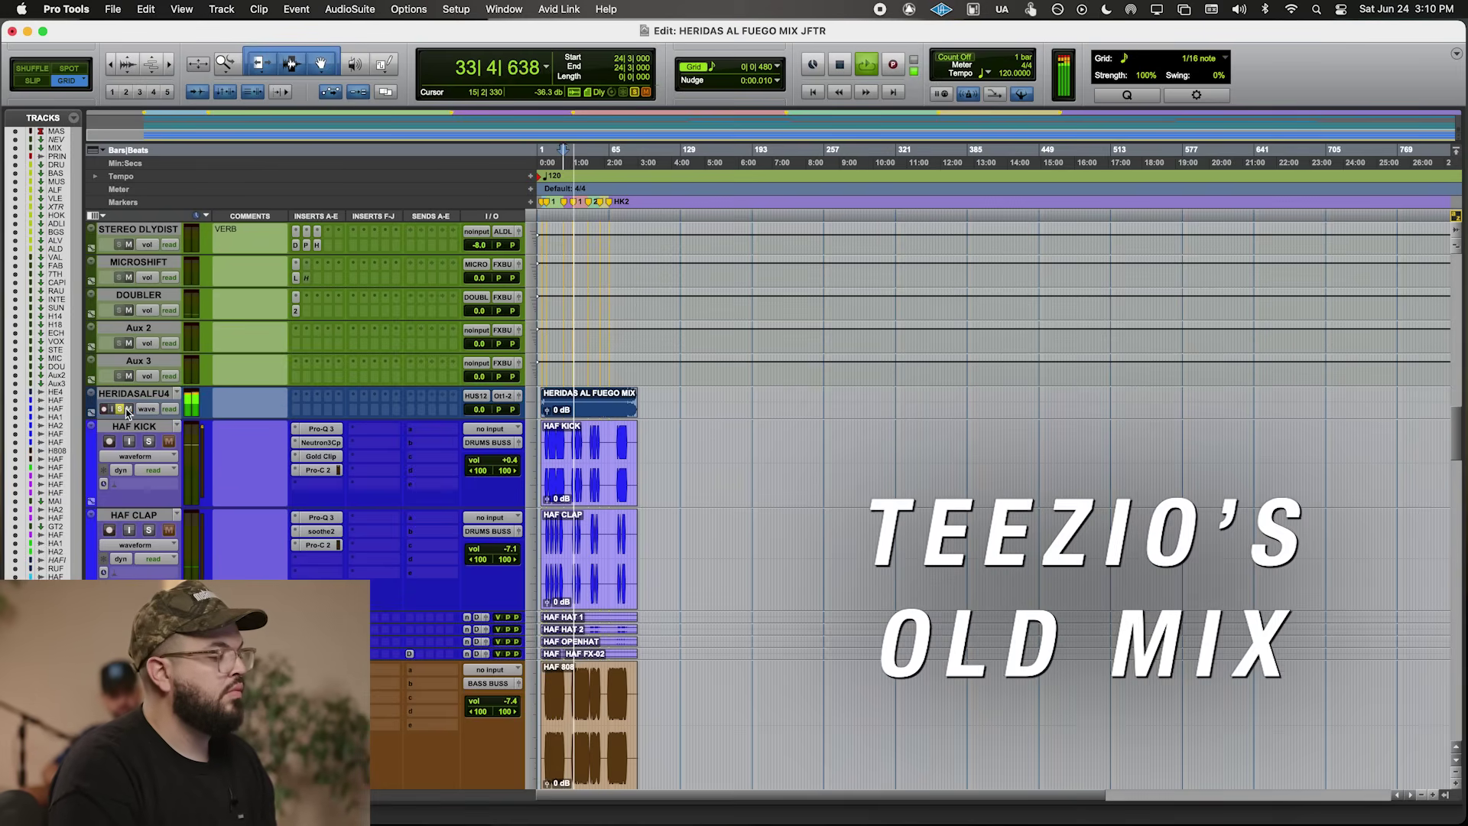
pyautogui.click(120, 409)
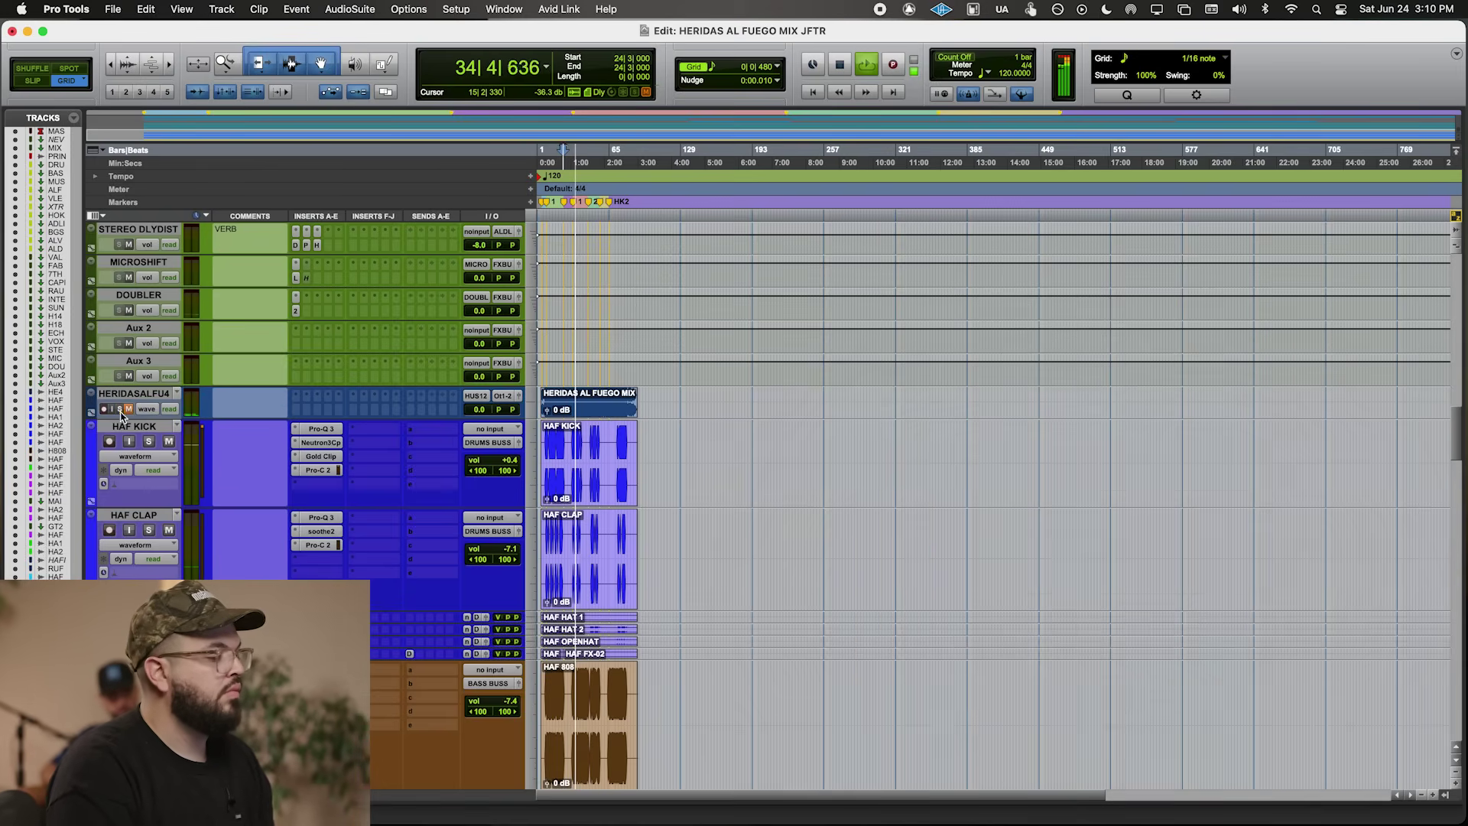
# - Show the volume automation of the HAFLeadChors track and play the mix from the pre-hook around bar 26
pyautogui.scroll(-10, 603, 351)
pyautogui.scroll(-5, 603, 360)
pyautogui.press('t')
pyautogui.press('t')
pyautogui.press('t')
pyautogui.scroll(-10, 602, 390)
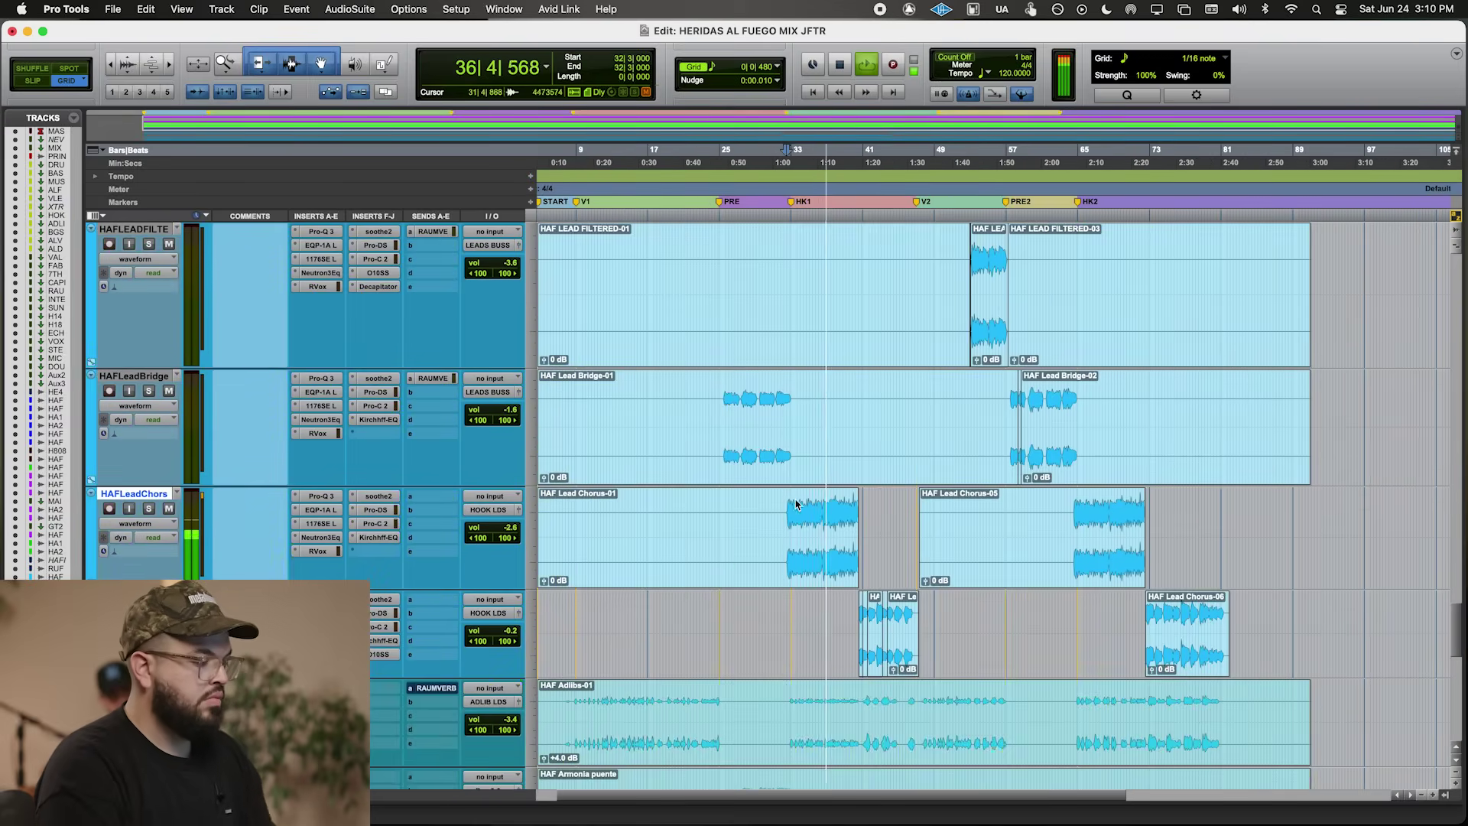
pyautogui.hotkey('ctrl', '-')
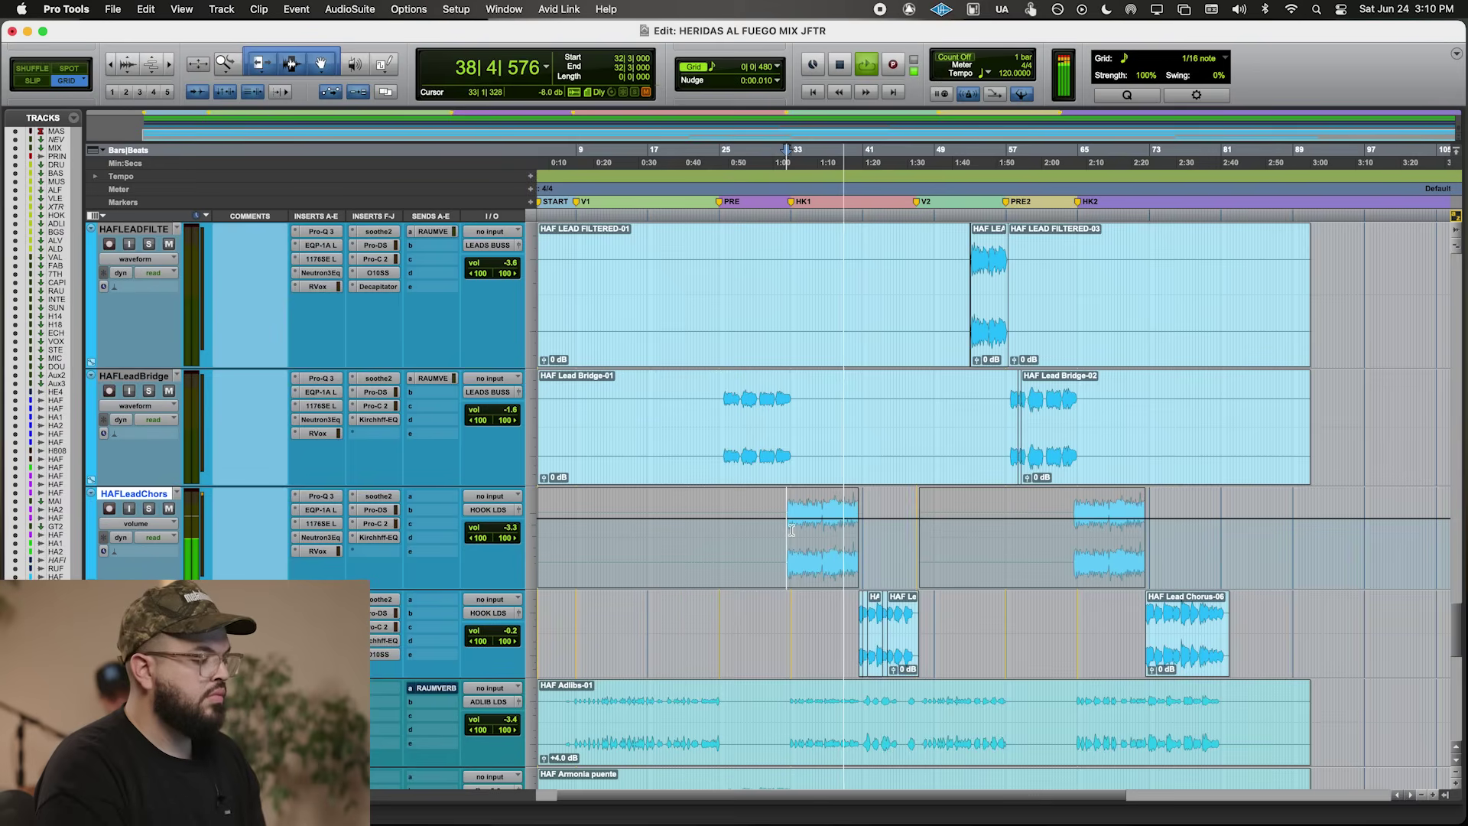
pyautogui.click(737, 543)
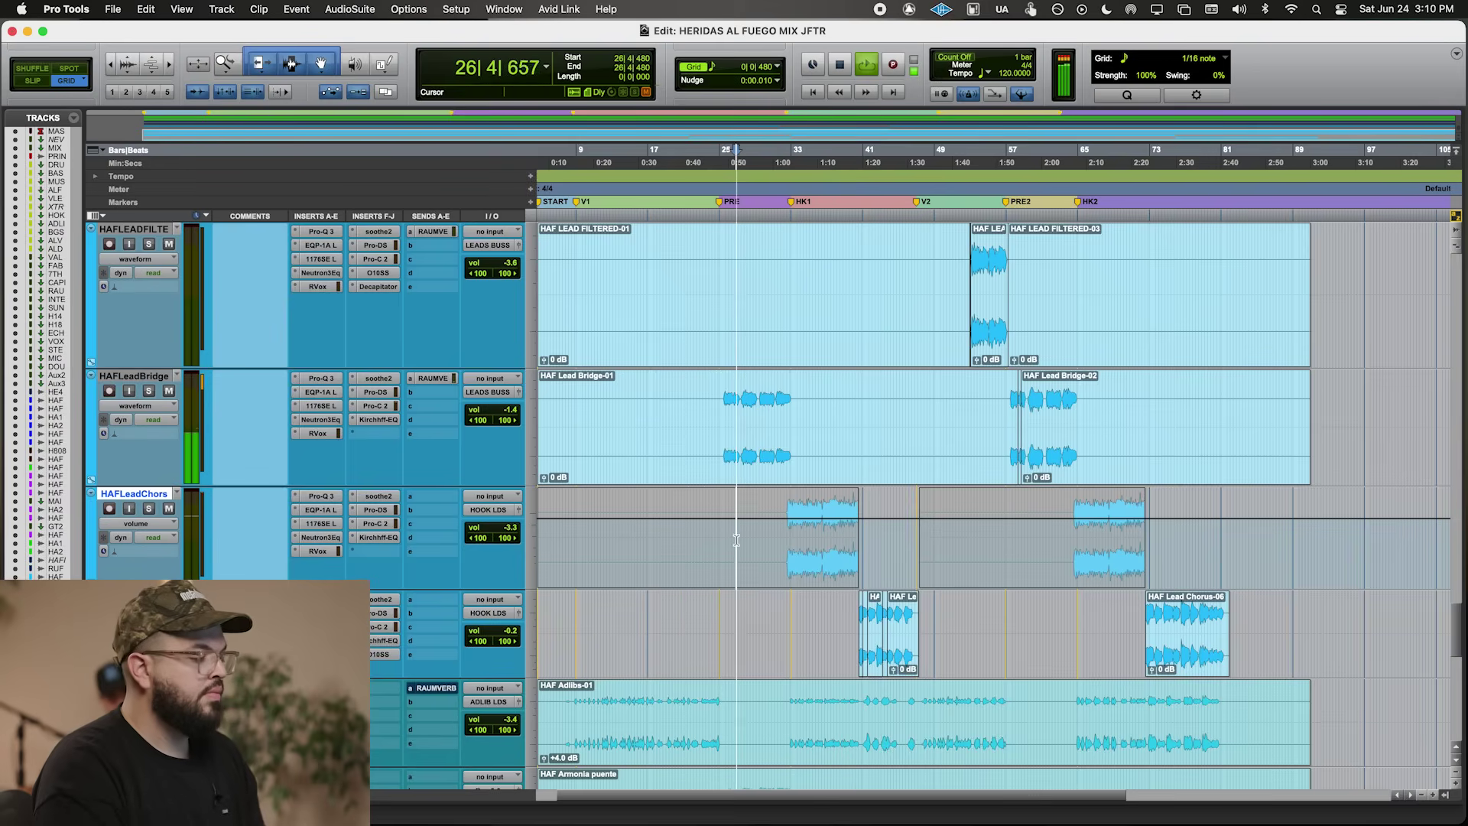
# - Review the lead, harmony and effect vocal tracks and the RUFF rough mix while the pre-hook plays into the first hook
pyautogui.scroll(-5, 736, 540)
pyautogui.scroll(4, 737, 540)
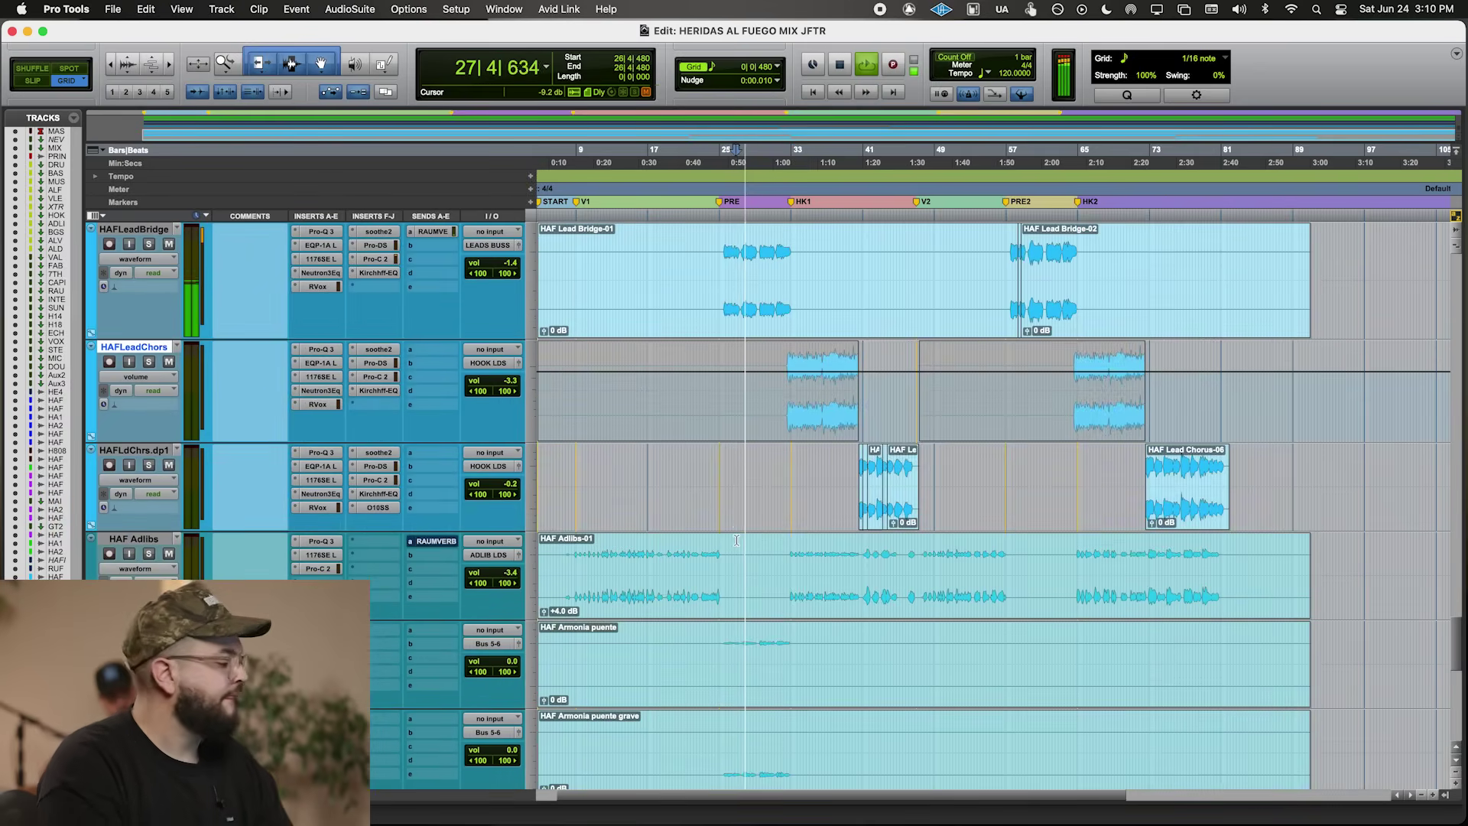
pyautogui.scroll(4, 800, 476)
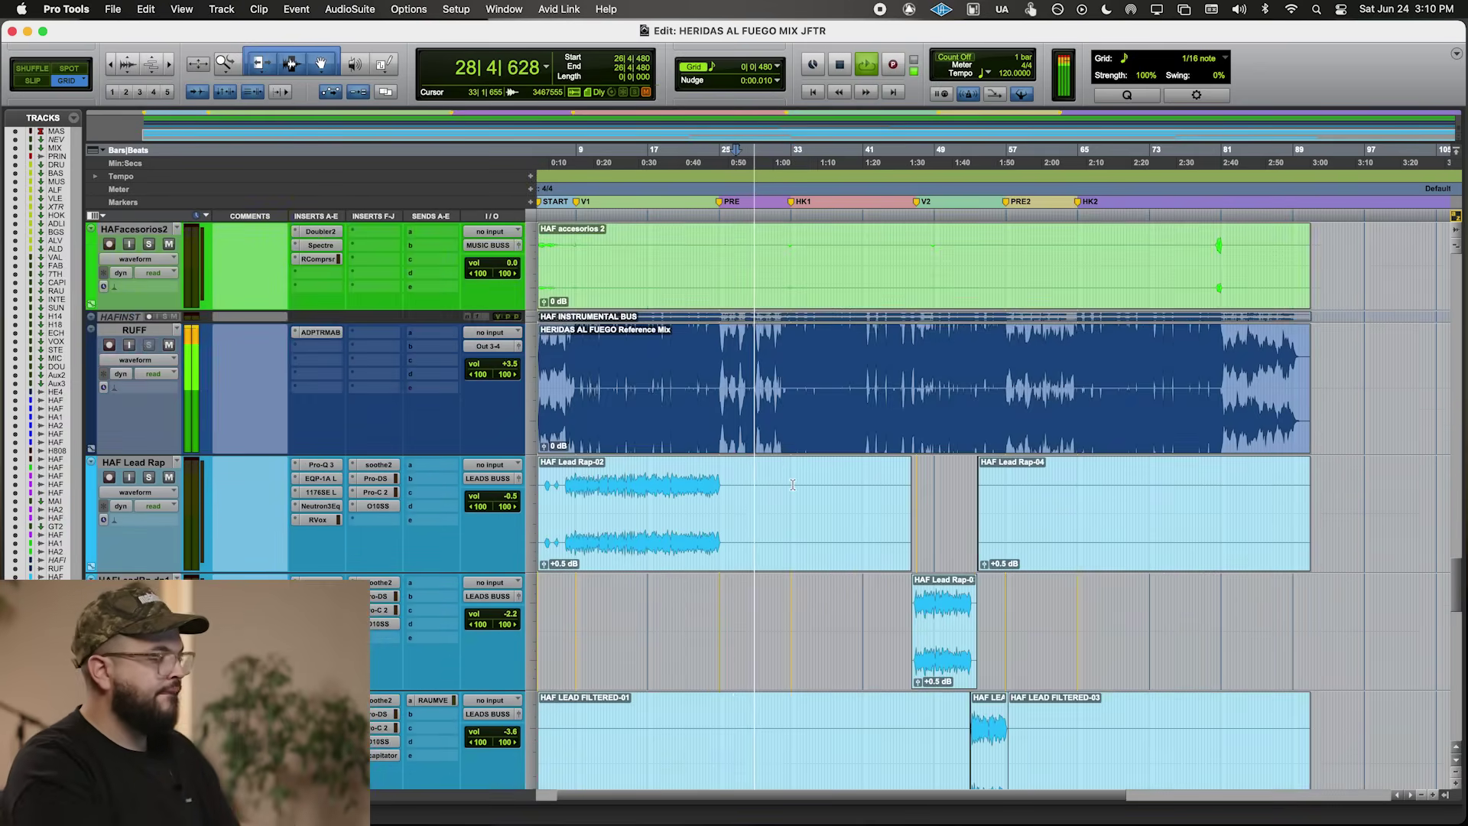
pyautogui.scroll(4, 793, 488)
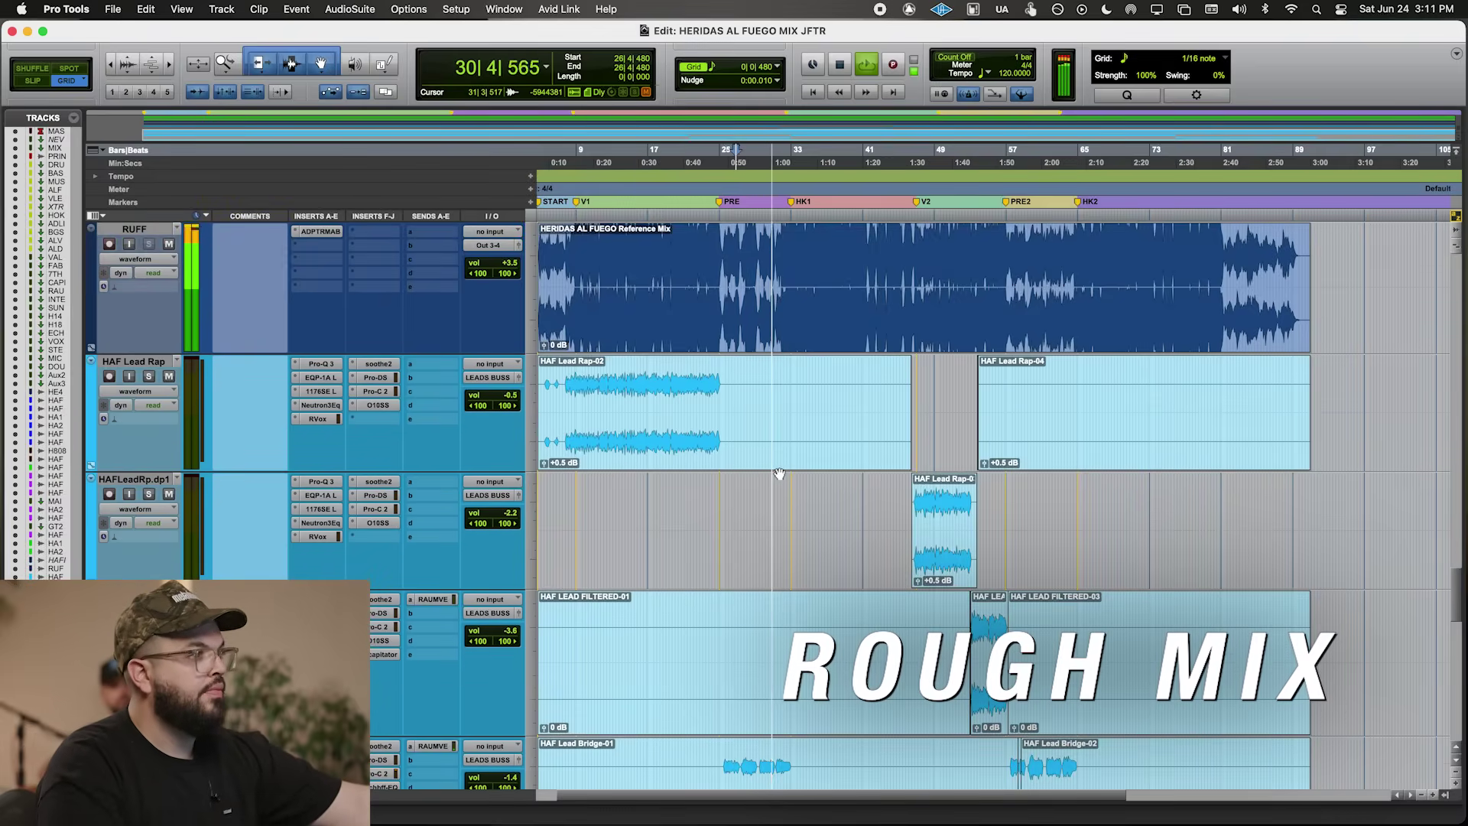
pyautogui.scroll(-8, 779, 475)
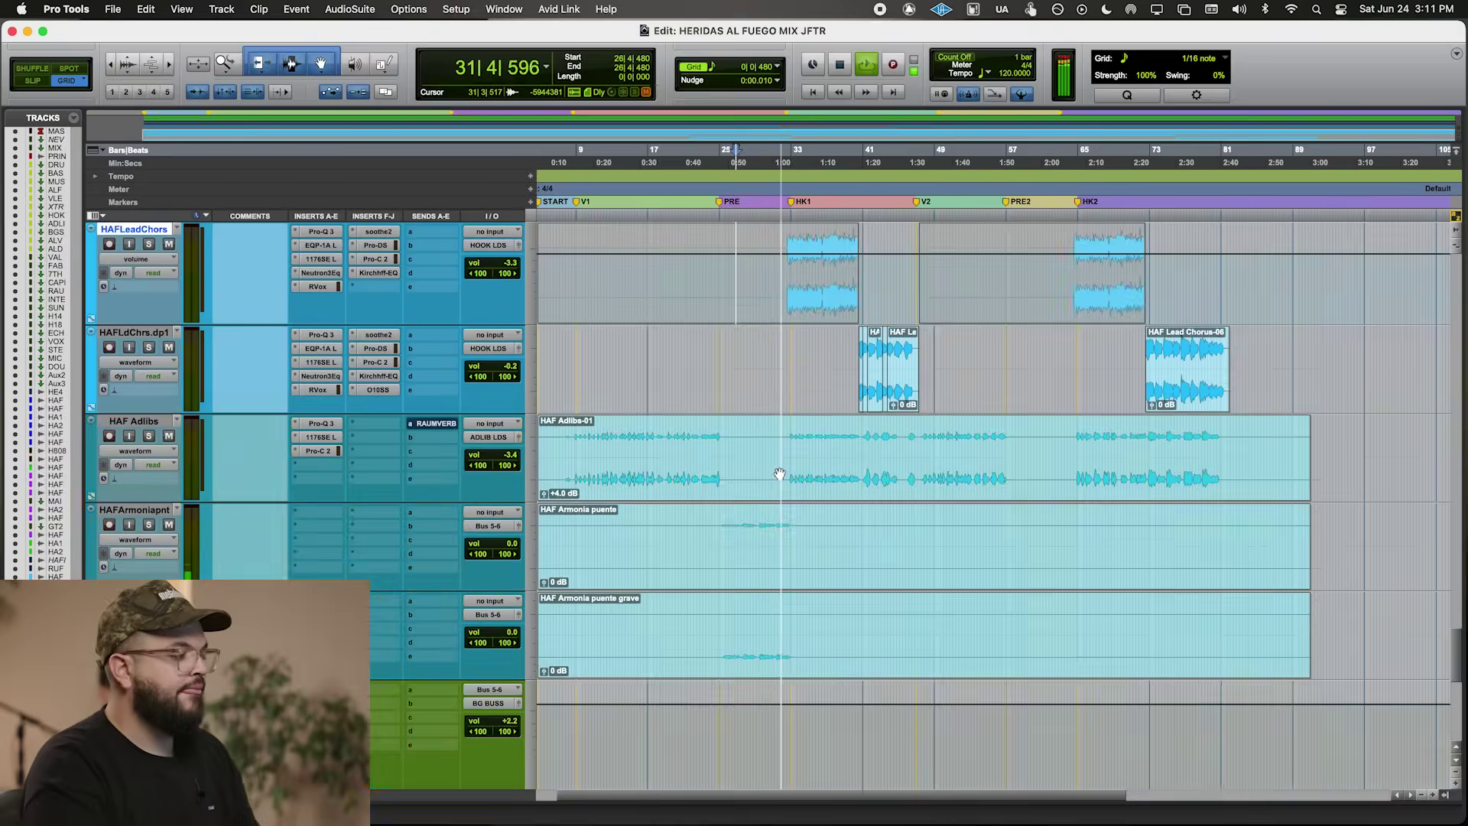
pyautogui.scroll(-3, 779, 471)
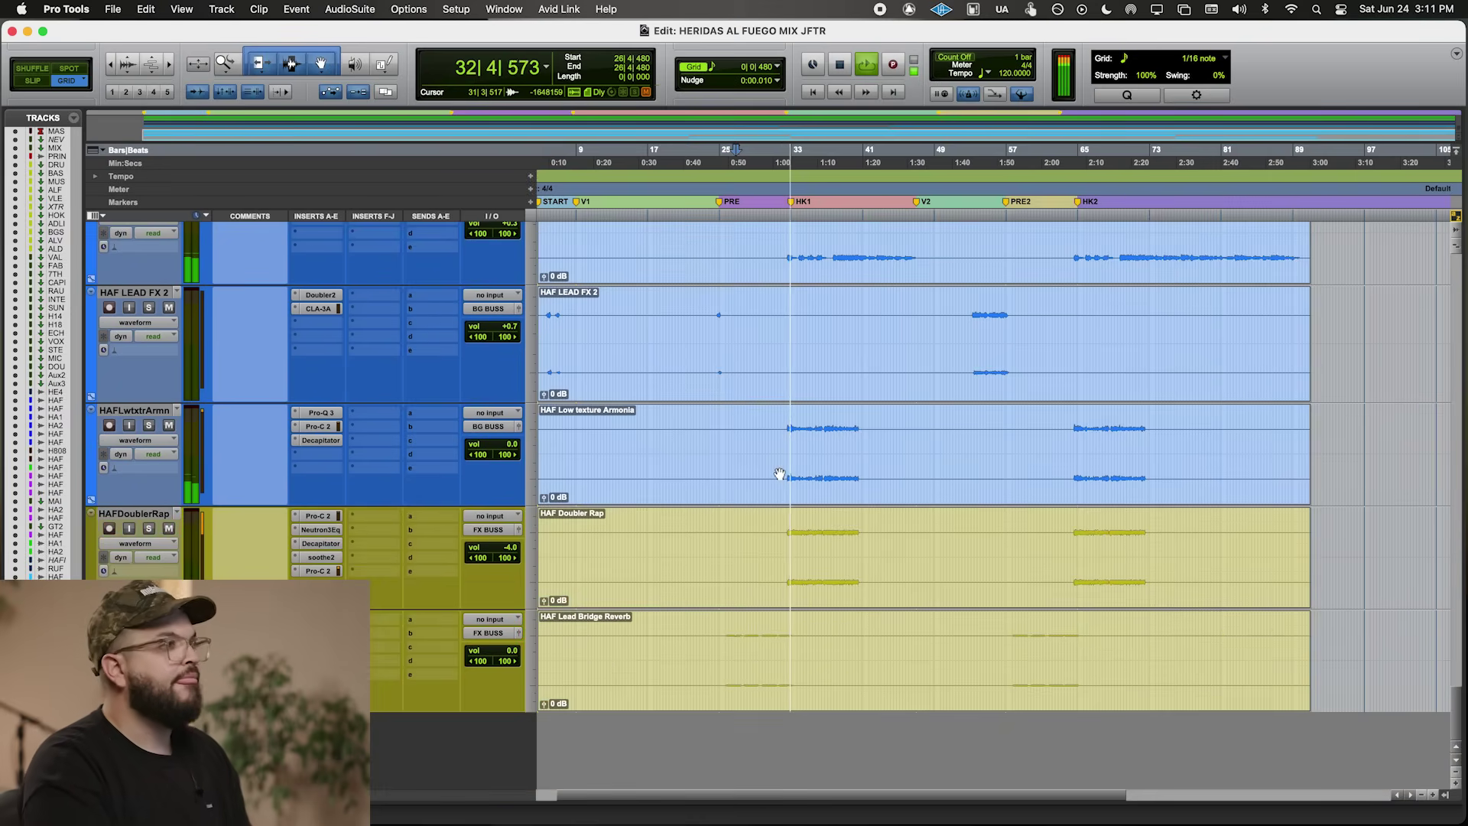
pyautogui.scroll(-15, 780, 474)
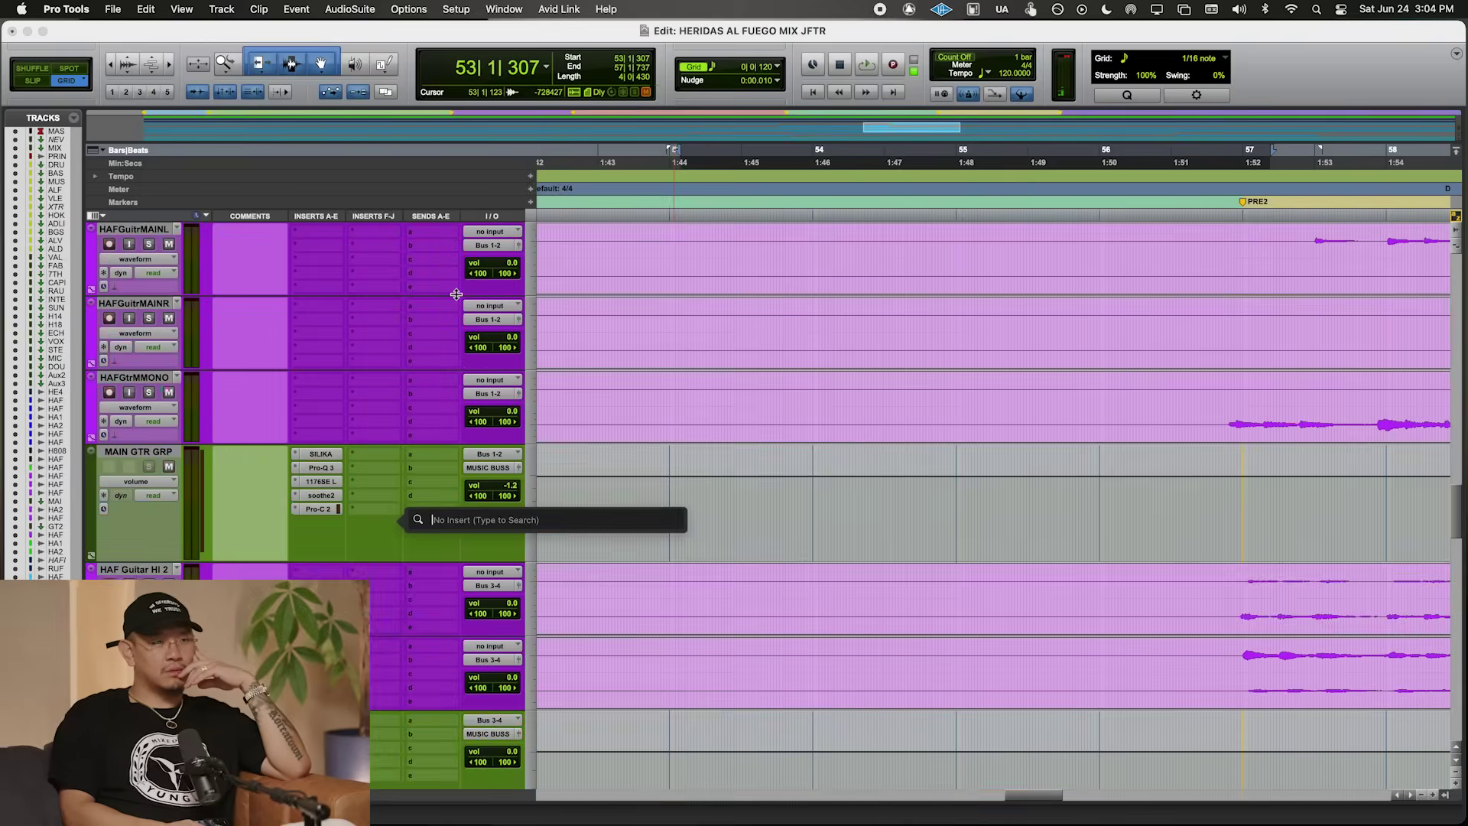
# - Compare the first verse with the old mix on HERIDASALFU4 by soloing that track and returning to the current mix
pyautogui.scroll(20, 456, 294)
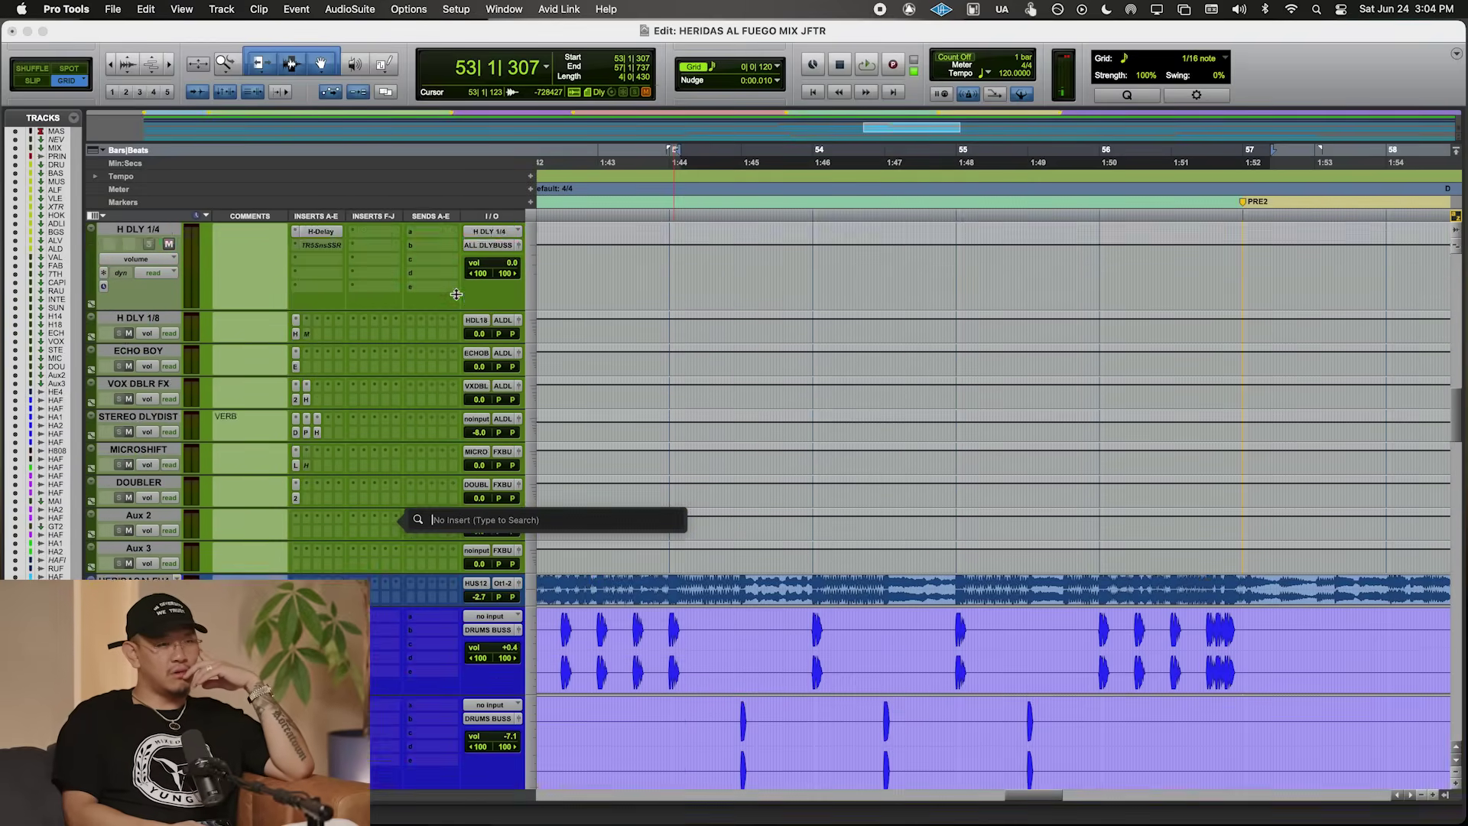
pyautogui.scroll(10, 391, 334)
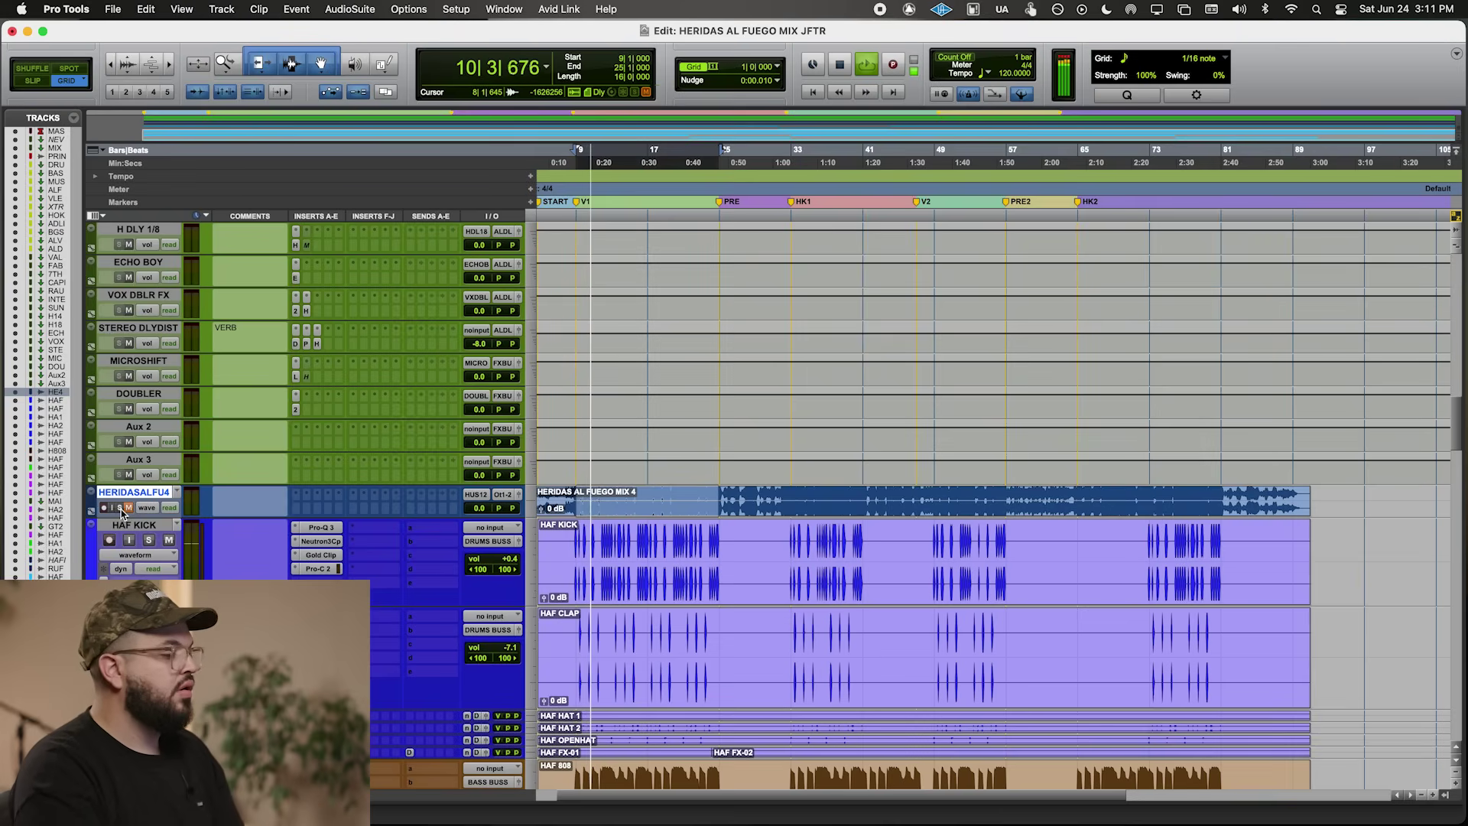
pyautogui.click(120, 508)
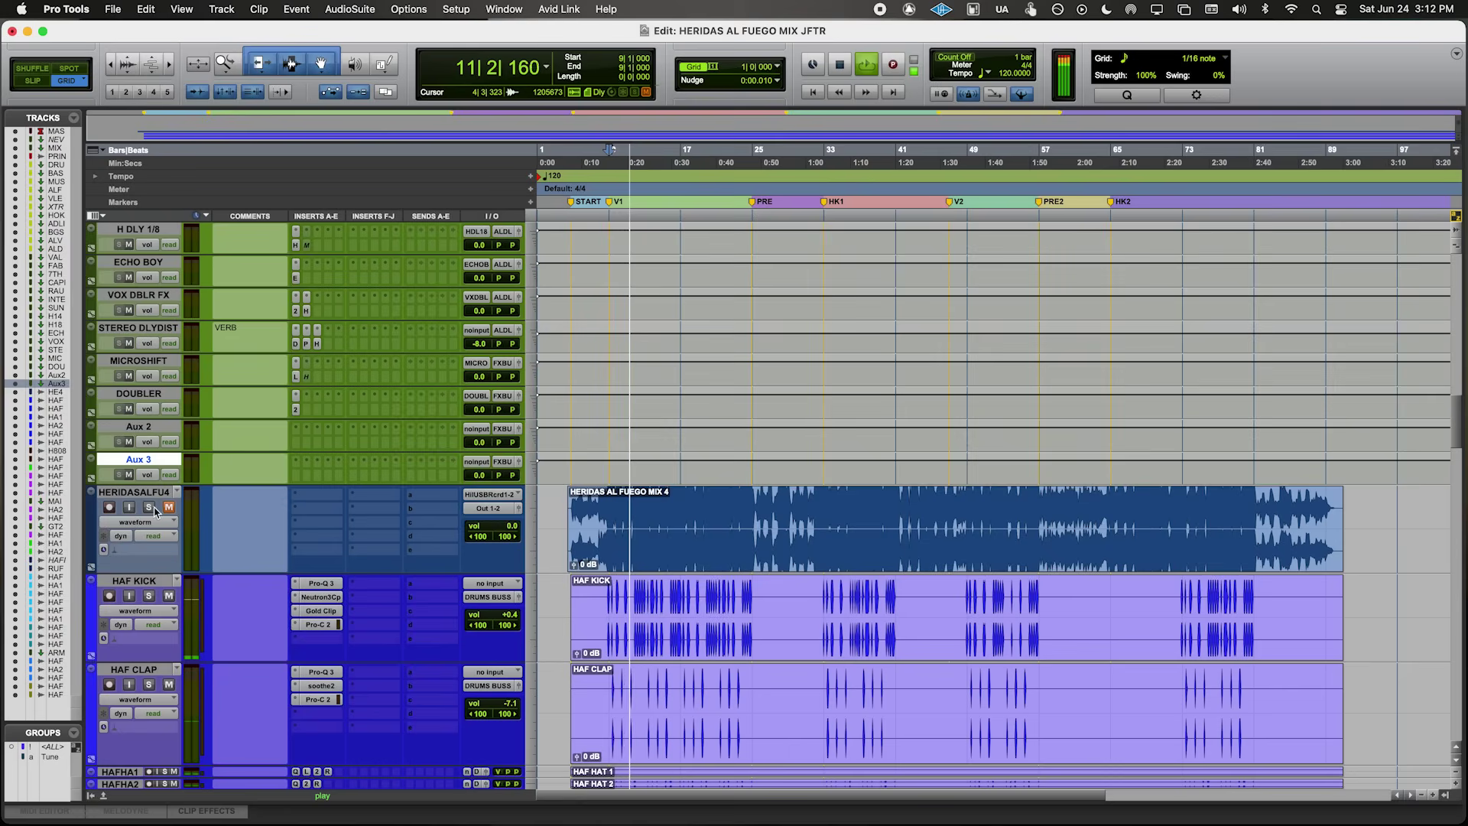
pyautogui.click(149, 509)
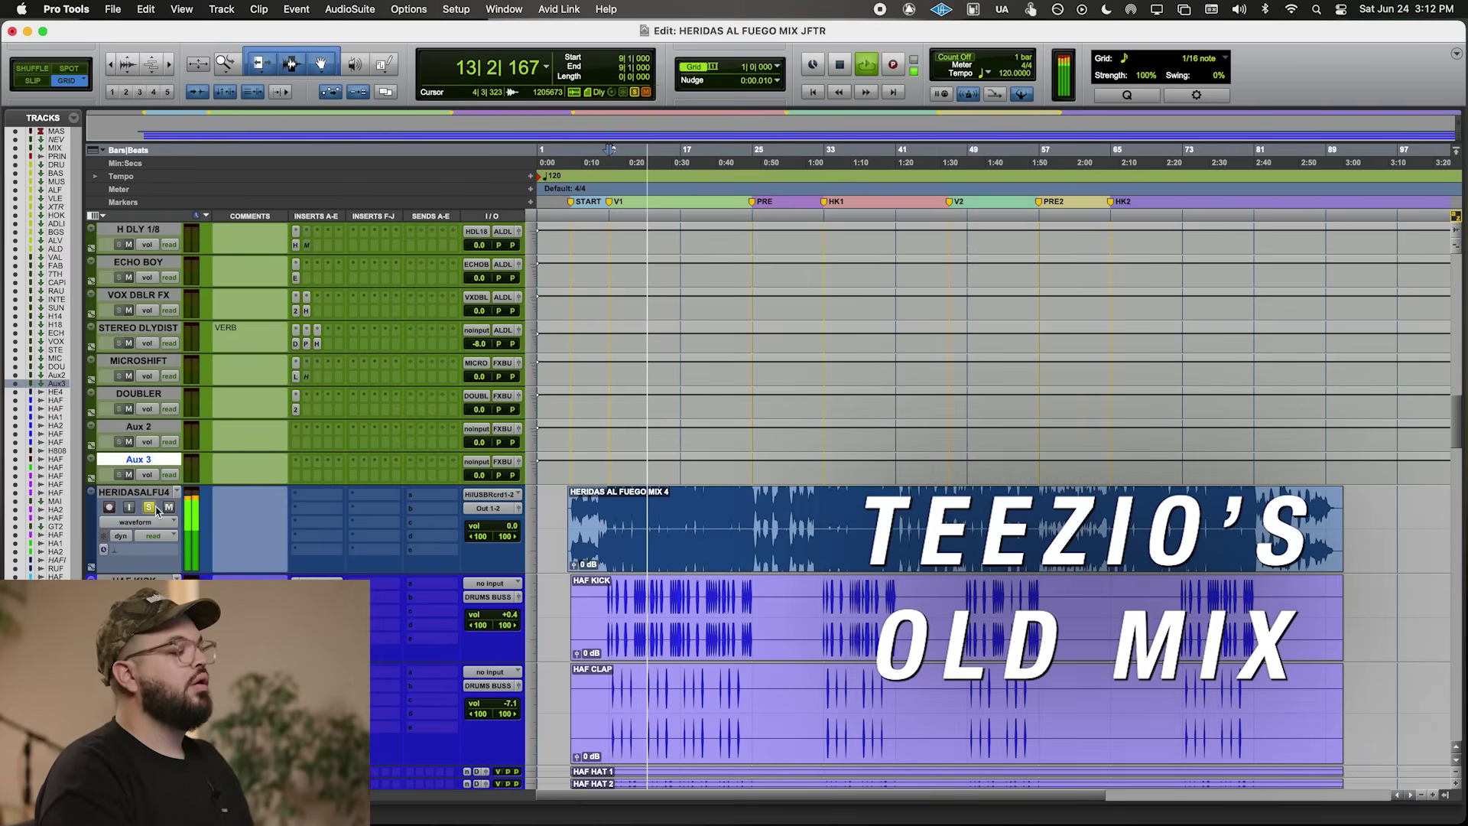
pyautogui.click(169, 508)
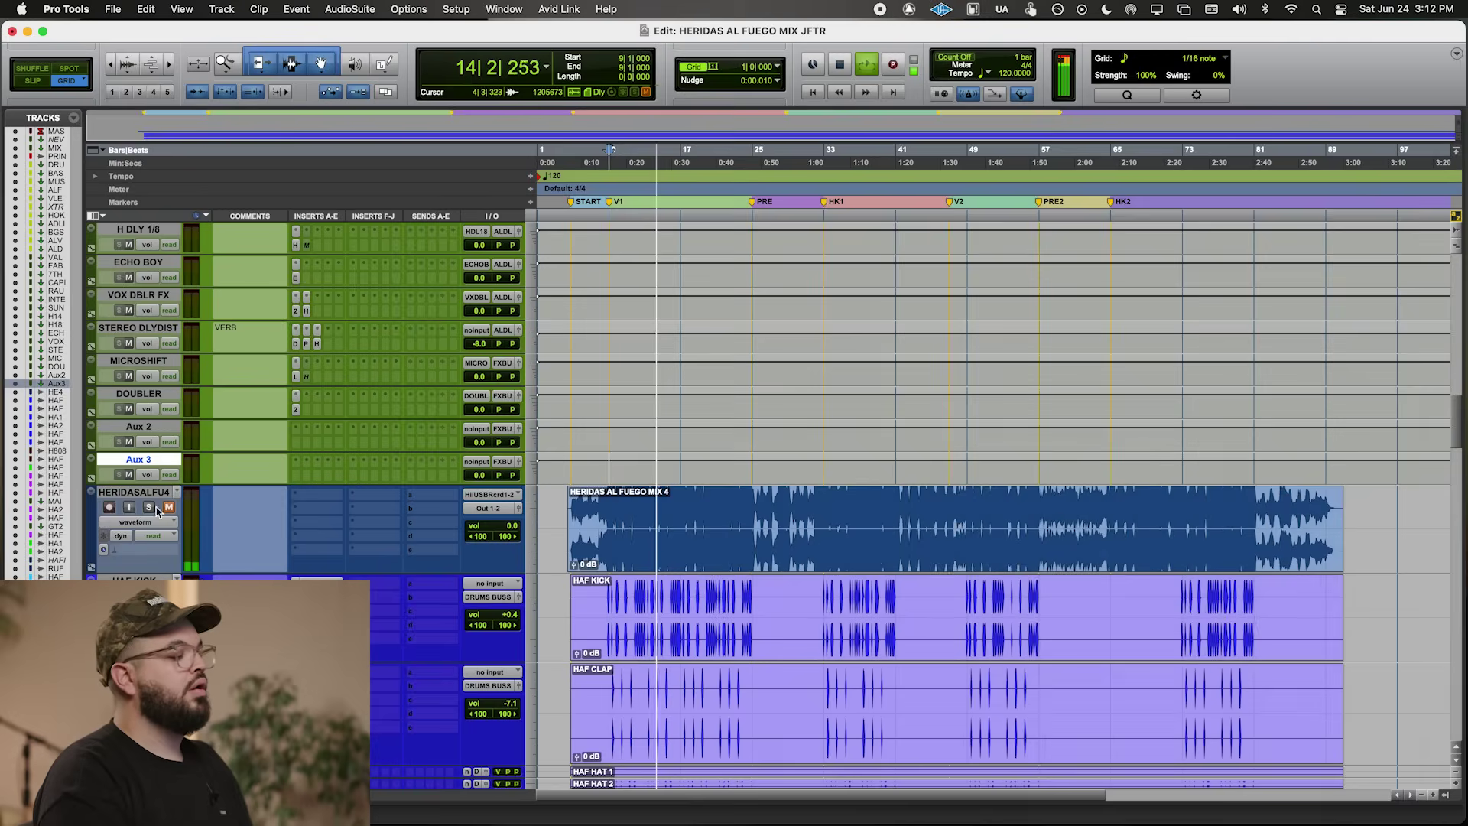
# - Add a bell cut of about -0.67 dB at 3423 Hz with Q 2.055 to the Kirchhoff-EQ on MIX BUSS
pyautogui.scroll(-3, 462, 501)
pyautogui.scroll(15, 461, 501)
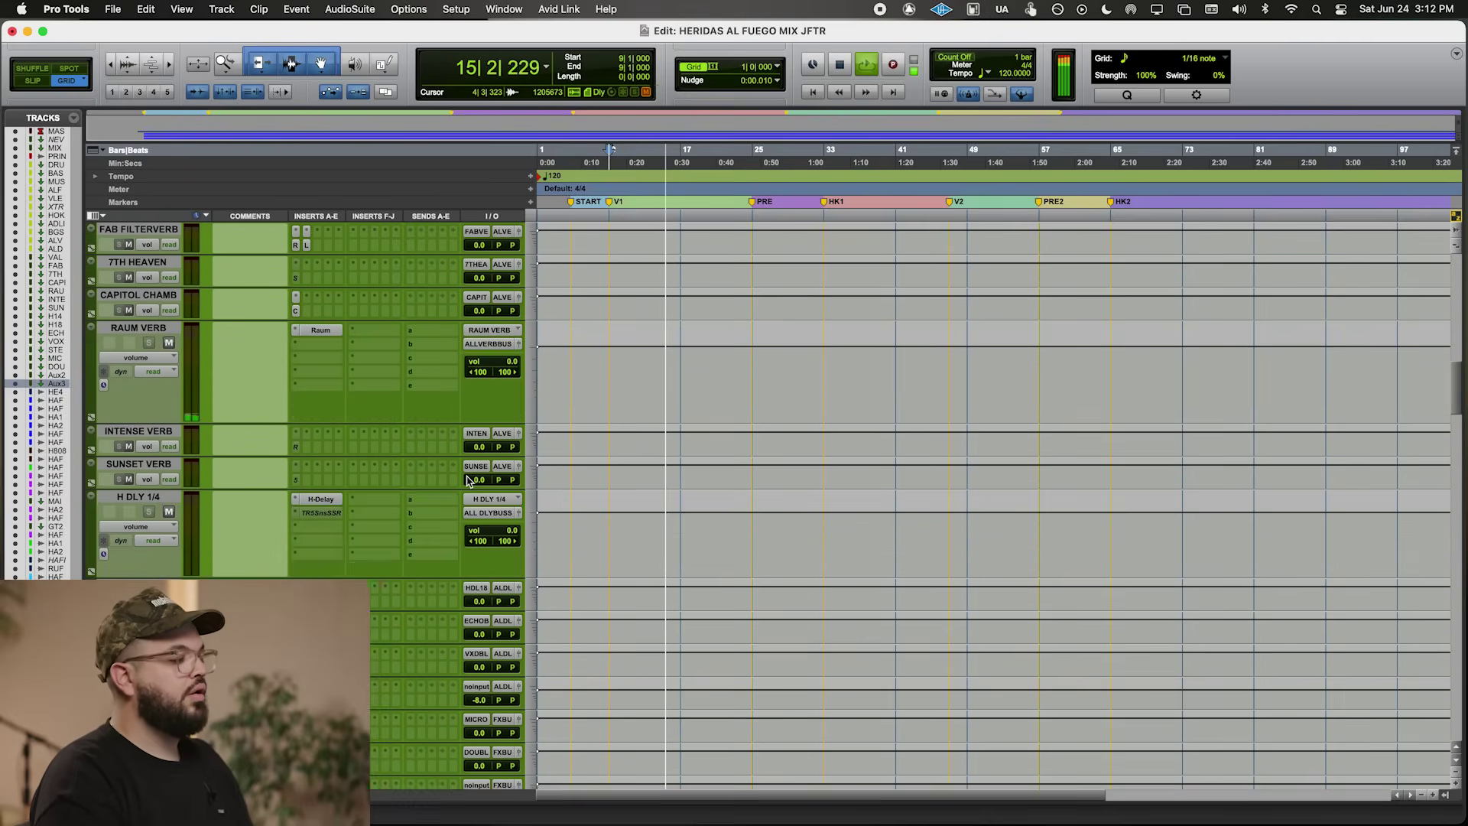
pyautogui.scroll(10, 379, 389)
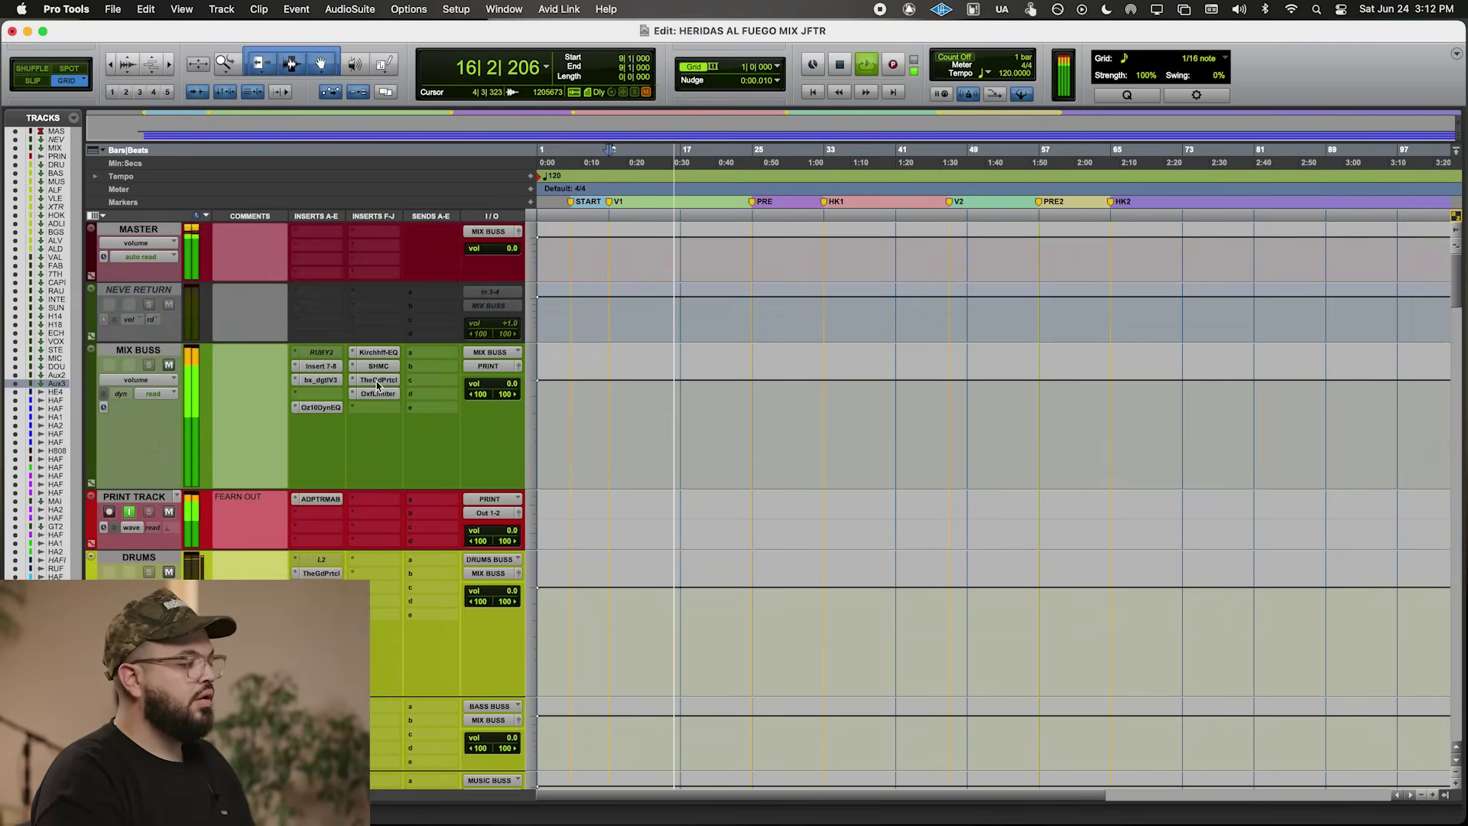
pyautogui.click(379, 352)
pyautogui.moveTo(1091, 429)
pyautogui.mouseDown()
pyautogui.moveTo(1083, 372)
pyautogui.moveTo(1079, 439)
pyautogui.mouseUp()
pyautogui.scroll(3, 1078, 439)
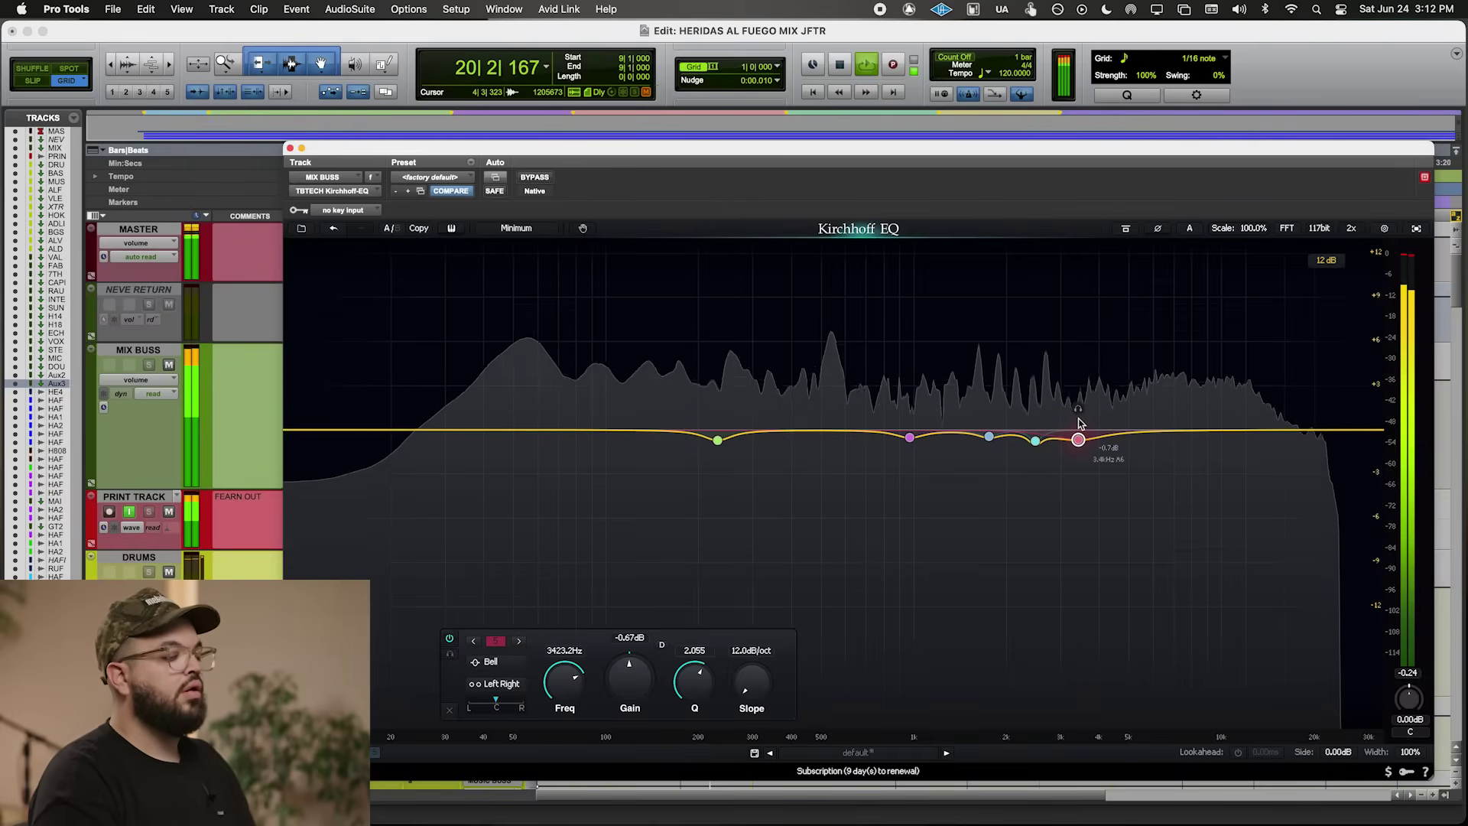
pyautogui.moveTo(612, 147); pyautogui.dragTo(1213, 152)
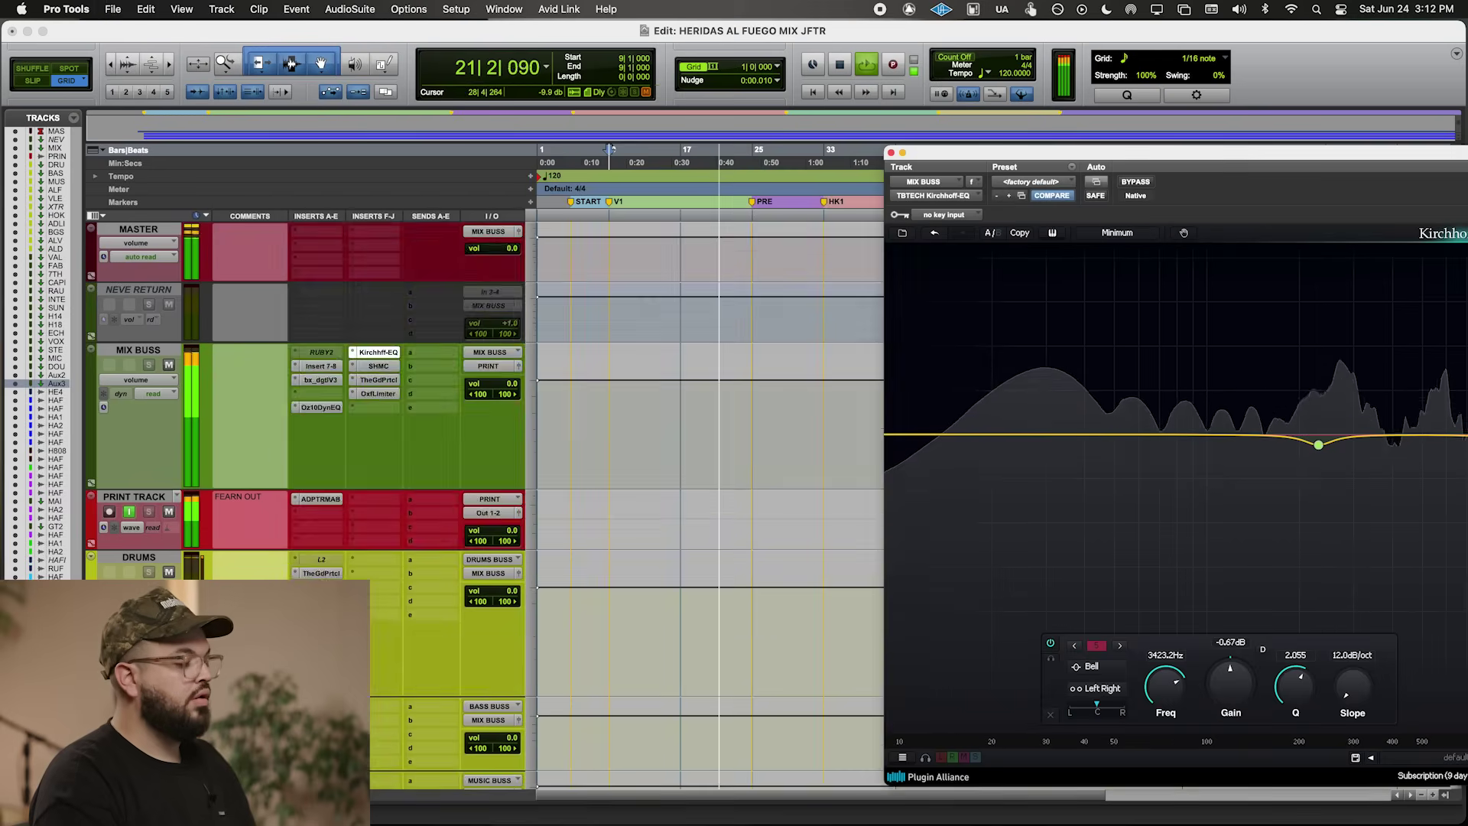
# - Replay the start of verse 1 and compare the adjusted mix buss EQ with the old mix by toggling the reference solo
pyautogui.scroll(-10, 579, 498)
pyautogui.scroll(-8, 579, 498)
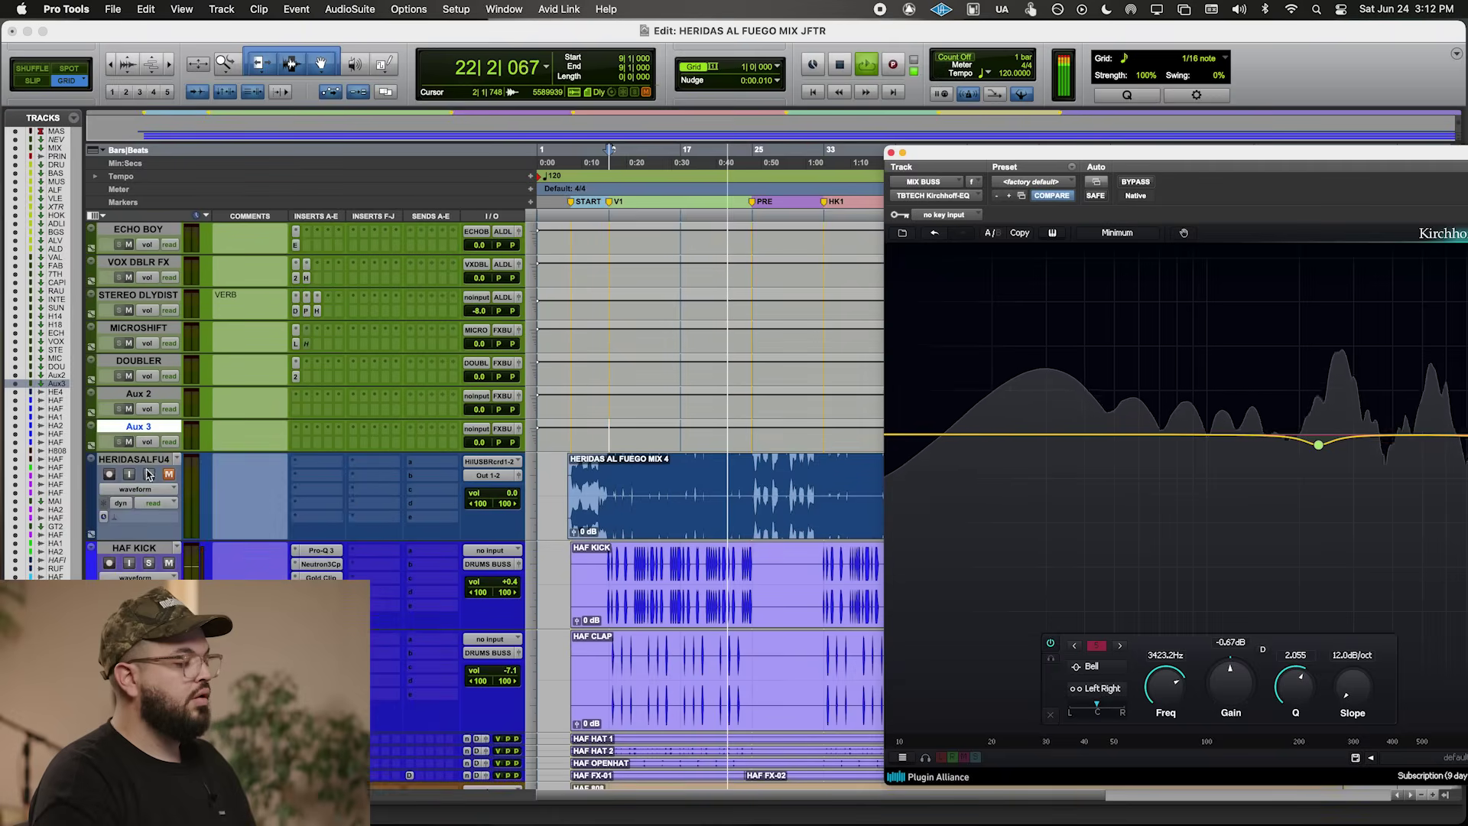
pyautogui.press('space')
pyautogui.press('space')
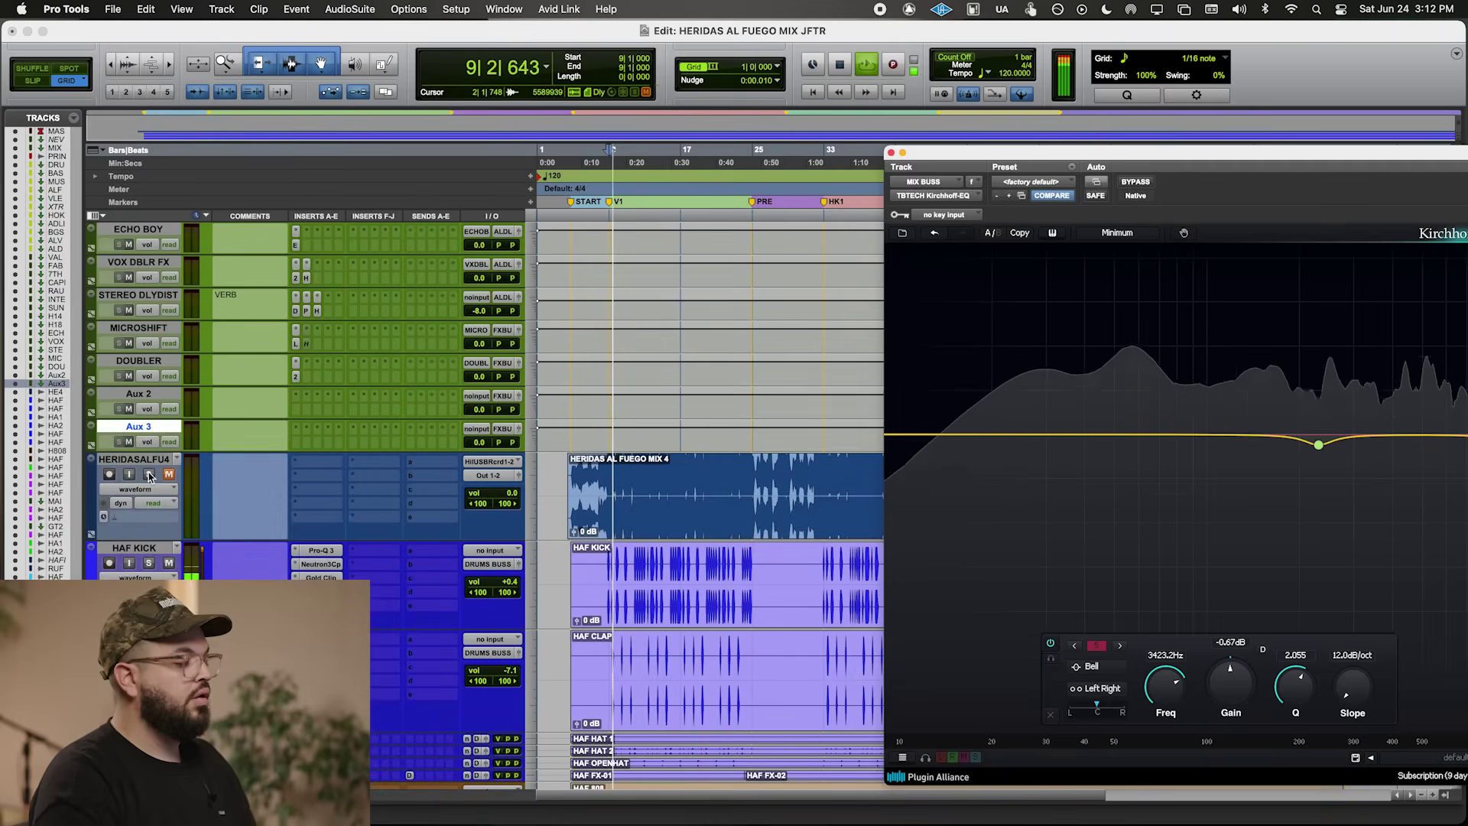
pyautogui.click(149, 475)
pyautogui.press('space')
pyautogui.press('space')
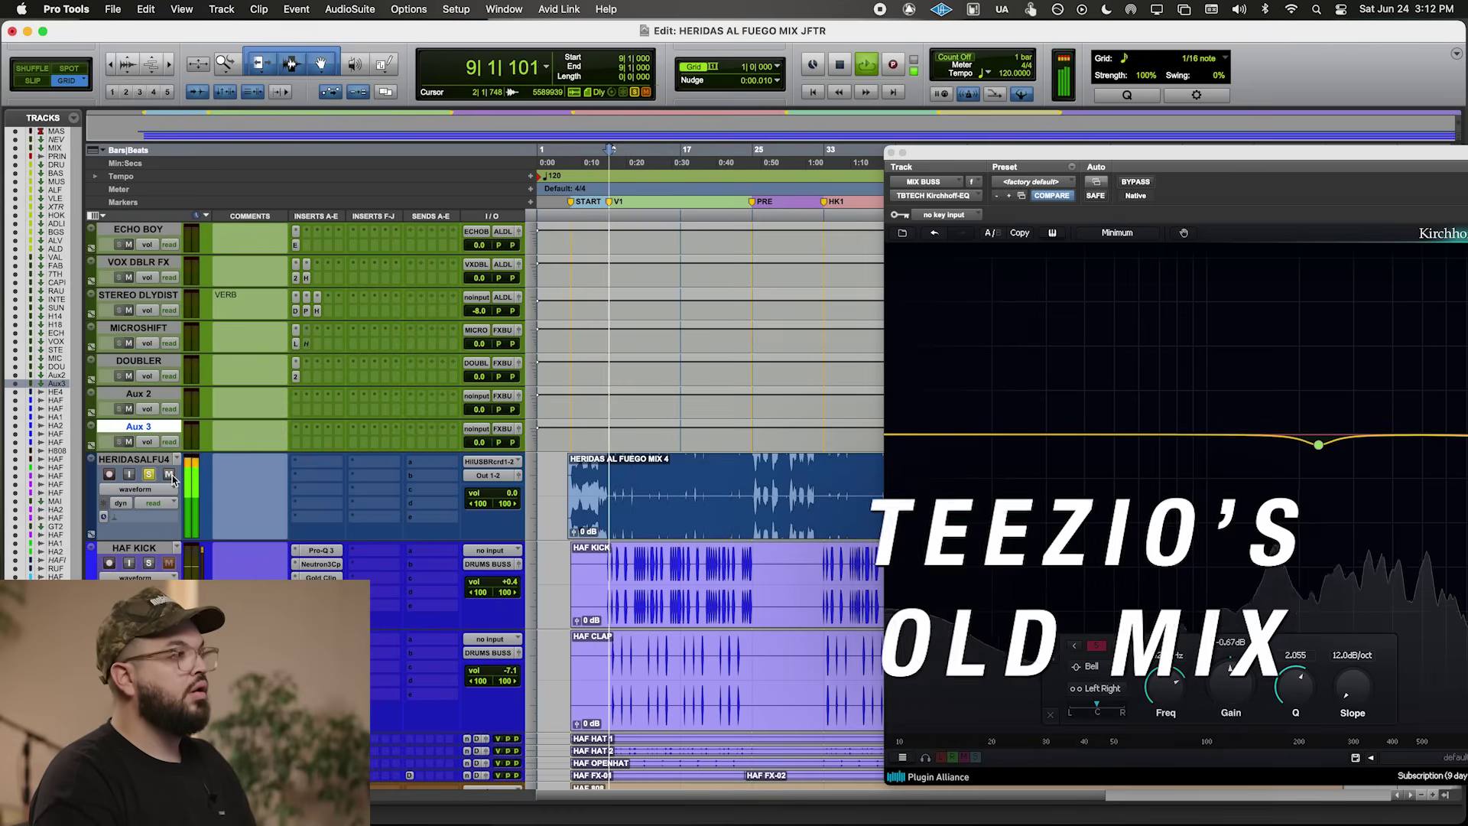
pyautogui.press('space')
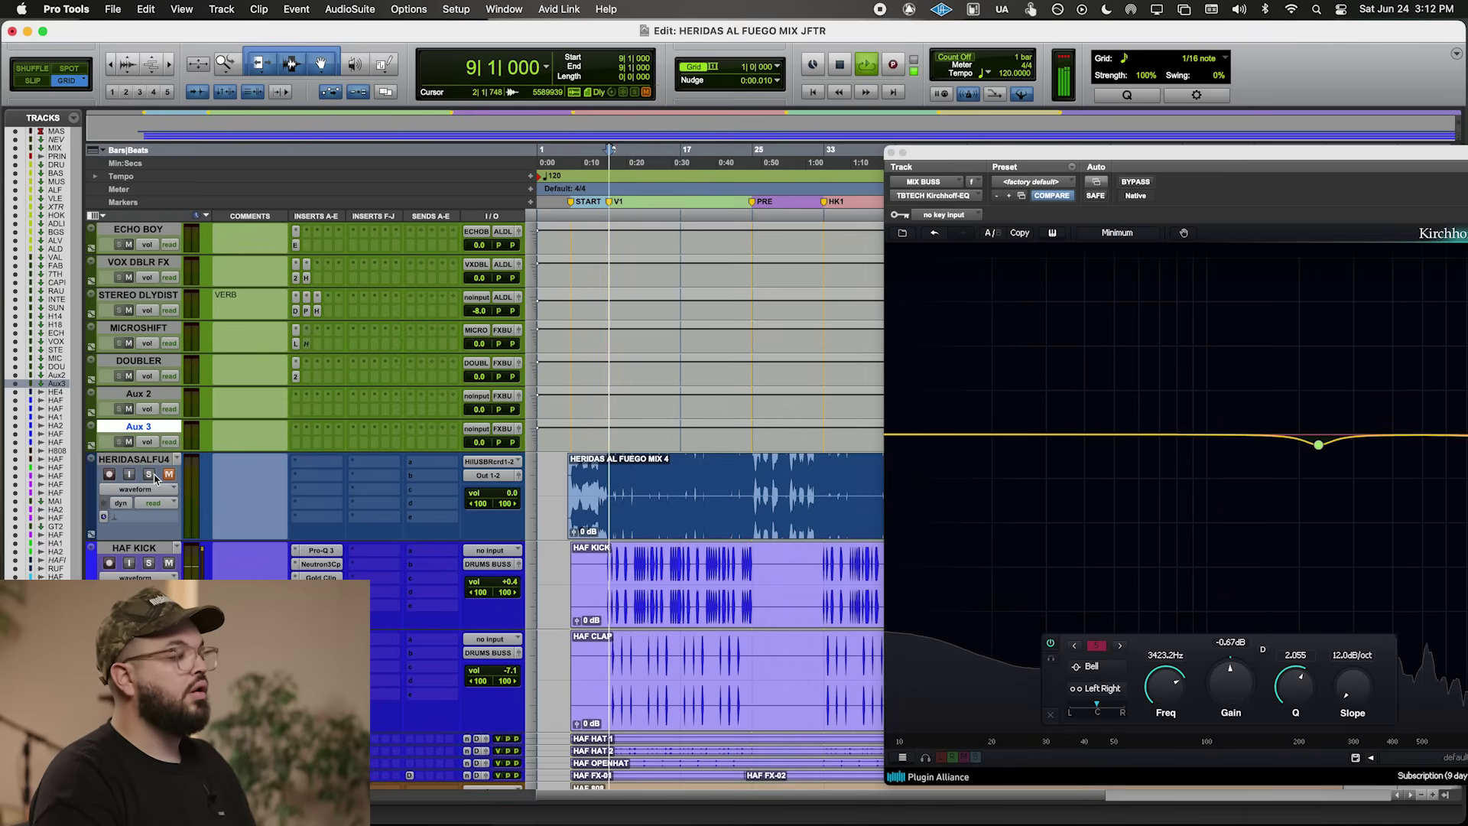
pyautogui.press('space')
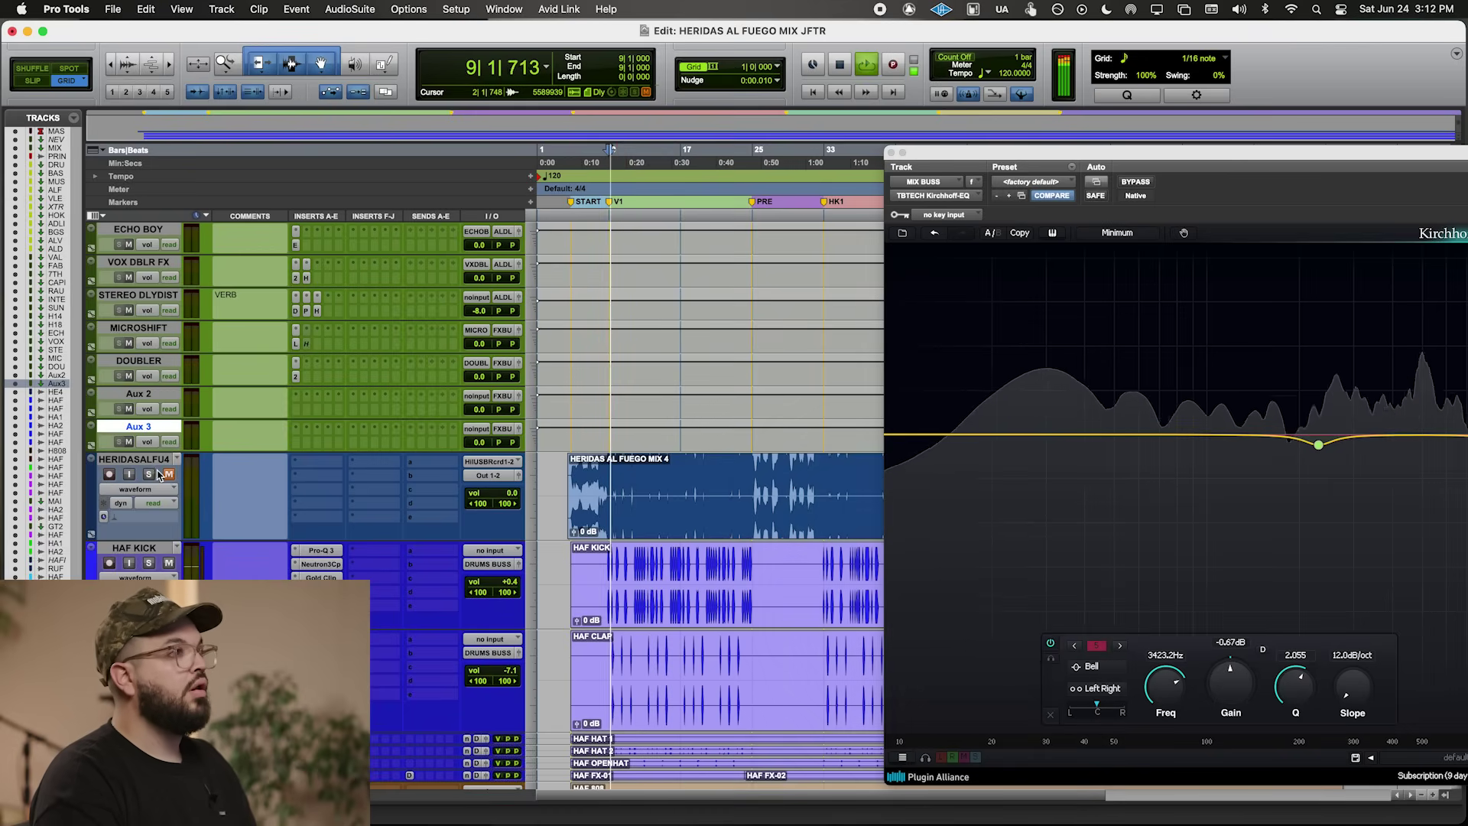
# - Close the Kirchhoff-EQ and open ADPTR MetricAB on PRINT TRACK to check the mix's loudness
pyautogui.click(891, 154)
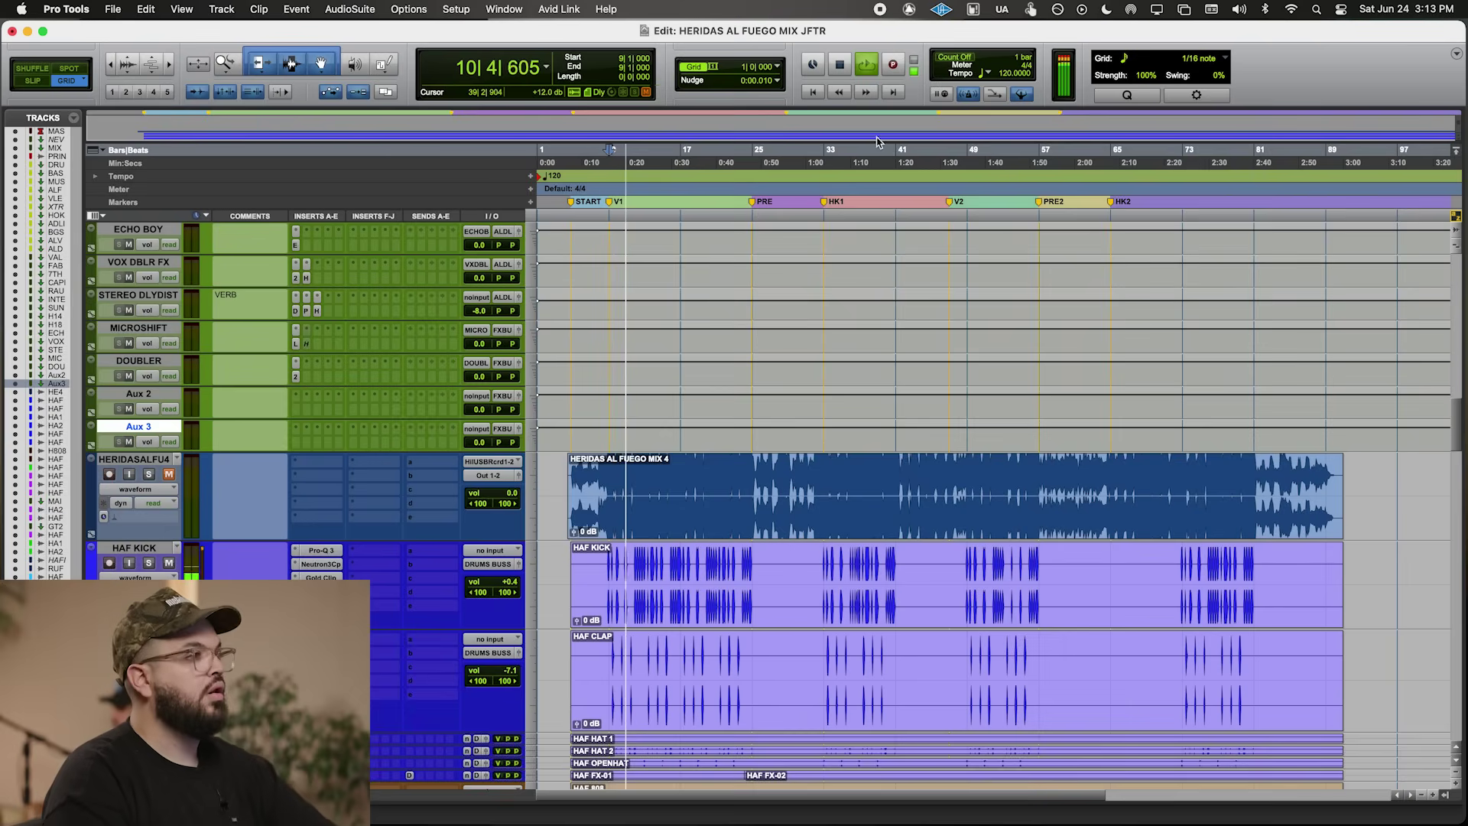
pyautogui.scroll(10, 616, 494)
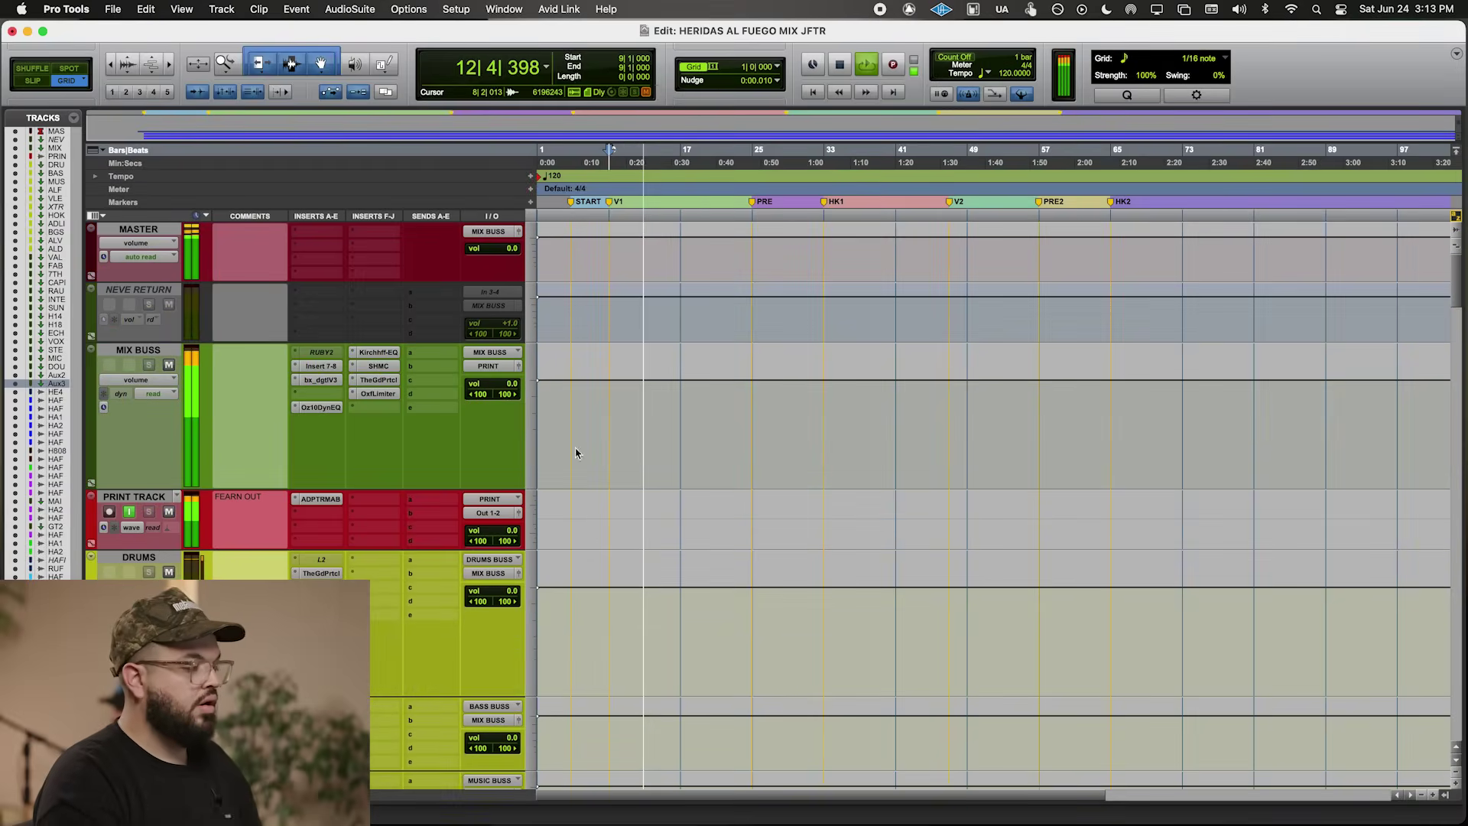
pyautogui.click(320, 499)
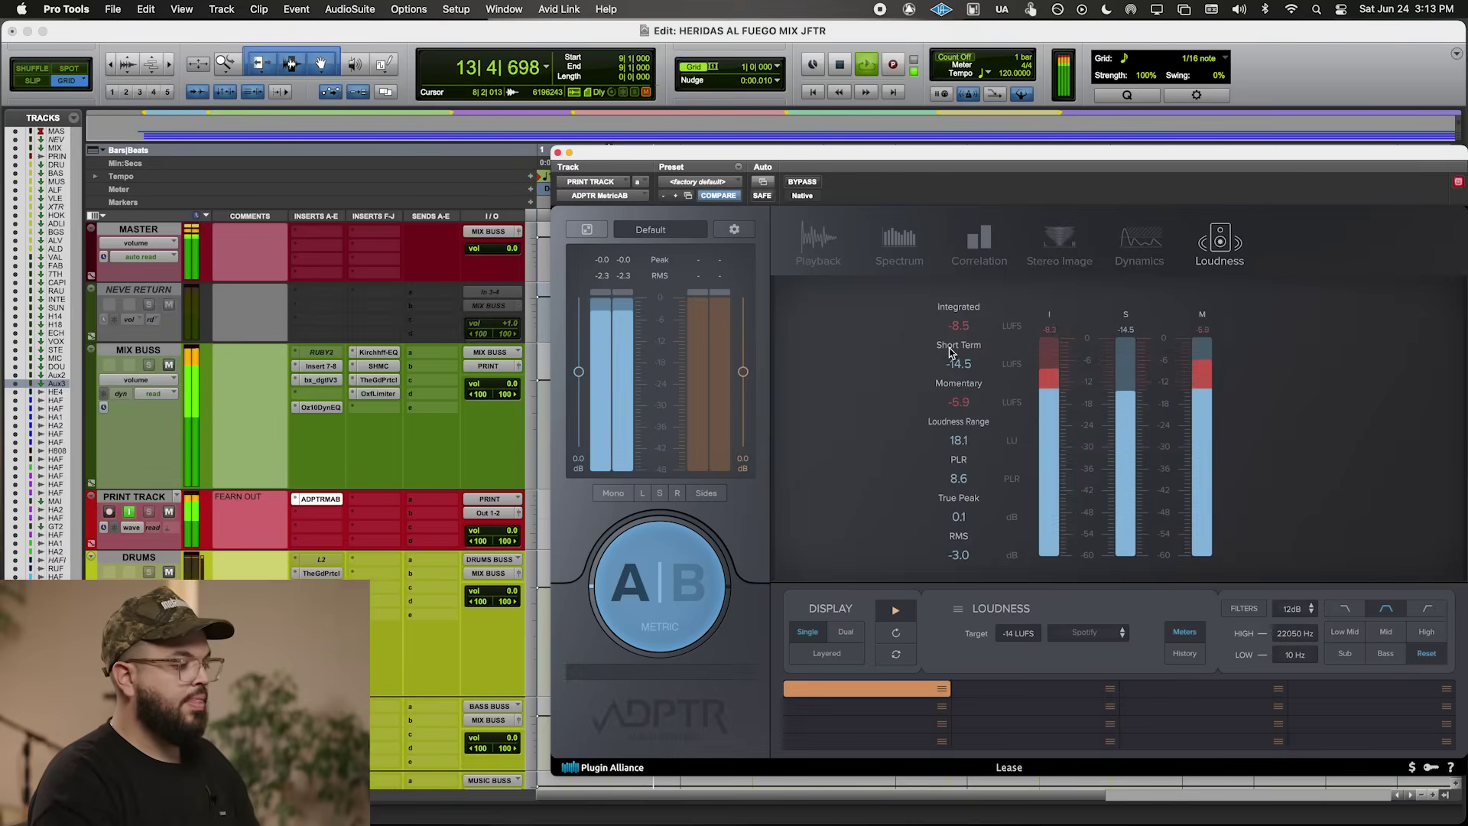